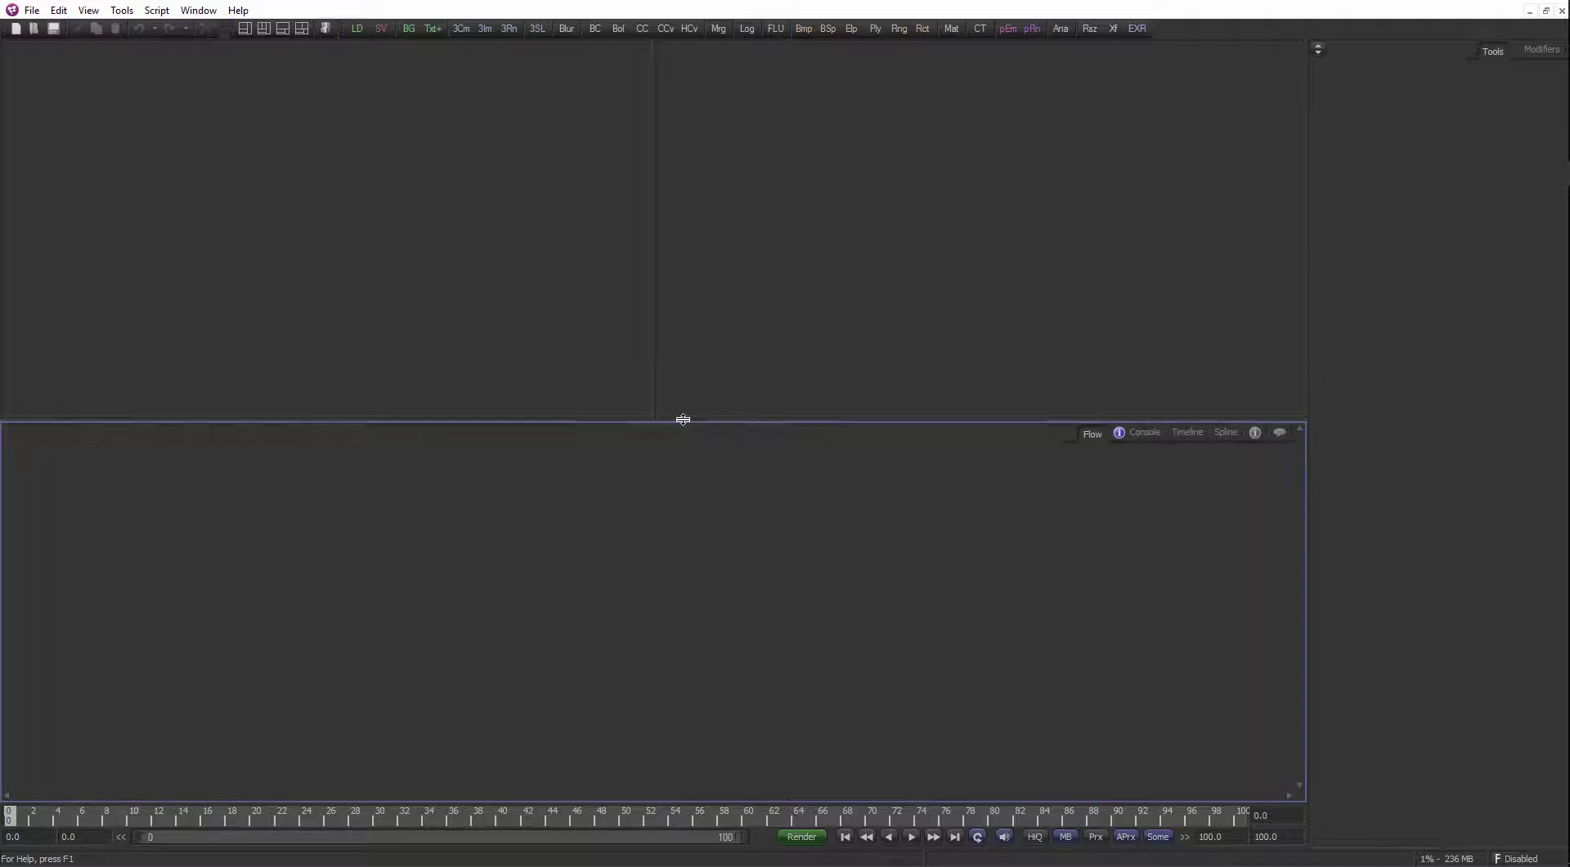
Enlarge the viewer area slightly and show the Console in the lower work area
{"action": "left_click_drag", "start_coordinate": [685, 421], "coordinate": [687, 432]}
{"action": "left_click", "coordinate": [1163, 444]}
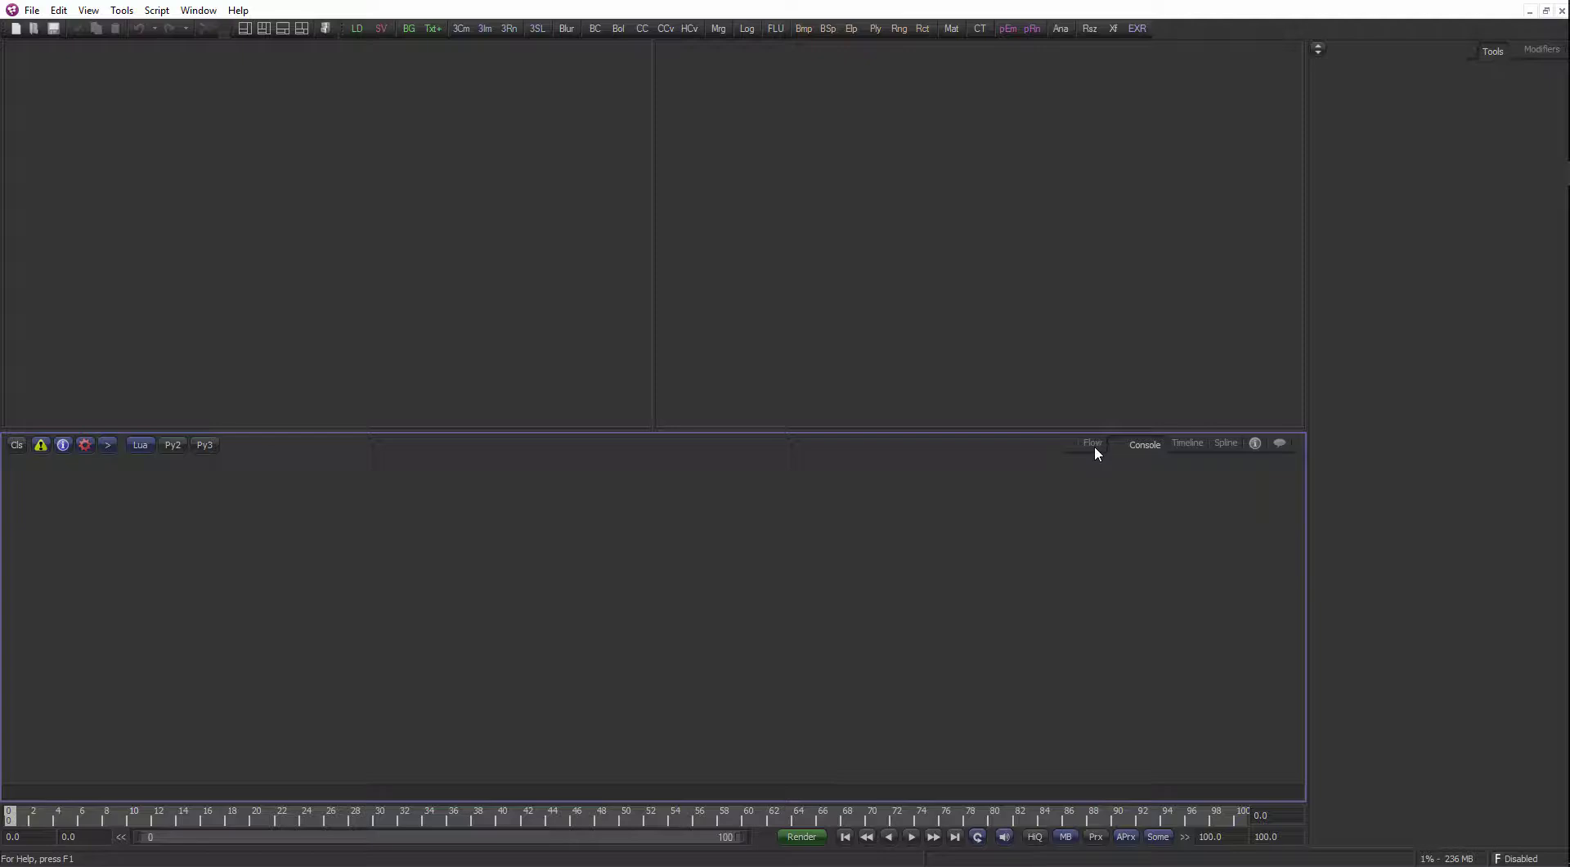
Open TODO.txt from the tuto folder in Notepad++ and switch to the link.txt document
{"action": "key", "text": "super+e"}
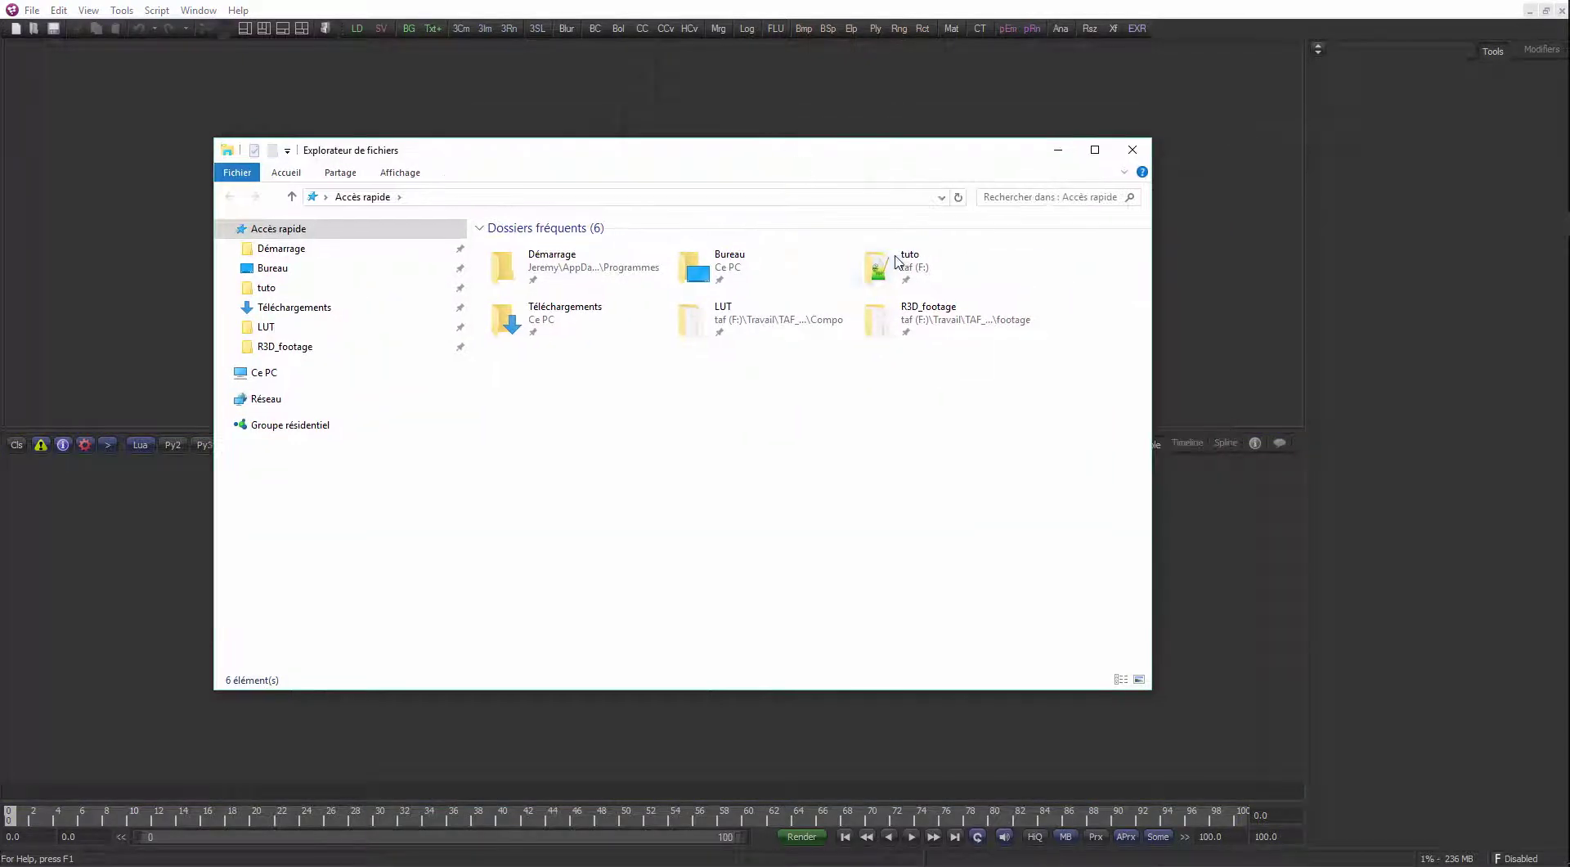
{"action": "double_click", "coordinate": [897, 262]}
{"action": "double_click", "coordinate": [705, 406]}
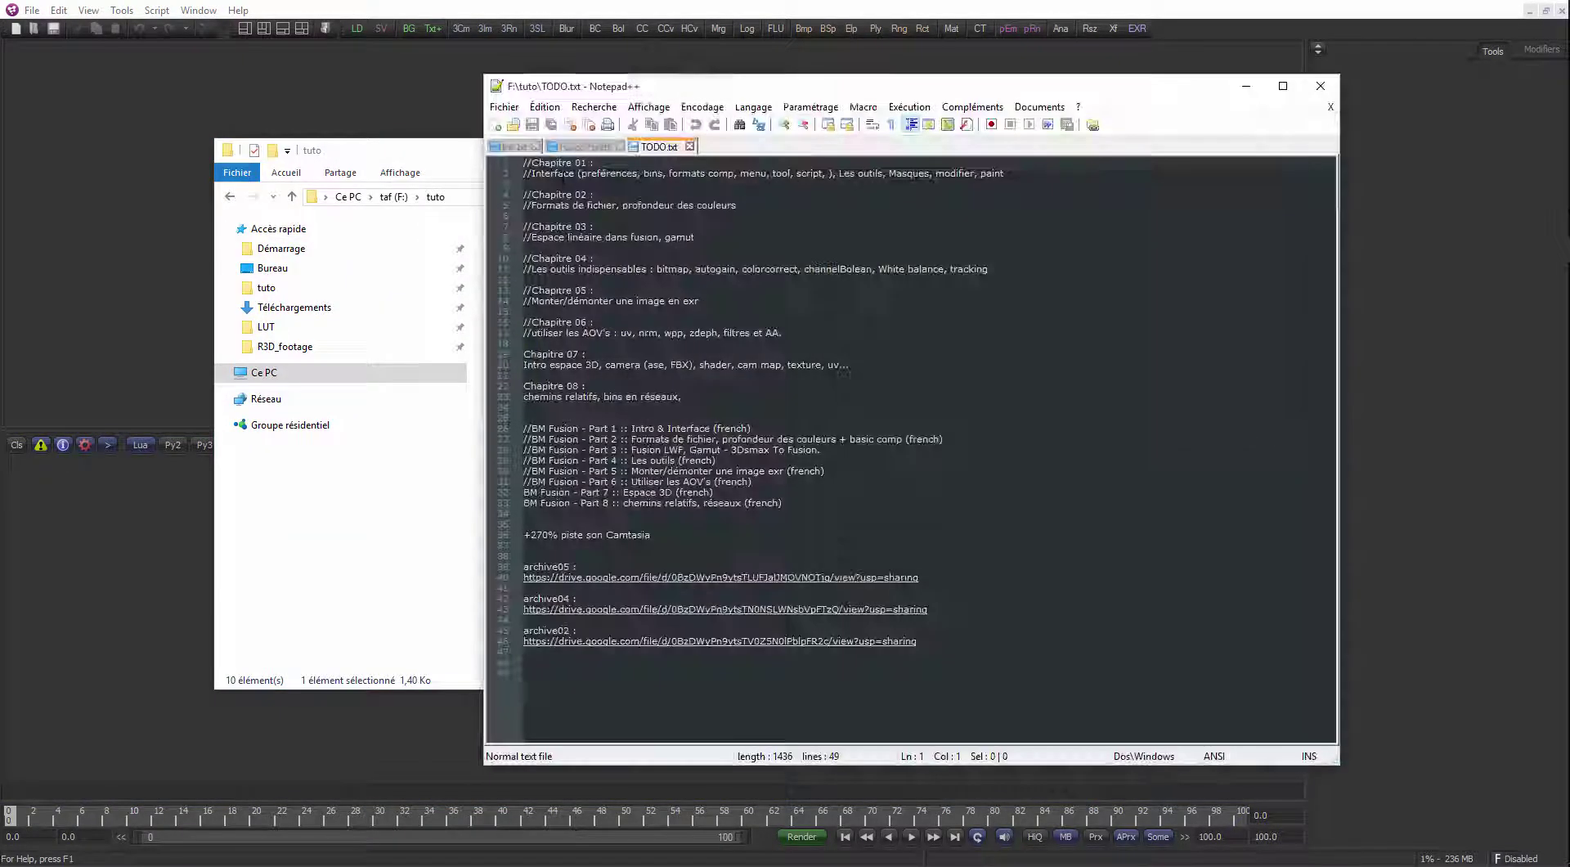
{"action": "left_click", "coordinate": [514, 147]}
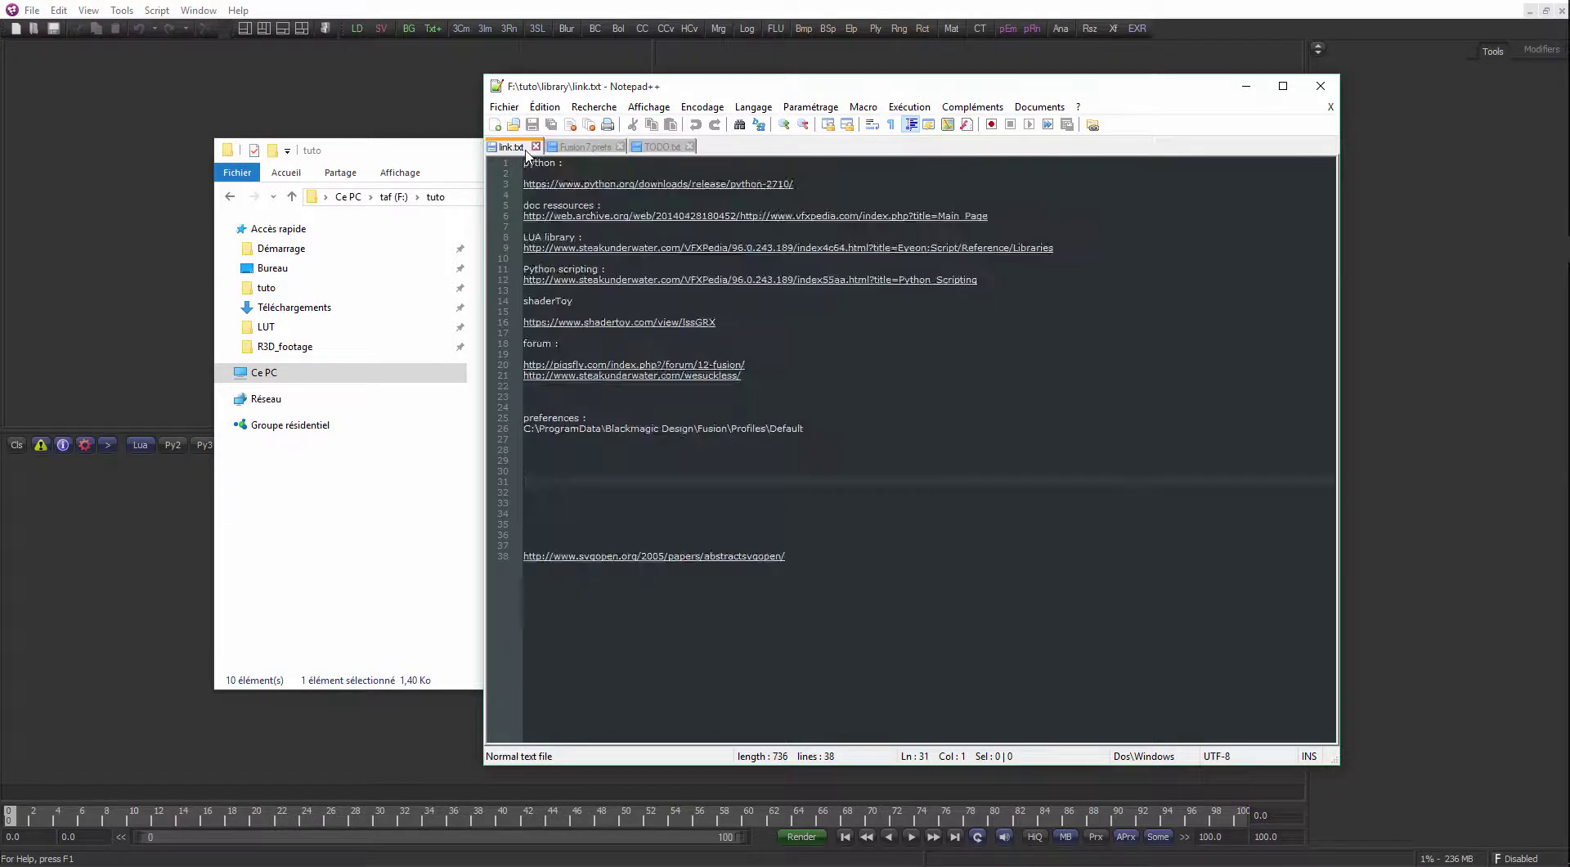
Put the file explorer away, shrink and reposition the Notepad++ window over Fusion, and return to the Fusion console
{"action": "left_click_drag", "start_coordinate": [431, 161], "coordinate": [375, 169]}
{"action": "left_click", "coordinate": [1079, 164]}
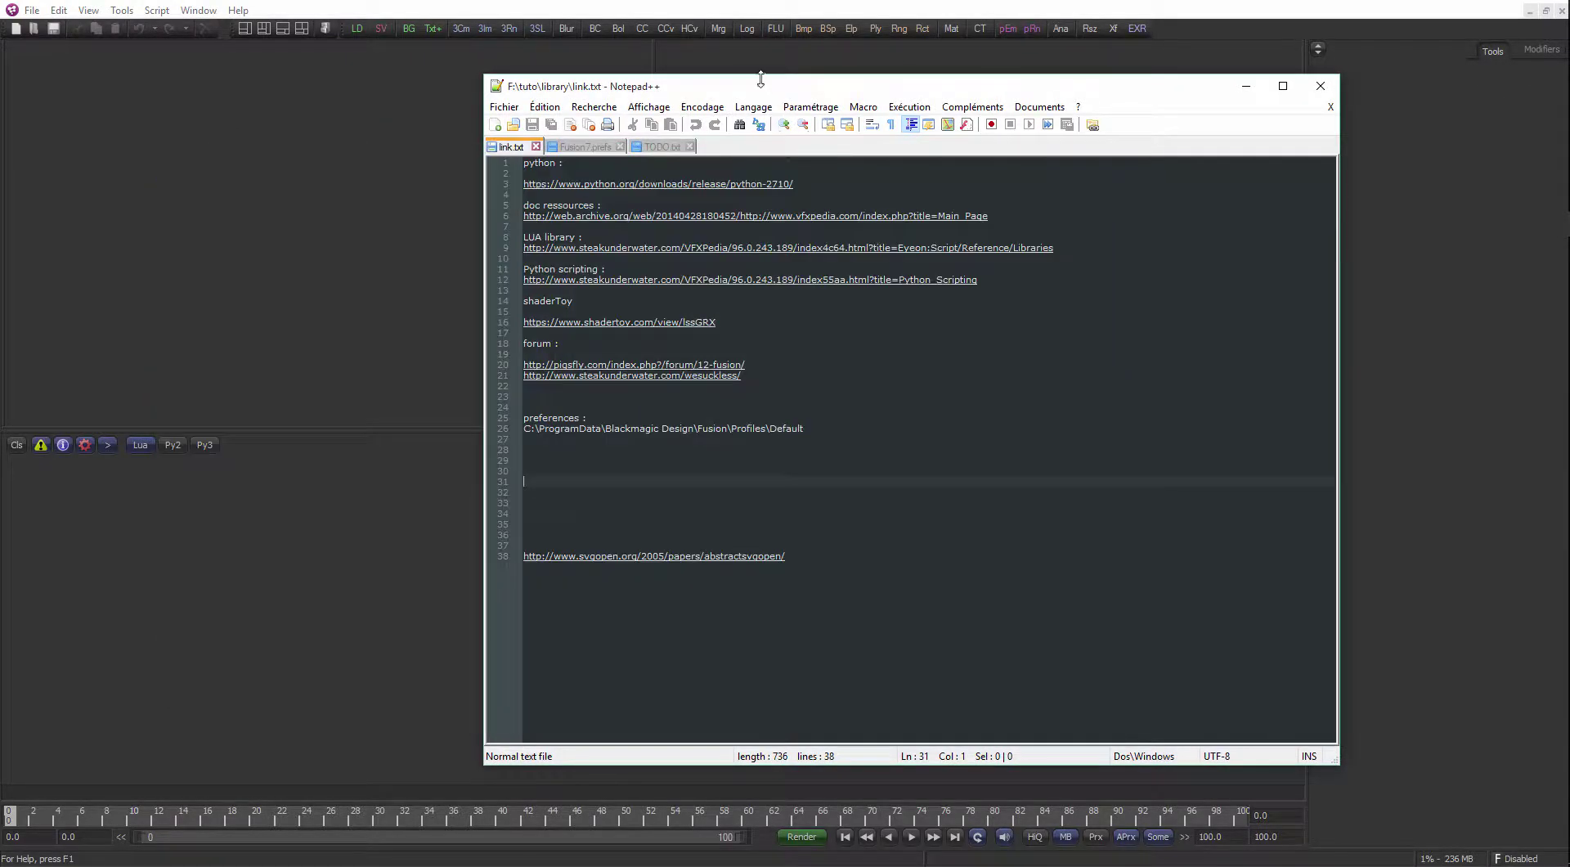
{"action": "left_click_drag", "start_coordinate": [823, 95], "coordinate": [893, 106]}
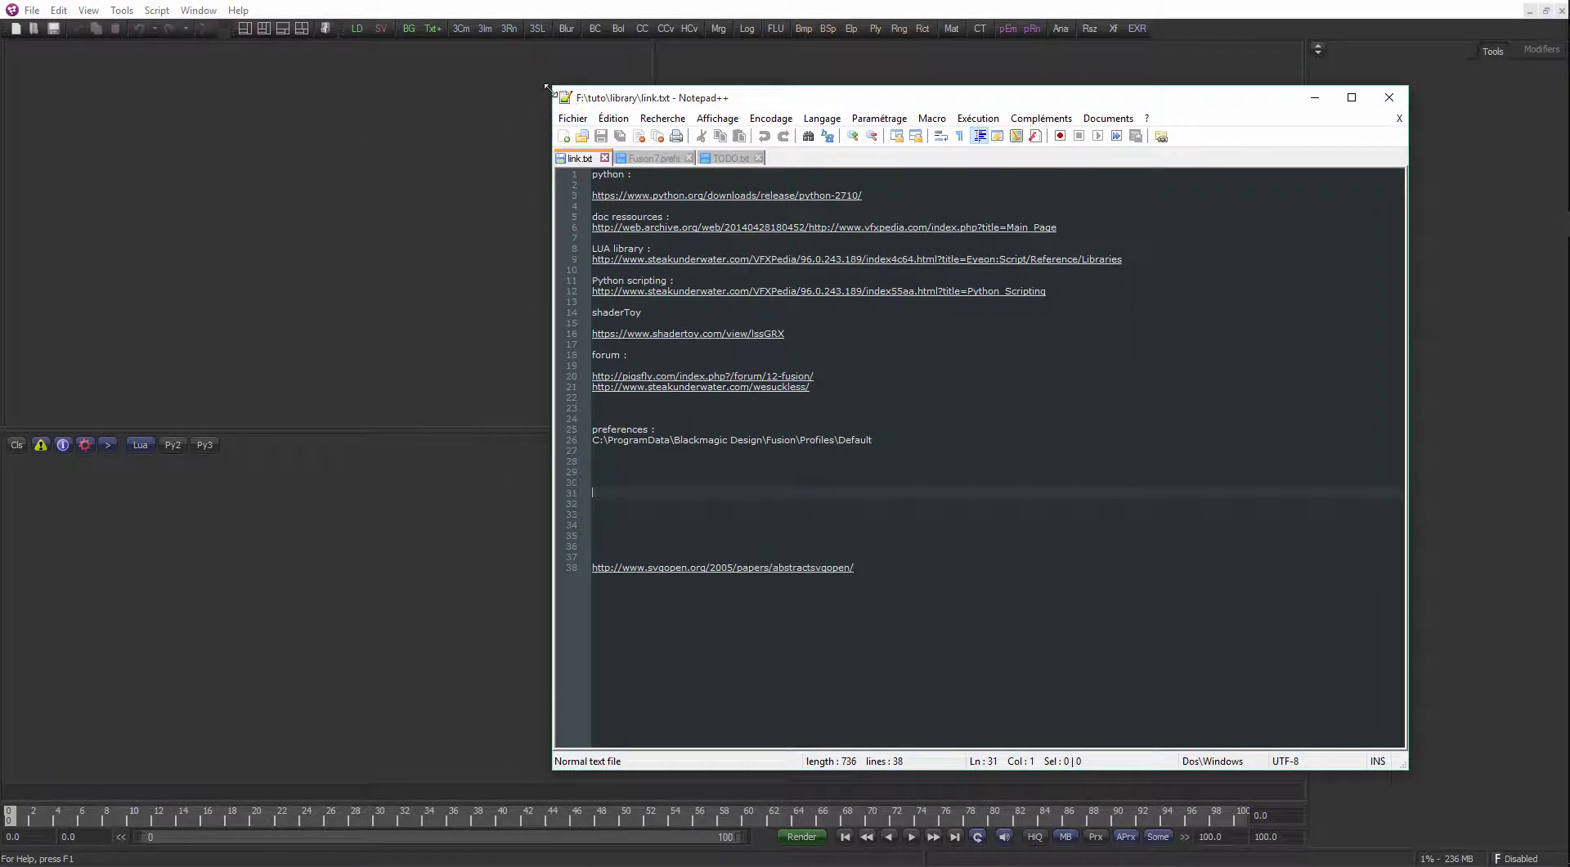
{"action": "left_click_drag", "start_coordinate": [547, 86], "coordinate": [570, 167]}
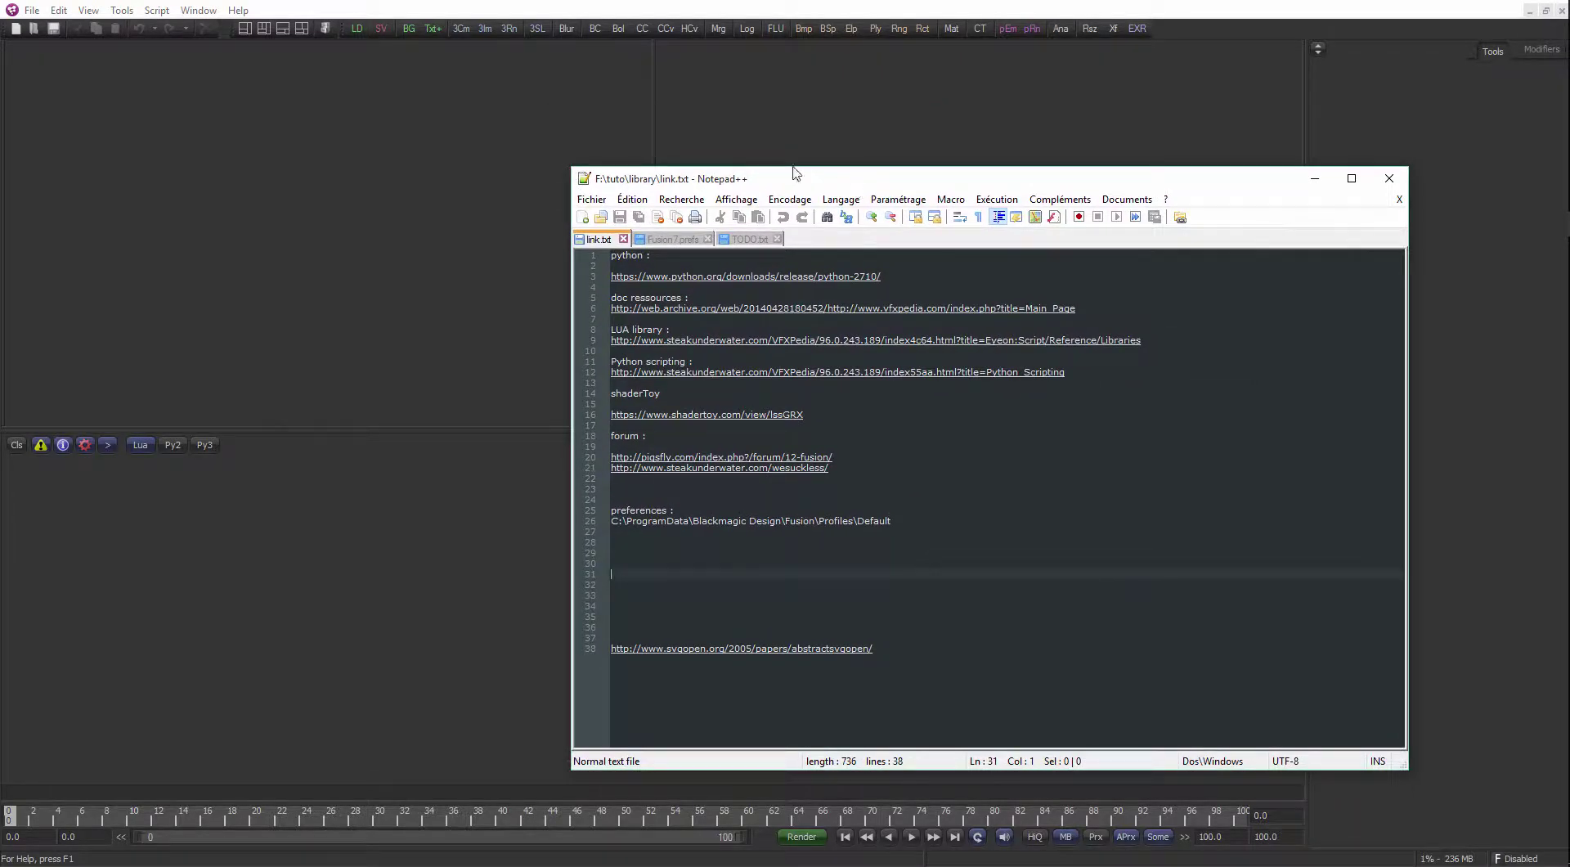
{"action": "mouse_move", "coordinate": [796, 173]}
{"action": "left_mouse_down"}
{"action": "mouse_move", "coordinate": [727, 154]}
{"action": "mouse_move", "coordinate": [802, 154]}
{"action": "left_mouse_up"}
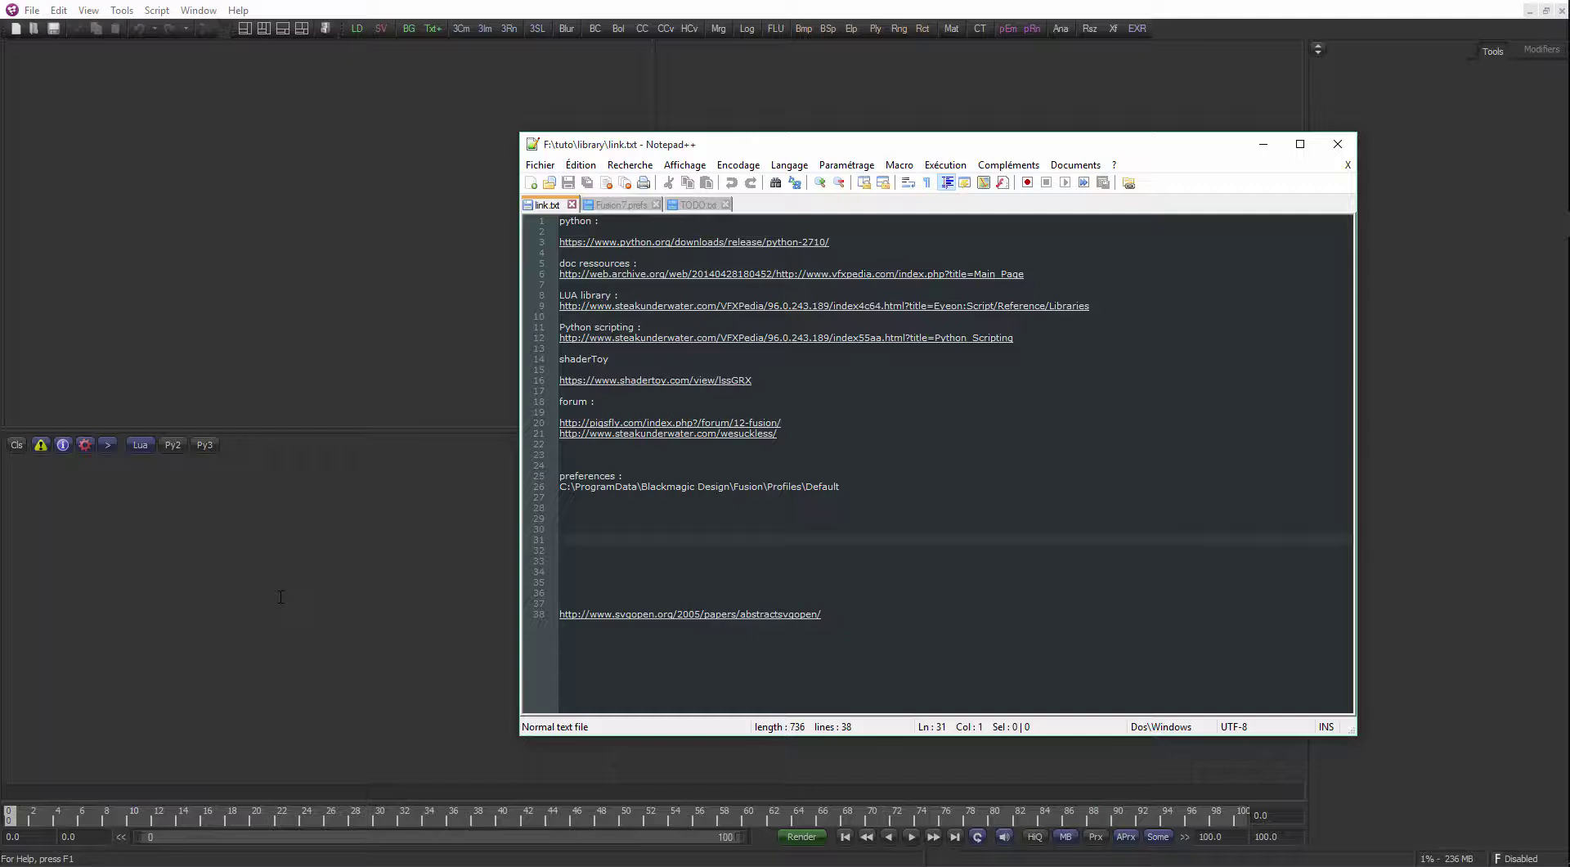
{"action": "left_click", "coordinate": [280, 596]}
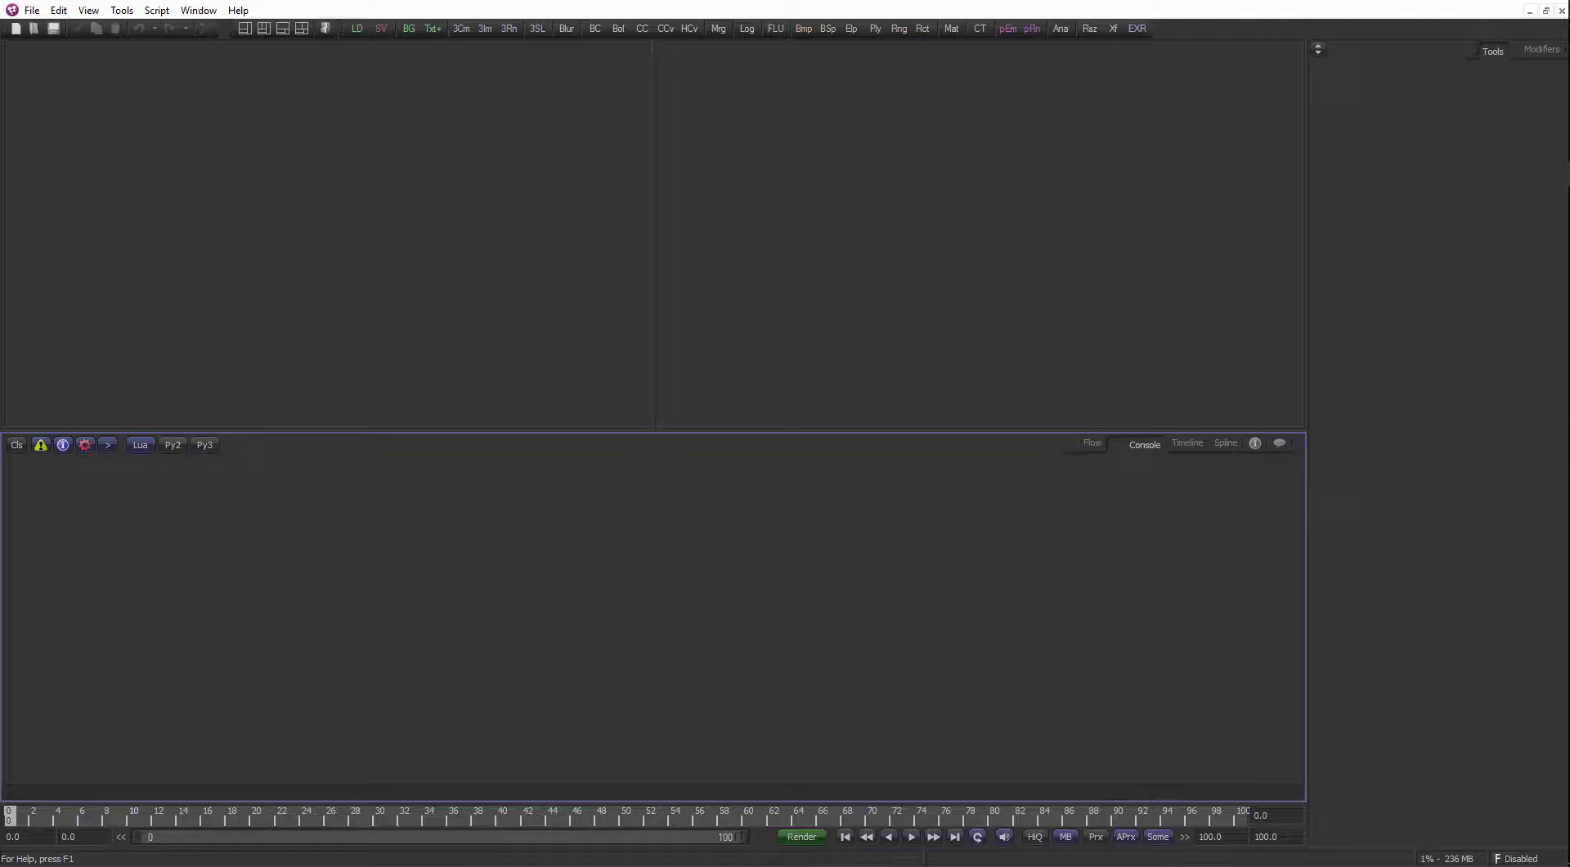
Bring link.txt back up in Notepad++ and open its Python 2.7.10 download link in the browser
{"action": "mouse_move", "coordinate": [1542, 169]}
{"action": "left_click", "coordinate": [1544, 224]}
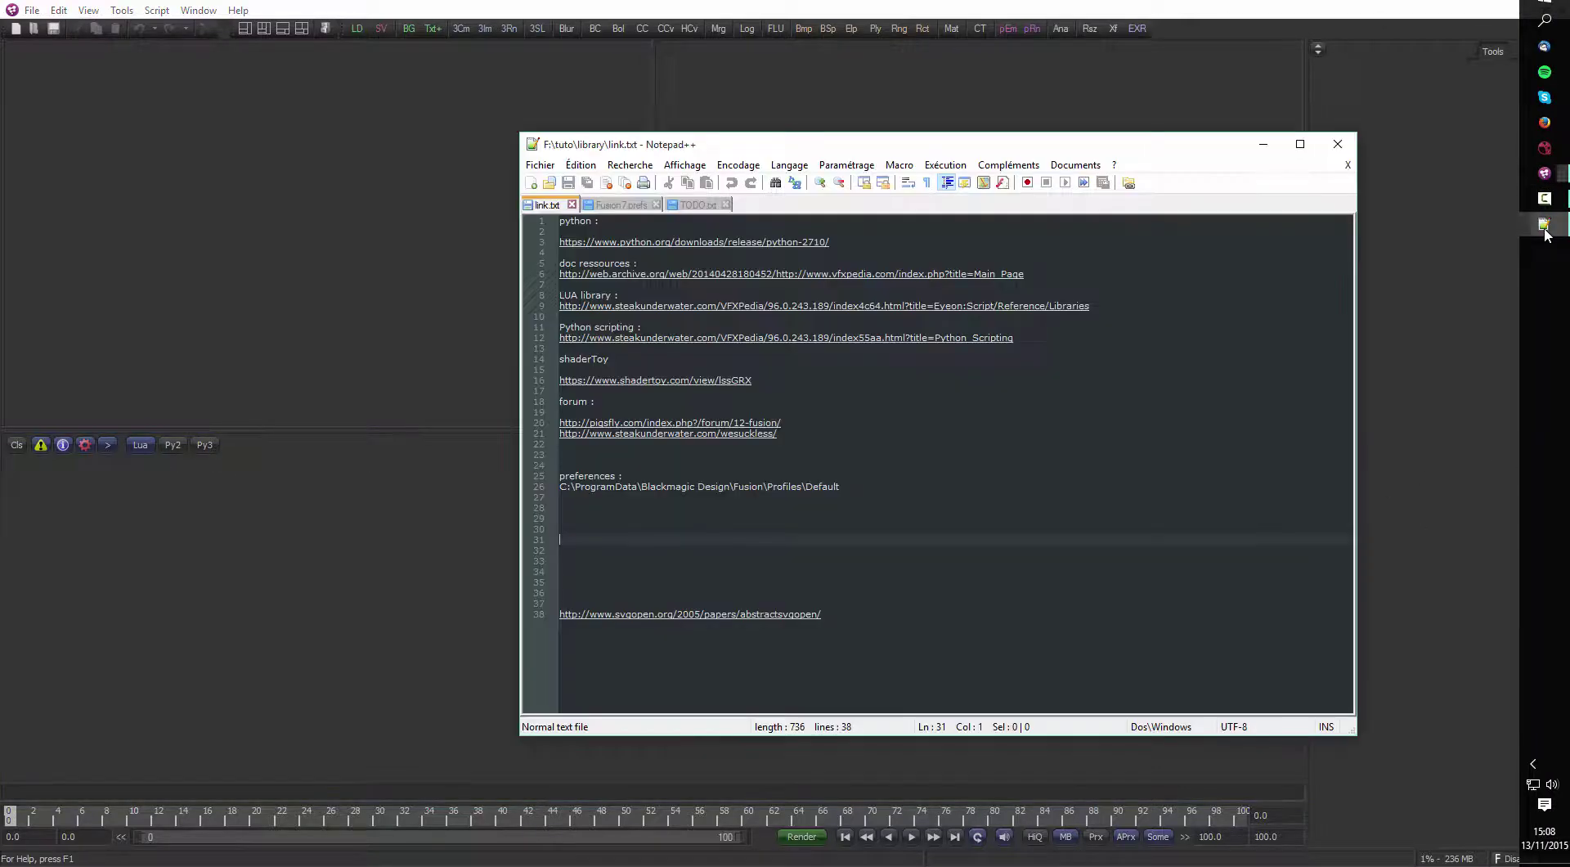
{"action": "left_click", "coordinate": [676, 242]}
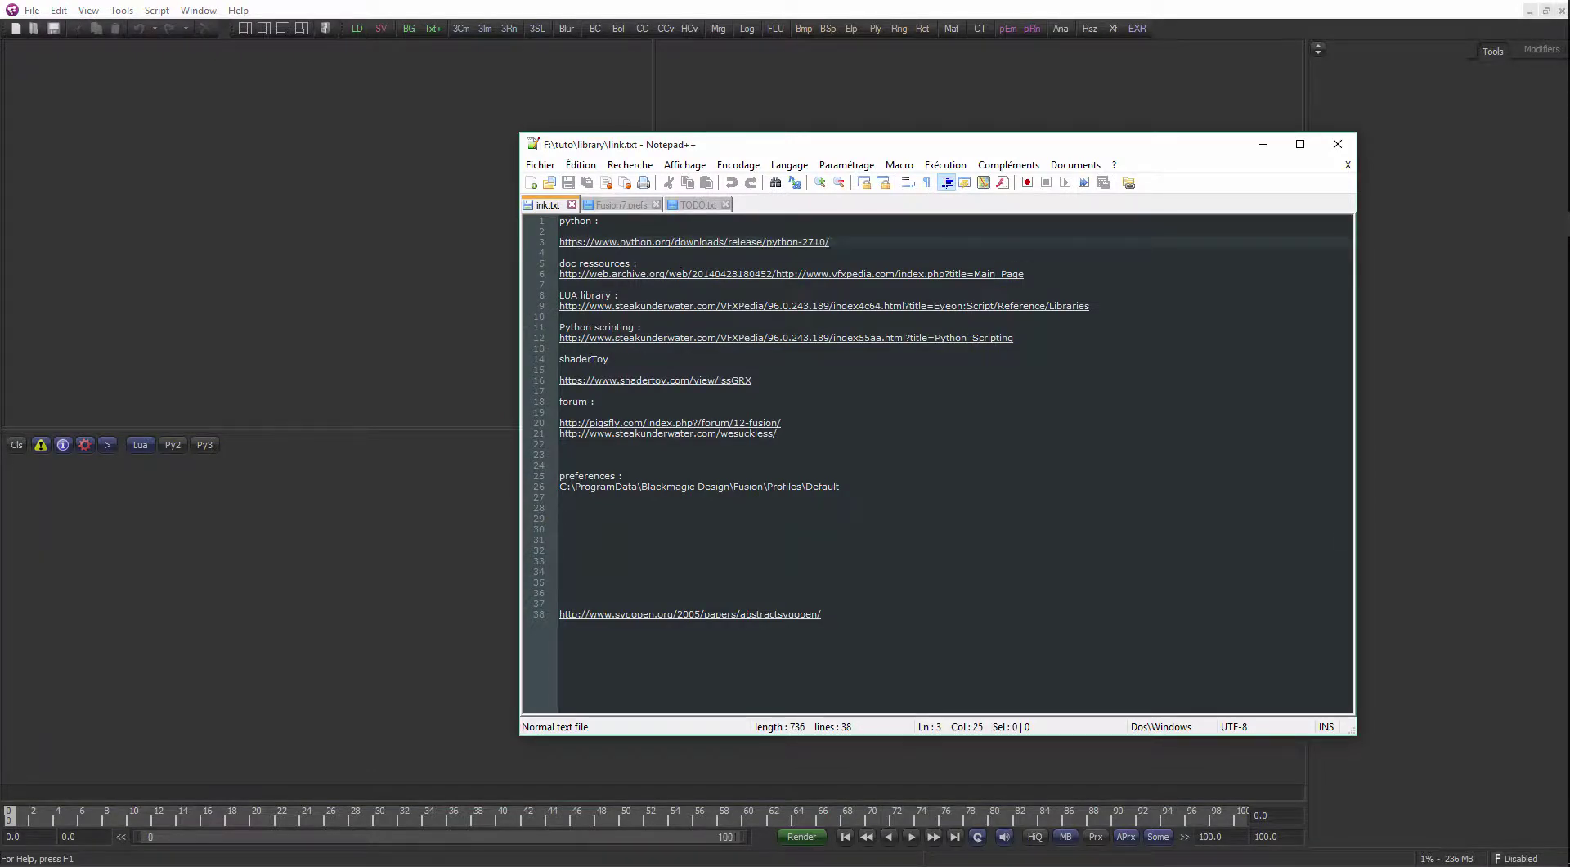
{"action": "double_click", "coordinate": [615, 381]}
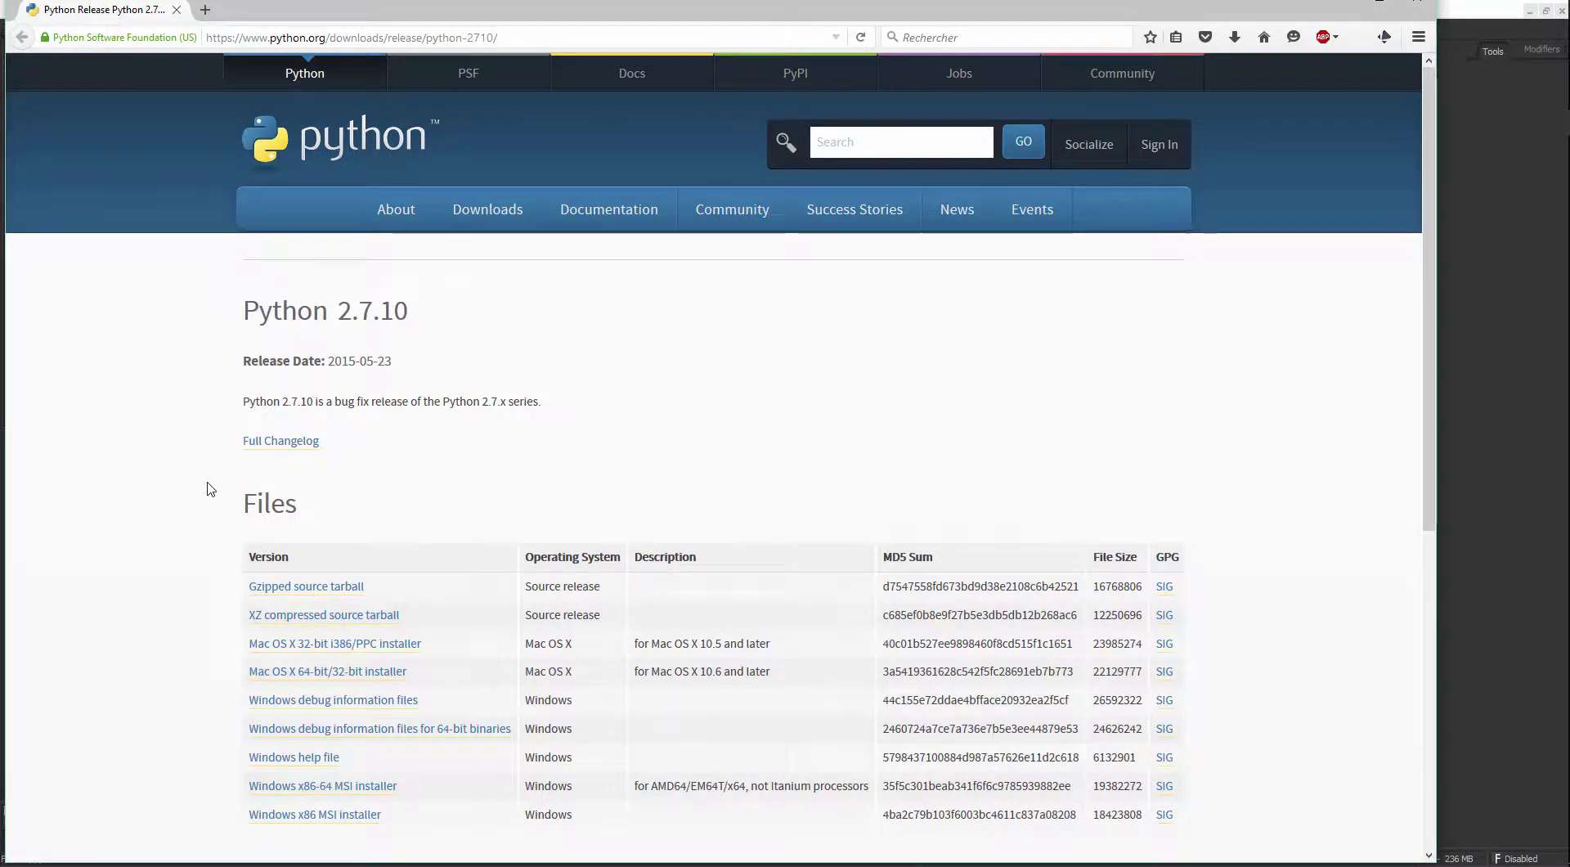
Reach the Python 2.7.10 release files from the Python.org home page, review the installers and put the browser away
{"action": "left_click", "coordinate": [300, 65]}
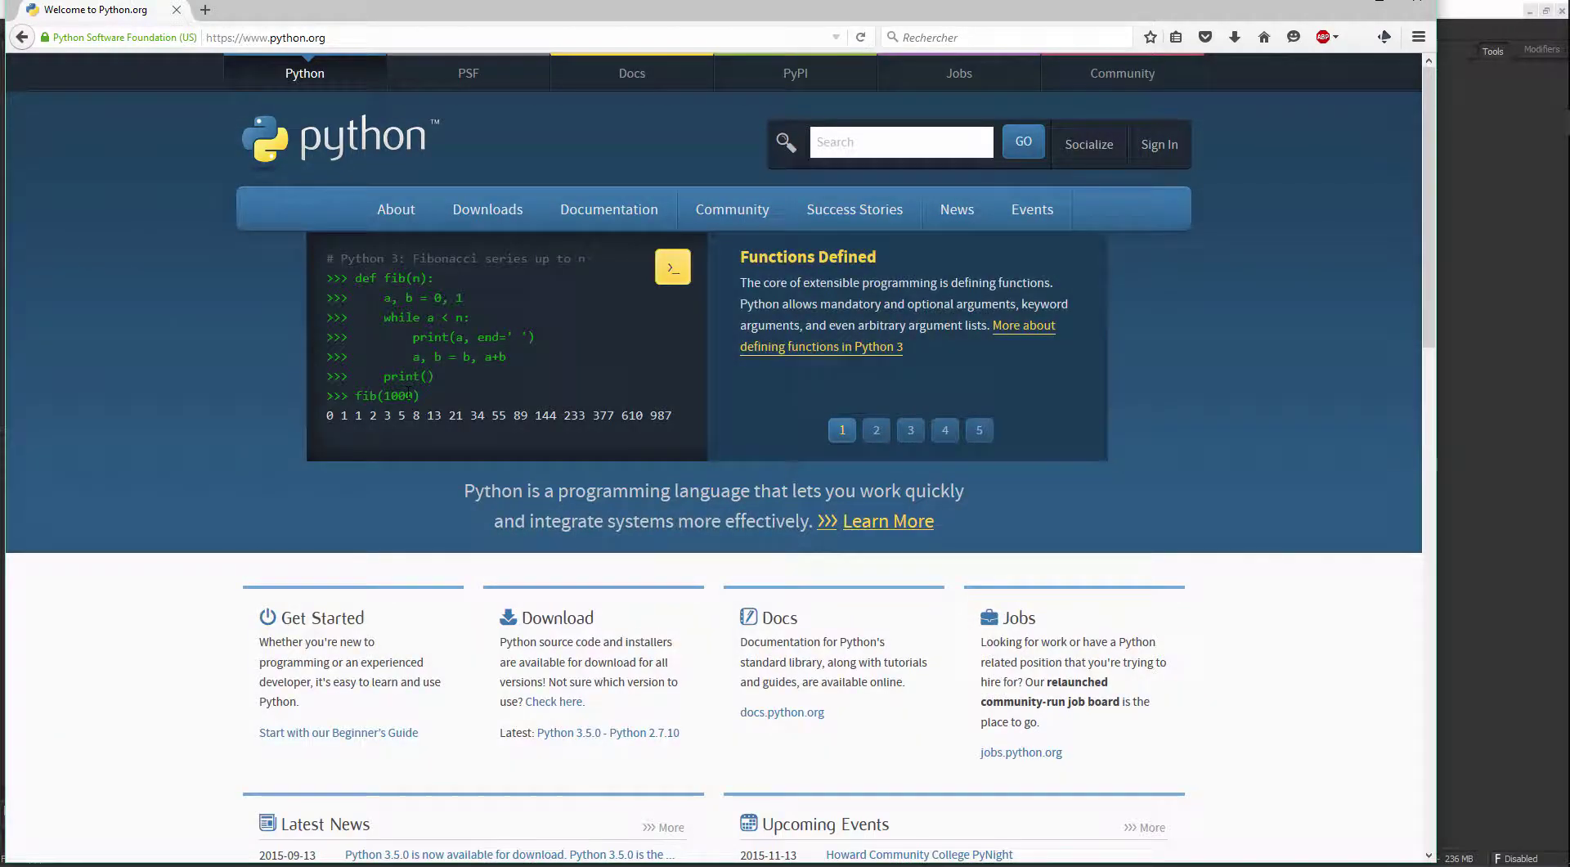
{"action": "scroll", "coordinate": [189, 475], "scroll_direction": "down", "scroll_amount": 4}
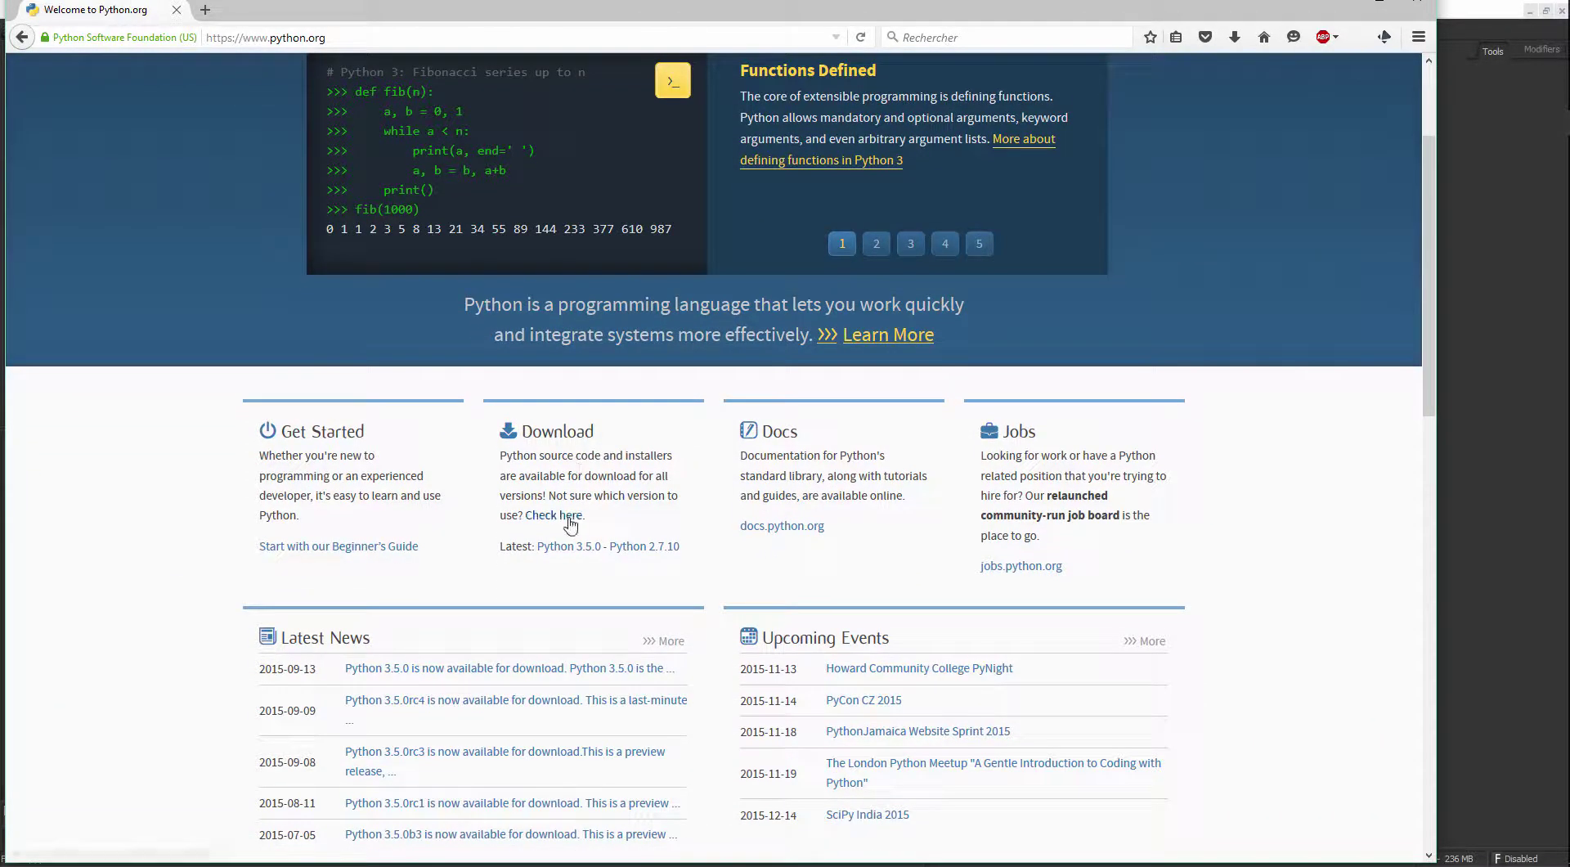
{"action": "left_click", "coordinate": [642, 547]}
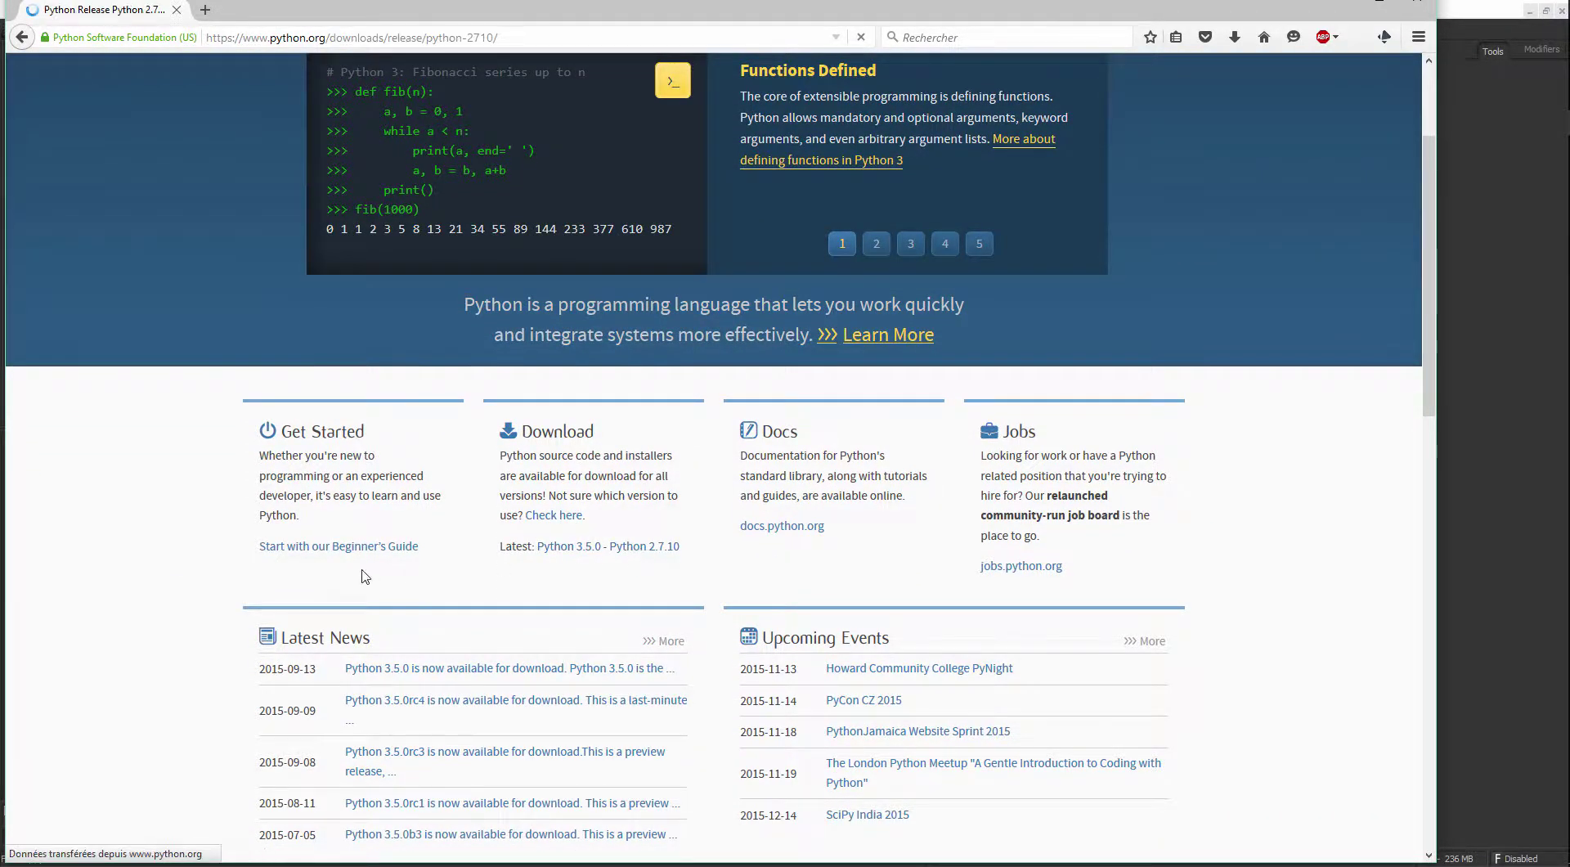
{"action": "scroll", "coordinate": [98, 537], "scroll_direction": "down", "scroll_amount": 3}
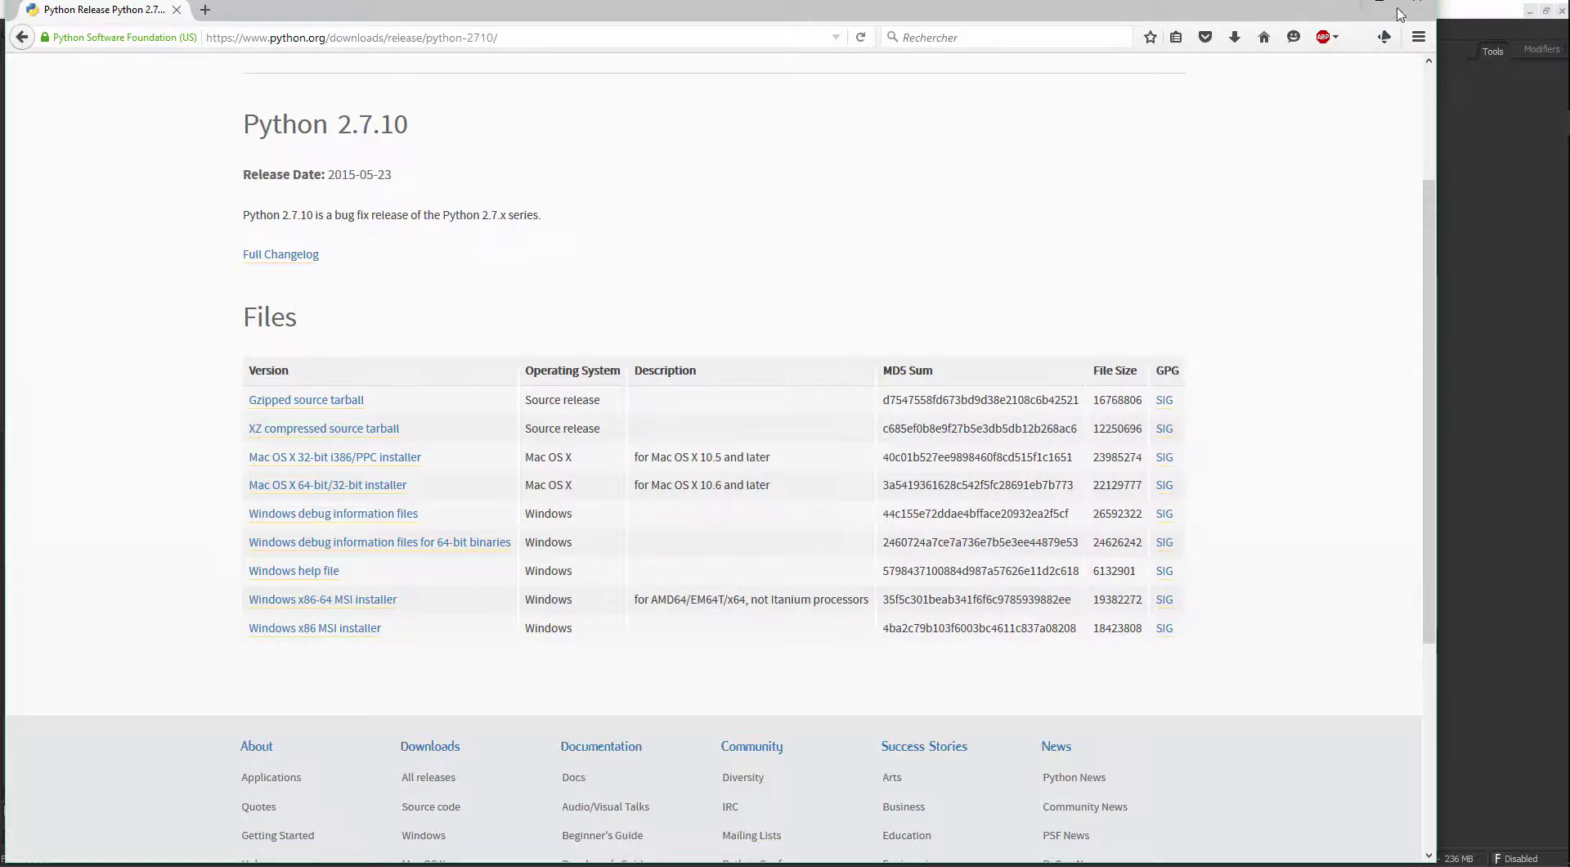
{"action": "left_click", "coordinate": [1345, 8]}
Inspect the Python27 folder on the local (C:) drive in the file explorer and return to Fusion
{"action": "key", "text": "super+e"}
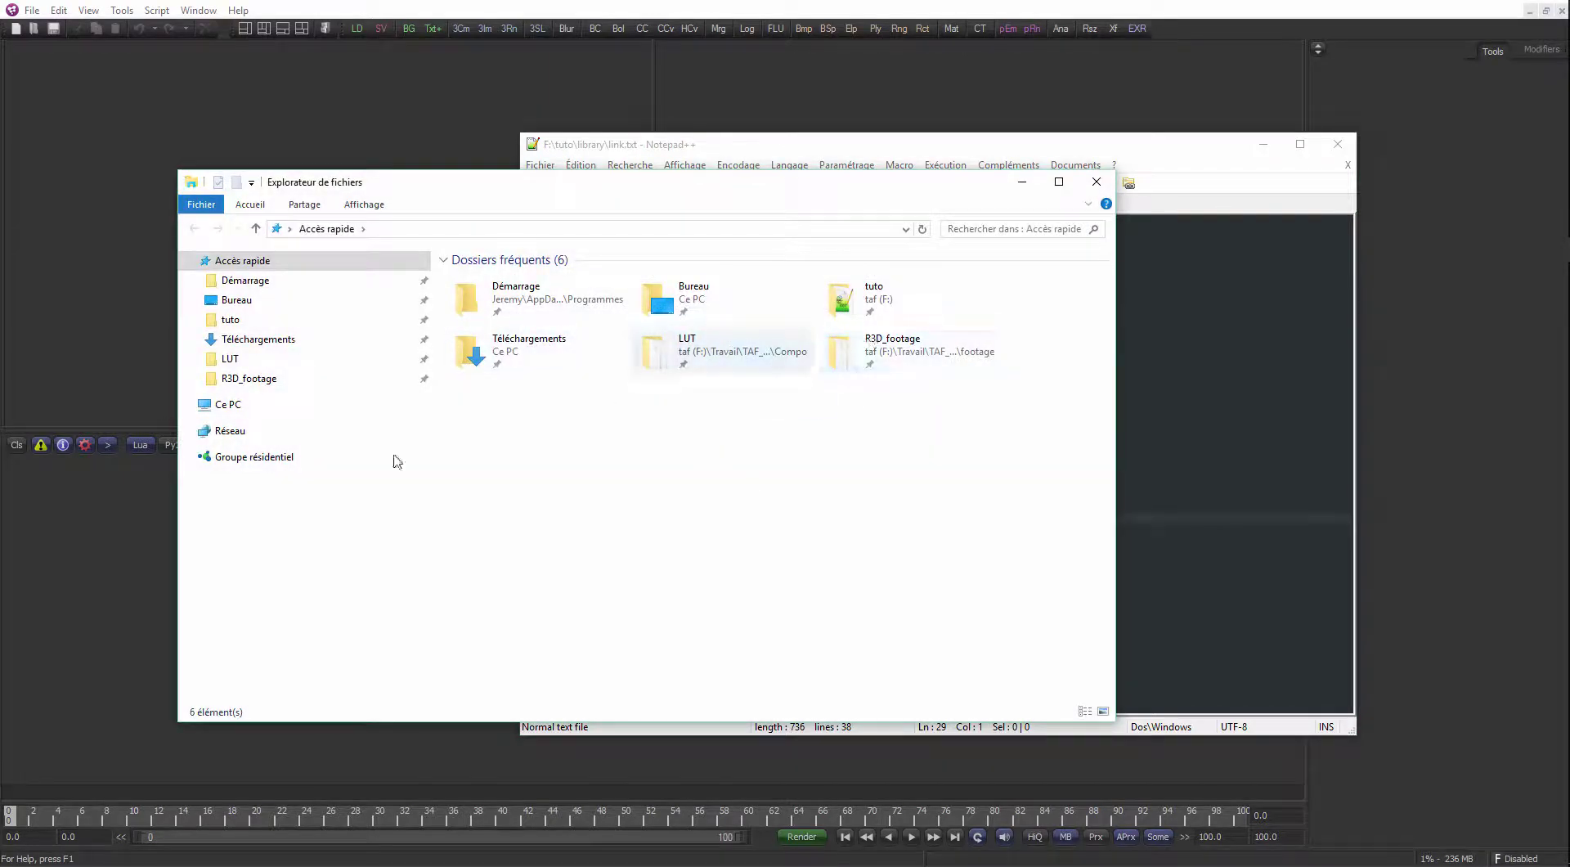
{"action": "left_click", "coordinate": [229, 407]}
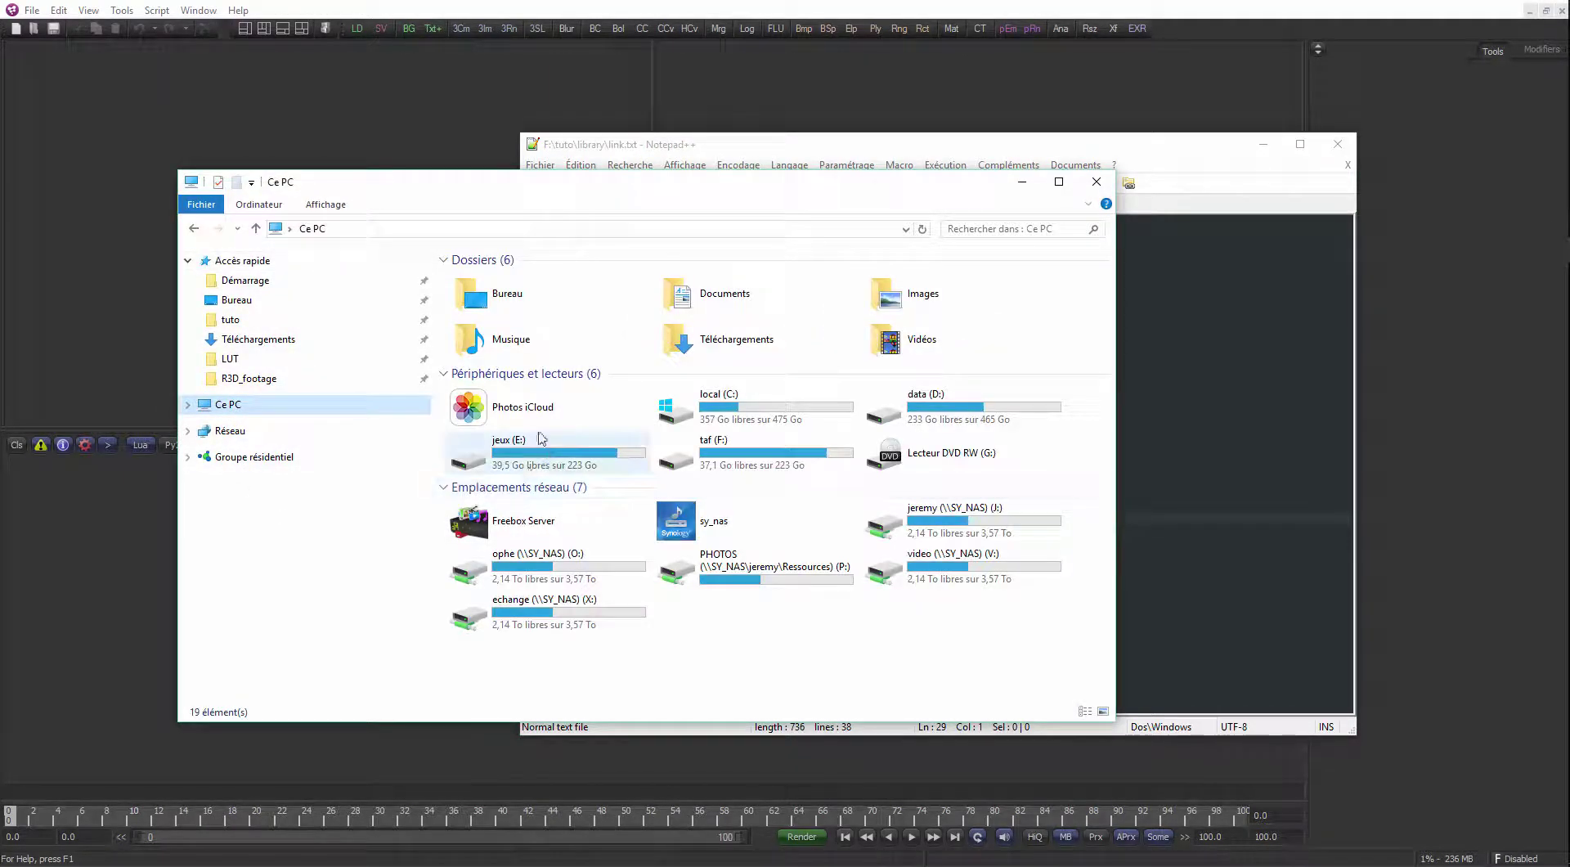
{"action": "double_click", "coordinate": [696, 405]}
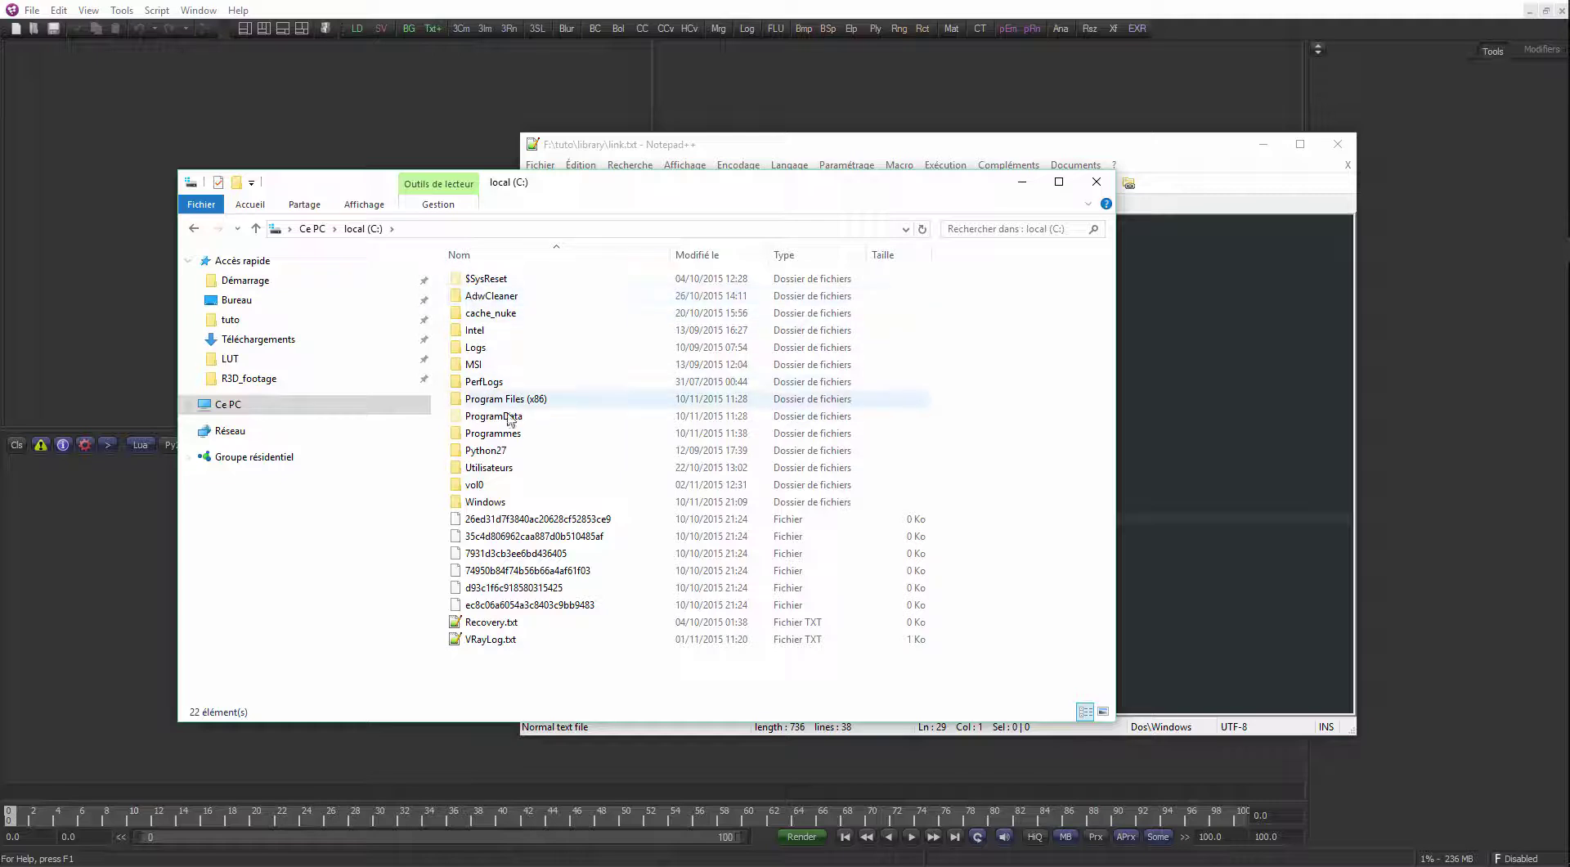
{"action": "left_click", "coordinate": [501, 451]}
{"action": "double_click", "coordinate": [517, 455]}
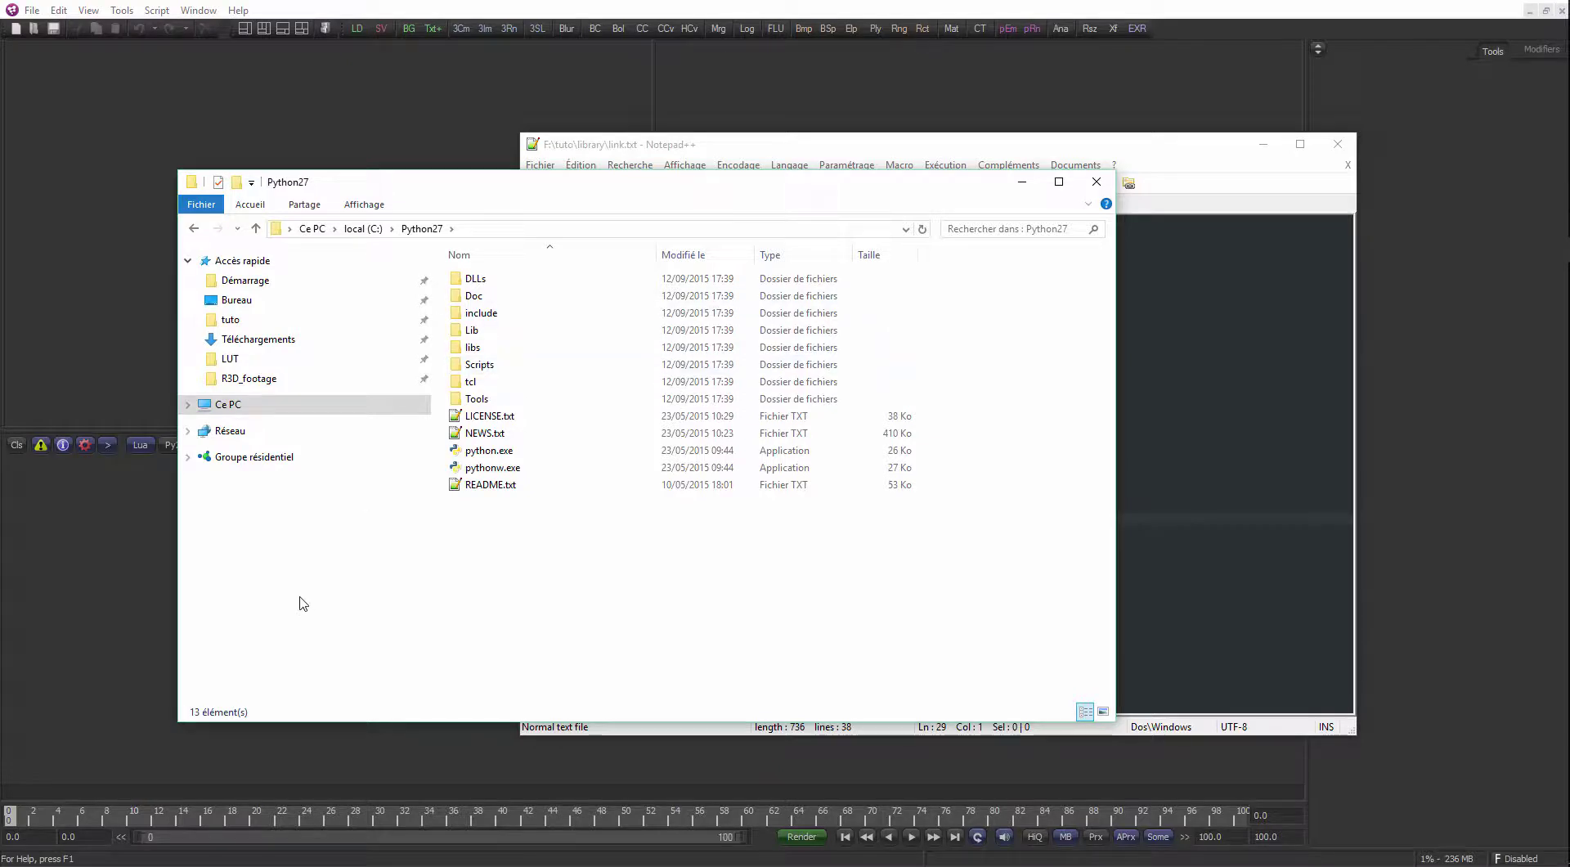
{"action": "left_click", "coordinate": [130, 583]}
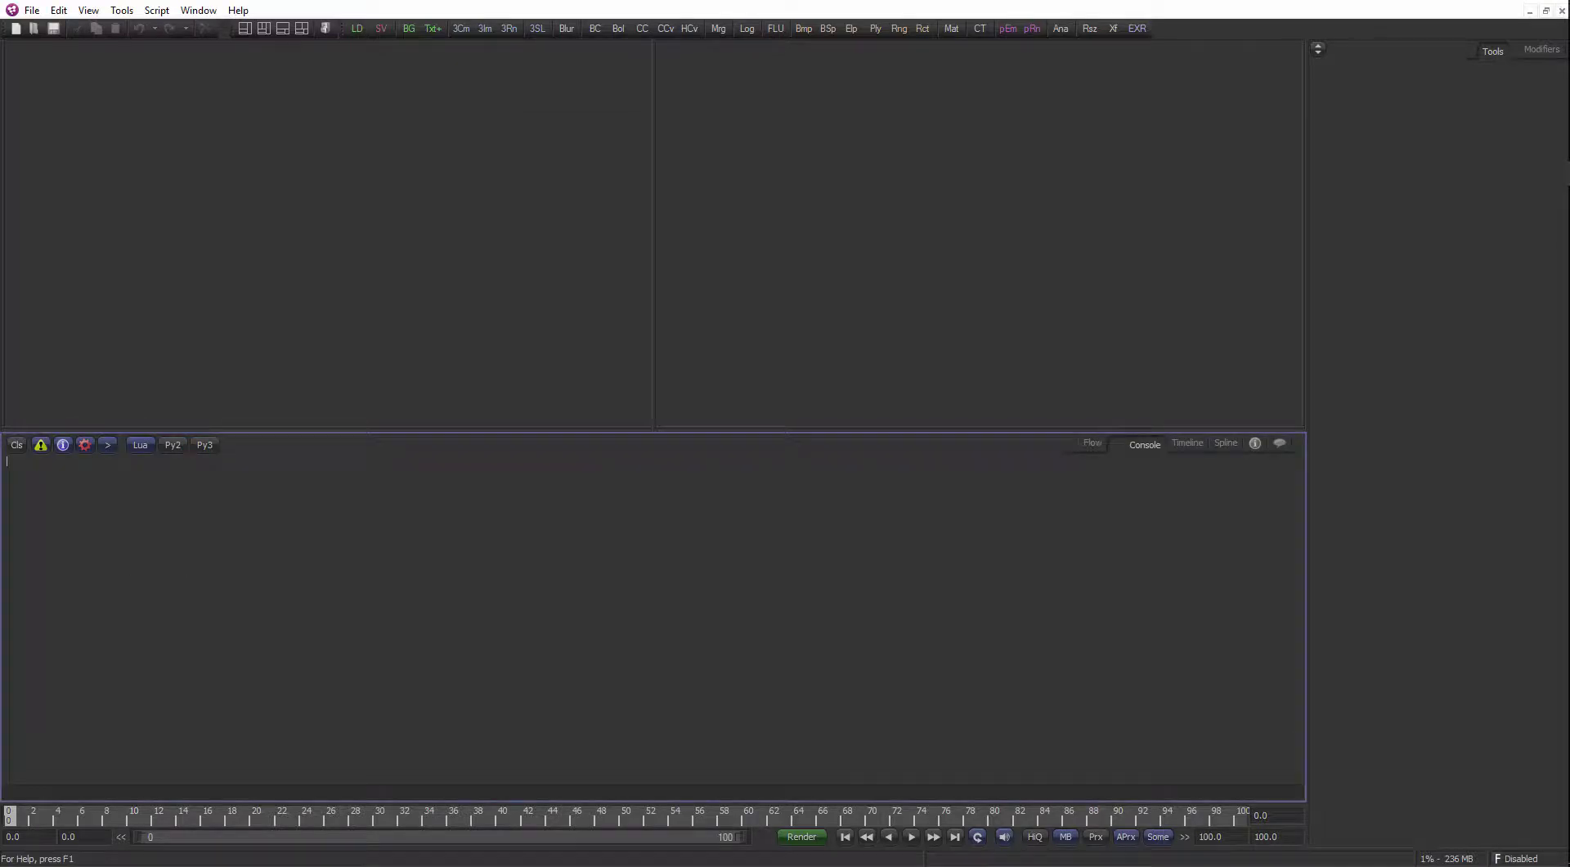
Try the console's Python 2 and Python 3 modes, and set the console language back to Lua
{"action": "left_click", "coordinate": [179, 445]}
{"action": "left_click", "coordinate": [211, 446]}
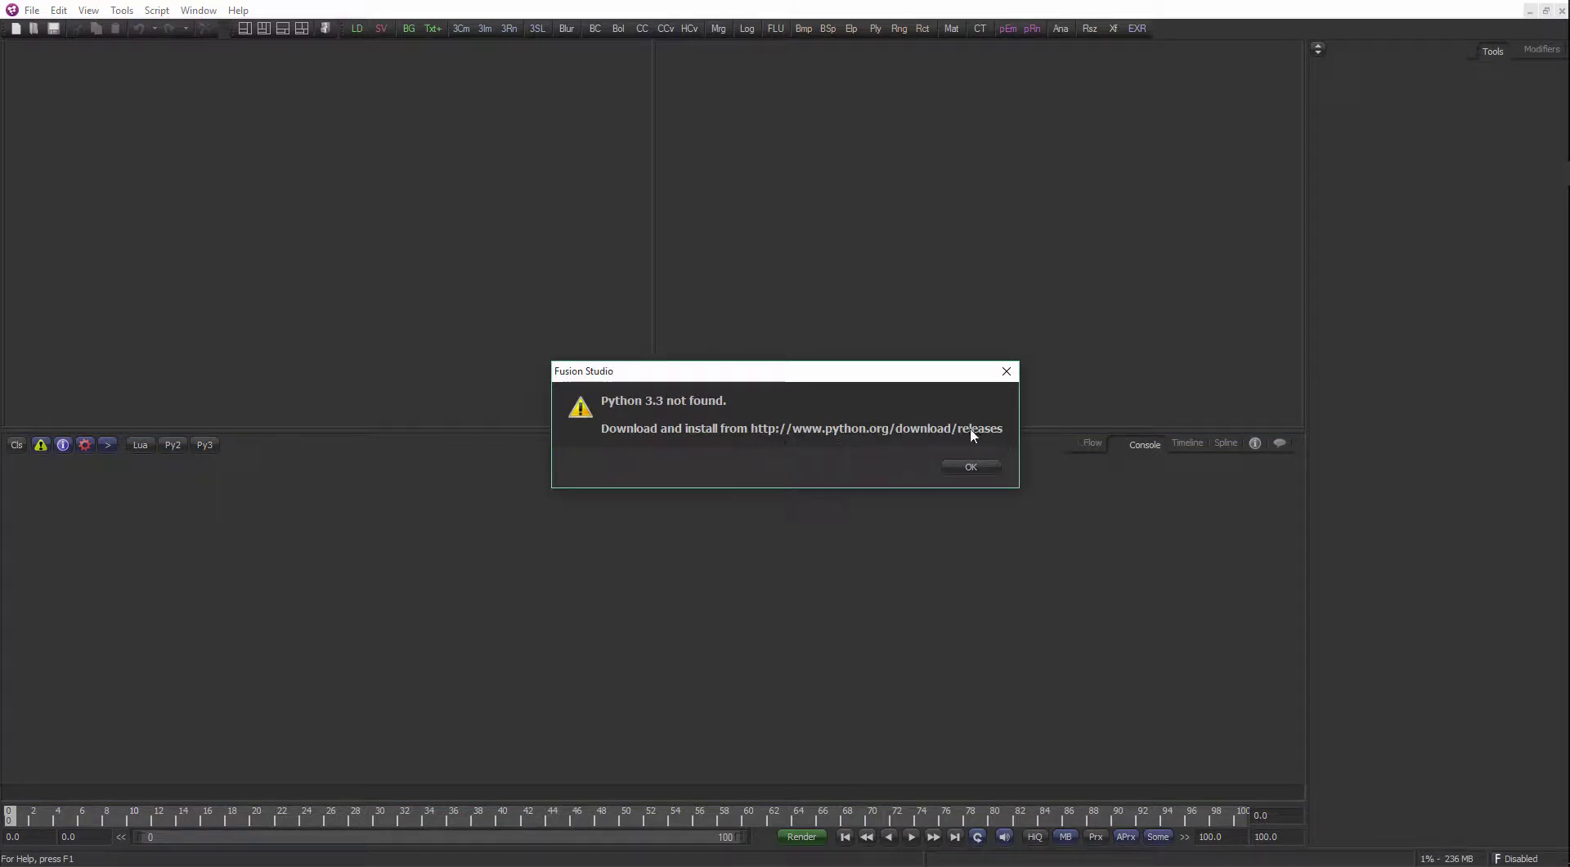
{"action": "left_click", "coordinate": [1007, 371]}
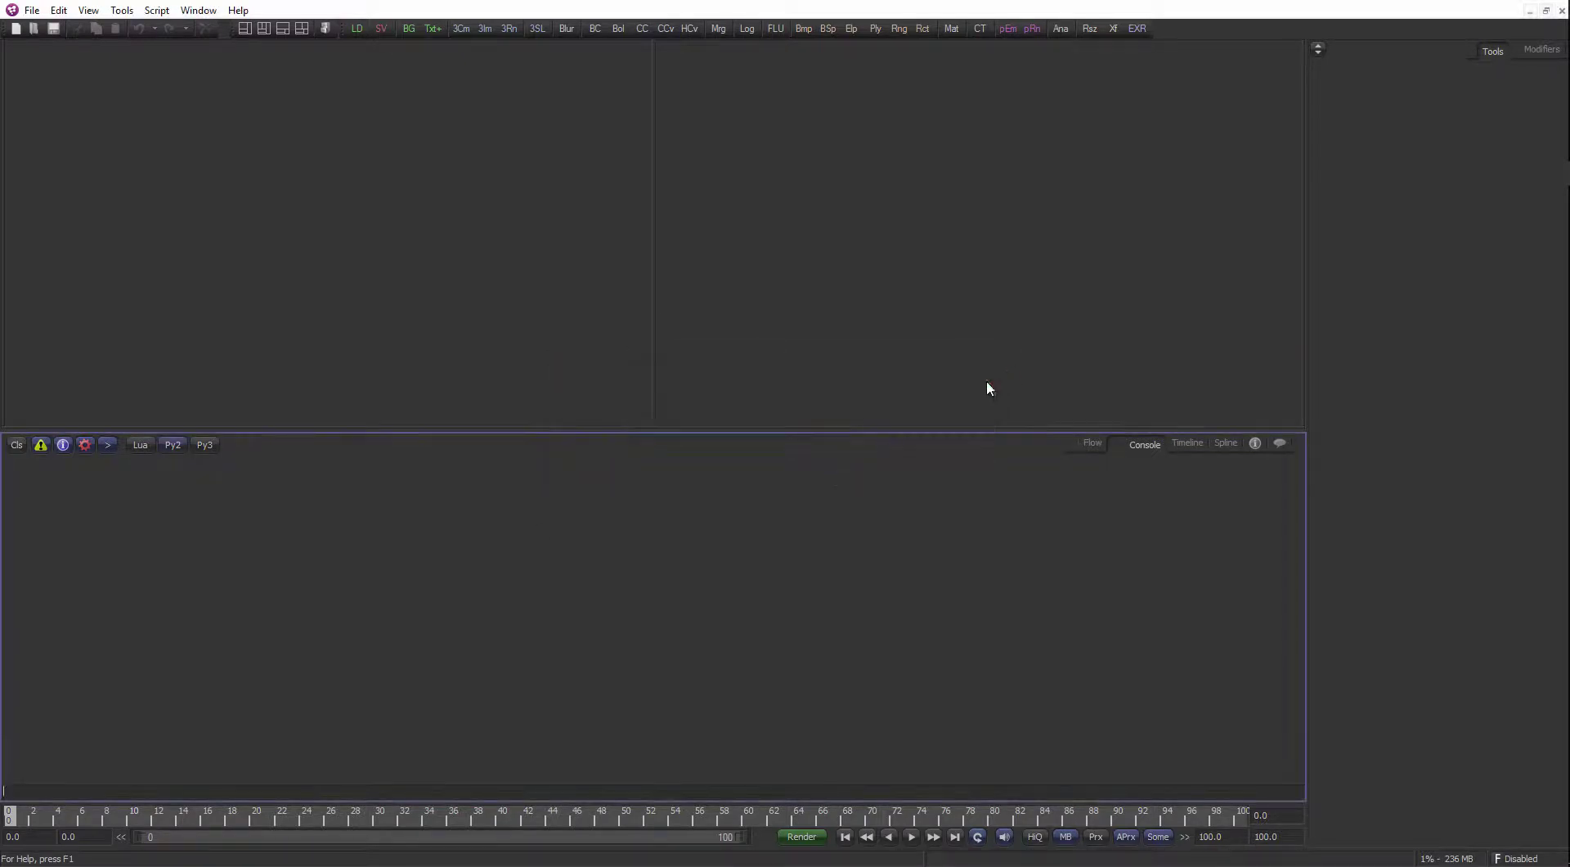
{"action": "left_click", "coordinate": [142, 447]}
Check the script editor path and default Python version in the global Script preferences, and save the preferences
{"action": "left_click", "coordinate": [32, 10]}
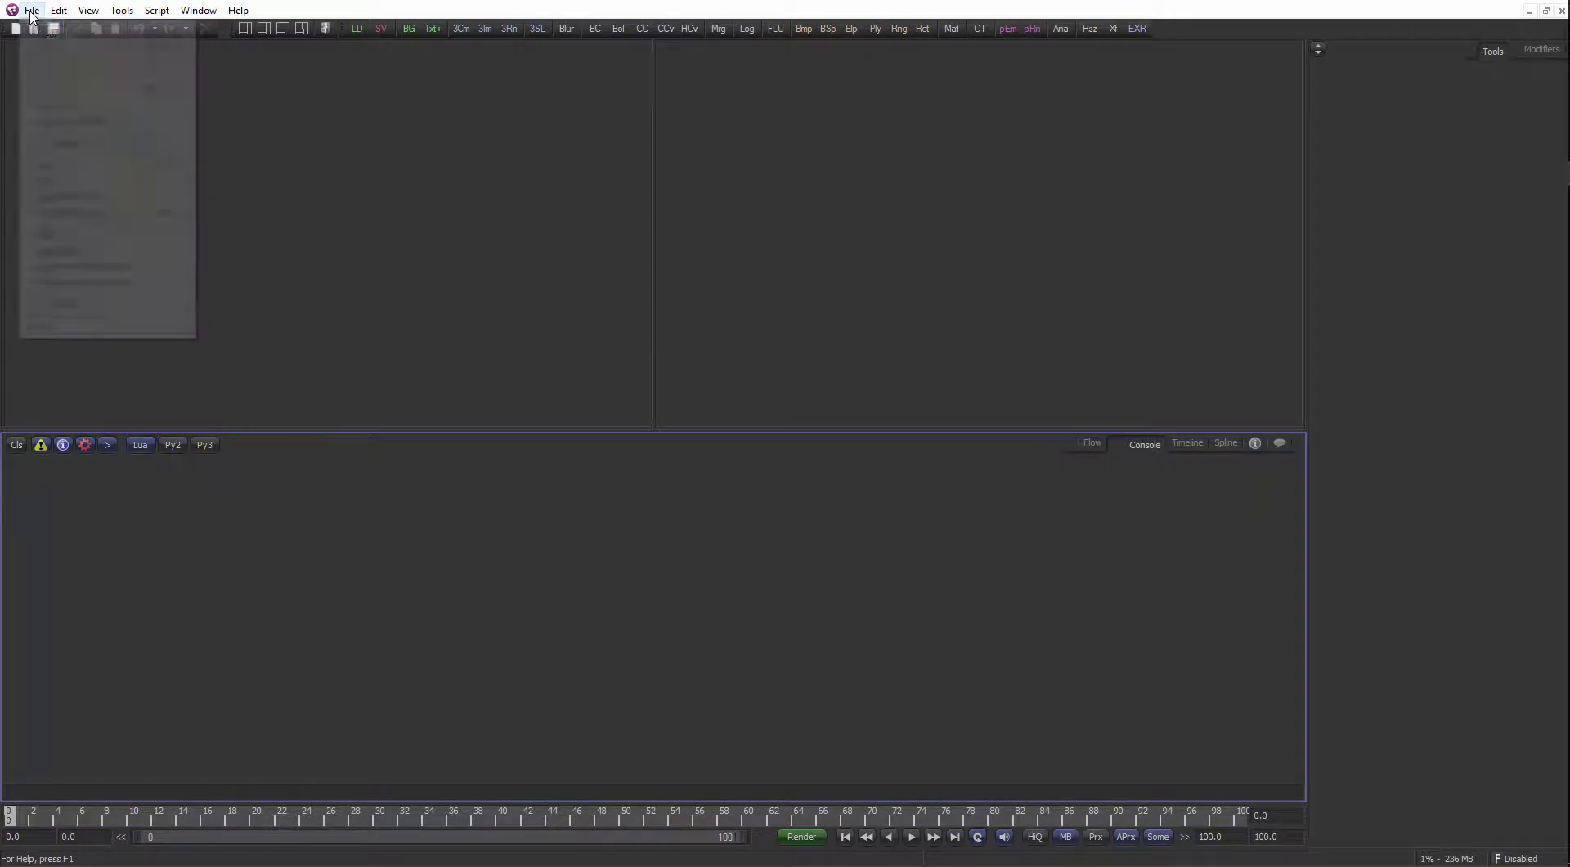
{"action": "left_click", "coordinate": [70, 252]}
{"action": "left_click", "coordinate": [624, 215]}
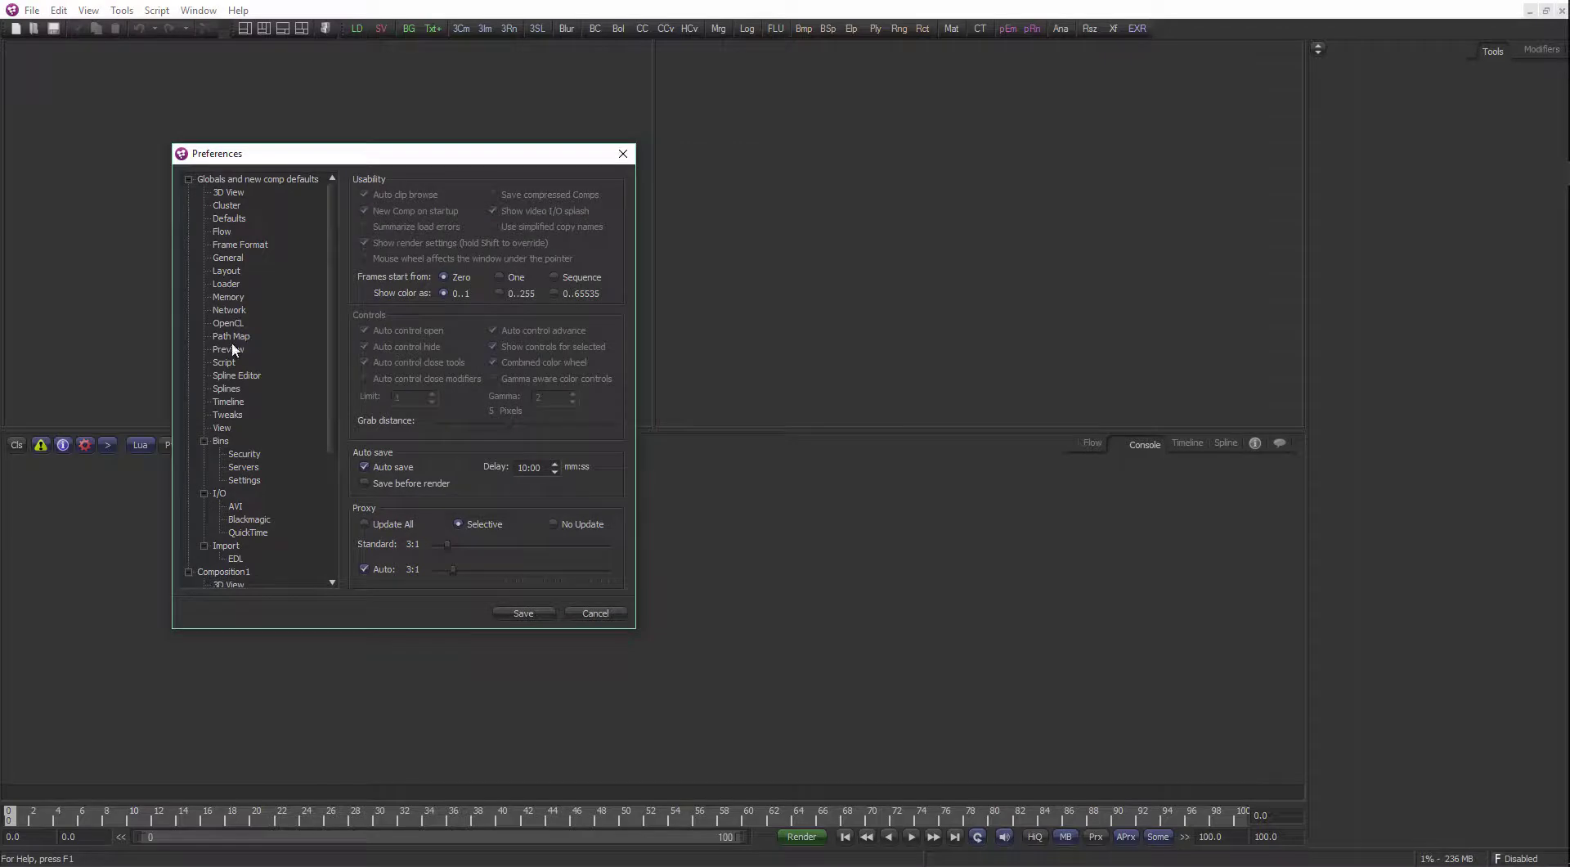
{"action": "left_click", "coordinate": [227, 364]}
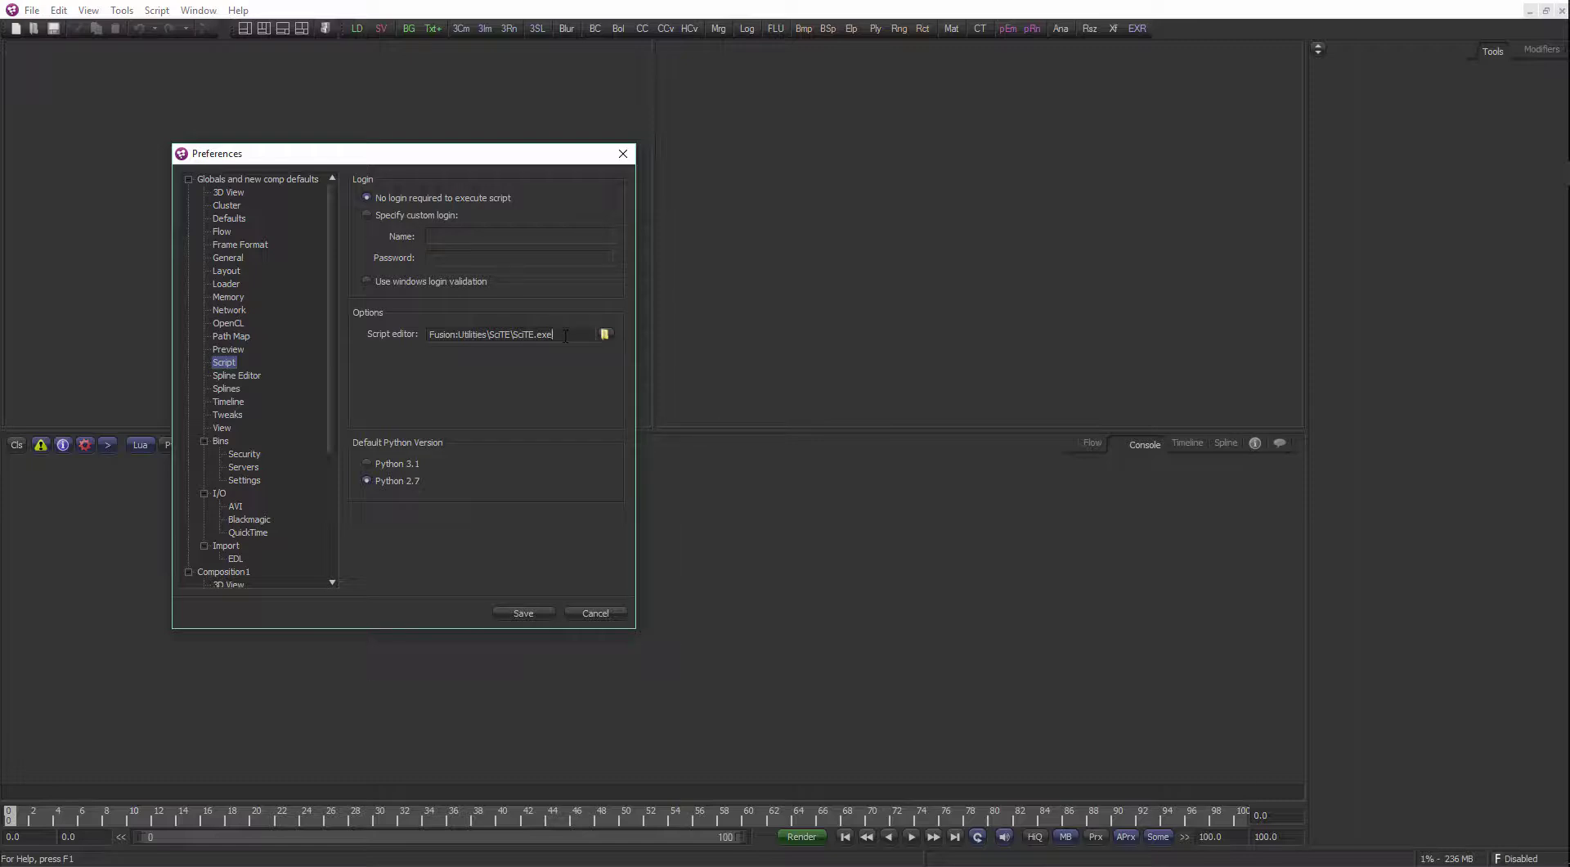
{"action": "left_click_drag", "start_coordinate": [464, 158], "coordinate": [525, 145]}
{"action": "left_click", "coordinate": [620, 318]}
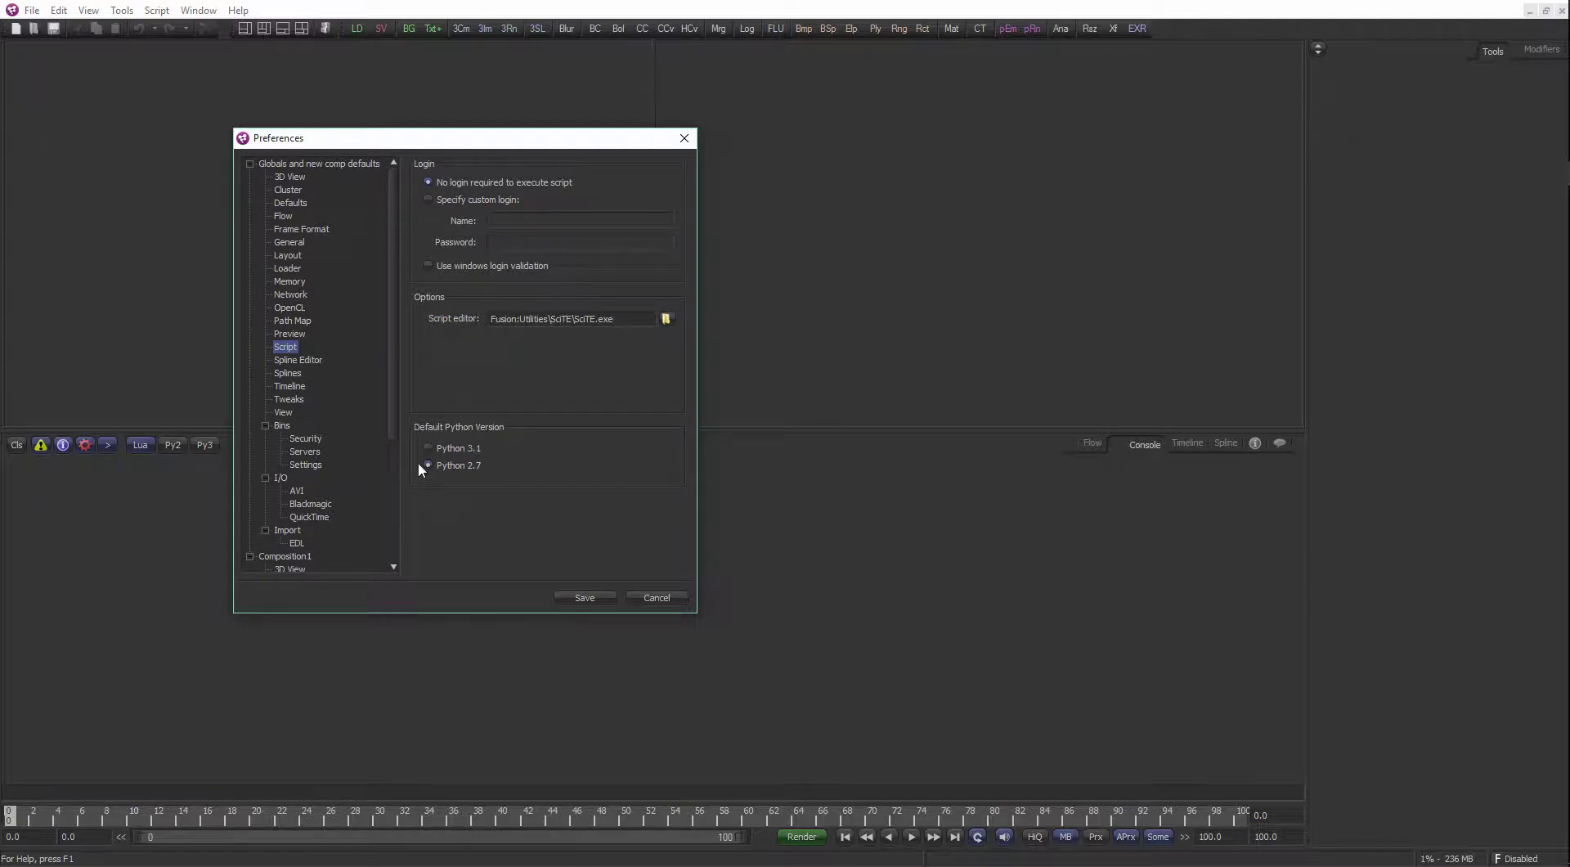
{"action": "left_click", "coordinate": [583, 597]}
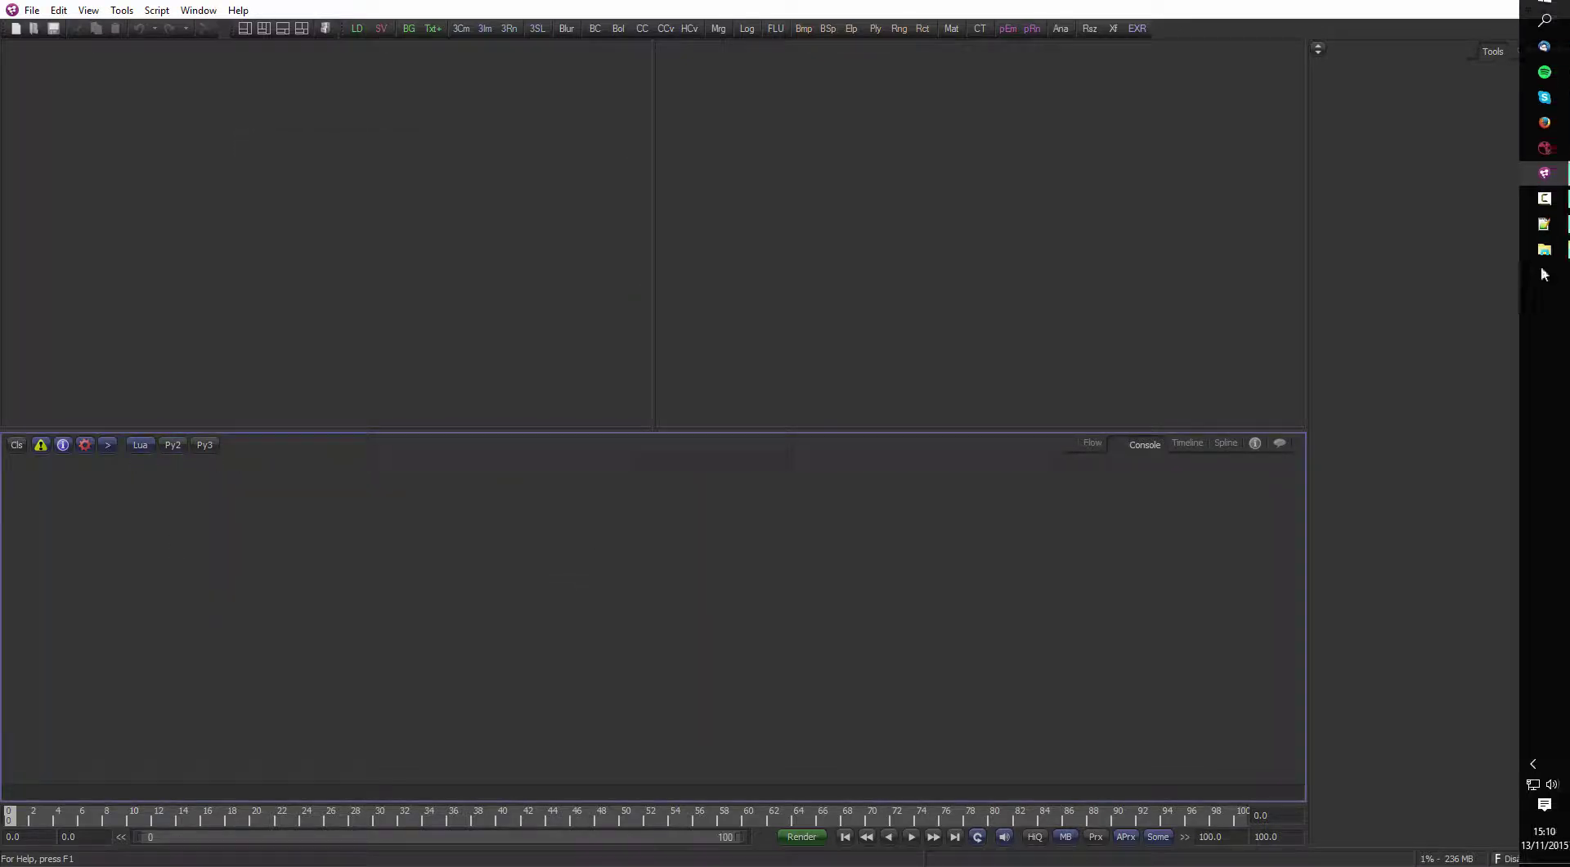
Return to link.txt in Notepad++ without reloading Fusion7.prefs, and open the archived VFXPedia main page under doc ressources
{"action": "left_click", "coordinate": [1543, 229]}
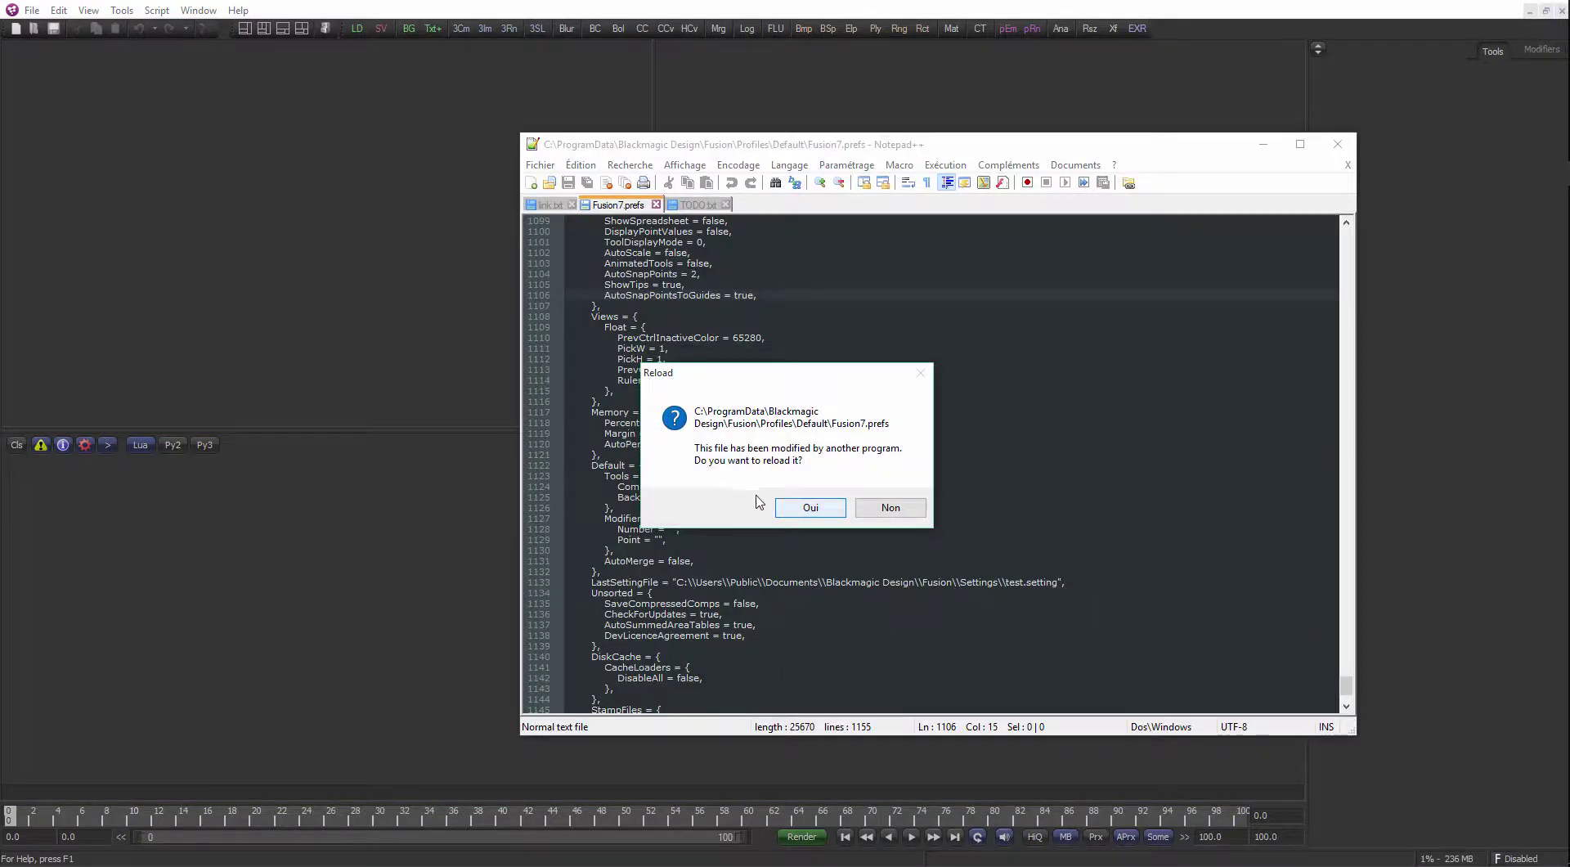
{"action": "left_click", "coordinate": [890, 506]}
{"action": "left_click", "coordinate": [565, 205]}
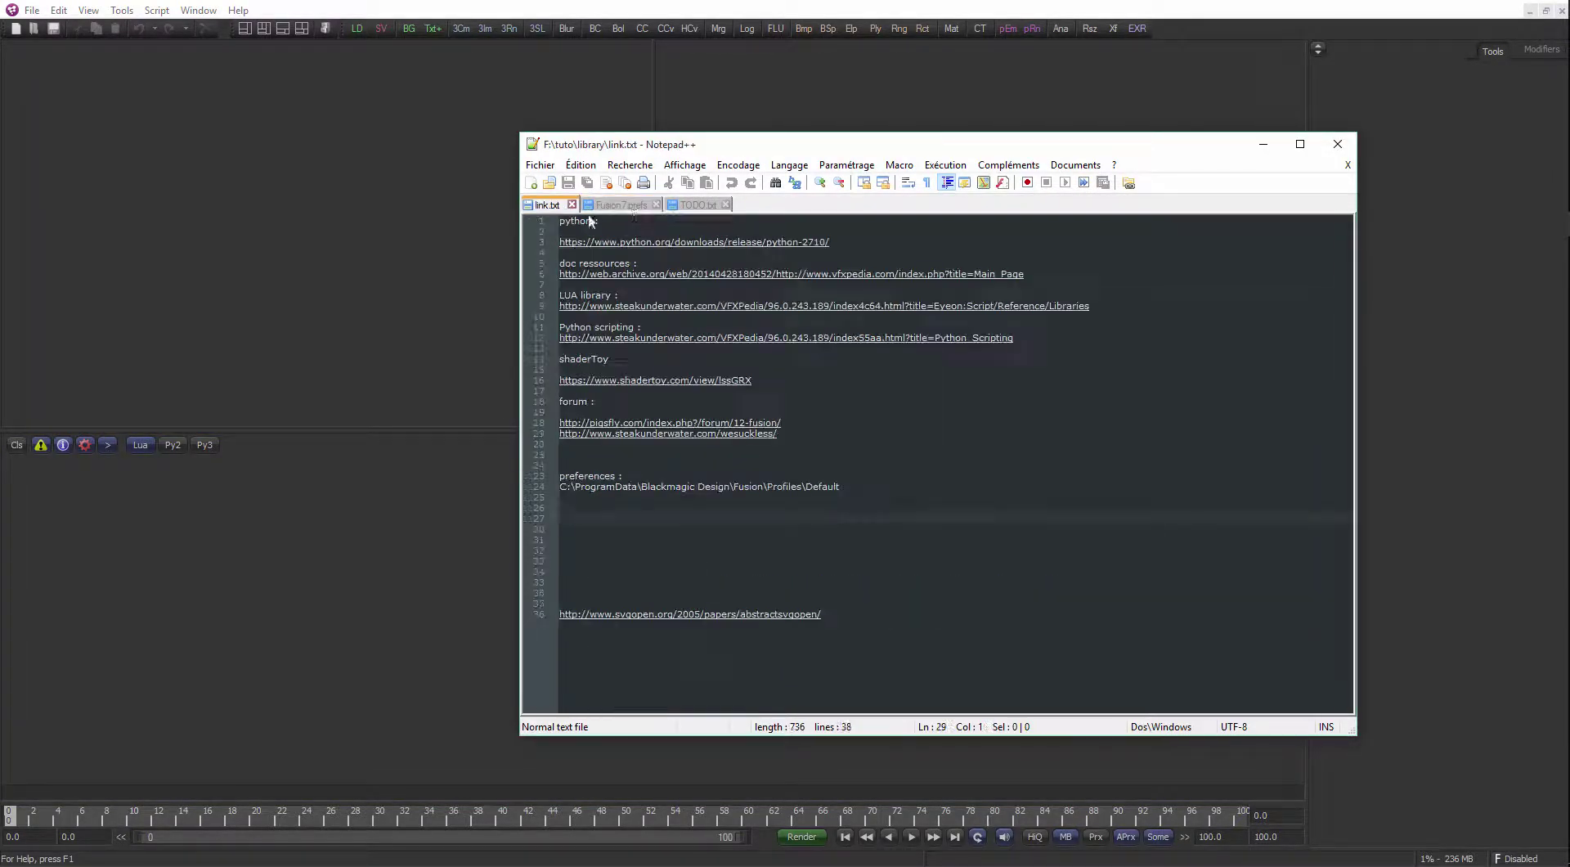
{"action": "left_click_drag", "start_coordinate": [785, 147], "coordinate": [594, 150]}
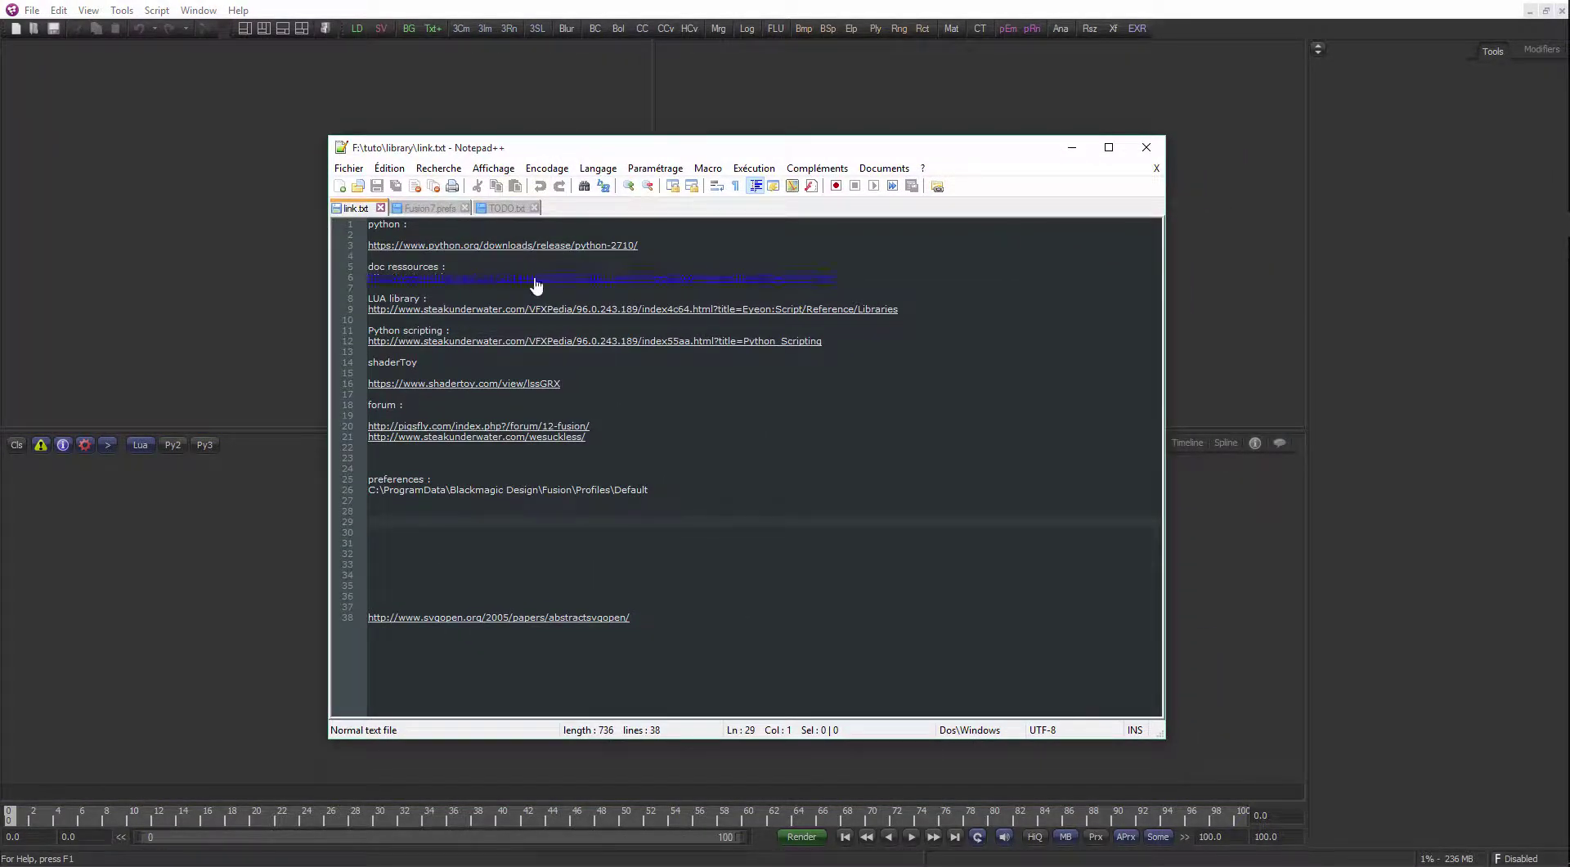
{"action": "left_click", "coordinate": [576, 278]}
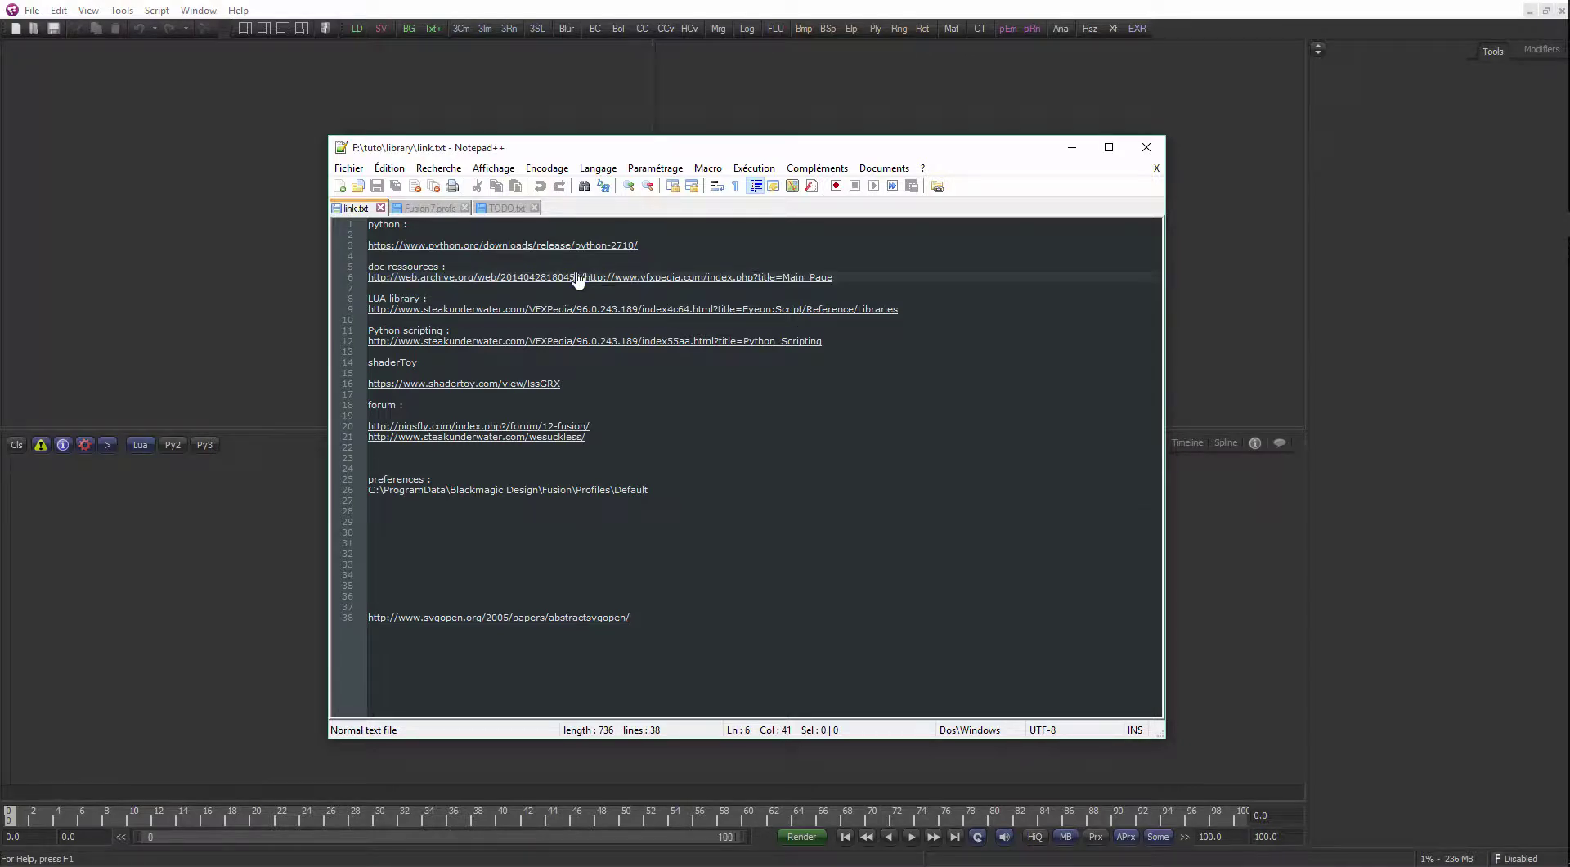
{"action": "double_click", "coordinate": [578, 280]}
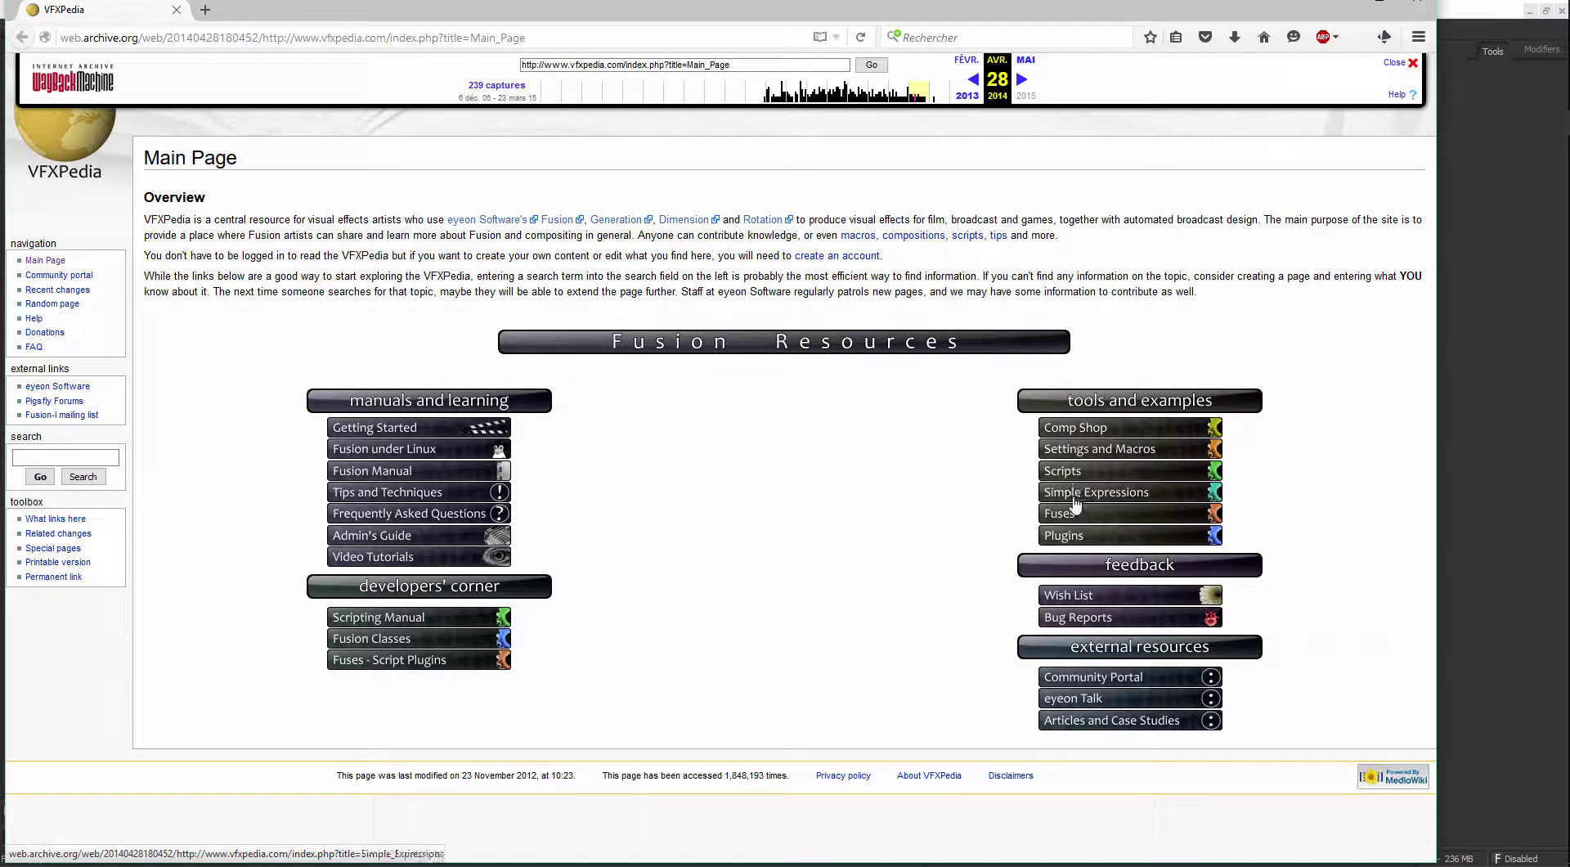
Open VFXPedia's Simple Expressions page and examine its contents, tutorials and examples
{"action": "left_click", "coordinate": [1074, 495]}
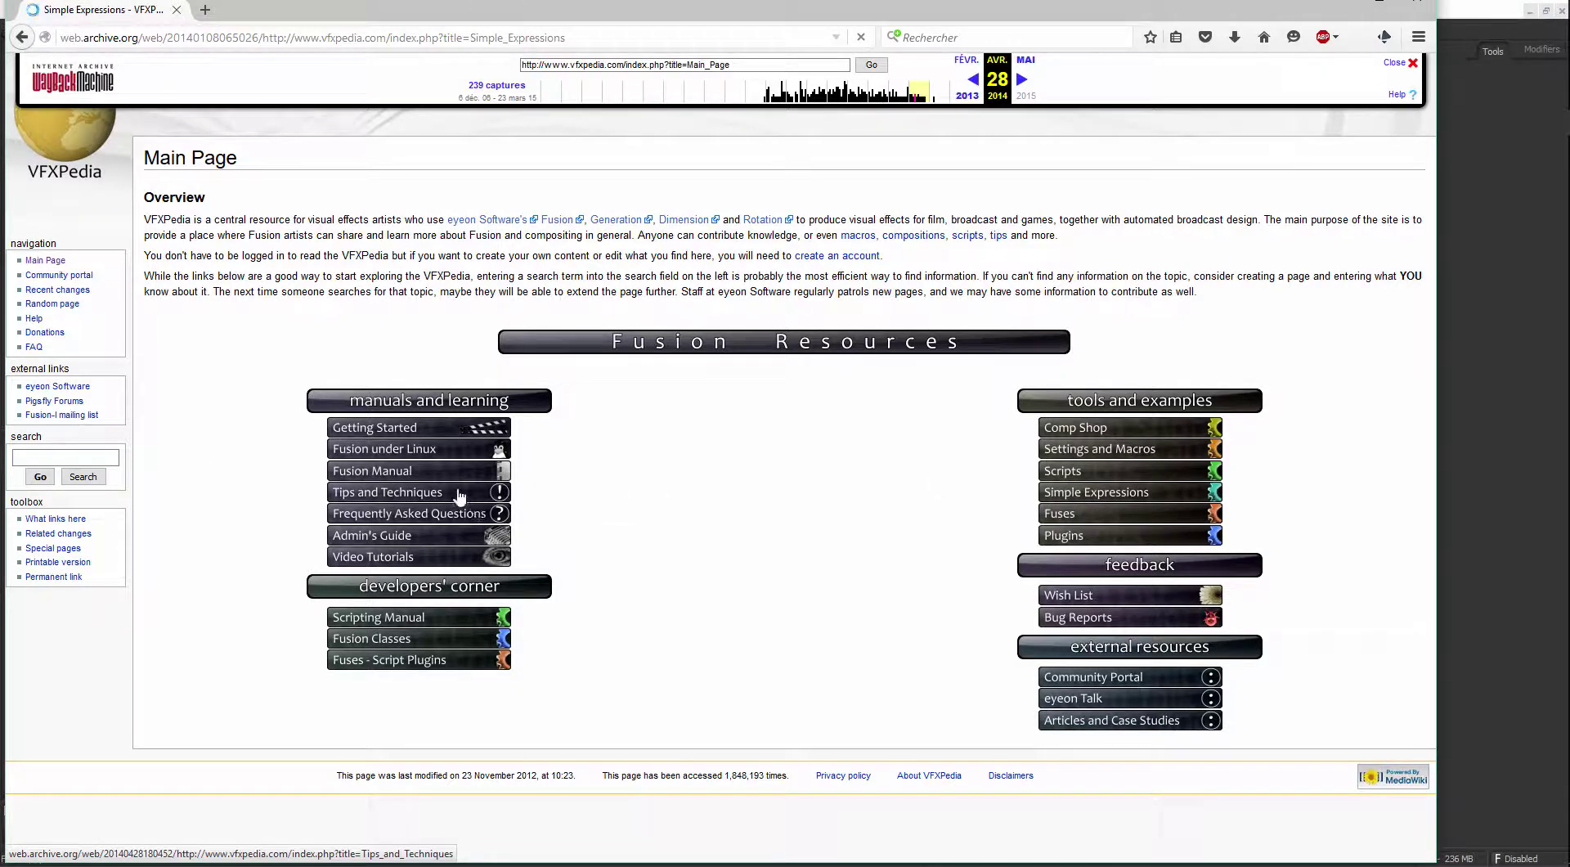
{"action": "scroll", "coordinate": [246, 567], "scroll_direction": "down", "scroll_amount": 2}
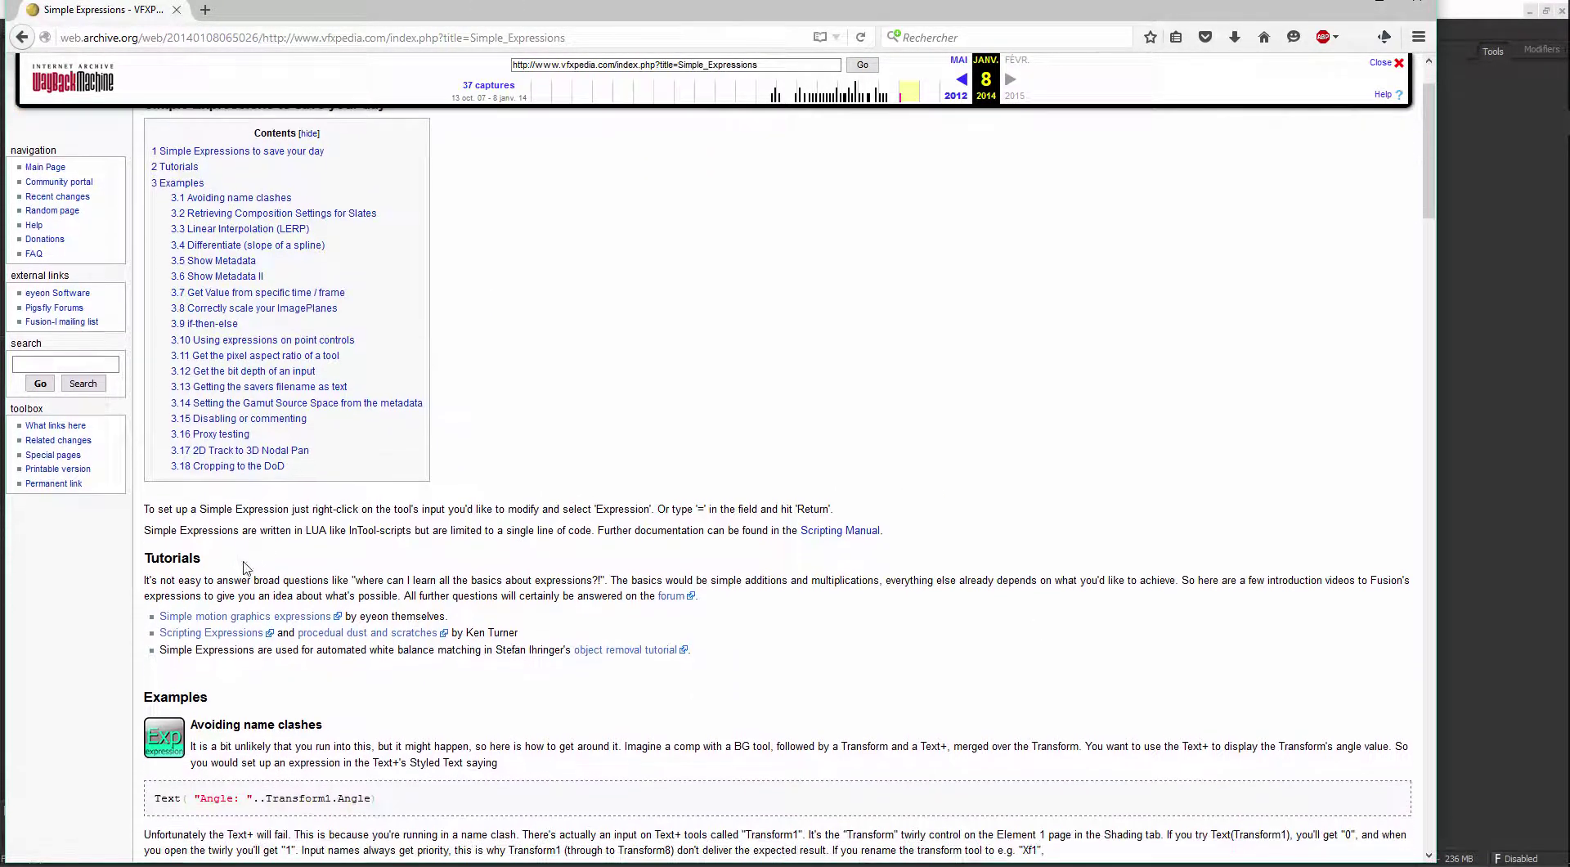
Read through the Simple Expressions examples, from avoiding name clashes to using expressions on point controls
{"action": "scroll", "coordinate": [245, 567], "scroll_direction": "down", "scroll_amount": 7}
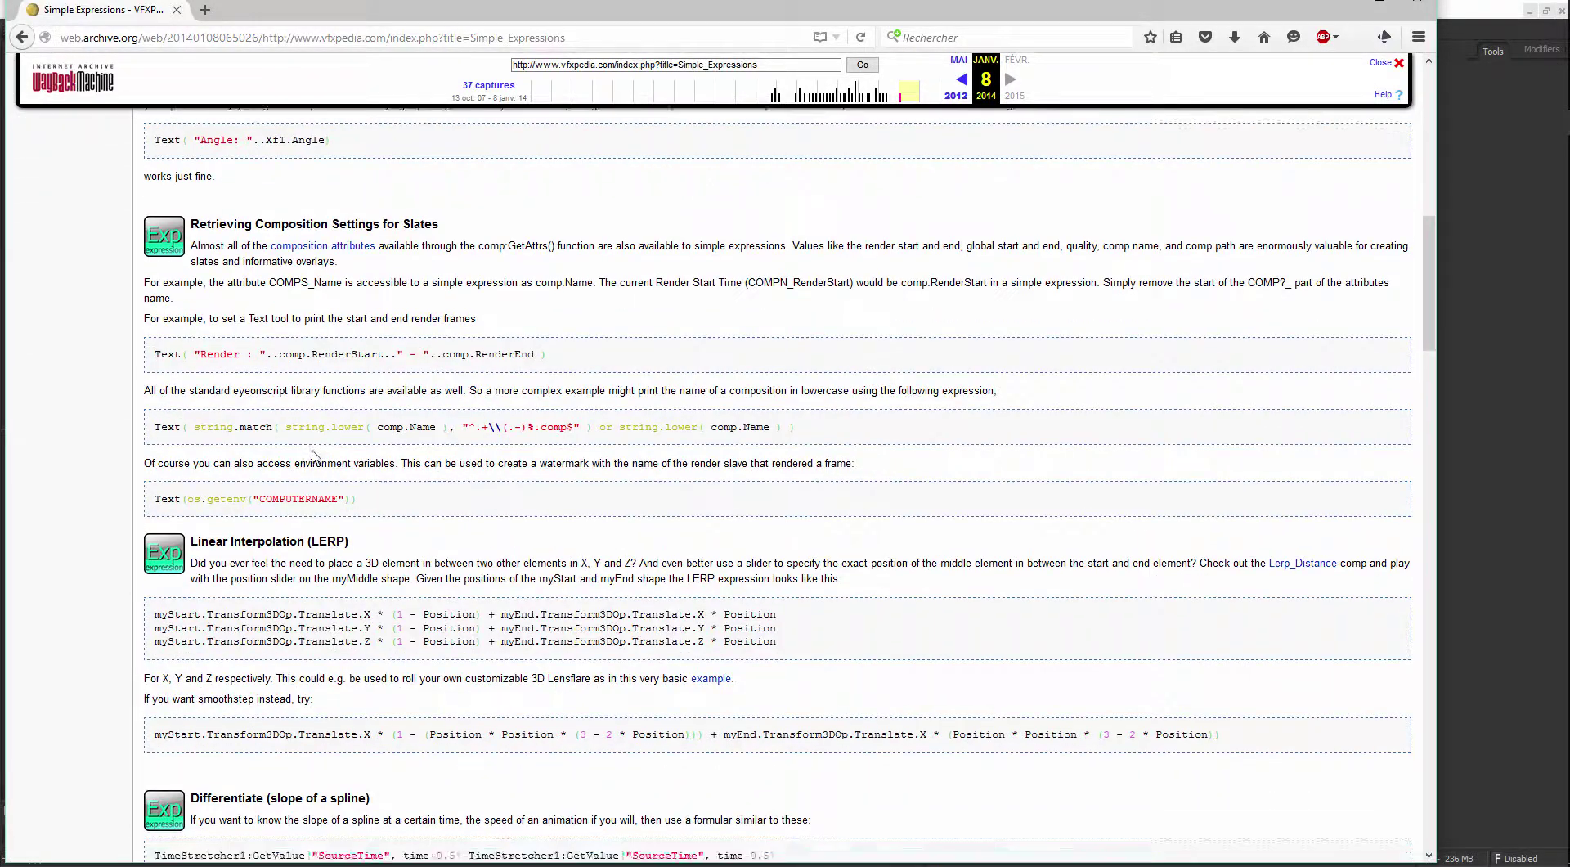
{"action": "scroll", "coordinate": [313, 457], "scroll_direction": "down", "scroll_amount": 10}
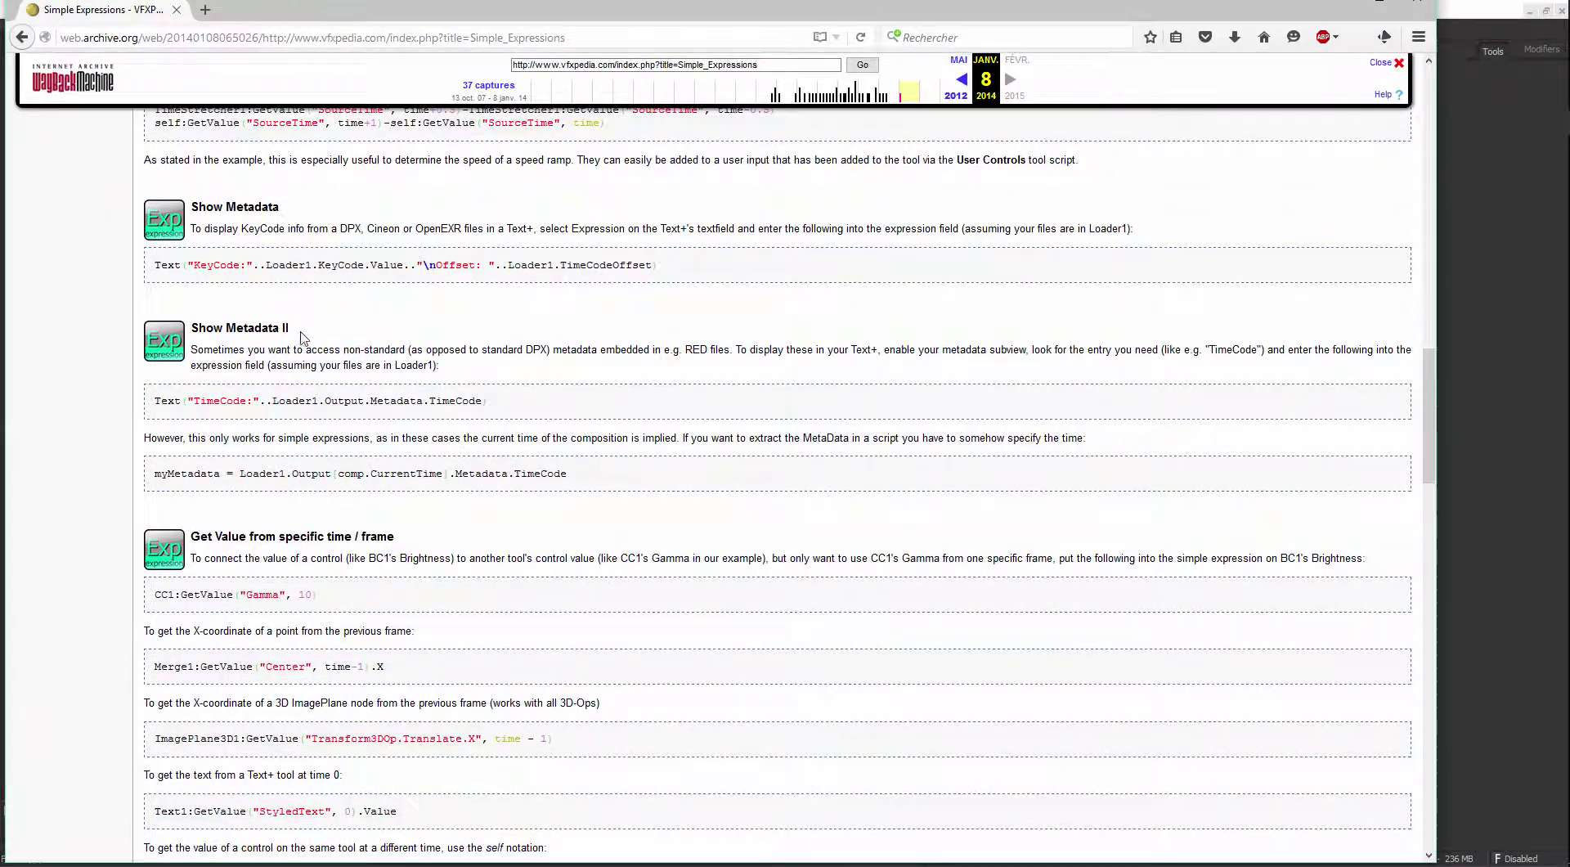
{"action": "scroll", "coordinate": [301, 337], "scroll_direction": "down", "scroll_amount": 6}
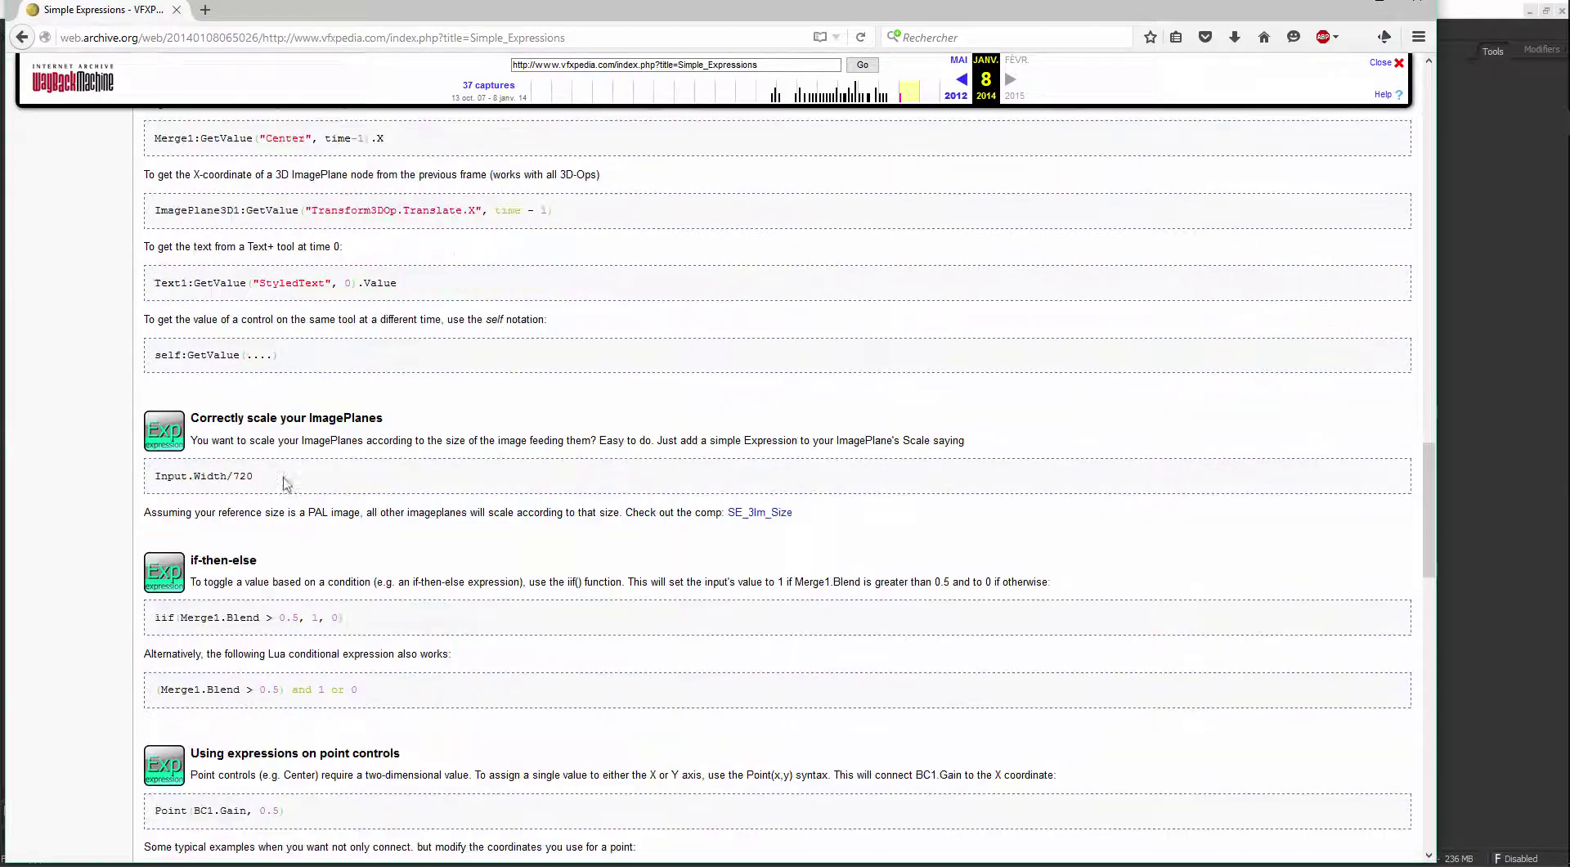
{"action": "scroll", "coordinate": [285, 483], "scroll_direction": "down", "scroll_amount": 4}
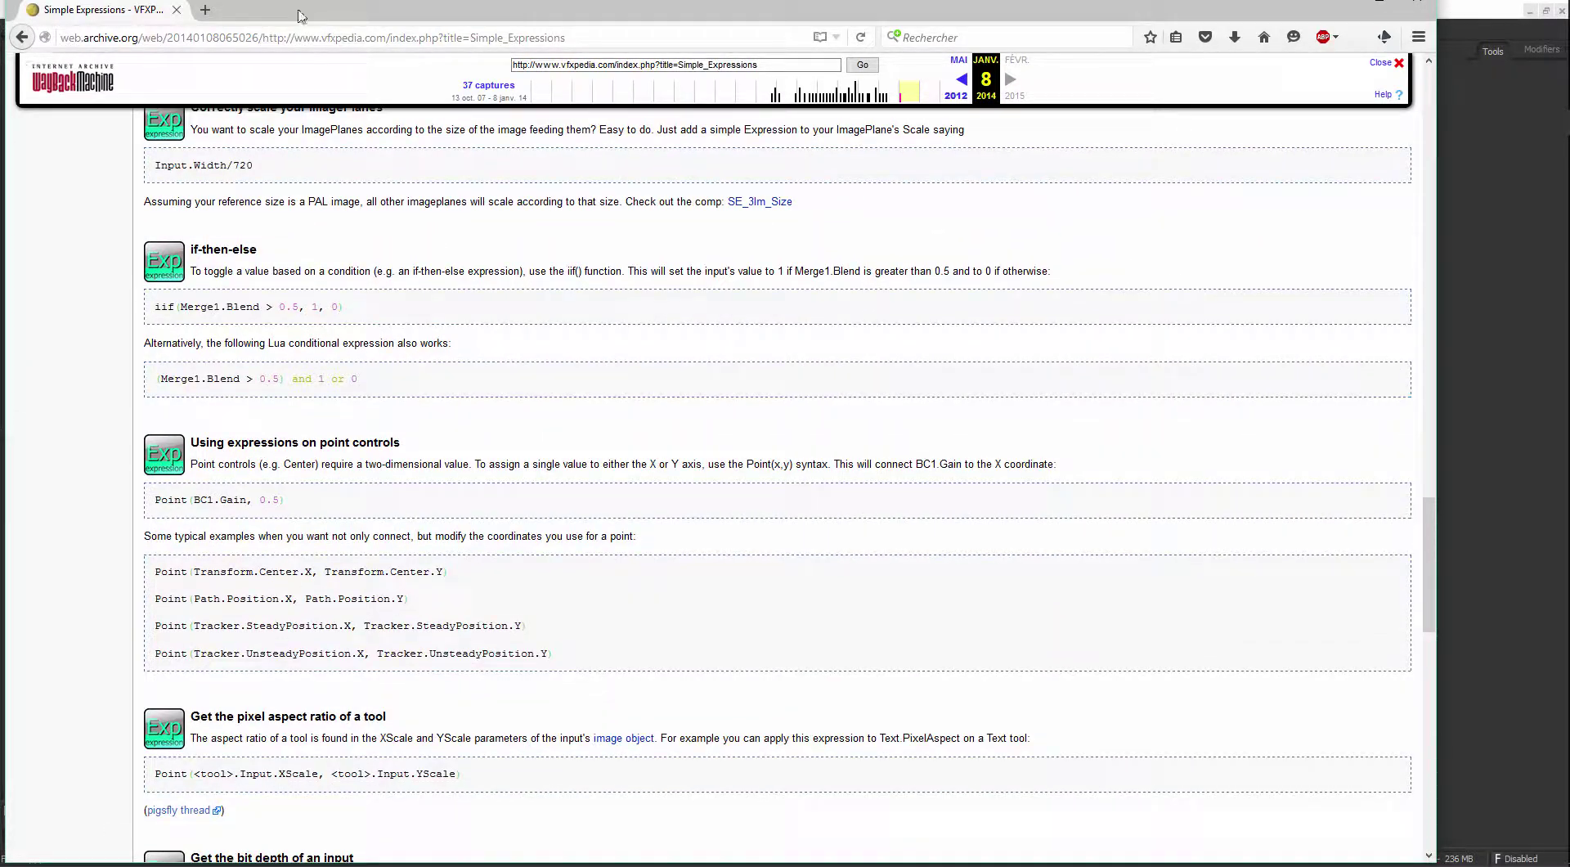
Return to VFXPedia's main page, open Fusion Classes, and look over the class hierarchy, including the IOClass entry
{"action": "left_click", "coordinate": [22, 37]}
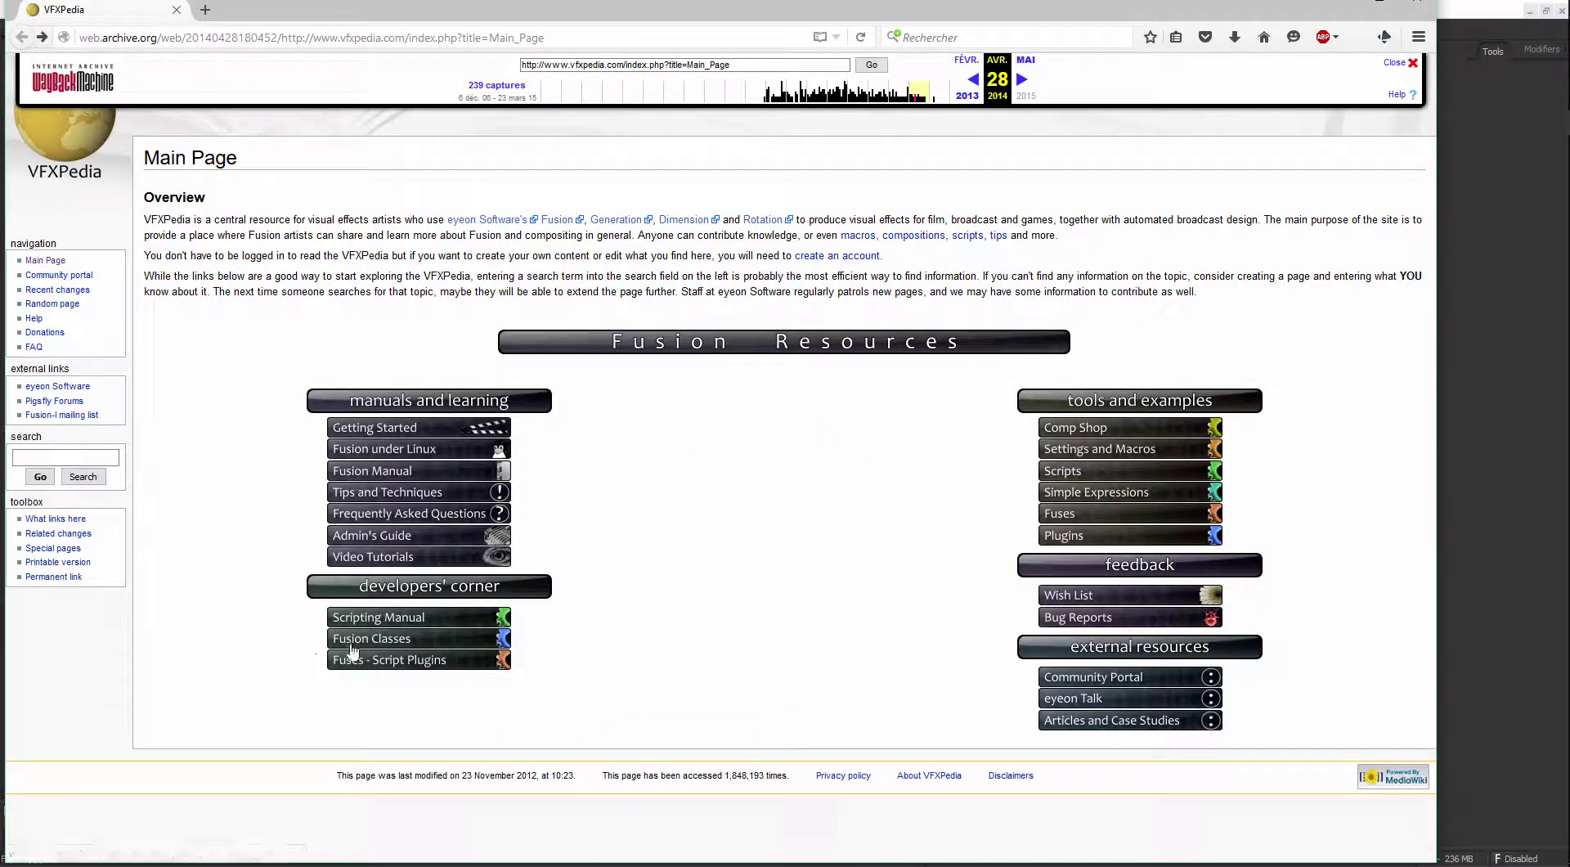
{"action": "left_click", "coordinate": [360, 644]}
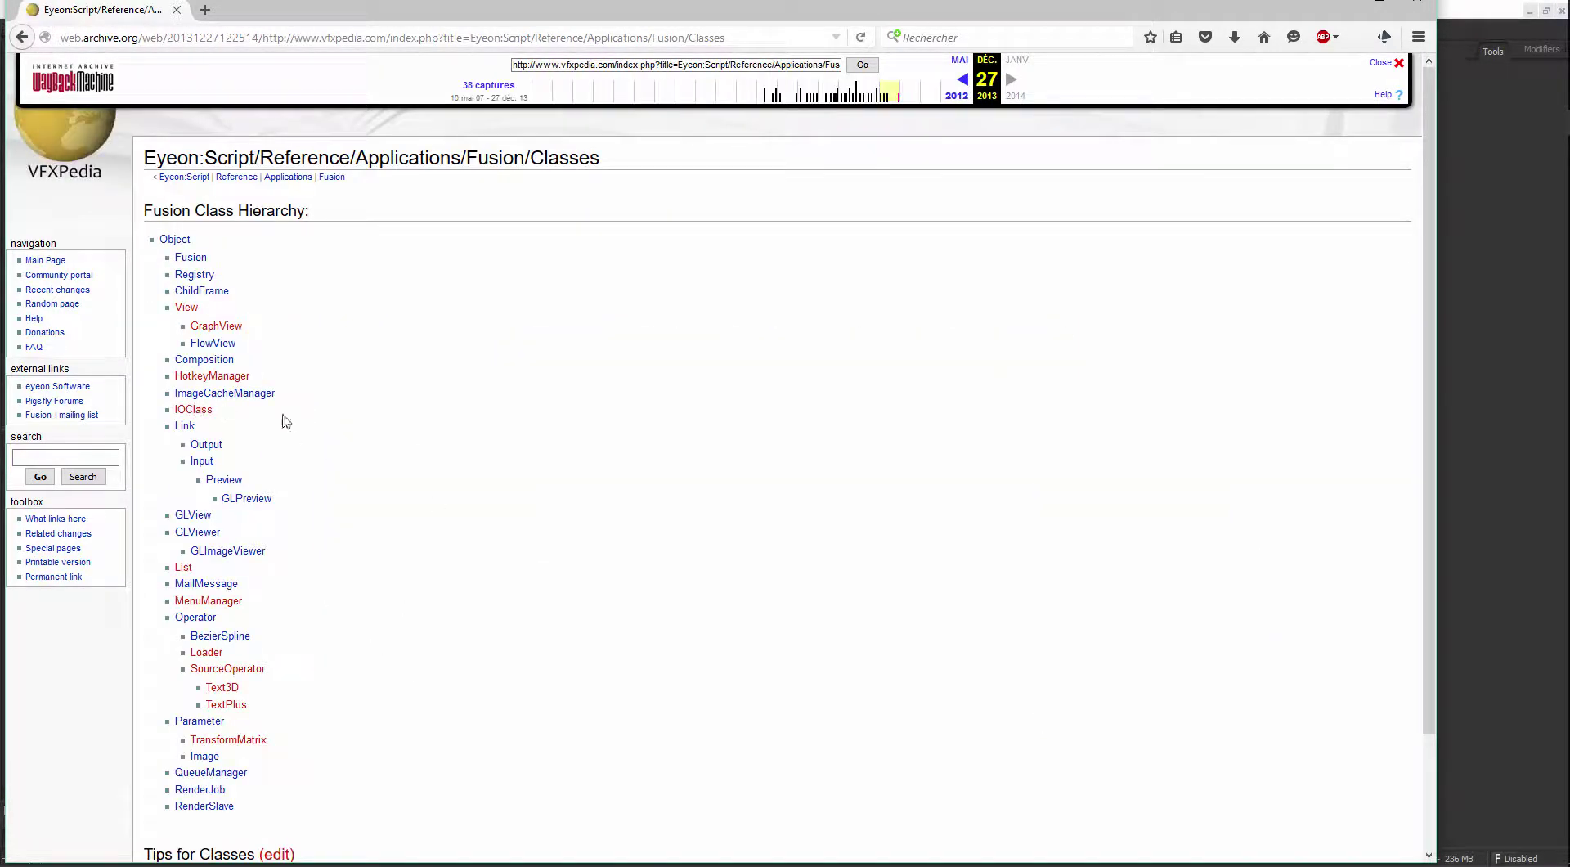
{"action": "scroll", "coordinate": [465, 445], "scroll_direction": "down", "scroll_amount": 2}
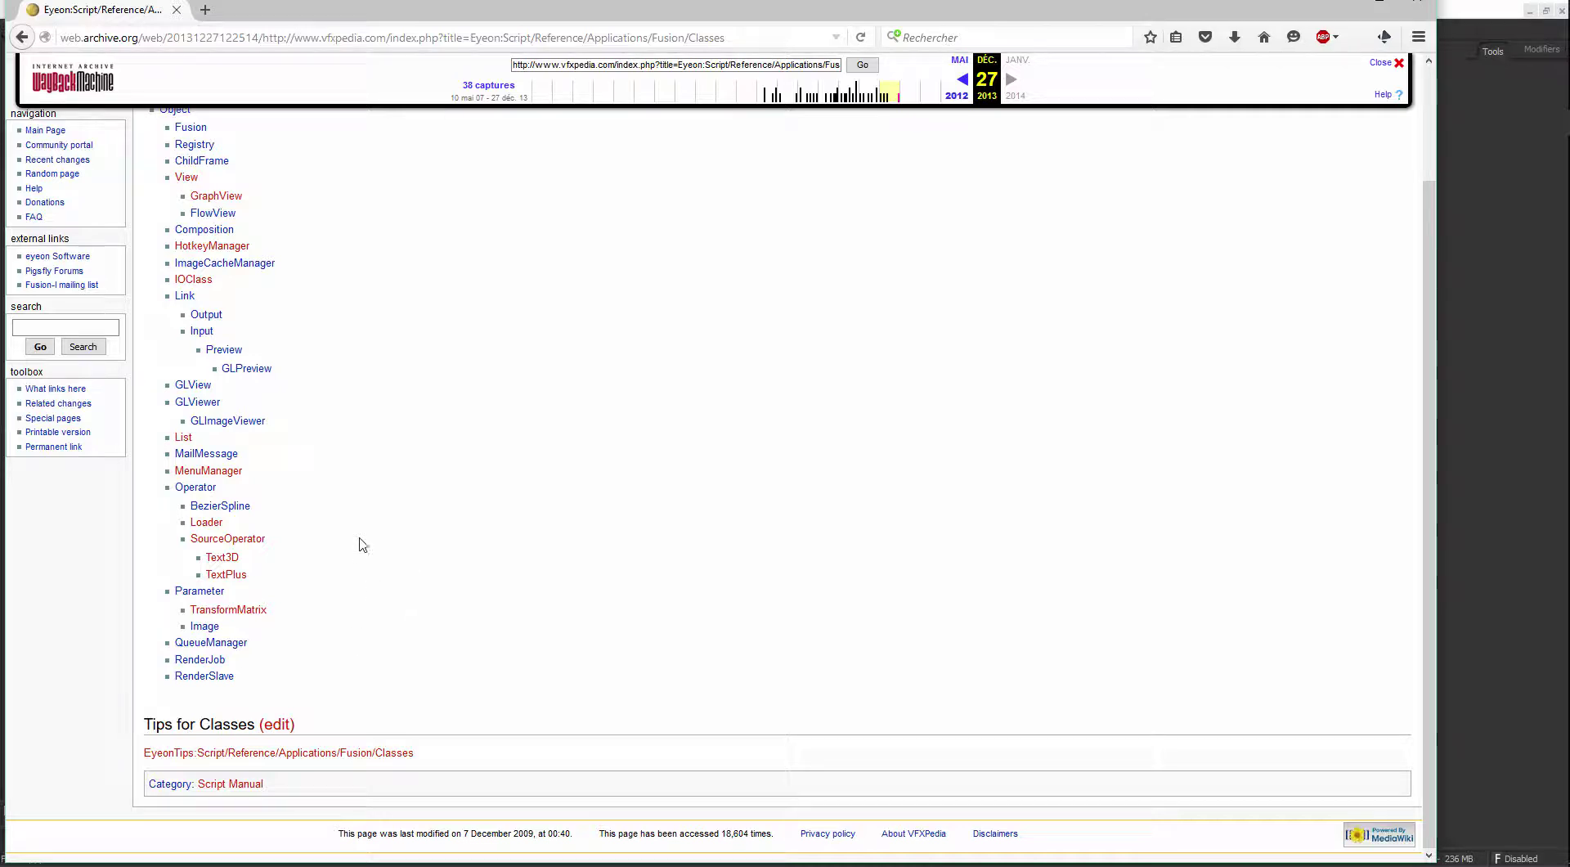
{"action": "scroll", "coordinate": [354, 474], "scroll_direction": "up", "scroll_amount": 2}
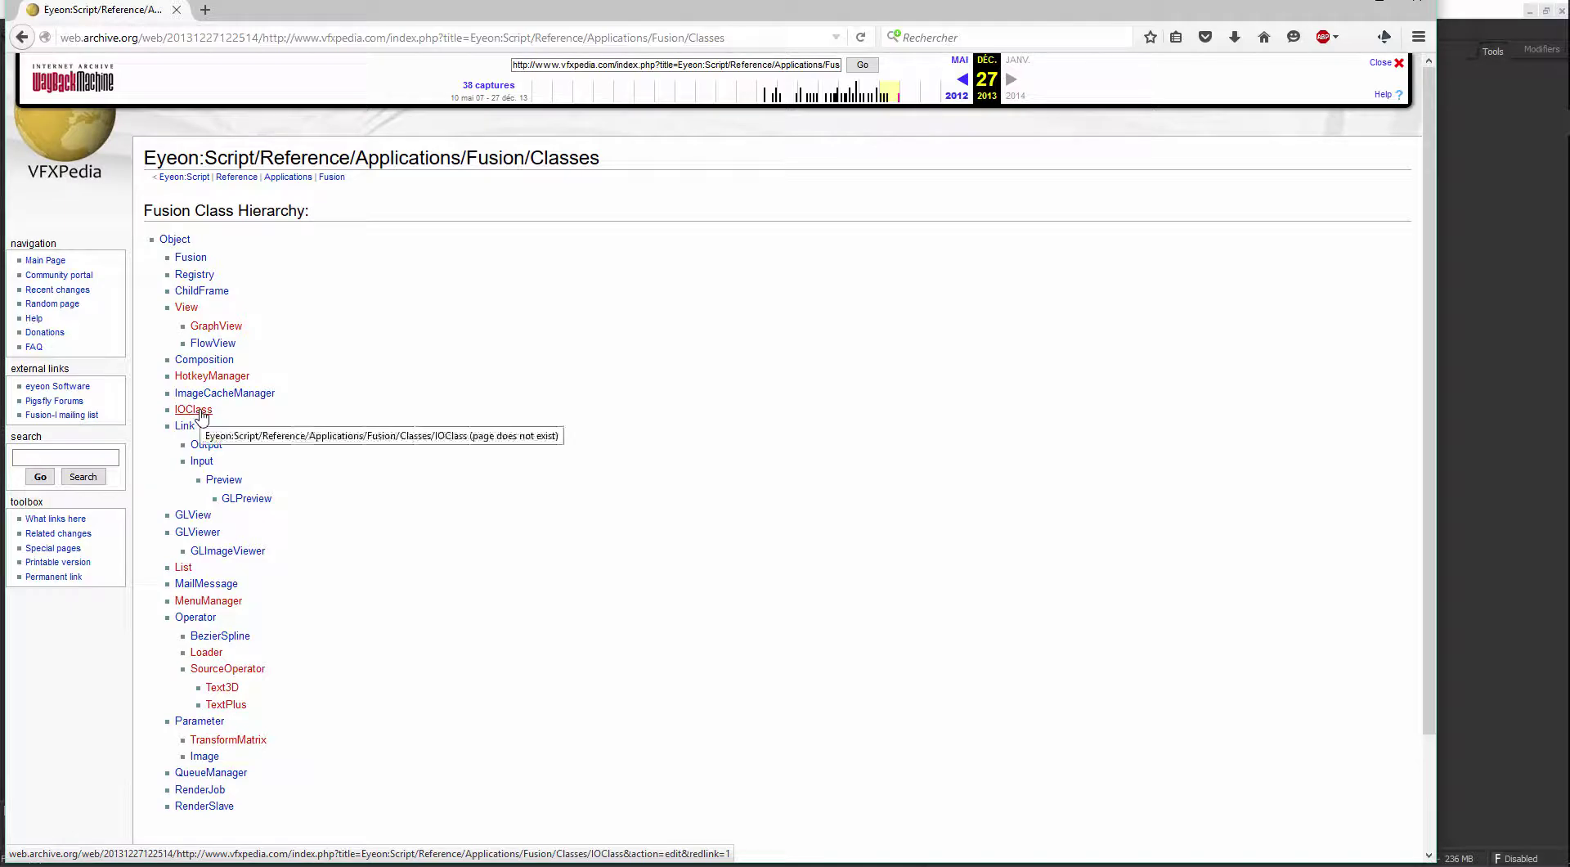
{"action": "left_click", "coordinate": [201, 410]}
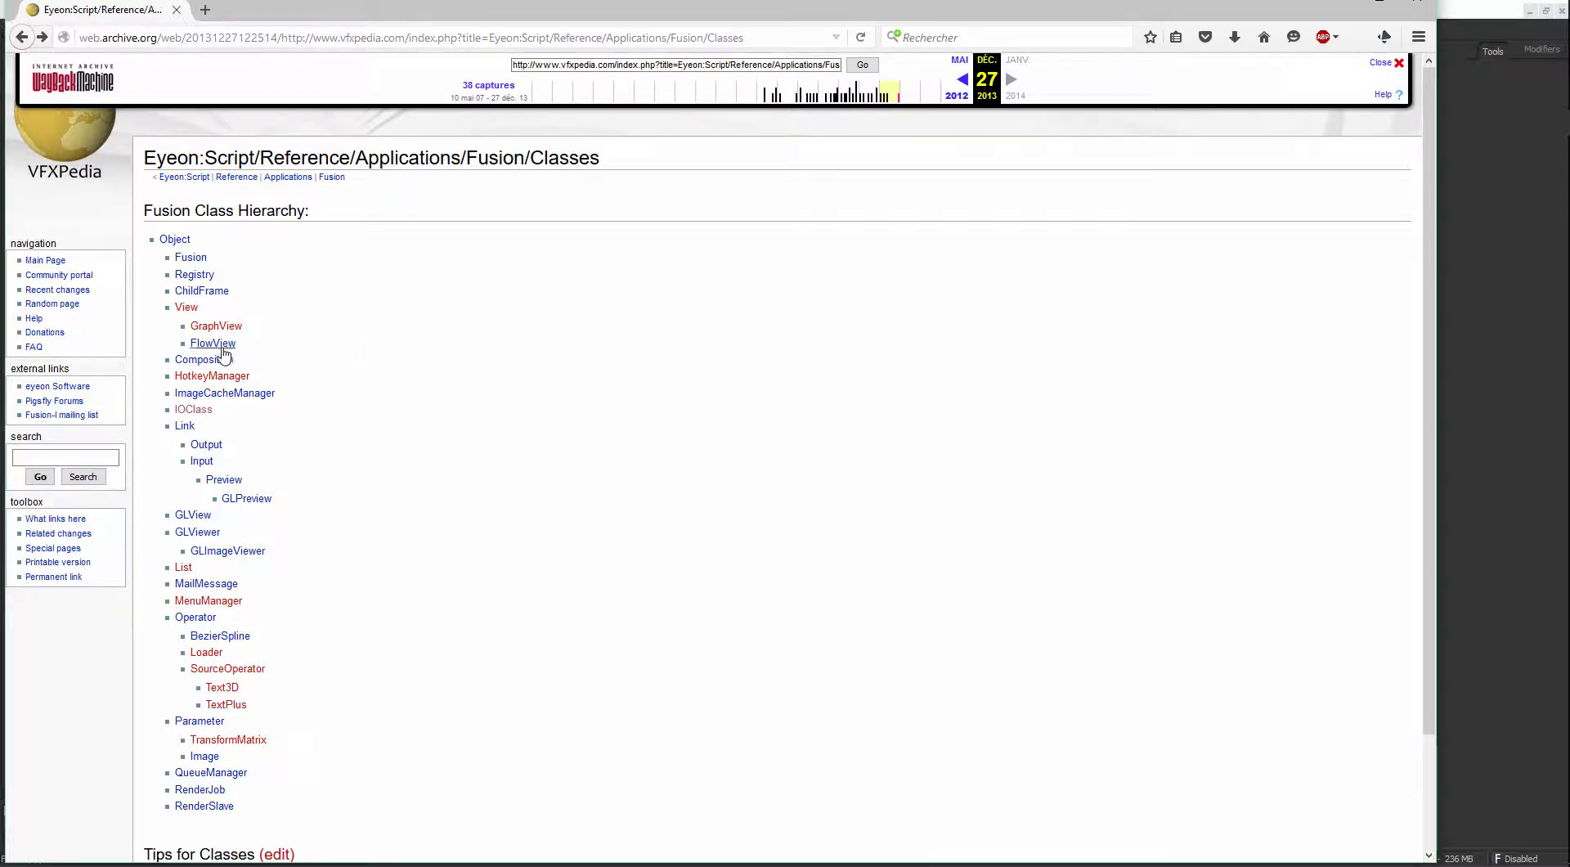
Open the Composition class page from the class hierarchy and review its methods
{"action": "left_click", "coordinate": [203, 360]}
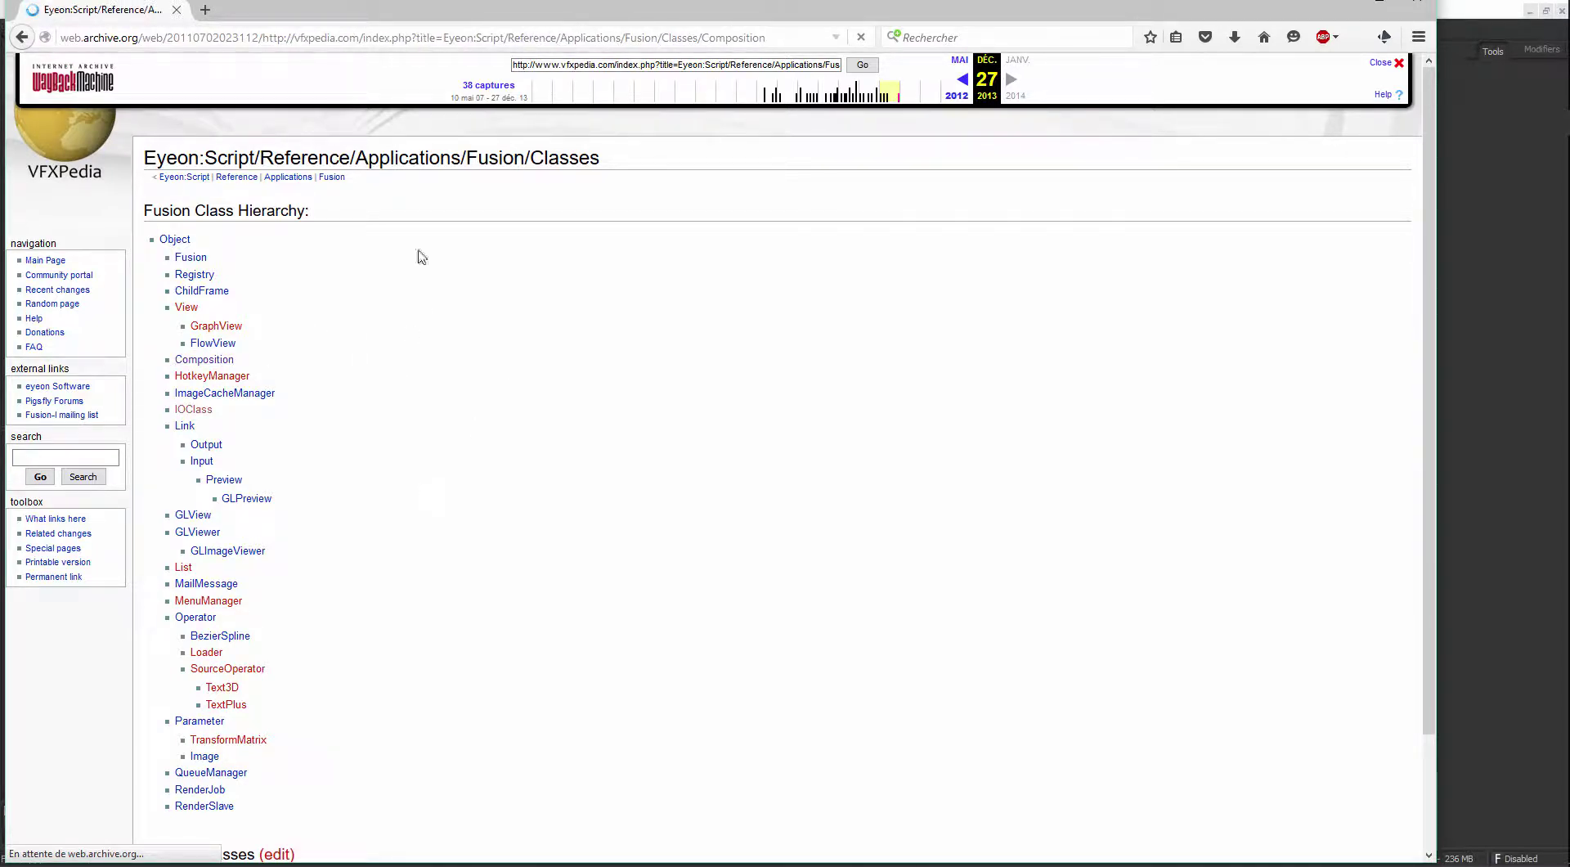
{"action": "scroll", "coordinate": [526, 533], "scroll_direction": "down", "scroll_amount": 8}
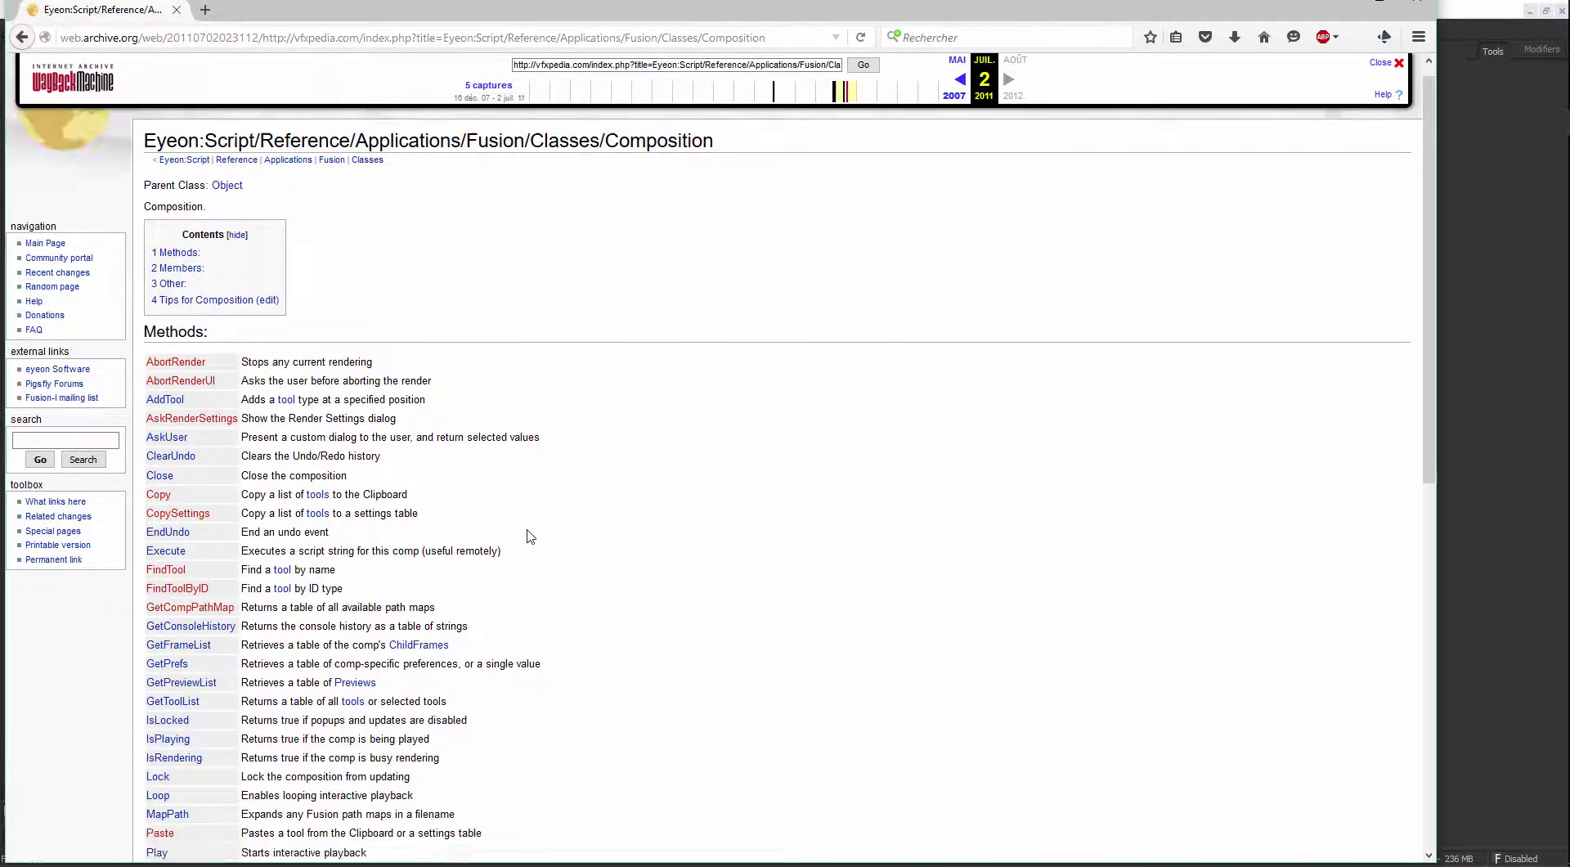
{"action": "scroll", "coordinate": [456, 496], "scroll_direction": "up", "scroll_amount": 10}
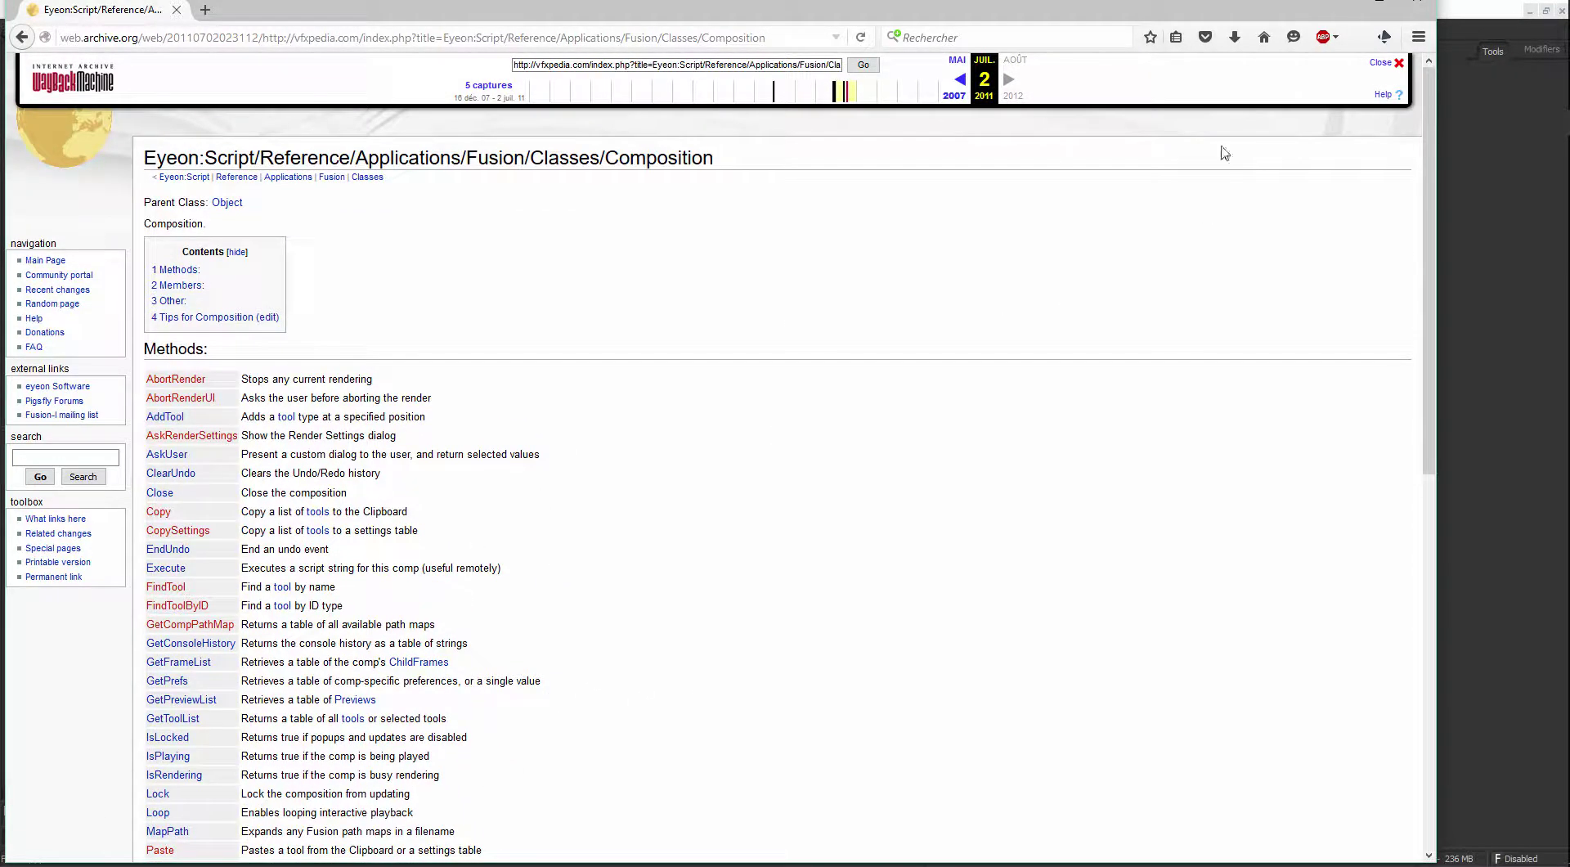
Switch back to link.txt in Notepad++ and open the Libraries reference link listed under LUA library
{"action": "left_click", "coordinate": [1380, 4]}
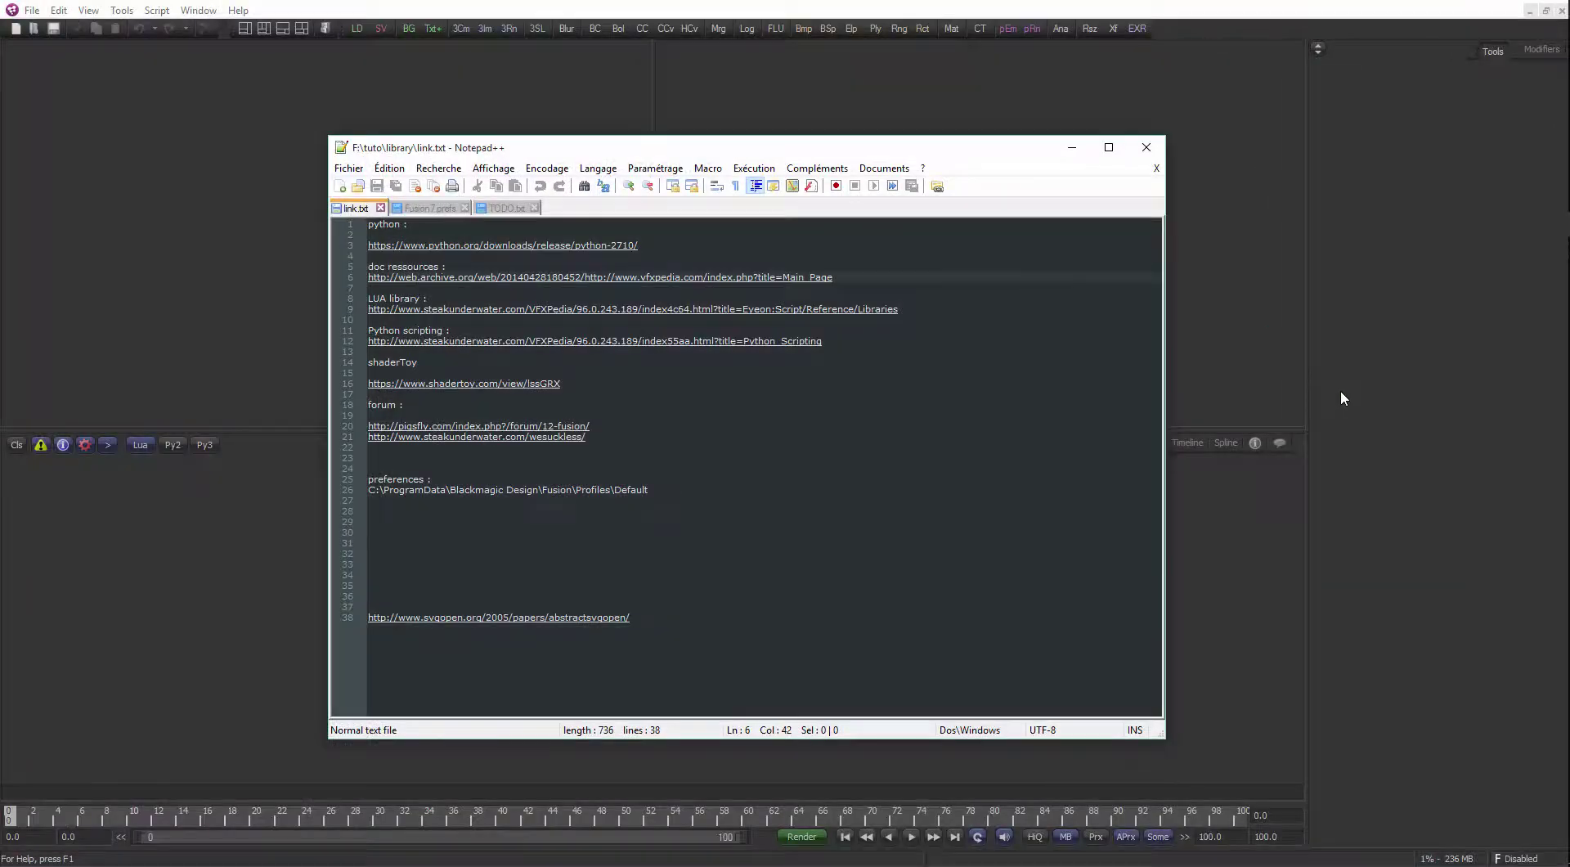
{"action": "left_click", "coordinate": [495, 310]}
{"action": "double_click", "coordinate": [495, 311]}
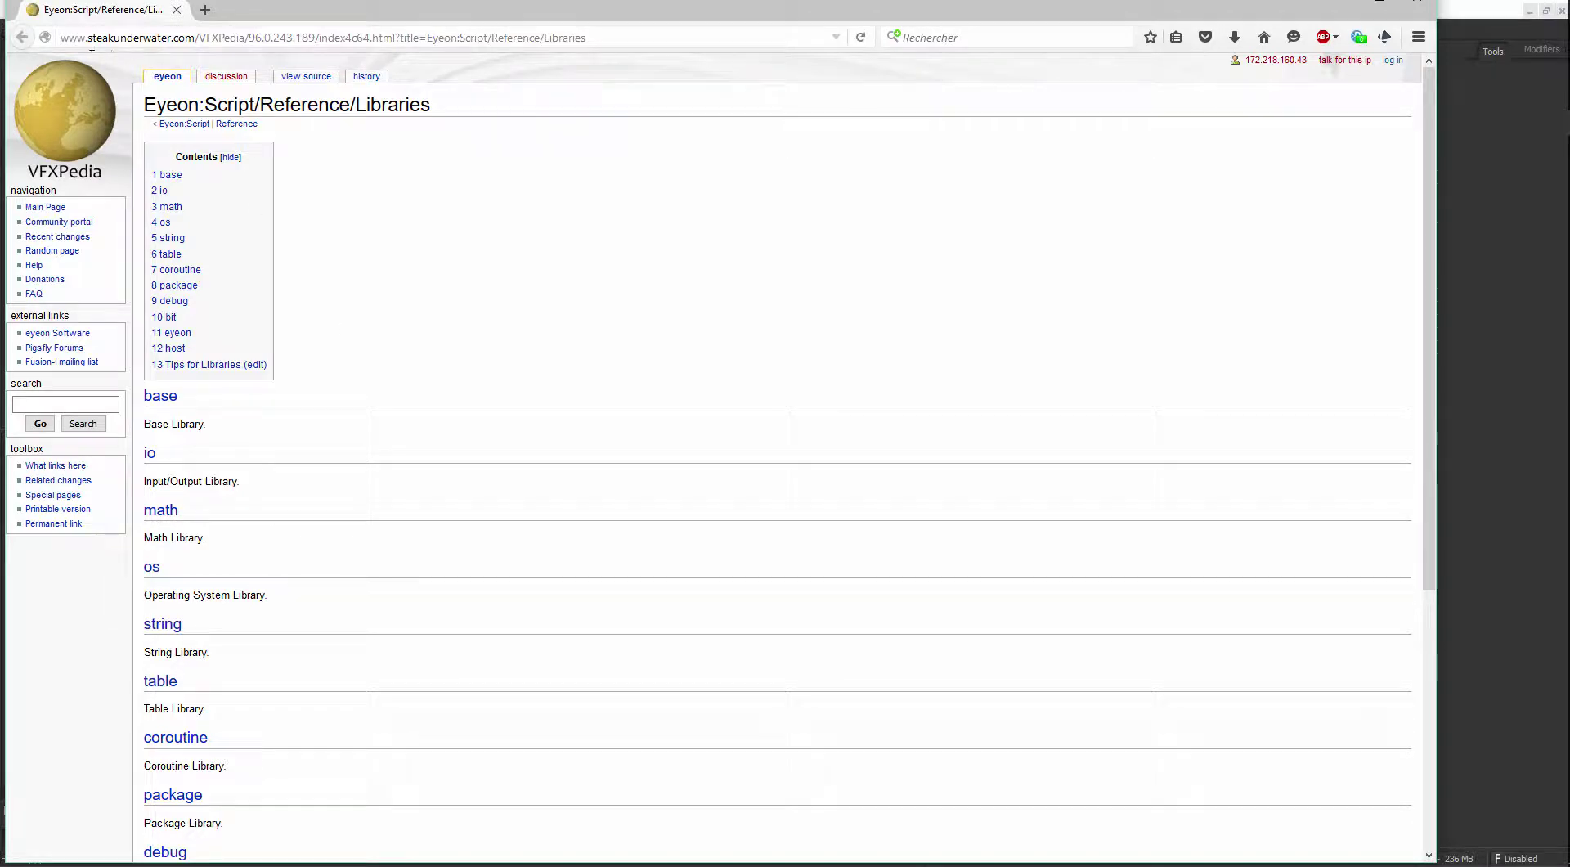
{"action": "left_click", "coordinate": [198, 36]}
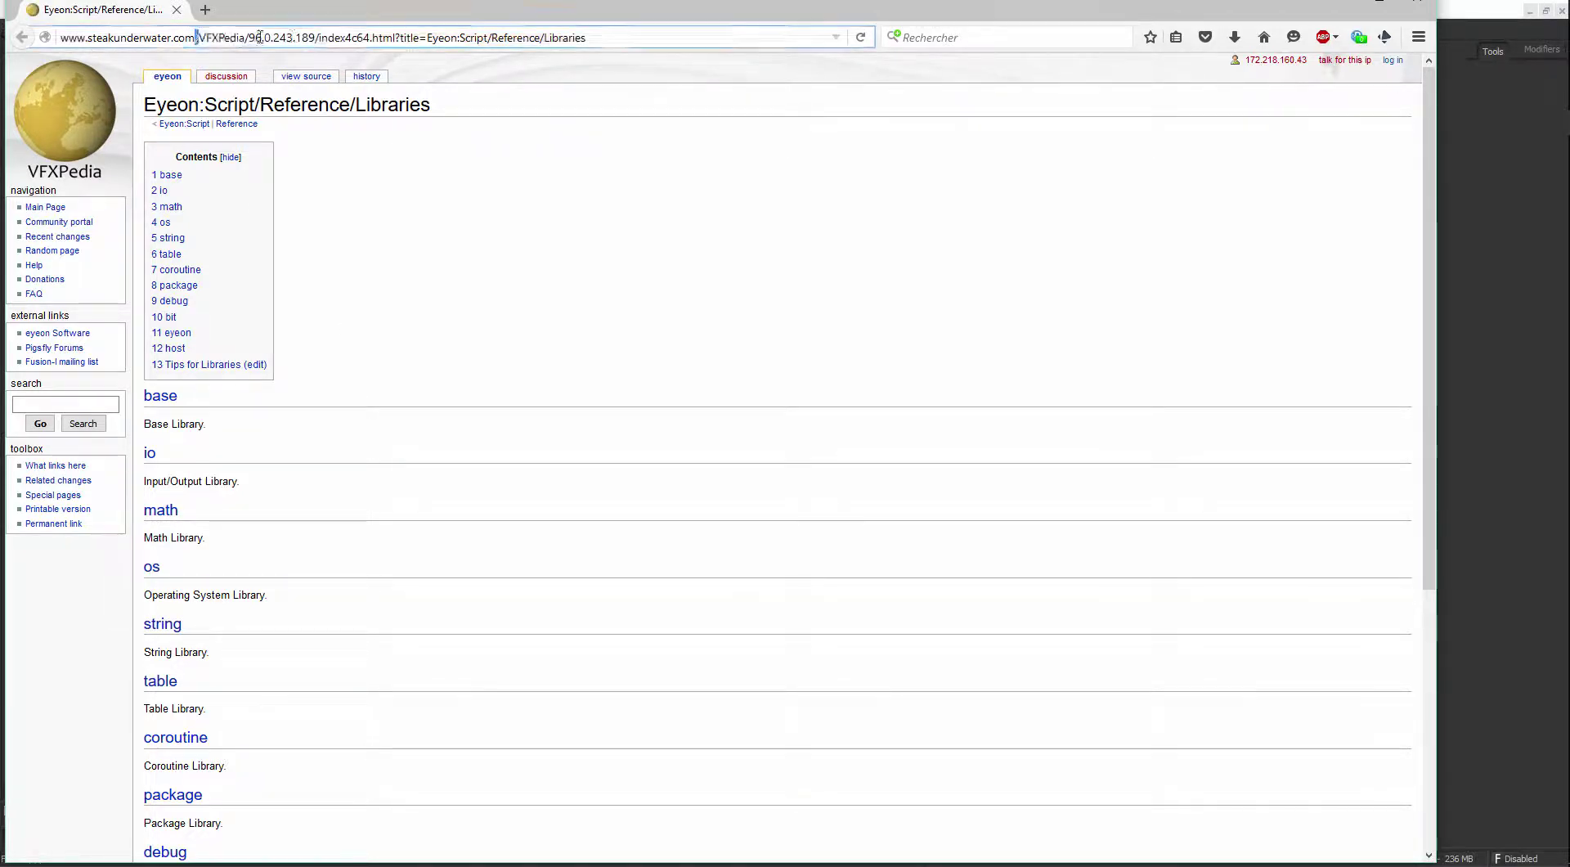
{"action": "left_click", "coordinate": [249, 38]}
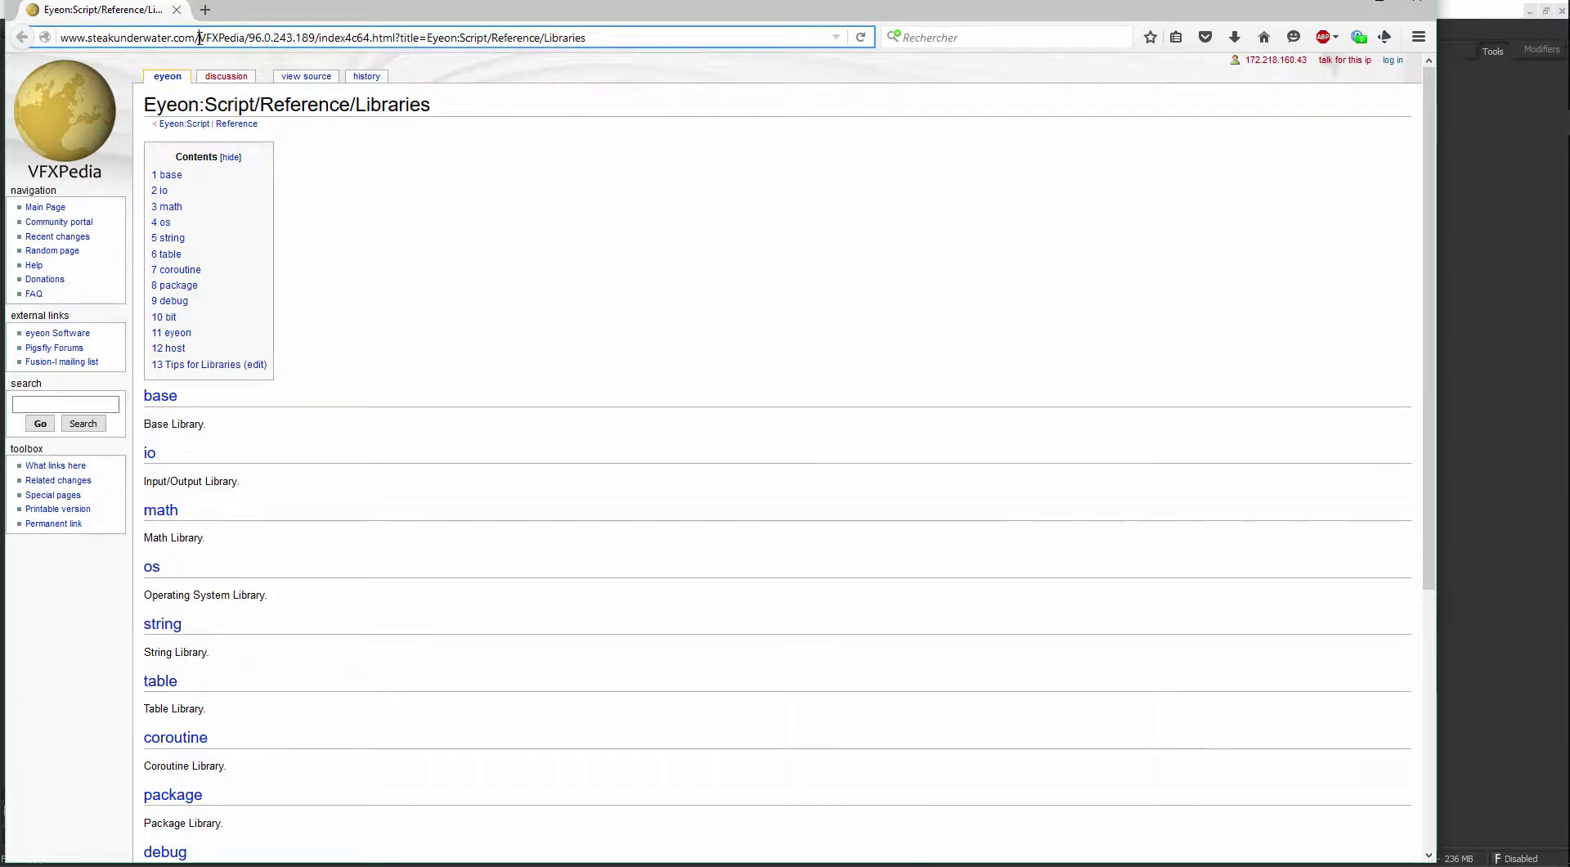
{"action": "key", "text": "shift+Left"}
{"action": "key", "text": "shift+Left"}
{"action": "key", "text": "shift+Left"}
{"action": "key", "text": "shift+Left"}
{"action": "key", "text": "shift+Left"}
{"action": "key", "text": "shift+Left"}
{"action": "key", "text": "shift+Left"}
{"action": "key", "text": "shift+Left"}
{"action": "key", "text": "shift+Left"}
{"action": "key", "text": "shift+Left"}
{"action": "key", "text": "shift+Left"}
{"action": "key", "text": "shift+Left"}
{"action": "key", "text": "shift+Left"}
{"action": "key", "text": "shift+Left"}
{"action": "key", "text": "shift+Left"}
{"action": "key", "text": "shift+Left"}
{"action": "key", "text": "shift+Left"}
{"action": "key", "text": "shift+Left"}
{"action": "key", "text": "shift+Left"}
{"action": "key", "text": "shift+Left"}
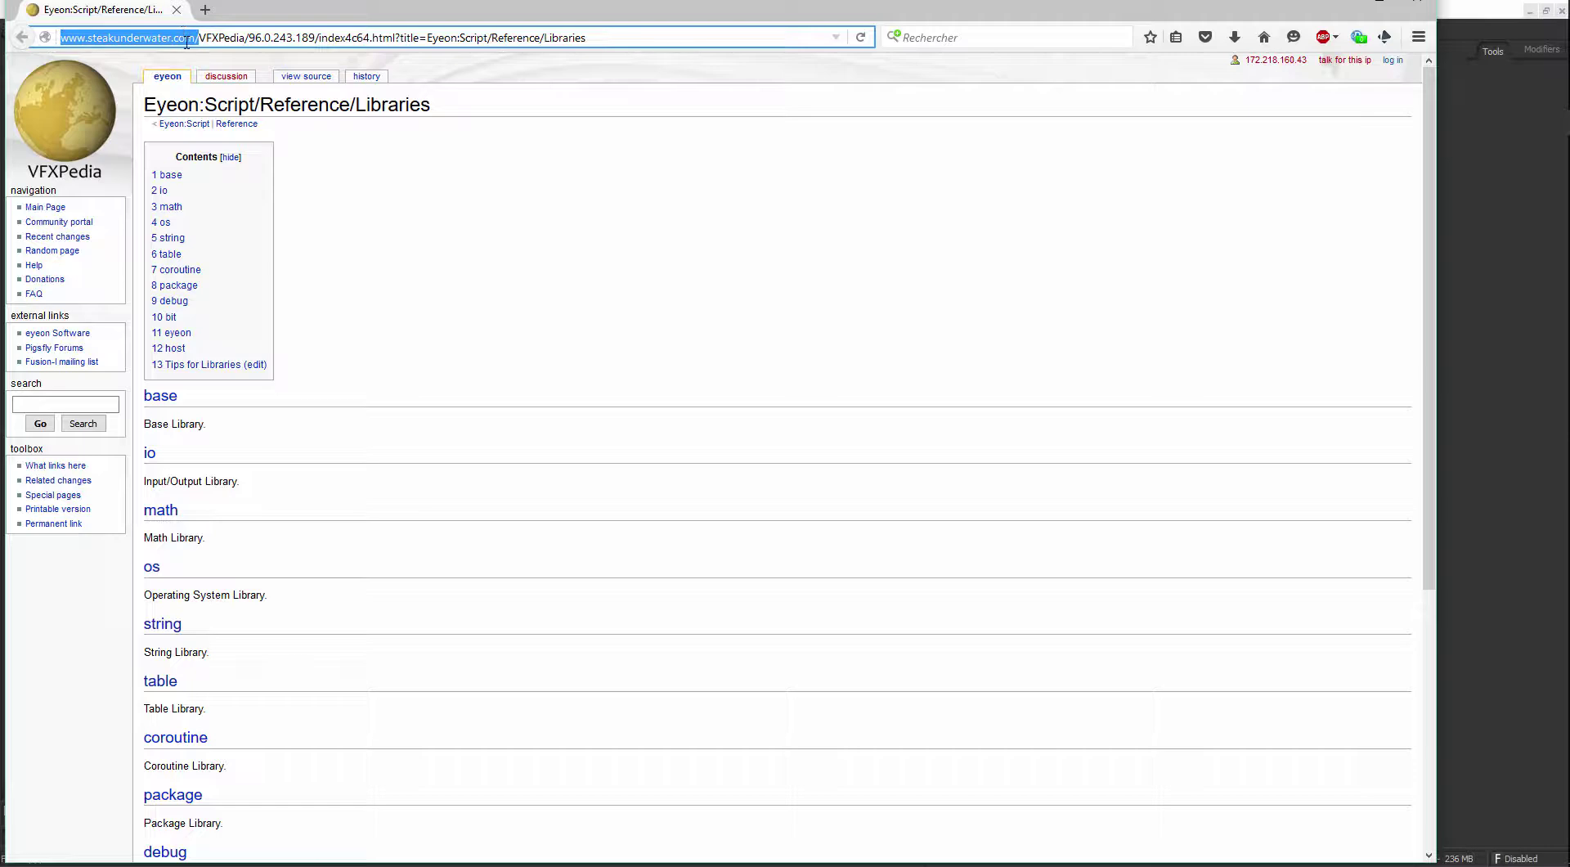
{"action": "left_click_drag", "start_coordinate": [187, 41], "coordinate": [206, 9]}
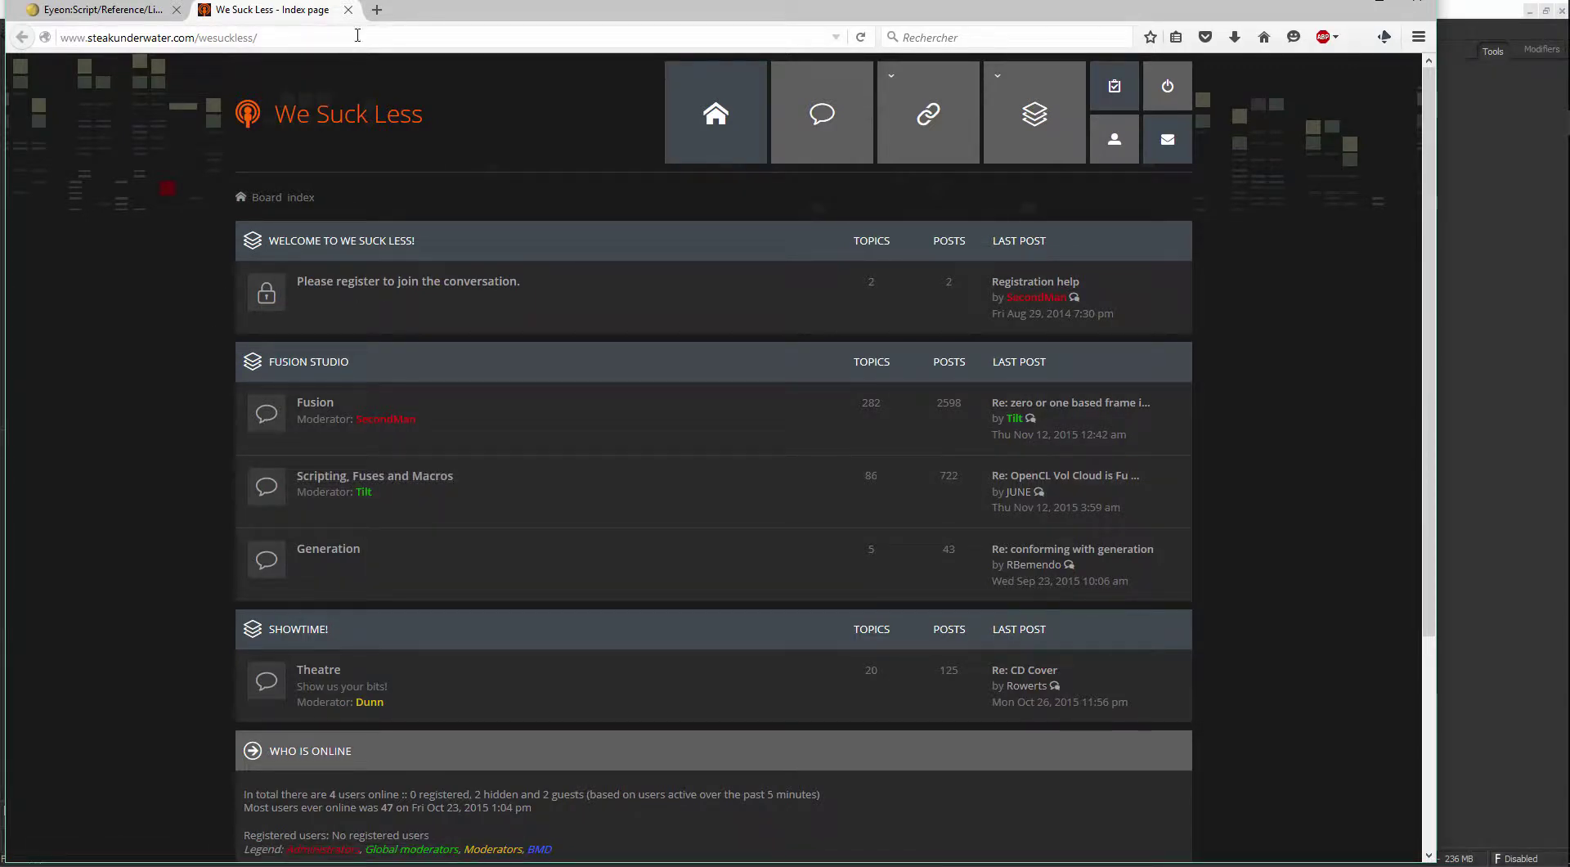
Search the web for pigsfly and open the Pigs Fly from Flying Pig Ranch site
{"action": "left_click", "coordinate": [319, 36]}
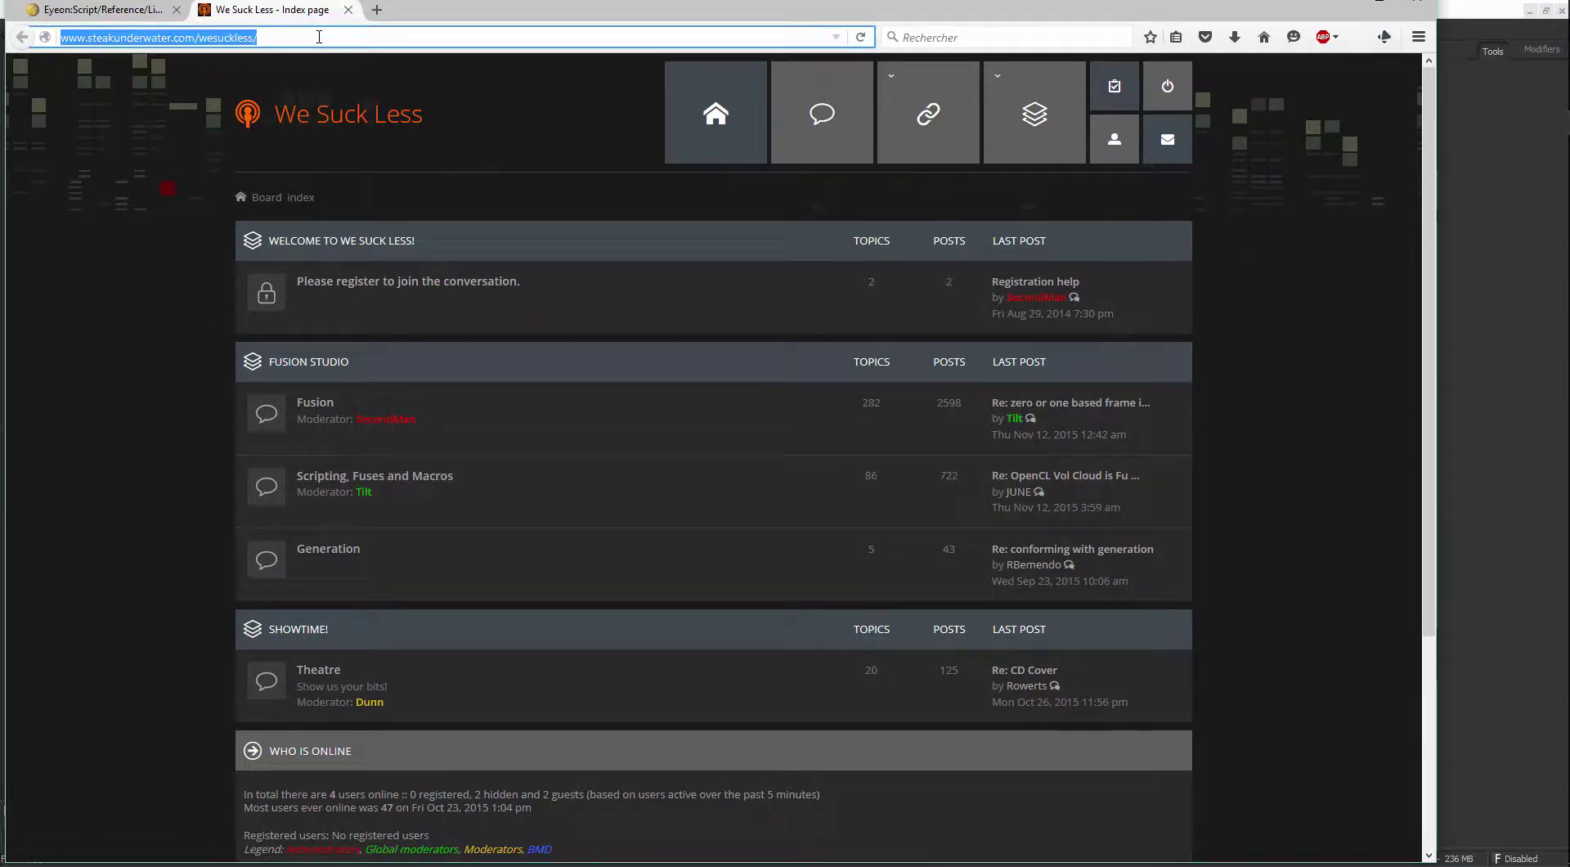
{"action": "type", "text": "pigsfly"}
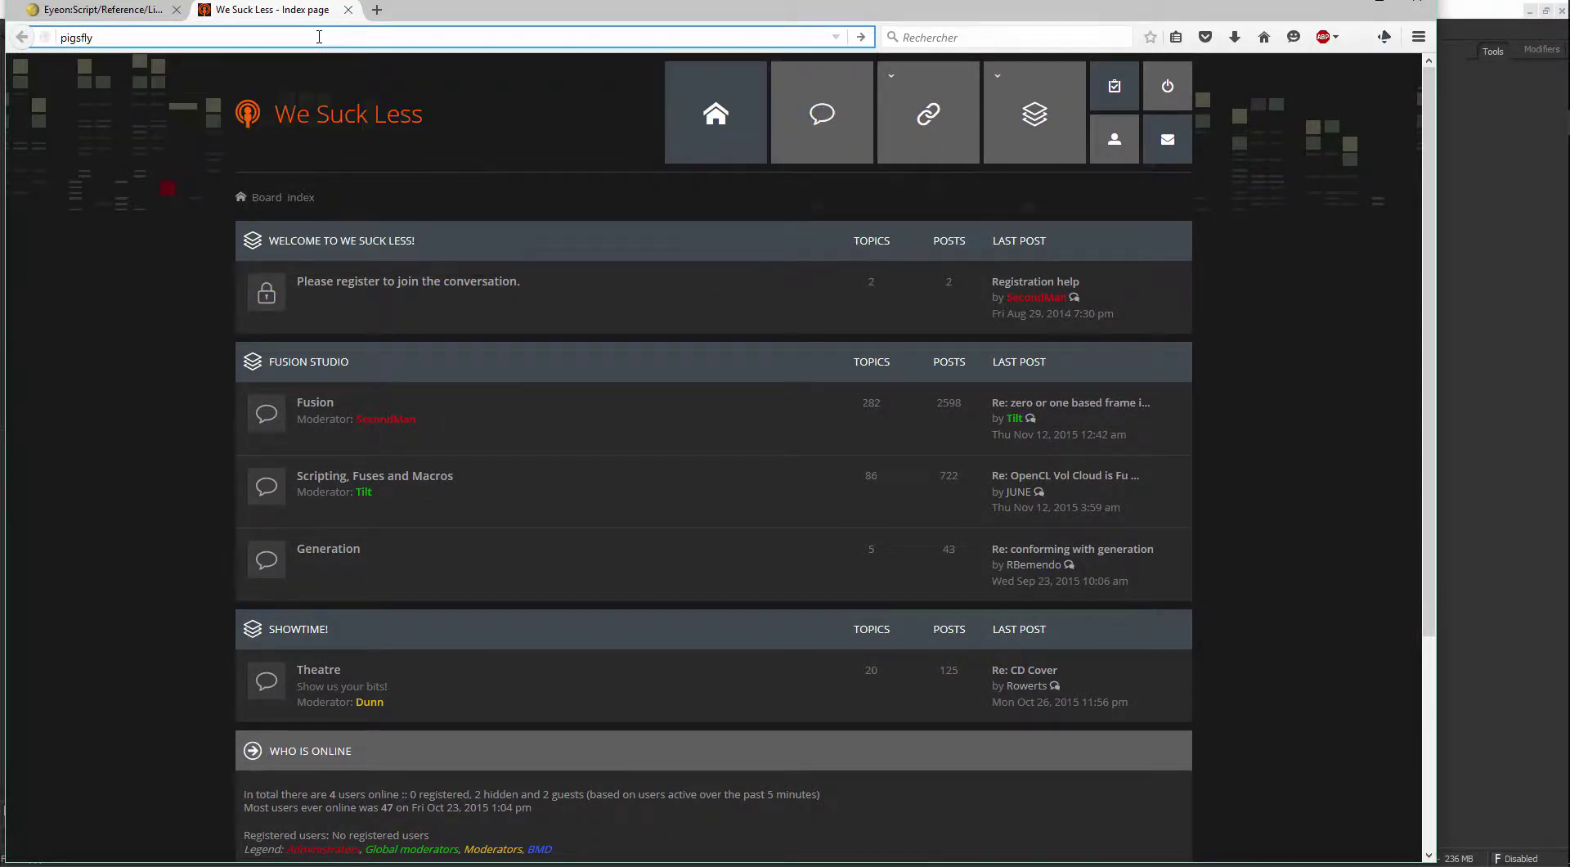
{"action": "key", "text": "Return"}
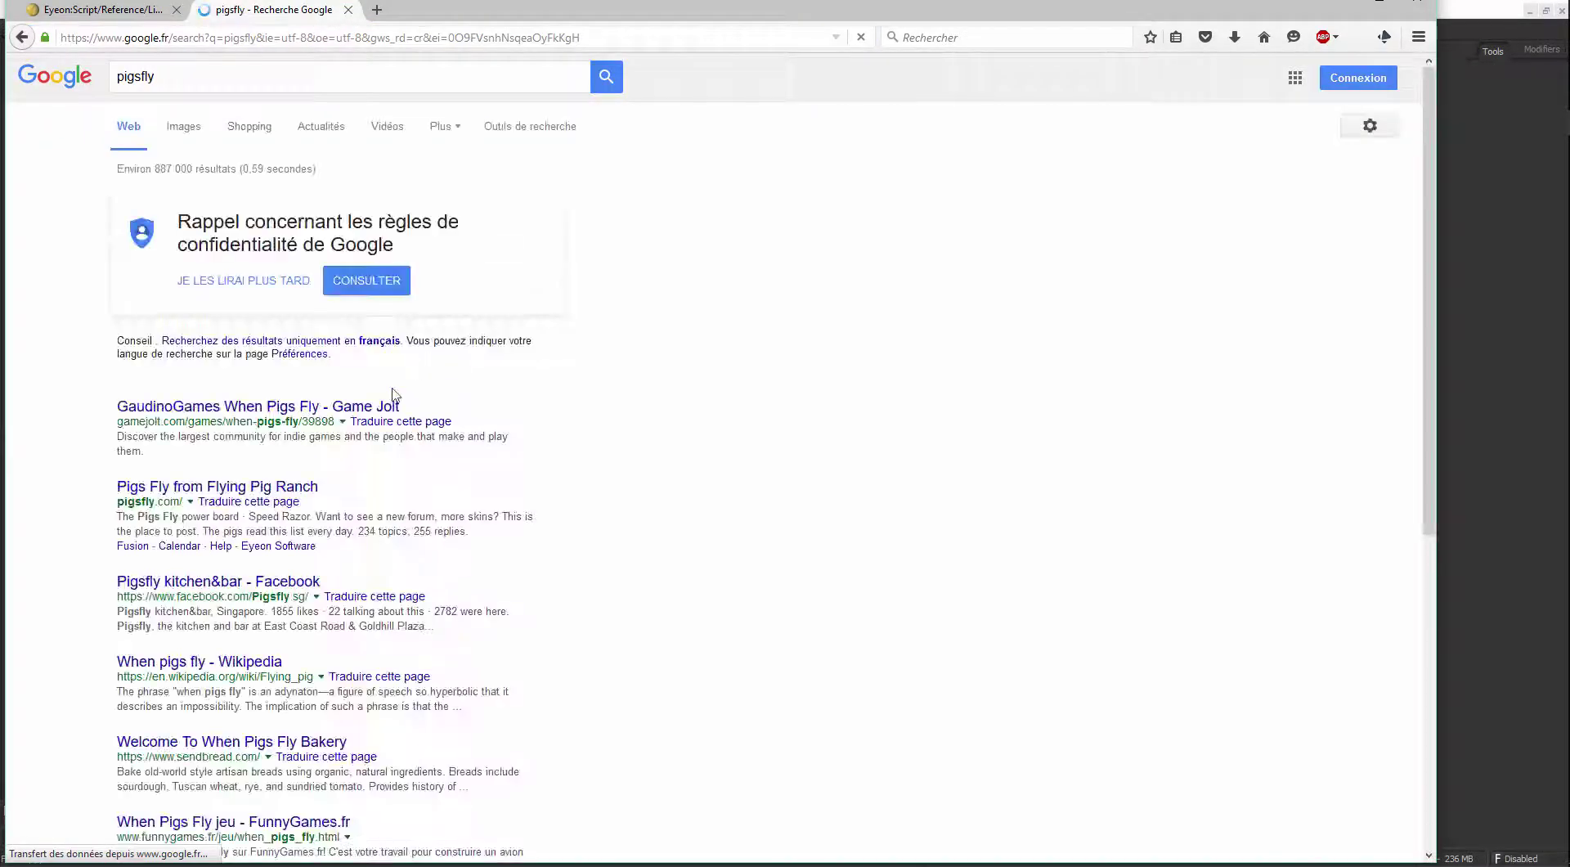
{"action": "left_click", "coordinate": [245, 488]}
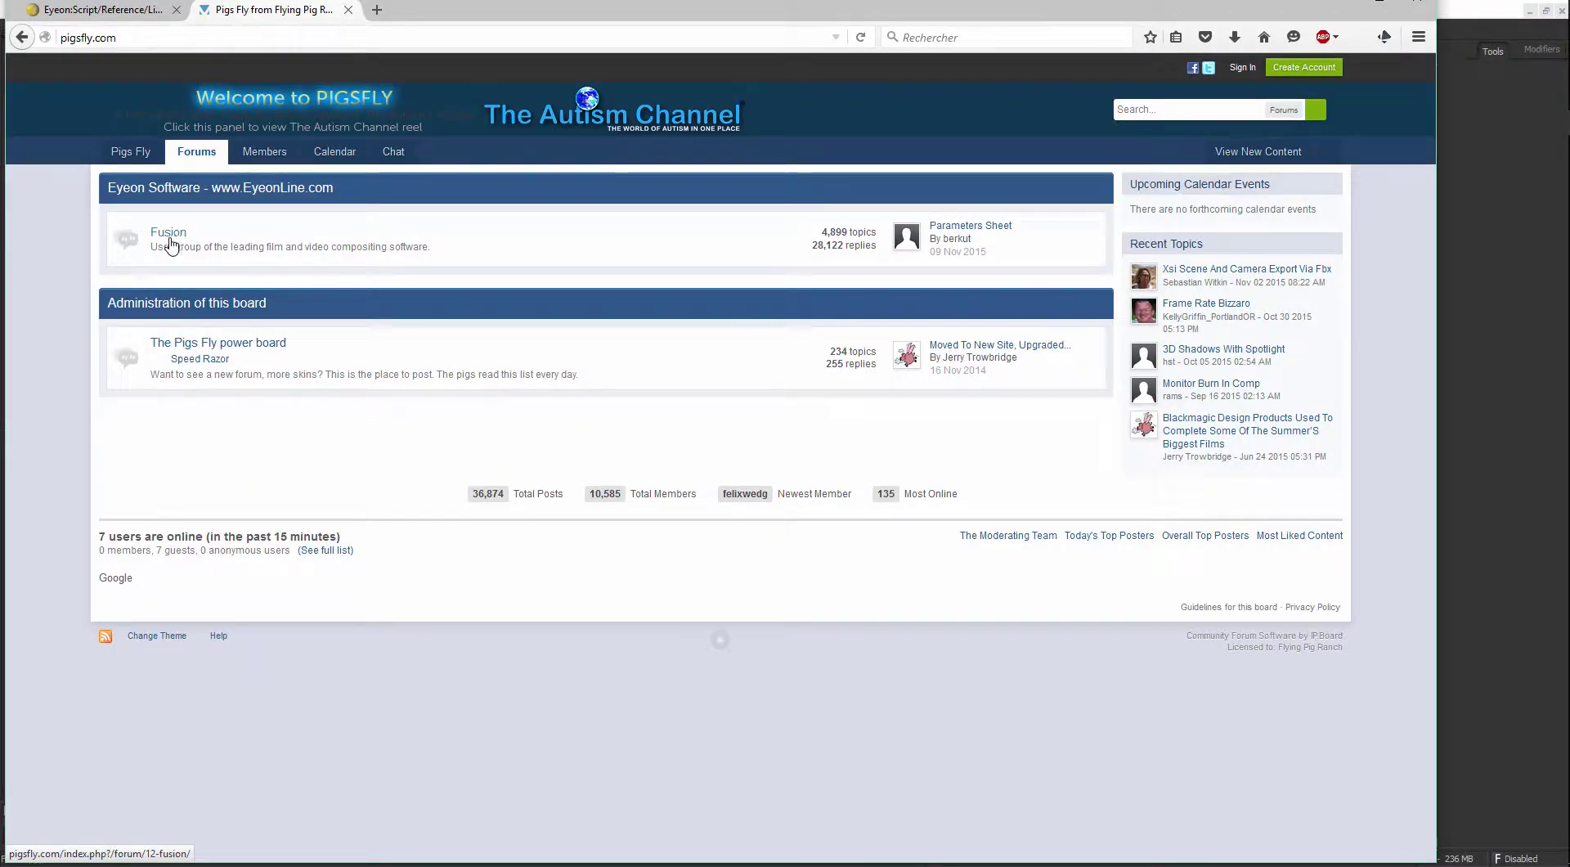
Open the Fusion forum on Pigs Fly and look over its recently updated topics
{"action": "left_click", "coordinate": [169, 234]}
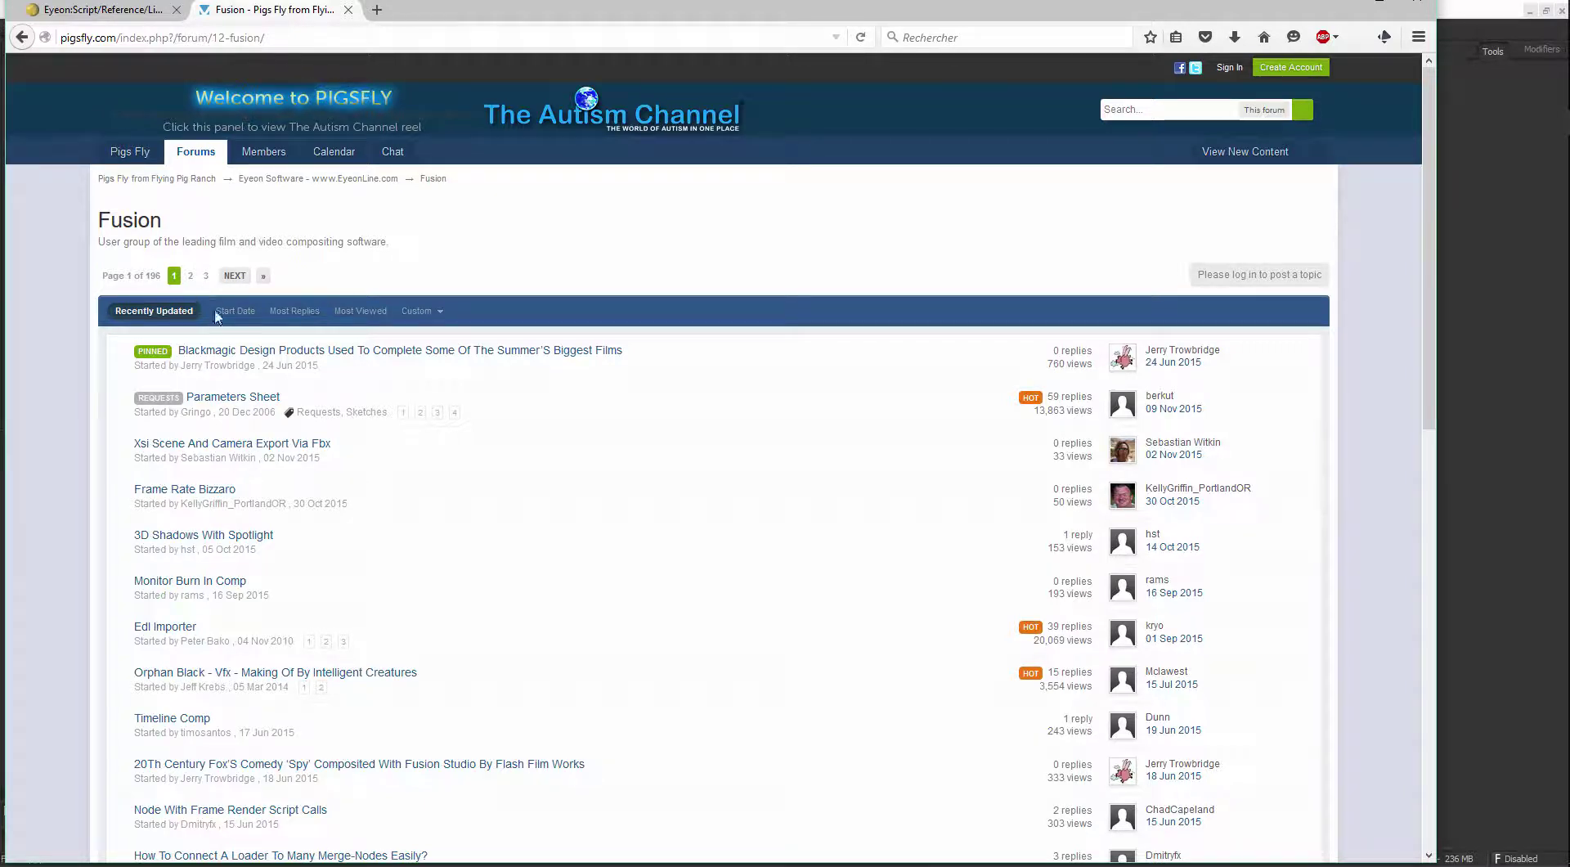
{"action": "scroll", "coordinate": [434, 506], "scroll_direction": "down", "scroll_amount": 3}
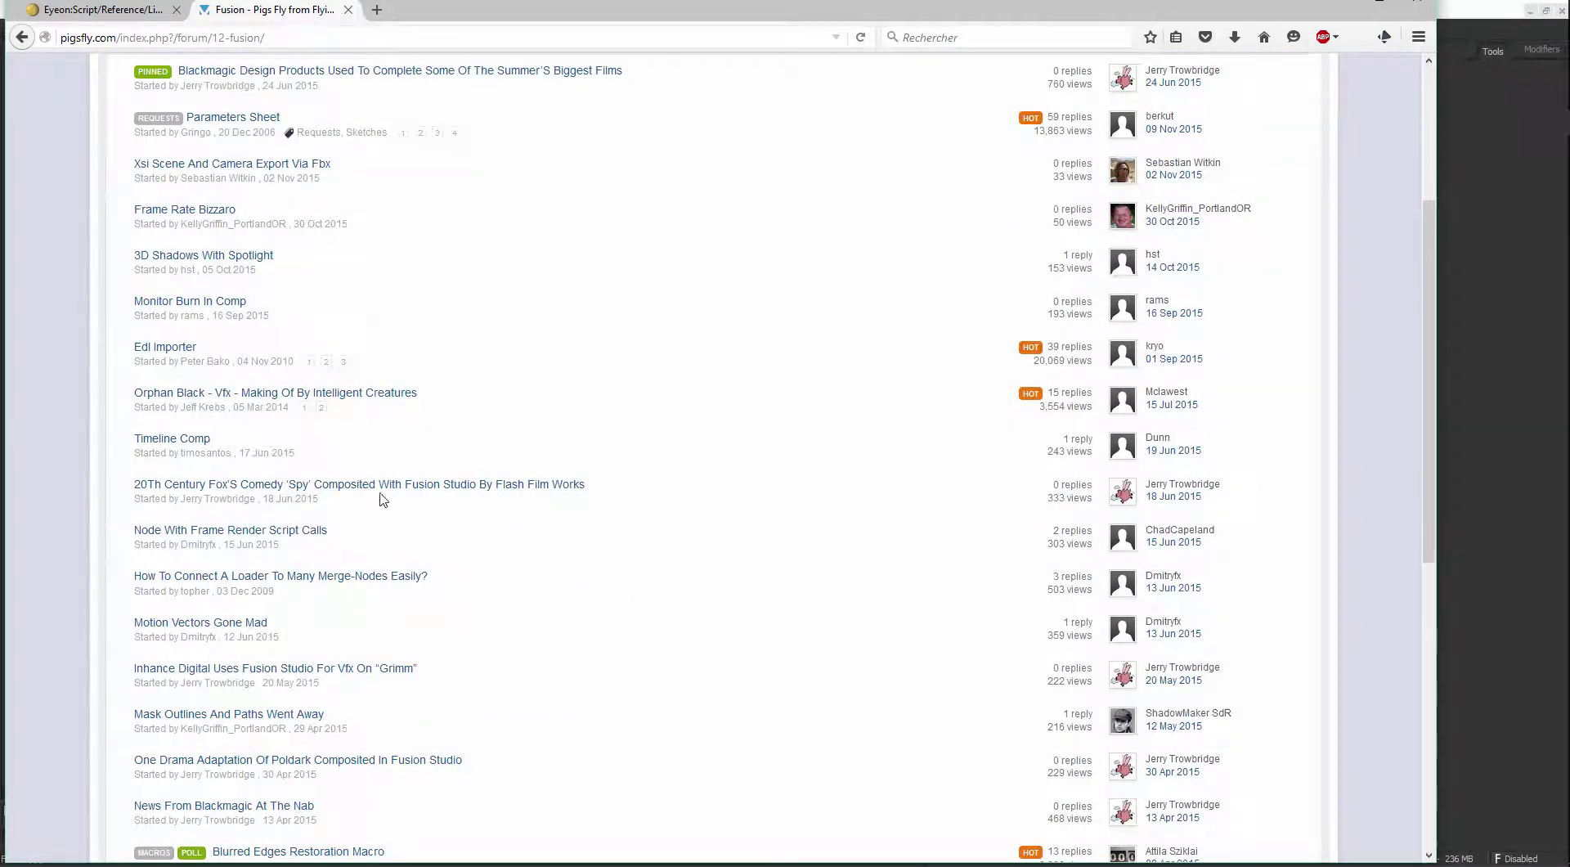
{"action": "scroll", "coordinate": [381, 498], "scroll_direction": "down", "scroll_amount": 2}
{"action": "scroll", "coordinate": [393, 550], "scroll_direction": "up", "scroll_amount": 5}
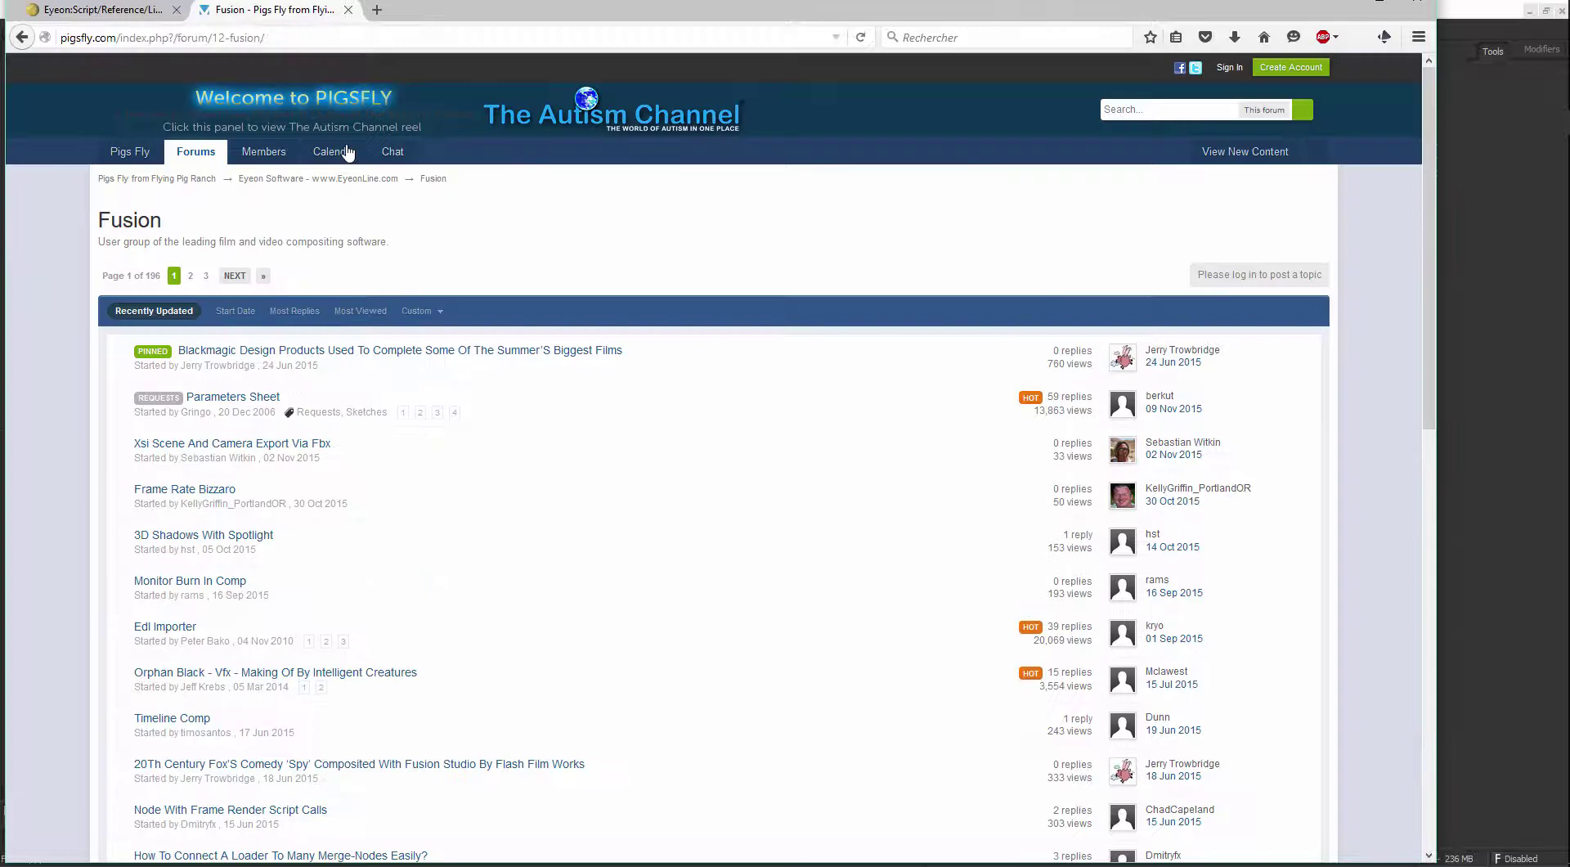
Close the forum tab and open the os library page from the Libraries reference
{"action": "left_click", "coordinate": [349, 9]}
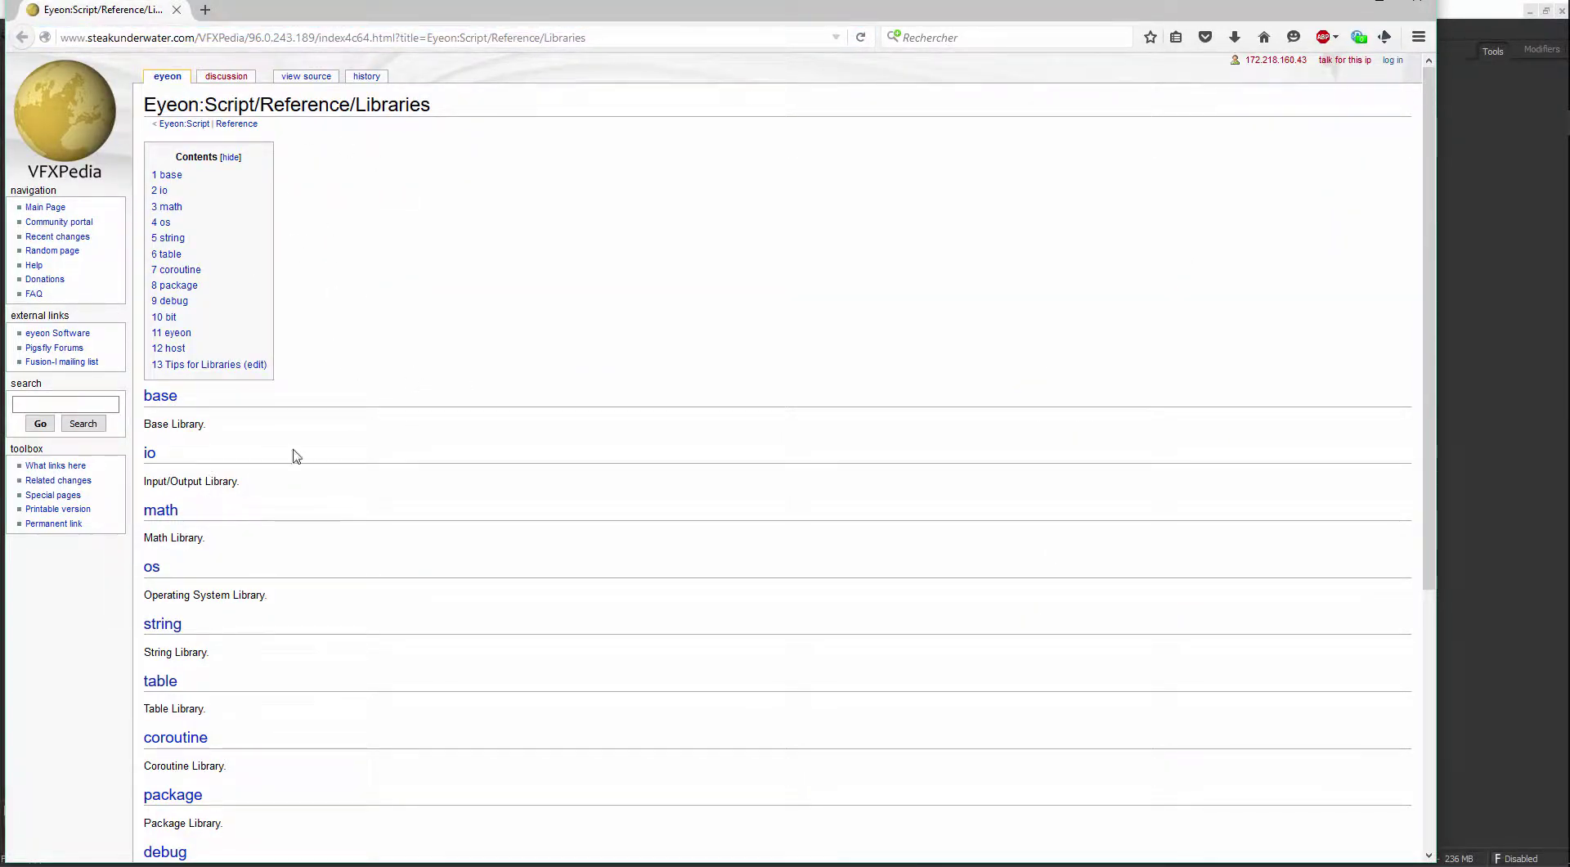
{"action": "scroll", "coordinate": [291, 449], "scroll_direction": "down", "scroll_amount": 2}
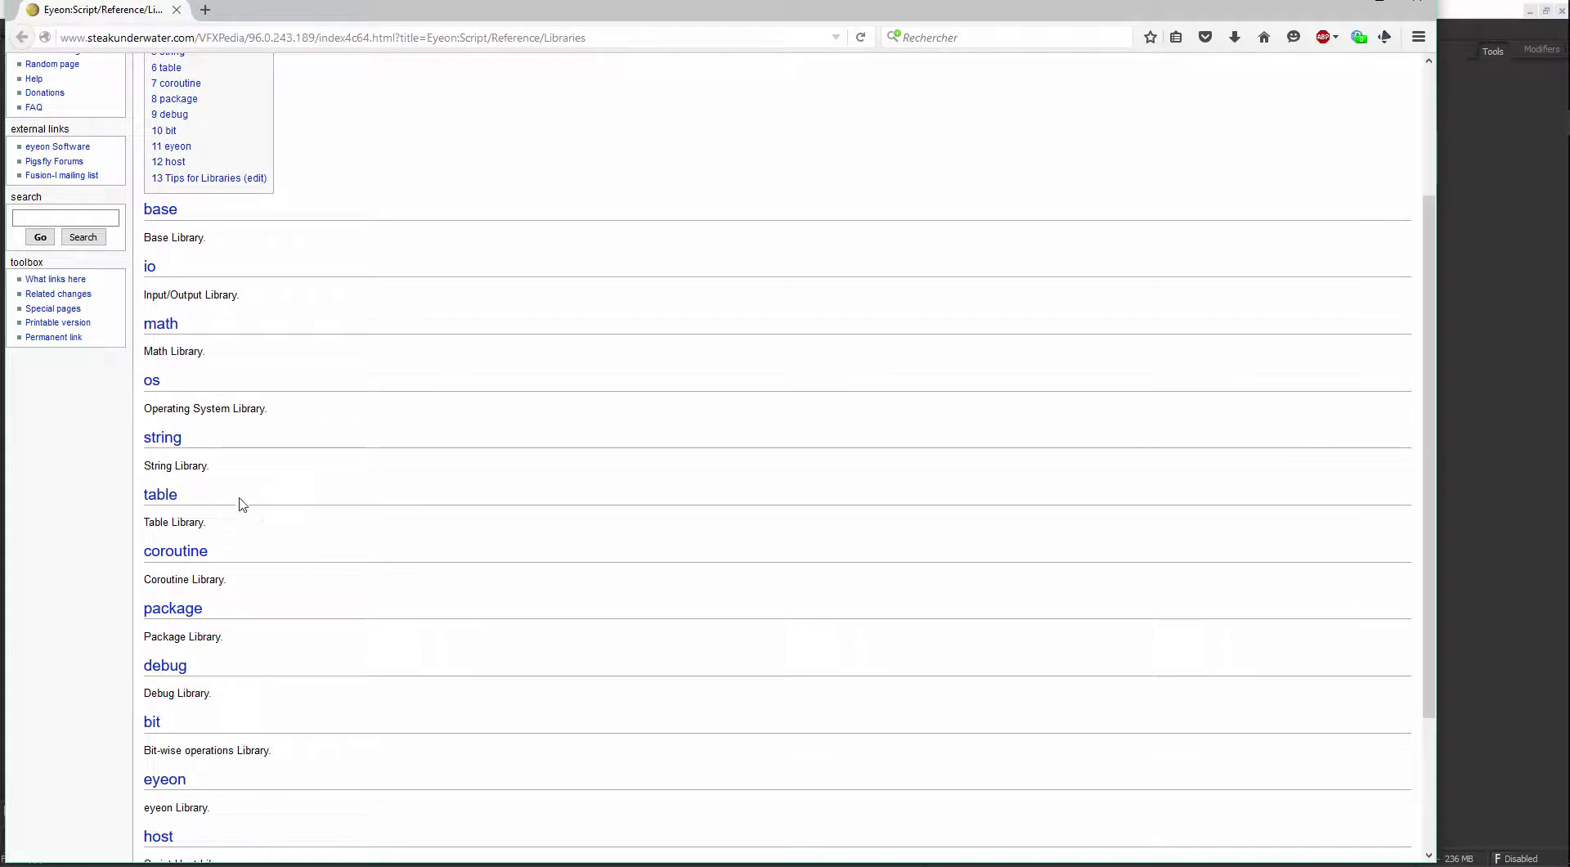
{"action": "left_click", "coordinate": [156, 381]}
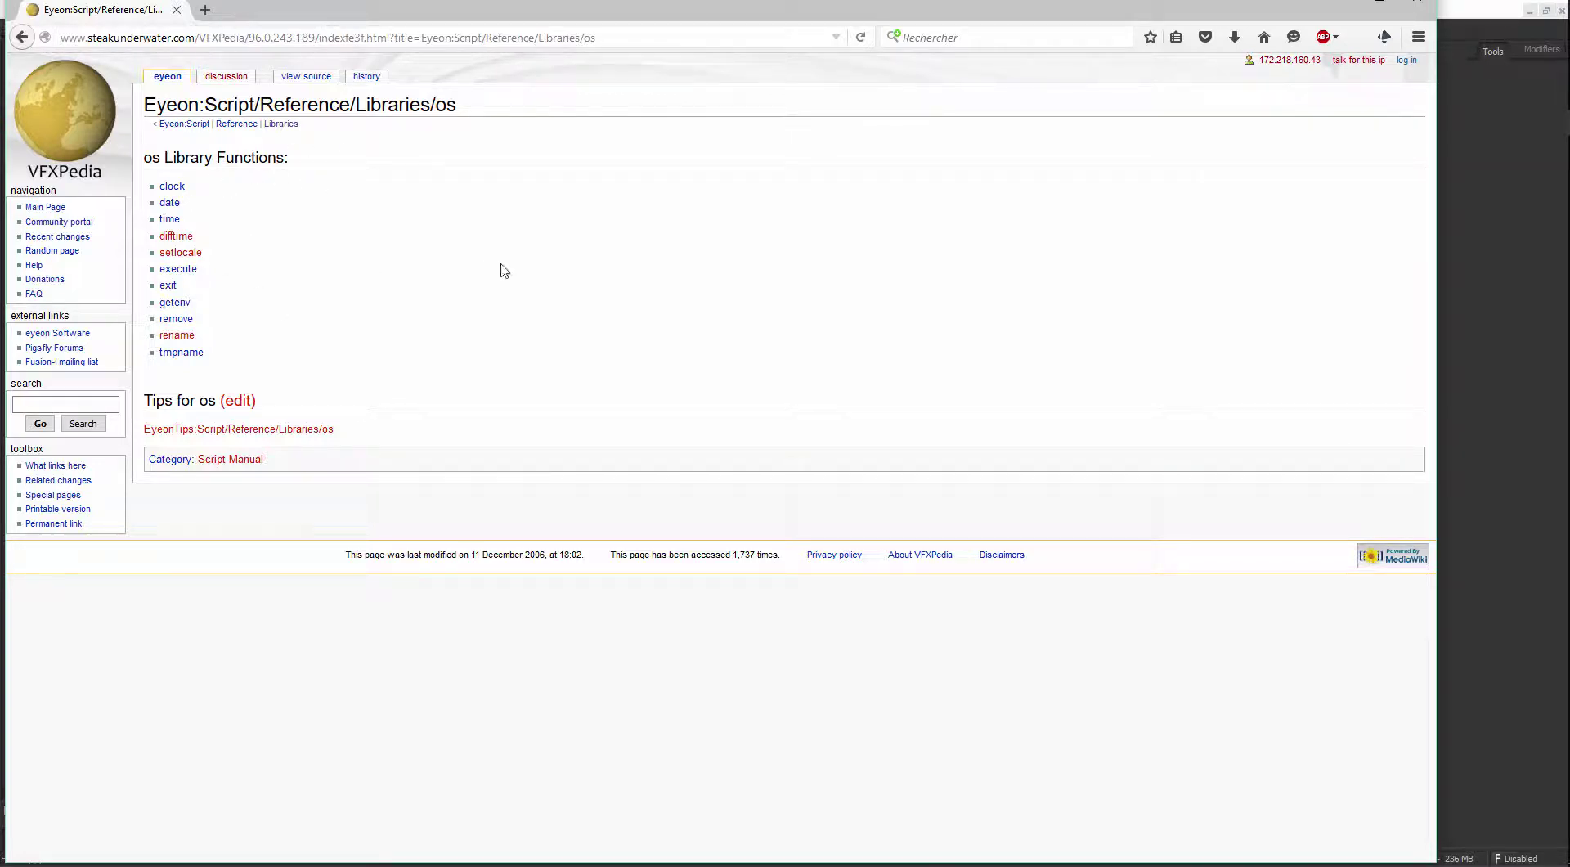
Switch back to link.txt in Notepad++ and open the VFXPedia link listed under Python scripting
{"action": "left_click", "coordinate": [1379, 4]}
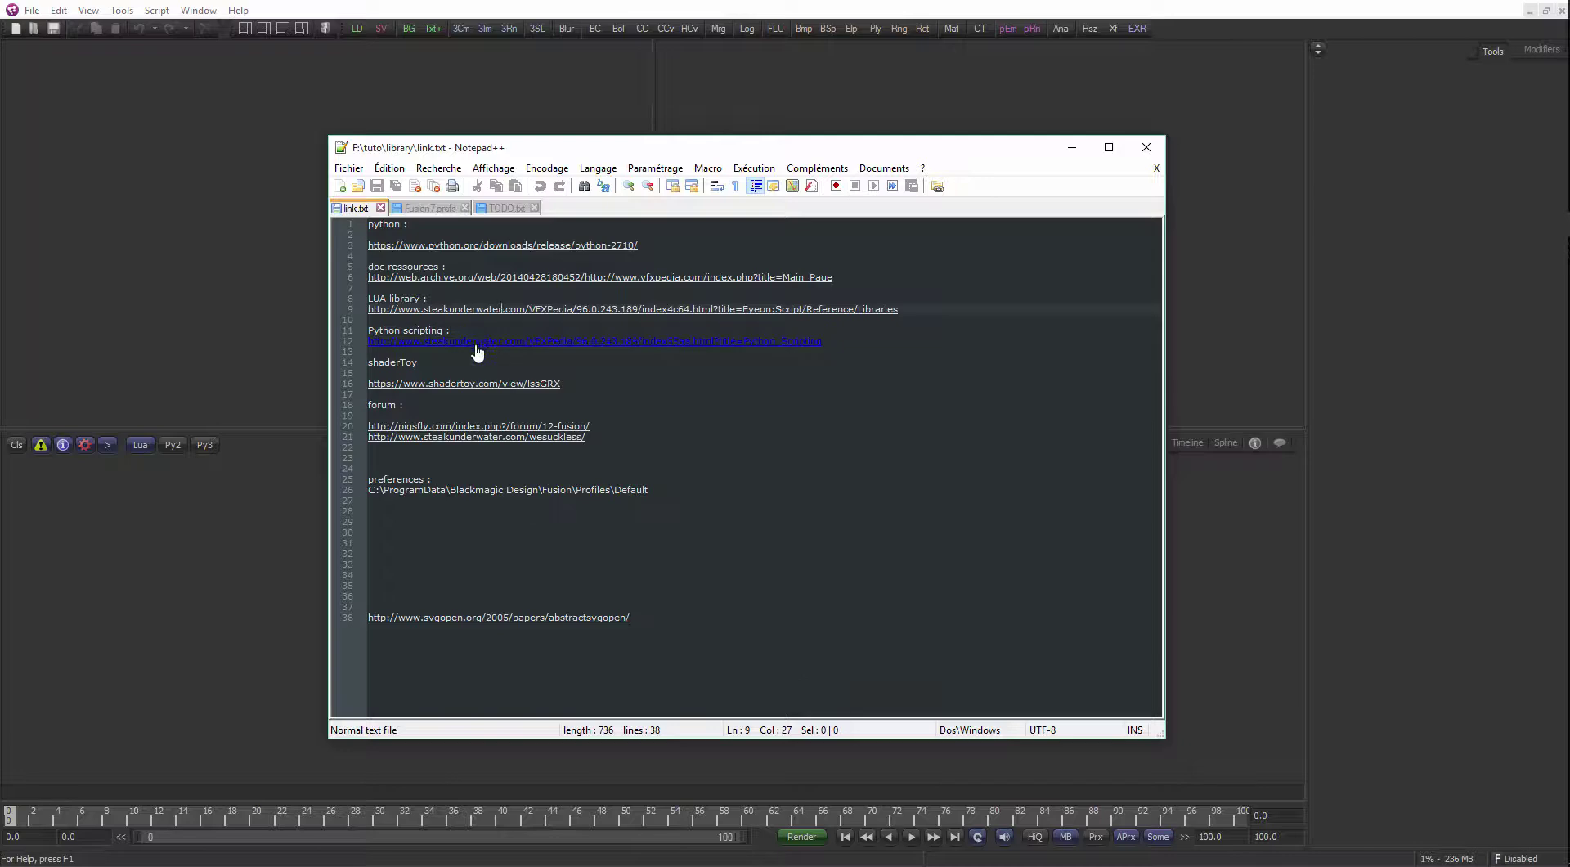
{"action": "key", "text": "Down"}
{"action": "key", "text": "Down"}
{"action": "key", "text": "Down"}
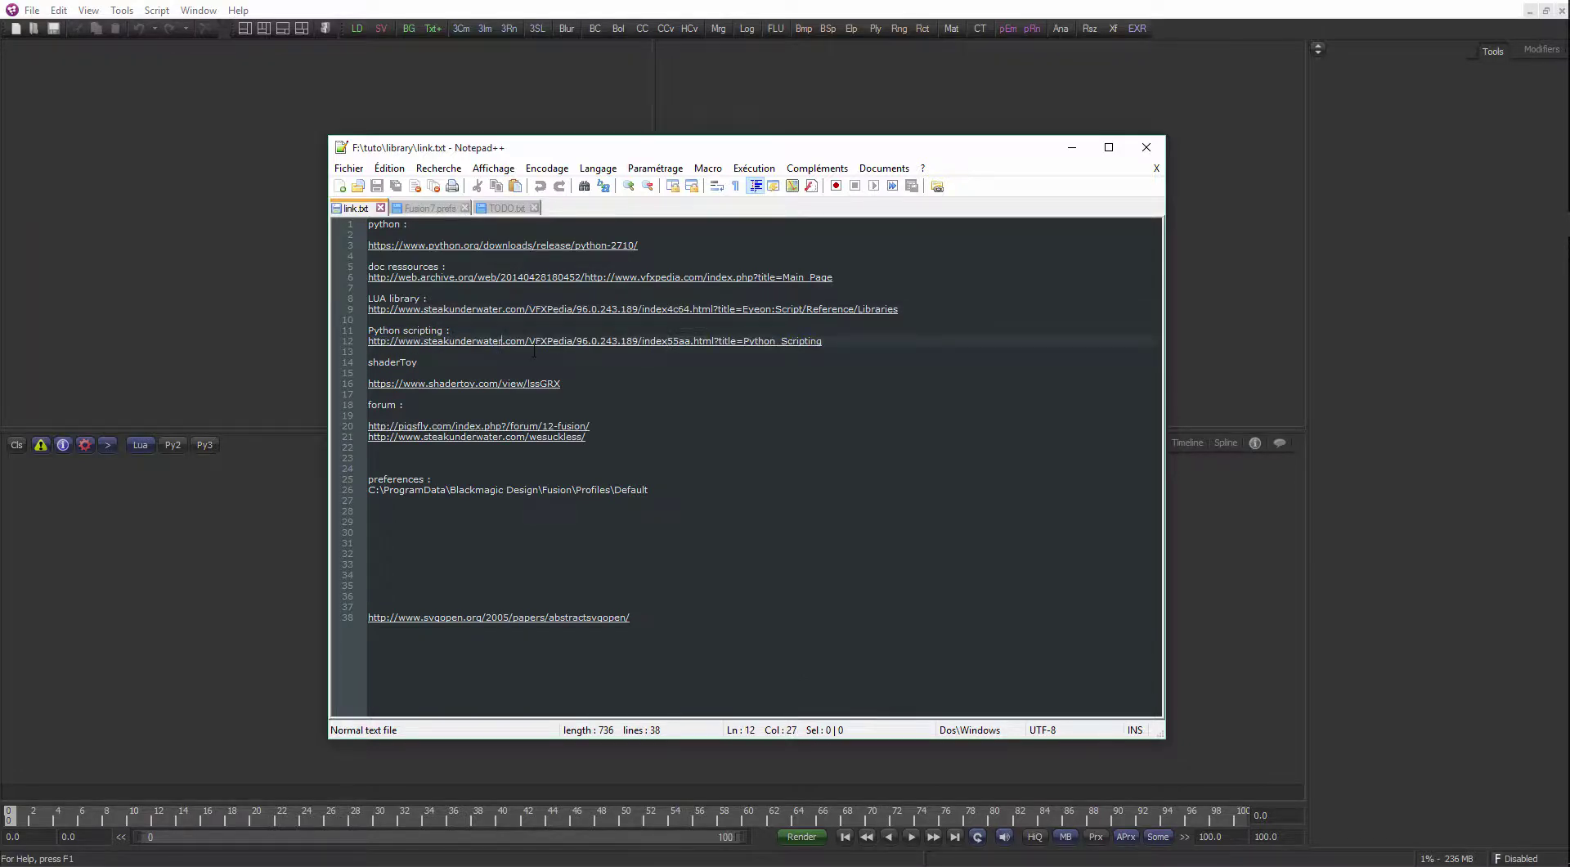
{"action": "double_click", "coordinate": [678, 341]}
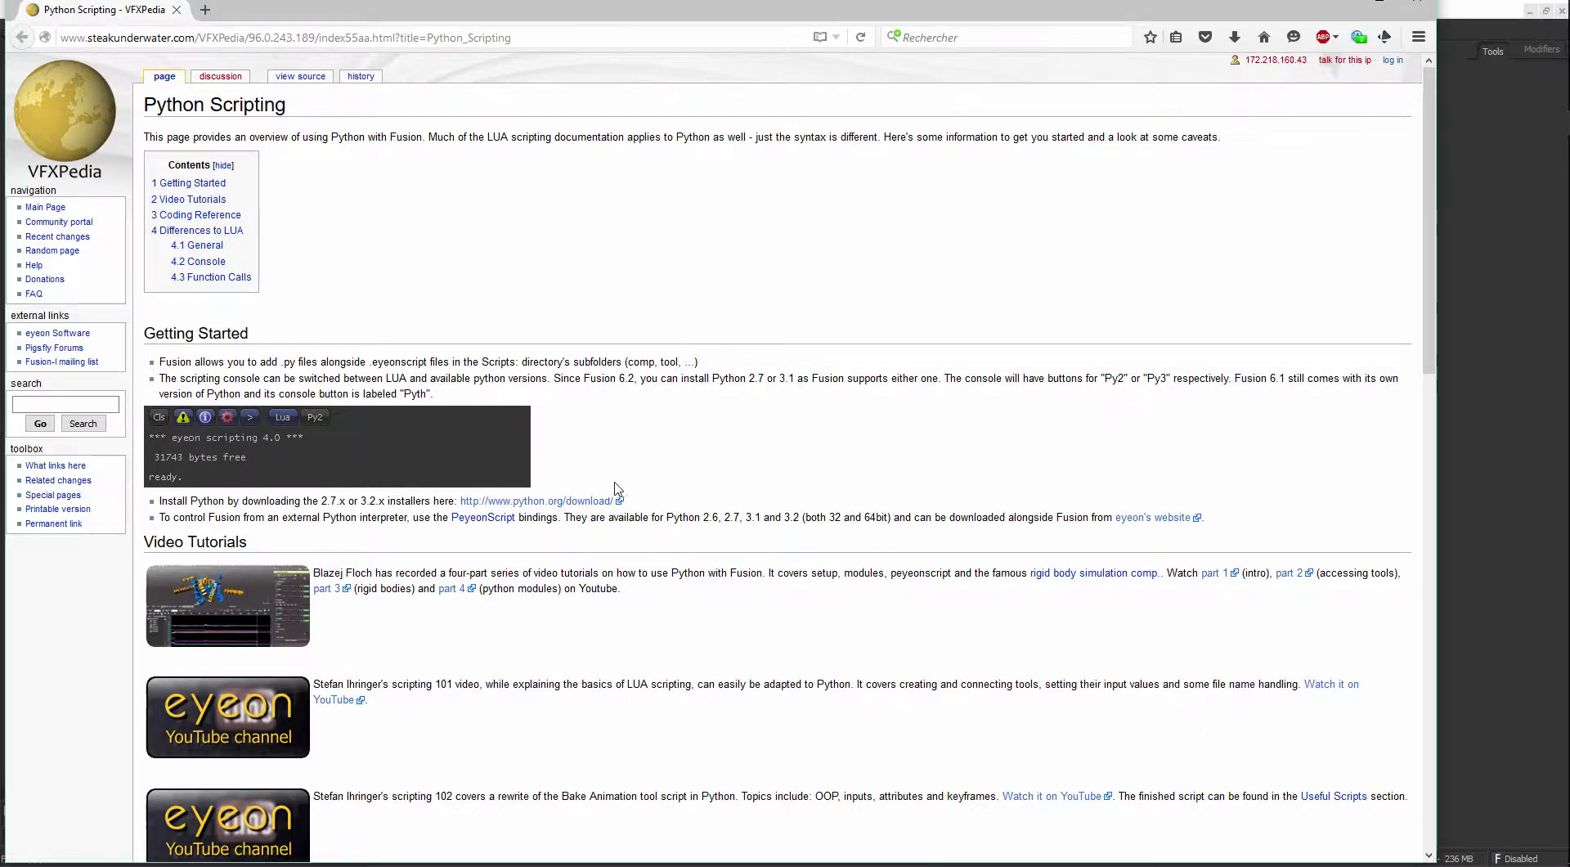
Read the Python Scripting page's video tutorials, coding reference, and differences to LUA, including the console and function calls
{"action": "scroll", "coordinate": [522, 470], "scroll_direction": "down", "scroll_amount": 3}
{"action": "scroll", "coordinate": [523, 470], "scroll_direction": "down", "scroll_amount": 8}
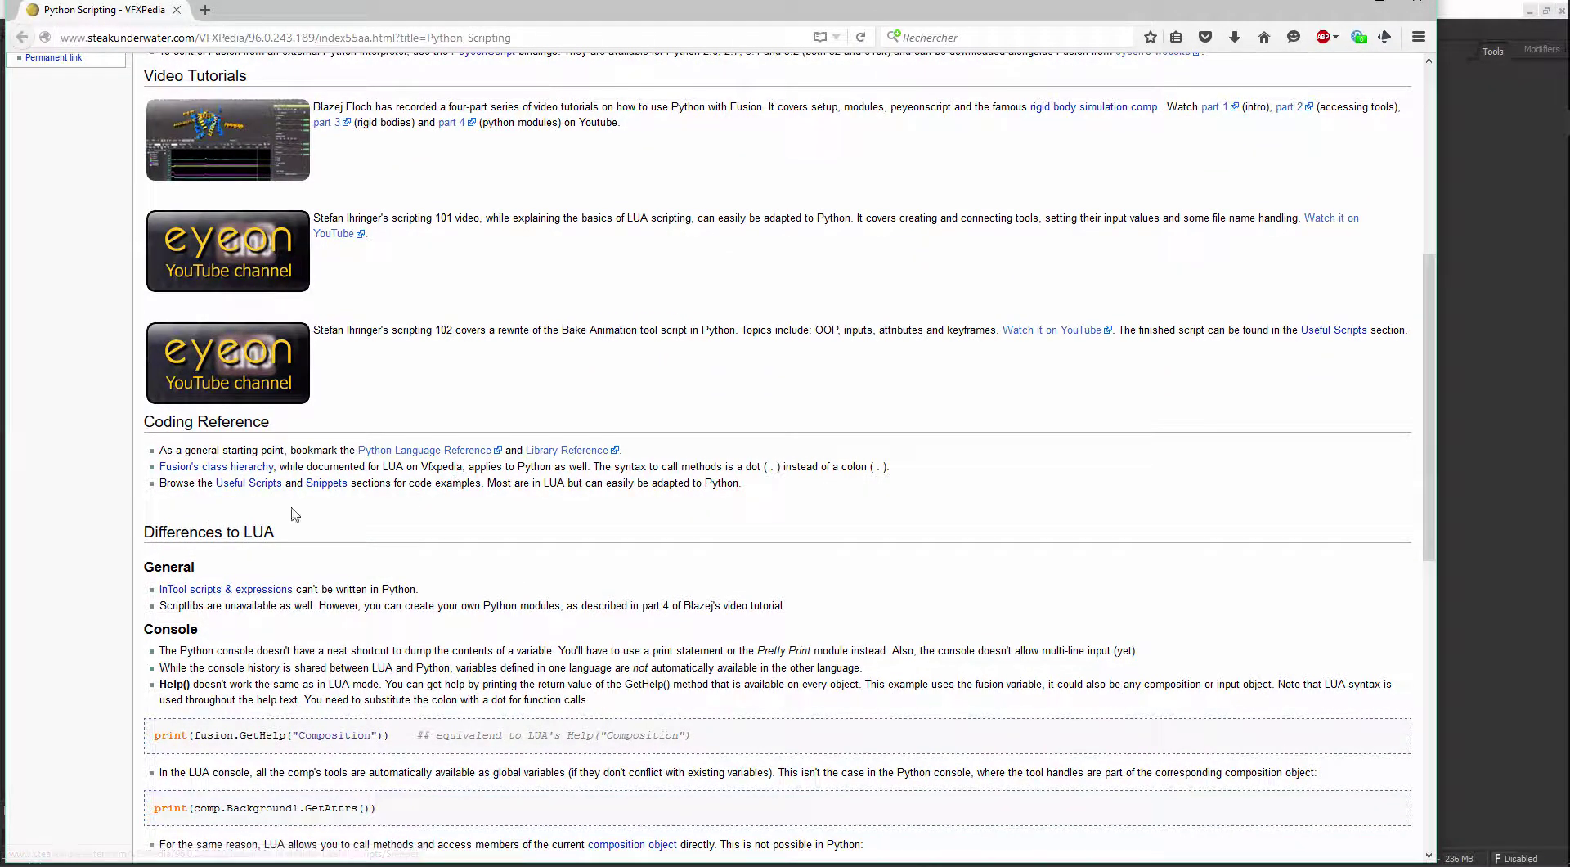
{"action": "scroll", "coordinate": [353, 520], "scroll_direction": "down", "scroll_amount": 3}
{"action": "scroll", "coordinate": [353, 519], "scroll_direction": "down", "scroll_amount": 3}
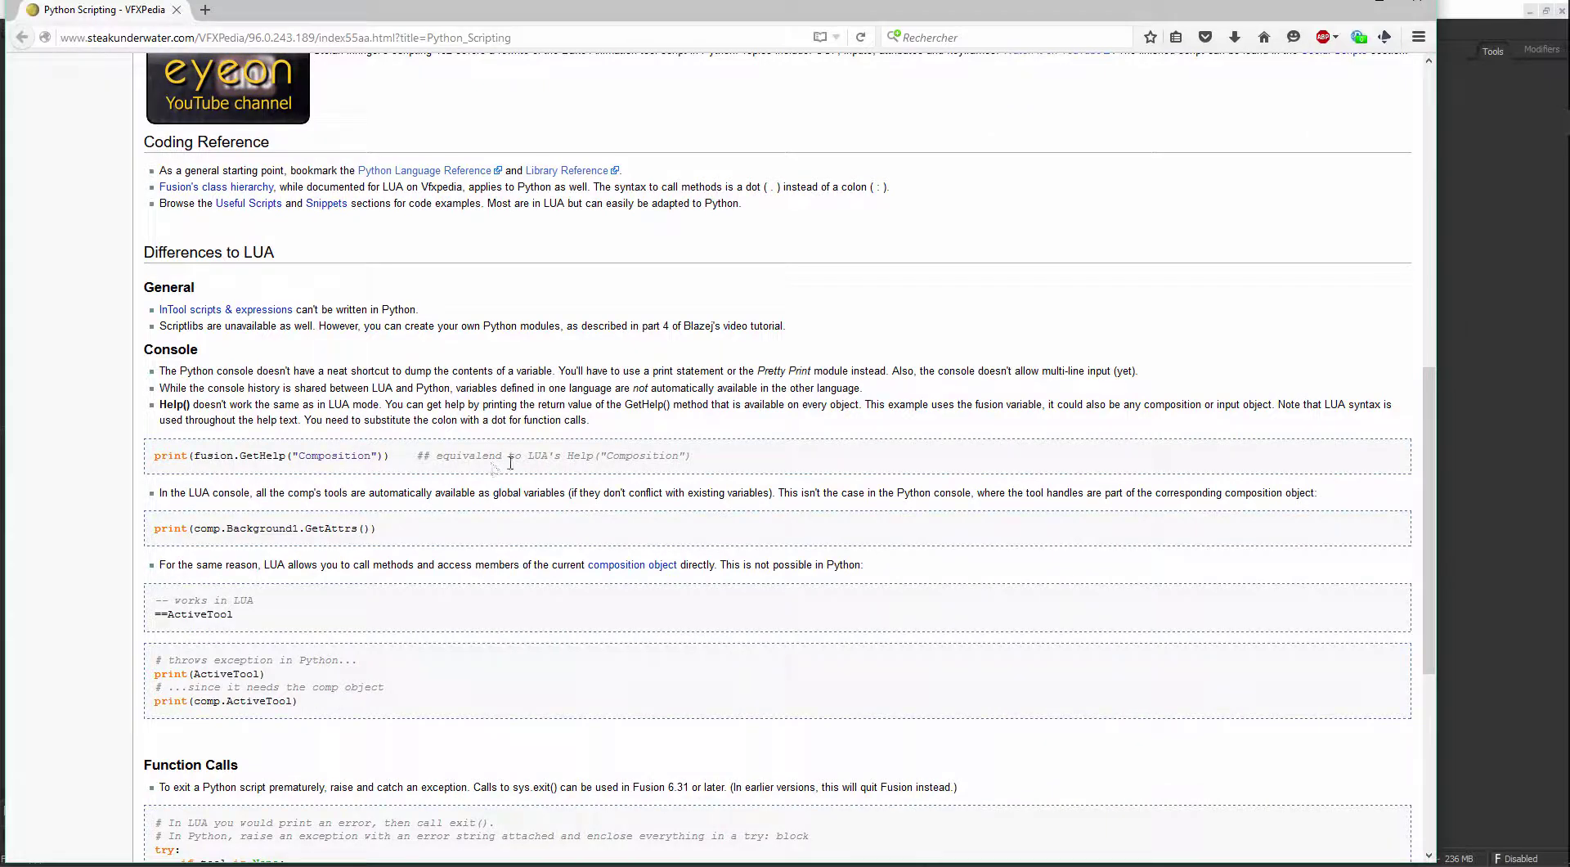
{"action": "scroll", "coordinate": [185, 567], "scroll_direction": "down", "scroll_amount": 2}
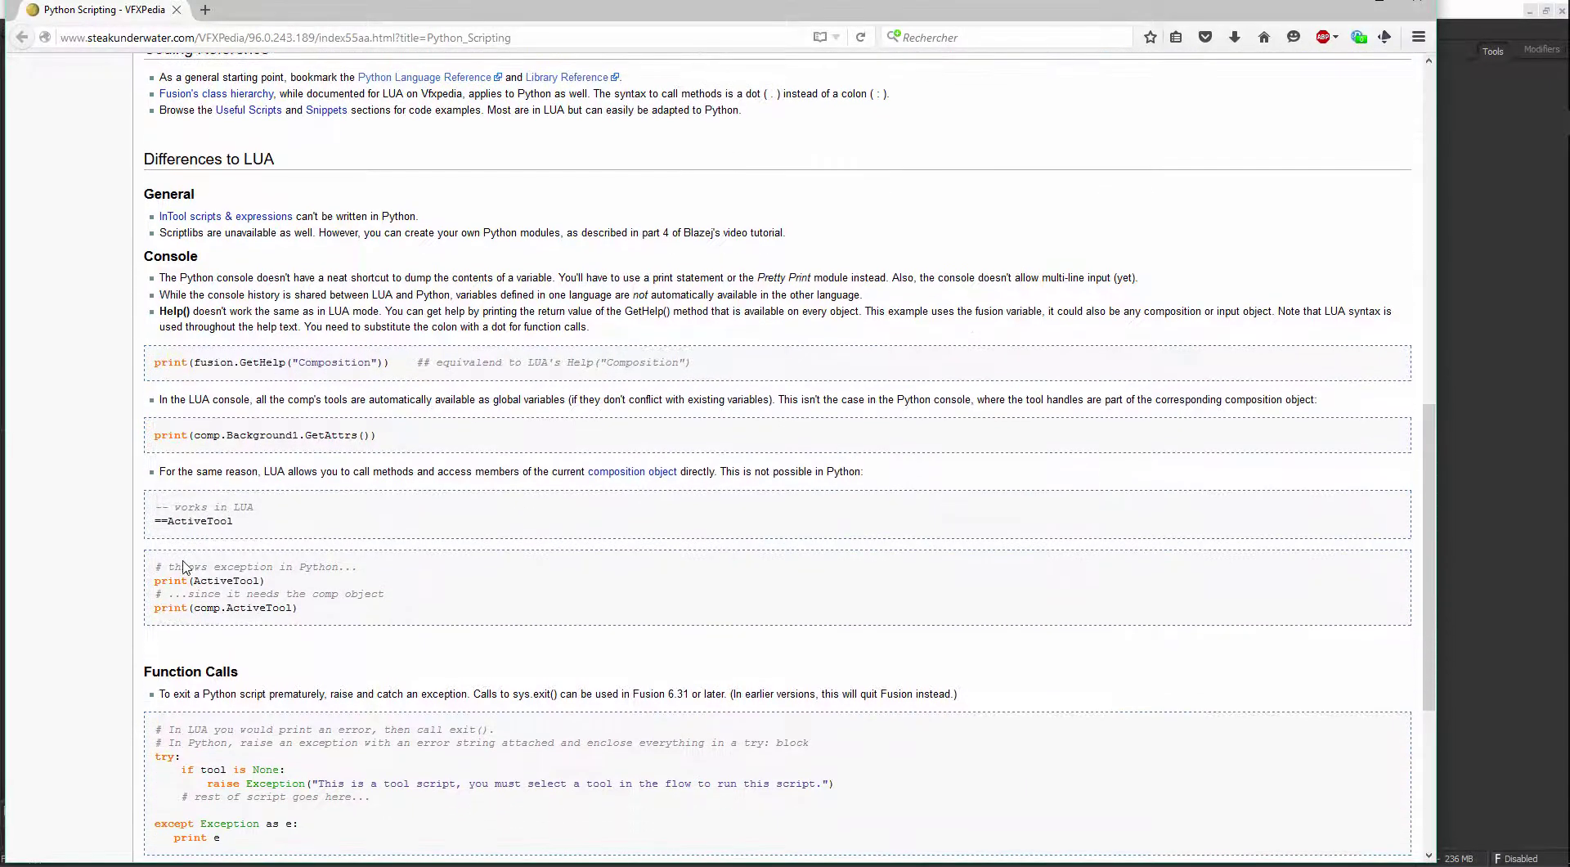
{"action": "scroll", "coordinate": [458, 502], "scroll_direction": "down", "scroll_amount": 4}
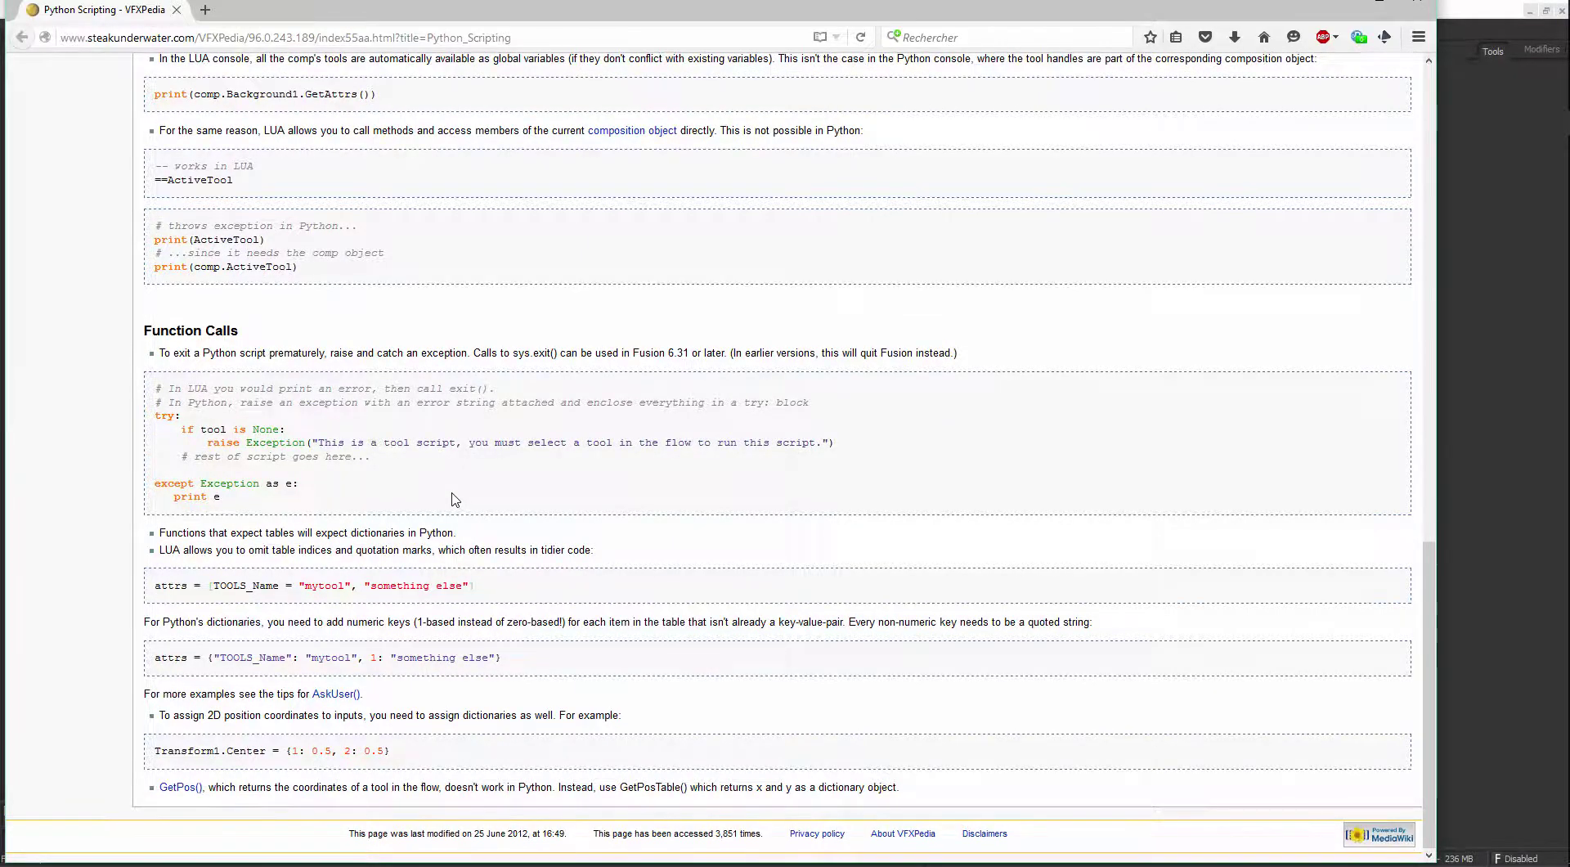
Return to the beginning of the Python Scripting page, put the browser and link.txt aside, and switch back to Fusion's console
{"action": "scroll", "coordinate": [458, 501], "scroll_direction": "up", "scroll_amount": 18}
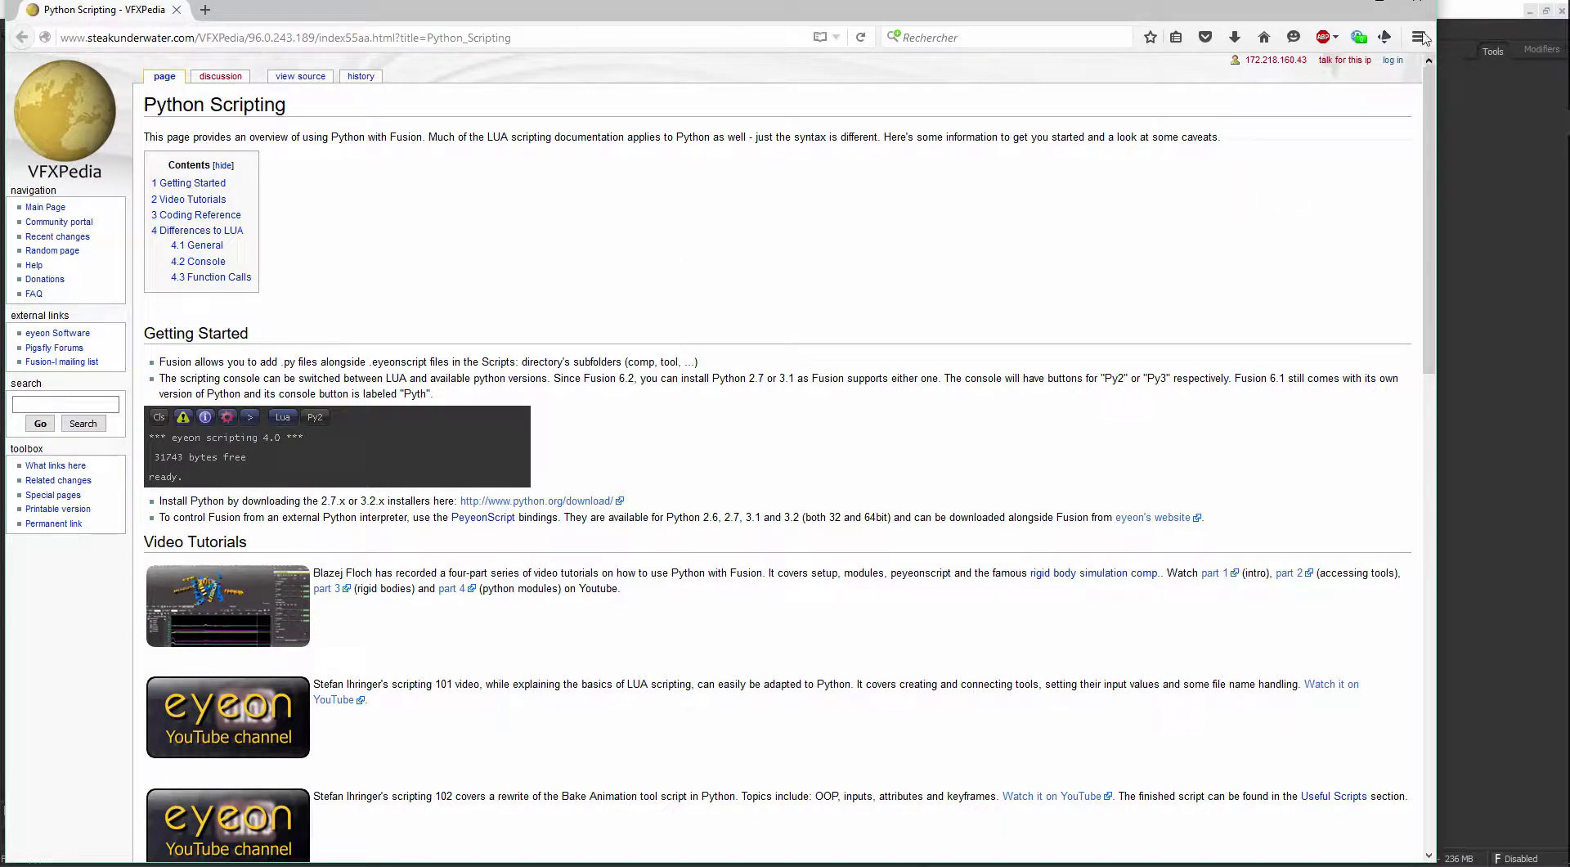
{"action": "left_click", "coordinate": [1415, 4]}
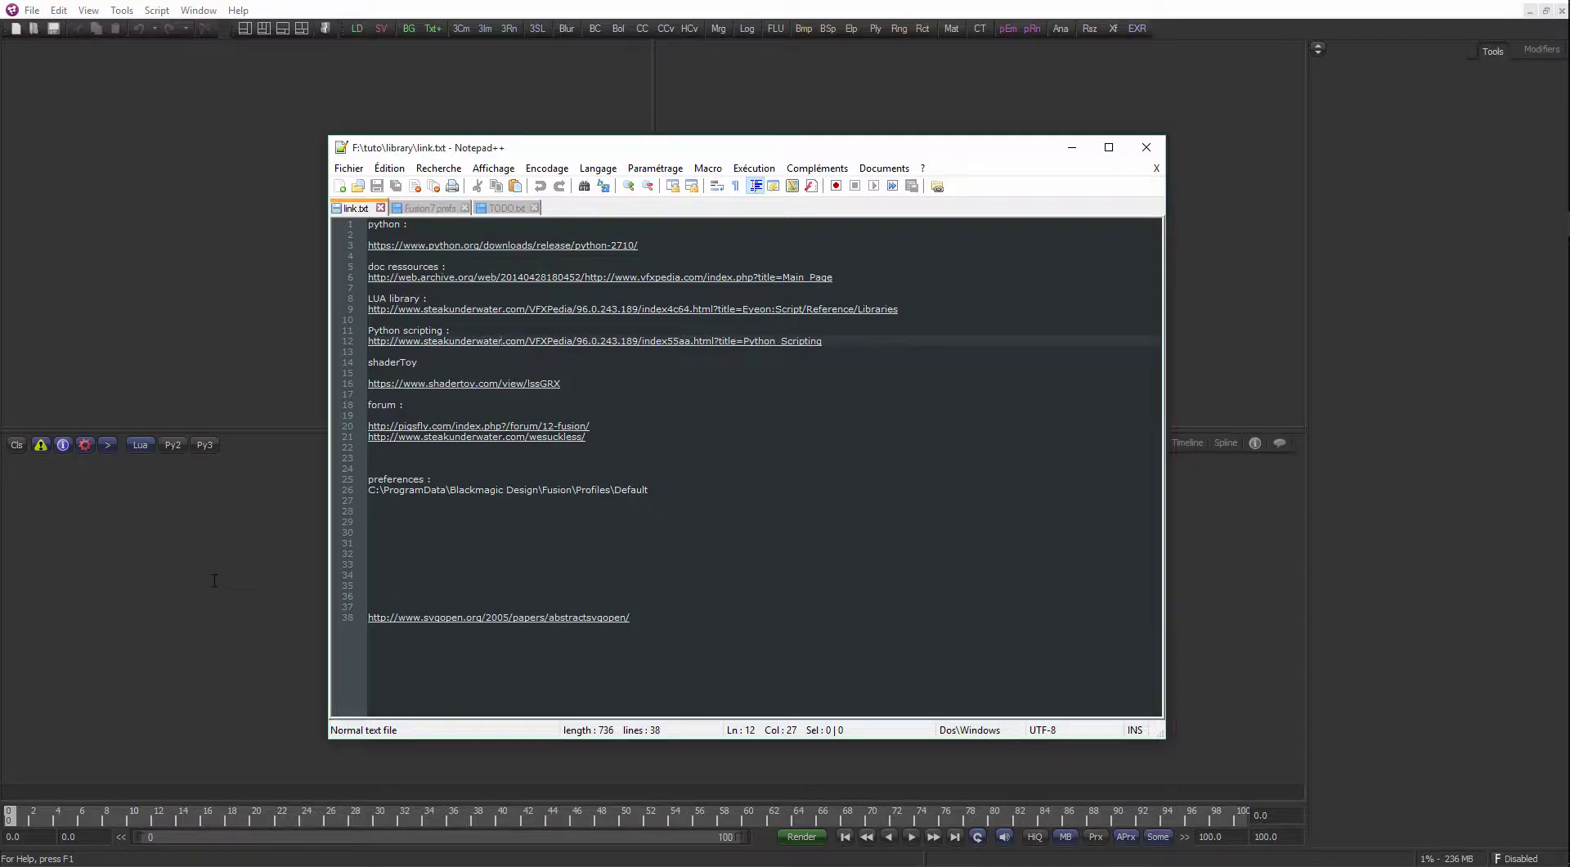
{"action": "left_click", "coordinate": [214, 581]}
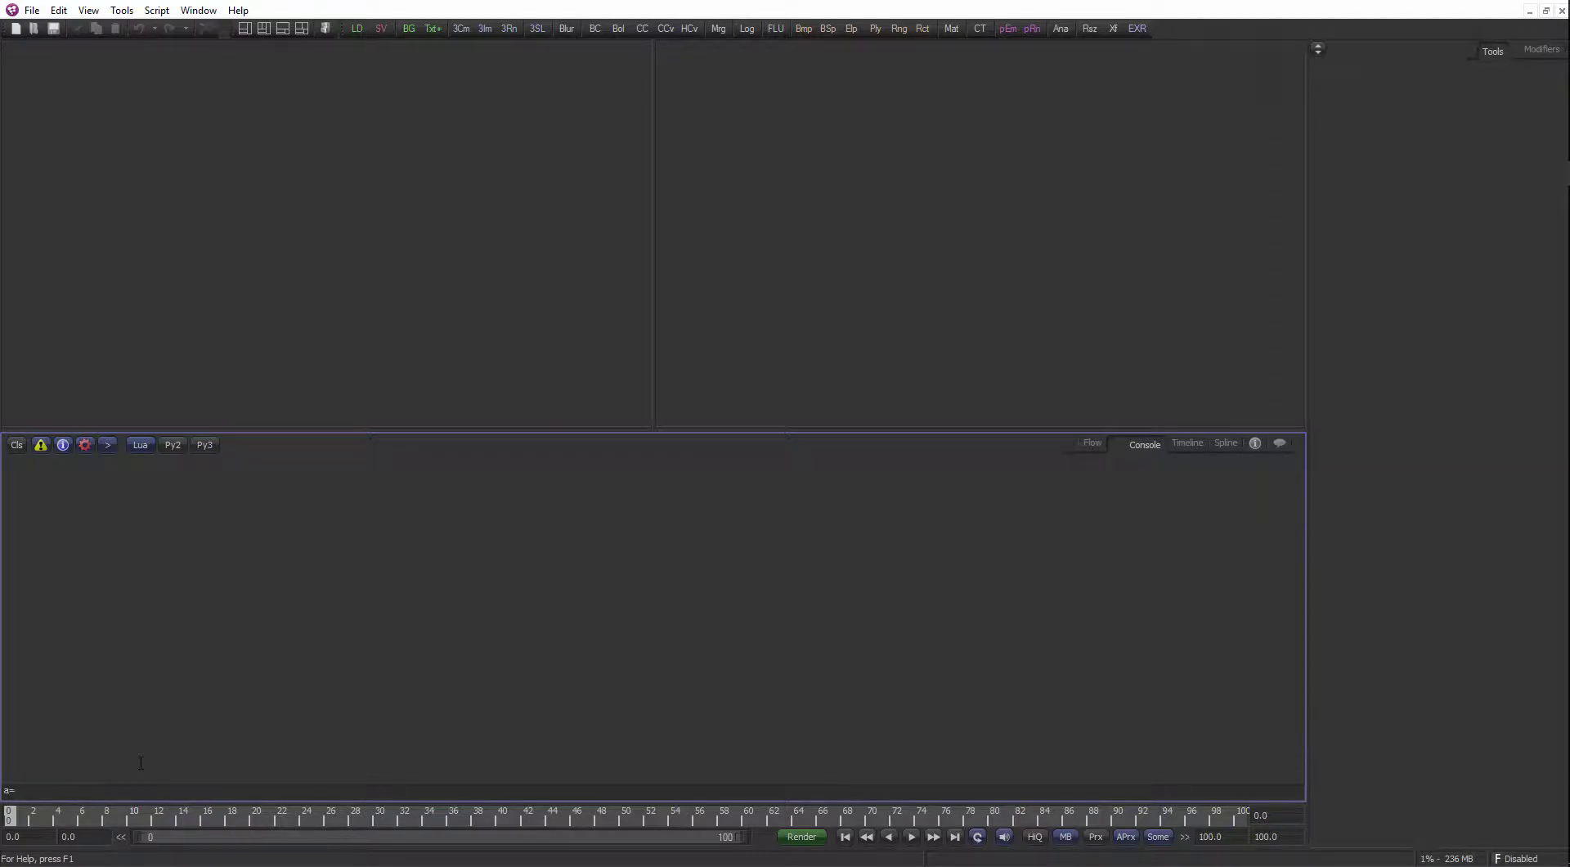
In the Lua console, assign a=7 and b=3, and evaluate ==a+b
{"action": "key", "text": "Return"}
{"action": "type", "text": "b=3"}
{"action": "key", "text": "Return"}
{"action": "type", "text": "==a+b"}
{"action": "key", "text": "Return"}
Show the flow, add a Color Corrector tool, and move its node aside in the empty composition
{"action": "left_click", "coordinate": [1091, 446]}
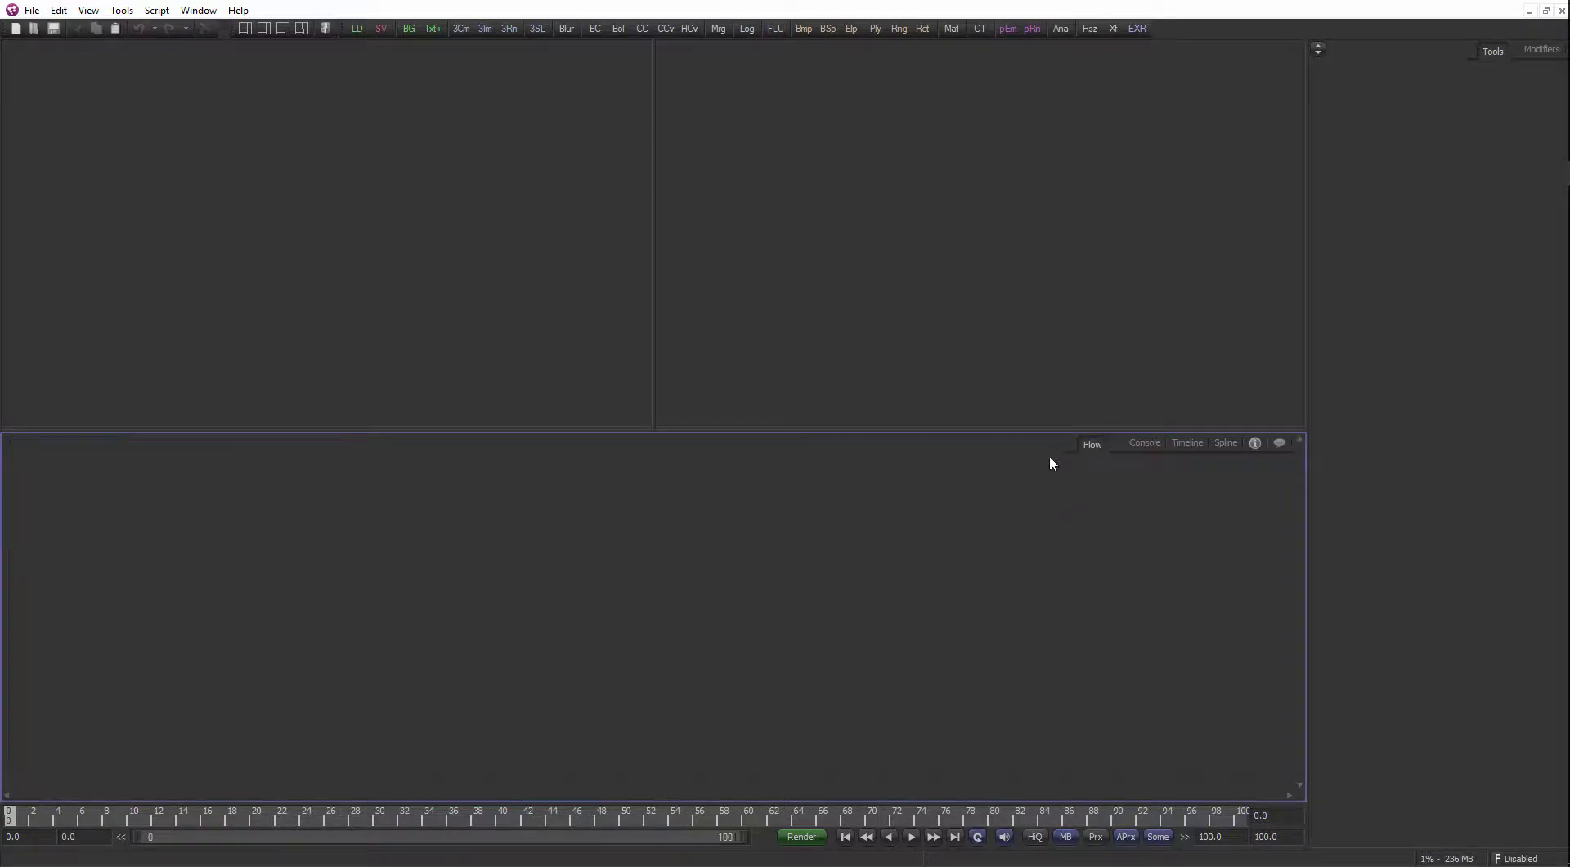
{"action": "key", "text": "ctrl+space"}
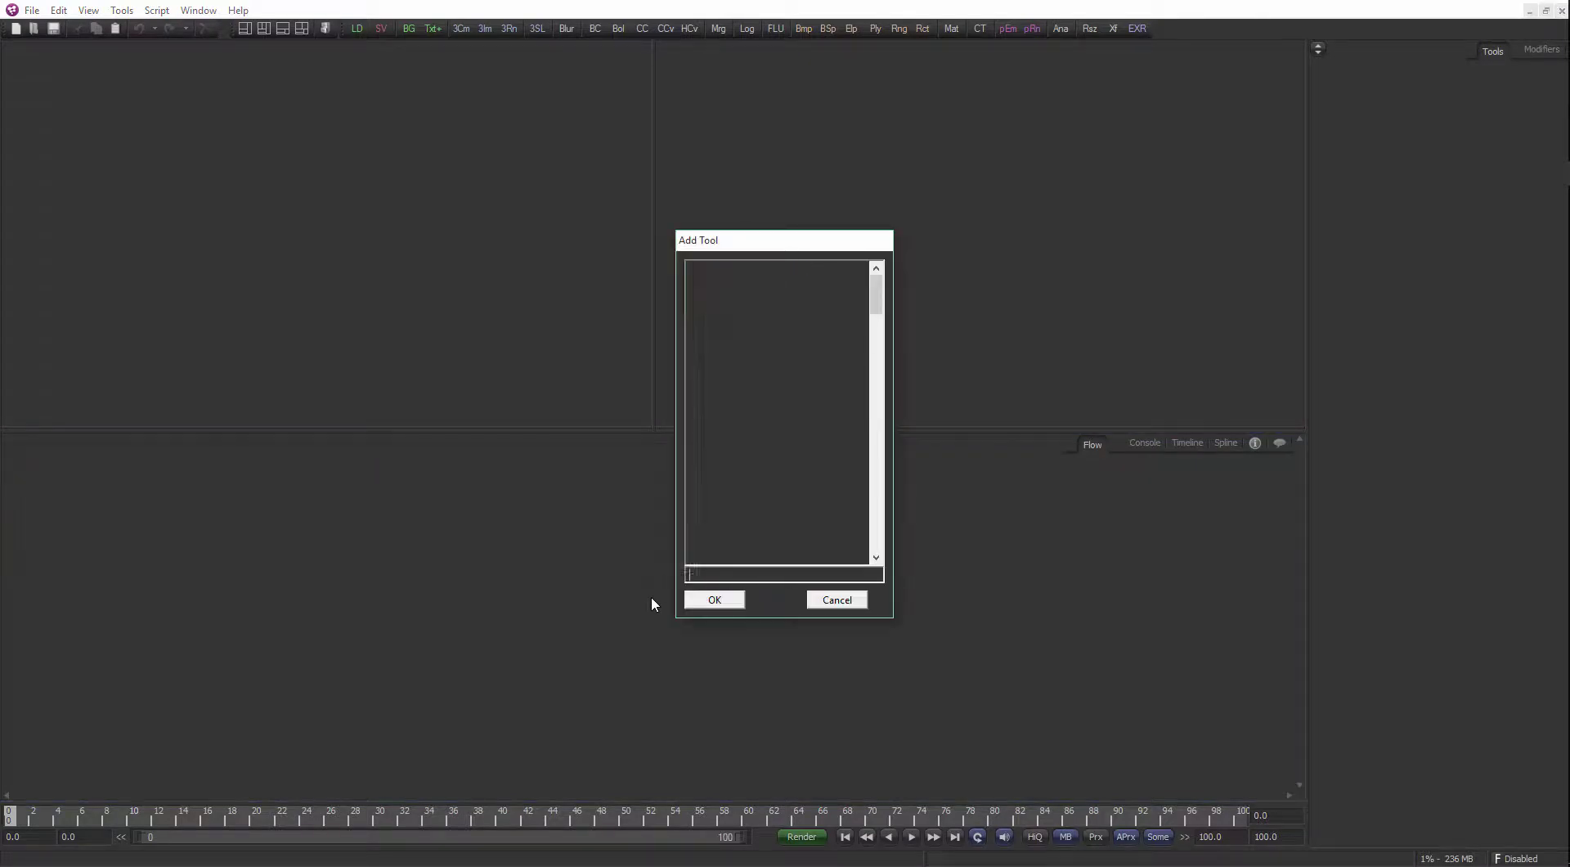
{"action": "type", "text": "color"}
{"action": "key", "text": "Return"}
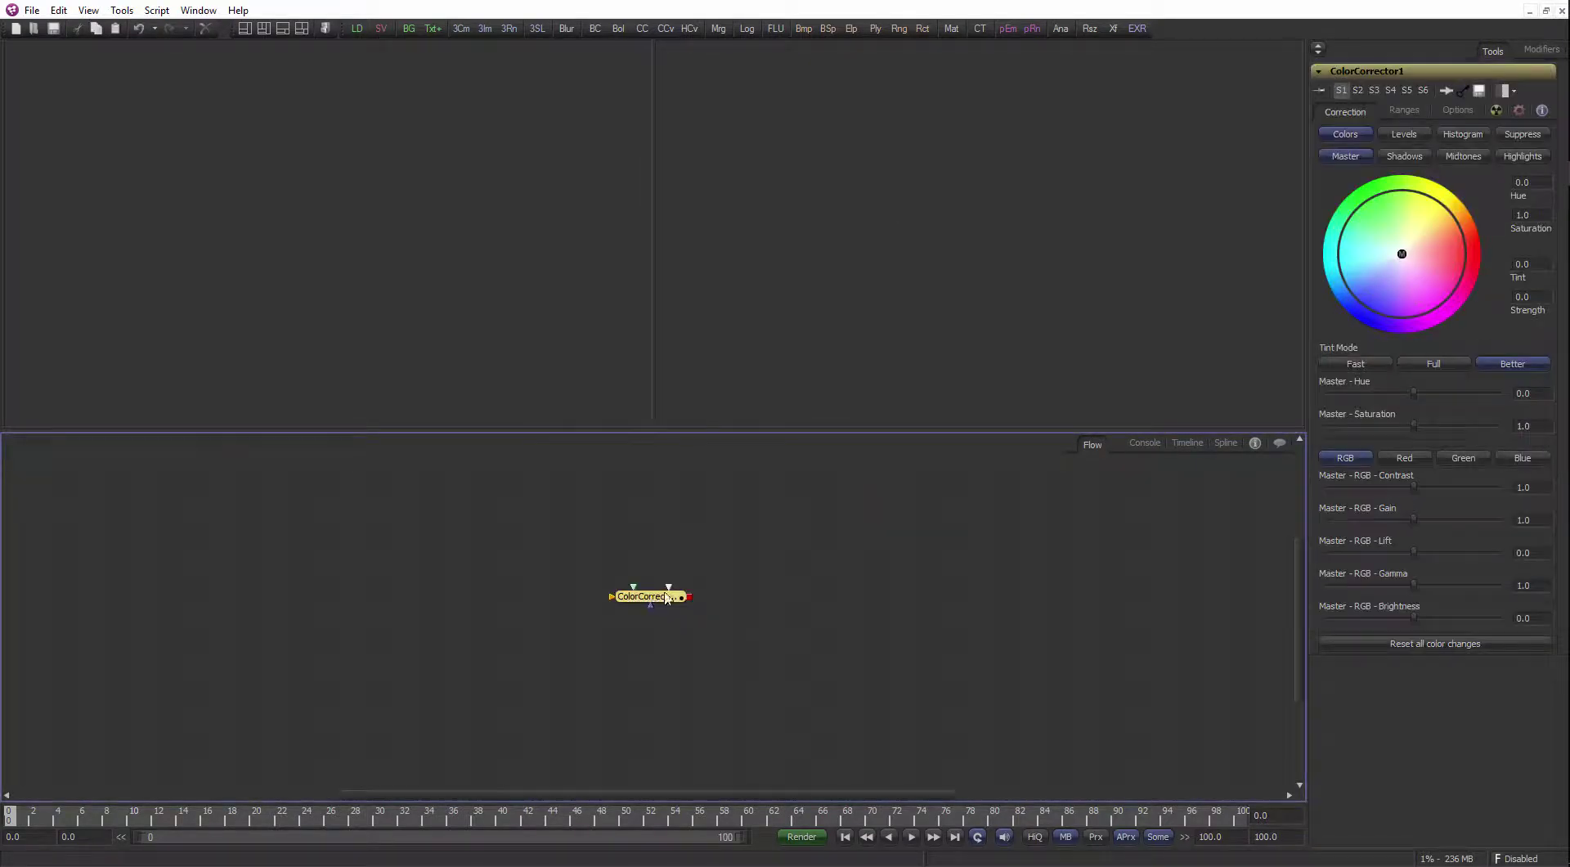
{"action": "left_click_drag", "start_coordinate": [677, 599], "coordinate": [988, 585]}
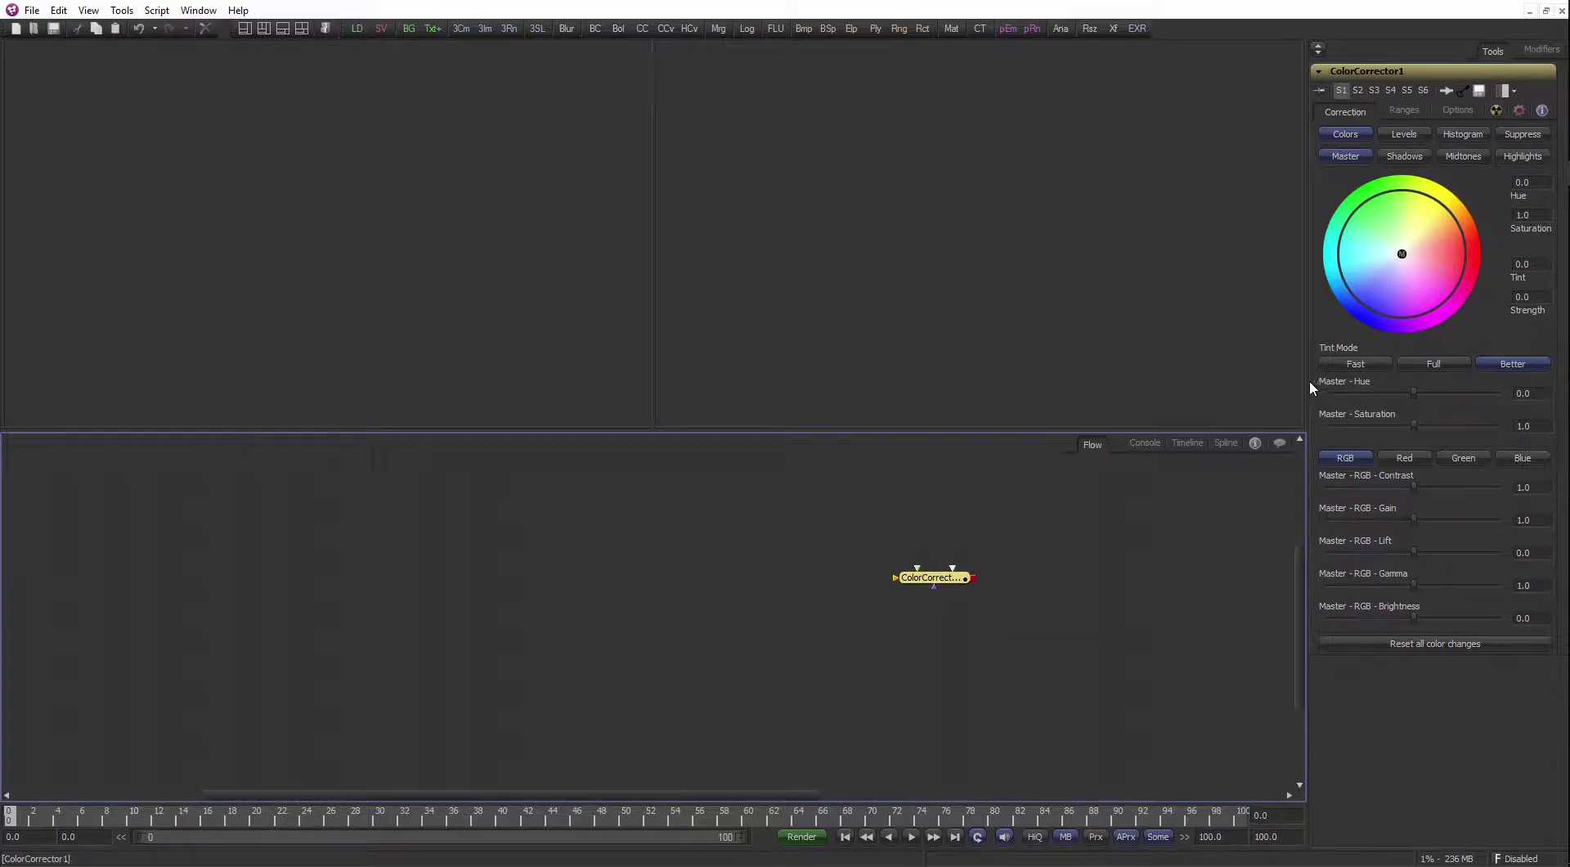
Widen the tool controls area, switch to the single-view layout, and reposition the Color Corrector node in the flow
{"action": "left_click_drag", "start_coordinate": [1308, 379], "coordinate": [918, 384]}
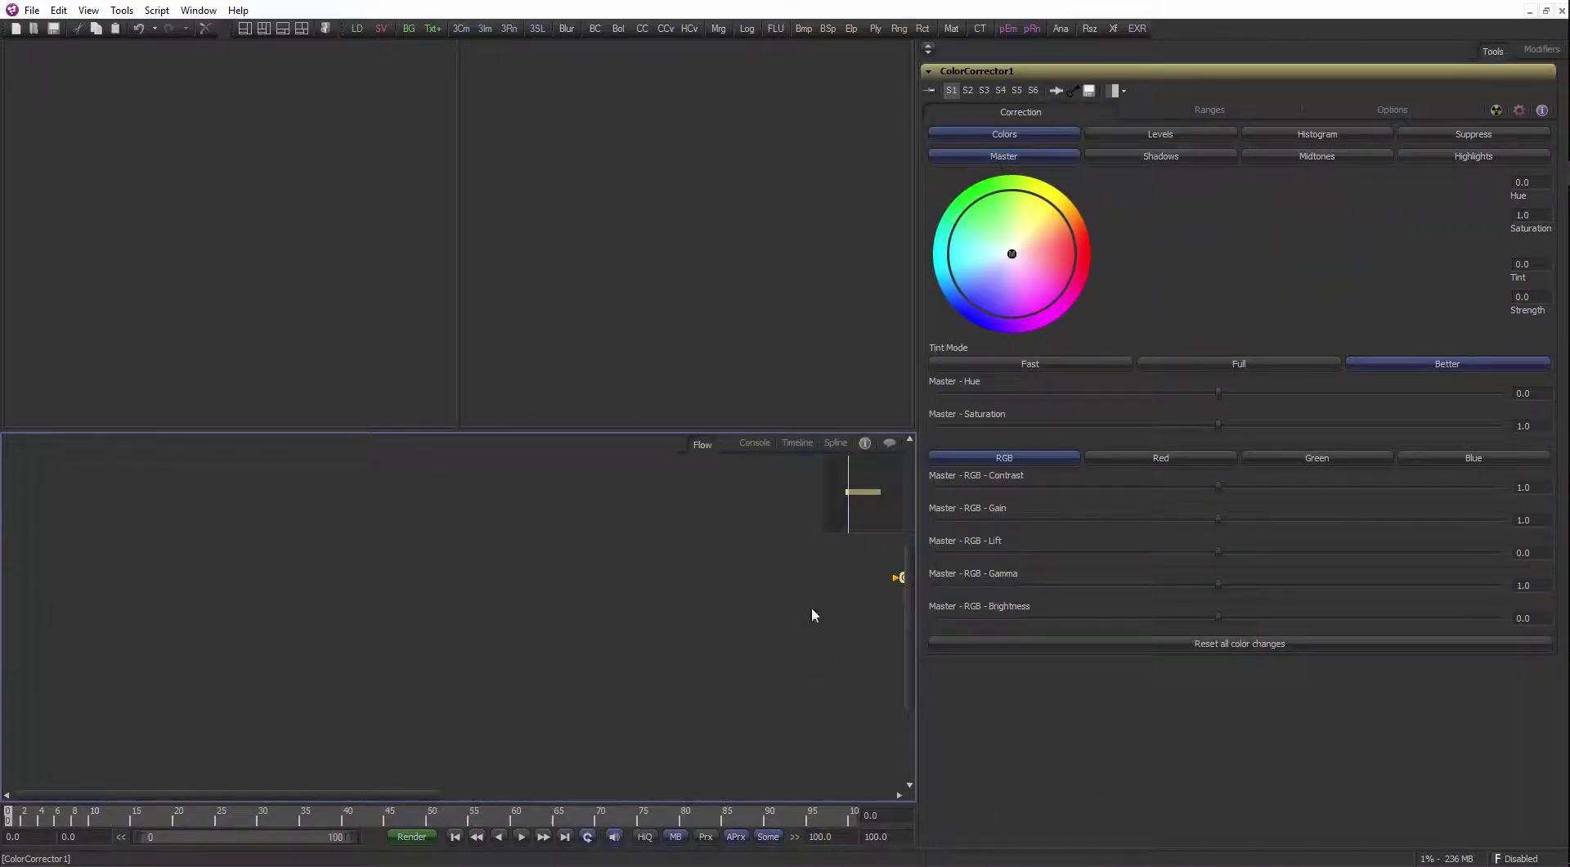
{"action": "left_click", "coordinate": [244, 28]}
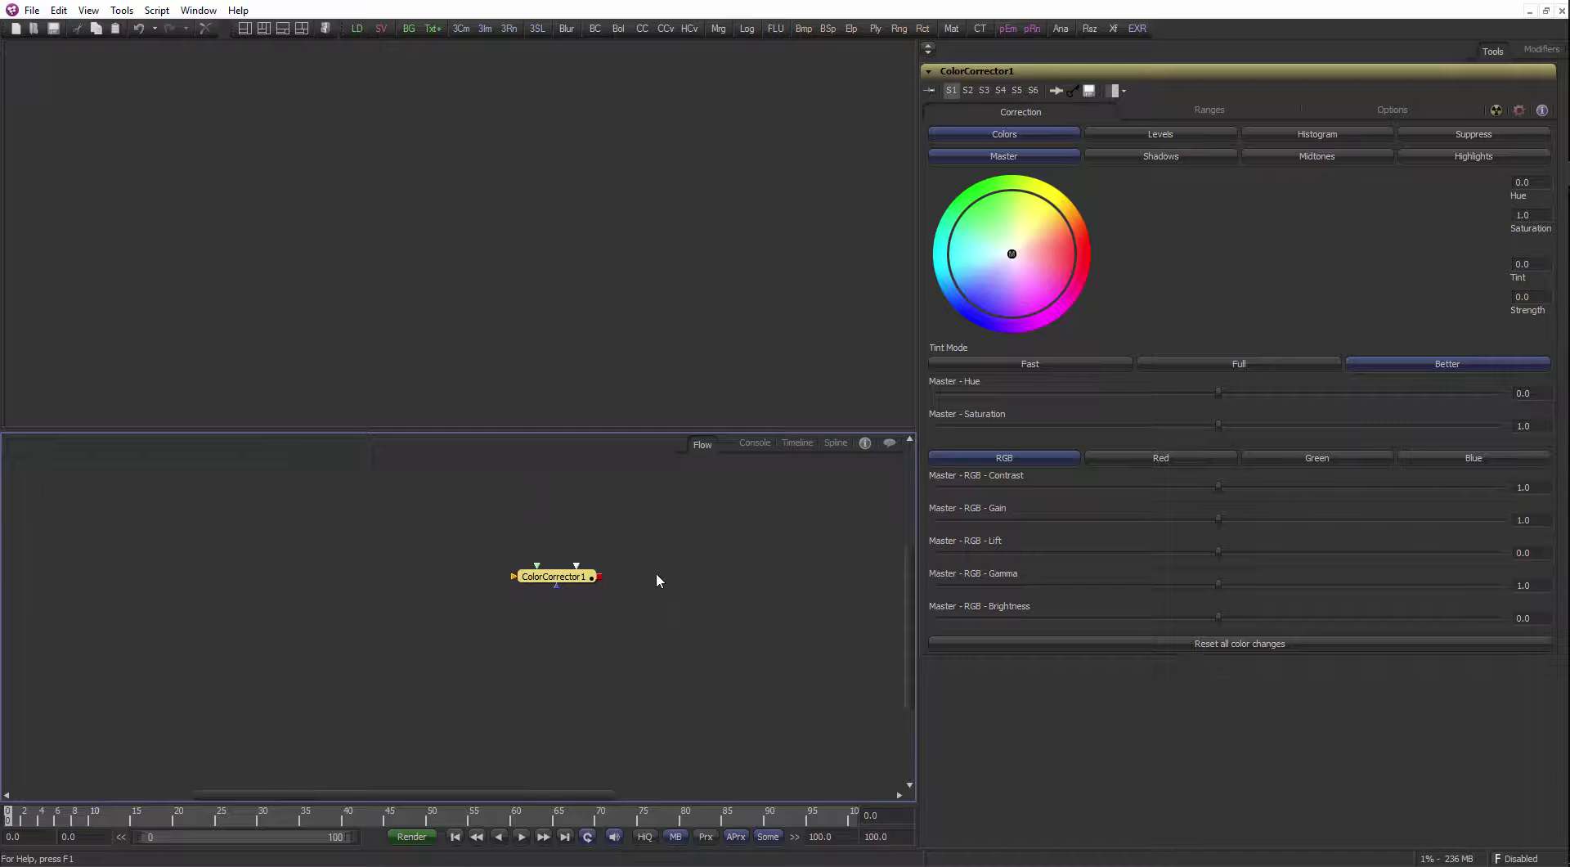
{"action": "left_click_drag", "start_coordinate": [562, 588], "coordinate": [402, 593]}
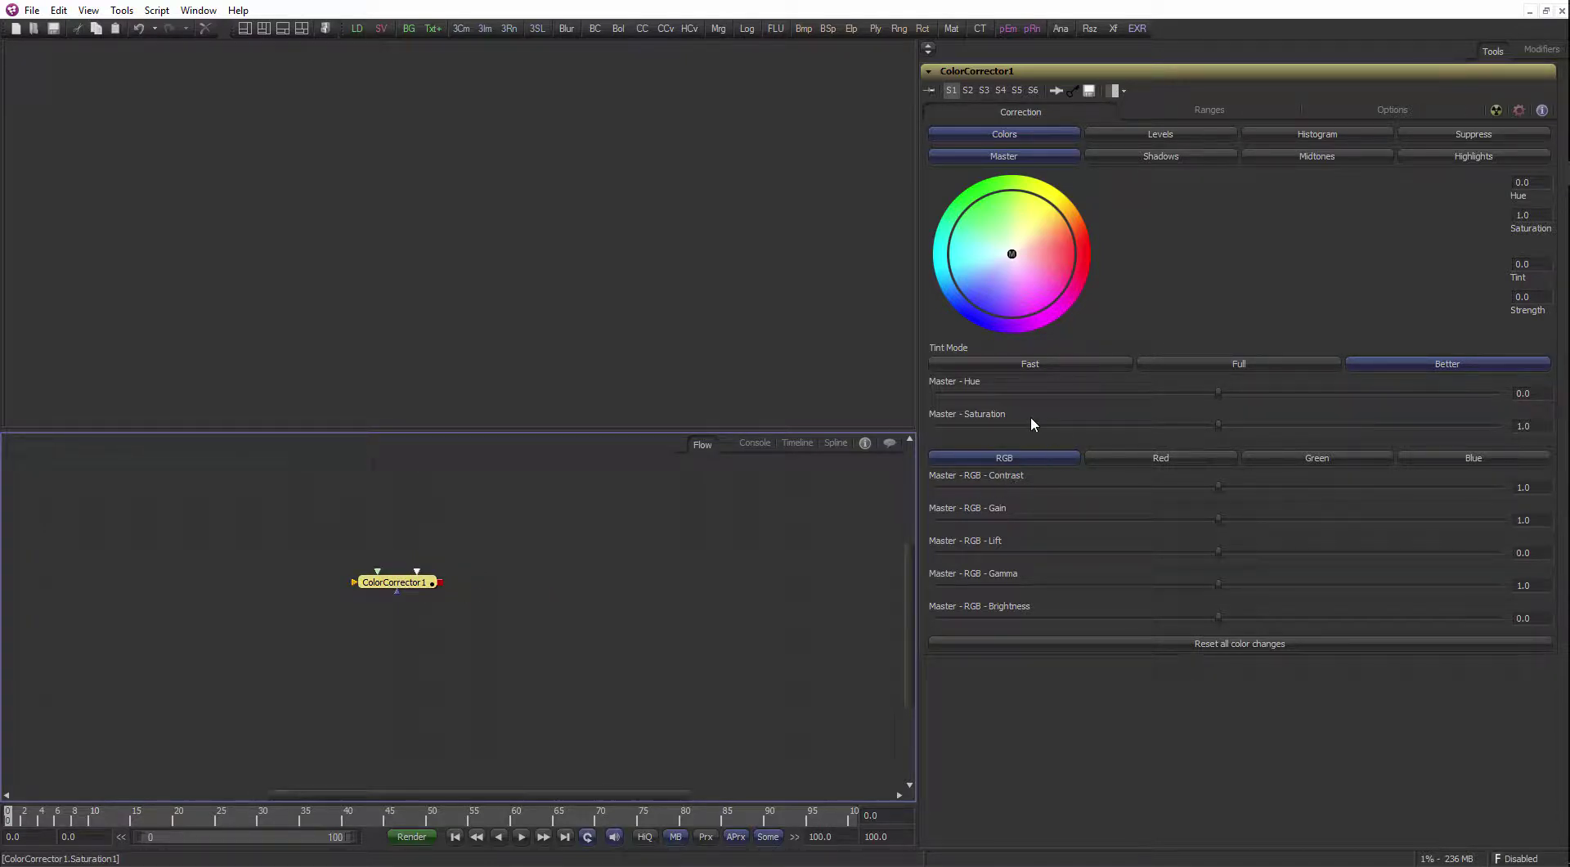
Copy the Color Corrector's name from its rename dialog without changing it, and paste it into the Lua console's command line
{"action": "left_click", "coordinate": [755, 443]}
{"action": "left_click", "coordinate": [702, 444]}
{"action": "key", "text": "F2"}
{"action": "key", "text": "ctrl+c"}
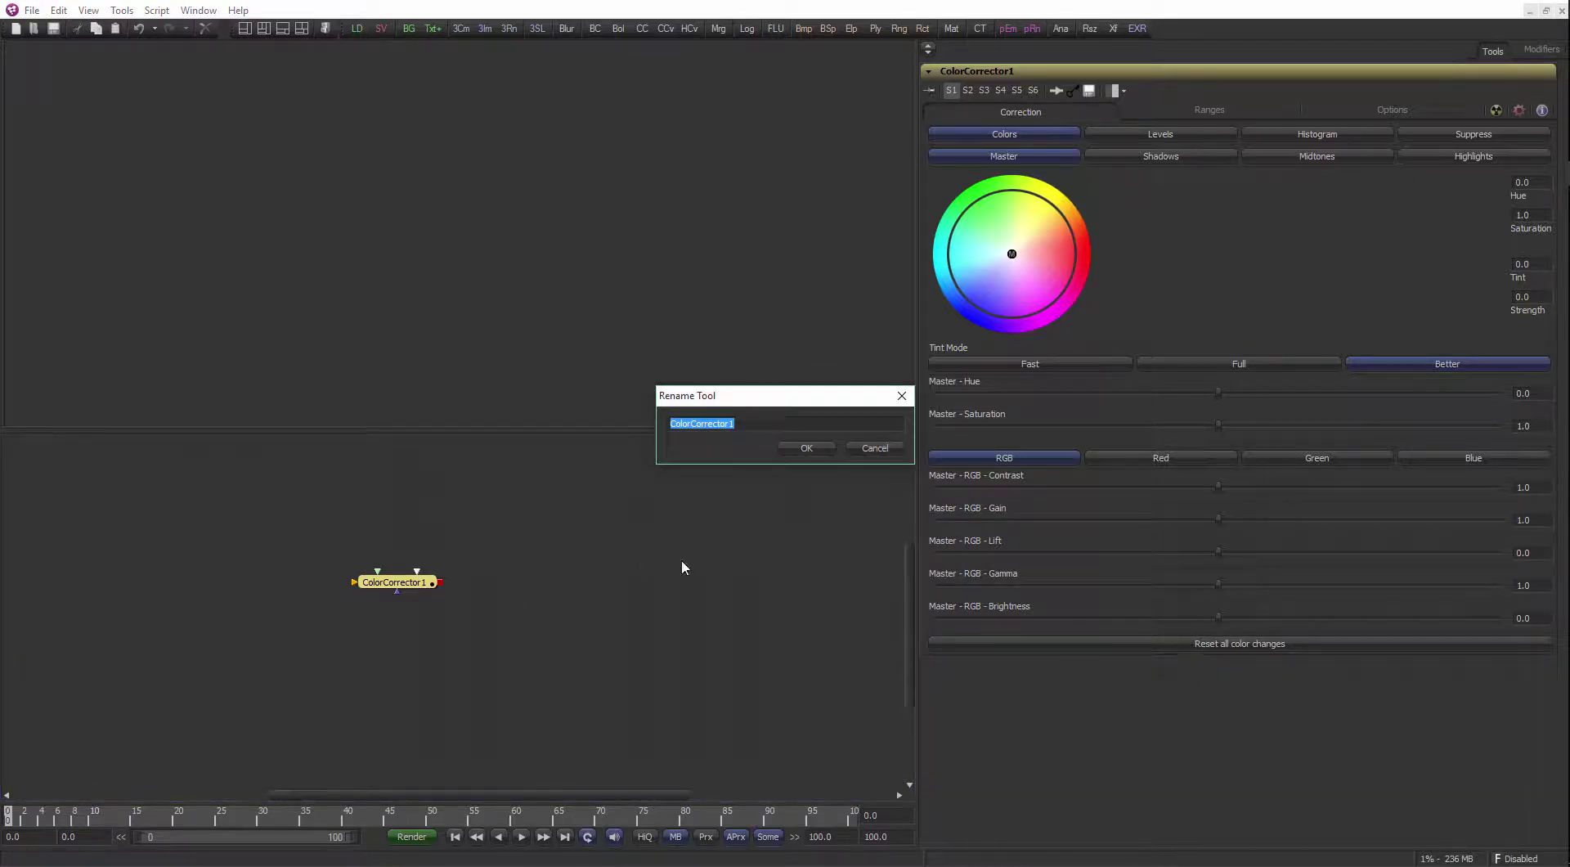
{"action": "left_click", "coordinate": [881, 446]}
{"action": "left_click", "coordinate": [806, 443]}
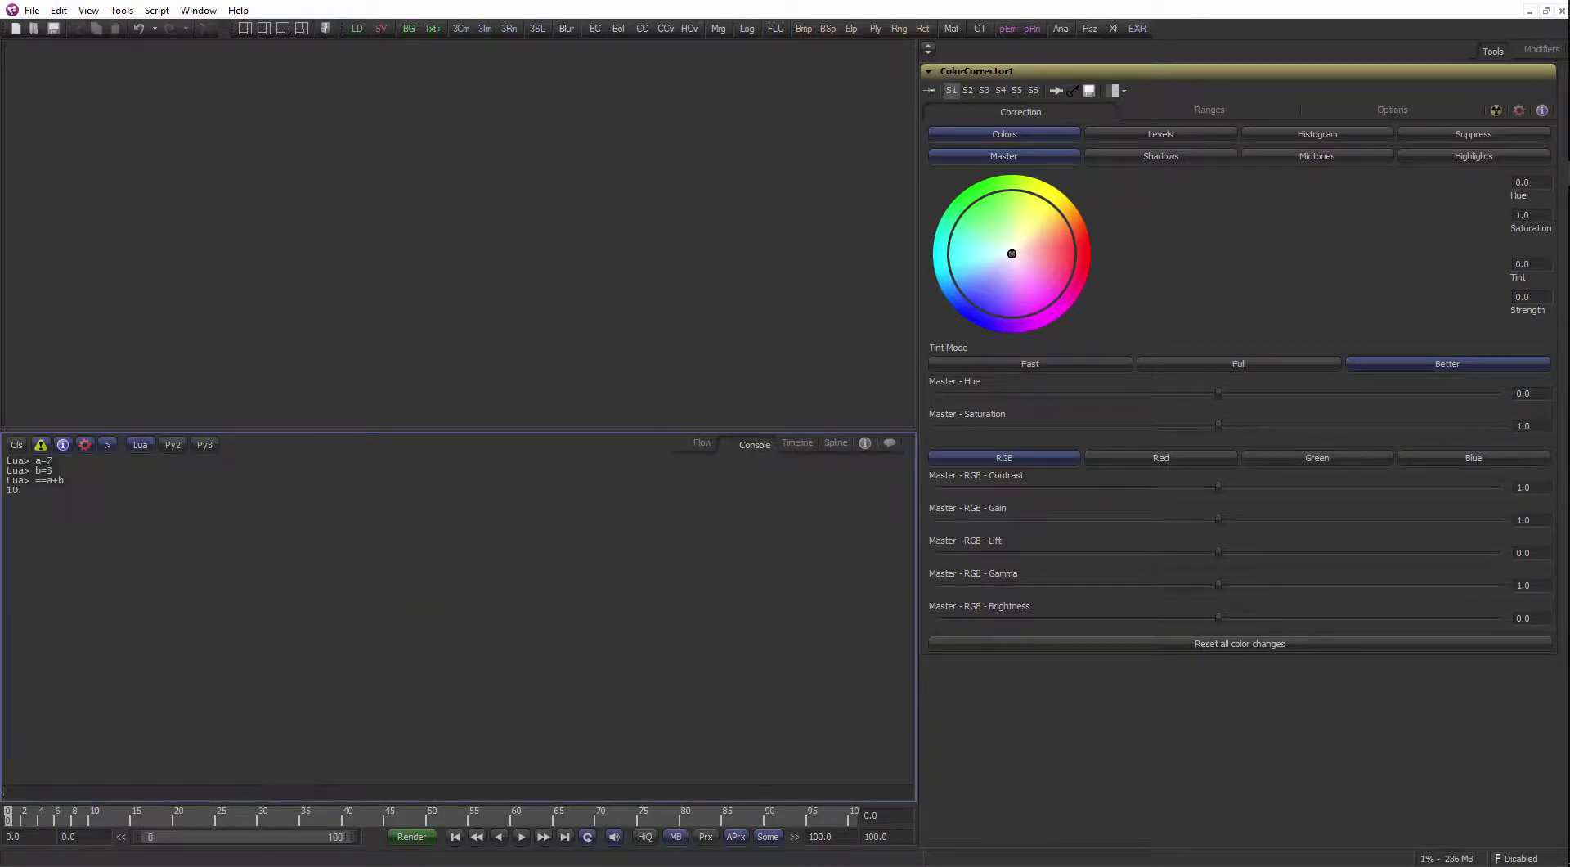
{"action": "key", "text": "ctrl+v"}
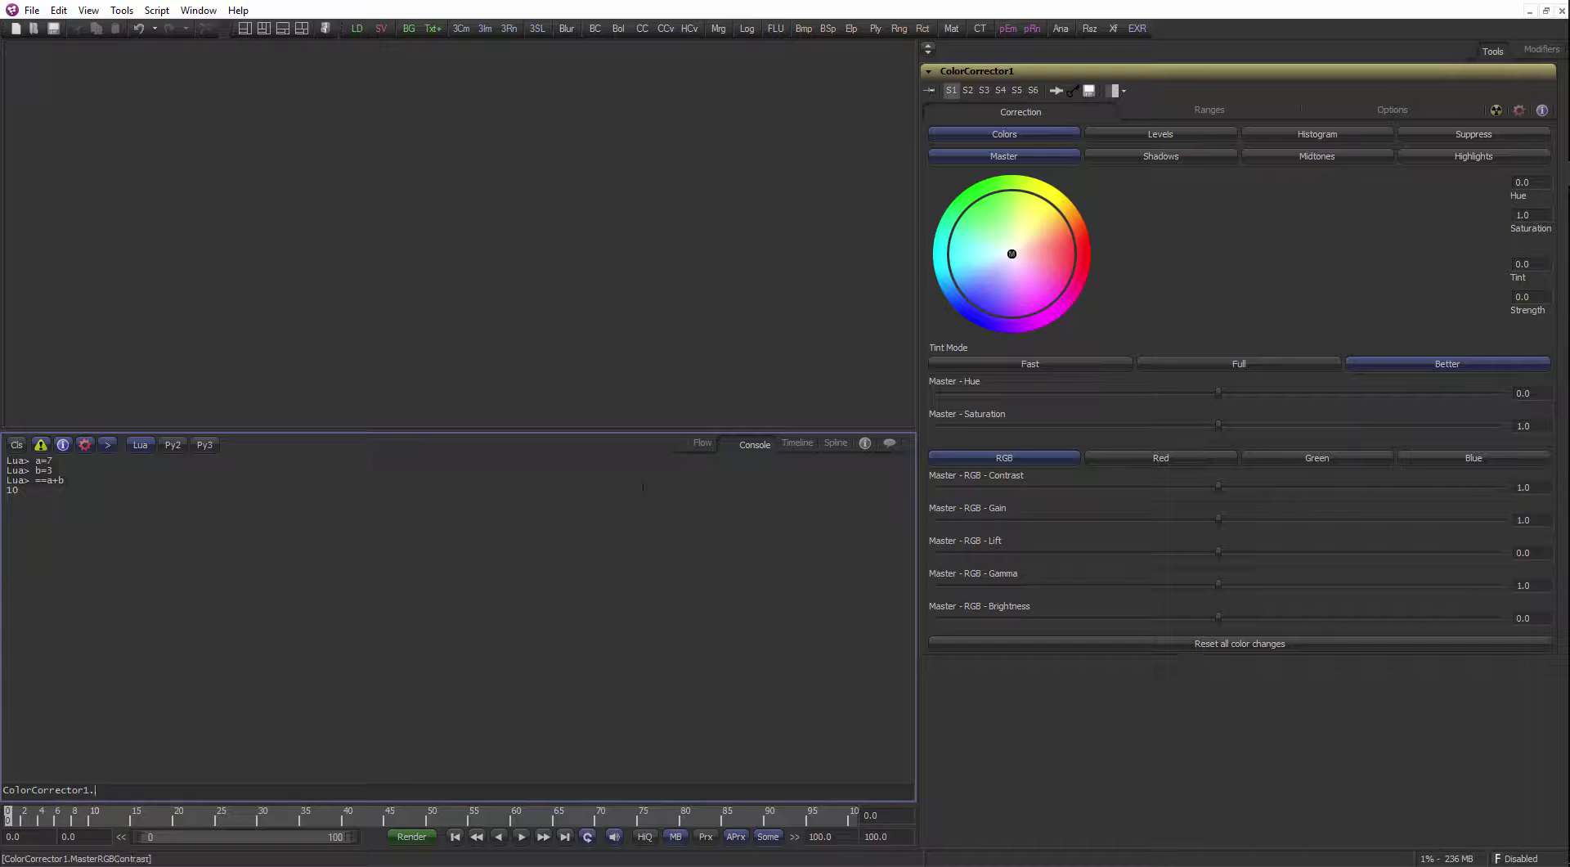
Run ColorCorrector1.MasterRGBGain = 1 in the Lua console, and rerun the command with the value 0
{"action": "left_click", "coordinate": [167, 786]}
{"action": "type", "text": "MasterRGBGain = 1"}
{"action": "key", "text": "Return"}
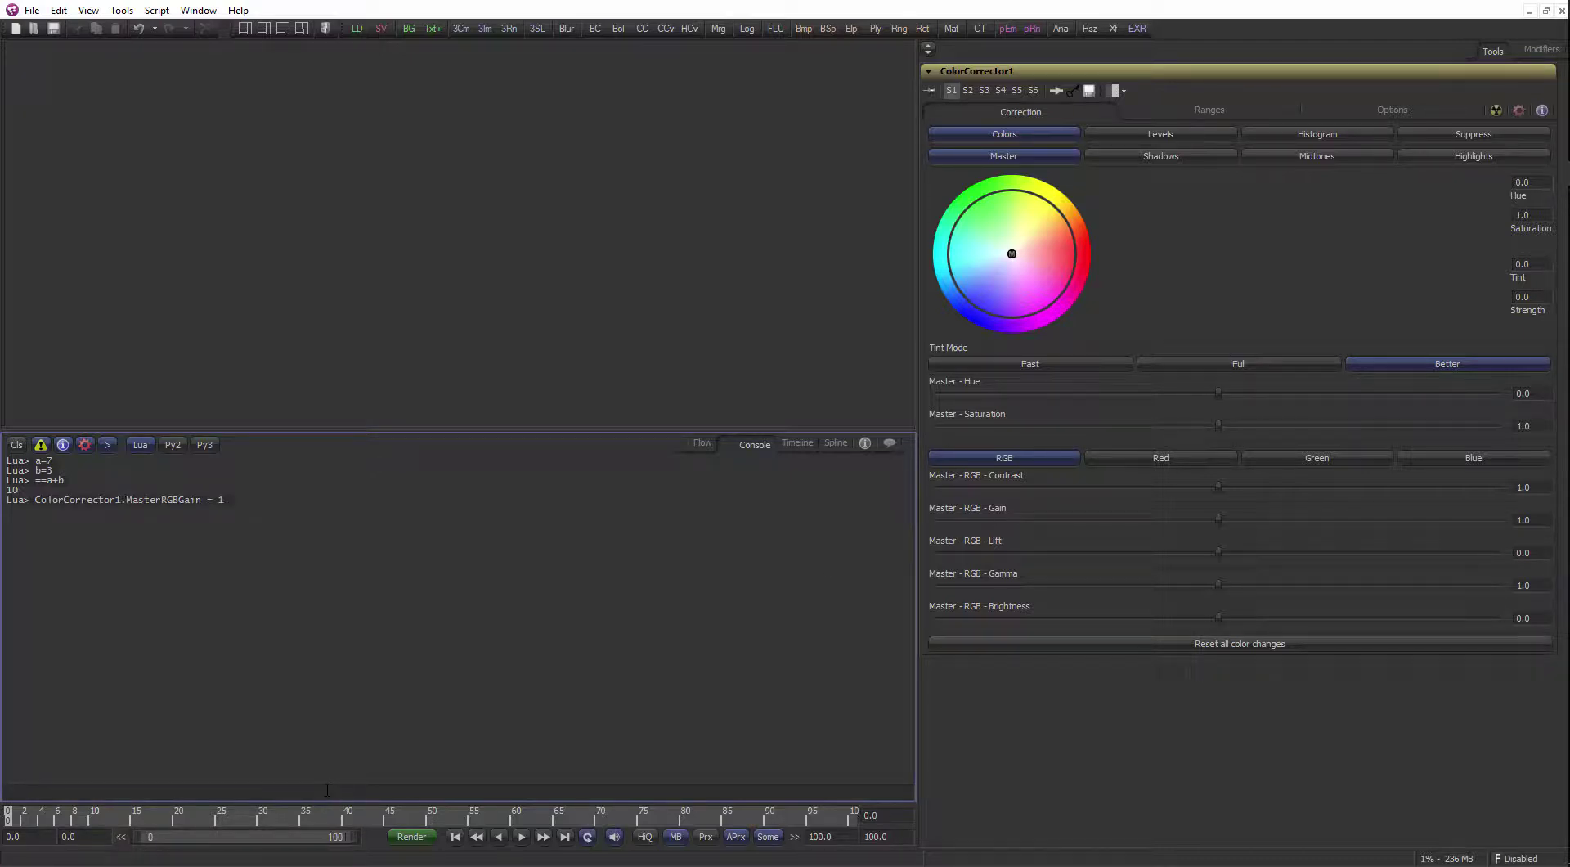
{"action": "key", "text": "Up"}
{"action": "type", "text": "0"}
{"action": "key", "text": "Return"}
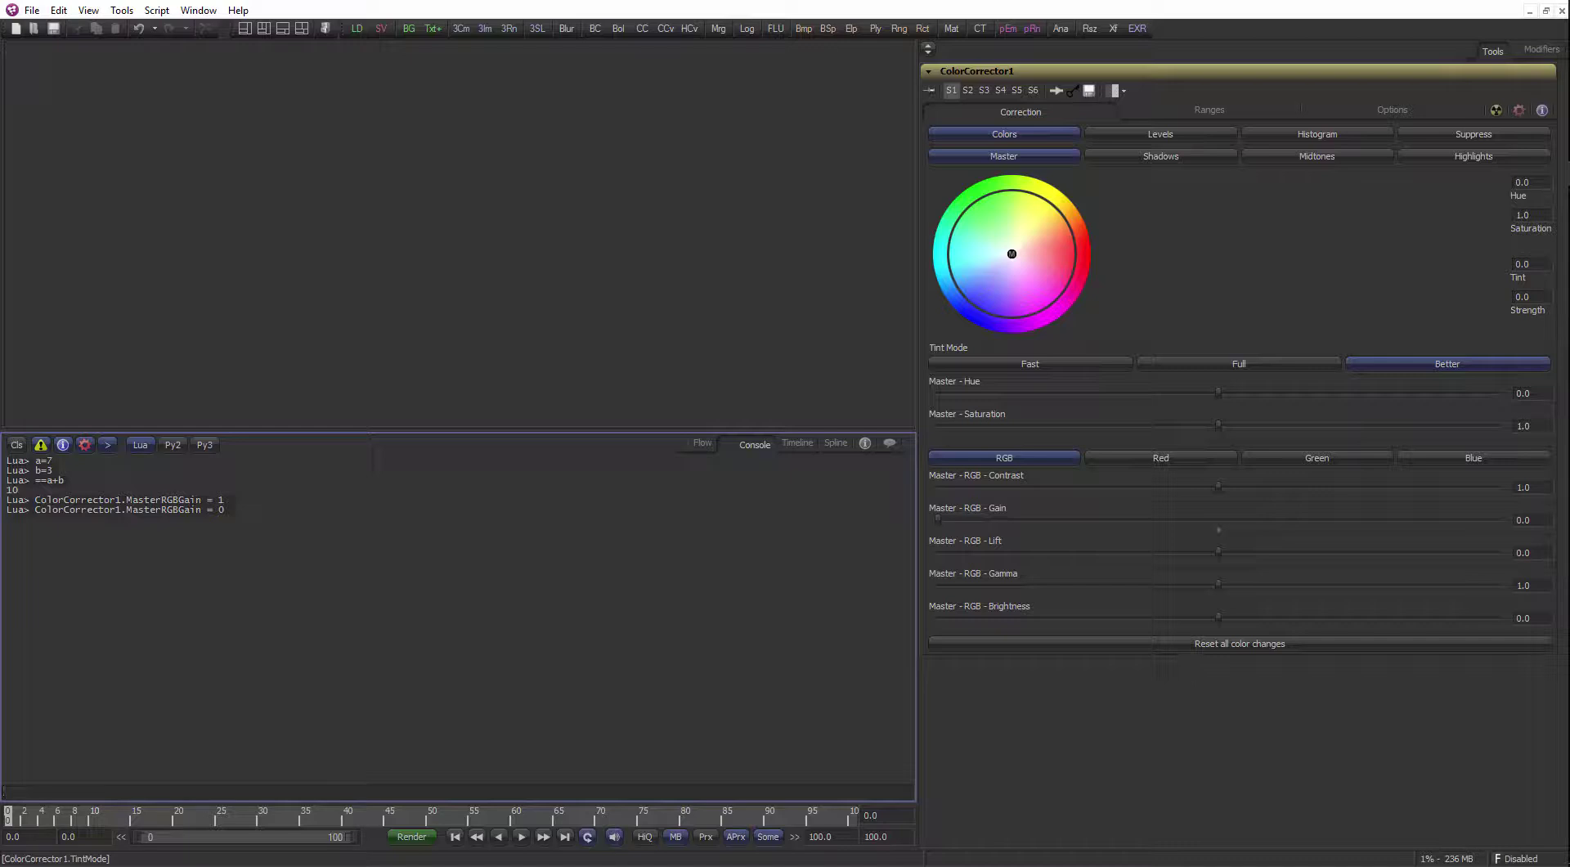
Copy the full history of entered commands from the Lua console and clear the selection
{"action": "left_click_drag", "start_coordinate": [127, 522], "coordinate": [16, 459]}
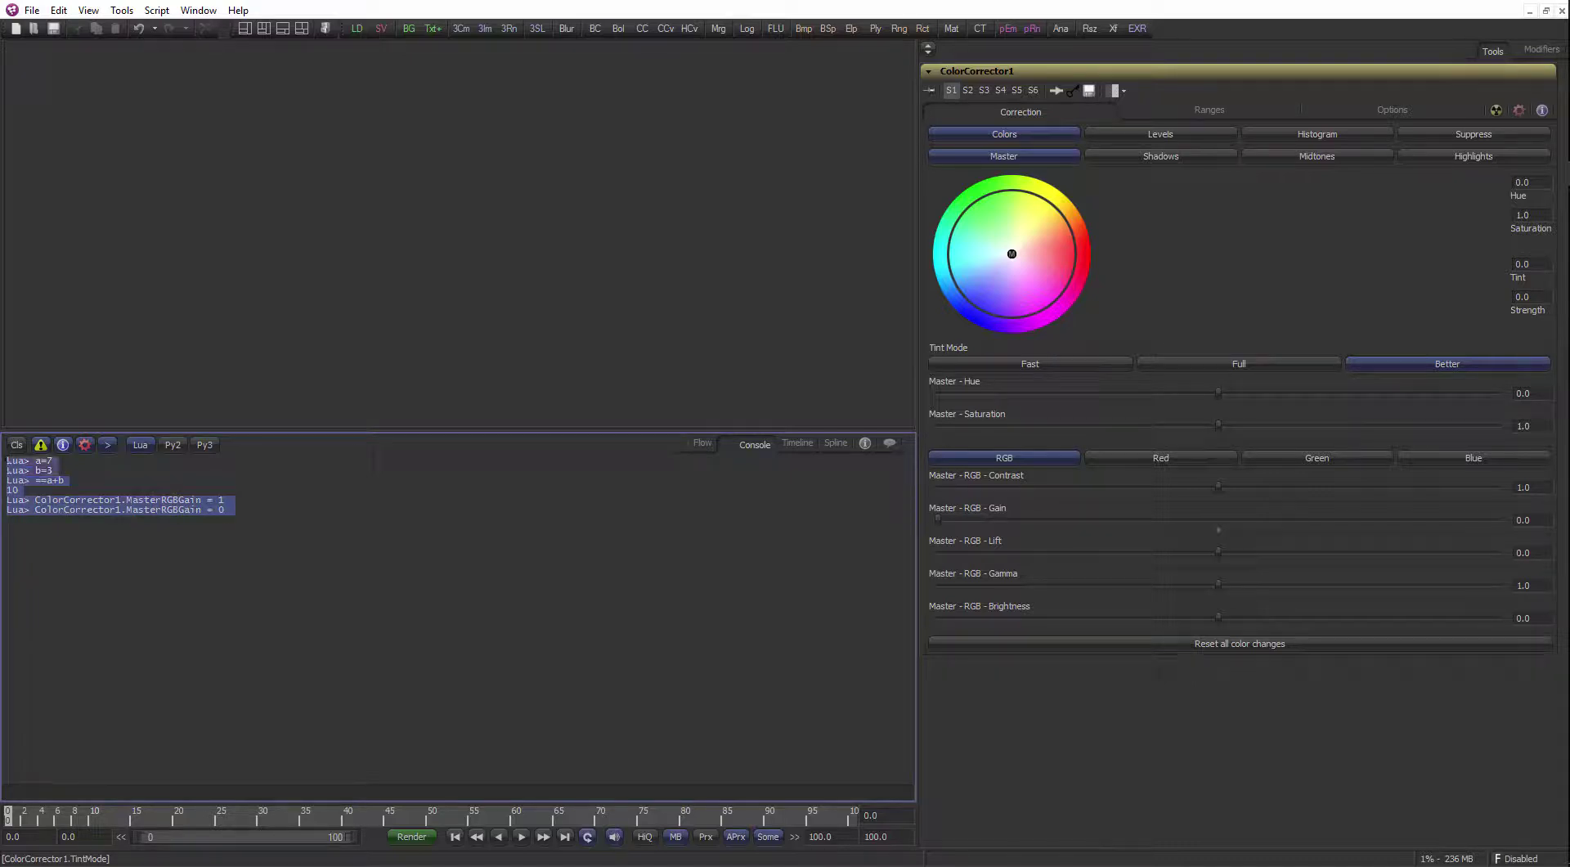
{"action": "right_click", "coordinate": [98, 507]}
{"action": "left_click", "coordinate": [156, 576]}
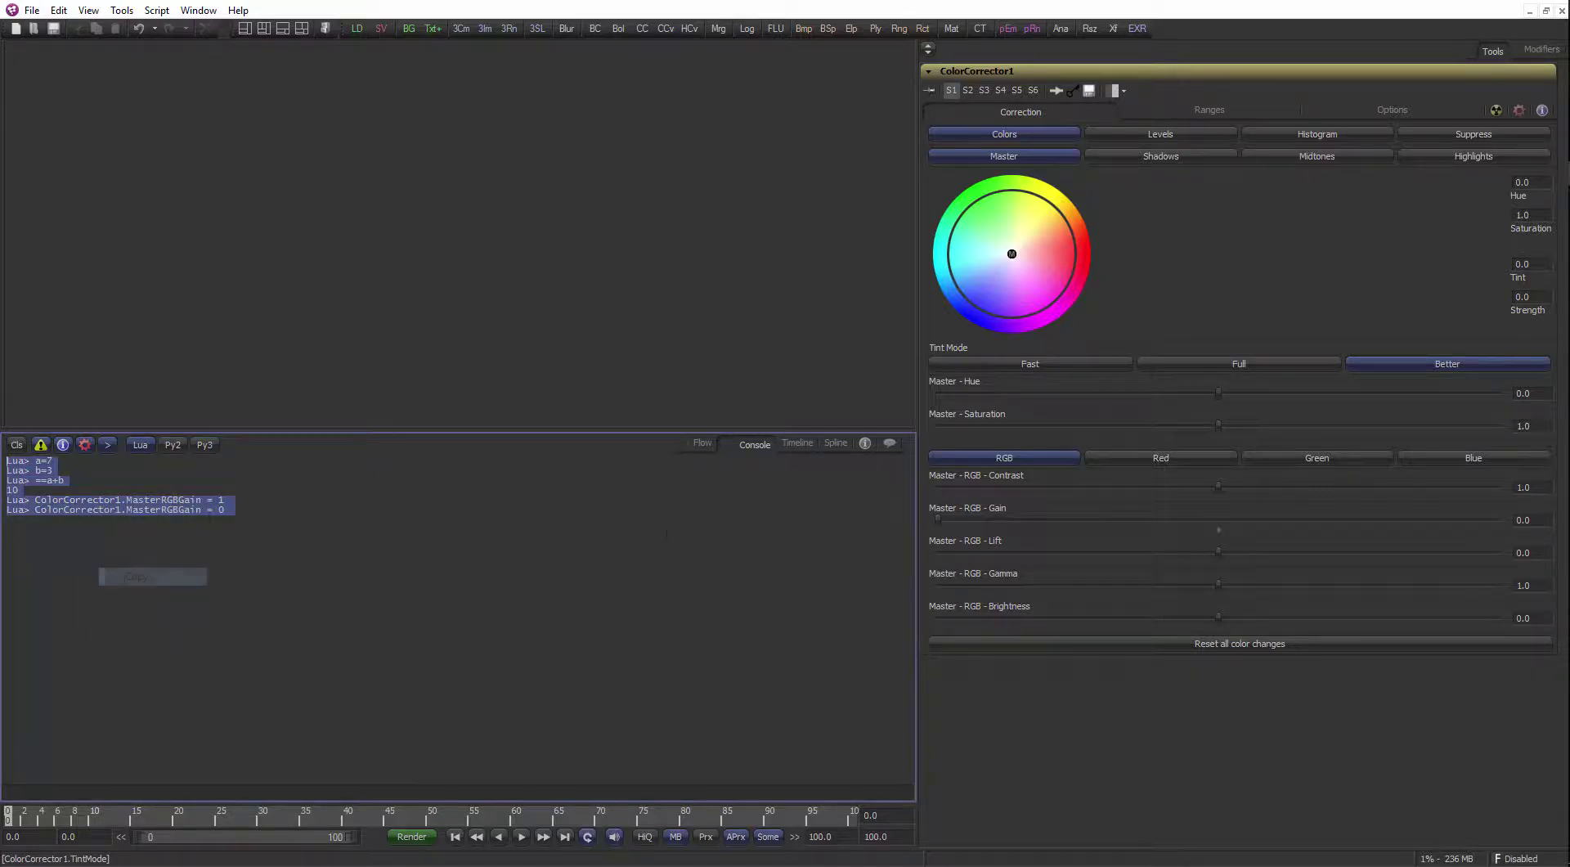
{"action": "left_click", "coordinate": [771, 561]}
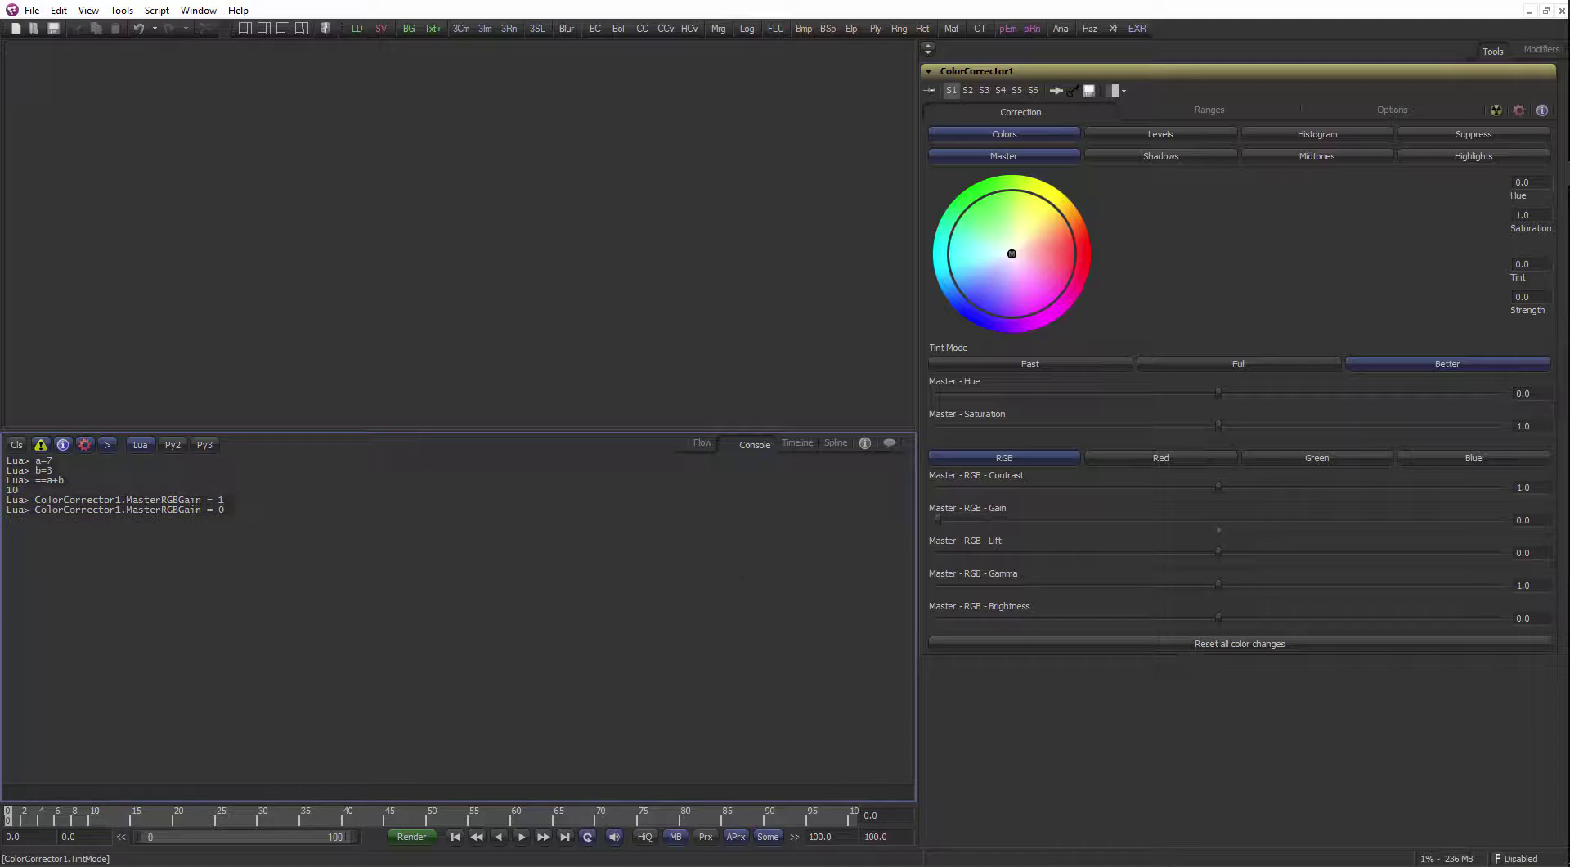
Delete the Color Corrector node from the flow and narrow the tool controls area
{"action": "left_click", "coordinate": [705, 443]}
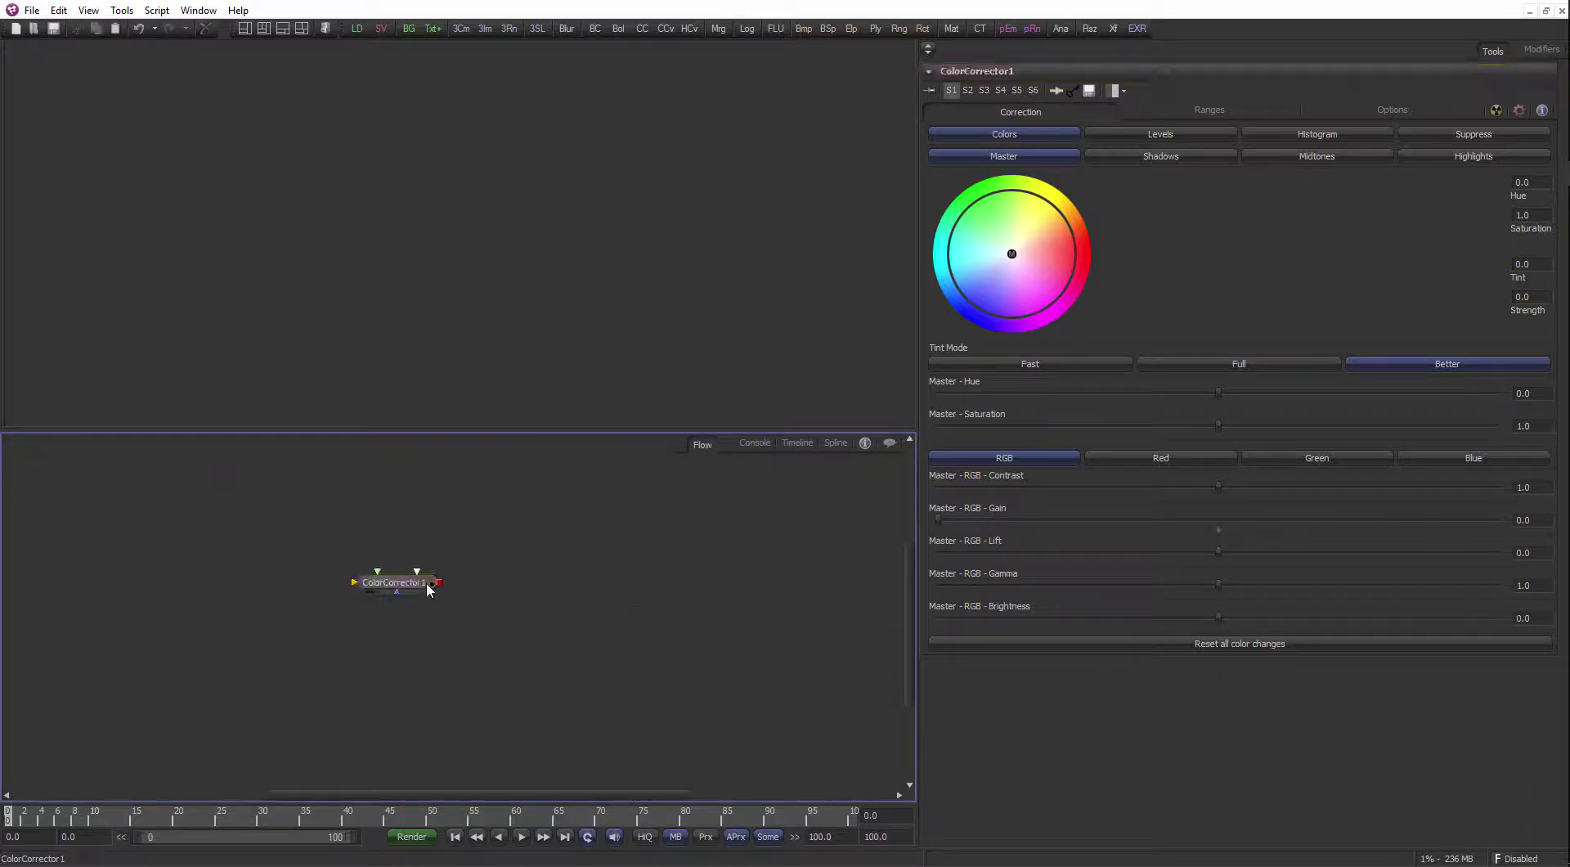
{"action": "left_click_drag", "start_coordinate": [428, 582], "coordinate": [494, 584]}
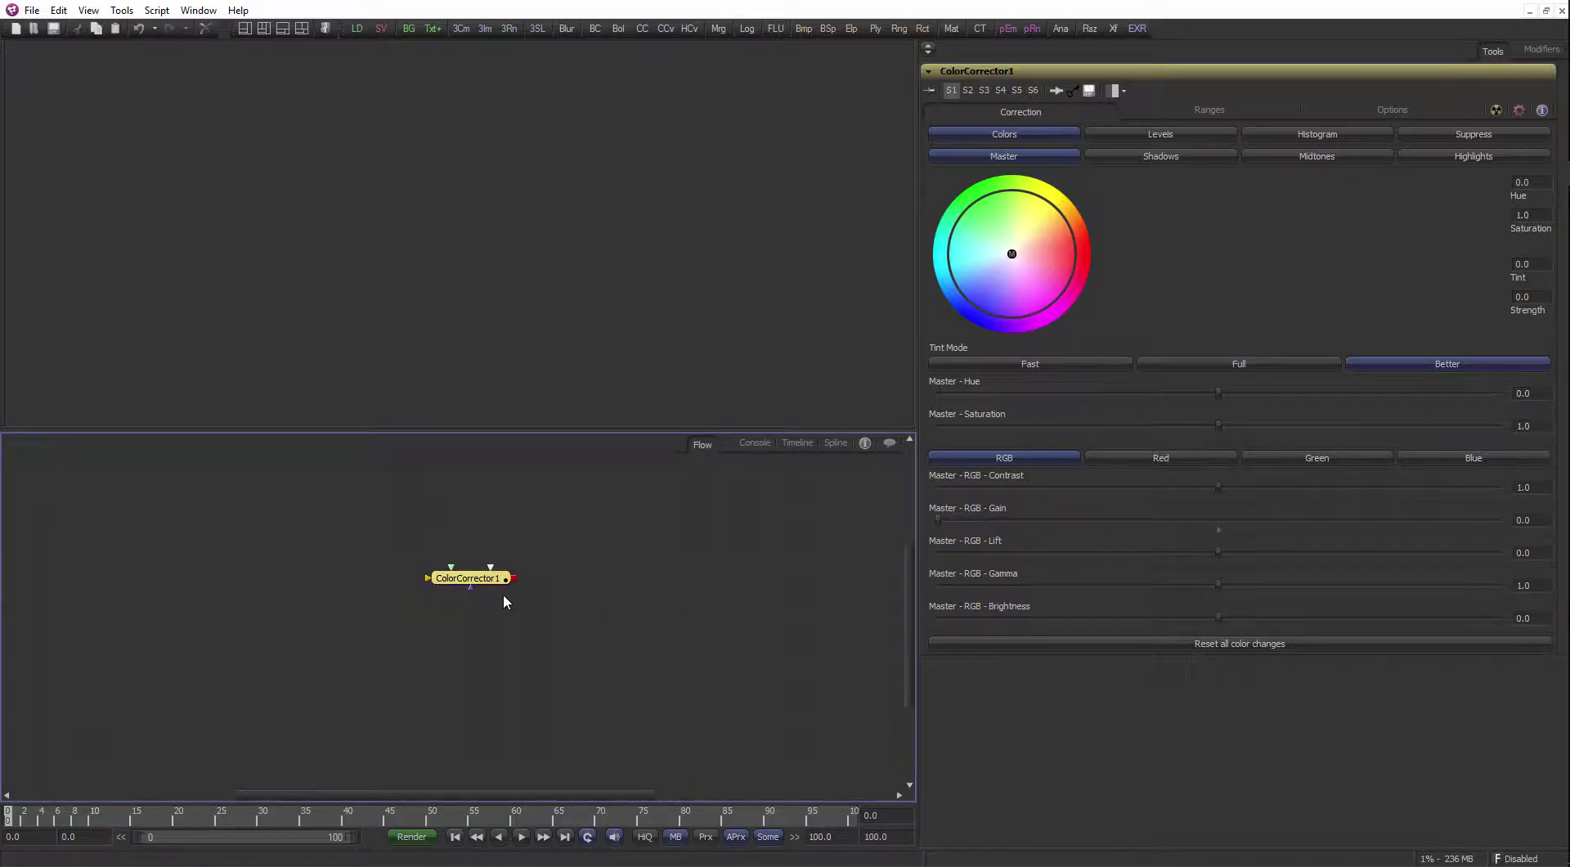
{"action": "key", "text": "Delete"}
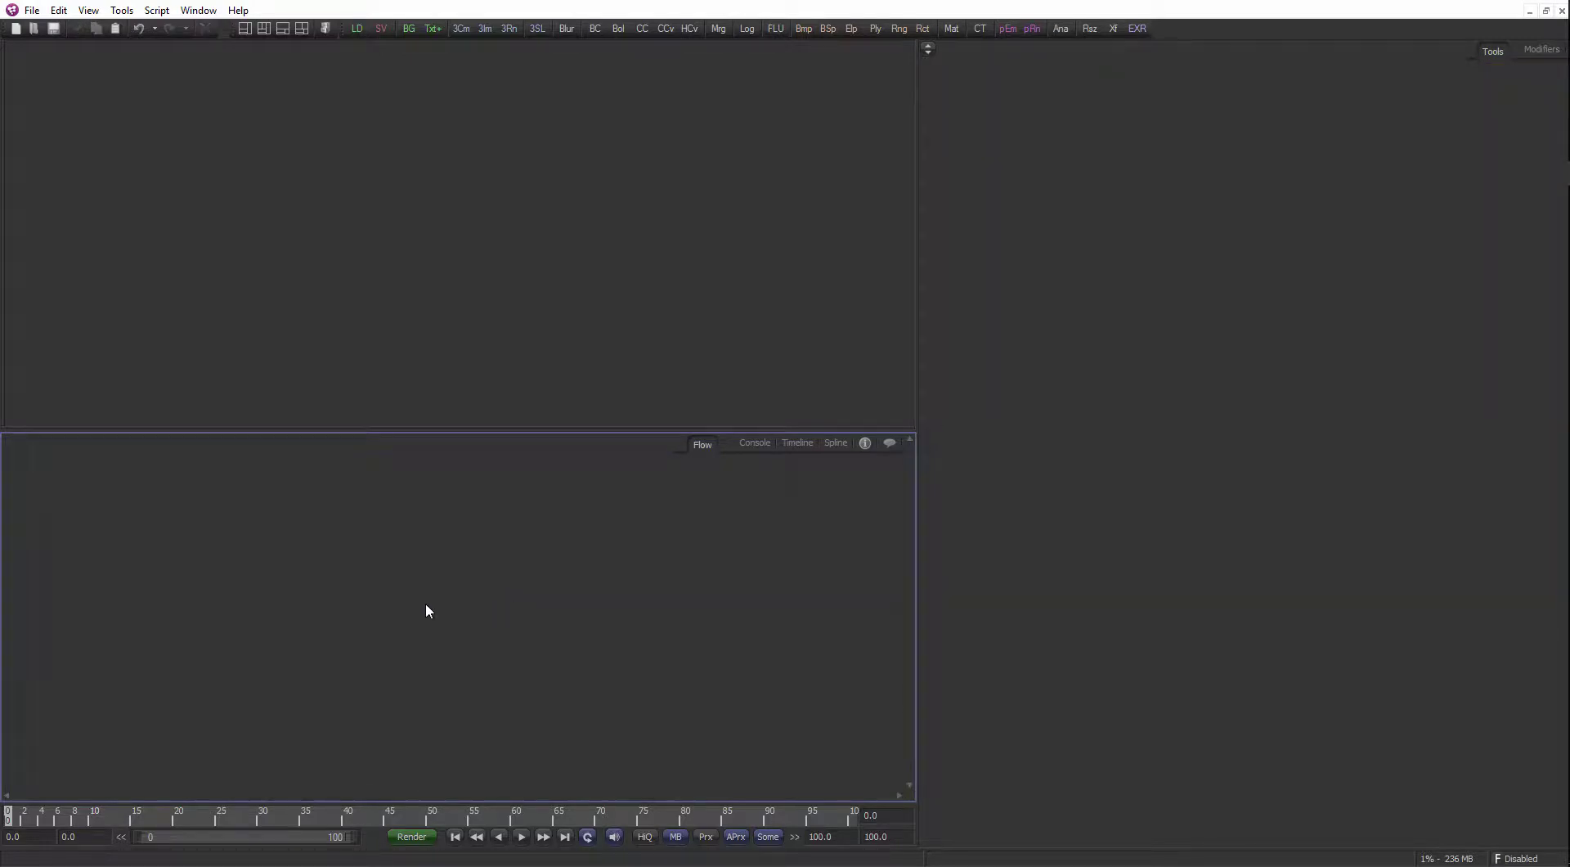
{"action": "left_click_drag", "start_coordinate": [919, 459], "coordinate": [1190, 482]}
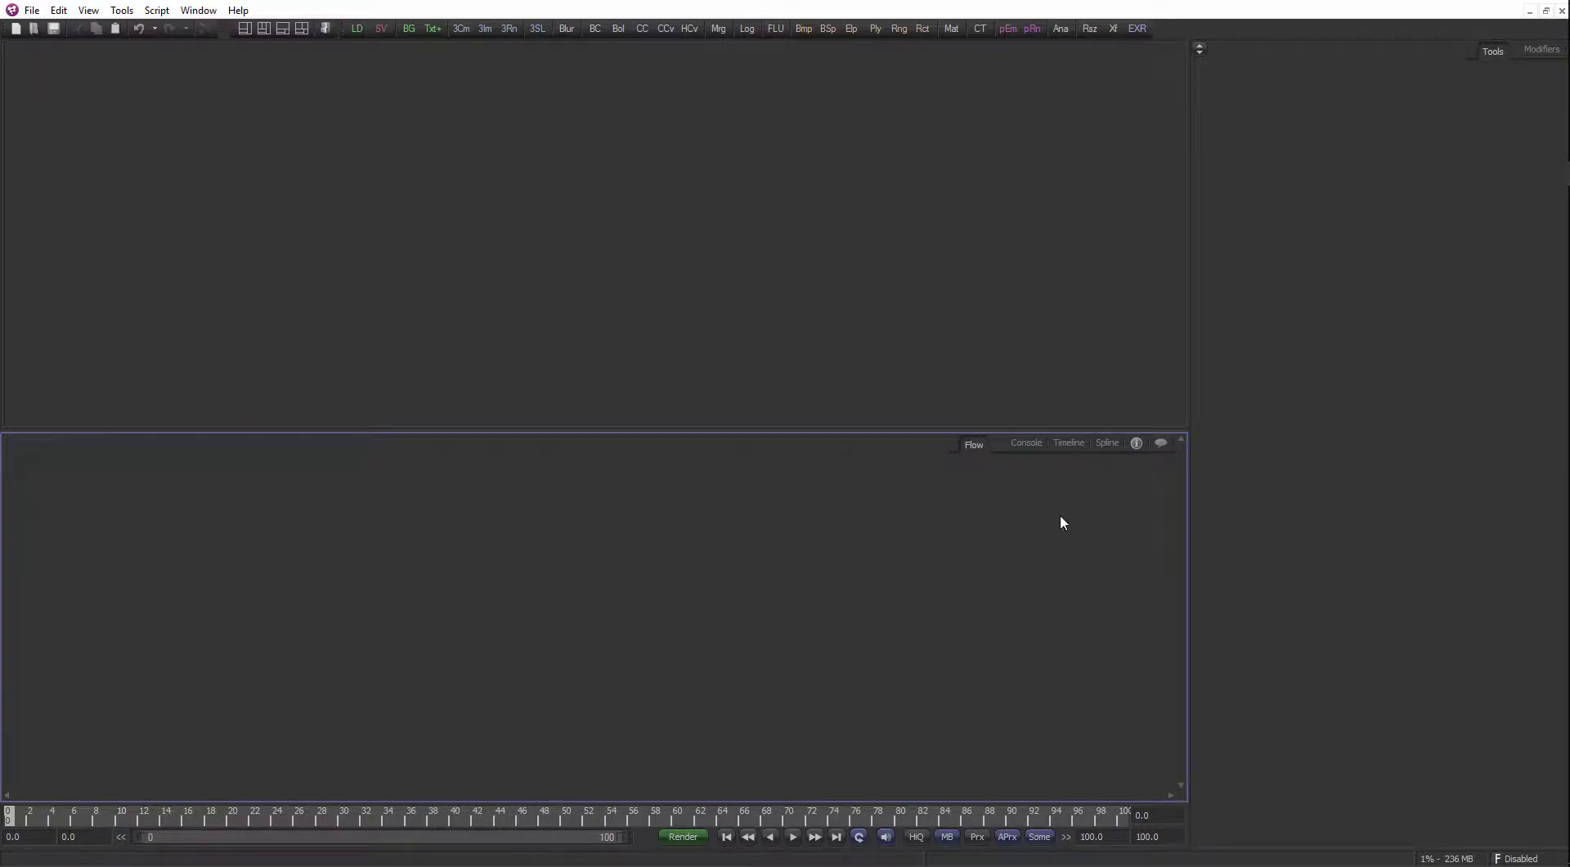
{"action": "left_click_drag", "start_coordinate": [943, 431], "coordinate": [941, 422]}
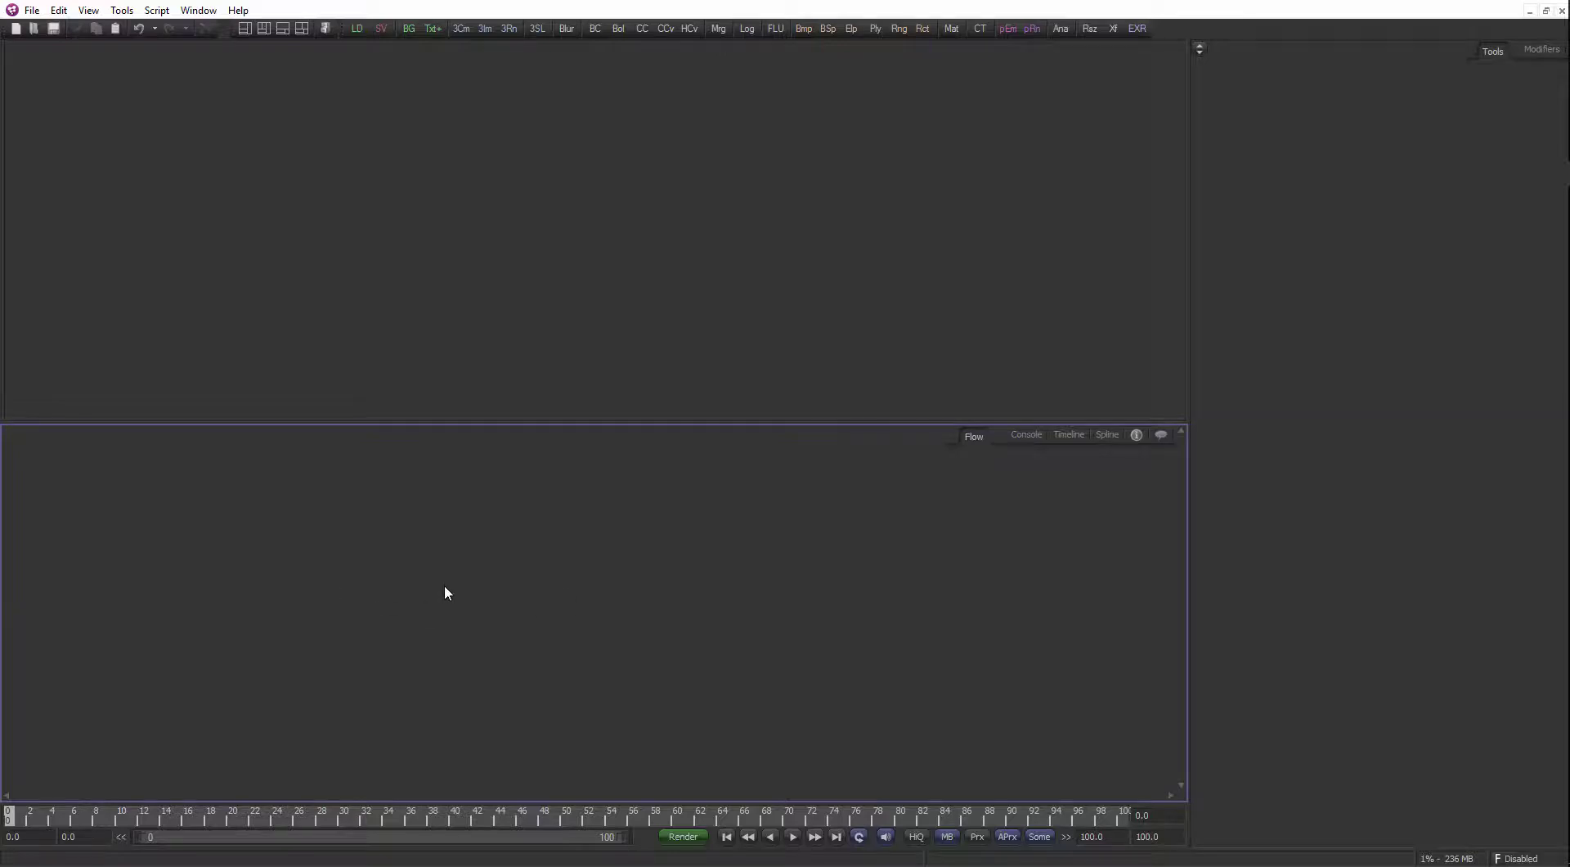
Add a new Color Corrector (CC) tool, place it in the flow, and widen the tool controls area
{"action": "key", "text": "ctrl+space"}
{"action": "type", "text": "cc"}
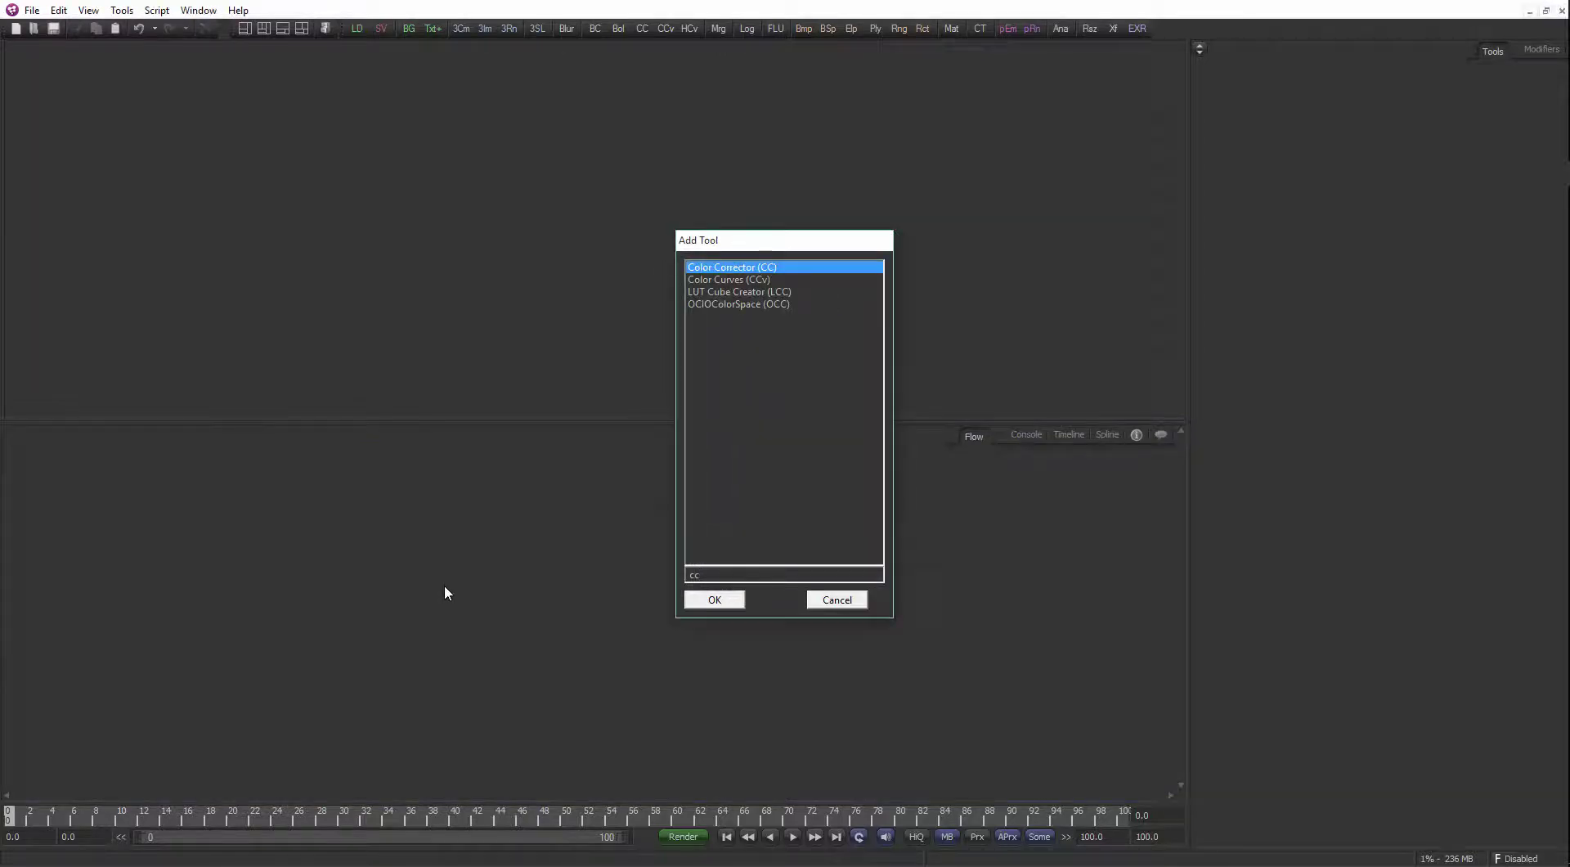
{"action": "key", "text": "Return"}
{"action": "left_click_drag", "start_coordinate": [790, 605], "coordinate": [534, 579]}
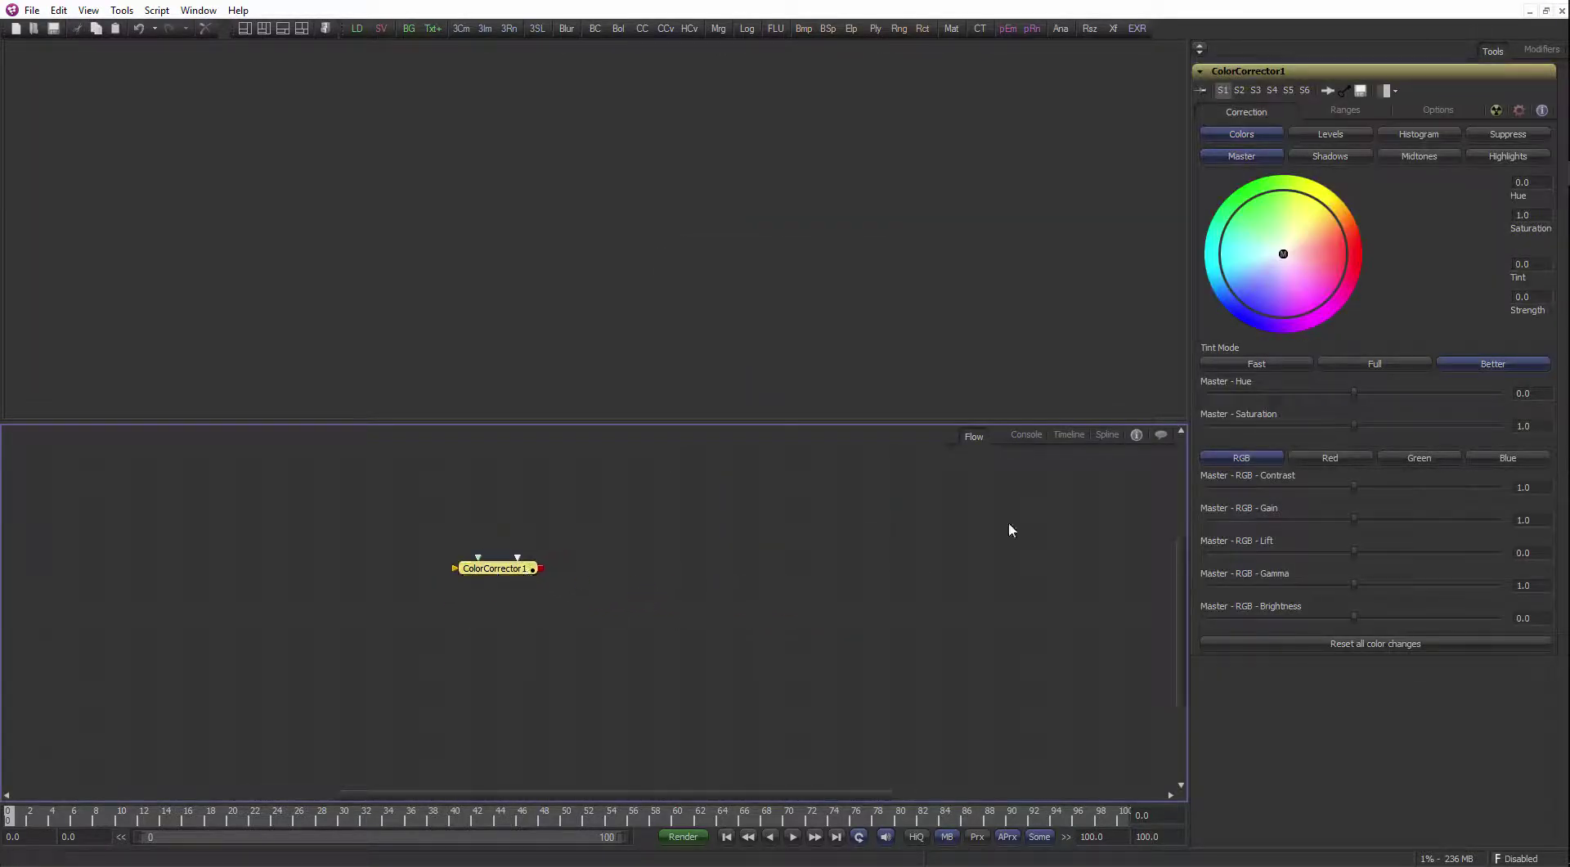
{"action": "left_click_drag", "start_coordinate": [1188, 458], "coordinate": [997, 458]}
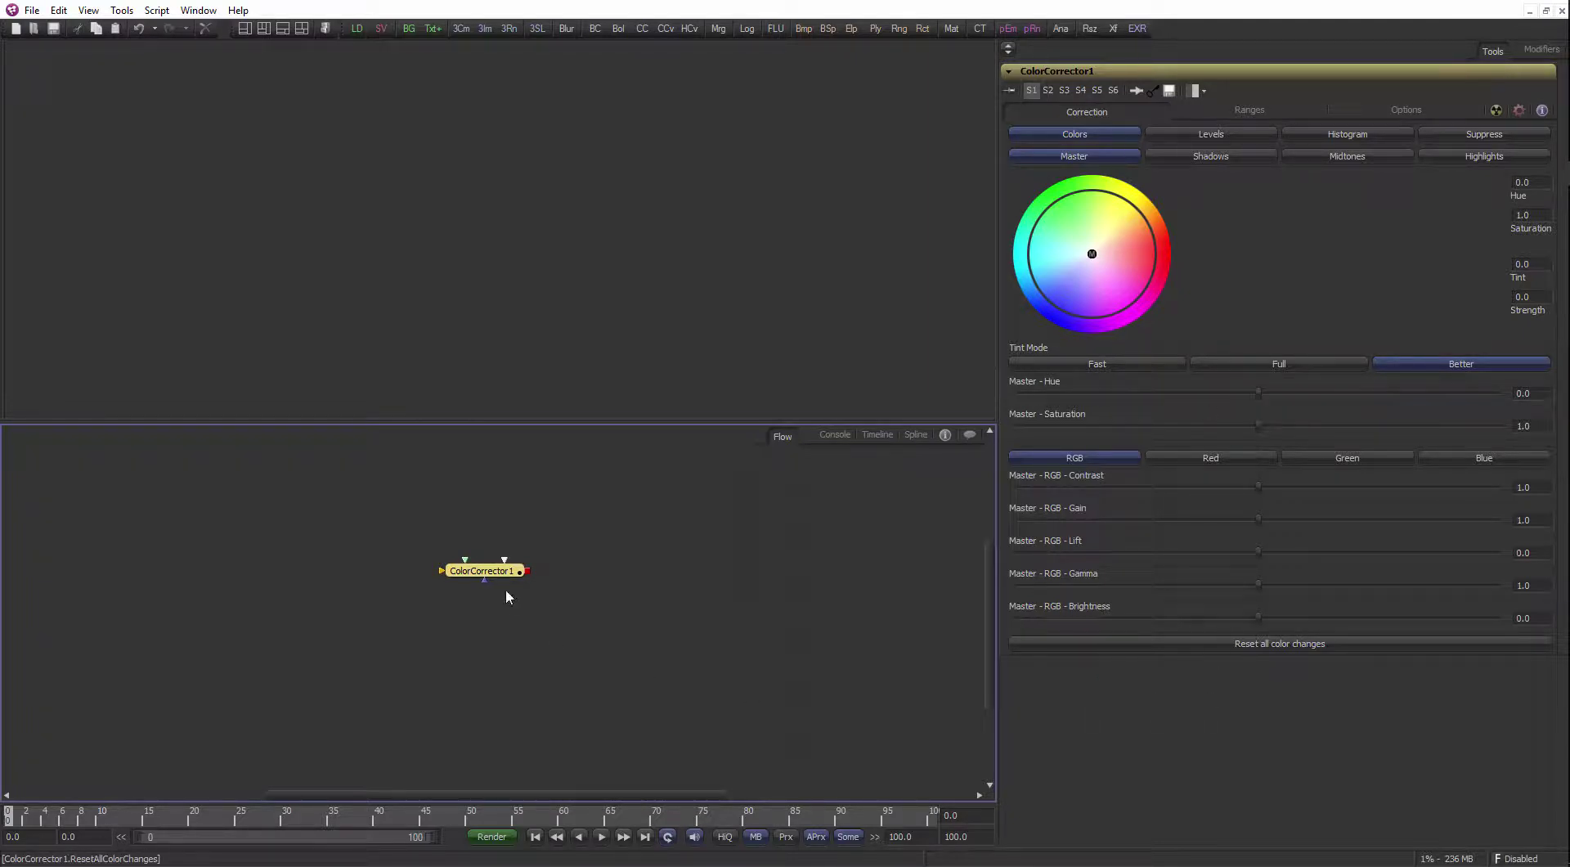
{"action": "left_click_drag", "start_coordinate": [479, 574], "coordinate": [425, 564]}
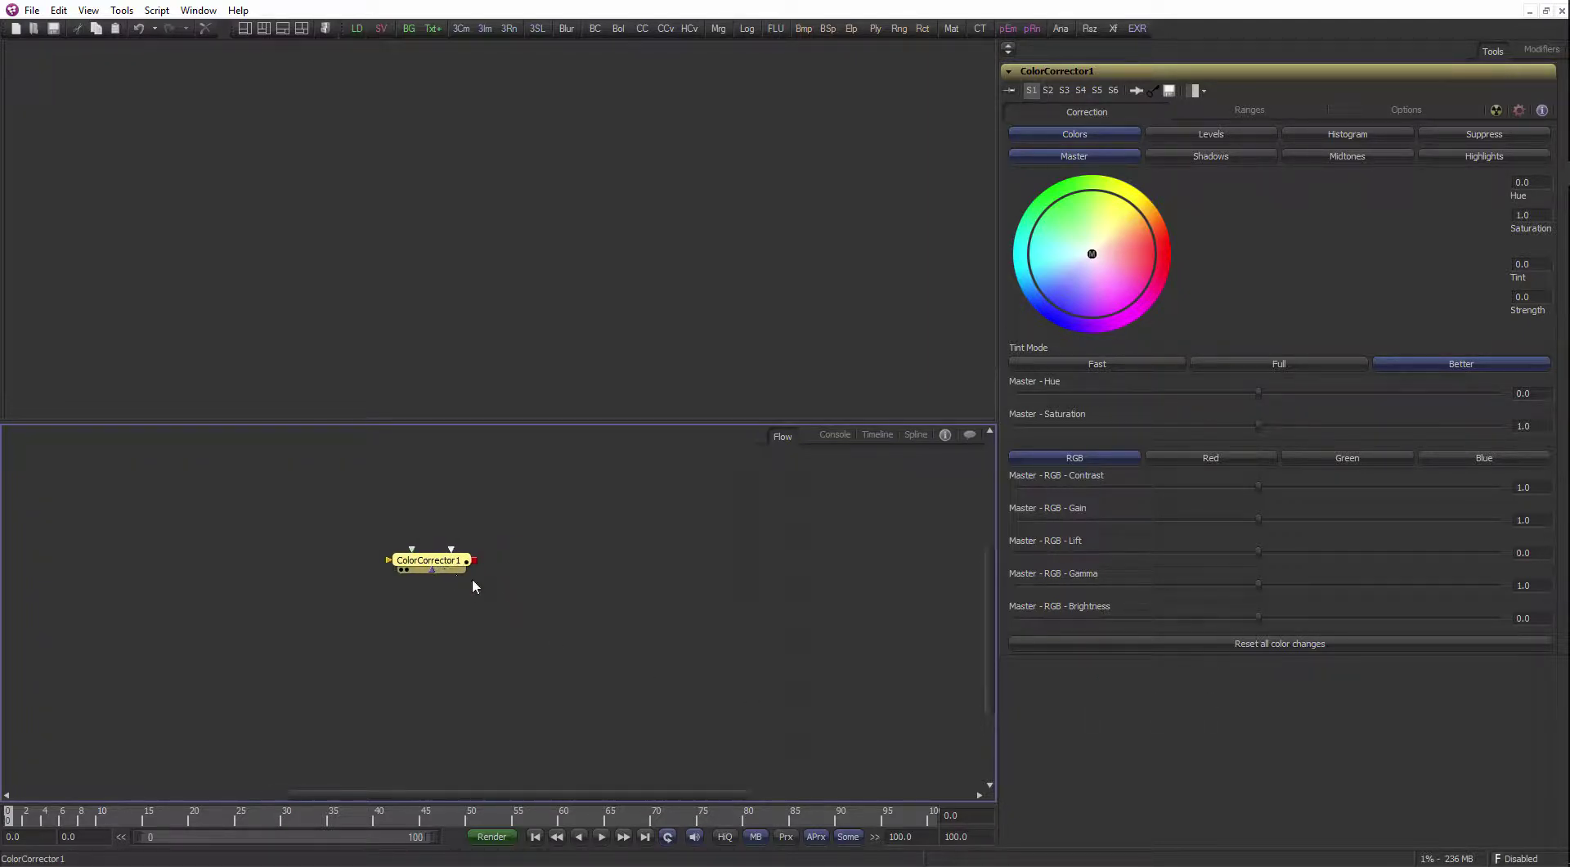
Run the script for adding a control on the Color Corrector, and bring up and reposition the Add Control window
{"action": "right_click", "coordinate": [439, 570]}
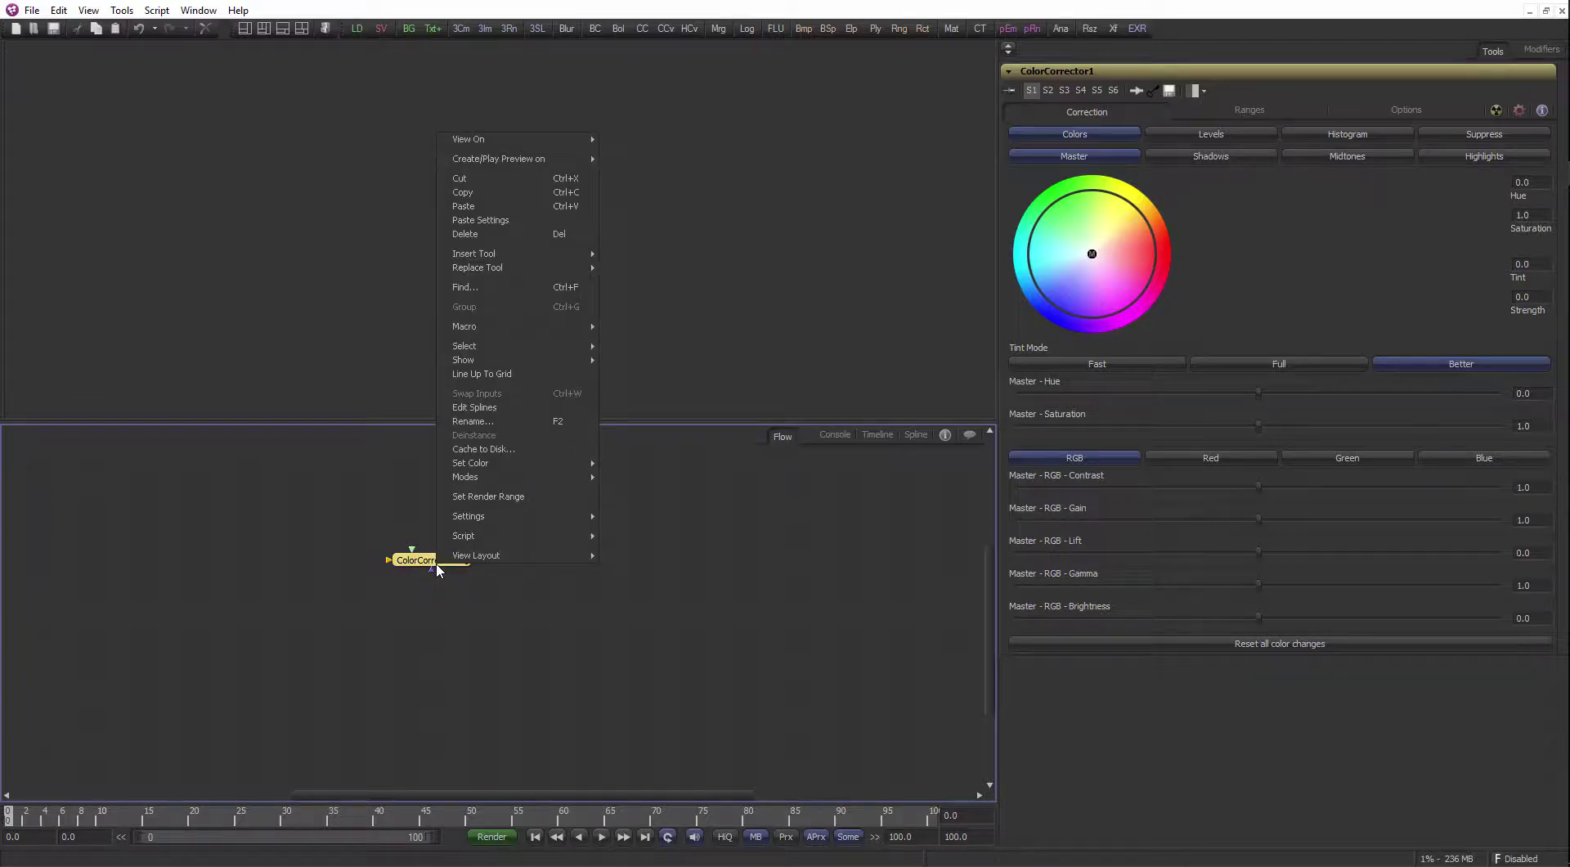
{"action": "left_click", "coordinate": [431, 568]}
{"action": "right_click", "coordinate": [442, 563]}
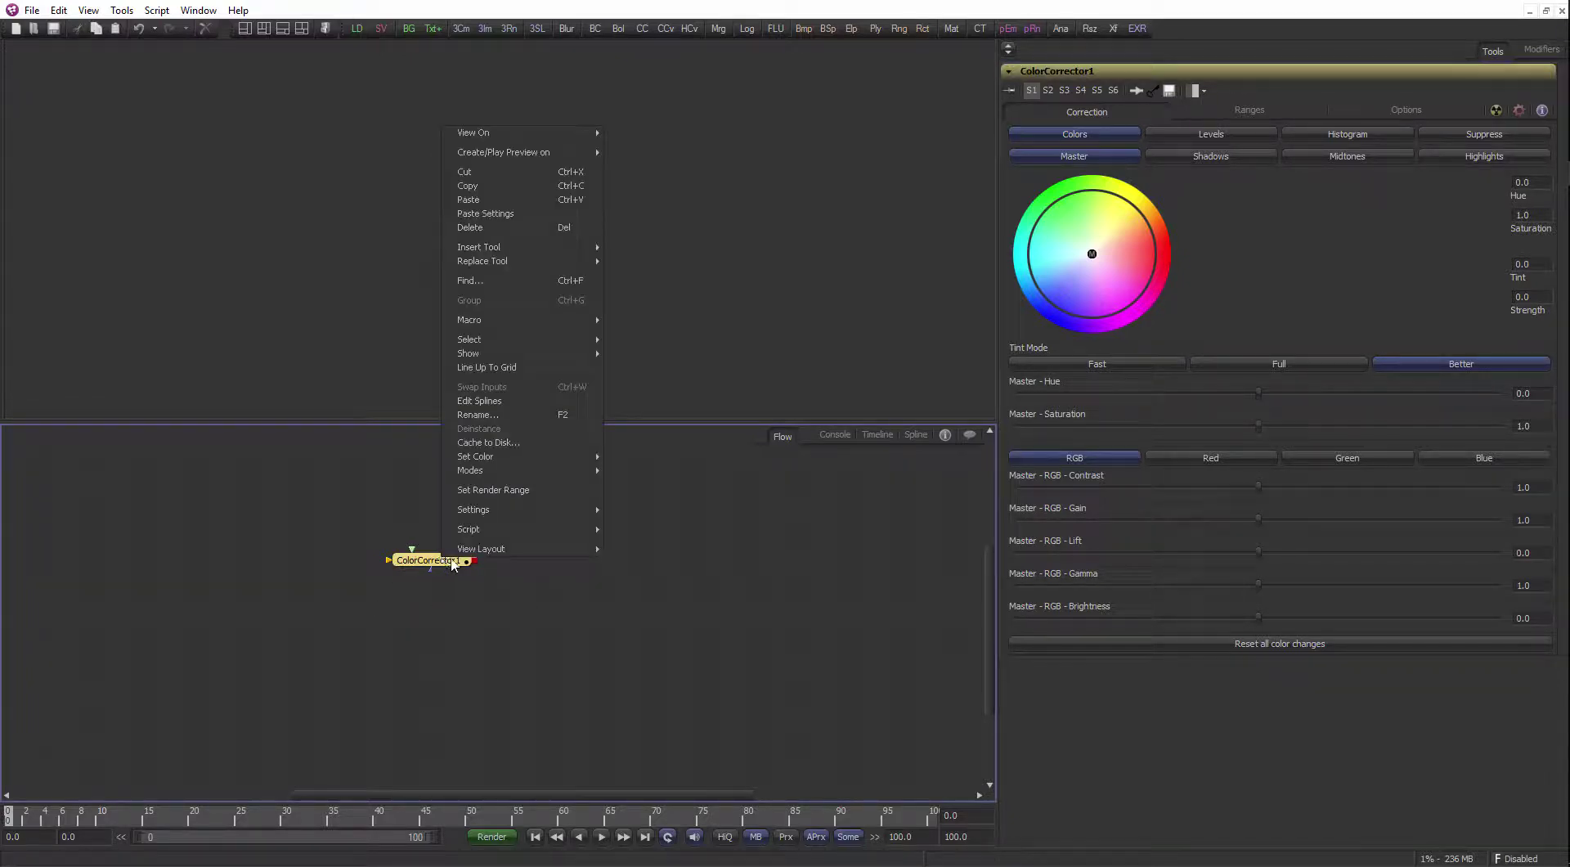
{"action": "mouse_move", "coordinate": [577, 531]}
{"action": "left_click", "coordinate": [640, 529]}
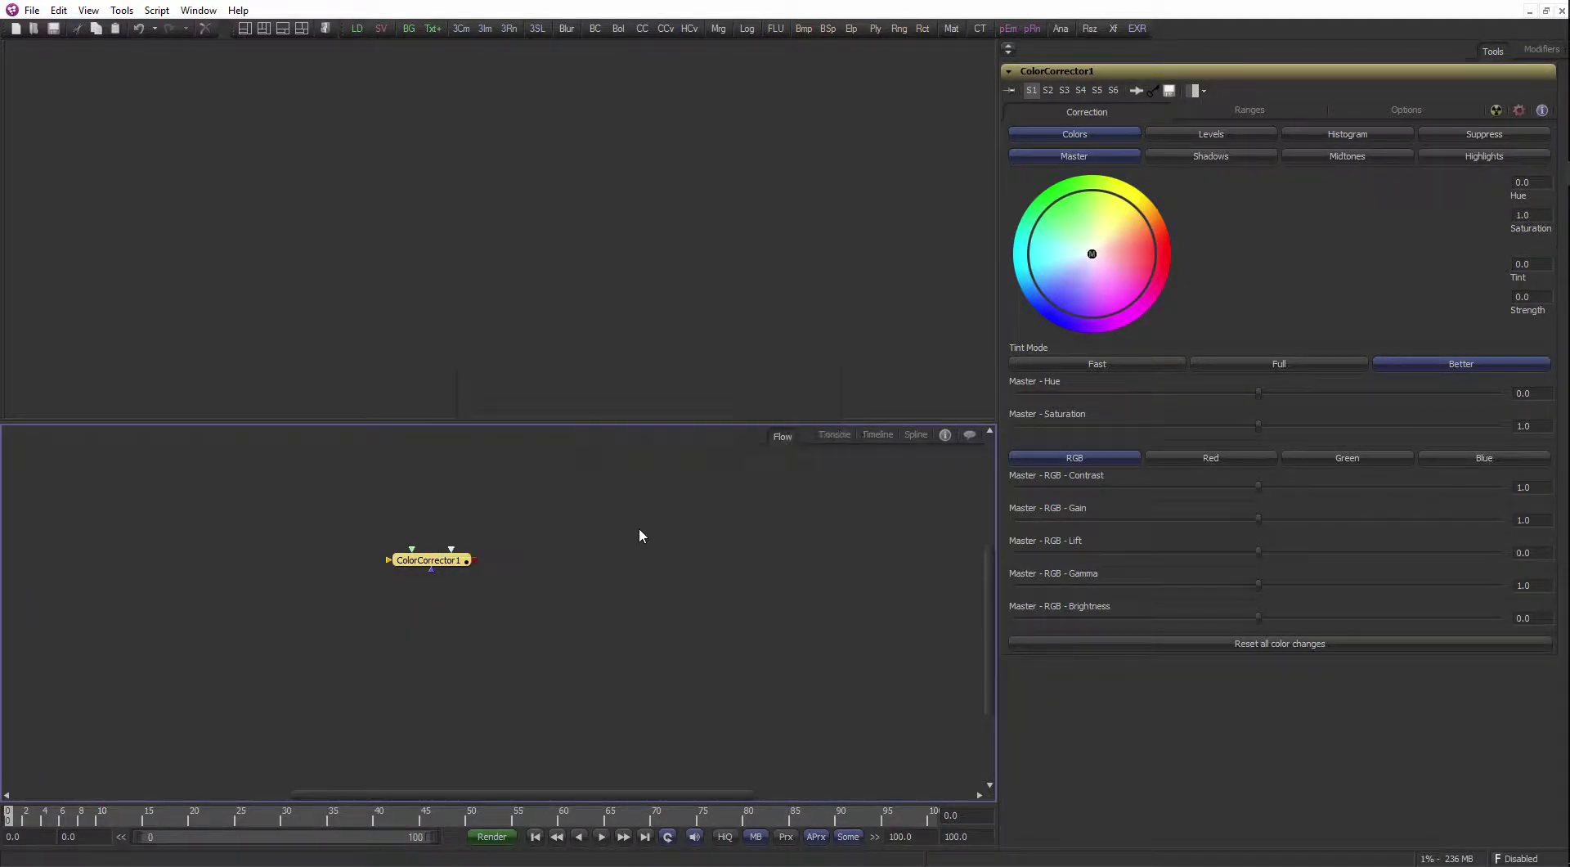
{"action": "key", "text": "alt+Tab"}
{"action": "key", "text": "alt+Tab"}
{"action": "key", "text": "alt+Tab"}
{"action": "key", "text": "alt+Tab"}
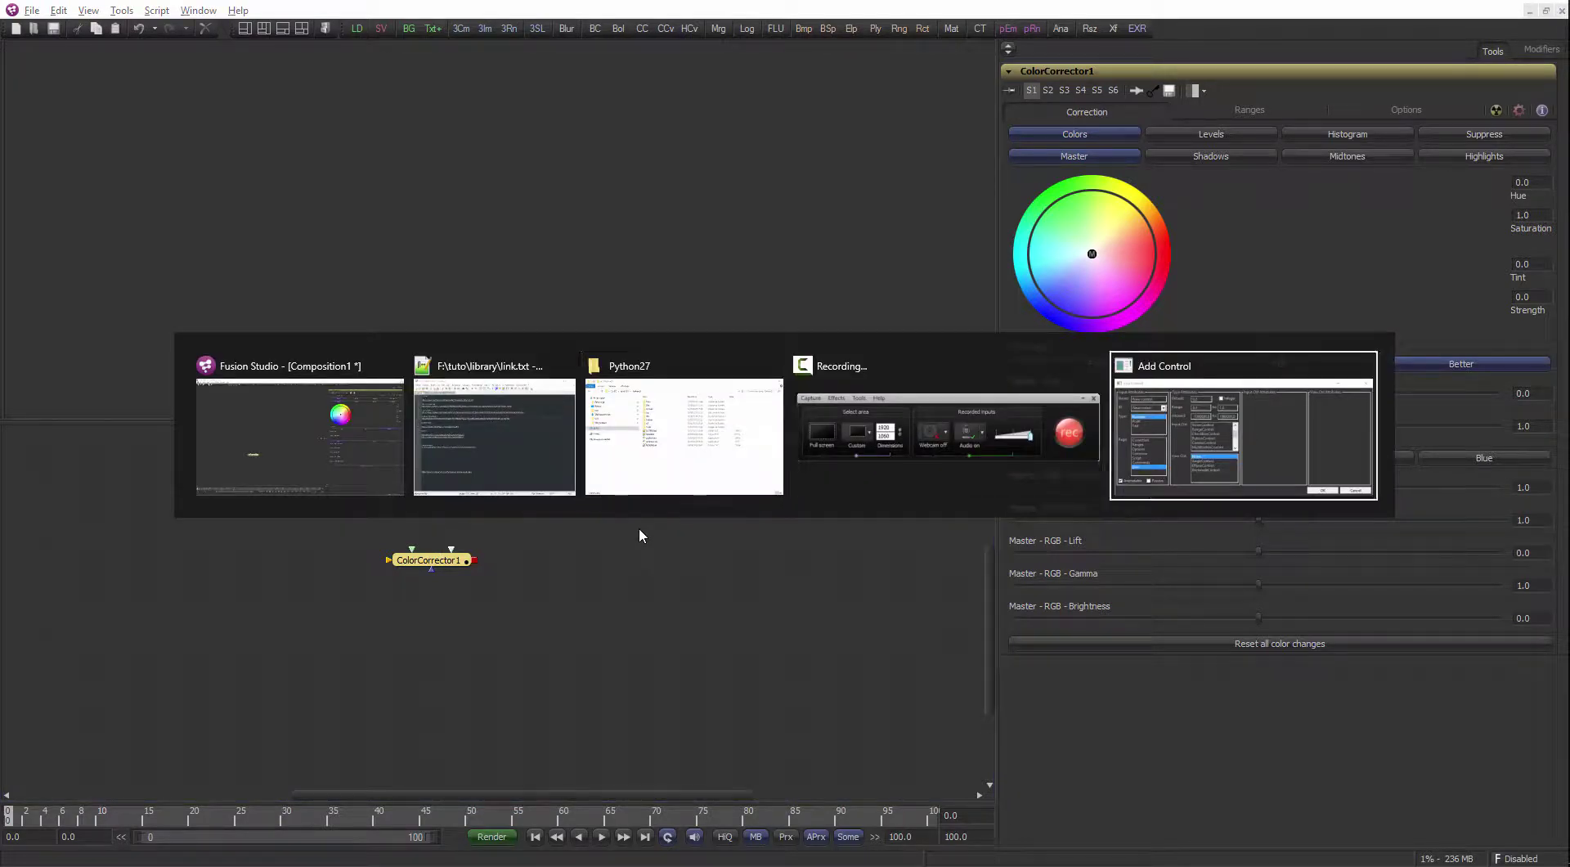
{"action": "left_click_drag", "start_coordinate": [782, 279], "coordinate": [559, 191]}
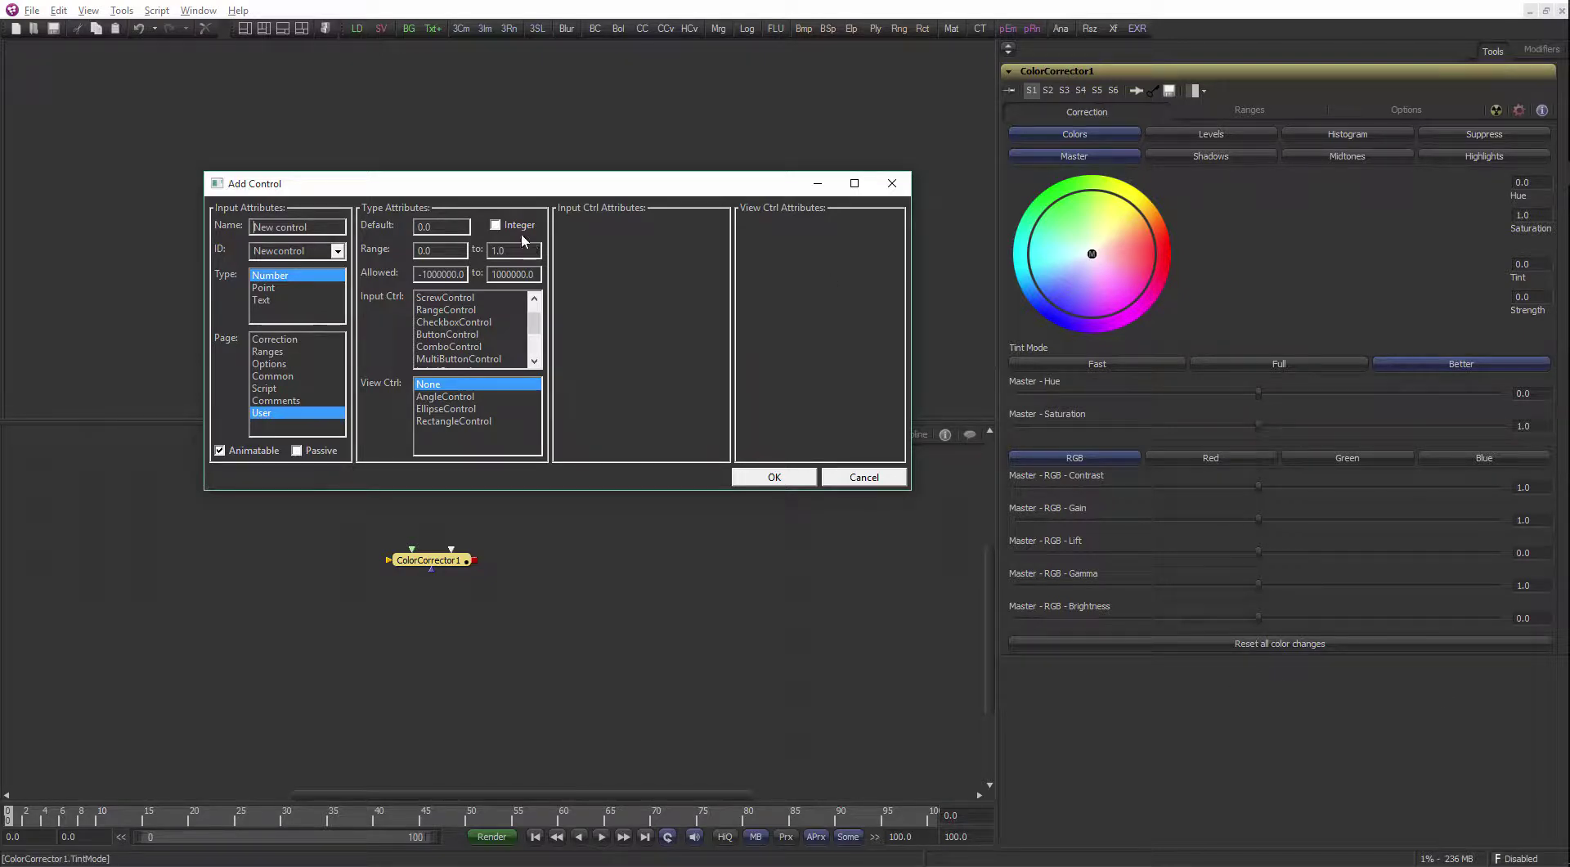
{"action": "left_click_drag", "start_coordinate": [442, 183], "coordinate": [456, 184]}
Name the new control twist in the Add Control window
{"action": "triple_click", "coordinate": [326, 223]}
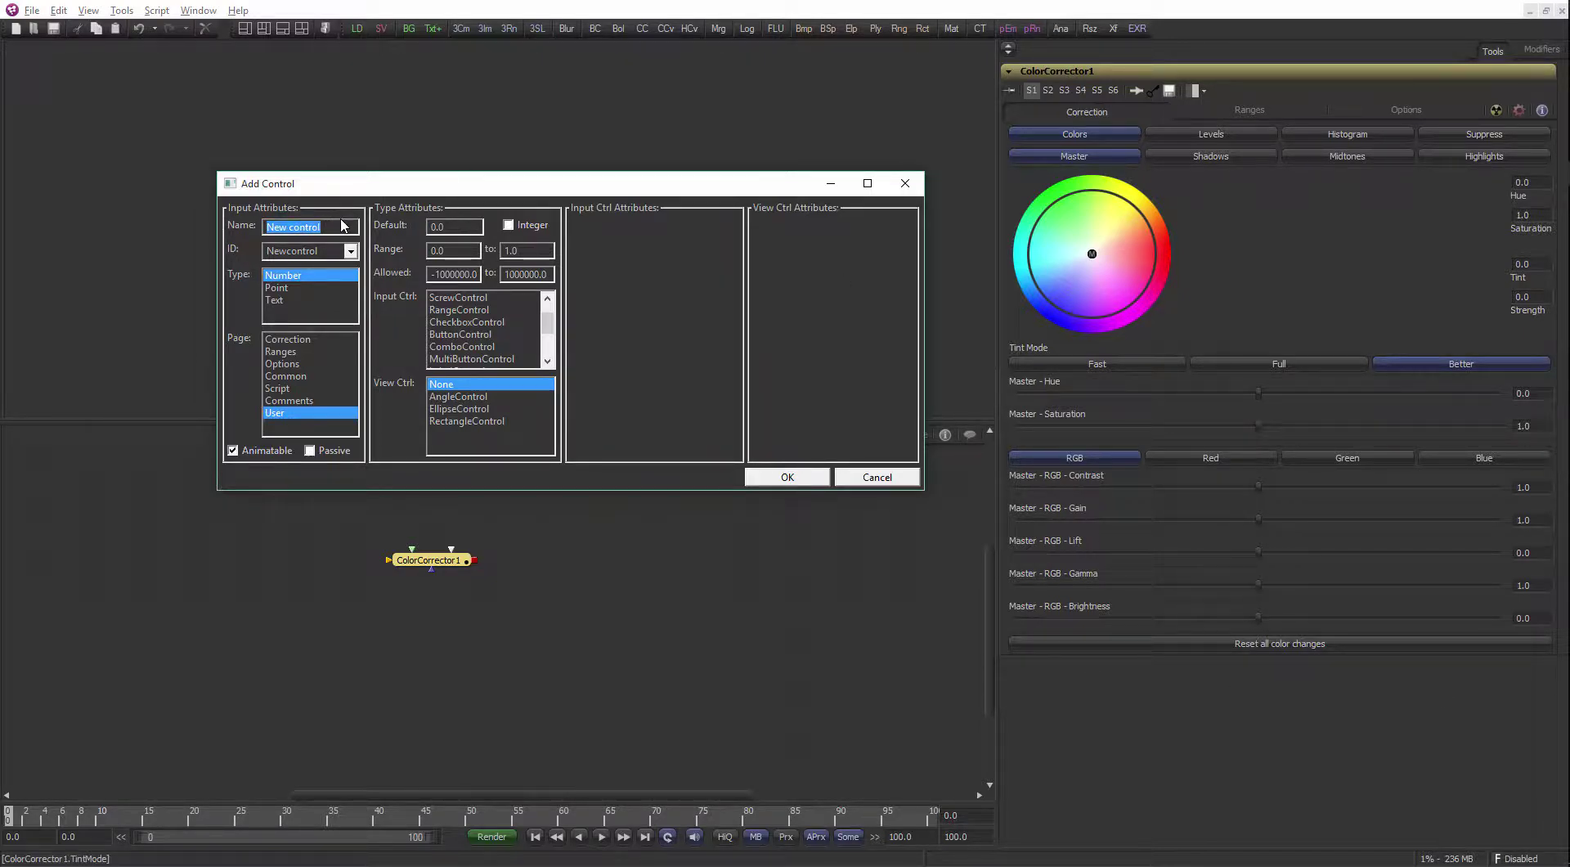
{"action": "type", "text": "RGB"}
{"action": "key", "text": "BackSpace"}
{"action": "key", "text": "BackSpace"}
{"action": "key", "text": "BackSpace"}
{"action": "type", "text": "TW"}
{"action": "key", "text": "BackSpace"}
{"action": "type", "text": "twi"}
Set the twist control's ID to MasterRGBGain and choose to replace the built-in input with that ID
{"action": "left_click", "coordinate": [350, 251]}
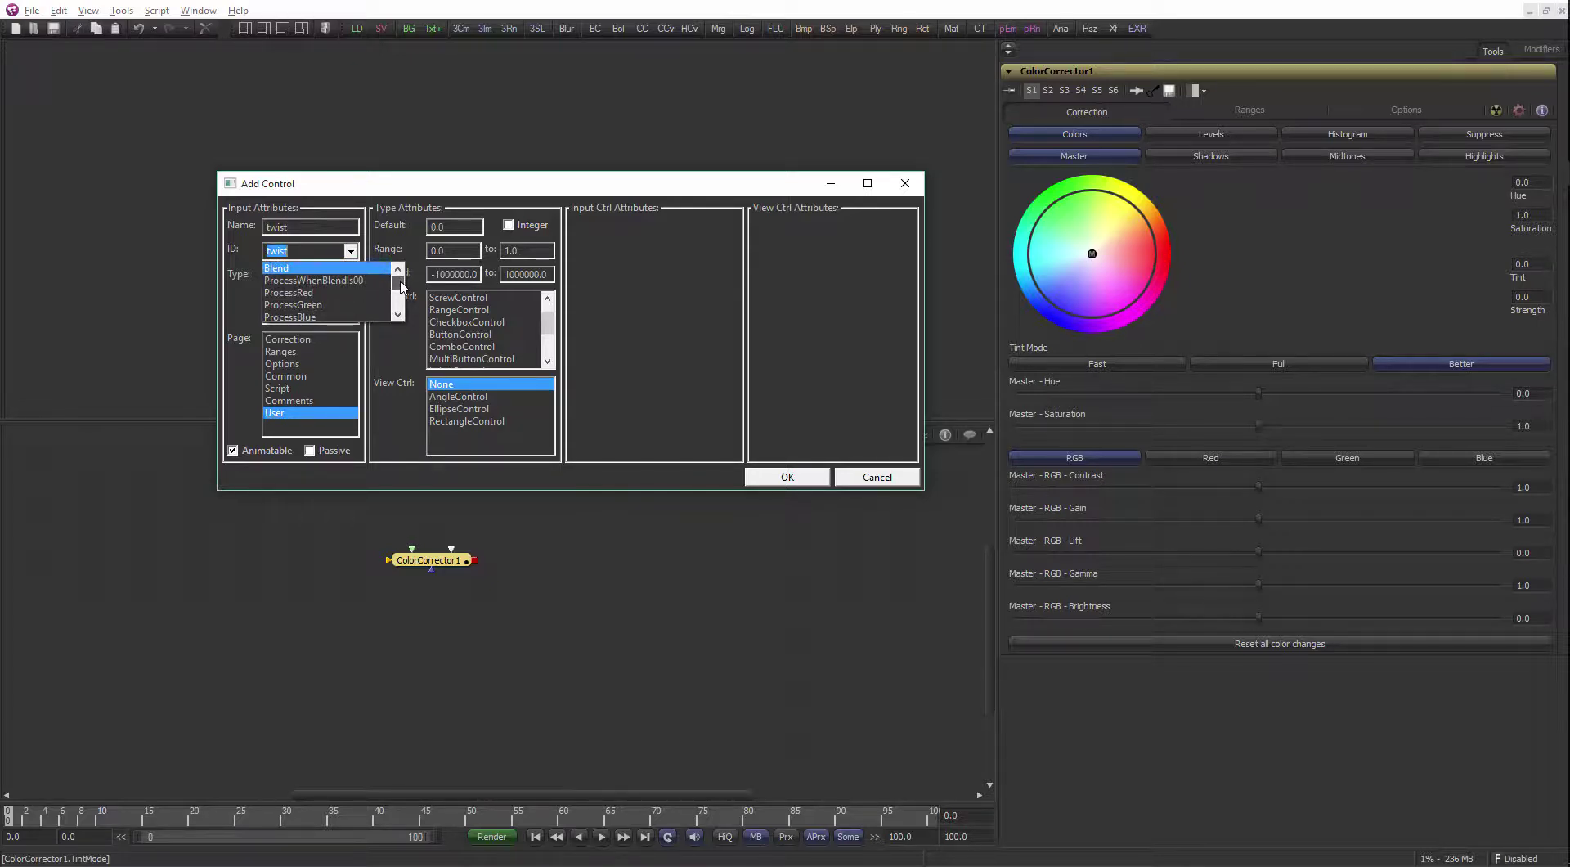
{"action": "left_click_drag", "start_coordinate": [401, 287], "coordinate": [401, 292]}
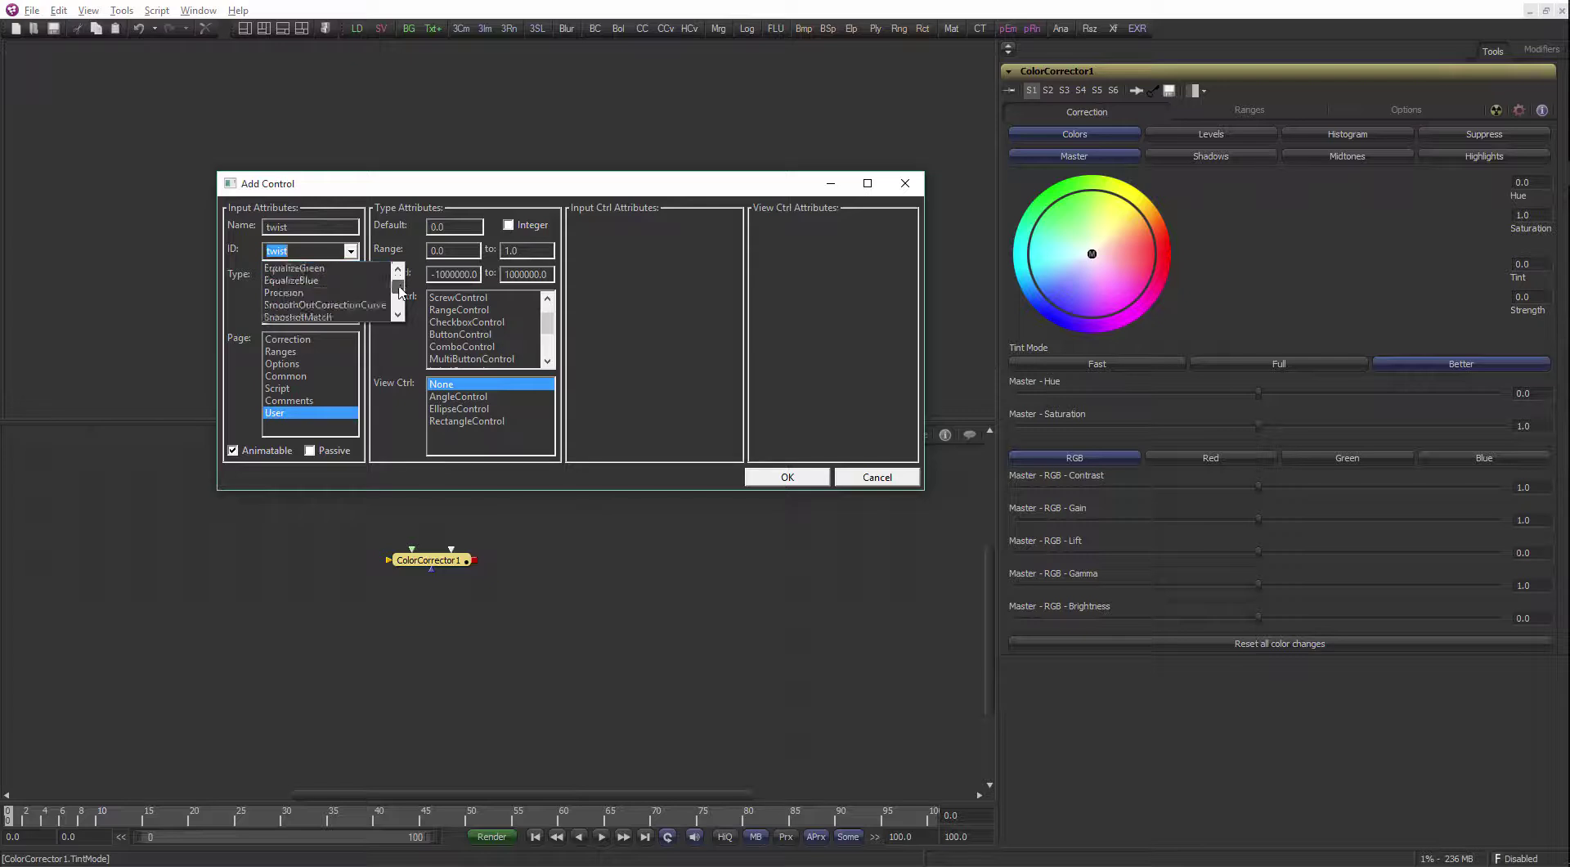
{"action": "scroll", "coordinate": [398, 292], "scroll_direction": "up", "scroll_amount": 3}
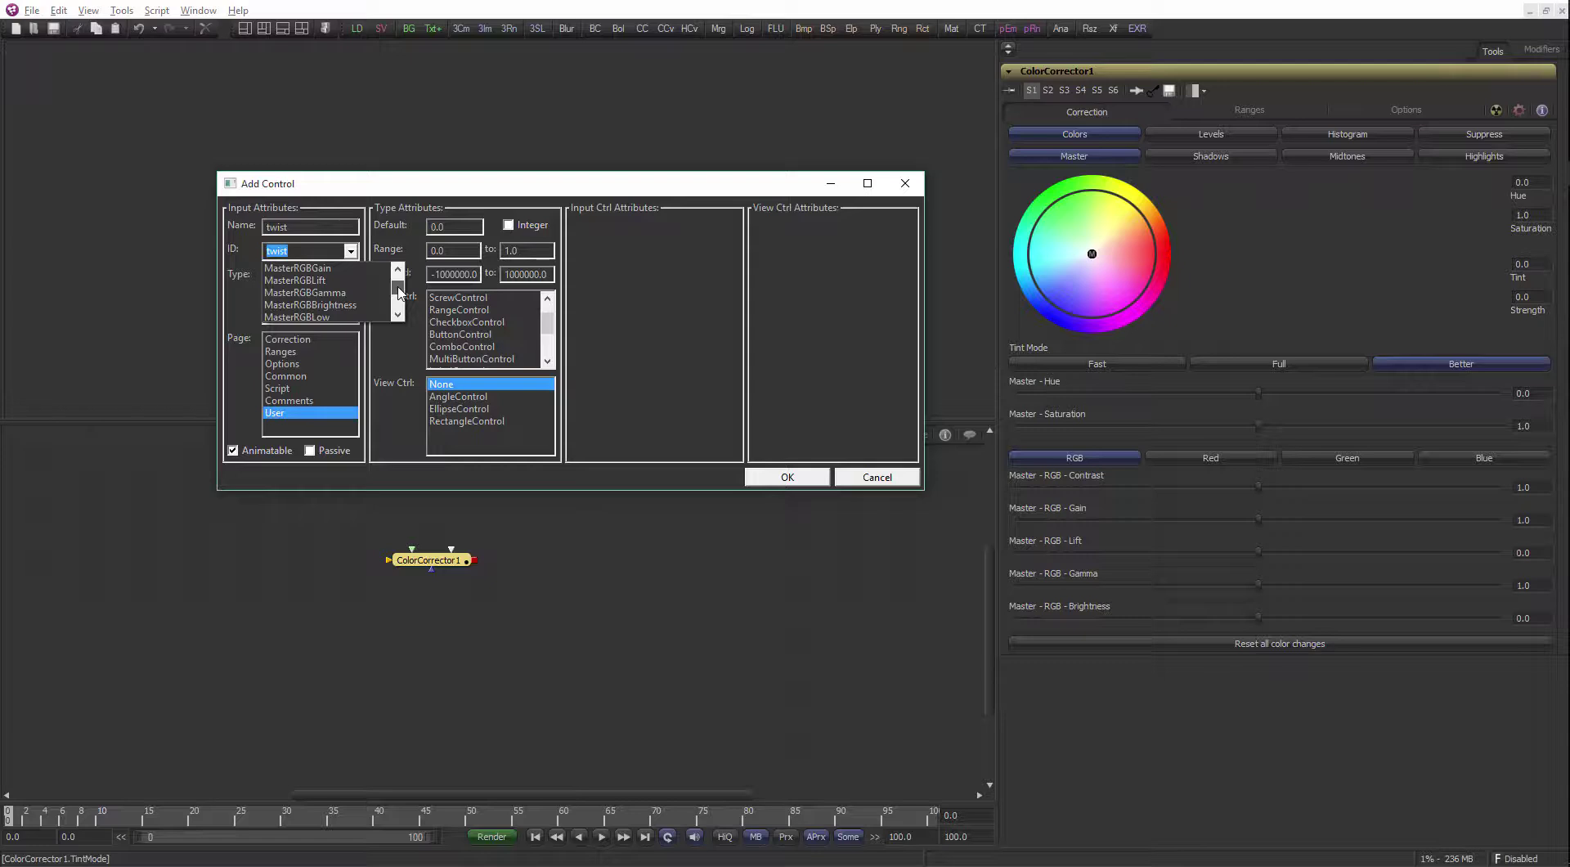
{"action": "left_click", "coordinate": [328, 273]}
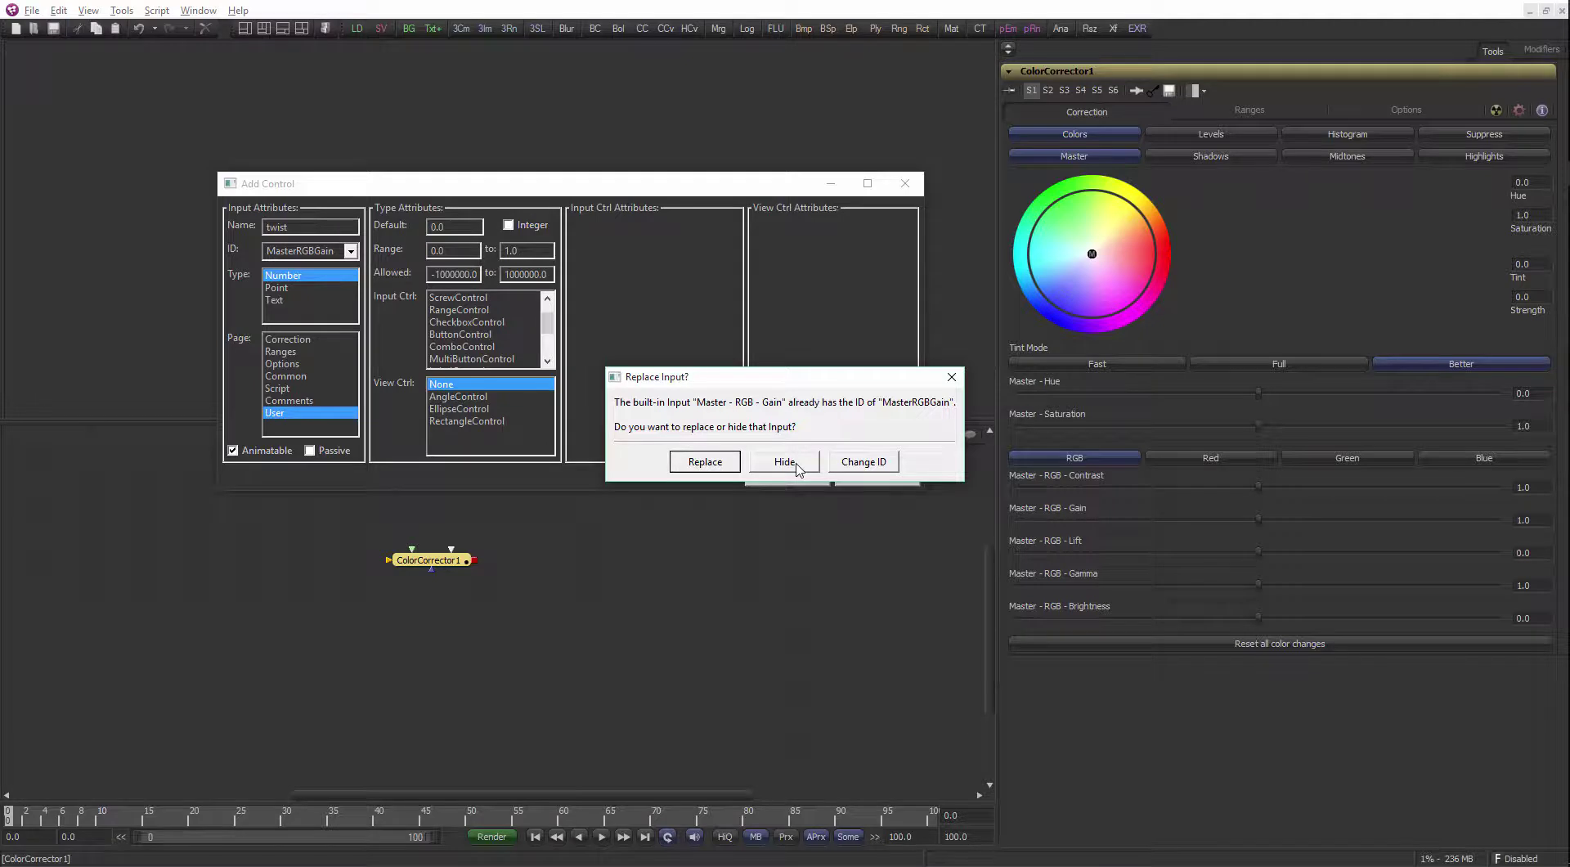
{"action": "left_click", "coordinate": [706, 468]}
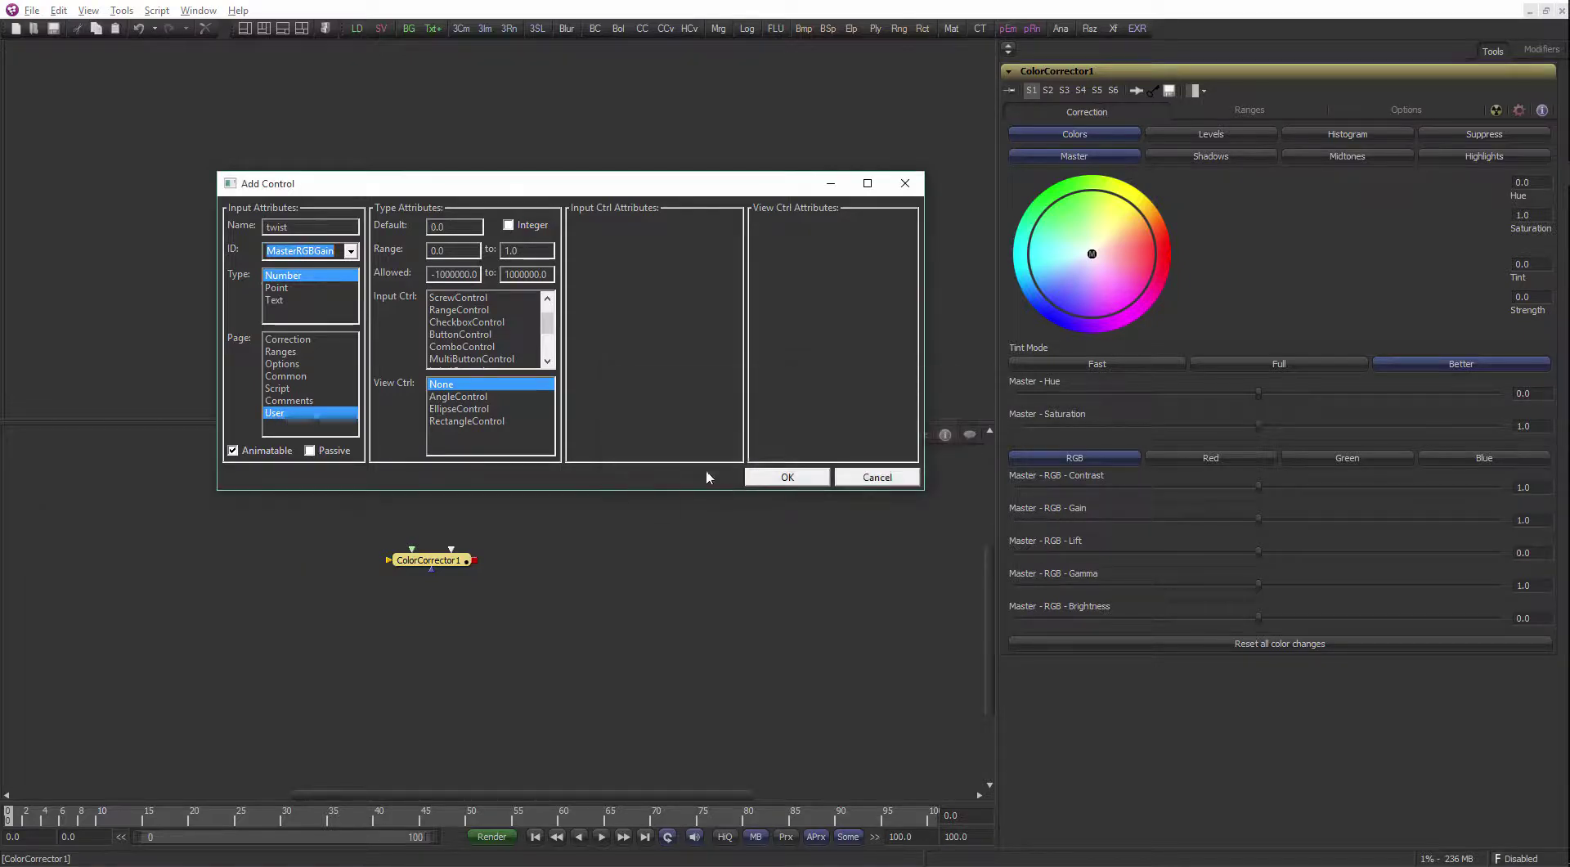
Preview the Point and Text types, then create twist as a Number control on the Ranges page
{"action": "left_click", "coordinate": [282, 288]}
{"action": "left_click", "coordinate": [278, 299]}
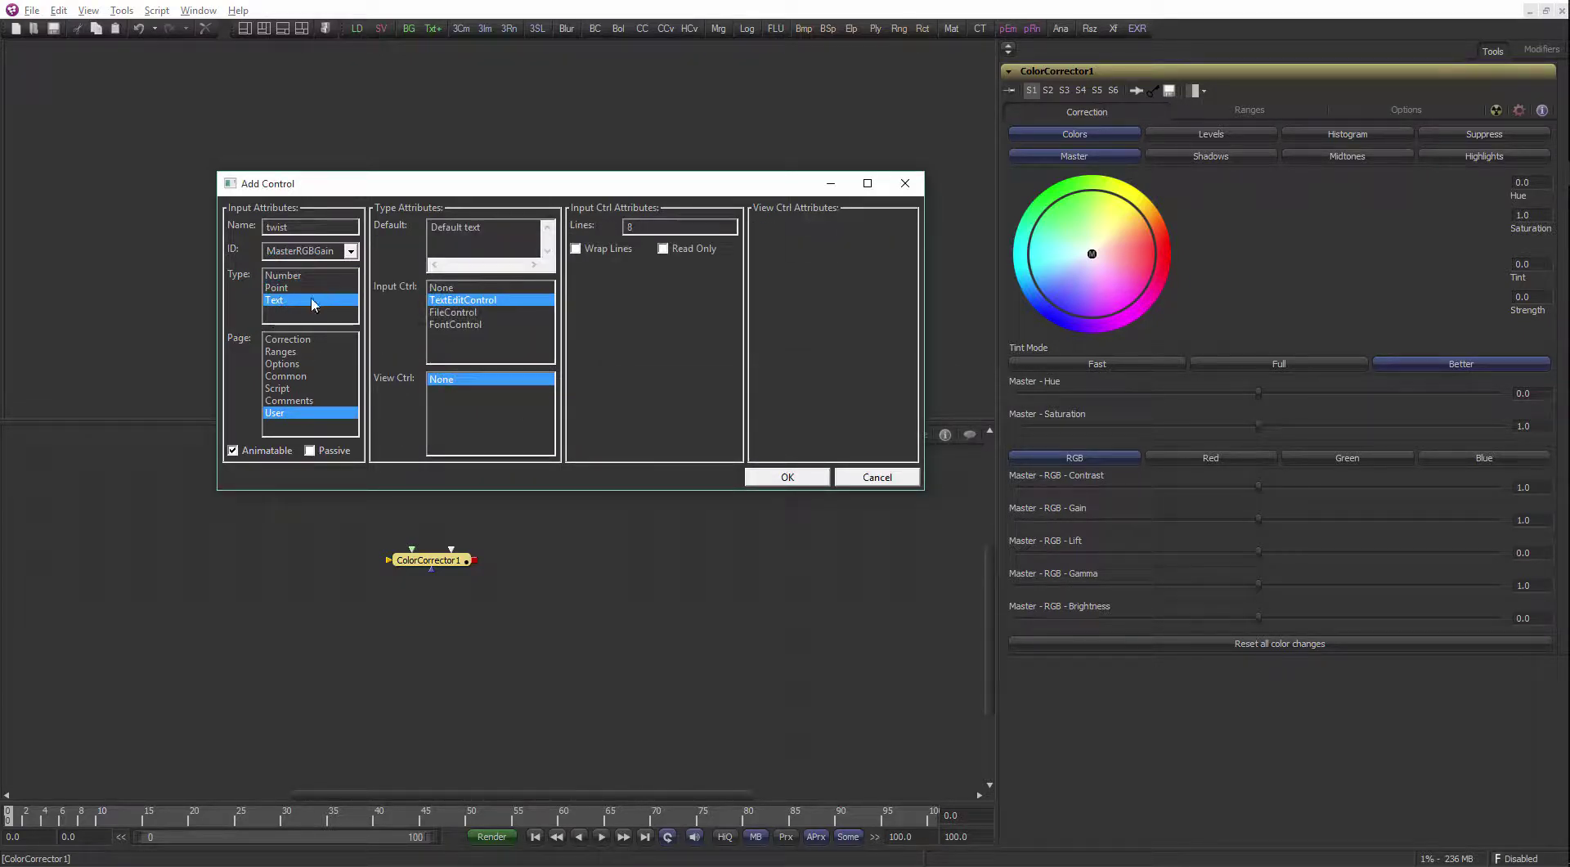
{"action": "left_click", "coordinate": [293, 276]}
{"action": "left_click", "coordinate": [287, 352]}
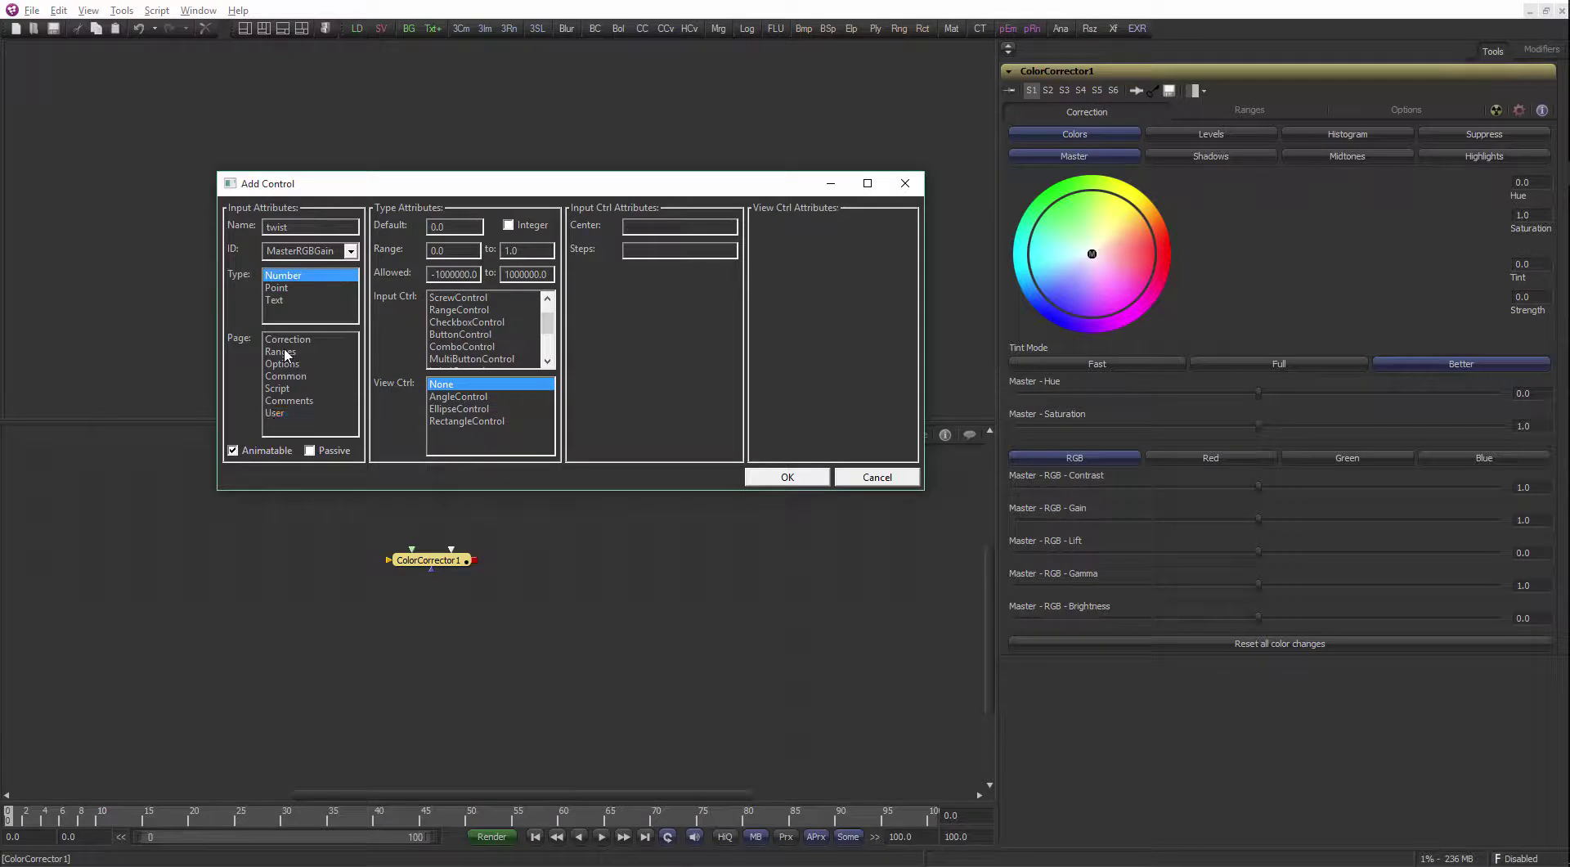
{"action": "left_click", "coordinate": [785, 477]}
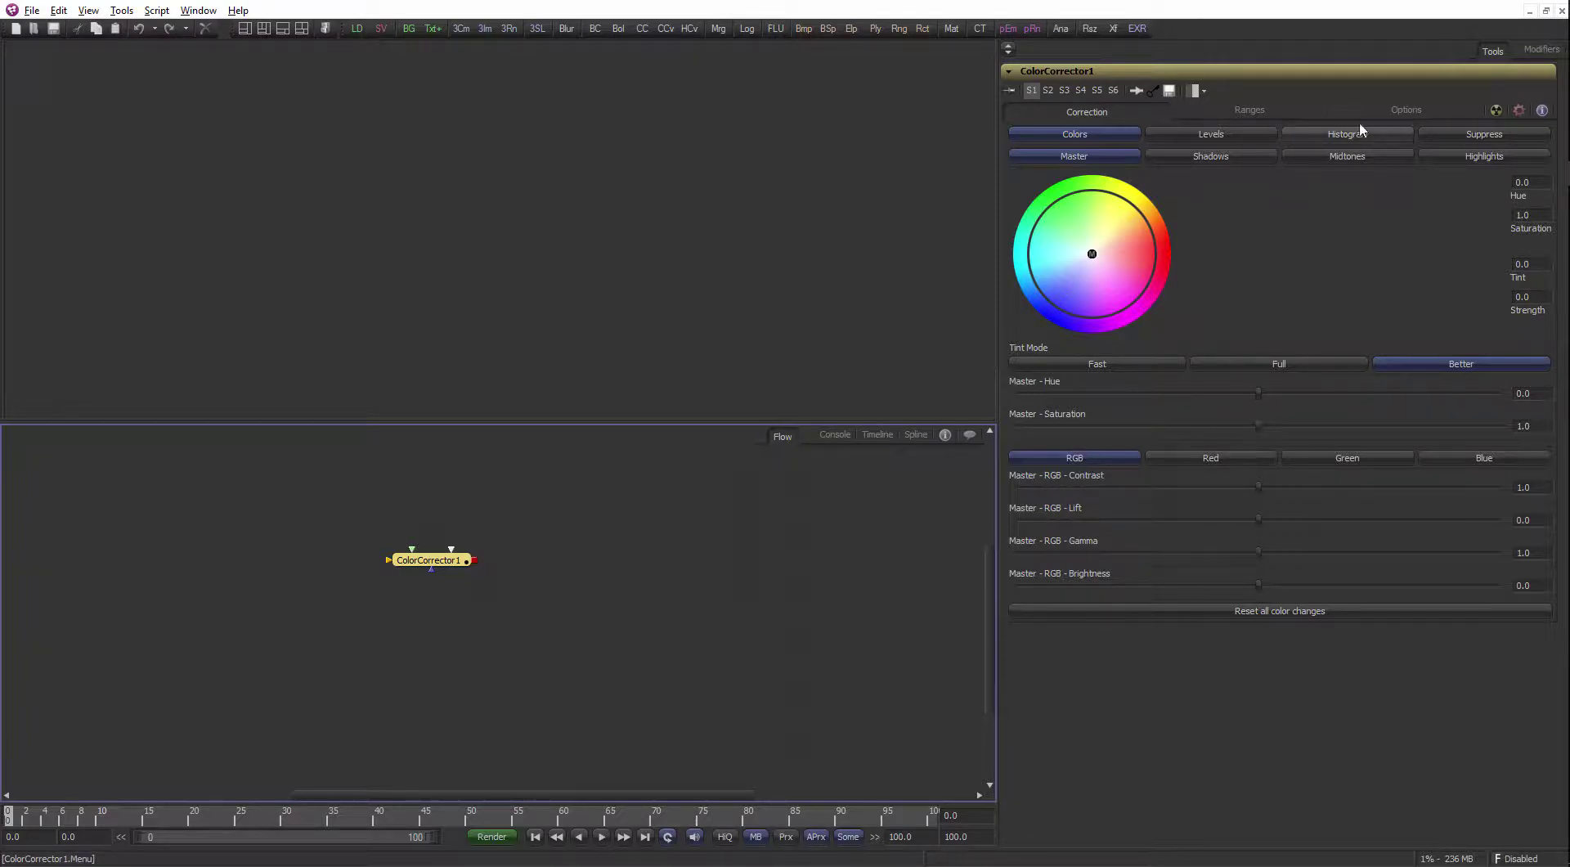
Check the Color Corrector's Options, Common, Correction and Ranges pages for the twist control and the replaced gain slider
{"action": "left_click", "coordinate": [1248, 112]}
{"action": "left_click", "coordinate": [1382, 108]}
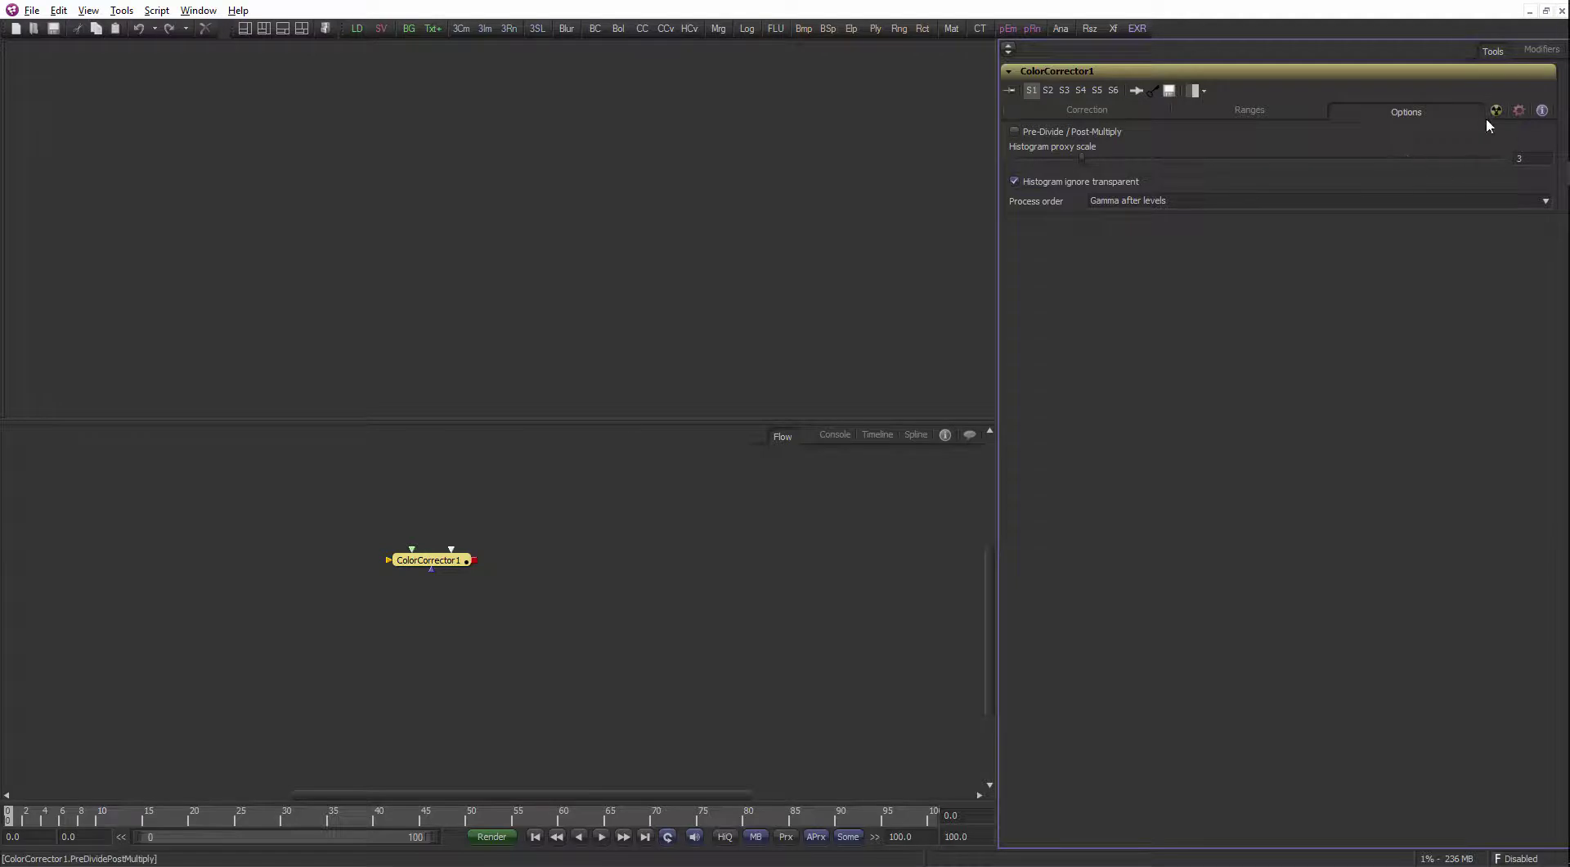
{"action": "left_click", "coordinate": [1537, 51]}
{"action": "left_click", "coordinate": [1490, 51]}
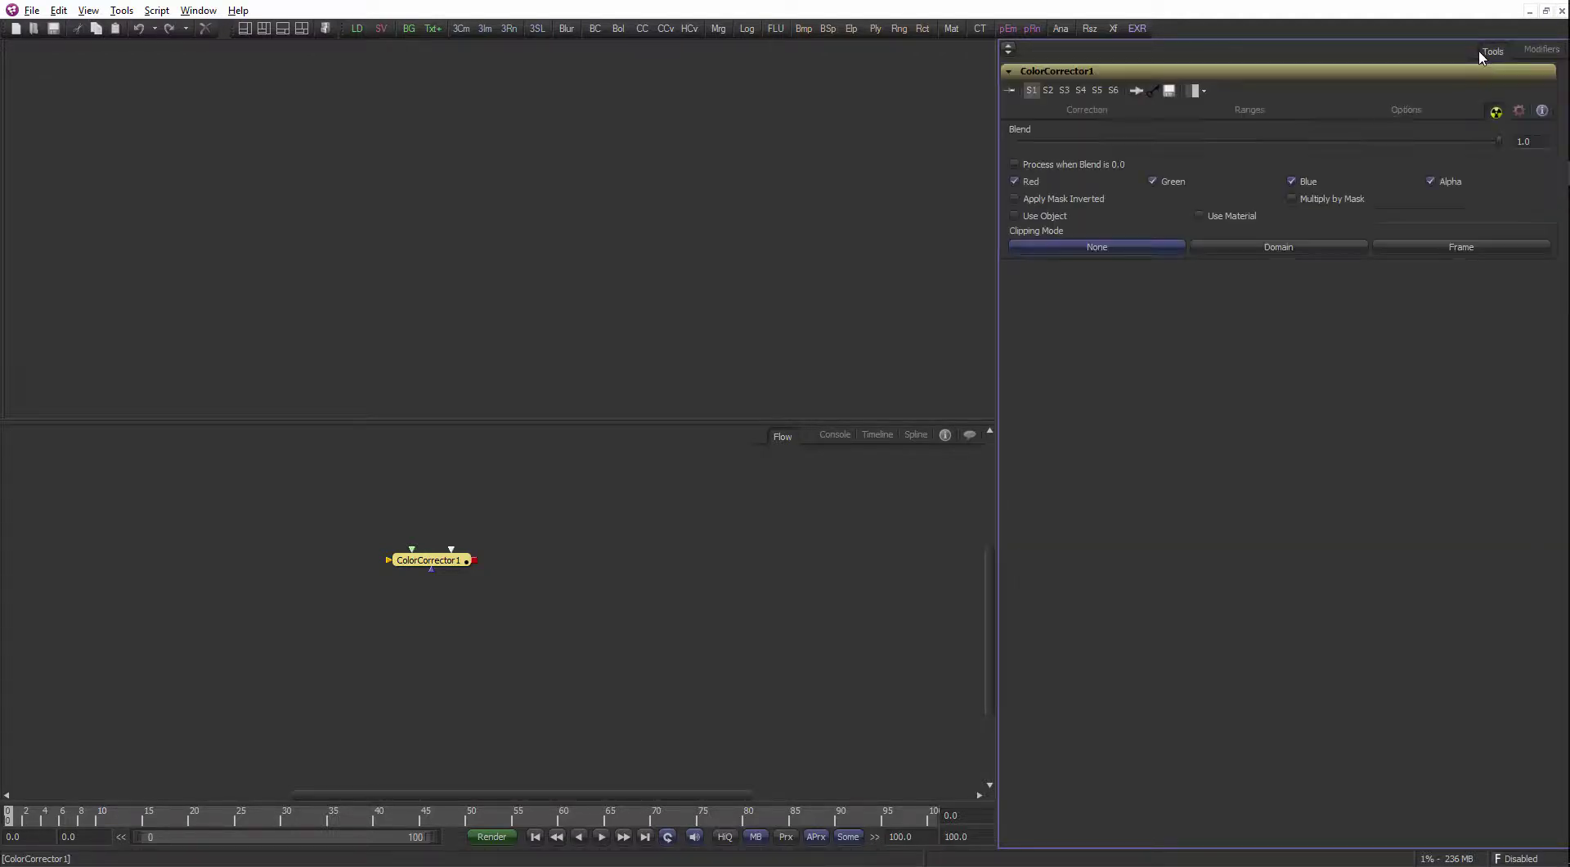
{"action": "left_click", "coordinate": [1267, 108]}
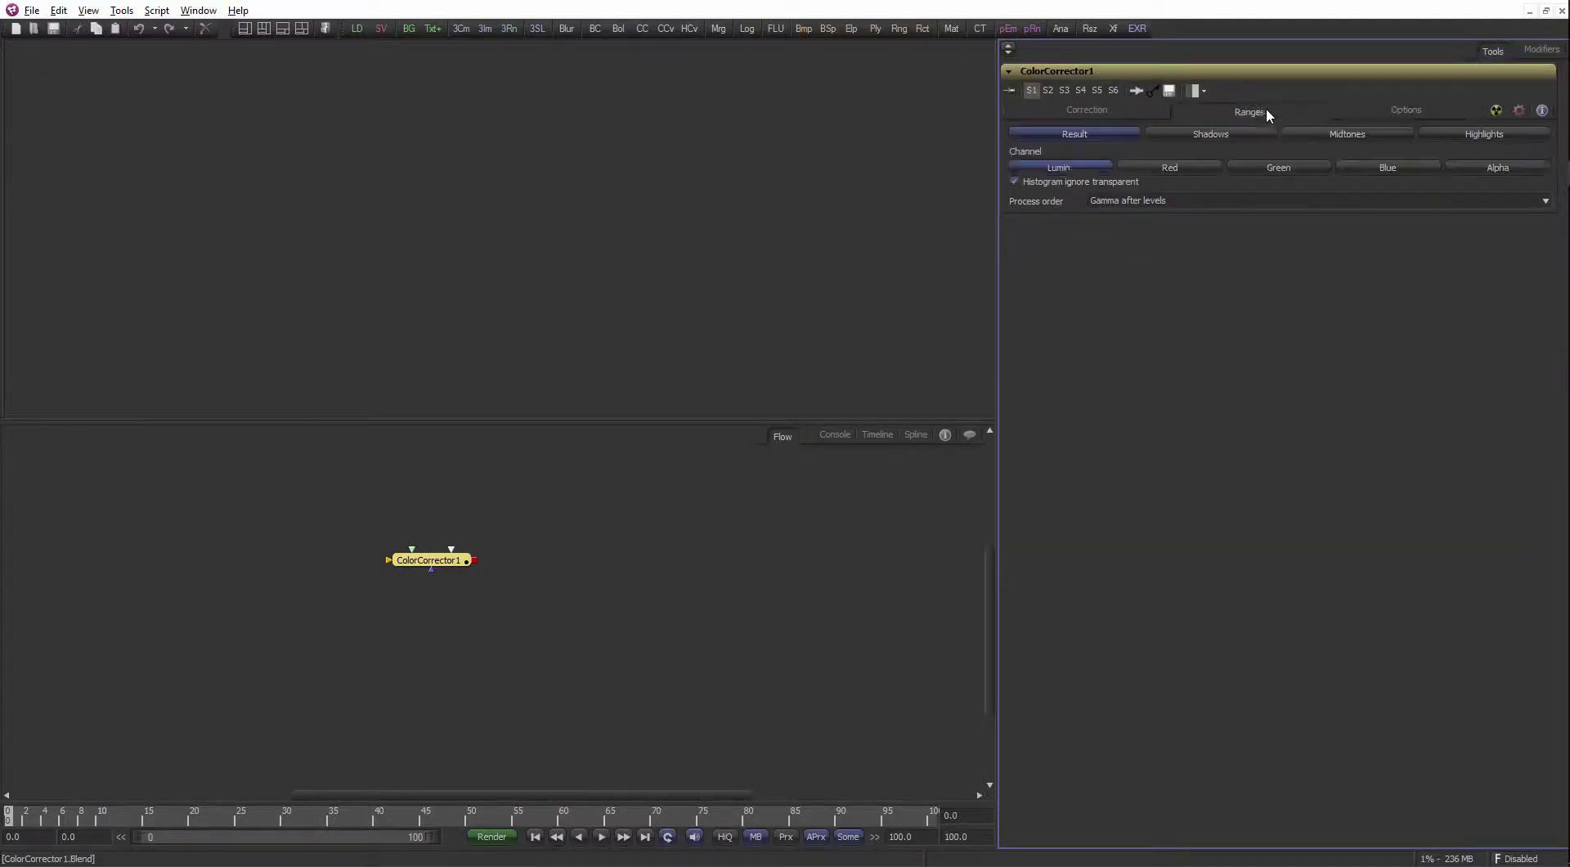
{"action": "left_click", "coordinate": [1102, 110]}
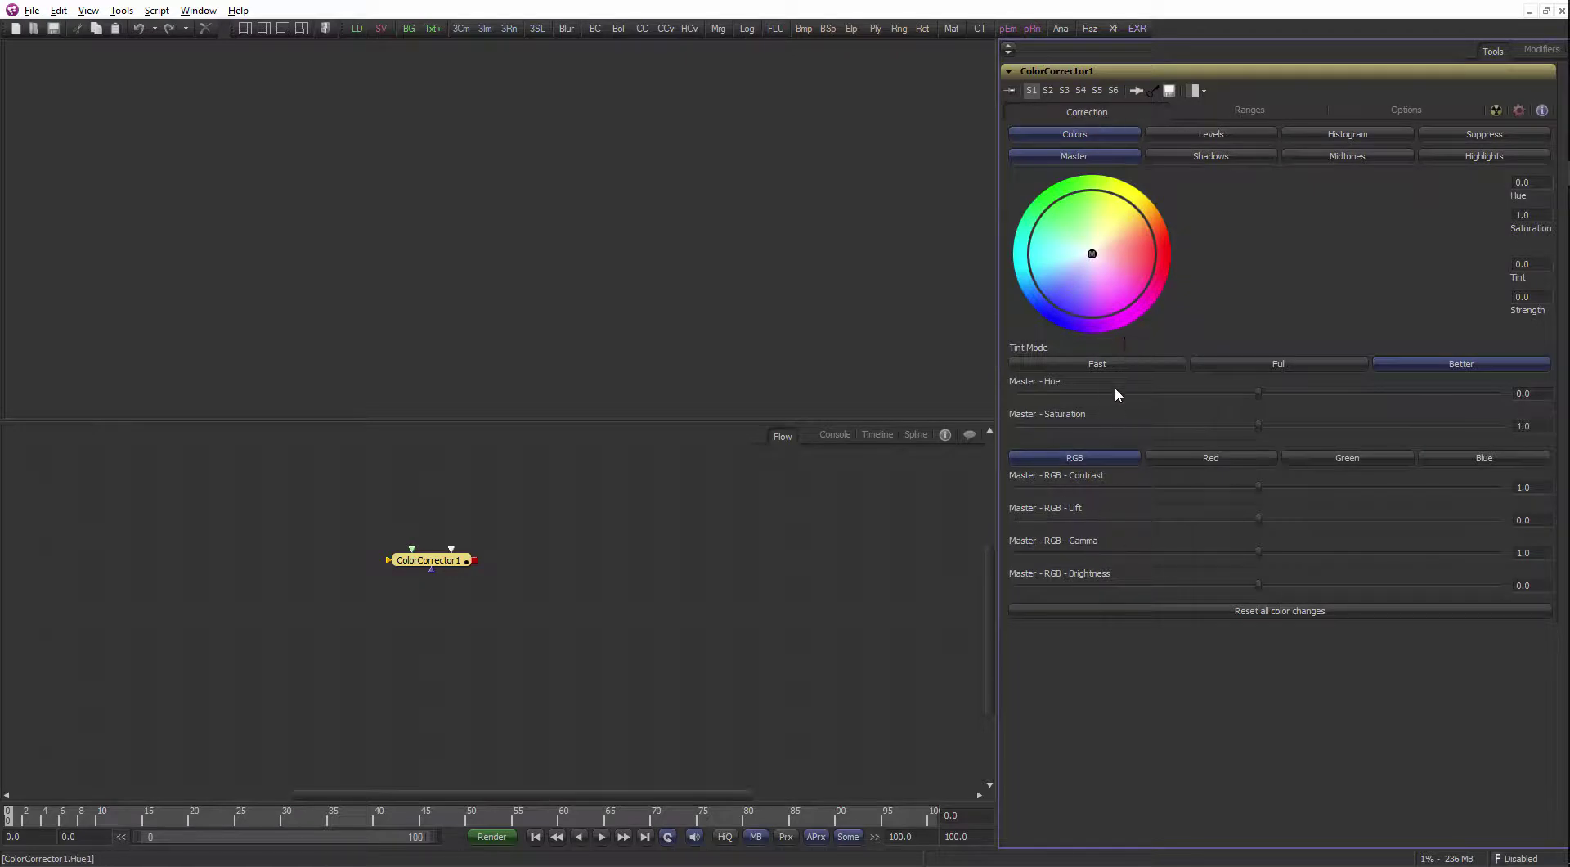
{"action": "left_click", "coordinate": [1248, 111]}
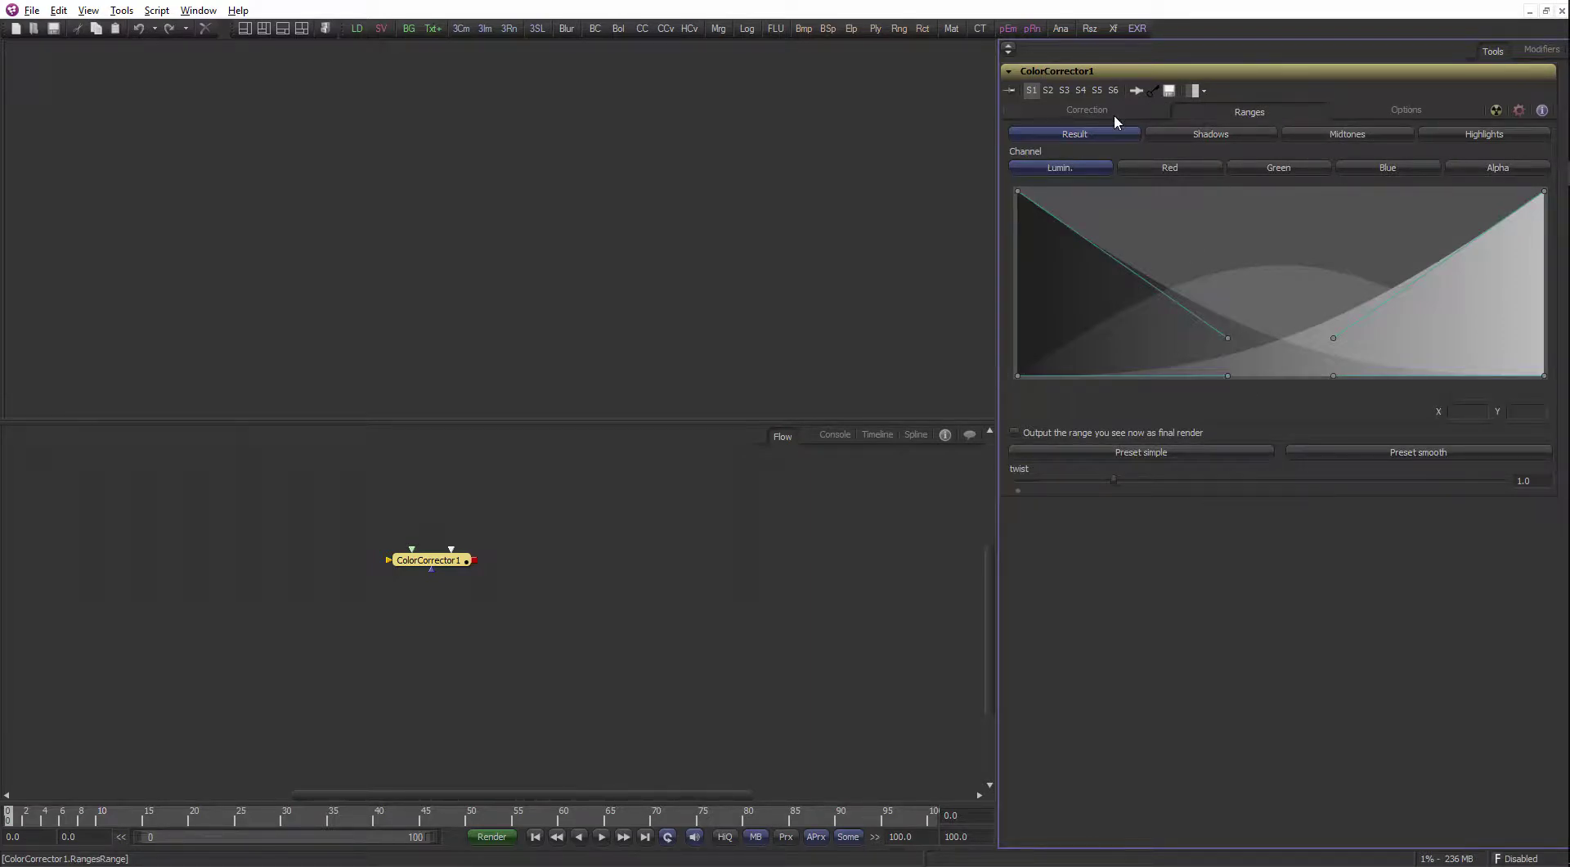
Run the UserControls script on the Color Corrector again and move the Add Control window clear of the tool controls
{"action": "right_click", "coordinate": [452, 561]}
{"action": "mouse_move", "coordinate": [527, 531]}
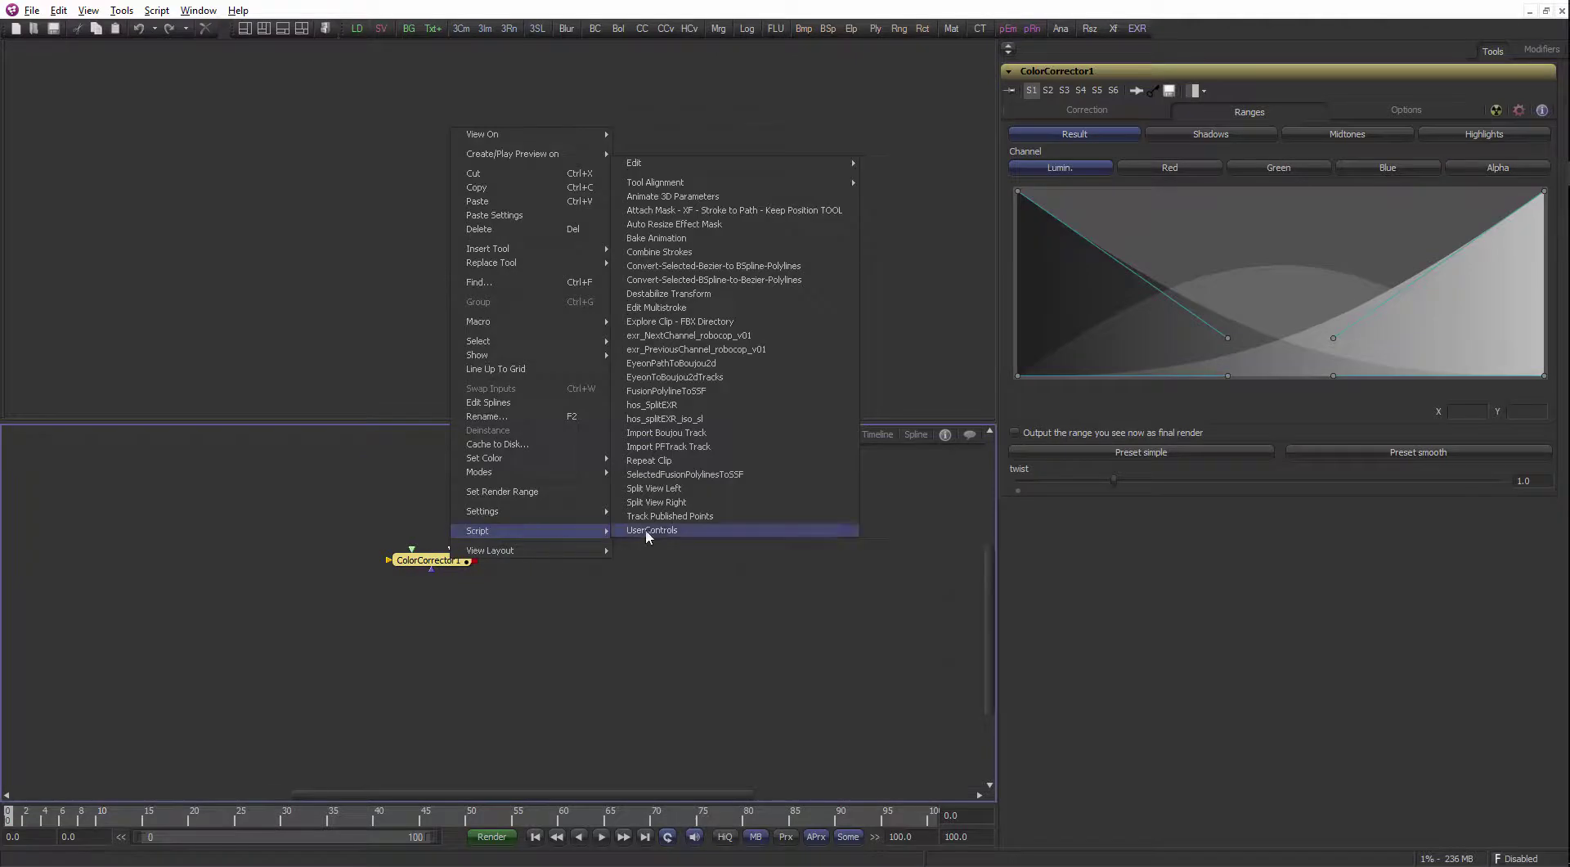
{"action": "left_click", "coordinate": [651, 529]}
{"action": "left_click_drag", "start_coordinate": [729, 268], "coordinate": [490, 184]}
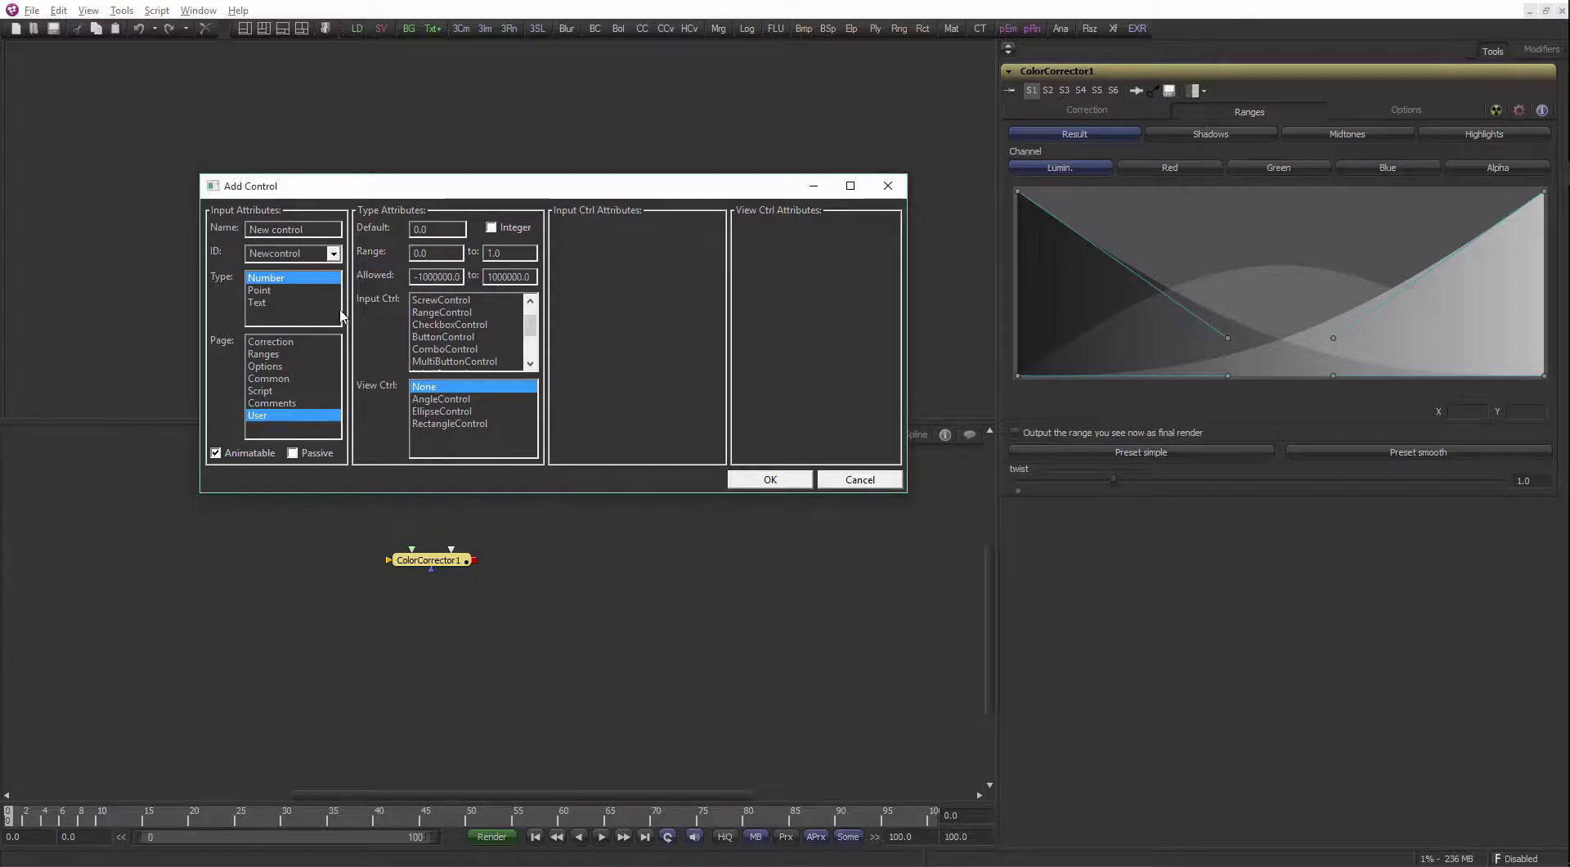
Assign the new Number control to the Correction page, keep its default name, and add it
{"action": "left_click", "coordinate": [271, 345]}
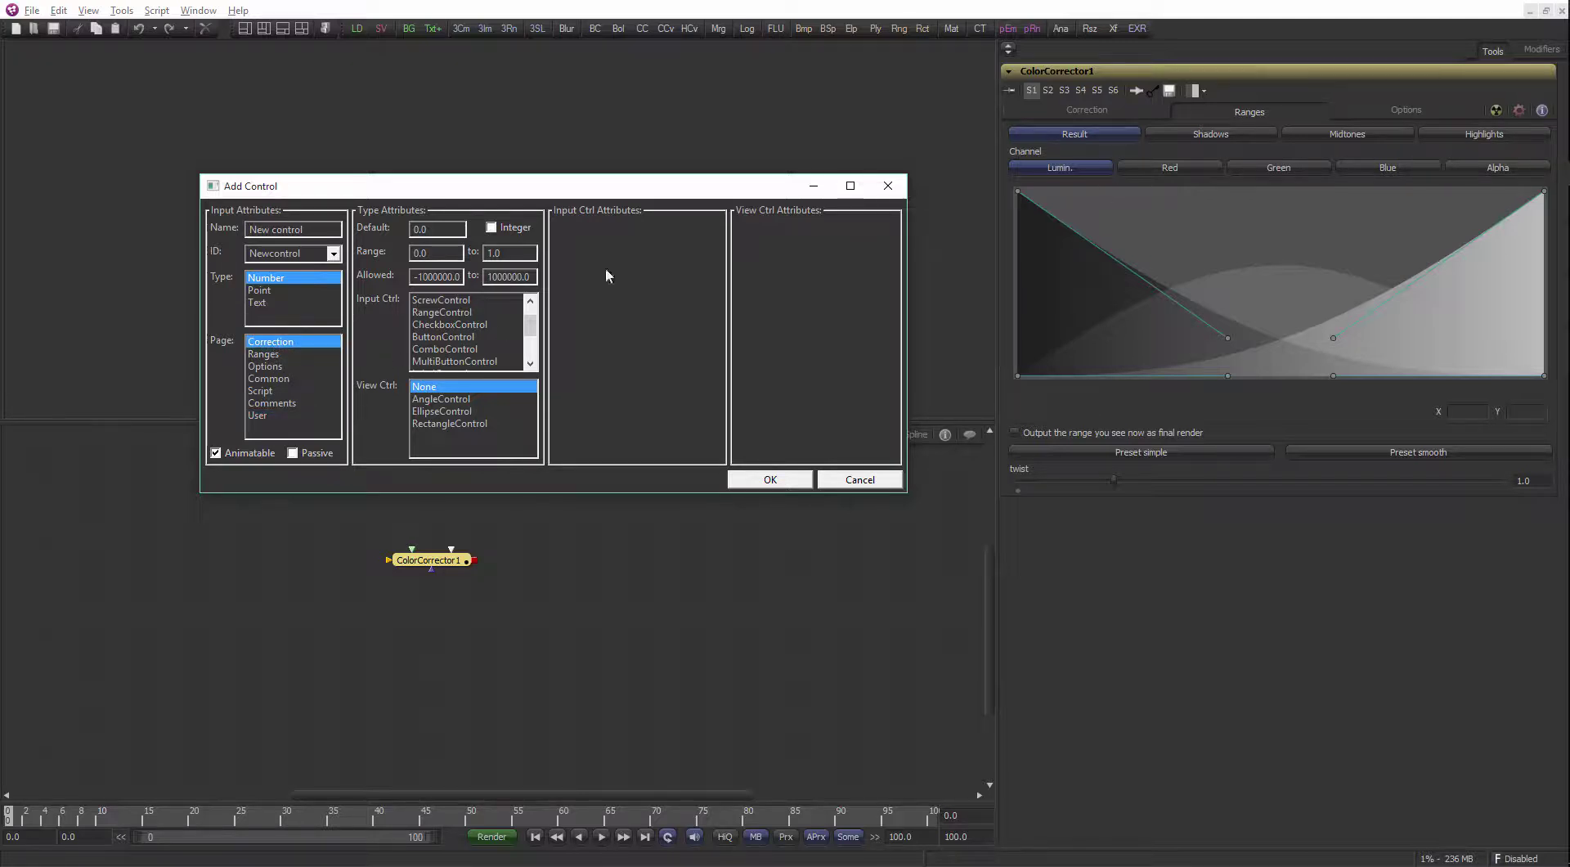
{"action": "left_click", "coordinate": [273, 358]}
{"action": "mouse_move", "coordinate": [273, 359]}
{"action": "left_mouse_down"}
{"action": "mouse_move", "coordinate": [286, 399]}
{"action": "mouse_move", "coordinate": [274, 357]}
{"action": "left_mouse_up"}
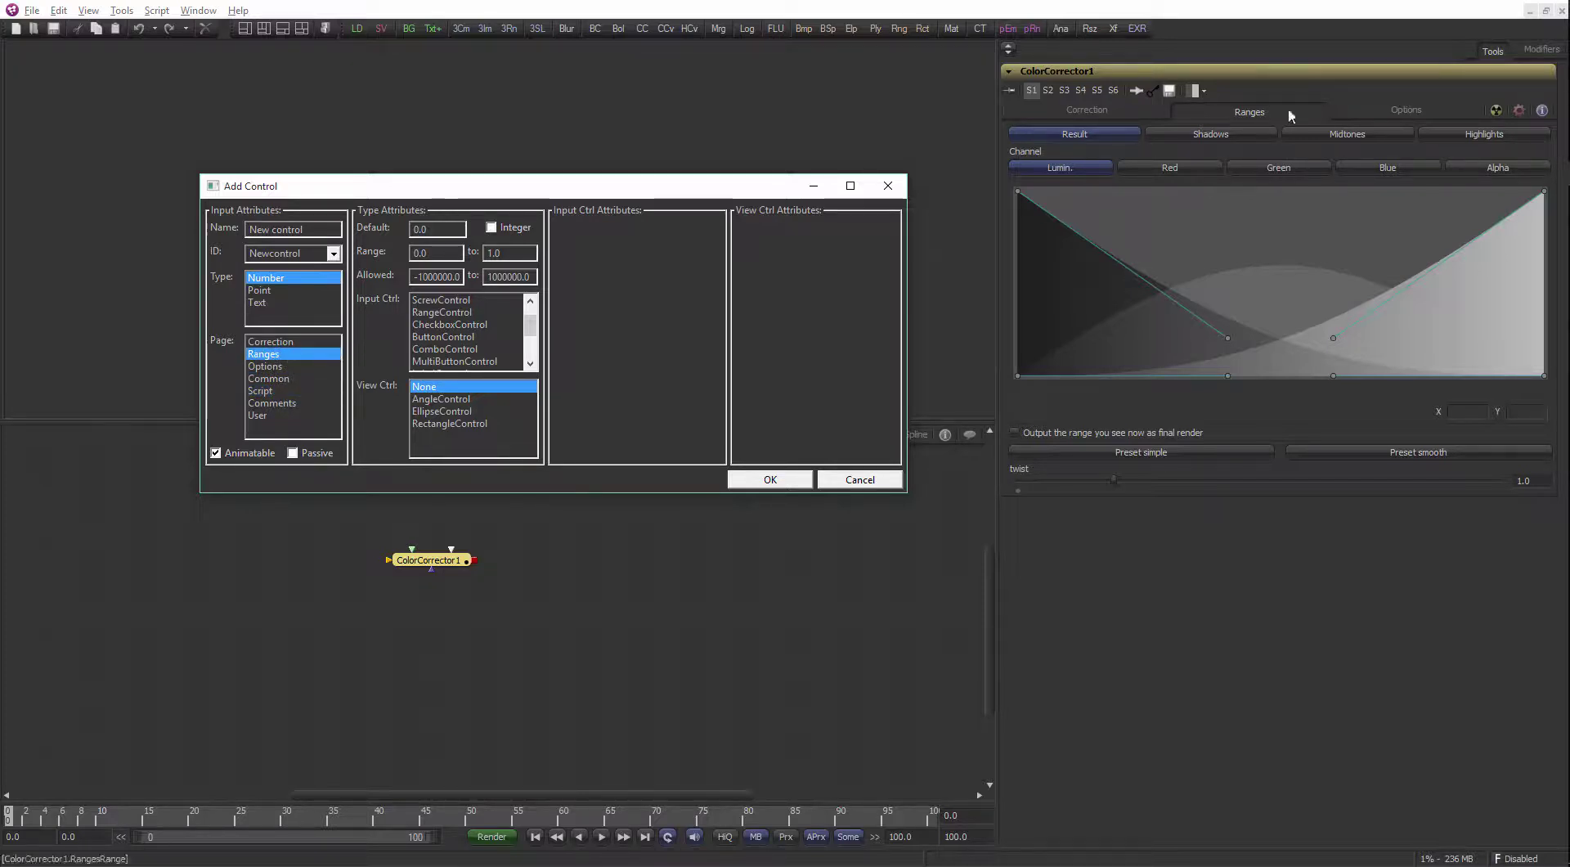
{"action": "left_click", "coordinate": [282, 342]}
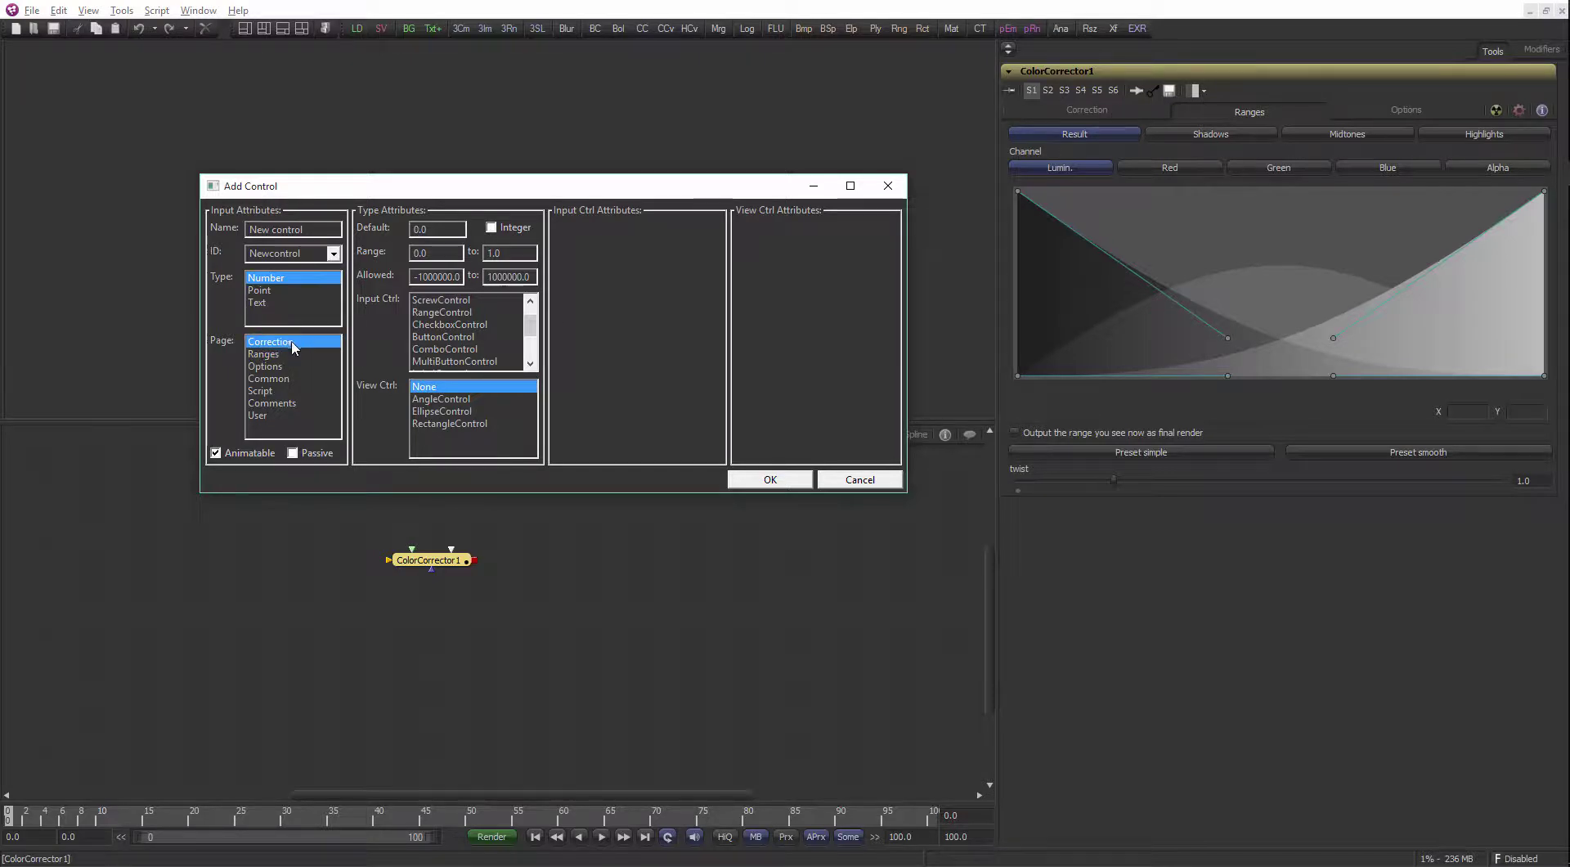
{"action": "left_click", "coordinate": [760, 481]}
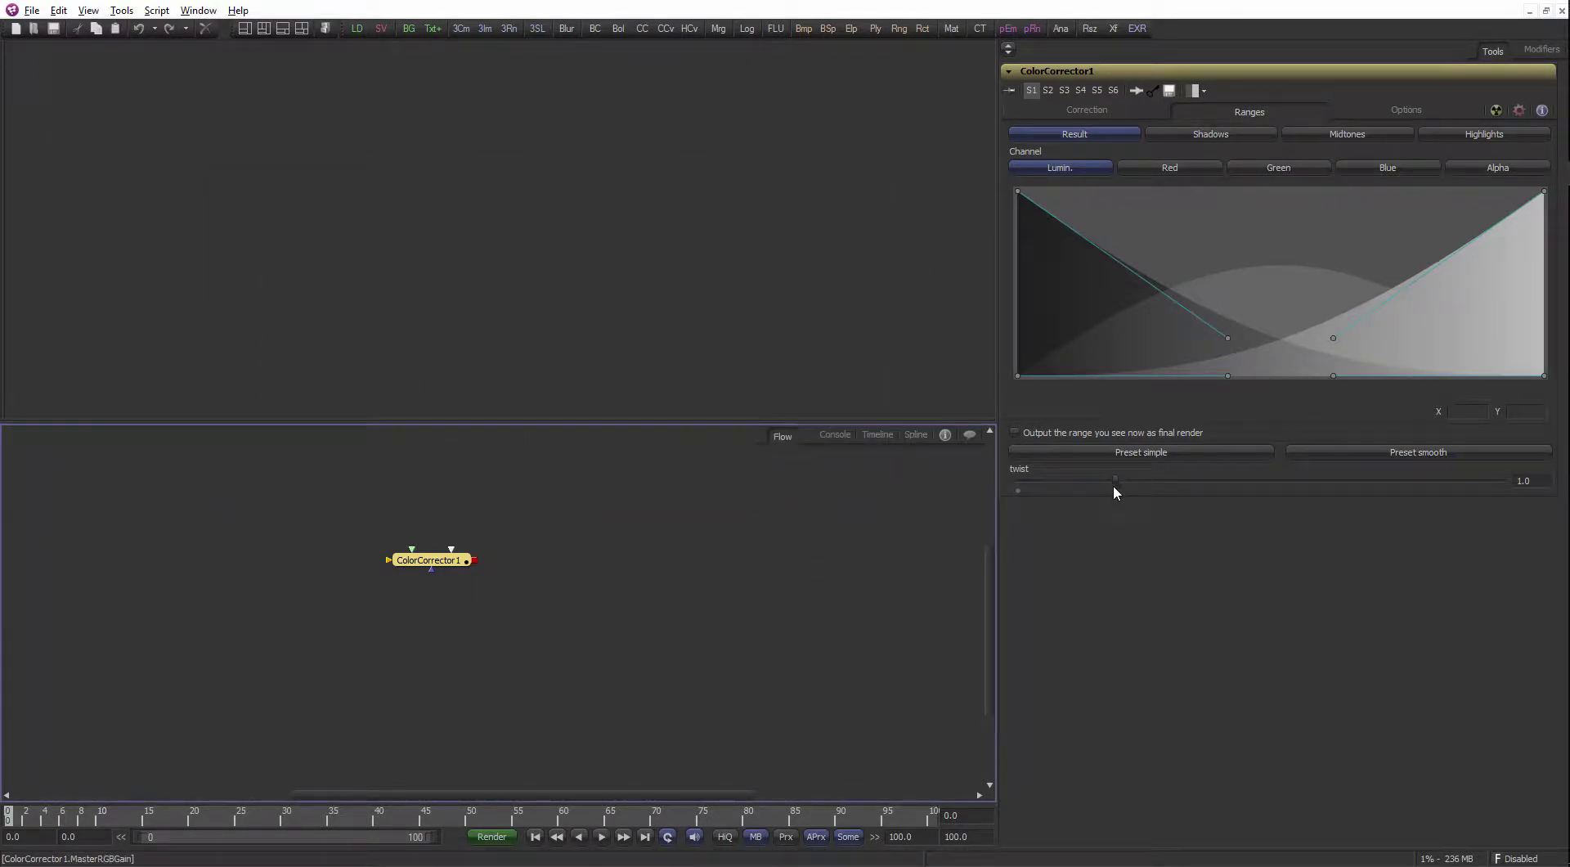
Try the New control slider on the Correction page and set twist on the Ranges page to about 1.8
{"action": "left_click_drag", "start_coordinate": [1114, 489], "coordinate": [1197, 491]}
{"action": "left_click", "coordinate": [1078, 106]}
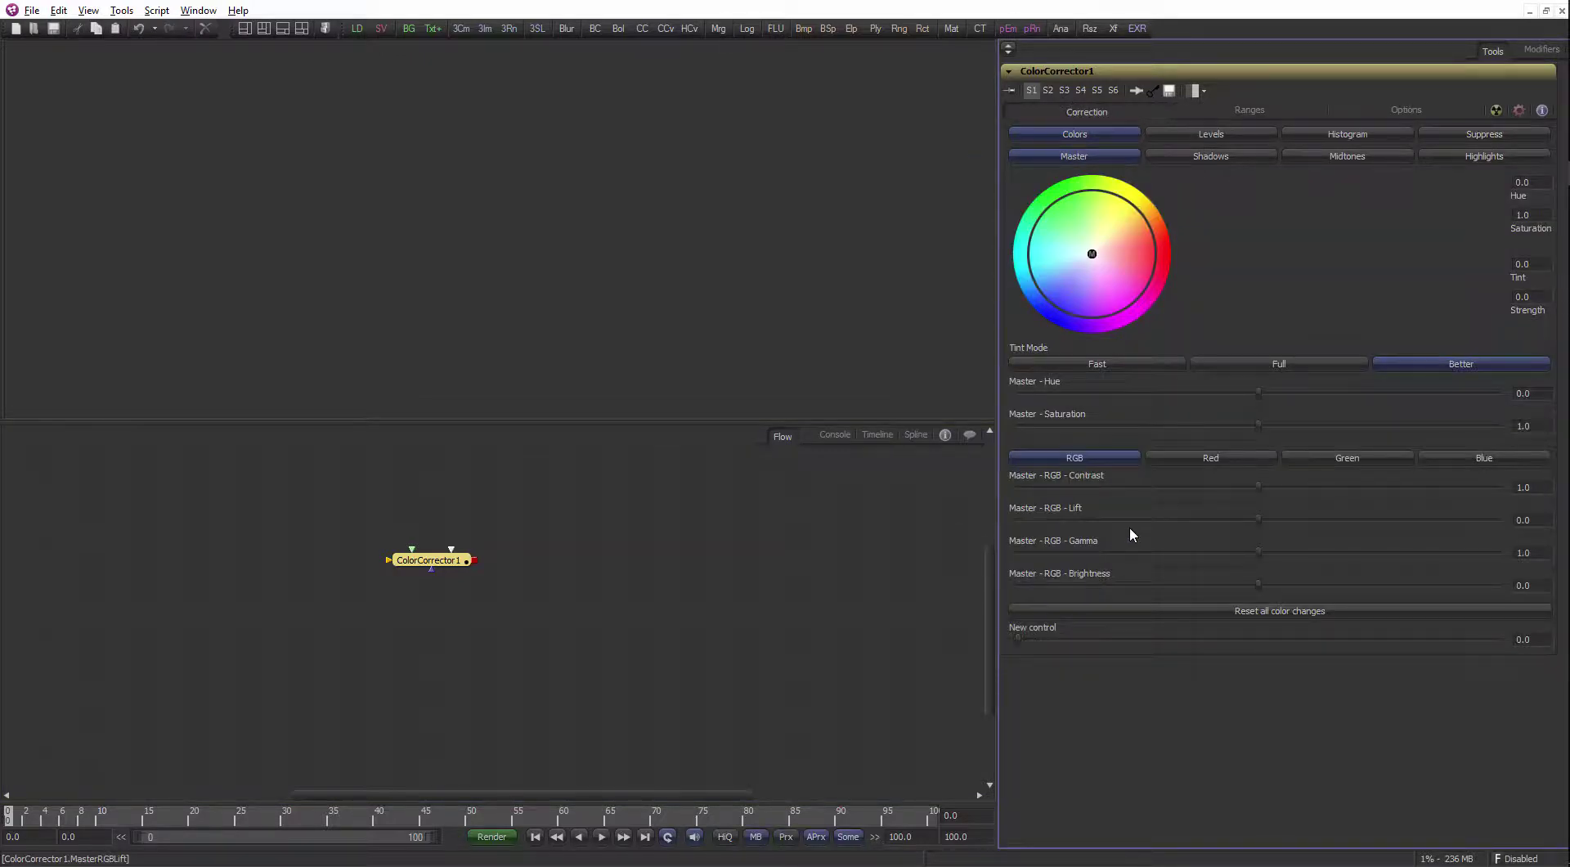
{"action": "left_click_drag", "start_coordinate": [1052, 651], "coordinate": [977, 669]}
{"action": "left_click", "coordinate": [1224, 114]}
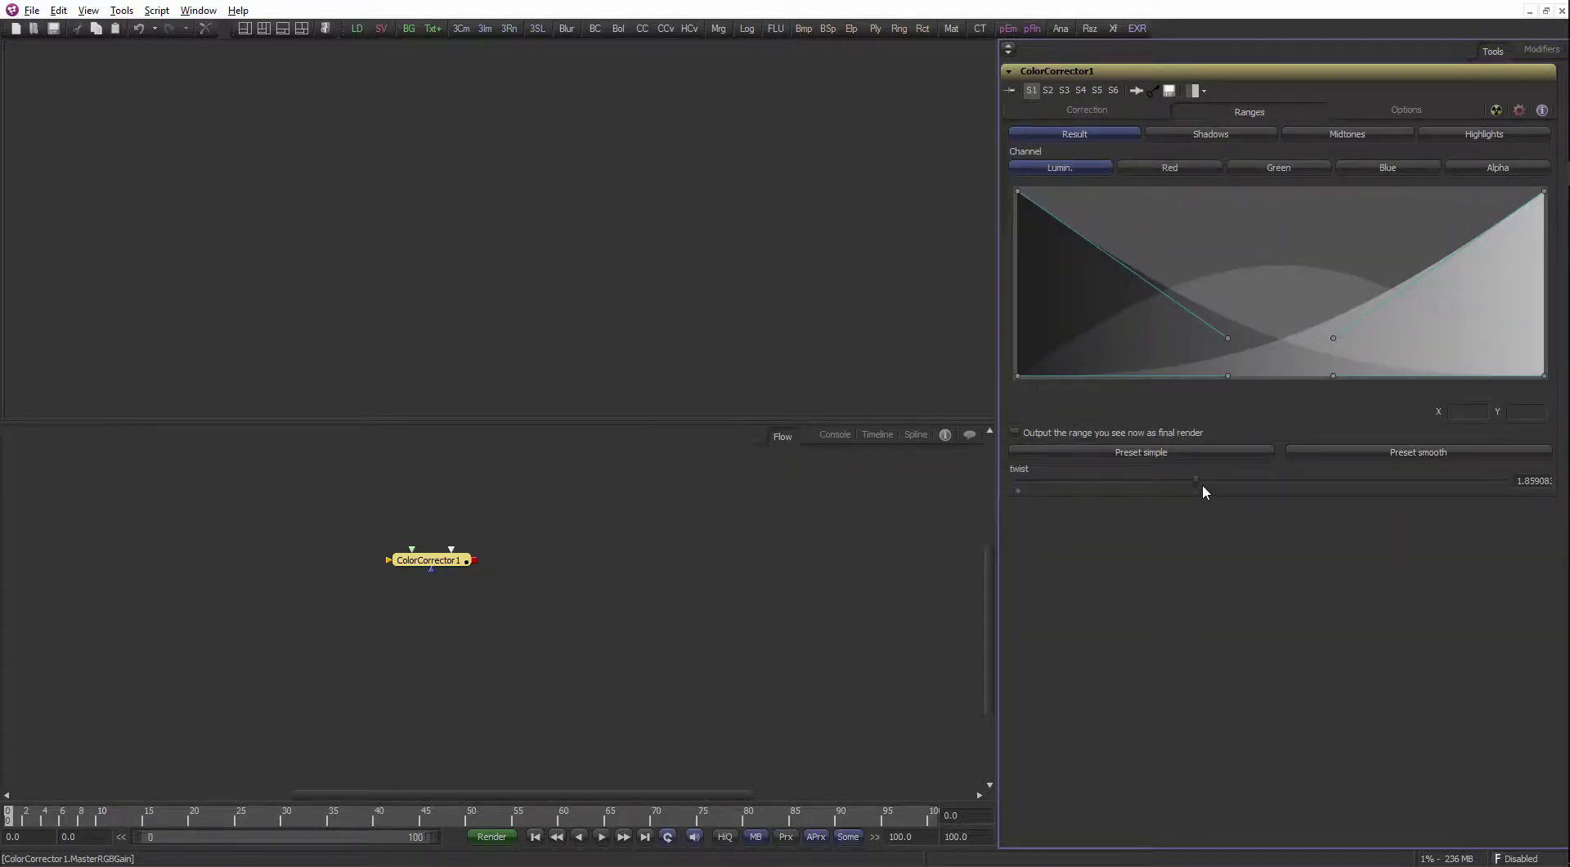
{"action": "left_click_drag", "start_coordinate": [1169, 492], "coordinate": [1225, 507]}
{"action": "left_click_drag", "start_coordinate": [1194, 482], "coordinate": [1118, 487]}
{"action": "left_click_drag", "start_coordinate": [1118, 488], "coordinate": [1190, 482]}
Shift the Color Corrector node in the flow and start creating a macro from it
{"action": "left_click_drag", "start_coordinate": [458, 565], "coordinate": [376, 572]}
{"action": "right_click", "coordinate": [373, 568]}
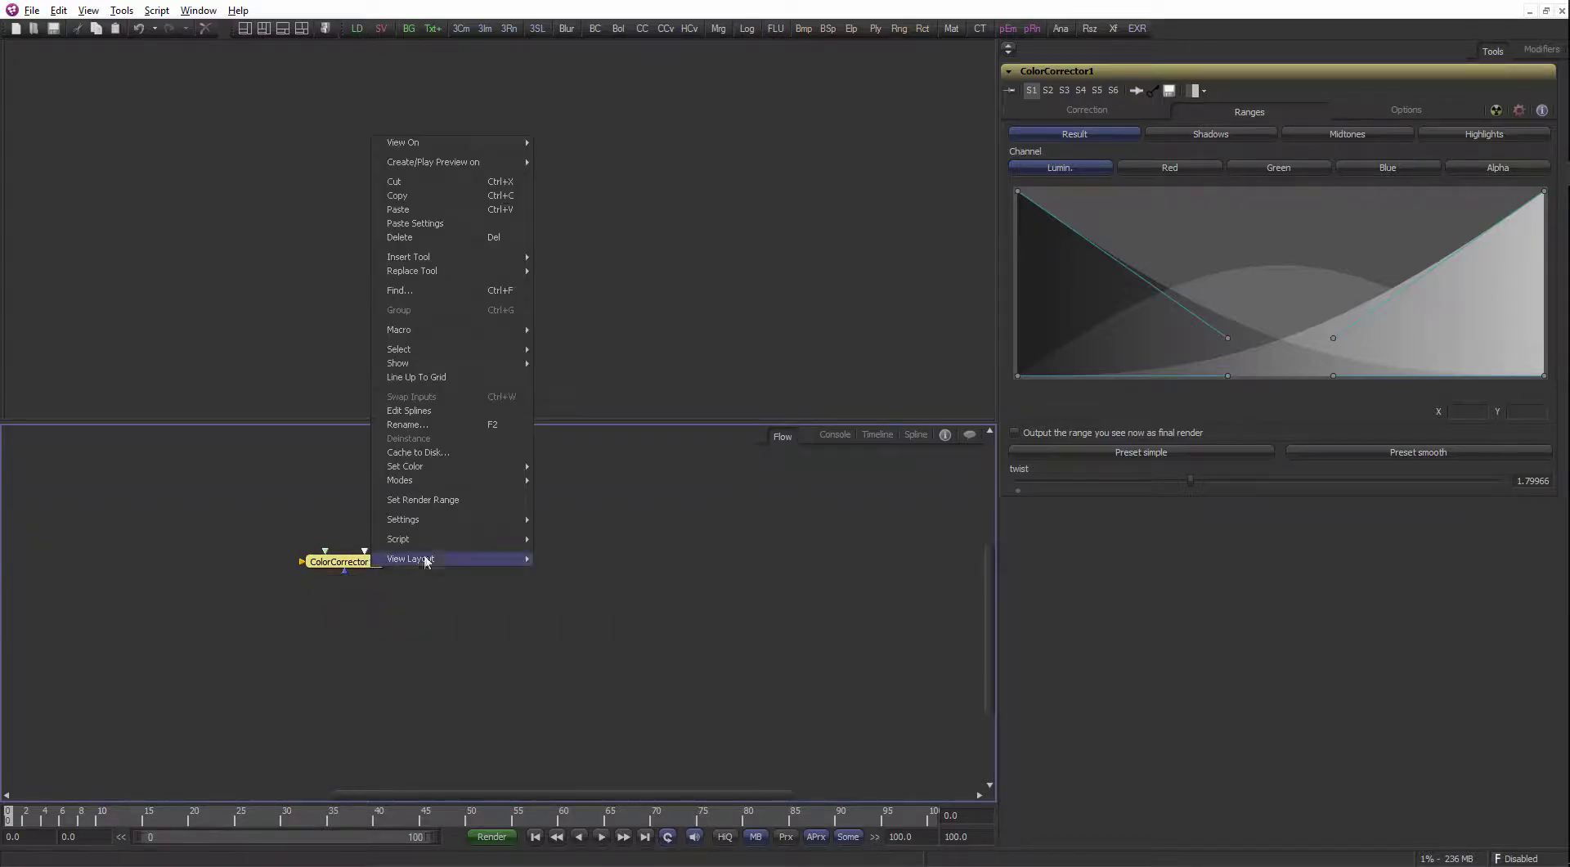
{"action": "mouse_move", "coordinate": [440, 546]}
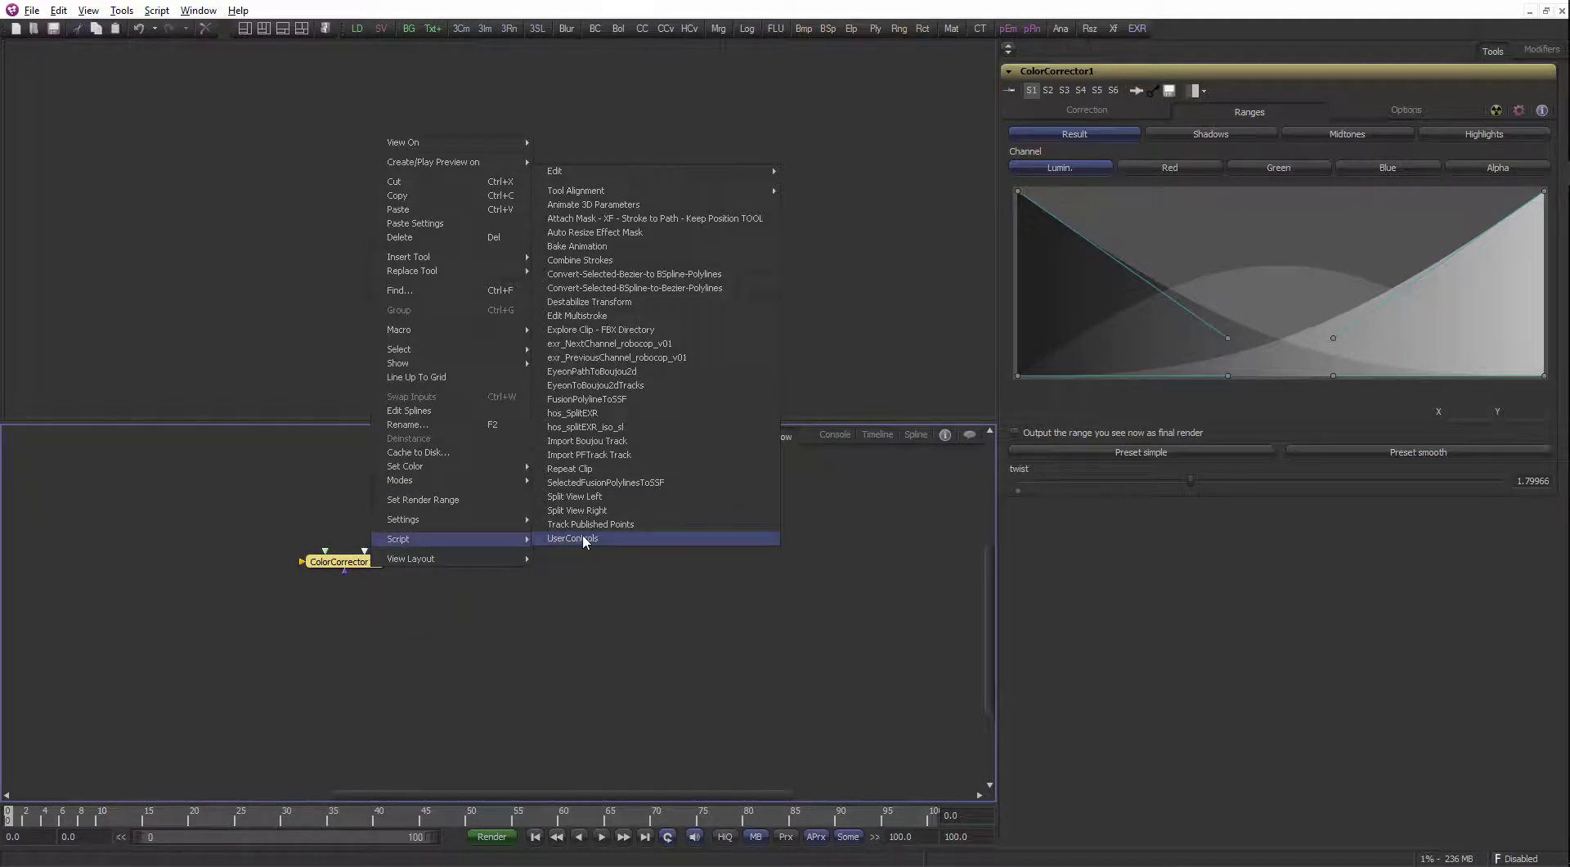
{"action": "mouse_move", "coordinate": [459, 330]}
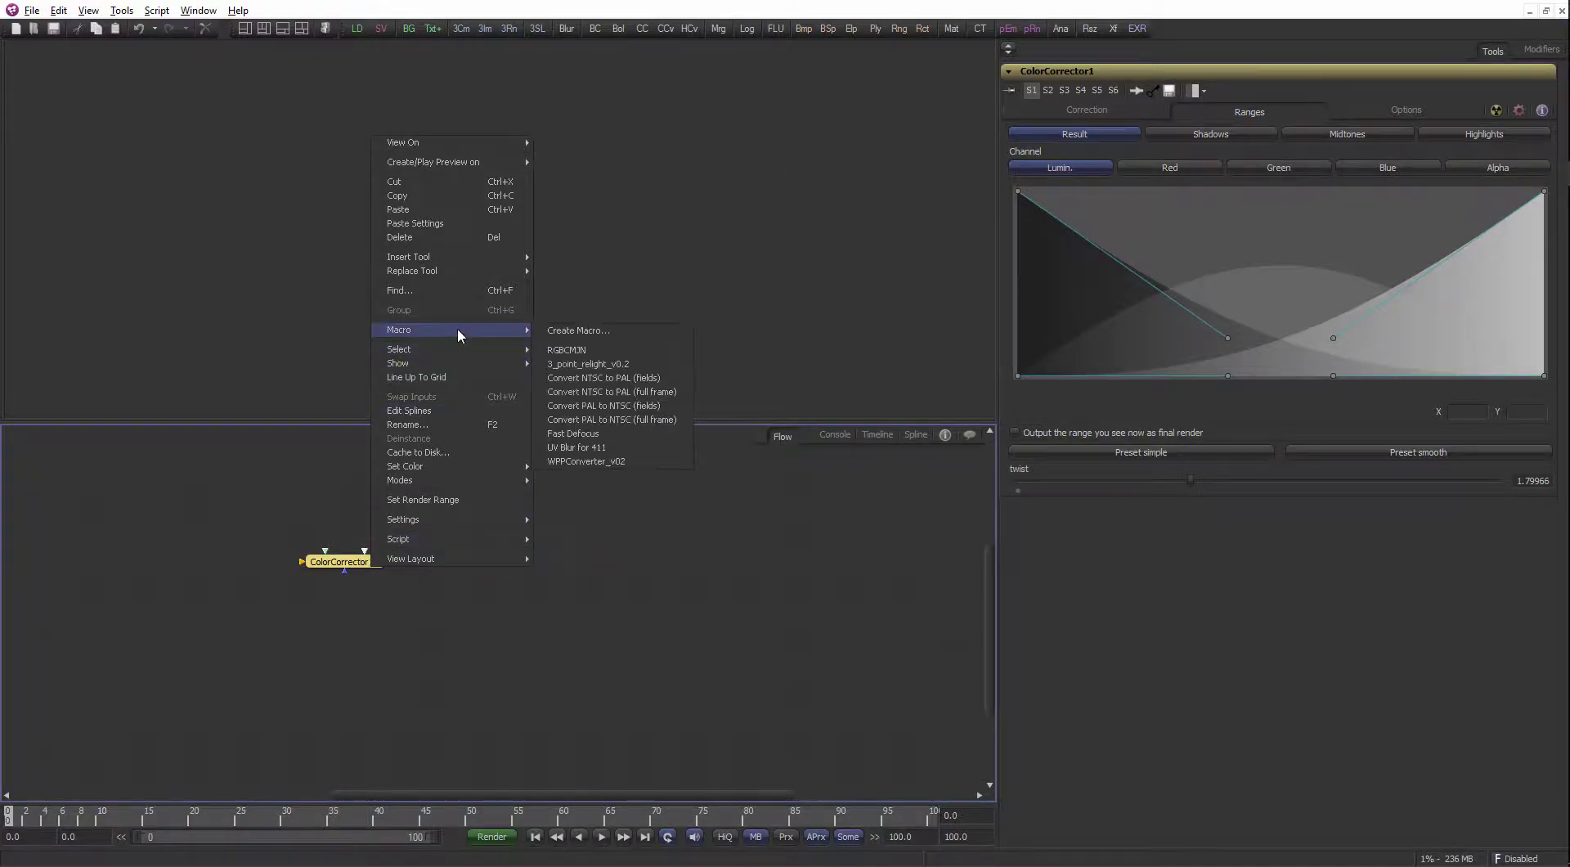
{"action": "left_click", "coordinate": [596, 331]}
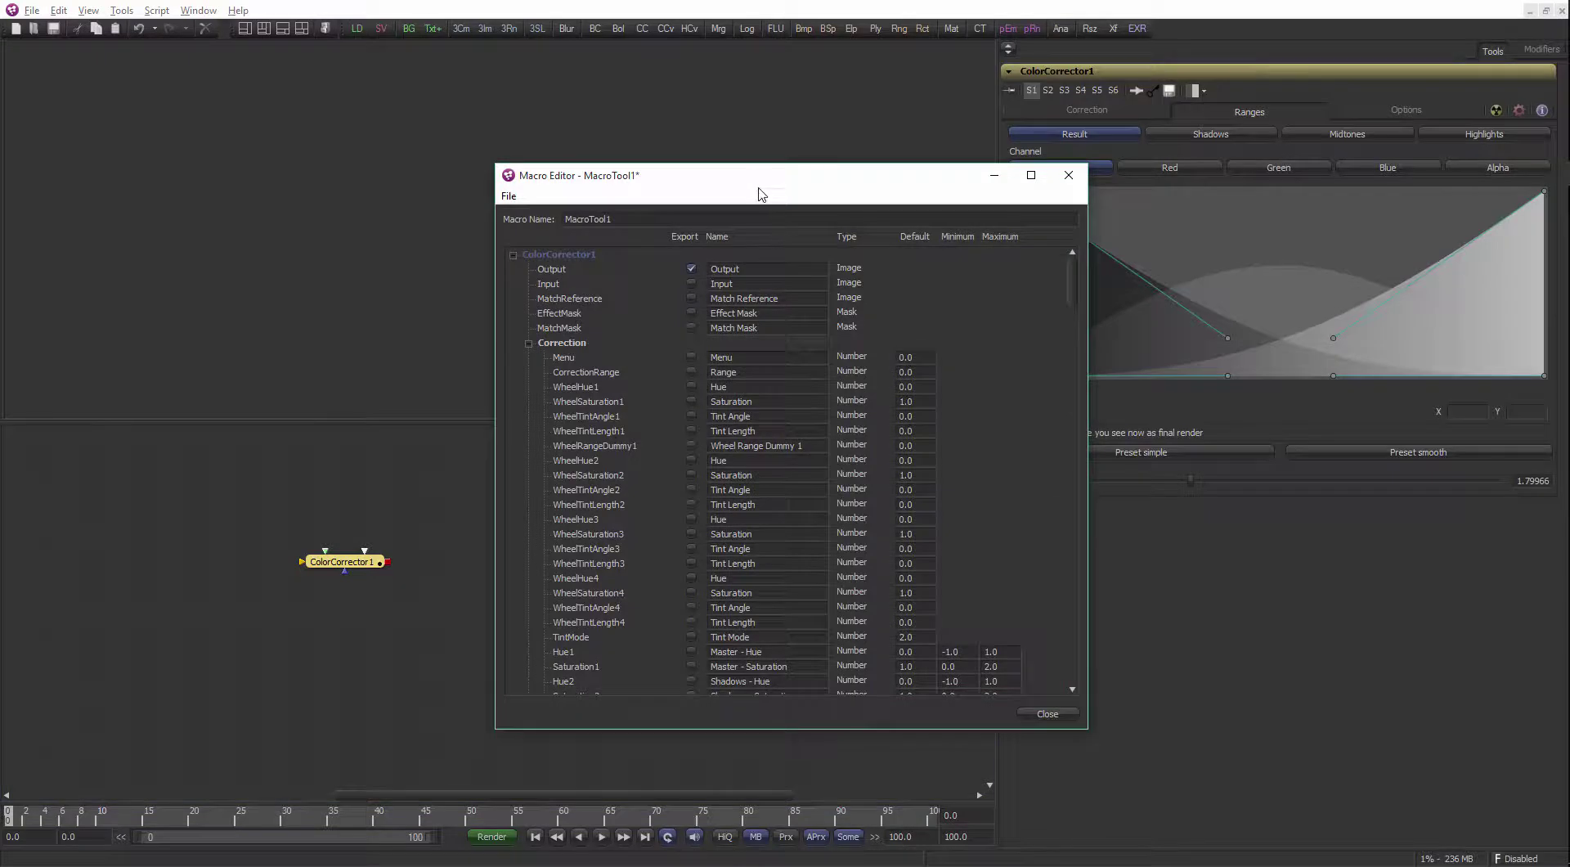
Reposition and lengthen the Macro Editor window, move the node clear of it, and mark Input and Effect Mask for export
{"action": "left_click_drag", "start_coordinate": [751, 182], "coordinate": [650, 51]}
{"action": "left_click_drag", "start_coordinate": [361, 574], "coordinate": [234, 590]}
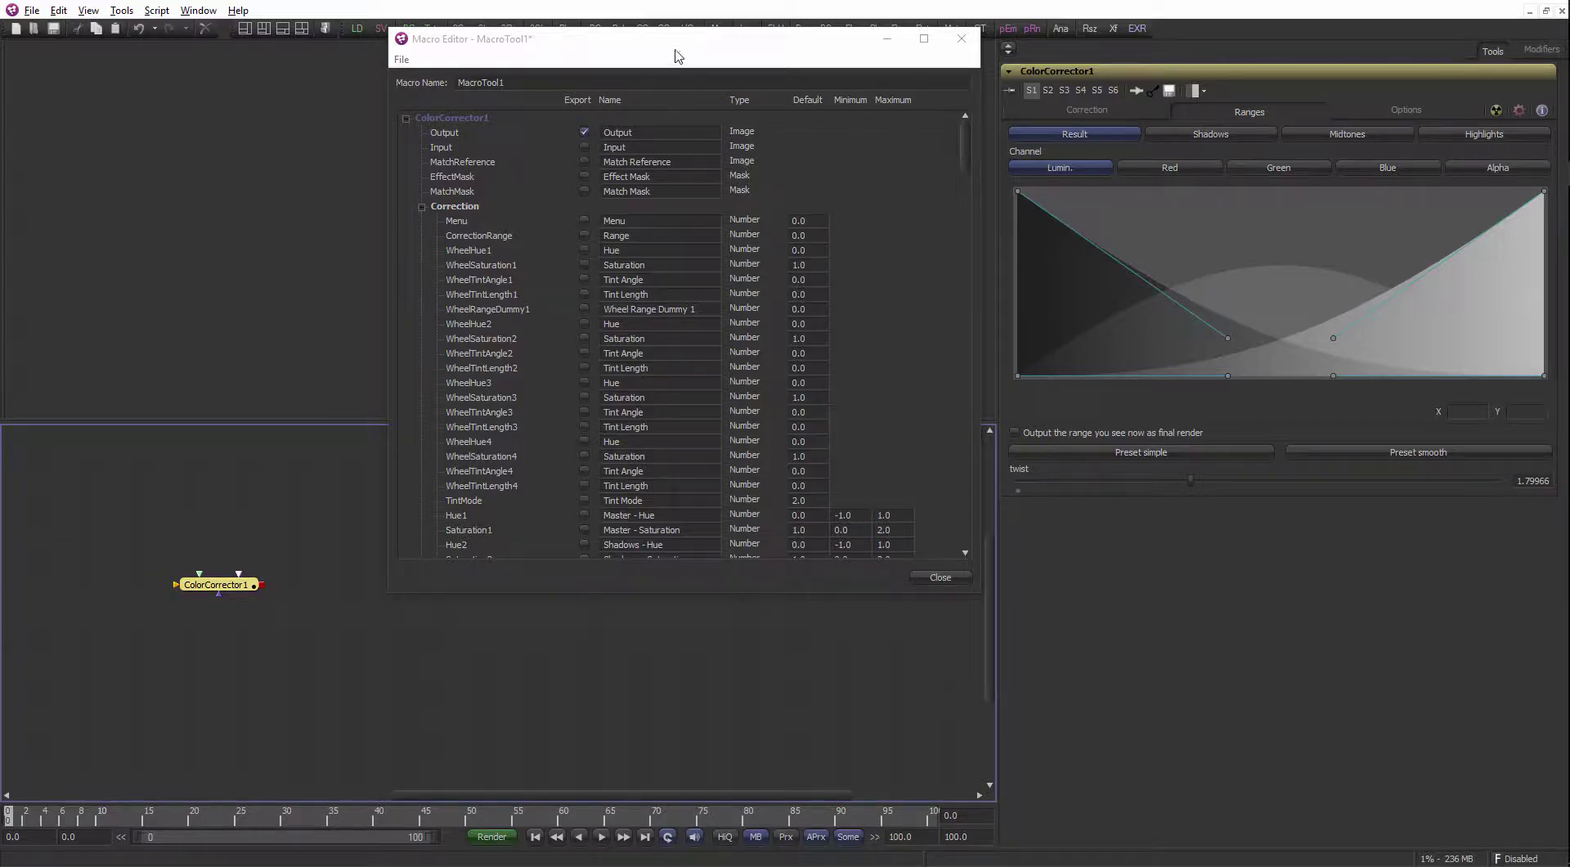
{"action": "left_click_drag", "start_coordinate": [676, 55], "coordinate": [609, 54]}
{"action": "left_click_drag", "start_coordinate": [801, 595], "coordinate": [801, 769]}
Examine the Color Corrector inputs available for export, including the custom controls, and close the Macro Editor without saving
{"action": "left_click_drag", "start_coordinate": [901, 171], "coordinate": [895, 131]}
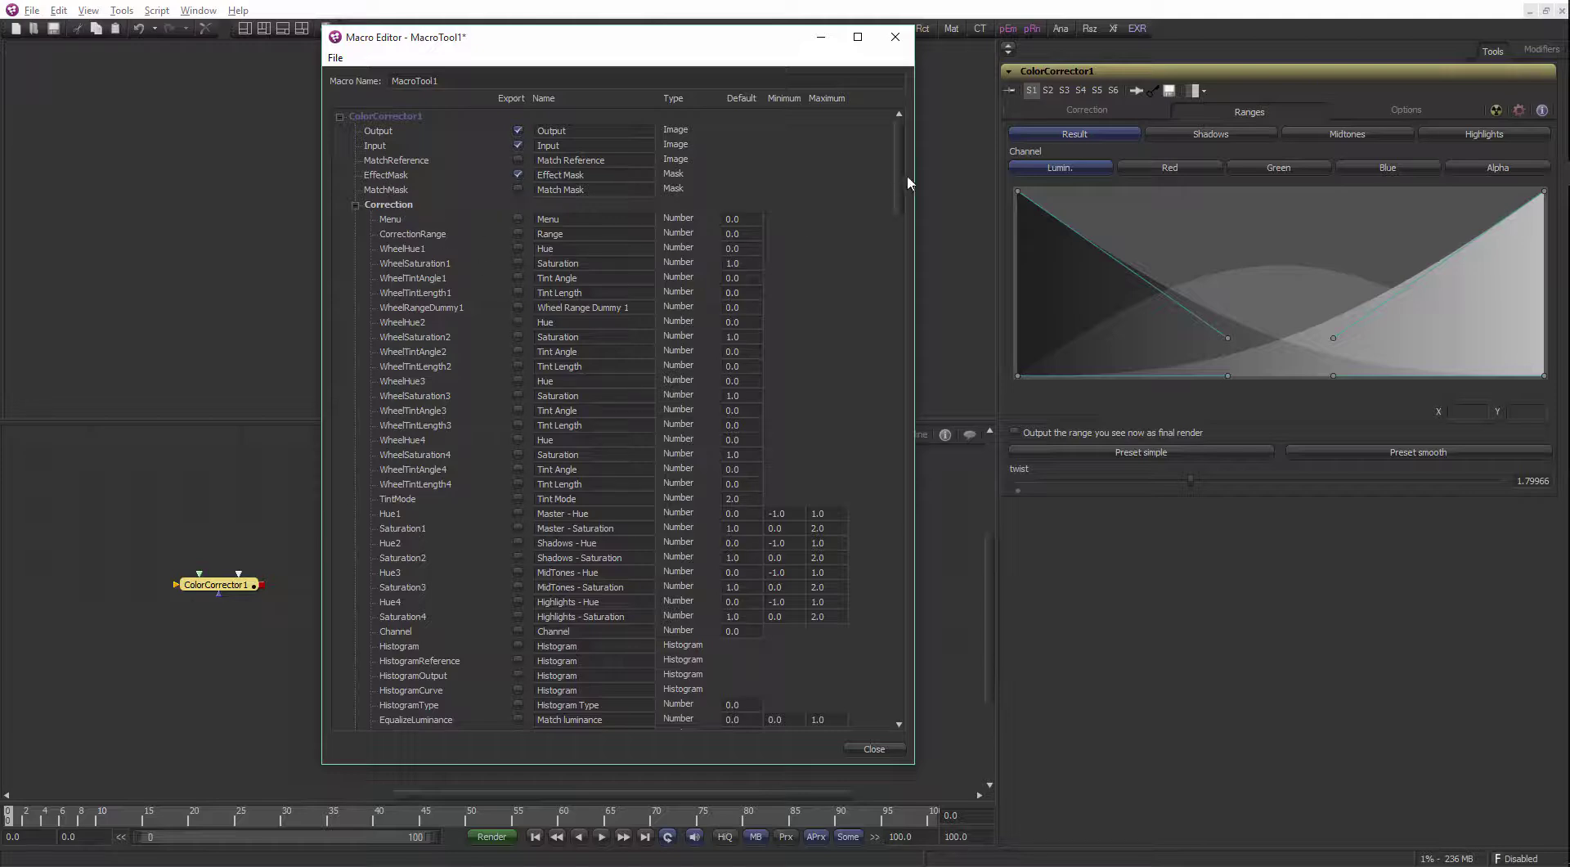
{"action": "left_click_drag", "start_coordinate": [895, 194], "coordinate": [908, 709]}
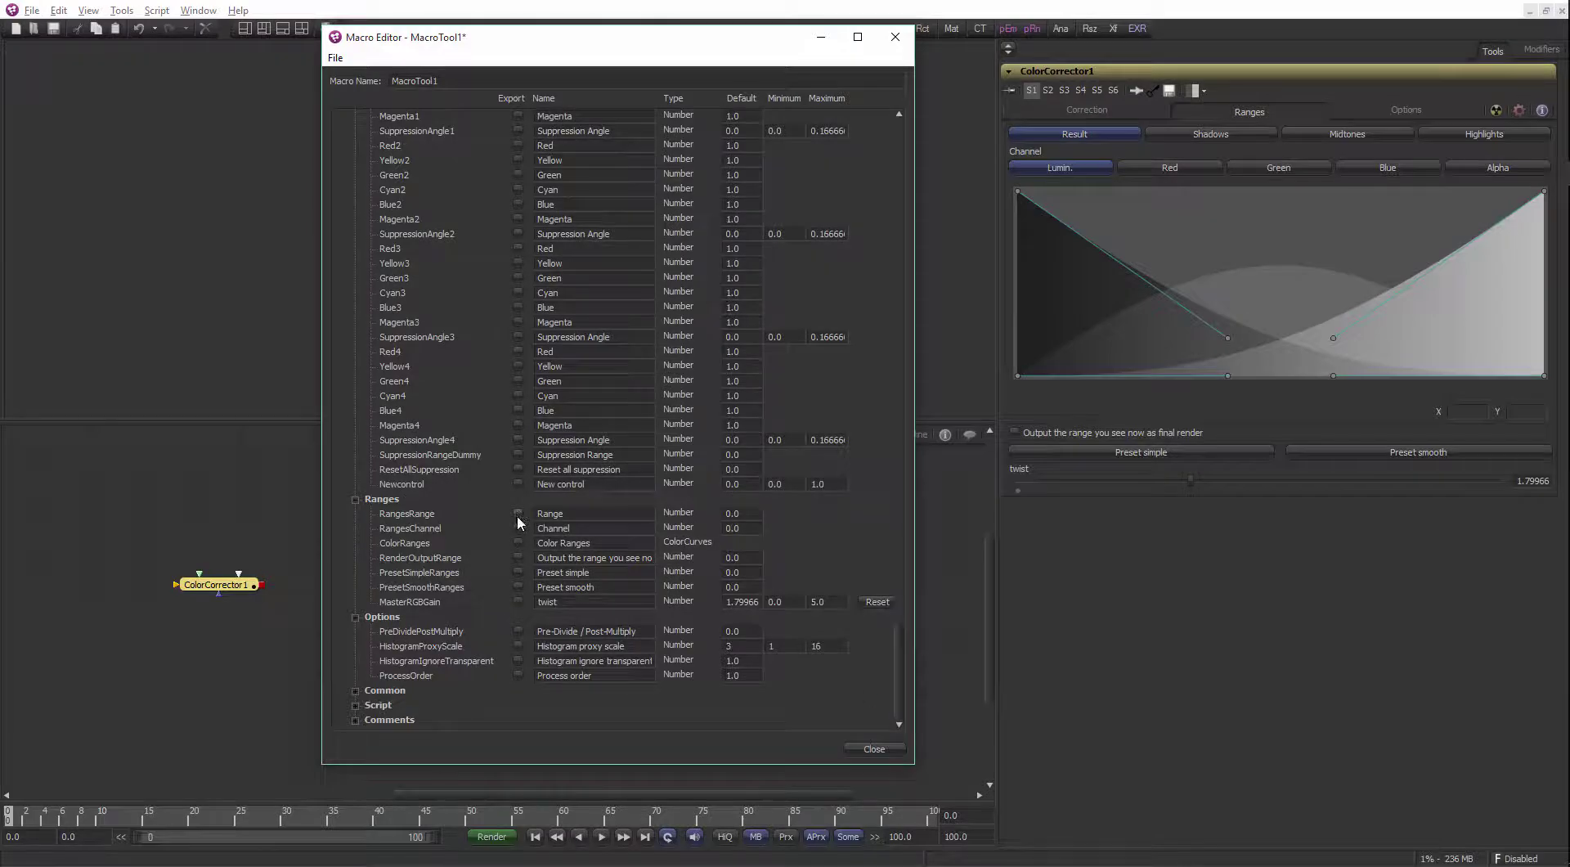
{"action": "scroll", "coordinate": [686, 534], "scroll_direction": "up", "scroll_amount": 15}
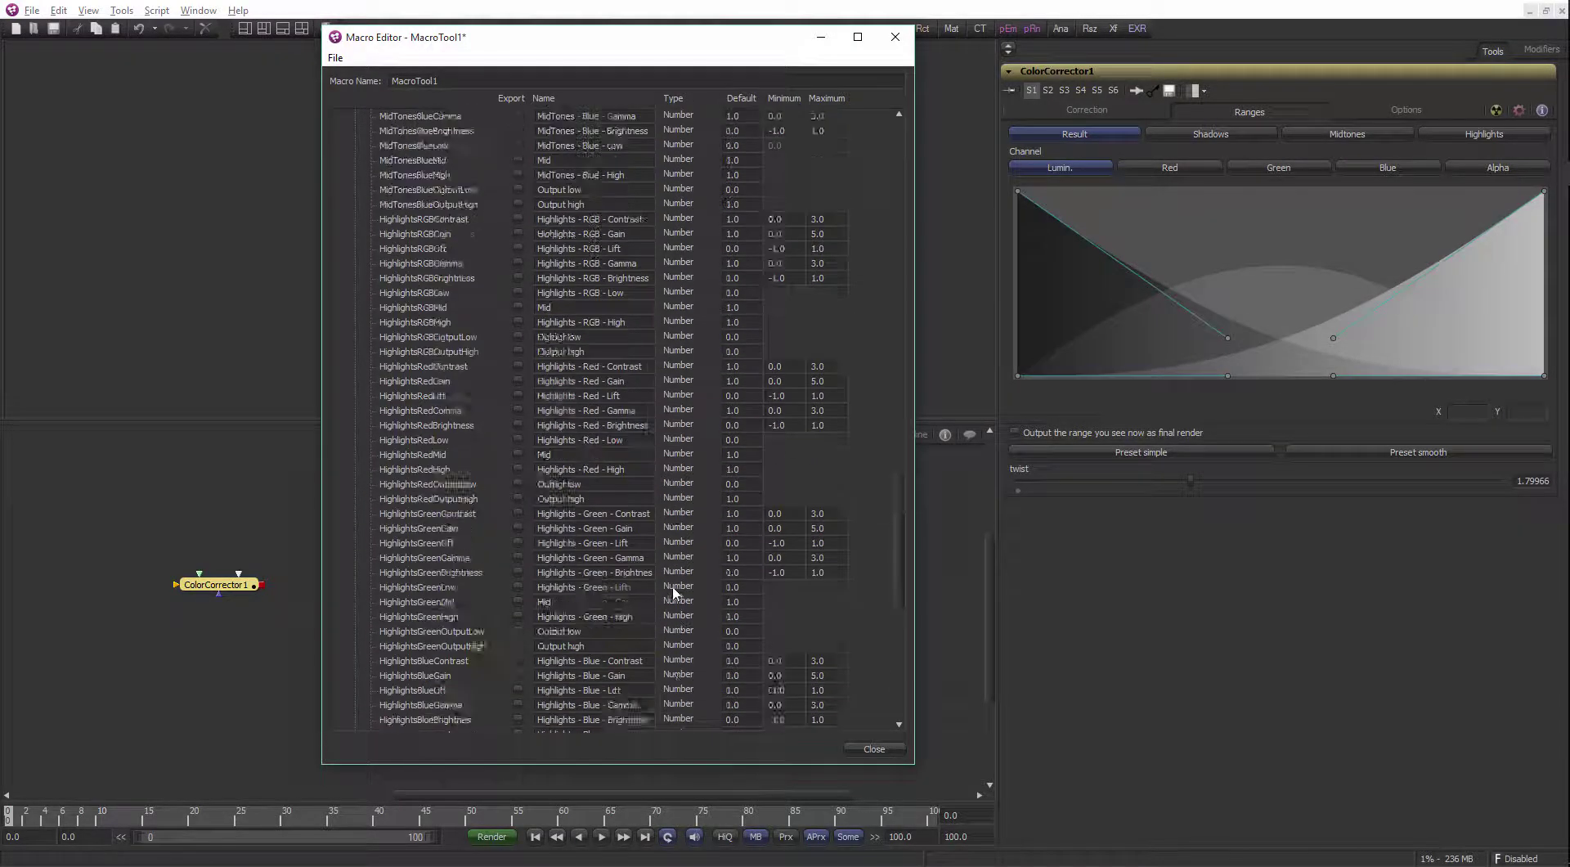
{"action": "scroll", "coordinate": [672, 592], "scroll_direction": "up", "scroll_amount": 20}
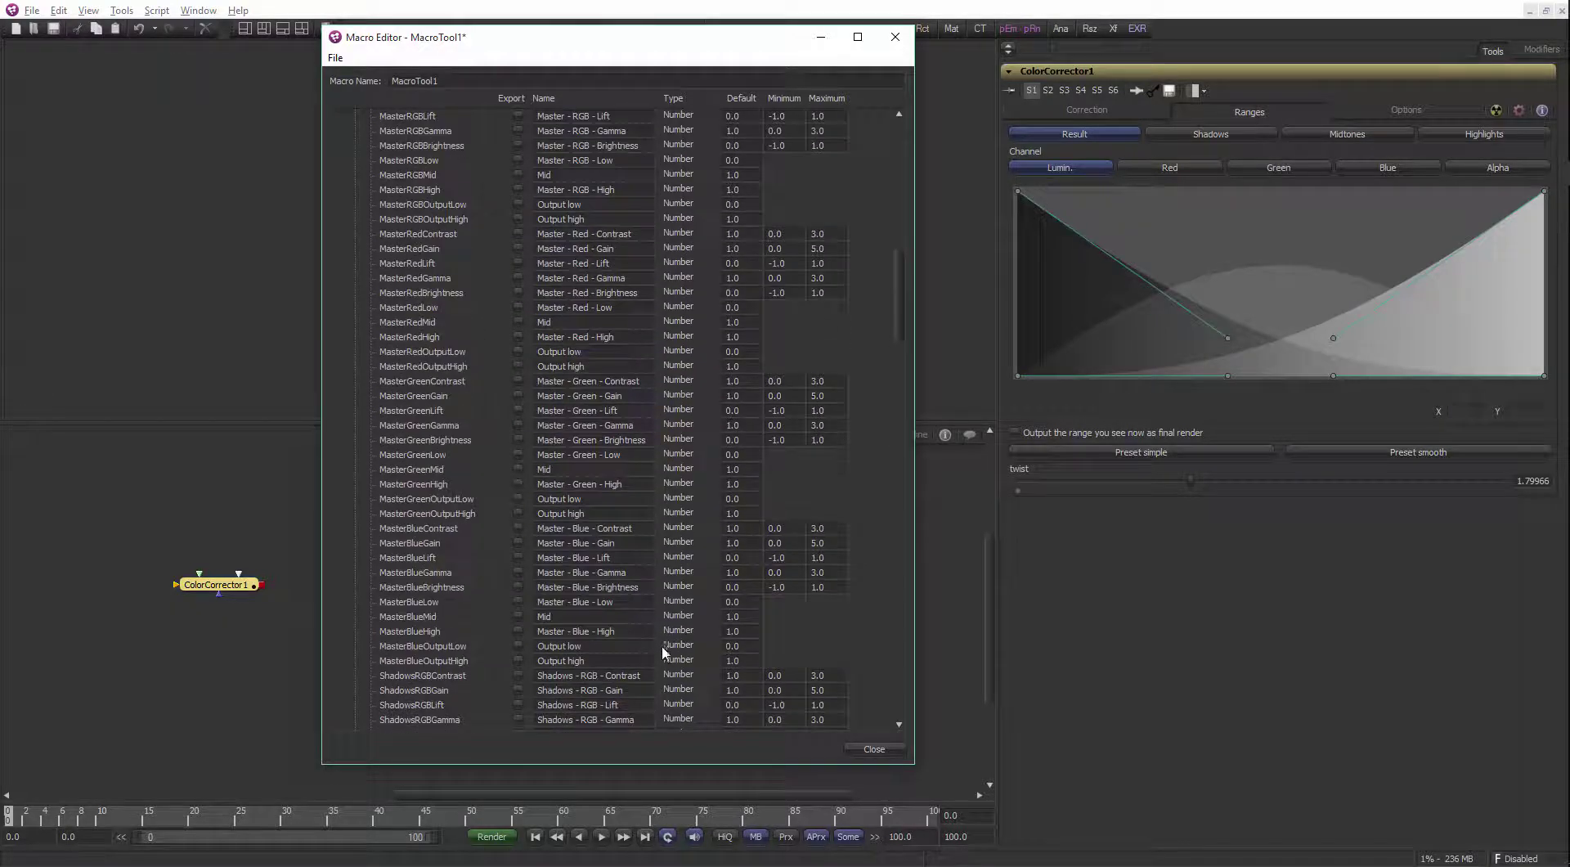
{"action": "scroll", "coordinate": [663, 650], "scroll_direction": "up", "scroll_amount": 7}
{"action": "scroll", "coordinate": [613, 417], "scroll_direction": "up", "scroll_amount": 12}
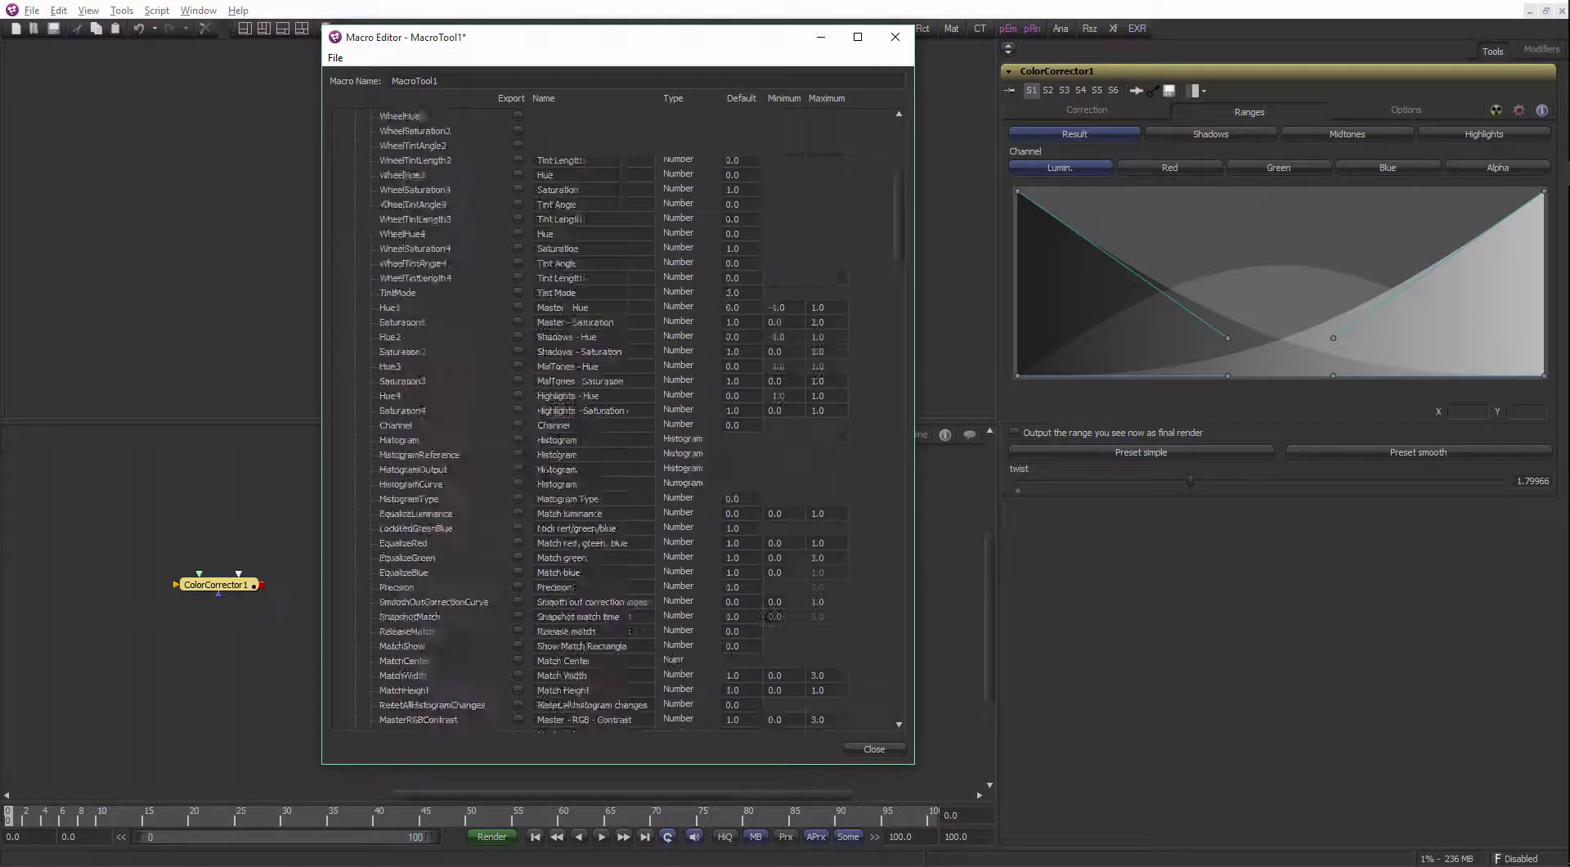
{"action": "left_click", "coordinate": [896, 37]}
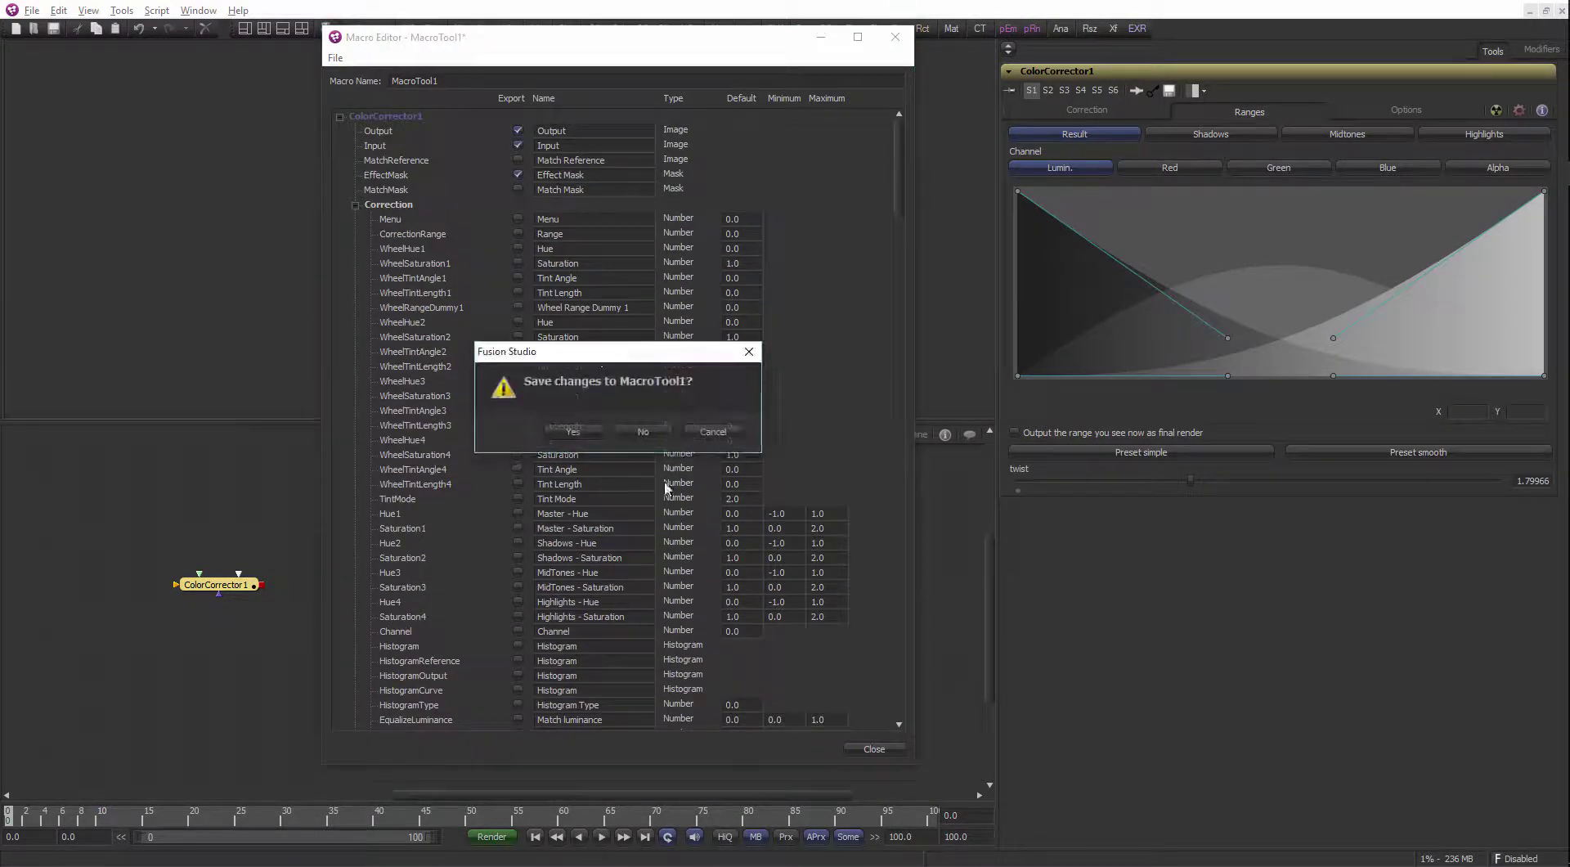
{"action": "left_click", "coordinate": [651, 433]}
Delete the Color Corrector node and add a Brightness Contrast (BC) tool to the flow
{"action": "left_click_drag", "start_coordinate": [250, 593], "coordinate": [305, 618]}
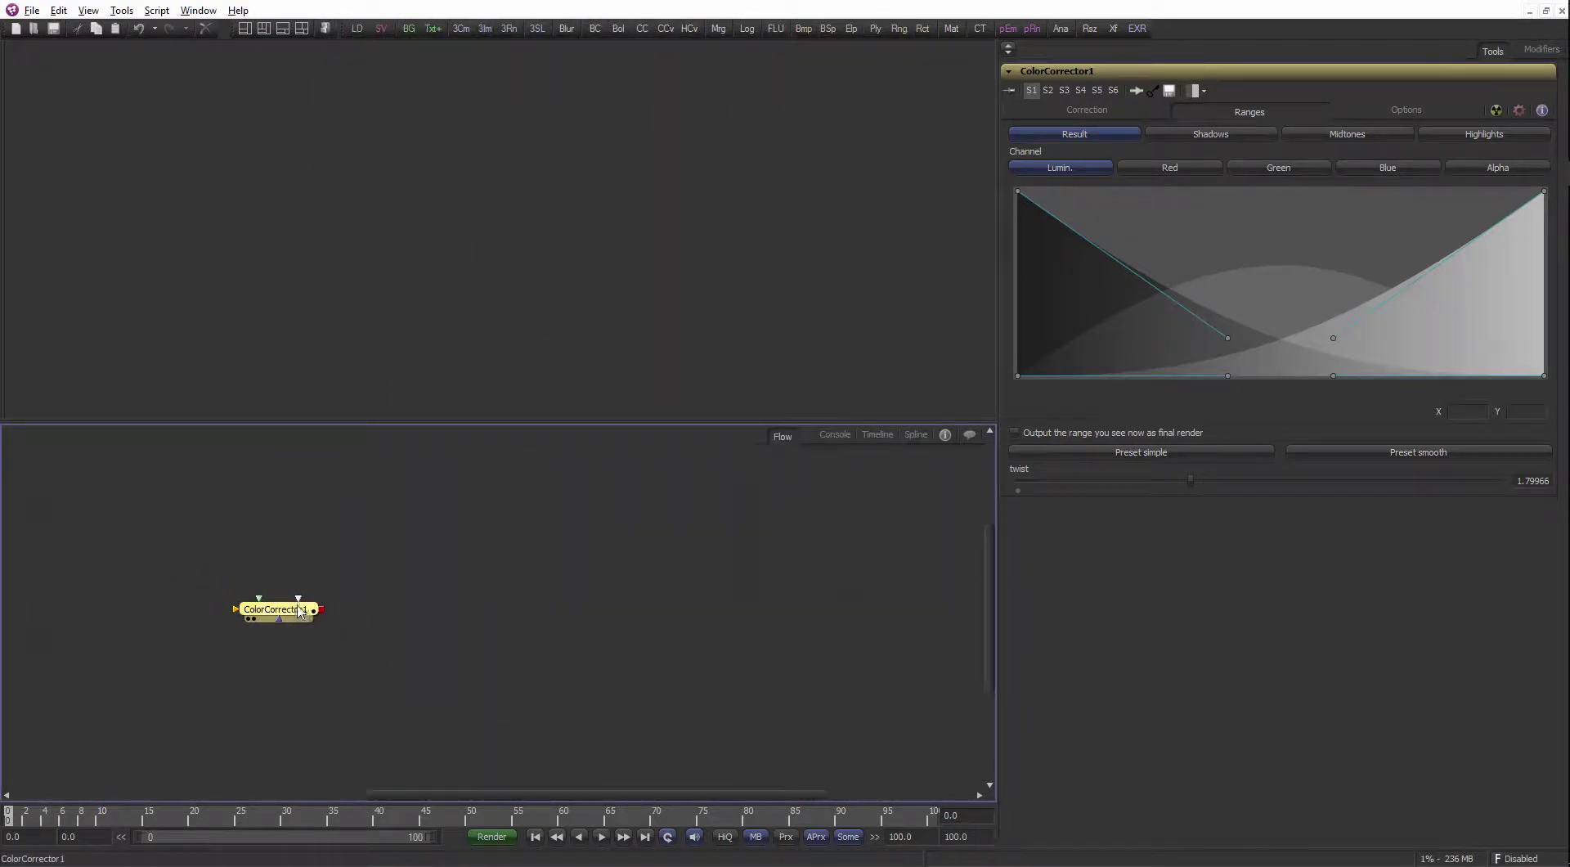
{"action": "key", "text": "Delete"}
{"action": "key", "text": "ctrl+space"}
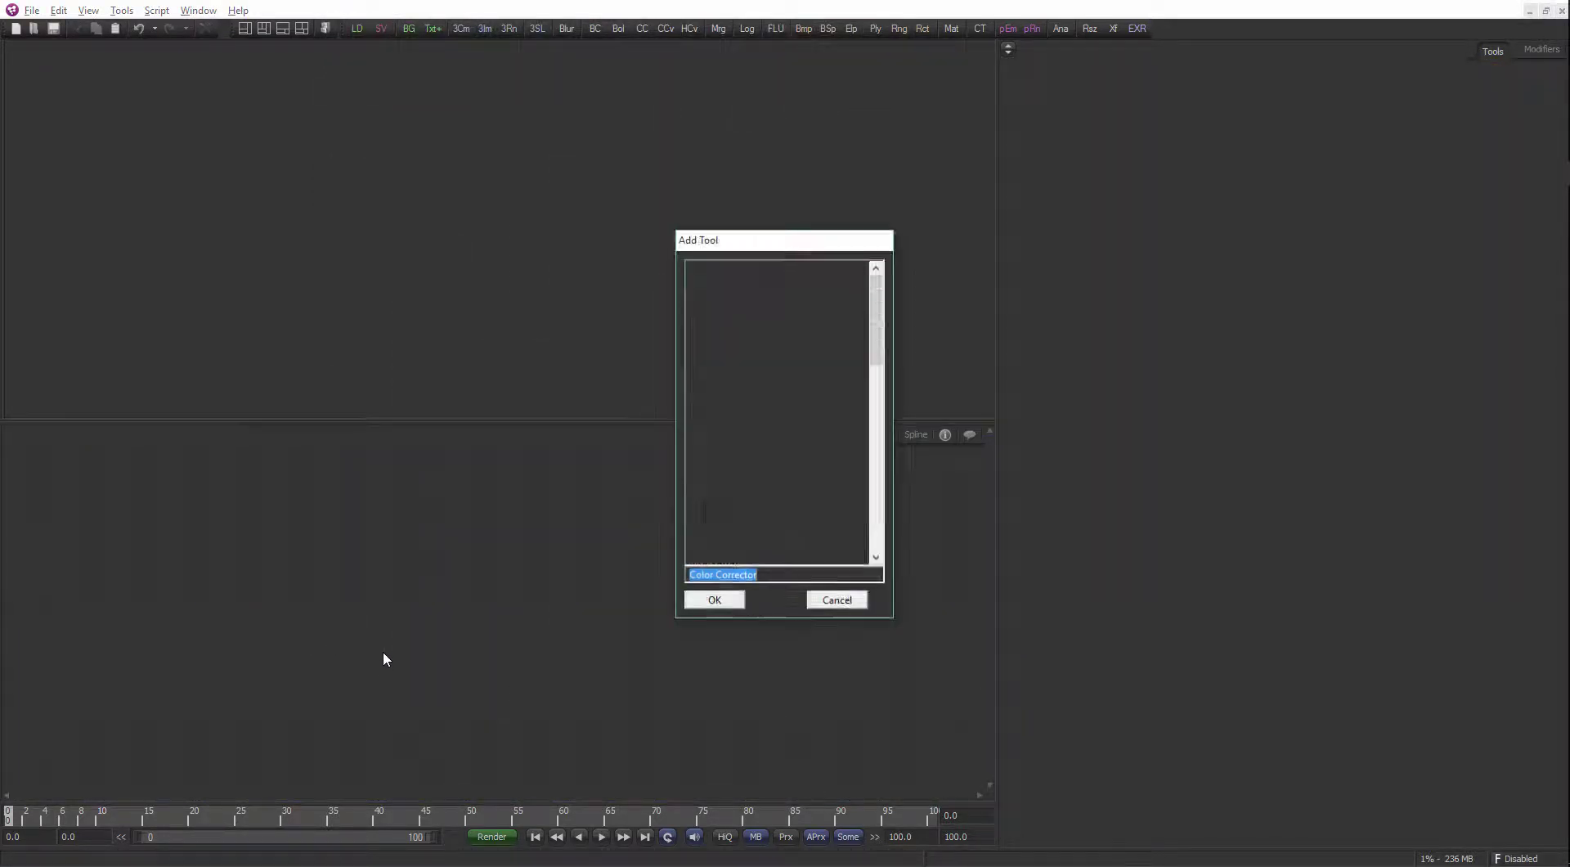
{"action": "type", "text": "bc"}
{"action": "key", "text": "Return"}
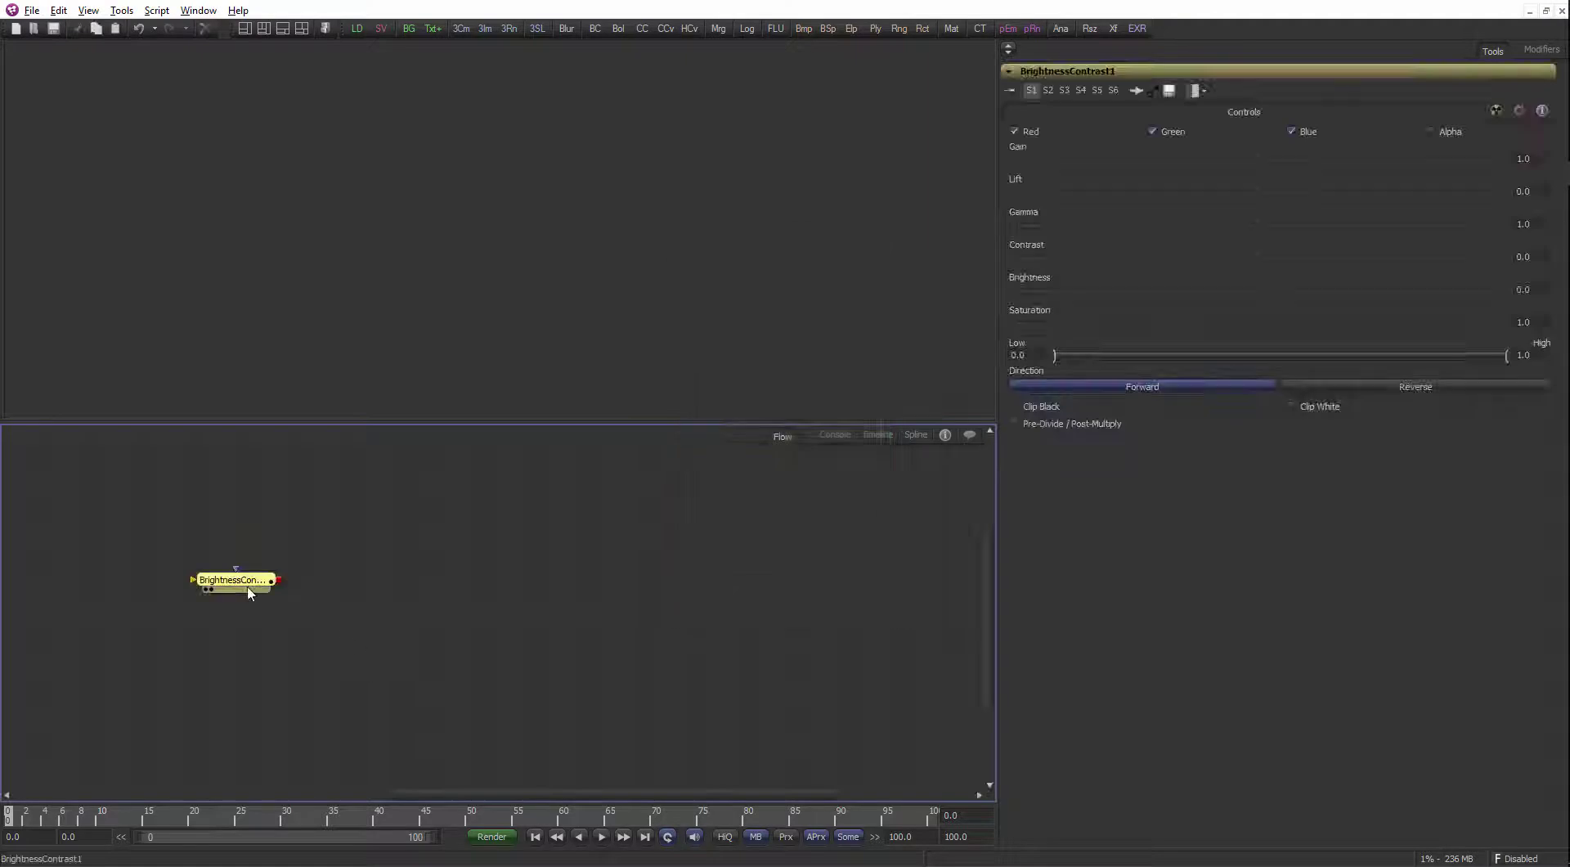
Start creating a macro from the Brightness Contrast node and mark Input, Red, Green, Blue, Alpha and Gain for export
{"action": "right_click", "coordinate": [291, 598]}
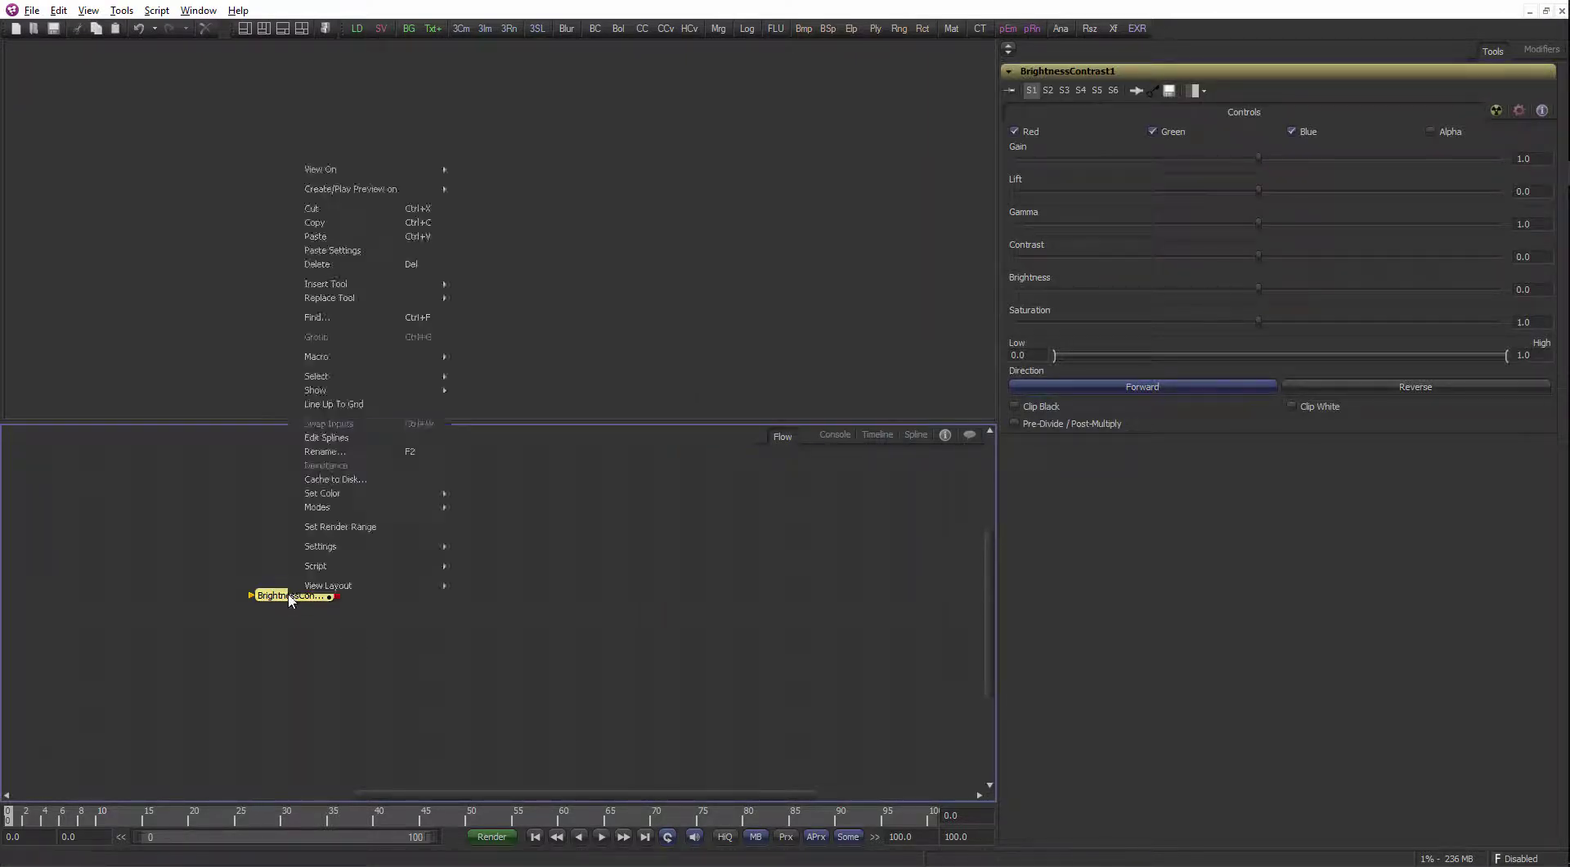
{"action": "mouse_move", "coordinate": [379, 358]}
{"action": "left_click", "coordinate": [516, 352]}
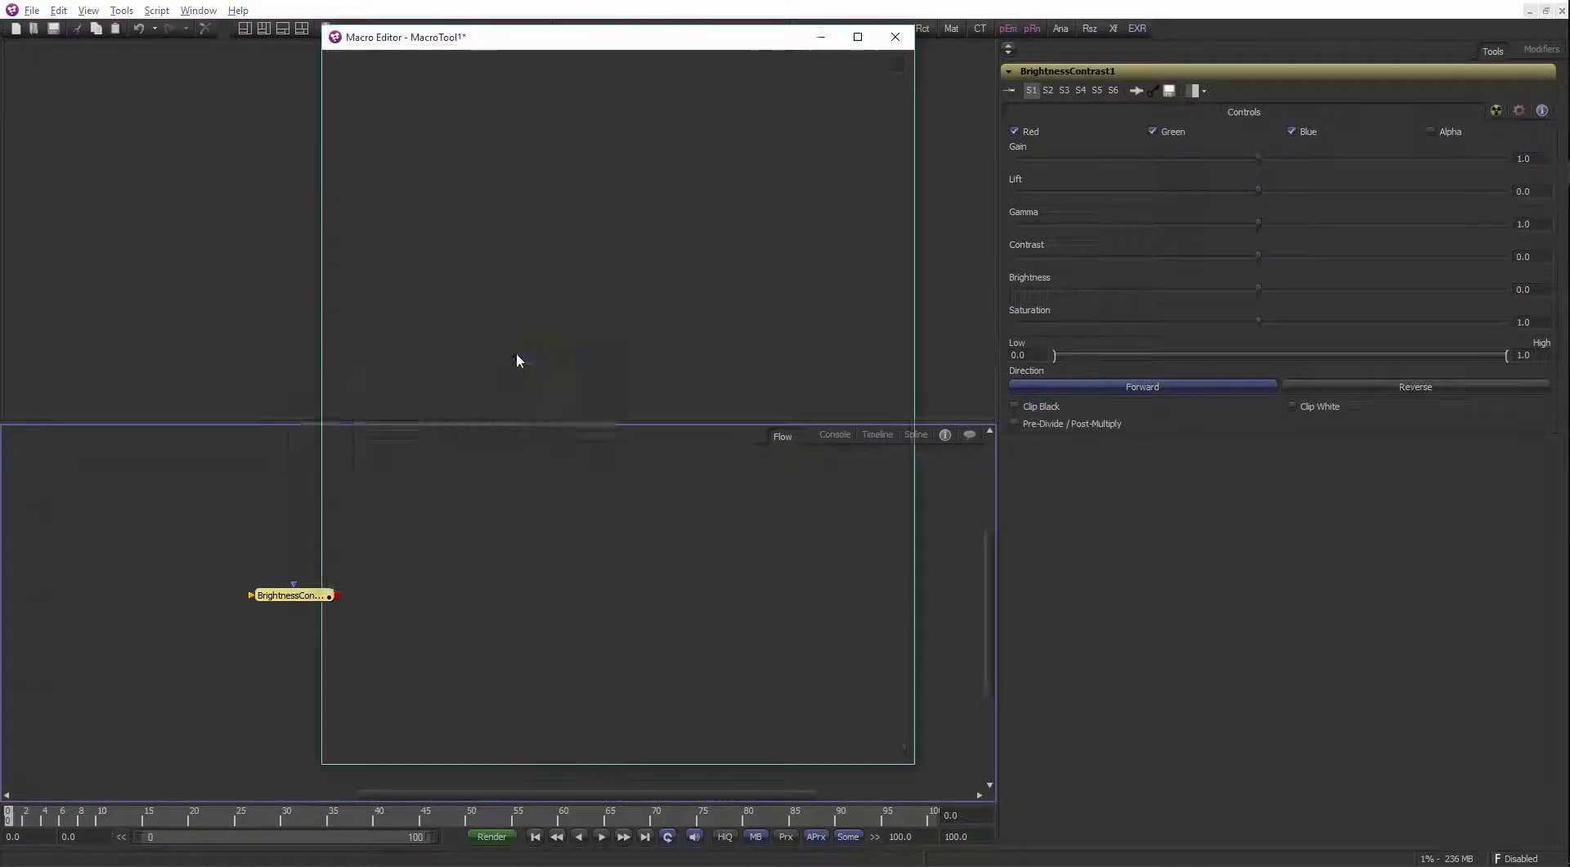
{"action": "mouse_move", "coordinate": [618, 55]}
{"action": "left_mouse_down"}
{"action": "mouse_move", "coordinate": [687, 51]}
{"action": "mouse_move", "coordinate": [641, 53]}
{"action": "left_mouse_up"}
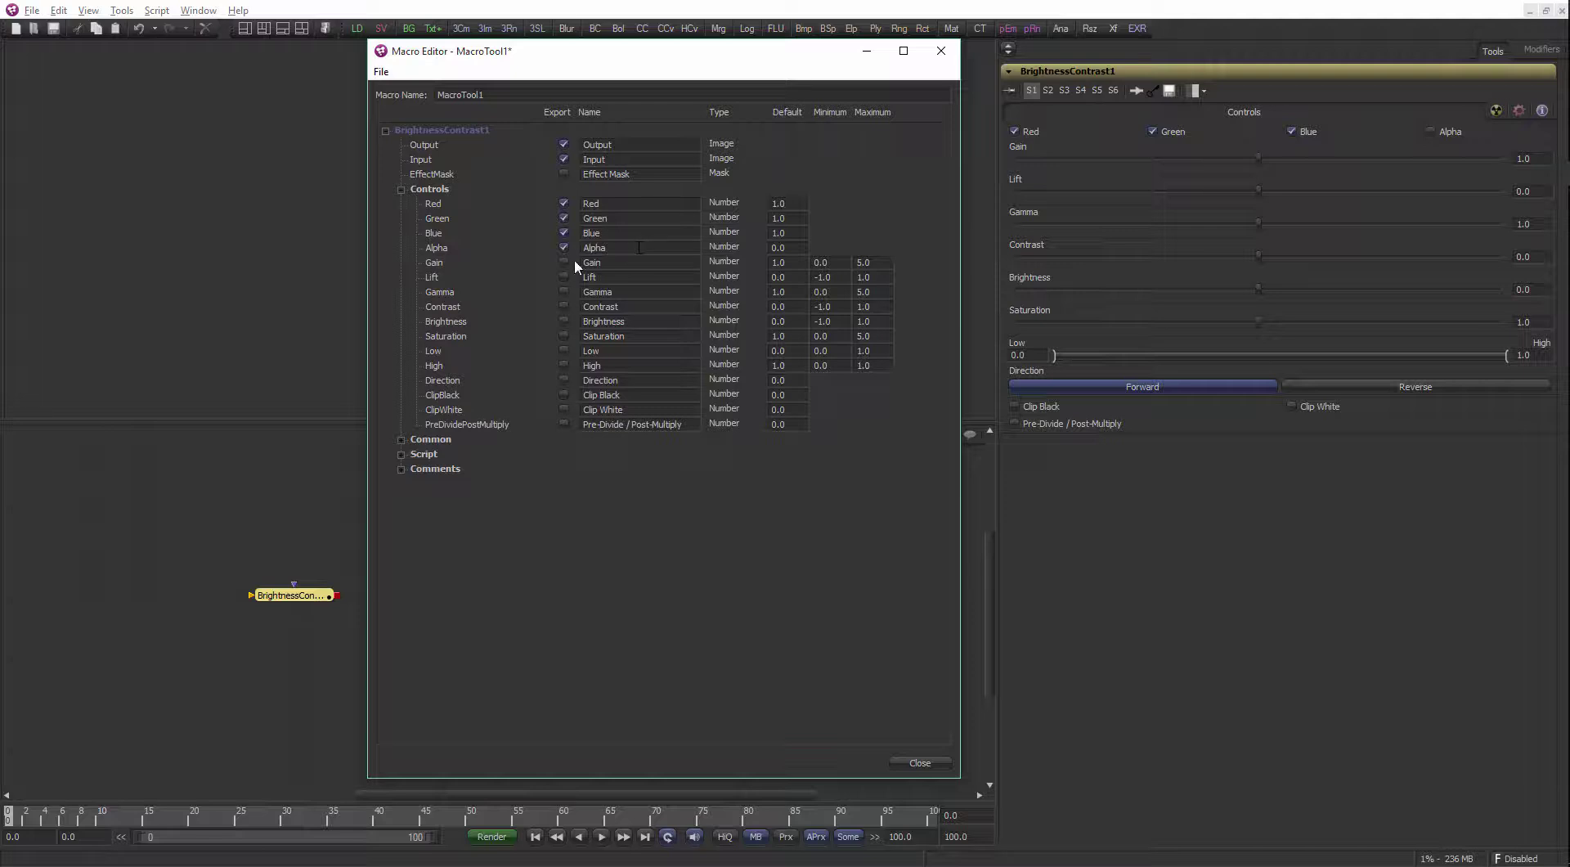
{"action": "left_click", "coordinate": [920, 762]}
{"action": "left_click", "coordinate": [778, 445]}
Name the macro BC_new
{"action": "left_click_drag", "start_coordinate": [484, 94], "coordinate": [389, 90]}
{"action": "type", "text": "BC"}
{"action": "type", "text": "_new"}
Save the macro as BC_new.setting in Fusion's Macros folder and close the Macro Editor
{"action": "left_click", "coordinate": [381, 72]}
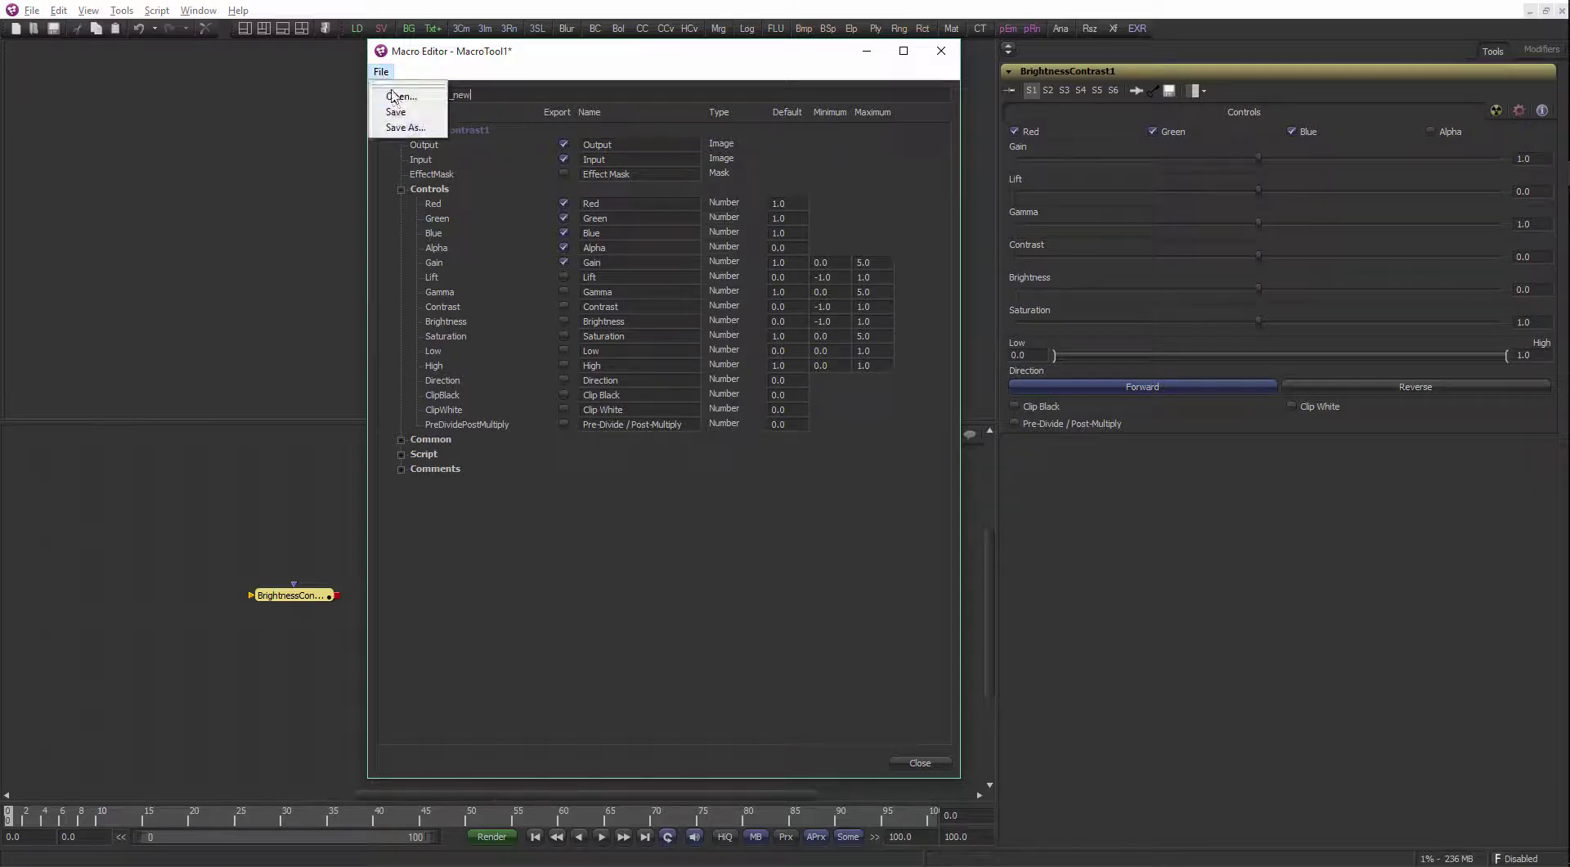
{"action": "left_click", "coordinate": [394, 121]}
{"action": "left_click_drag", "start_coordinate": [491, 139], "coordinate": [565, 145]}
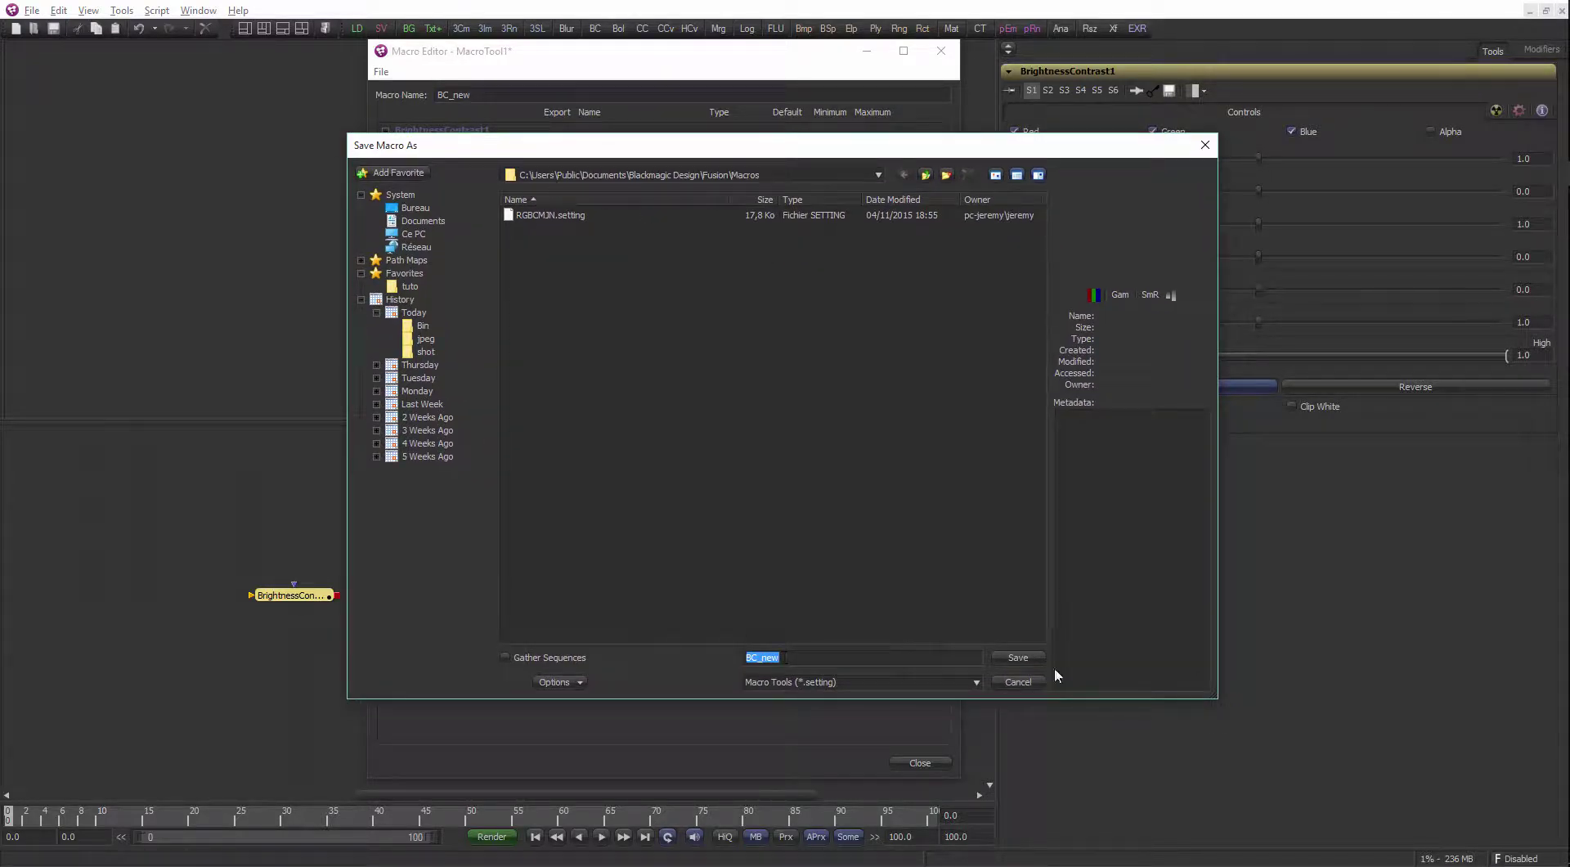
{"action": "left_click", "coordinate": [902, 658]}
{"action": "type", "text": ".e"}
{"action": "type", "text": "etting"}
{"action": "type", "text": "s"}
{"action": "key", "text": "BackSpace"}
{"action": "left_click", "coordinate": [1019, 659]}
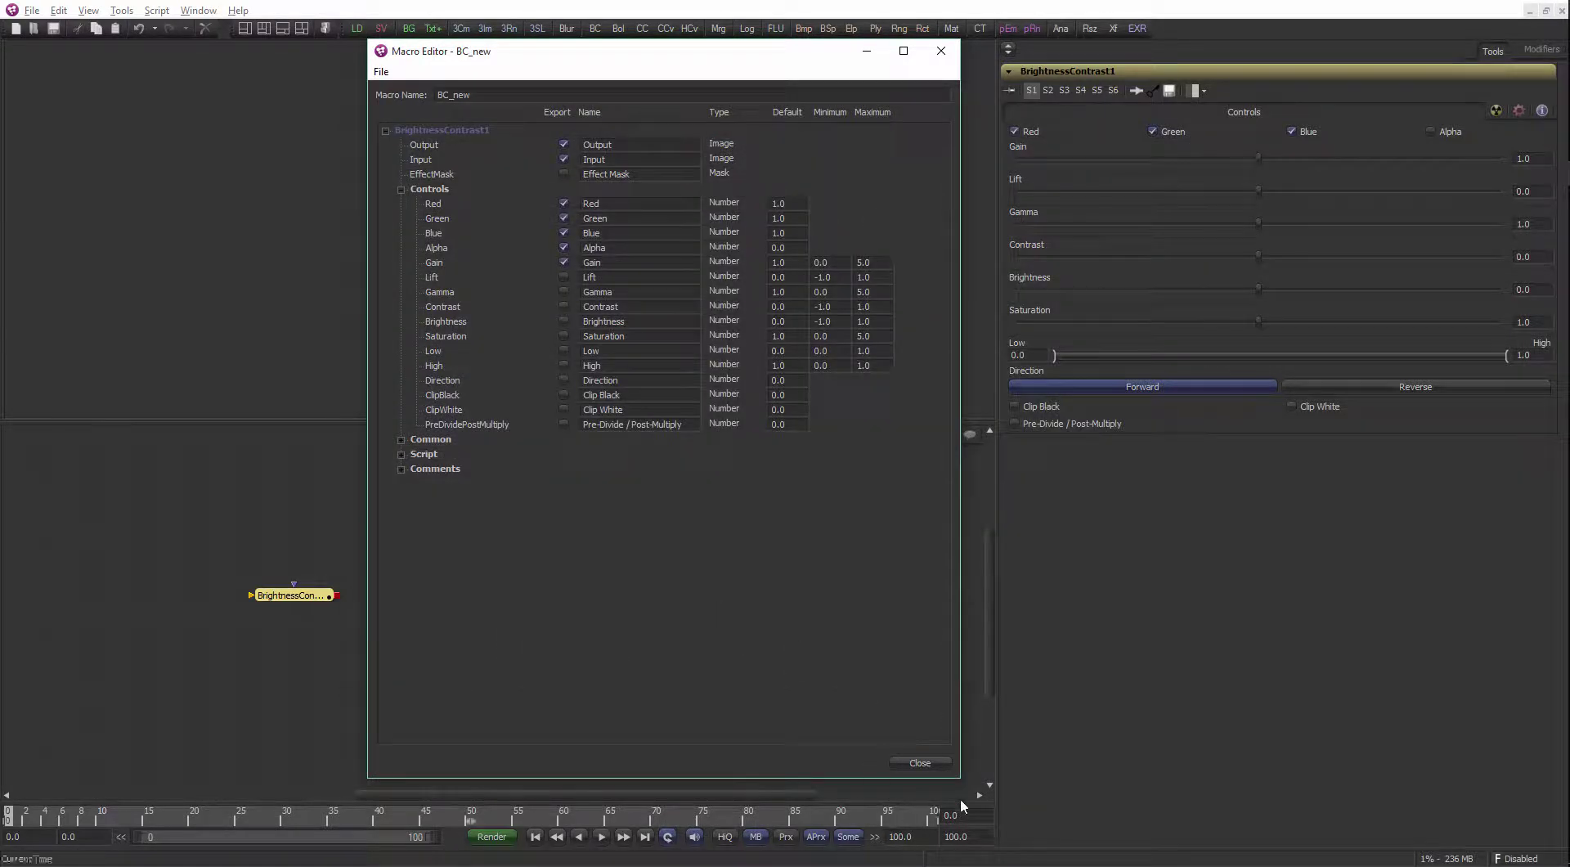
{"action": "left_click", "coordinate": [920, 763]}
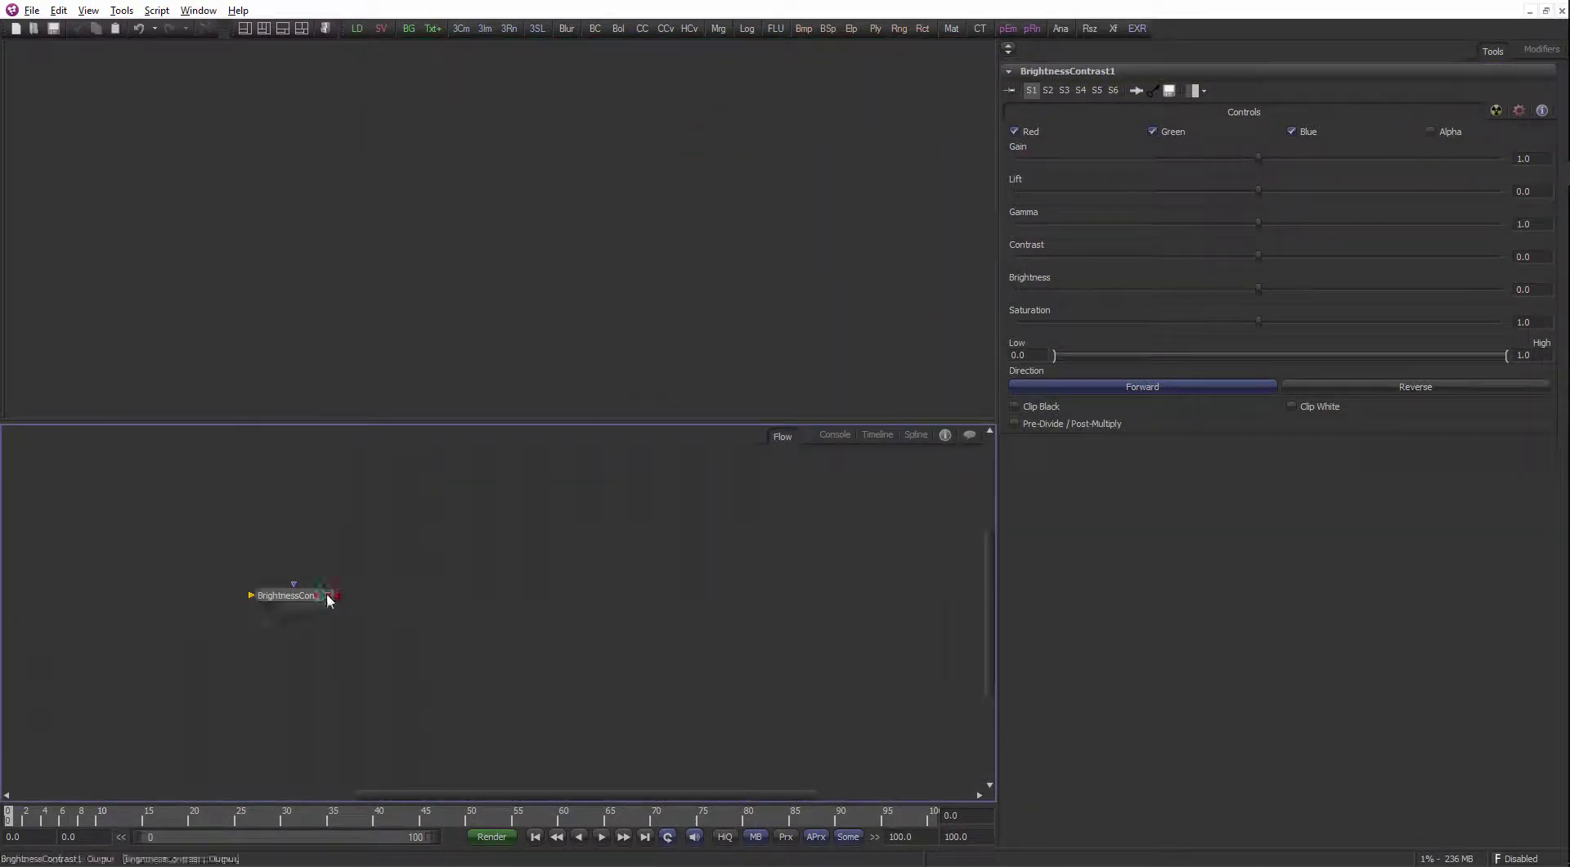
Add the BC_new macro to the flow and place it beside the Brightness Contrast node
{"action": "right_click", "coordinate": [438, 559]}
{"action": "mouse_move", "coordinate": [531, 566]}
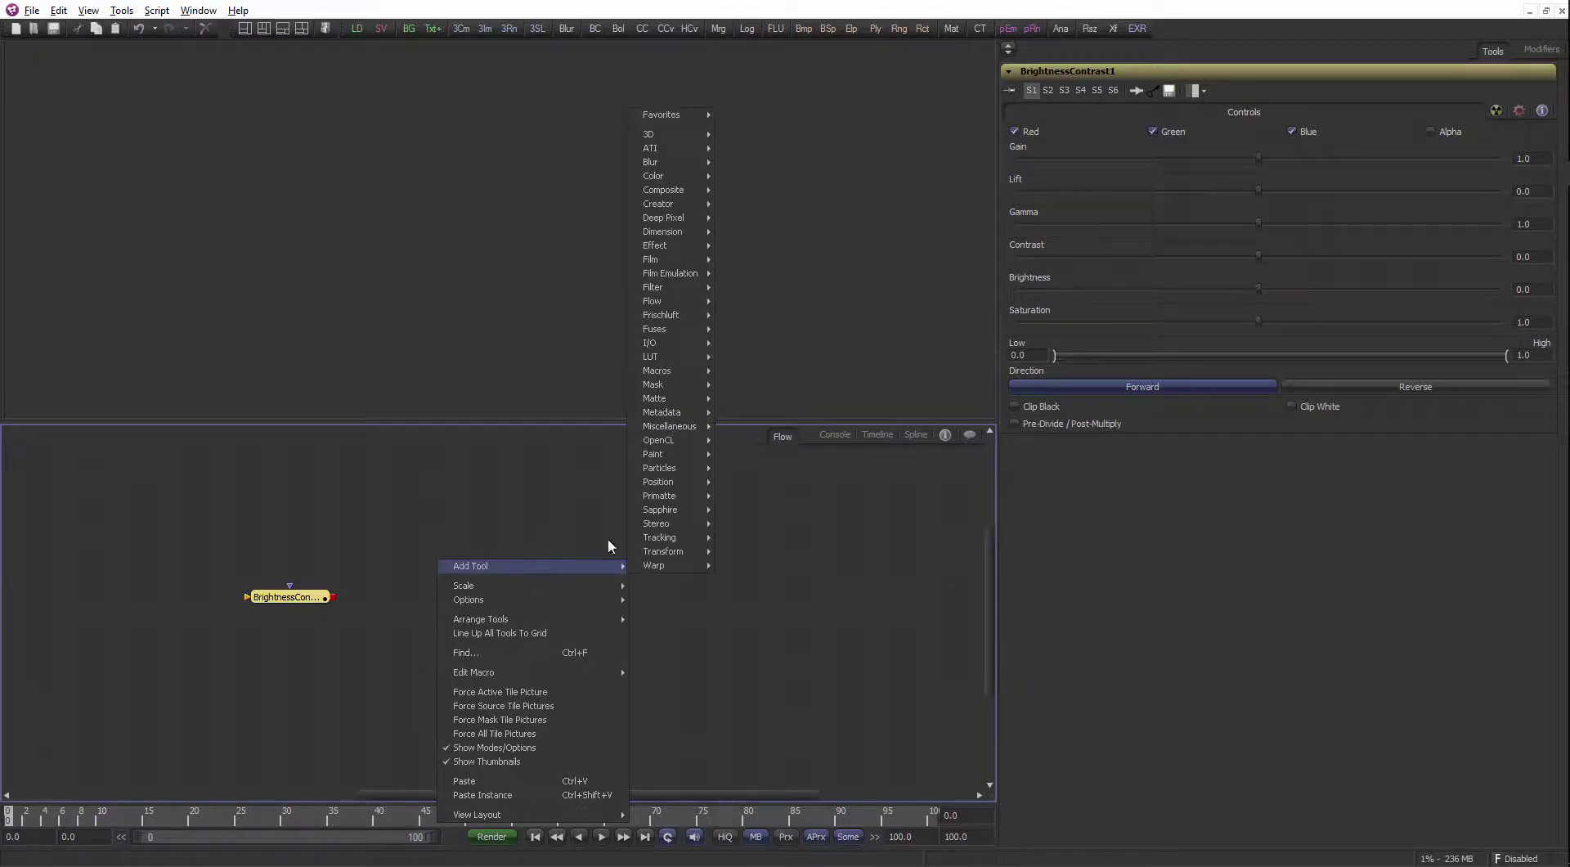
{"action": "mouse_move", "coordinate": [659, 376]}
{"action": "left_click", "coordinate": [778, 382]}
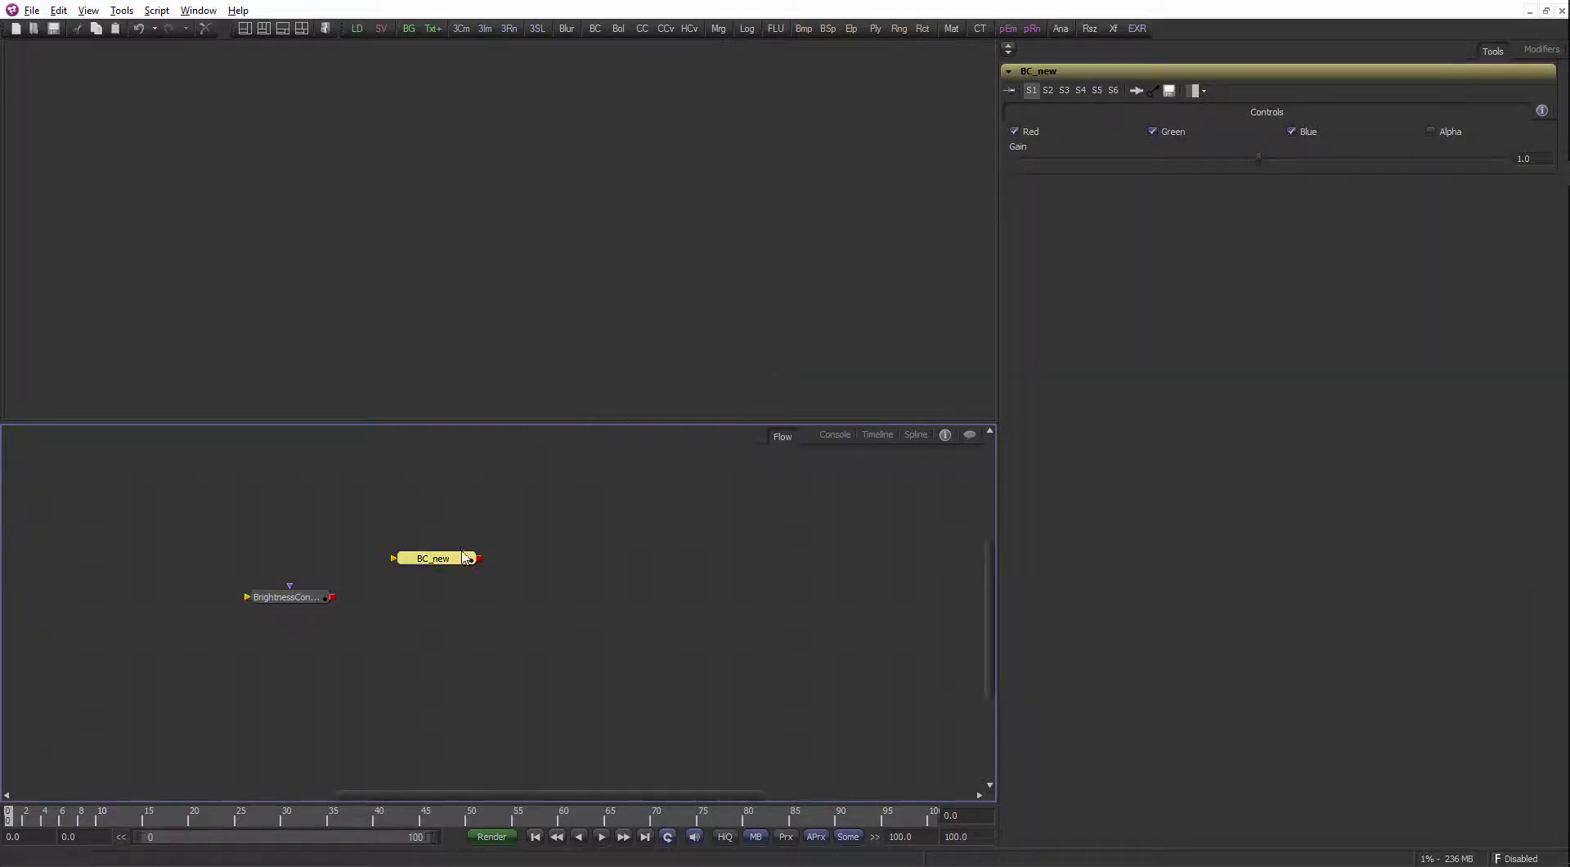
{"action": "left_click_drag", "start_coordinate": [459, 567], "coordinate": [524, 595]}
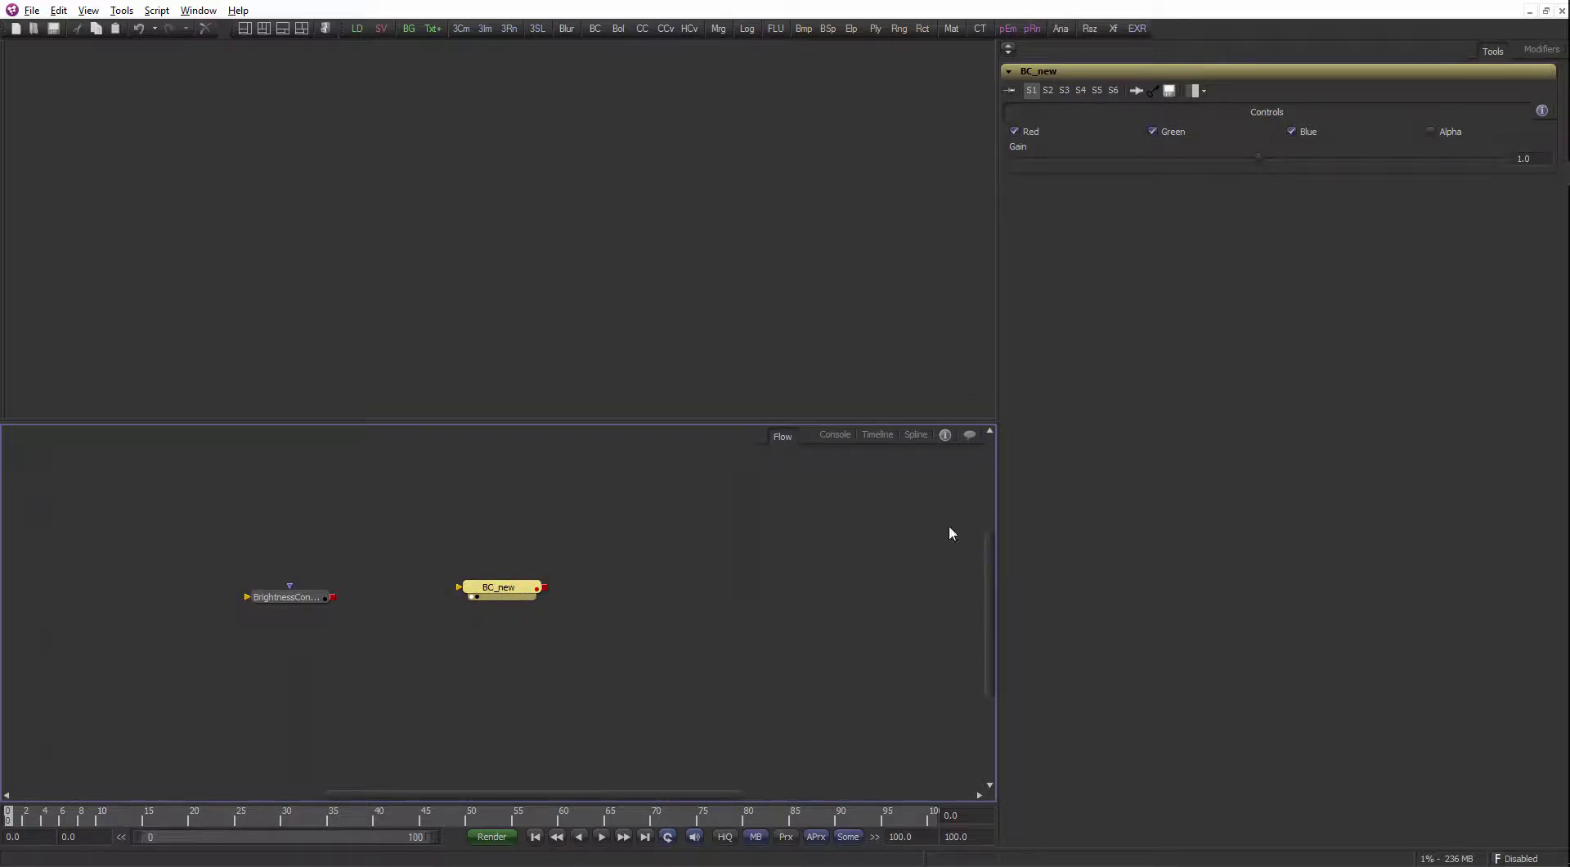
Set the BC_new Gain to about 1.04 and move the node higher in the flow
{"action": "left_click_drag", "start_coordinate": [1258, 158], "coordinate": [1163, 201]}
{"action": "left_click_drag", "start_coordinate": [1258, 211], "coordinate": [1254, 204]}
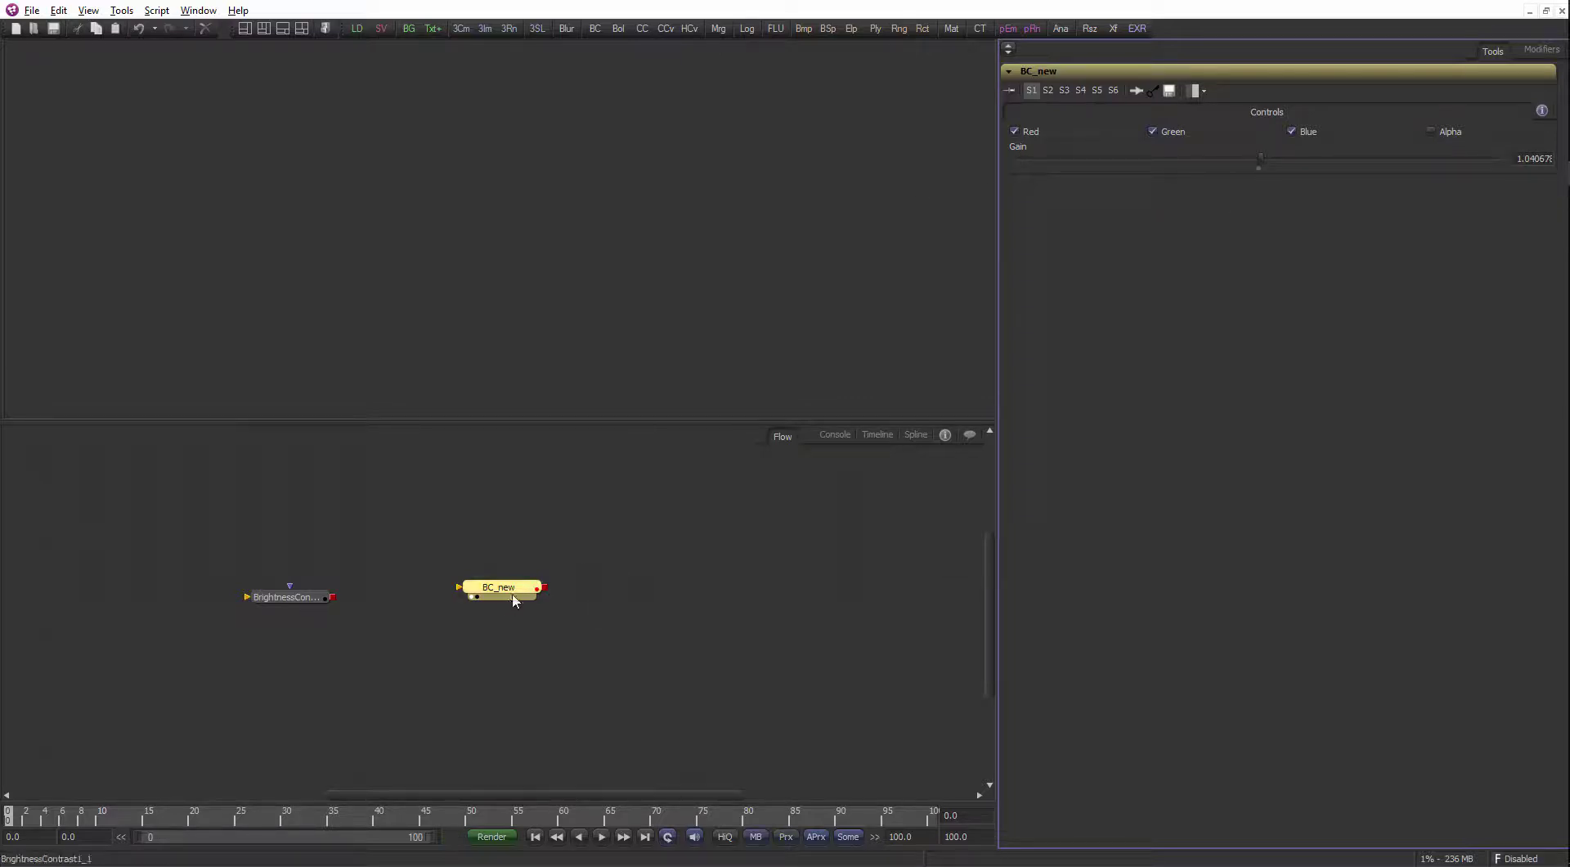
{"action": "left_click_drag", "start_coordinate": [510, 600], "coordinate": [502, 547]}
Run the UserControls script on the BC_new node, preview the Point control type, and cancel without adding a control
{"action": "right_click", "coordinate": [491, 534]}
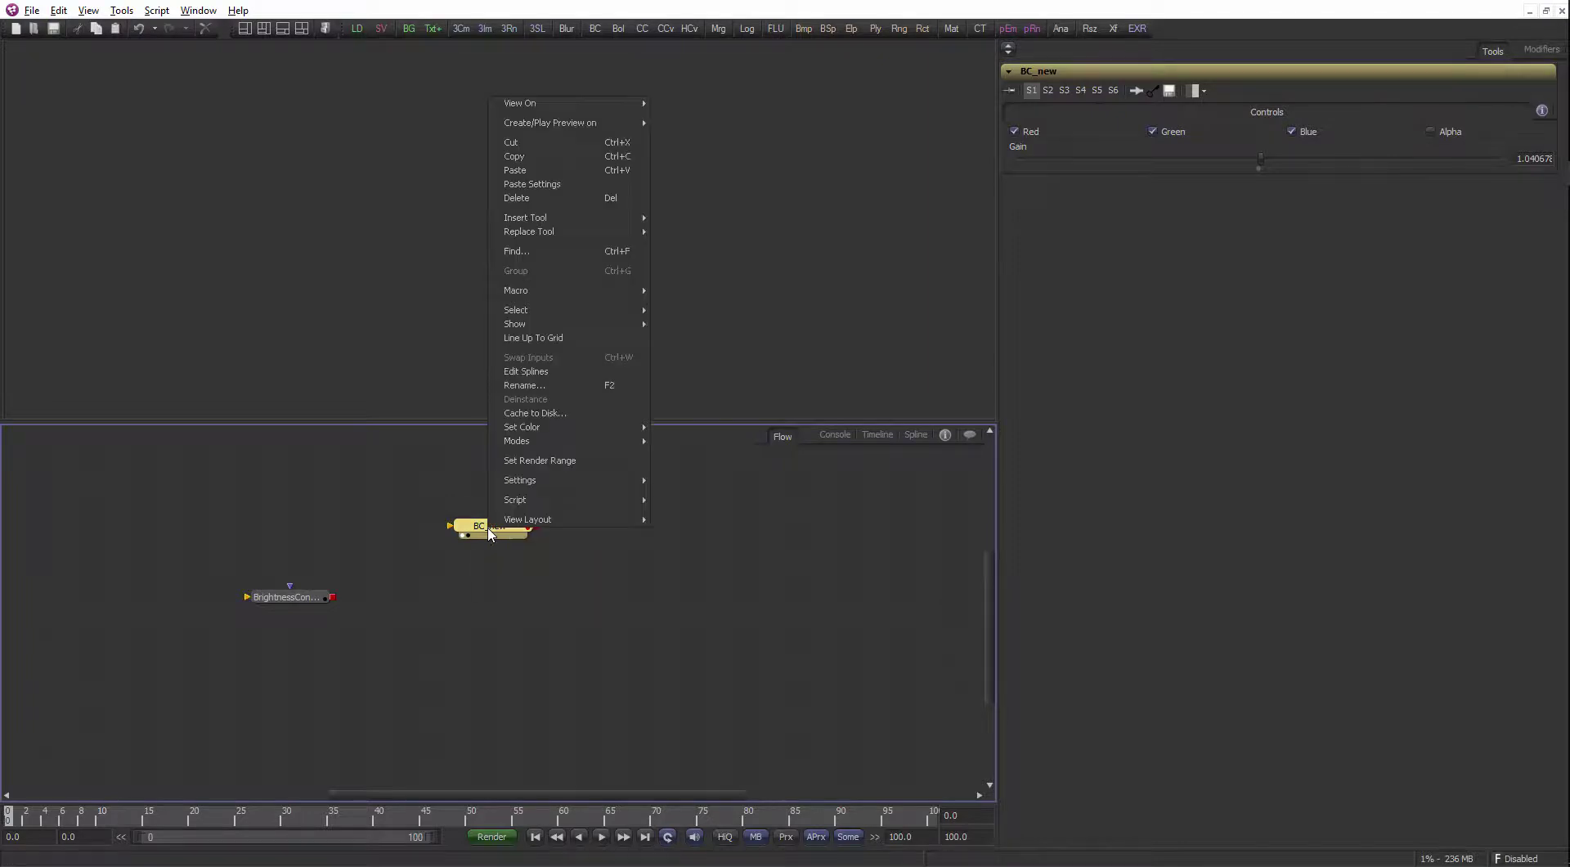
{"action": "mouse_move", "coordinate": [593, 507]}
{"action": "left_click", "coordinate": [711, 499]}
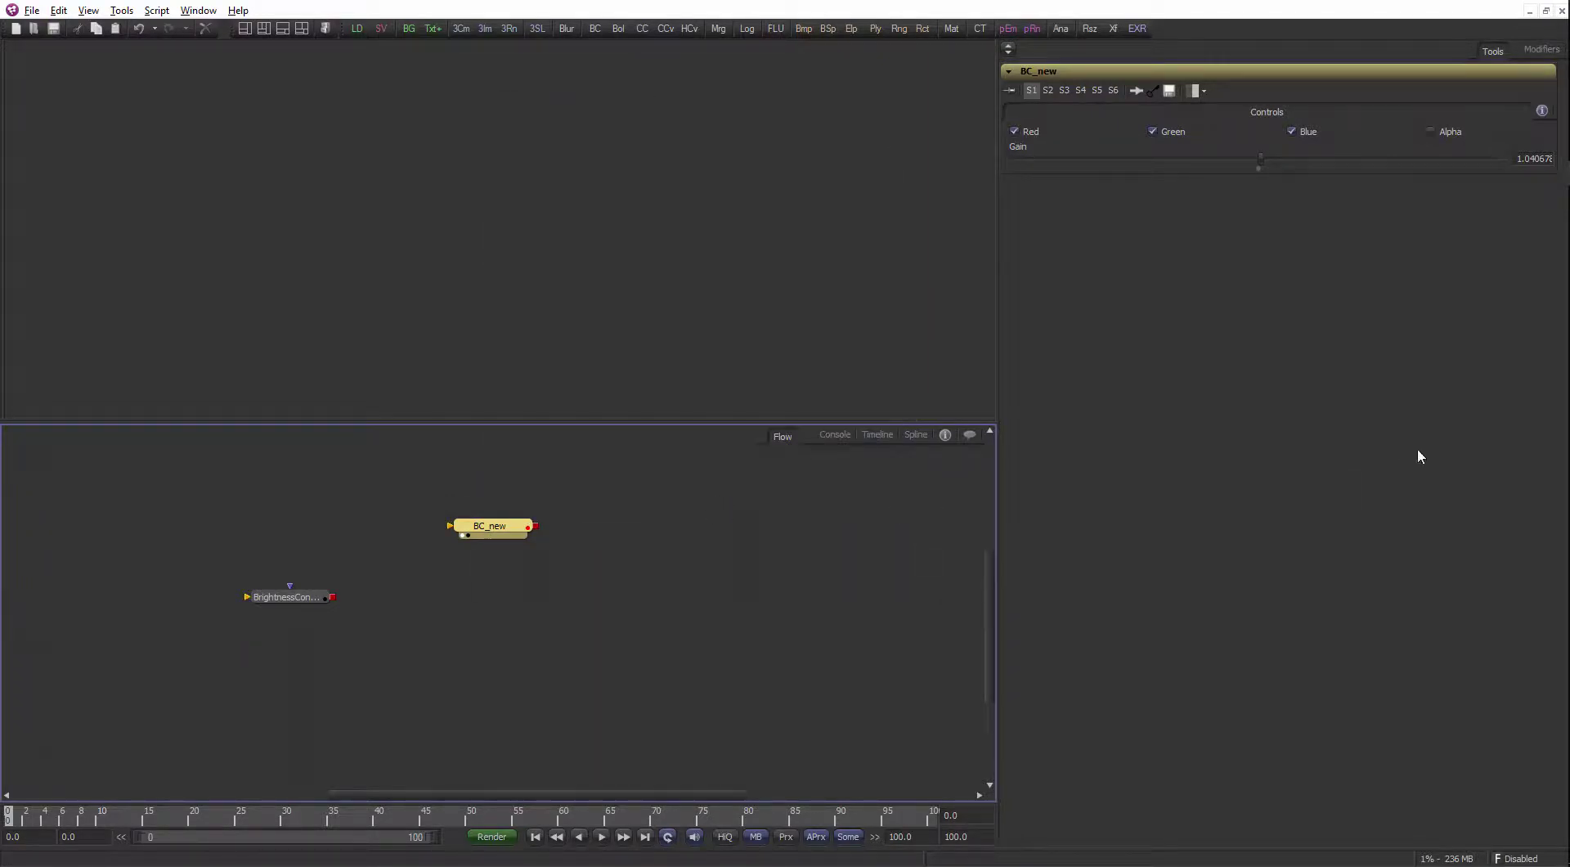
{"action": "key", "text": "alt+Tab"}
{"action": "key", "text": "alt+Tab"}
{"action": "key", "text": "alt+Tab"}
{"action": "key", "text": "alt+Tab"}
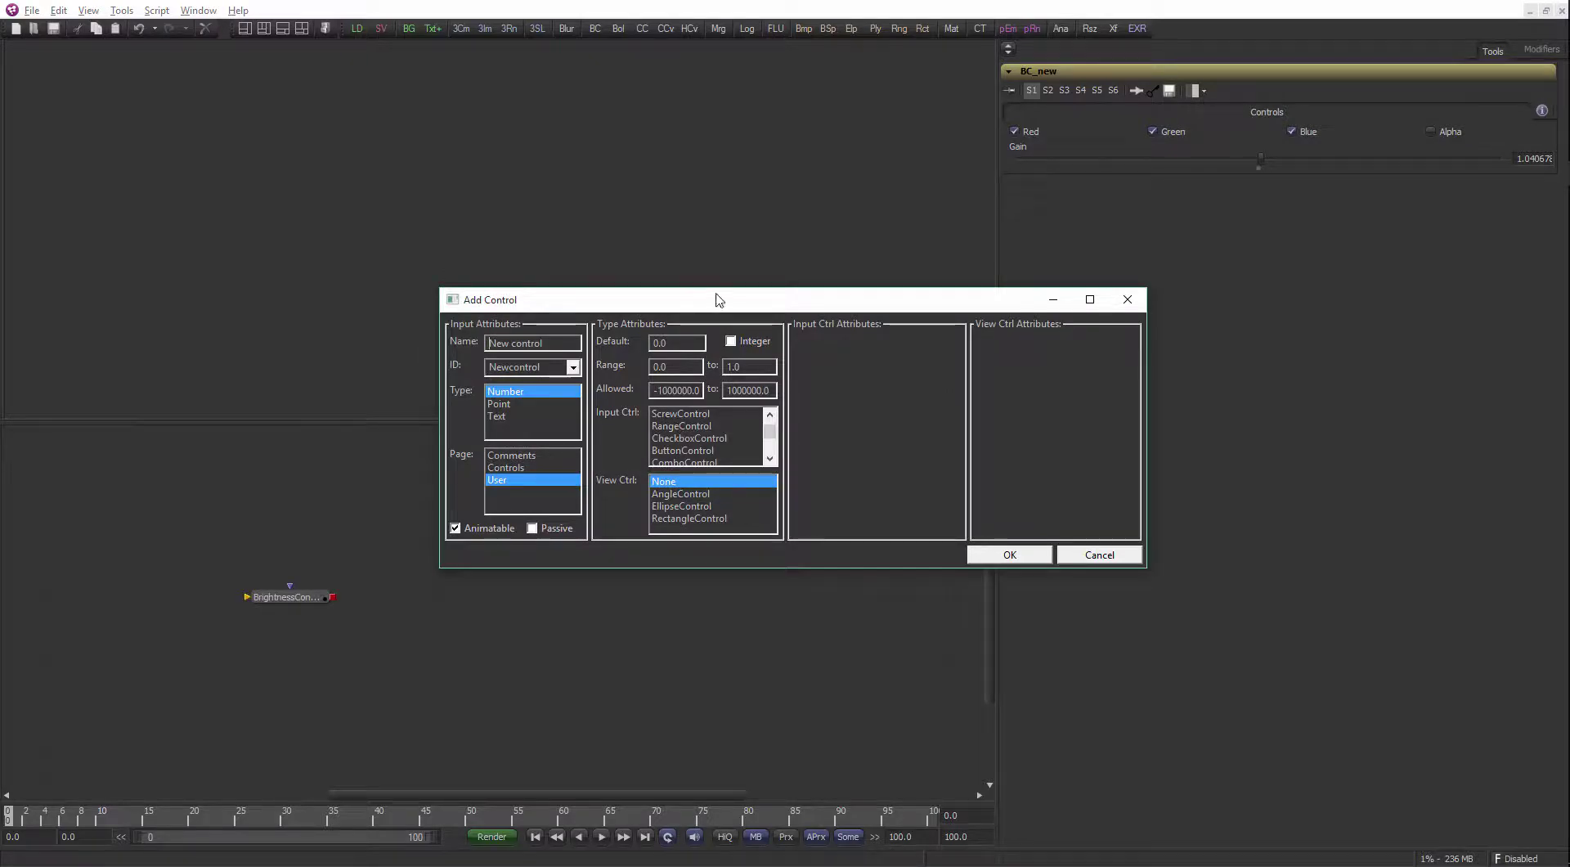
{"action": "left_click_drag", "start_coordinate": [718, 299], "coordinate": [392, 125]}
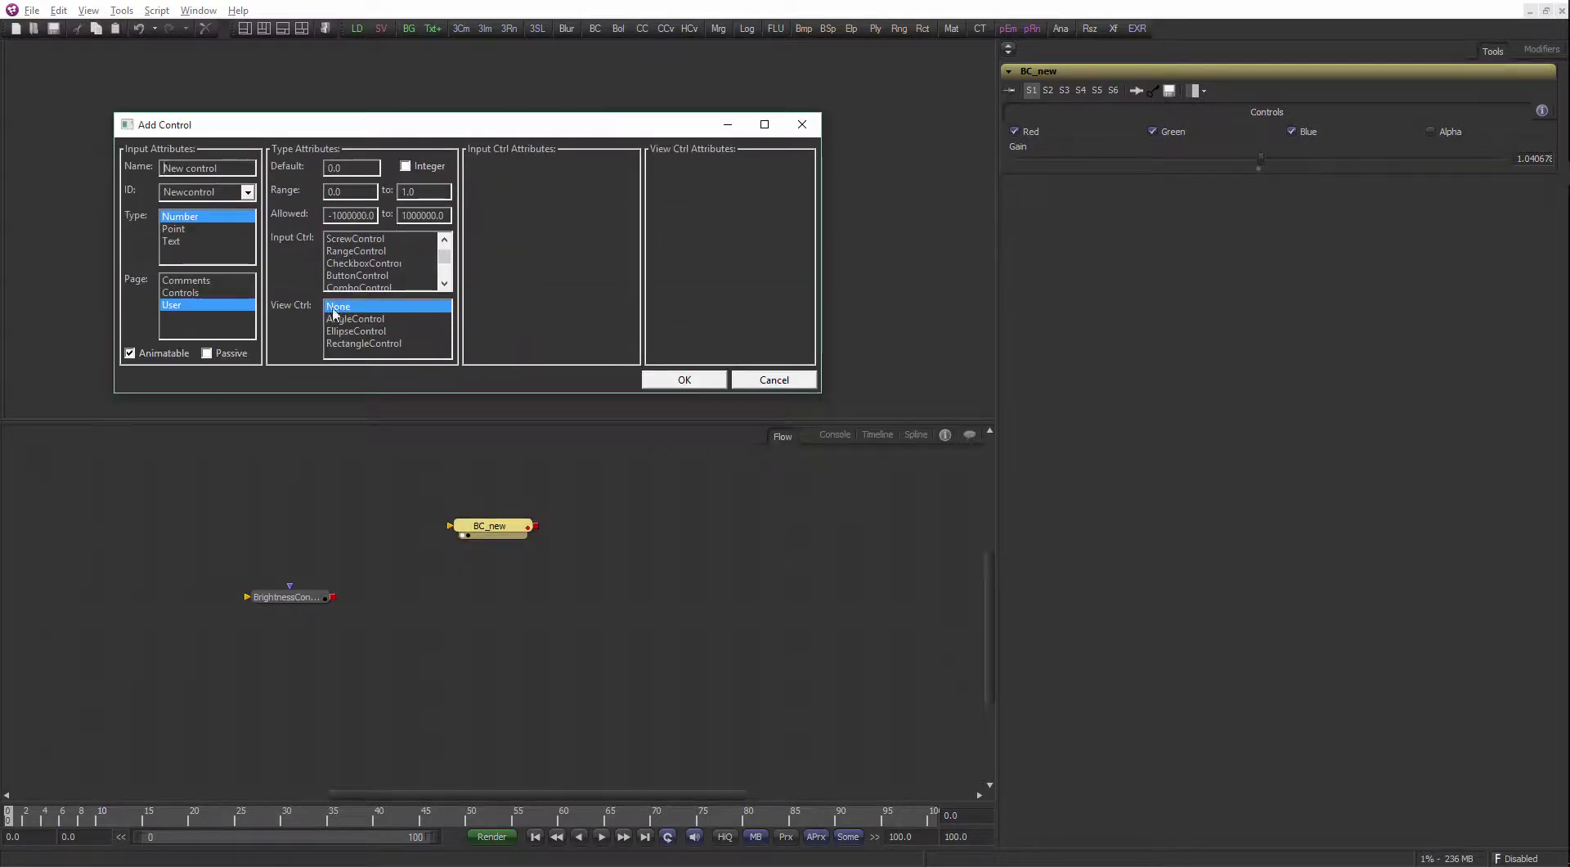
{"action": "left_click", "coordinate": [179, 231]}
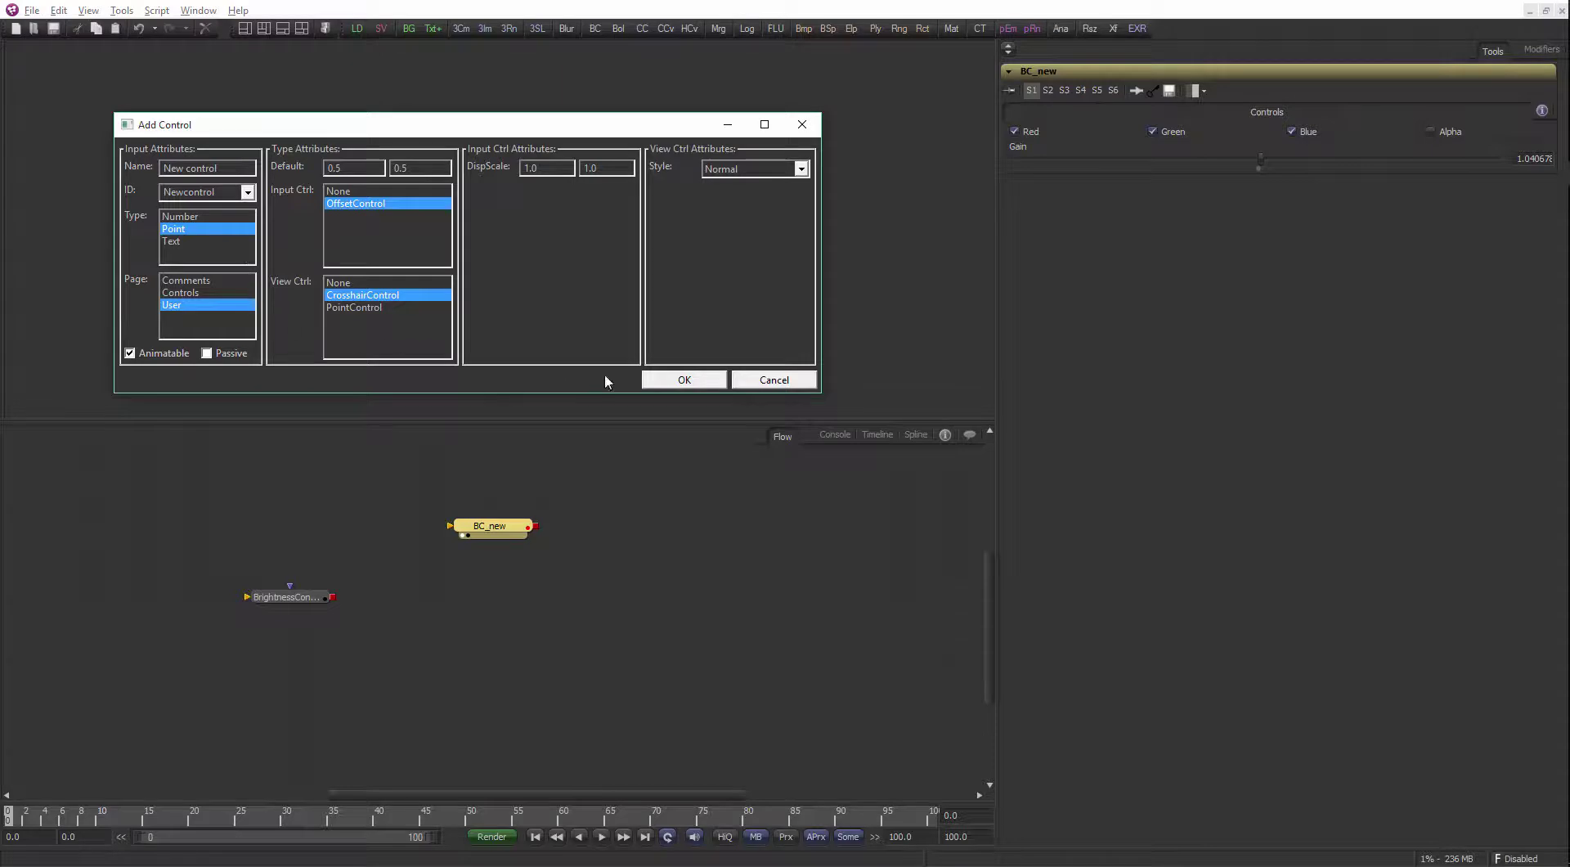
{"action": "left_click", "coordinate": [776, 380]}
Delete both nodes from the flow and undo the deletion
{"action": "left_click_drag", "start_coordinate": [601, 506], "coordinate": [204, 663]}
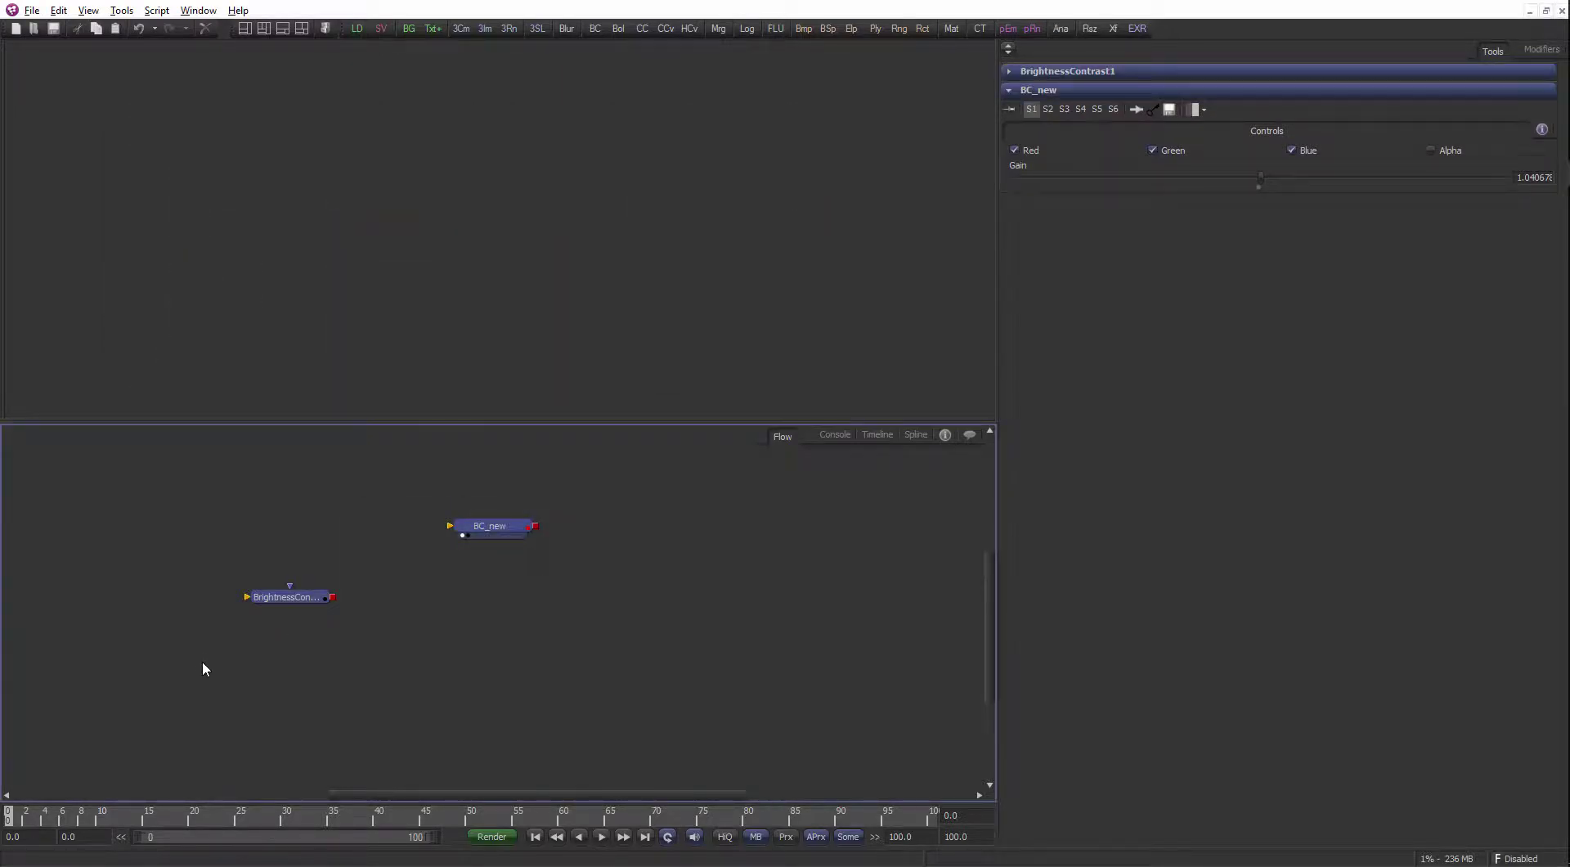
{"action": "key", "text": "Delete"}
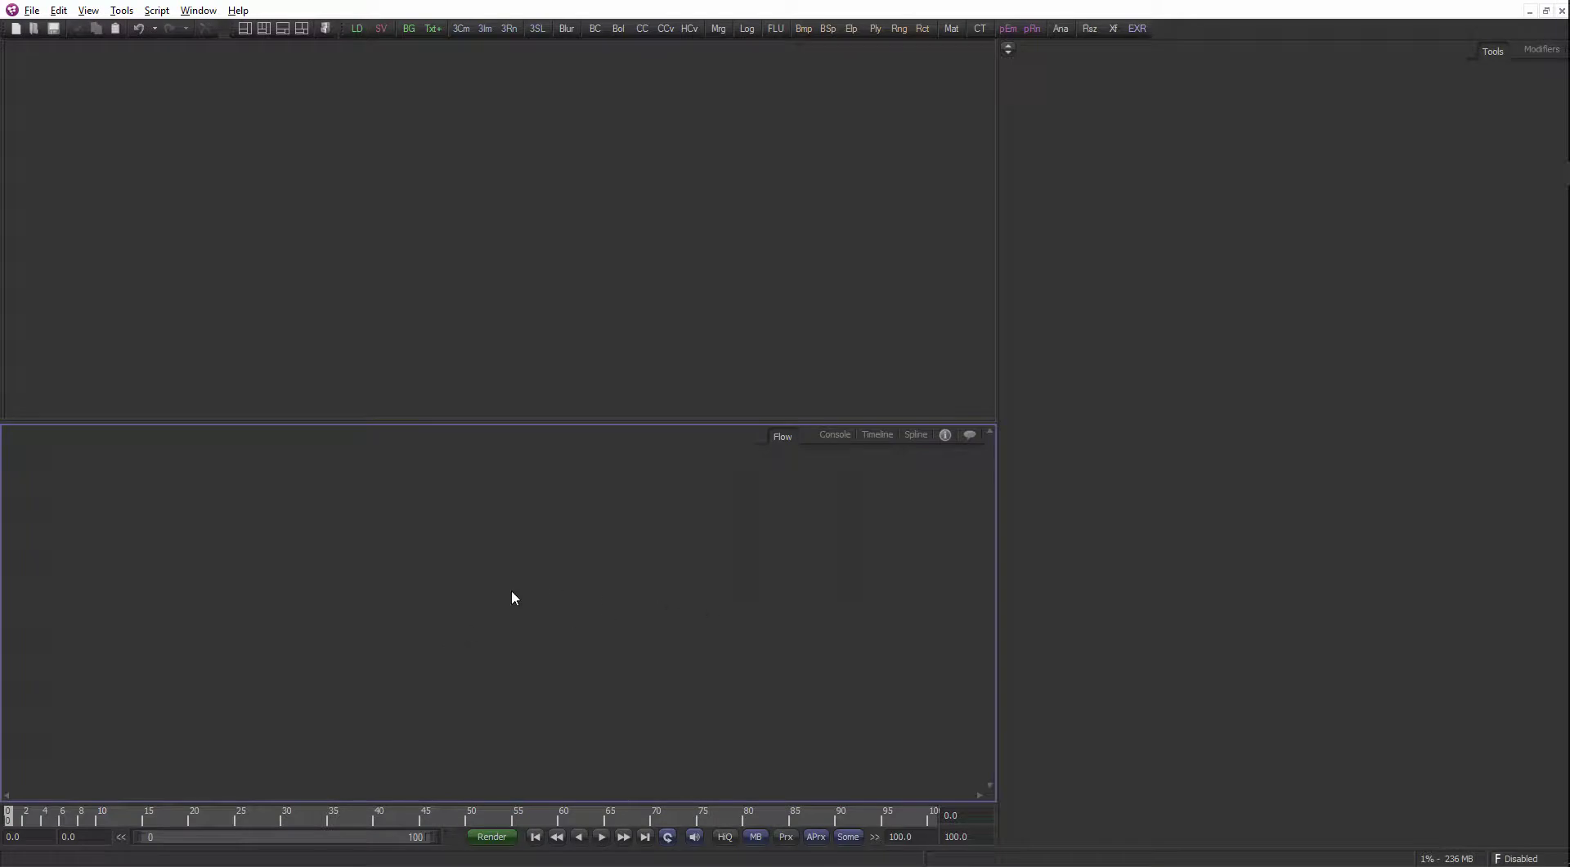
{"action": "right_click", "coordinate": [344, 554]}
{"action": "mouse_move", "coordinate": [380, 568]}
{"action": "left_click", "coordinate": [342, 547]}
{"action": "key", "text": "ctrl+z"}
Edit the BC_new macro to also export Lift, Gamma, Contrast, Low and High, and save the changes
{"action": "left_click", "coordinate": [315, 597]}
{"action": "left_click", "coordinate": [490, 526]}
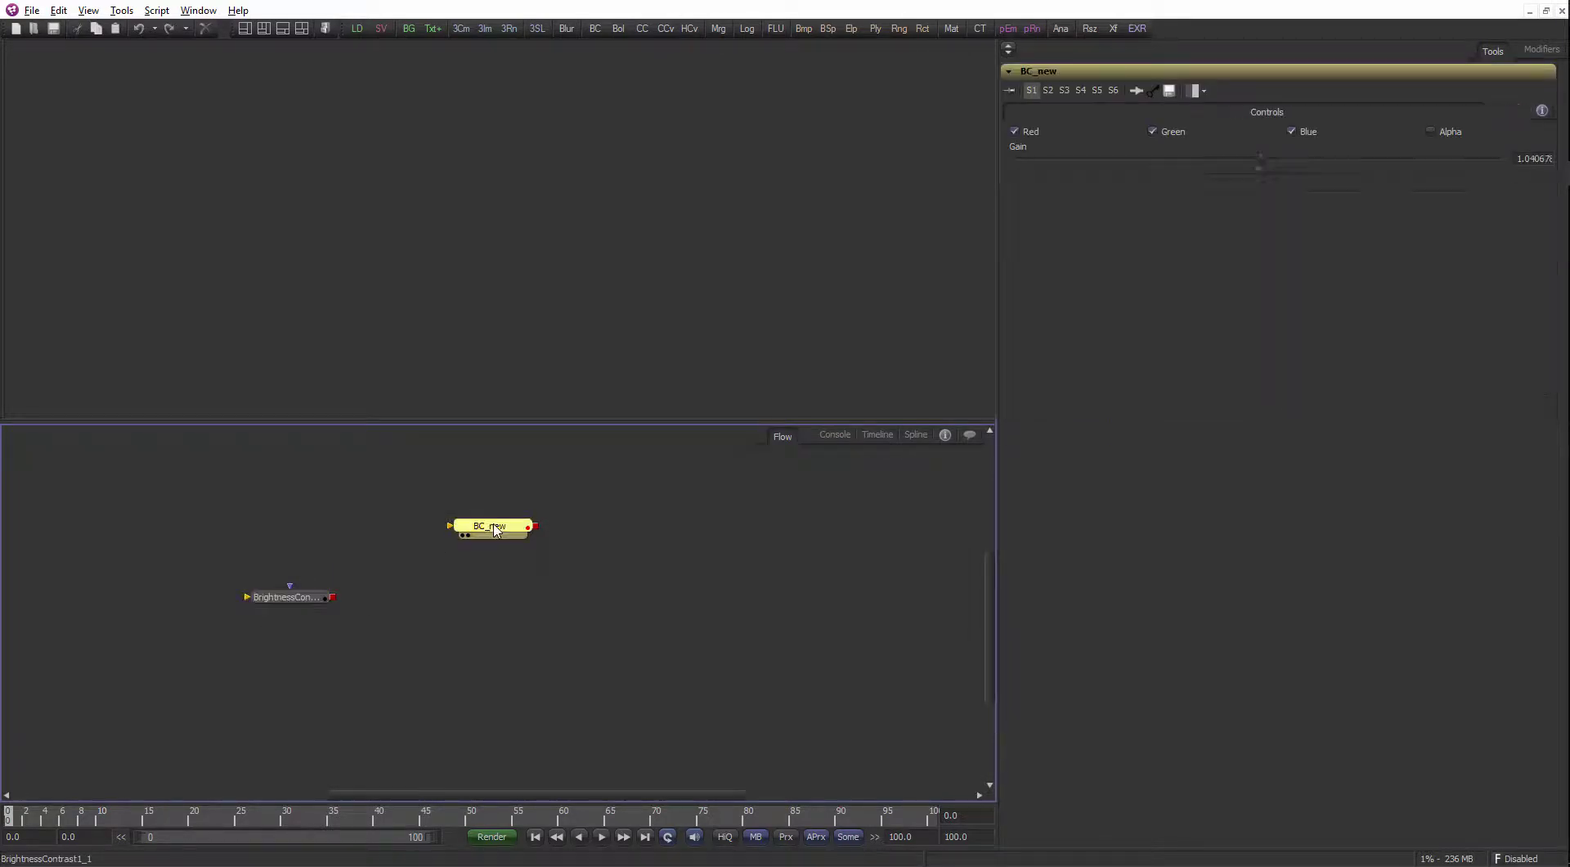
{"action": "right_click", "coordinate": [494, 525]}
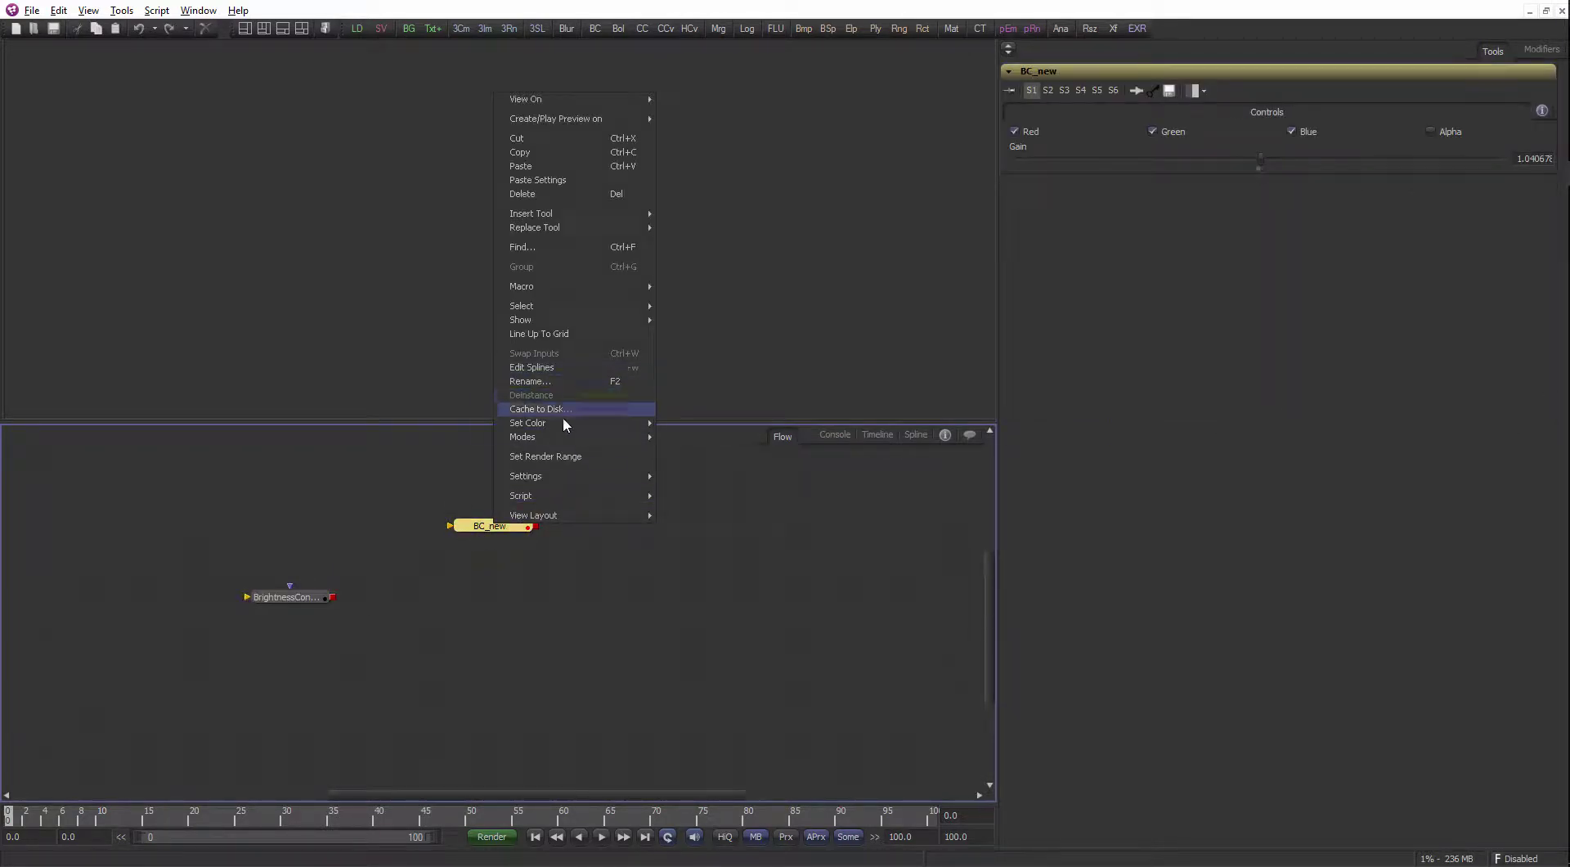
{"action": "mouse_move", "coordinate": [560, 285]}
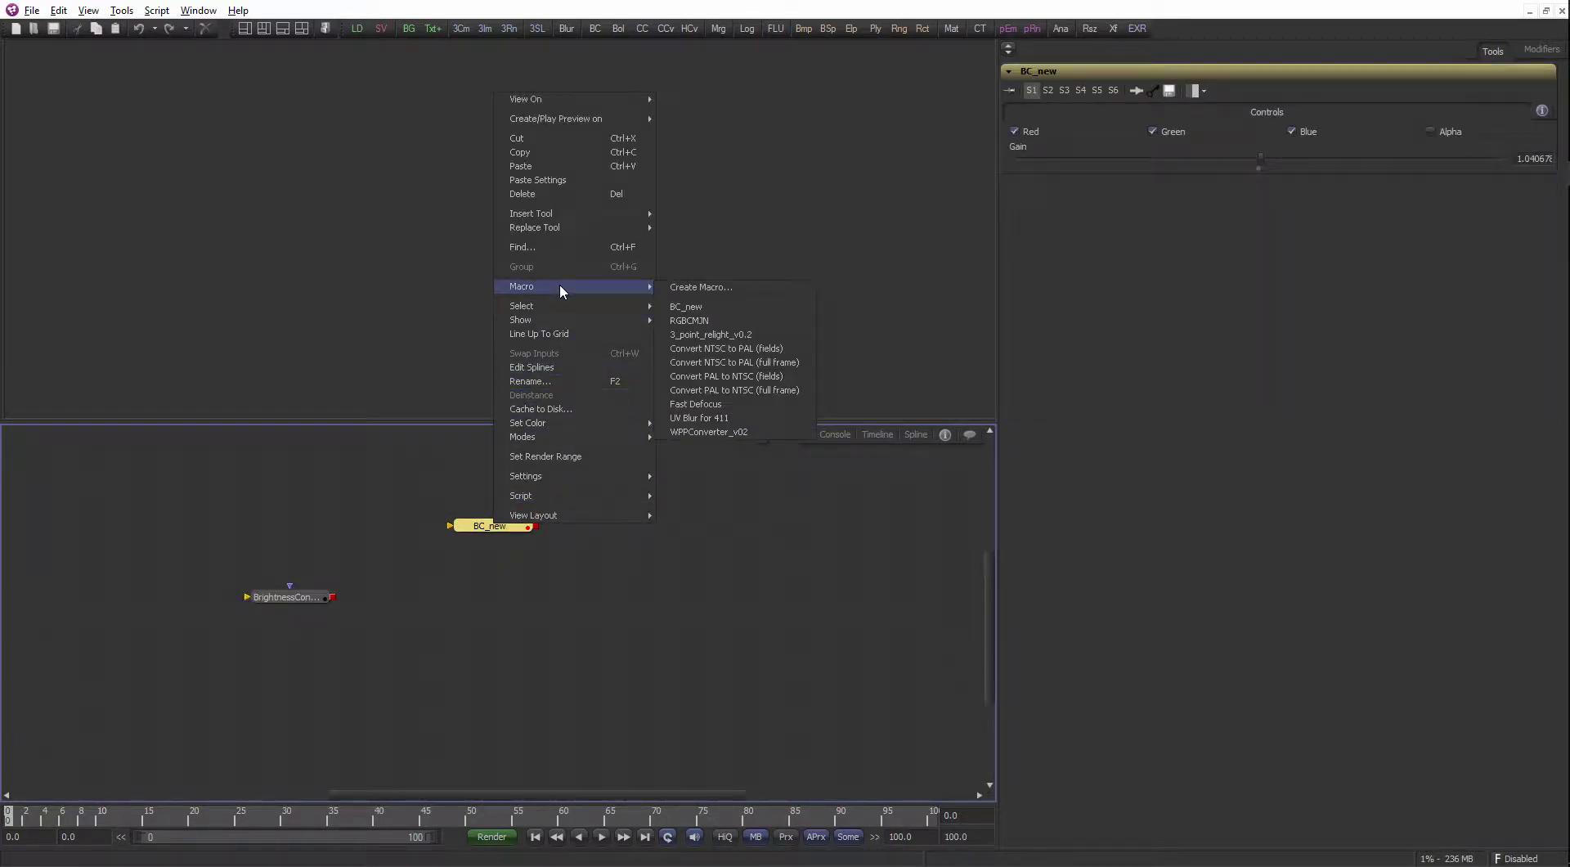
{"action": "left_click", "coordinate": [714, 306]}
{"action": "left_click_drag", "start_coordinate": [508, 53], "coordinate": [379, 61]}
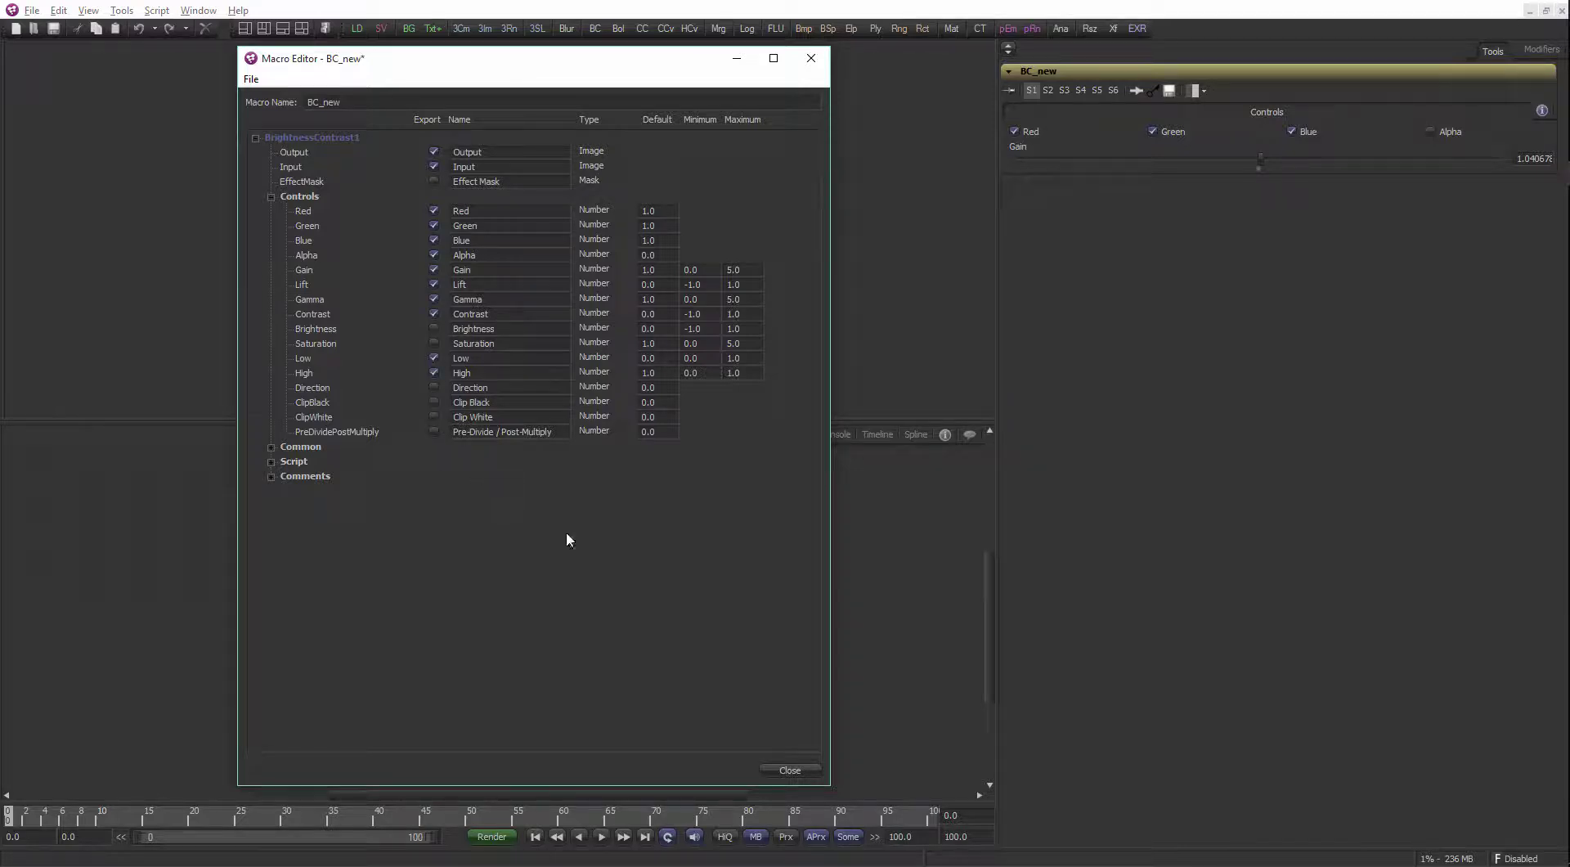
{"action": "left_click", "coordinate": [790, 770]}
{"action": "left_click", "coordinate": [478, 454]}
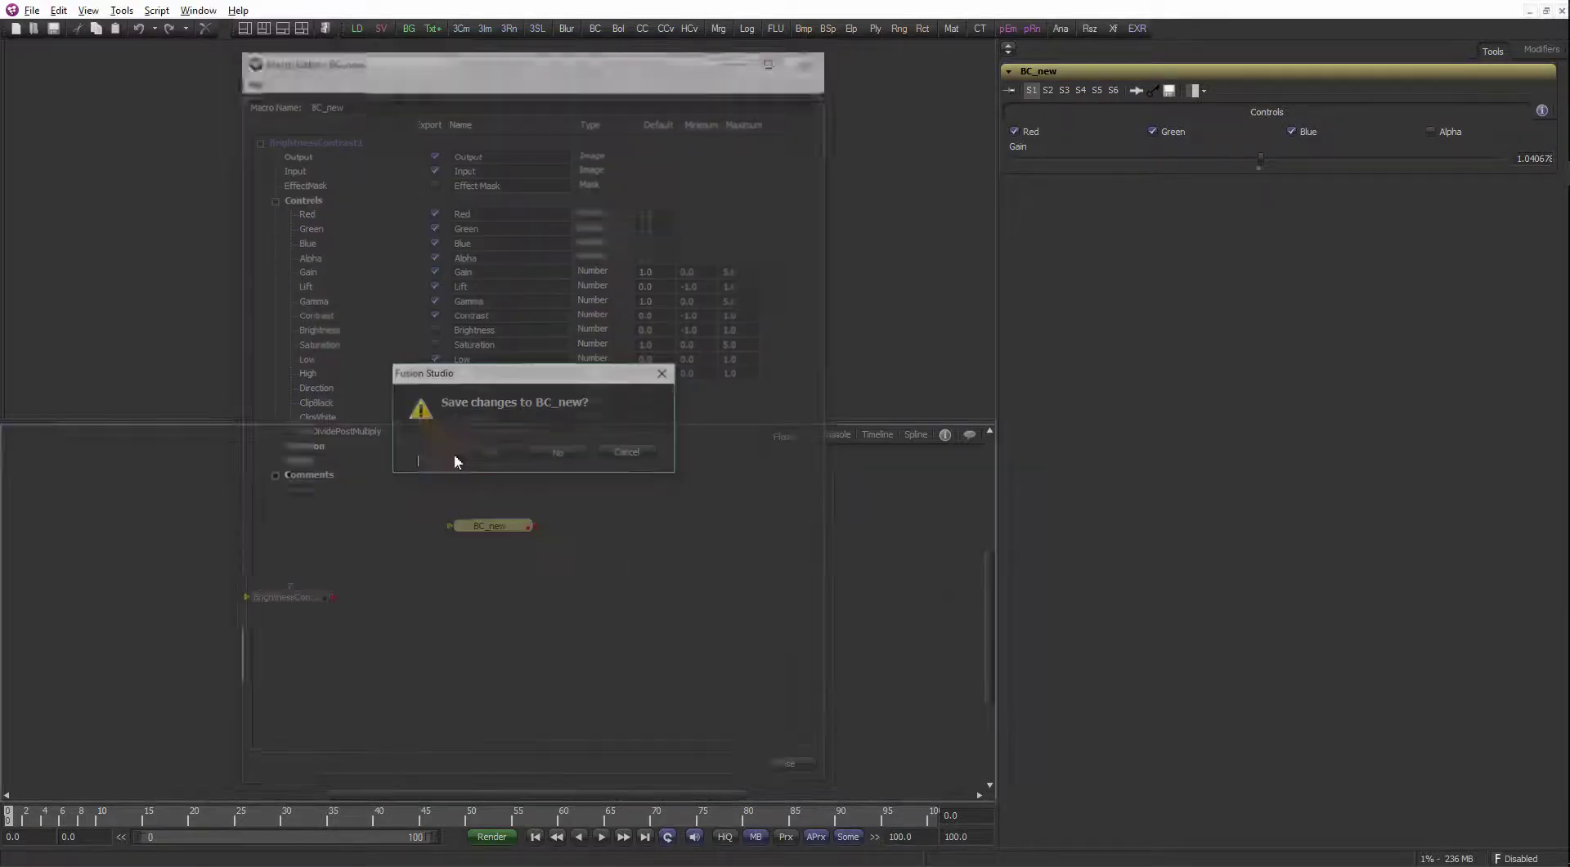
Replace the BC_new node with the updated macro and set Lift about -0.23, Gamma 1.5, Contrast about -0.35 and Low about 0.35
{"action": "right_click", "coordinate": [498, 553]}
{"action": "mouse_move", "coordinate": [573, 561]}
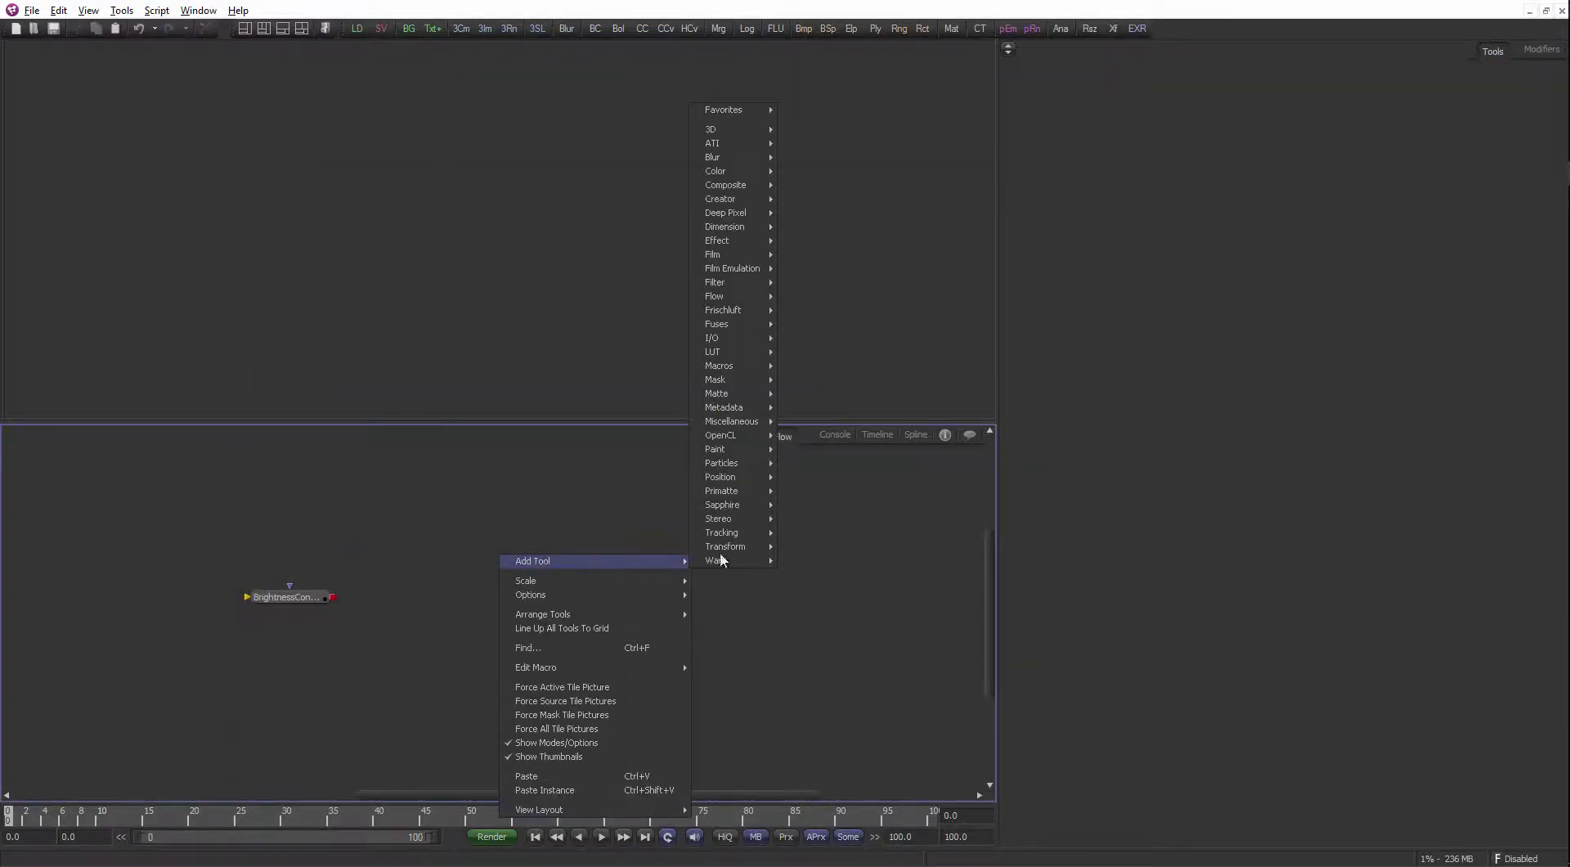
{"action": "mouse_move", "coordinate": [736, 366]}
{"action": "left_click", "coordinate": [810, 364]}
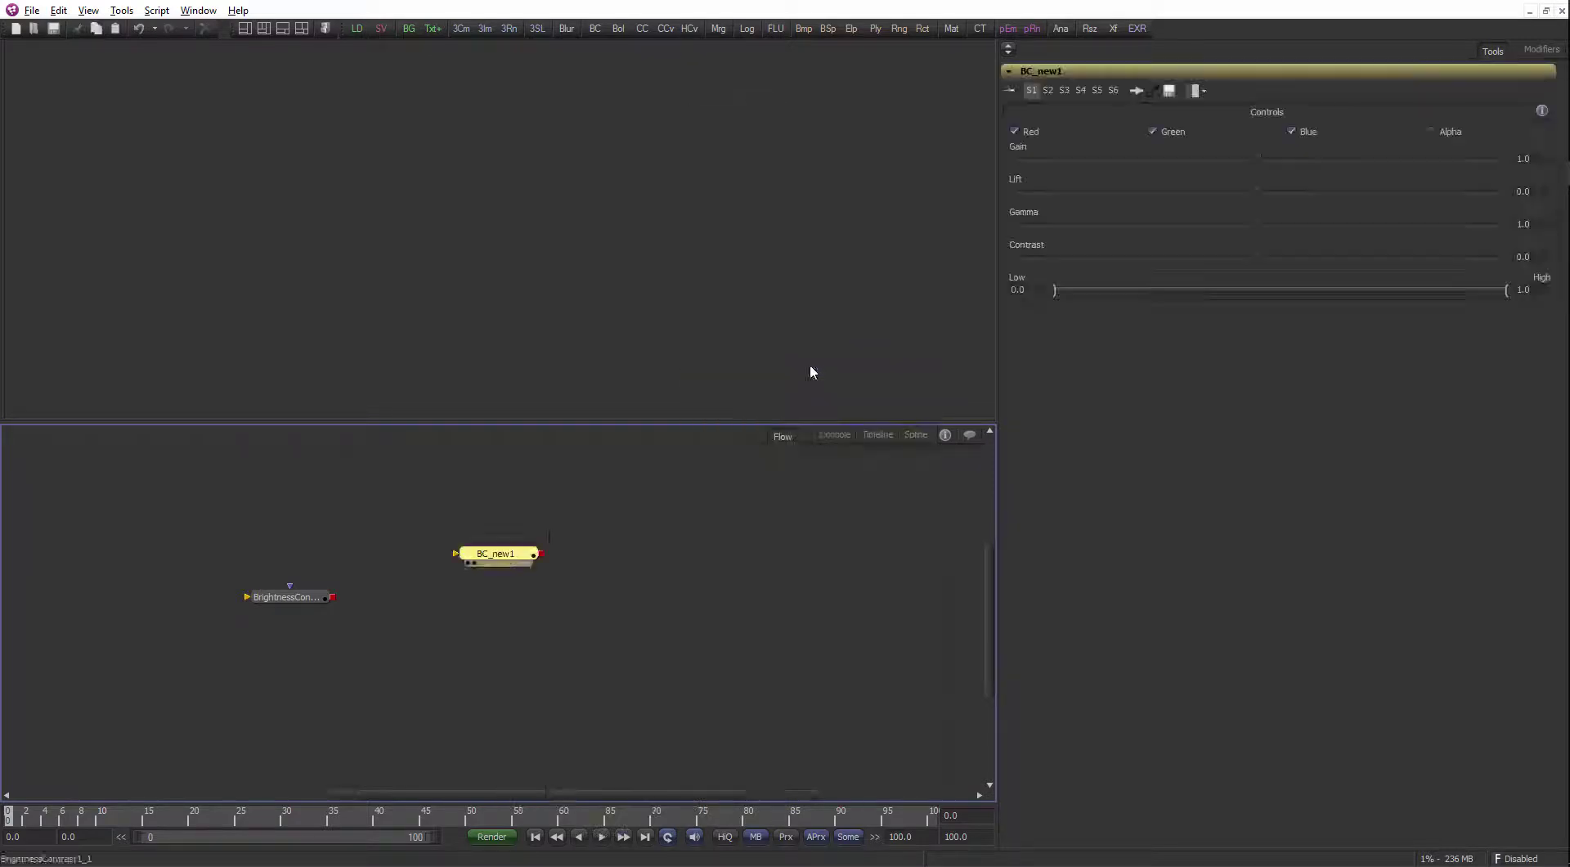
{"action": "left_click_drag", "start_coordinate": [1258, 191], "coordinate": [1174, 270]}
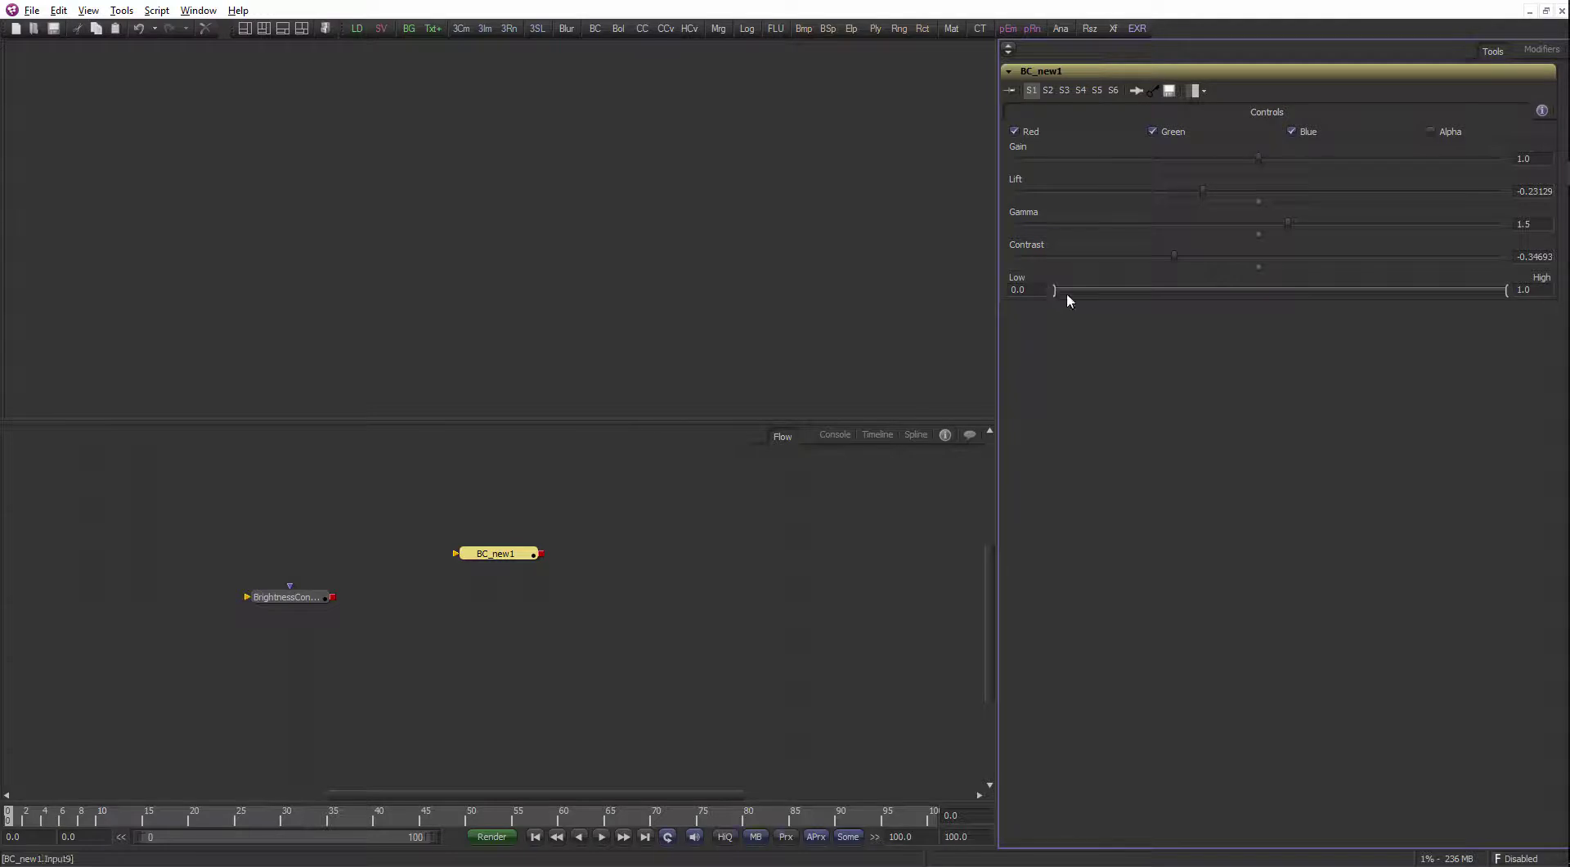
{"action": "left_click_drag", "start_coordinate": [1063, 291], "coordinate": [1213, 293]}
Delete the Brightness Contrast and BC_new1 nodes and widen the work area at the expense of the tool controls
{"action": "left_click", "coordinate": [677, 579]}
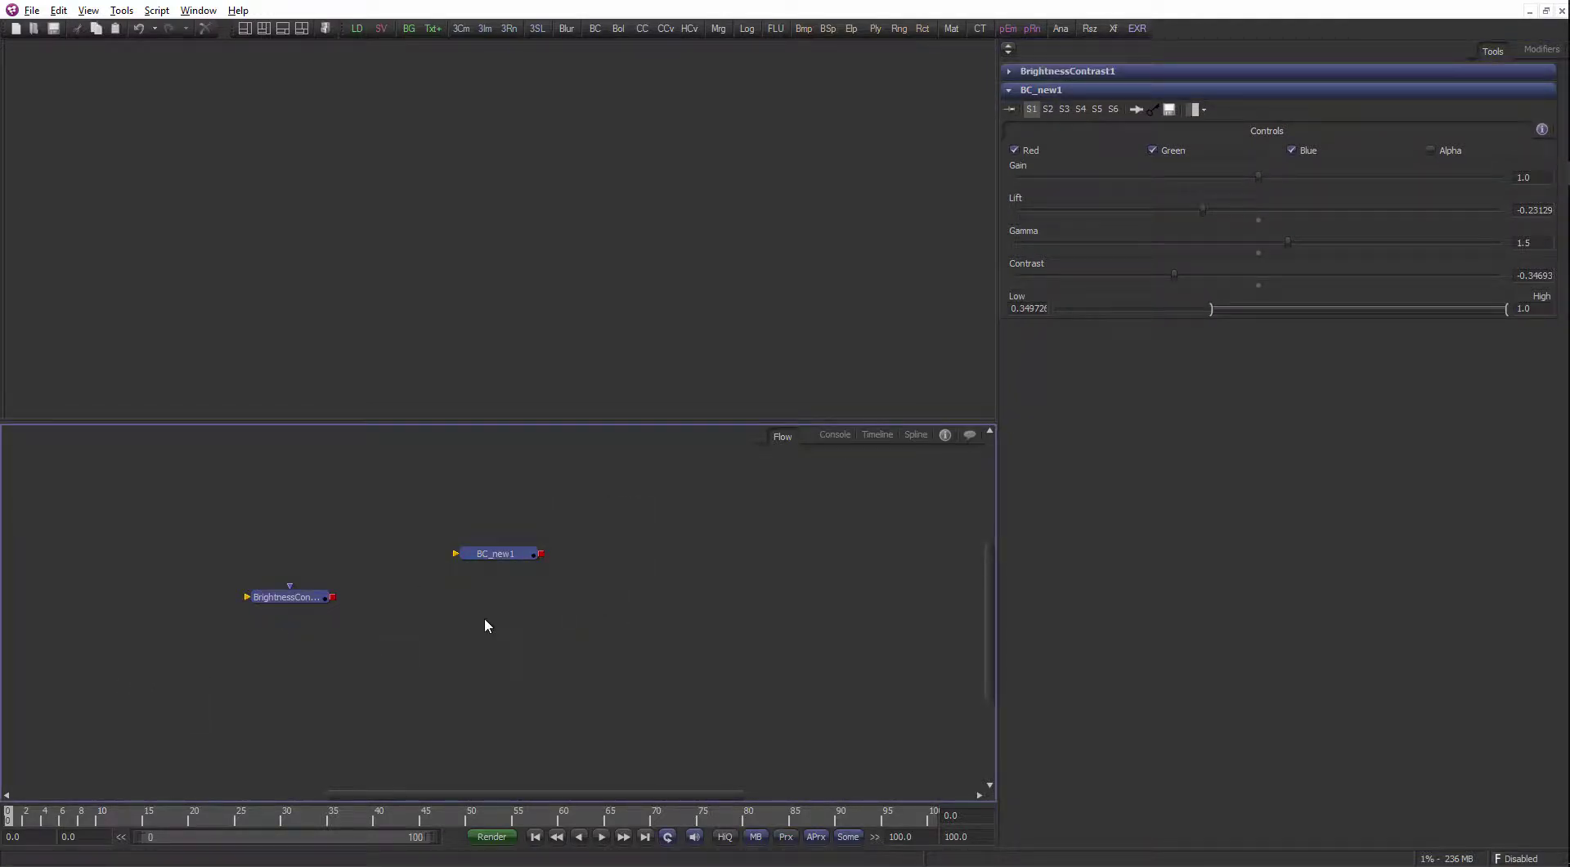
{"action": "key", "text": "Delete"}
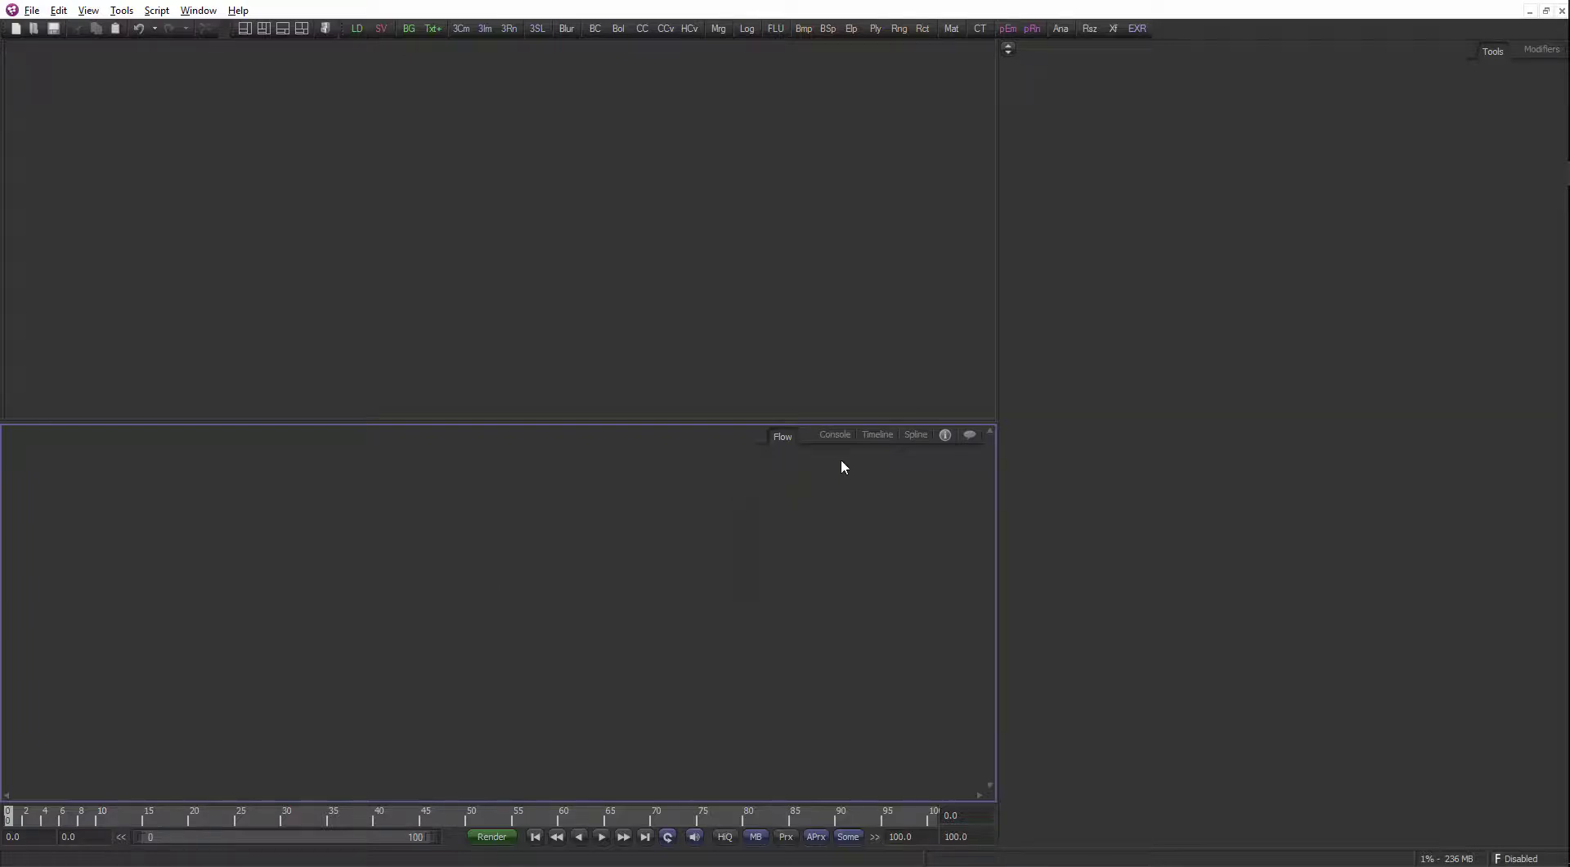
{"action": "left_click_drag", "start_coordinate": [1001, 444], "coordinate": [1174, 452]}
Add a Script Debug view from the Console and place it between Flow and Console
{"action": "left_click", "coordinate": [1008, 438]}
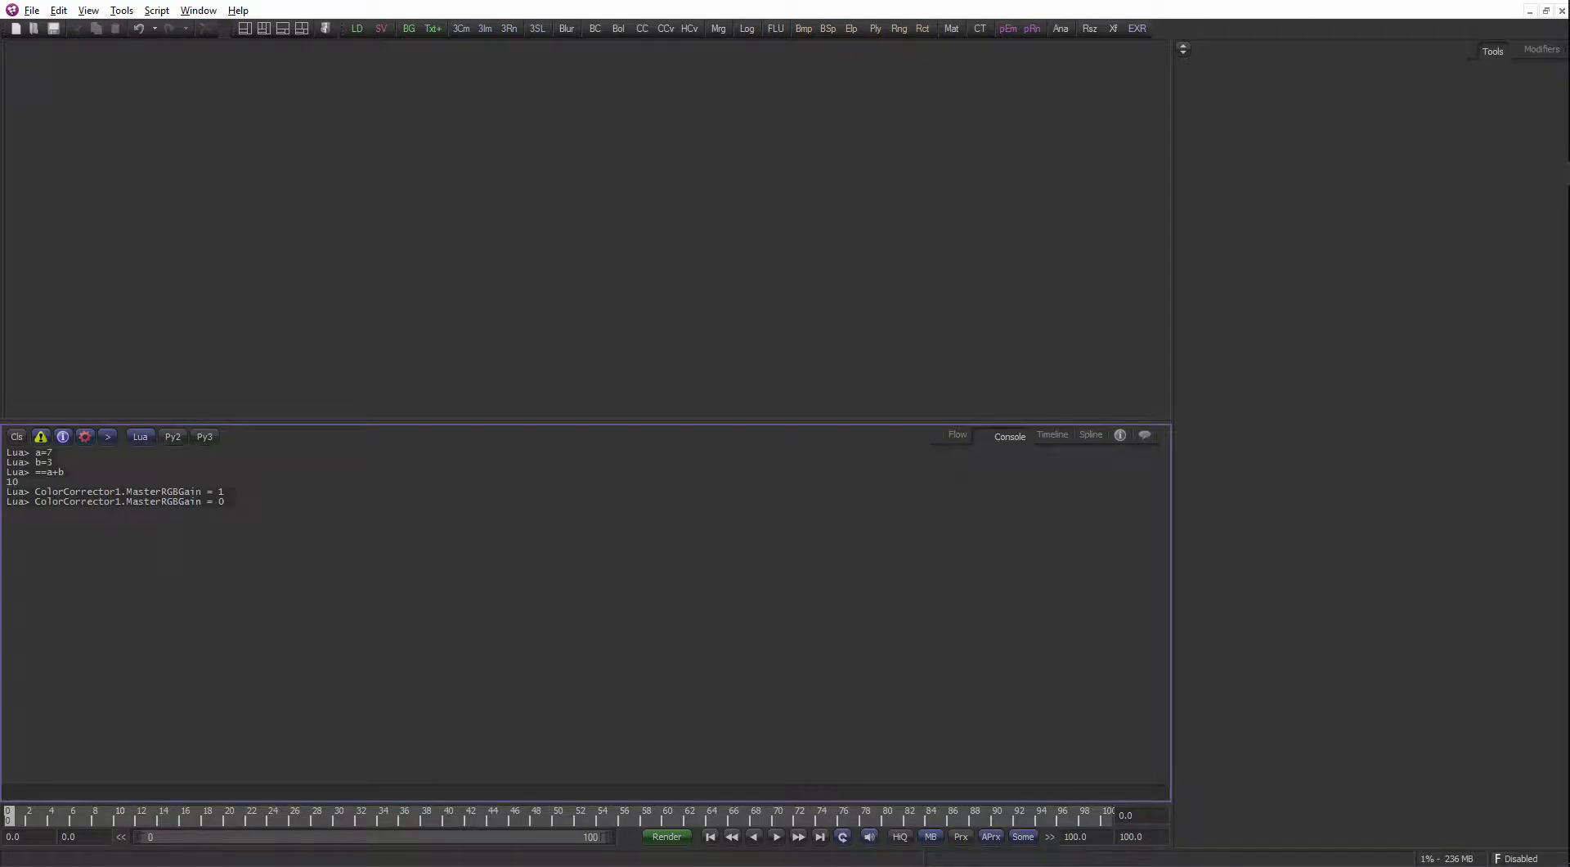
{"action": "right_click", "coordinate": [993, 434]}
{"action": "left_click", "coordinate": [982, 464]}
{"action": "right_click", "coordinate": [988, 435]}
{"action": "mouse_move", "coordinate": [1047, 489]}
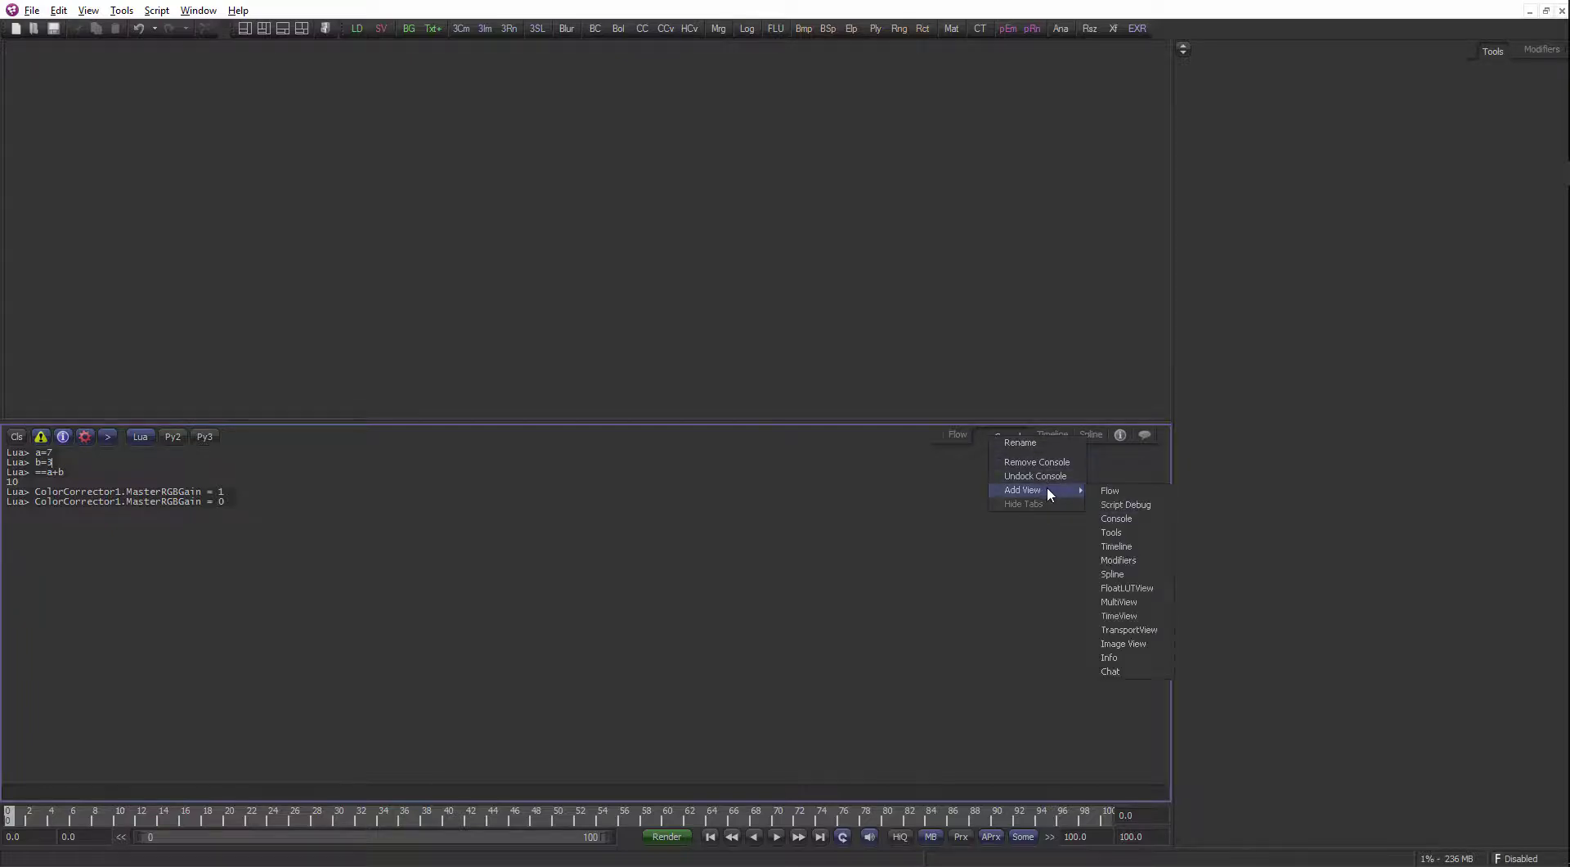
{"action": "left_click", "coordinate": [1127, 505]}
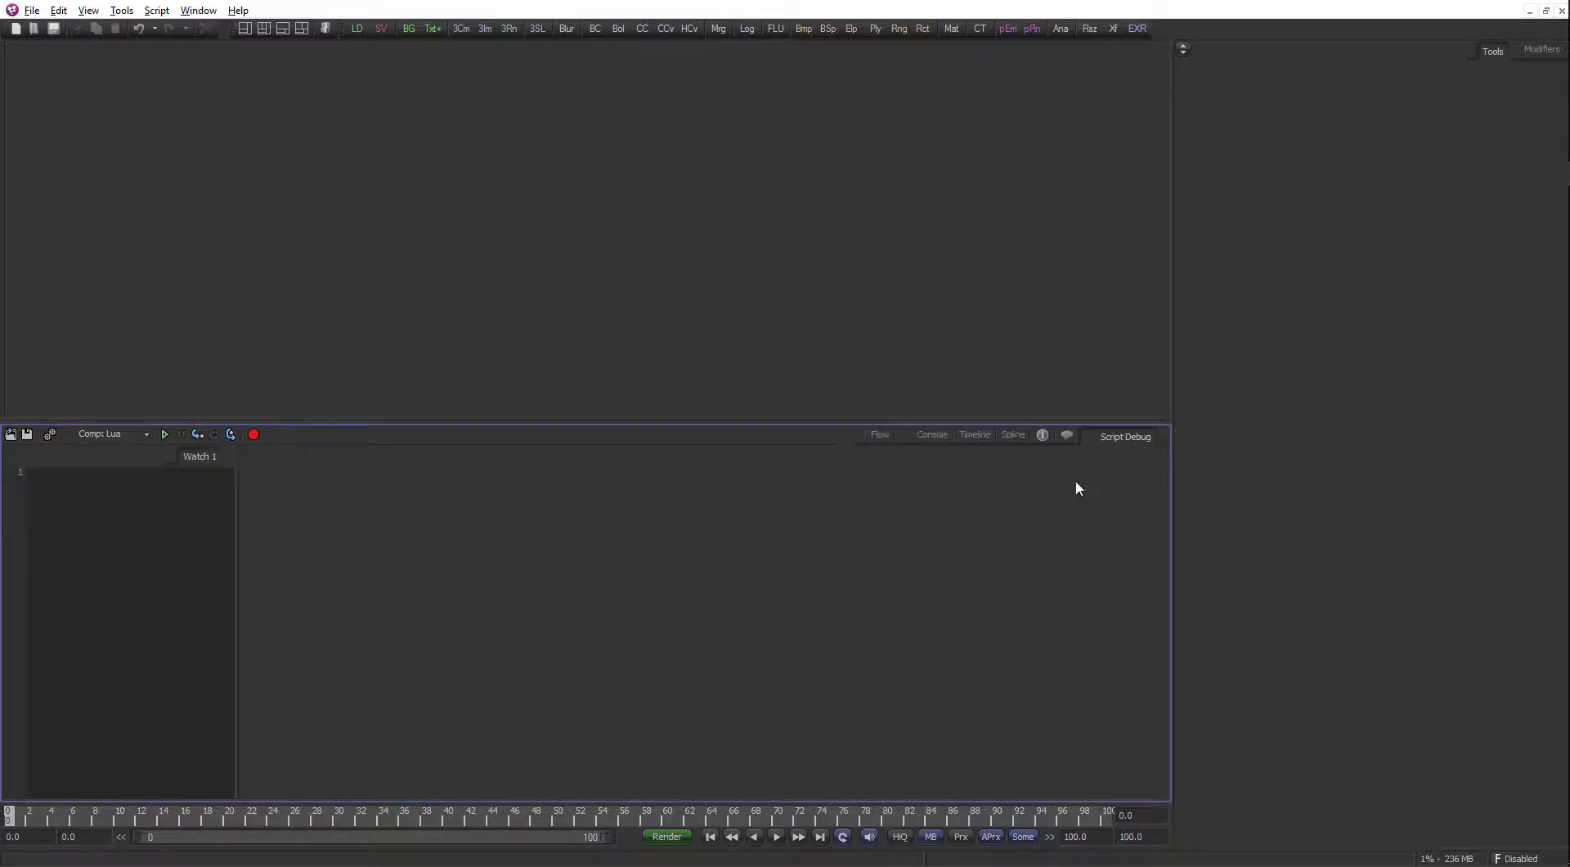
{"action": "left_click_drag", "start_coordinate": [1111, 445], "coordinate": [984, 453]}
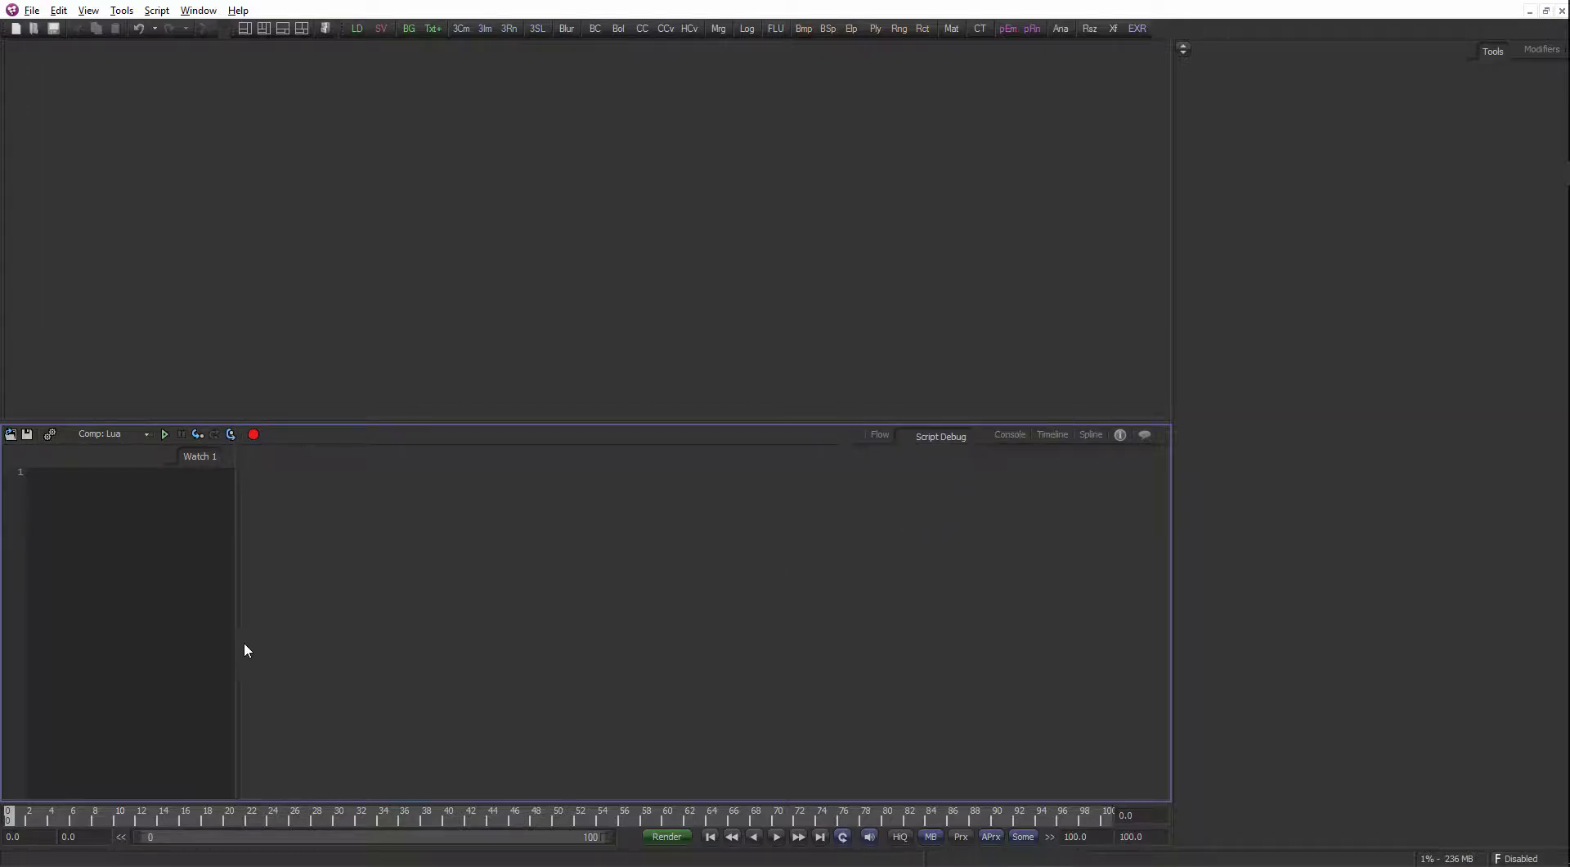
Widen the script editing pane slightly and review the available script language contexts
{"action": "left_click_drag", "start_coordinate": [238, 639], "coordinate": [284, 641]}
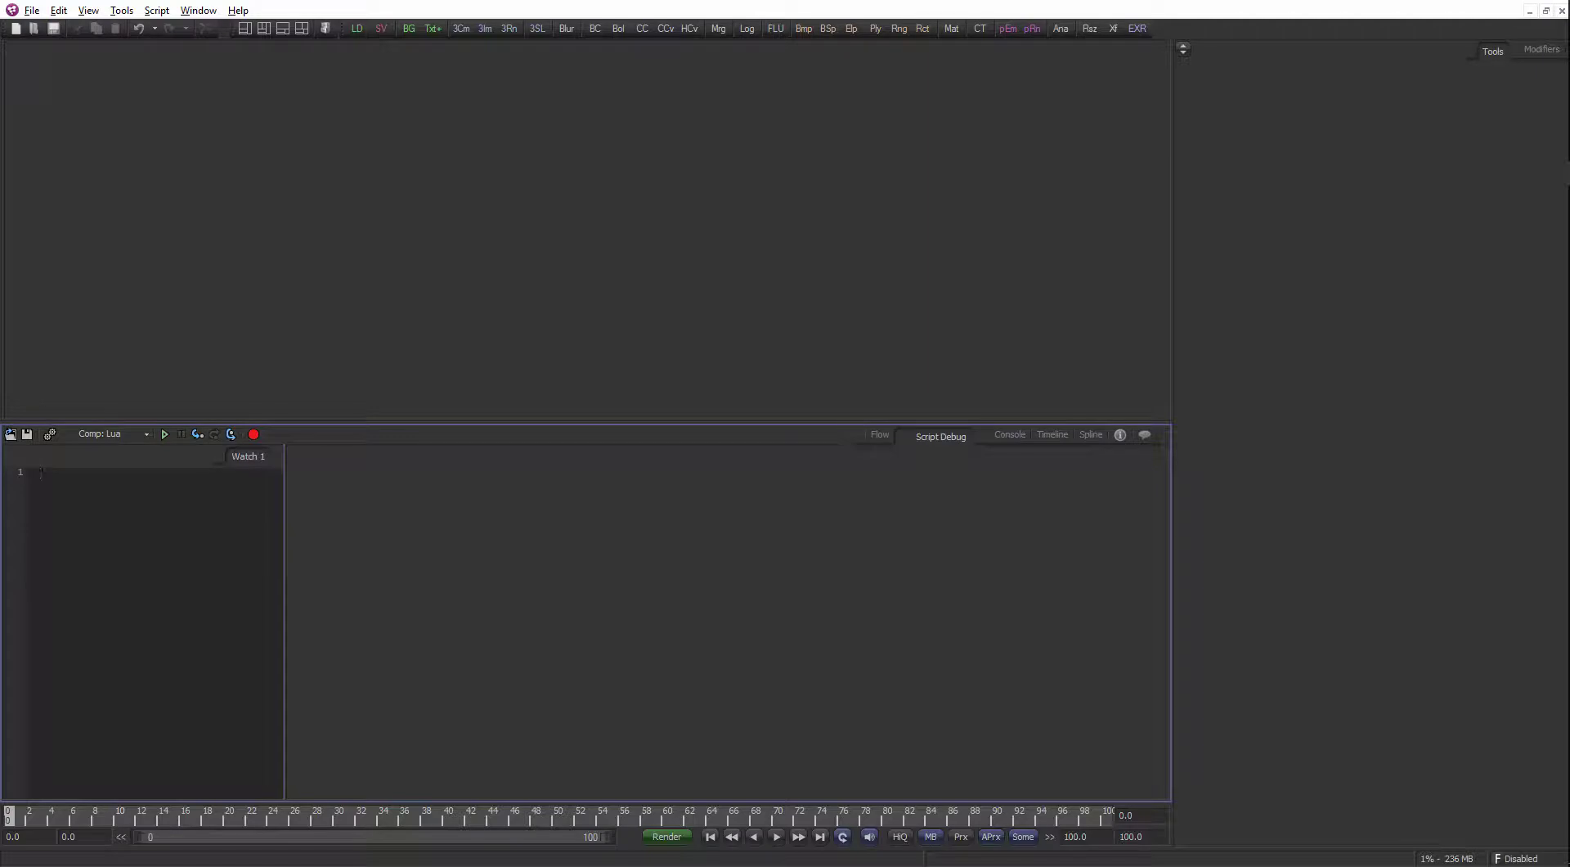
{"action": "left_click", "coordinate": [141, 434]}
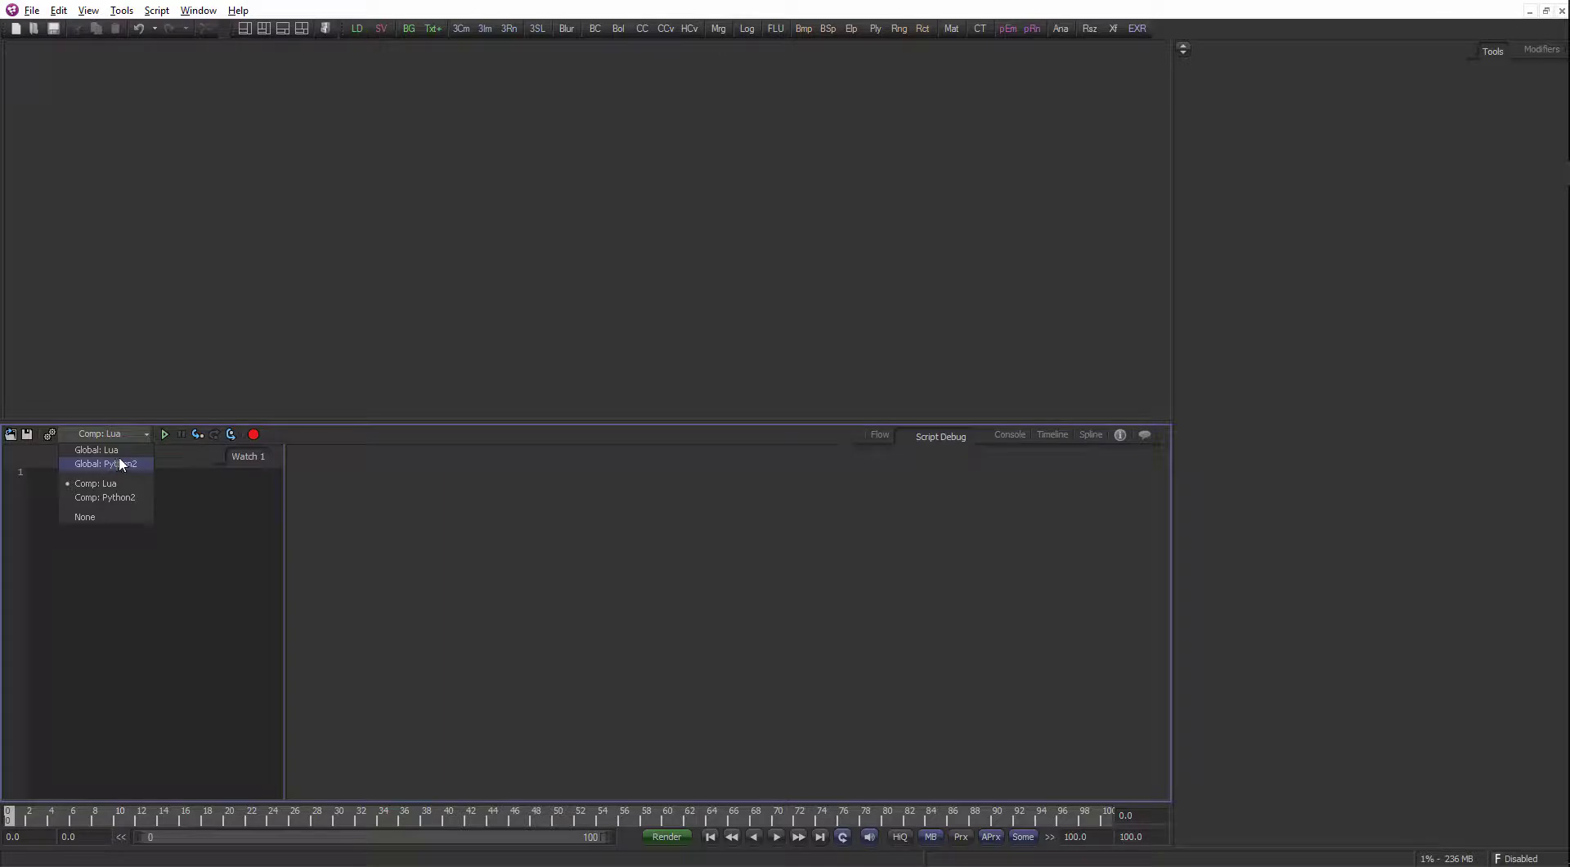
{"action": "key", "text": "Escape"}
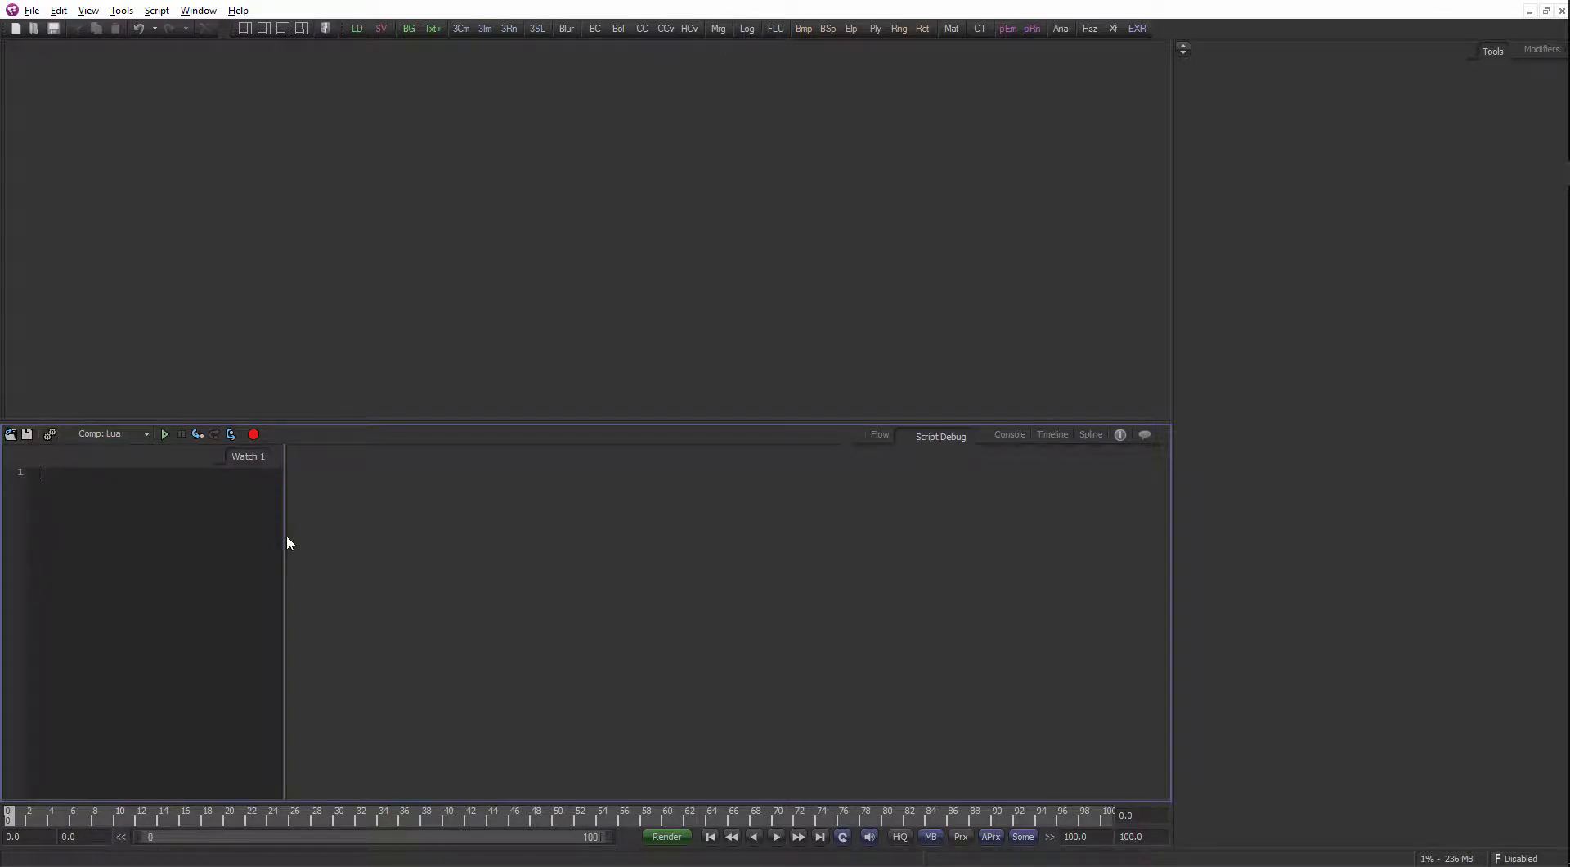
Narrow the watch pane and open link.eyeonscript from the Scripts\Bin folder in the script editor
{"action": "mouse_move", "coordinate": [286, 533]}
{"action": "left_mouse_down"}
{"action": "mouse_move", "coordinate": [404, 538]}
{"action": "mouse_move", "coordinate": [259, 540]}
{"action": "left_mouse_up"}
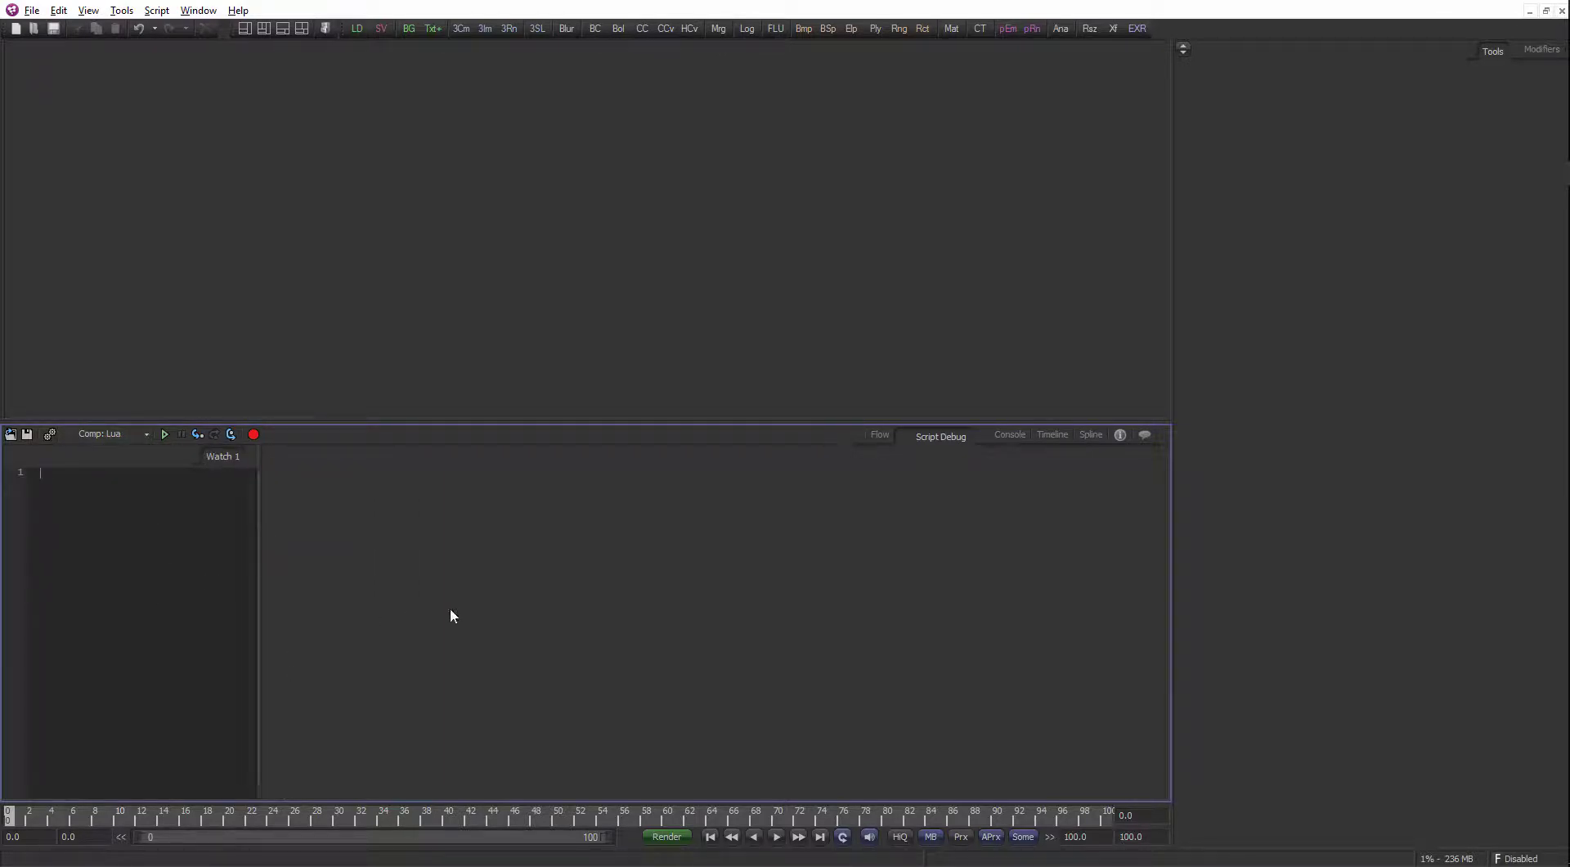
{"action": "left_click", "coordinate": [12, 436]}
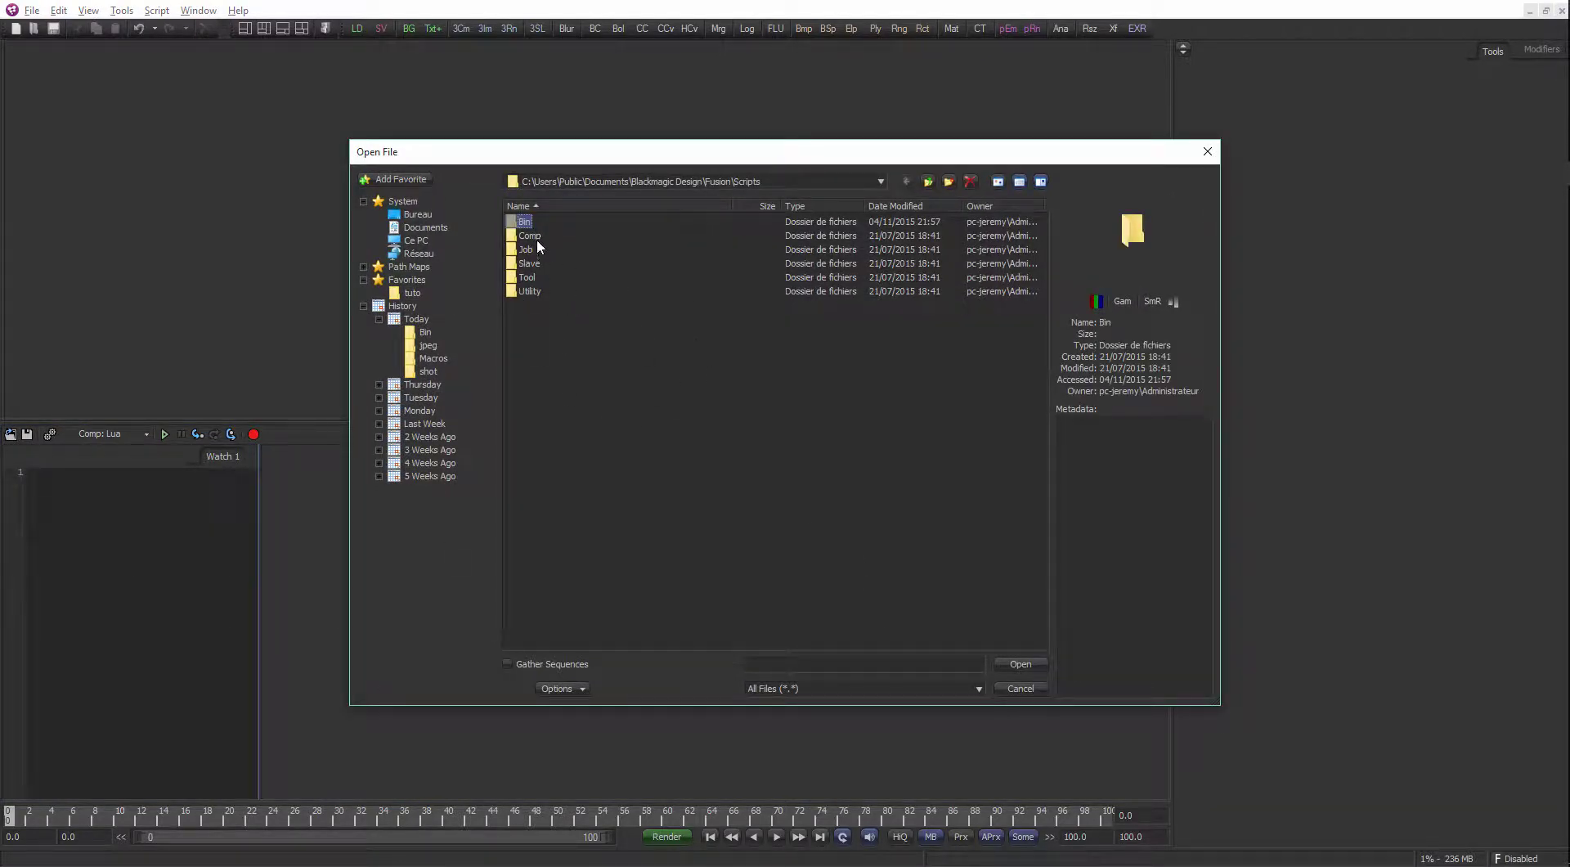
{"action": "double_click", "coordinate": [523, 222]}
{"action": "double_click", "coordinate": [556, 221]}
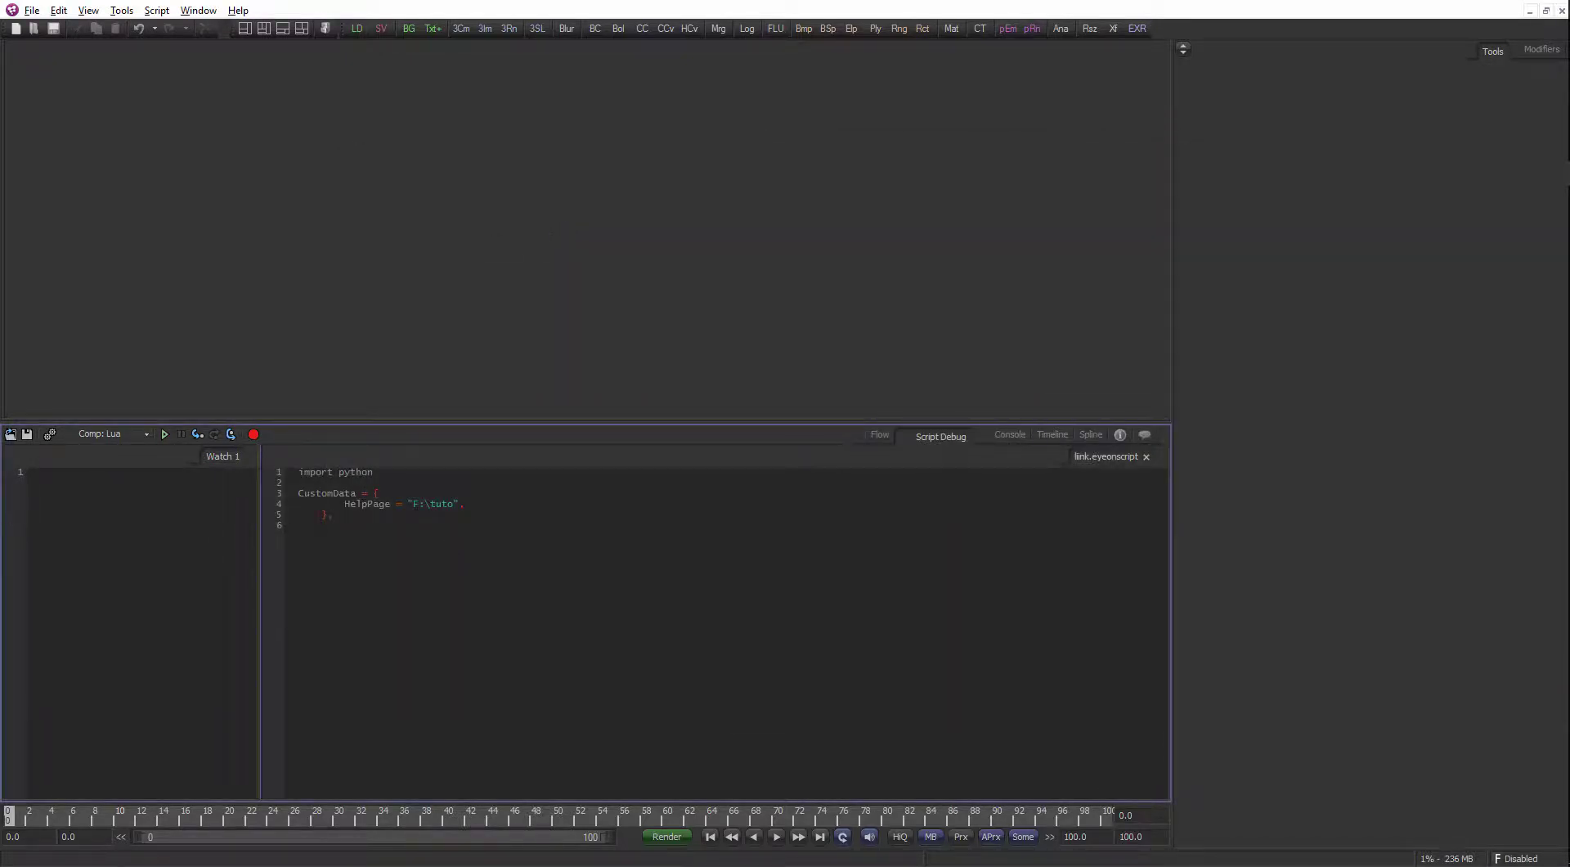
Delete all the code from link.eyeonscript in the script editor
{"action": "left_click", "coordinate": [412, 542]}
{"action": "left_click", "coordinate": [27, 435]}
{"action": "left_click_drag", "start_coordinate": [299, 471], "coordinate": [331, 532]}
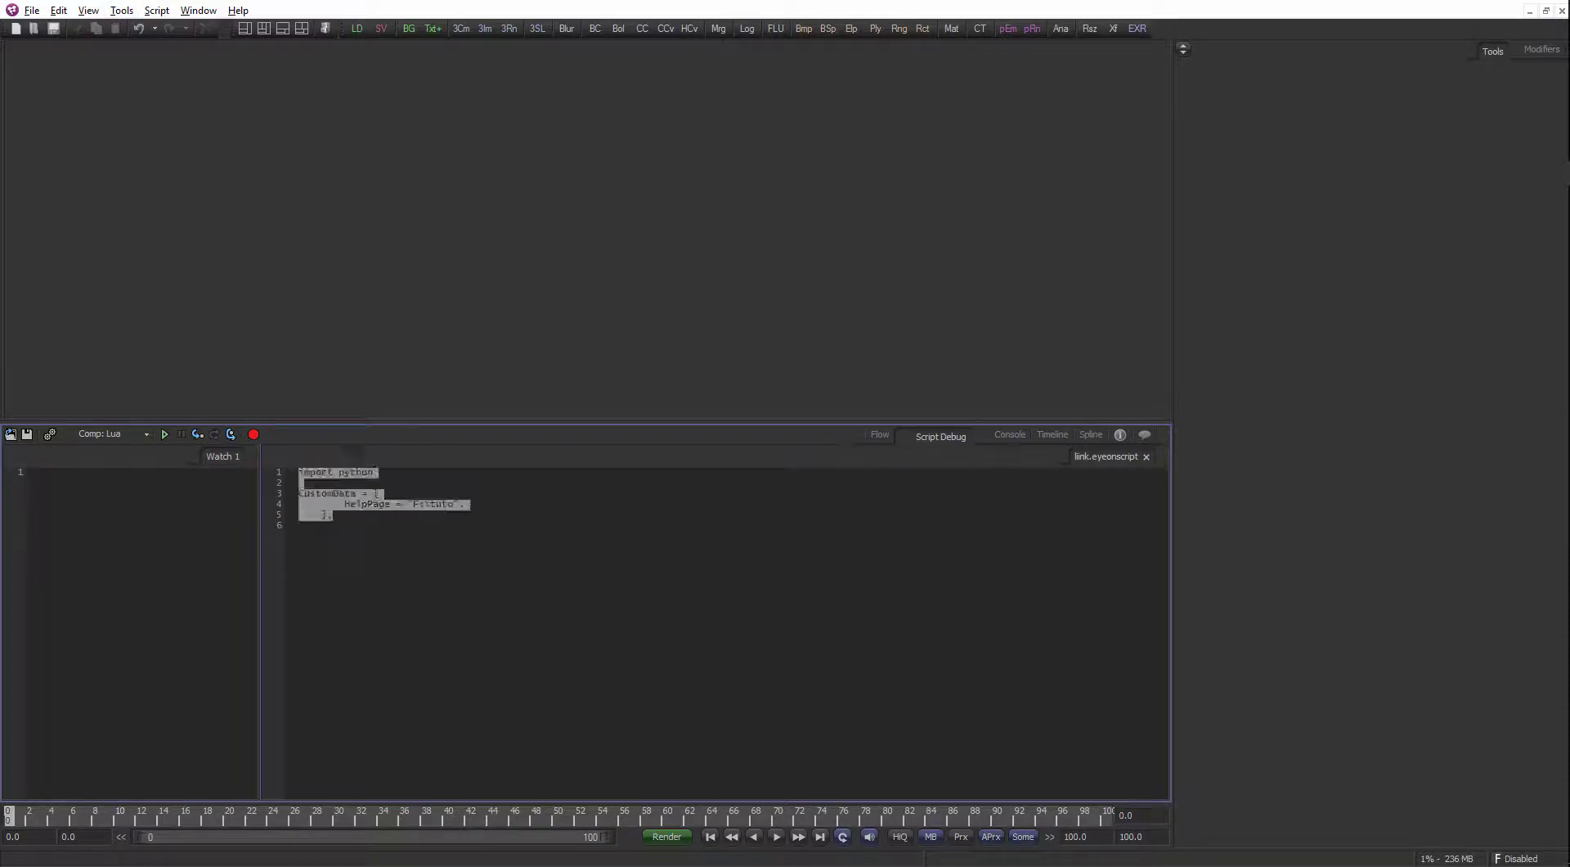
{"action": "key", "text": "BackSpace"}
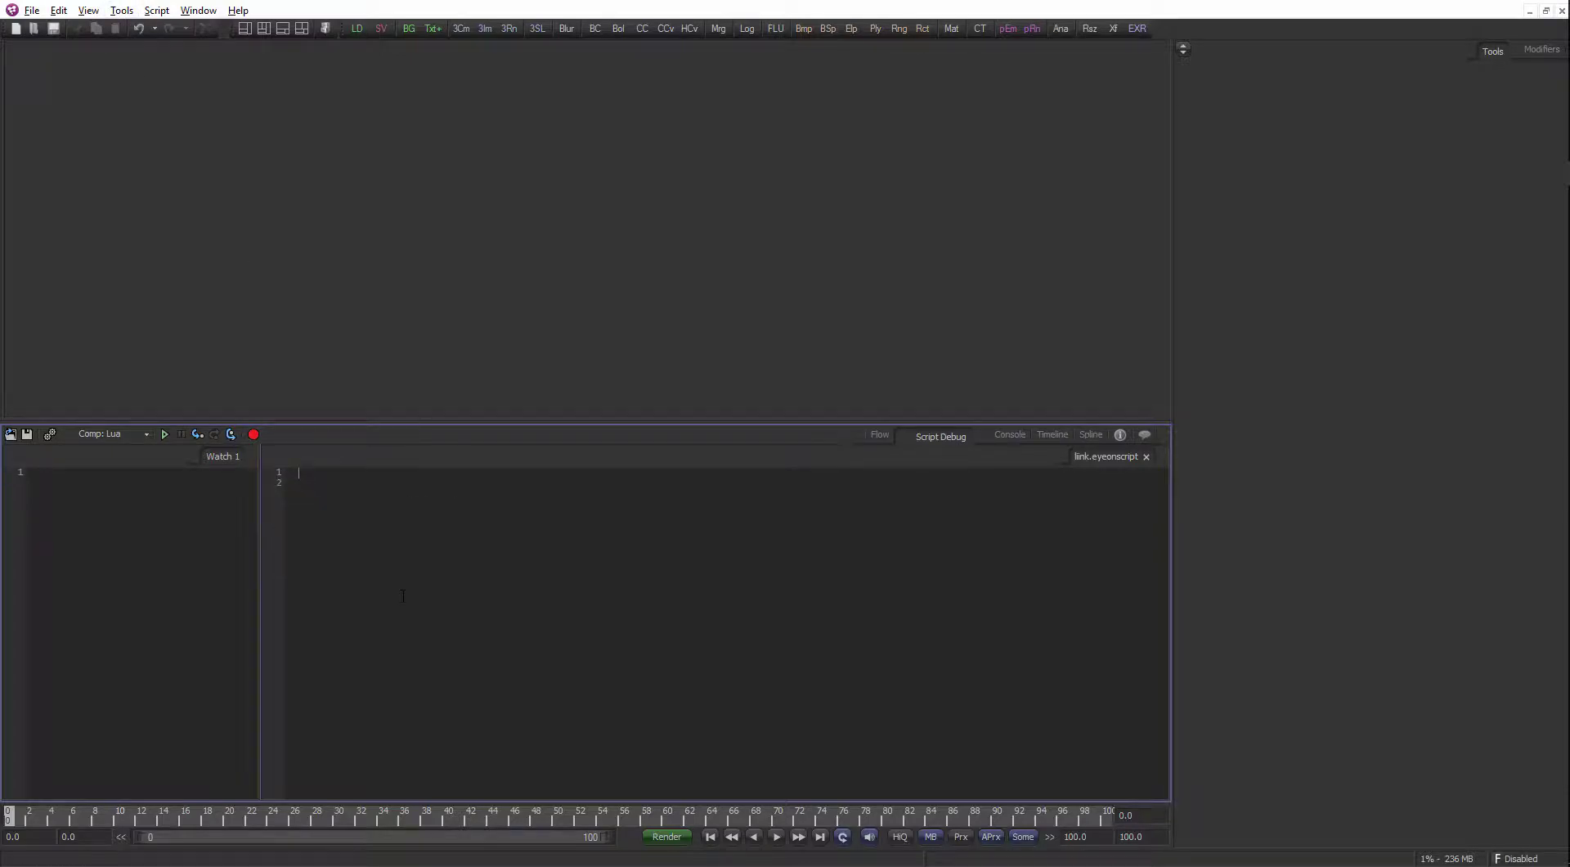
Remove the Script Debug view, return to Flow and enlarge the viewer area above it
{"action": "right_click", "coordinate": [944, 438]}
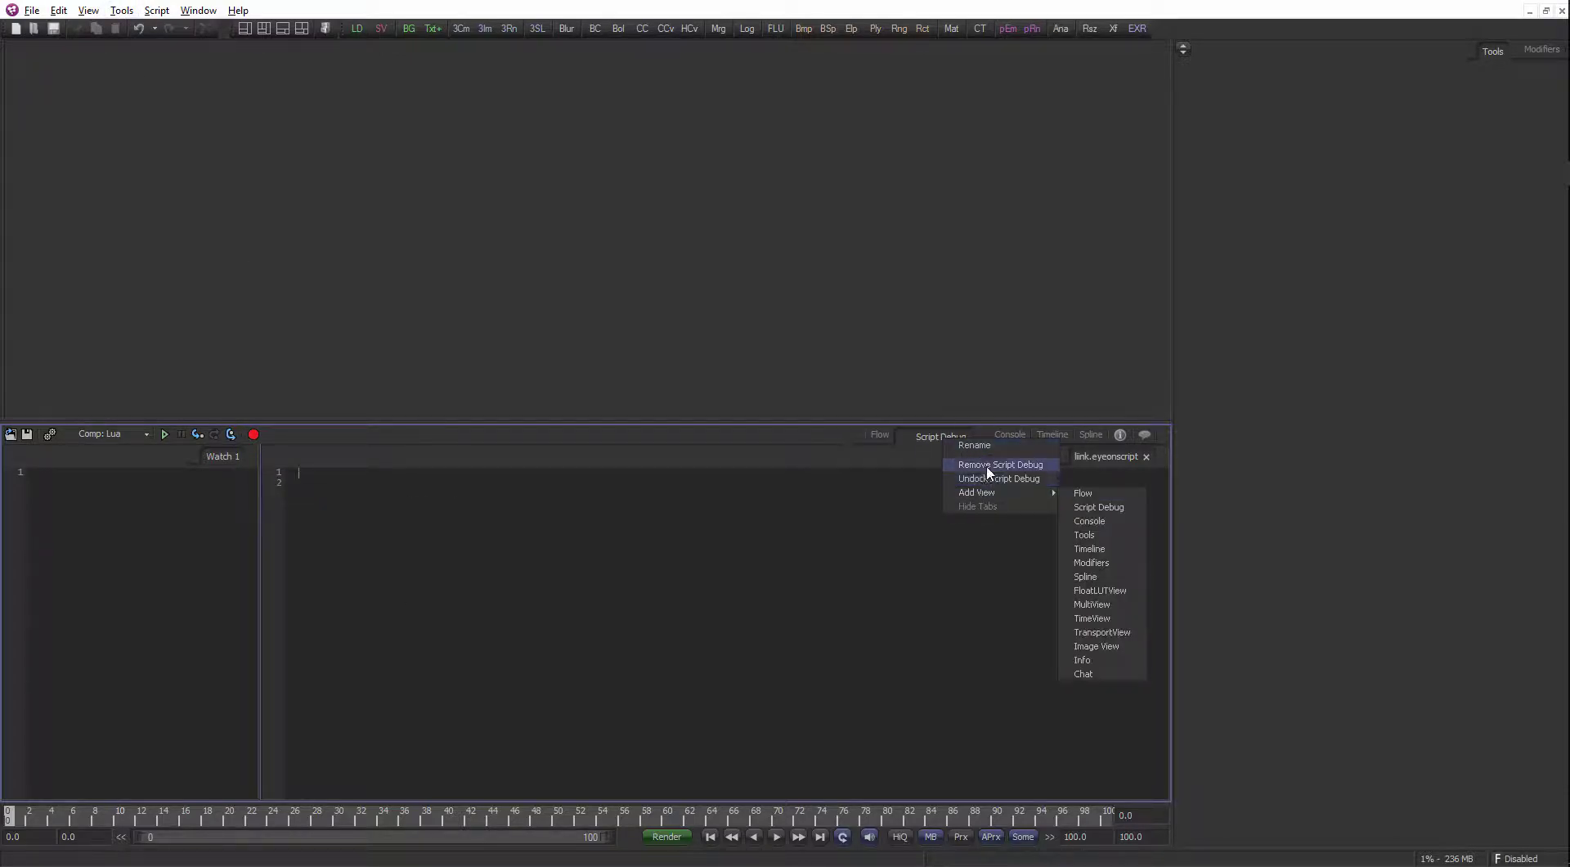
{"action": "left_click", "coordinate": [990, 465]}
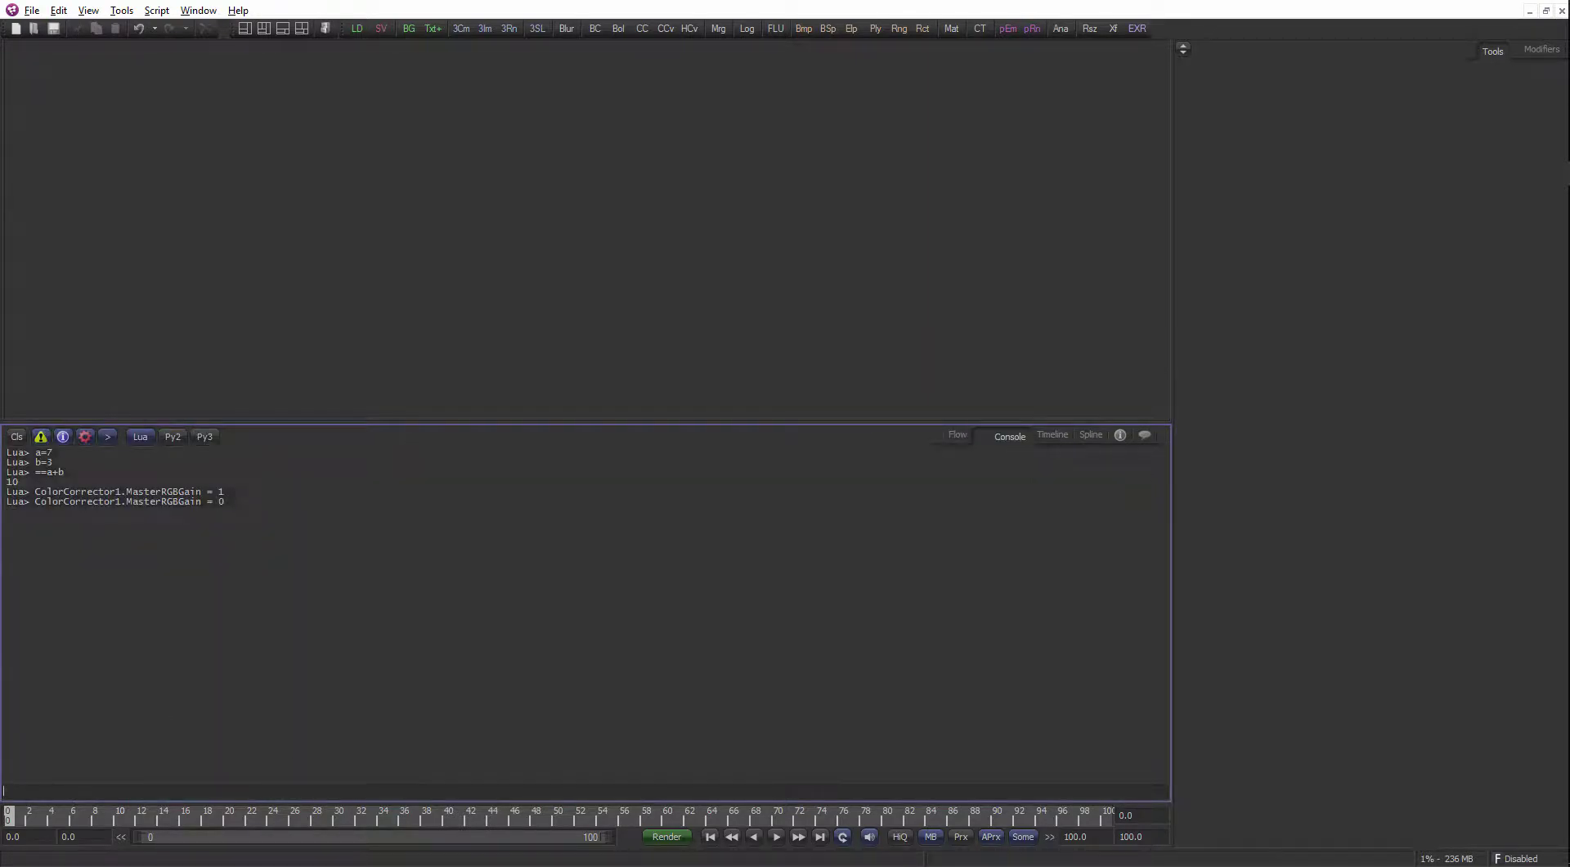
{"action": "left_click", "coordinate": [965, 436]}
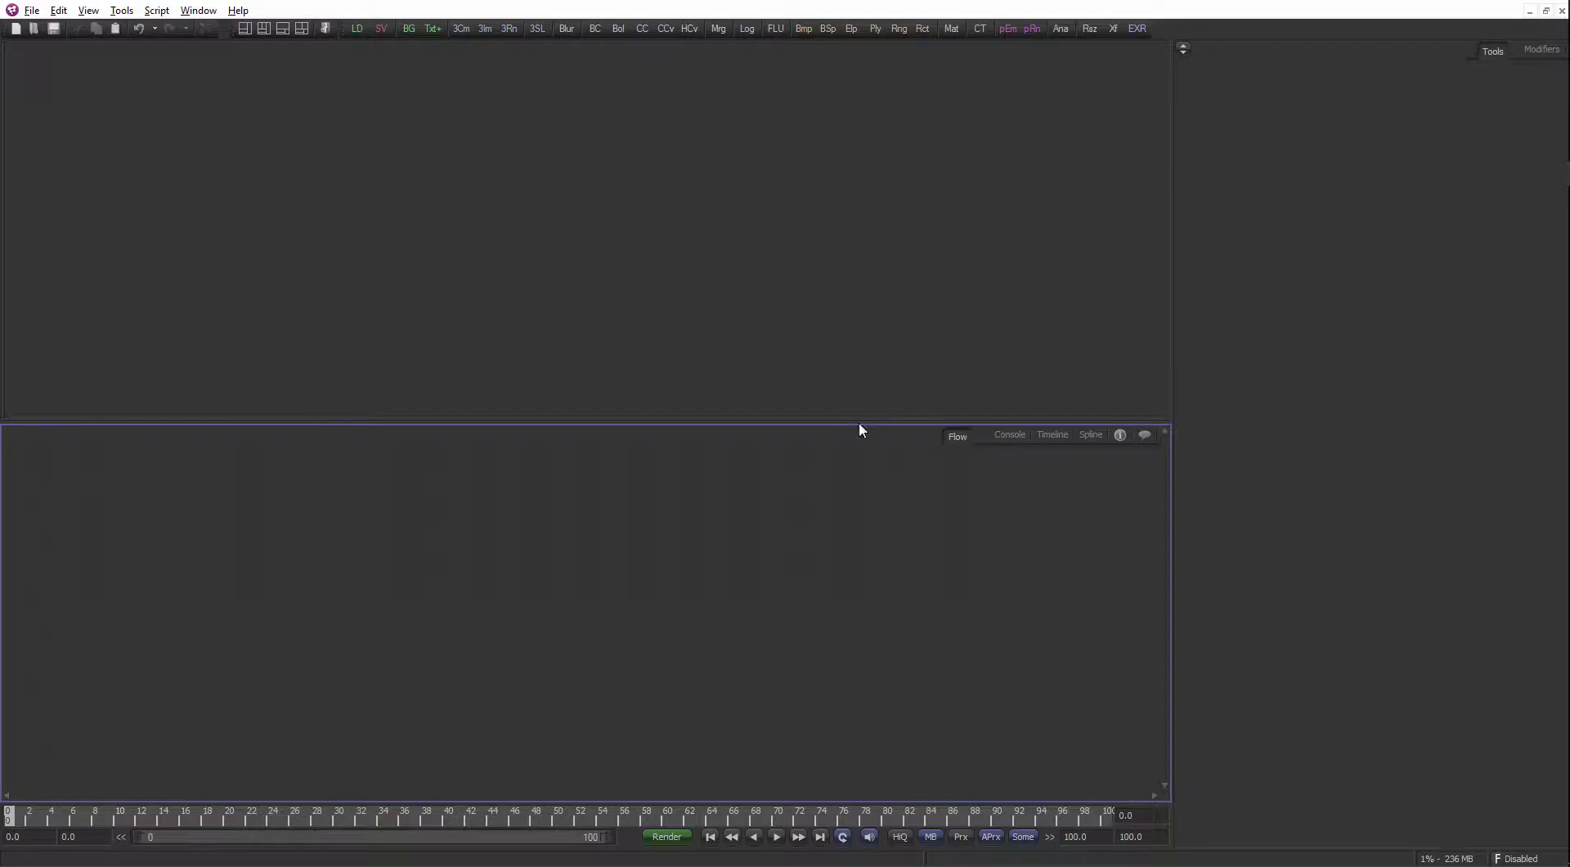
{"action": "left_click_drag", "start_coordinate": [858, 422], "coordinate": [857, 391]}
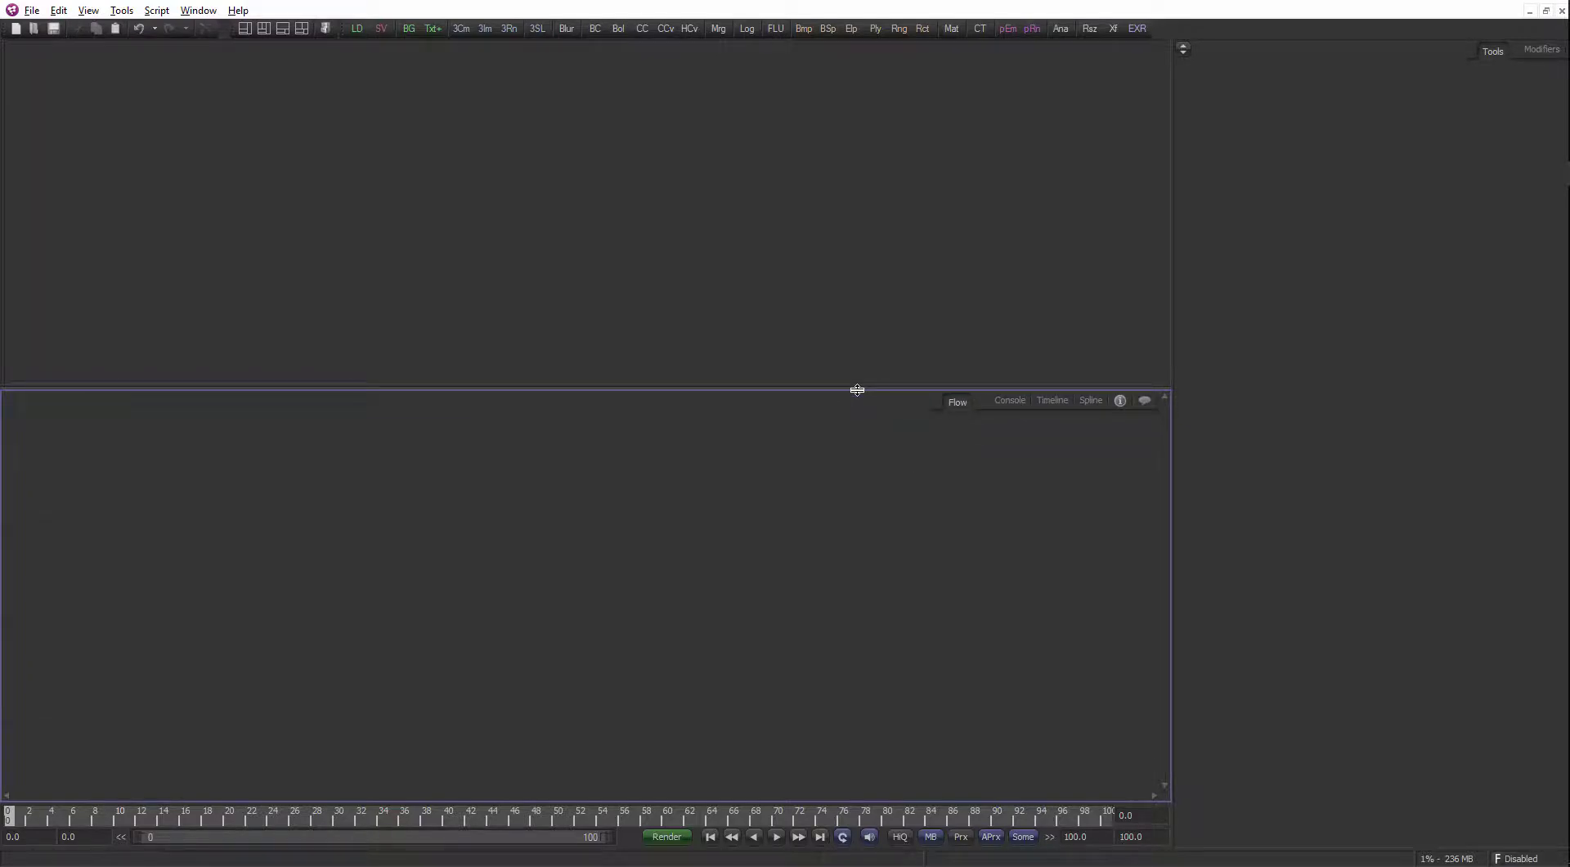
{"action": "left_click_drag", "start_coordinate": [857, 390], "coordinate": [876, 466]}
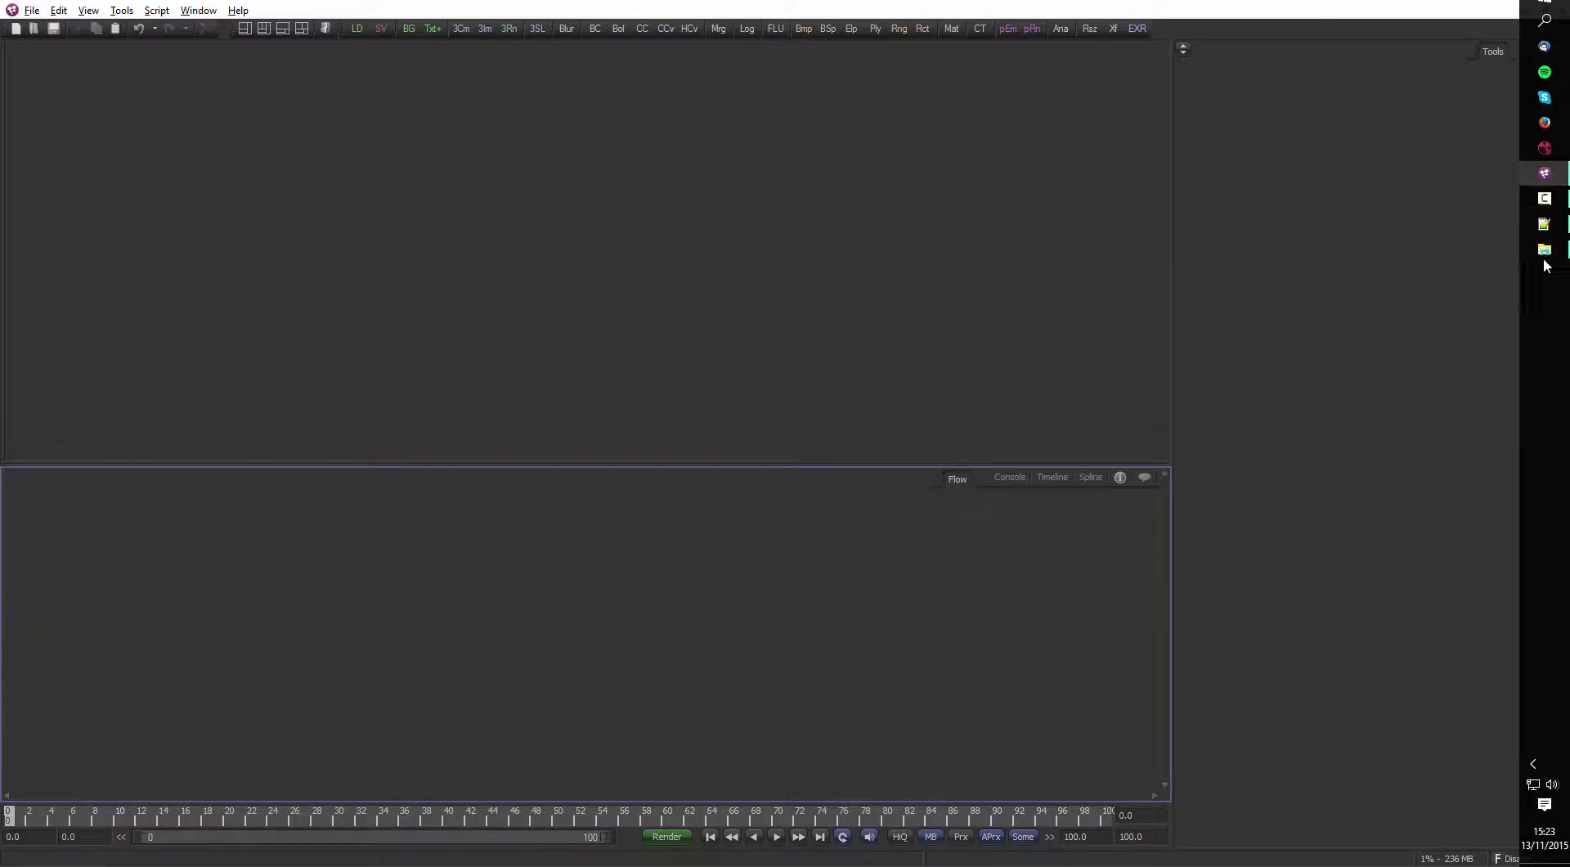
{"action": "left_click", "coordinate": [1544, 248]}
{"action": "left_click", "coordinate": [1097, 181]}
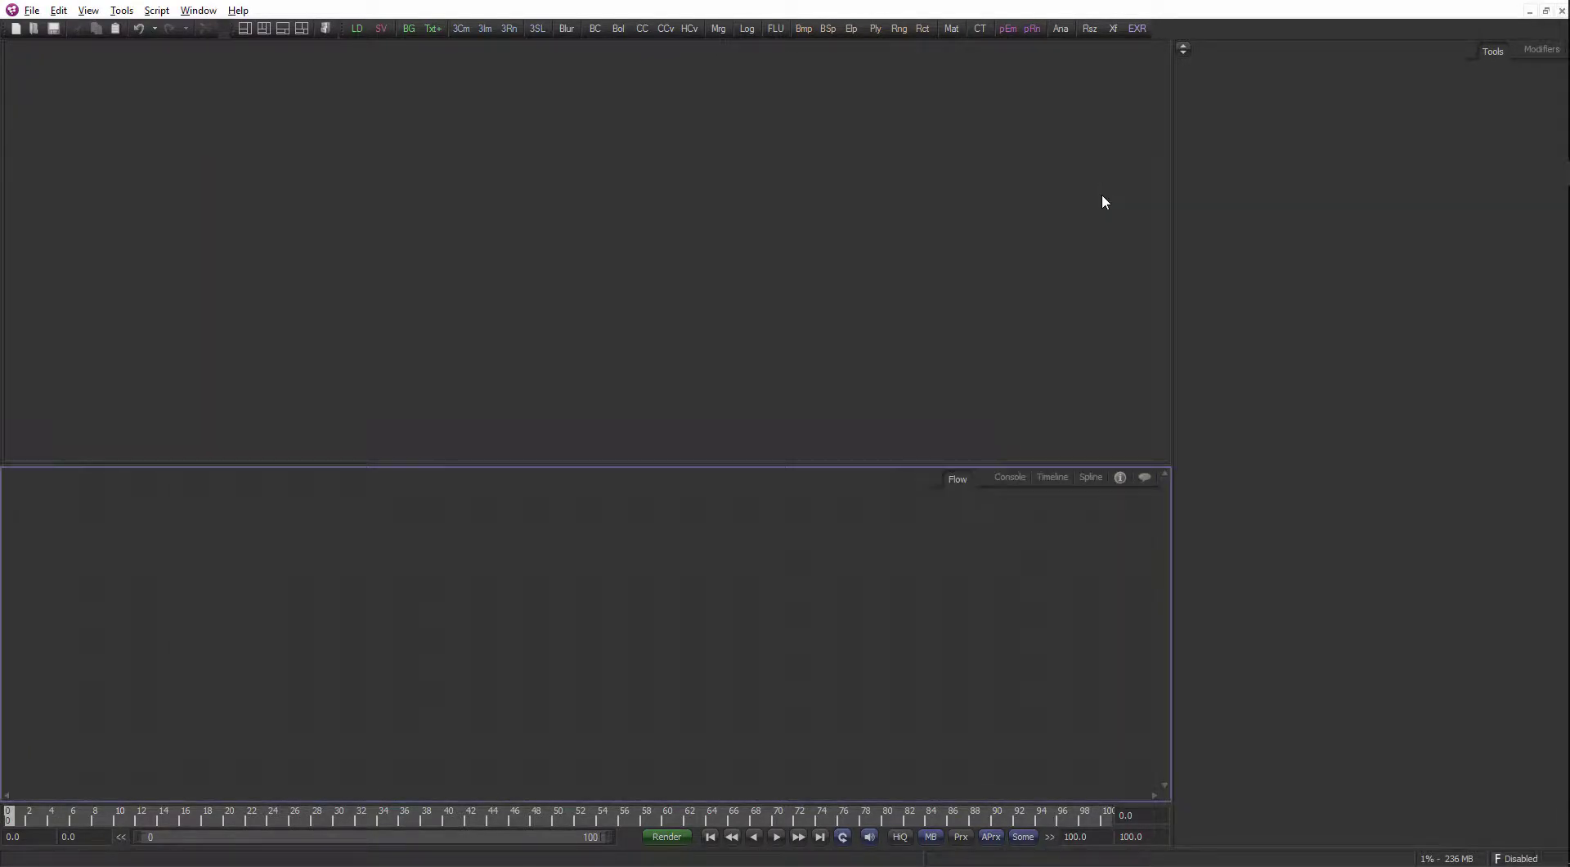
{"action": "left_click", "coordinate": [1545, 199]}
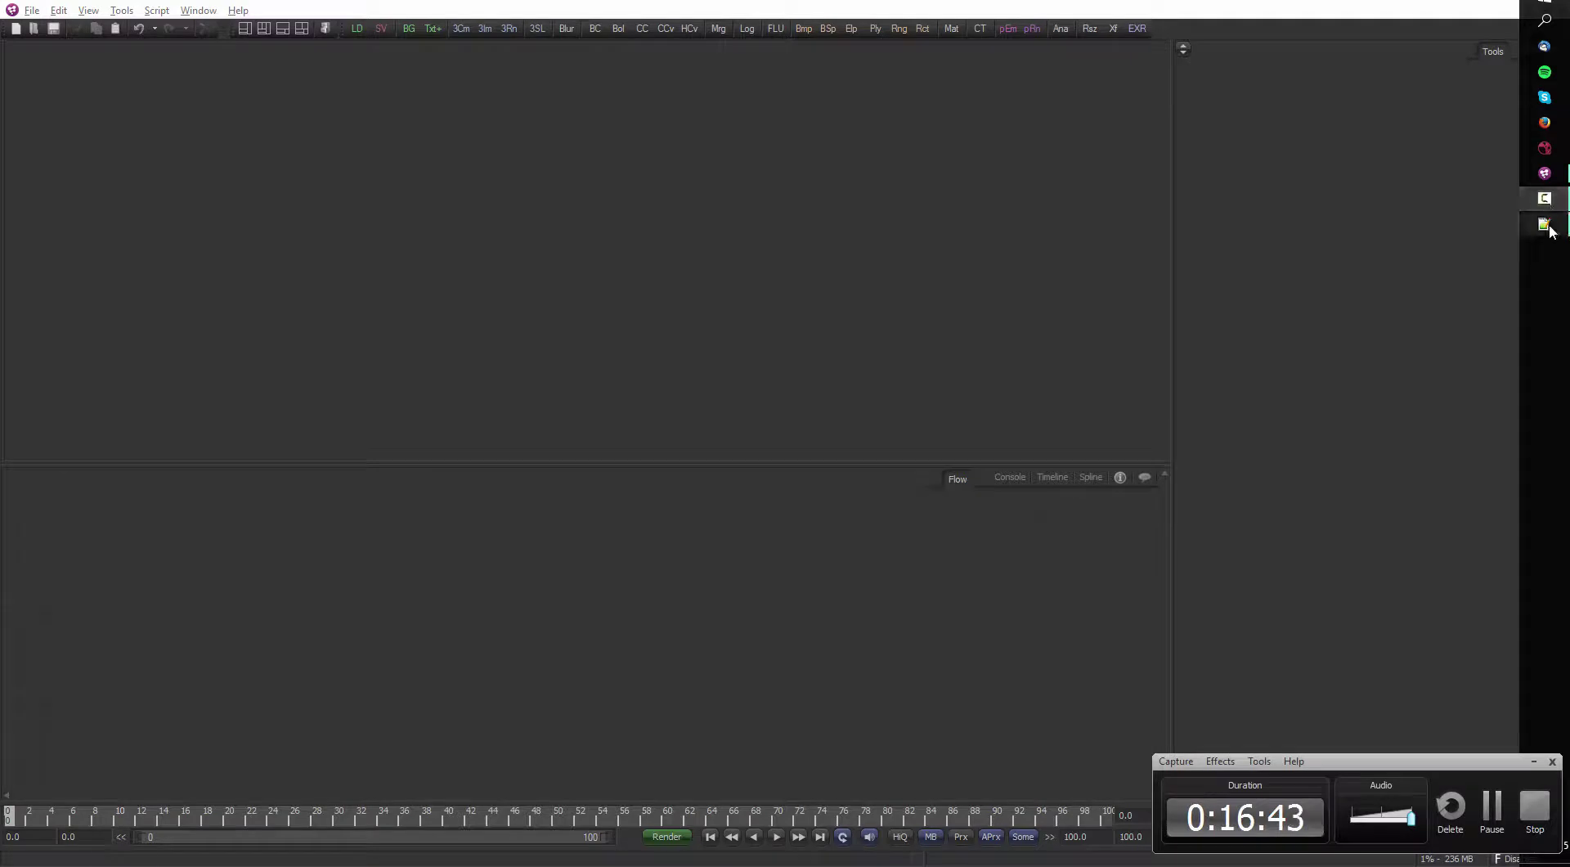
{"action": "left_click", "coordinate": [1544, 174]}
{"action": "left_click", "coordinate": [1534, 762]}
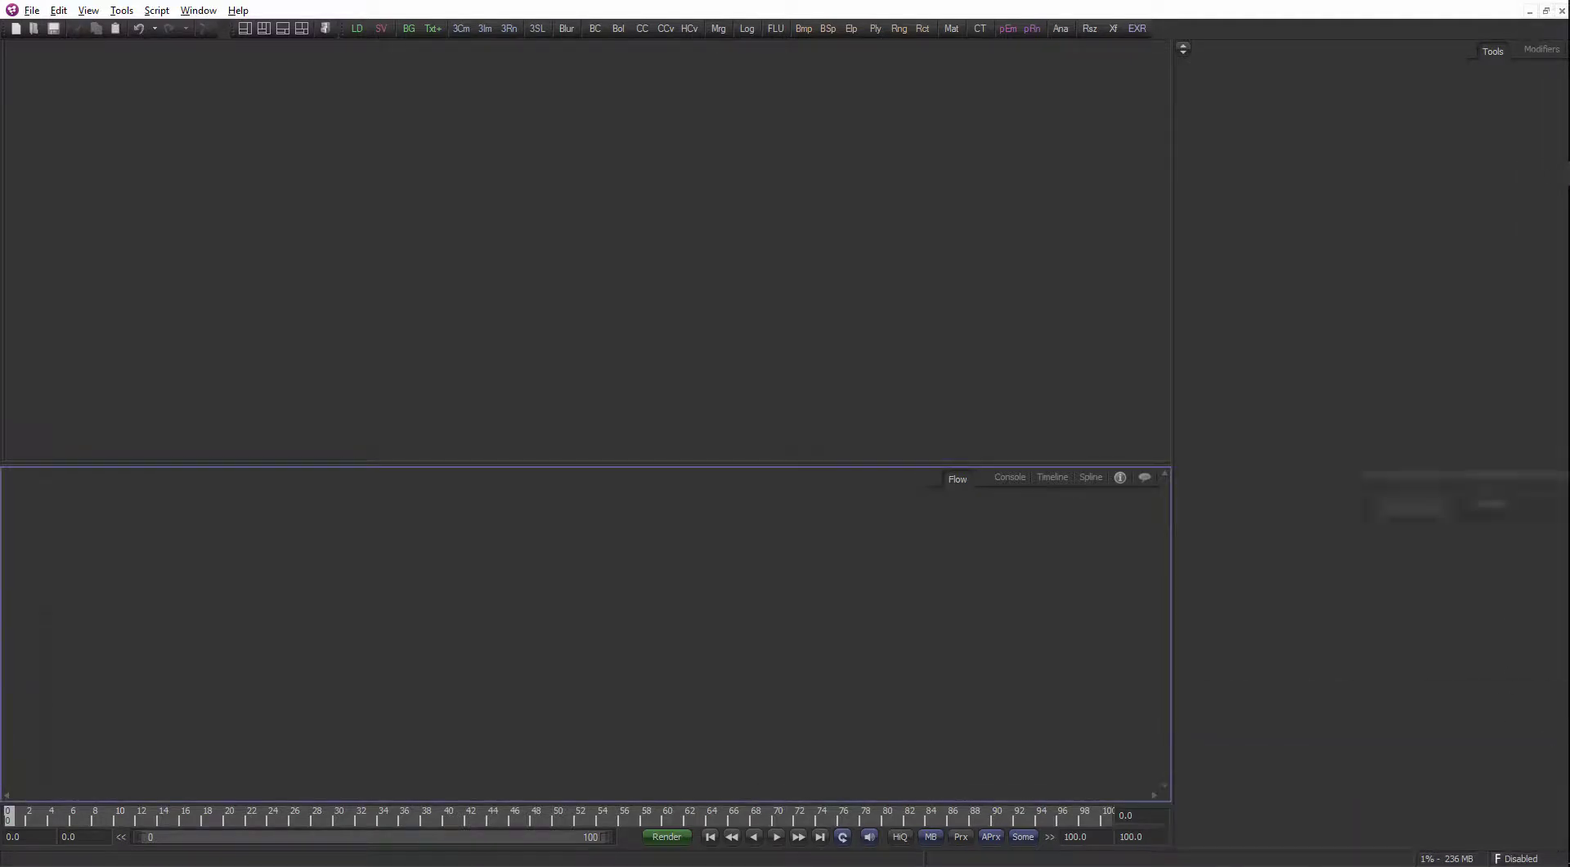
Switch to Notepad++, reload the modified Fusion7.prefs and copy the preferences folder path from link.txt
{"action": "left_click", "coordinate": [1544, 223]}
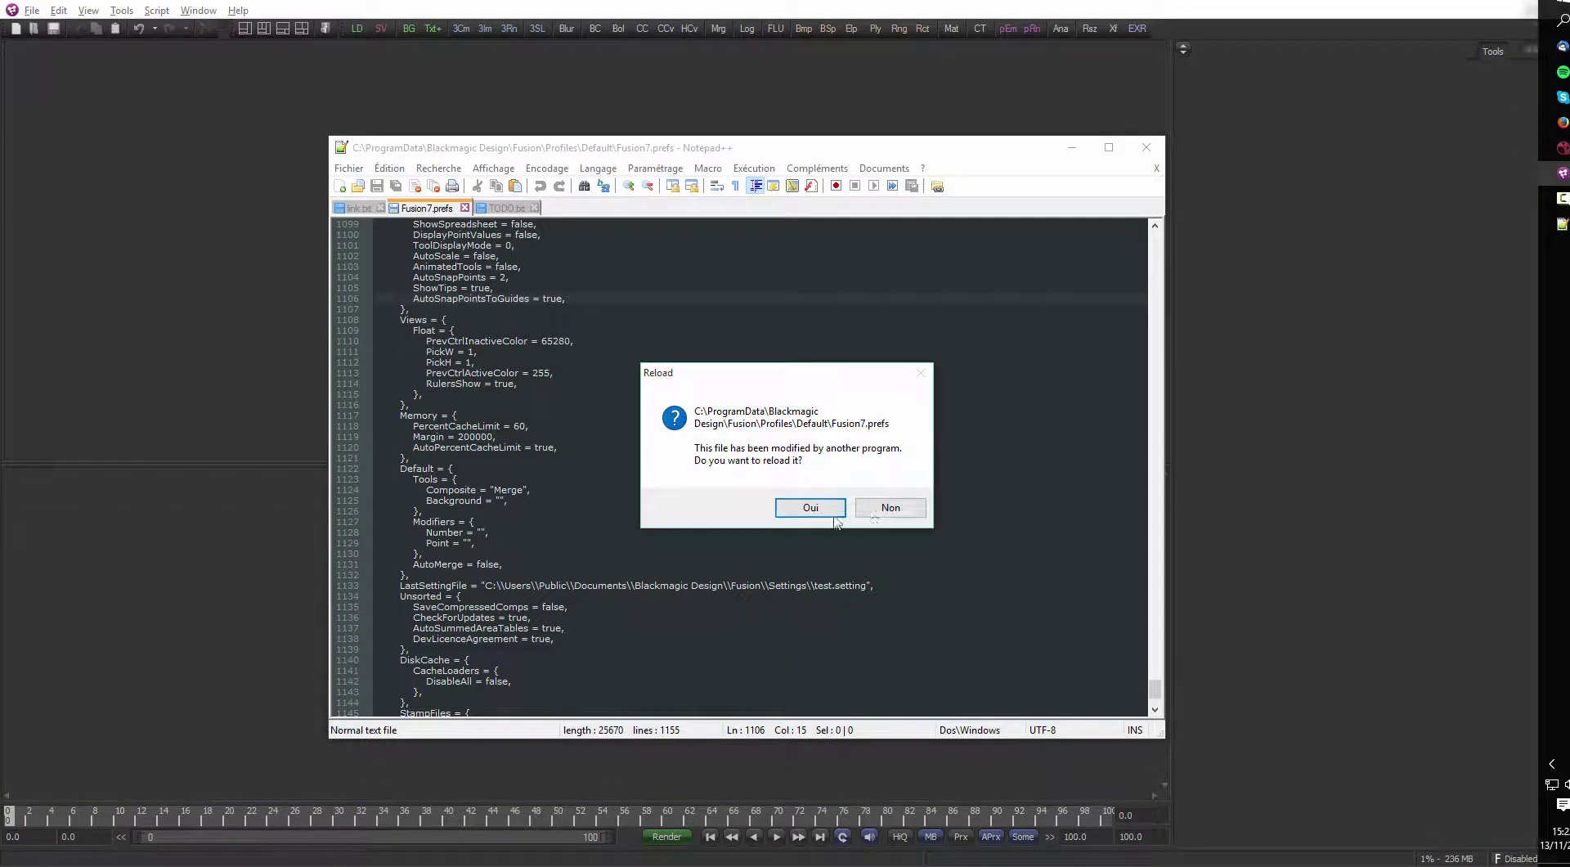
{"action": "left_click", "coordinate": [810, 508]}
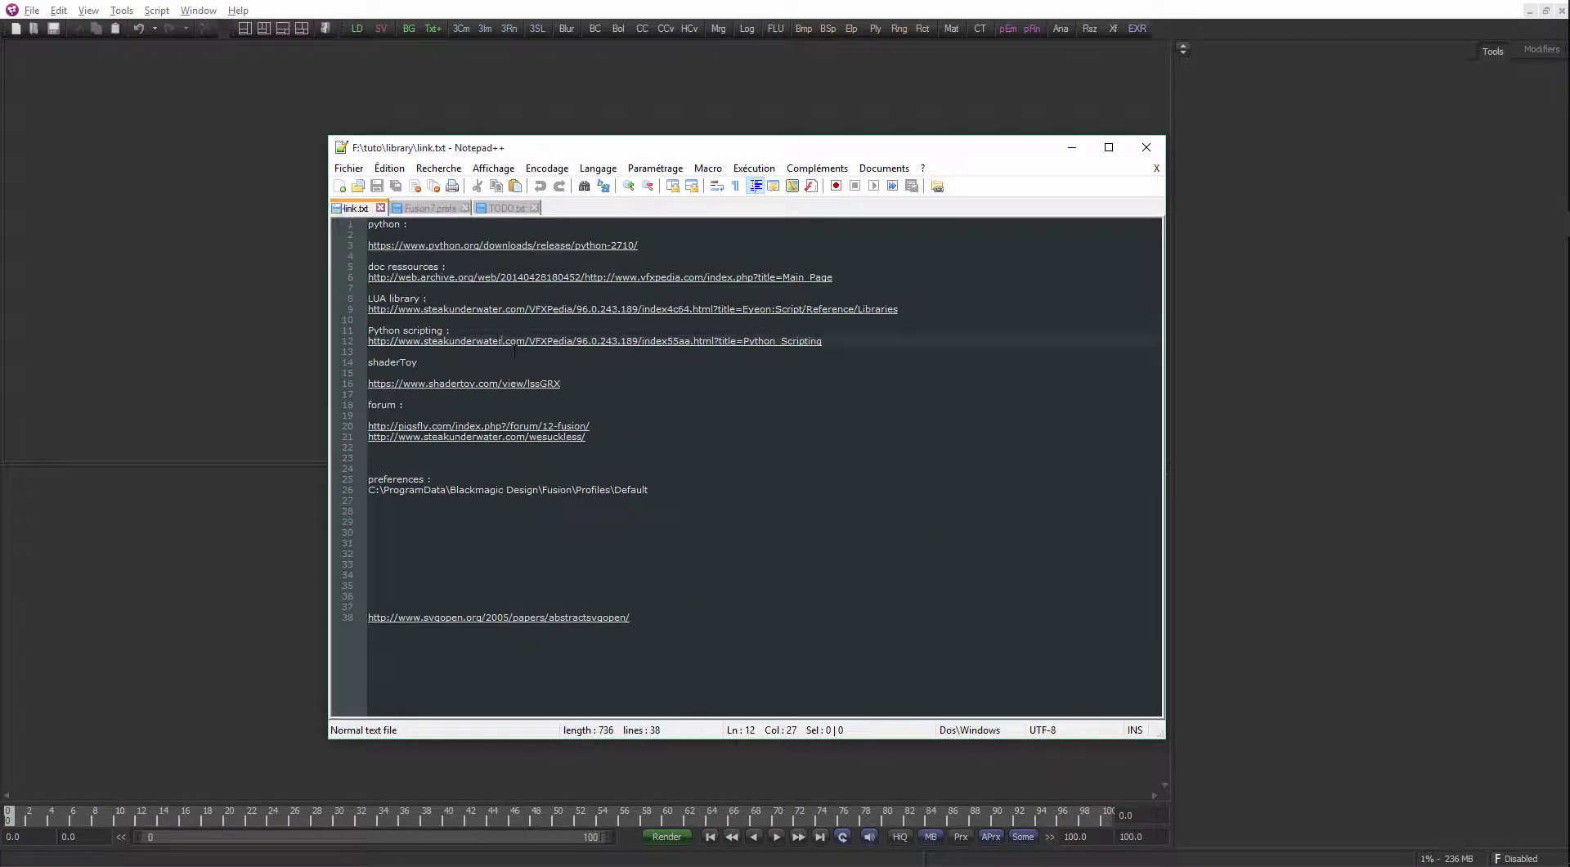
{"action": "left_click_drag", "start_coordinate": [655, 491], "coordinate": [369, 490]}
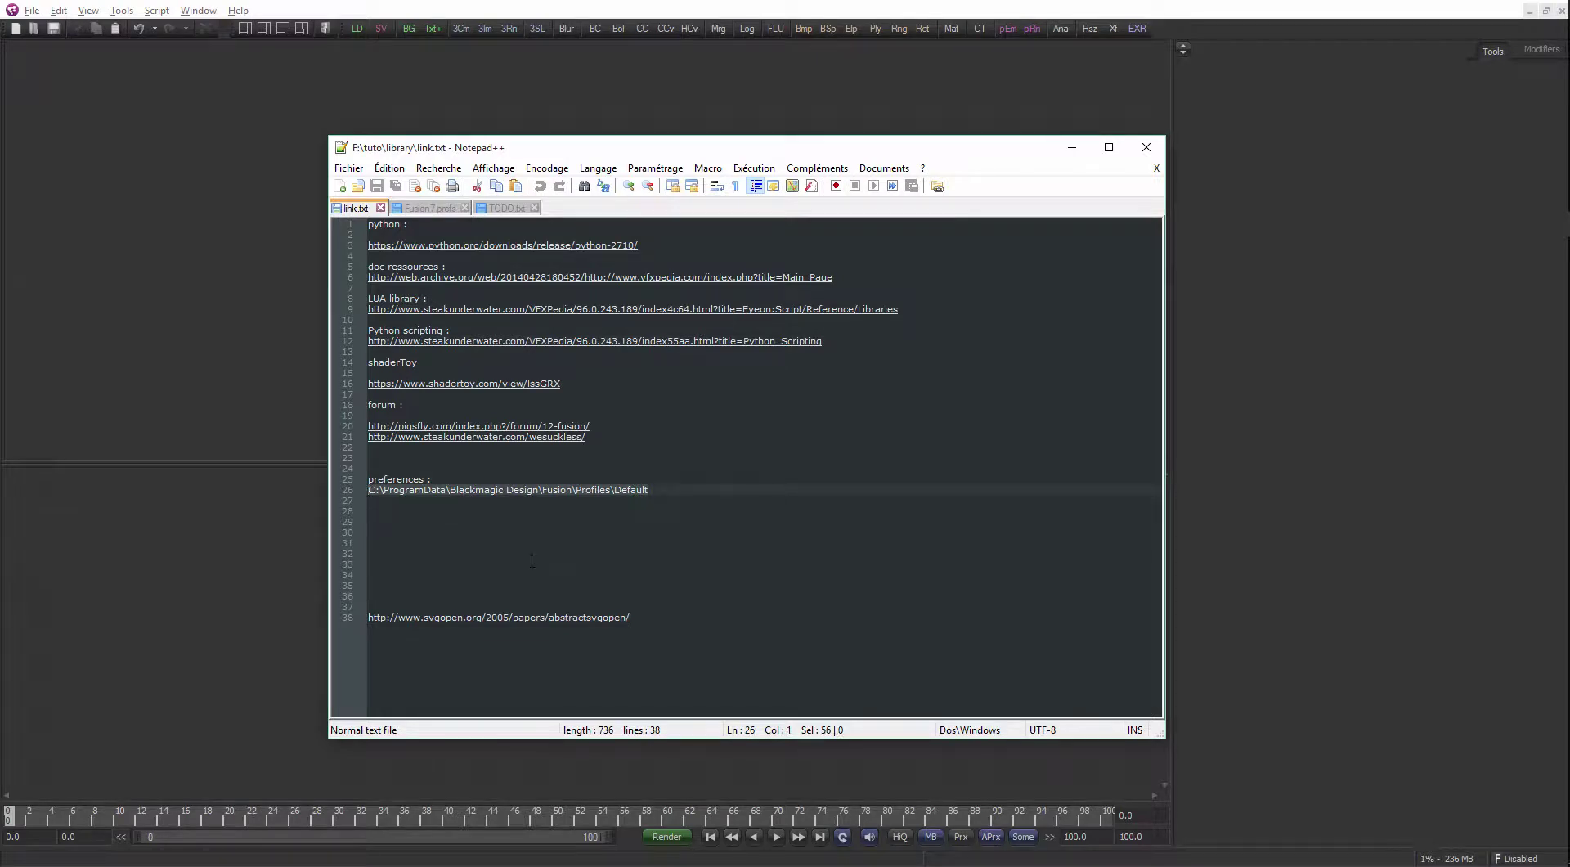
{"action": "key", "text": "ctrl+c"}
Open C:\ProgramData\Blackmagic Design\Fusion\Profiles\Default in a new File Explorer window and arrange it beside Notepad++
{"action": "key", "text": "super+e"}
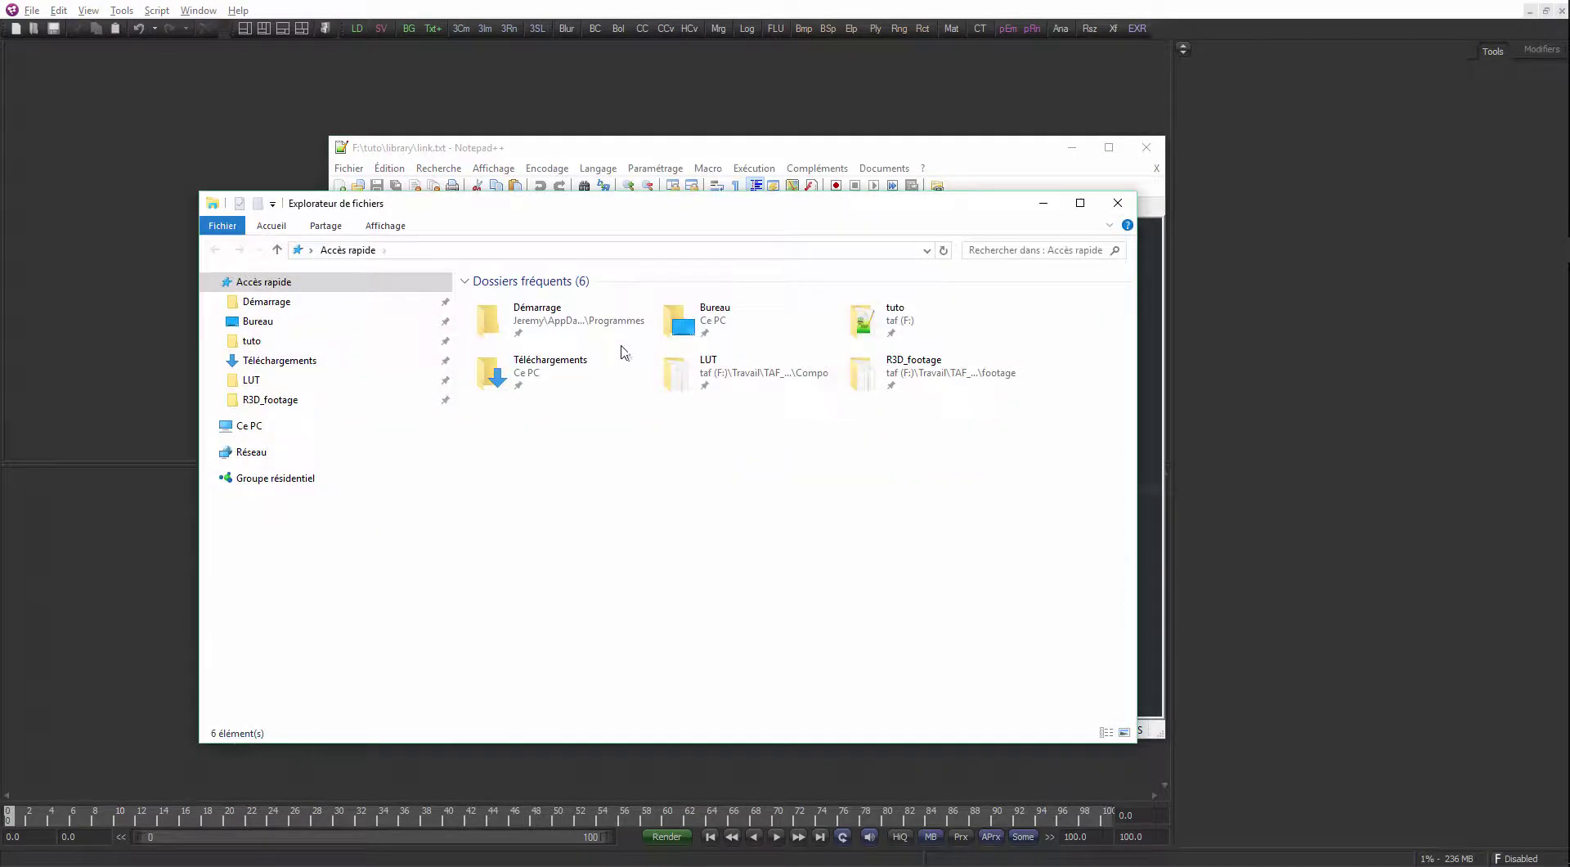
{"action": "left_click", "coordinate": [587, 256]}
{"action": "key", "text": "ctrl+v"}
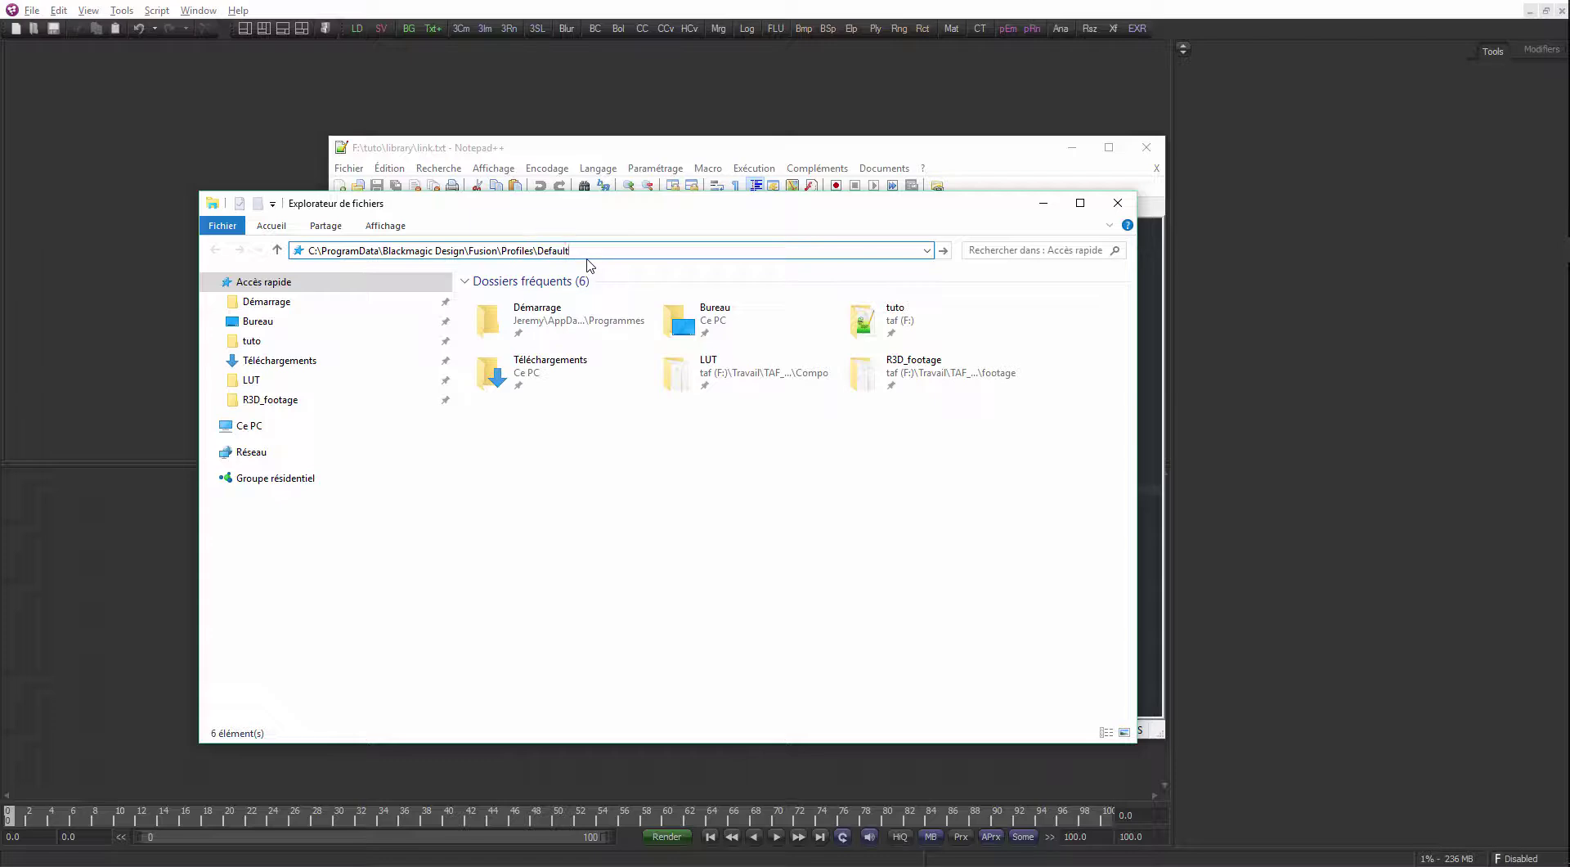
{"action": "key", "text": "Return"}
{"action": "left_click_drag", "start_coordinate": [601, 206], "coordinate": [862, 224]}
{"action": "left_click_drag", "start_coordinate": [738, 155], "coordinate": [469, 77]}
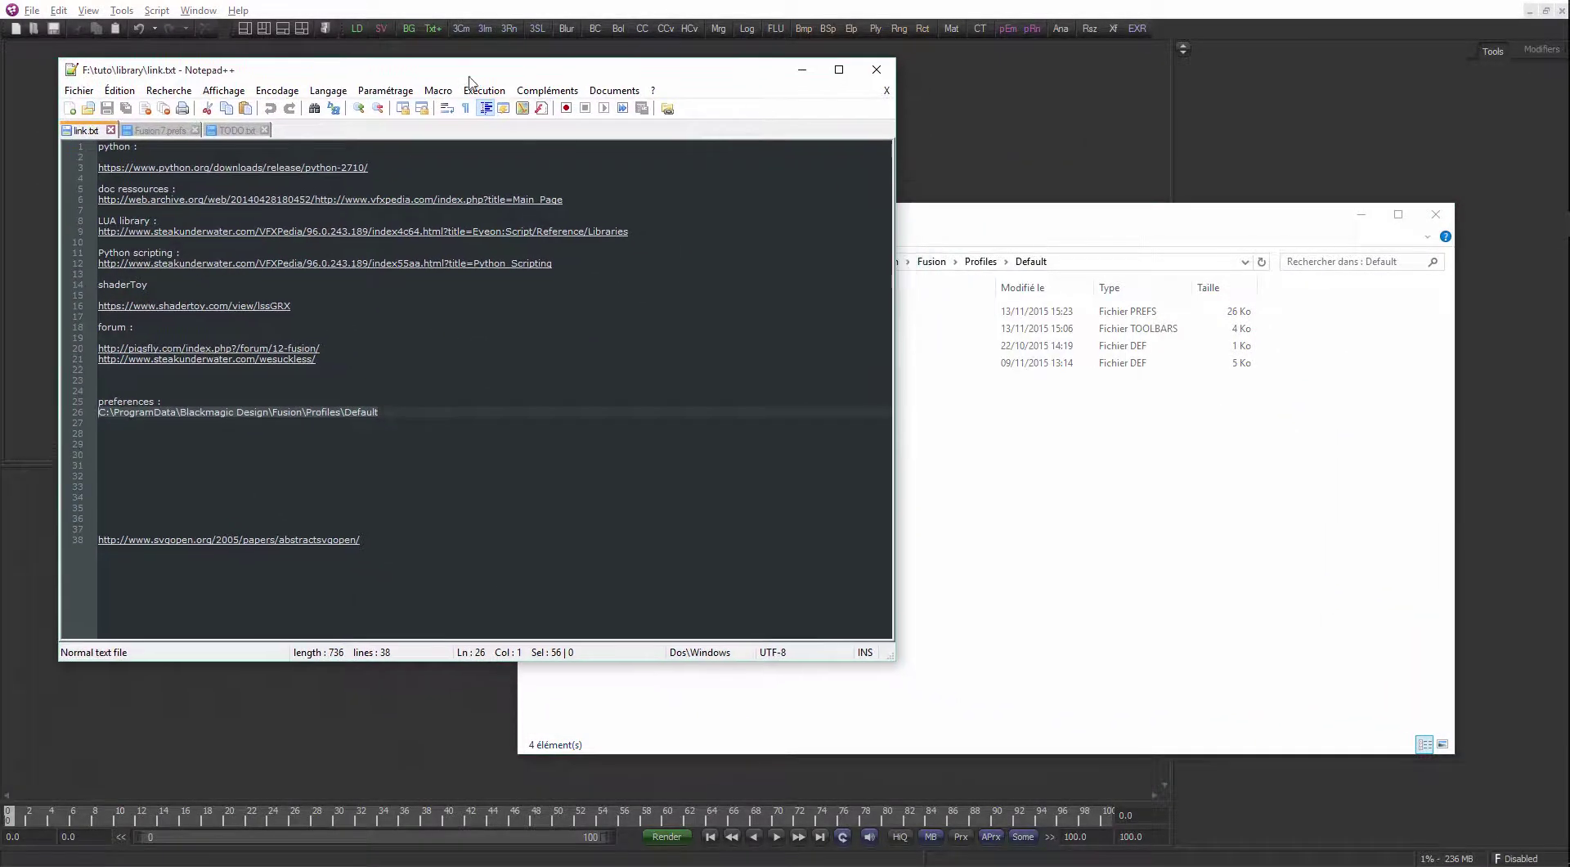
{"action": "mouse_move", "coordinate": [934, 216]}
{"action": "left_mouse_down"}
{"action": "mouse_move", "coordinate": [953, 221]}
{"action": "mouse_move", "coordinate": [918, 216]}
{"action": "left_mouse_up"}
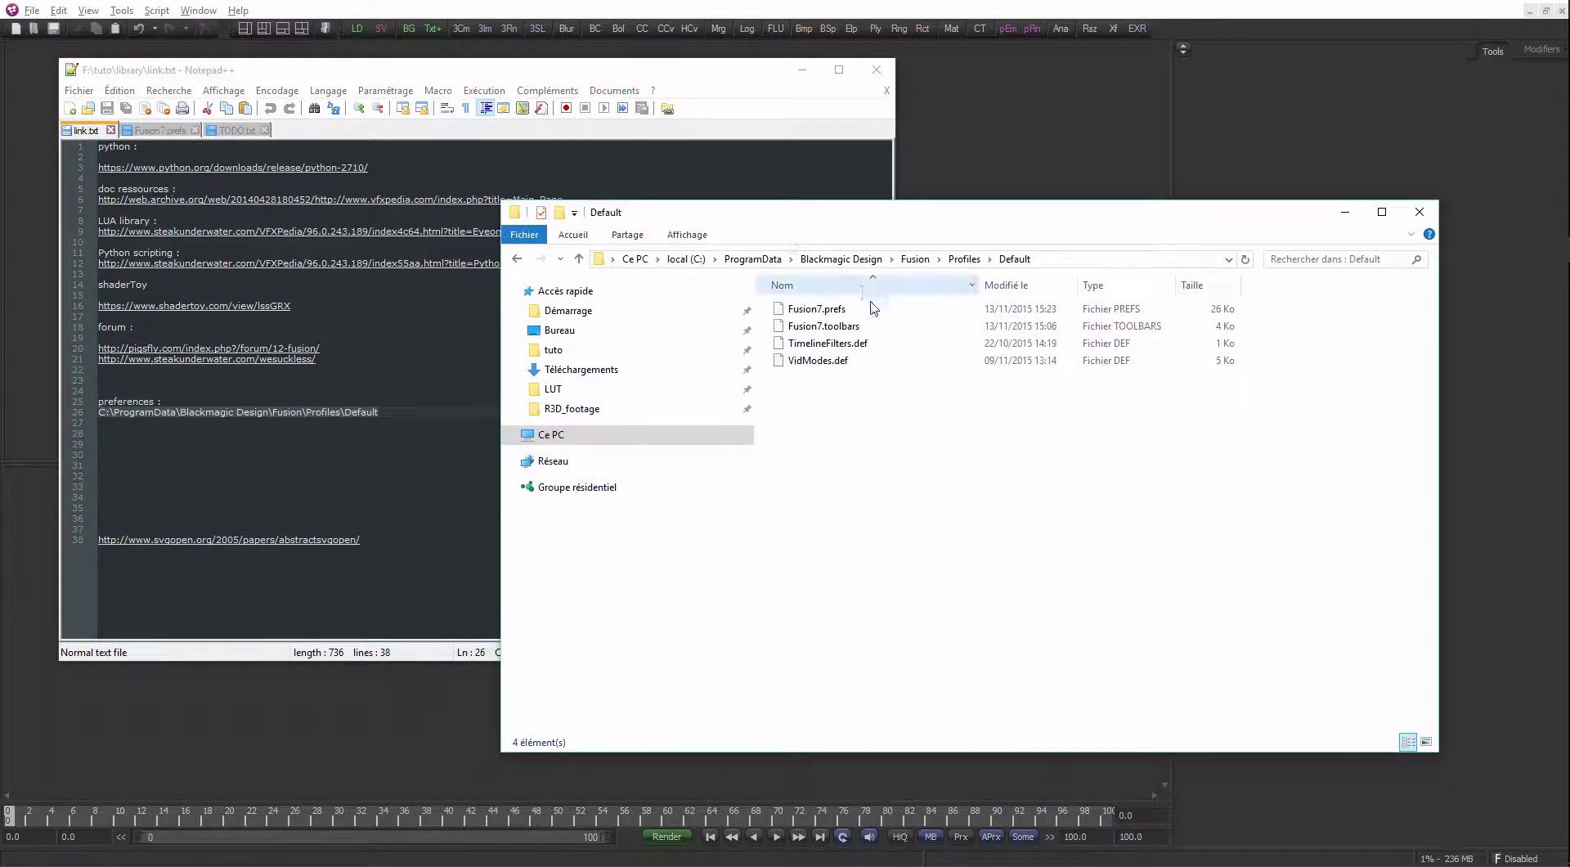
Examine the Fusion7.prefs and Fusion7.toolbars files in the Default profile folder
{"action": "left_click", "coordinate": [822, 313]}
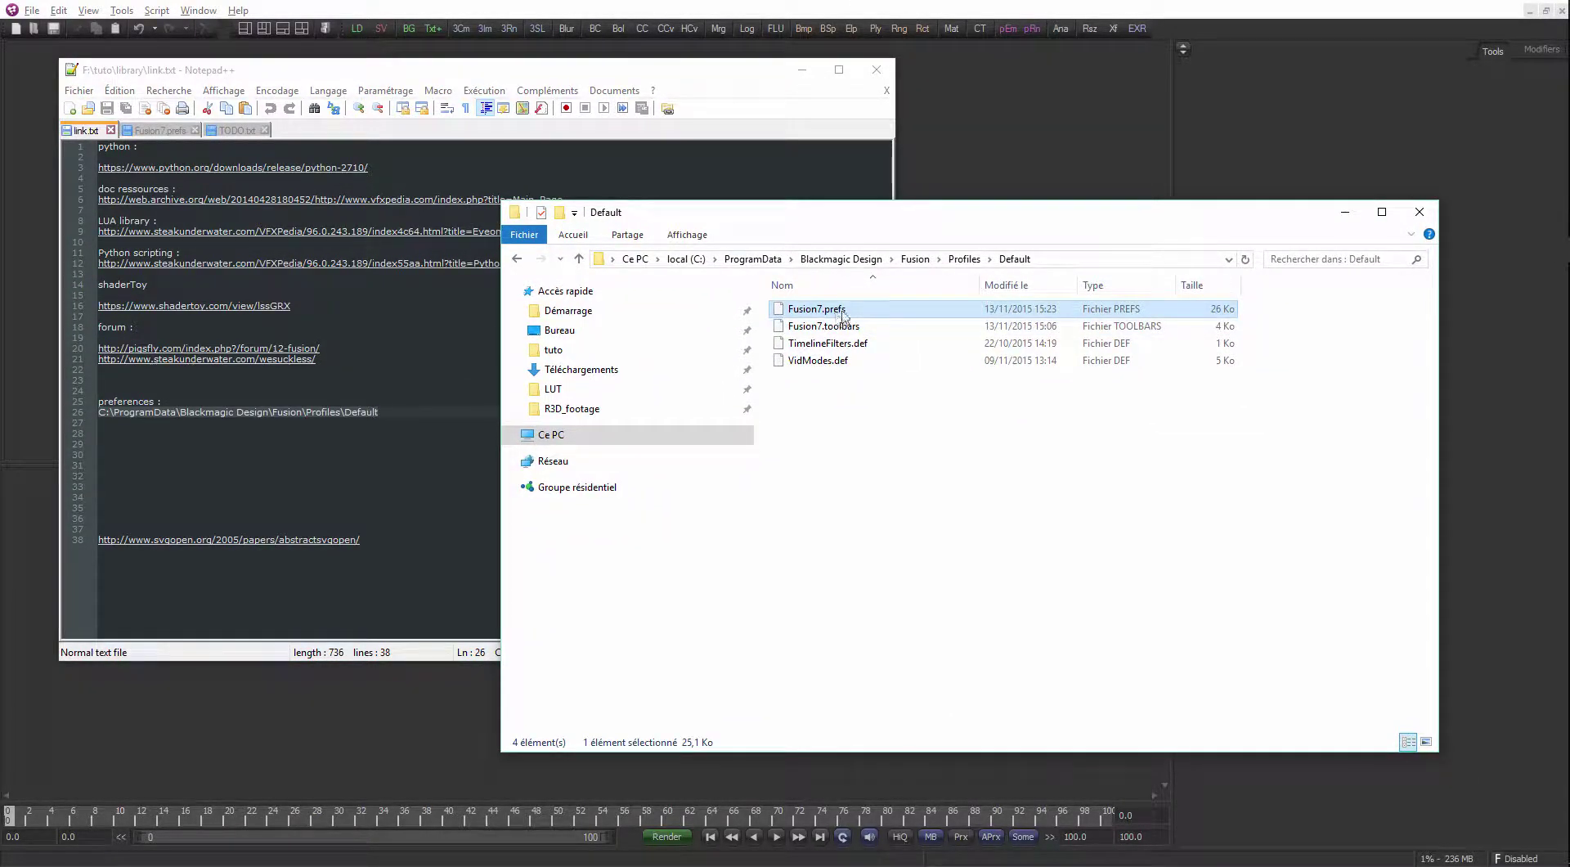
{"action": "left_click", "coordinate": [826, 327]}
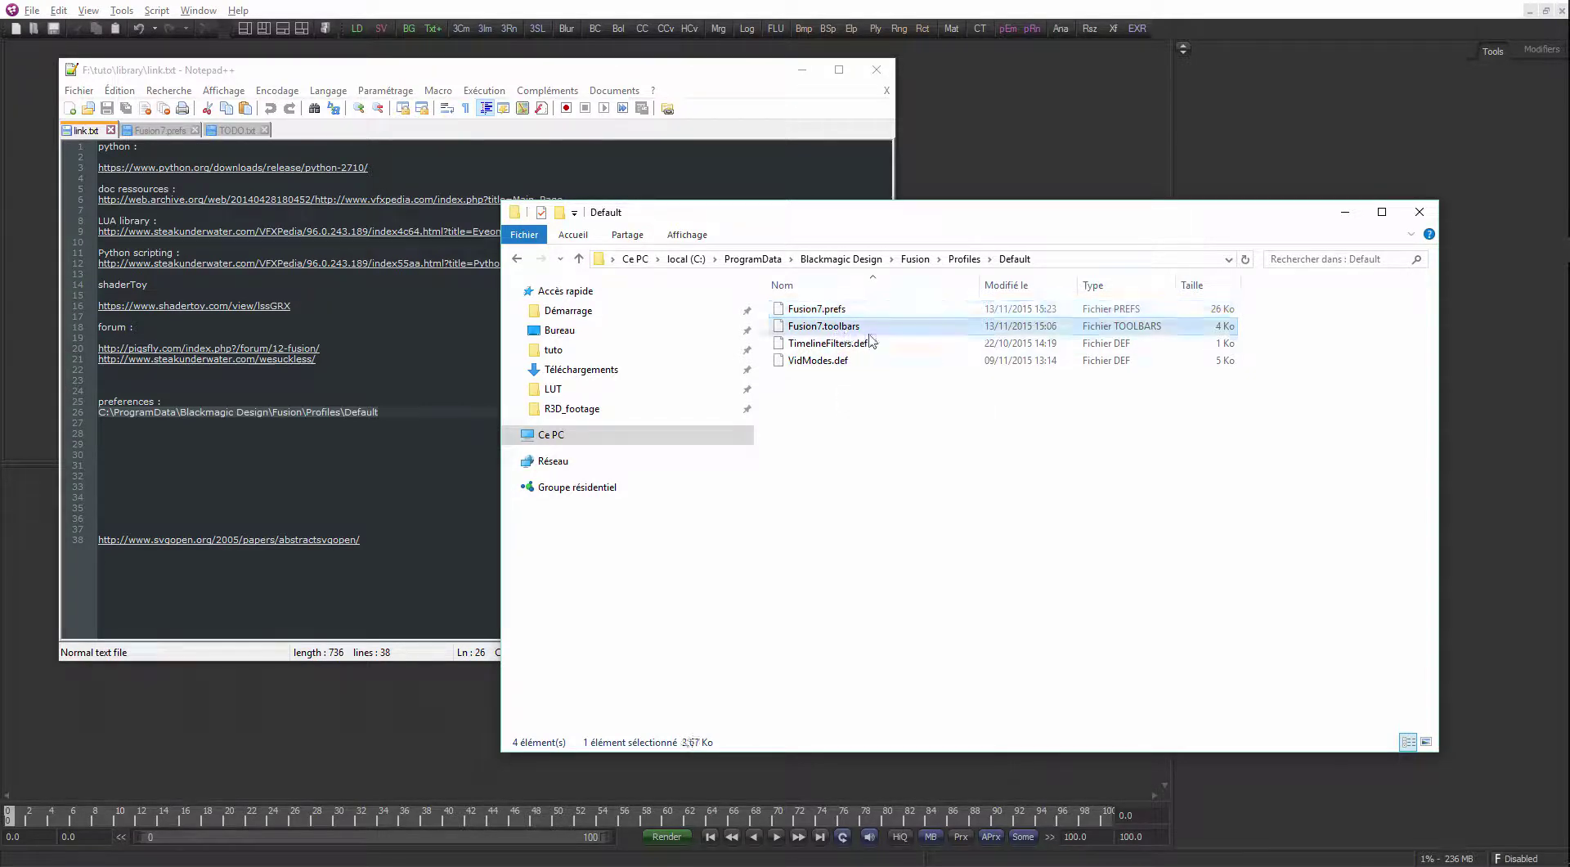
{"action": "left_click_drag", "start_coordinate": [887, 215], "coordinate": [914, 245]}
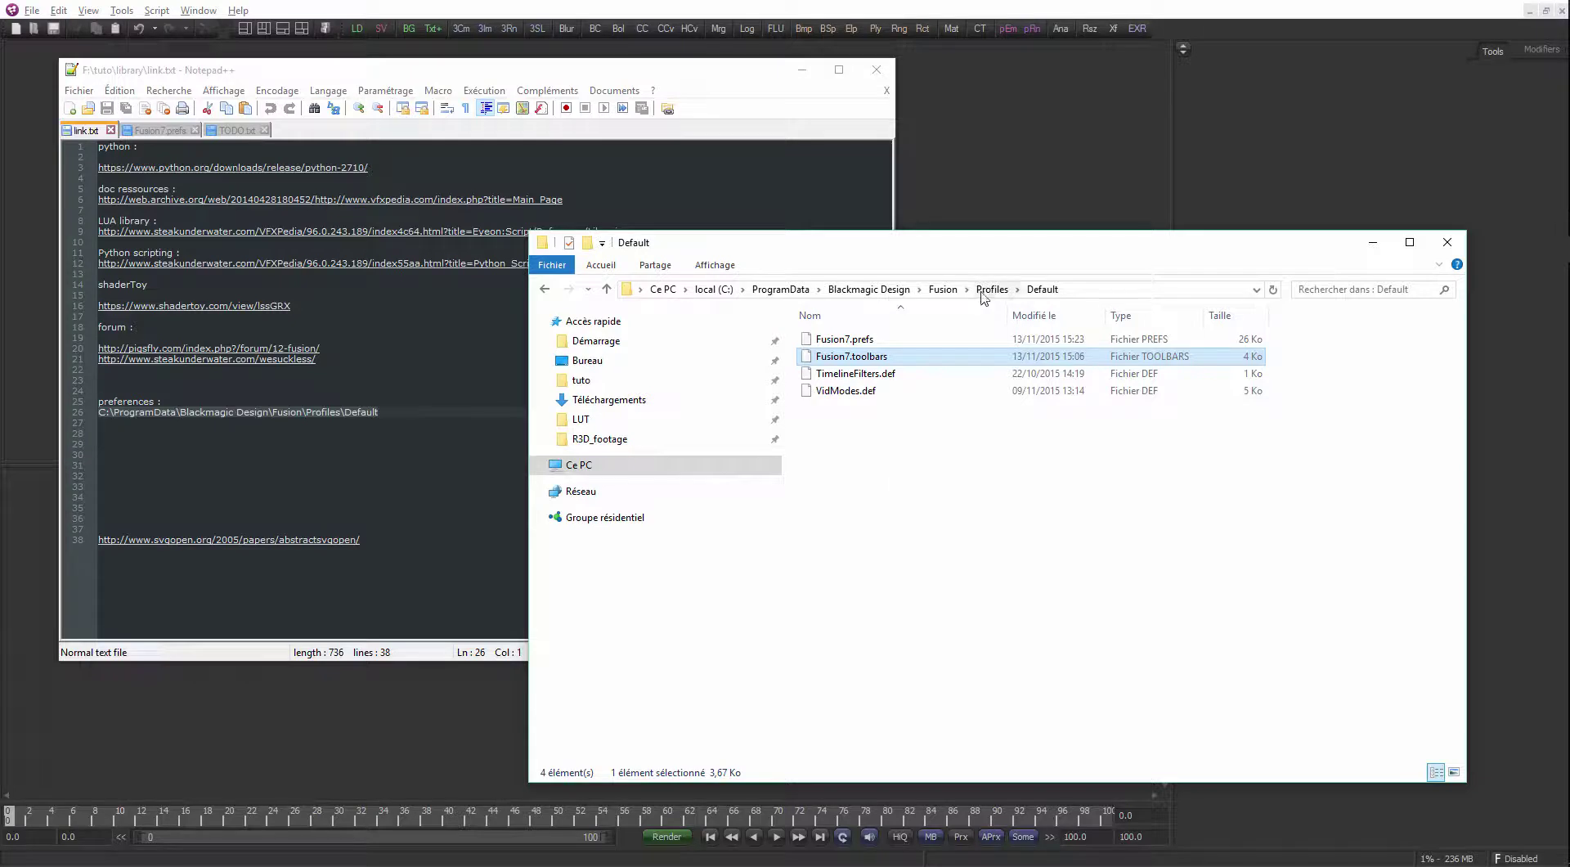
Go up to the Fusion folder and inspect the Profiles folder there
{"action": "left_click", "coordinate": [947, 289]}
{"action": "left_click_drag", "start_coordinate": [935, 252], "coordinate": [860, 196]}
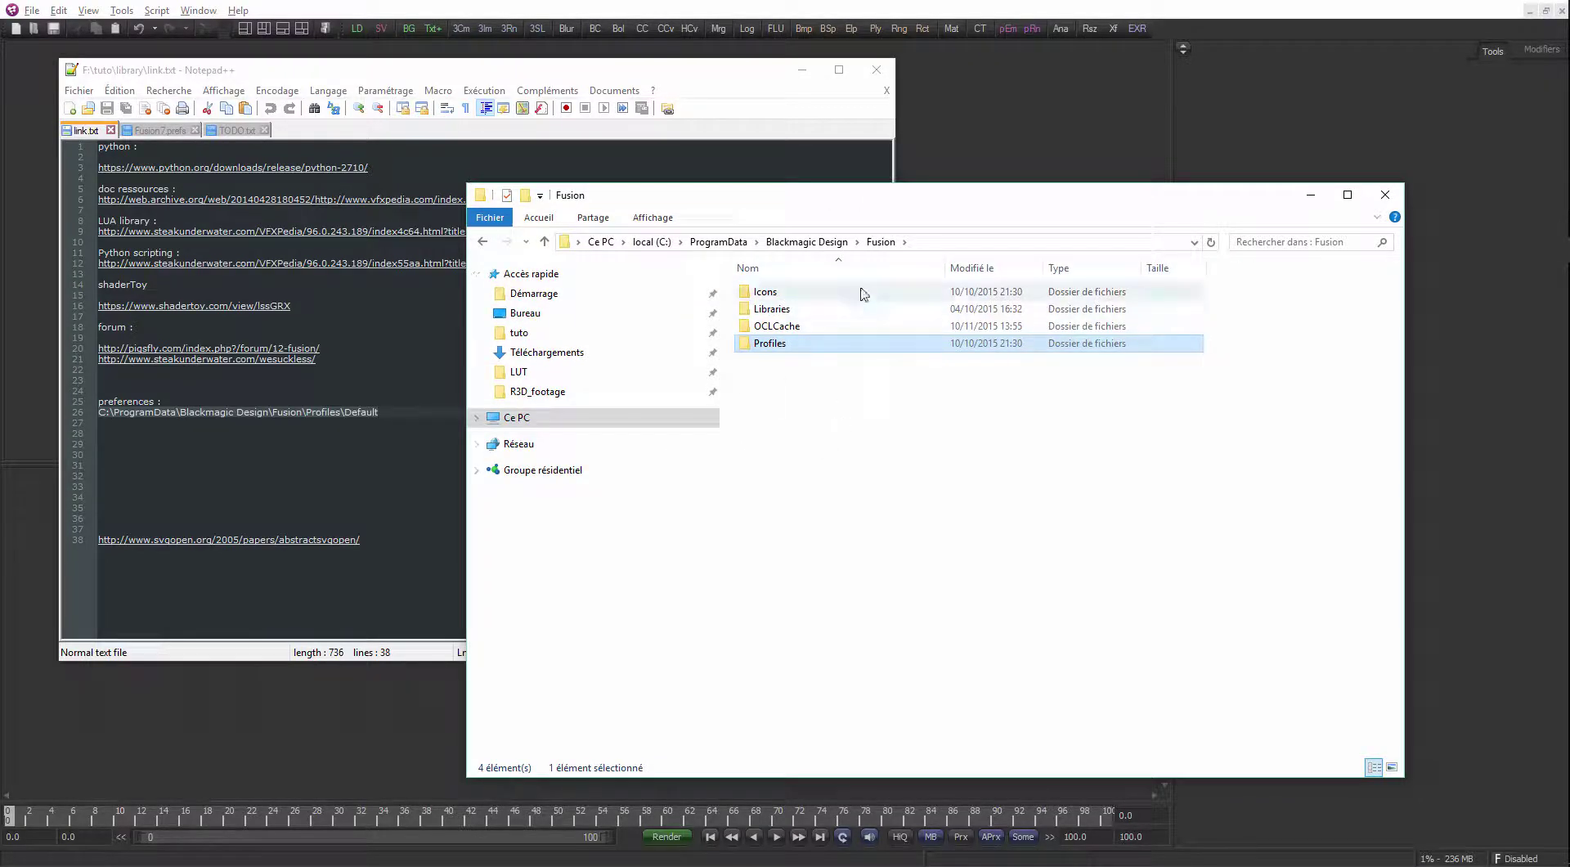
{"action": "right_click", "coordinate": [769, 346]}
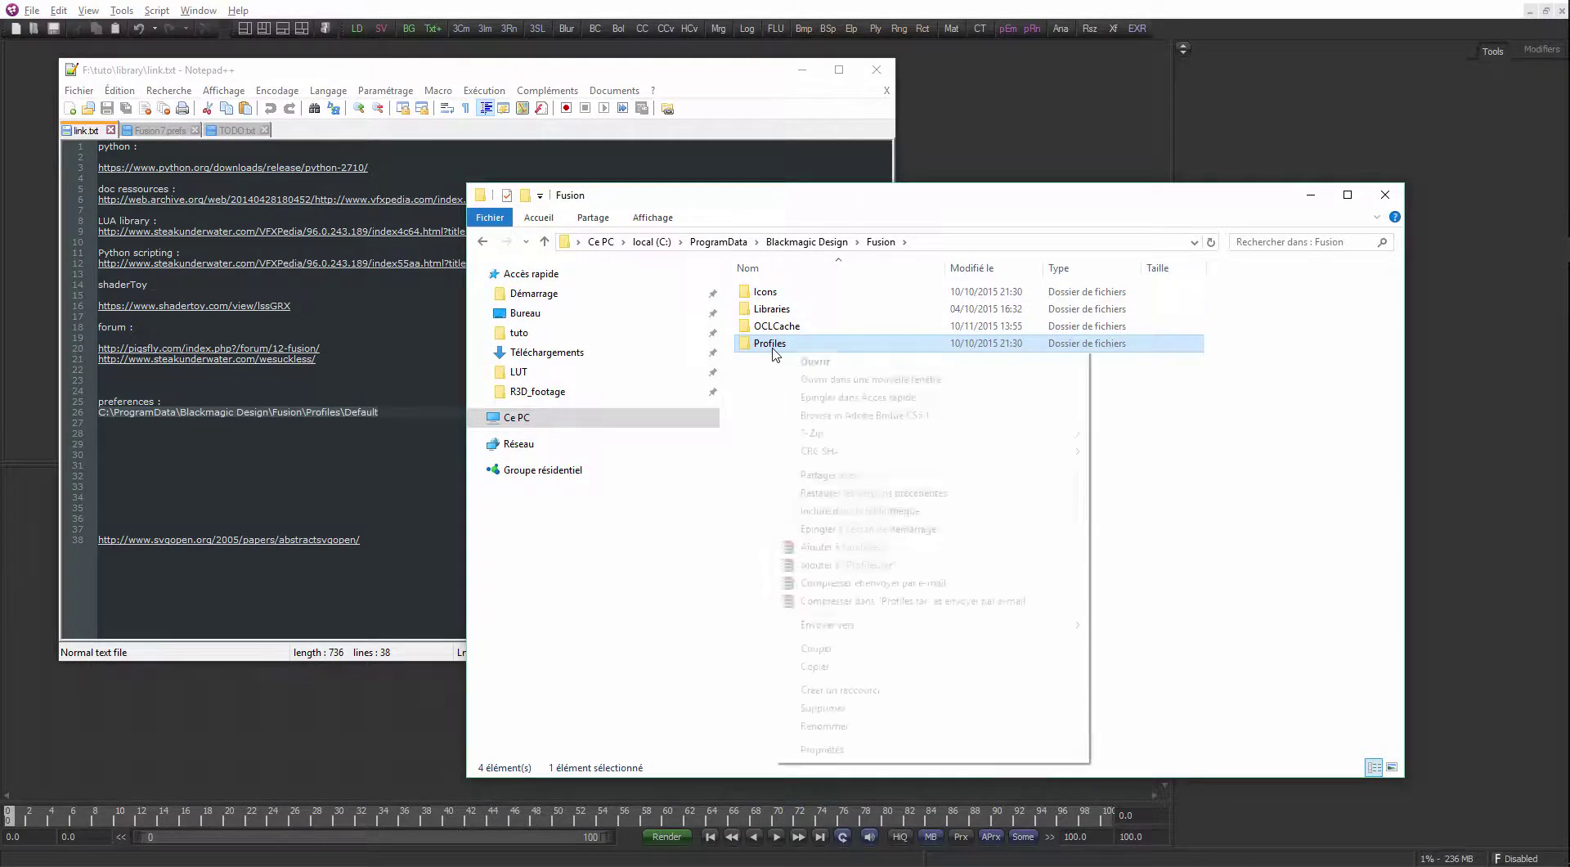
{"action": "left_click", "coordinate": [1196, 466]}
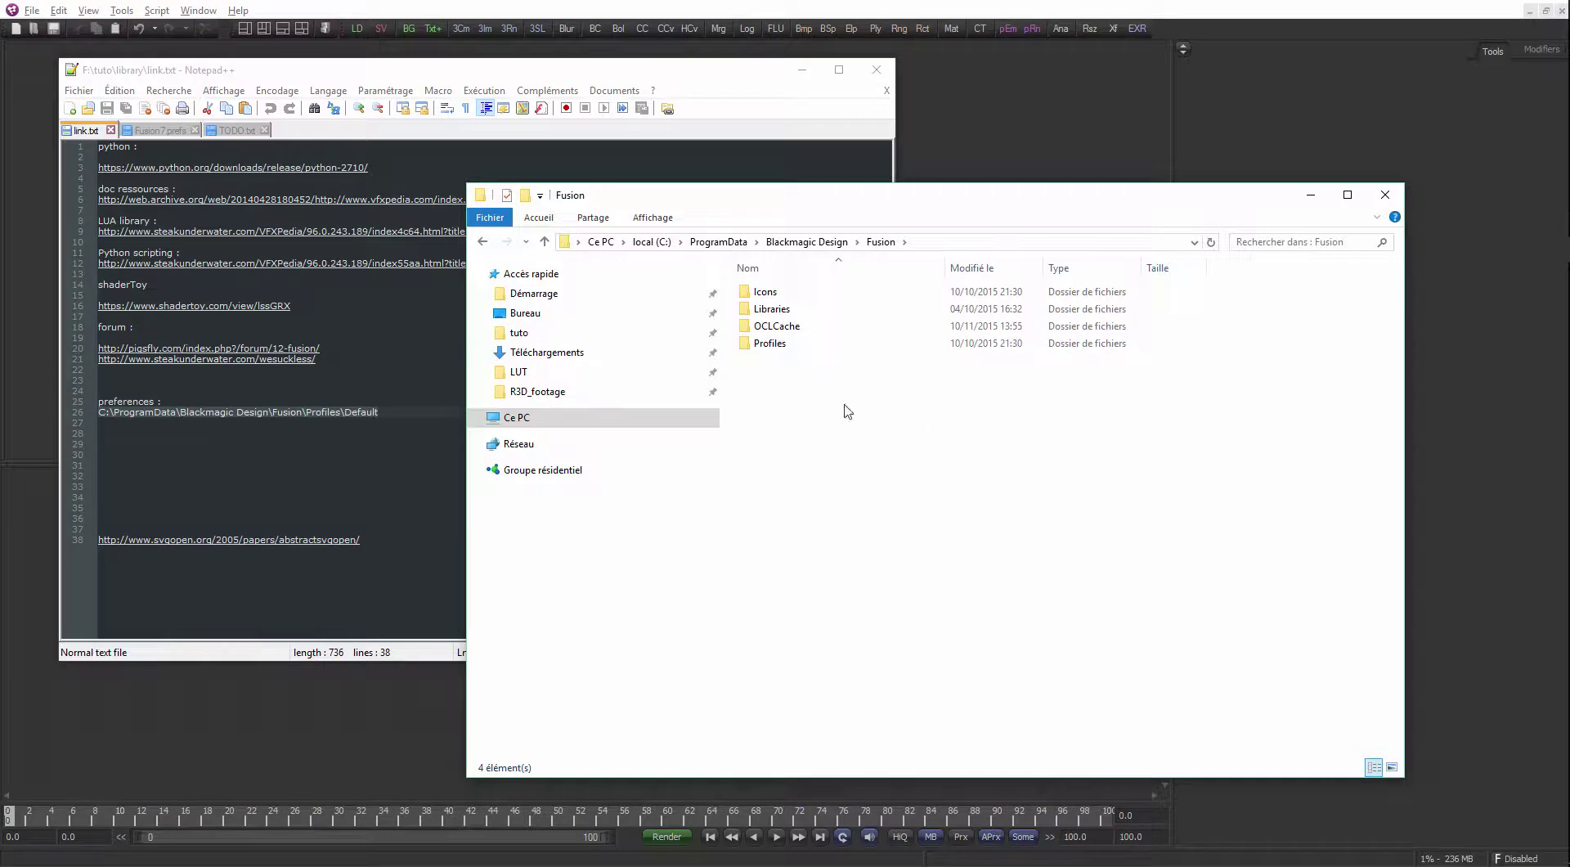
{"action": "right_click", "coordinate": [801, 347]}
{"action": "left_click", "coordinate": [802, 362]}
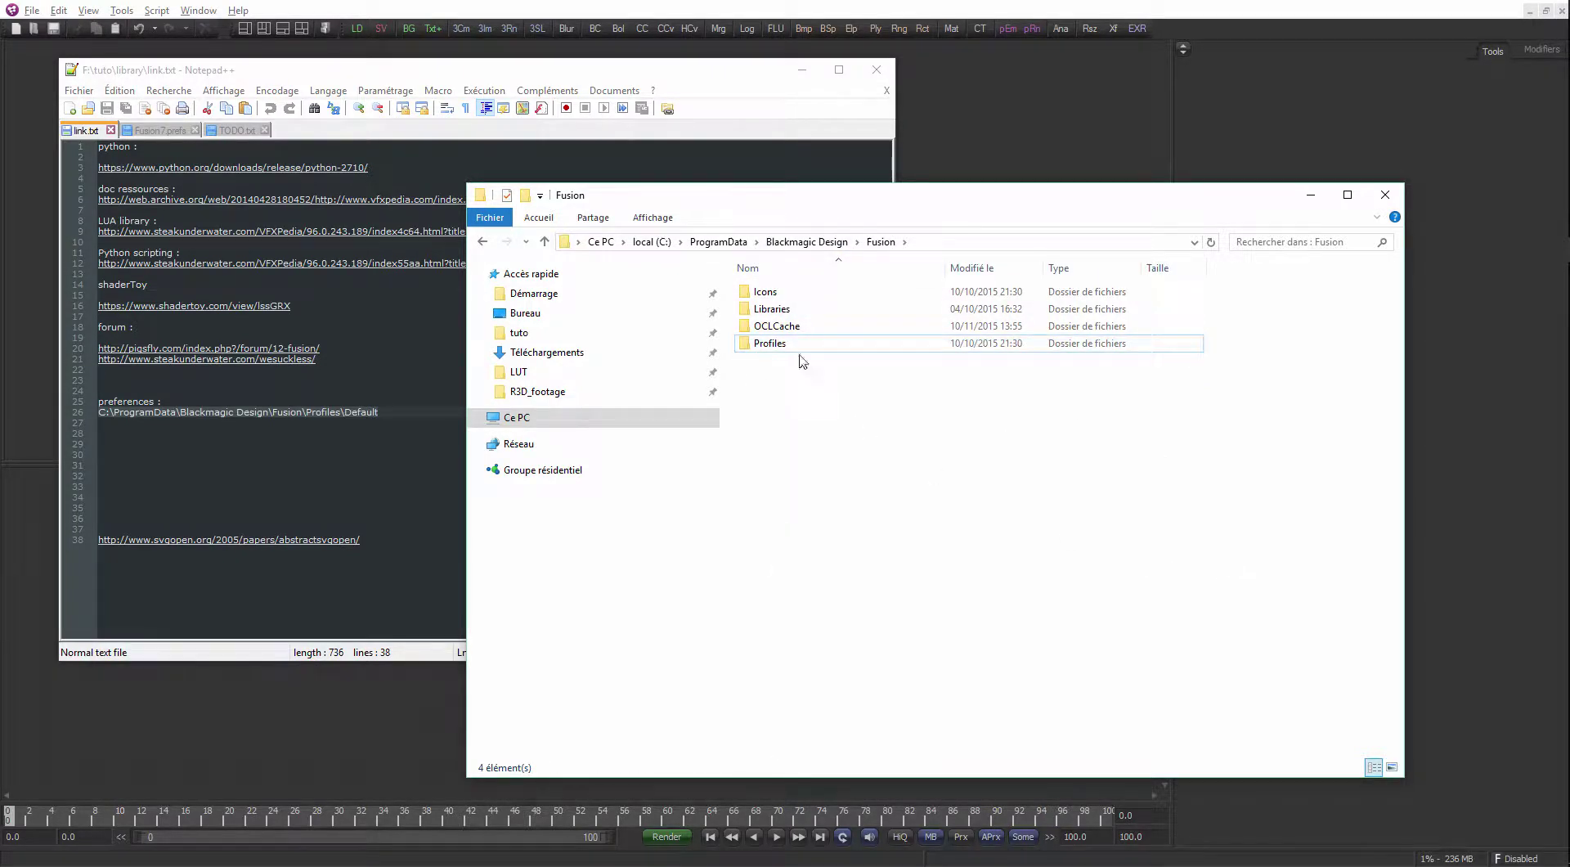
Return to the Default profile folder, select Fusion7.prefs and view that file's contents in Notepad++
{"action": "double_click", "coordinate": [769, 344]}
{"action": "double_click", "coordinate": [773, 292]}
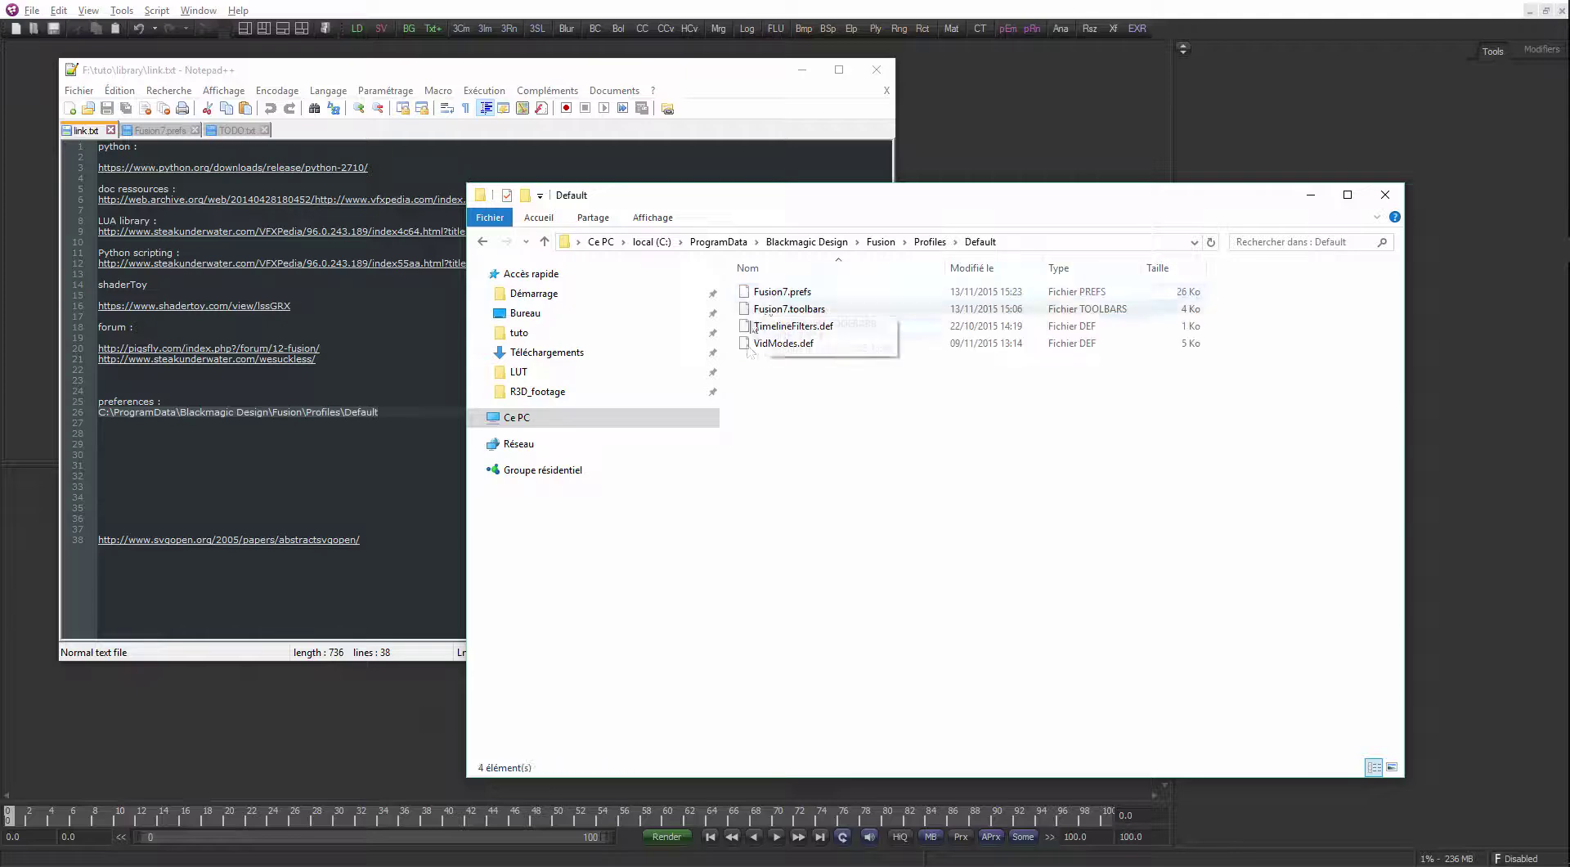
{"action": "left_click", "coordinate": [818, 293]}
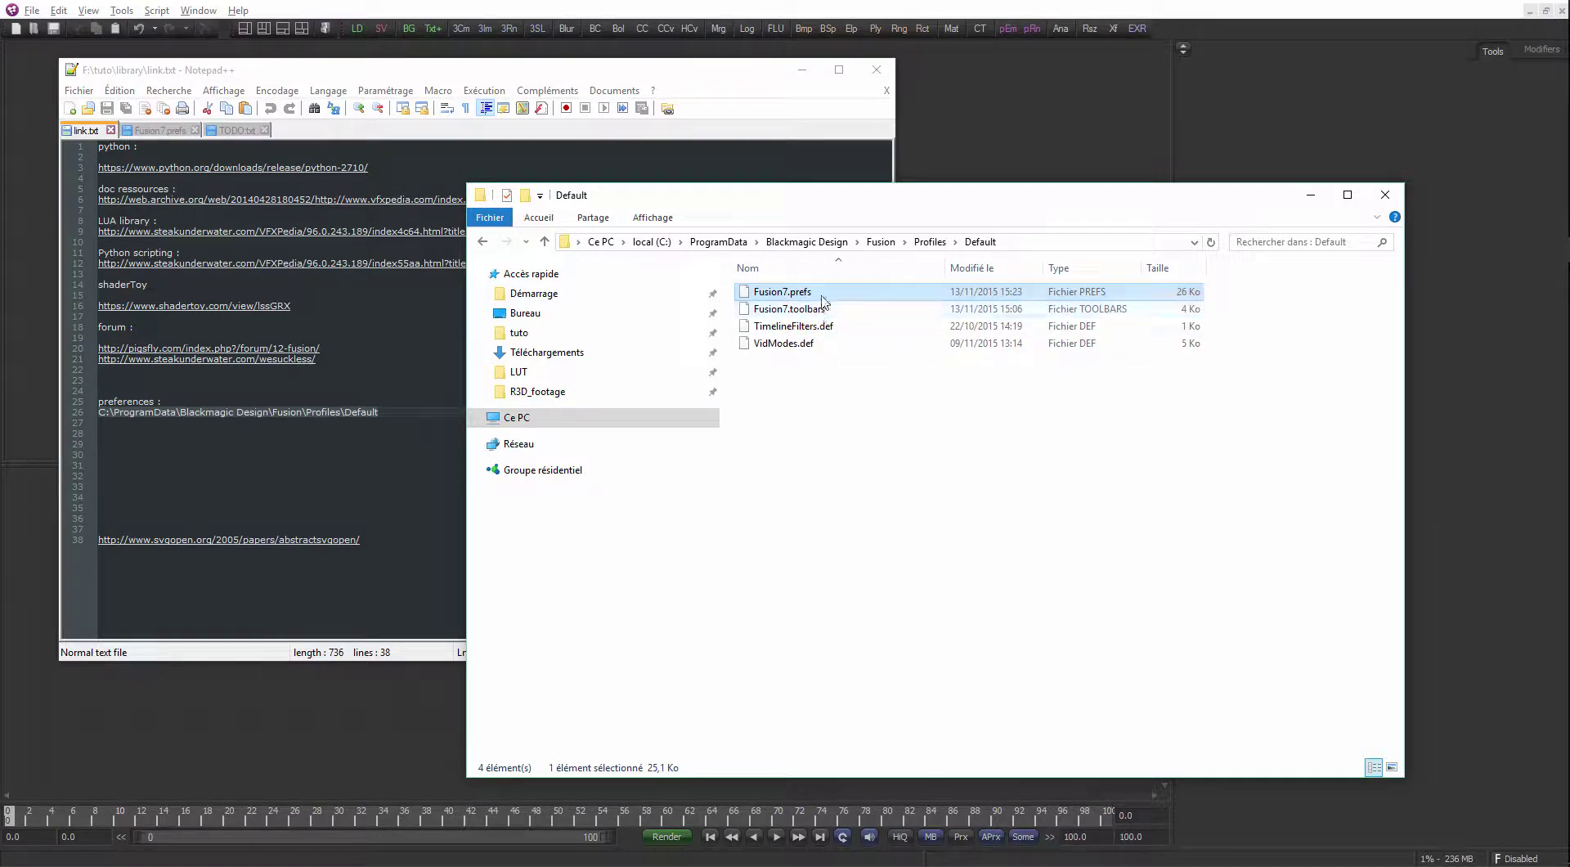
{"action": "left_click", "coordinate": [166, 131]}
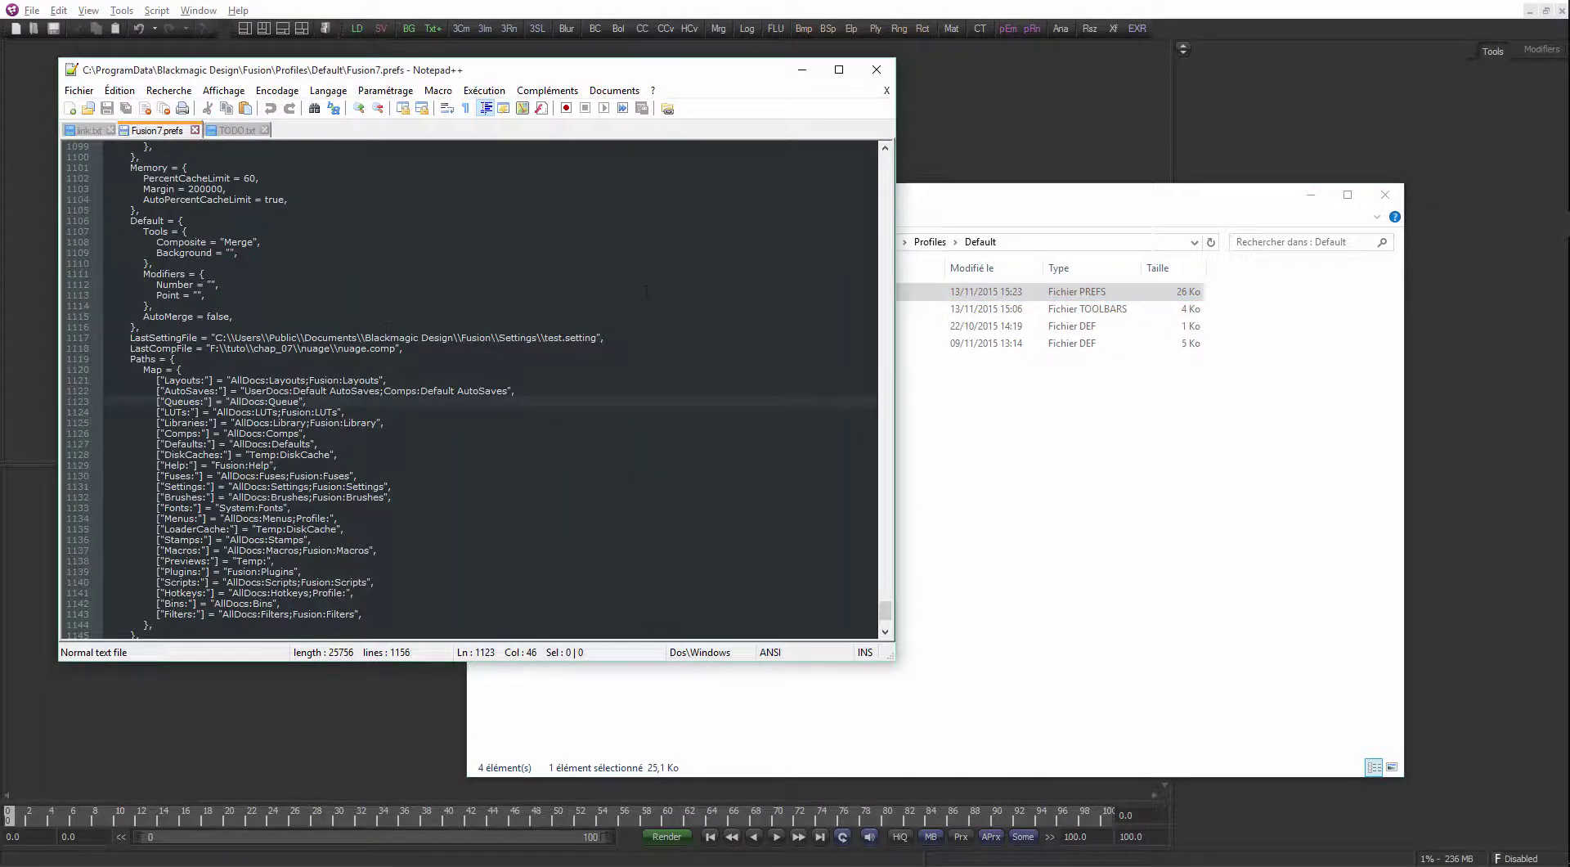
{"action": "left_click_drag", "start_coordinate": [520, 77], "coordinate": [924, 103]}
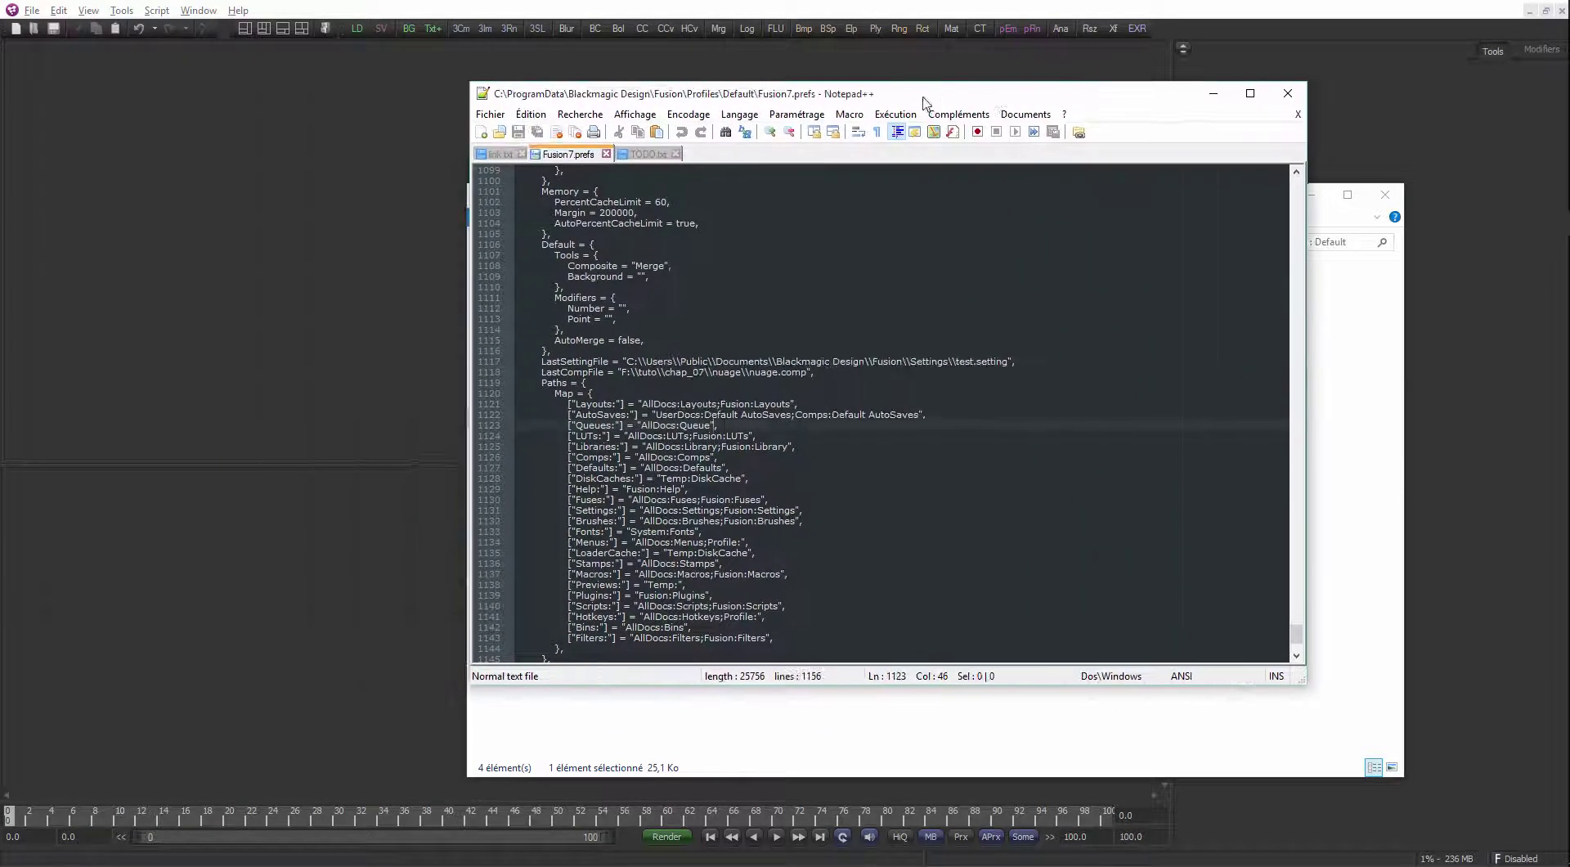
Open Fusion's Preferences, expand Globals and new comp defaults, and move the dialog aside
{"action": "left_click", "coordinate": [32, 11]}
{"action": "left_click", "coordinate": [83, 253]}
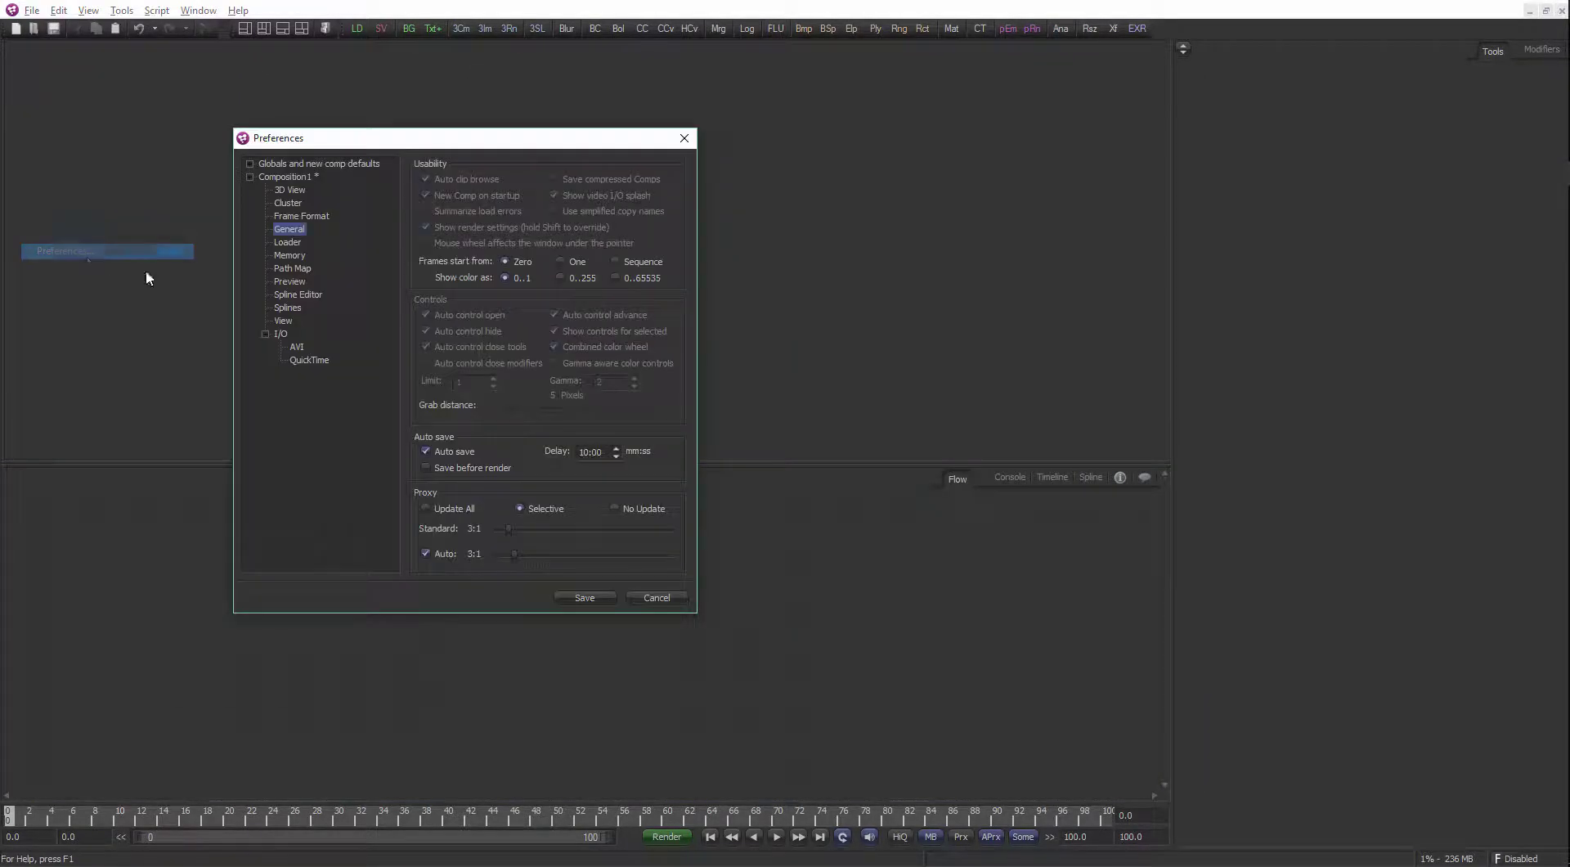
{"action": "left_click", "coordinate": [249, 163]}
{"action": "left_click", "coordinate": [319, 166]}
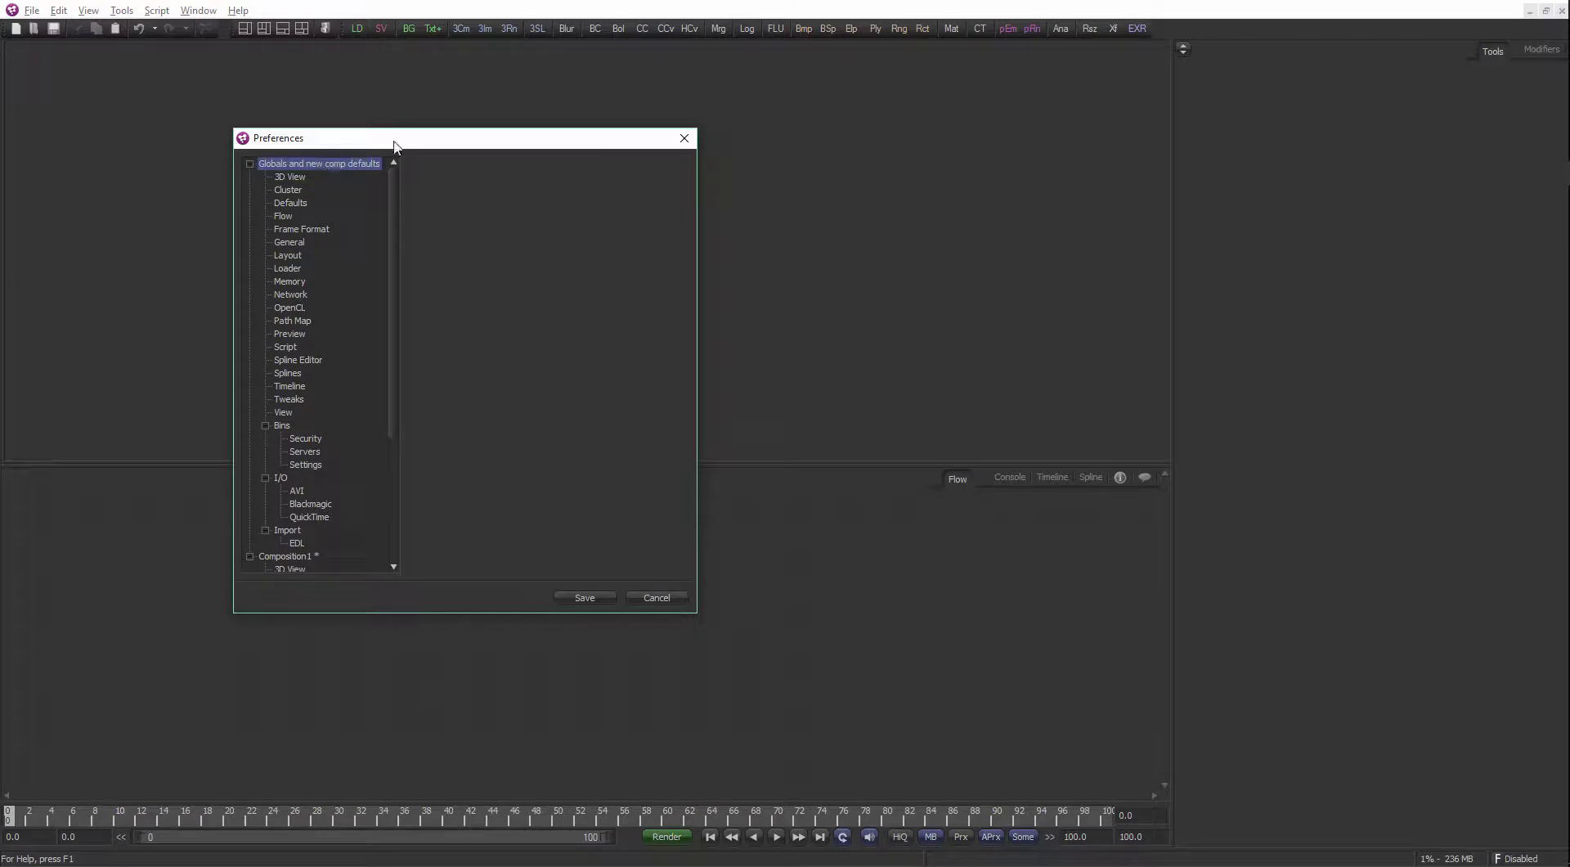
{"action": "left_click_drag", "start_coordinate": [389, 138], "coordinate": [220, 109]}
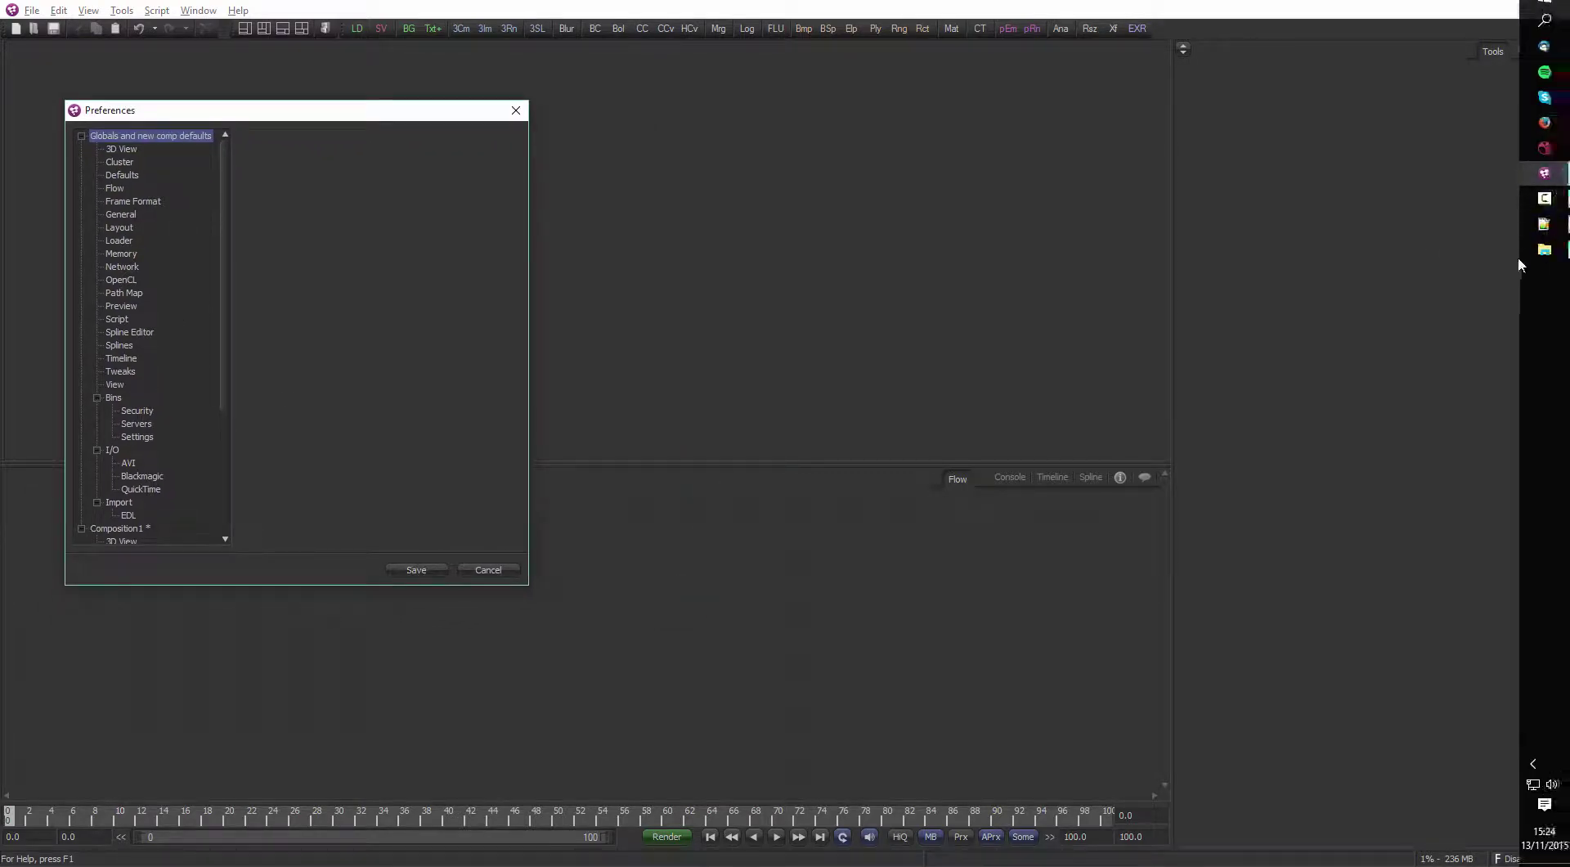
Switch to Notepad++, place the Fusion7.prefs window beside the Preferences dialog and make it taller
{"action": "left_click", "coordinate": [1544, 236]}
{"action": "left_click_drag", "start_coordinate": [684, 100], "coordinate": [773, 77]}
{"action": "left_click_drag", "start_coordinate": [903, 672], "coordinate": [904, 773]}
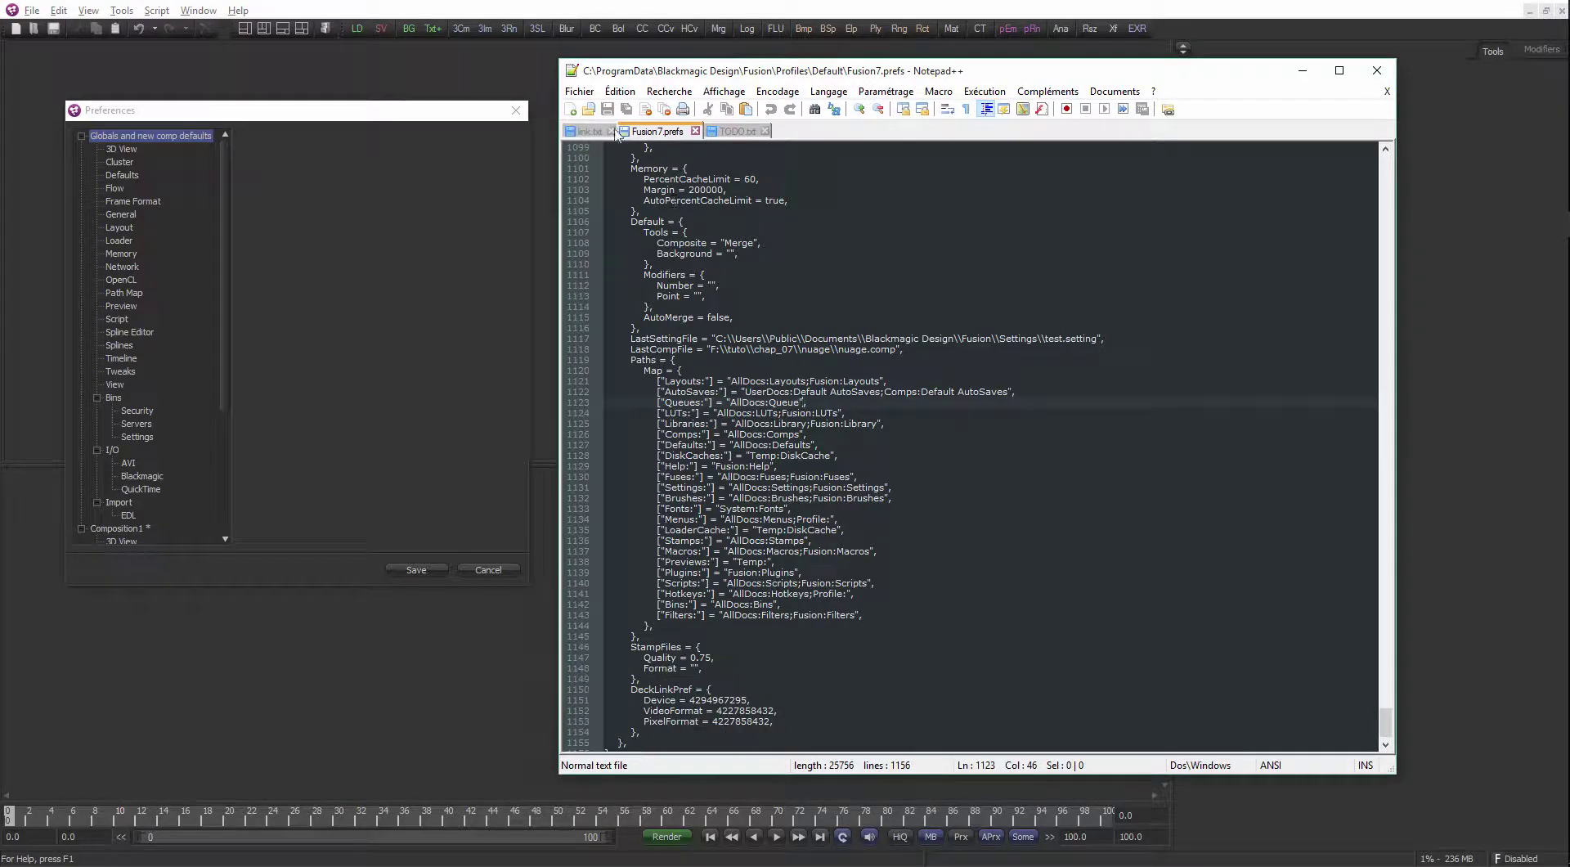
Review the Frame Format, Memory, Loader and Timeline pages under Globals and new comp defaults in Preferences
{"action": "left_click_drag", "start_coordinate": [559, 134], "coordinate": [561, 134]}
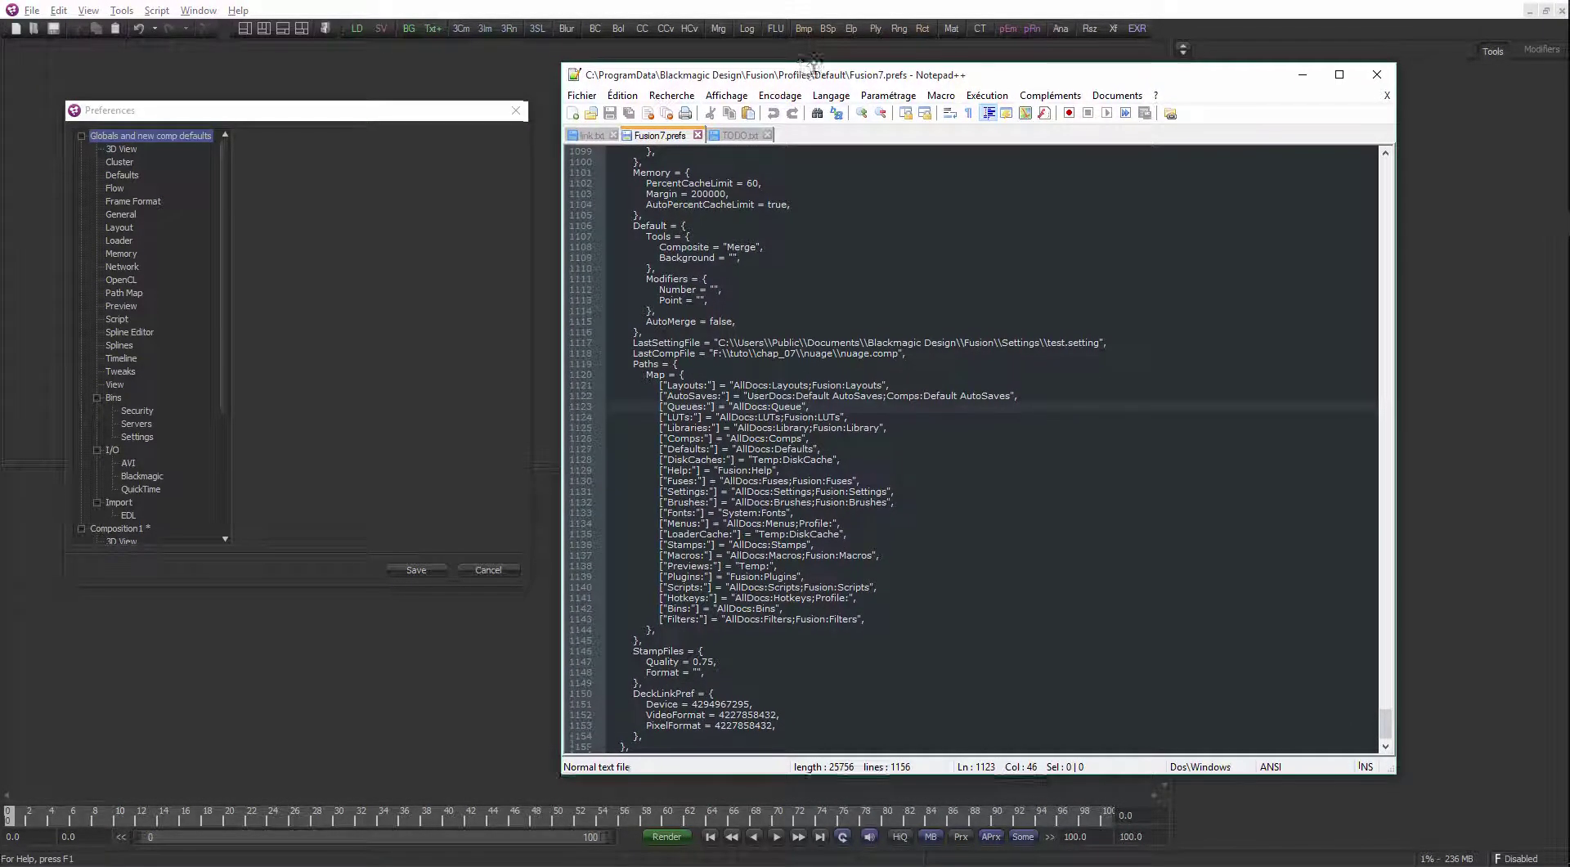
{"action": "left_click_drag", "start_coordinate": [811, 72], "coordinate": [796, 60]}
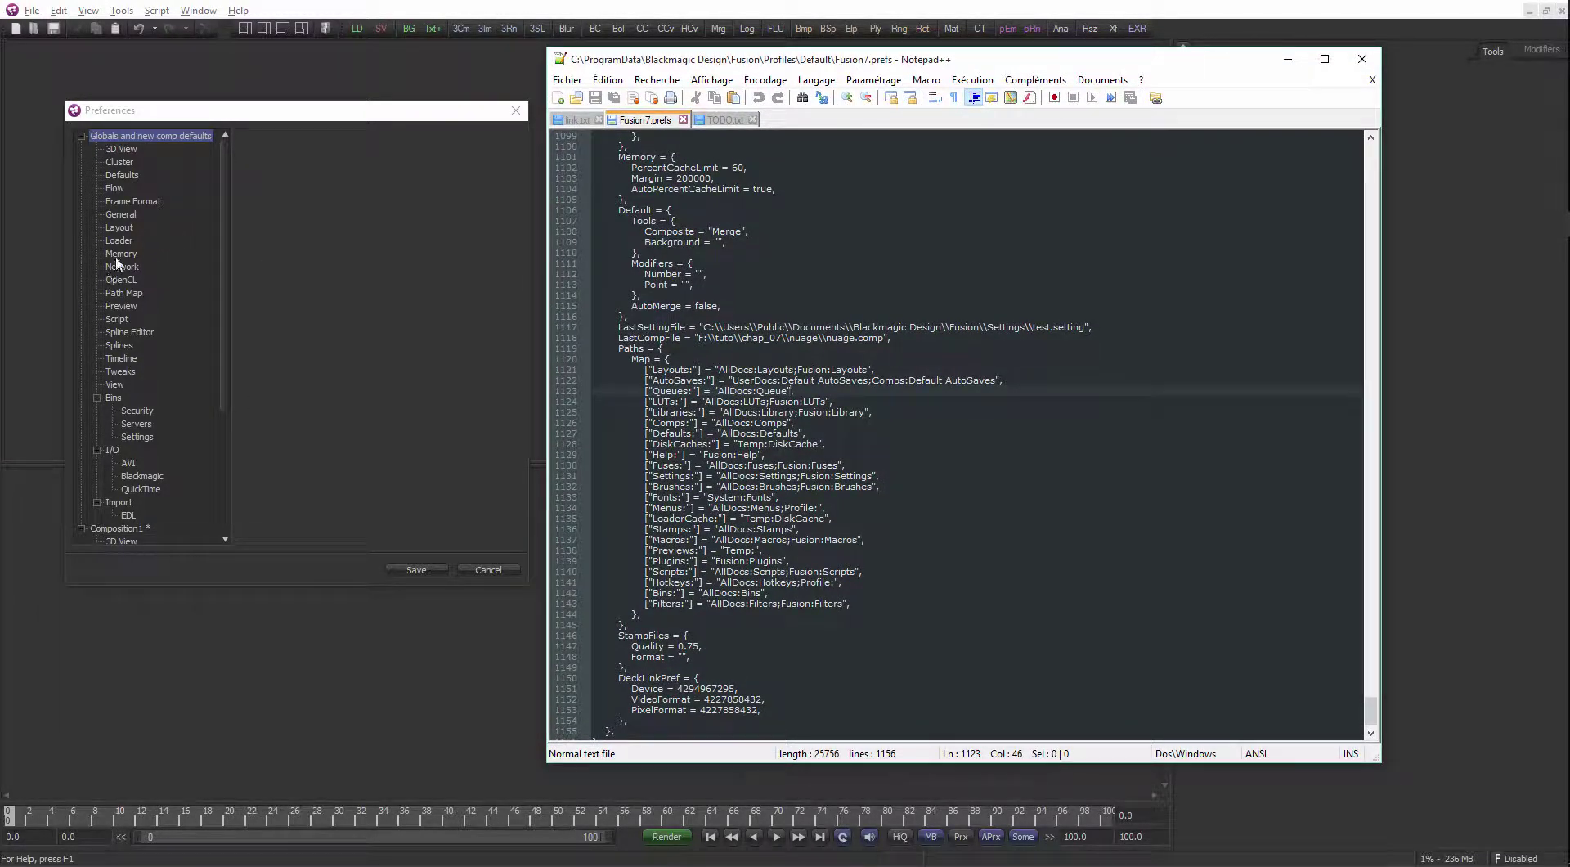
{"action": "left_click", "coordinate": [120, 202]}
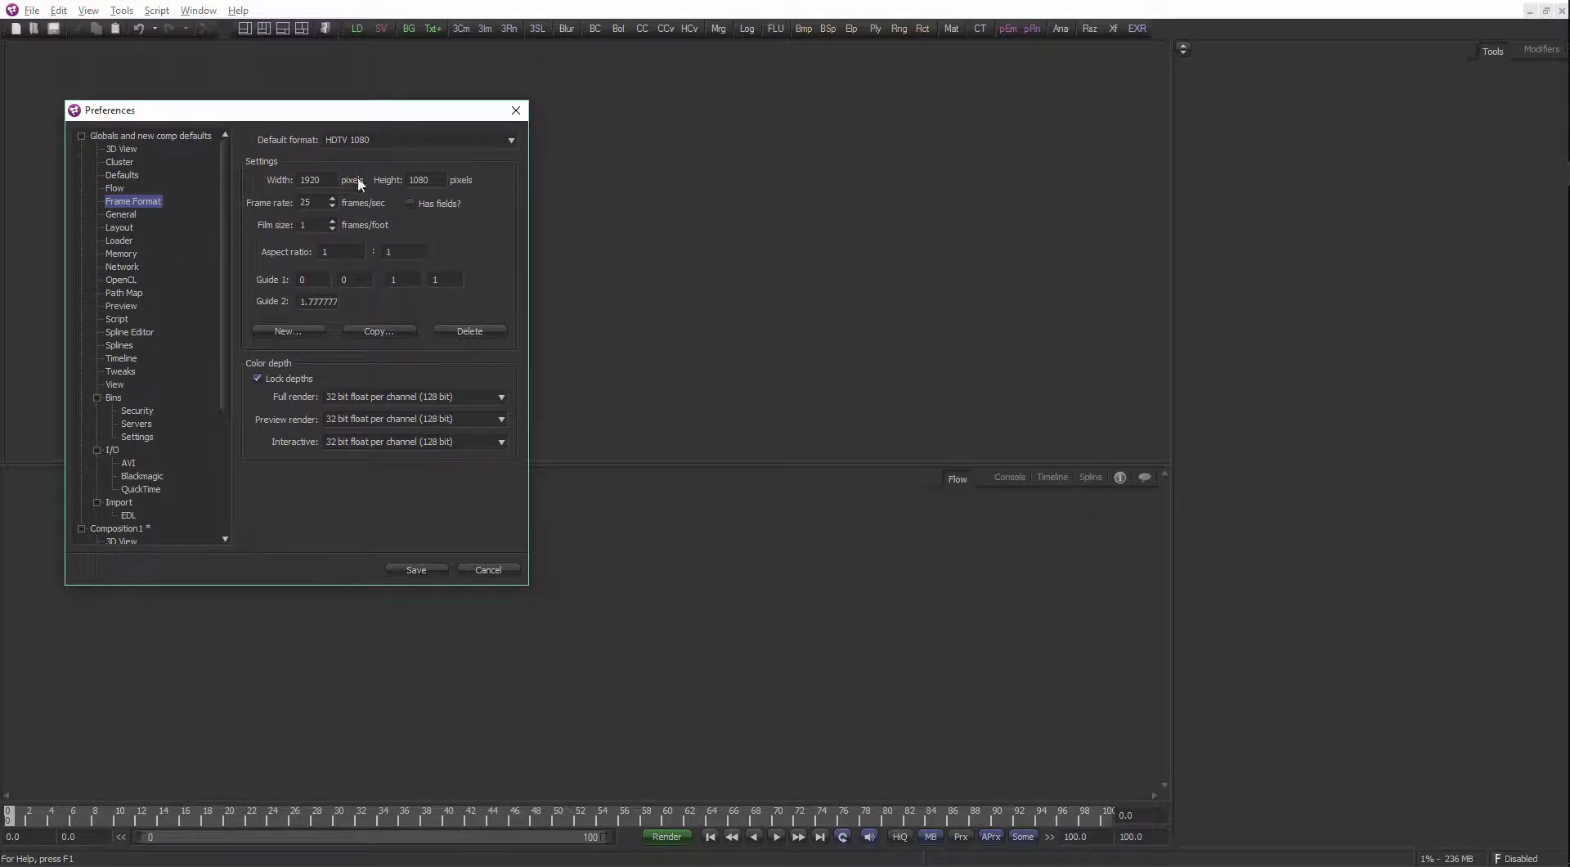
{"action": "left_click", "coordinate": [124, 254]}
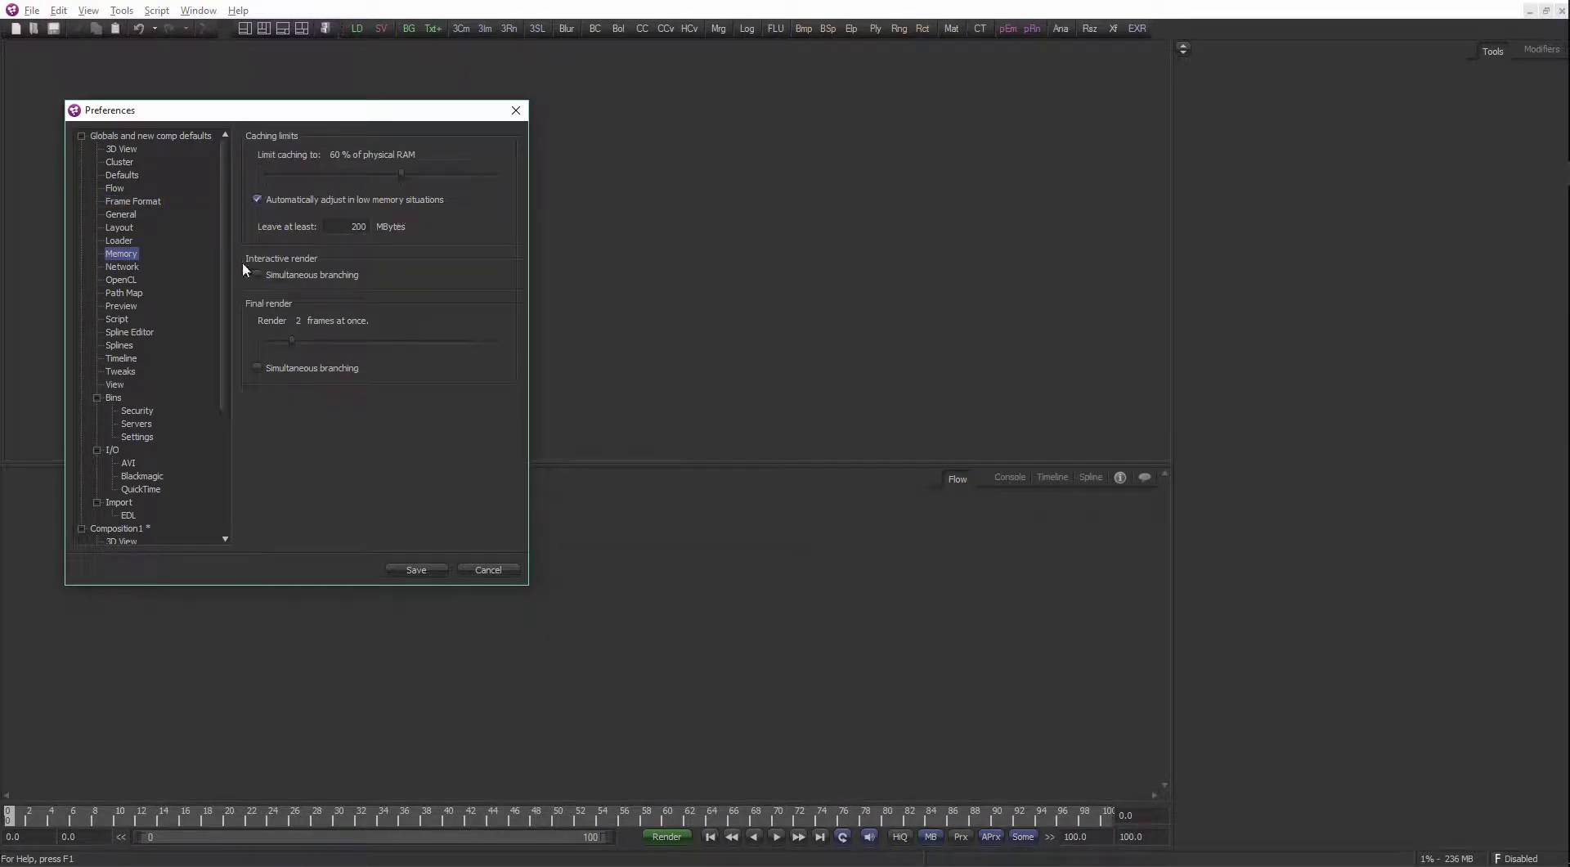
{"action": "left_click", "coordinate": [115, 241]}
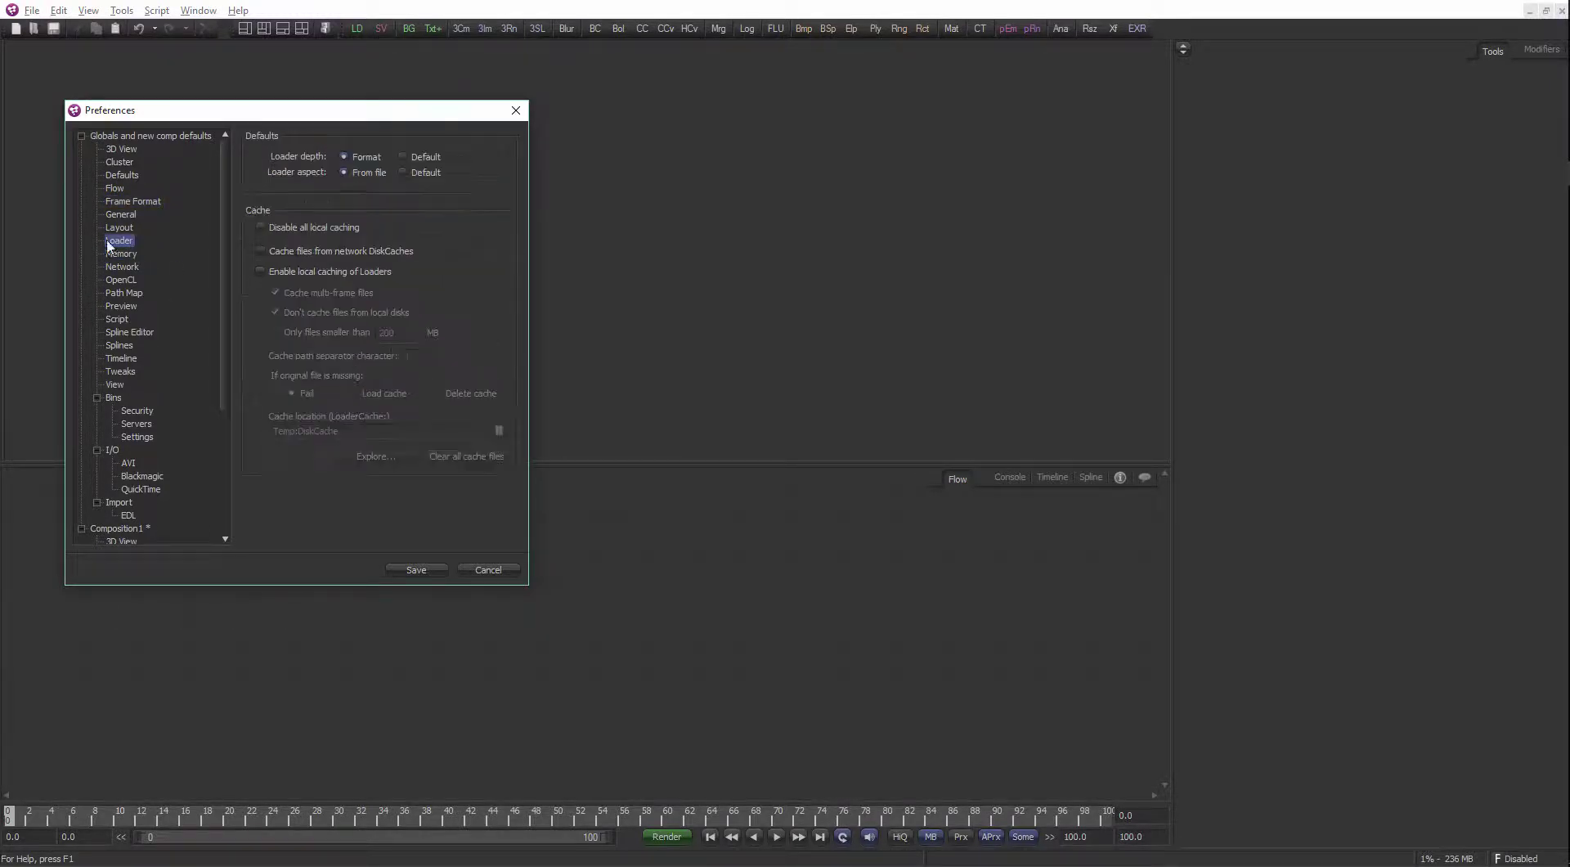
{"action": "left_click", "coordinate": [123, 359]}
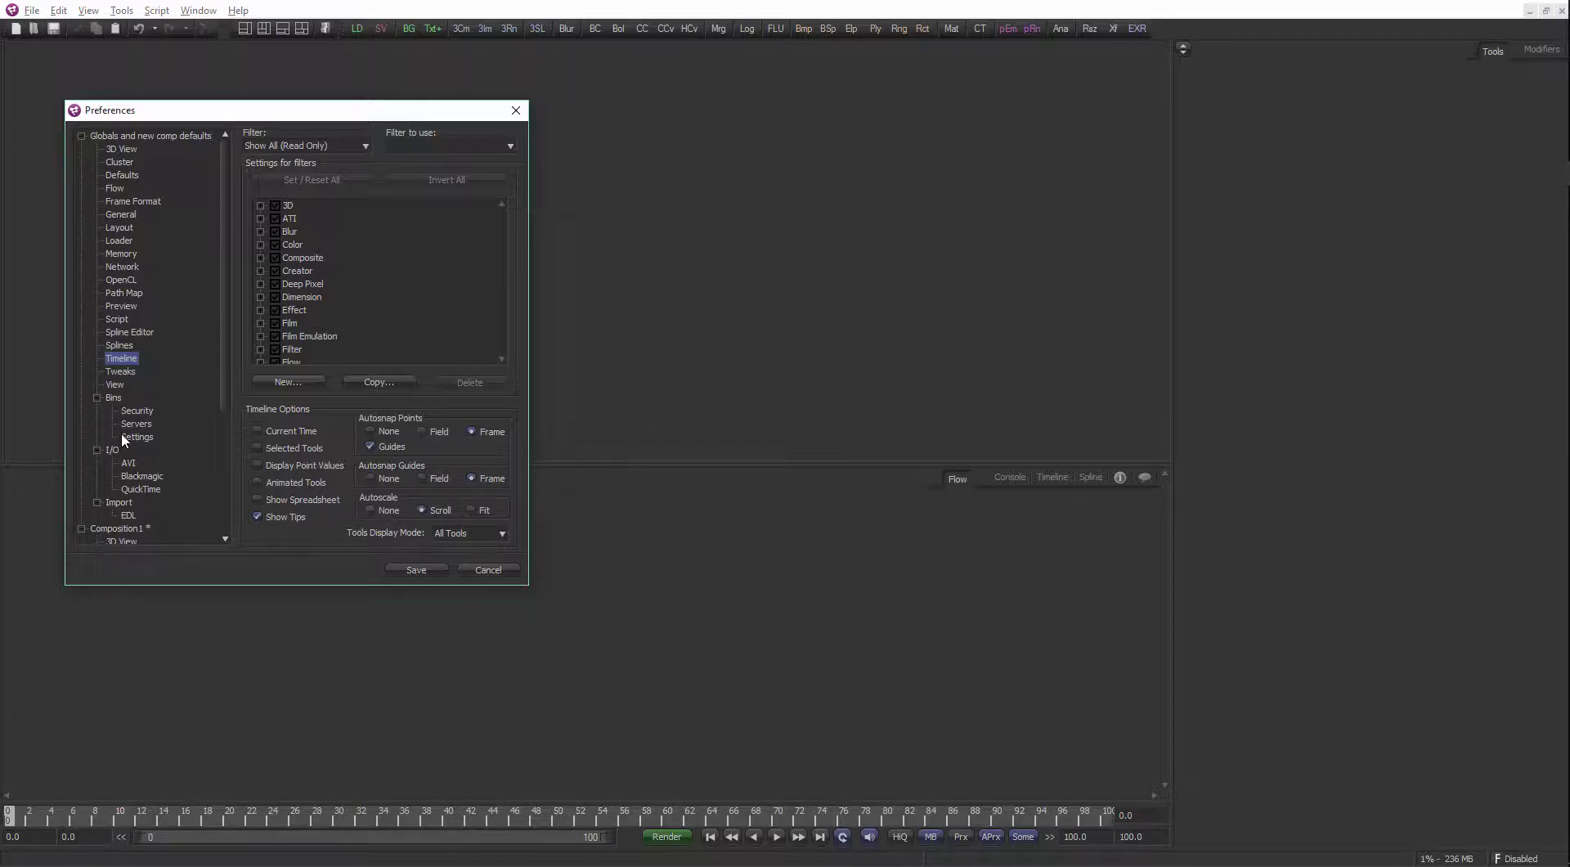
{"action": "scroll", "coordinate": [224, 346], "scroll_direction": "down", "scroll_amount": 3}
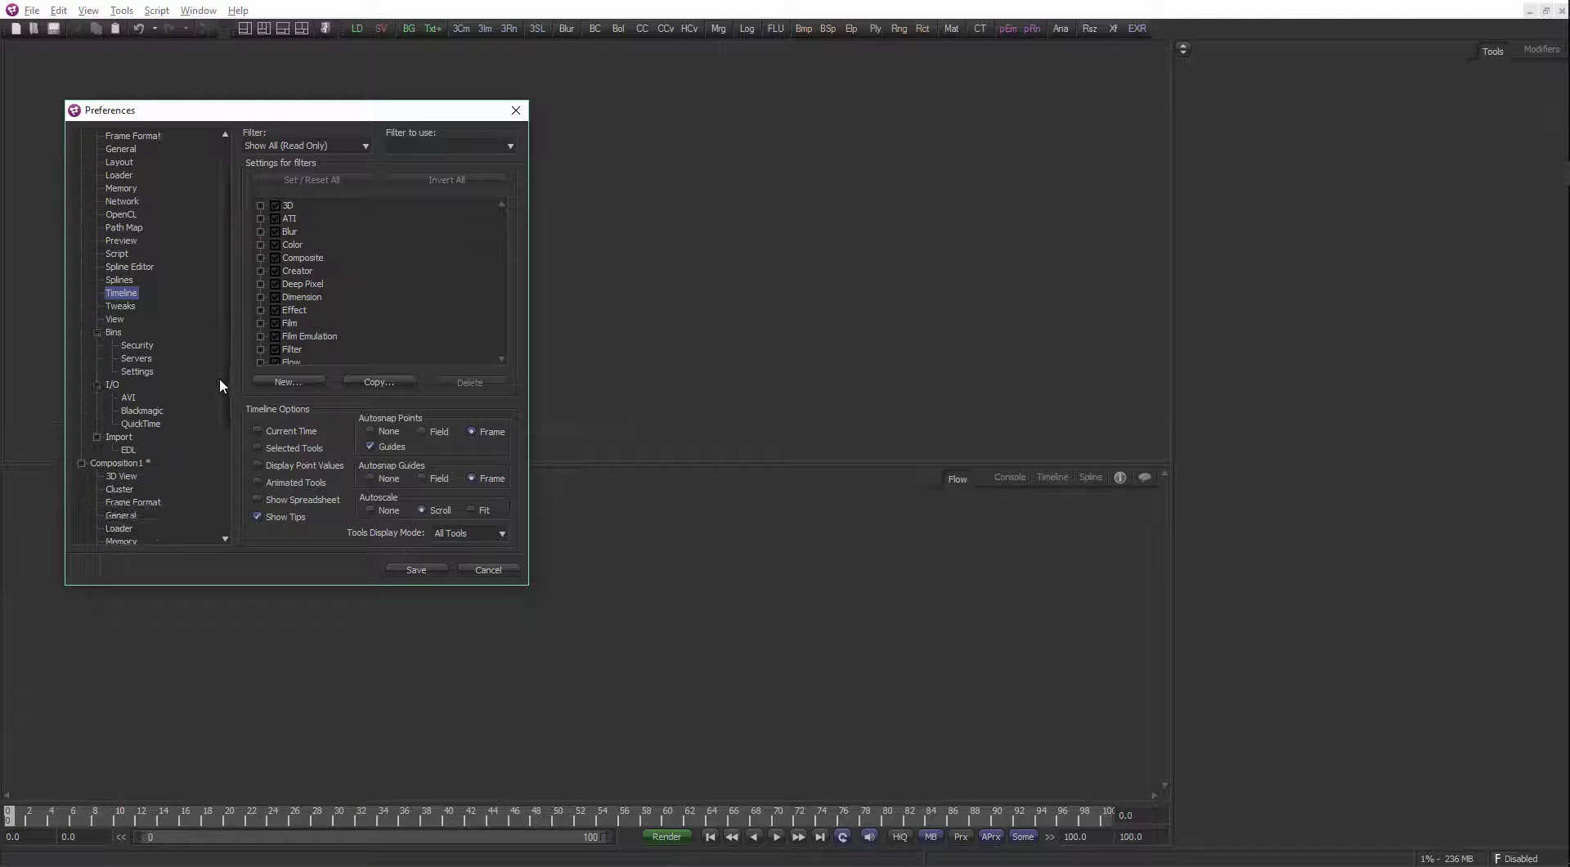
{"action": "scroll", "coordinate": [215, 344], "scroll_direction": "up", "scroll_amount": 3}
Switch back to Notepad++ and examine the Paths map entries near the end of Fusion7.prefs
{"action": "mouse_move", "coordinate": [1544, 327]}
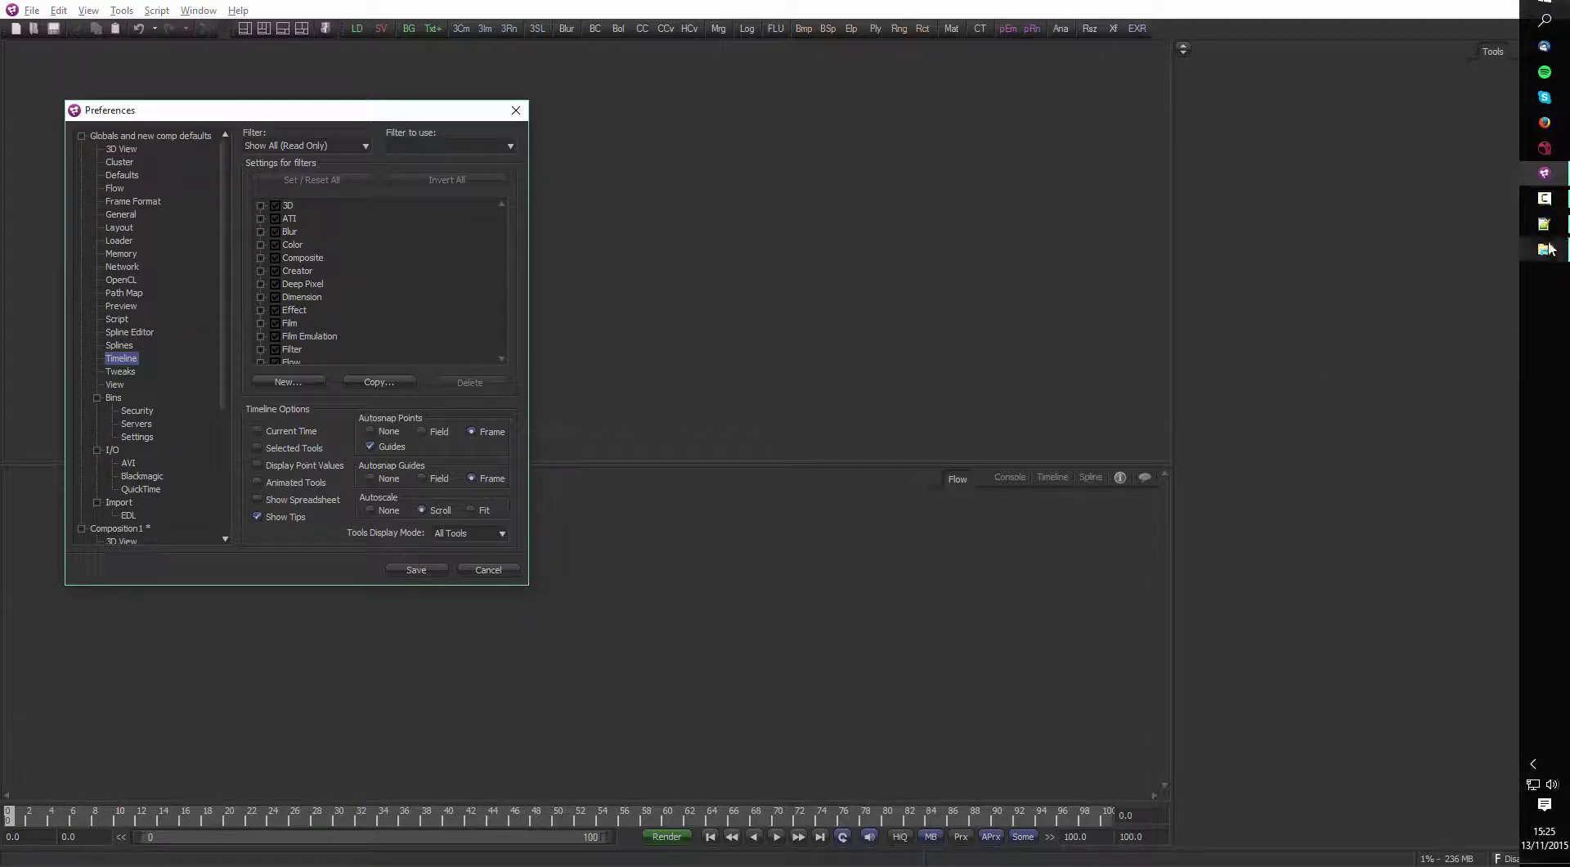
{"action": "left_click", "coordinate": [1545, 227]}
{"action": "mouse_move", "coordinate": [723, 57]}
{"action": "left_mouse_down"}
{"action": "mouse_move", "coordinate": [740, 67]}
{"action": "mouse_move", "coordinate": [719, 56]}
{"action": "left_mouse_up"}
{"action": "left_click", "coordinate": [909, 472]}
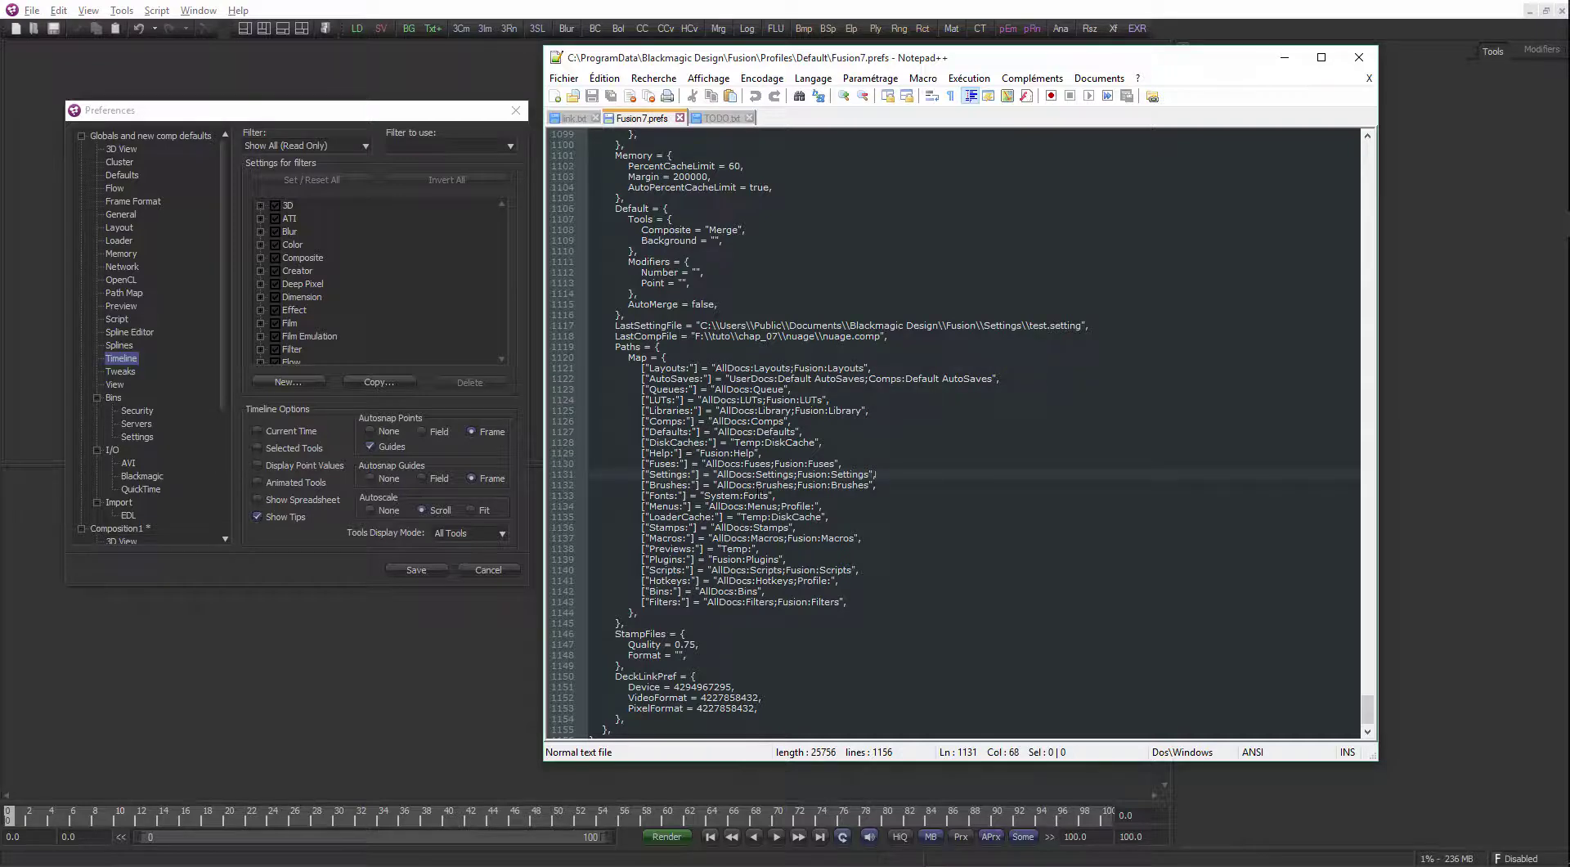
{"action": "left_click_drag", "start_coordinate": [672, 516], "coordinate": [672, 527]}
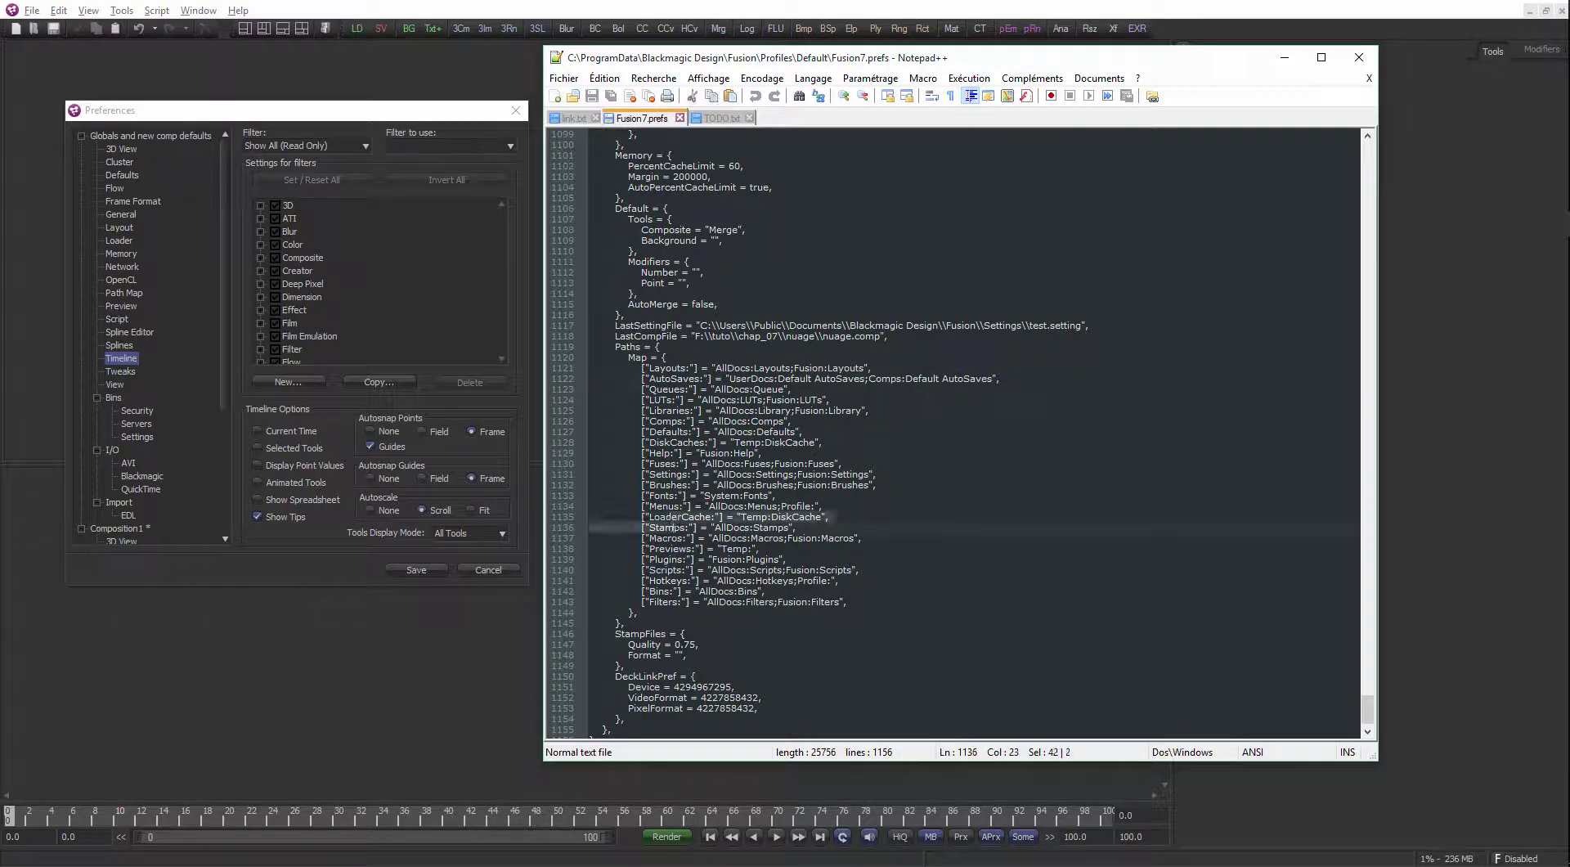
{"action": "left_click", "coordinate": [880, 579]}
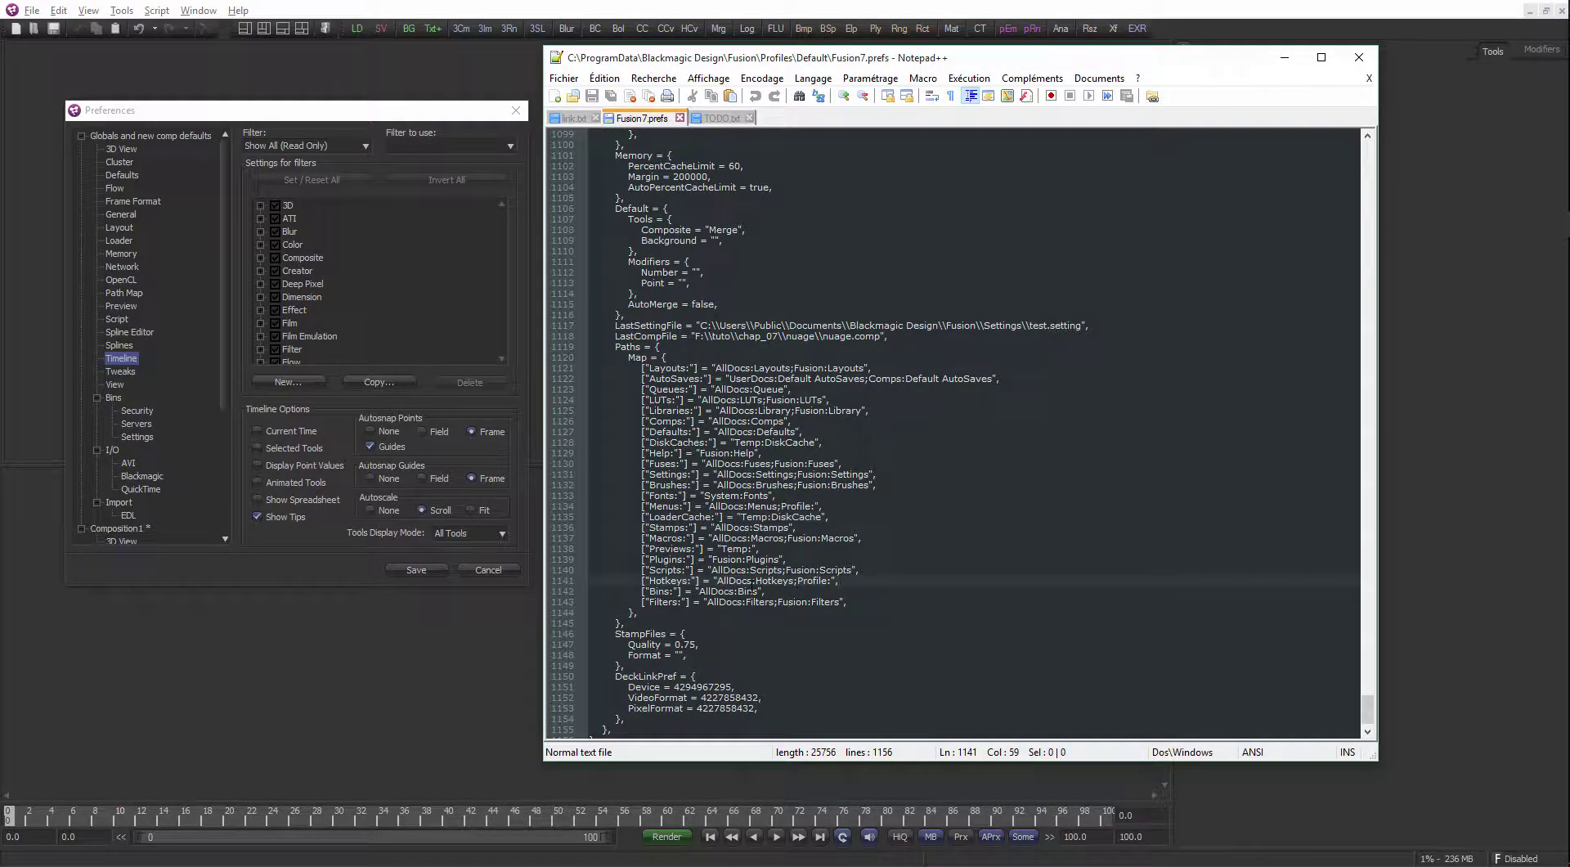
{"action": "scroll", "coordinate": [784, 610], "scroll_direction": "down", "scroll_amount": 1}
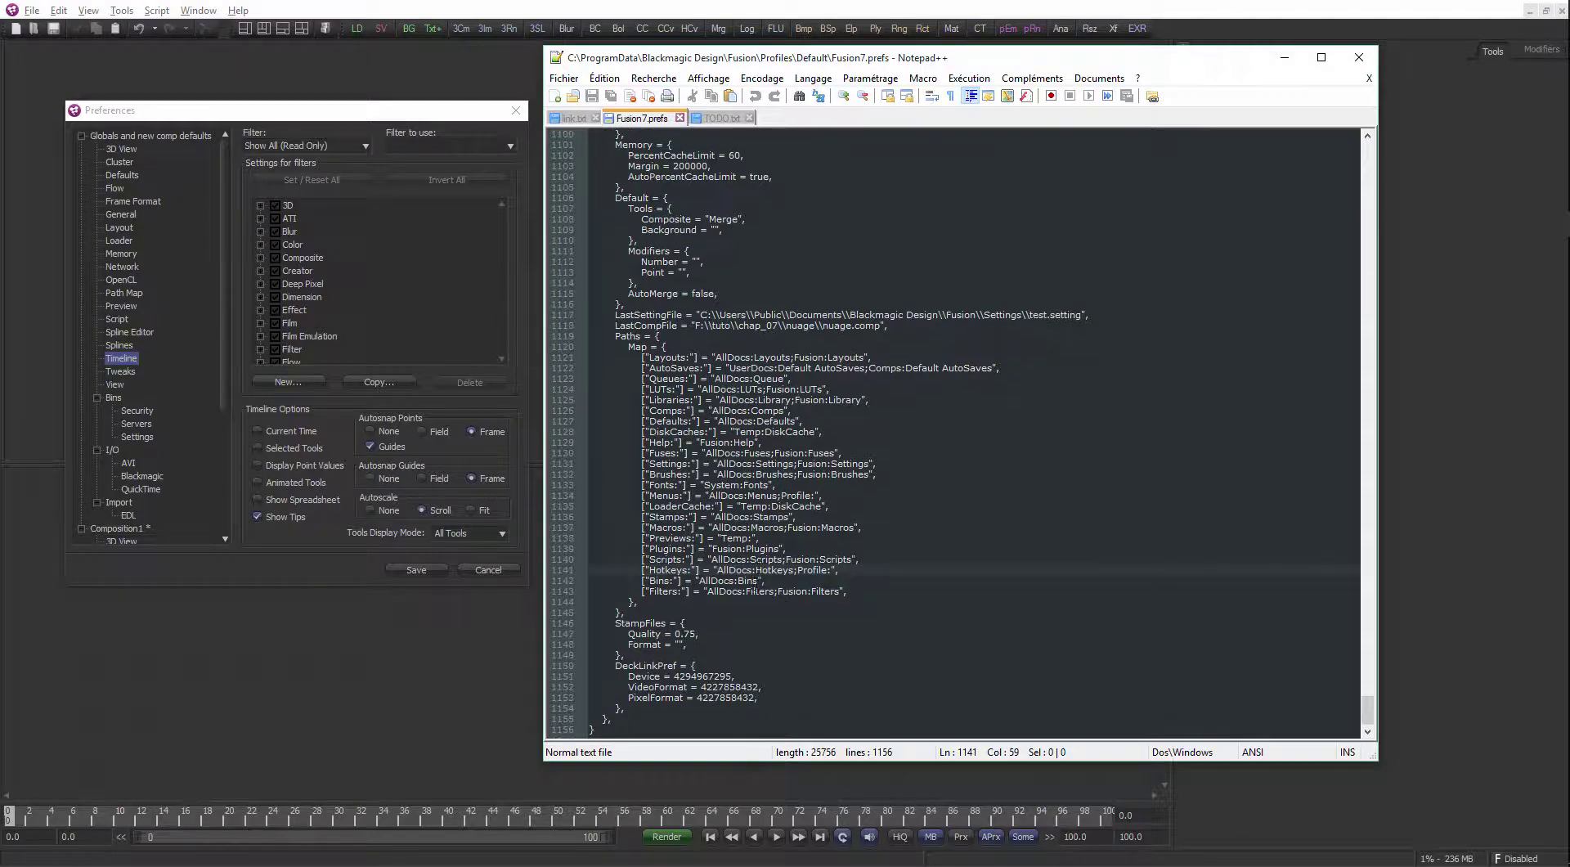
Go to the beginning of Fusion7.prefs and inspect the GuideRatio, Width and Height entries in the FrameFormat block
{"action": "scroll", "coordinate": [735, 669], "scroll_direction": "up", "scroll_amount": 20}
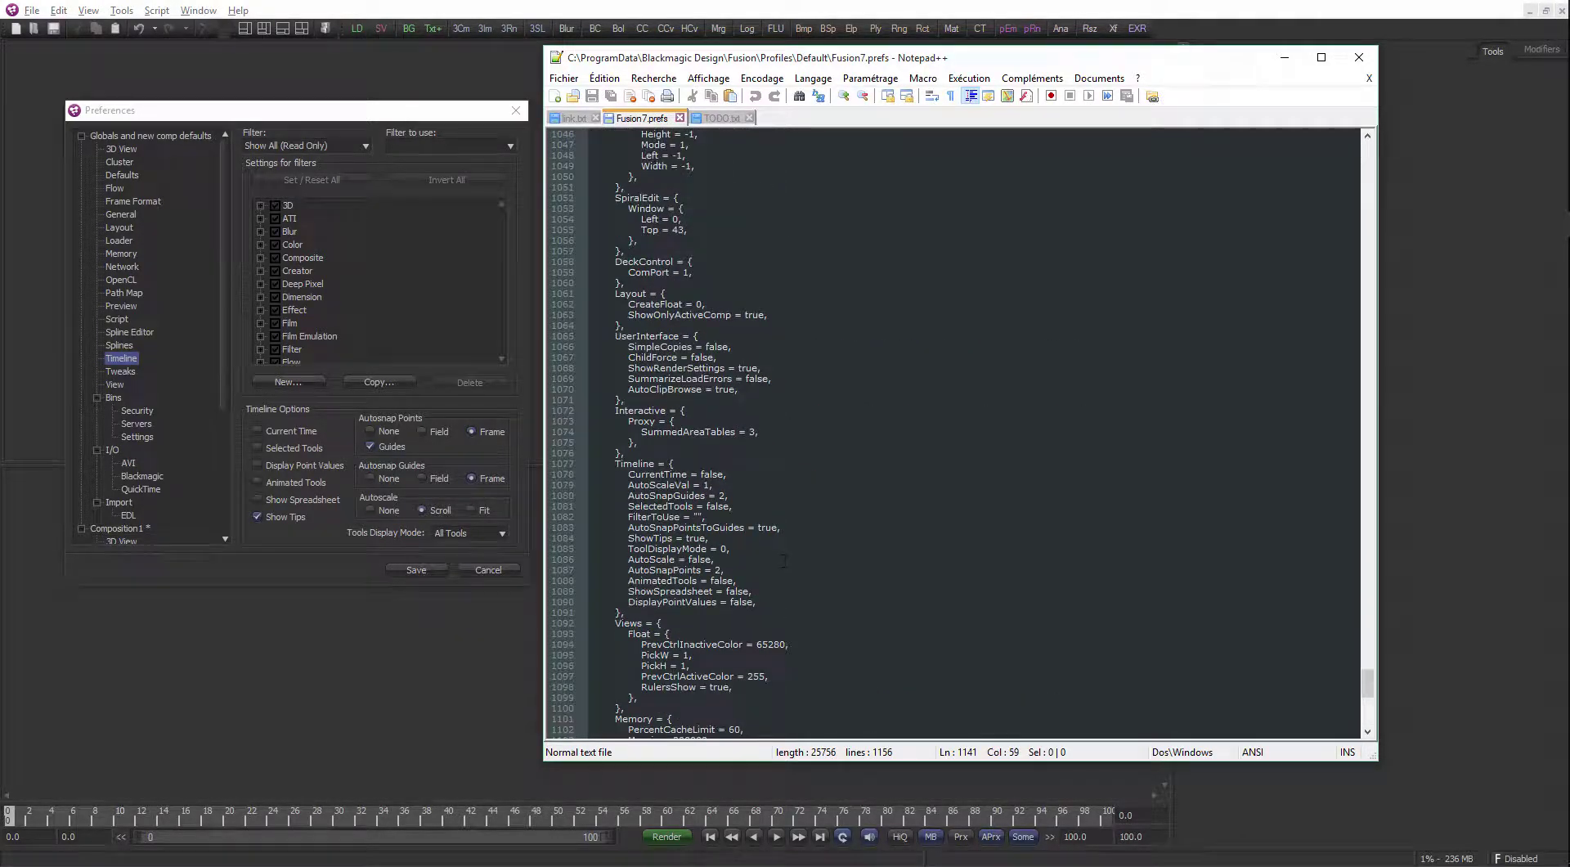
{"action": "scroll", "coordinate": [1002, 568], "scroll_direction": "up", "scroll_amount": 2}
{"action": "left_click_drag", "start_coordinate": [1373, 677], "coordinate": [1407, 155]}
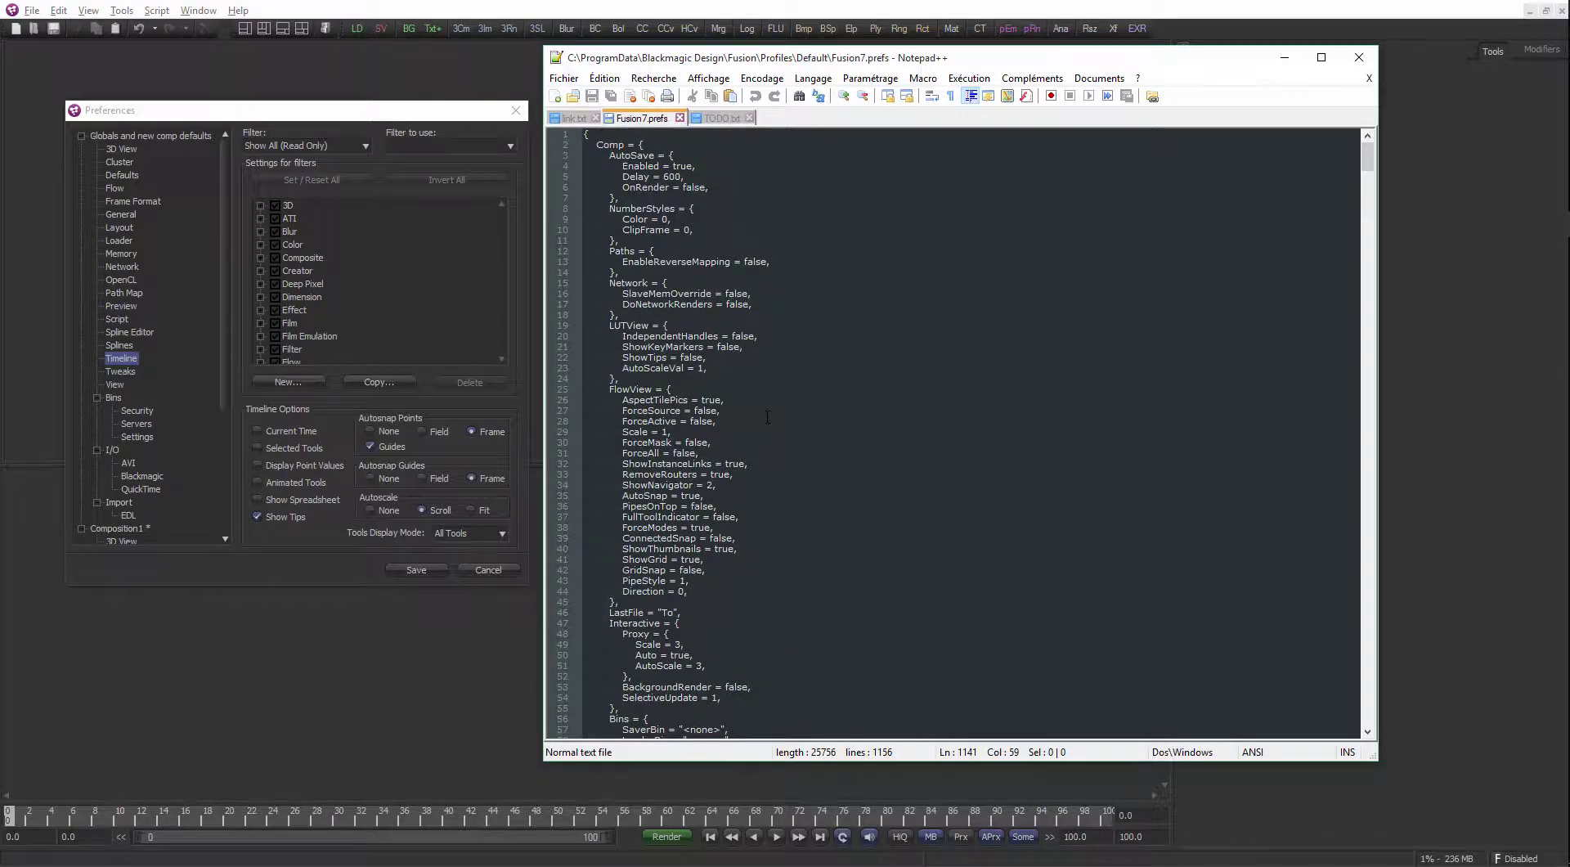
{"action": "scroll", "coordinate": [728, 421], "scroll_direction": "down", "scroll_amount": 13}
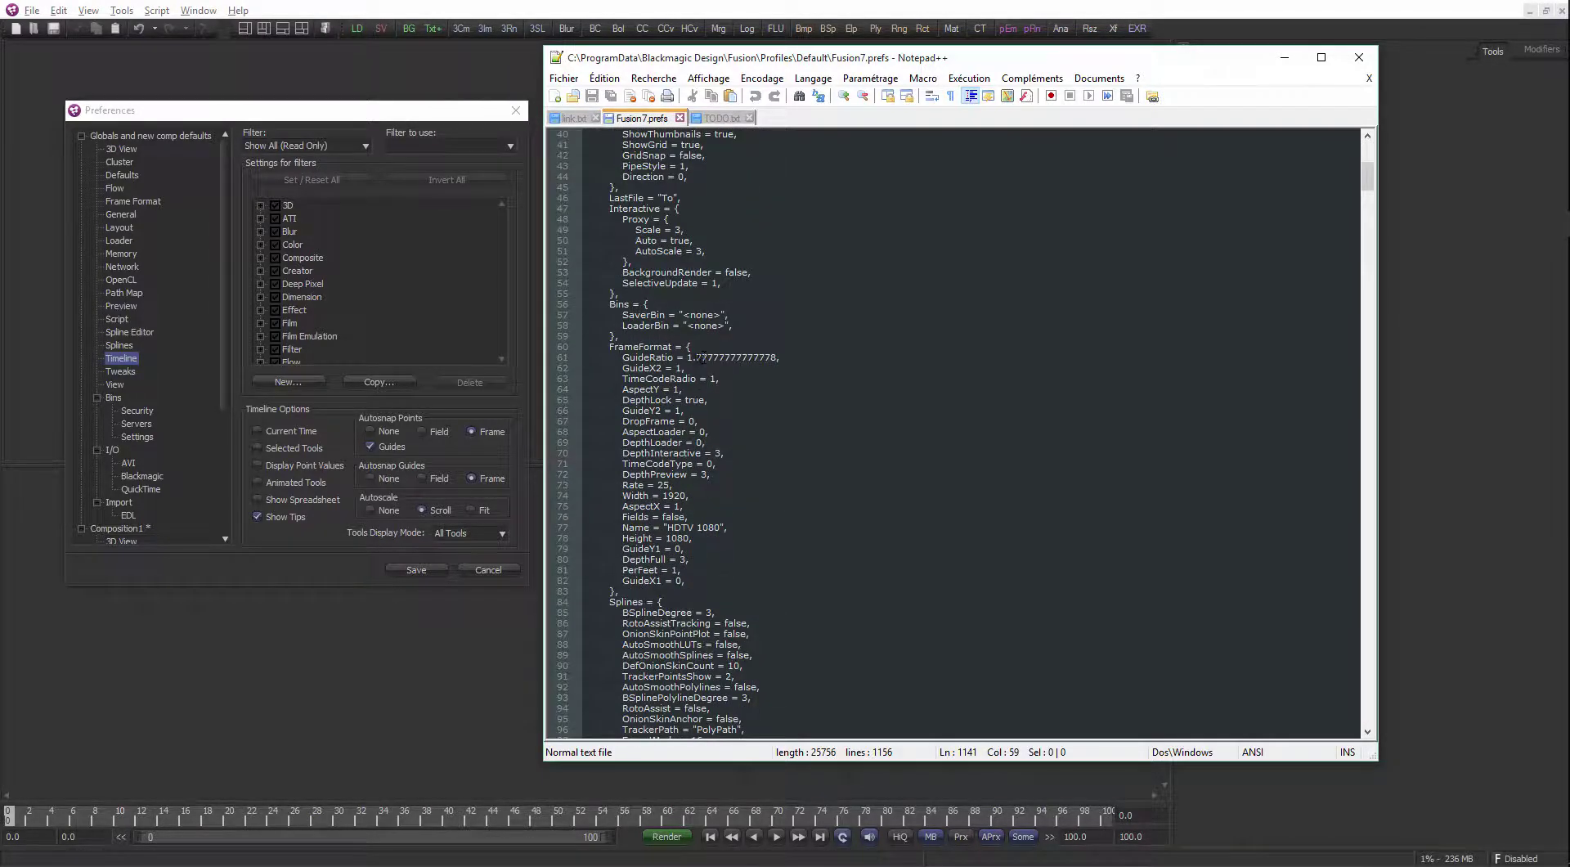
{"action": "left_click_drag", "start_coordinate": [688, 357], "coordinate": [746, 357]}
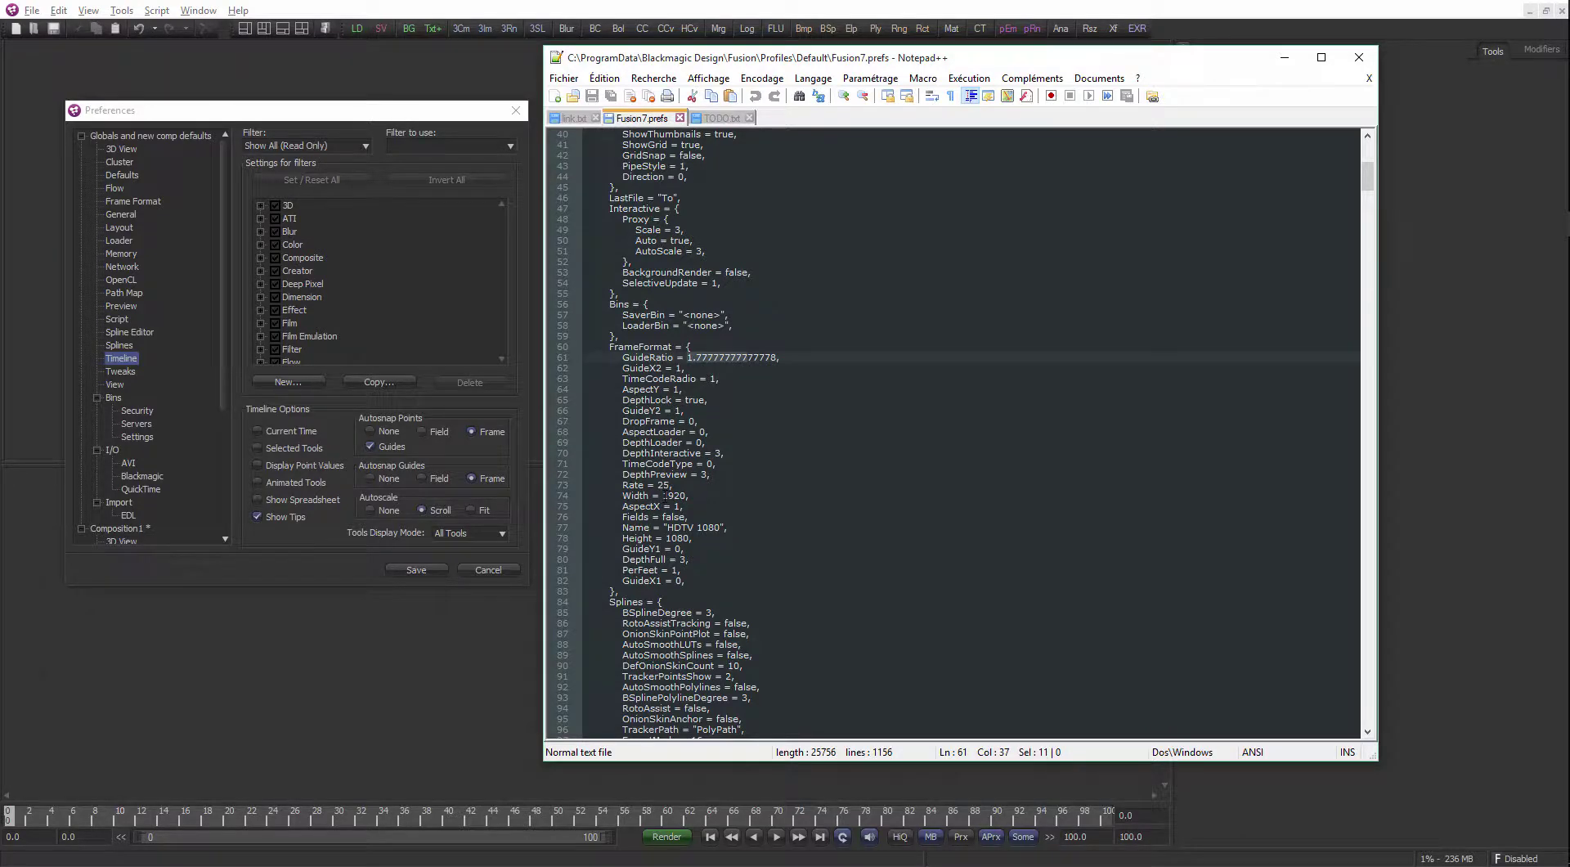
{"action": "left_click_drag", "start_coordinate": [664, 496], "coordinate": [700, 511]}
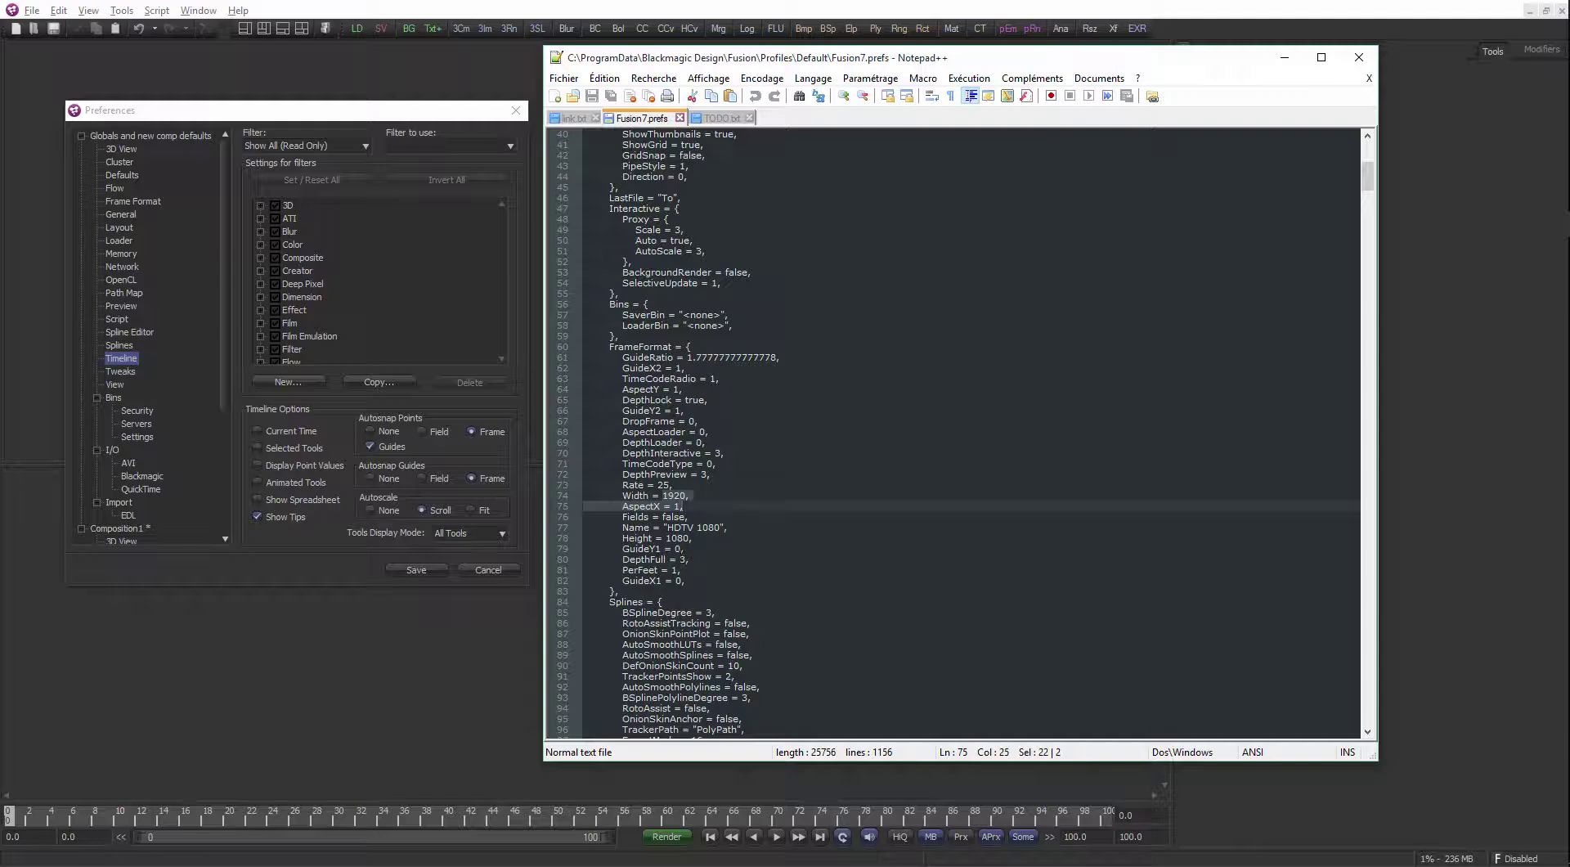
{"action": "left_click", "coordinate": [667, 536]}
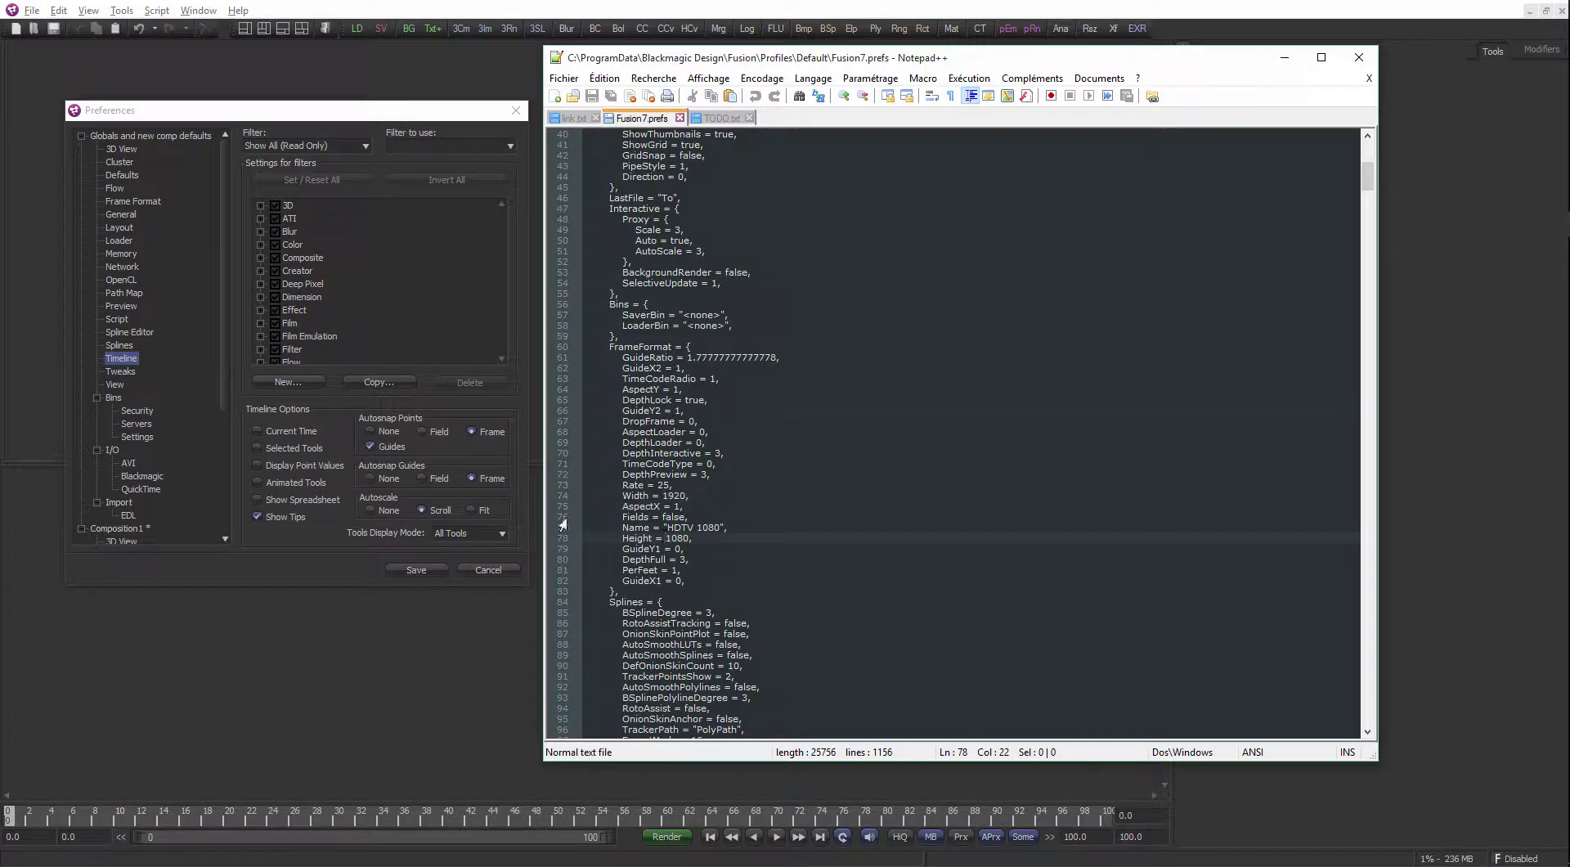
Read through the Fusion7.prefs sections following FrameFormat, from the spline and cache settings to the viewer and camera settings
{"action": "scroll", "coordinate": [646, 507], "scroll_direction": "down", "scroll_amount": 13}
{"action": "scroll", "coordinate": [636, 485], "scroll_direction": "down", "scroll_amount": 10}
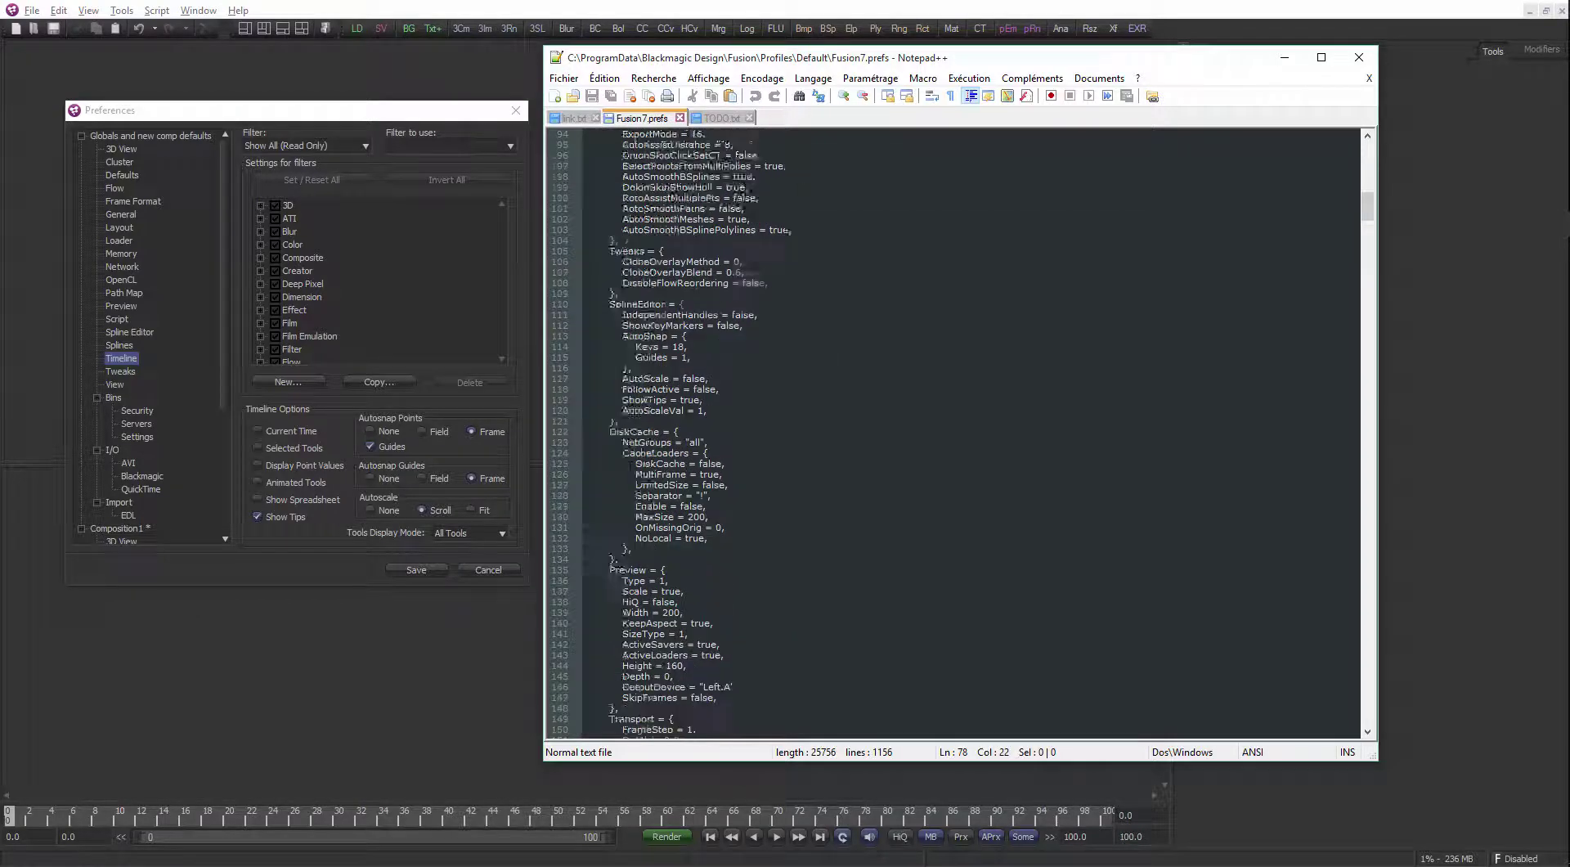
{"action": "scroll", "coordinate": [661, 471], "scroll_direction": "up", "scroll_amount": 2}
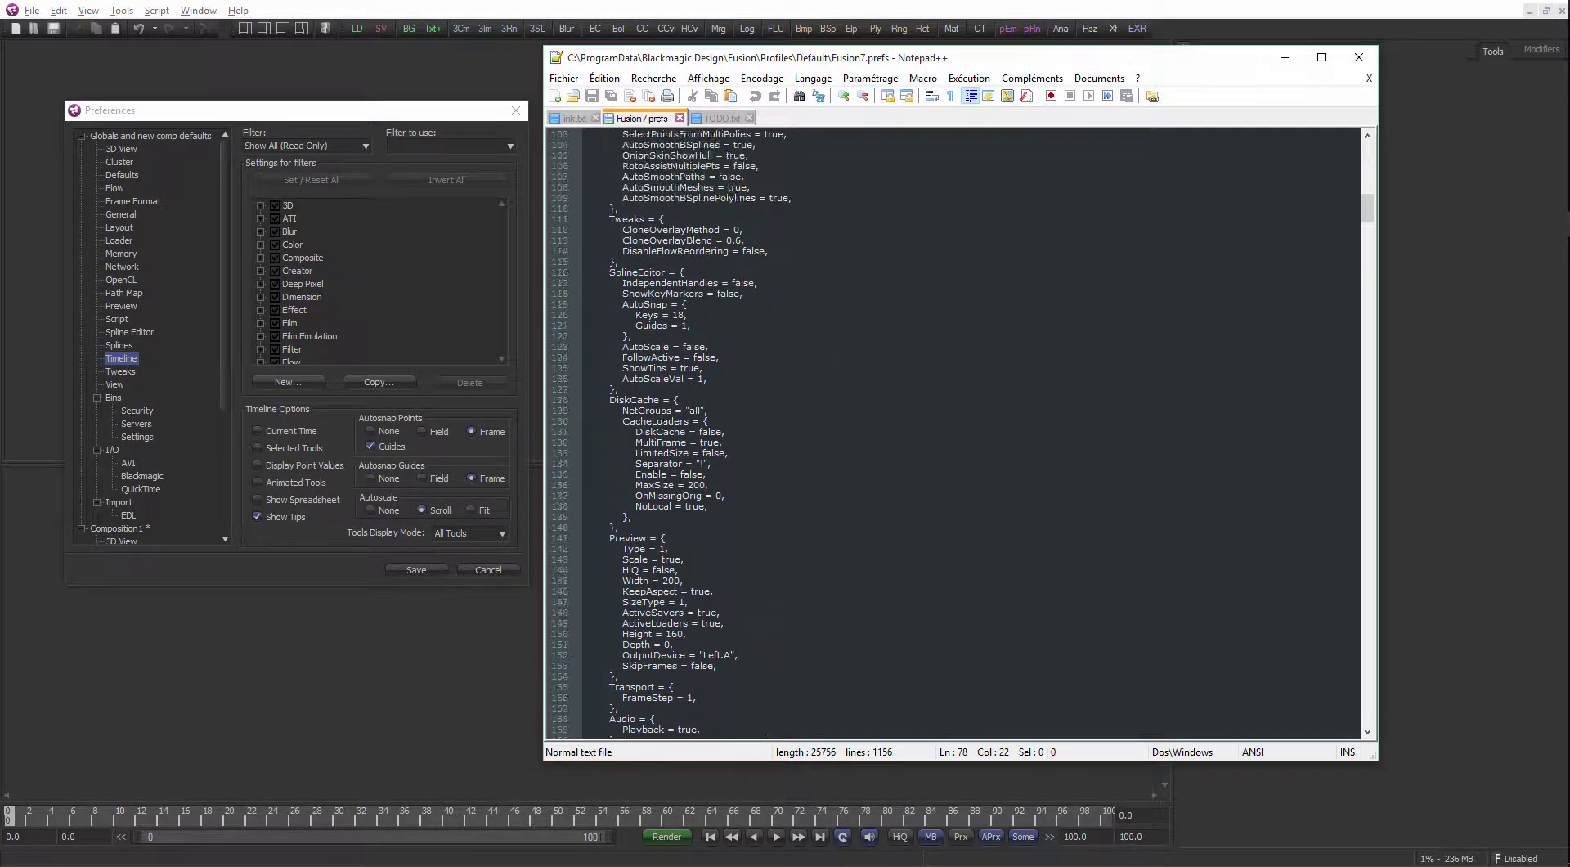
{"action": "scroll", "coordinate": [661, 483], "scroll_direction": "down", "scroll_amount": 20}
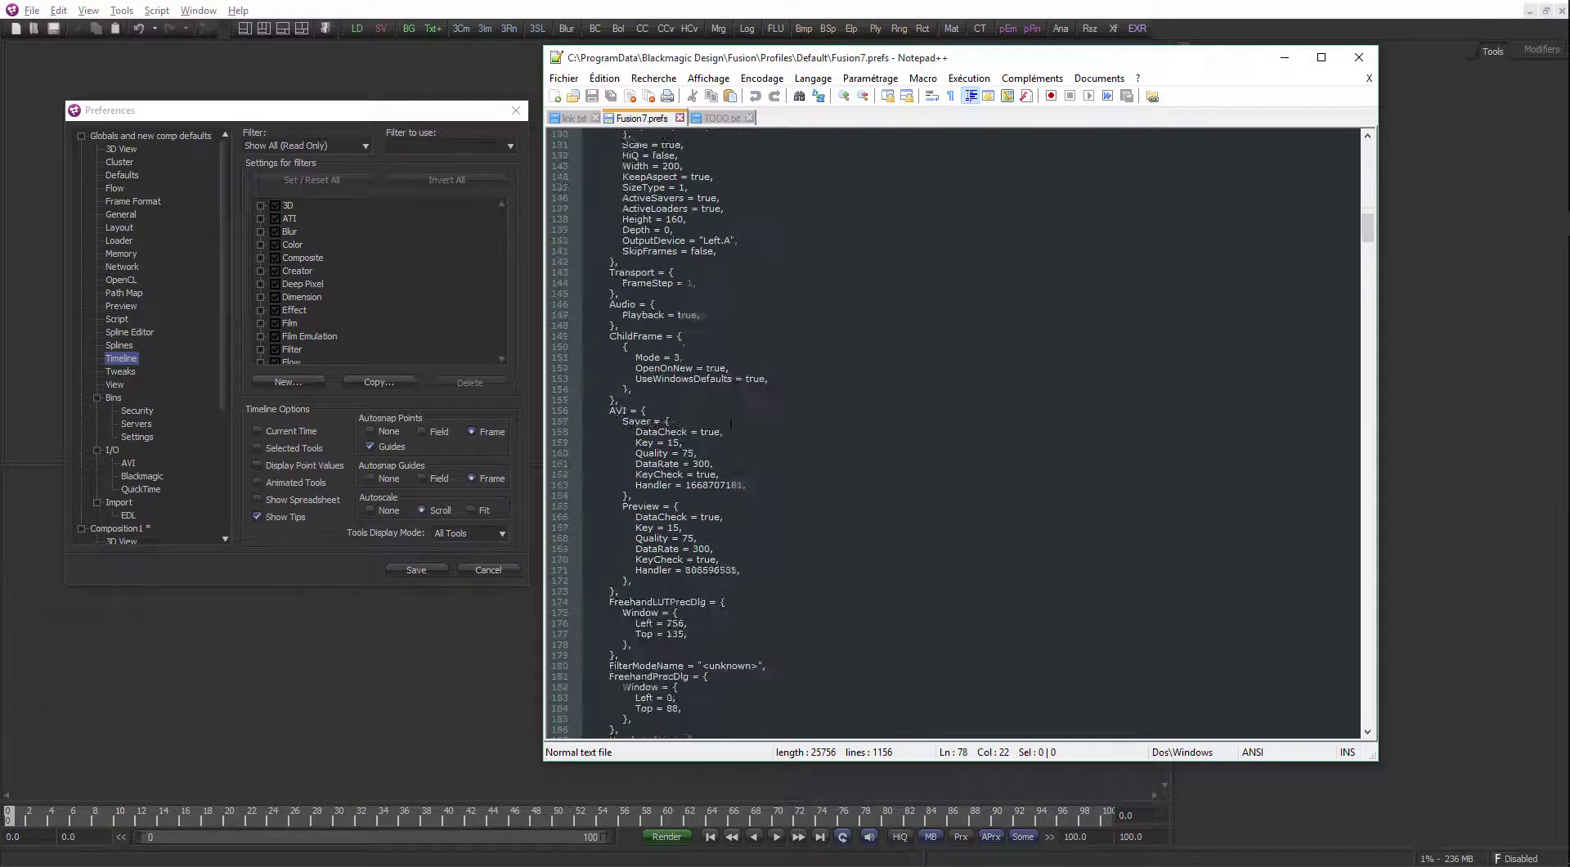
{"action": "scroll", "coordinate": [695, 469], "scroll_direction": "down", "scroll_amount": 20}
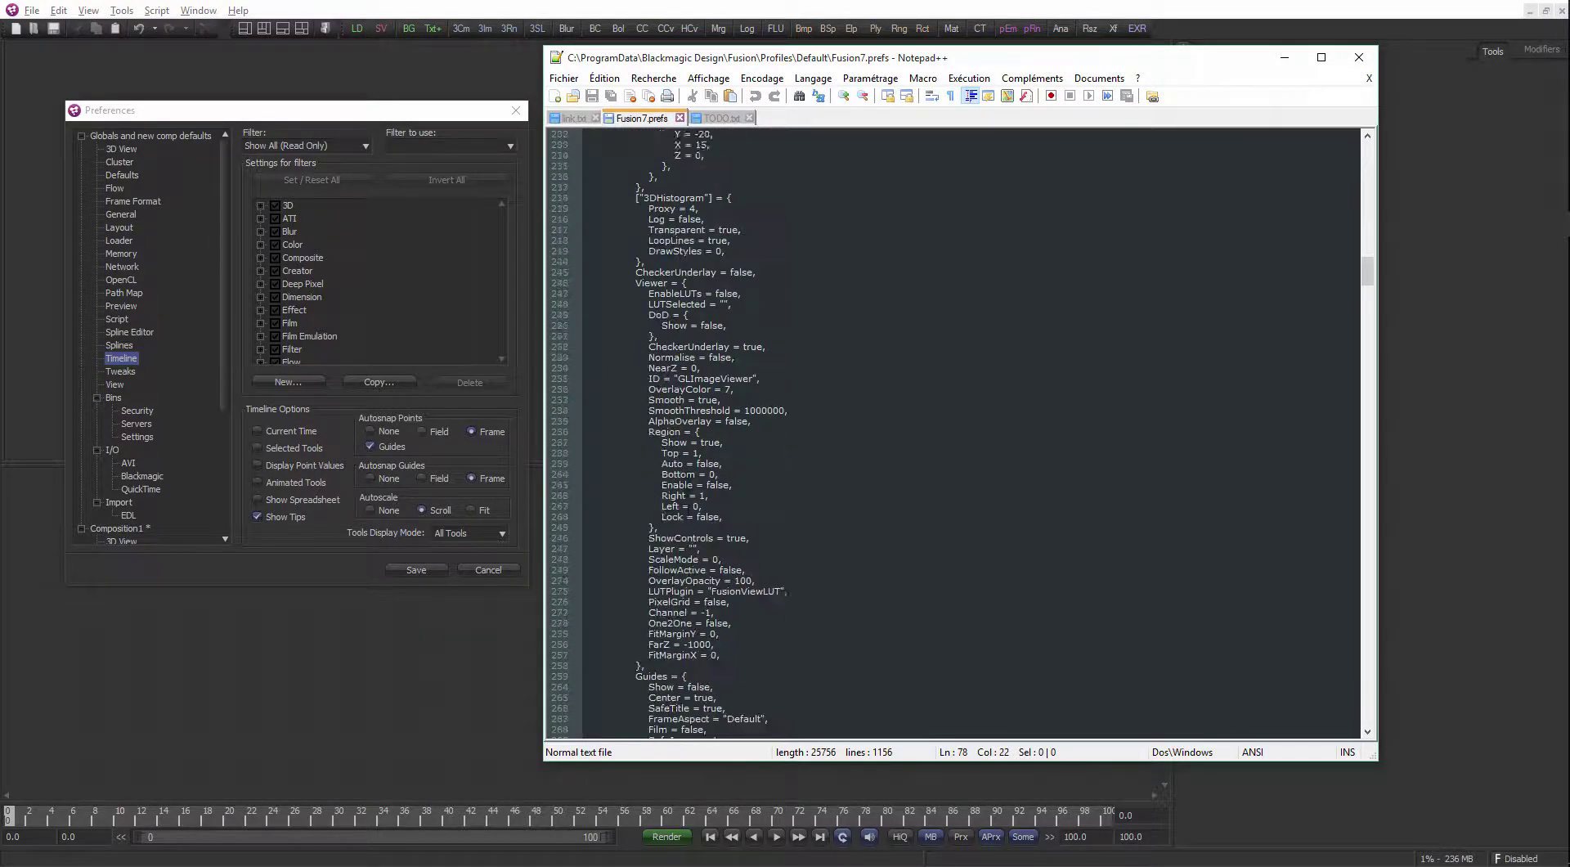
{"action": "scroll", "coordinate": [695, 472], "scroll_direction": "down", "scroll_amount": 20}
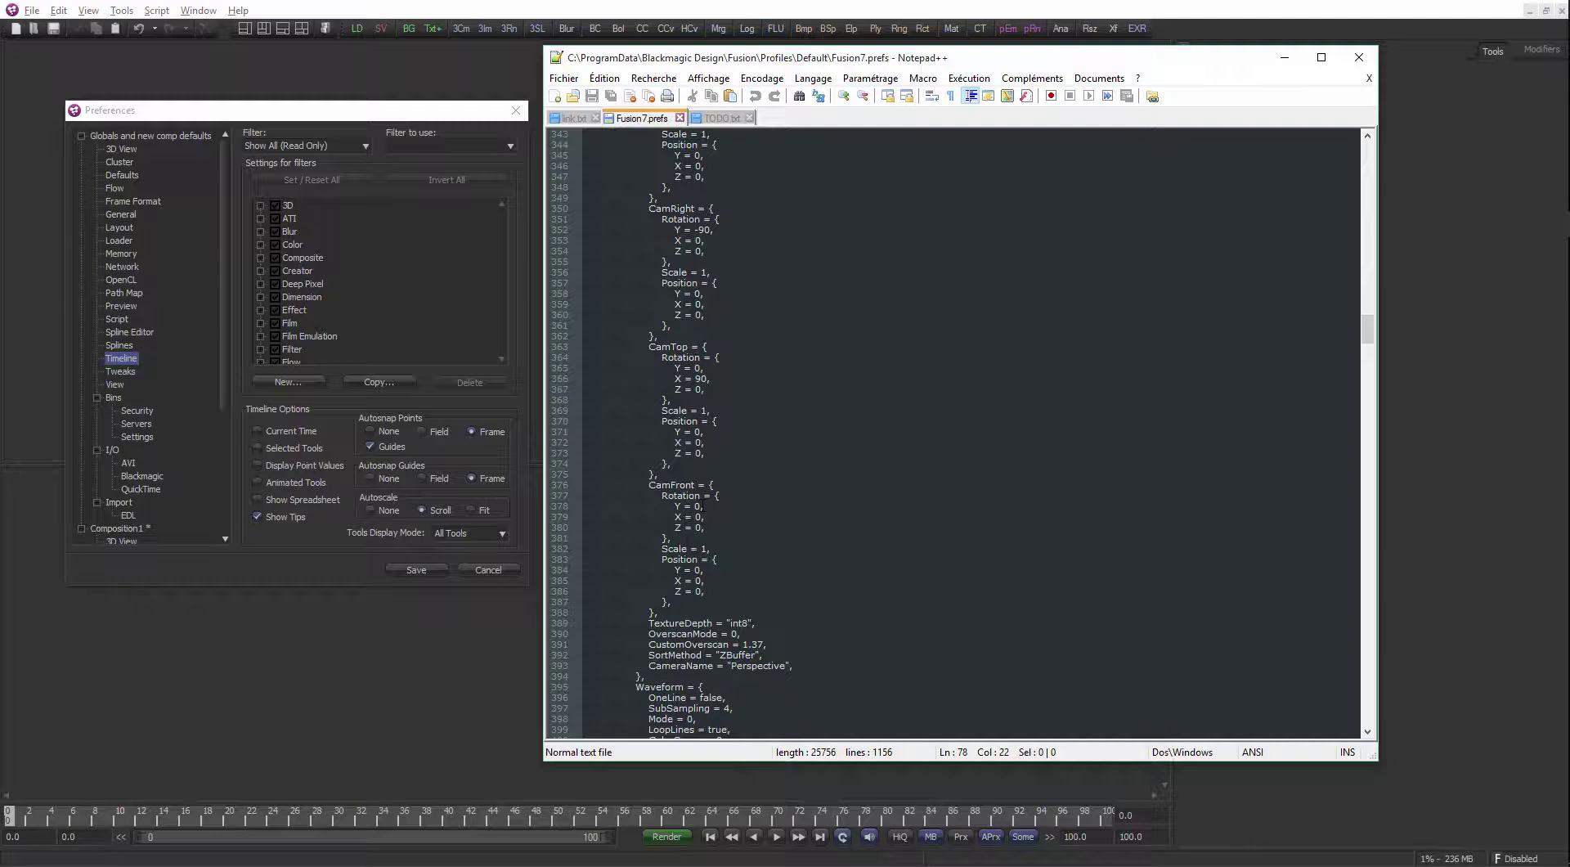
{"action": "left_click_drag", "start_coordinate": [748, 62], "coordinate": [682, 51]}
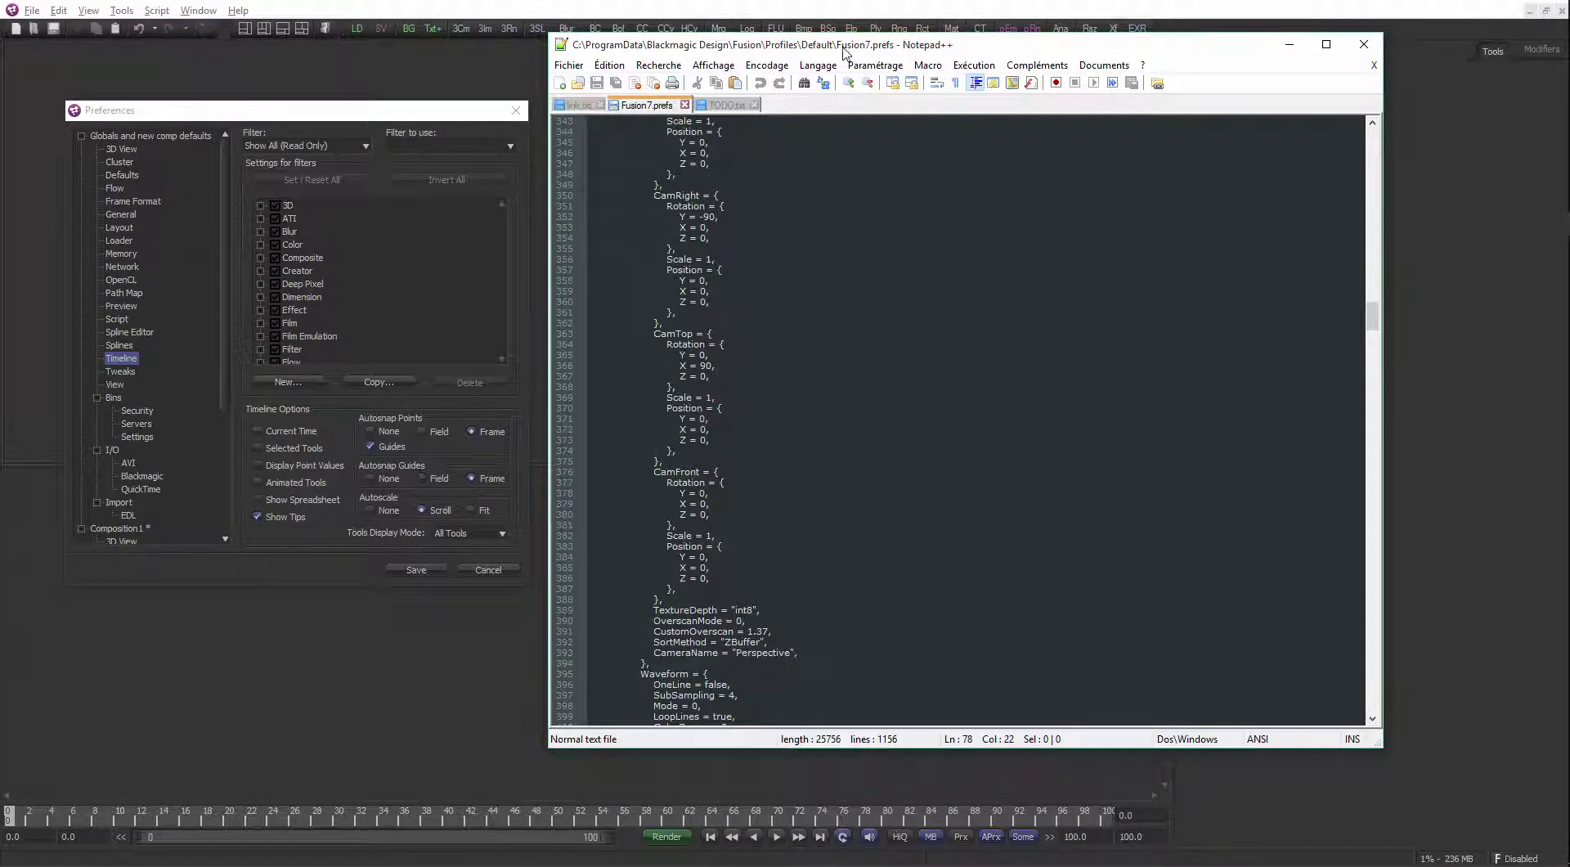
{"action": "left_click_drag", "start_coordinate": [850, 45], "coordinate": [848, 47]}
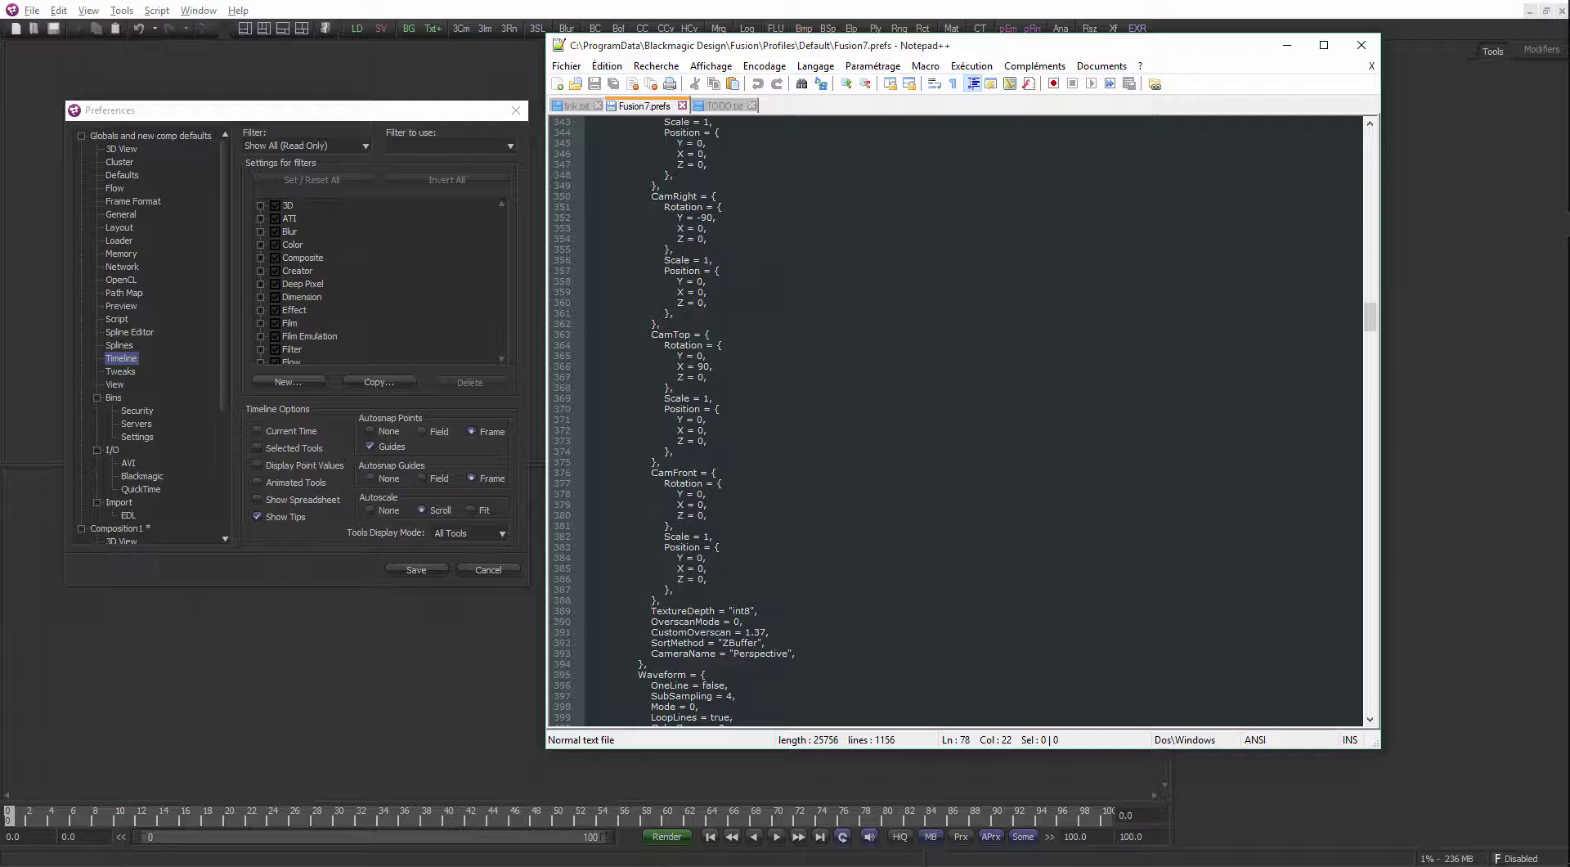
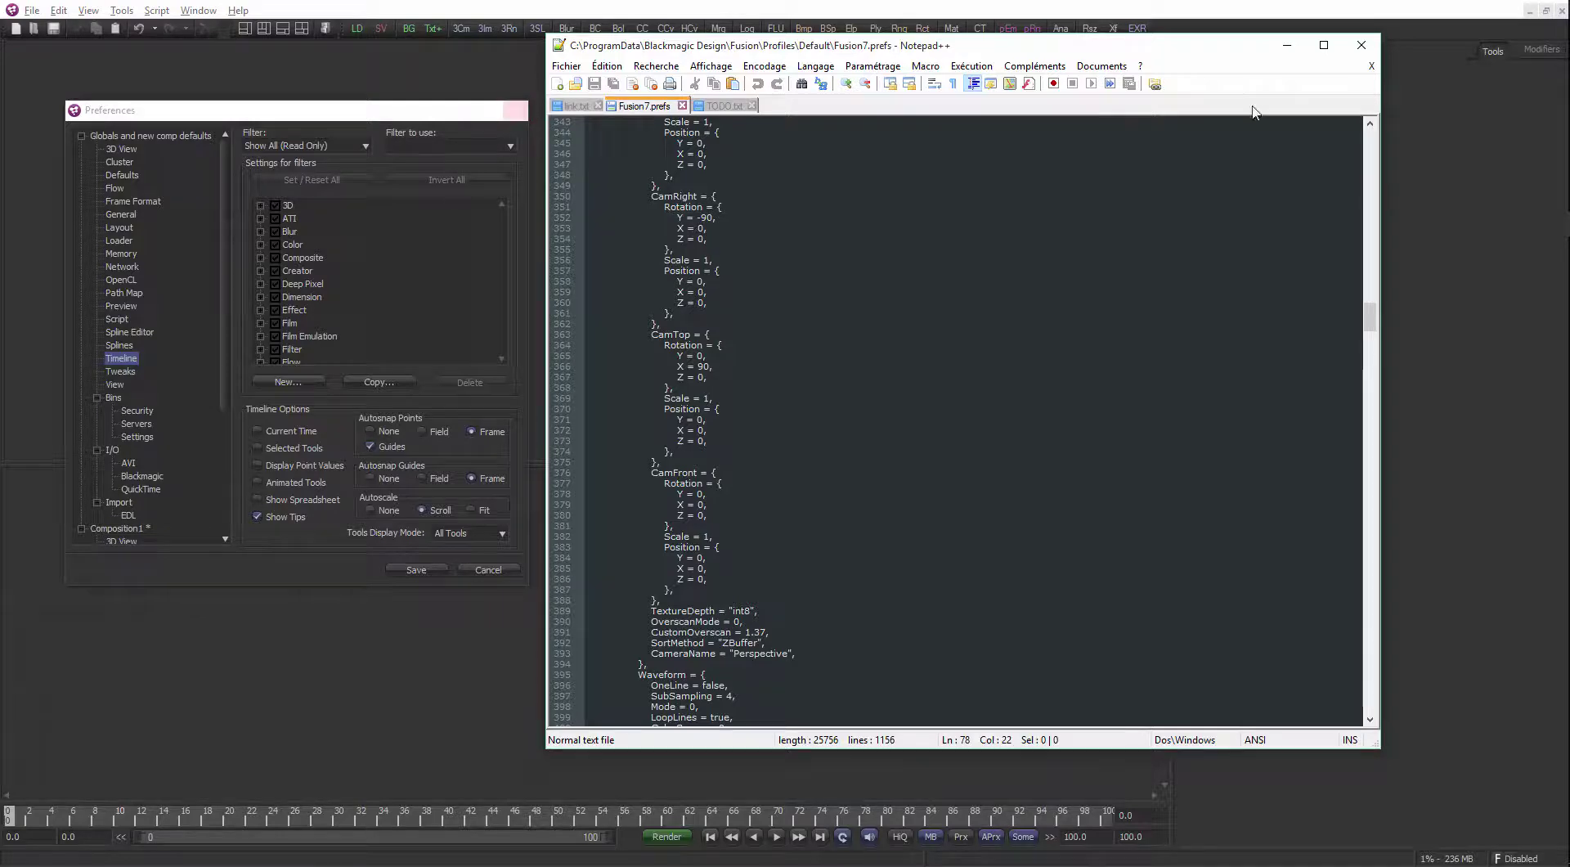
Close Notepad++ and the Preferences dialog, and enlarge the Flow area
{"action": "left_click", "coordinate": [1361, 45]}
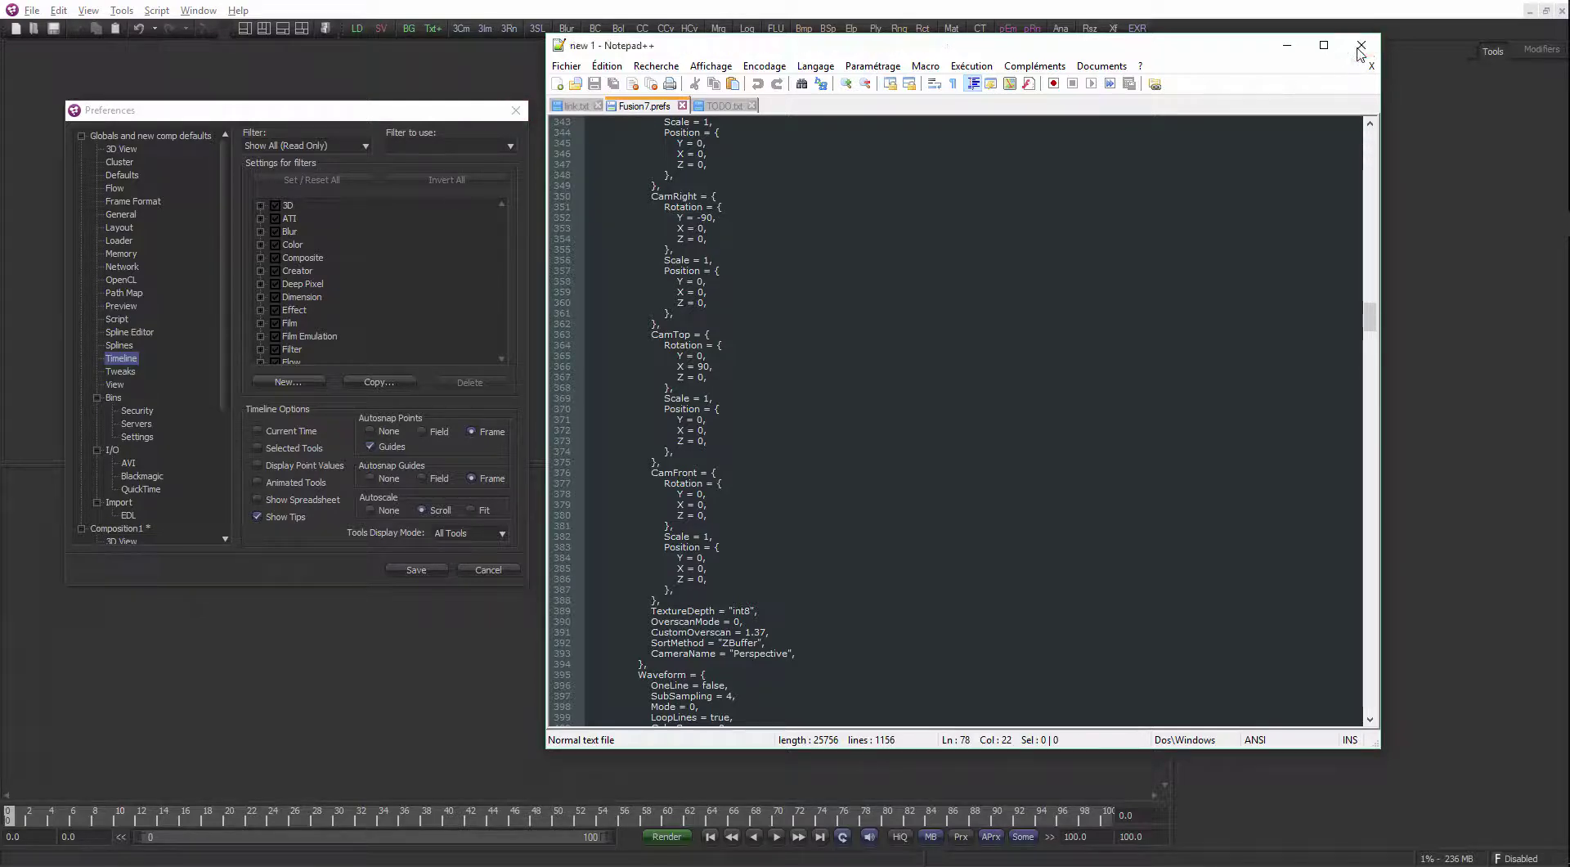
{"action": "left_click", "coordinate": [516, 111]}
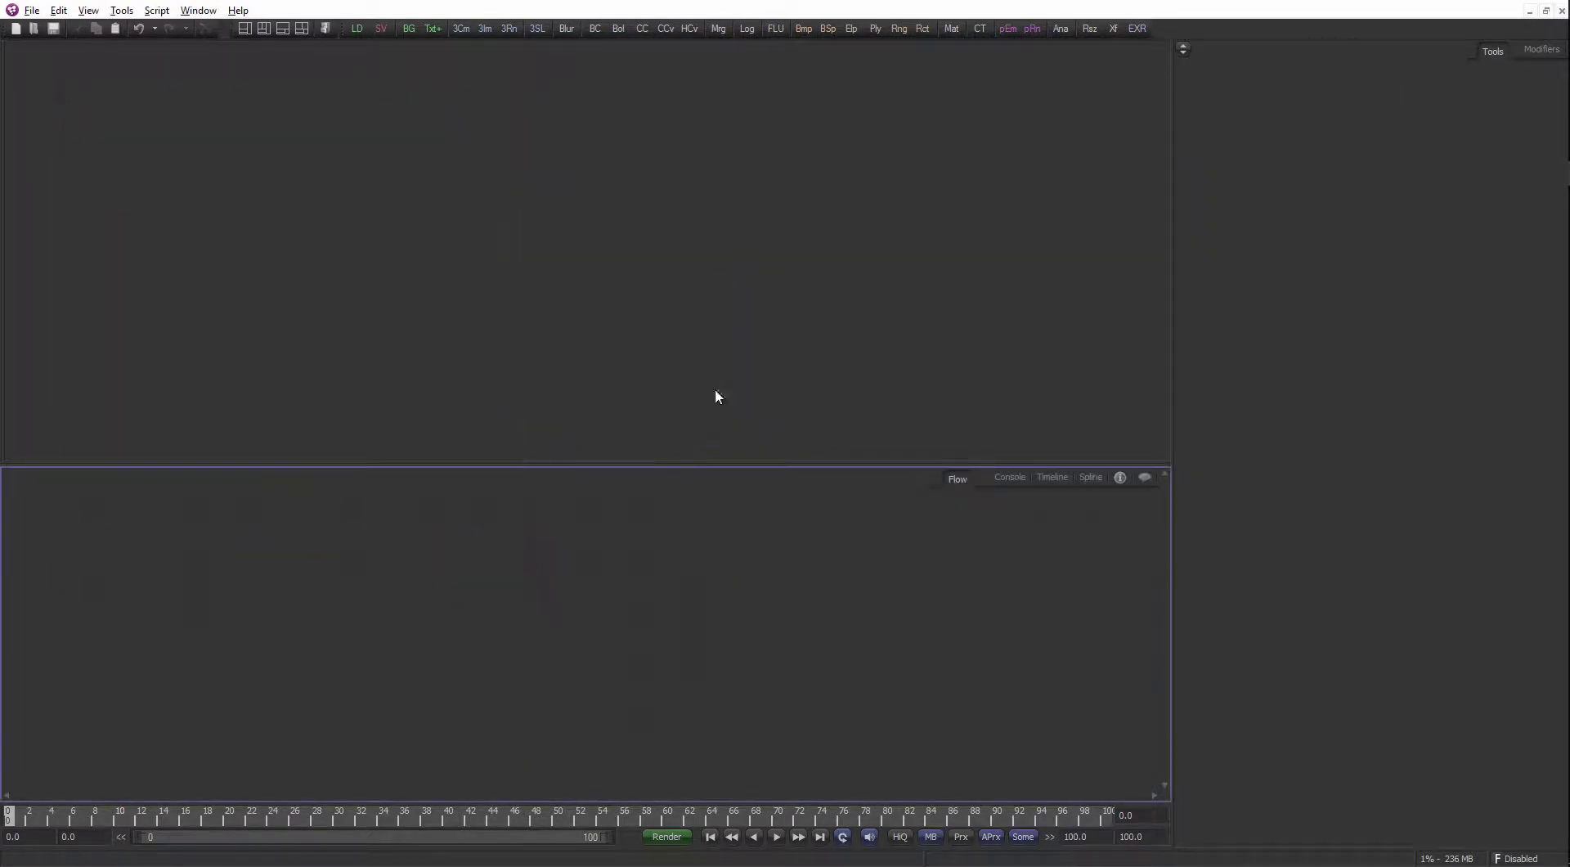
{"action": "left_click_drag", "start_coordinate": [617, 466], "coordinate": [615, 422]}
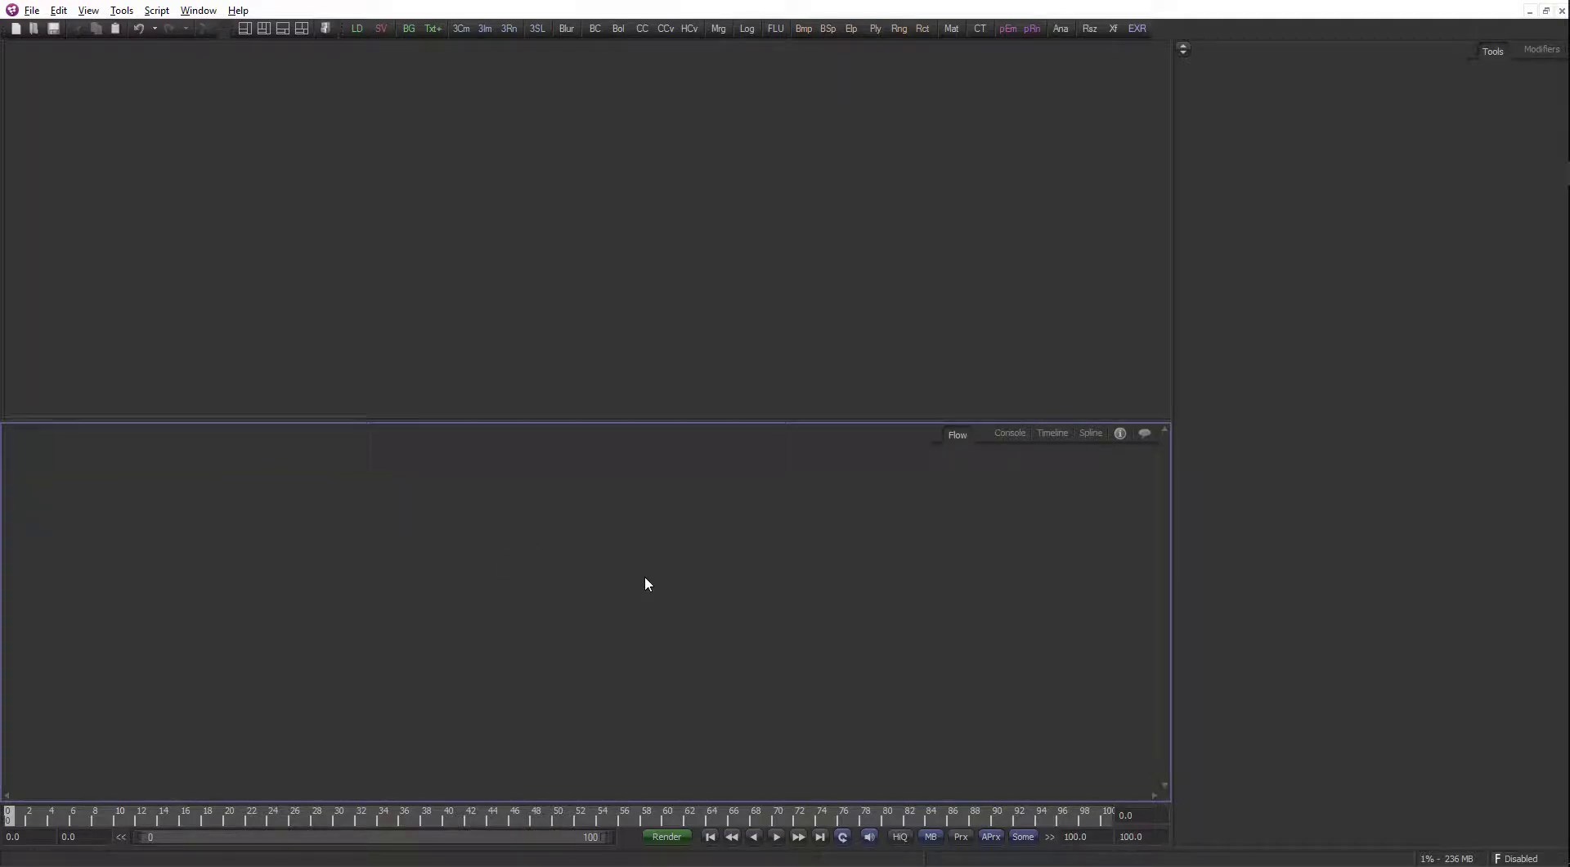
Look through the application-level scripts available in Fusion, then dismiss the list without running any
{"action": "left_click", "coordinate": [32, 10]}
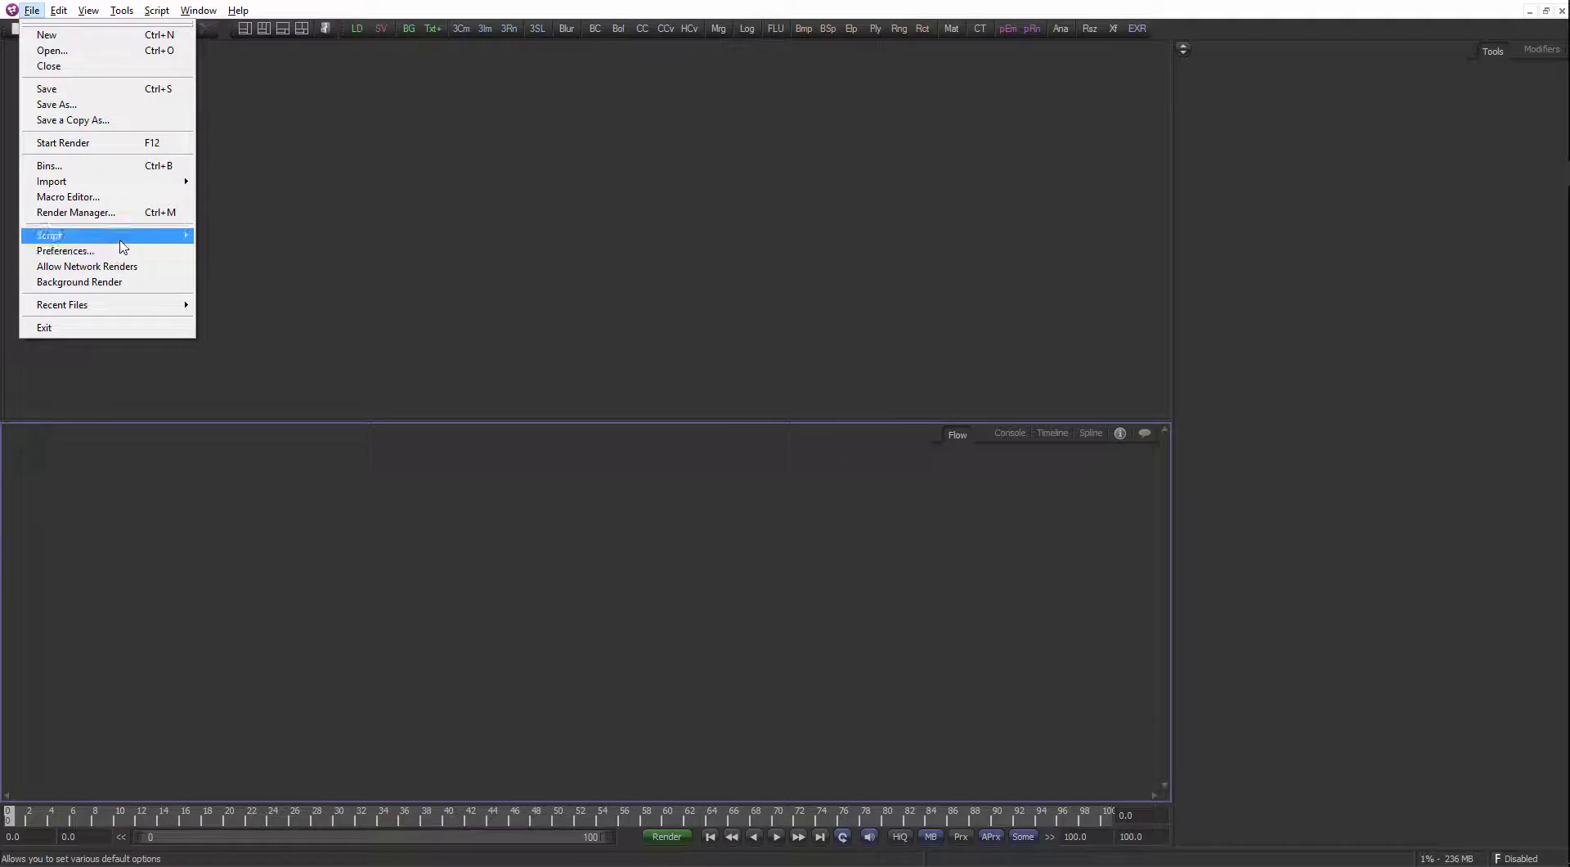
{"action": "mouse_move", "coordinate": [120, 238]}
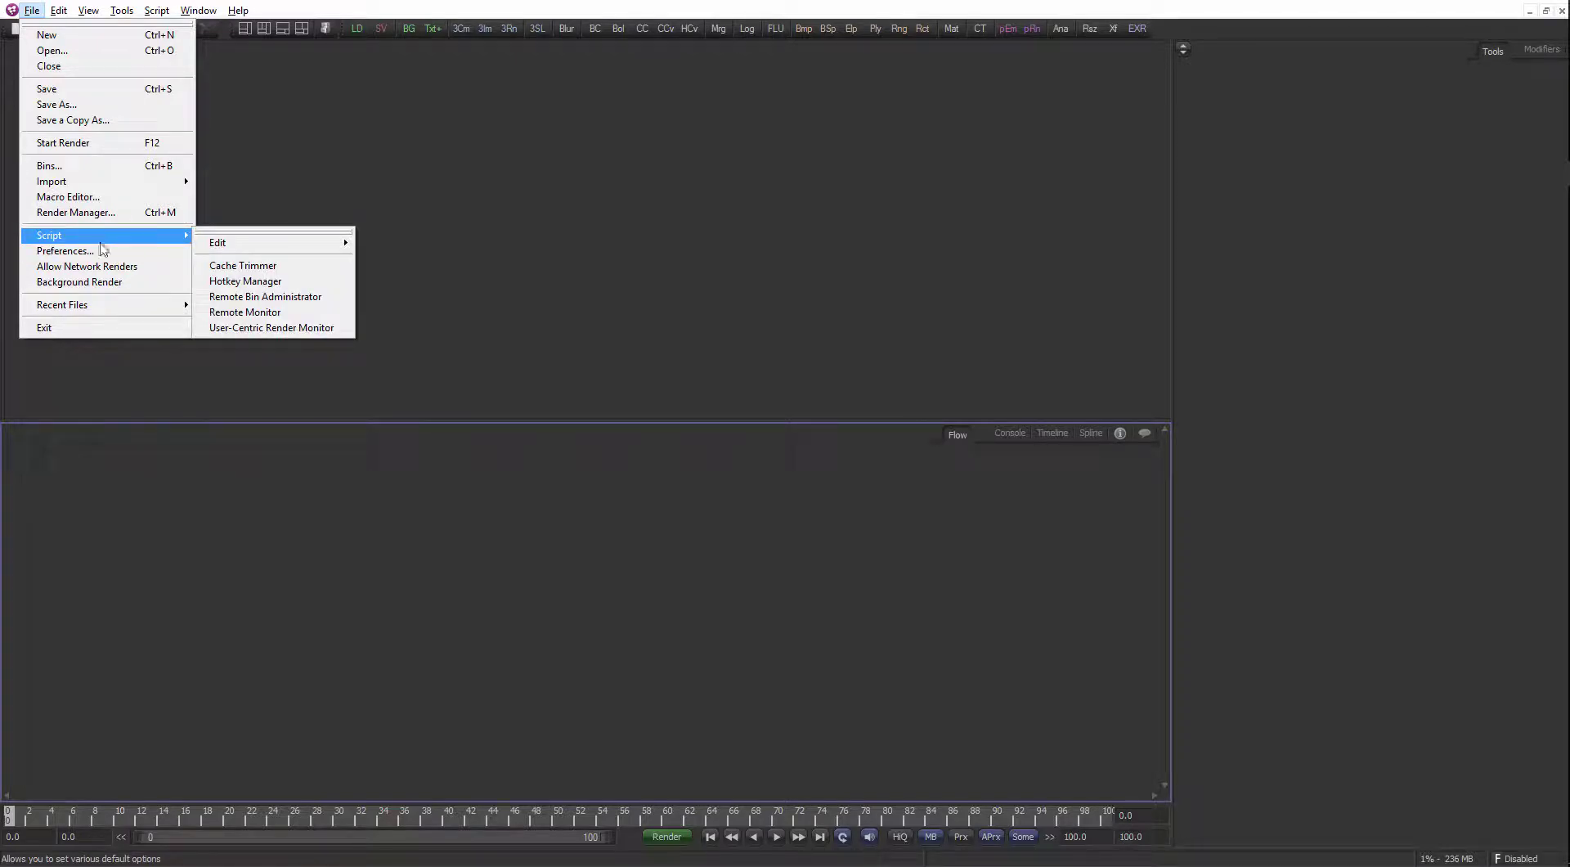
{"action": "left_click", "coordinate": [274, 587]}
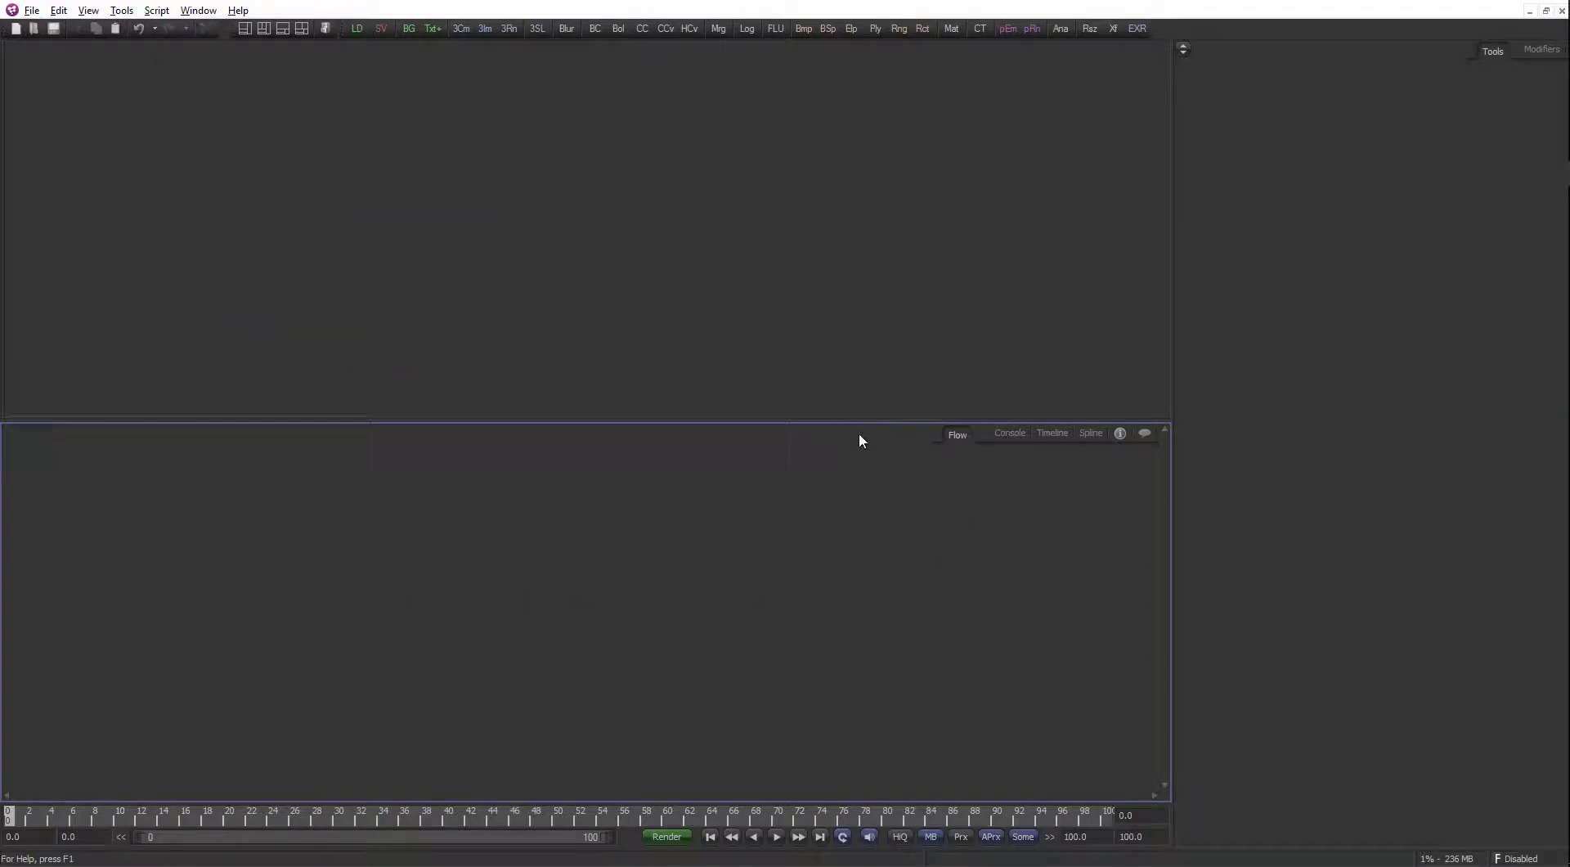
{"action": "left_click_drag", "start_coordinate": [851, 420], "coordinate": [854, 414]}
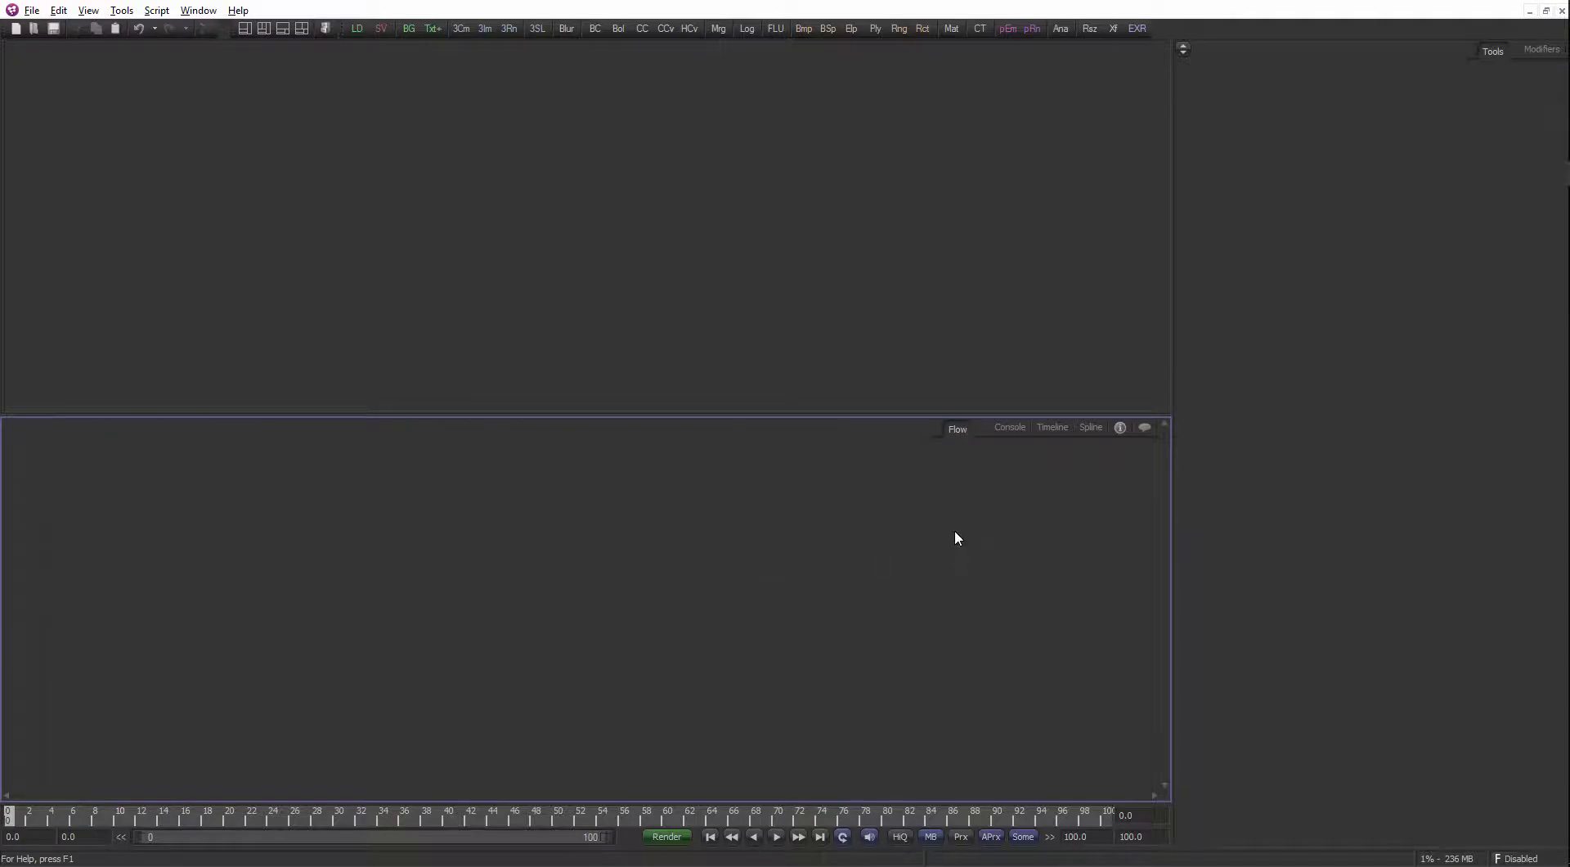
Display the list of available composition scripts and look through its entries
{"action": "left_click", "coordinate": [160, 18]}
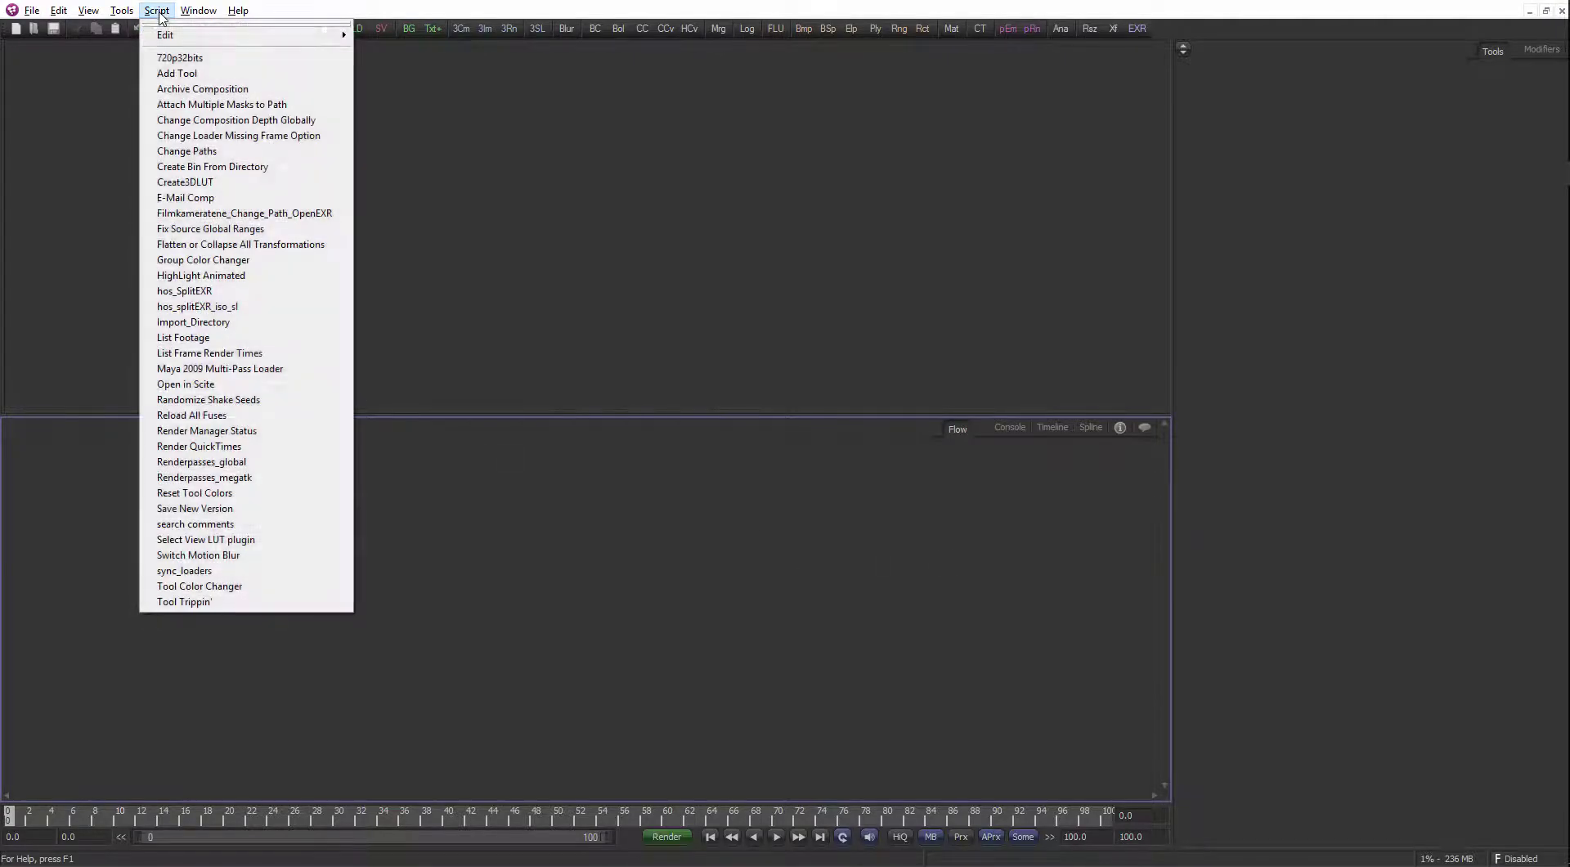
{"action": "left_click", "coordinate": [437, 450]}
{"action": "left_click", "coordinate": [157, 10]}
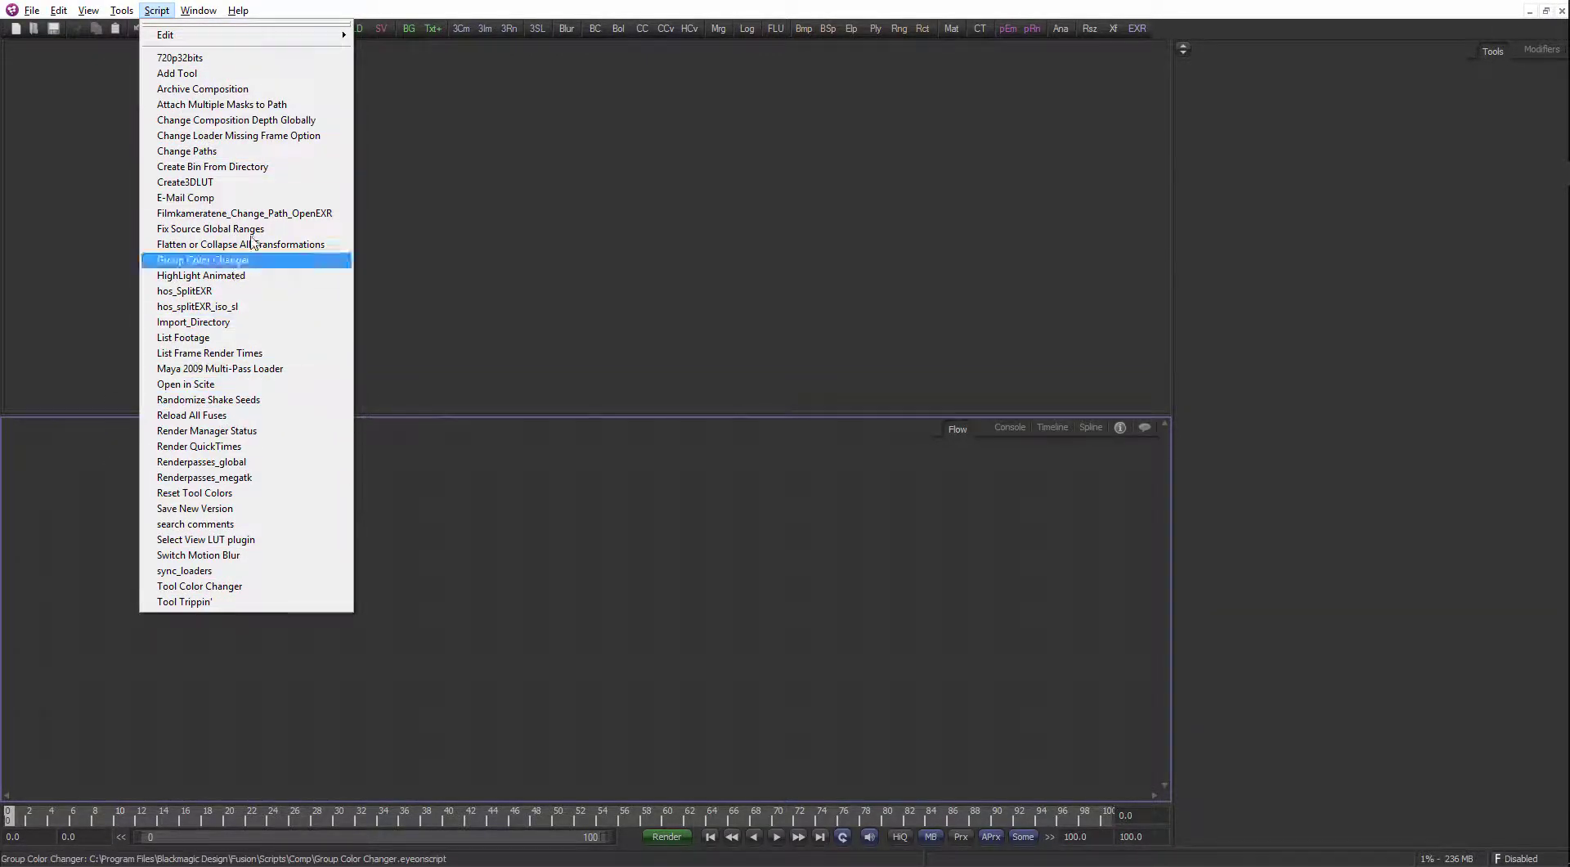
Run the hos_SplitEXR composition script, examine its error output in the Console, and return to the Flow view
{"action": "left_click", "coordinate": [653, 555]}
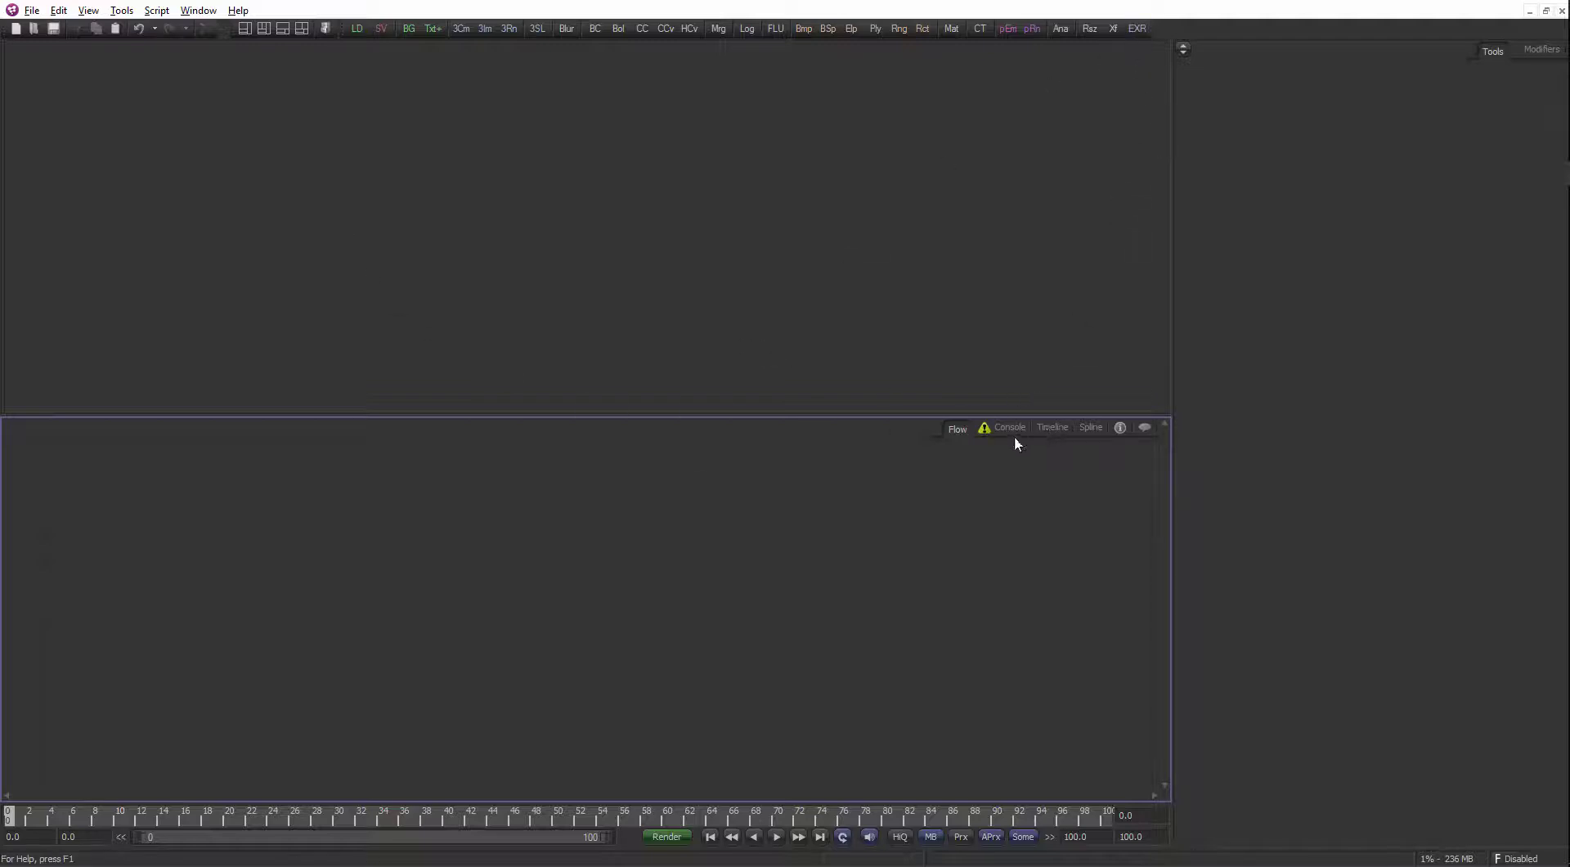
{"action": "left_click", "coordinate": [1009, 429]}
{"action": "left_click", "coordinate": [959, 430]}
{"action": "left_click", "coordinate": [1005, 428]}
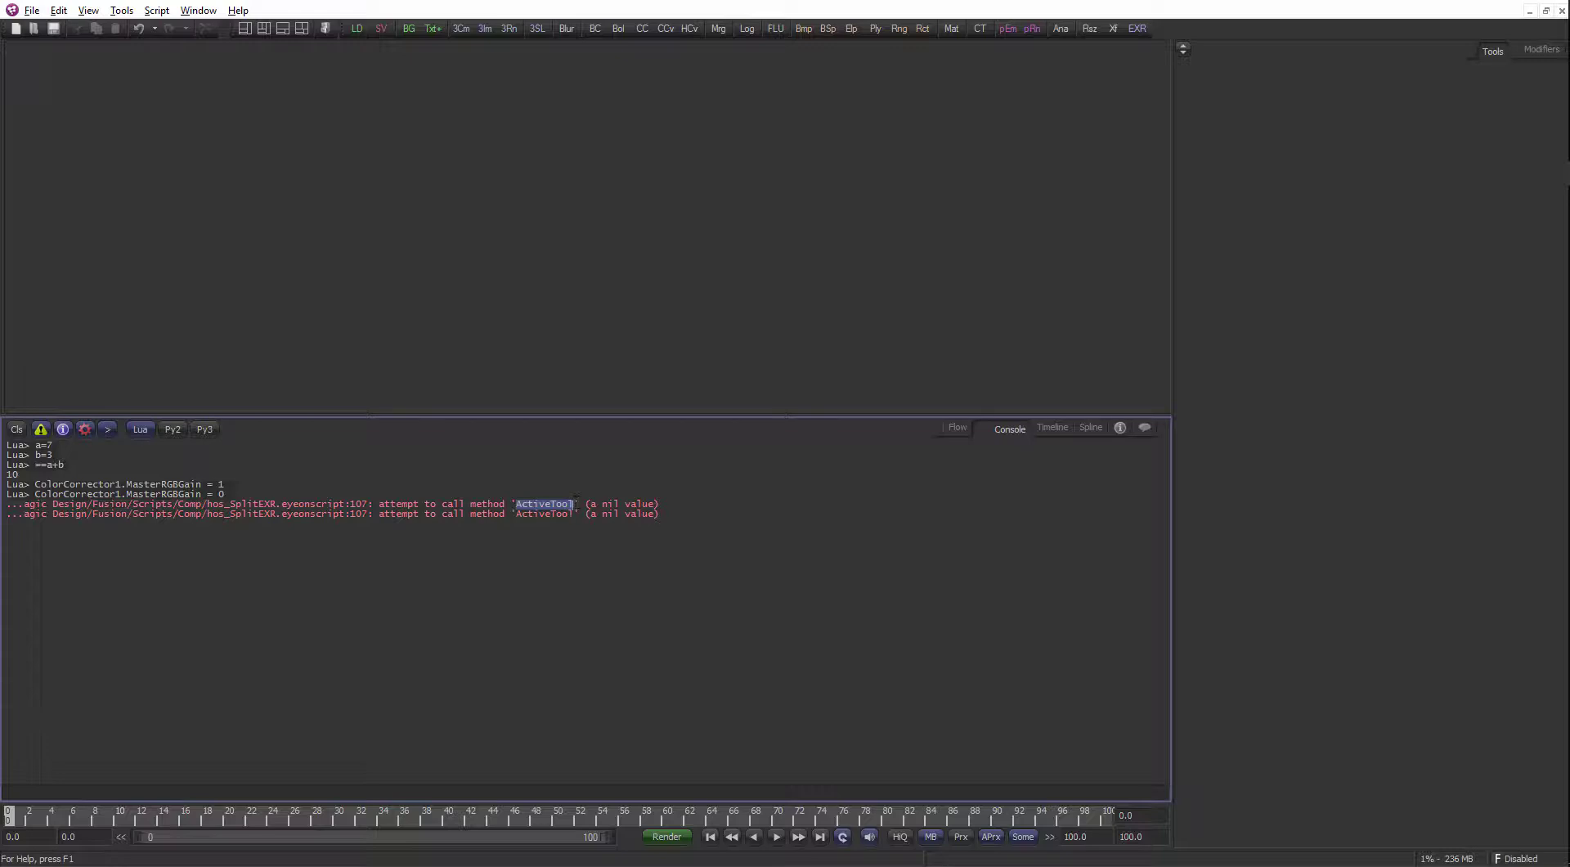
{"action": "left_click", "coordinate": [960, 429]}
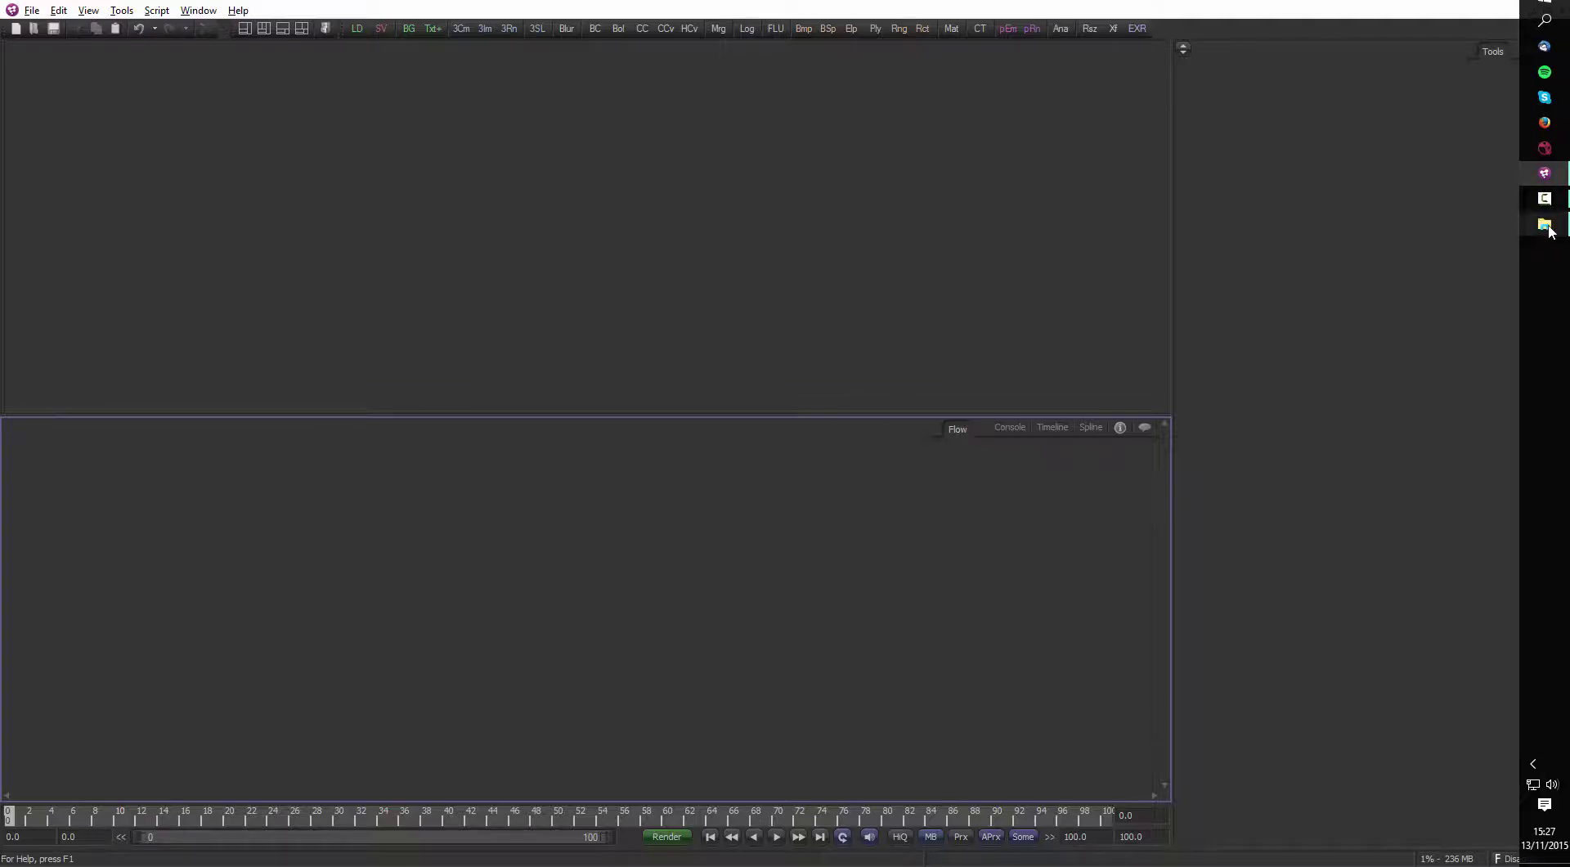
Open link.txt from the tuto\library folder in Notepad++ and move its window over the folder window
{"action": "left_click", "coordinate": [1548, 231]}
{"action": "left_click", "coordinate": [519, 332]}
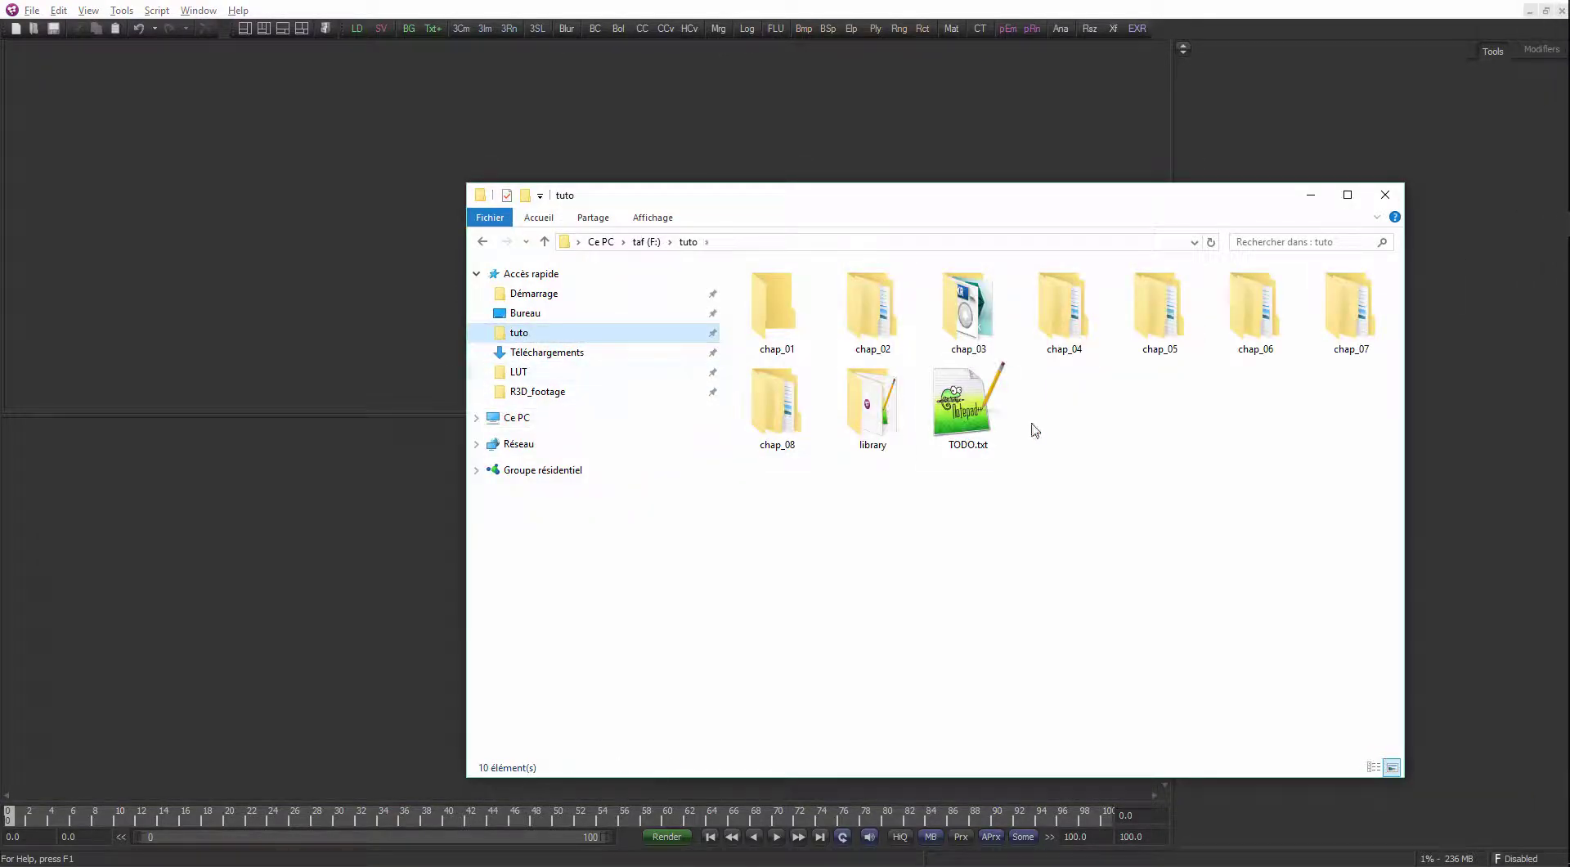
{"action": "double_click", "coordinate": [873, 404]}
{"action": "left_click_drag", "start_coordinate": [1078, 200], "coordinate": [902, 184]}
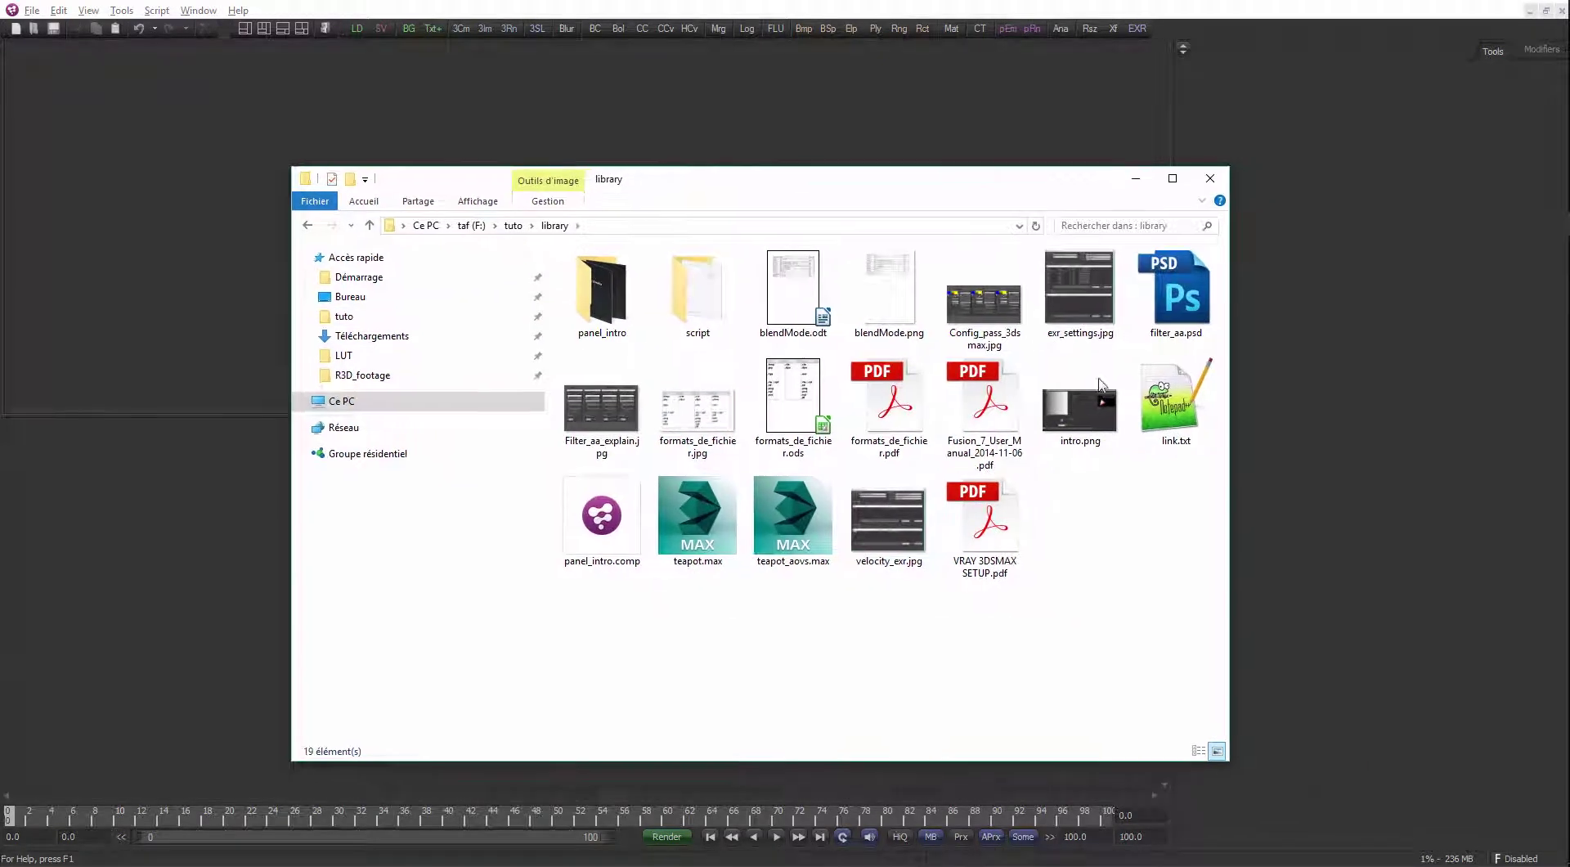
{"action": "double_click", "coordinate": [1176, 405]}
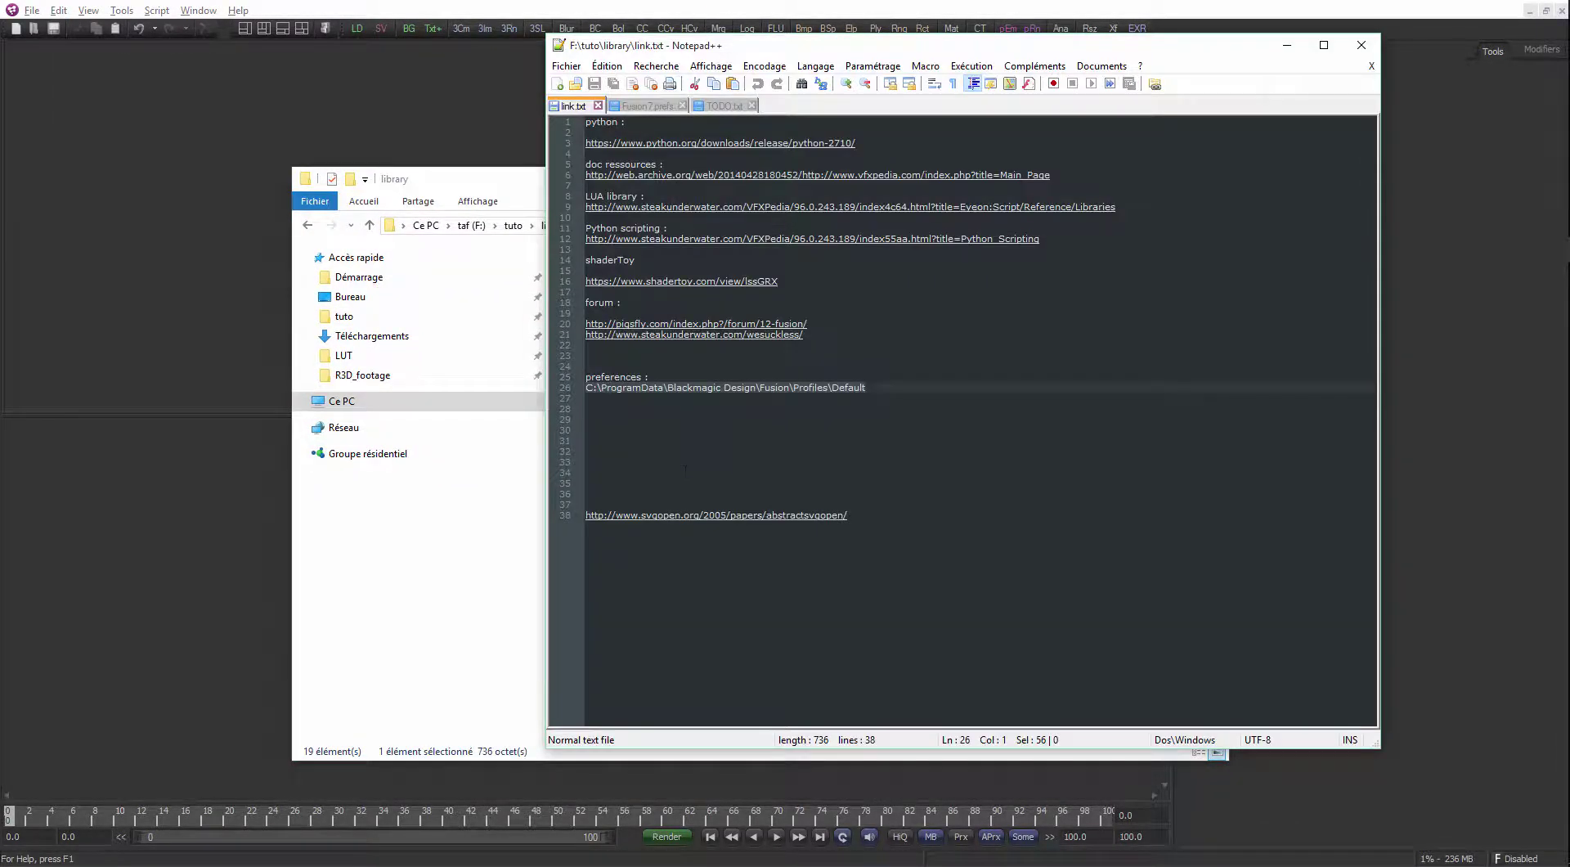
{"action": "left_click", "coordinate": [787, 439]}
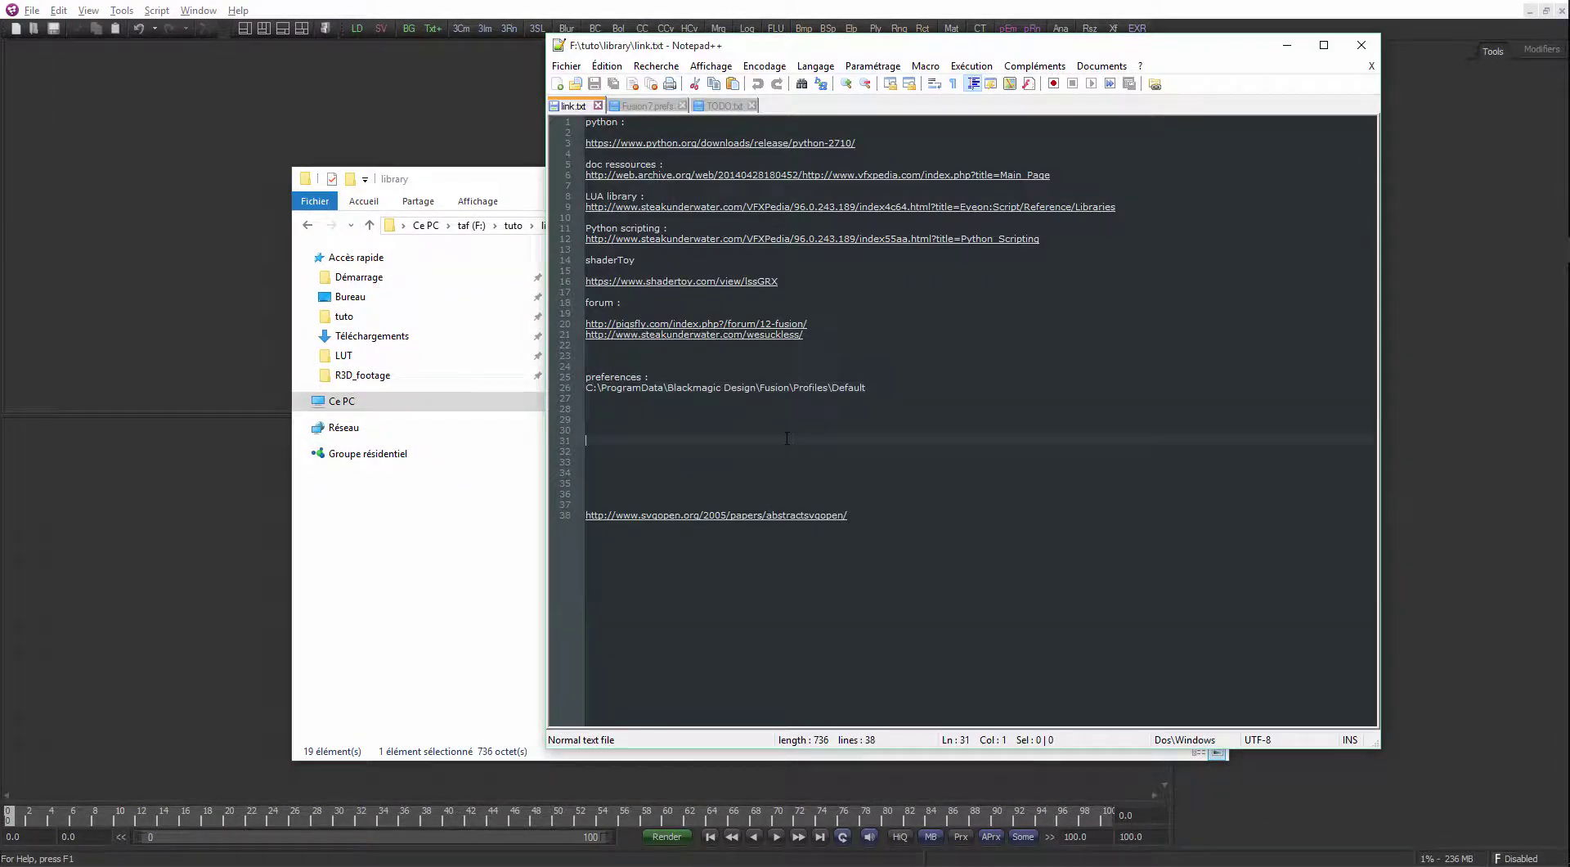
{"action": "left_click_drag", "start_coordinate": [769, 51], "coordinate": [647, 107]}
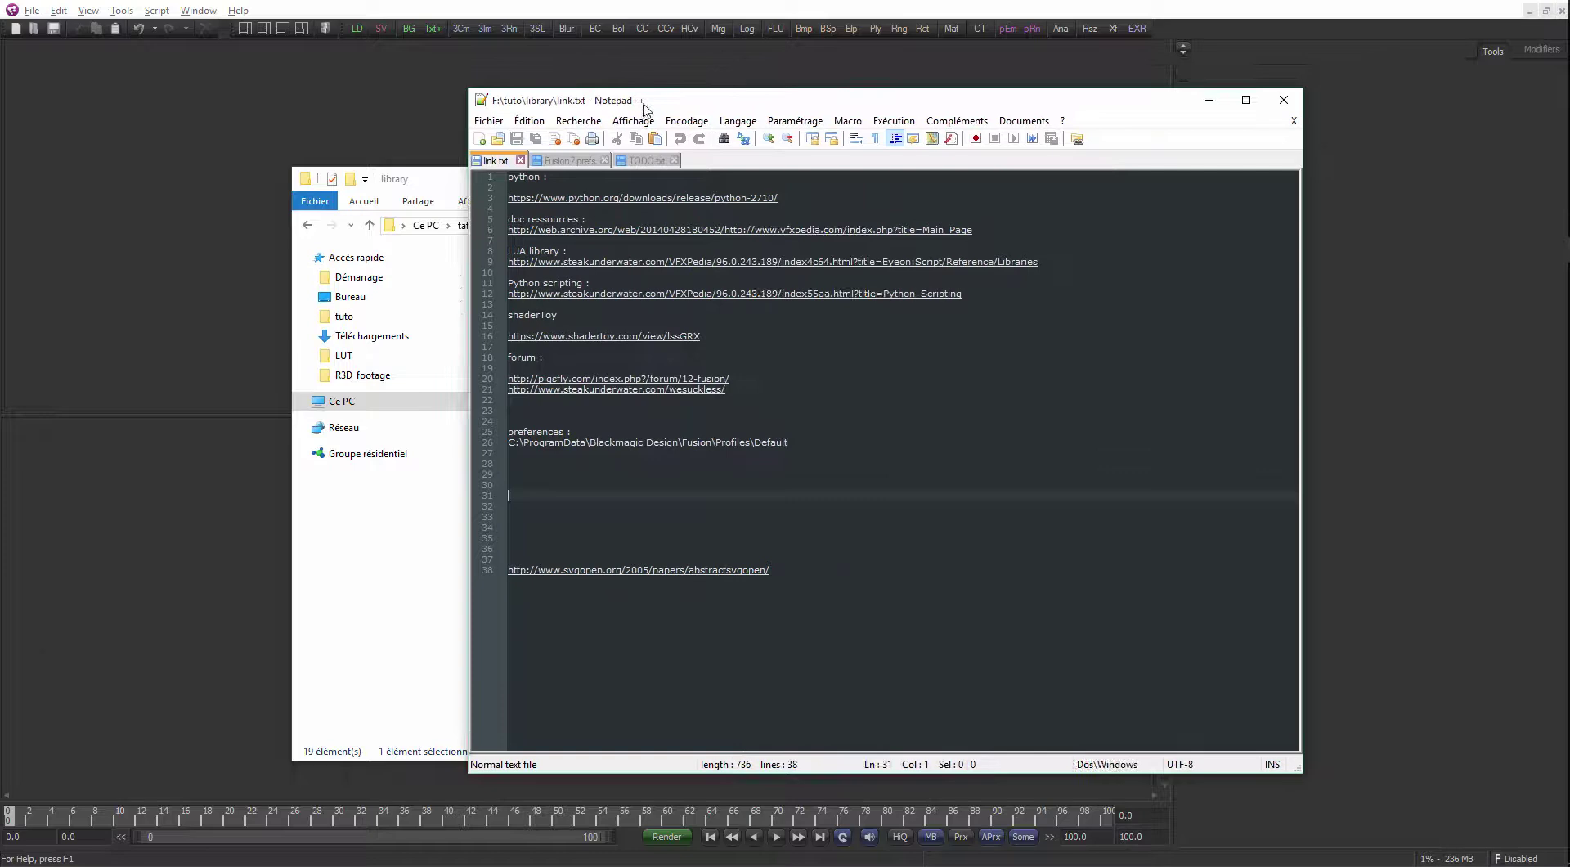
Follow the LUA library link to VFXPedia, look through the Comp Shop page, and return to the Main Page
{"action": "double_click", "coordinate": [599, 263]}
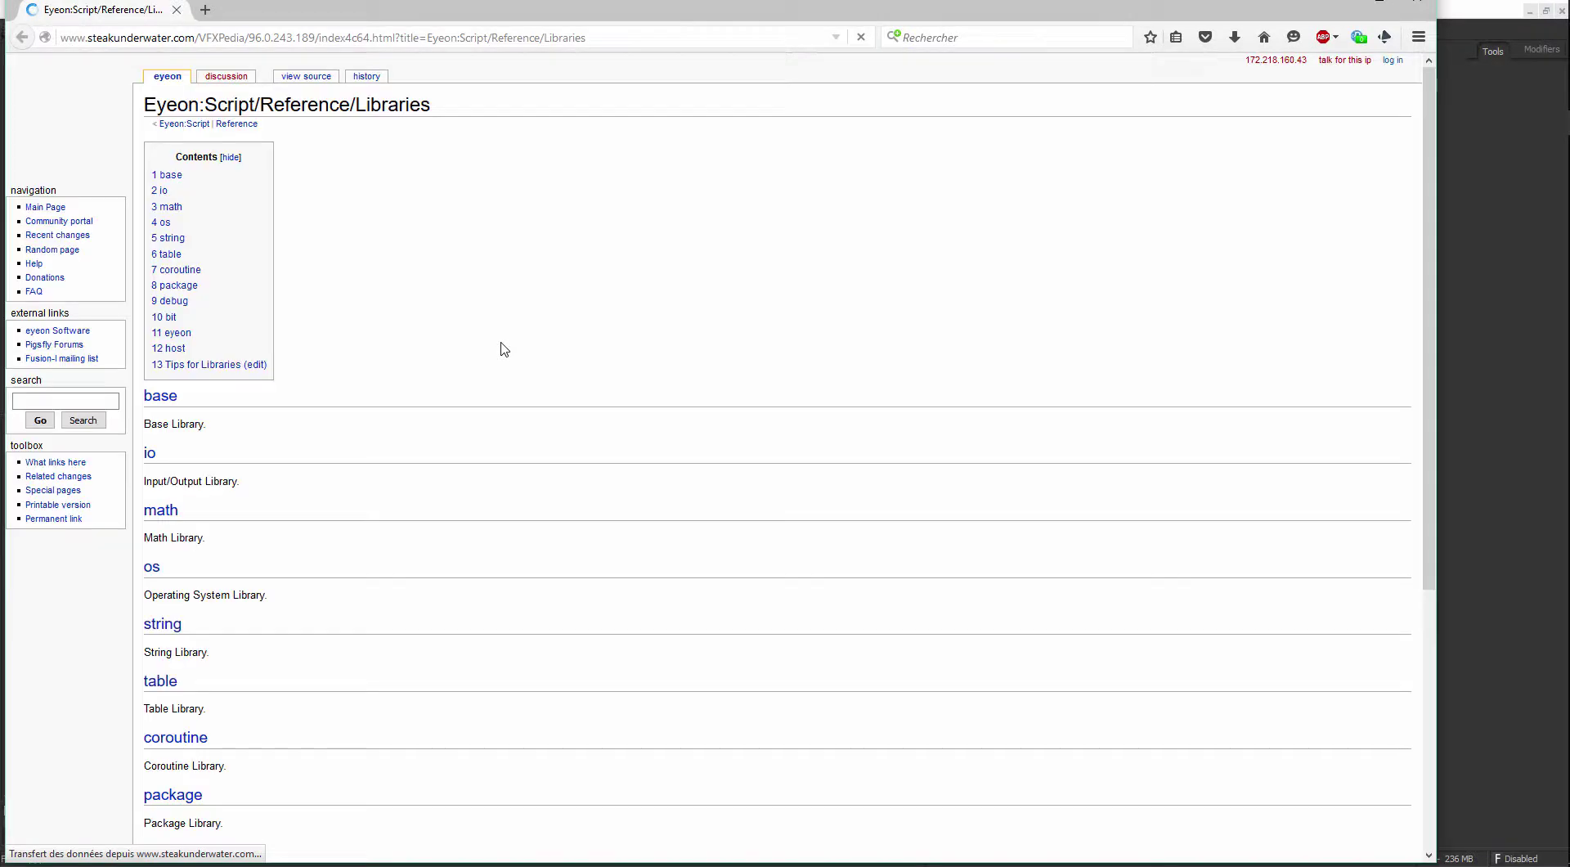
{"action": "left_click", "coordinate": [43, 207]}
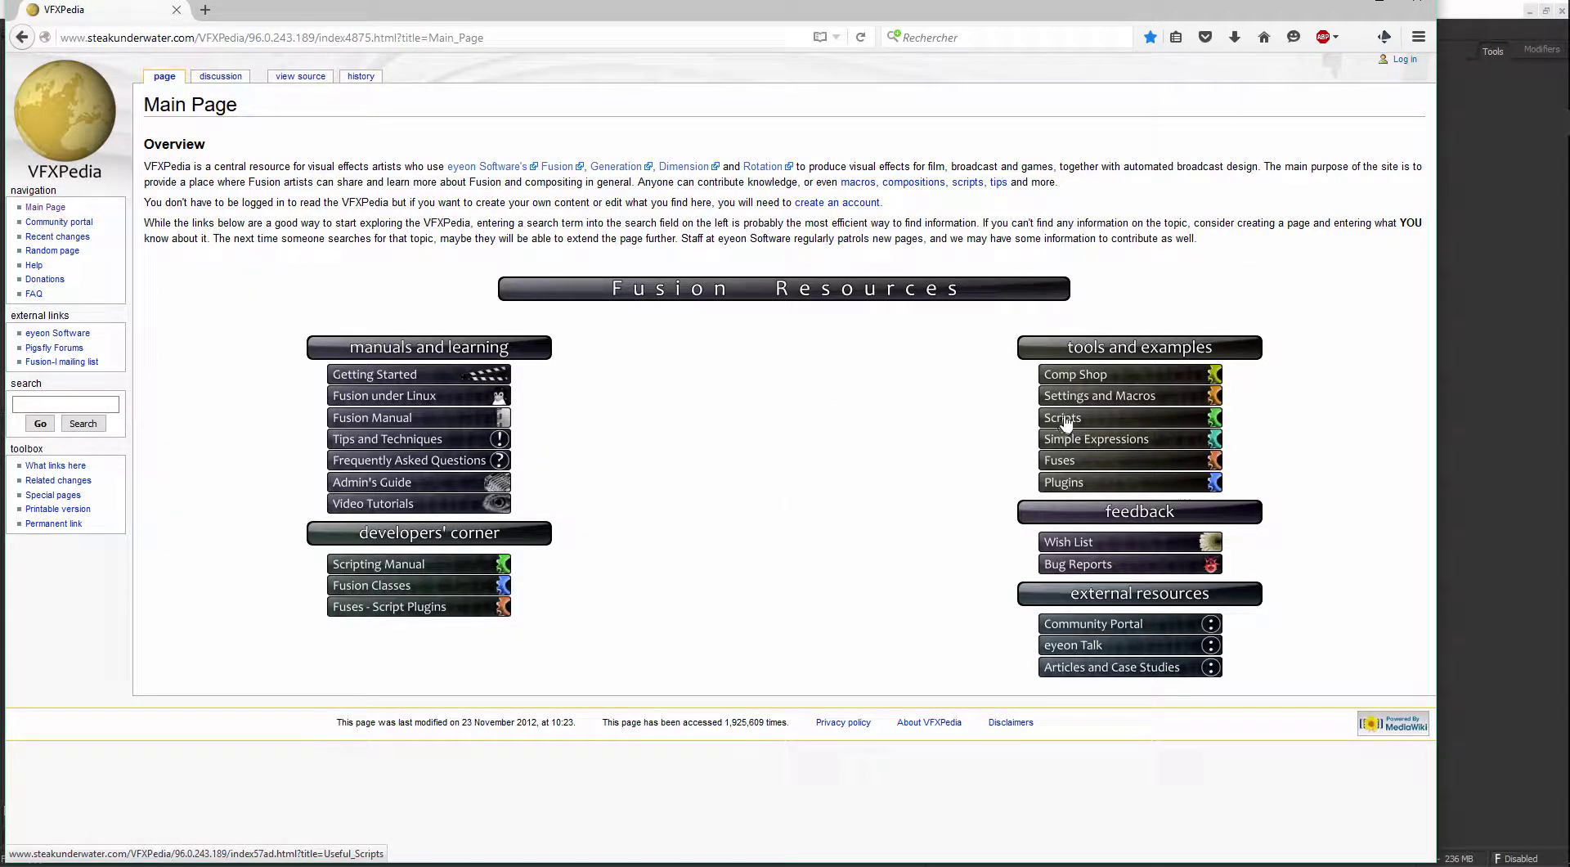
{"action": "left_click", "coordinate": [1081, 376]}
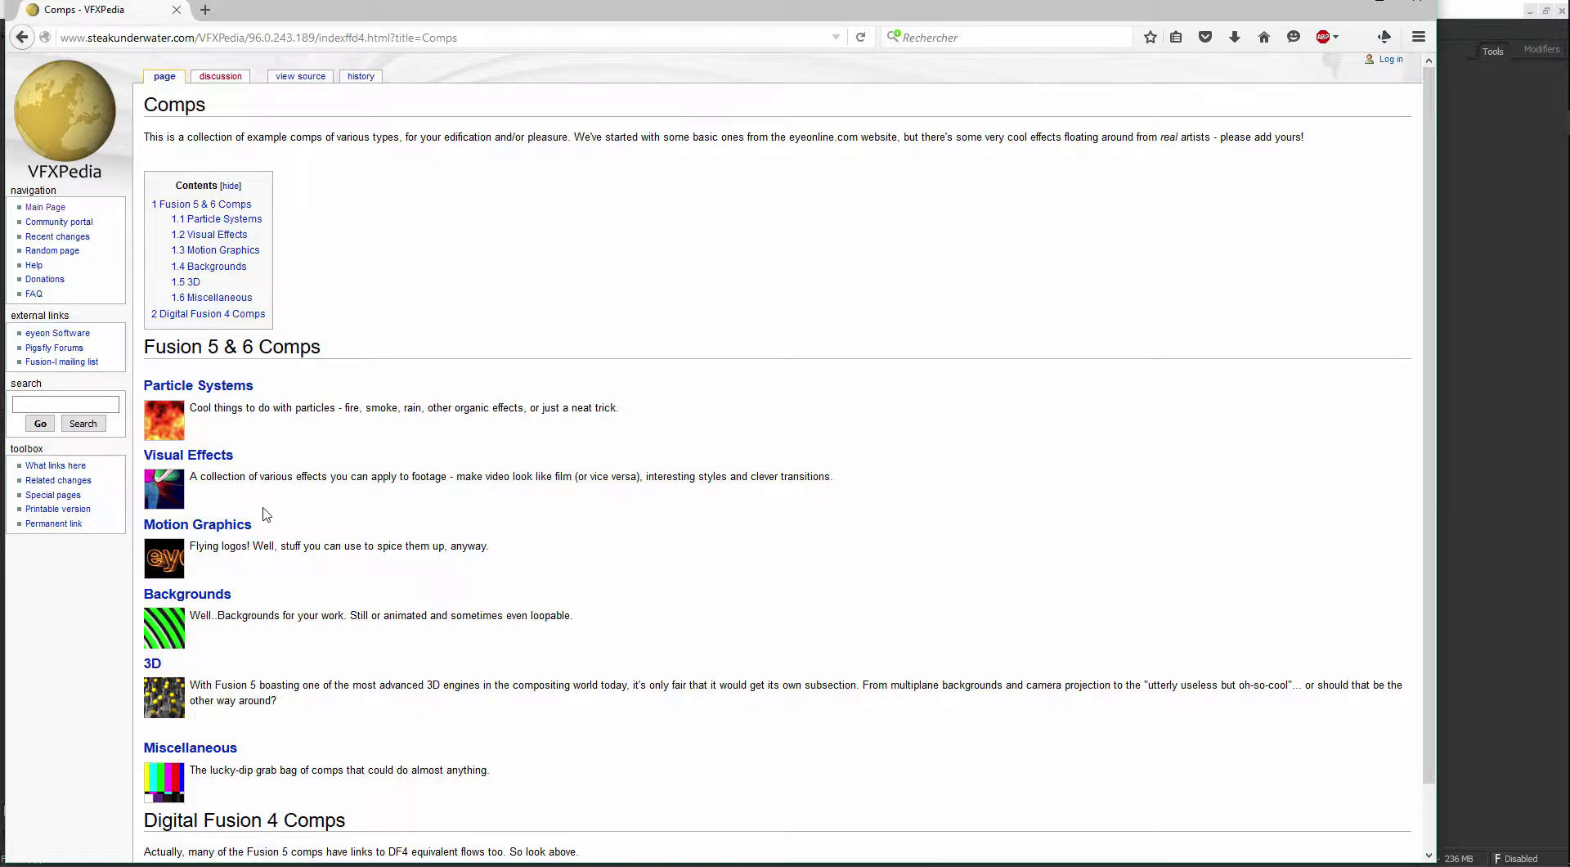
{"action": "scroll", "coordinate": [266, 514], "scroll_direction": "down", "scroll_amount": 2}
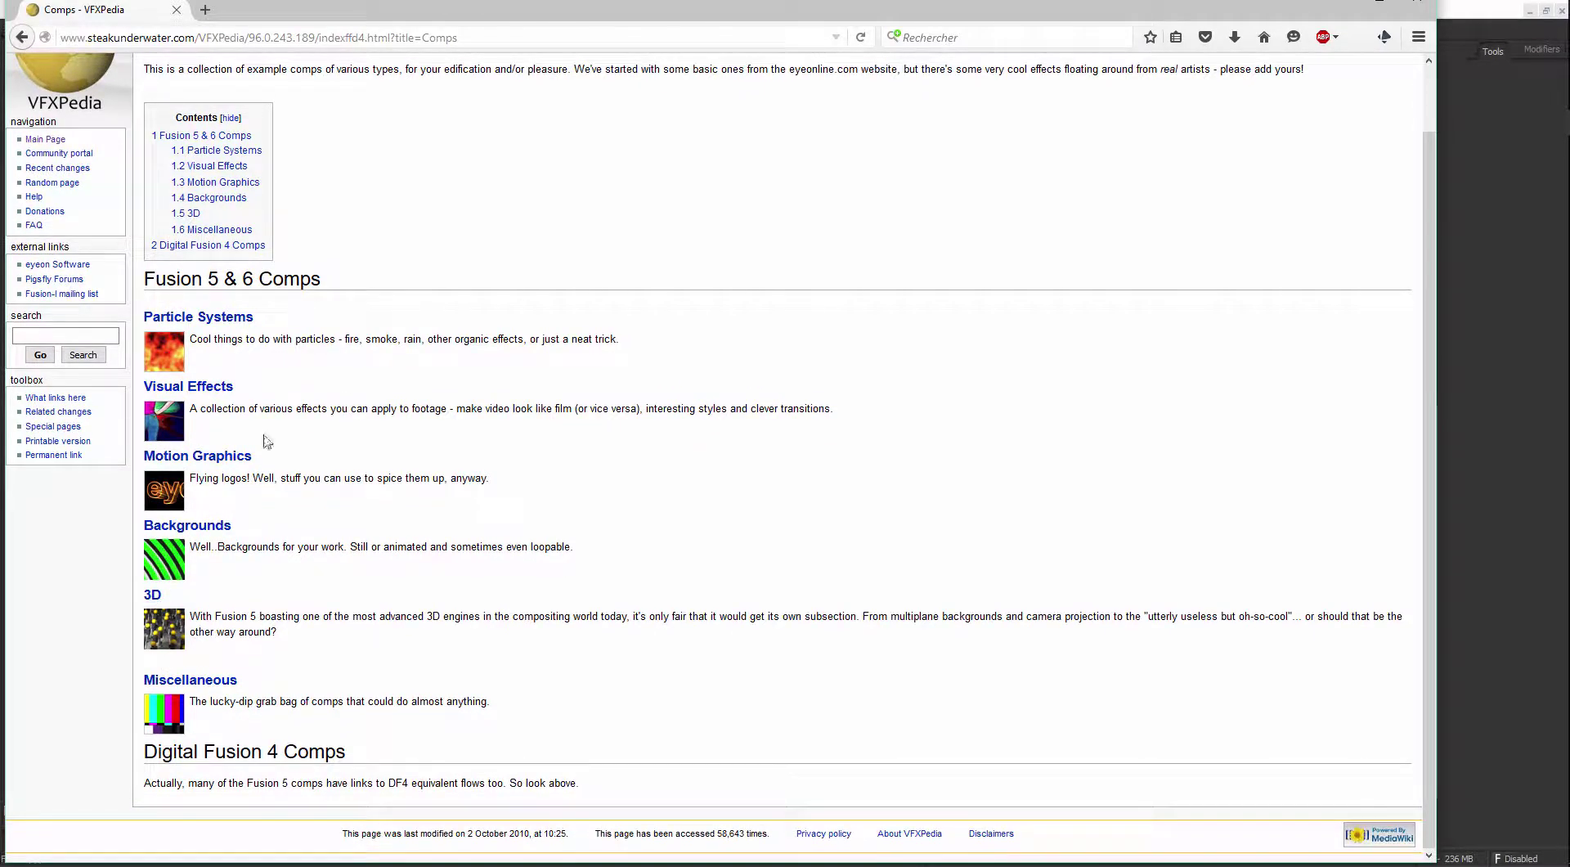
{"action": "left_click", "coordinate": [21, 37]}
Switch back to Fusion, open the Bins window, collapse the Tools branch and expand Templates
{"action": "left_click", "coordinate": [1455, 383]}
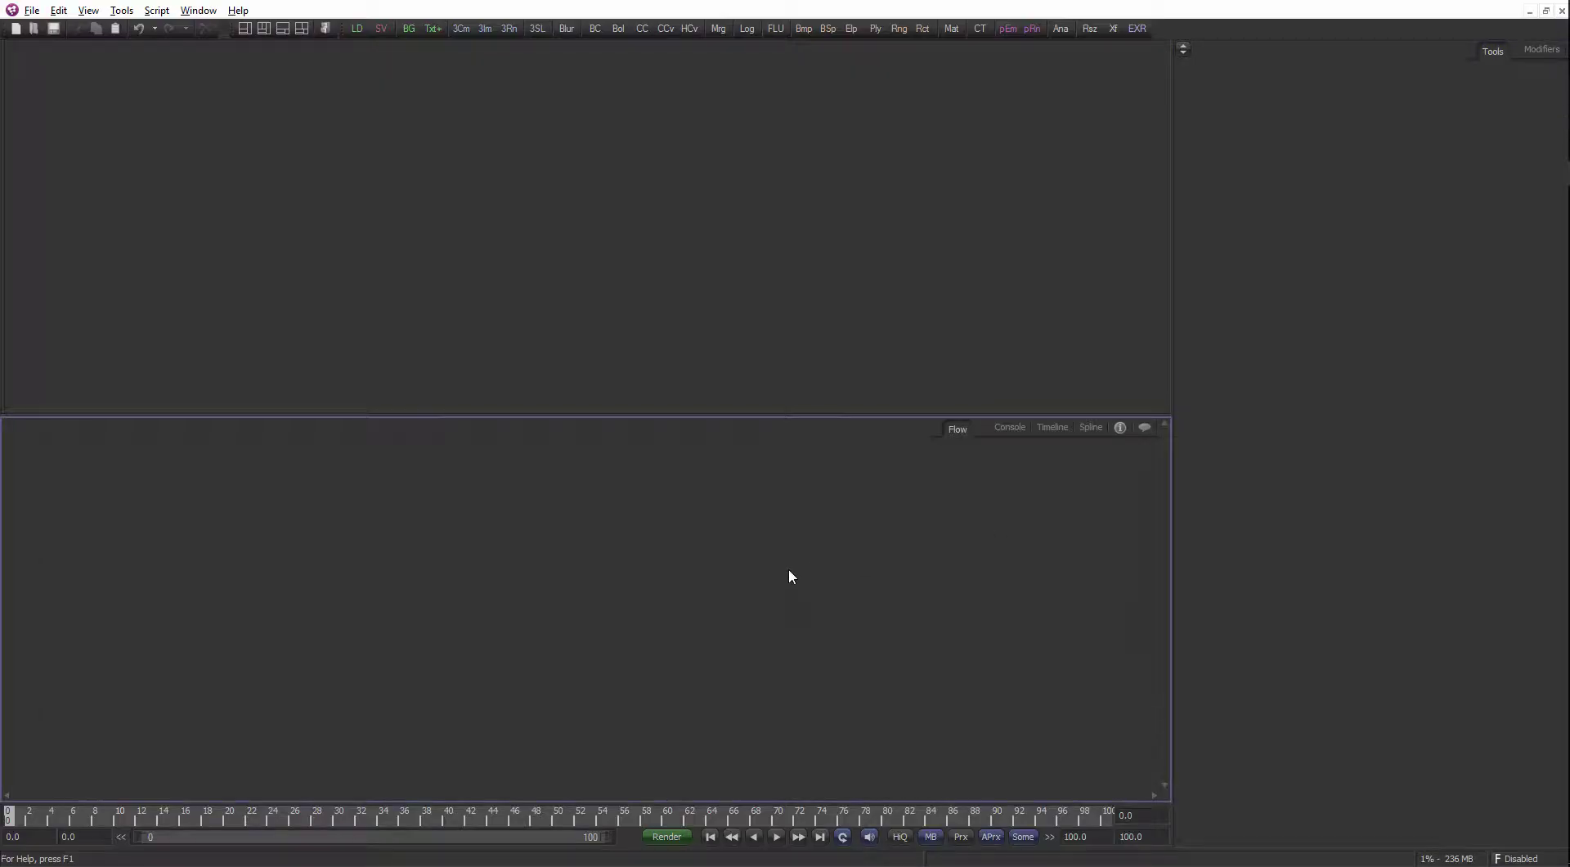
{"action": "key", "text": "ctrl+b"}
{"action": "left_click_drag", "start_coordinate": [835, 60], "coordinate": [570, 118]}
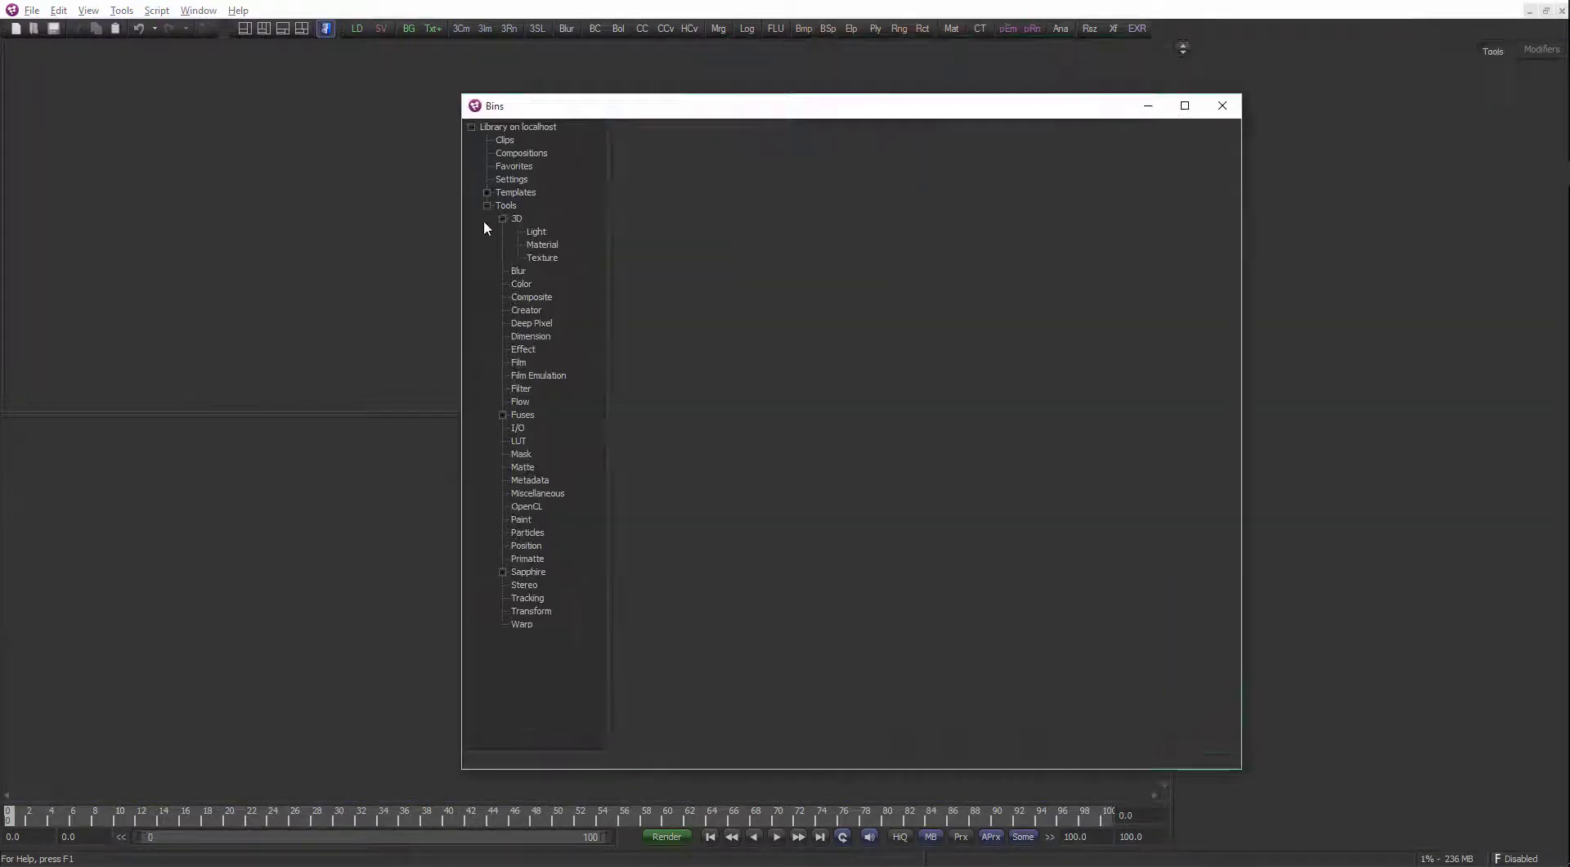
{"action": "left_click", "coordinate": [487, 204]}
{"action": "left_click", "coordinate": [484, 189]}
Look through the template bins from Backgrounds and Damage to LensFlares
{"action": "left_click", "coordinate": [530, 205]}
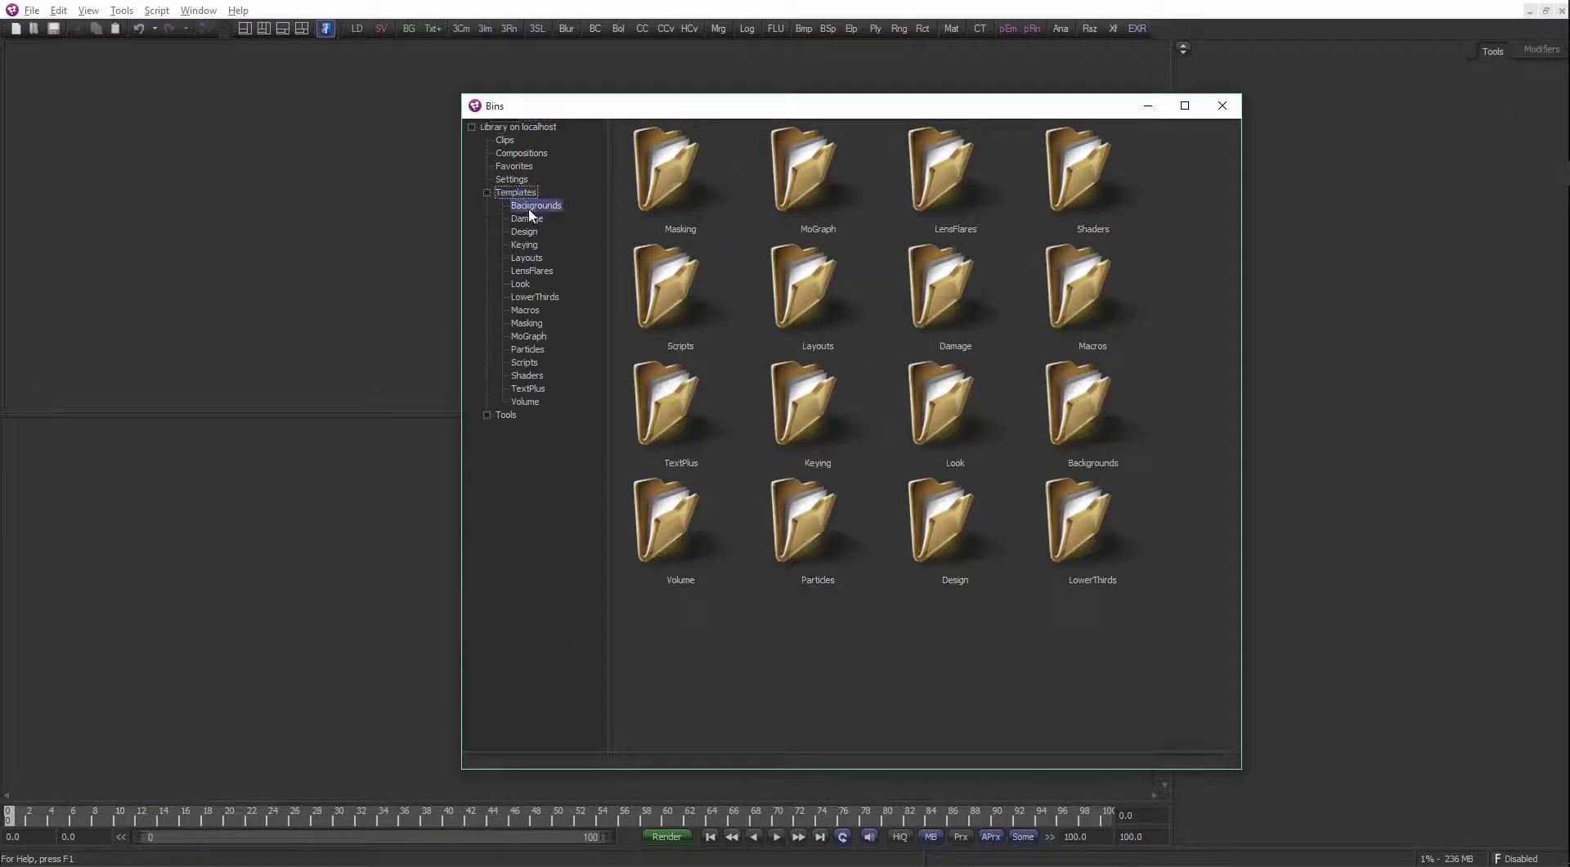
{"action": "left_click", "coordinate": [528, 220]}
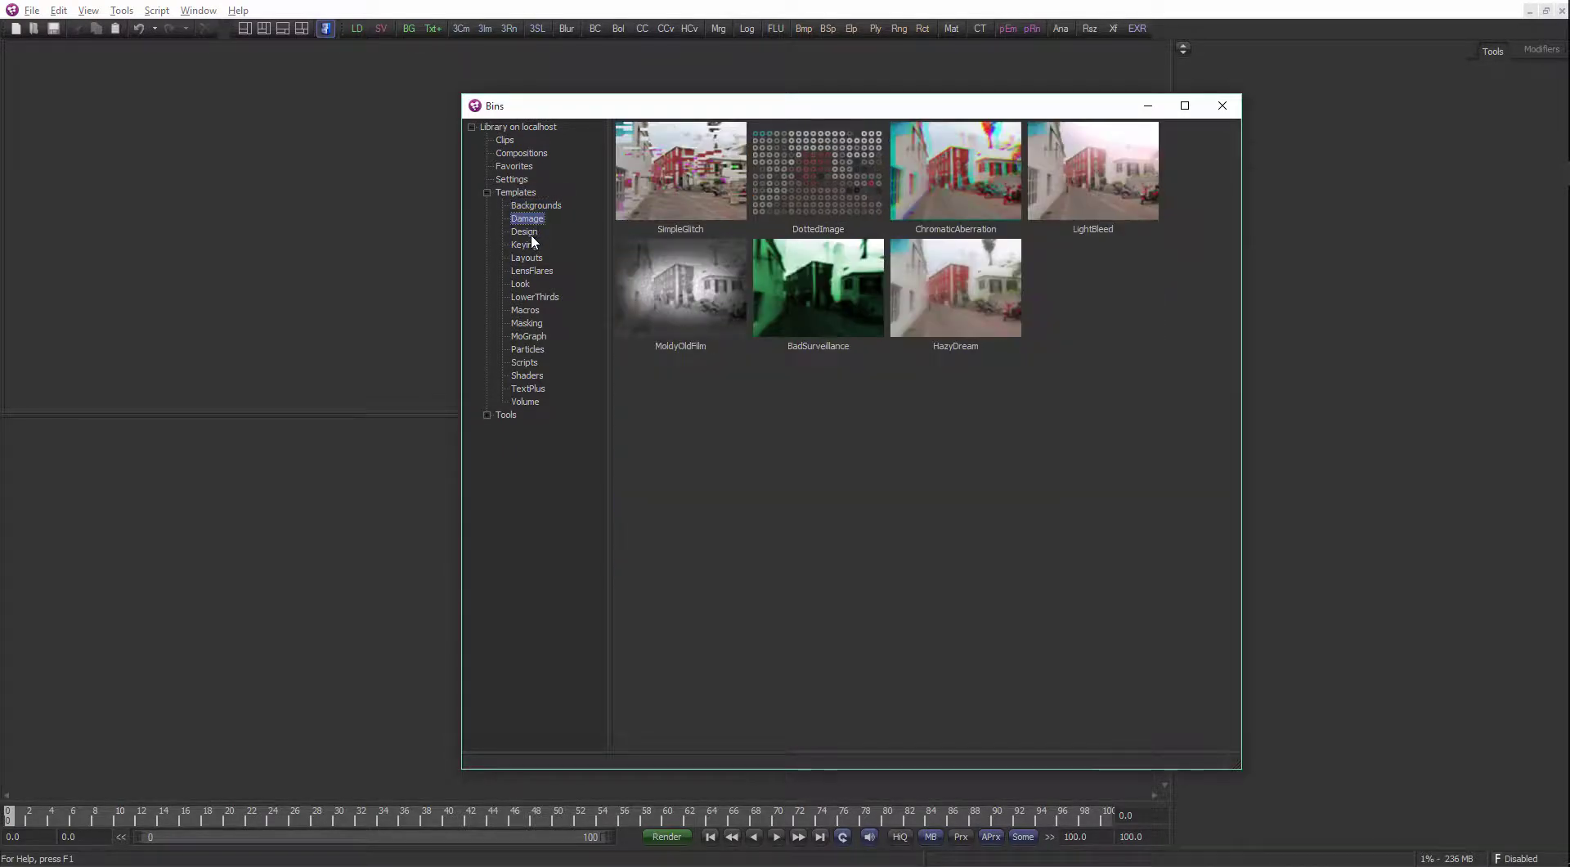
{"action": "left_click", "coordinate": [530, 233]}
{"action": "left_click", "coordinate": [531, 245]}
{"action": "left_click", "coordinate": [533, 258]}
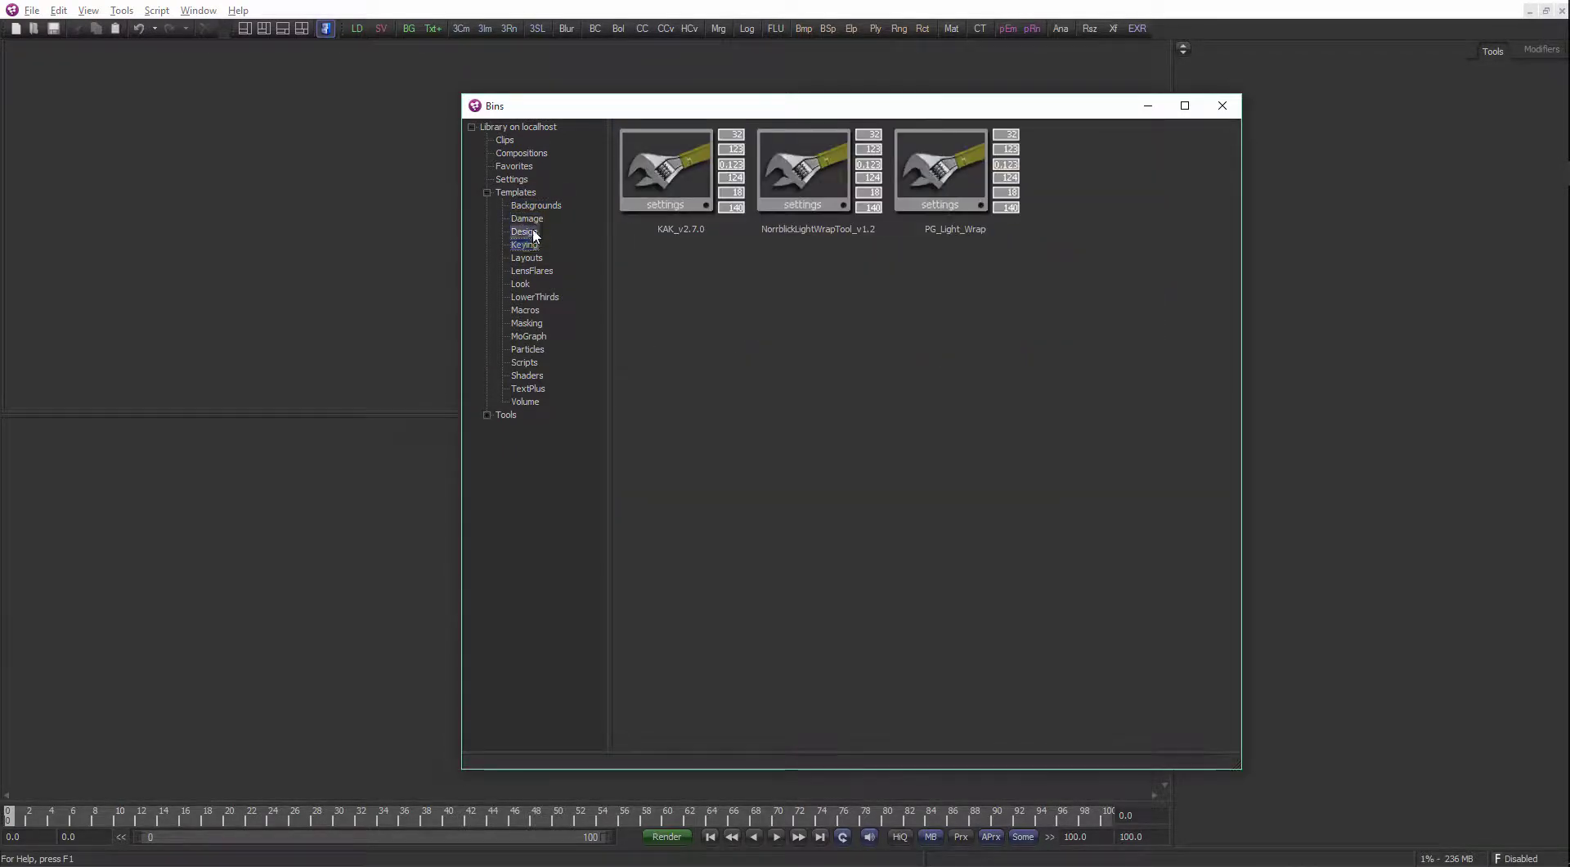
{"action": "left_click", "coordinate": [536, 270]}
{"action": "left_click", "coordinate": [532, 284]}
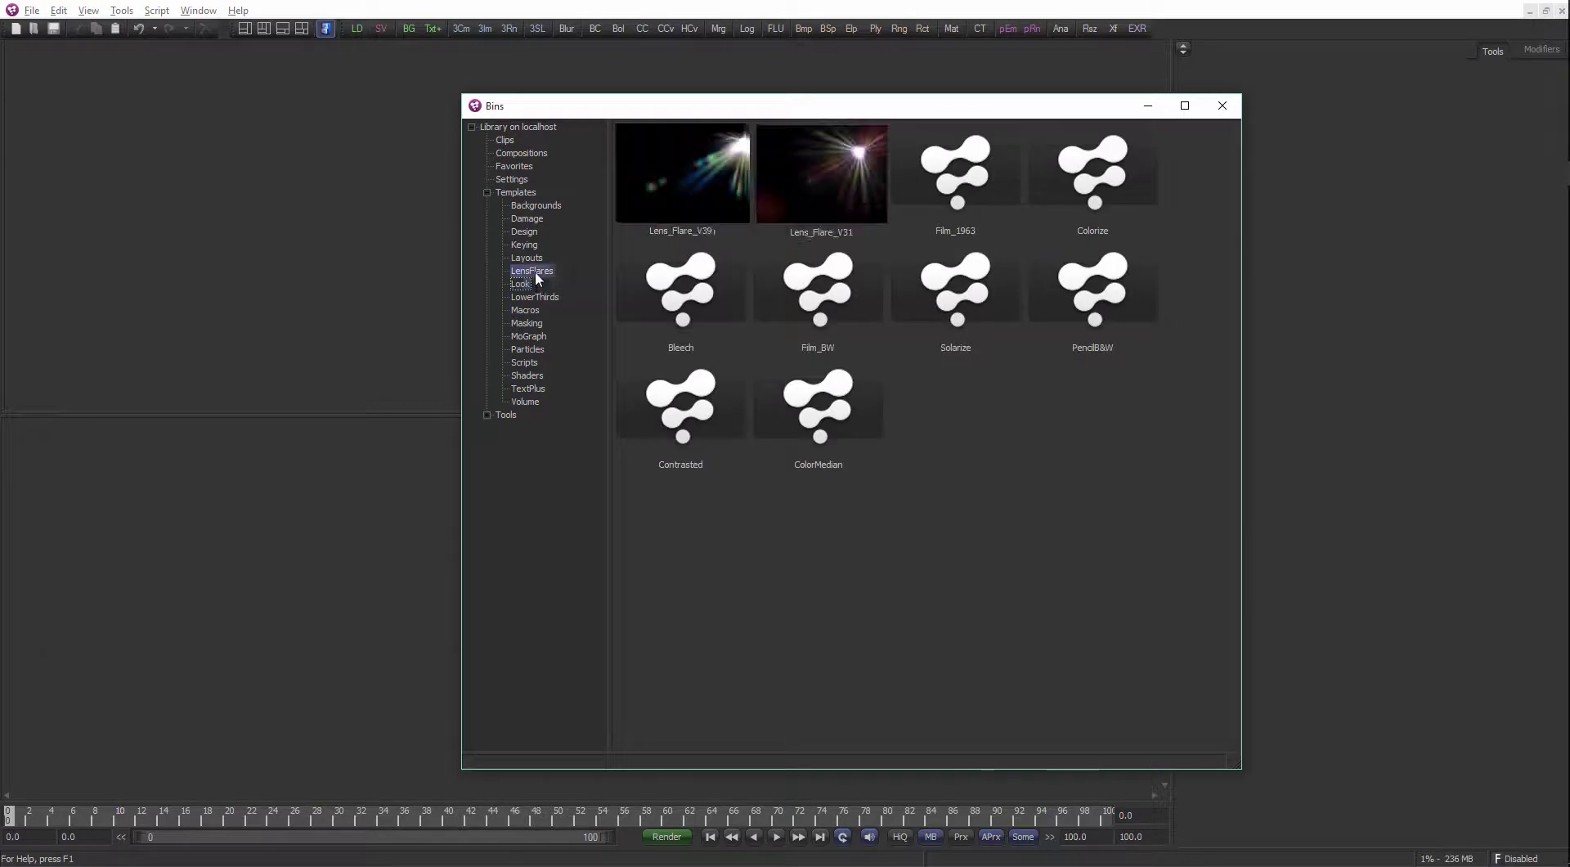
{"action": "scroll", "coordinate": [1100, 473], "scroll_direction": "down", "scroll_amount": 3}
{"action": "scroll", "coordinate": [695, 417], "scroll_direction": "up", "scroll_amount": 3}
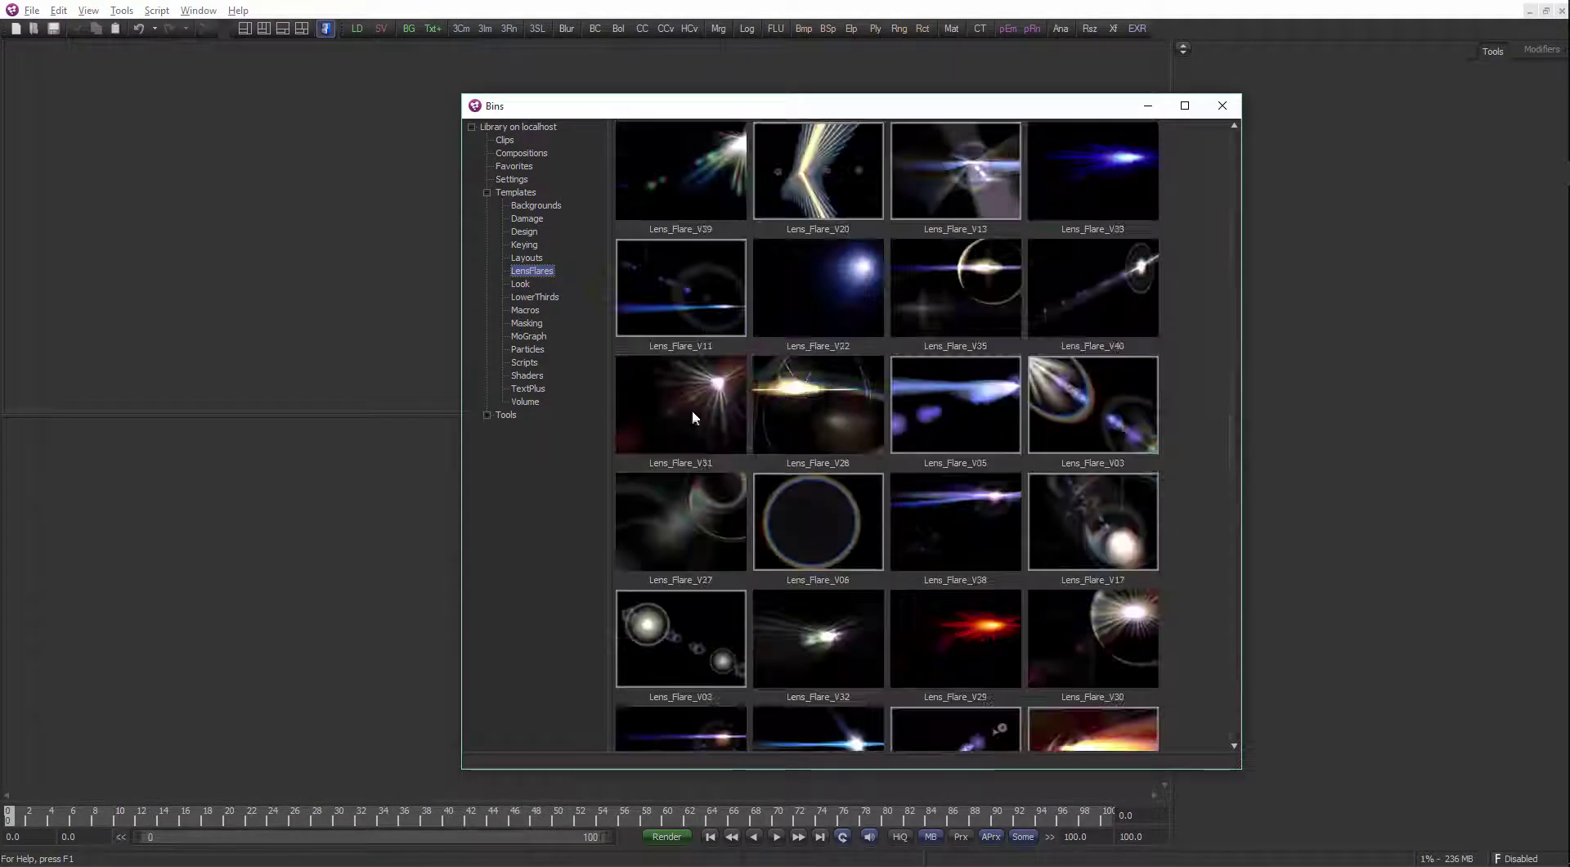
Look through the remaining template bins from Look and LowerThirds to TextPlus and Volume
{"action": "left_click", "coordinate": [520, 284]}
{"action": "left_click", "coordinate": [528, 296]}
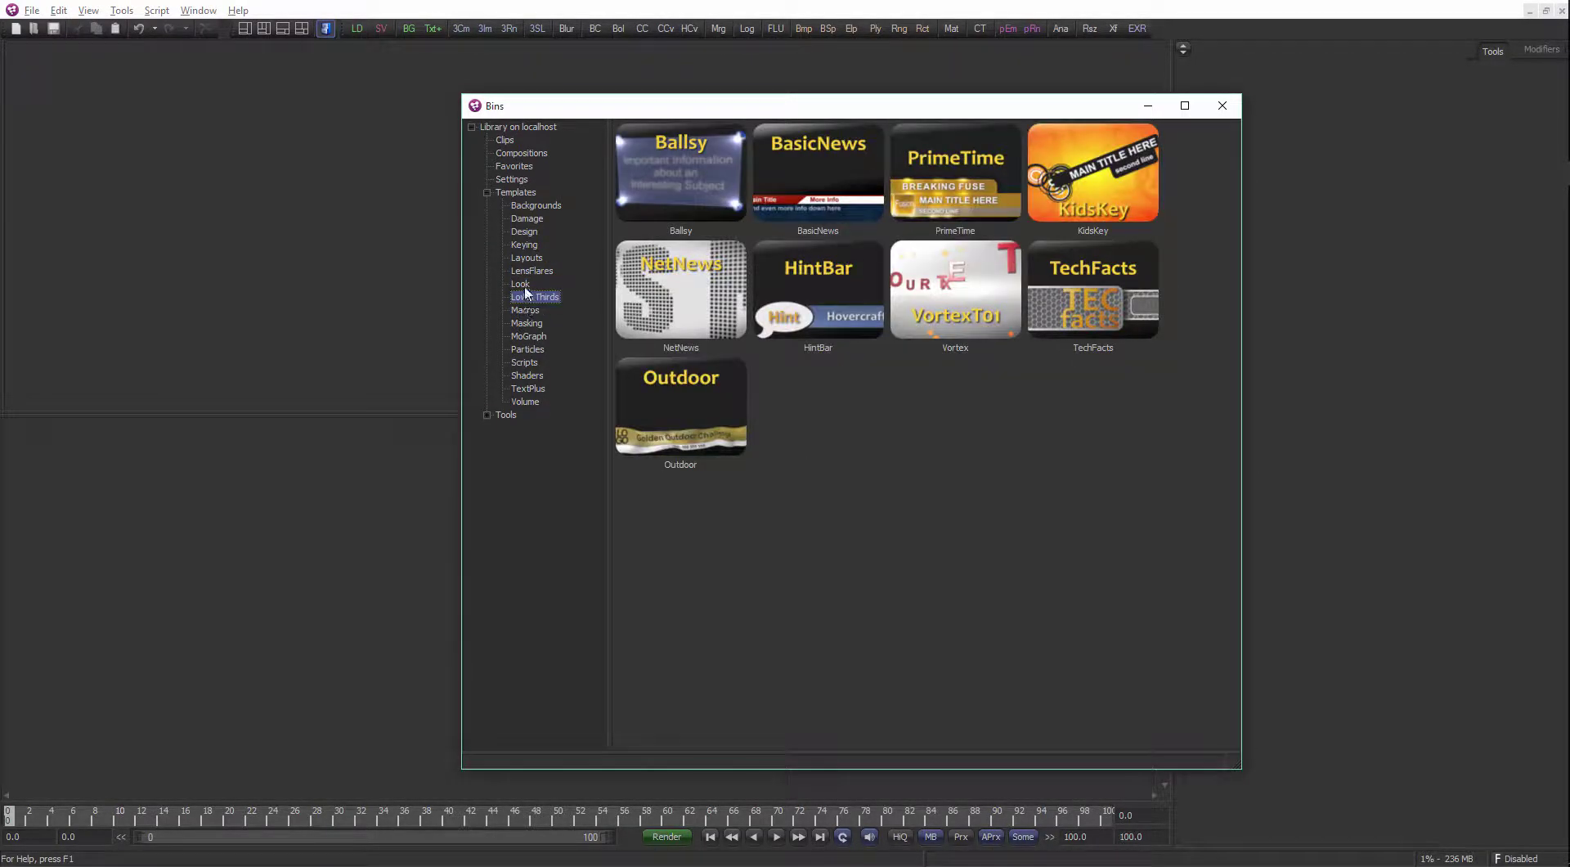
{"action": "left_click", "coordinate": [525, 310]}
{"action": "left_click", "coordinate": [526, 323]}
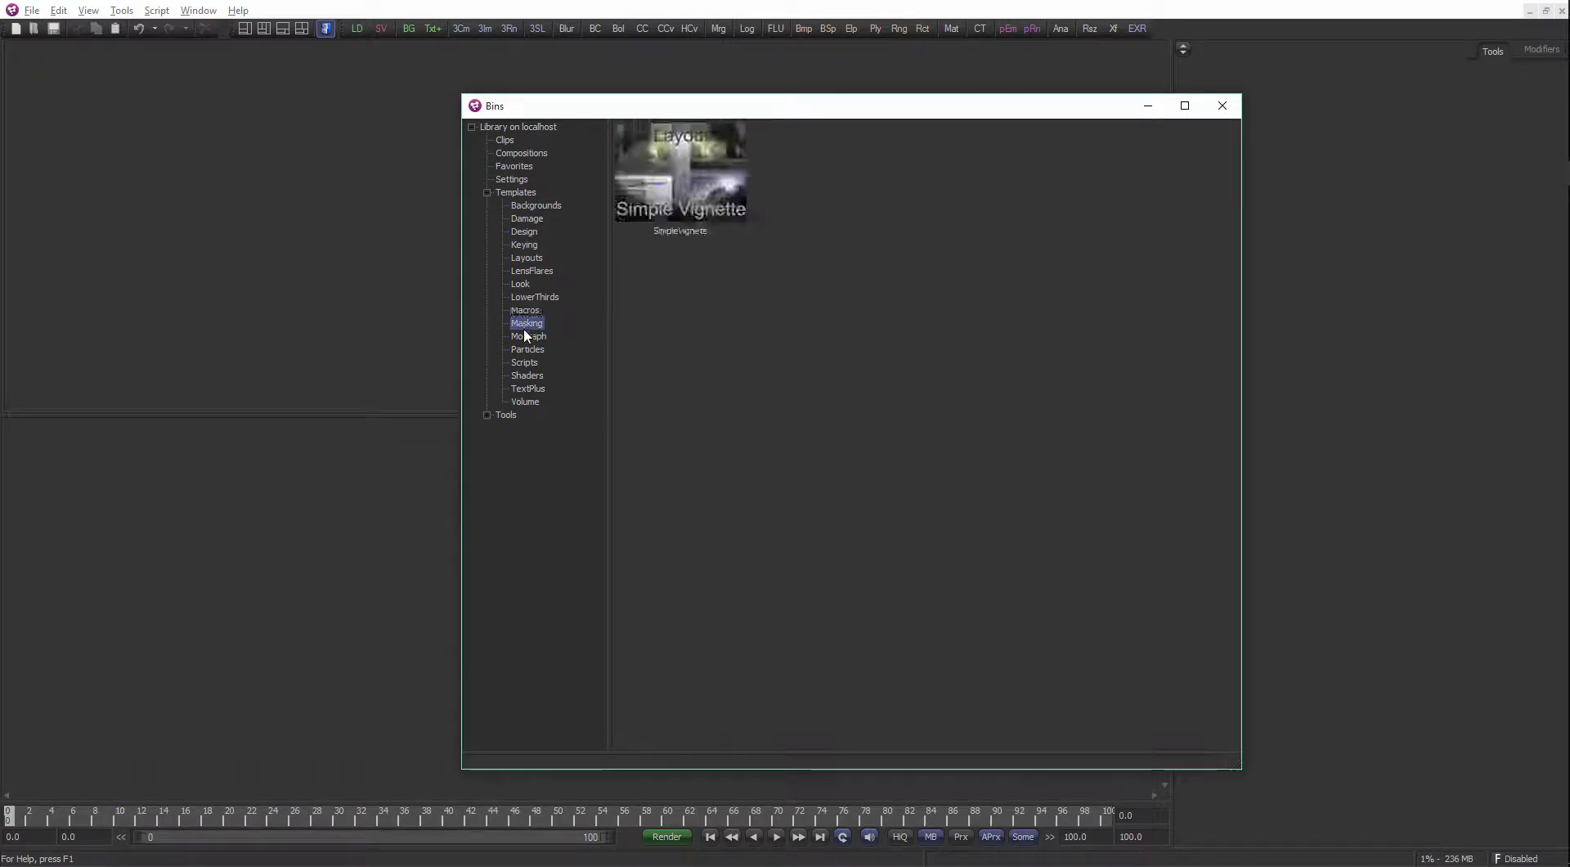
{"action": "left_click", "coordinate": [526, 335]}
{"action": "left_click", "coordinate": [525, 349]}
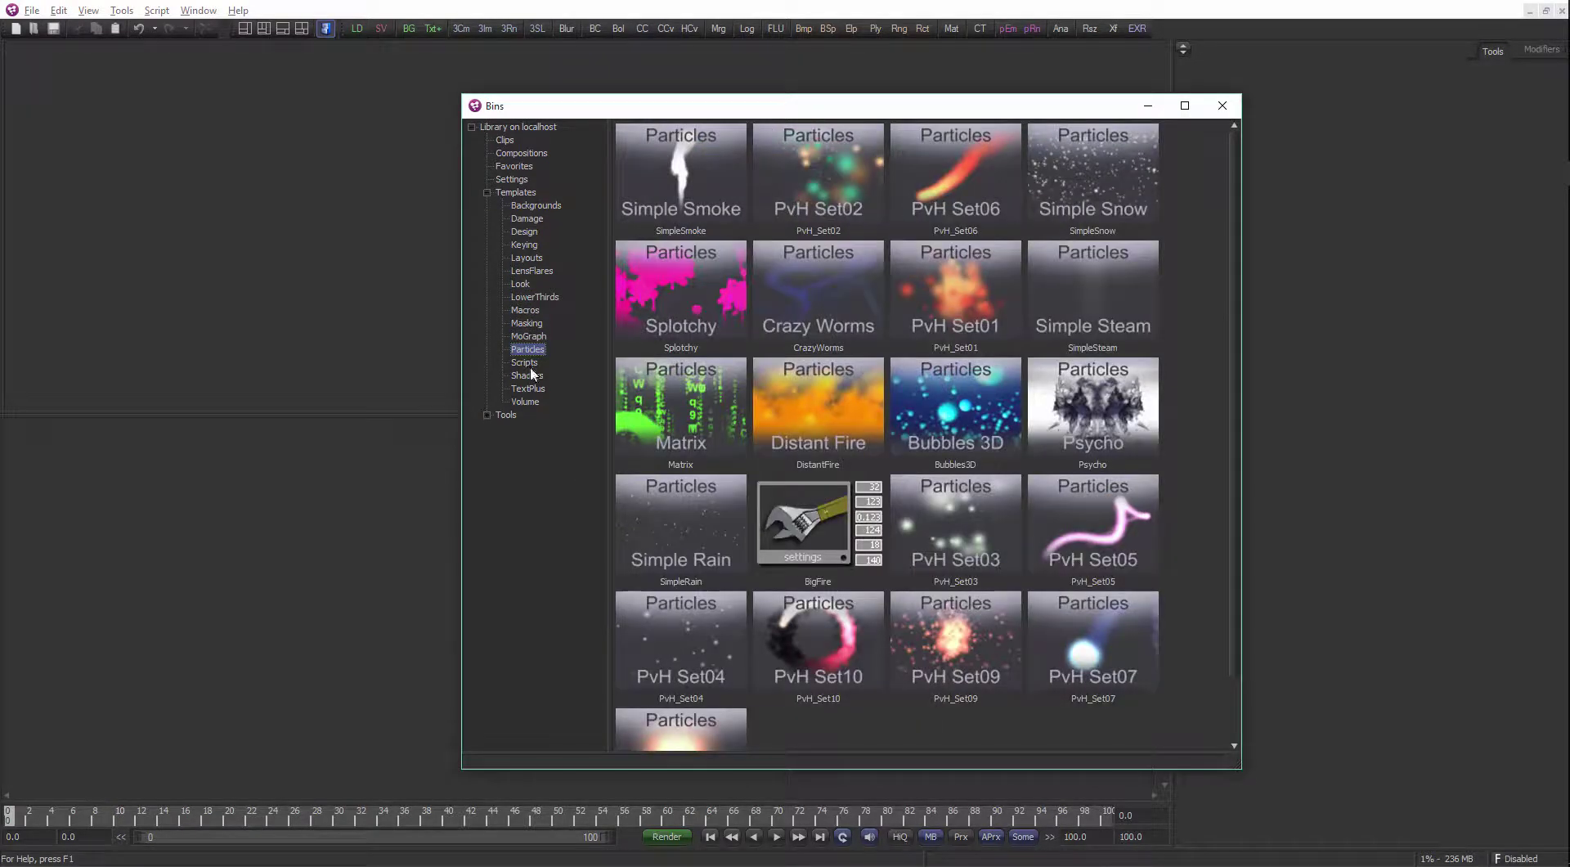
{"action": "left_click", "coordinate": [528, 377]}
{"action": "left_click", "coordinate": [530, 389]}
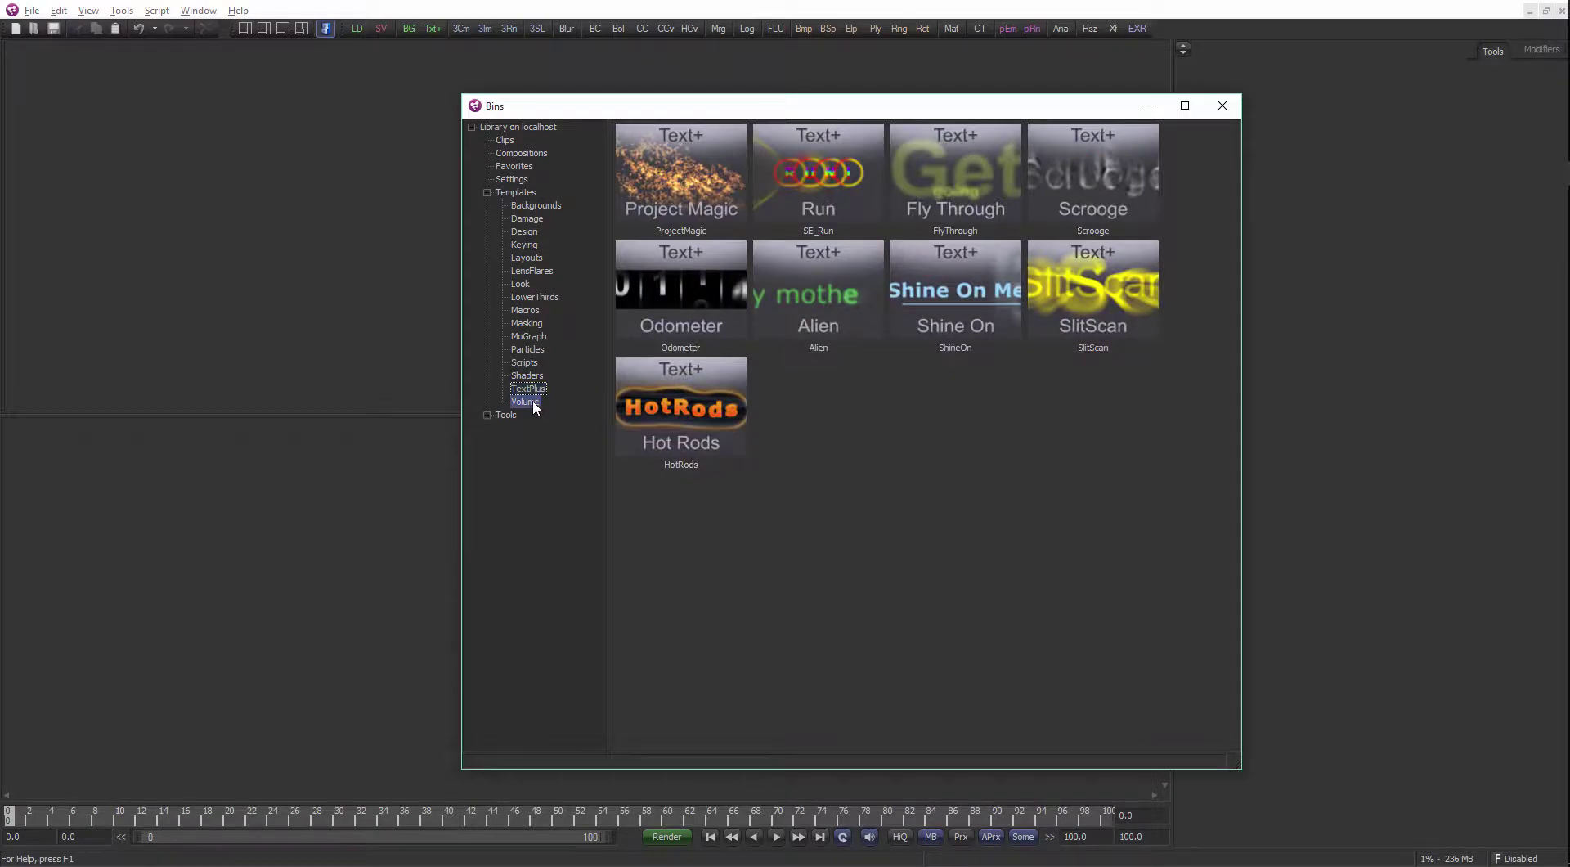
{"action": "left_click", "coordinate": [525, 402]}
Add the Odometer template from the TextPlus bin to the flow, then close the Bins window
{"action": "left_click", "coordinate": [528, 388]}
{"action": "left_click", "coordinate": [700, 295]}
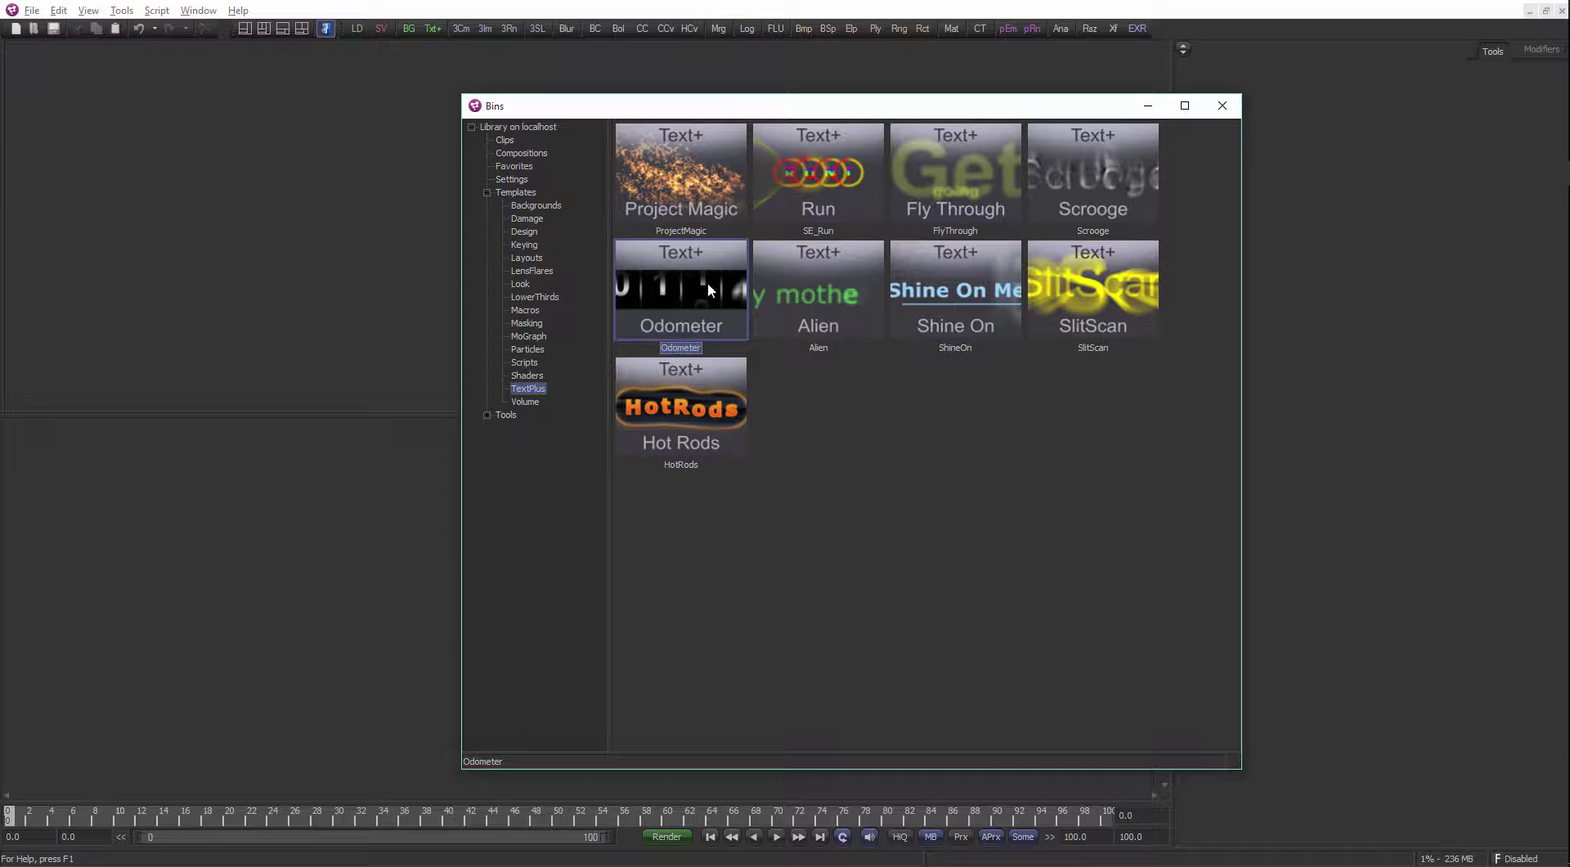
{"action": "left_click", "coordinate": [336, 571]}
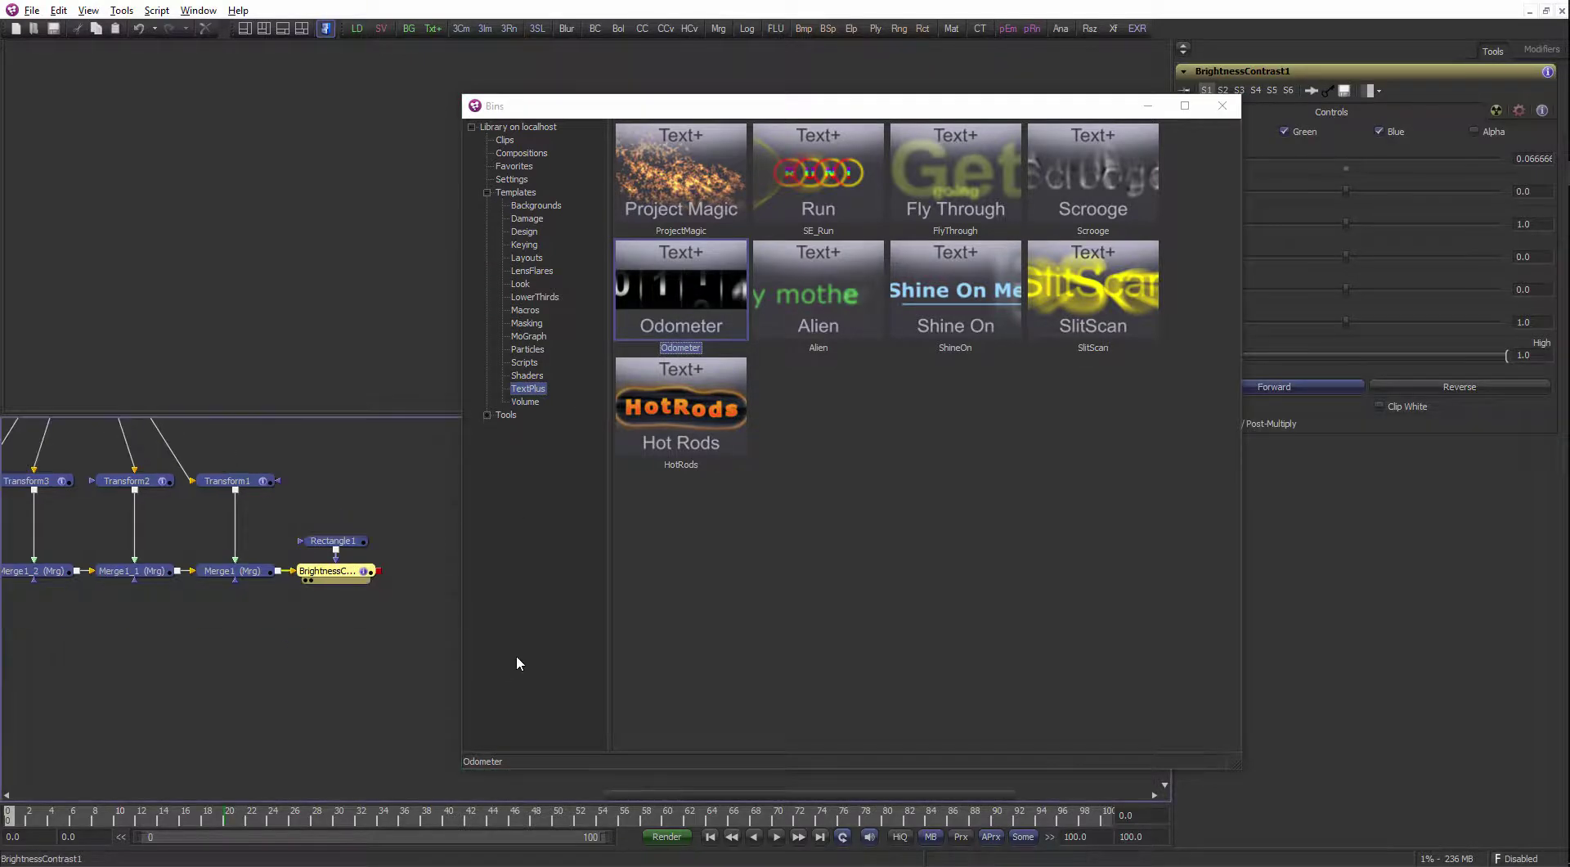
{"action": "left_click", "coordinate": [1222, 105]}
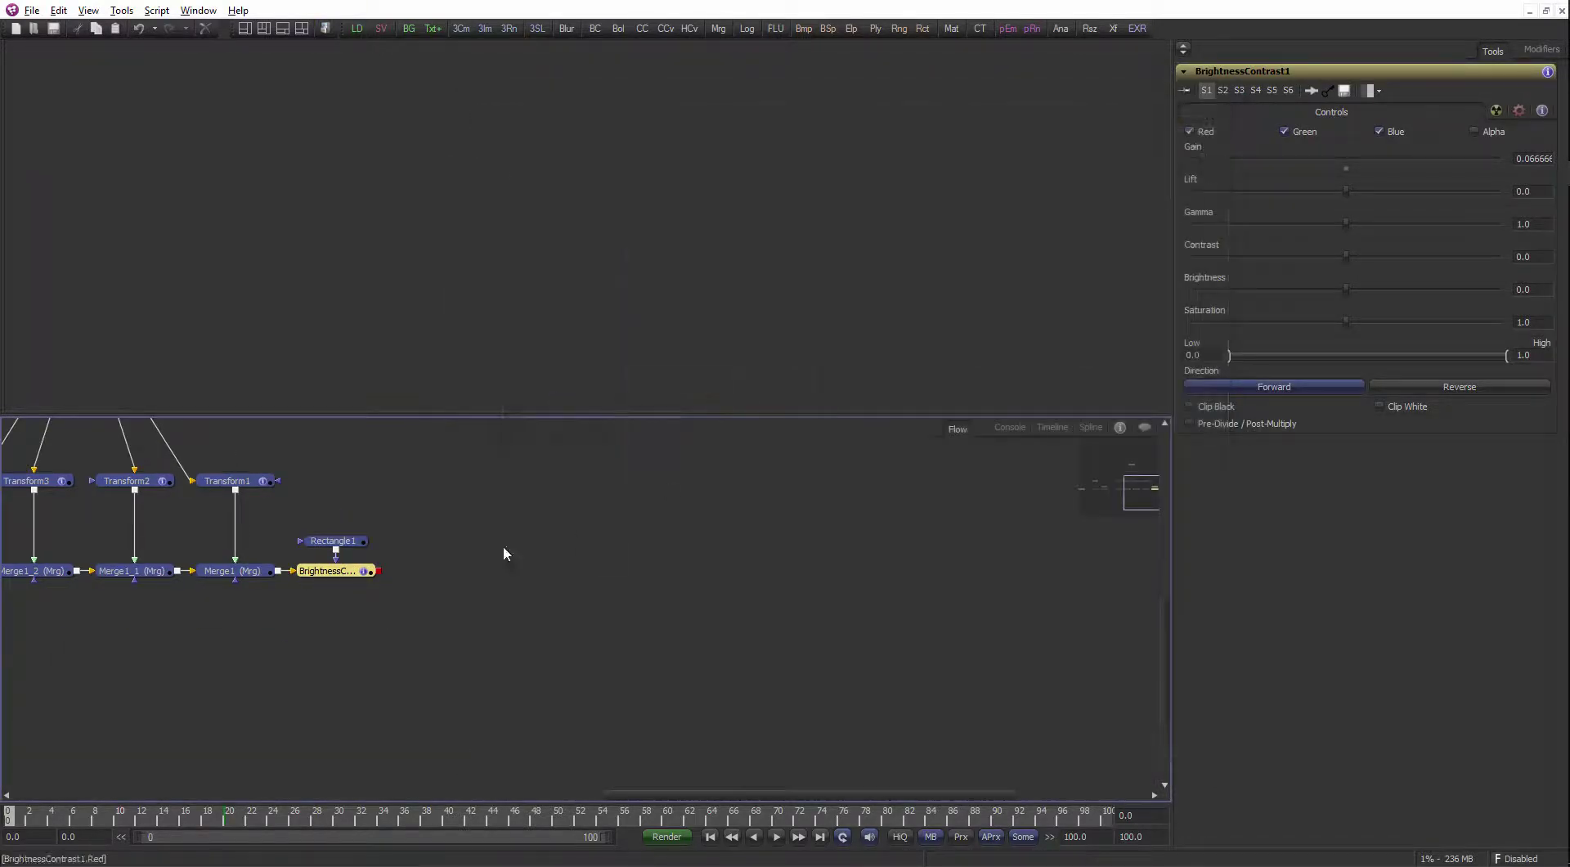
{"action": "left_click", "coordinate": [773, 502]}
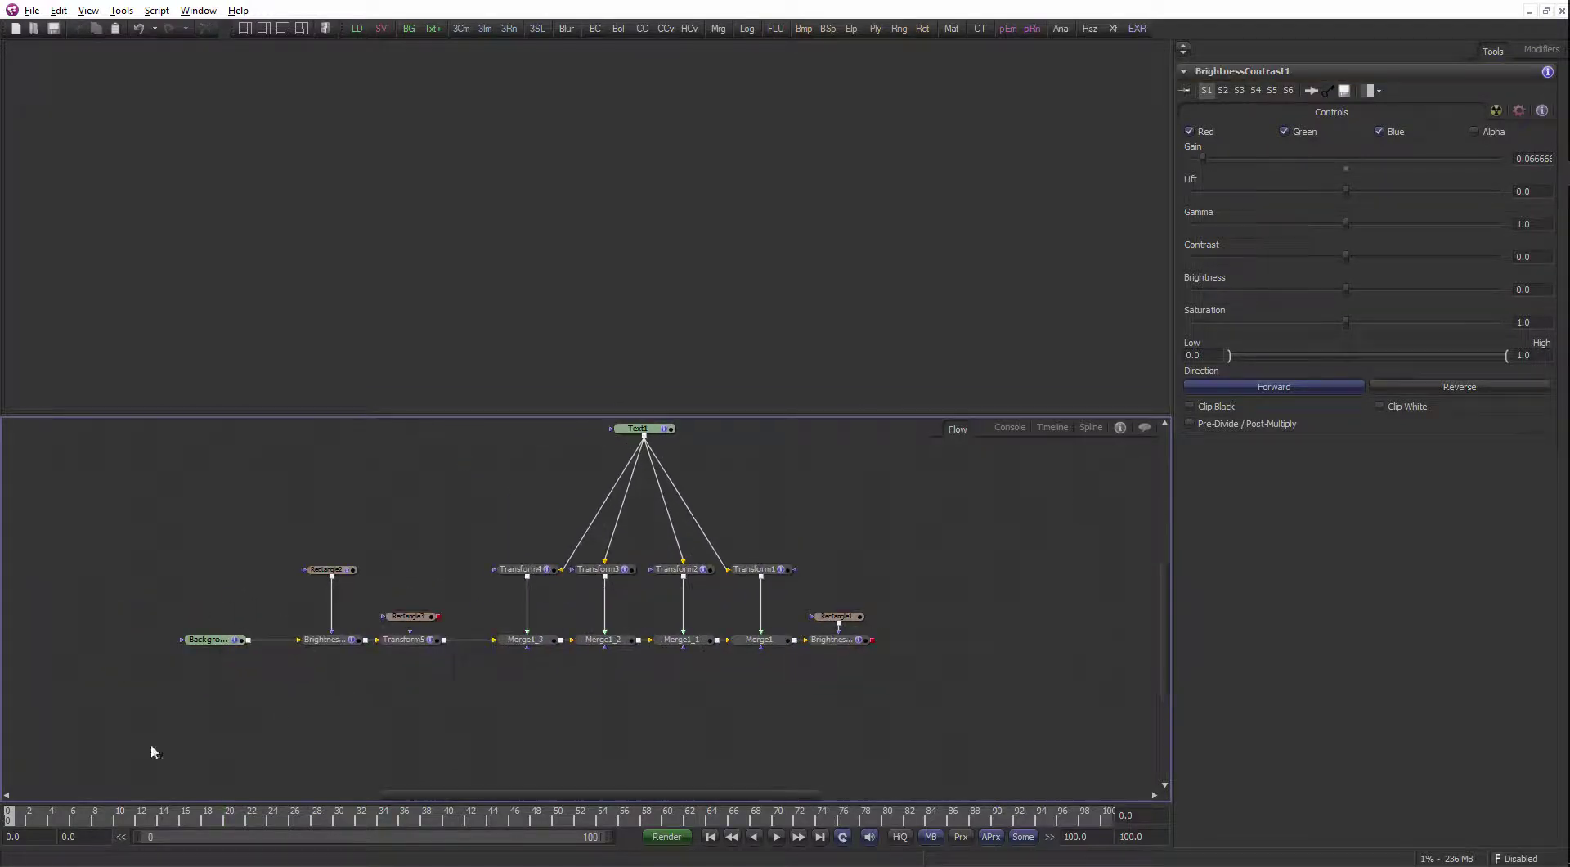
Show the final BrightnessContrast1 node in the viewer, play the odometer animation from the start, and stop it
{"action": "left_click", "coordinate": [854, 641]}
{"action": "left_click_drag", "start_coordinate": [836, 640], "coordinate": [803, 481]}
{"action": "scroll", "coordinate": [675, 301], "scroll_direction": "up", "scroll_amount": 3}
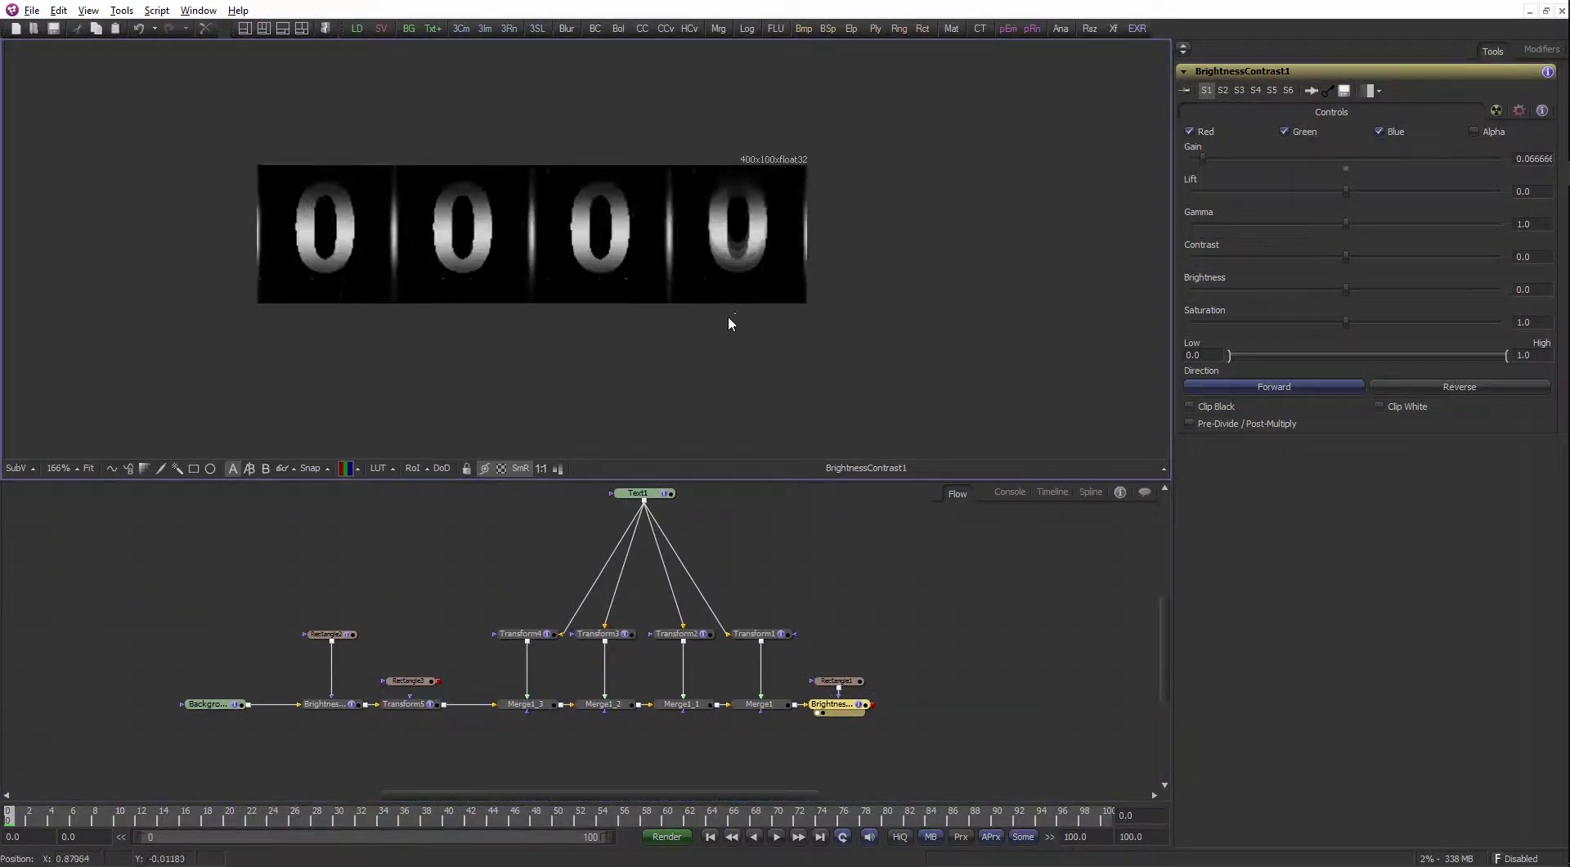
{"action": "left_click", "coordinate": [18, 811]}
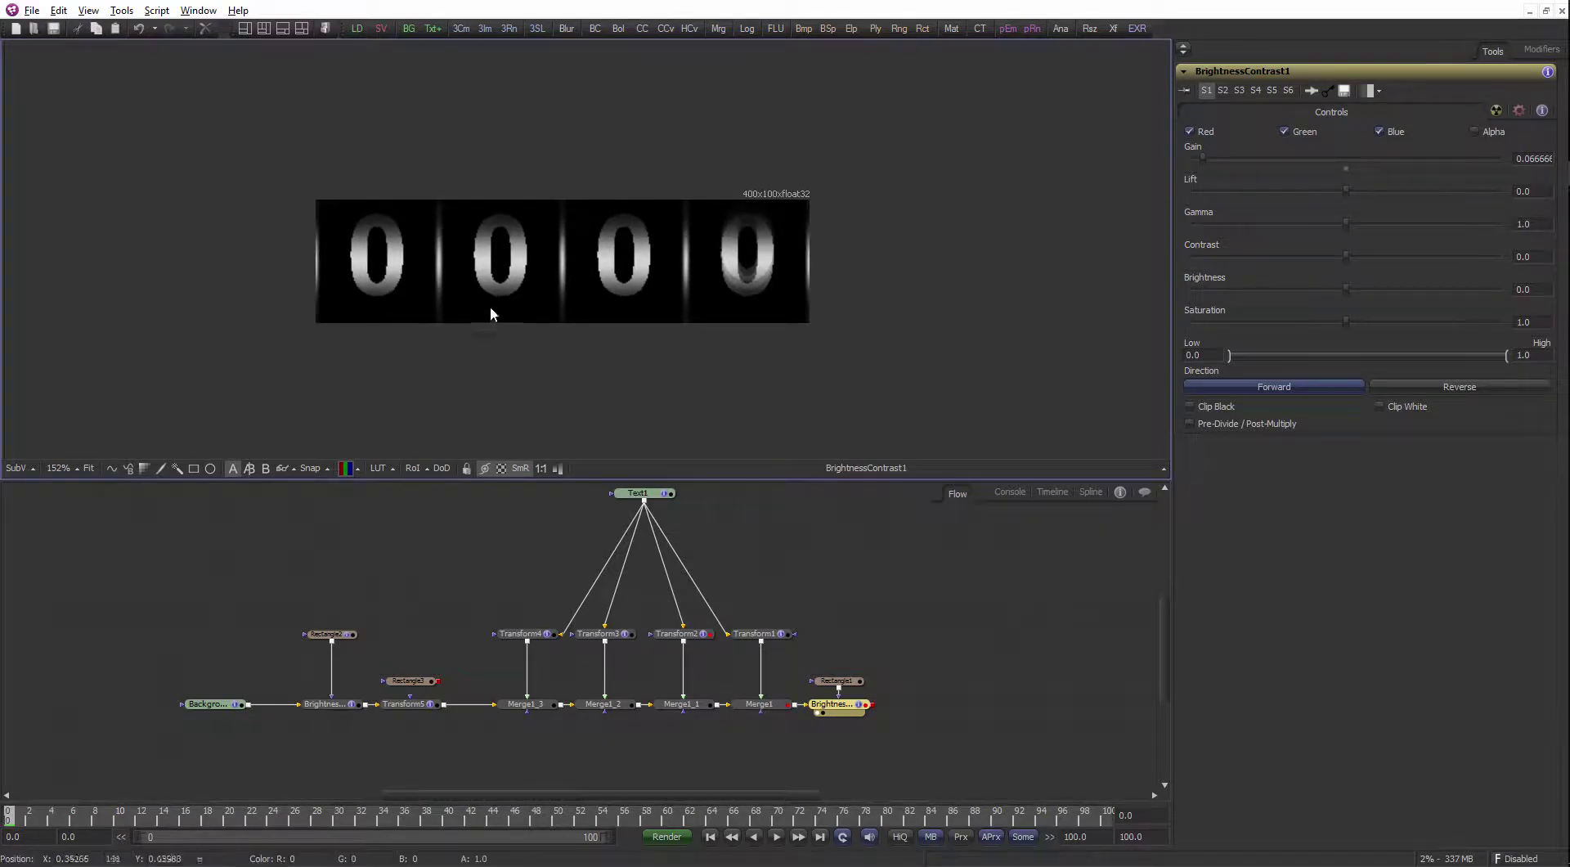
{"action": "scroll", "coordinate": [489, 308], "scroll_direction": "down", "scroll_amount": 1}
{"action": "key", "text": "space"}
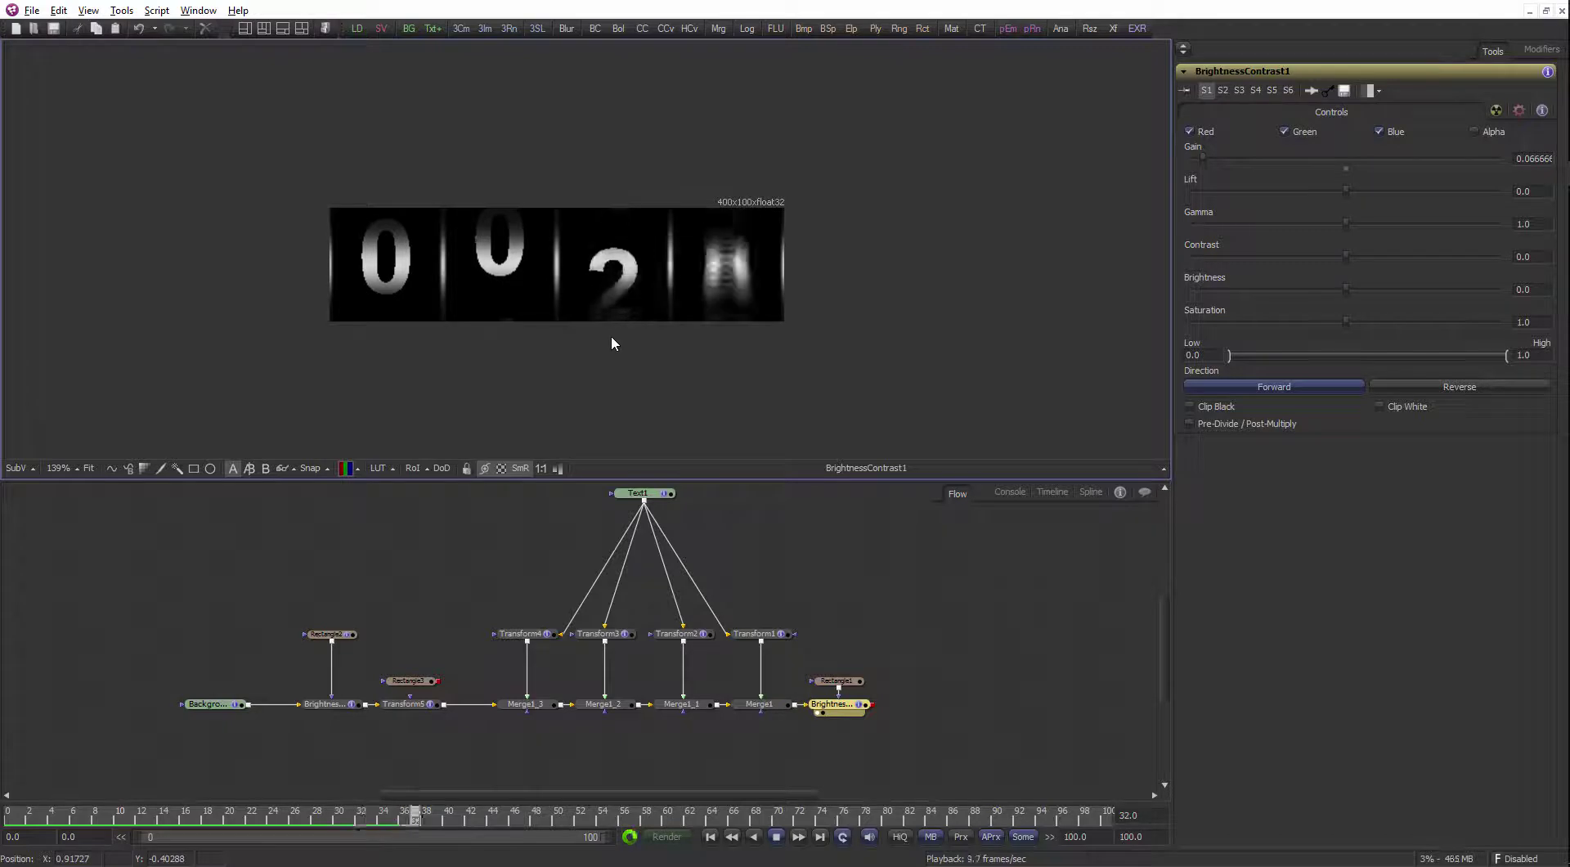
{"action": "left_click", "coordinate": [919, 604]}
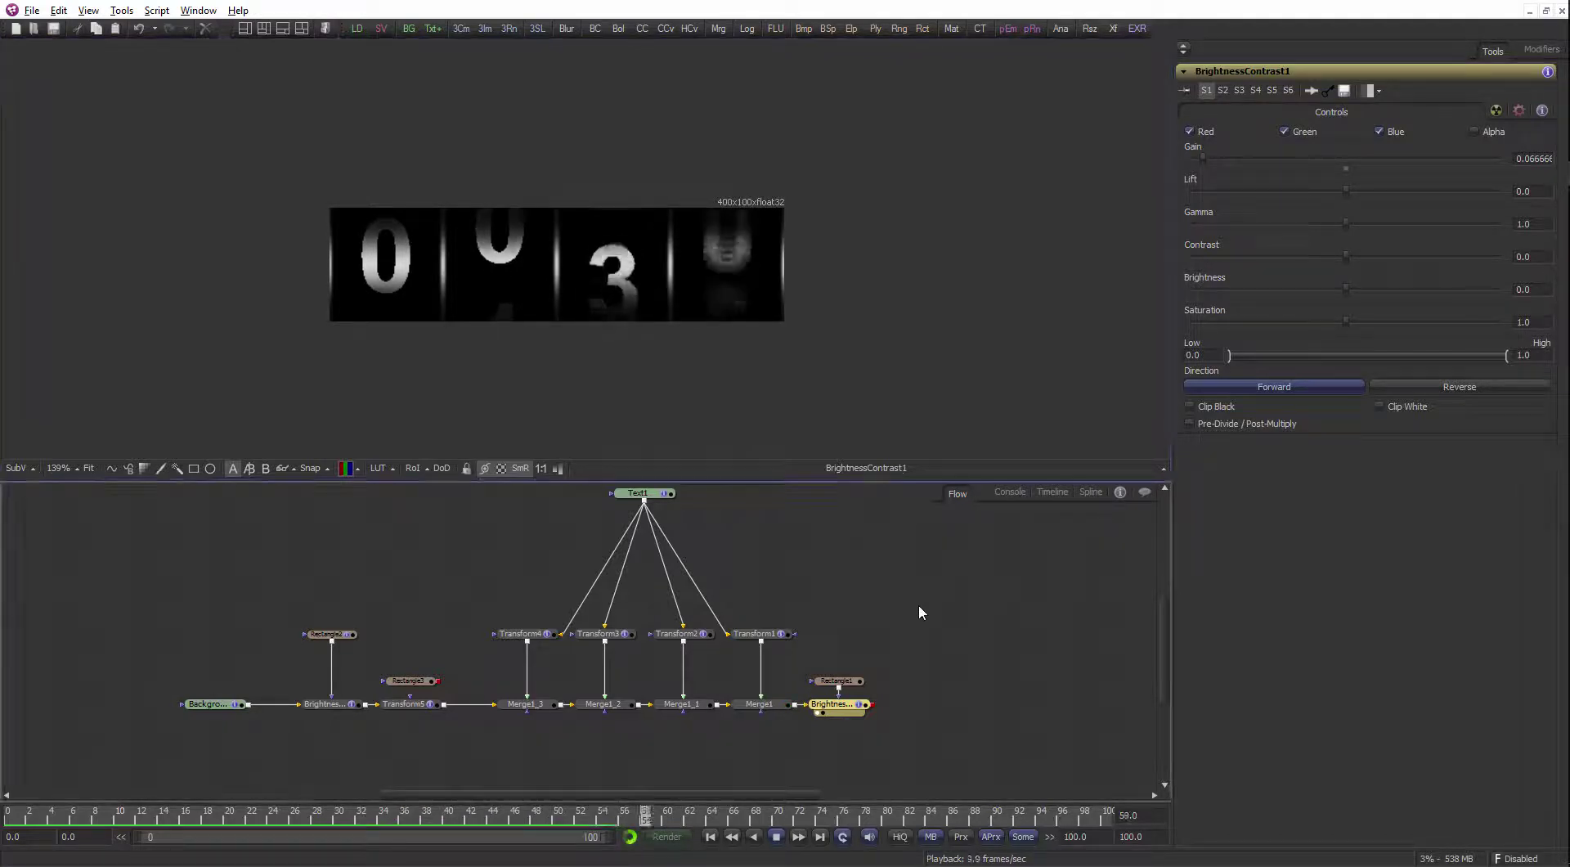
{"action": "key", "text": "space"}
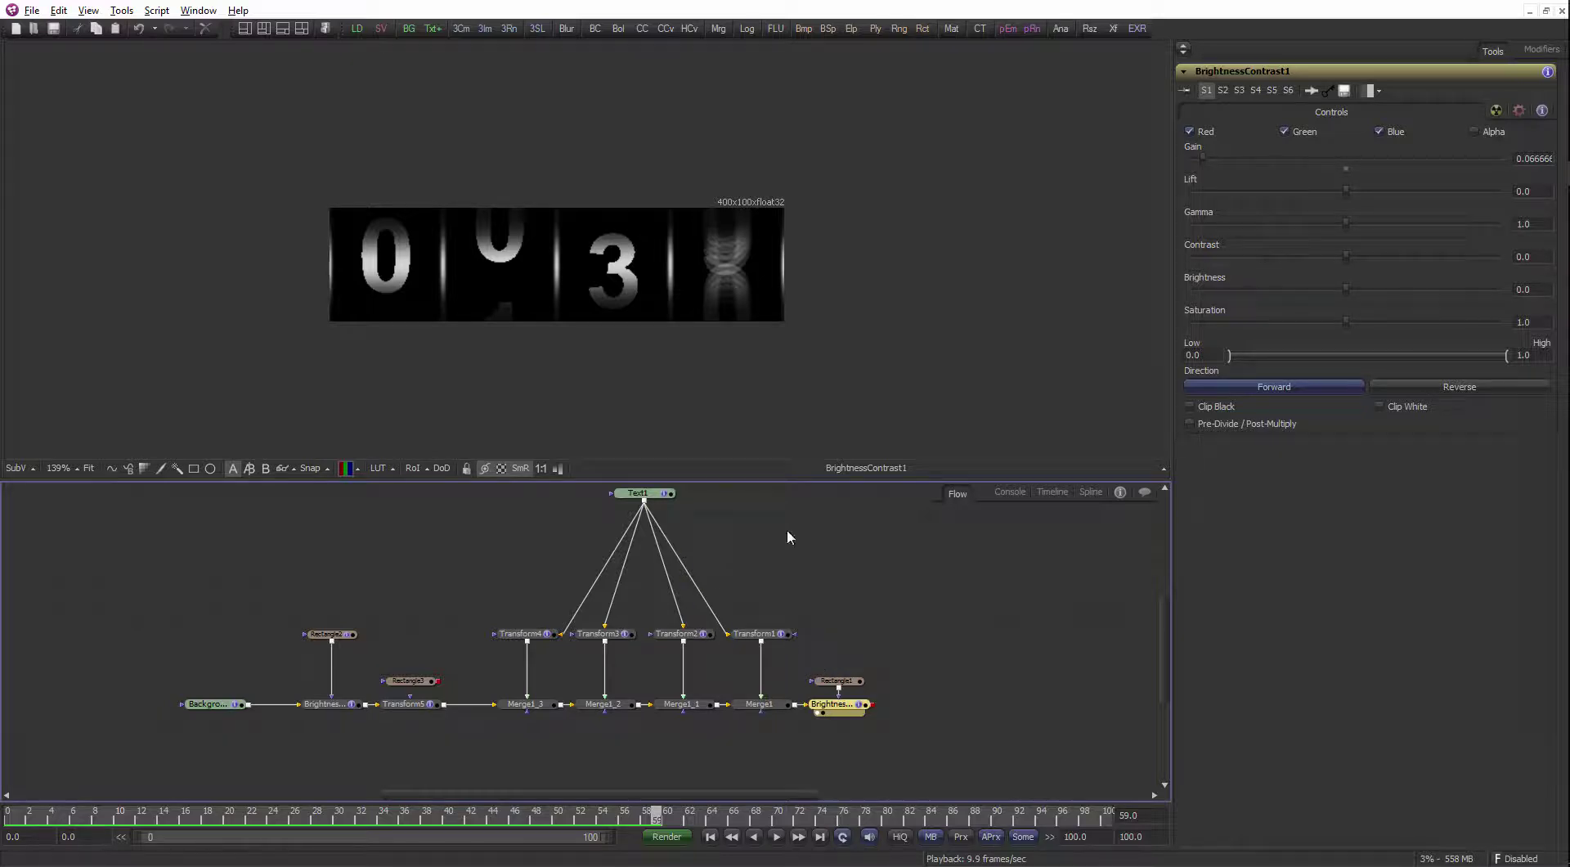
Delete all the Odometer template nodes from the flow
{"action": "left_click_drag", "start_coordinate": [930, 761], "coordinate": [164, 493]}
{"action": "key", "text": "Delete"}
Switch to Firefox, open VFXPedia's Scripts page from the Main Page, and read through the composition scripts
{"action": "mouse_move", "coordinate": [1564, 211]}
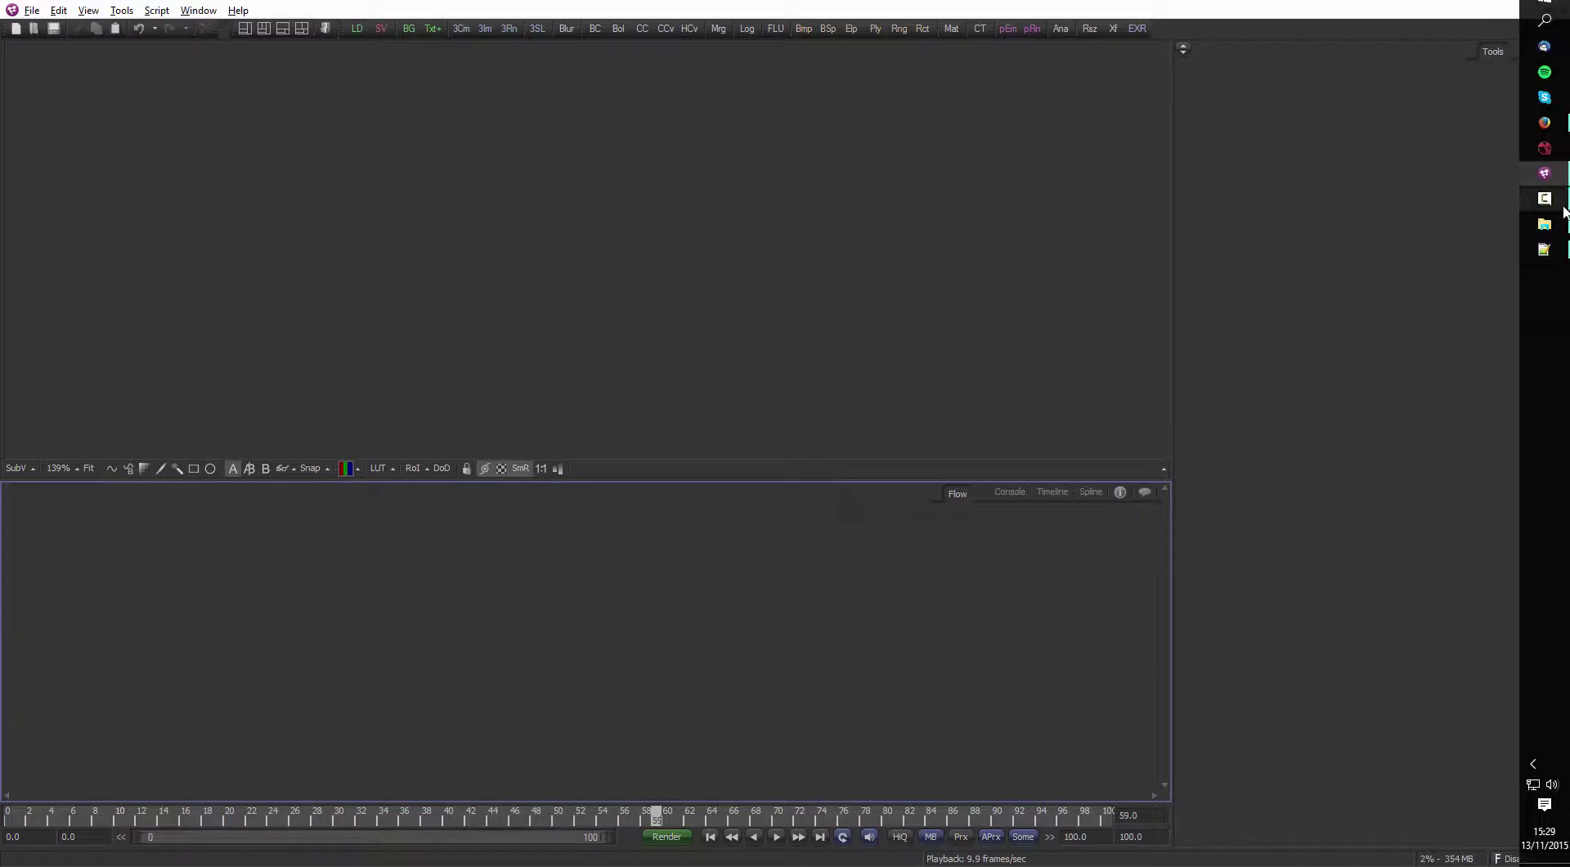
{"action": "left_click", "coordinate": [1544, 122]}
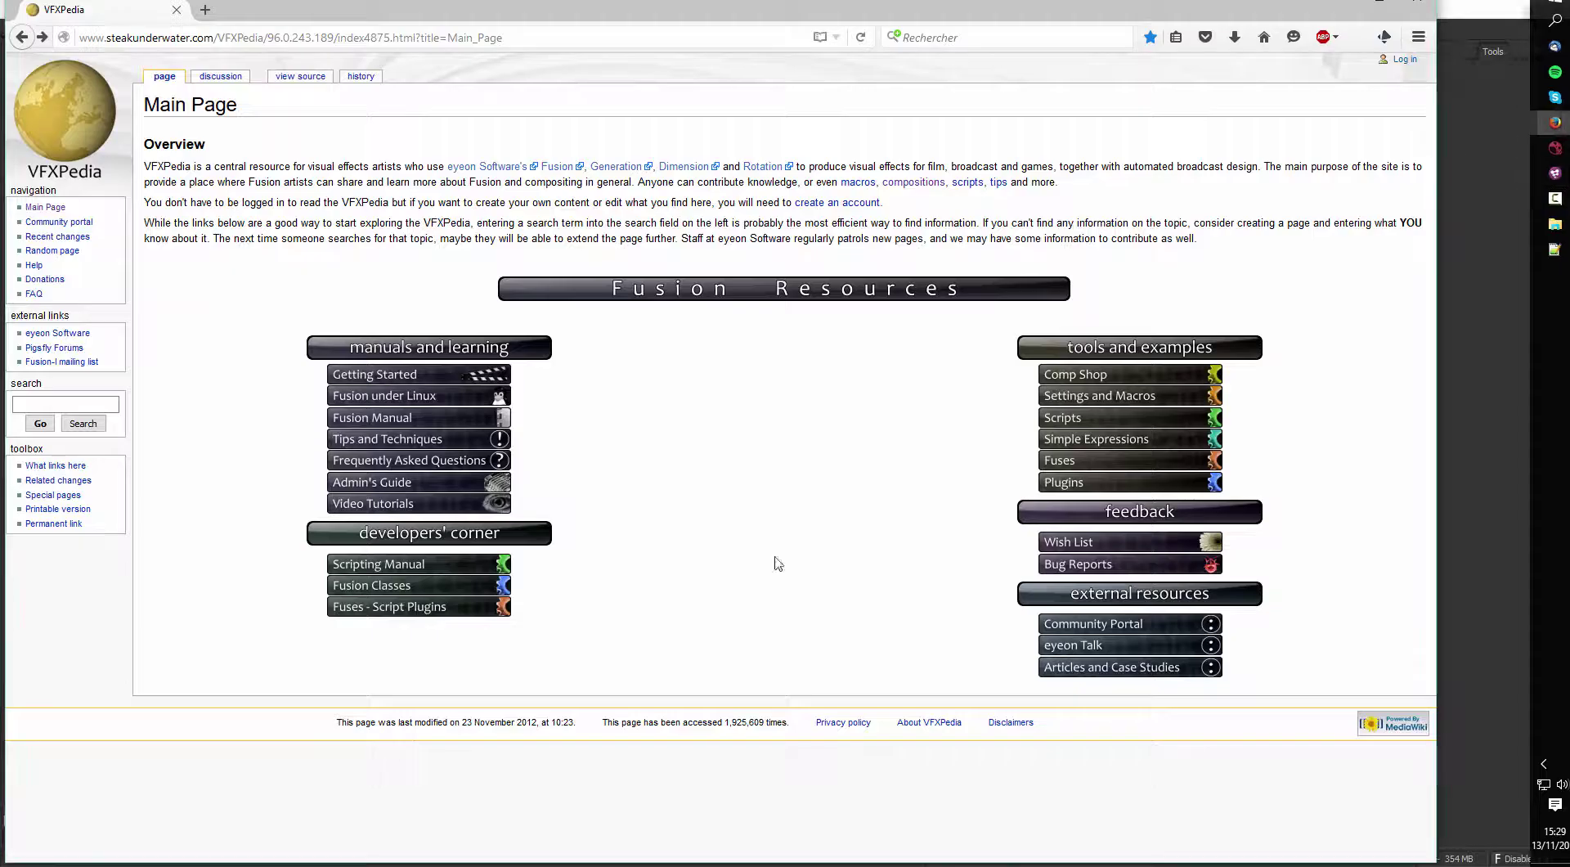
{"action": "left_click", "coordinate": [1067, 417]}
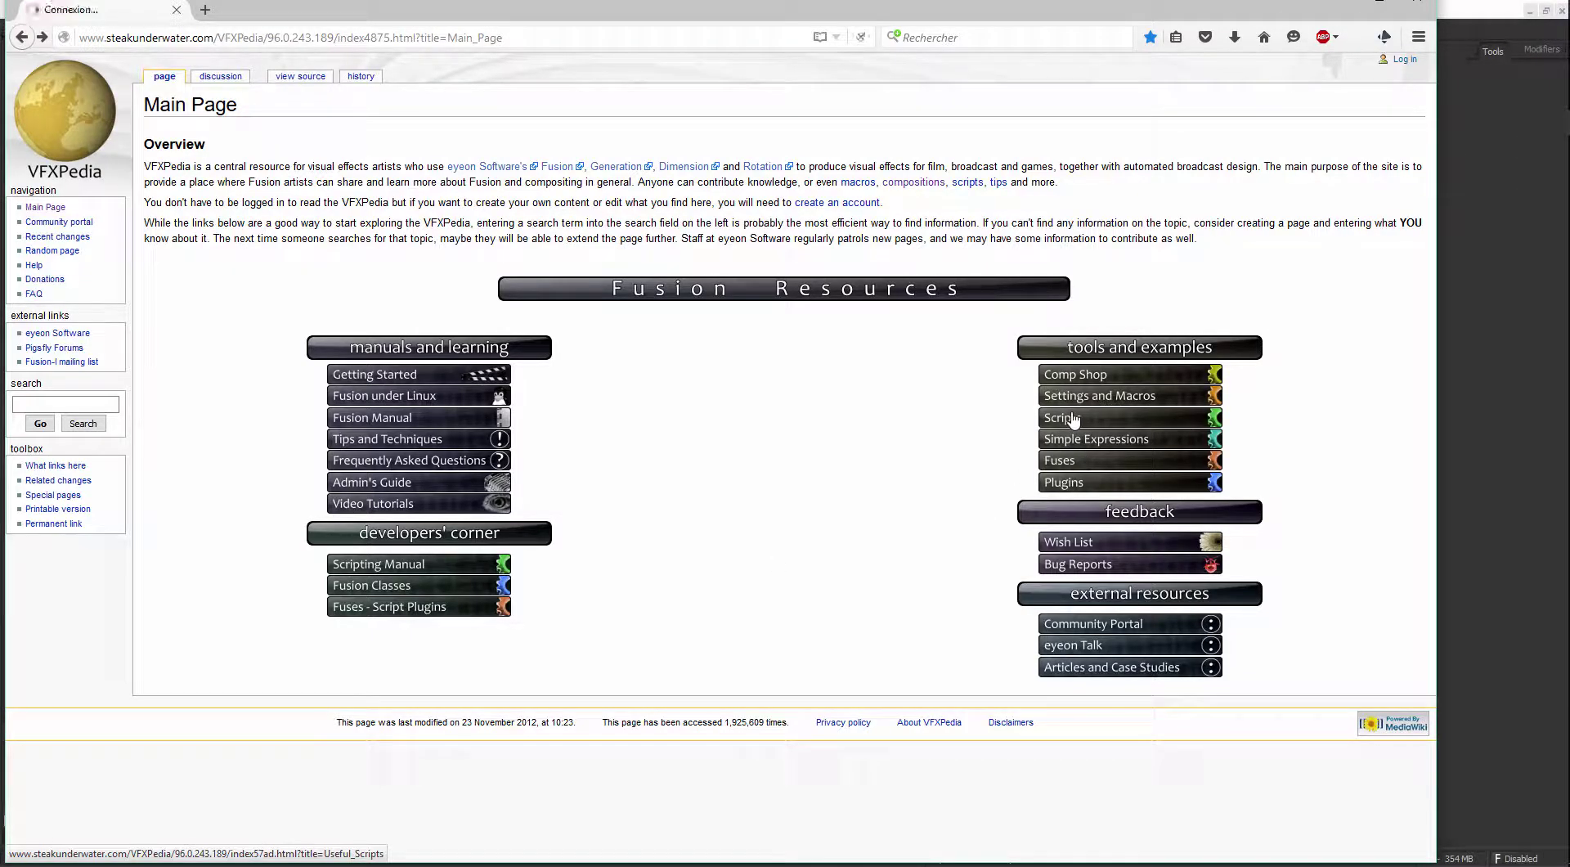
{"action": "scroll", "coordinate": [487, 480], "scroll_direction": "down", "scroll_amount": 10}
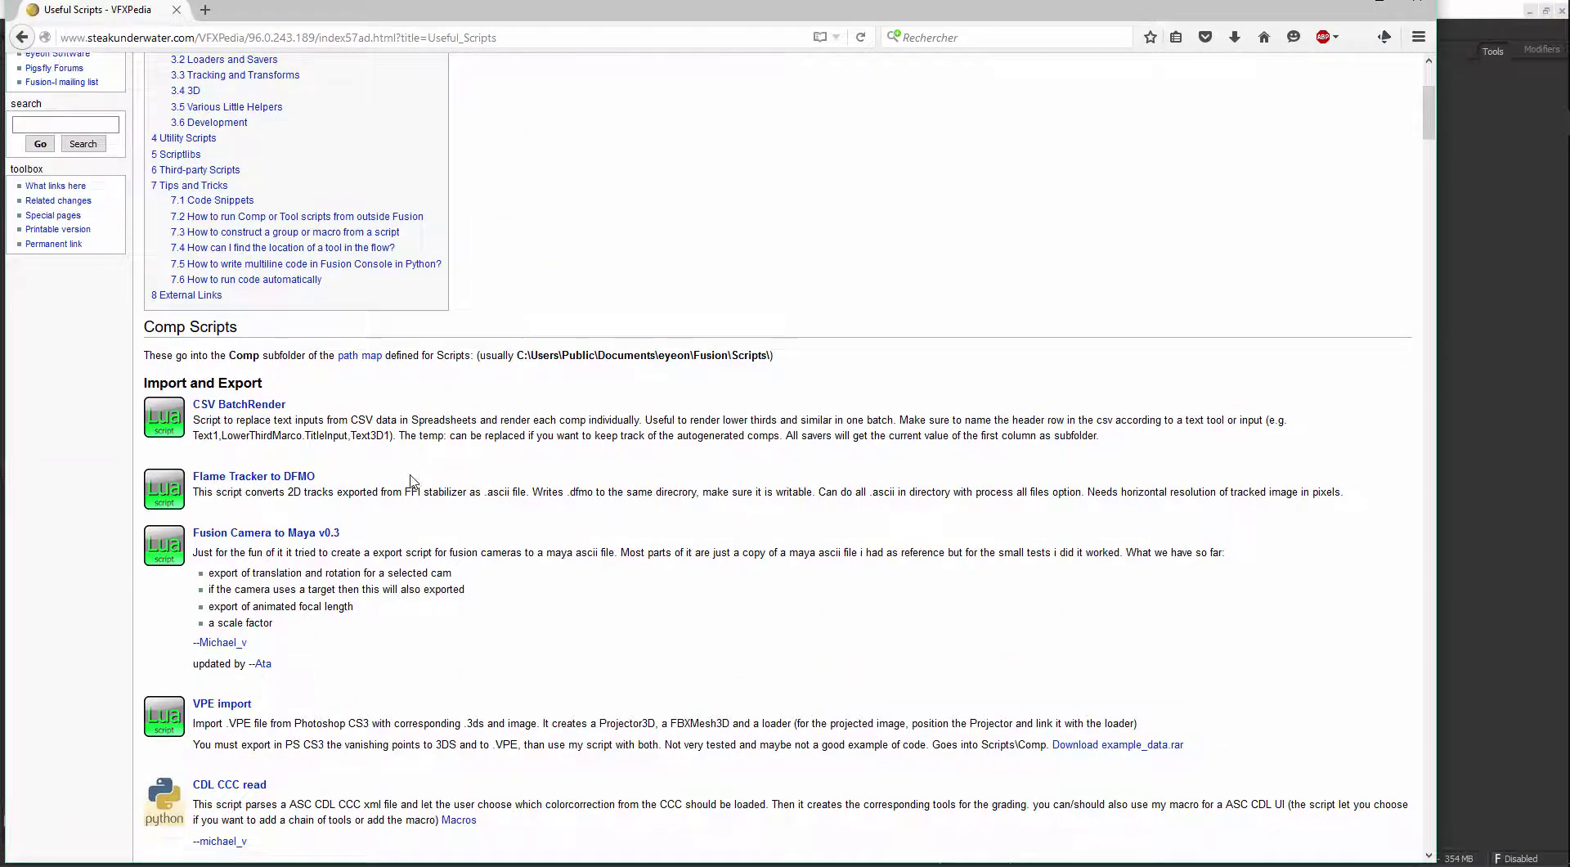
{"action": "scroll", "coordinate": [413, 480], "scroll_direction": "down", "scroll_amount": 10}
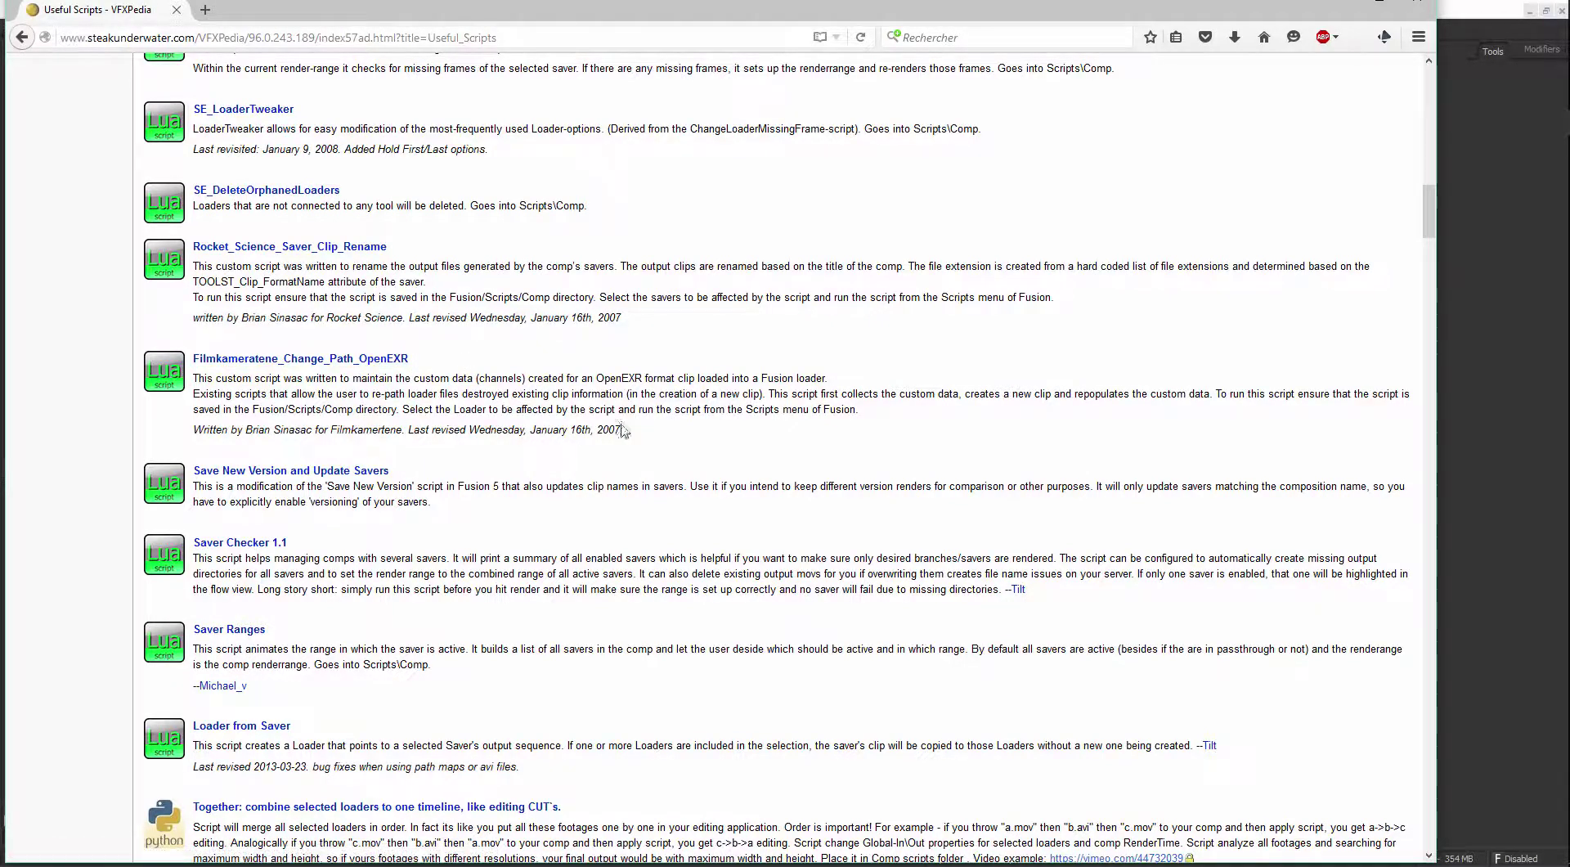
Browse the Useful Scripts page down to the scripts listed under Other
{"action": "scroll", "coordinate": [599, 517], "scroll_direction": "down", "scroll_amount": 5}
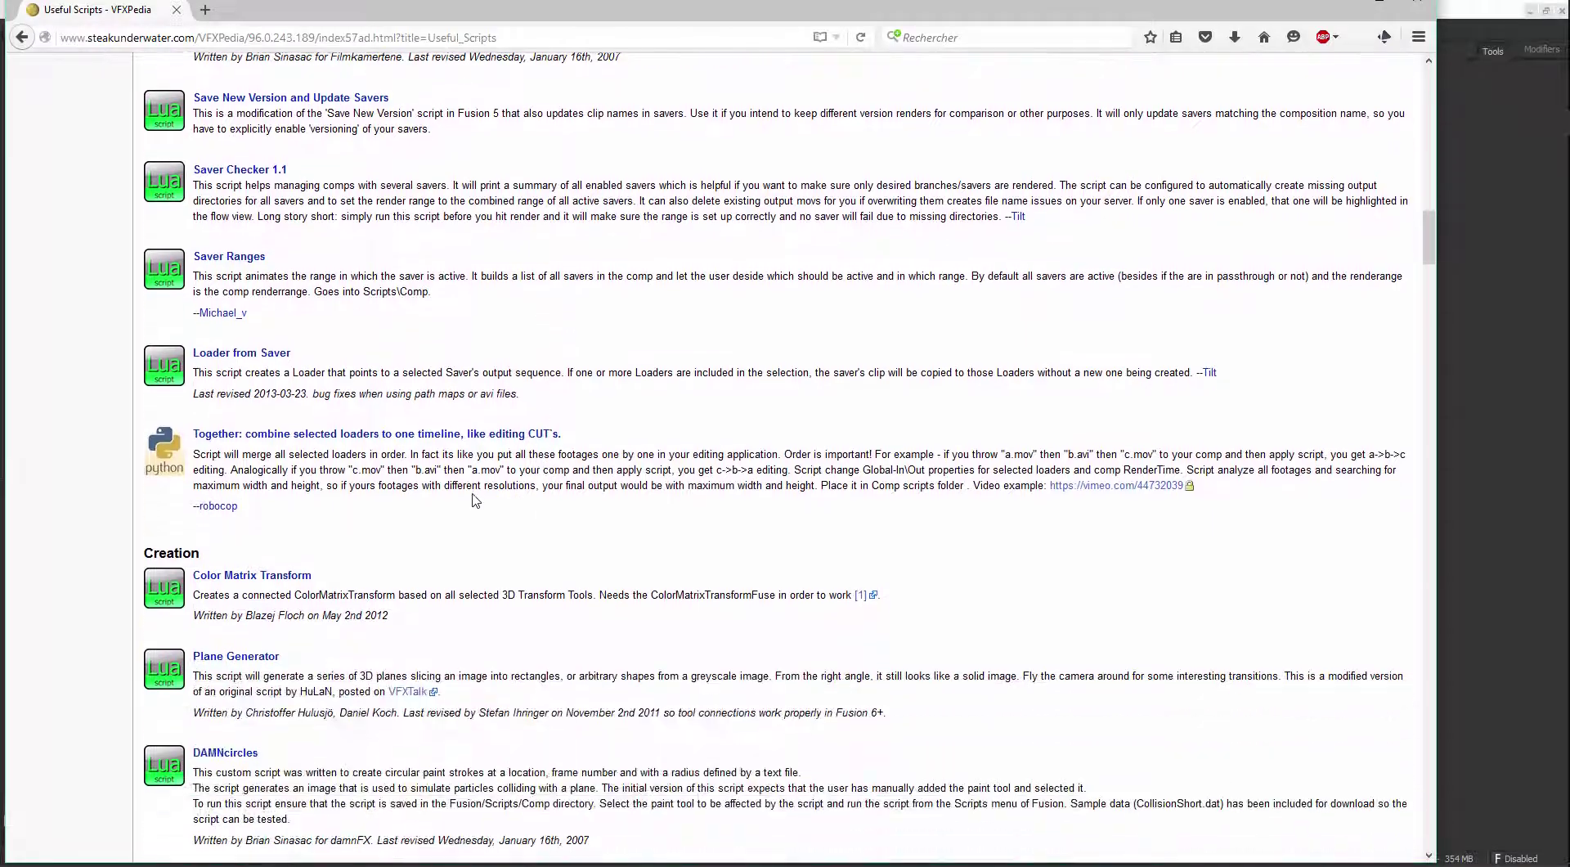
{"action": "scroll", "coordinate": [387, 502], "scroll_direction": "down", "scroll_amount": 20}
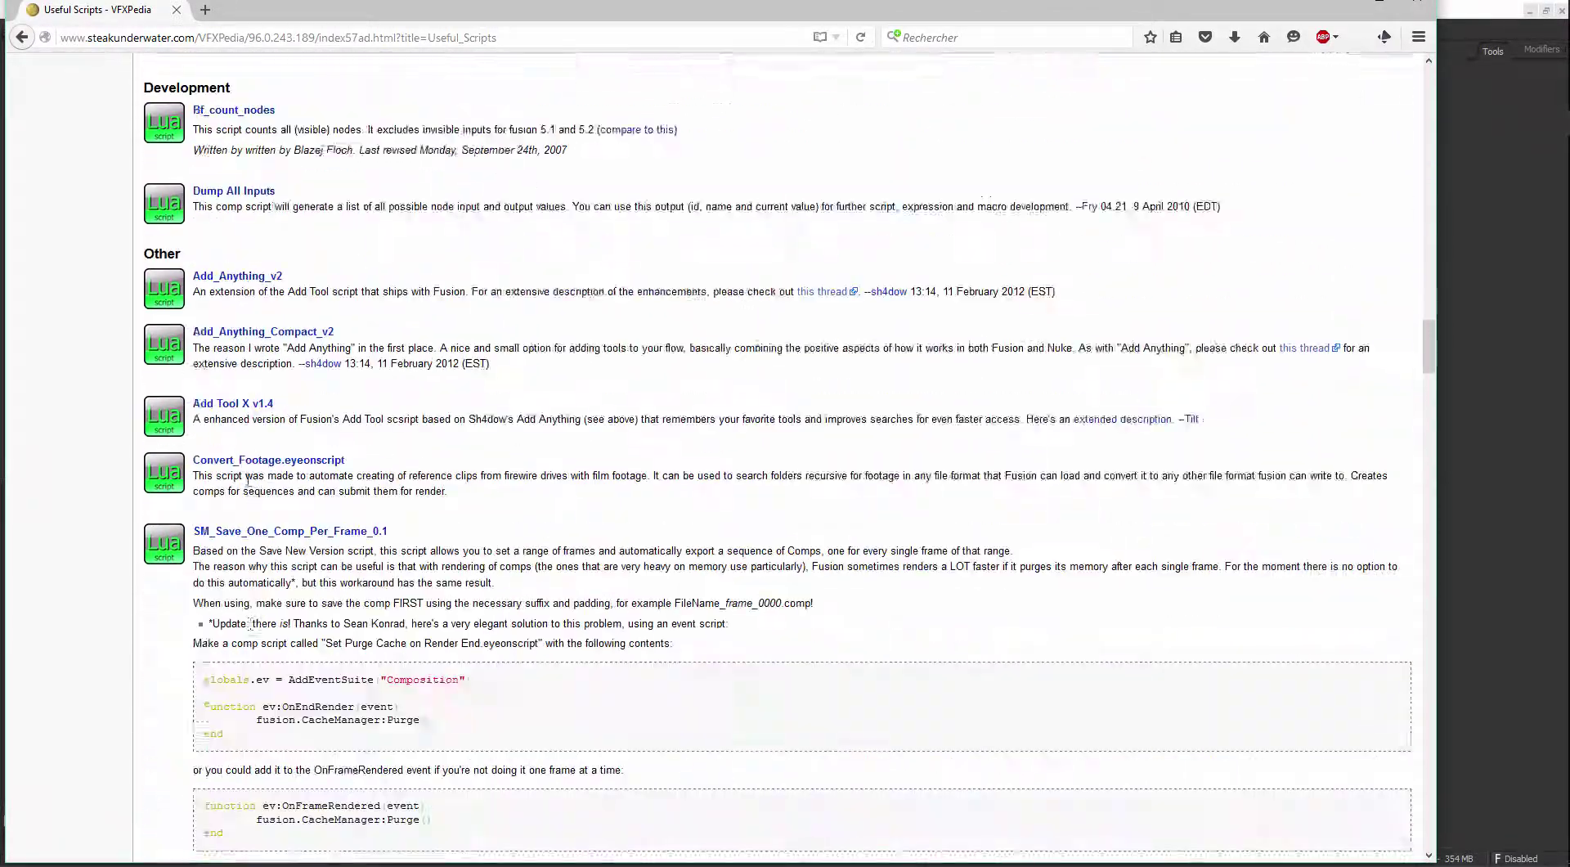
{"action": "scroll", "coordinate": [206, 488], "scroll_direction": "down", "scroll_amount": 7}
{"action": "scroll", "coordinate": [394, 498], "scroll_direction": "up", "scroll_amount": 7}
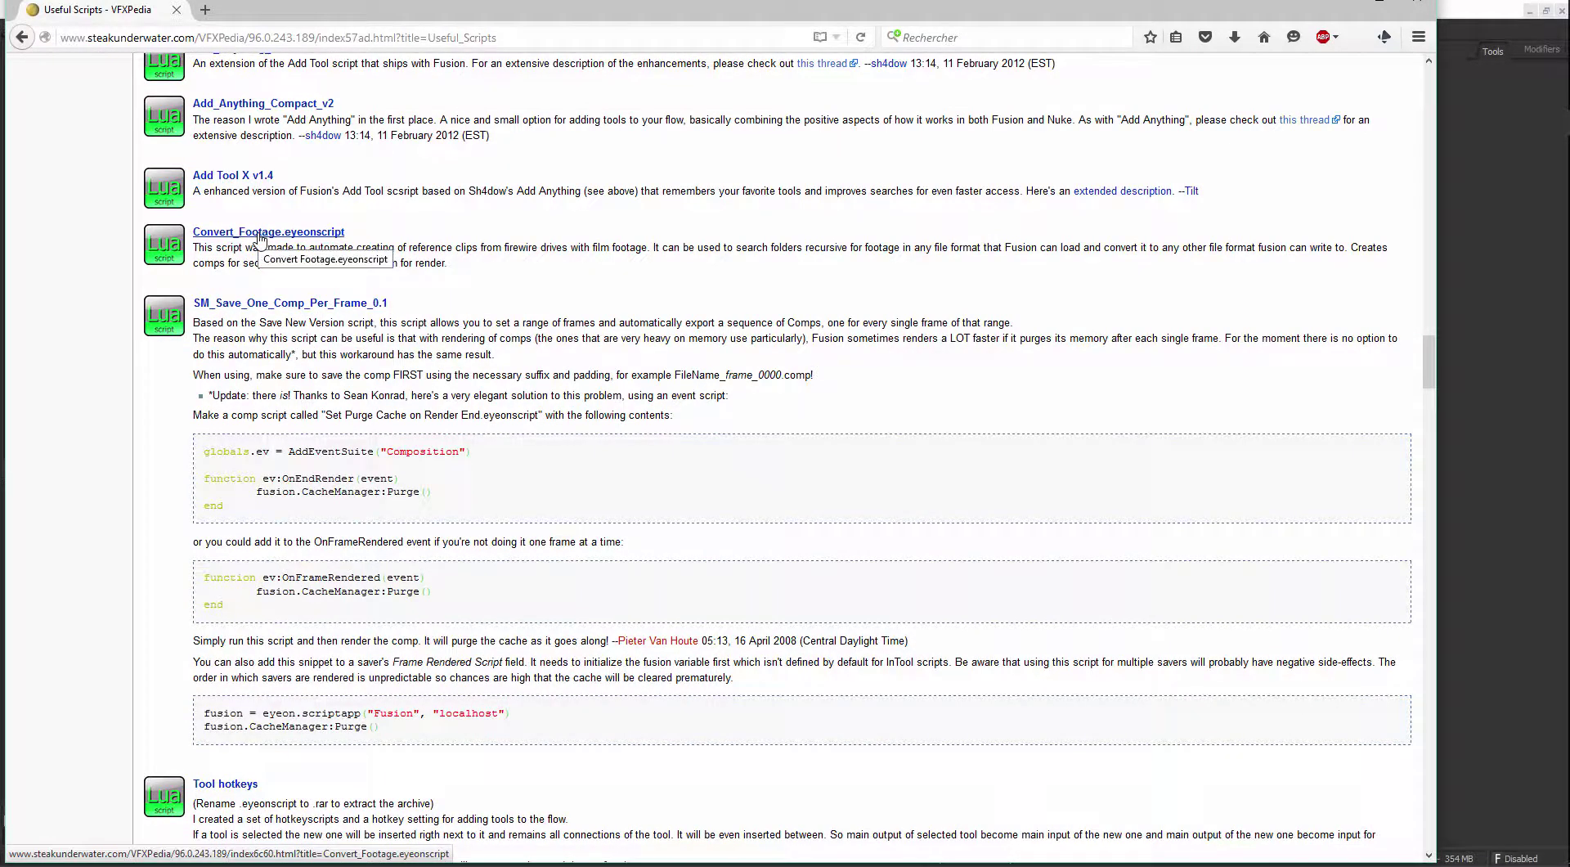
{"action": "right_click", "coordinate": [260, 238]}
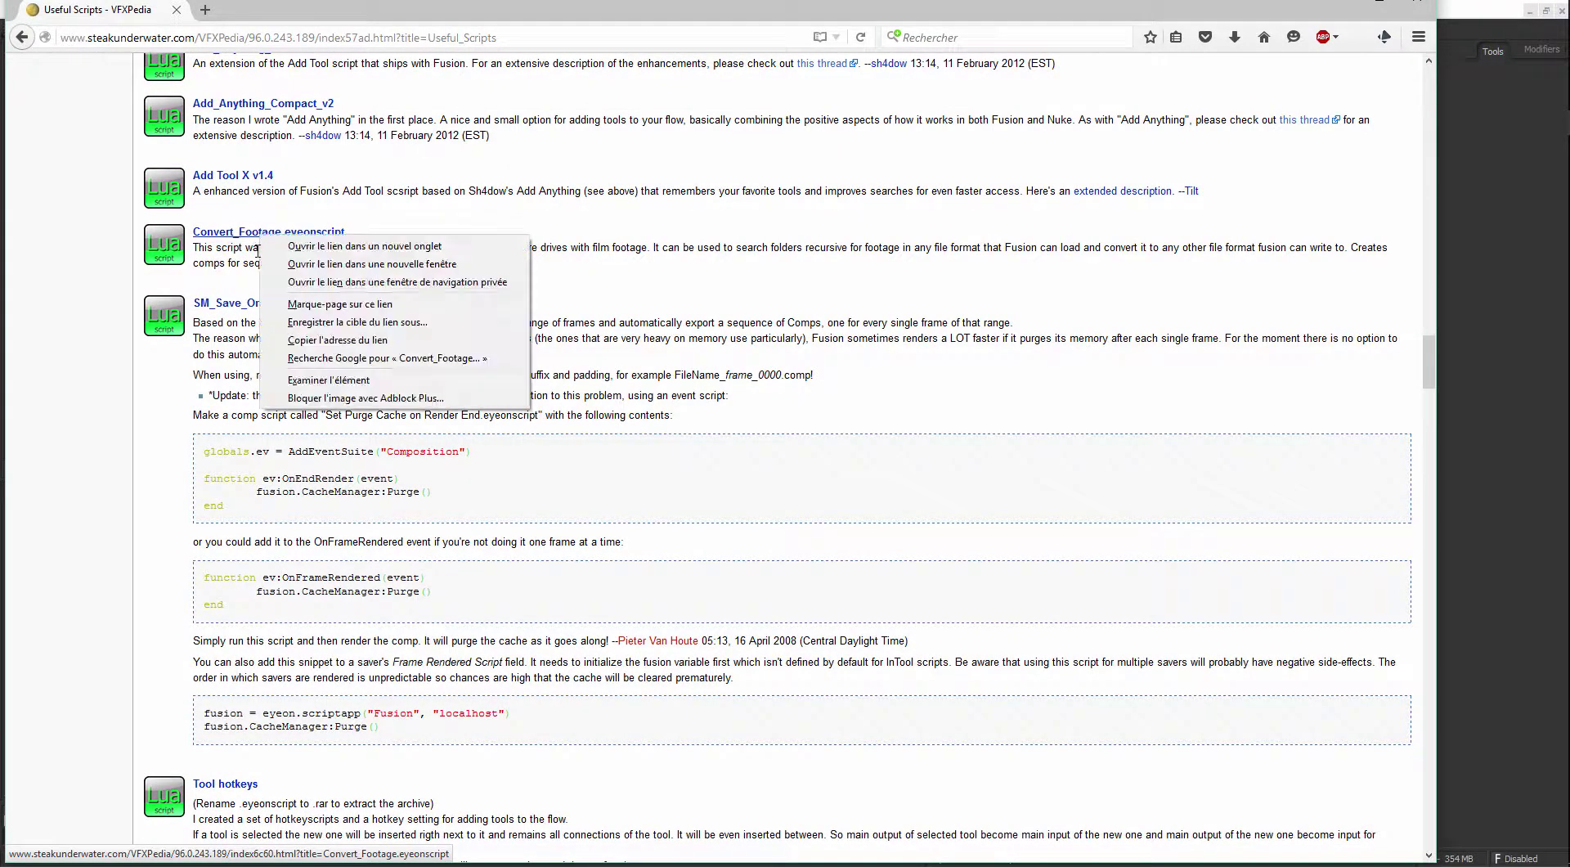
{"action": "left_click", "coordinate": [388, 322]}
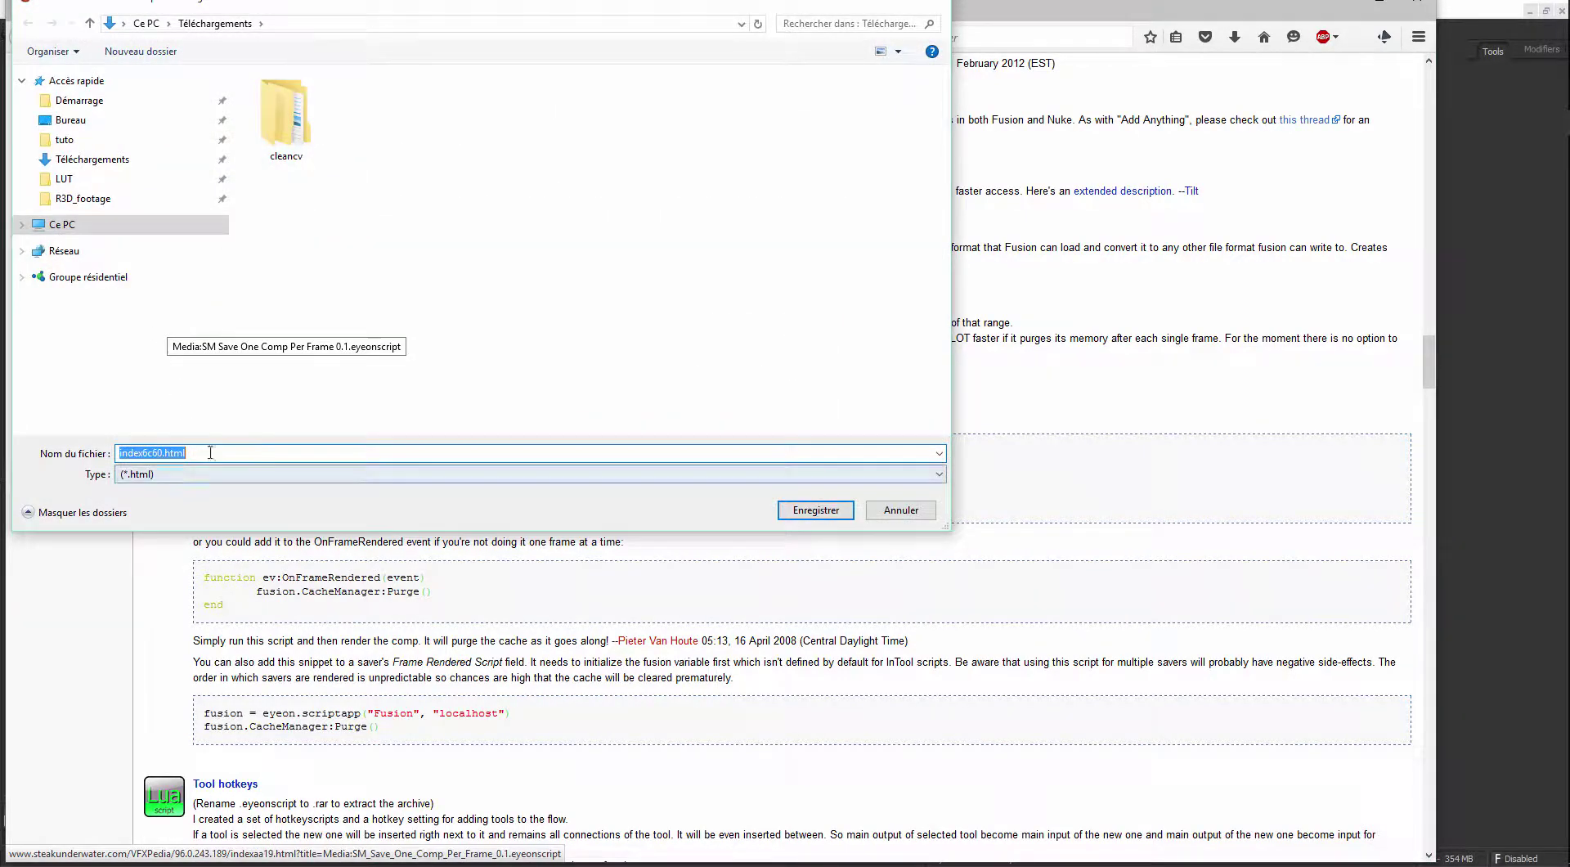
{"action": "left_click", "coordinate": [900, 511]}
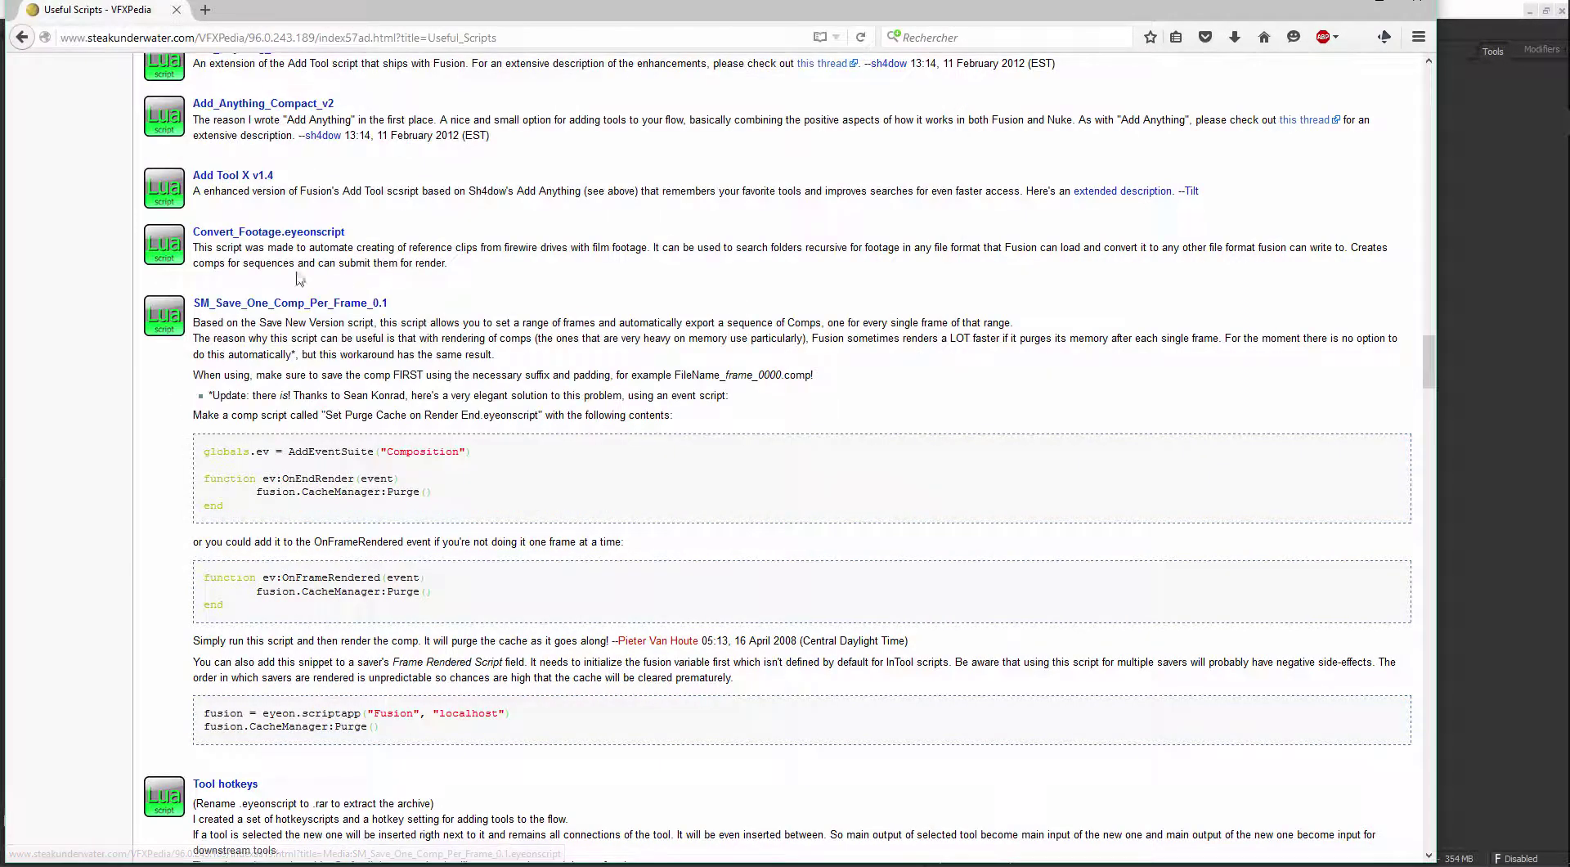
Open the Convert_Footage.eyeonscript page and examine its installation notes, usage tips and script code
{"action": "left_click", "coordinate": [245, 238]}
{"action": "scroll", "coordinate": [217, 378], "scroll_direction": "down", "scroll_amount": 9}
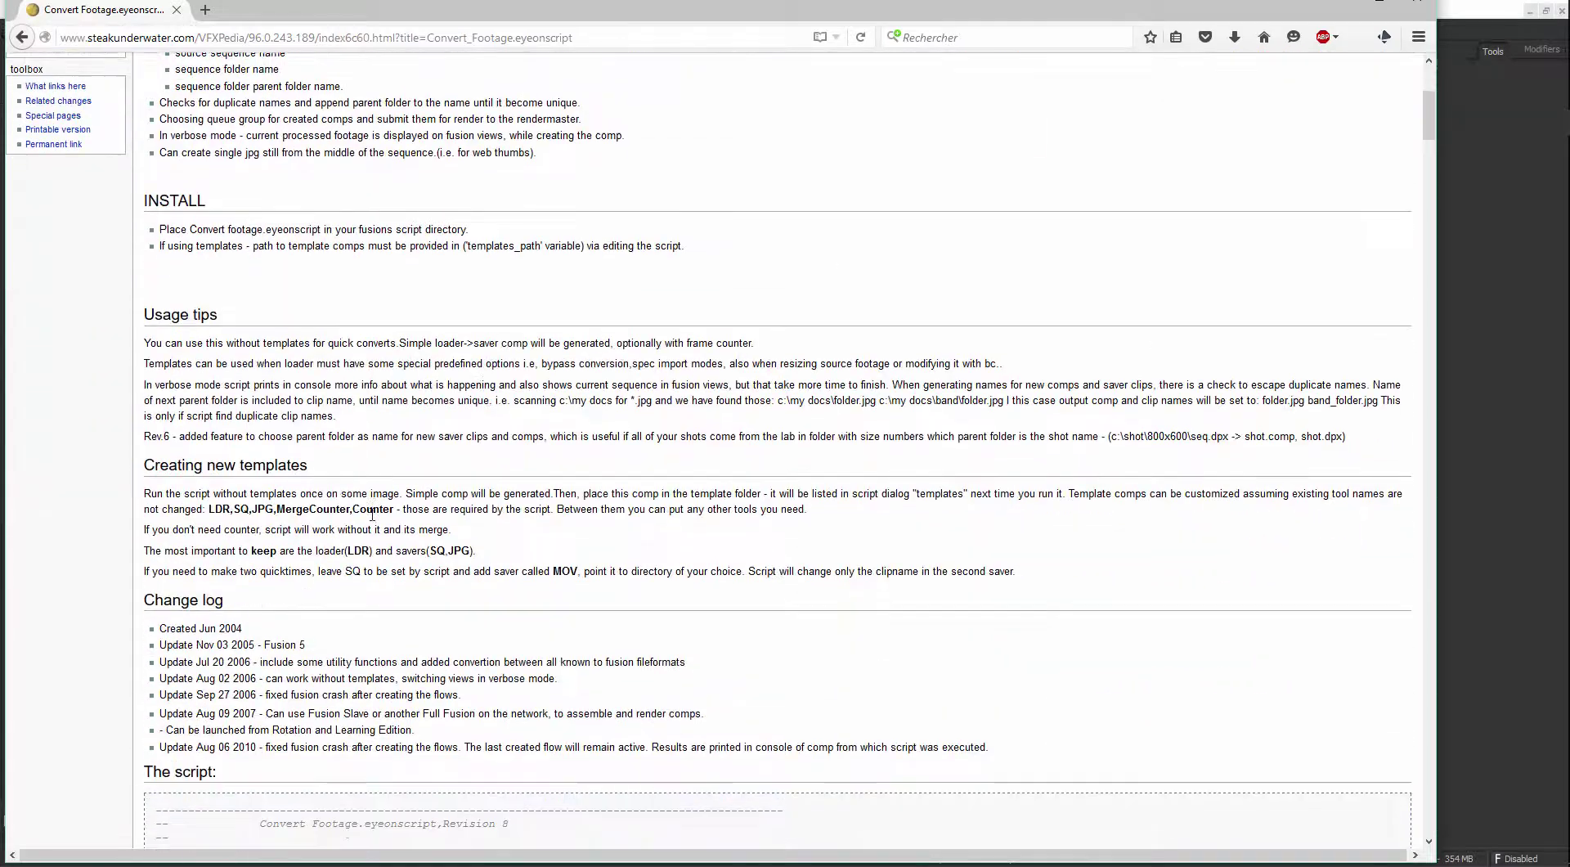
{"action": "scroll", "coordinate": [380, 546], "scroll_direction": "down", "scroll_amount": 15}
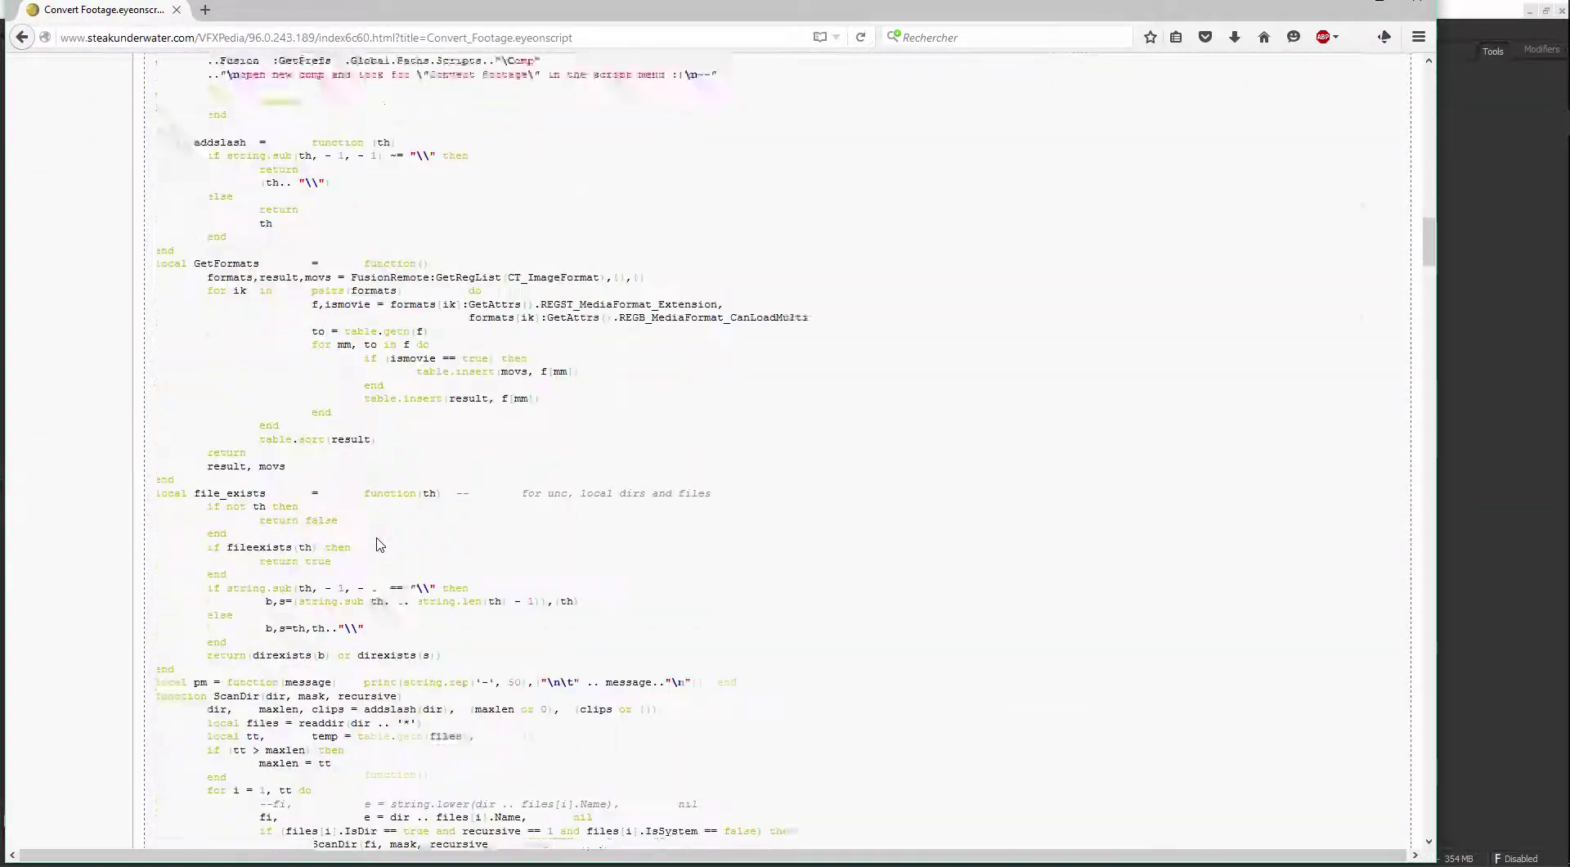
{"action": "scroll", "coordinate": [380, 546], "scroll_direction": "up", "scroll_amount": 6}
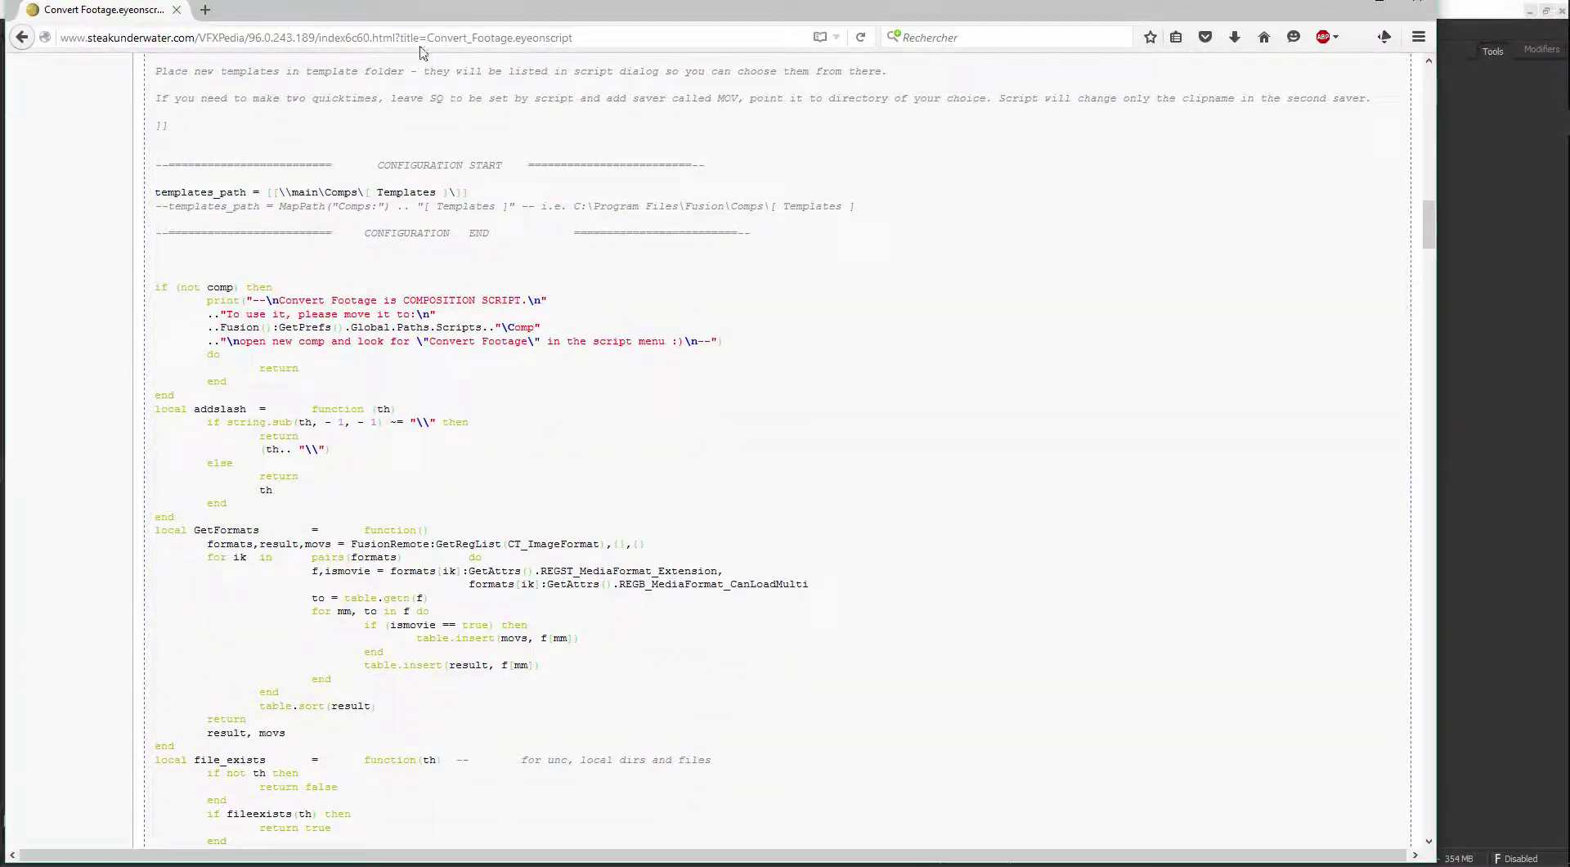
Switch from the browser to Fusion and clear the library folder window out of the way
{"action": "left_click", "coordinate": [1343, 4]}
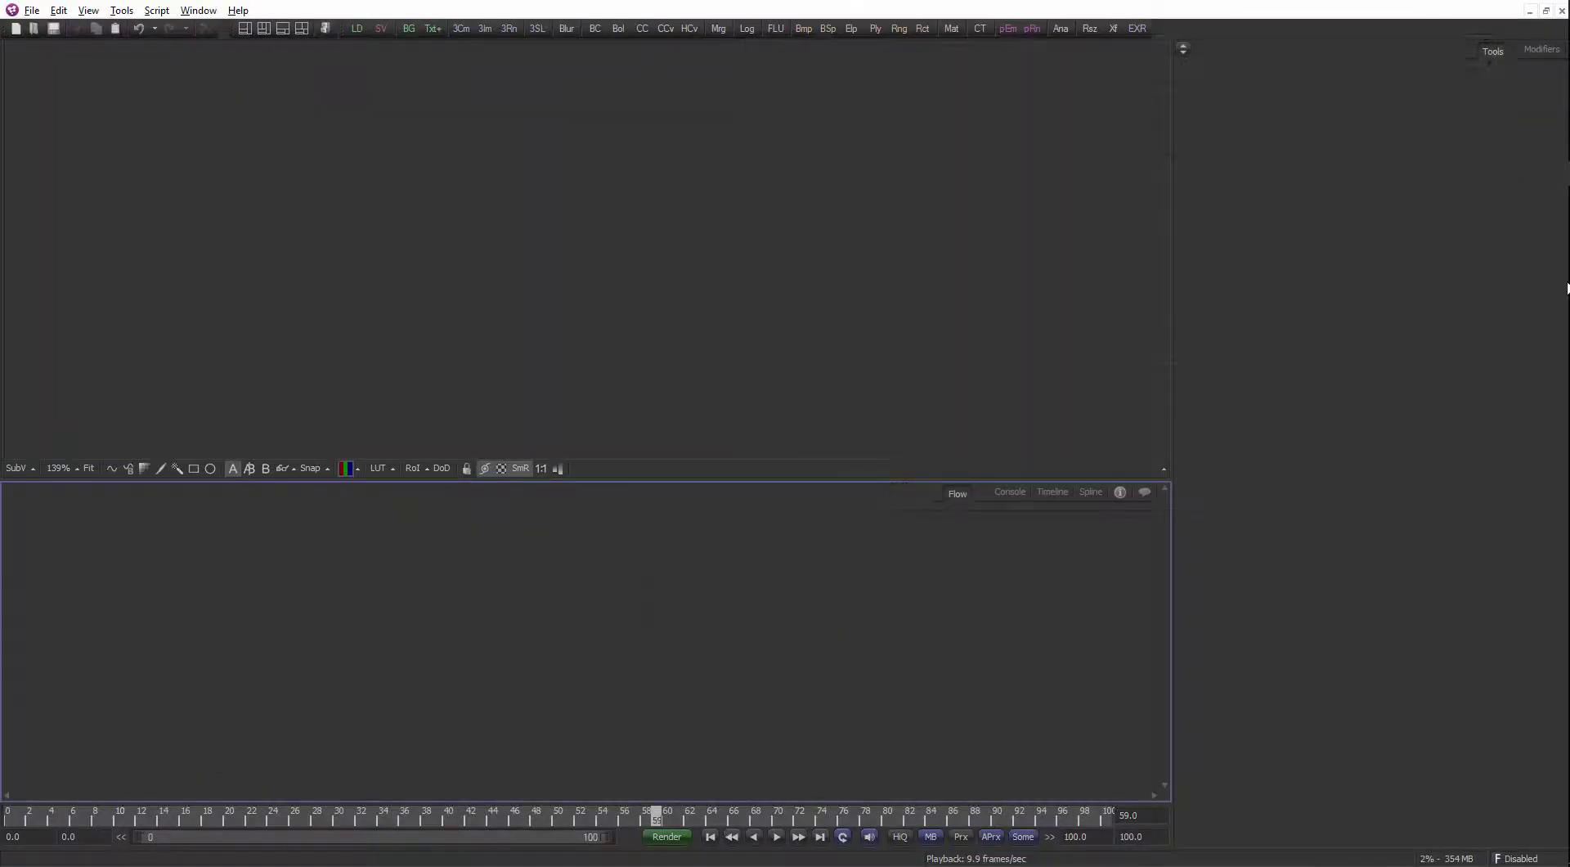
{"action": "left_click", "coordinate": [1544, 224]}
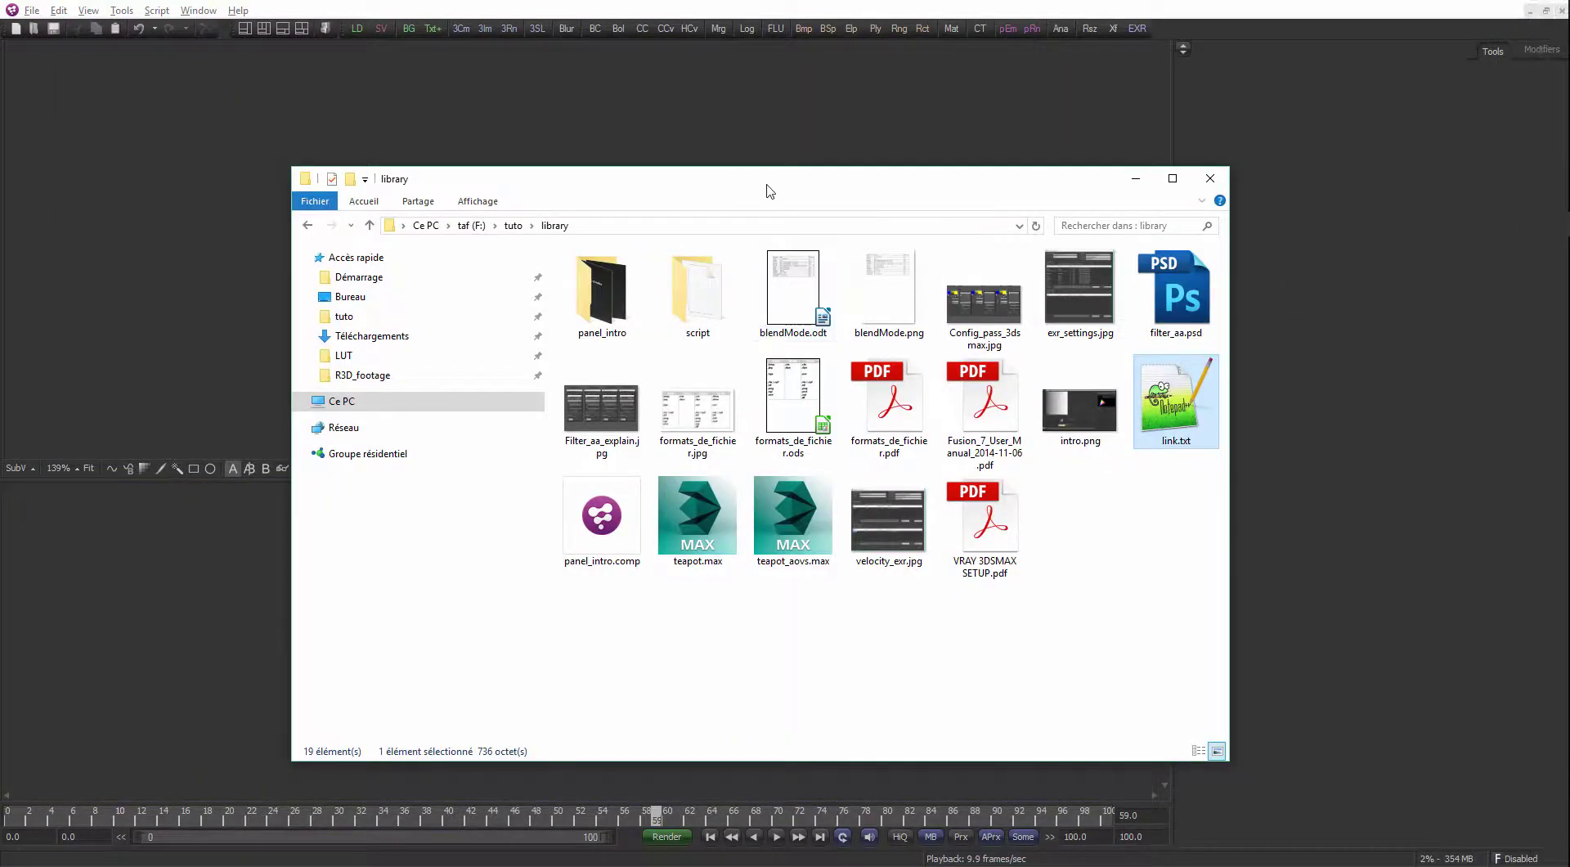
{"action": "left_click_drag", "start_coordinate": [768, 180], "coordinate": [618, 170]}
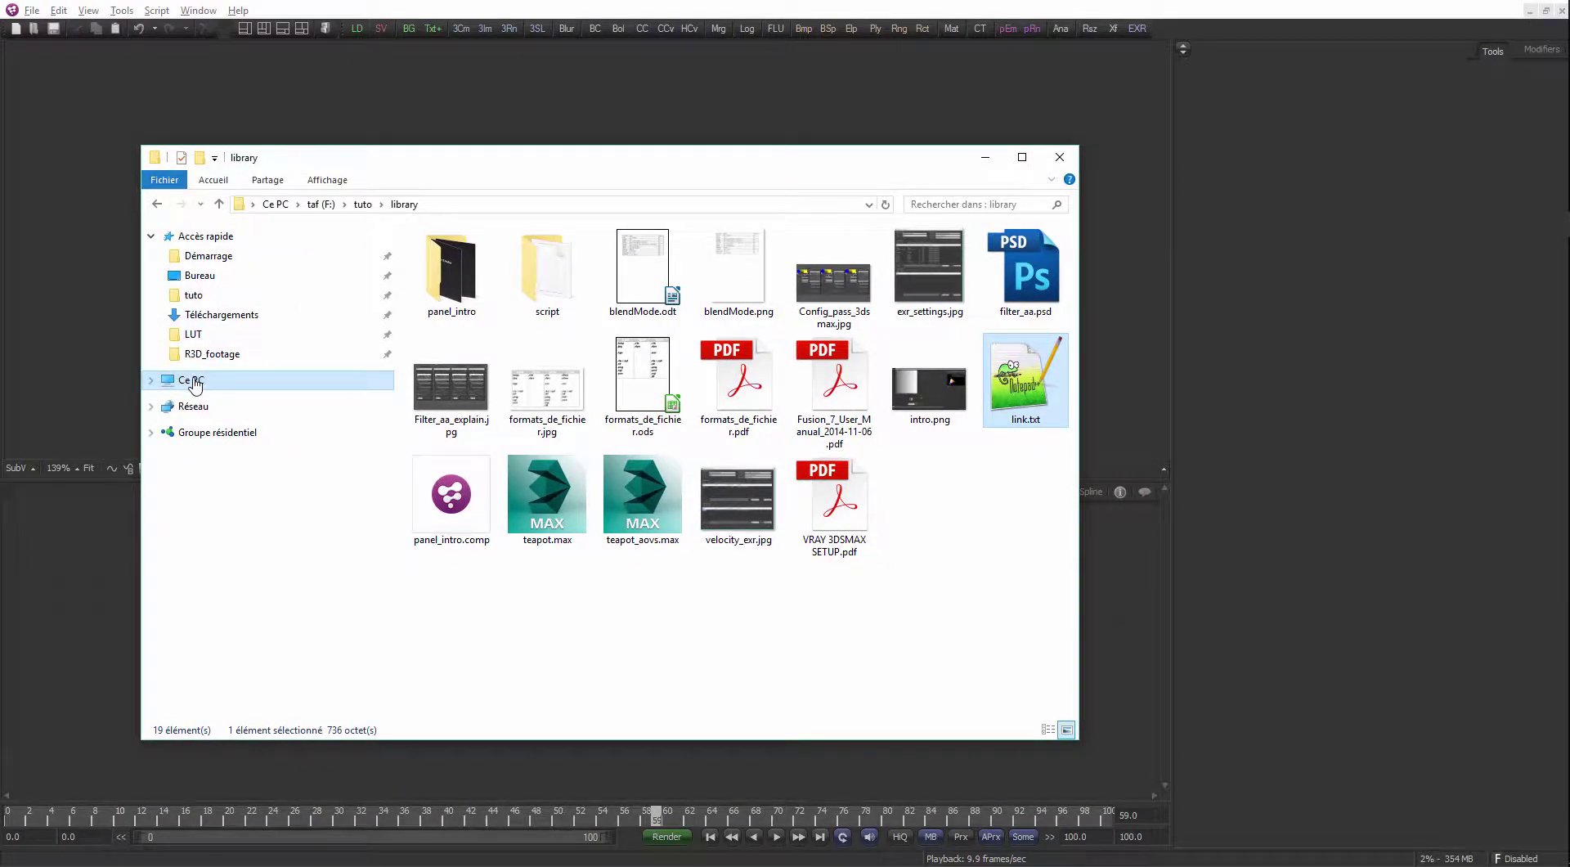
{"action": "left_click", "coordinate": [984, 157]}
Add the BC_new macro to the flow
{"action": "right_click", "coordinate": [362, 554]}
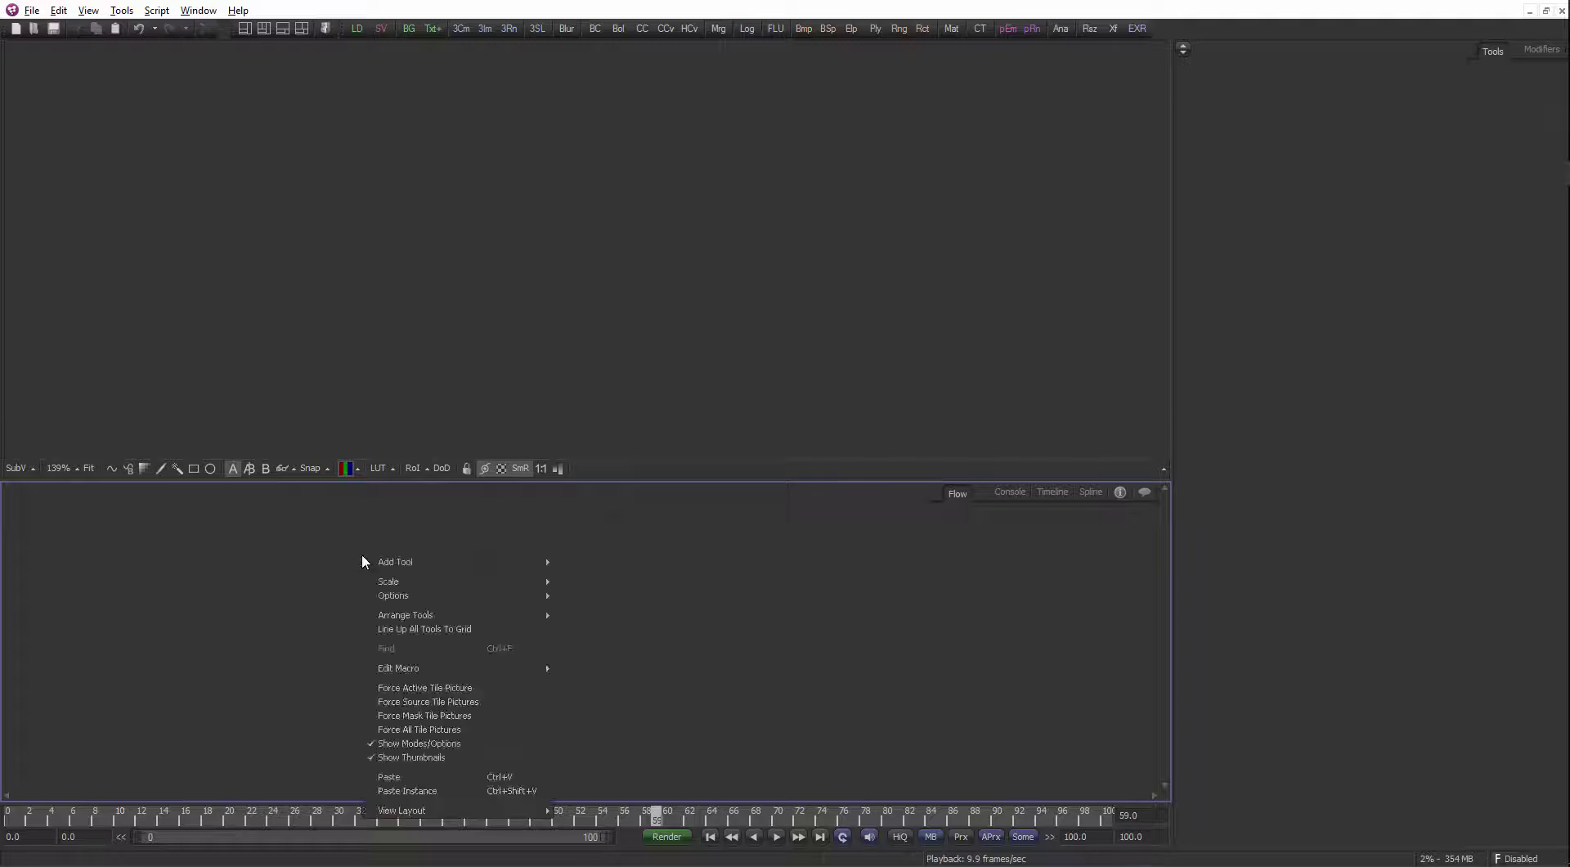
{"action": "mouse_move", "coordinate": [433, 562]}
{"action": "mouse_move", "coordinate": [601, 368]}
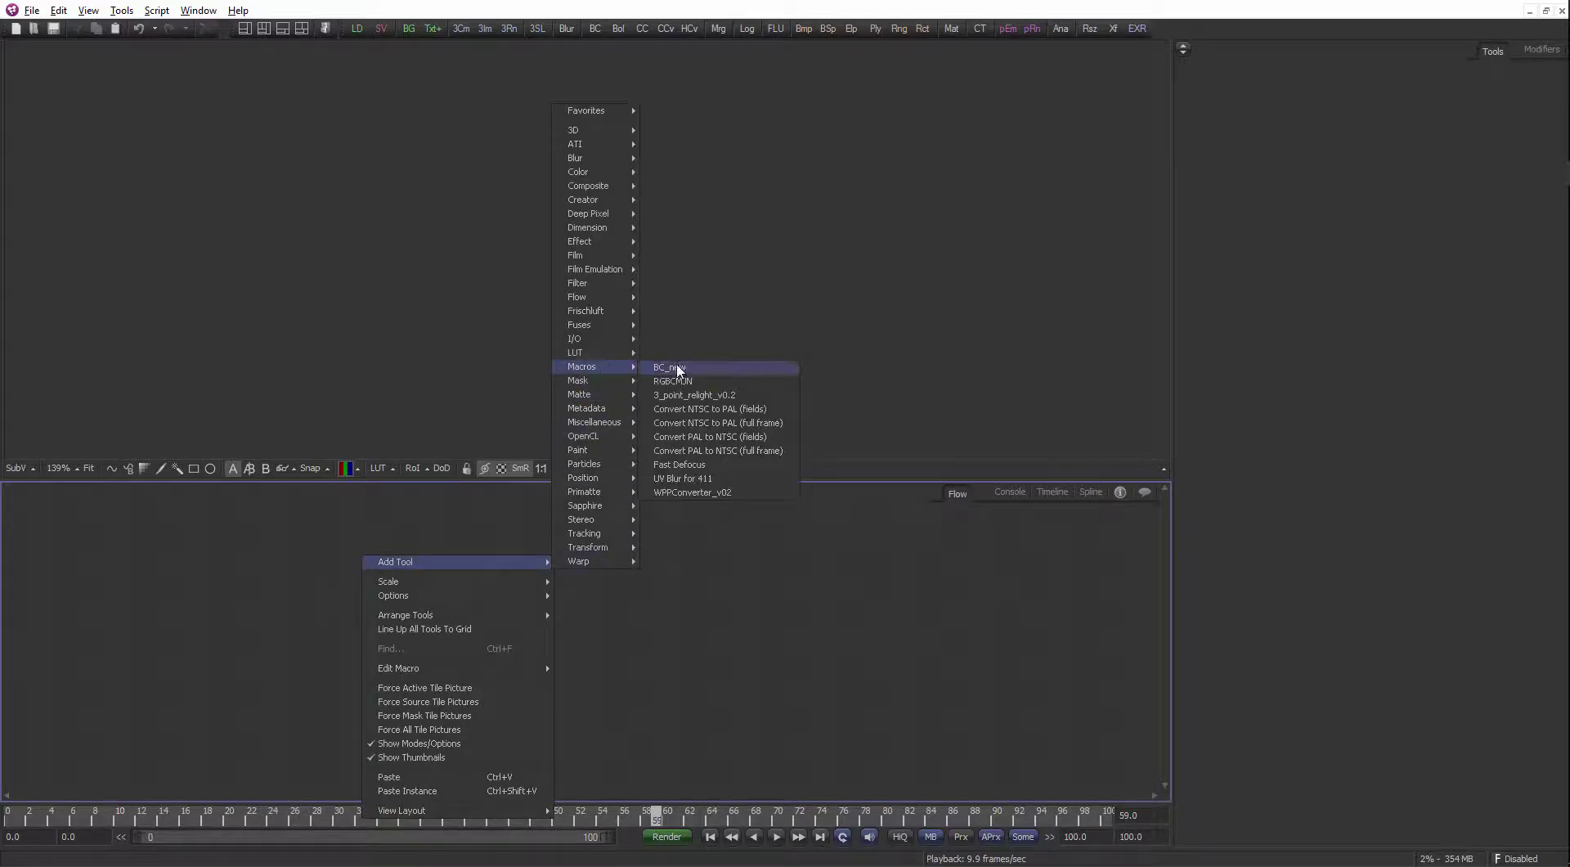
{"action": "left_click", "coordinate": [675, 361]}
Start creating a macro from the BC_new node and bring up the Macro Editor's Save As file browser
{"action": "right_click", "coordinate": [417, 571]}
{"action": "right_click", "coordinate": [373, 553]}
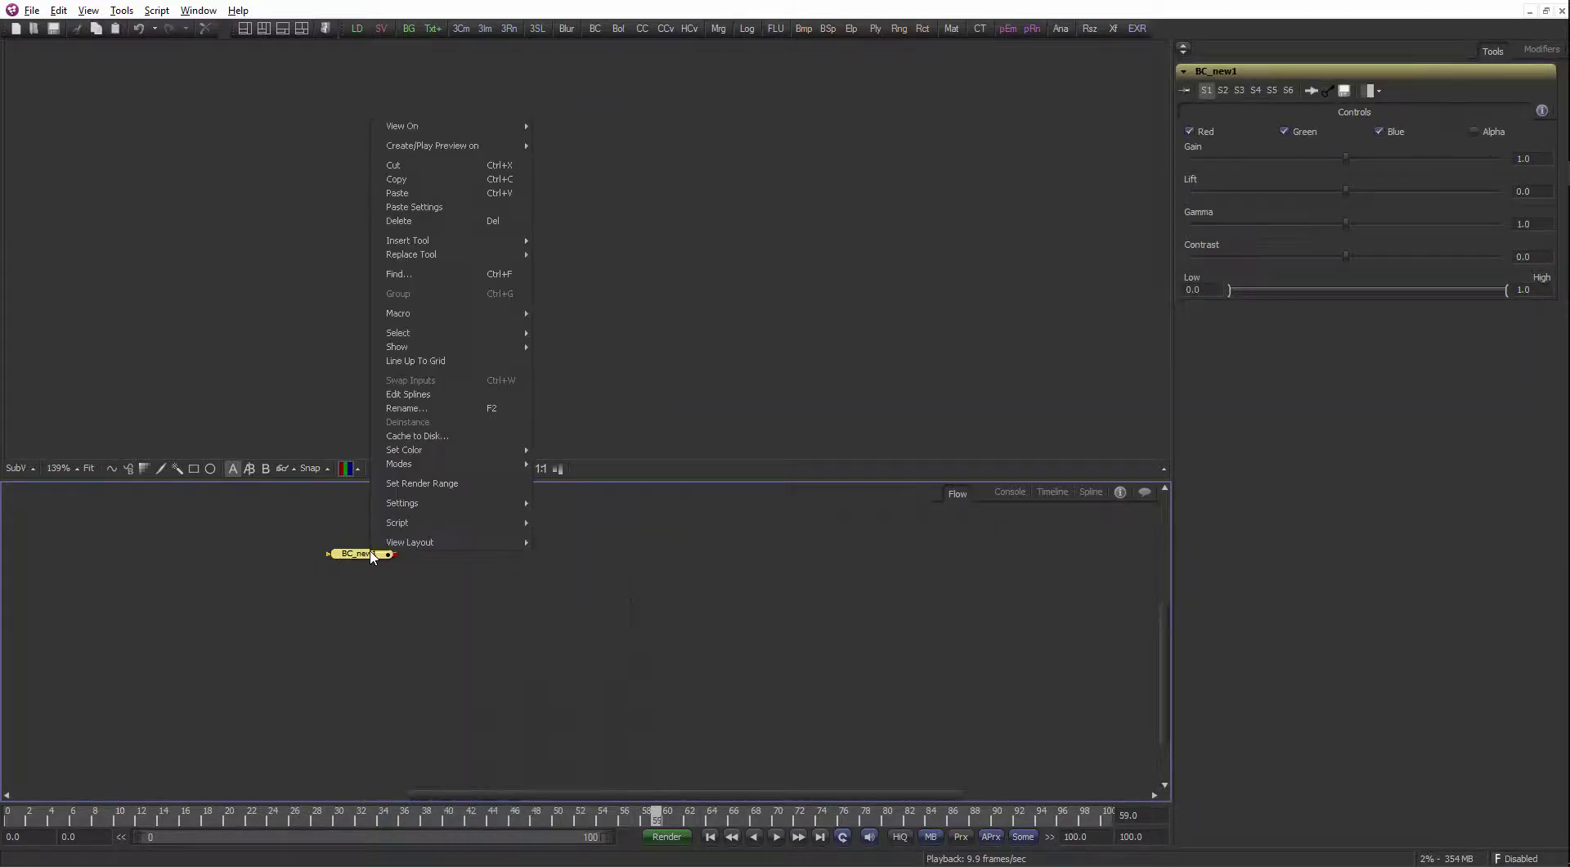
{"action": "mouse_move", "coordinate": [432, 321]}
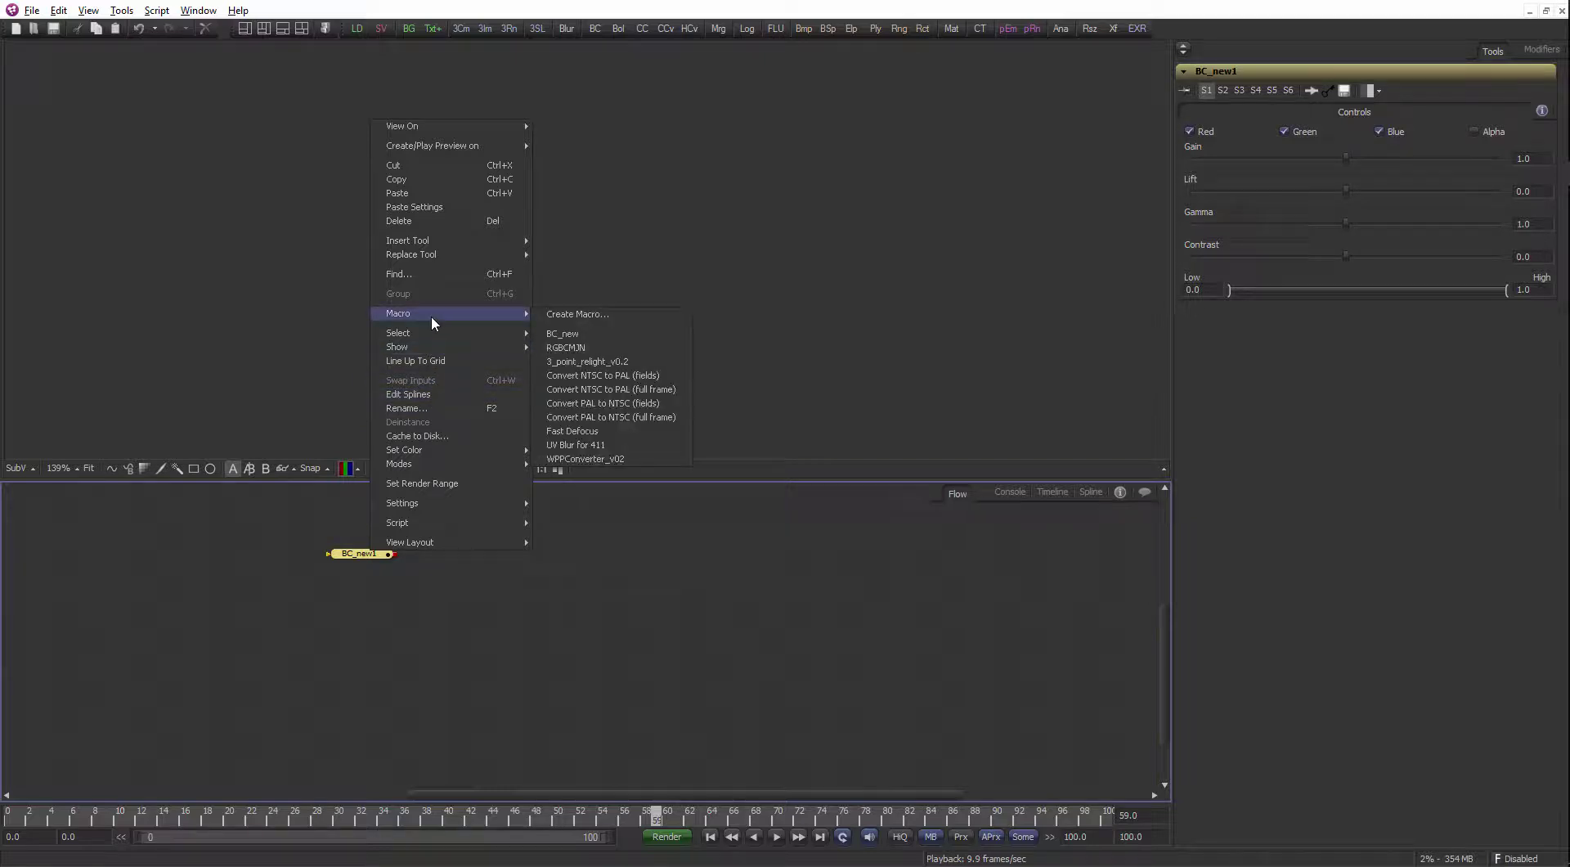
{"action": "left_click", "coordinate": [579, 316]}
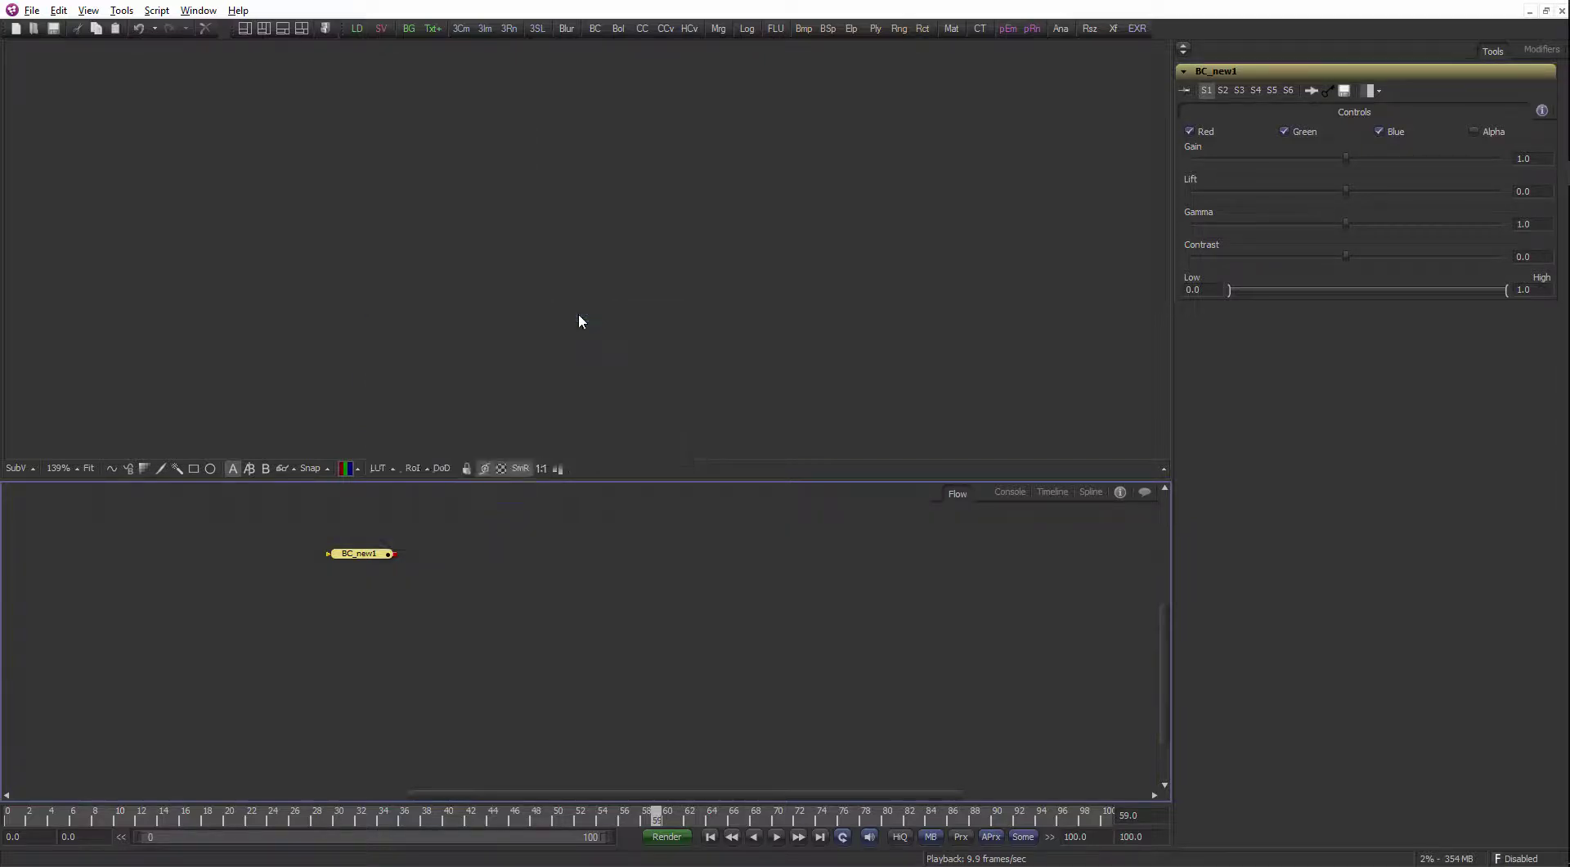
{"action": "left_click_drag", "start_coordinate": [359, 76], "coordinate": [581, 83]}
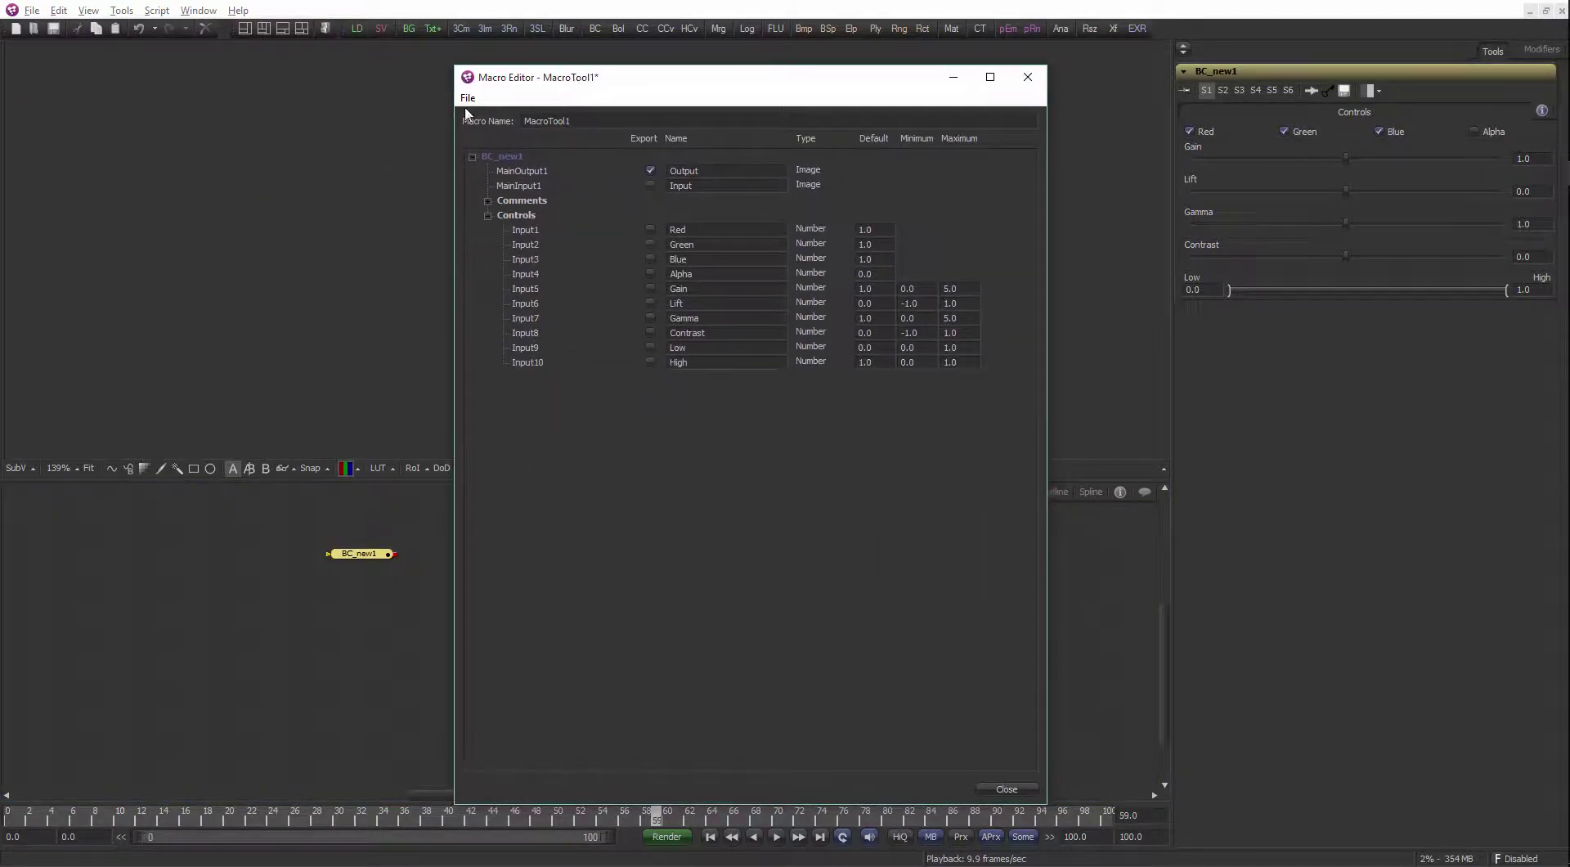
{"action": "left_click", "coordinate": [467, 98]}
{"action": "left_click", "coordinate": [481, 133]}
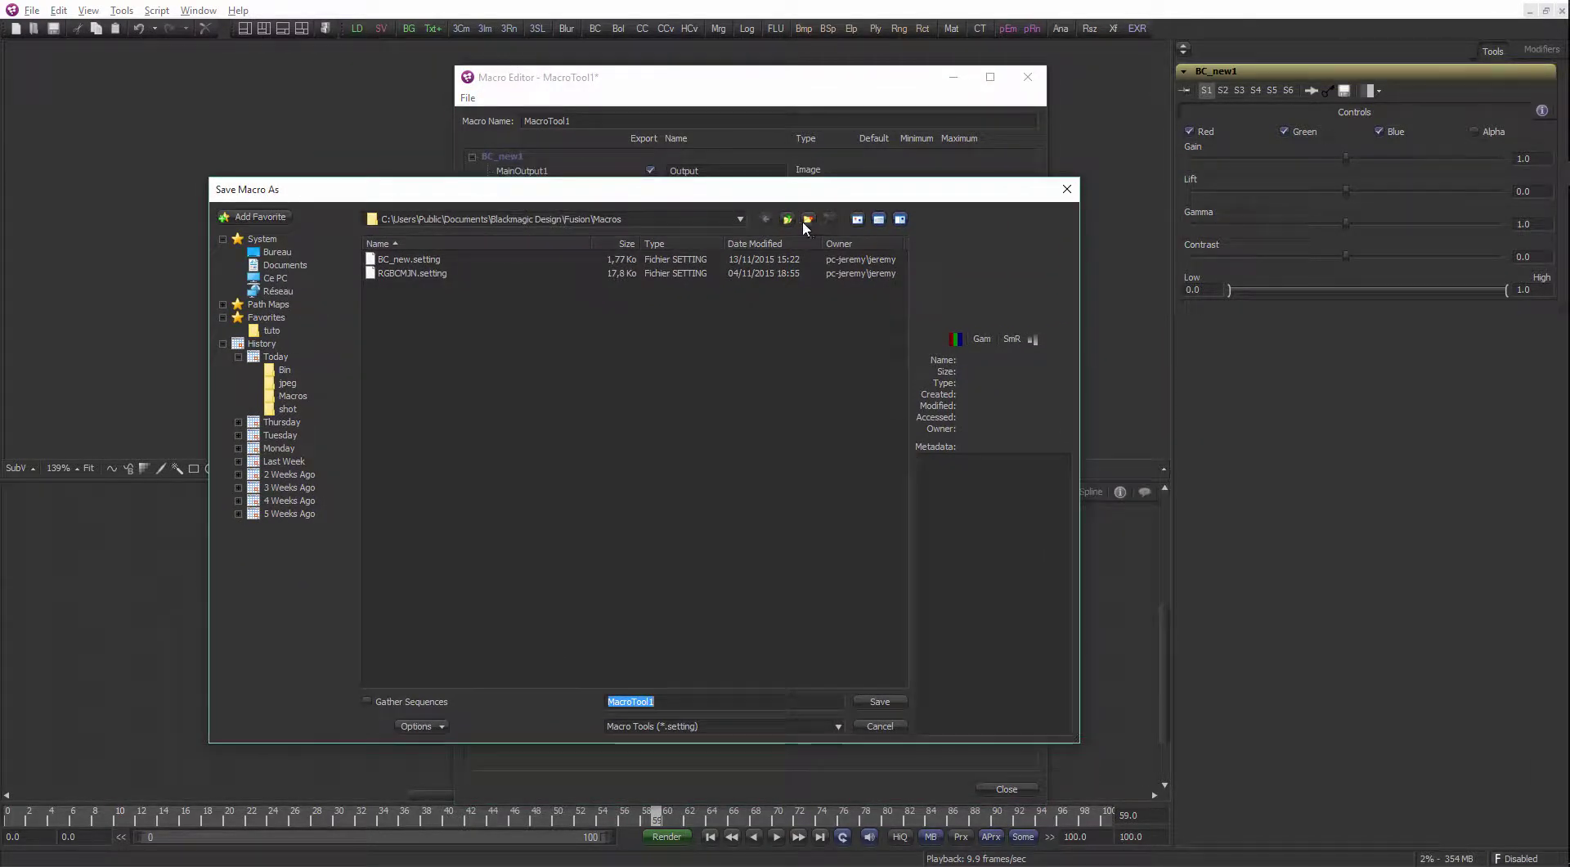
Browse the save location to C:\Program Files\Blackmagic Design\Fusion
{"action": "left_click", "coordinate": [790, 219]}
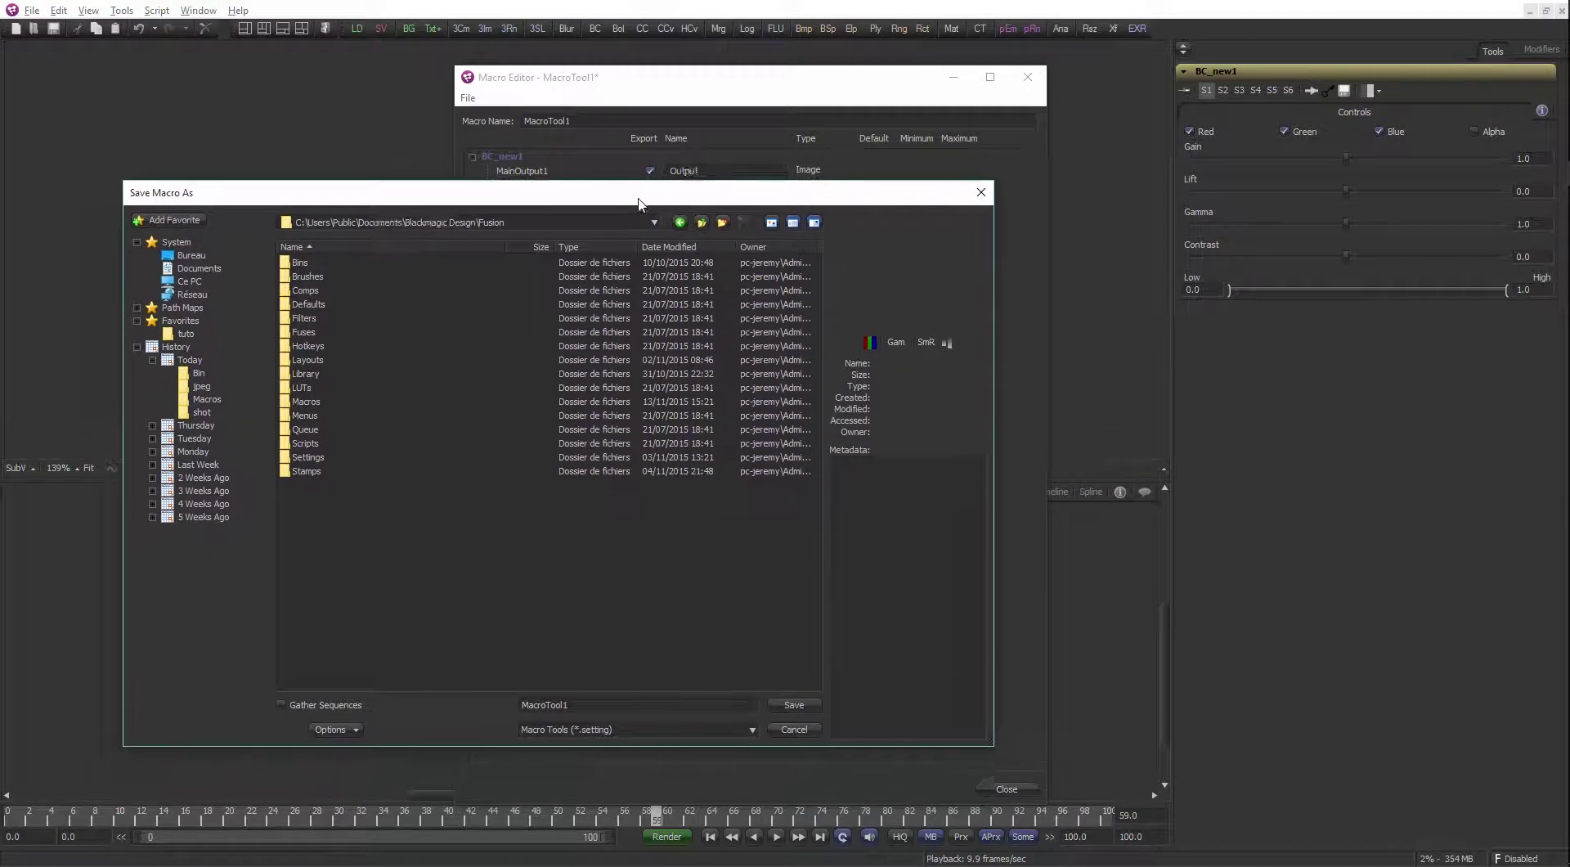
{"action": "left_click", "coordinate": [518, 223]}
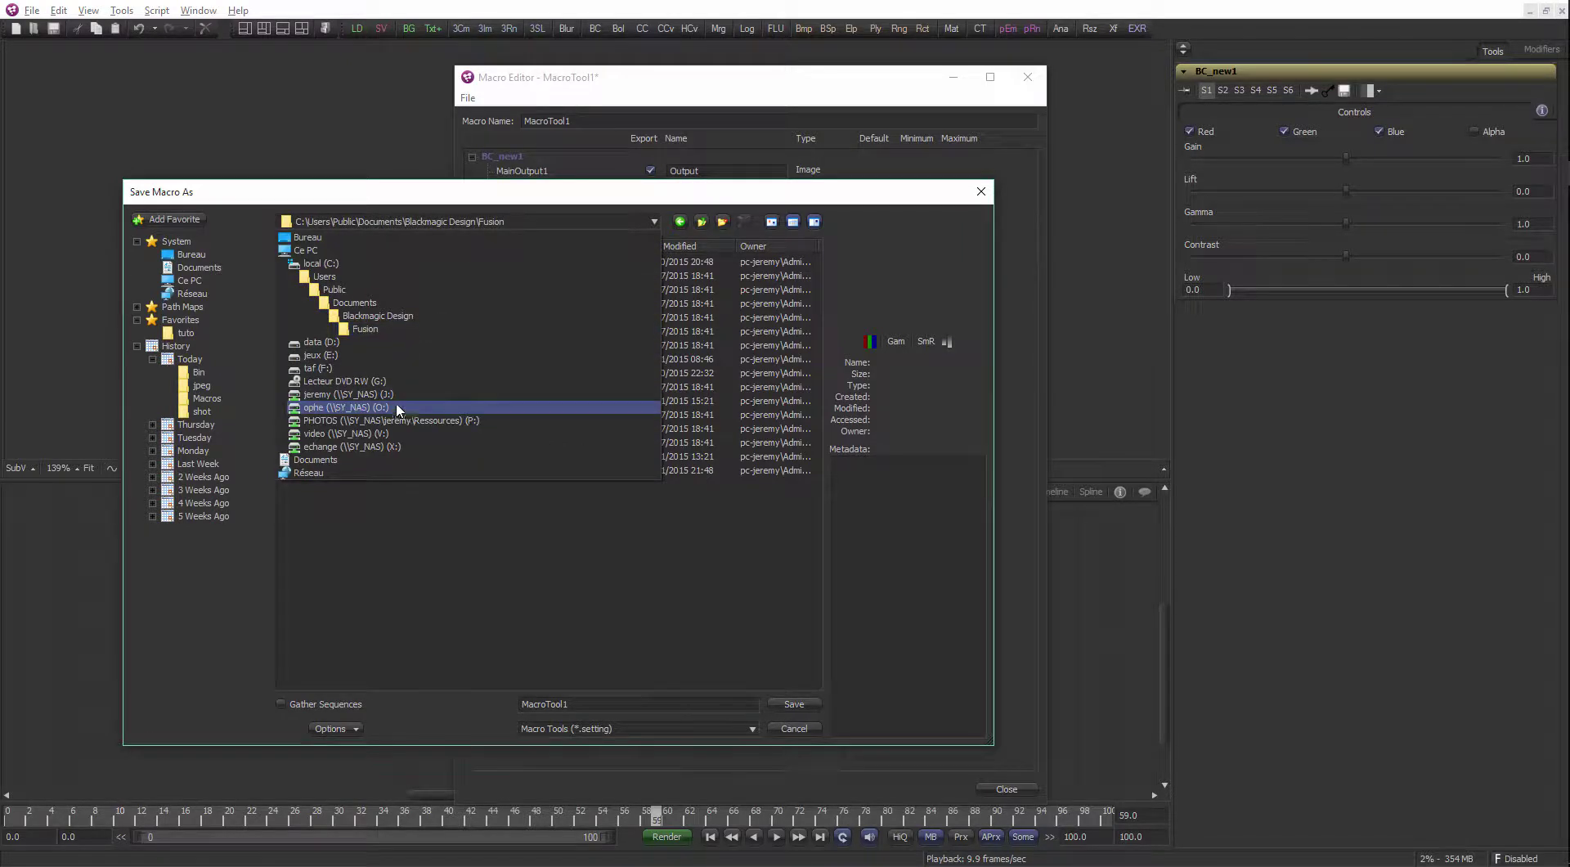
{"action": "left_click", "coordinate": [321, 263]}
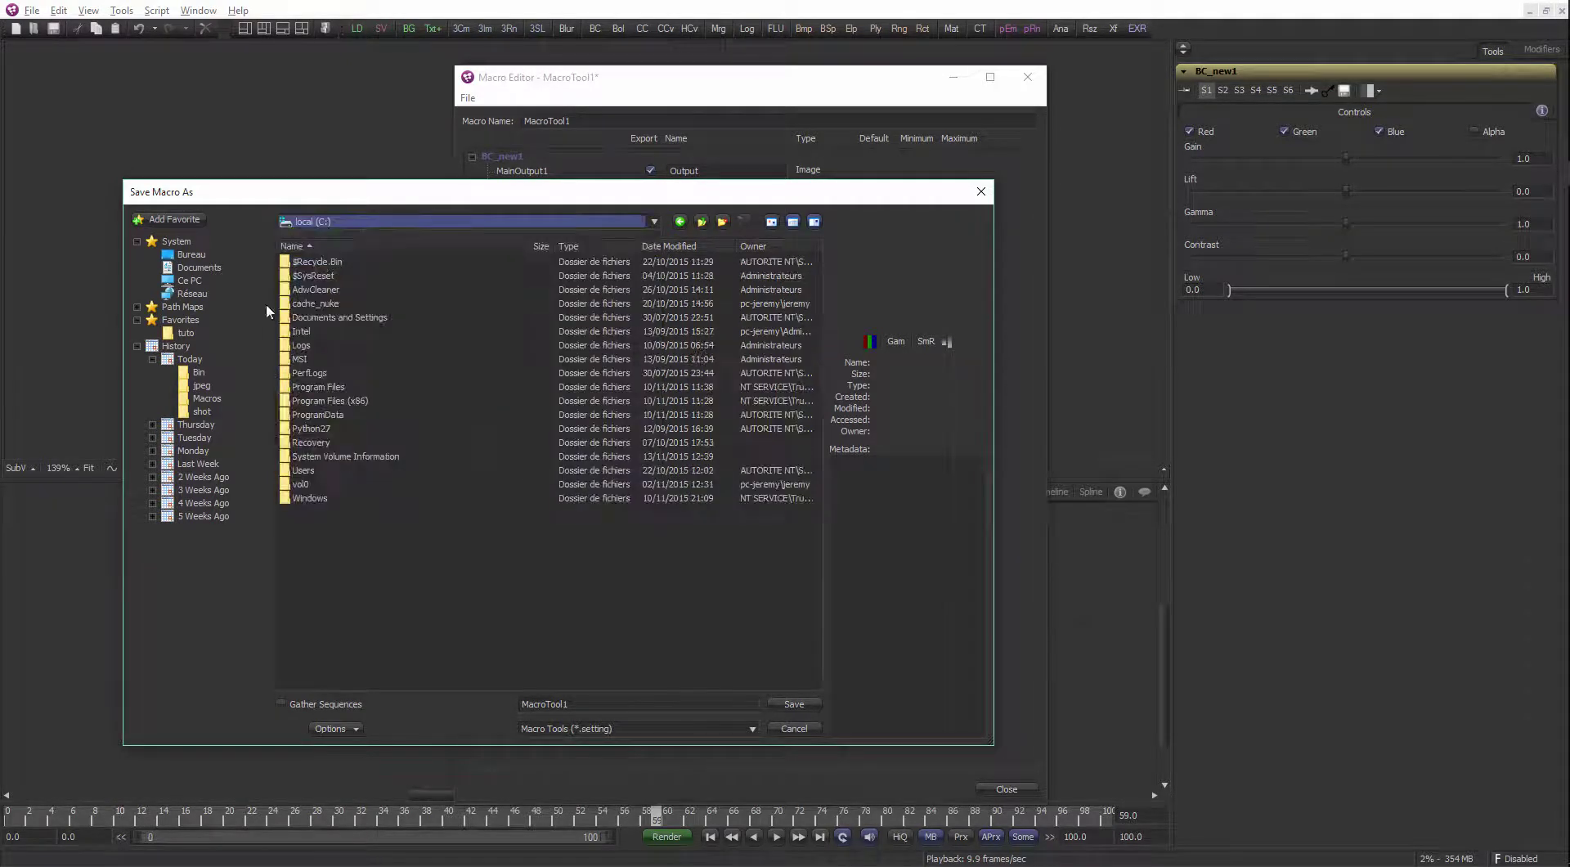
{"action": "double_click", "coordinate": [327, 387]}
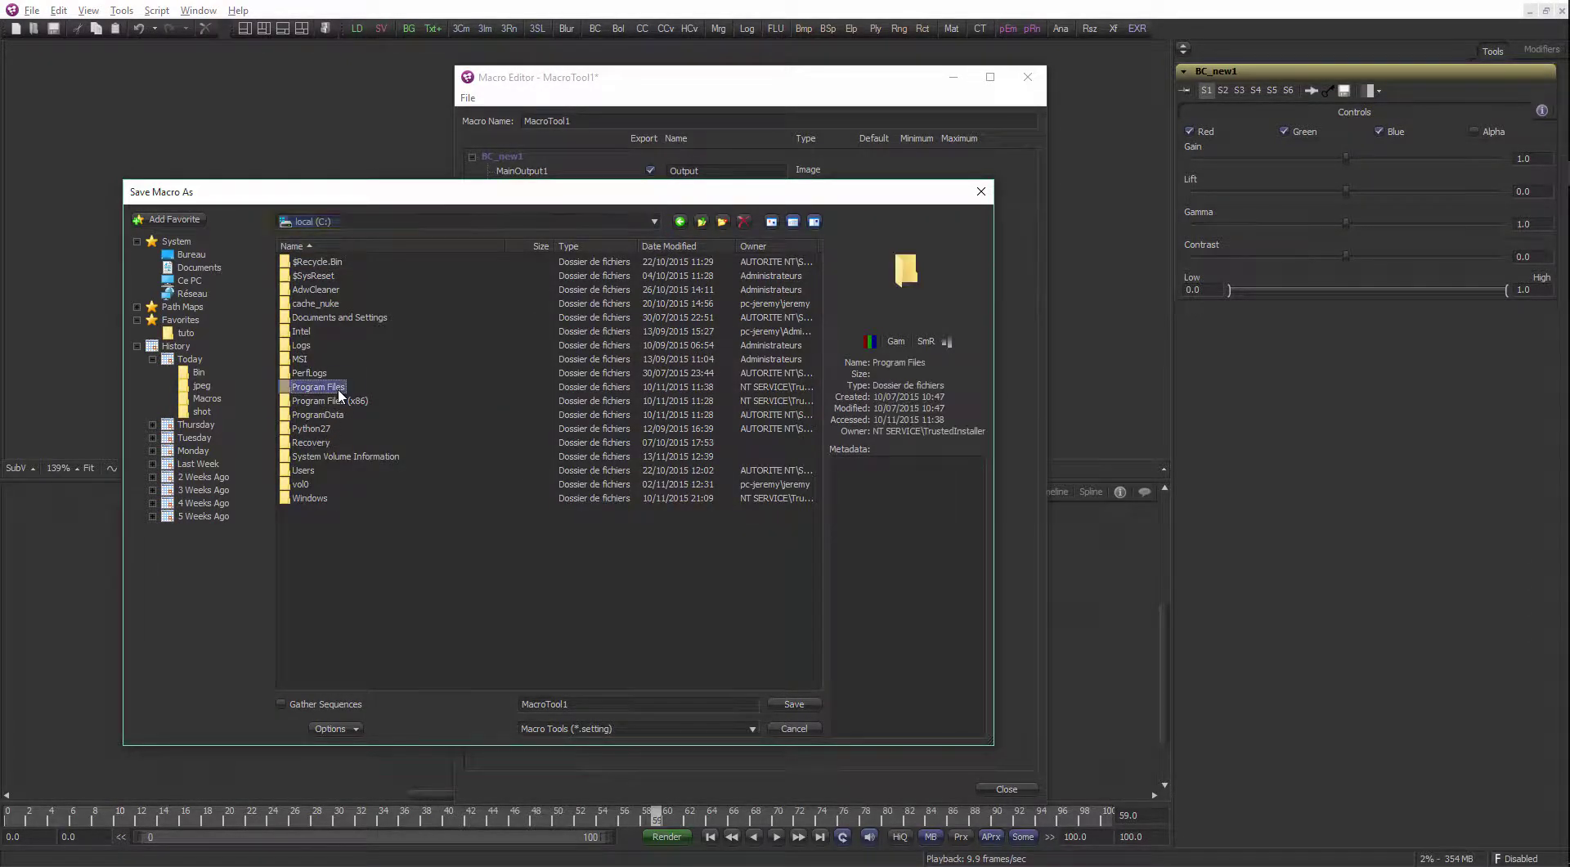
{"action": "double_click", "coordinate": [317, 324]}
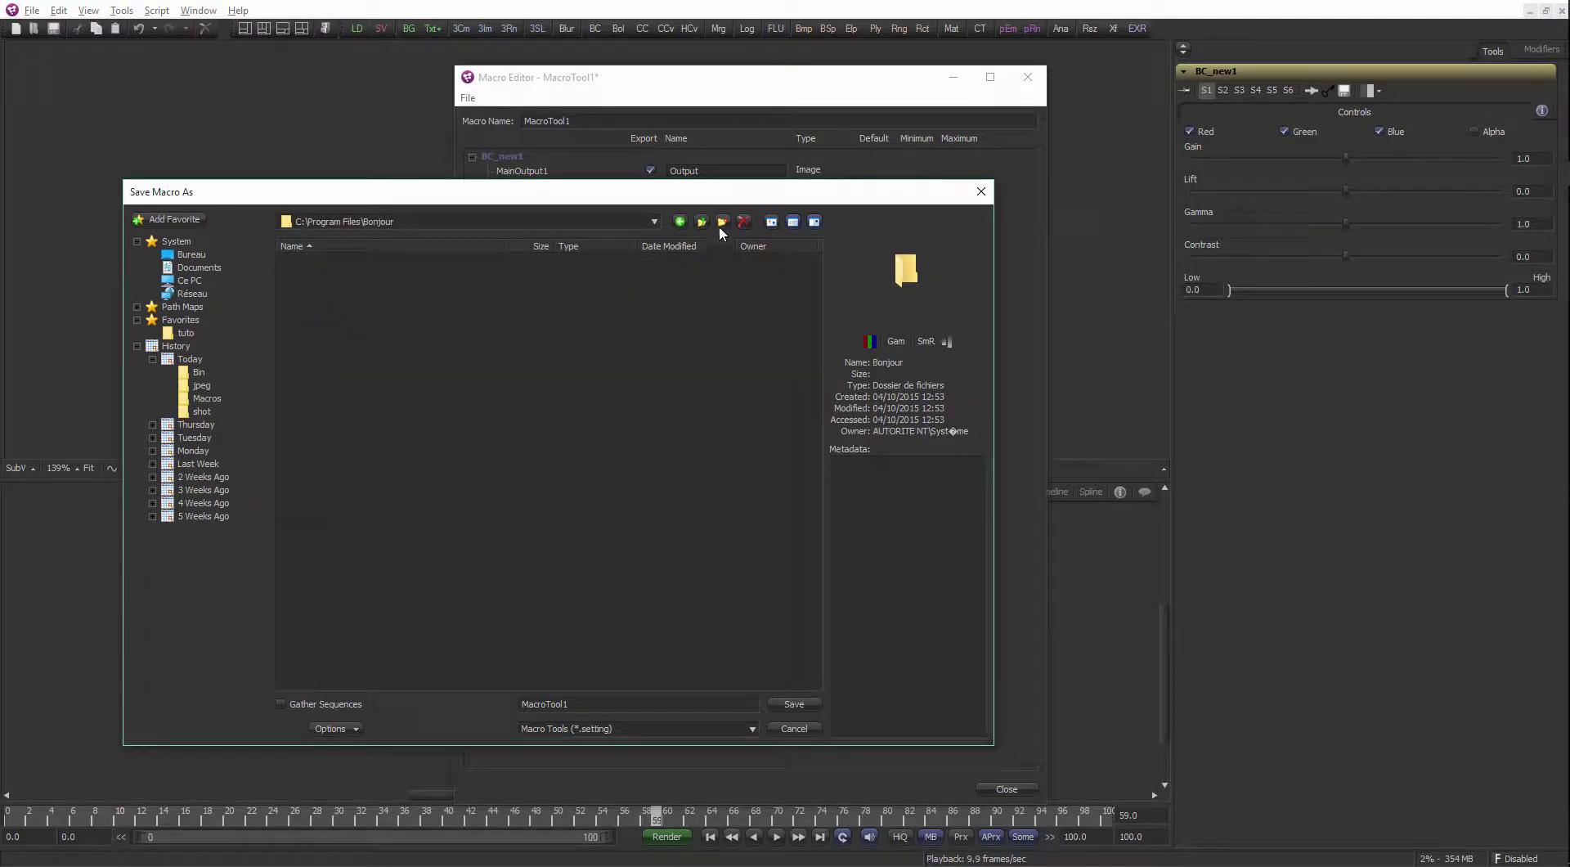
{"action": "left_click", "coordinate": [701, 222]}
{"action": "double_click", "coordinate": [320, 318]}
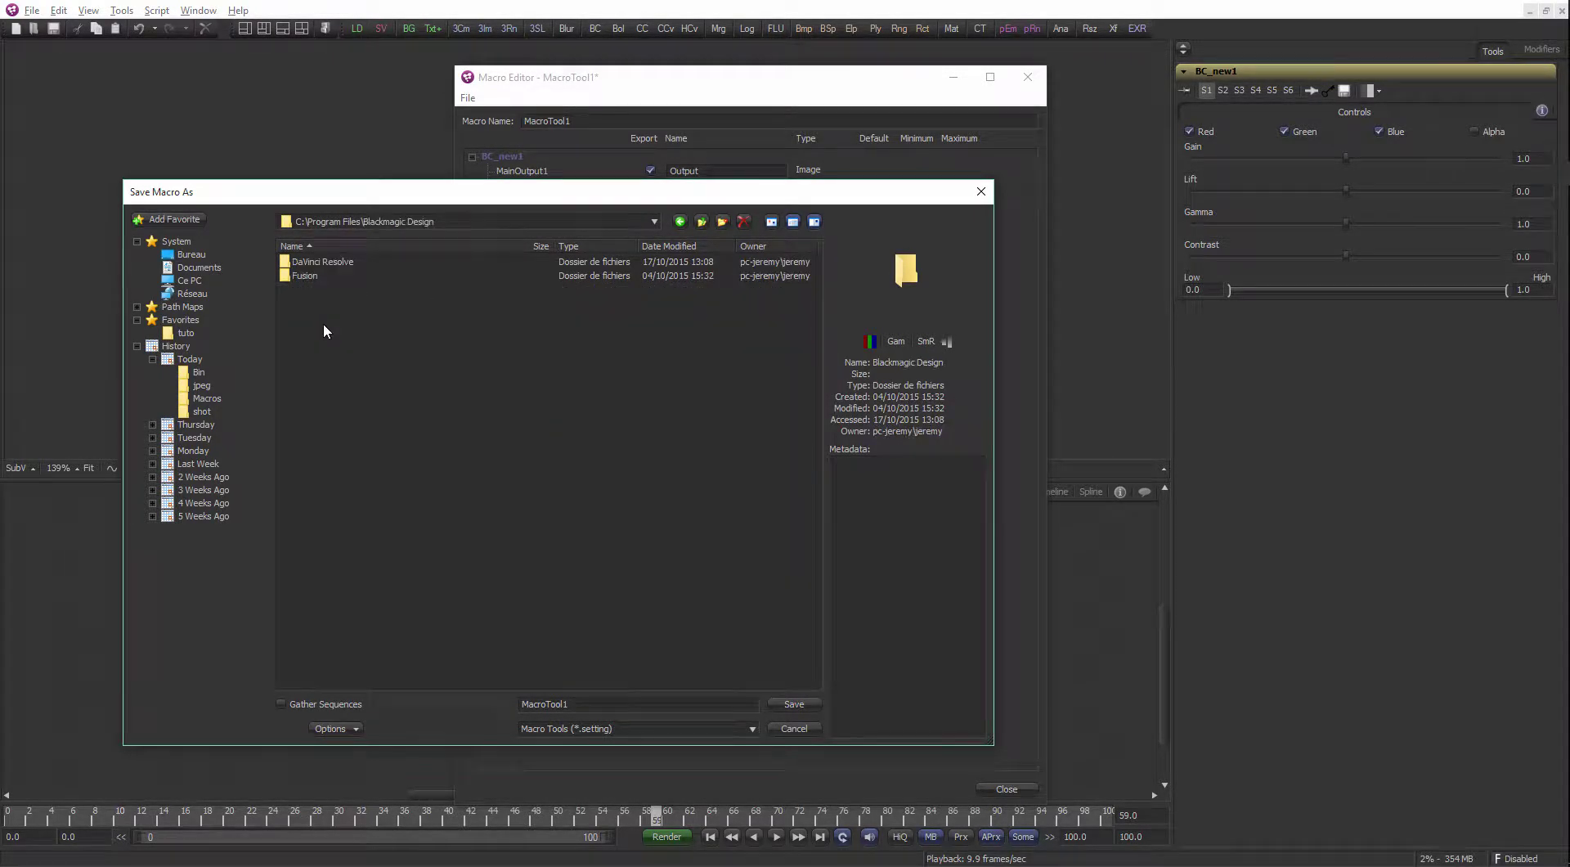
{"action": "double_click", "coordinate": [309, 264]}
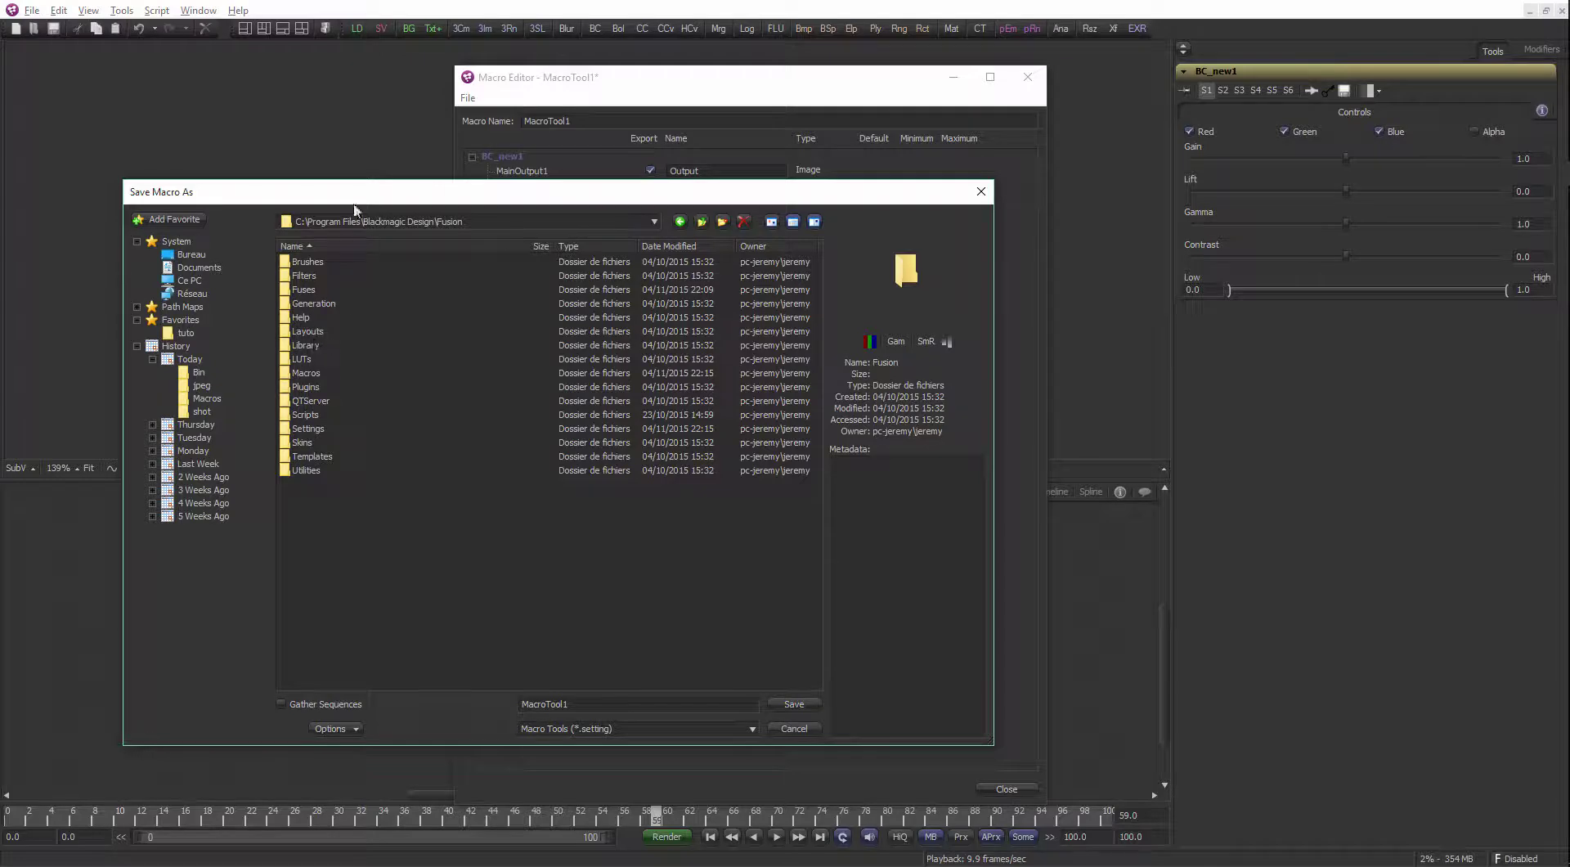
Open Fusion's Scripts folder and look inside its Slave and Bin subfolders
{"action": "left_click_drag", "start_coordinate": [354, 204], "coordinate": [782, 165]}
{"action": "double_click", "coordinate": [432, 417]}
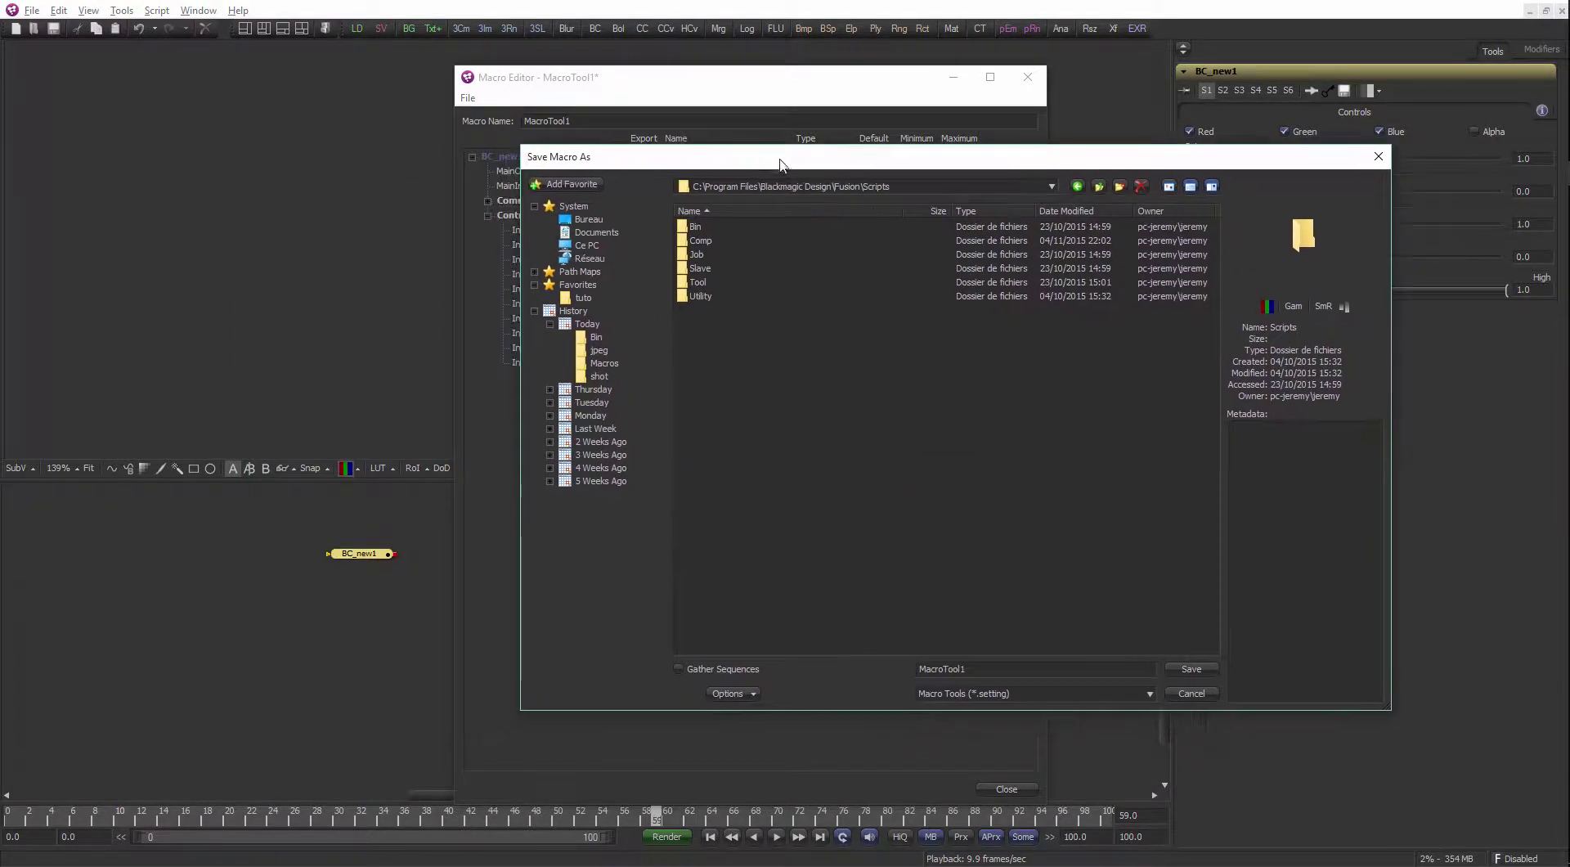
{"action": "left_click", "coordinate": [710, 240]}
{"action": "double_click", "coordinate": [700, 269]}
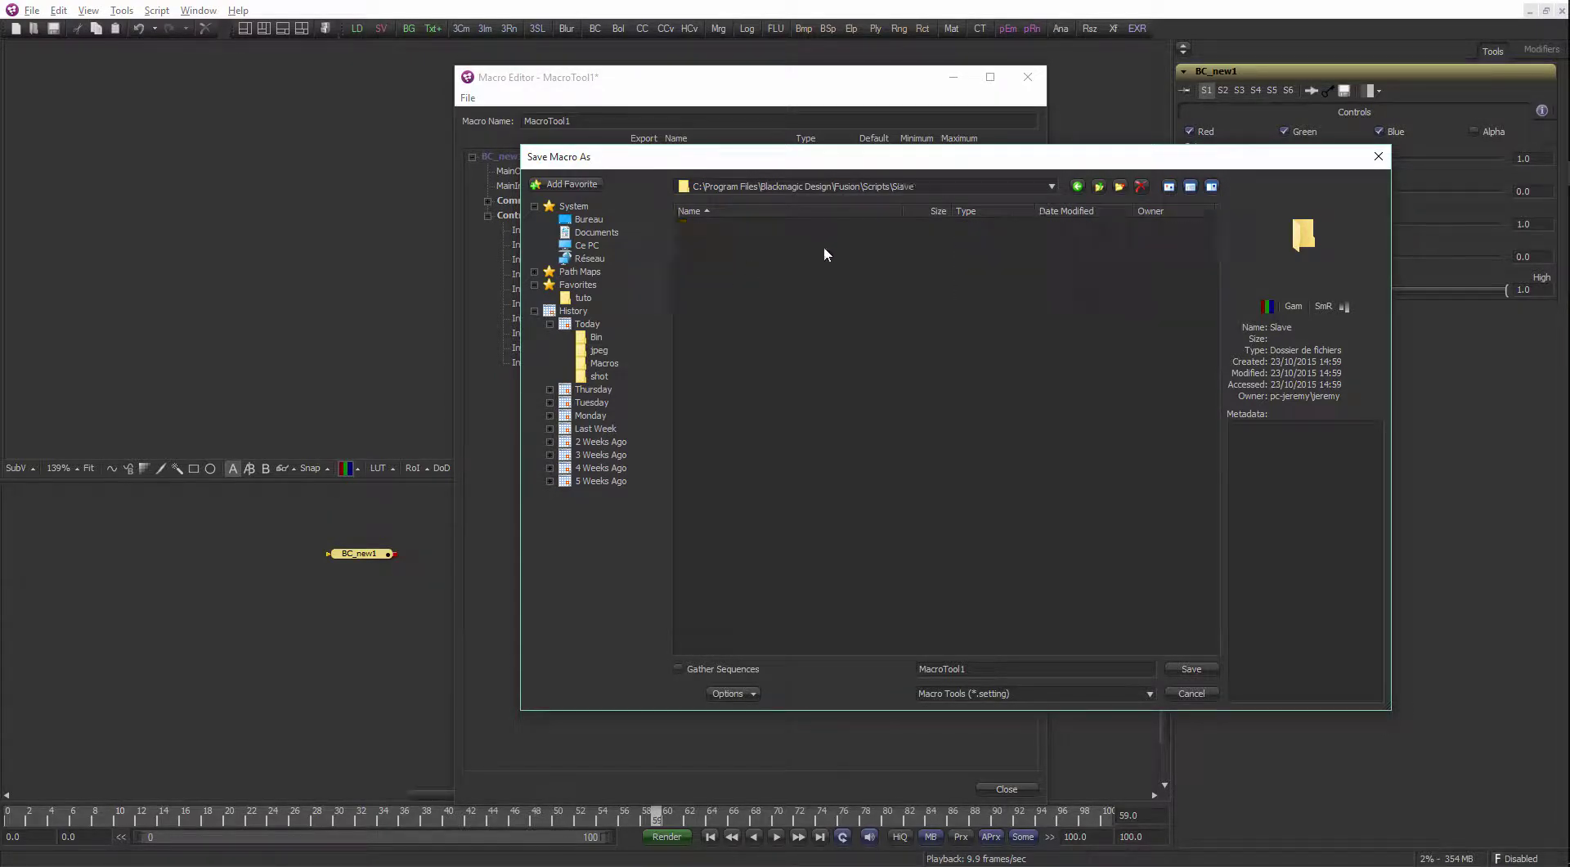
{"action": "left_click", "coordinate": [1095, 187]}
{"action": "double_click", "coordinate": [695, 227]}
Show all file types and examine the script files in the Scripts\Comp folder
{"action": "left_click", "coordinate": [1017, 693]}
{"action": "left_click", "coordinate": [983, 716]}
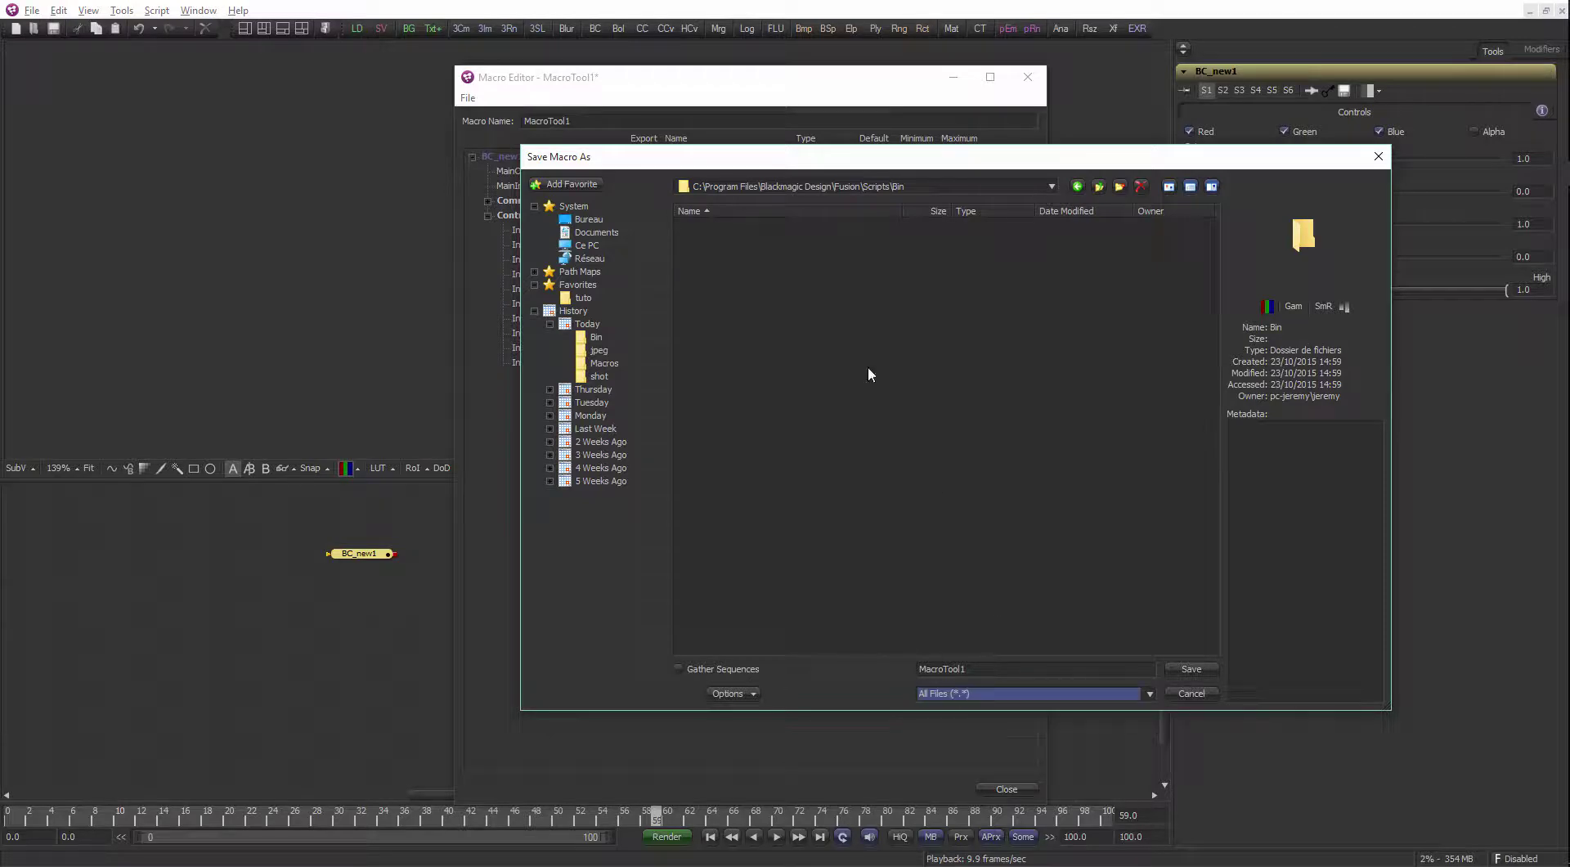
{"action": "left_click", "coordinate": [1099, 186]}
{"action": "double_click", "coordinate": [710, 241]}
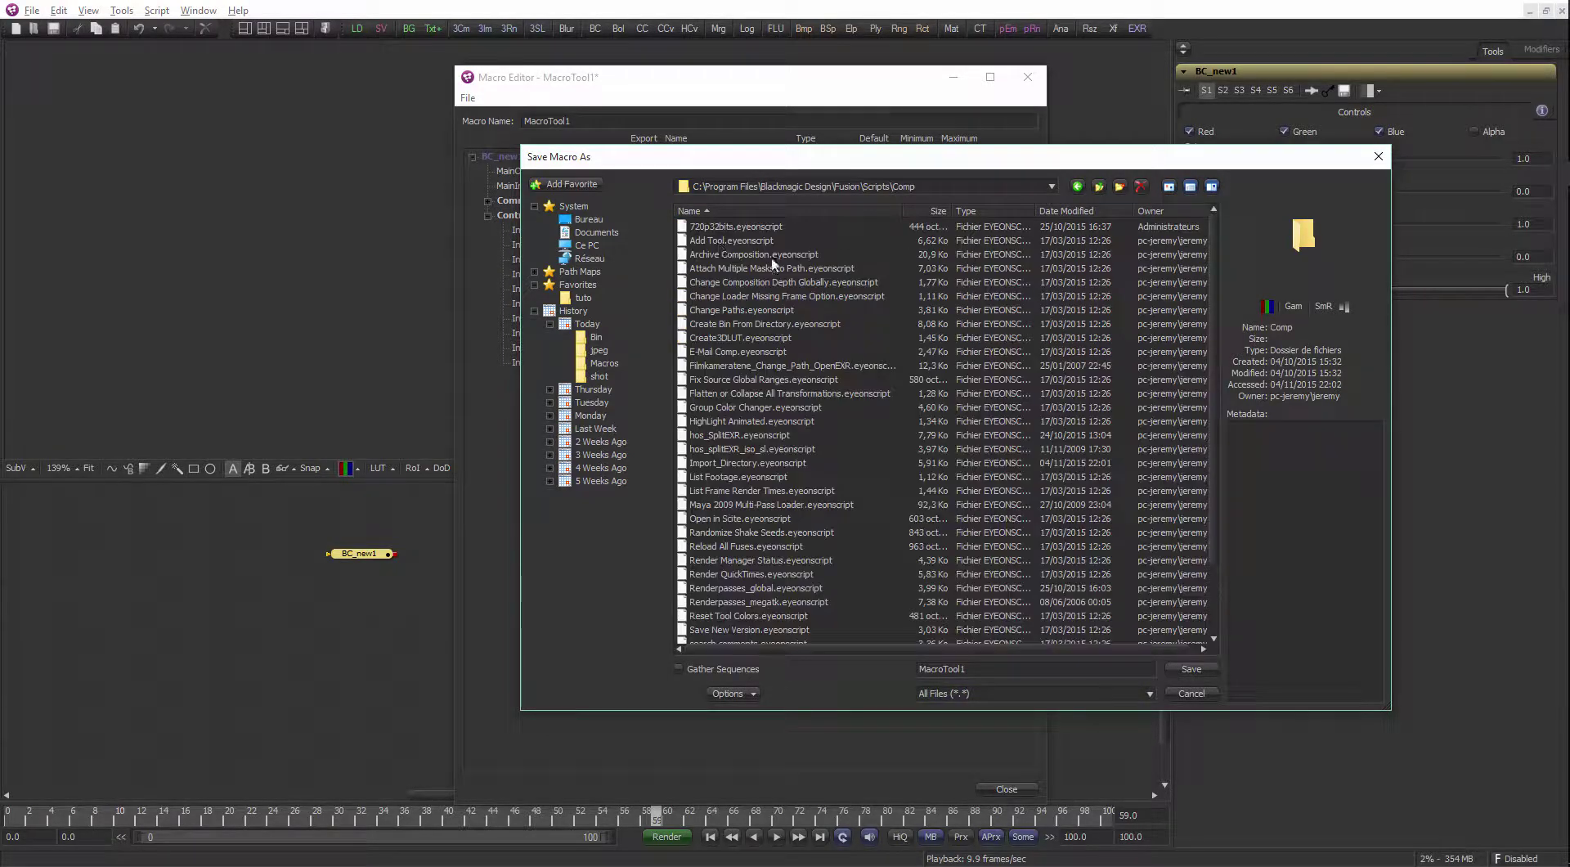
{"action": "left_click_drag", "start_coordinate": [853, 168], "coordinate": [820, 89]}
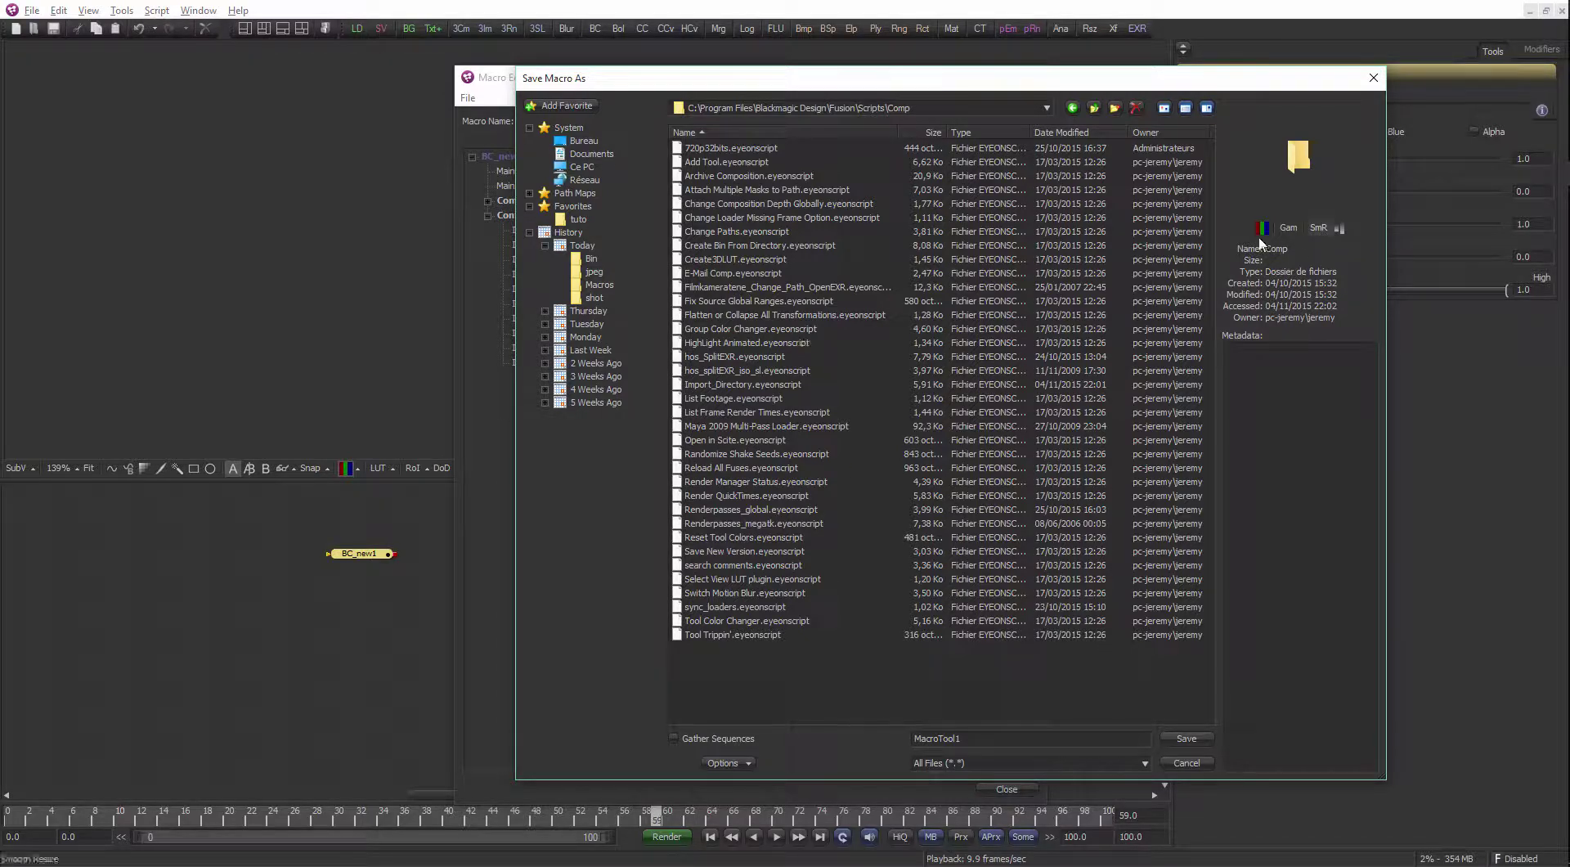
Leave the Macro Editor without saving and delete the BC_new node from the flow
{"action": "left_click", "coordinate": [1373, 78]}
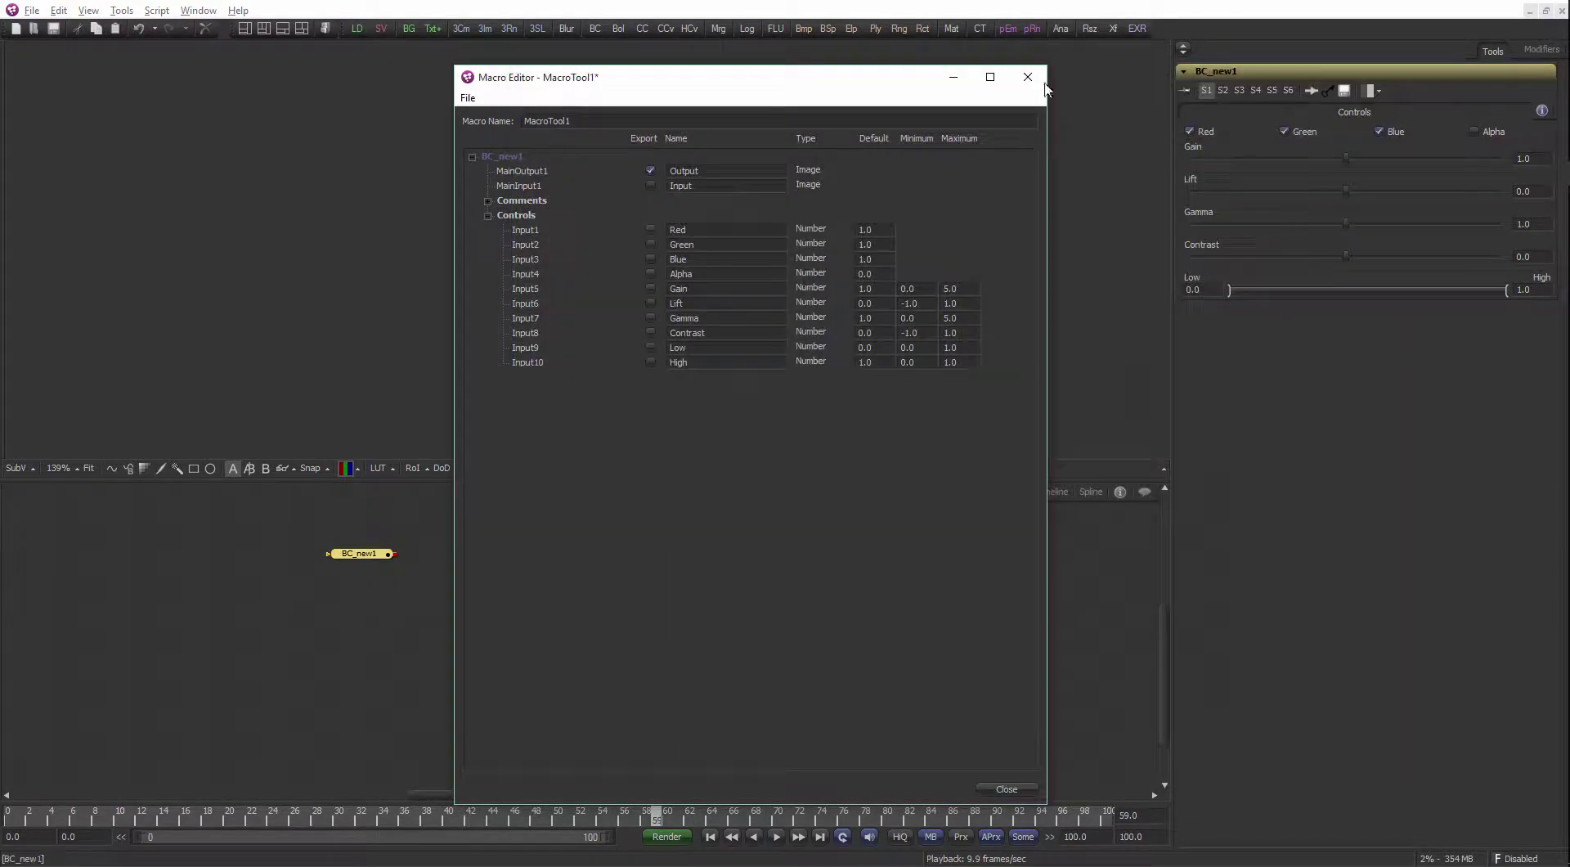
{"action": "left_click", "coordinate": [1028, 77]}
{"action": "left_click", "coordinate": [773, 473]}
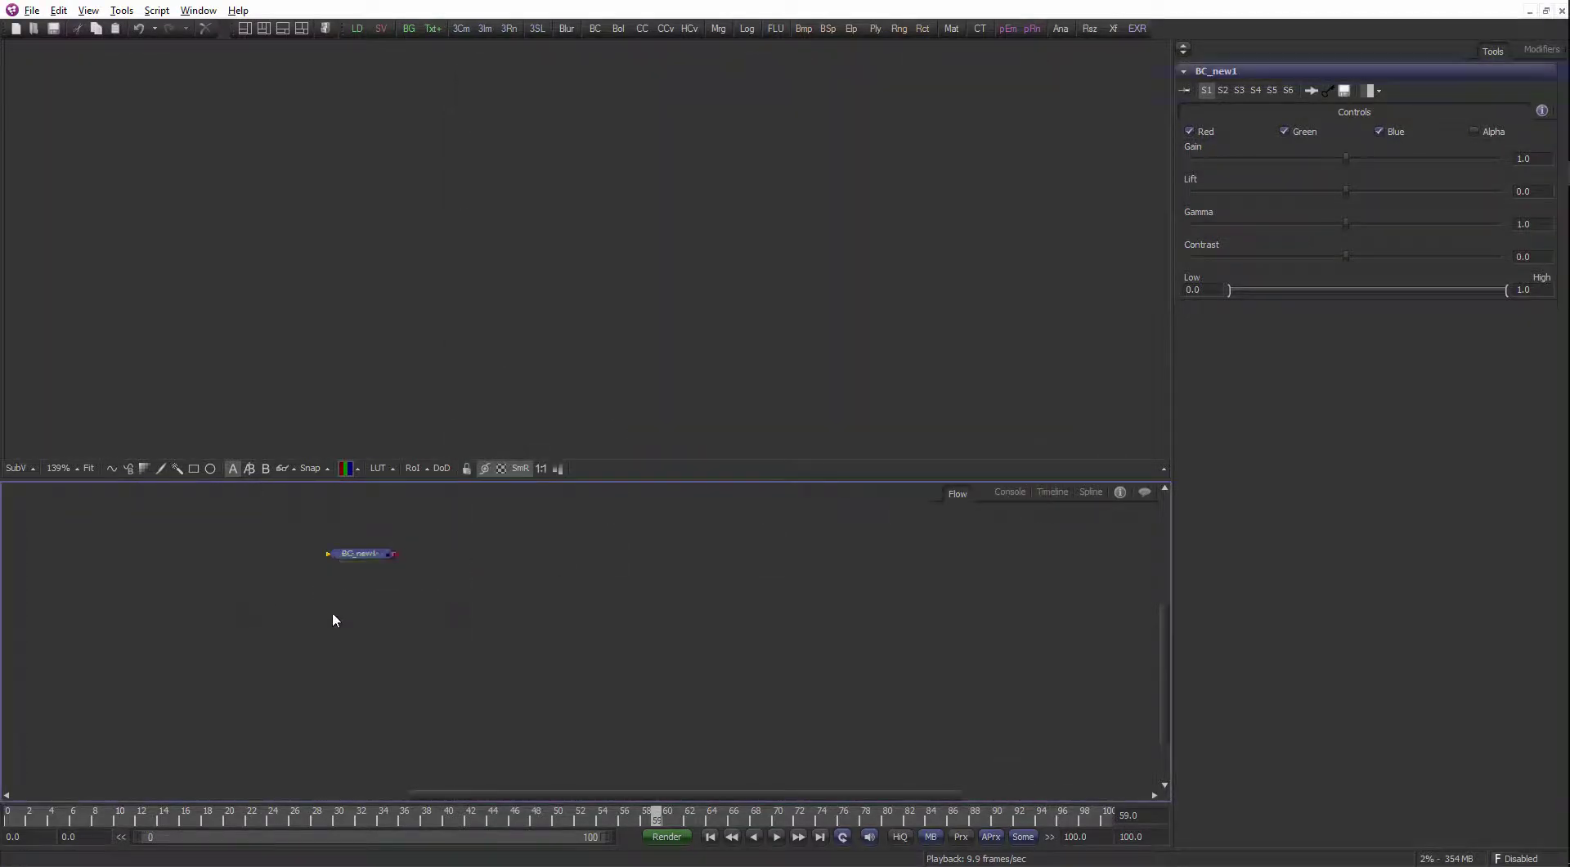
{"action": "key", "text": "Delete"}
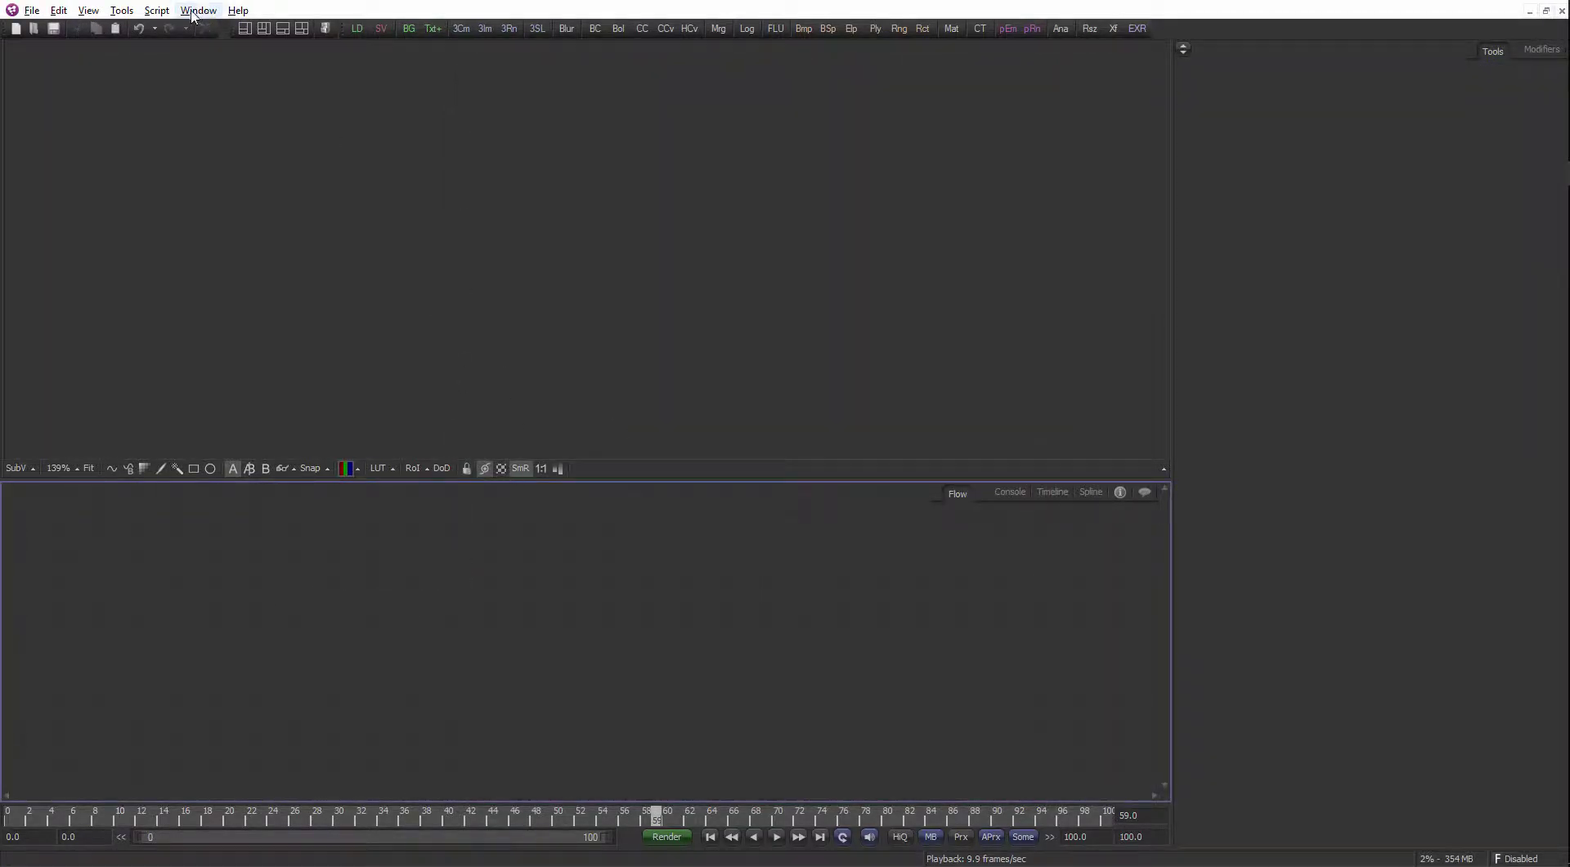
Run the 720p32bits composition script, read its output in the Console and return to the flow
{"action": "left_click", "coordinate": [156, 10]}
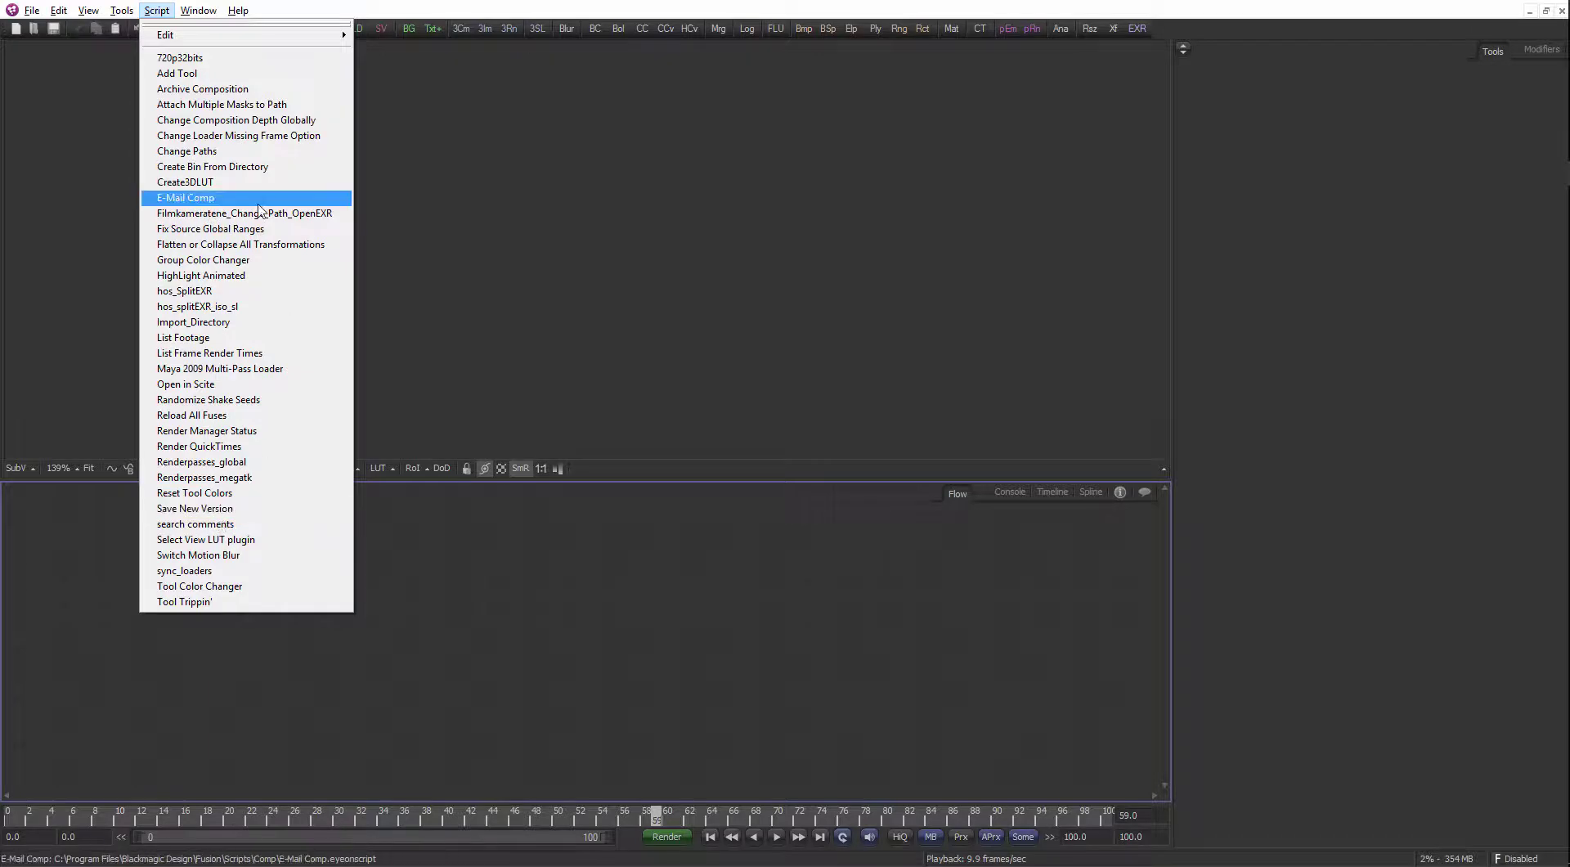
{"action": "left_click", "coordinate": [218, 58]}
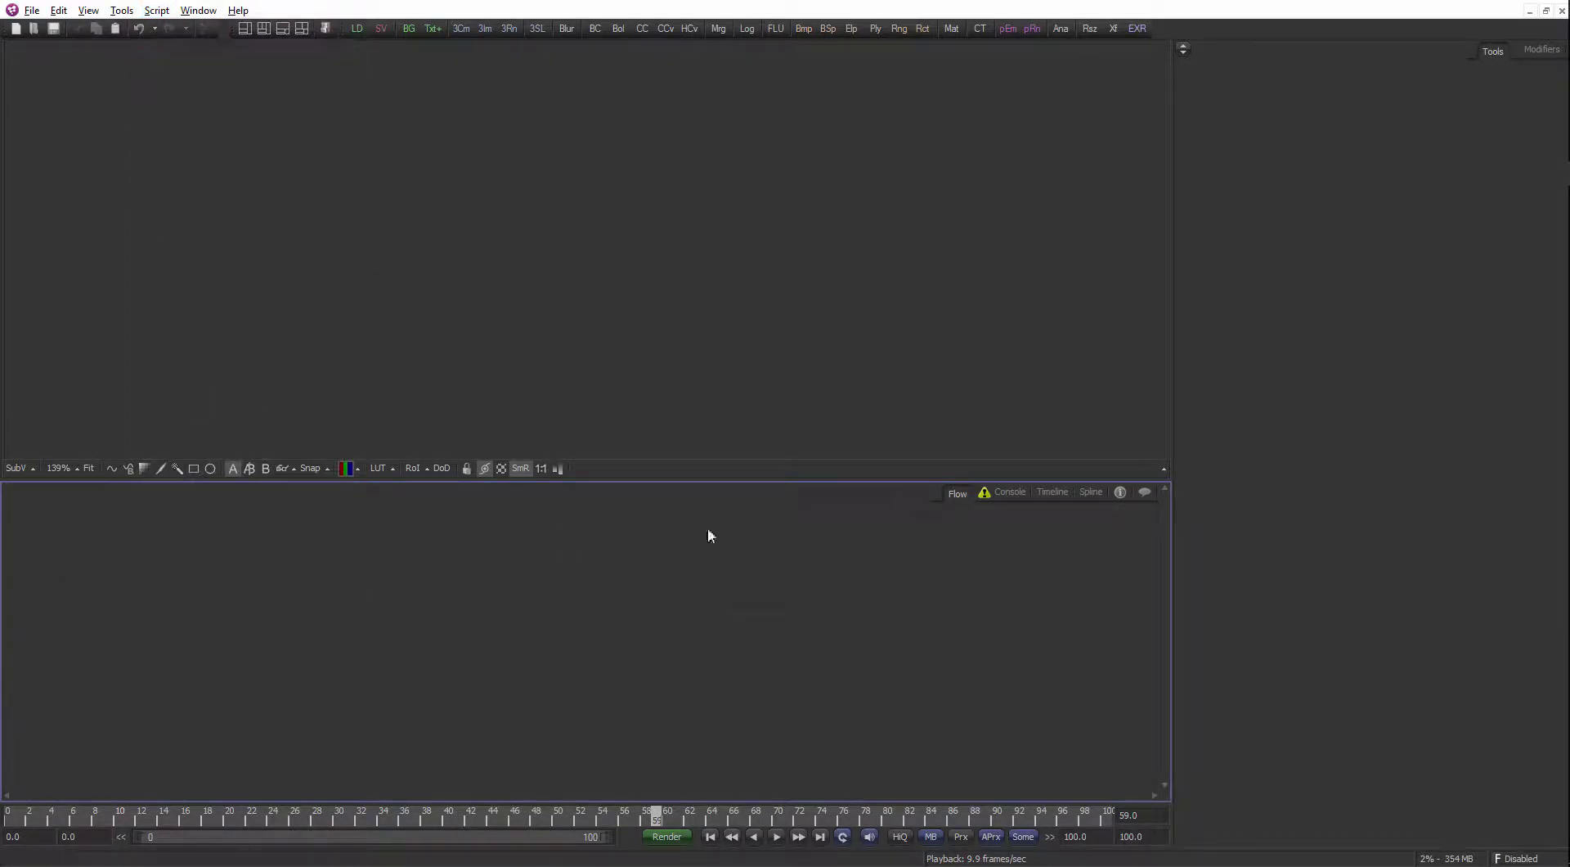
{"action": "left_click", "coordinate": [1009, 494]}
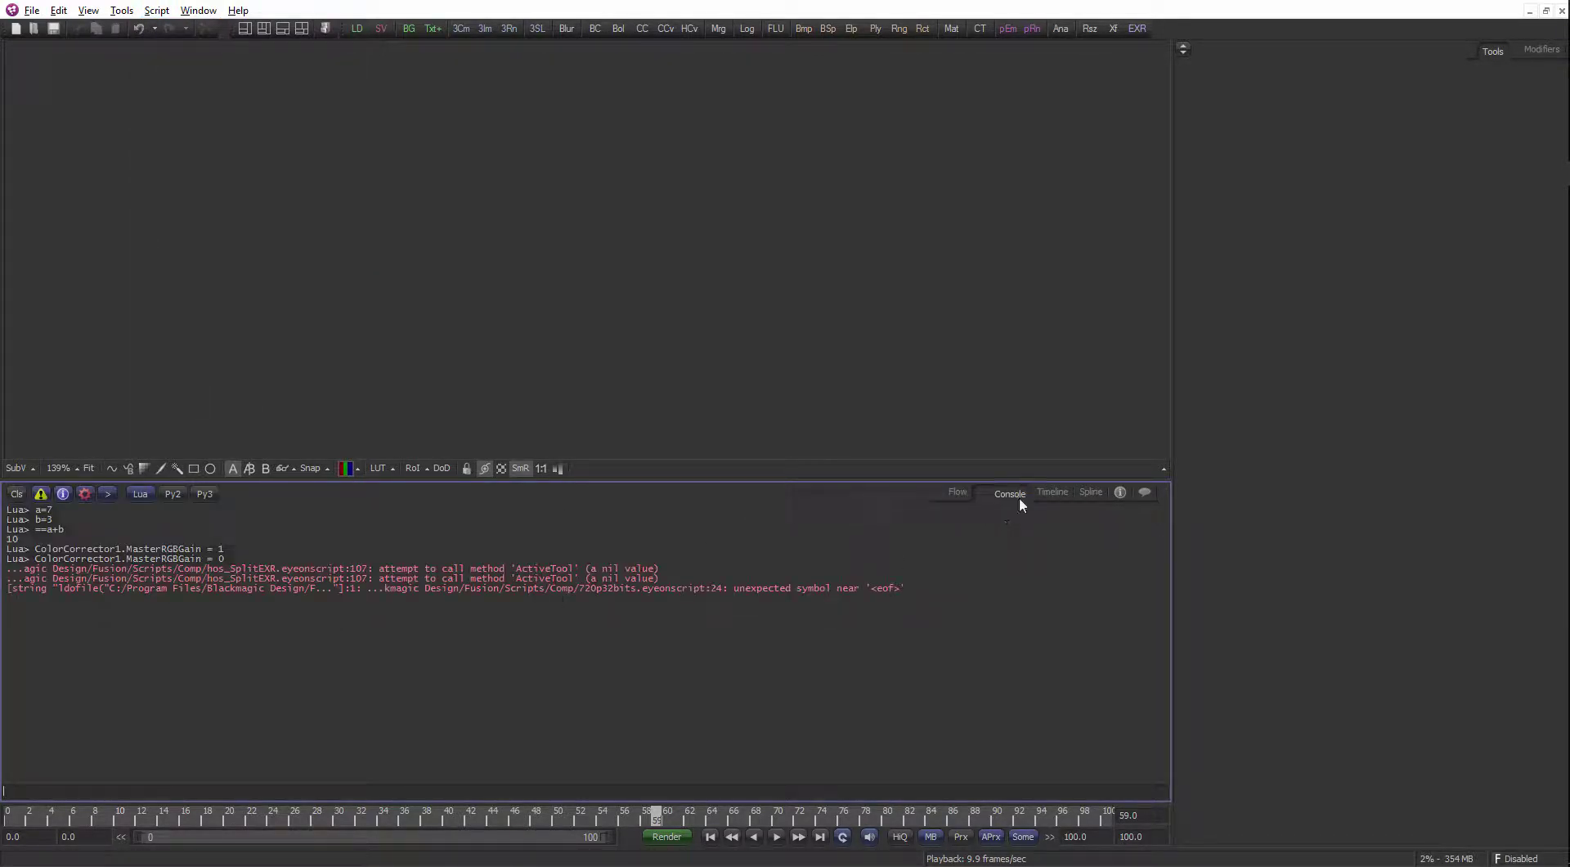
{"action": "left_click", "coordinate": [958, 493]}
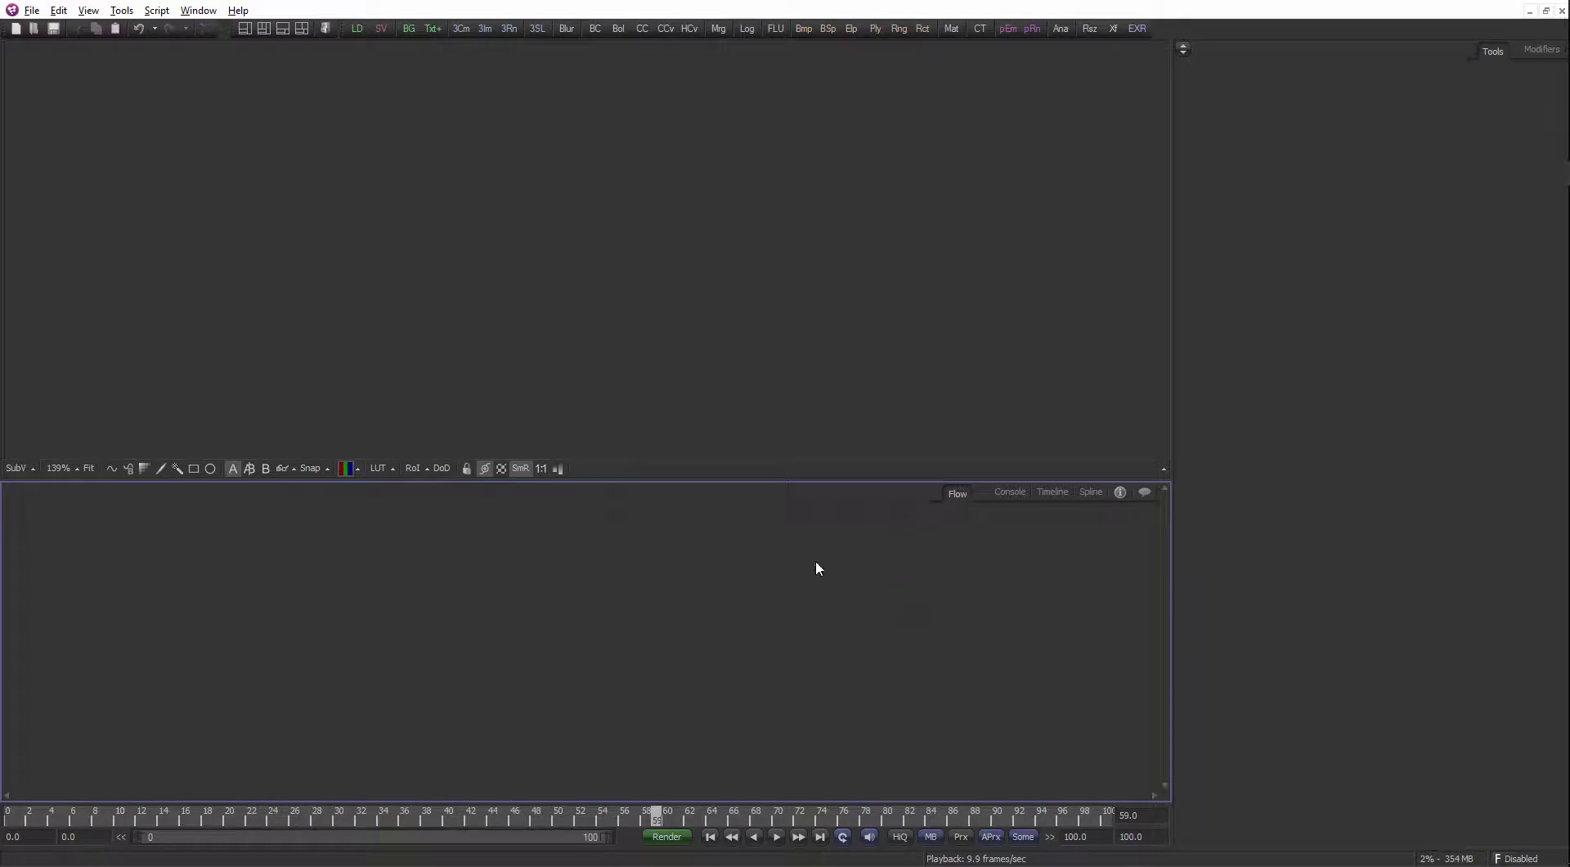
Open the 720p32bits composition script for editing in SciTE and reposition the editor window
{"action": "left_click", "coordinate": [155, 11]}
{"action": "mouse_move", "coordinate": [204, 36]}
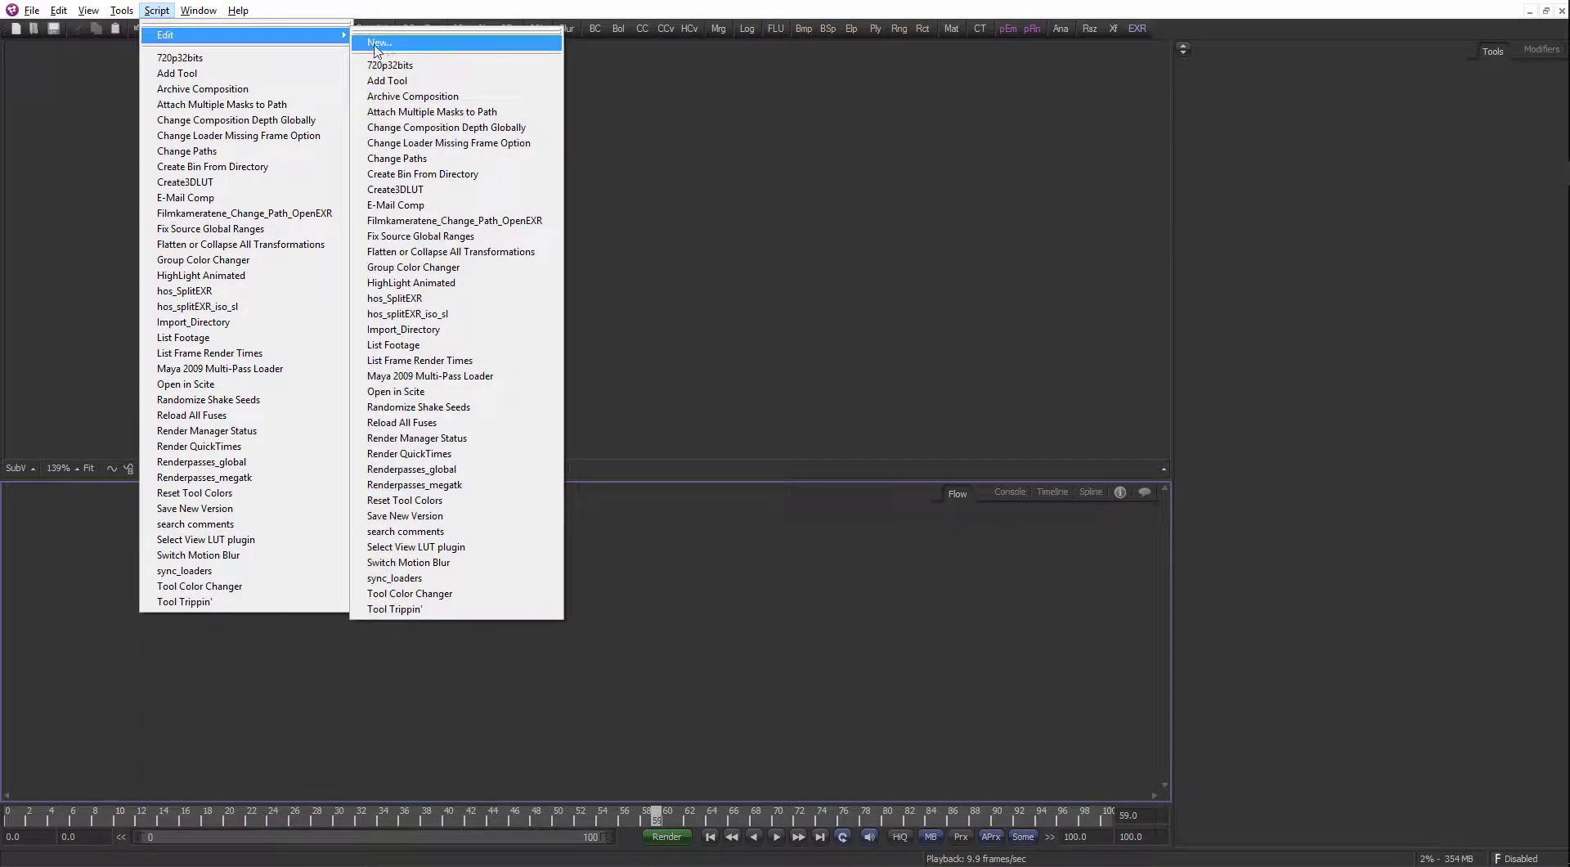
{"action": "left_click", "coordinate": [414, 65]}
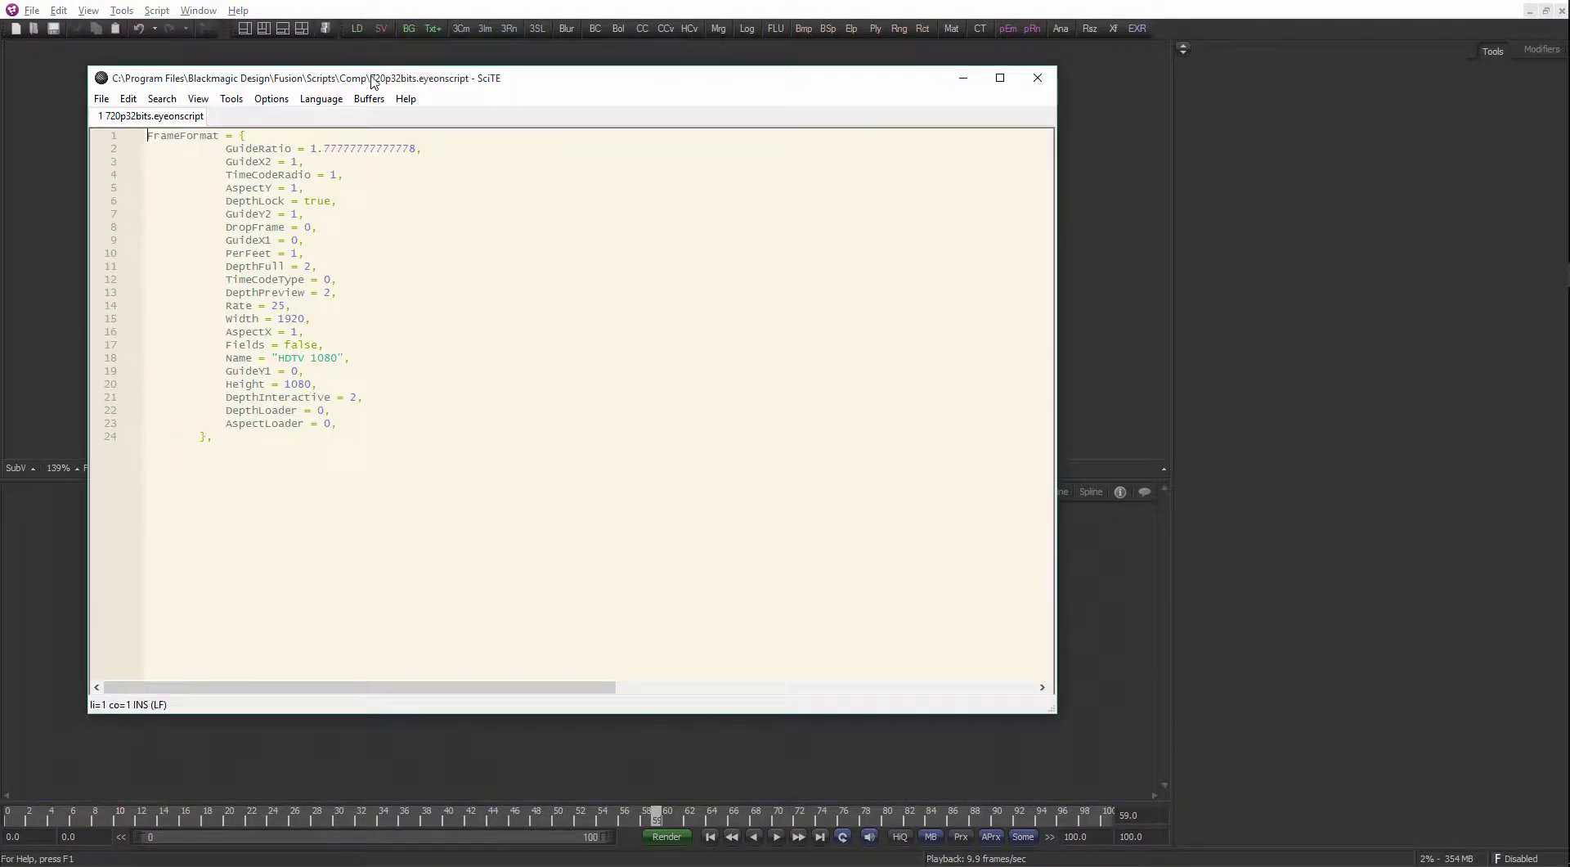
{"action": "left_click_drag", "start_coordinate": [372, 75], "coordinate": [747, 112]}
Check in the global Script preferences which program is set as the script editor
{"action": "left_click", "coordinate": [32, 10]}
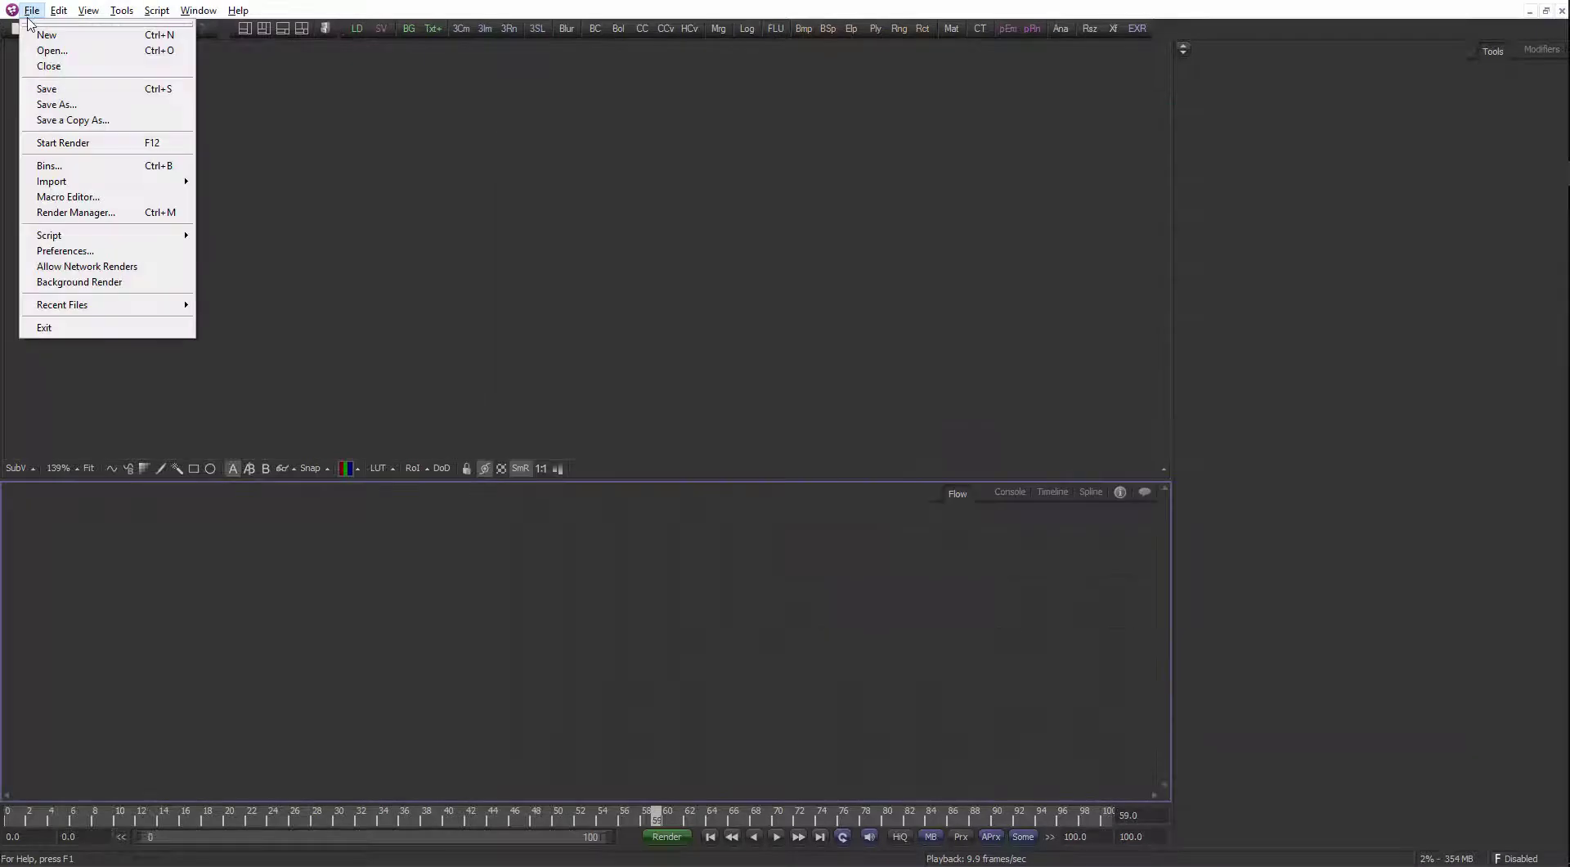
{"action": "left_click", "coordinate": [65, 252]}
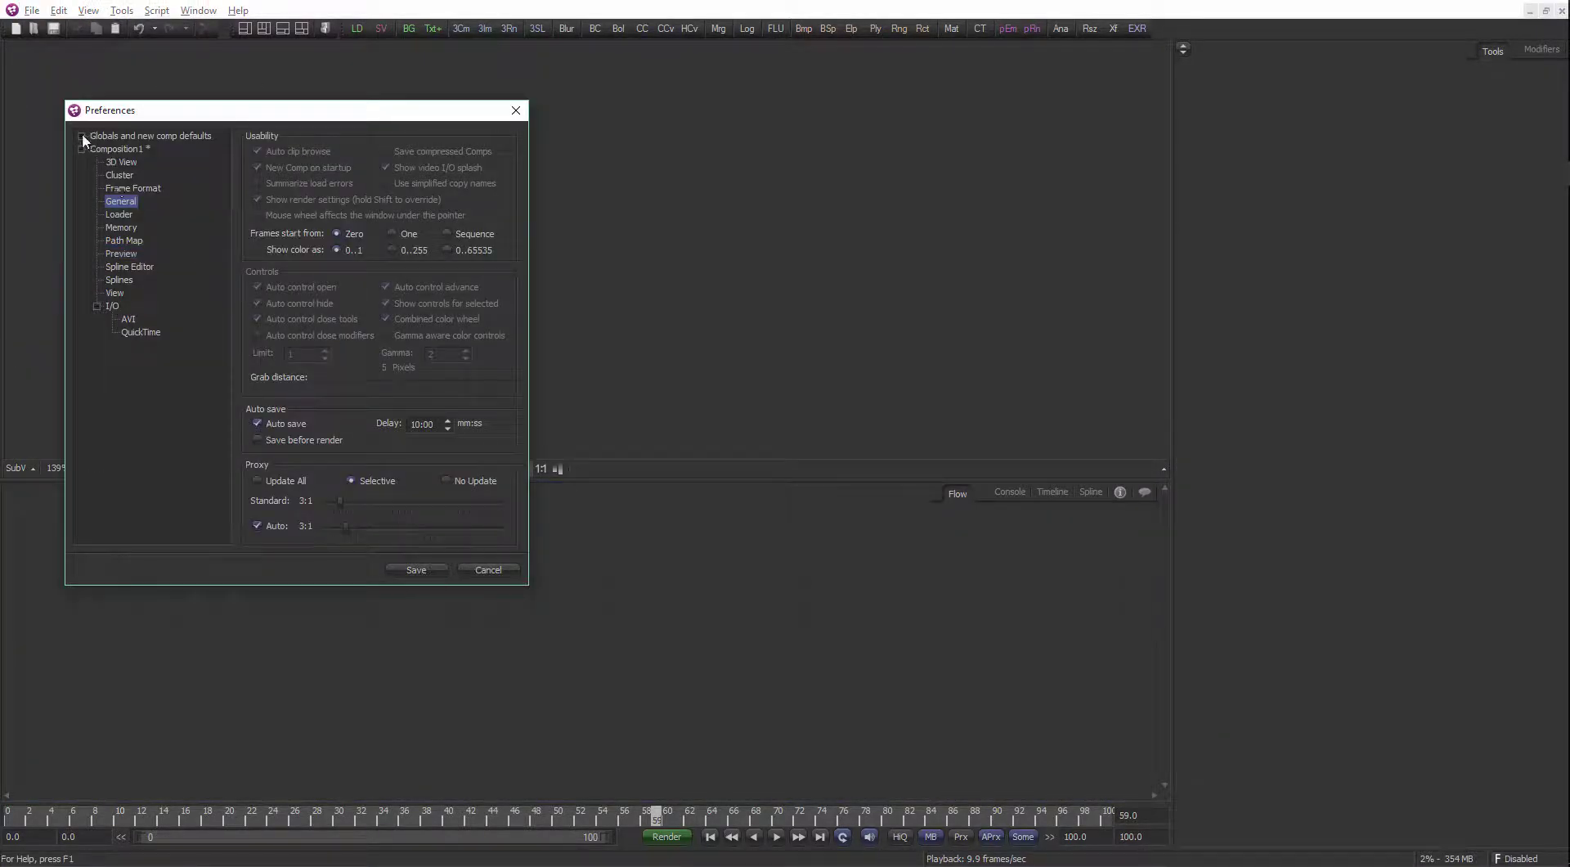
{"action": "left_click", "coordinate": [81, 136]}
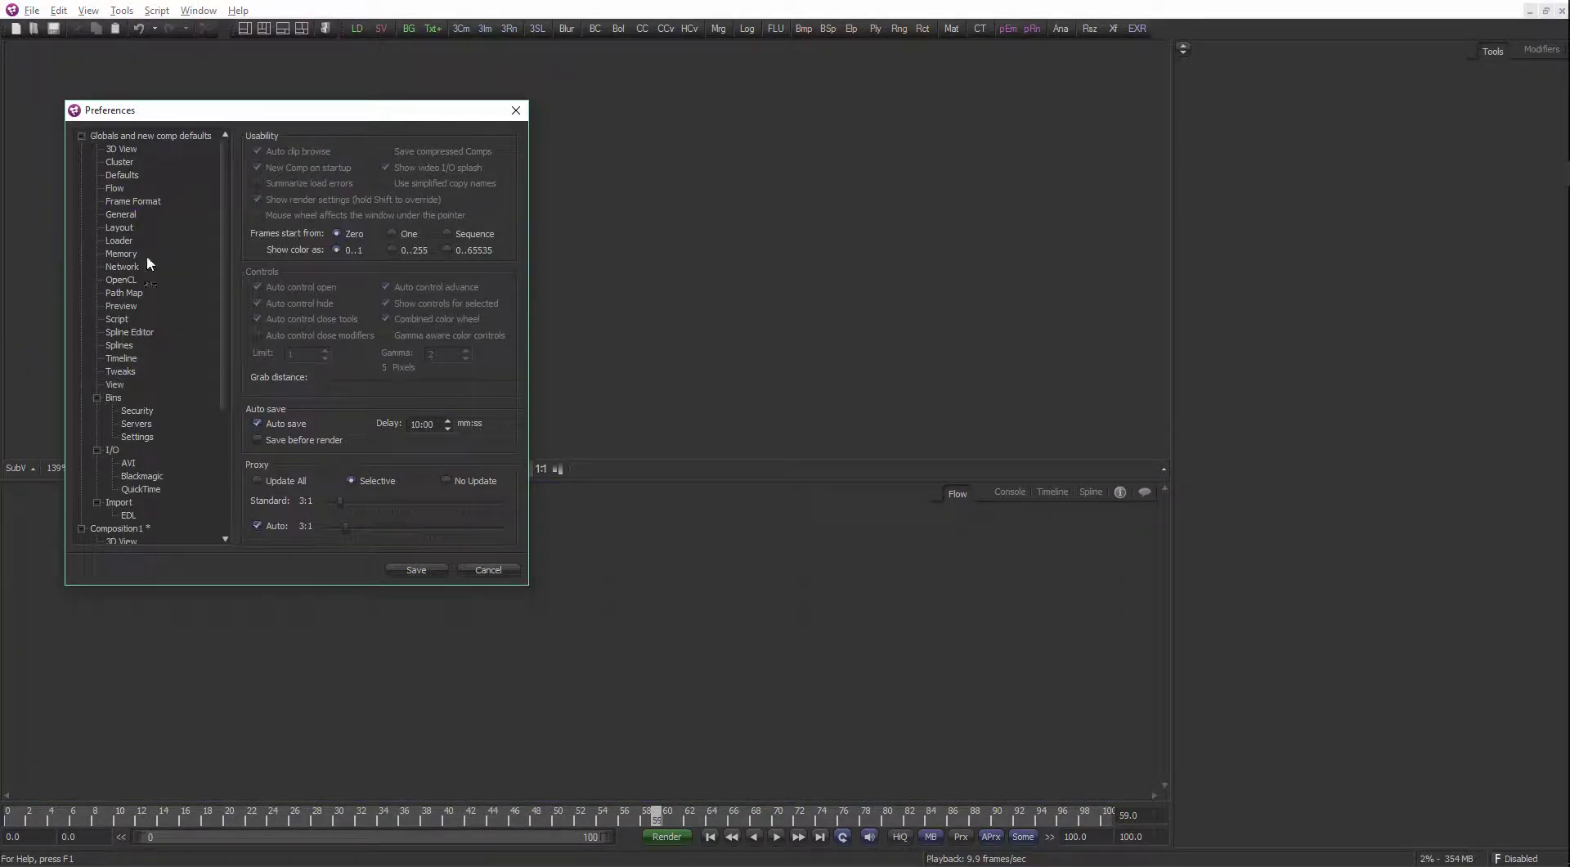
{"action": "left_click", "coordinate": [117, 319]}
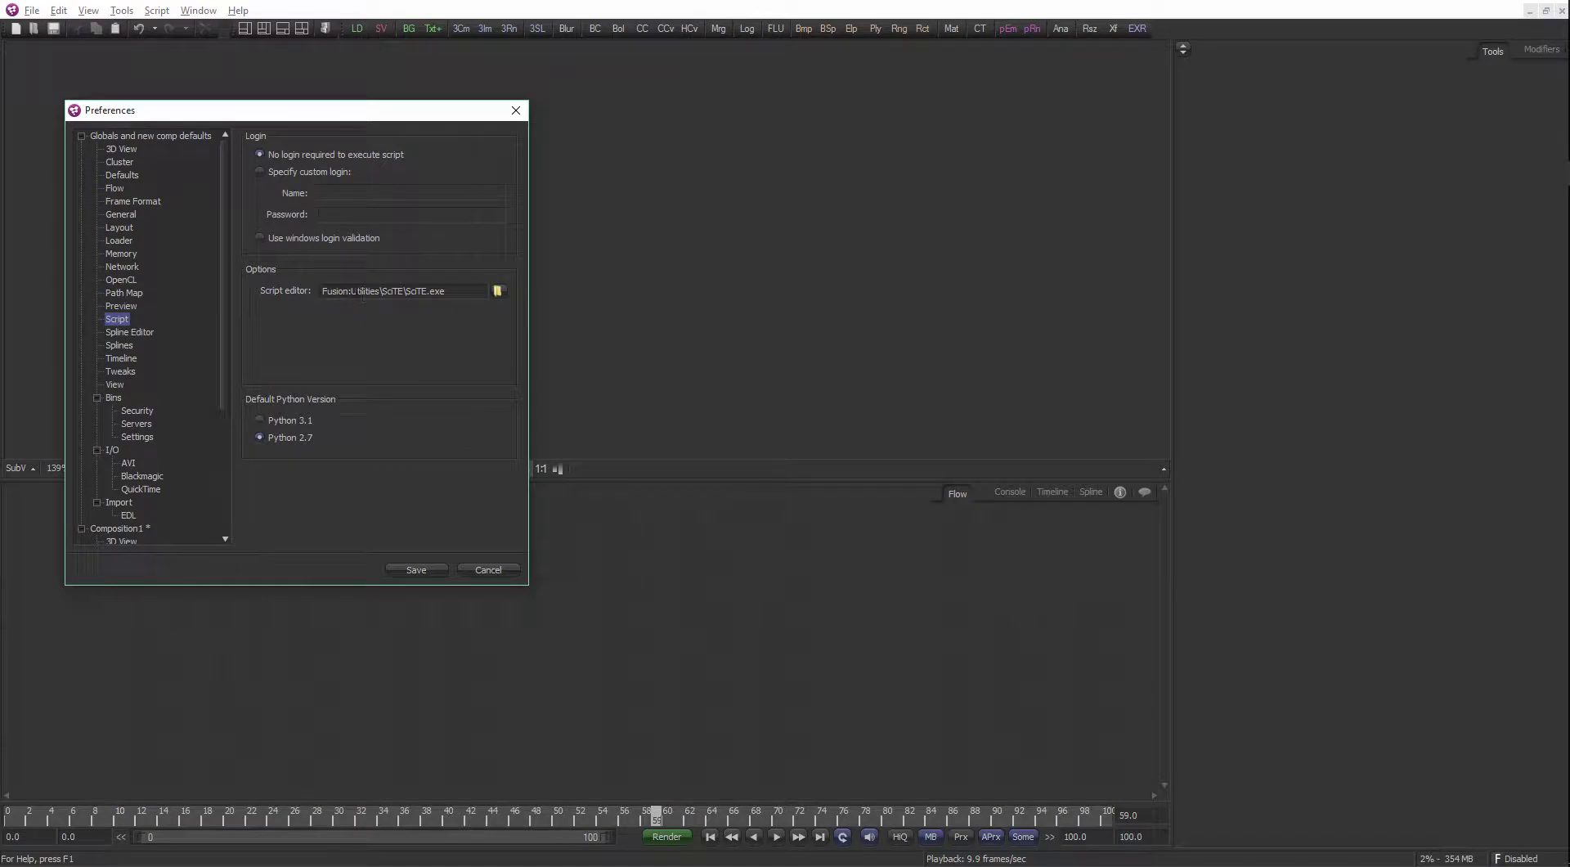
{"action": "left_click_drag", "start_coordinate": [454, 292], "coordinate": [345, 295]}
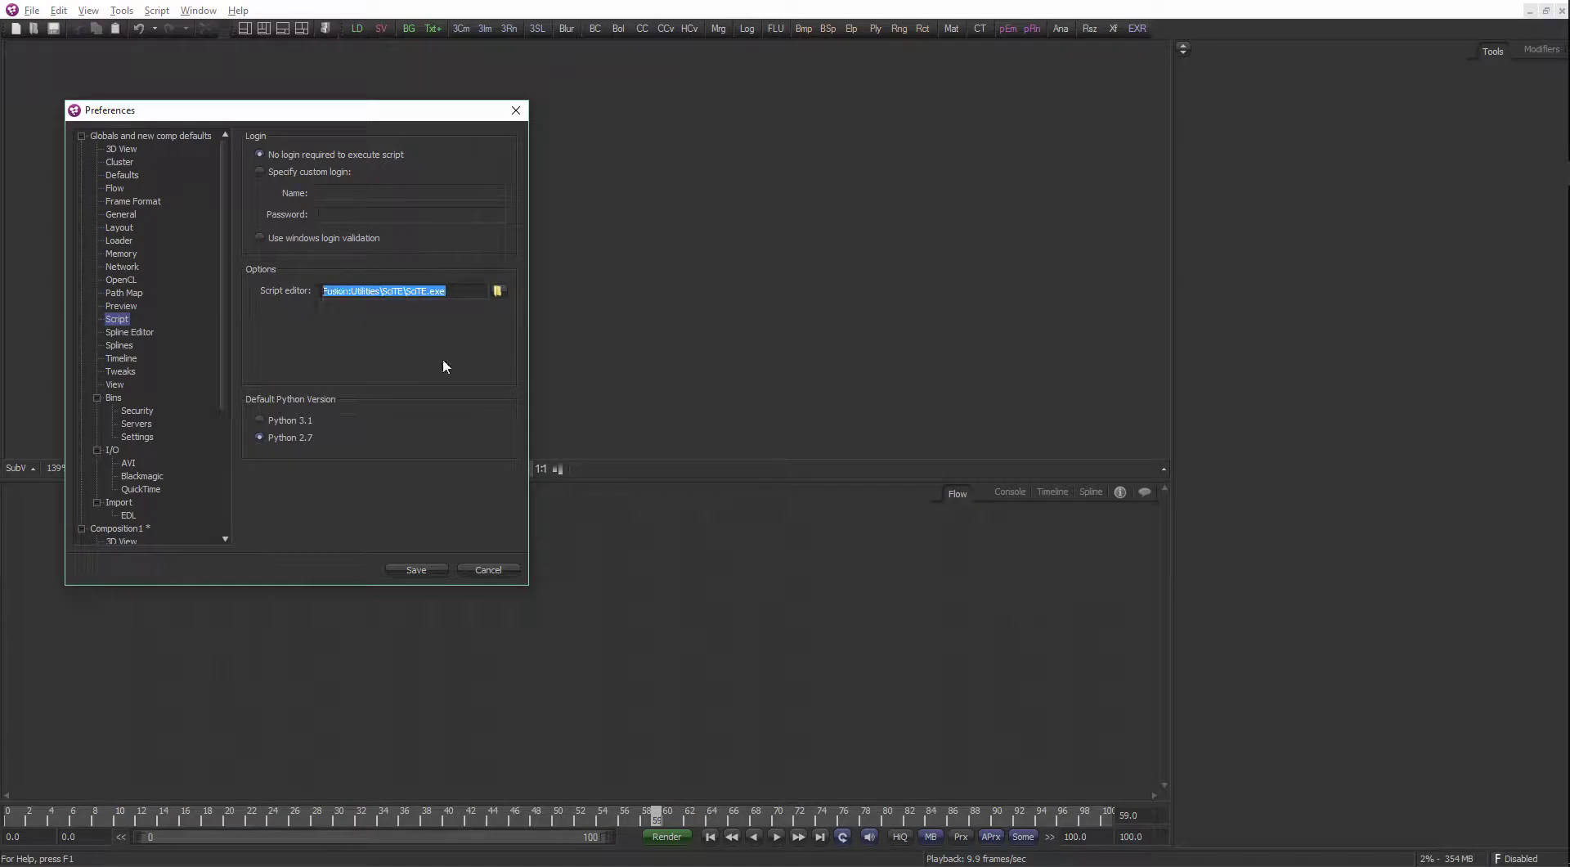
Examine the 720p32bits code in SciTE, and close both the script editor and the Preferences without changes
{"action": "left_click", "coordinate": [1544, 283]}
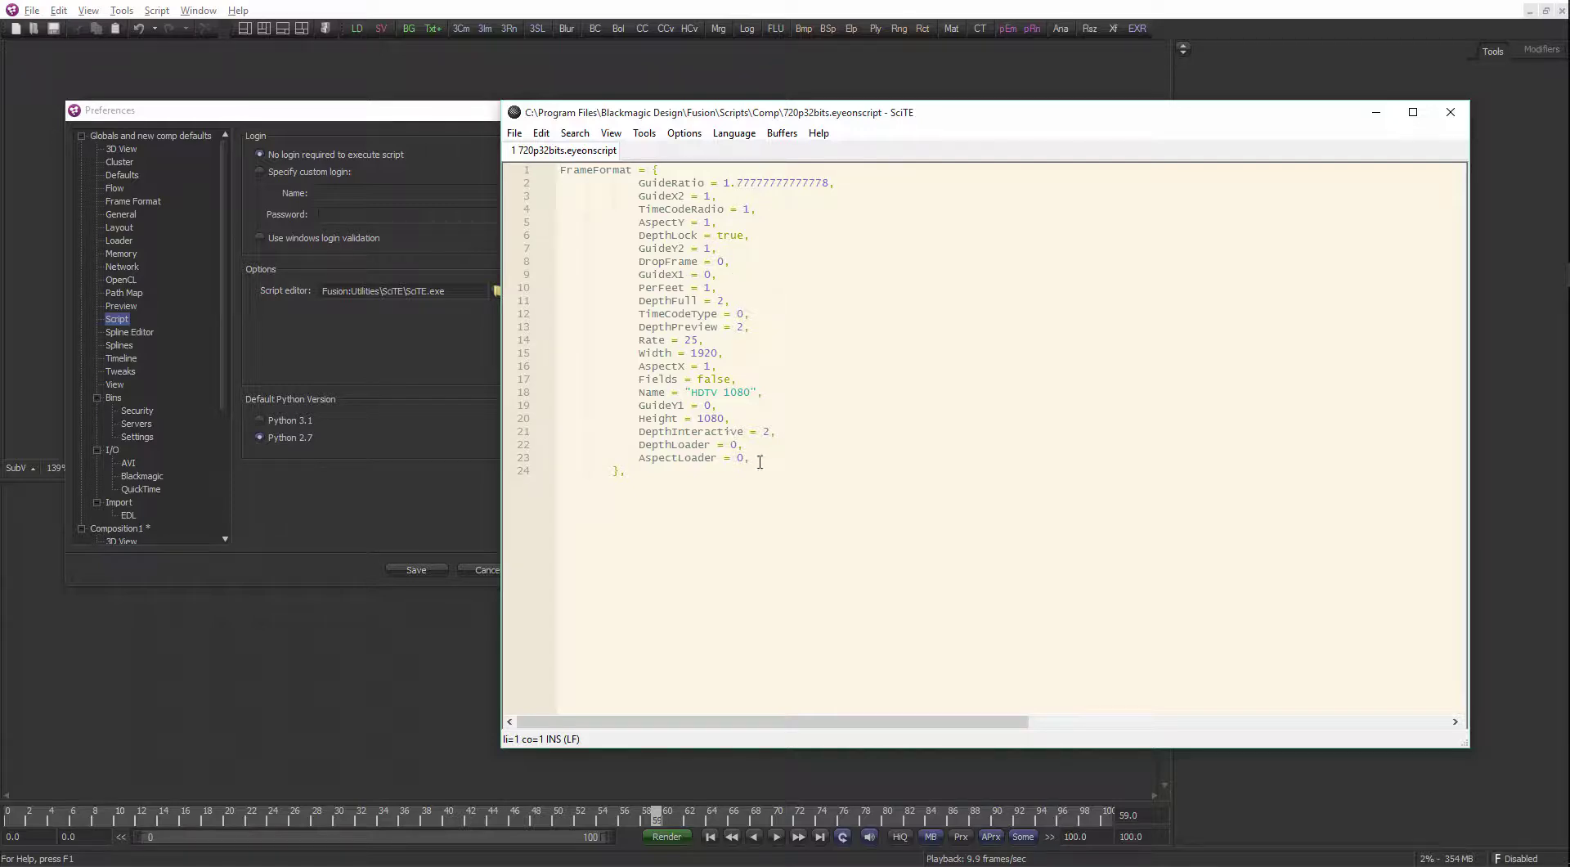
{"action": "left_click_drag", "start_coordinate": [697, 115], "coordinate": [597, 103]}
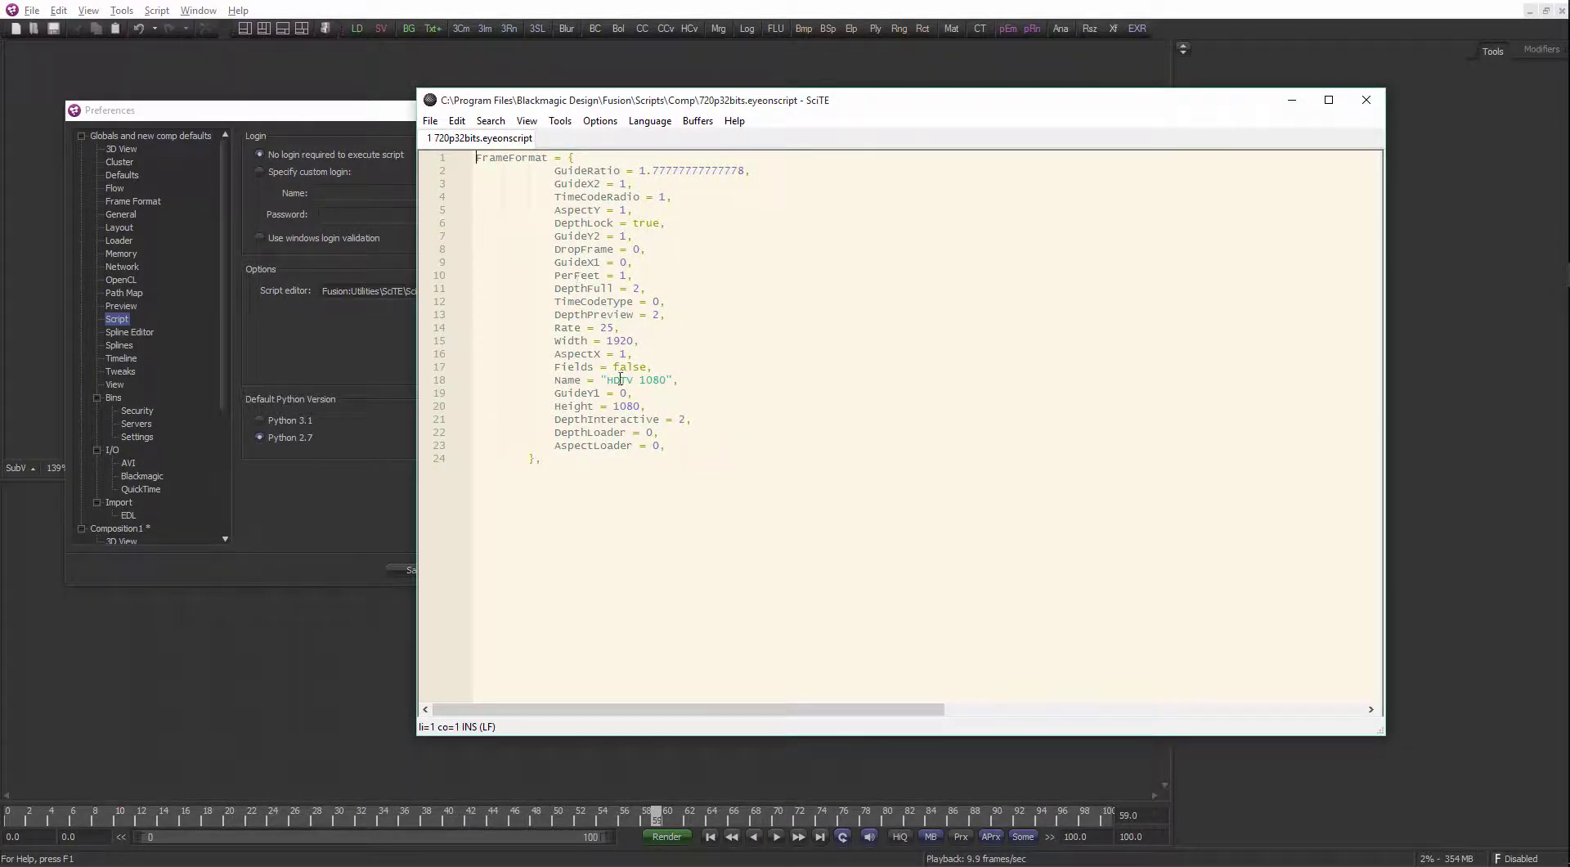
{"action": "left_click", "coordinate": [606, 328]}
{"action": "left_click", "coordinate": [1366, 99]}
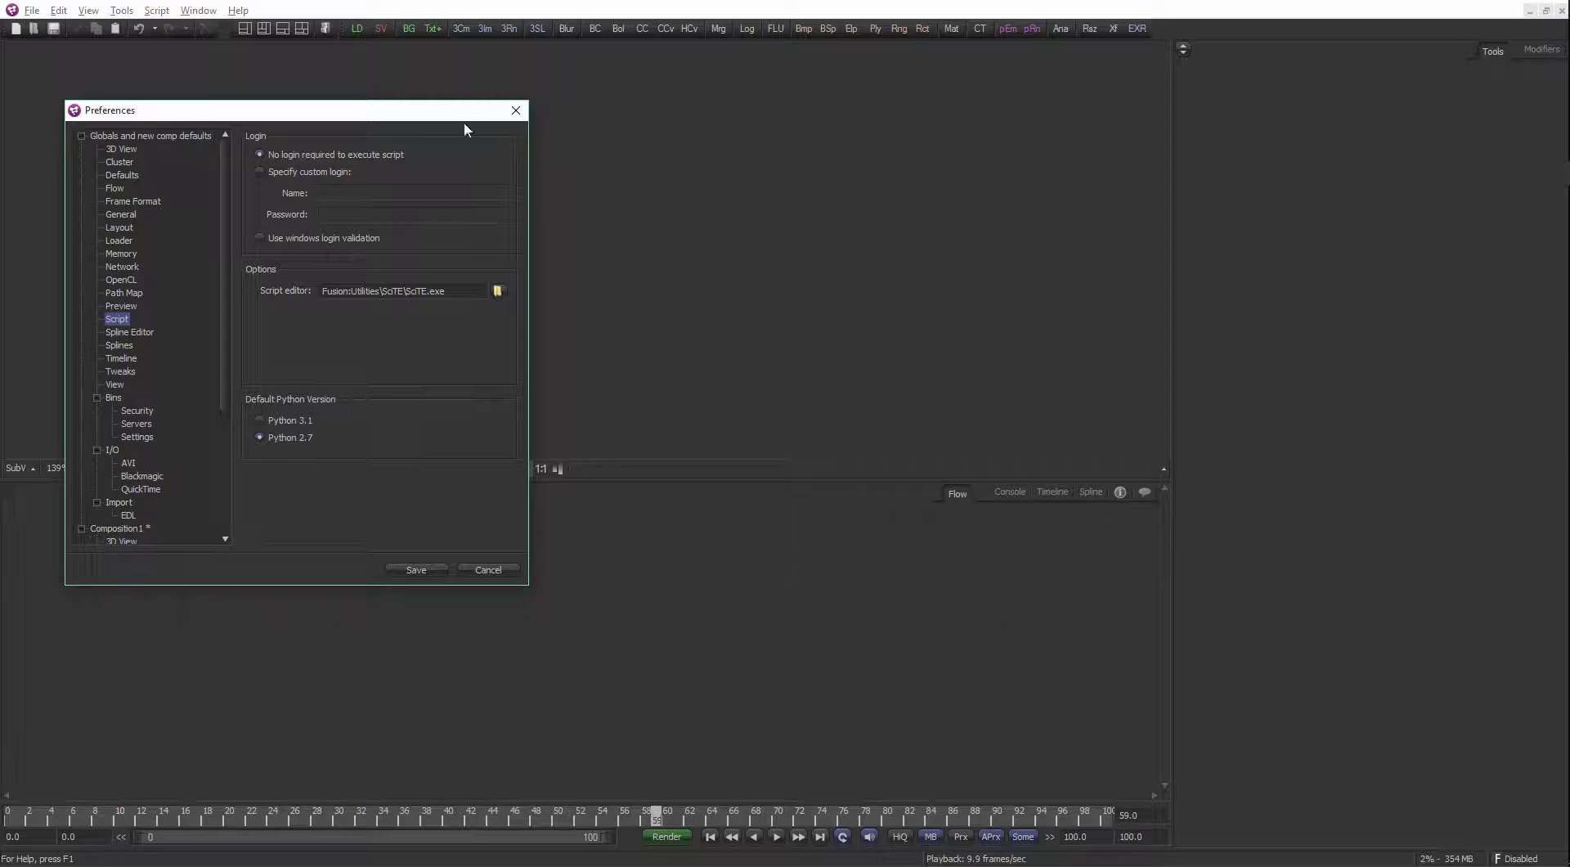
{"action": "left_click", "coordinate": [516, 109]}
{"action": "left_click", "coordinate": [157, 9]}
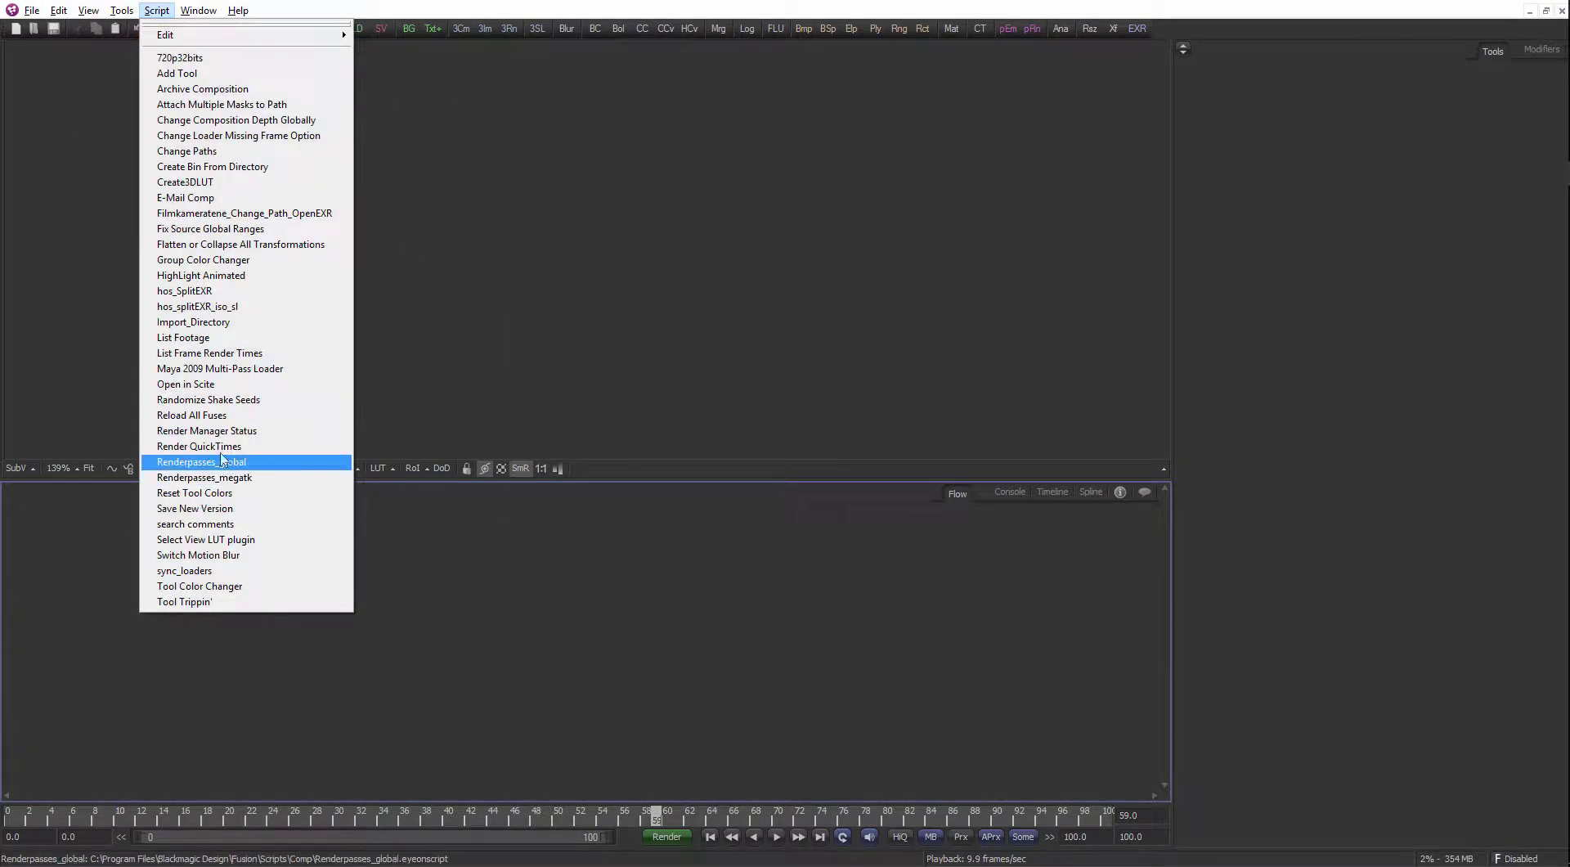
{"action": "mouse_move", "coordinate": [128, 16]}
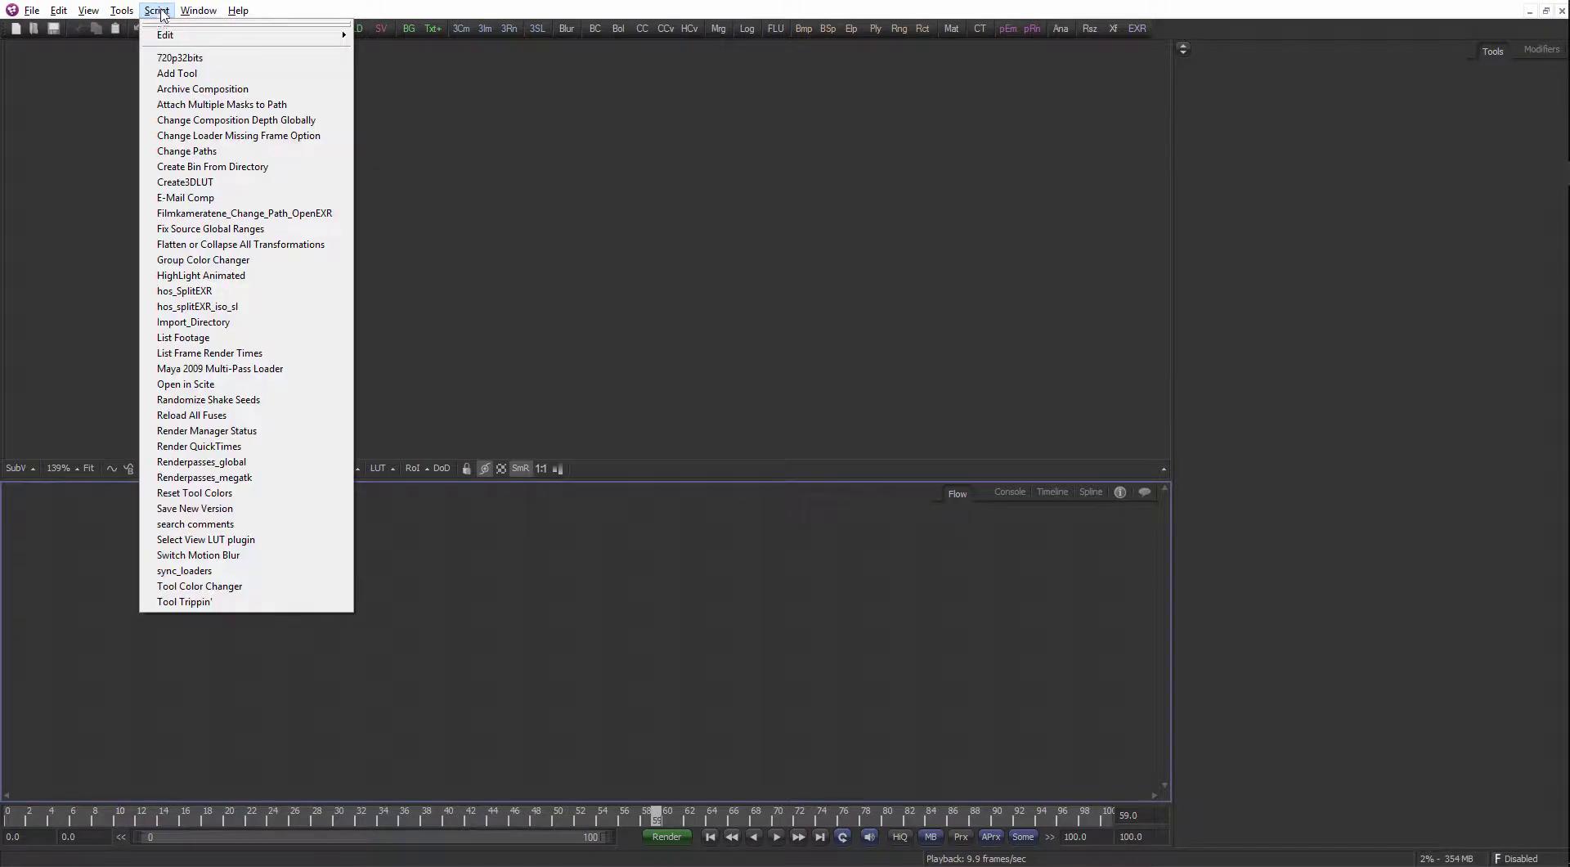
{"action": "left_click", "coordinate": [392, 609]}
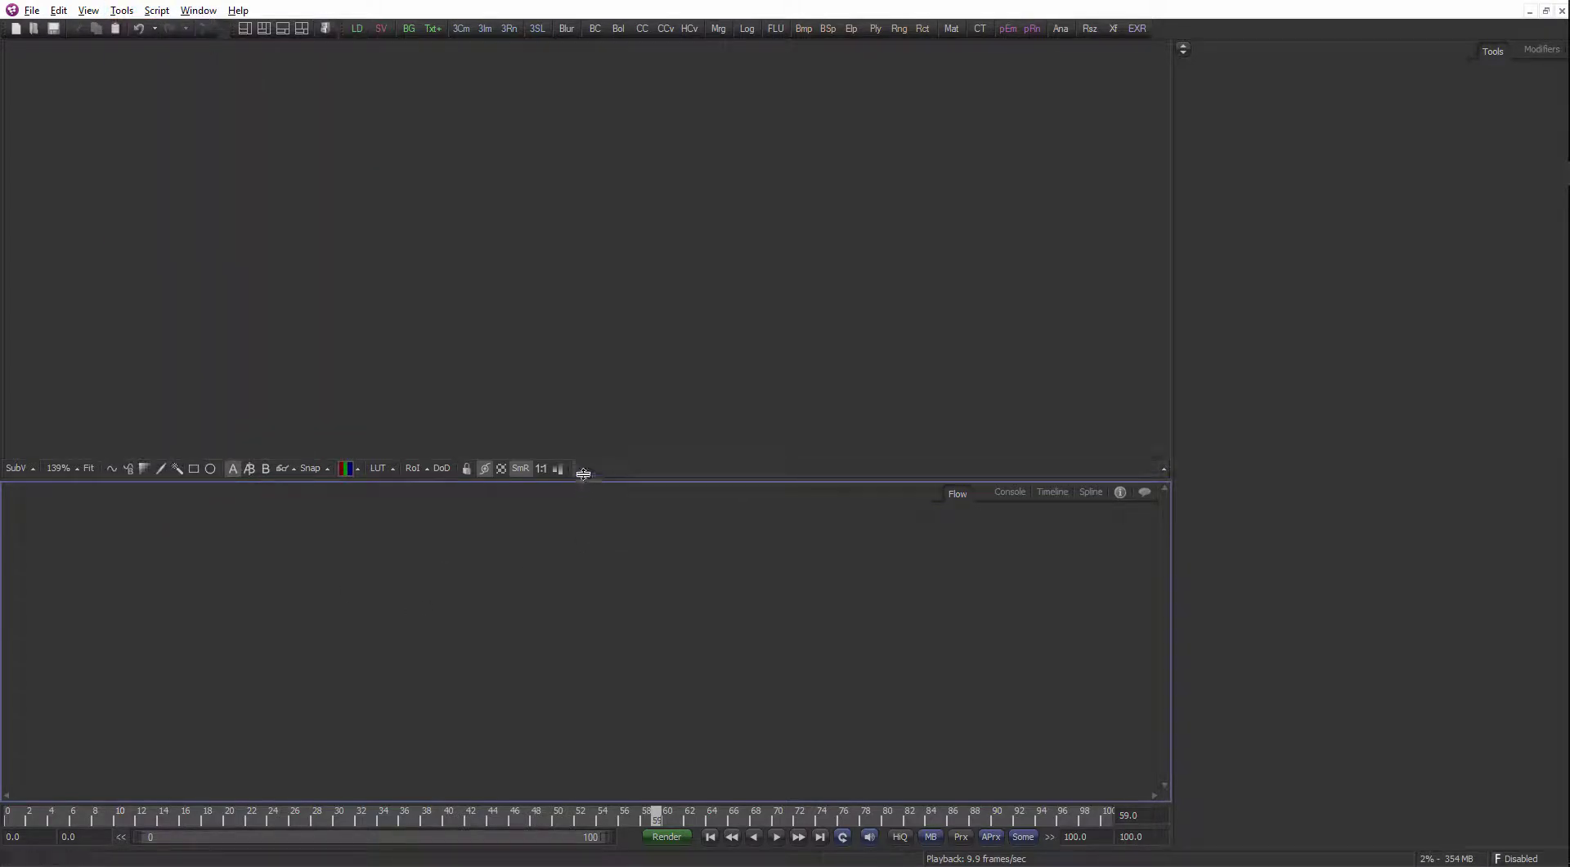
{"action": "left_click_drag", "start_coordinate": [584, 481], "coordinate": [583, 455]}
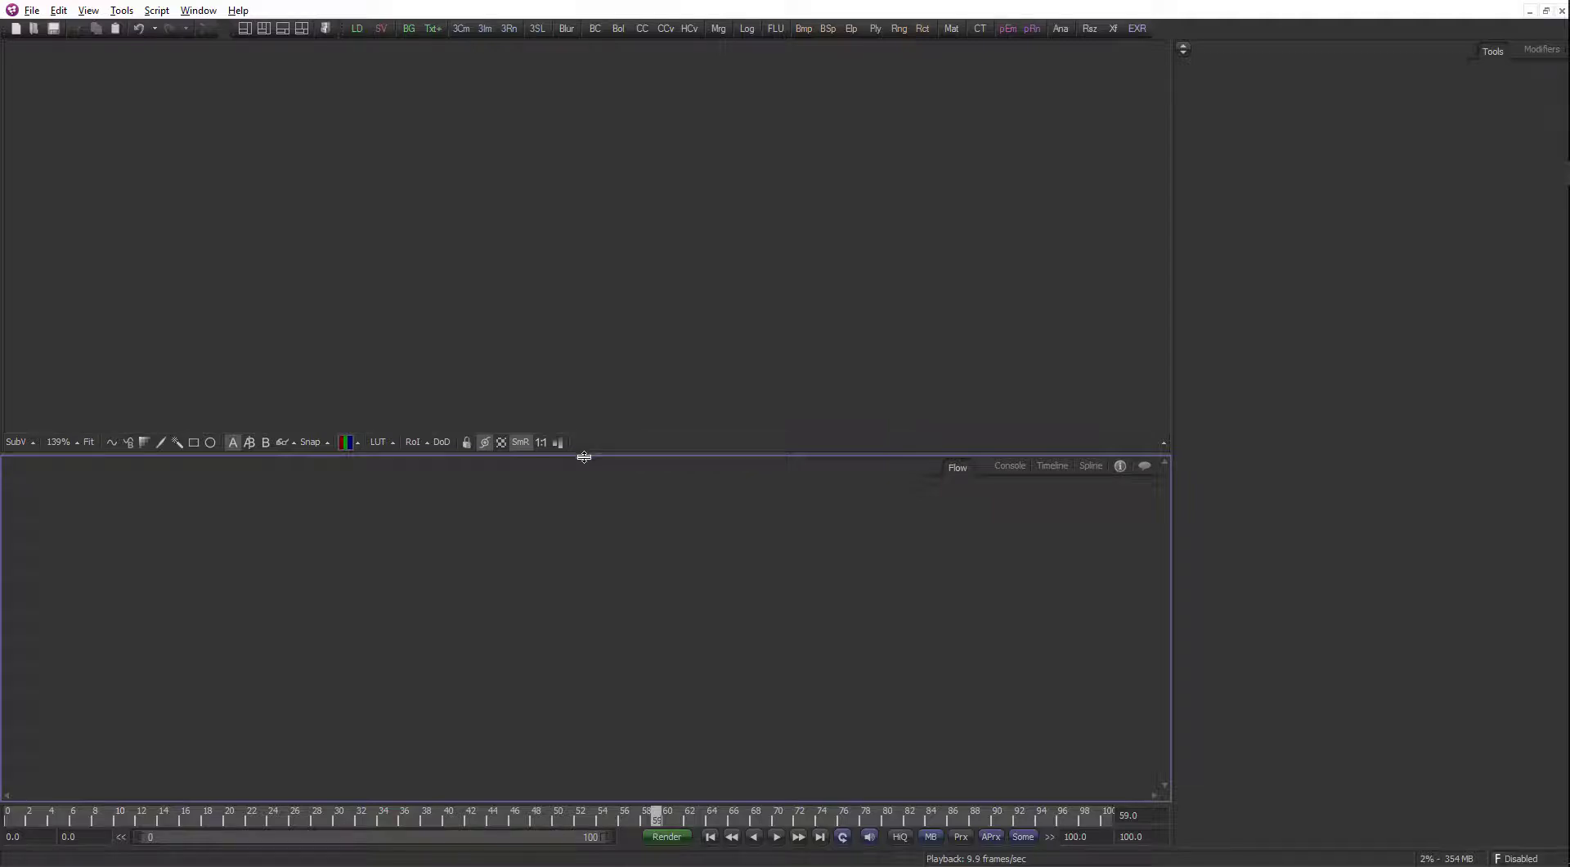
{"action": "left_click_drag", "start_coordinate": [584, 456], "coordinate": [586, 462]}
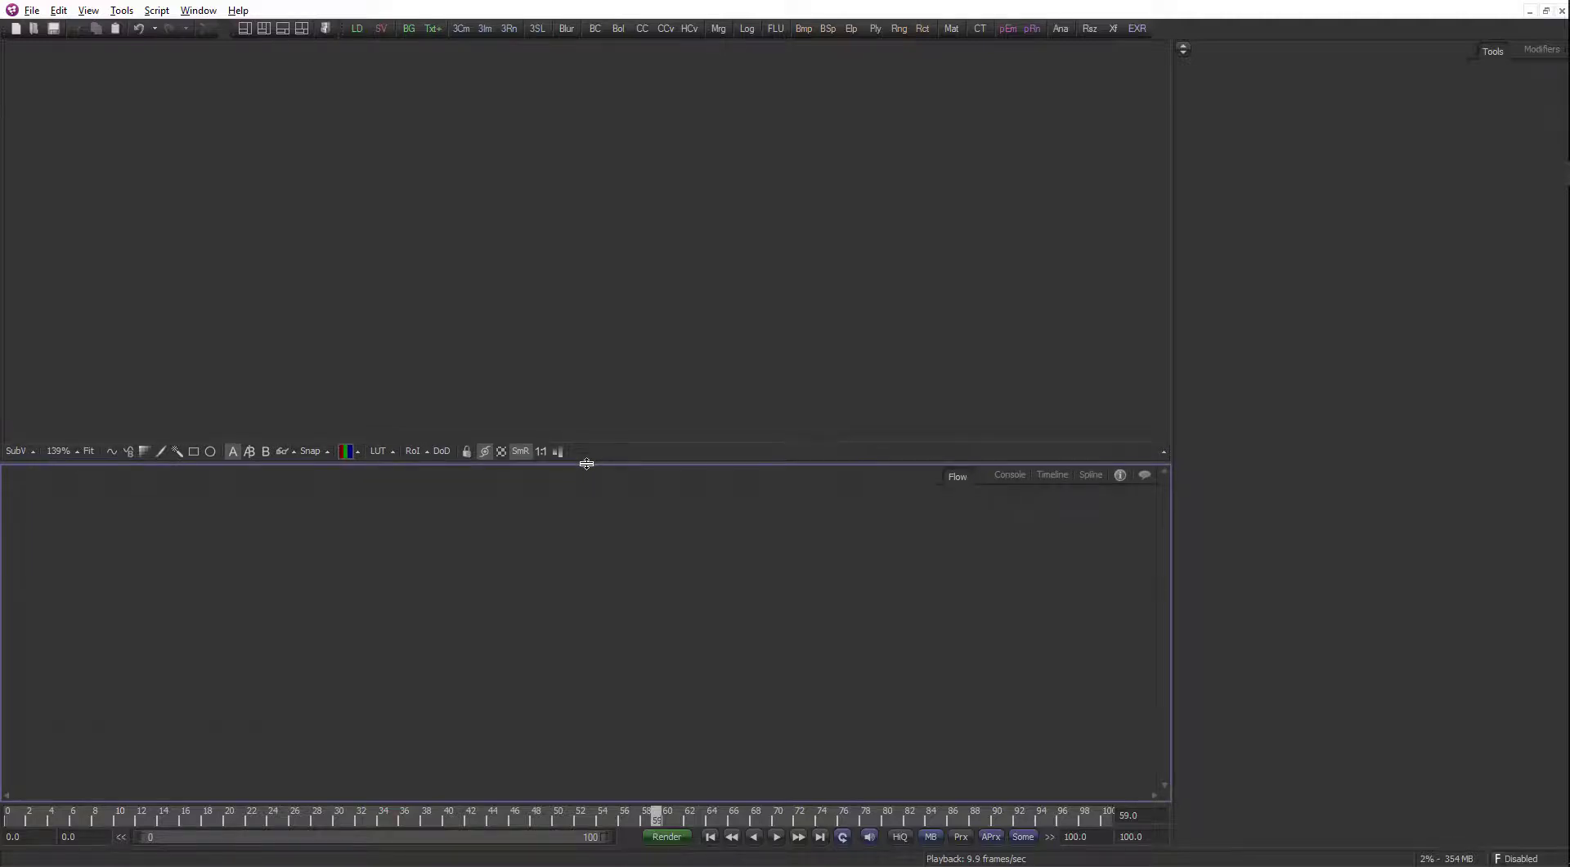
{"action": "left_click", "coordinate": [31, 10]}
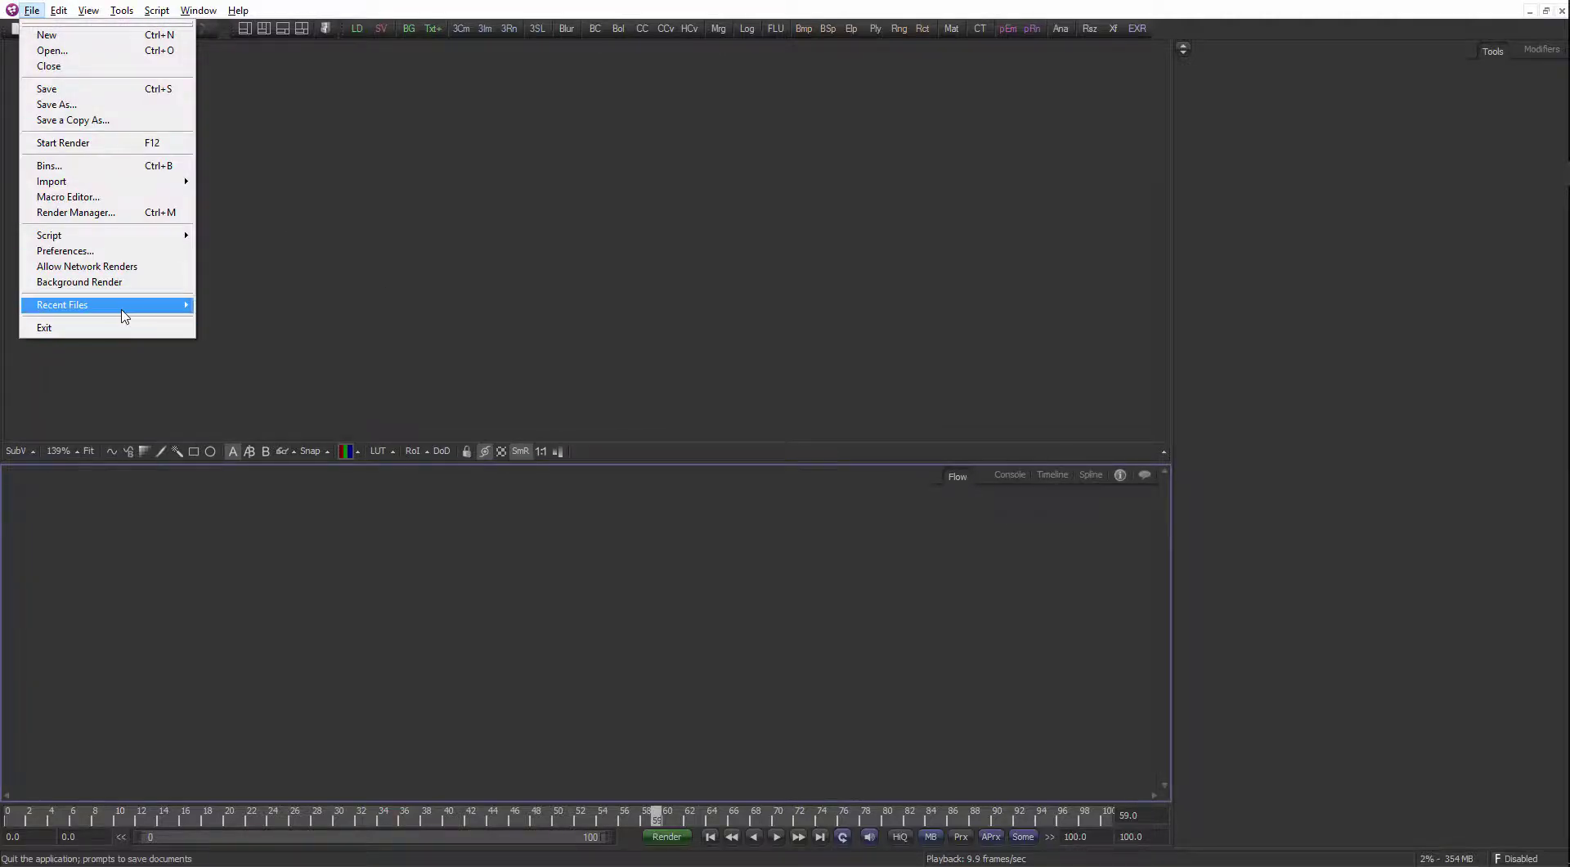
{"action": "mouse_move", "coordinate": [124, 307]}
{"action": "left_click", "coordinate": [274, 327]}
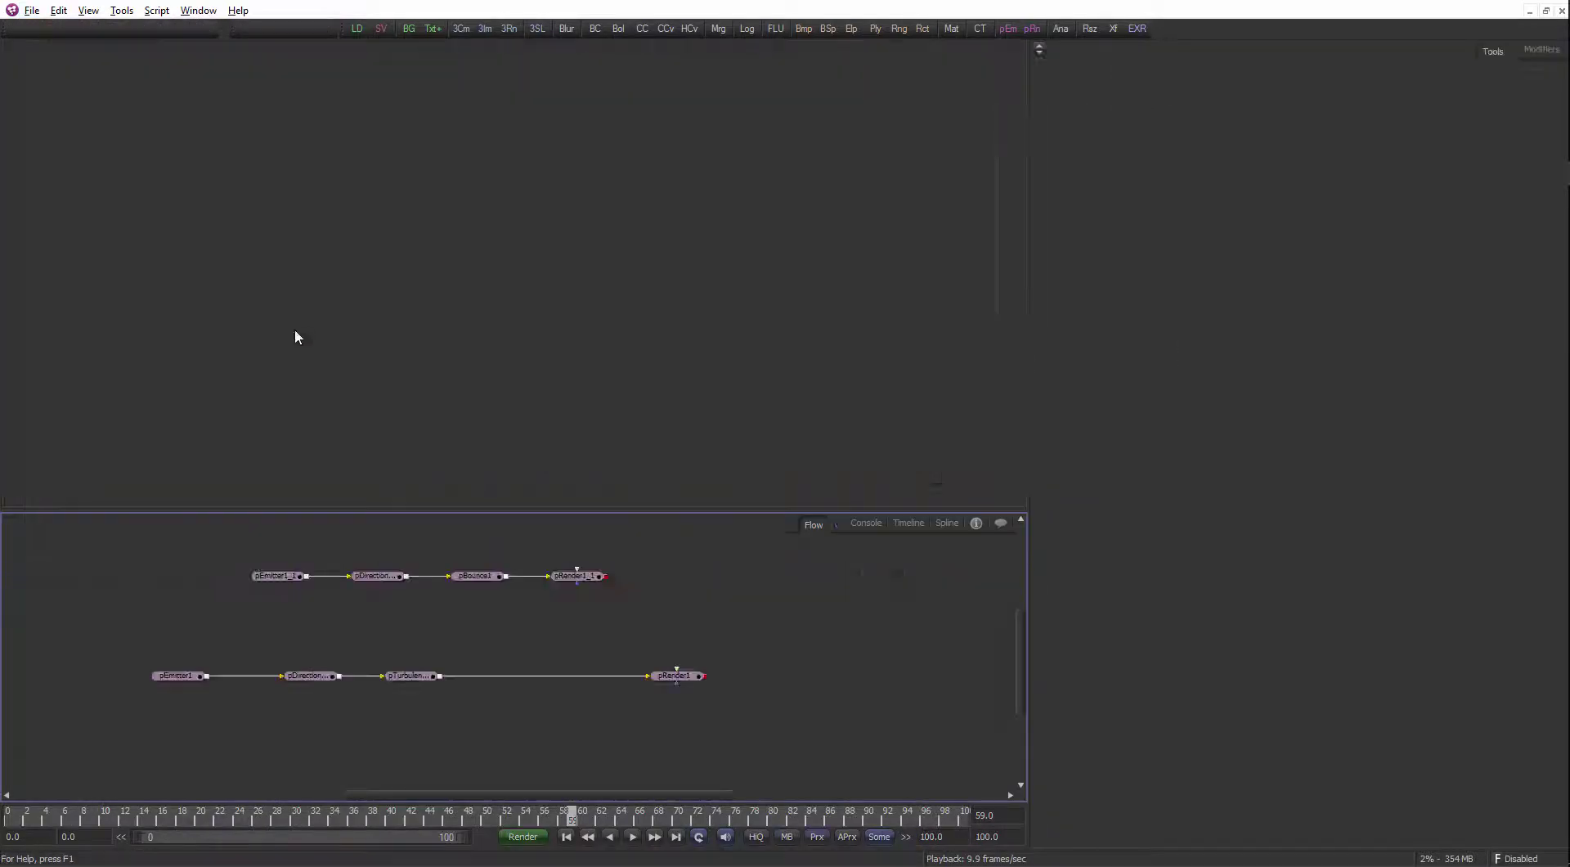
{"action": "left_click", "coordinate": [1562, 10]}
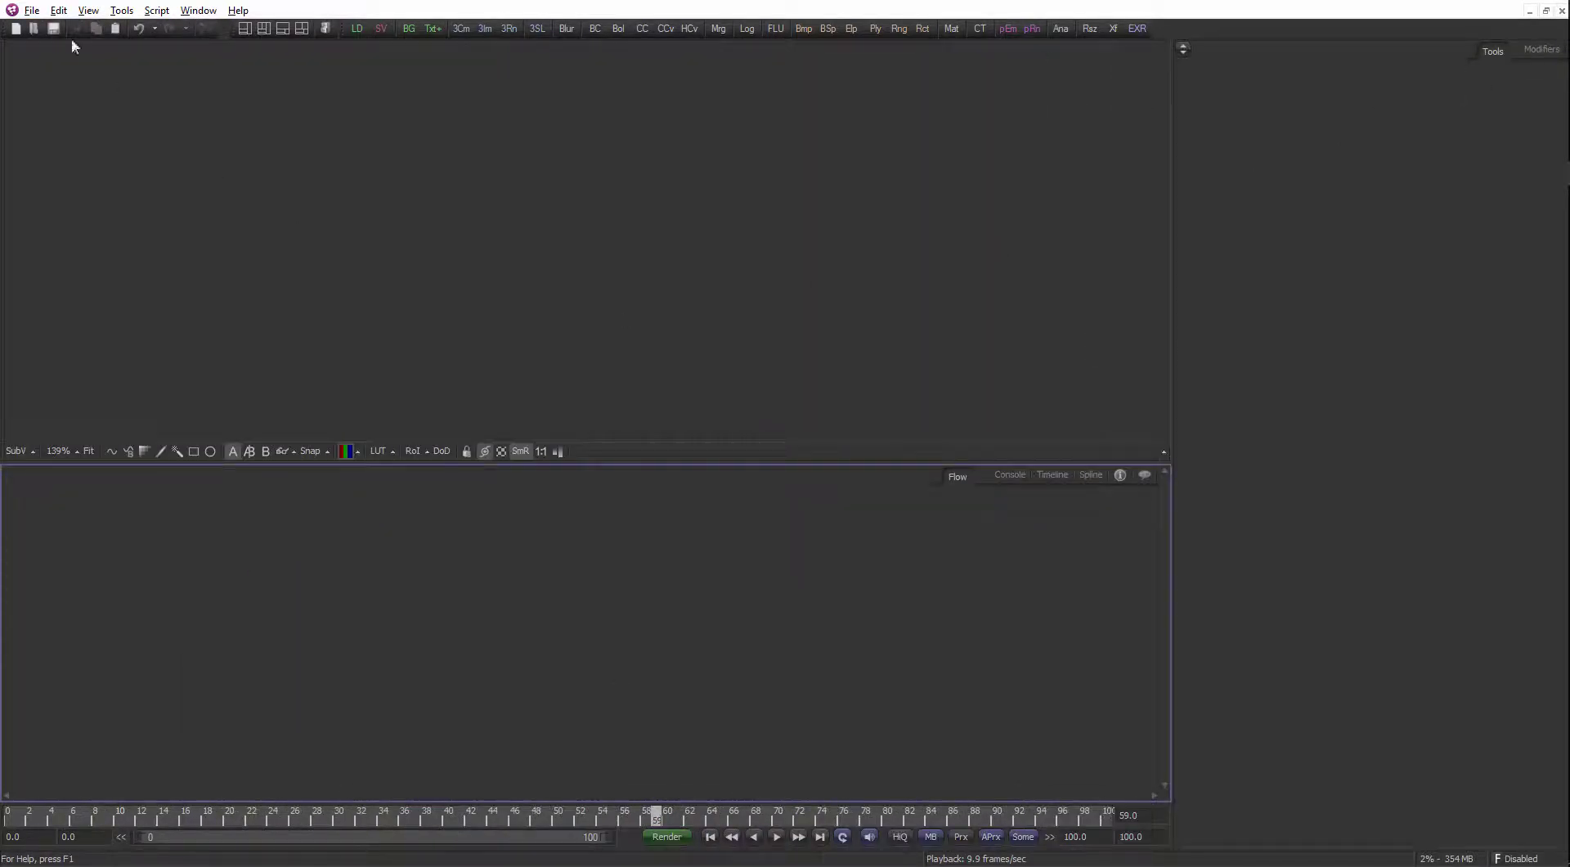
{"action": "left_click", "coordinate": [32, 10]}
{"action": "mouse_move", "coordinate": [105, 305]}
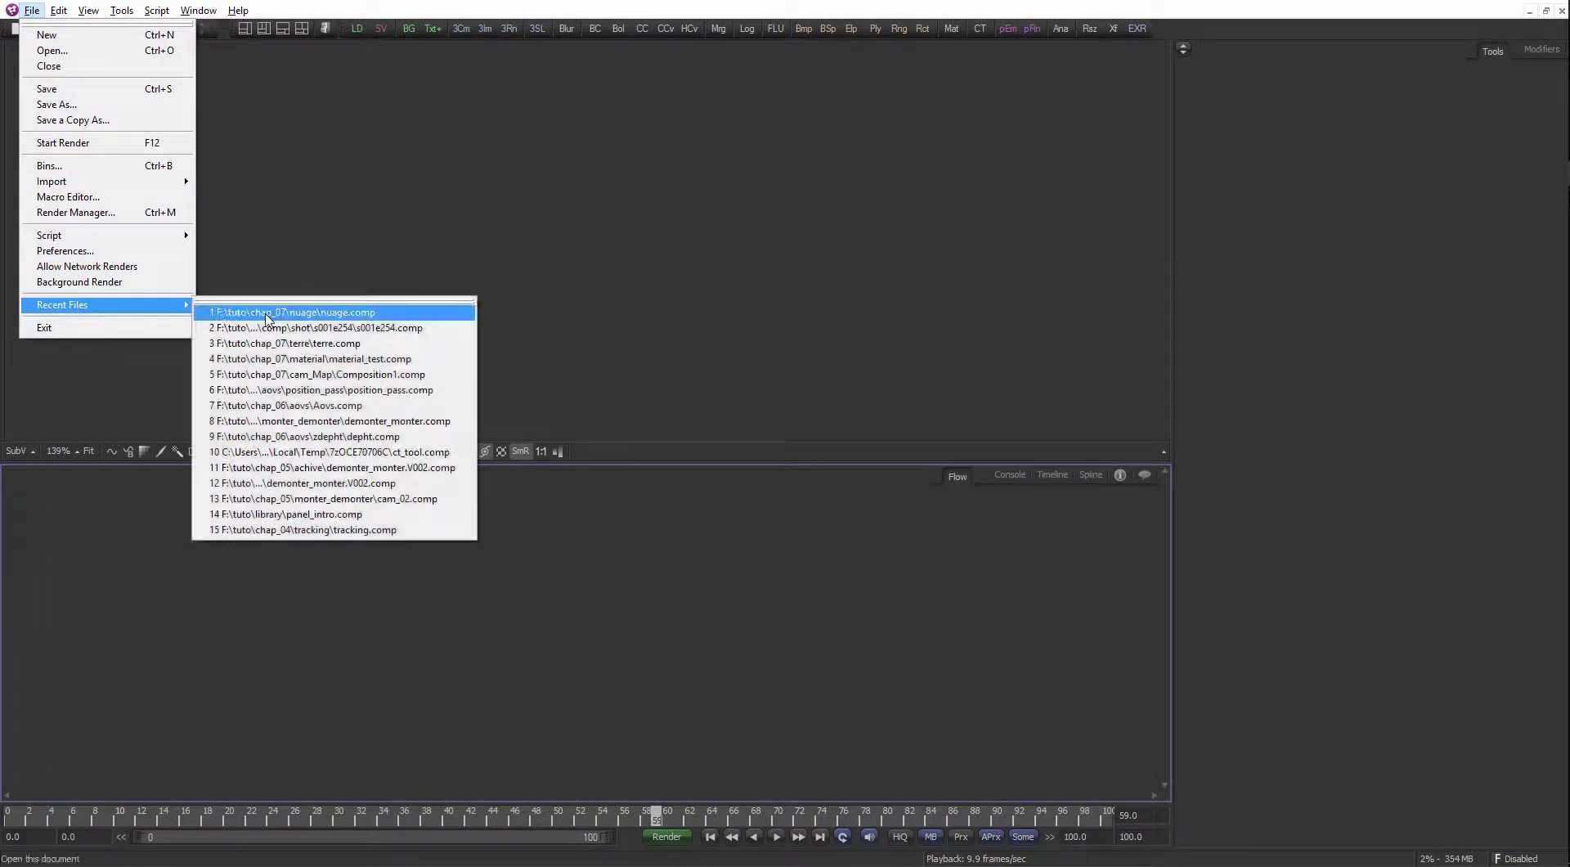
{"action": "left_click", "coordinate": [268, 313]}
{"action": "left_click", "coordinate": [1562, 10]}
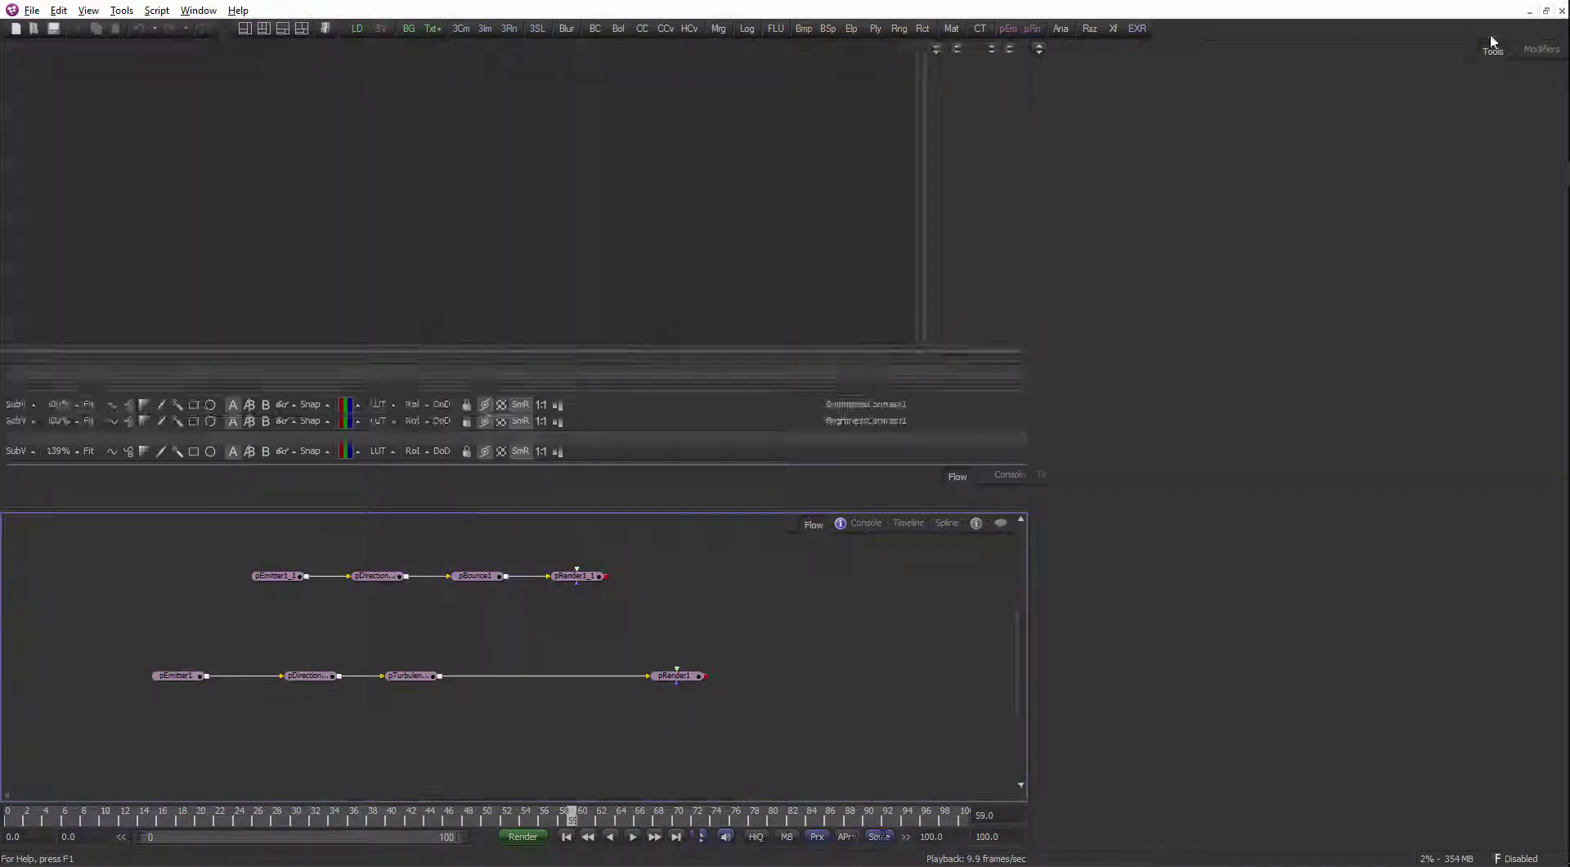
Close Composition1 without saving its changes and discard its auto-saved version
{"action": "left_click", "coordinate": [1561, 12]}
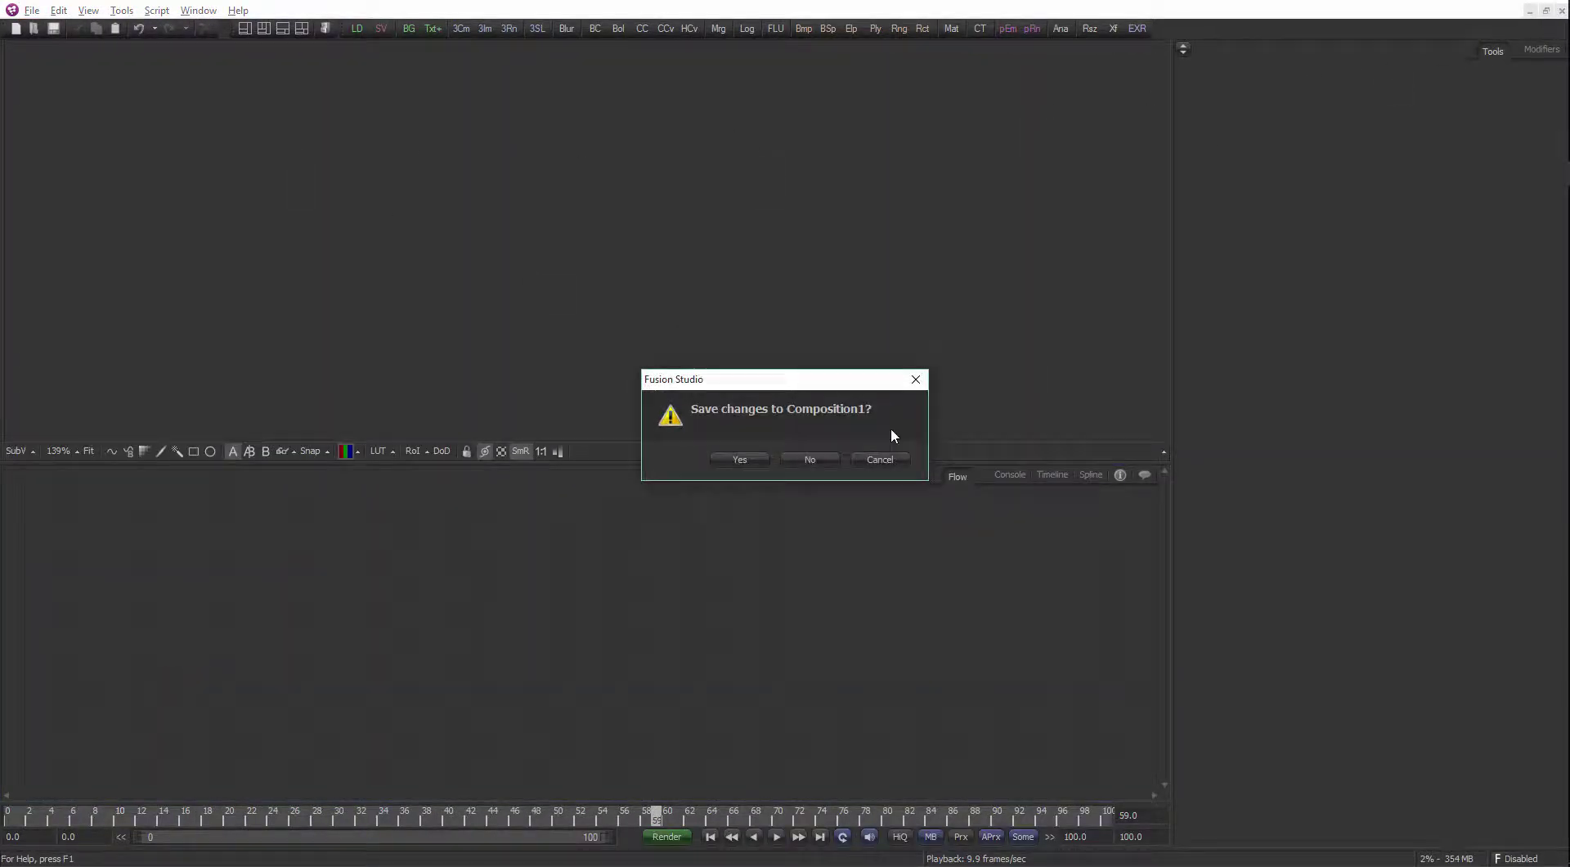
{"action": "left_click", "coordinate": [818, 461]}
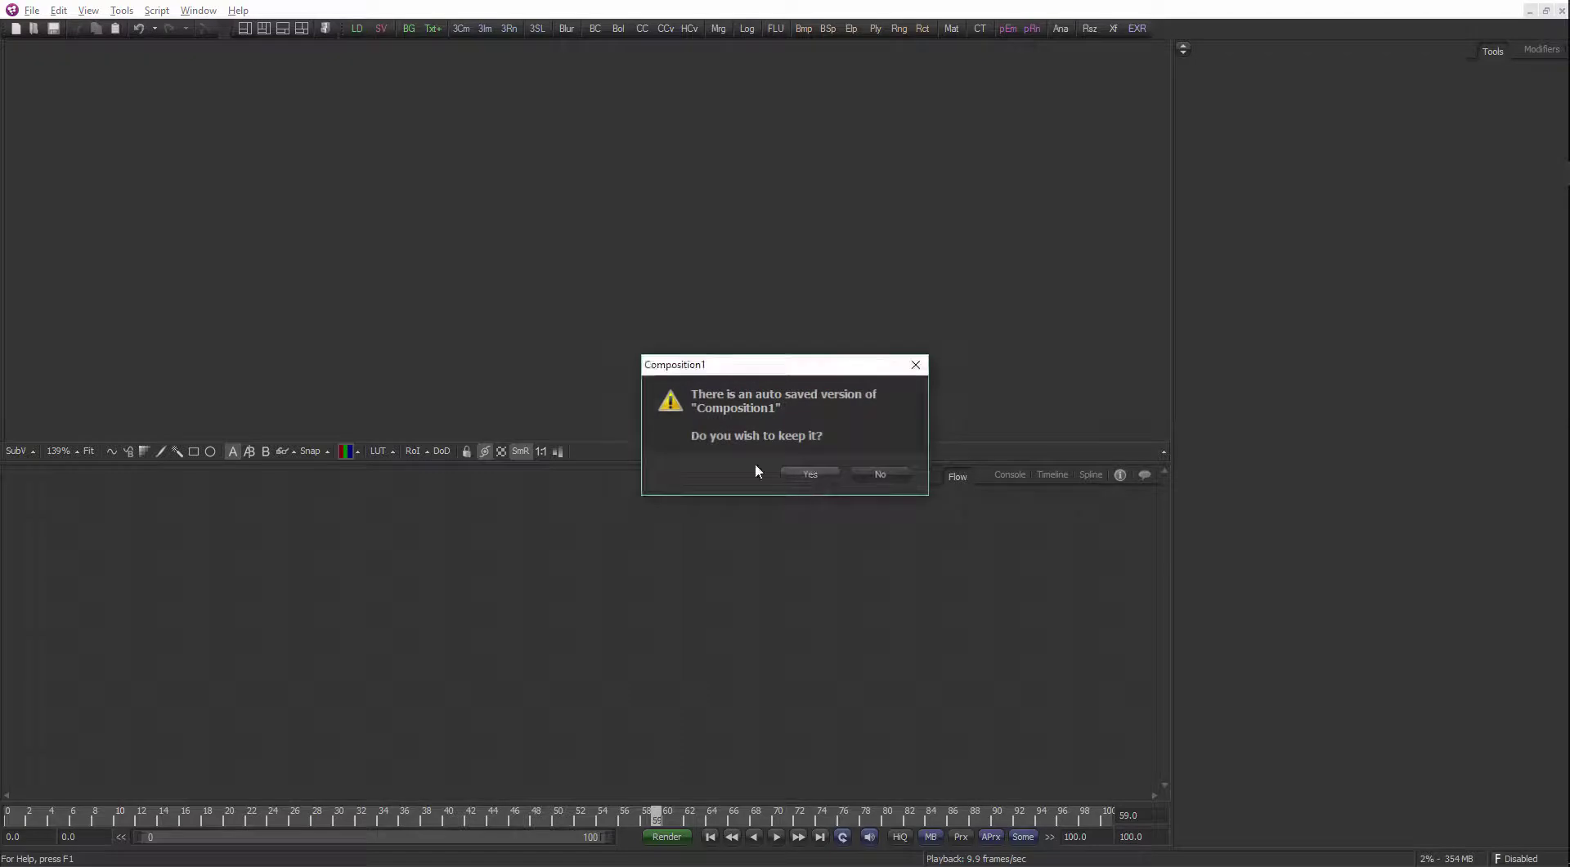
{"action": "left_click", "coordinate": [880, 475]}
Open the recently used composition s001e254.comp
{"action": "left_click", "coordinate": [13, 10]}
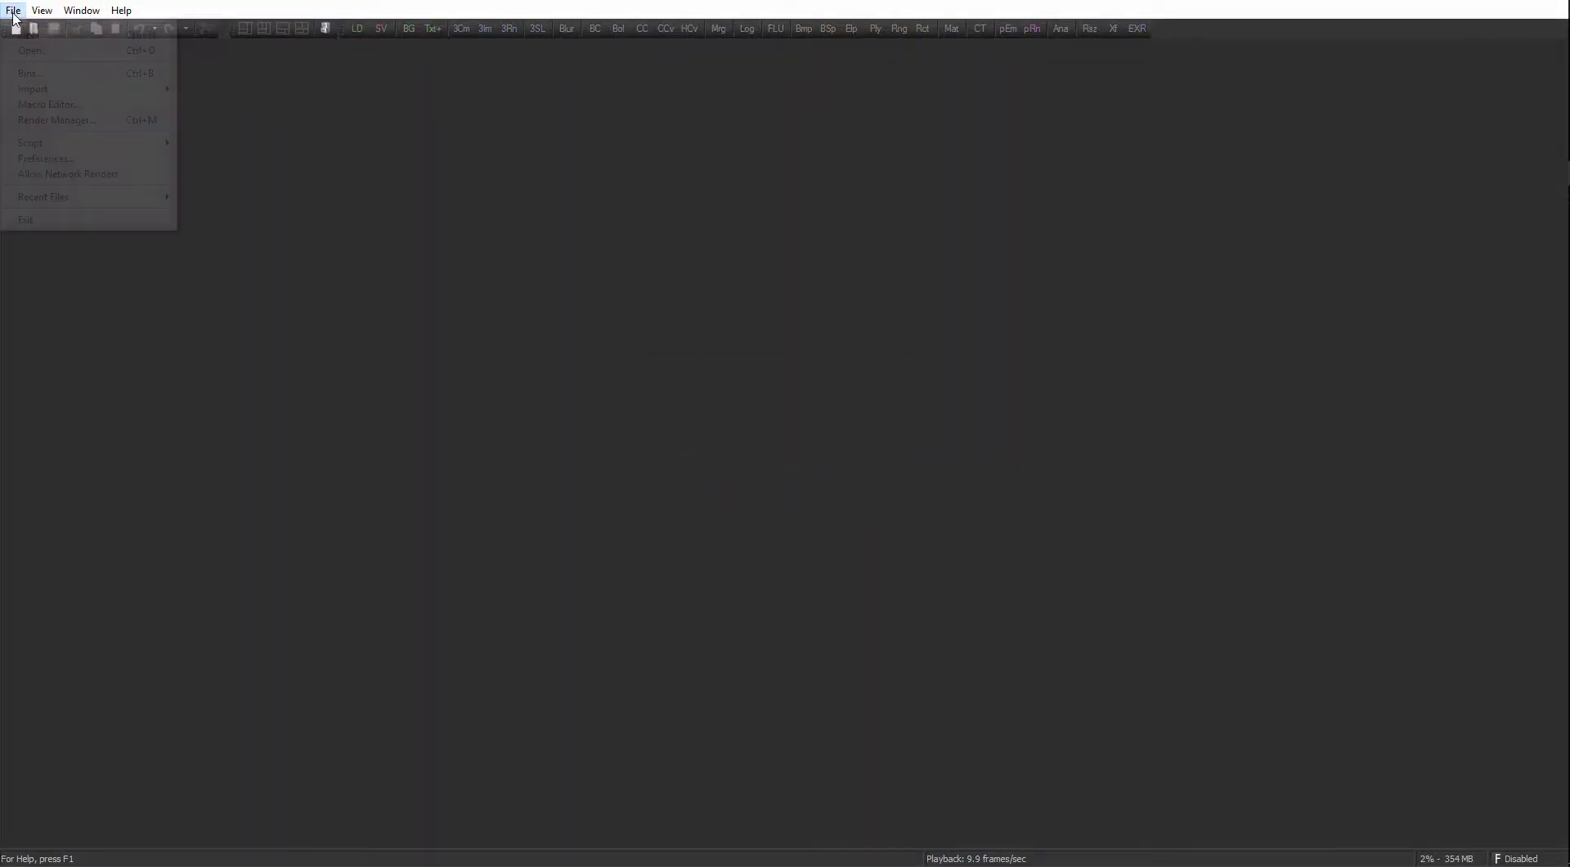
{"action": "mouse_move", "coordinate": [87, 204]}
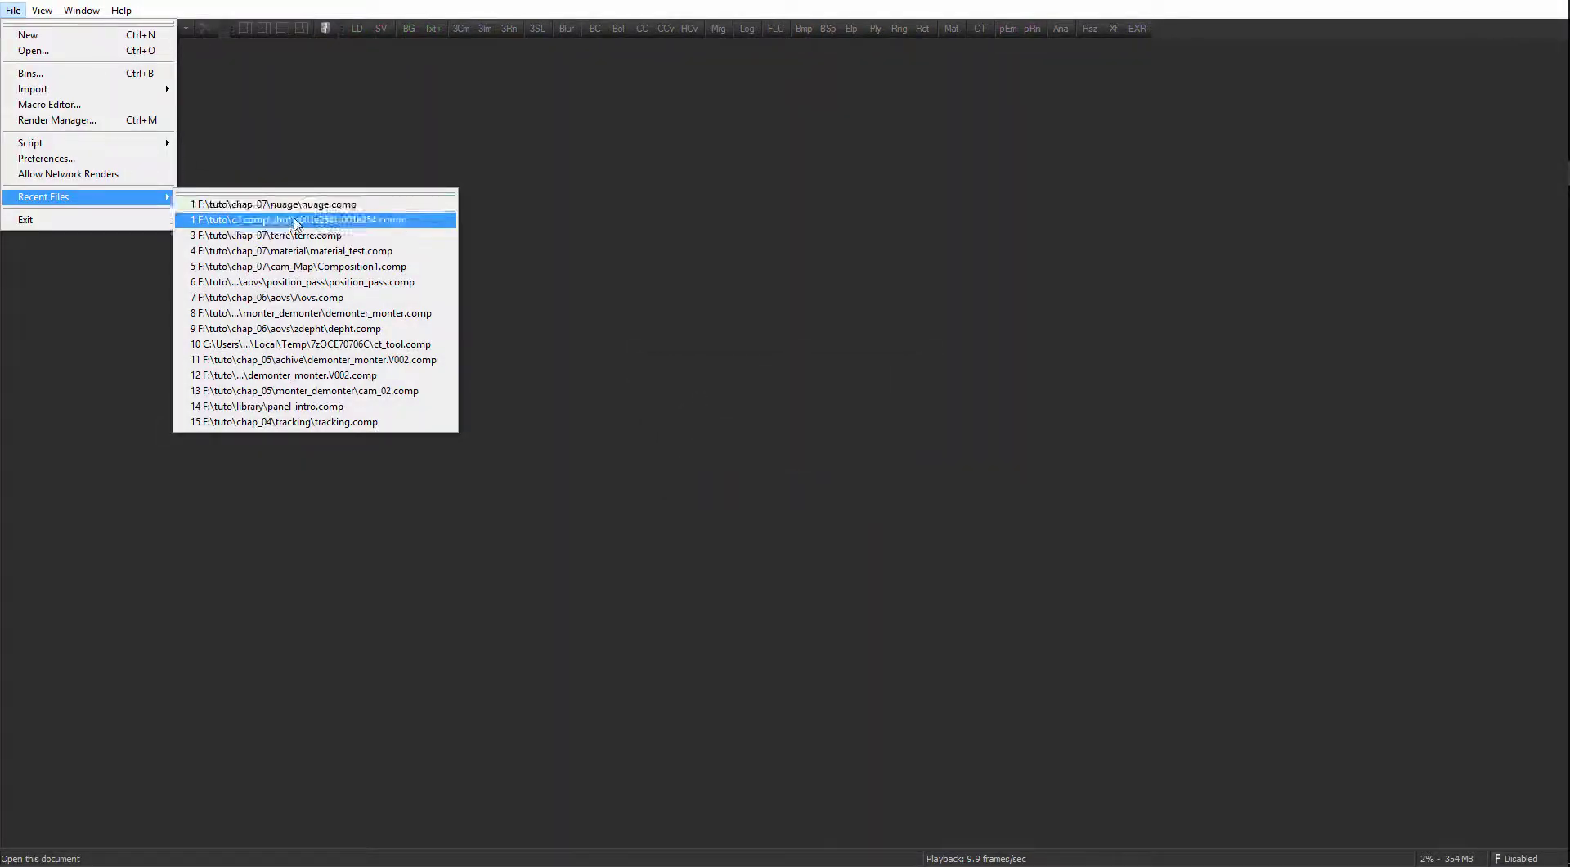
{"action": "left_click", "coordinate": [267, 219]}
Display the bip_####.exr loader in the viewer and enlarge the viewer area and its image
{"action": "left_click_drag", "start_coordinate": [453, 557], "coordinate": [450, 459]}
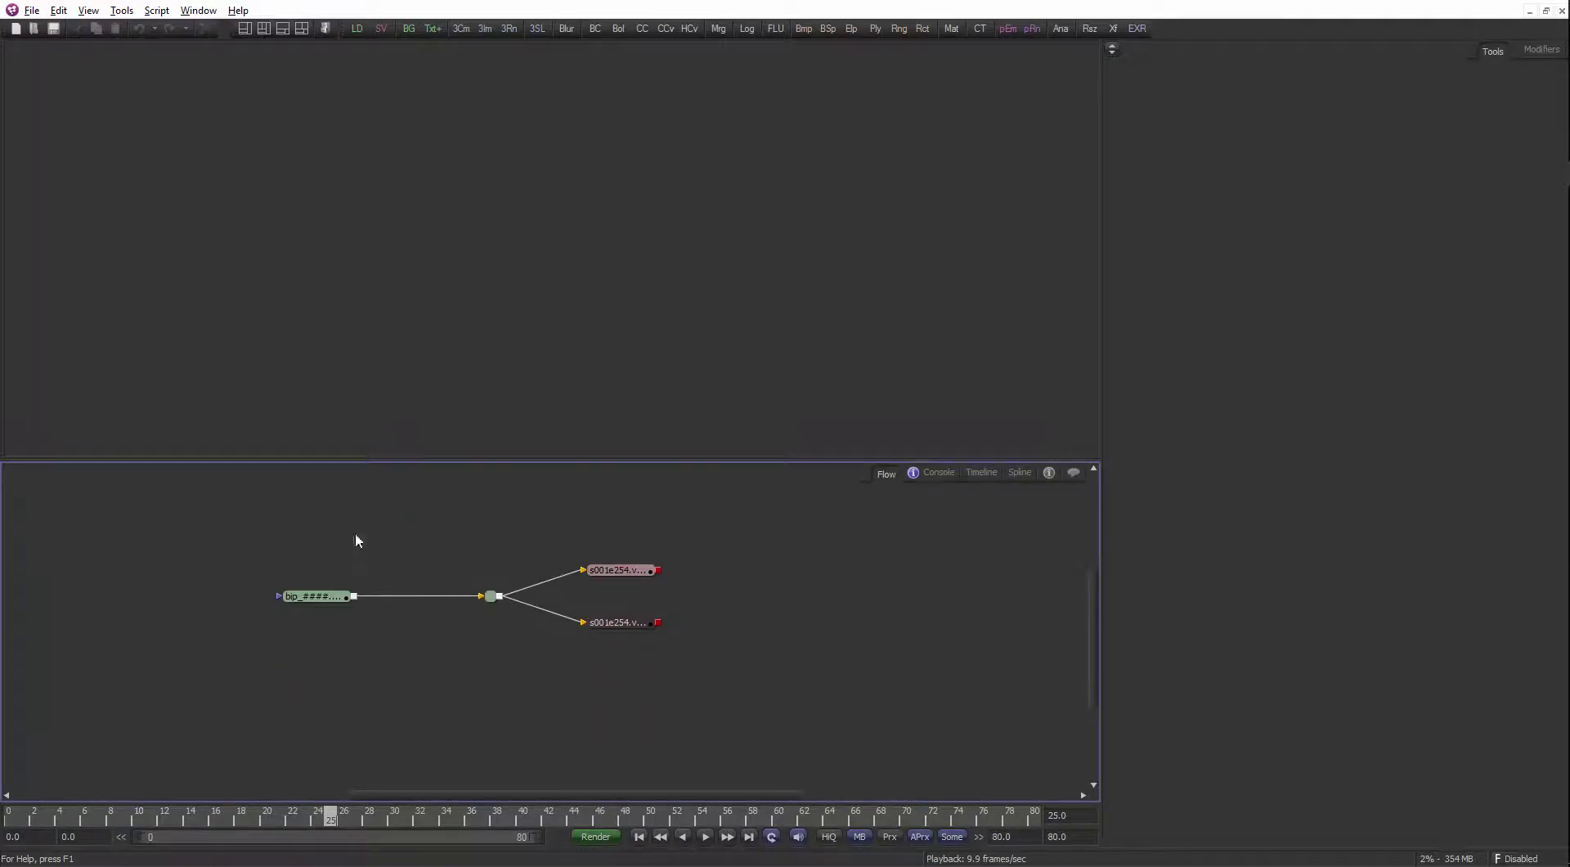
{"action": "left_click_drag", "start_coordinate": [316, 596], "coordinate": [493, 339]}
{"action": "key", "text": "minus"}
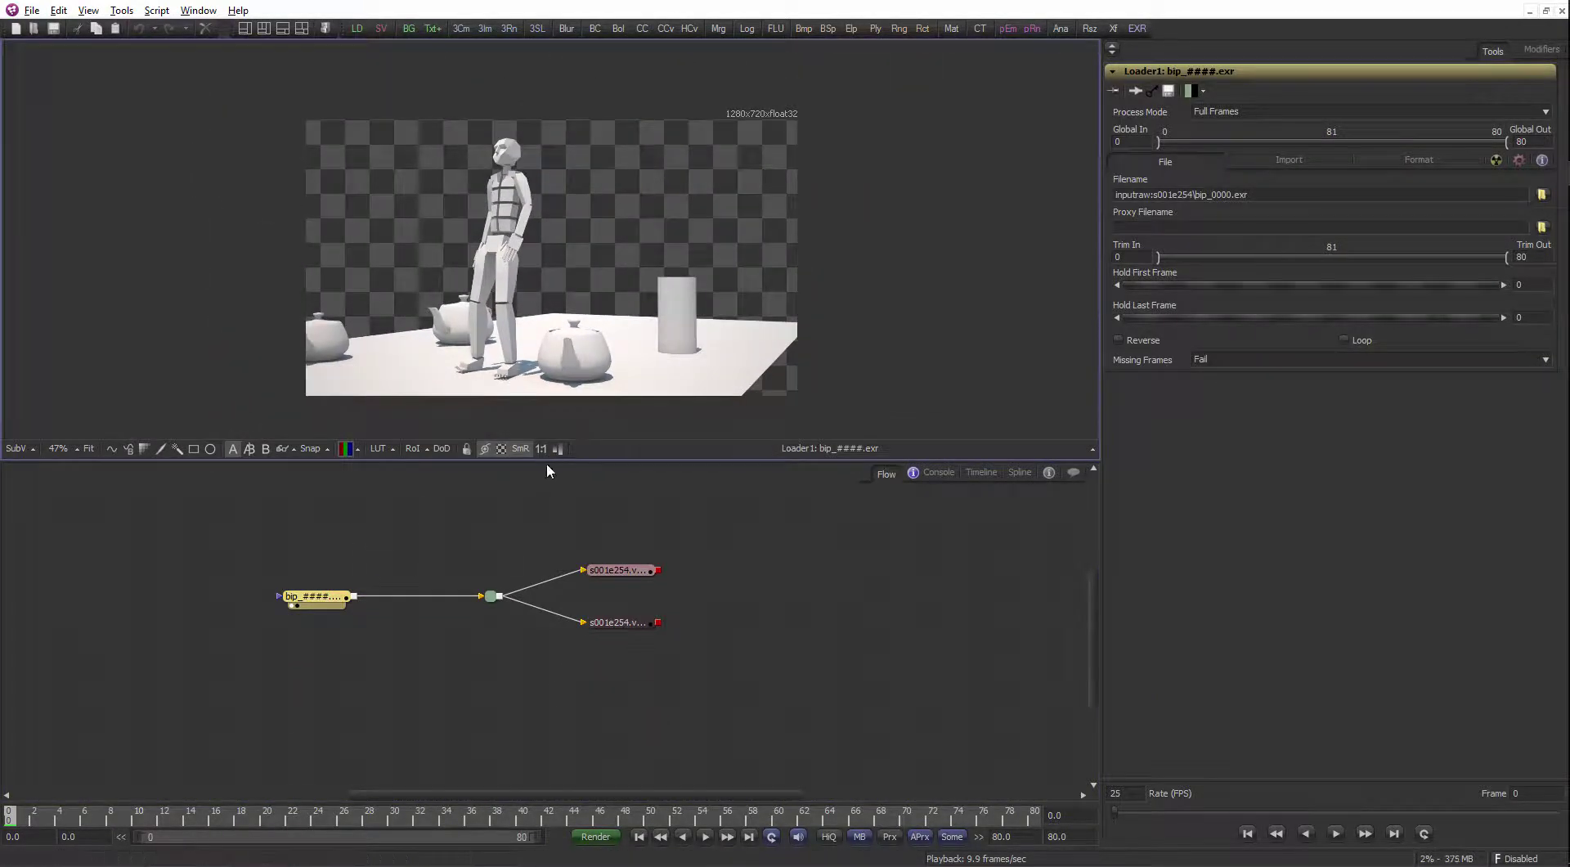
{"action": "left_click_drag", "start_coordinate": [546, 463], "coordinate": [550, 499]}
{"action": "scroll", "coordinate": [691, 307], "scroll_direction": "up", "scroll_amount": 3}
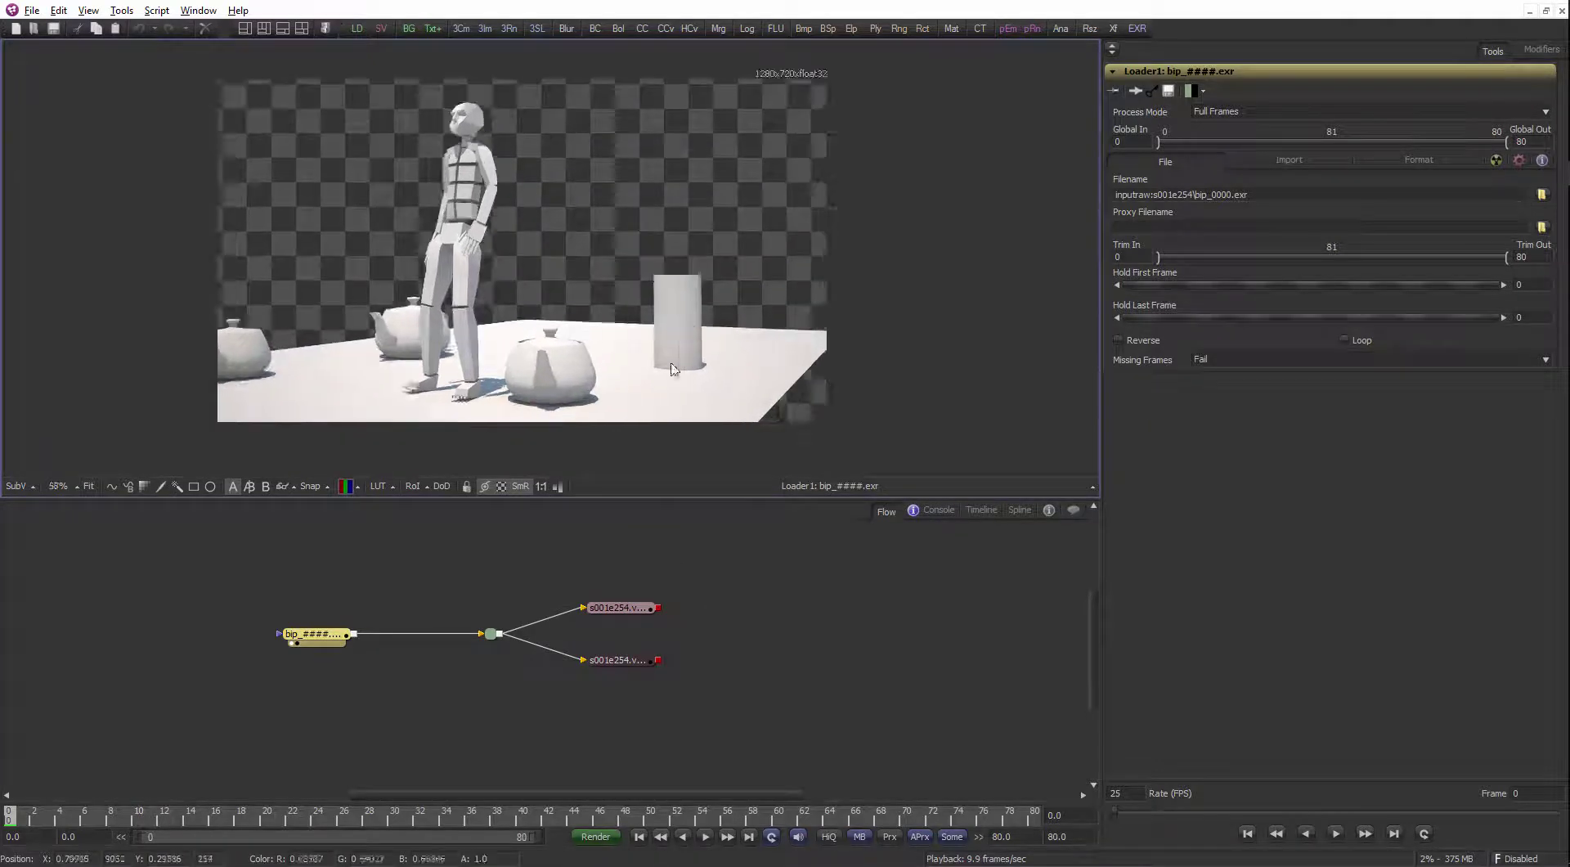
Duplicate the whole node group, including the bip_####.exr loader, the router and both savers, in the flow
{"action": "left_click_drag", "start_coordinate": [773, 724], "coordinate": [256, 583]}
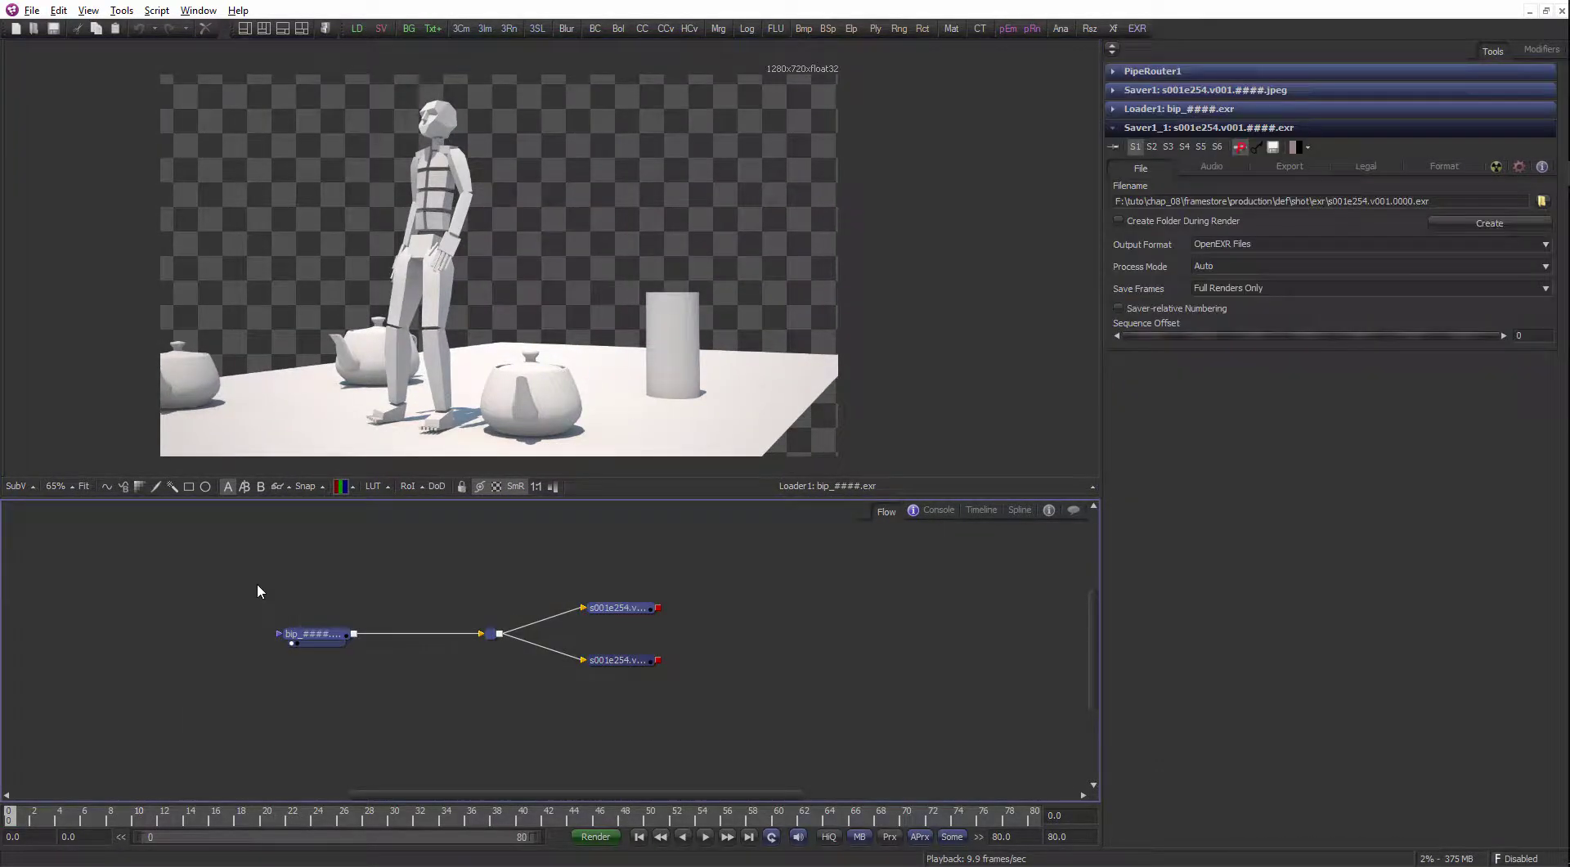
{"action": "key", "text": "ctrl+c"}
{"action": "key", "text": "ctrl+v"}
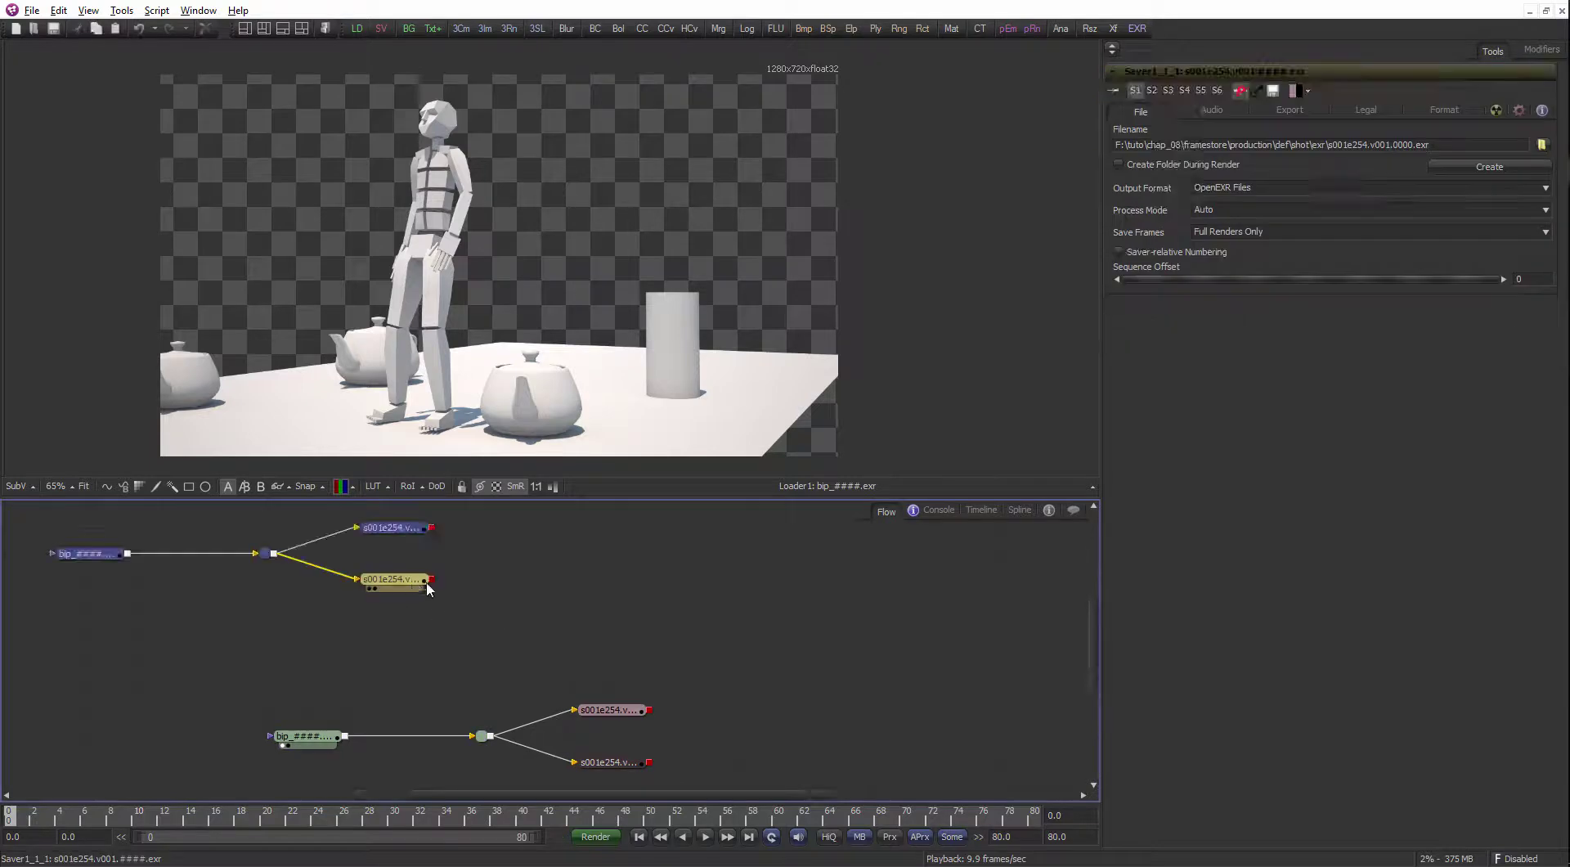
Switch to File Explorer and open the folder F:\tuto\chap_08
{"action": "left_click", "coordinate": [1555, 223]}
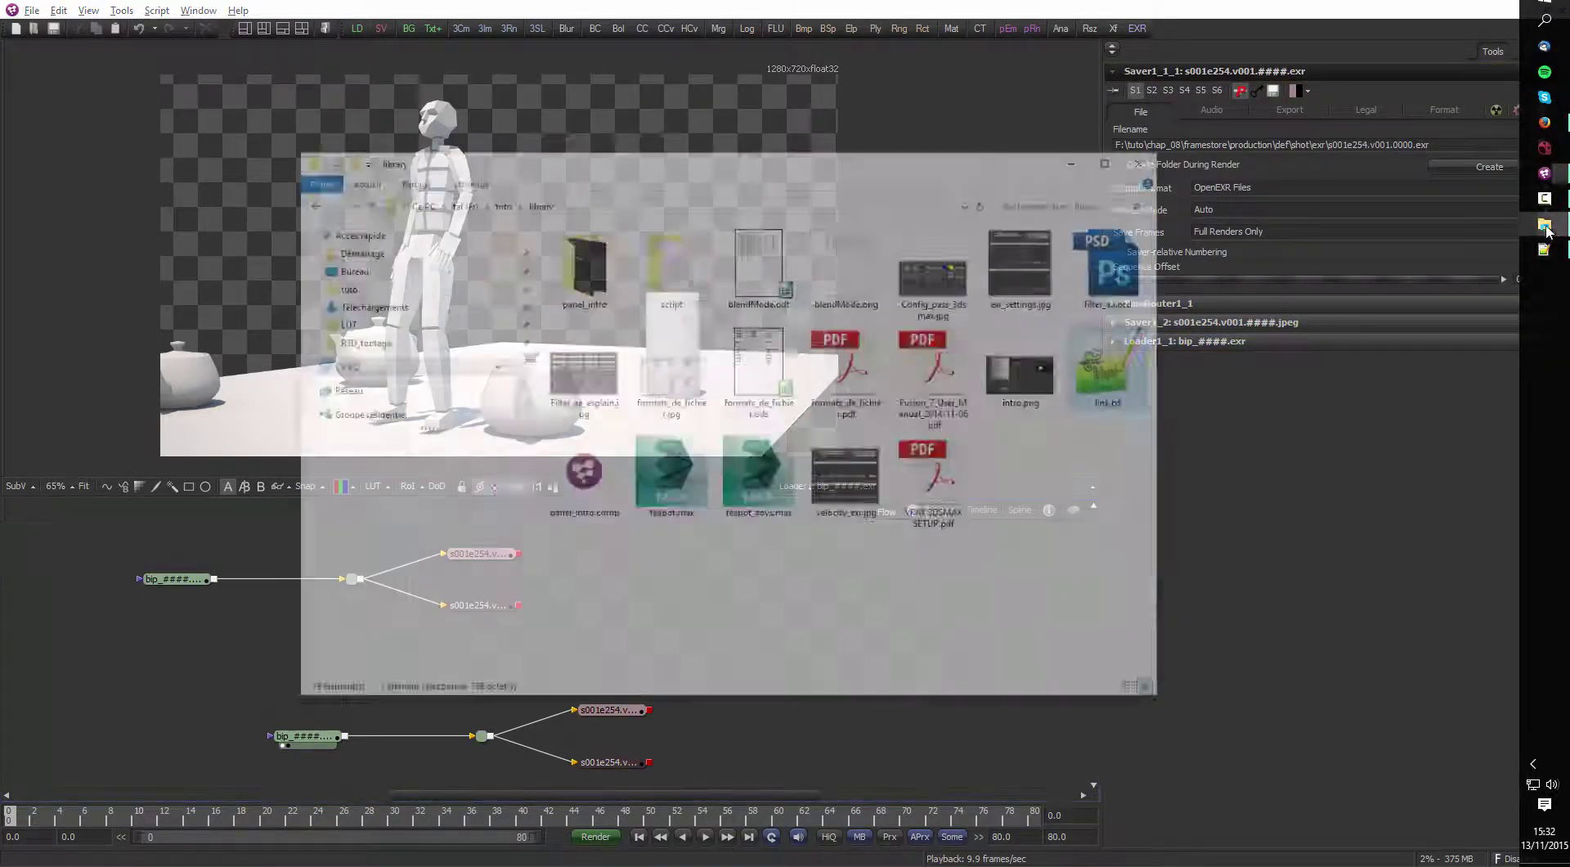
{"action": "left_click_drag", "start_coordinate": [637, 164], "coordinate": [896, 109]}
{"action": "left_click", "coordinate": [895, 166]}
{"action": "double_click", "coordinate": [896, 314]}
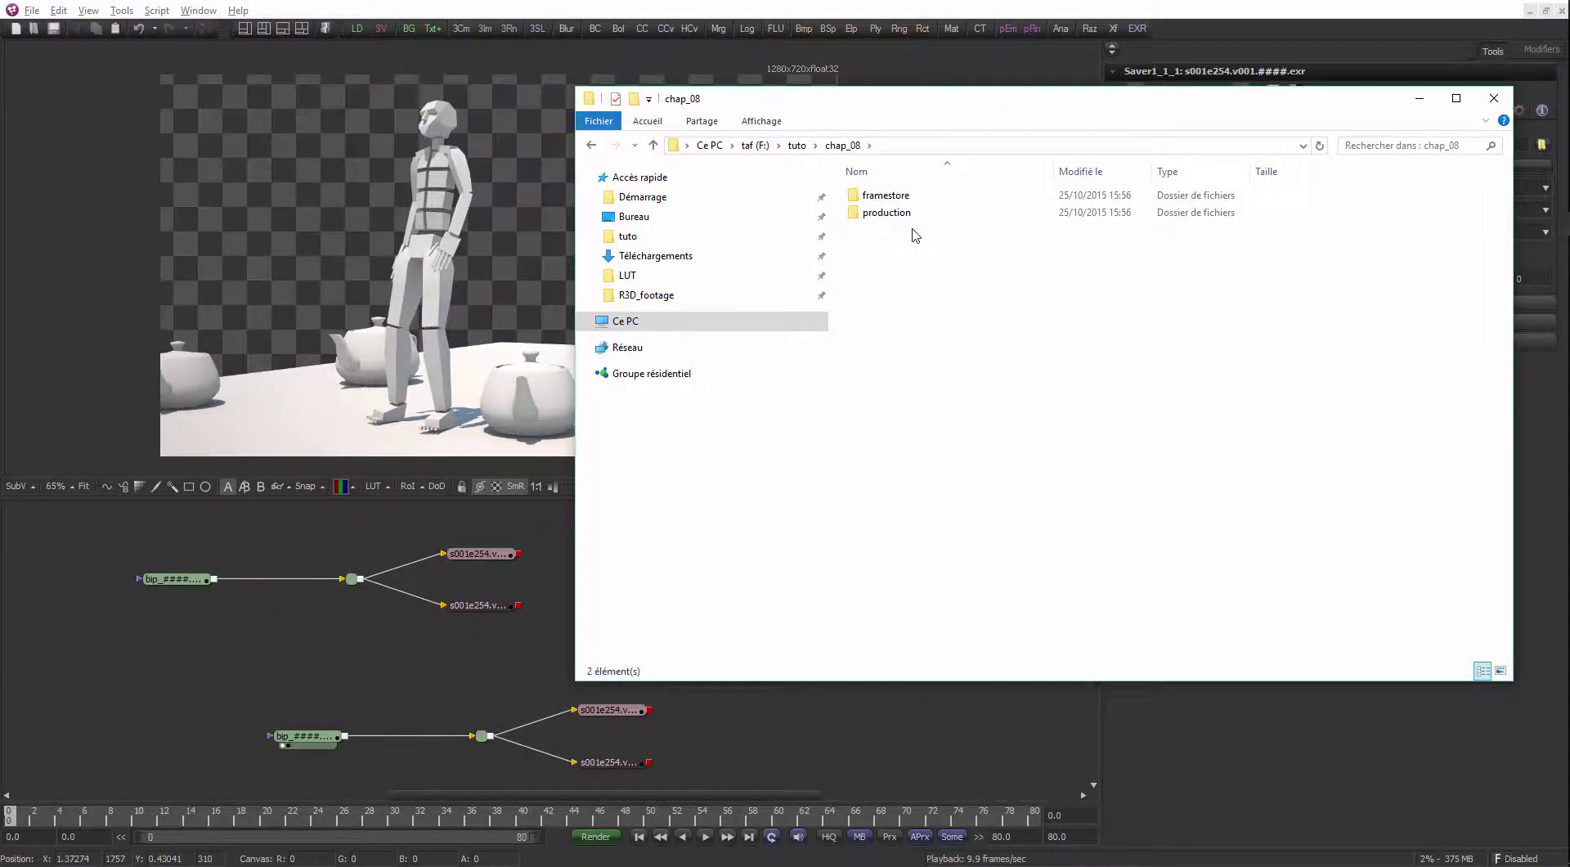
Browse from chap_08 into the folder production\light\shot\s001e254 that holds the bip EXR frames
{"action": "double_click", "coordinate": [886, 212]}
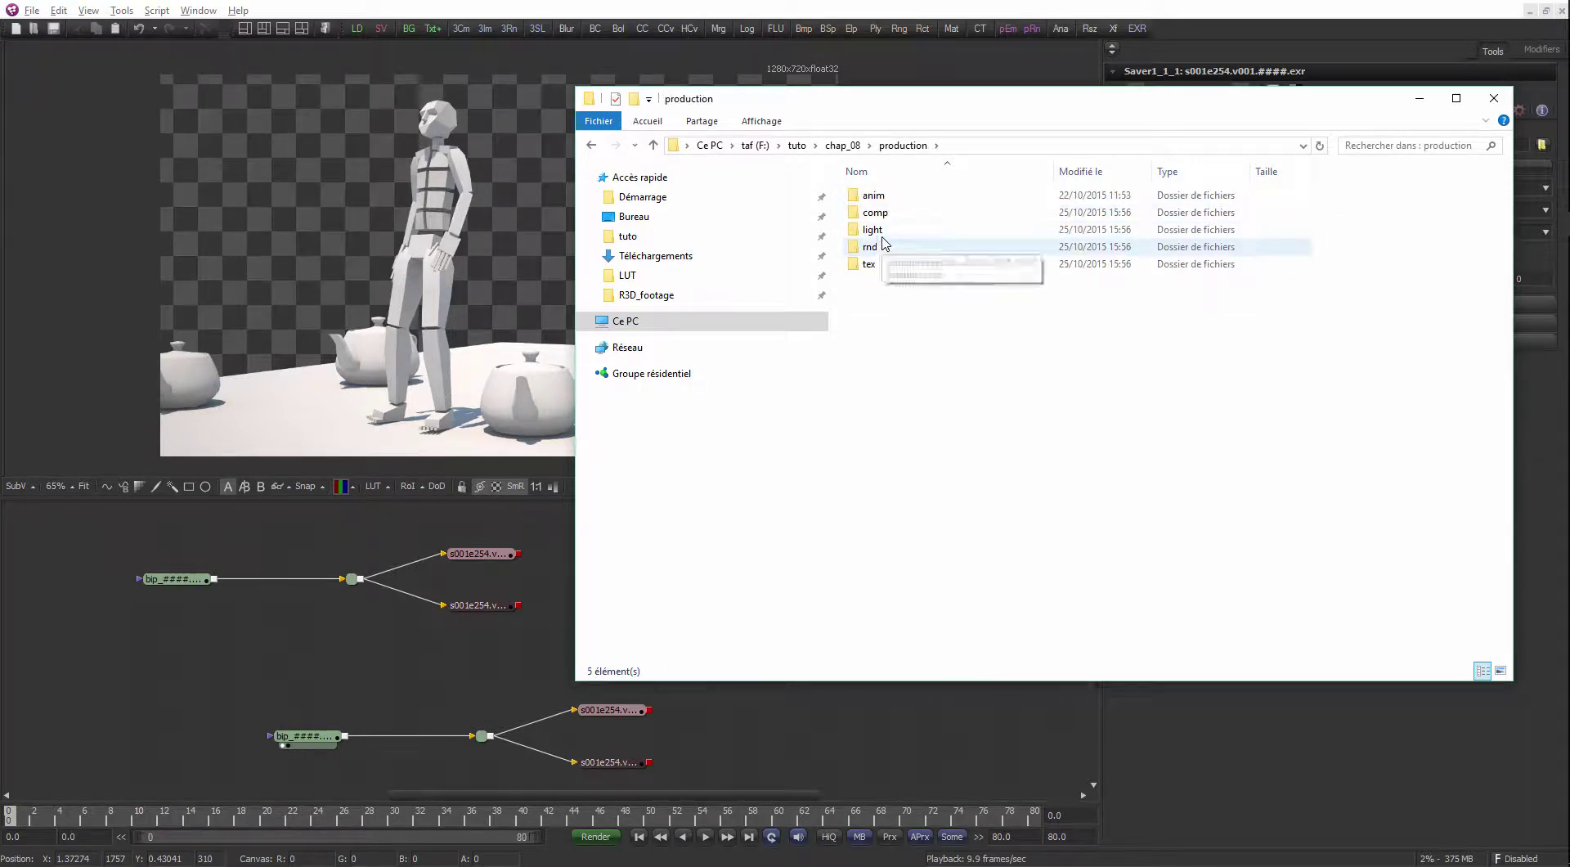
{"action": "double_click", "coordinate": [875, 230]}
{"action": "double_click", "coordinate": [888, 198]}
{"action": "double_click", "coordinate": [890, 211]}
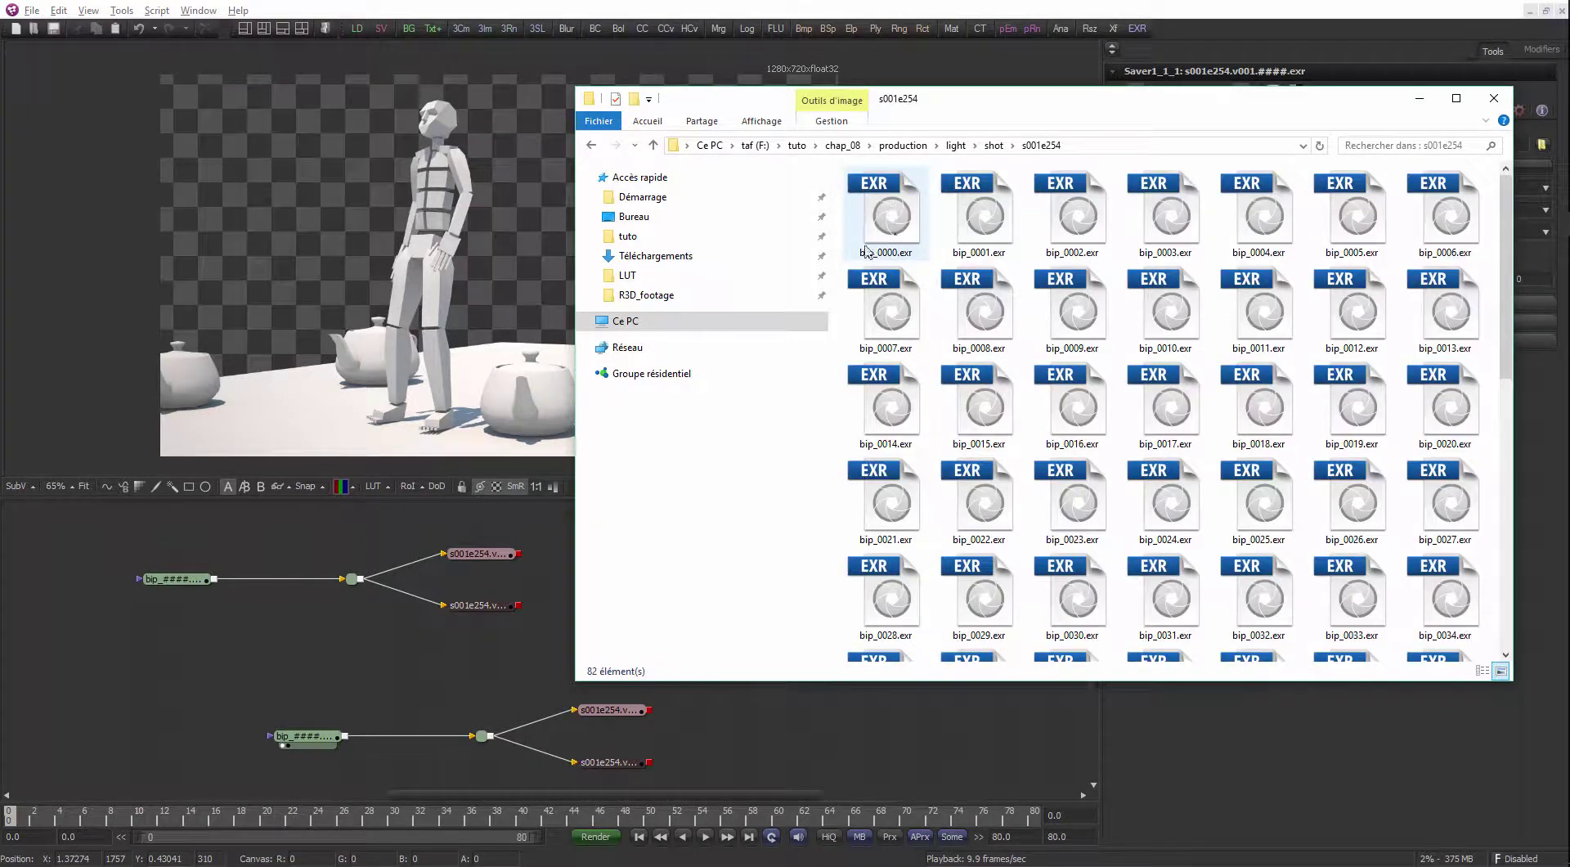
Try to replace the source of the upper bip_####.exr loader with bip_0000.exr from the s001e254 light folder
{"action": "left_click_drag", "start_coordinate": [866, 211], "coordinate": [165, 618]}
{"action": "key", "text": "Return"}
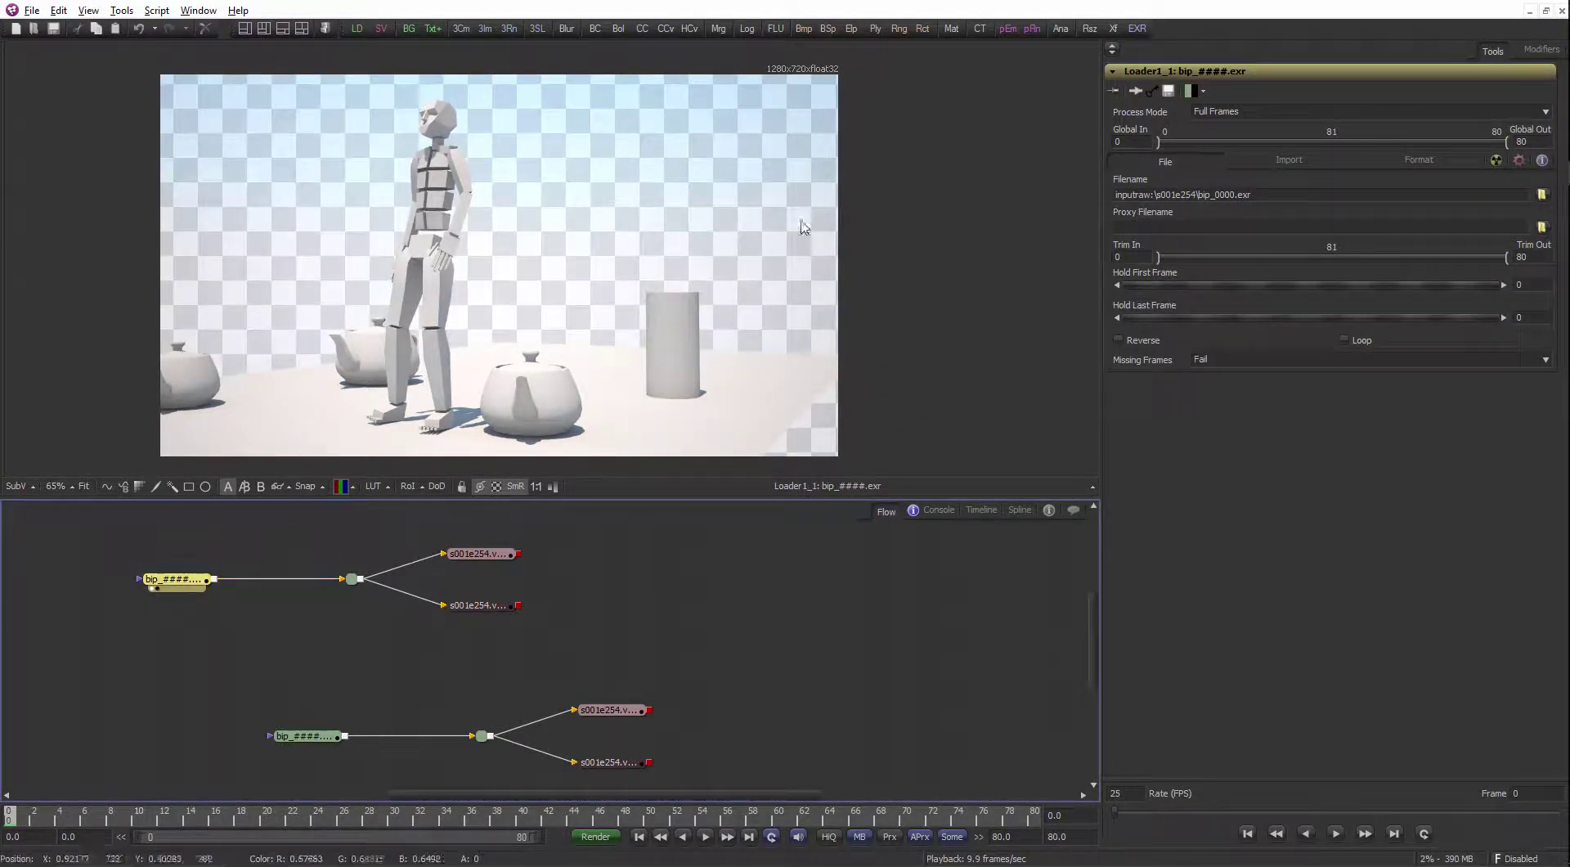
{"action": "left_click", "coordinate": [1542, 194]}
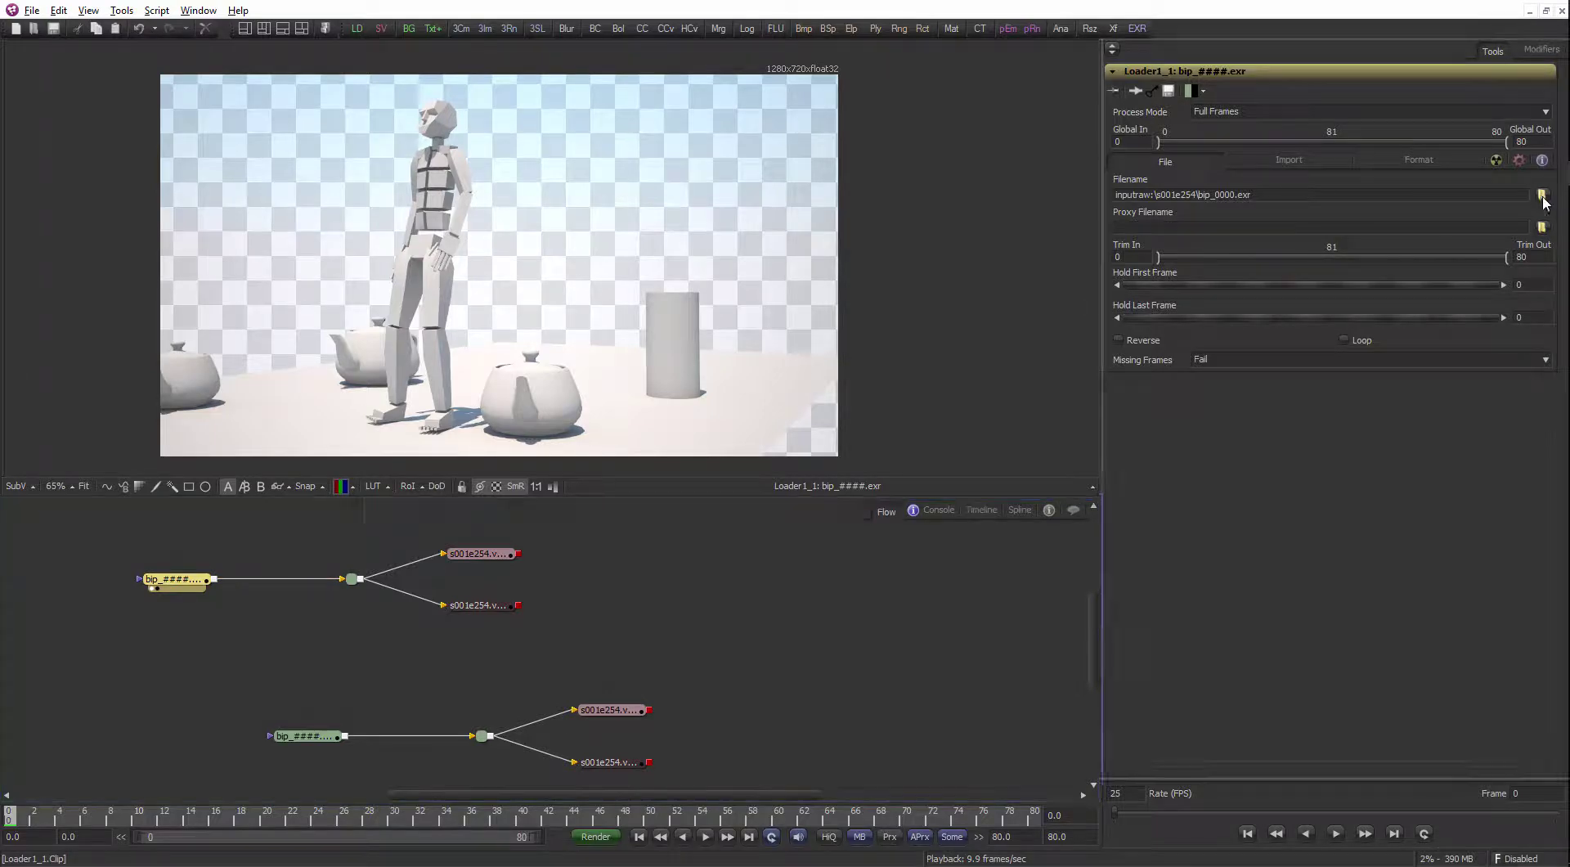
{"action": "double_click", "coordinate": [578, 218]}
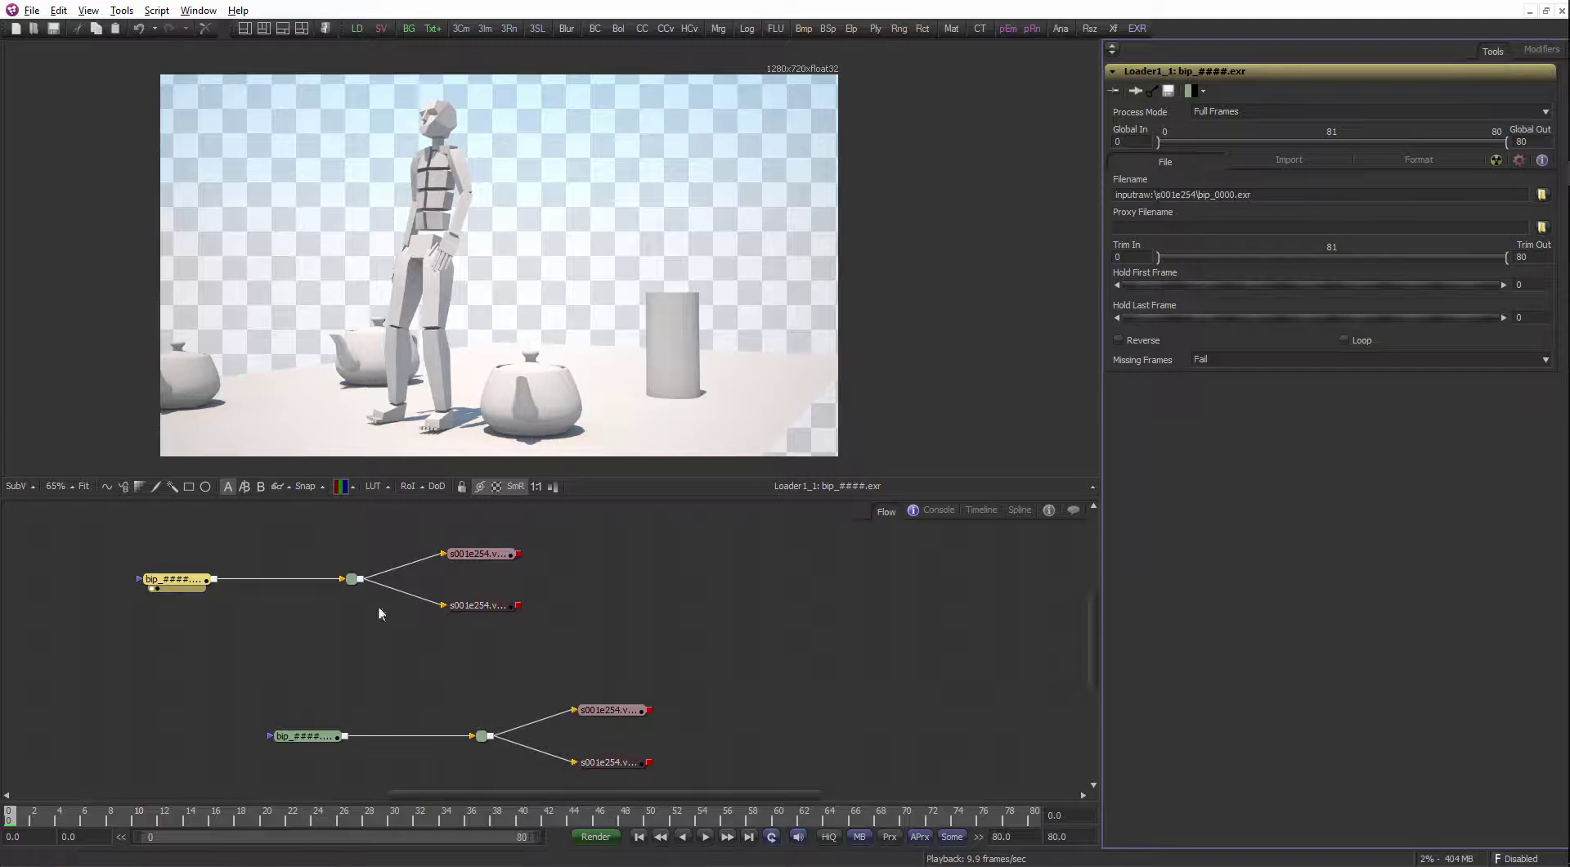
Replace the path map prefix in the loader's filename with the copied folder path F:\tuto\chap_08\production\light\shot\s001e254
{"action": "left_click", "coordinate": [655, 644]}
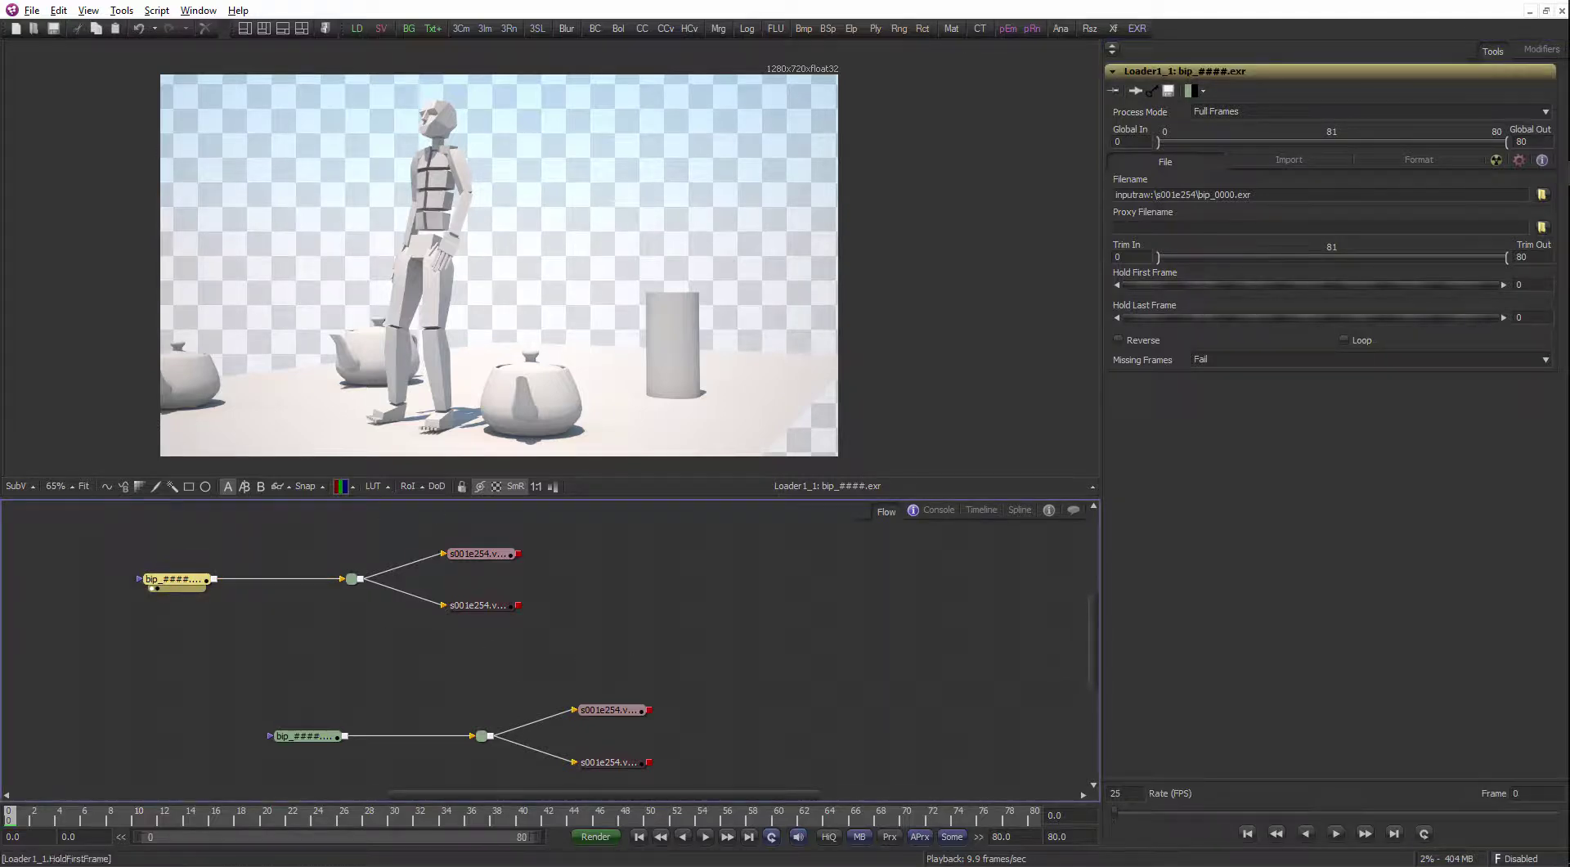
{"action": "left_click", "coordinate": [1546, 255]}
{"action": "left_click", "coordinate": [1033, 153]}
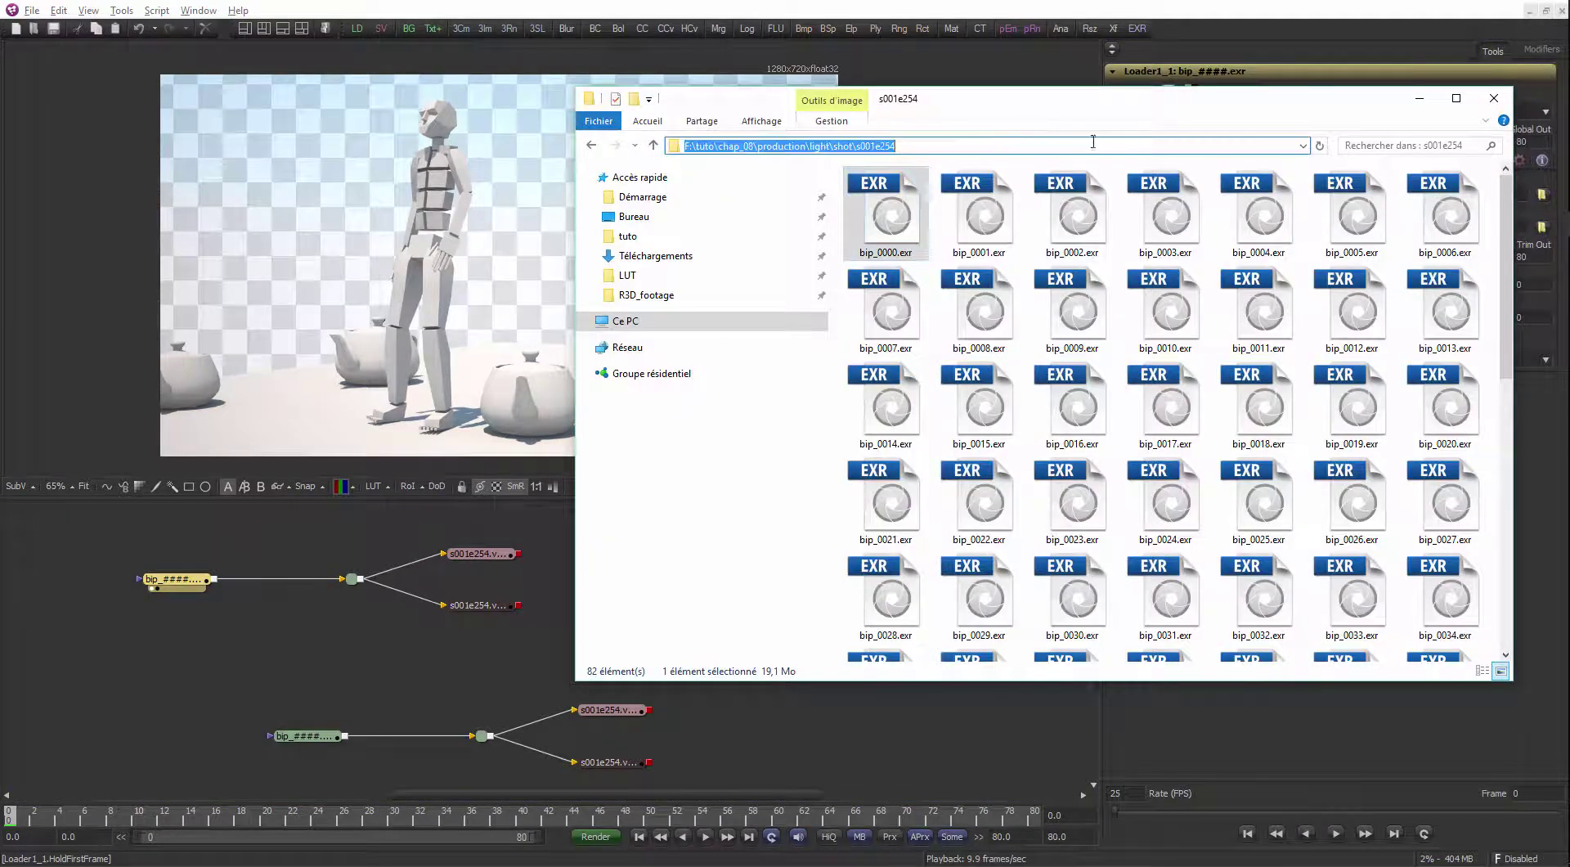
{"action": "left_click", "coordinate": [163, 585]}
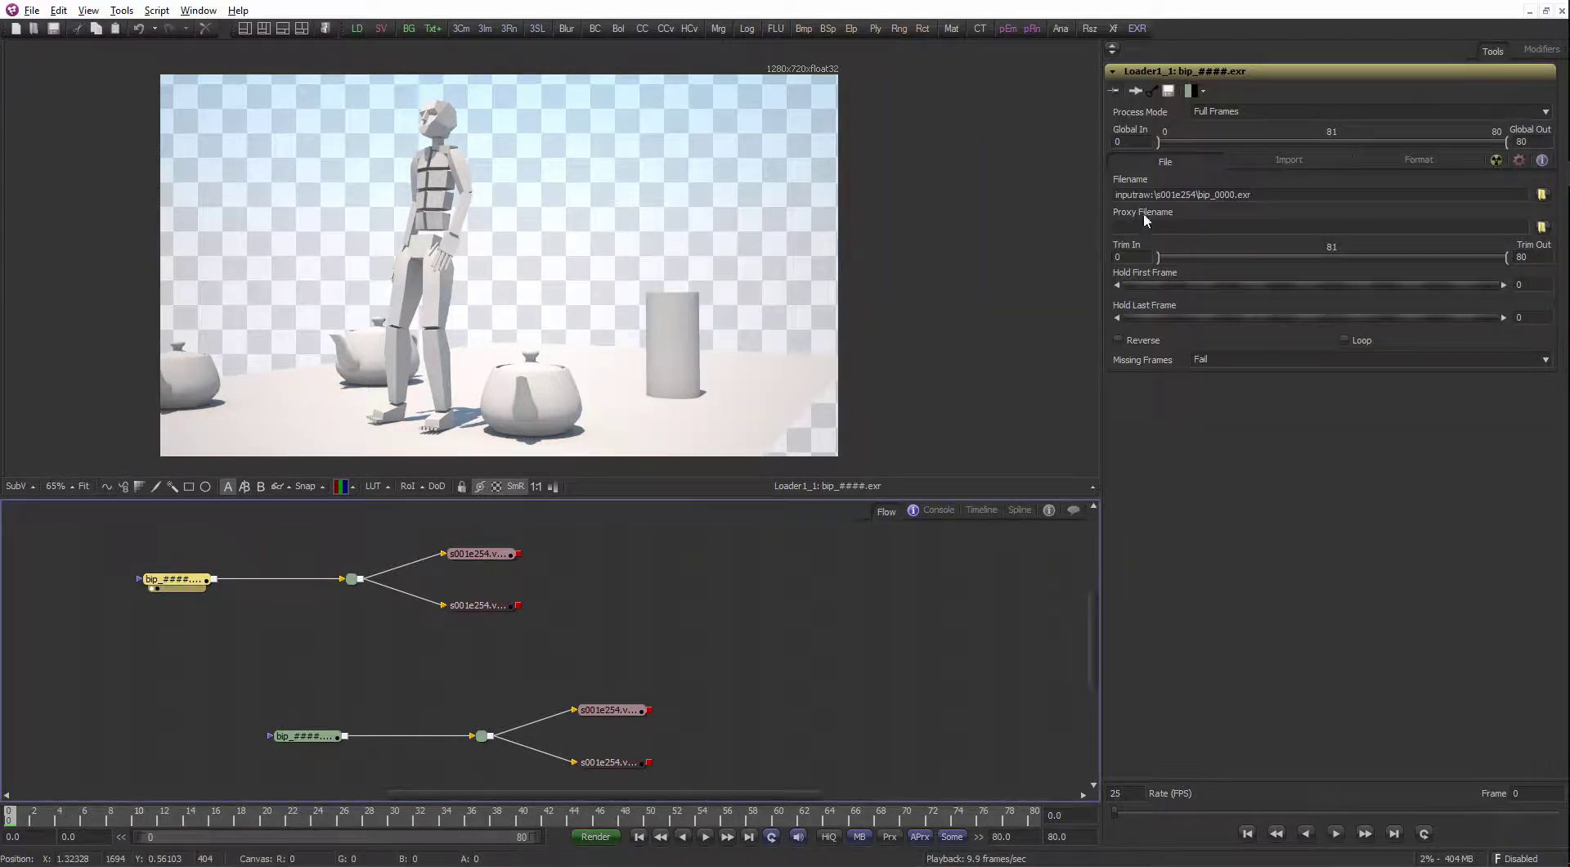
{"action": "left_click_drag", "start_coordinate": [1156, 194], "coordinate": [1115, 195]}
{"action": "key", "text": "ctrl+v"}
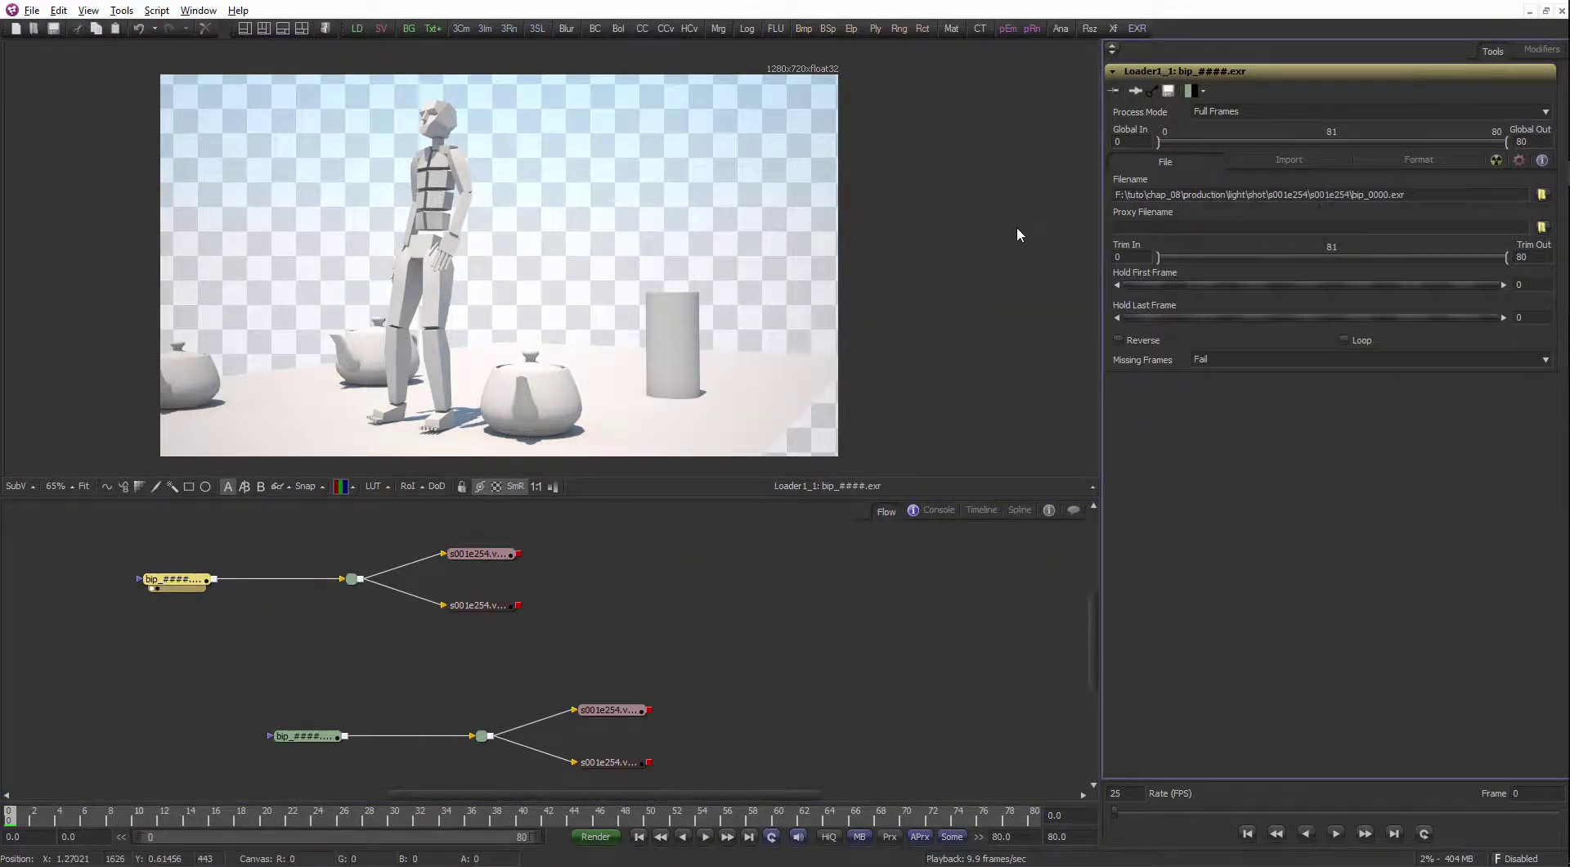
Reselect the bip_0000.exr sequence as the loader's file and reset its trimming and extend settings
{"action": "left_click", "coordinate": [1542, 194]}
{"action": "double_click", "coordinate": [561, 225]}
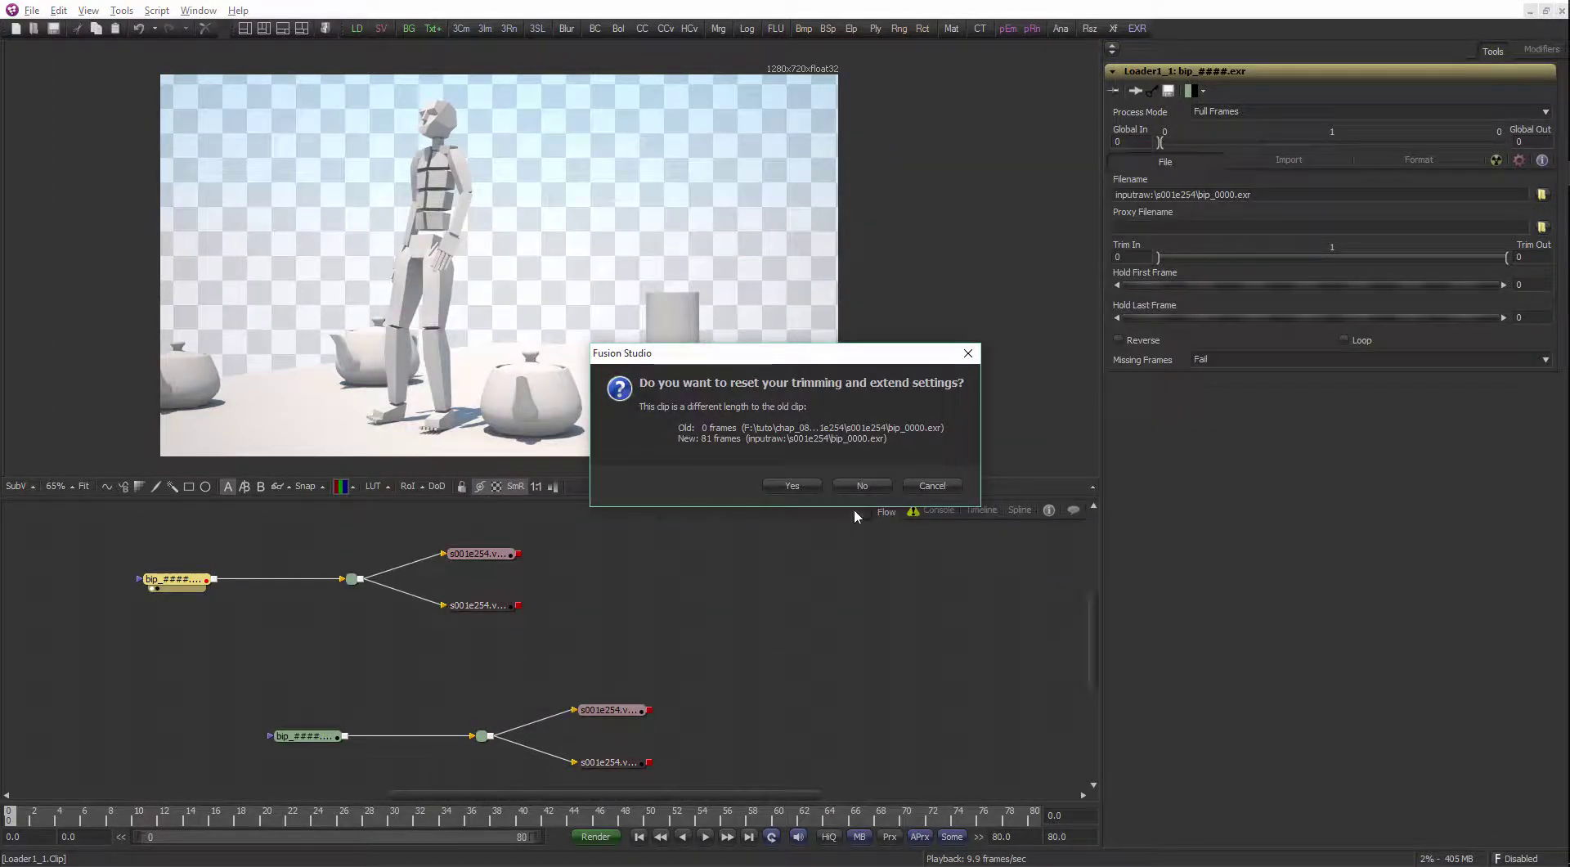
{"action": "left_click", "coordinate": [787, 486]}
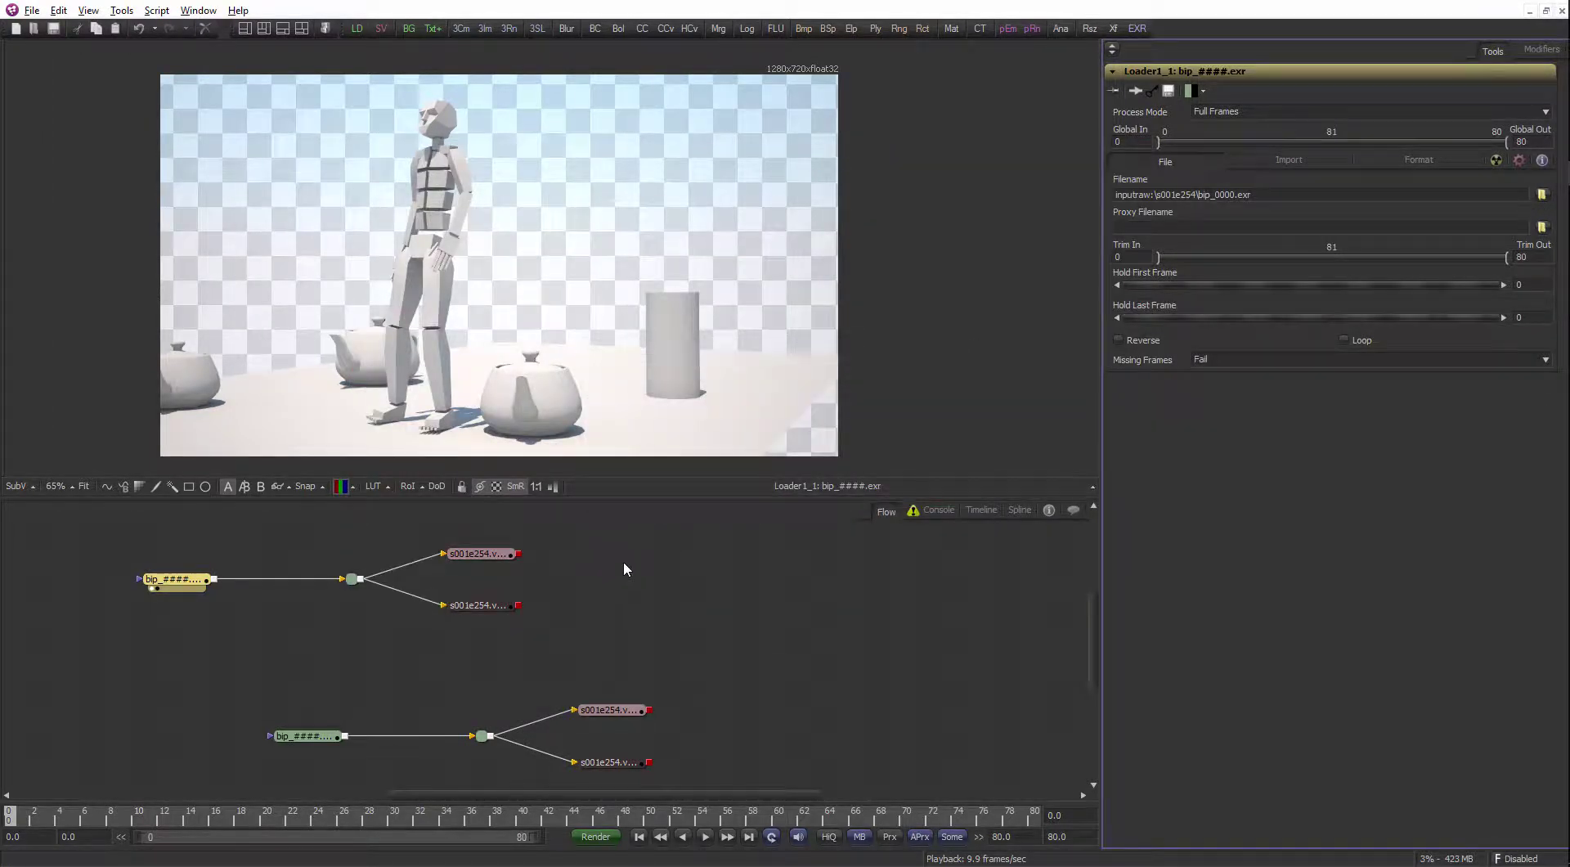
Close the s001e254.comp composition without saving its changes
{"action": "left_click", "coordinate": [616, 616]}
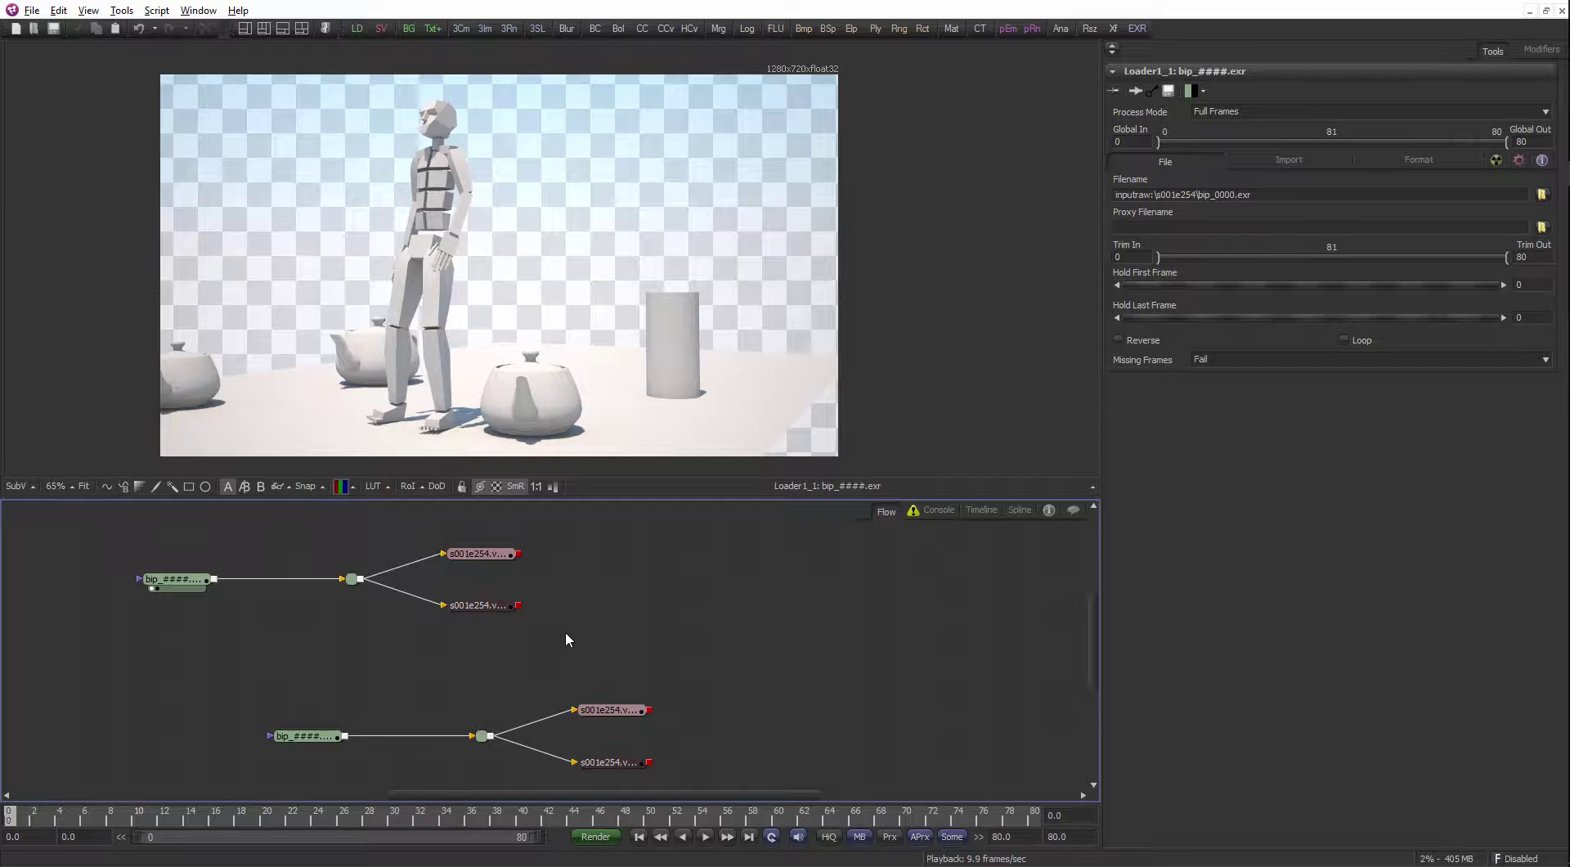
{"action": "scroll", "coordinate": [602, 665], "scroll_direction": "down", "scroll_amount": 1}
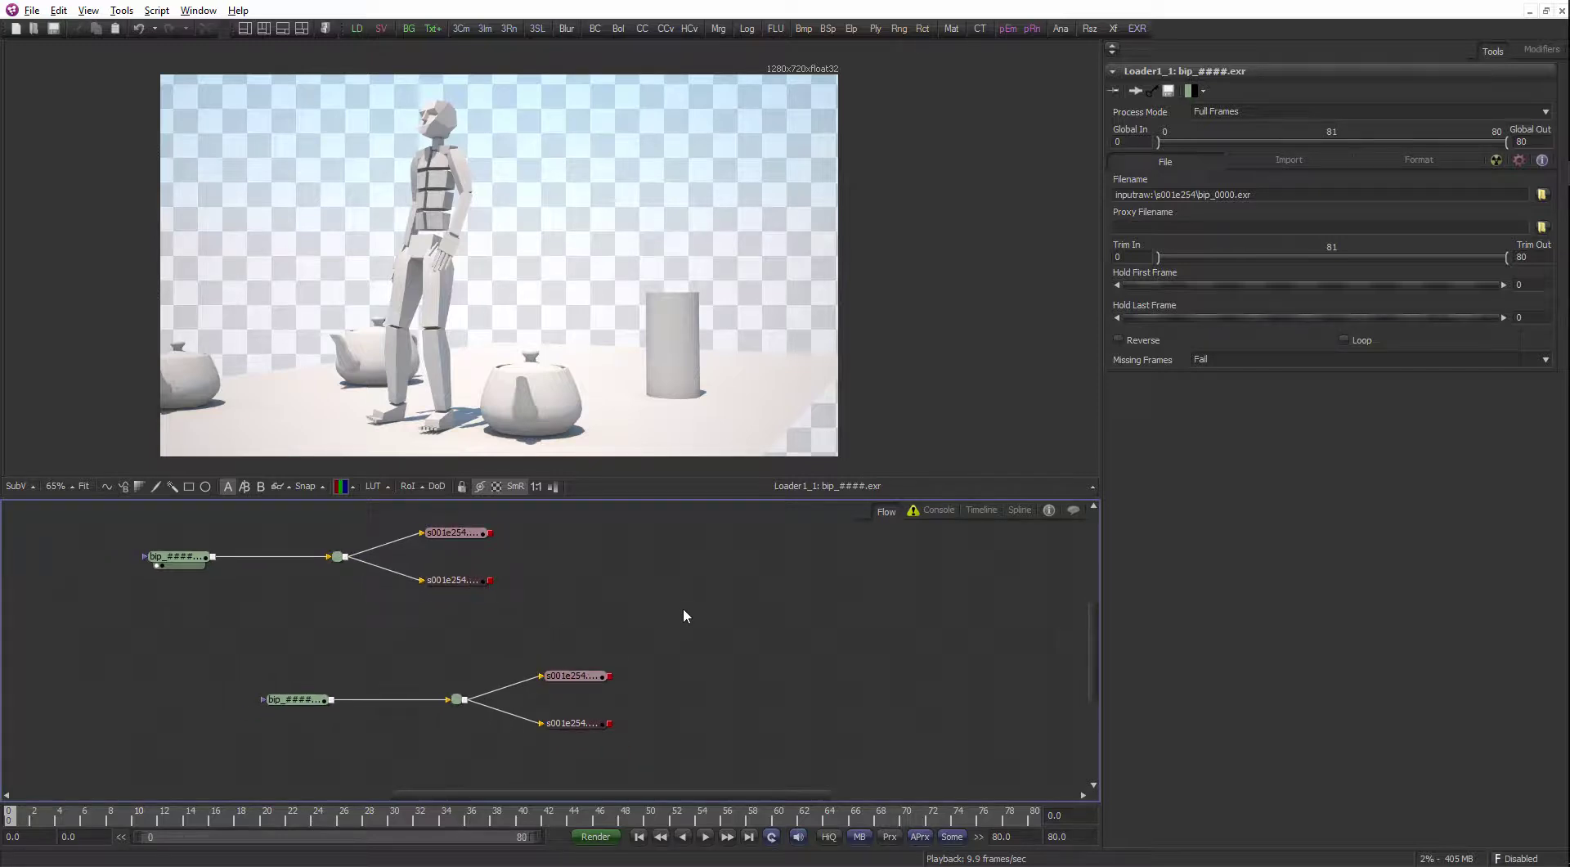
{"action": "left_click", "coordinate": [1562, 11]}
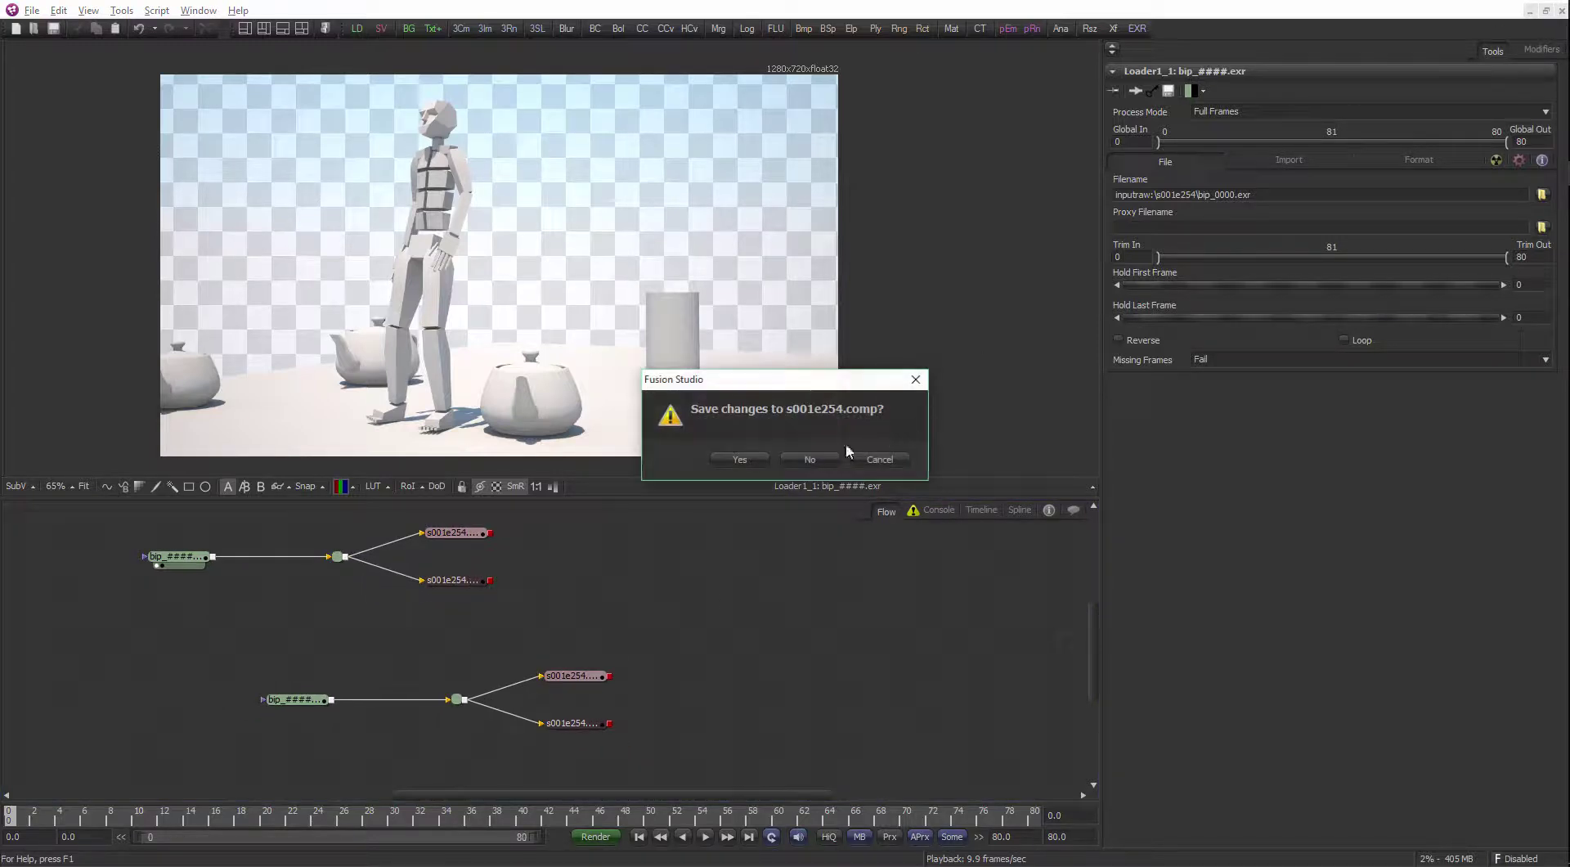
{"action": "left_click", "coordinate": [818, 463]}
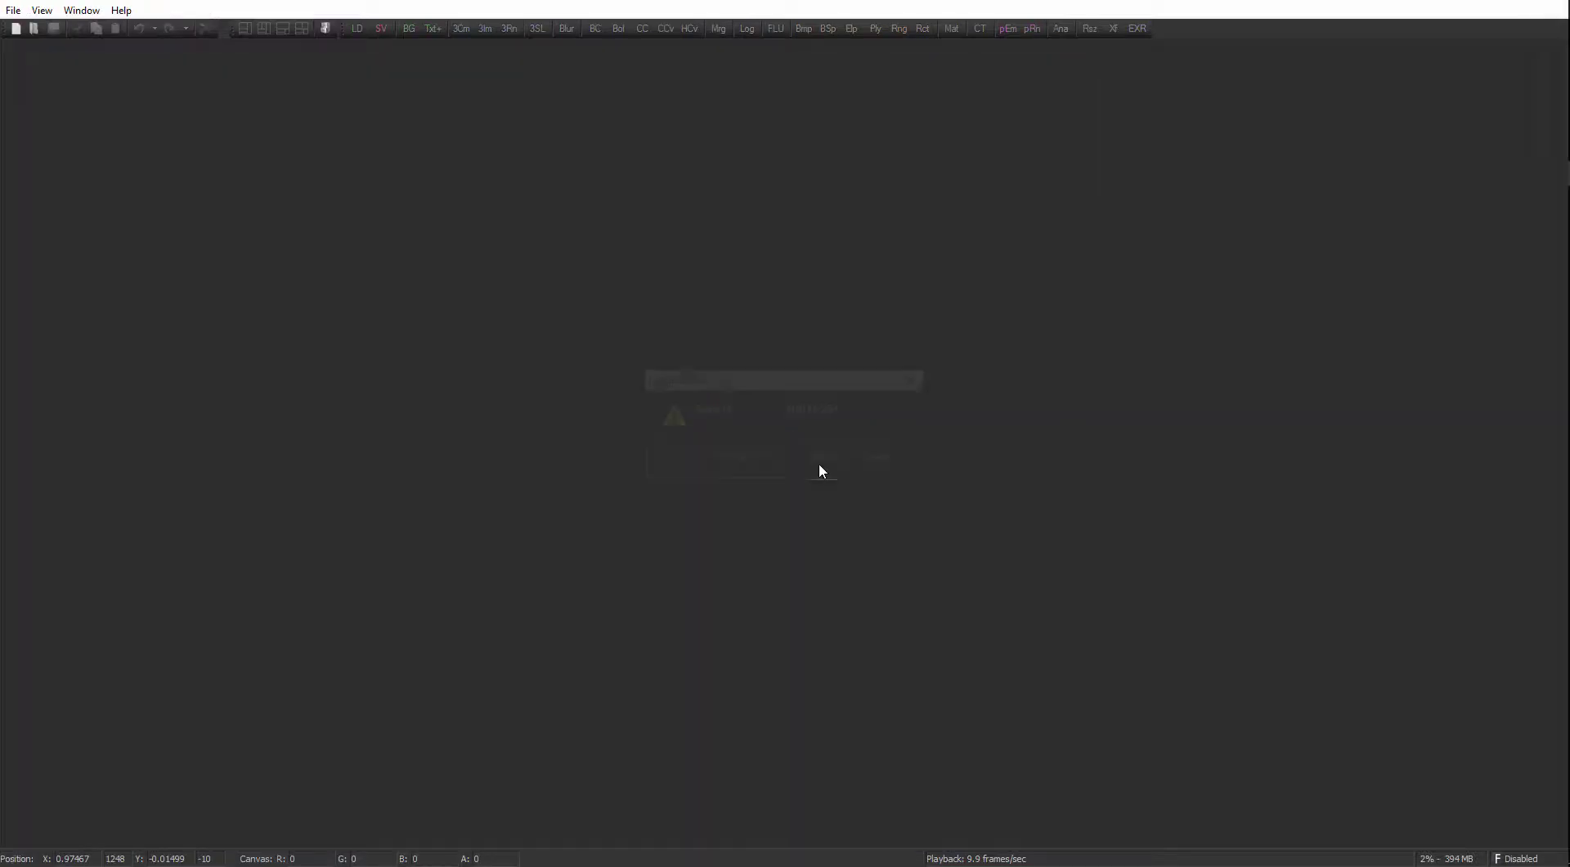
Create a new composition and add the bip EXR sequence from the s001e254 light folder to the flow
{"action": "left_click", "coordinate": [13, 10]}
{"action": "left_click", "coordinate": [25, 35]}
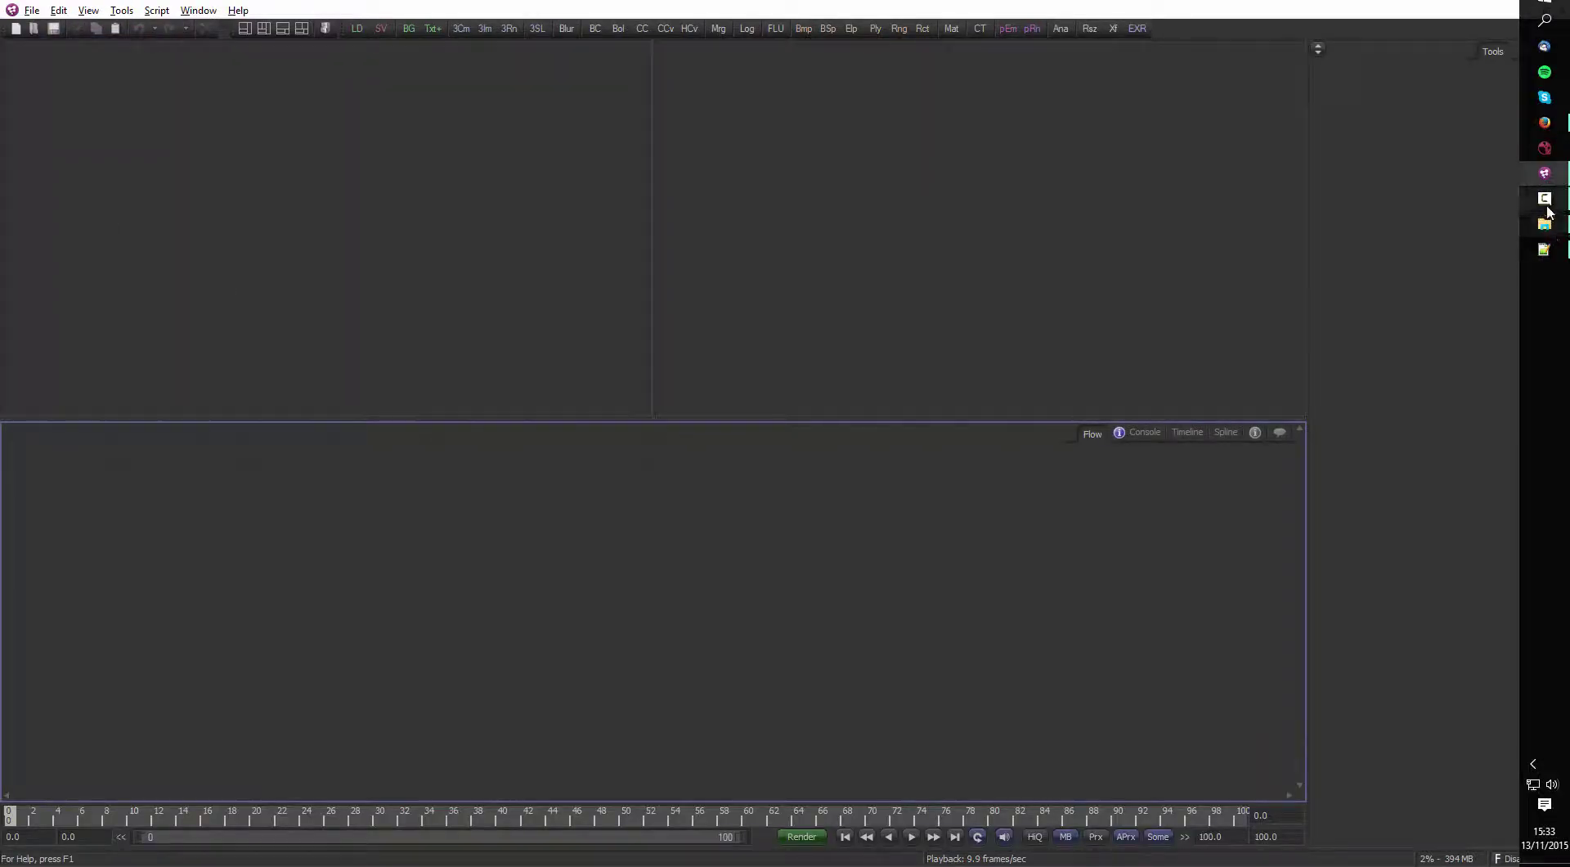
{"action": "left_click", "coordinate": [1561, 223]}
{"action": "left_click_drag", "start_coordinate": [953, 272], "coordinate": [336, 545]}
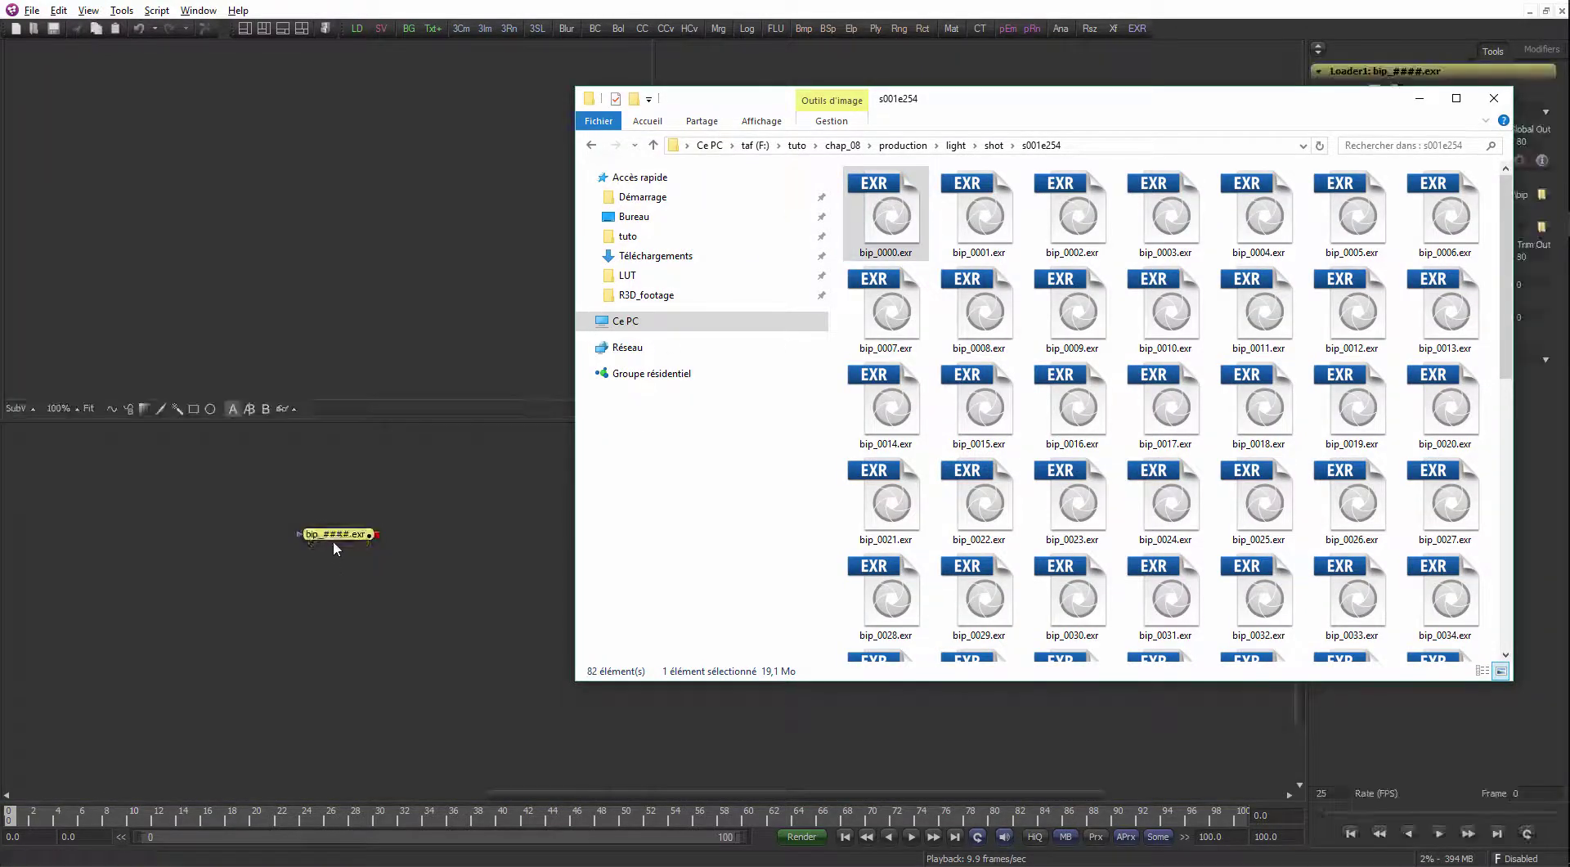
Switch to a single-viewer layout showing the bip_####.exr loader, fit the image, and enlarge the viewer and tool controls areas
{"action": "left_click", "coordinate": [245, 28]}
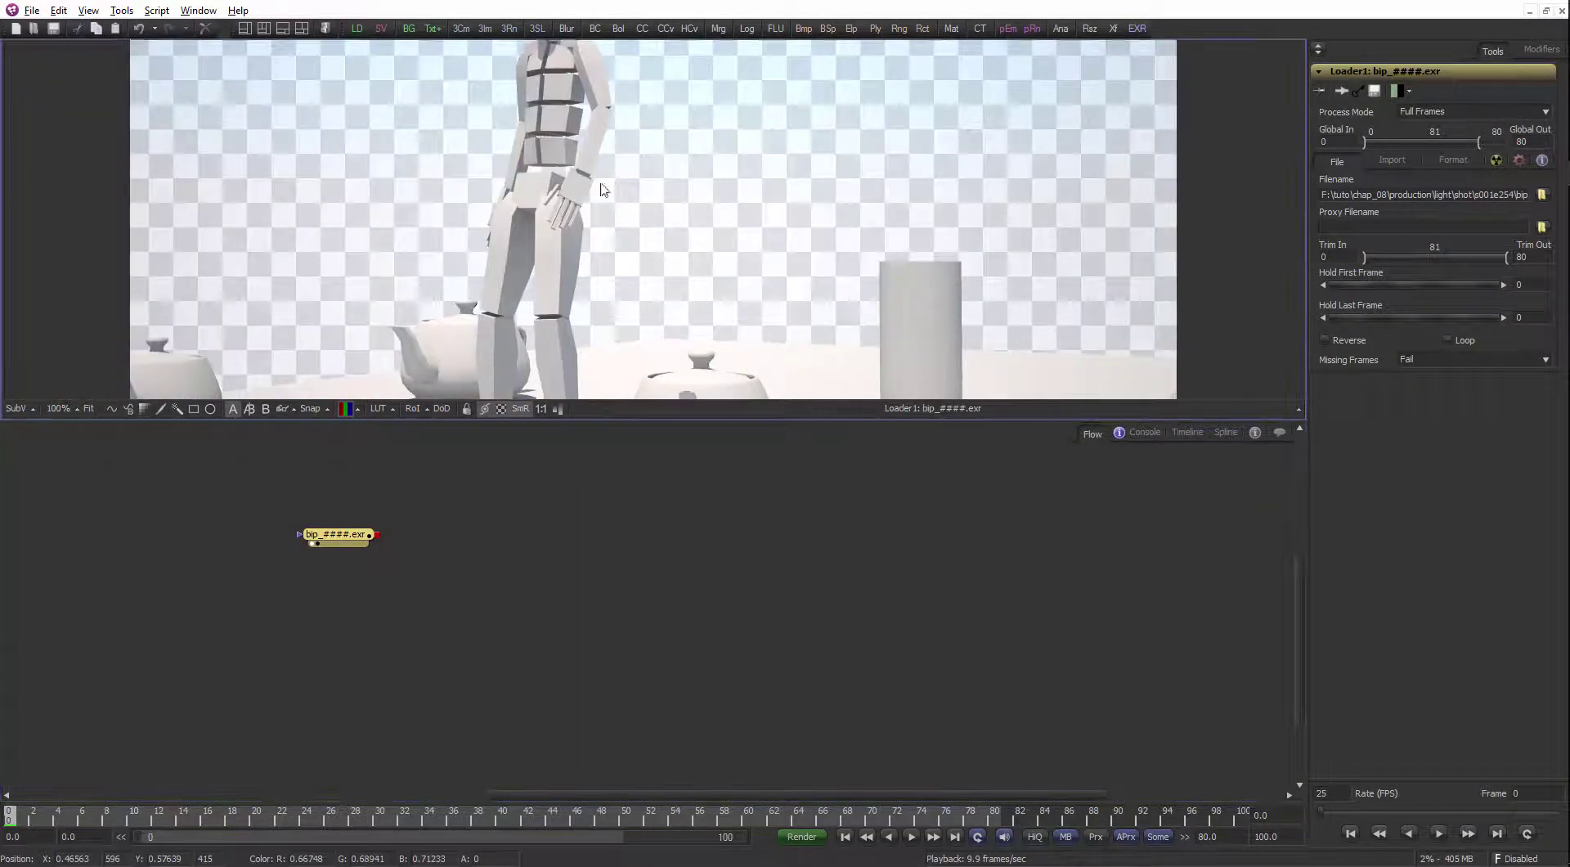
{"action": "key", "text": "ctrl+f"}
{"action": "left_click_drag", "start_coordinate": [533, 422], "coordinate": [533, 546]}
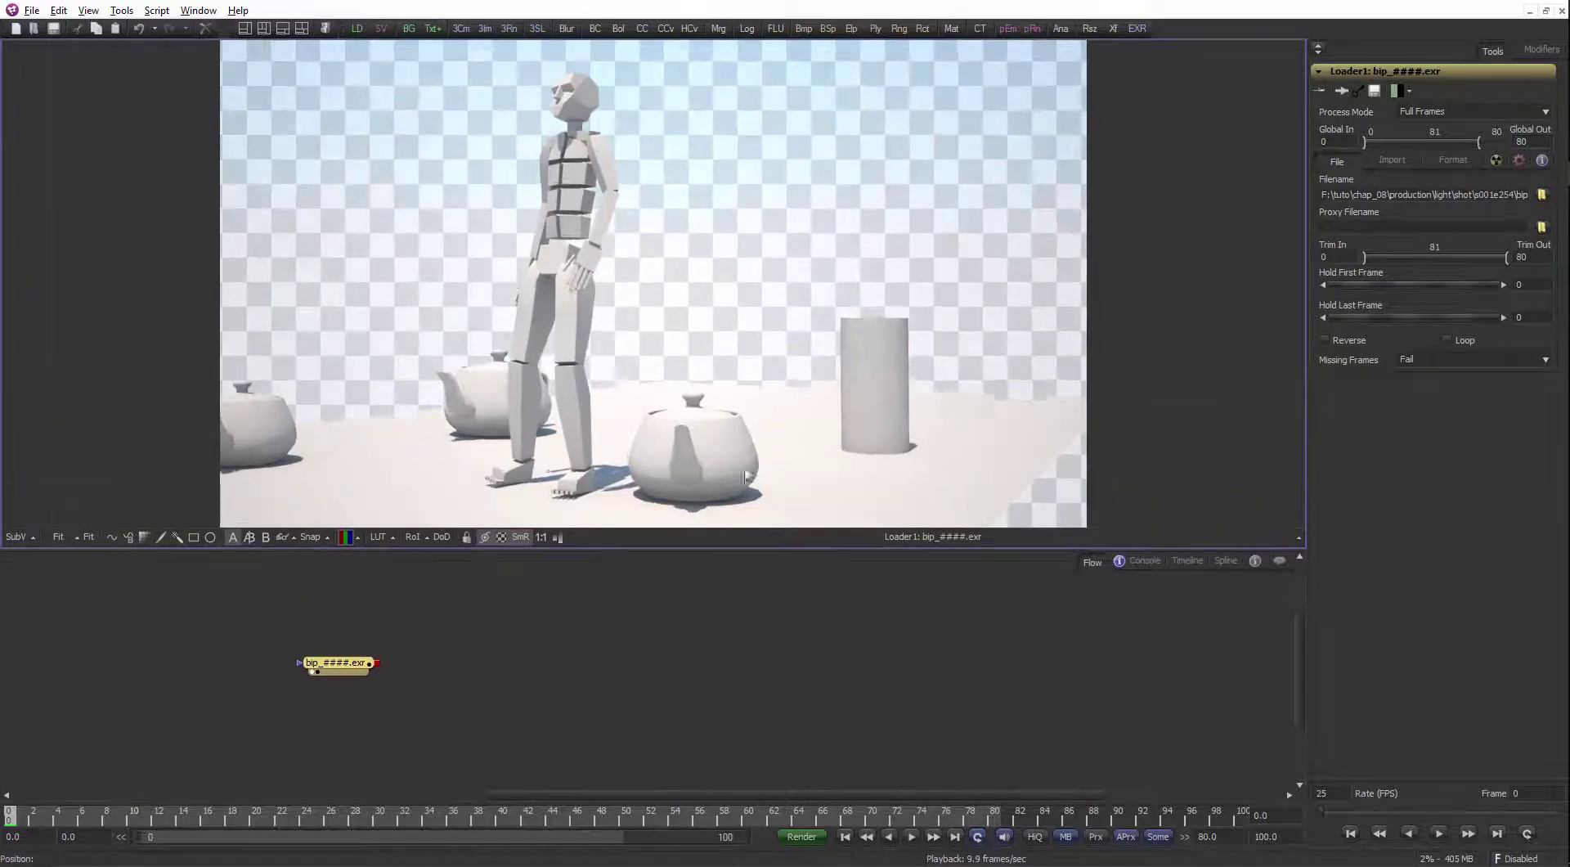
{"action": "left_click_drag", "start_coordinate": [1307, 311], "coordinate": [1199, 313]}
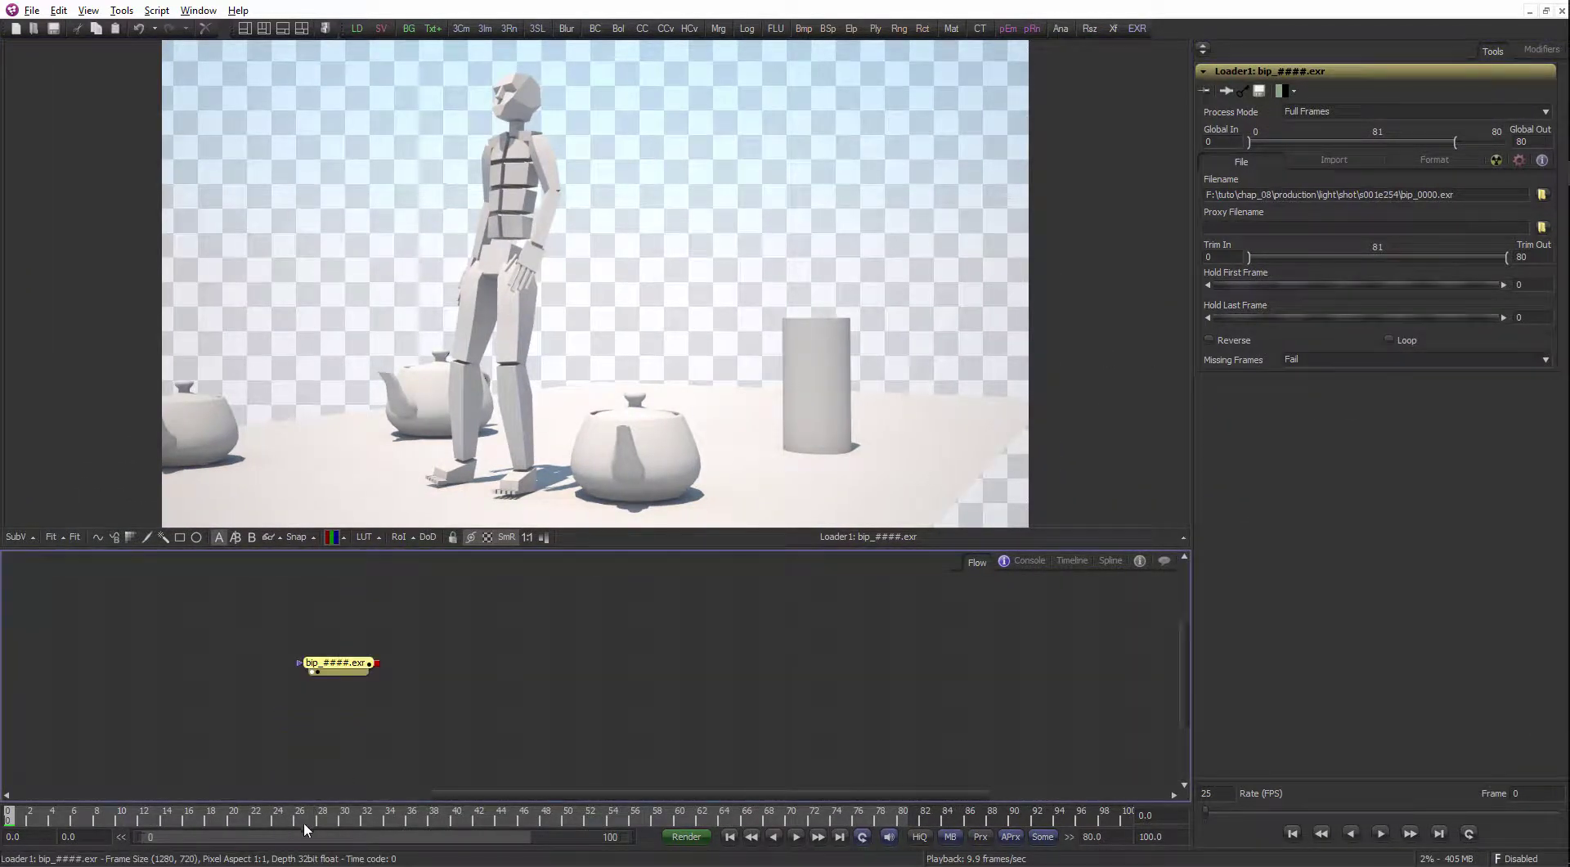
Set the composition's global end frame to 80
{"action": "left_click", "coordinate": [1168, 836]}
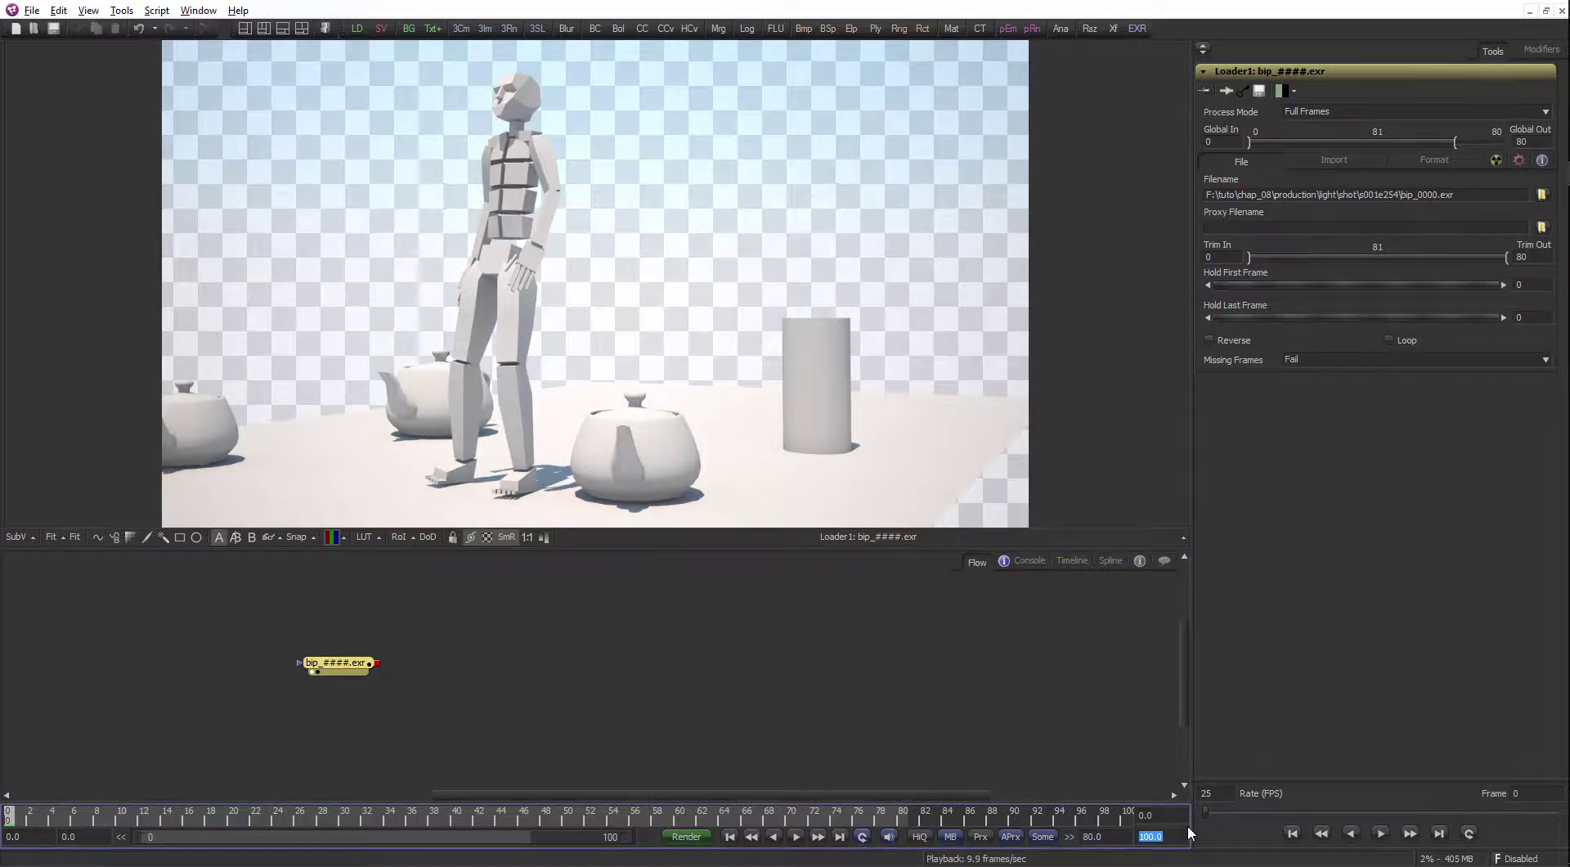
{"action": "key", "text": "Return"}
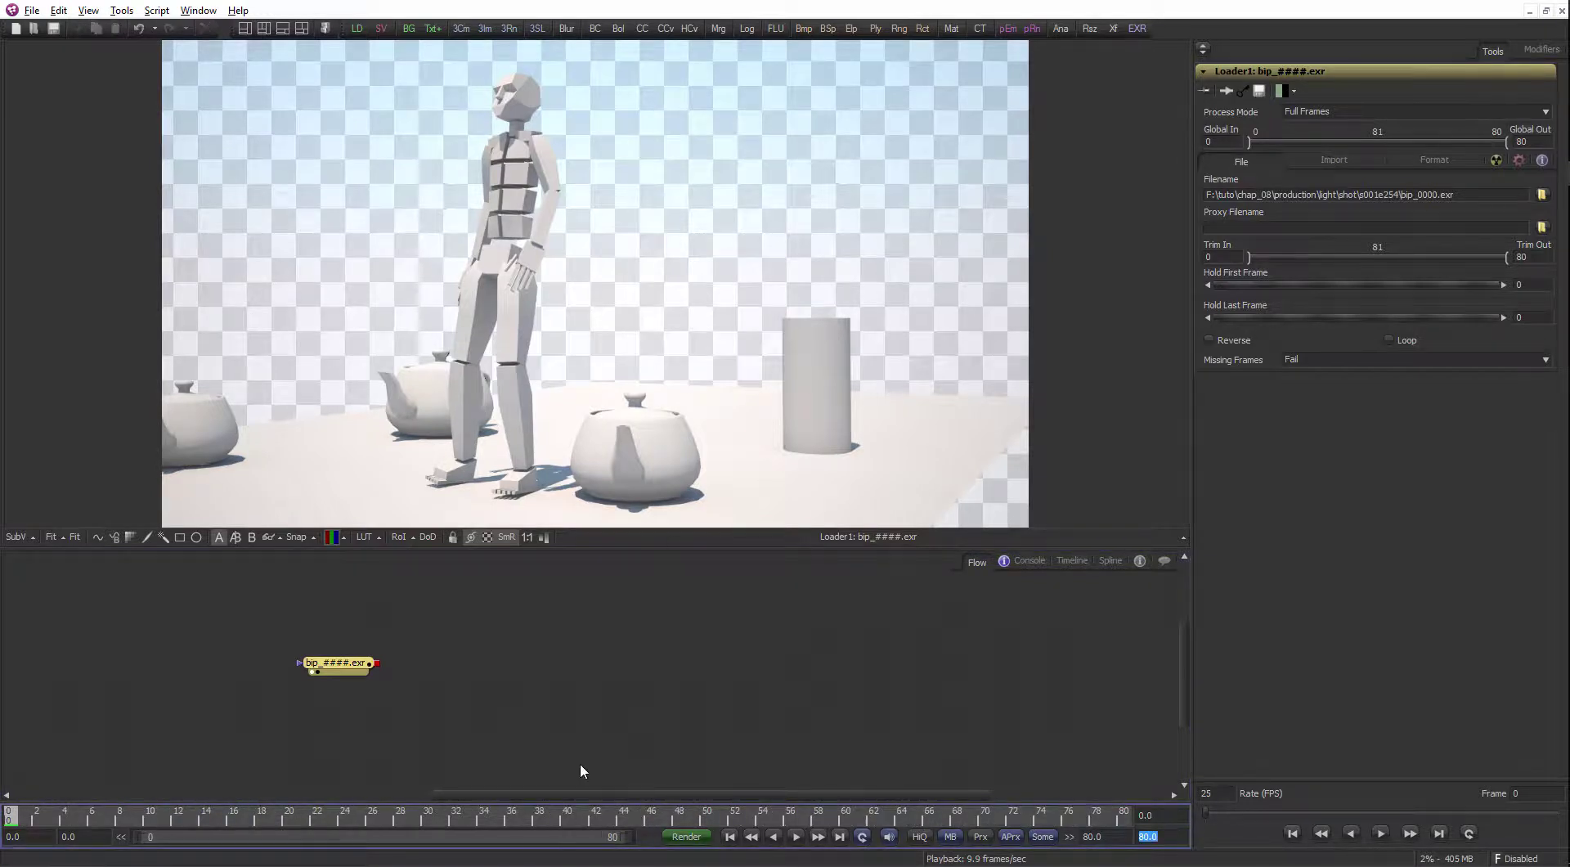
{"action": "scroll", "coordinate": [683, 302], "scroll_direction": "down", "scroll_amount": 1}
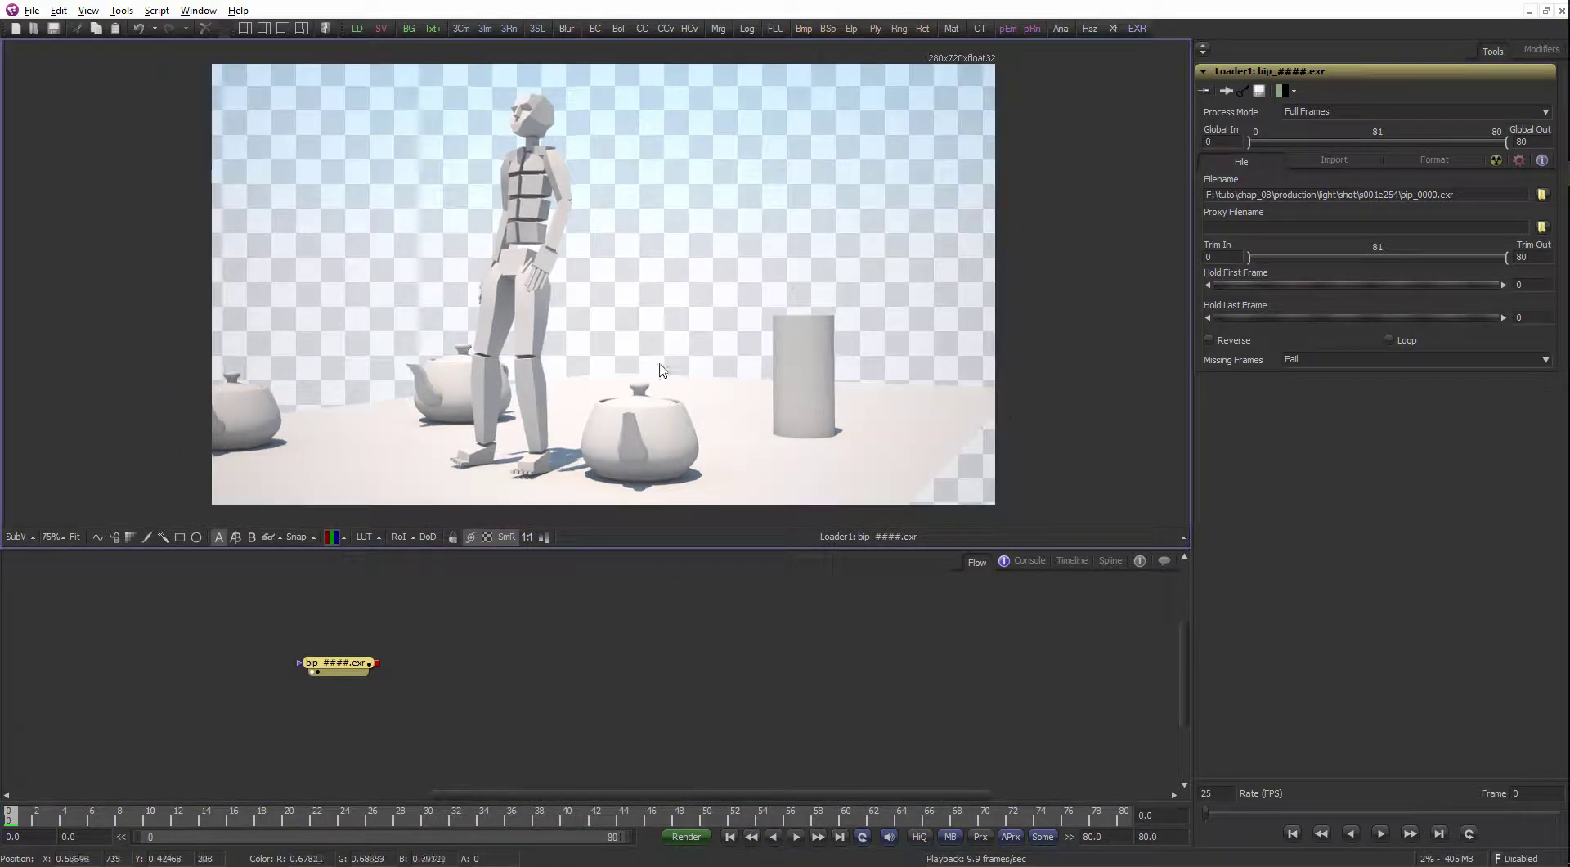
{"action": "scroll", "coordinate": [1004, 328], "scroll_direction": "up", "scroll_amount": 1}
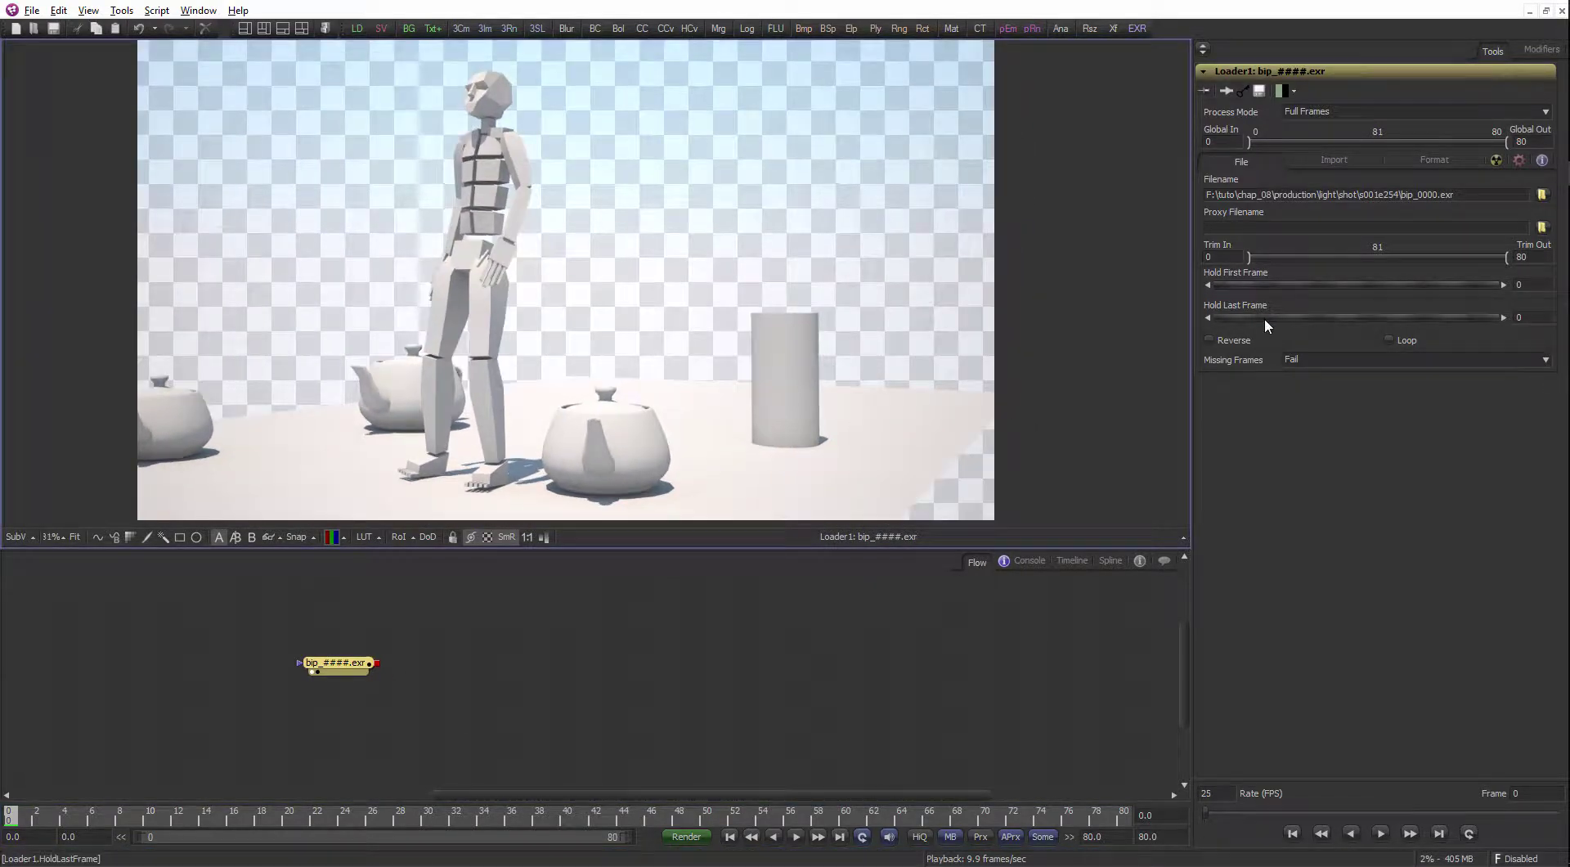
{"action": "mouse_move", "coordinate": [1564, 252]}
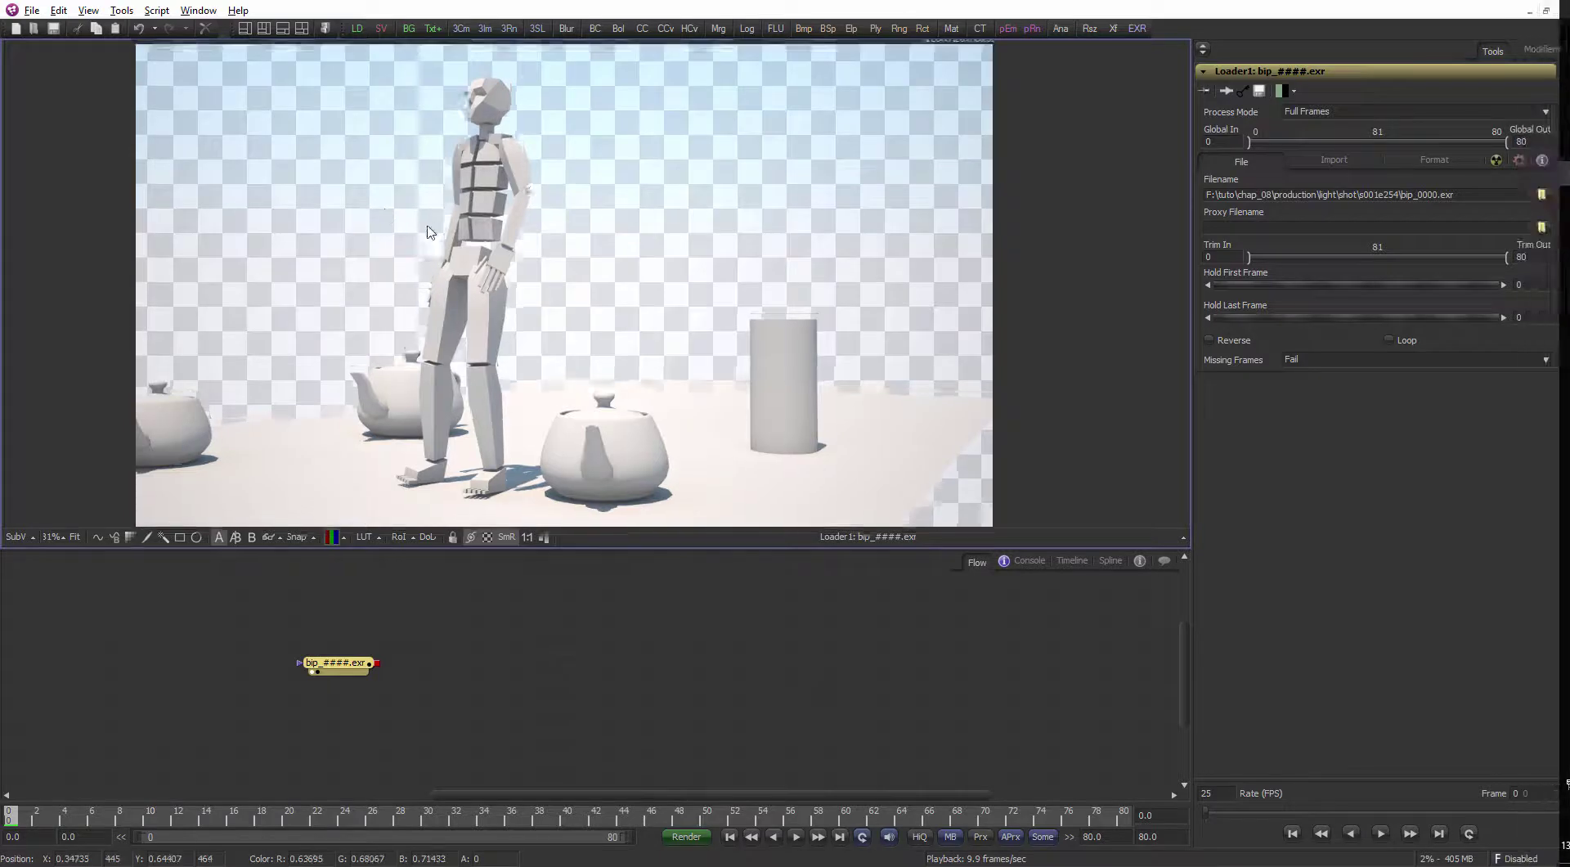
Start saving the composition under a file name and browse to the folder F:\tuto\chap_08\production\comp\shot\s001e254
{"action": "left_click", "coordinate": [31, 10]}
{"action": "left_click", "coordinate": [49, 102]}
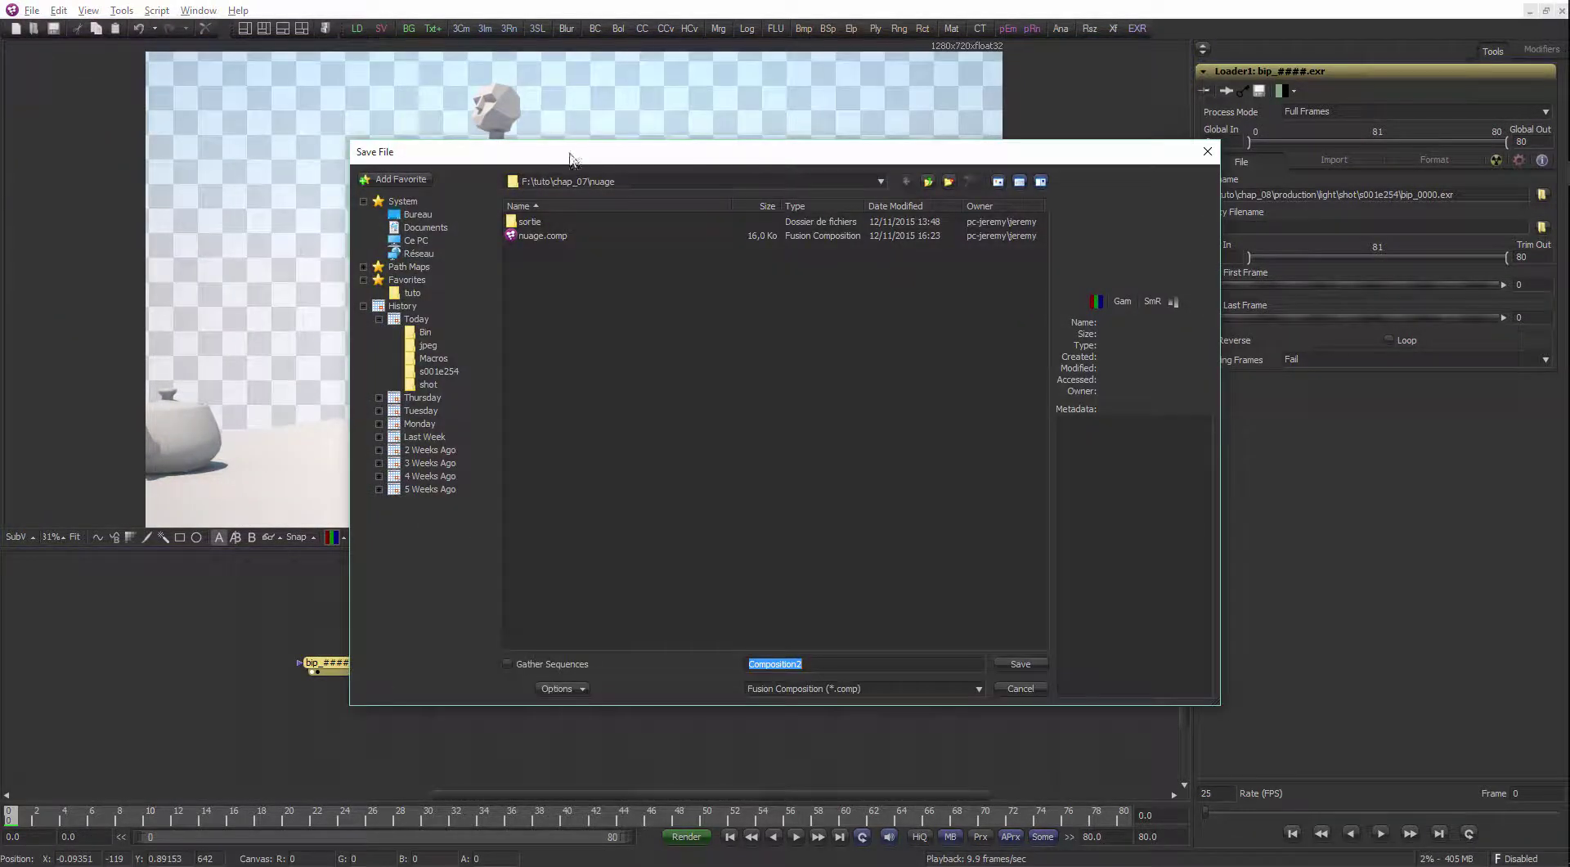
{"action": "left_click_drag", "start_coordinate": [618, 157], "coordinate": [543, 152]}
{"action": "left_click", "coordinate": [853, 177]}
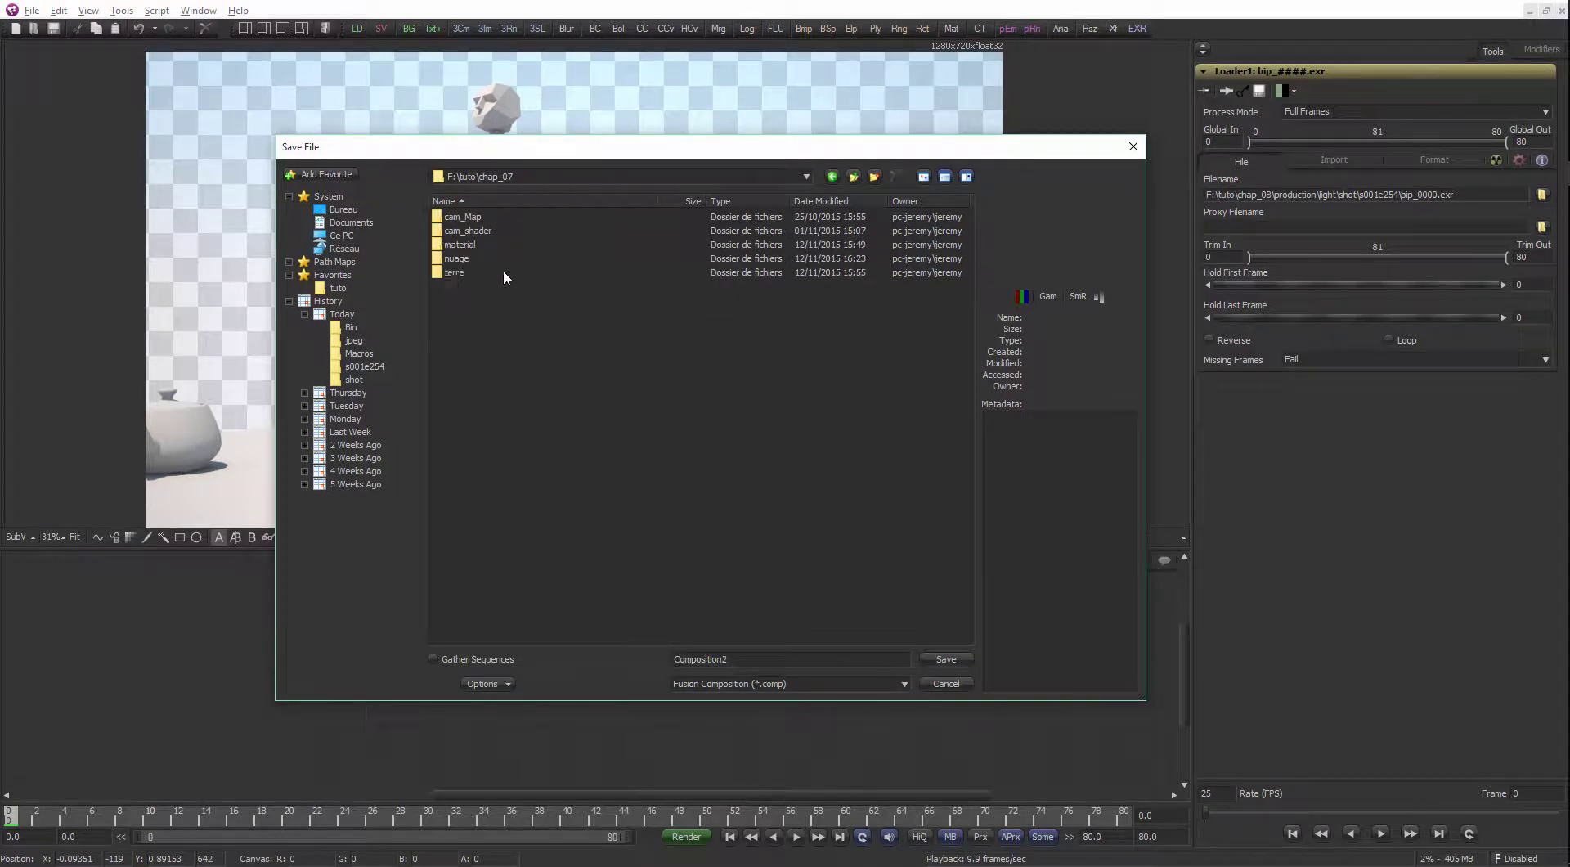
{"action": "left_click", "coordinate": [851, 177]}
{"action": "double_click", "coordinate": [471, 316]}
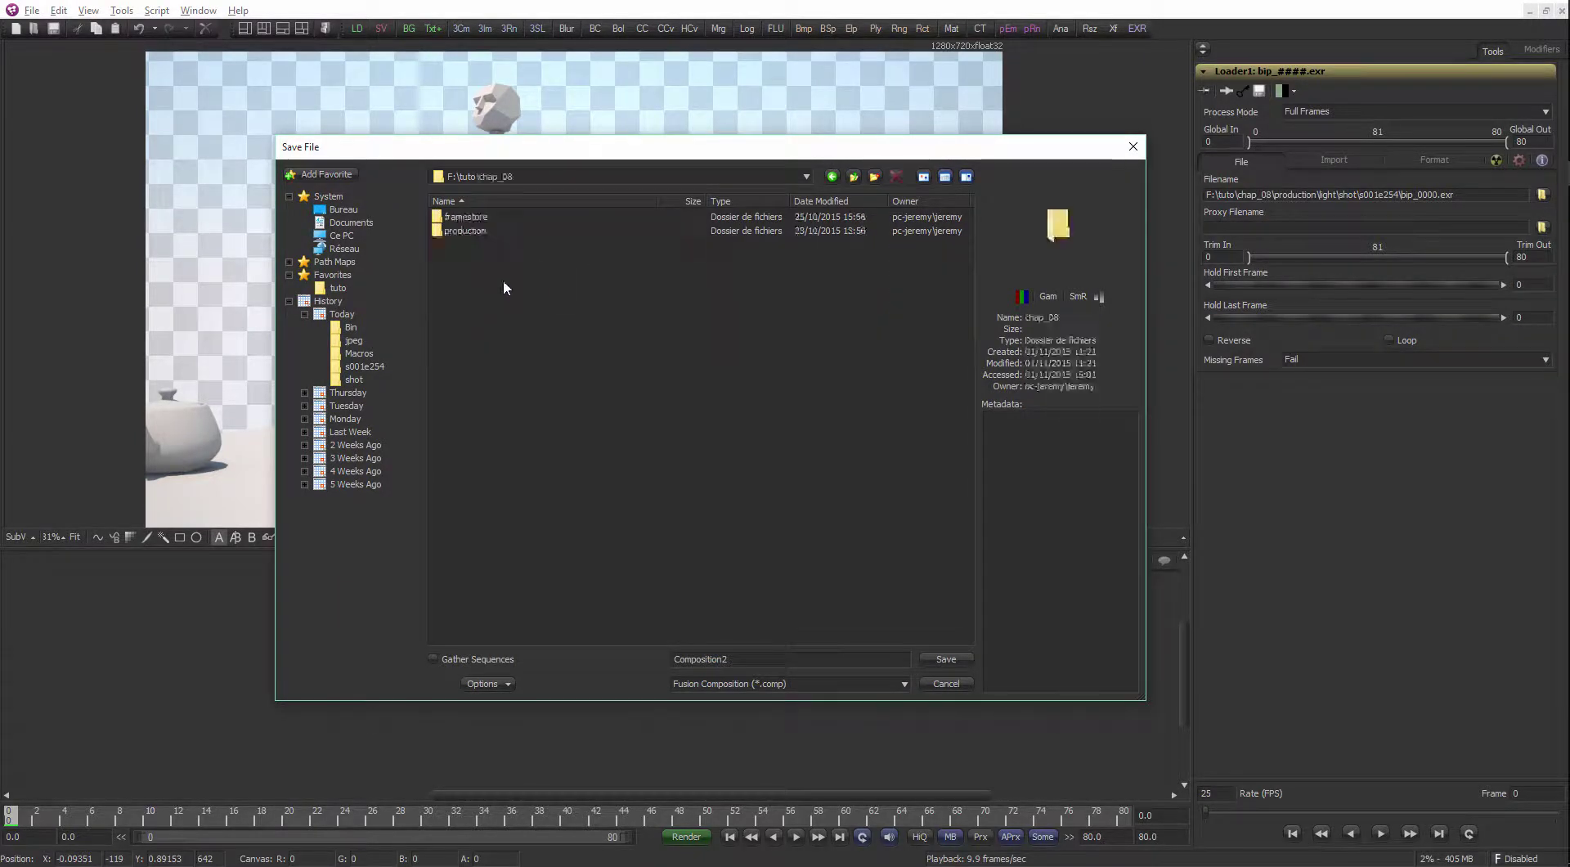
{"action": "double_click", "coordinate": [477, 232]}
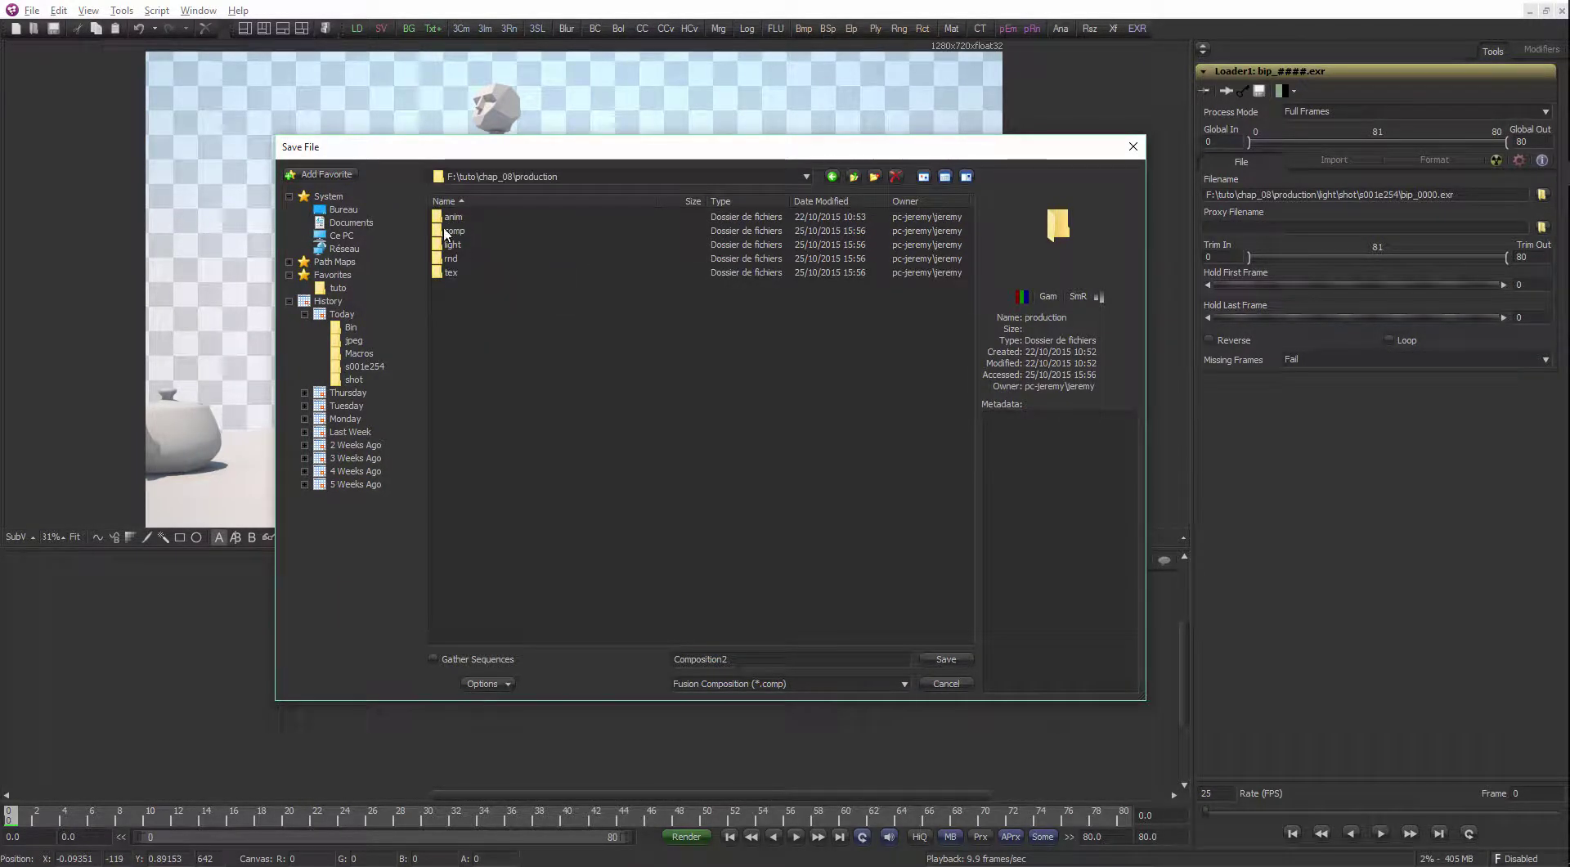
{"action": "double_click", "coordinate": [478, 229]}
{"action": "double_click", "coordinate": [455, 244]}
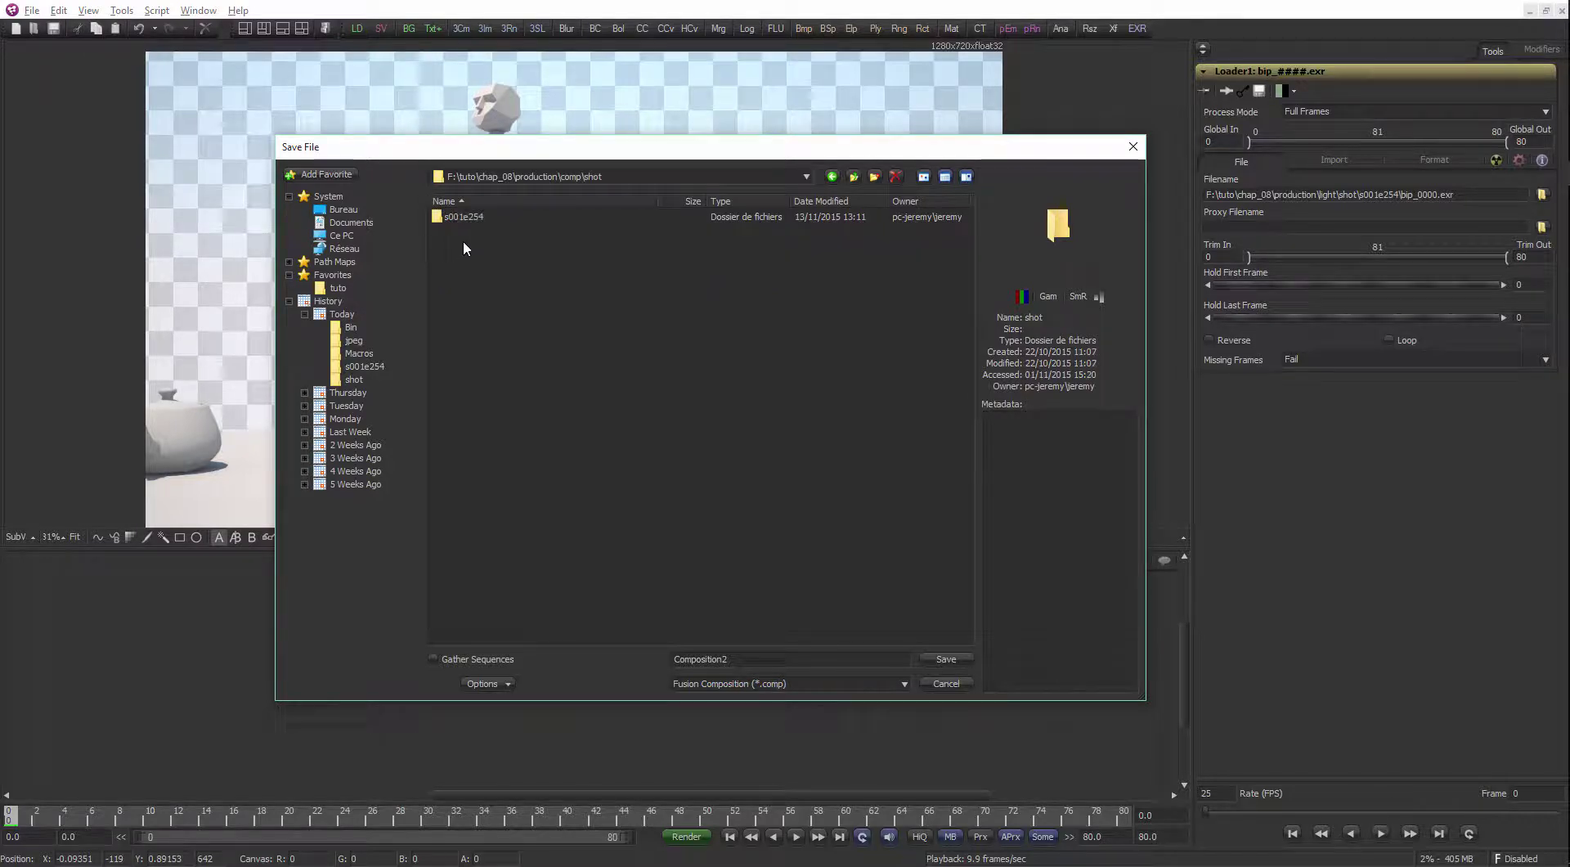
{"action": "double_click", "coordinate": [475, 218]}
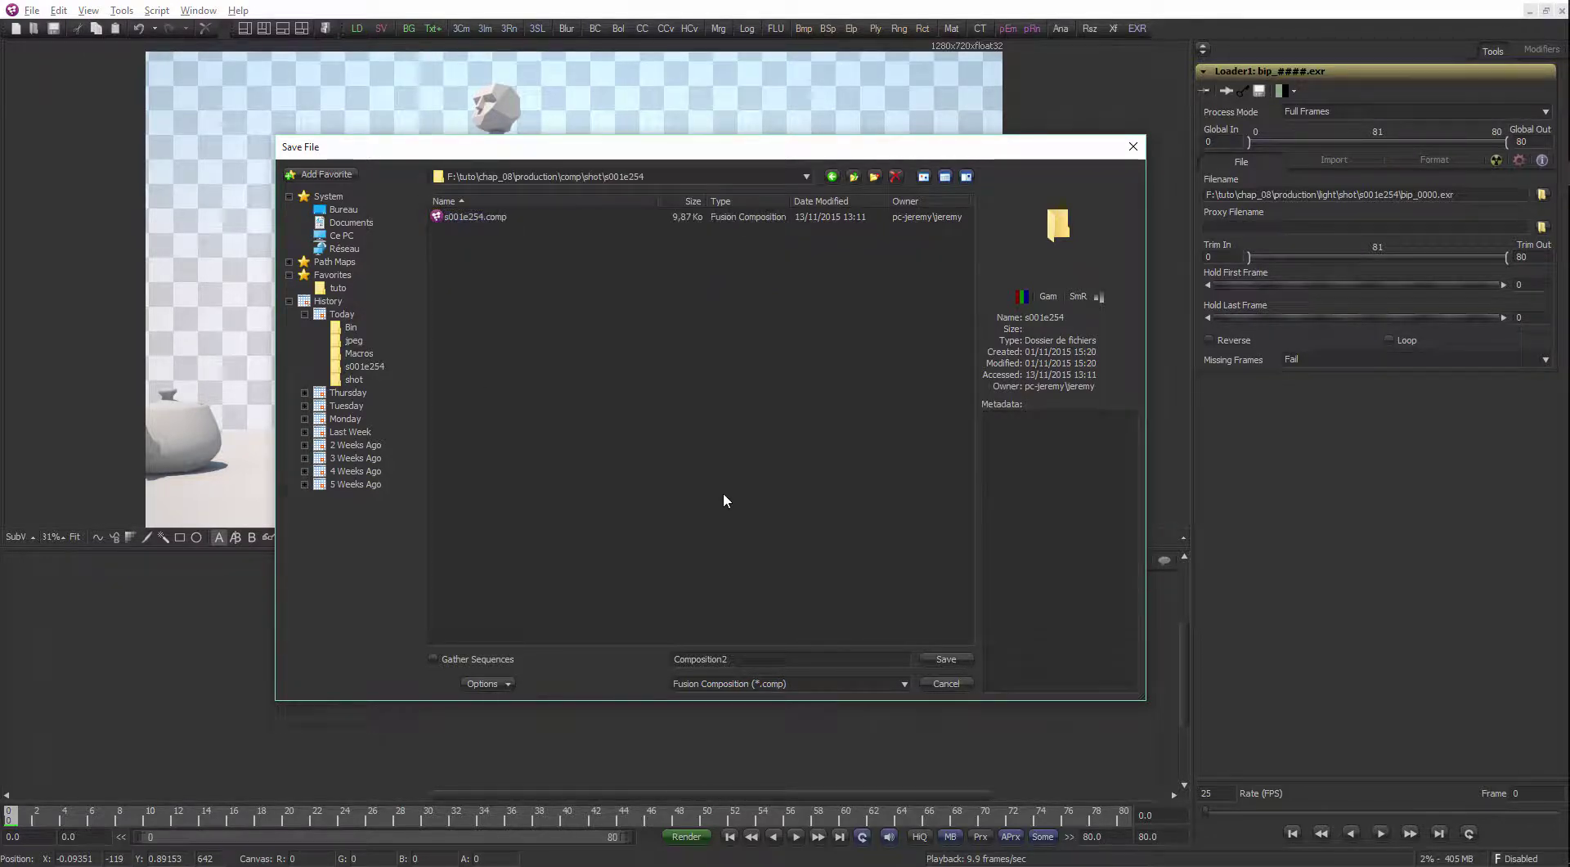
Save the composition as s001e254.comp, overwriting the existing file, and deselect the loader in the flow
{"action": "left_click", "coordinate": [488, 217]}
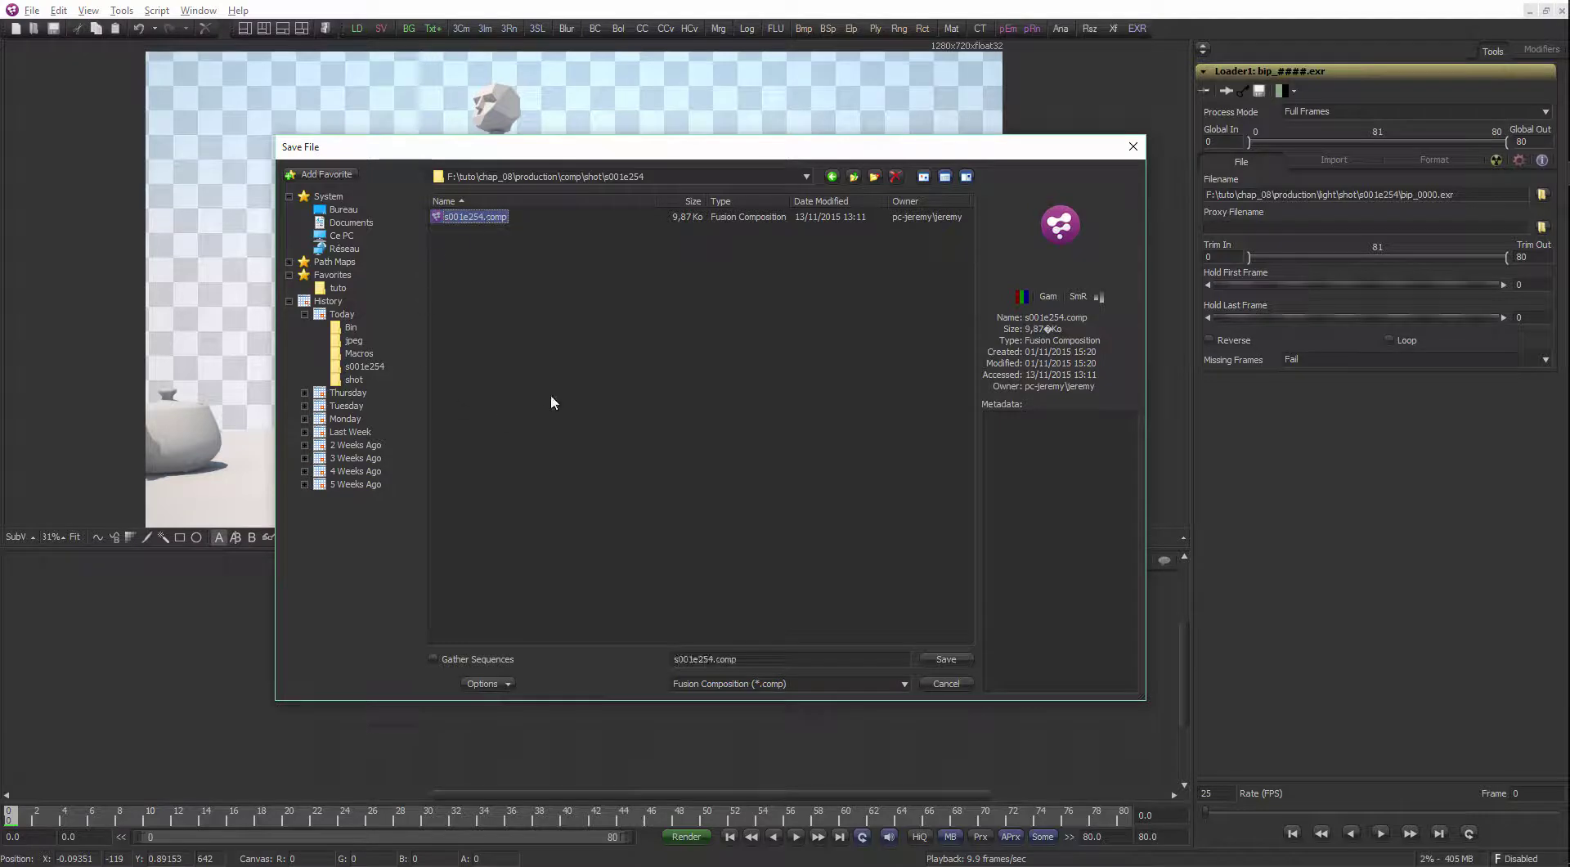
{"action": "double_click", "coordinate": [471, 216]}
{"action": "left_click", "coordinate": [787, 460]}
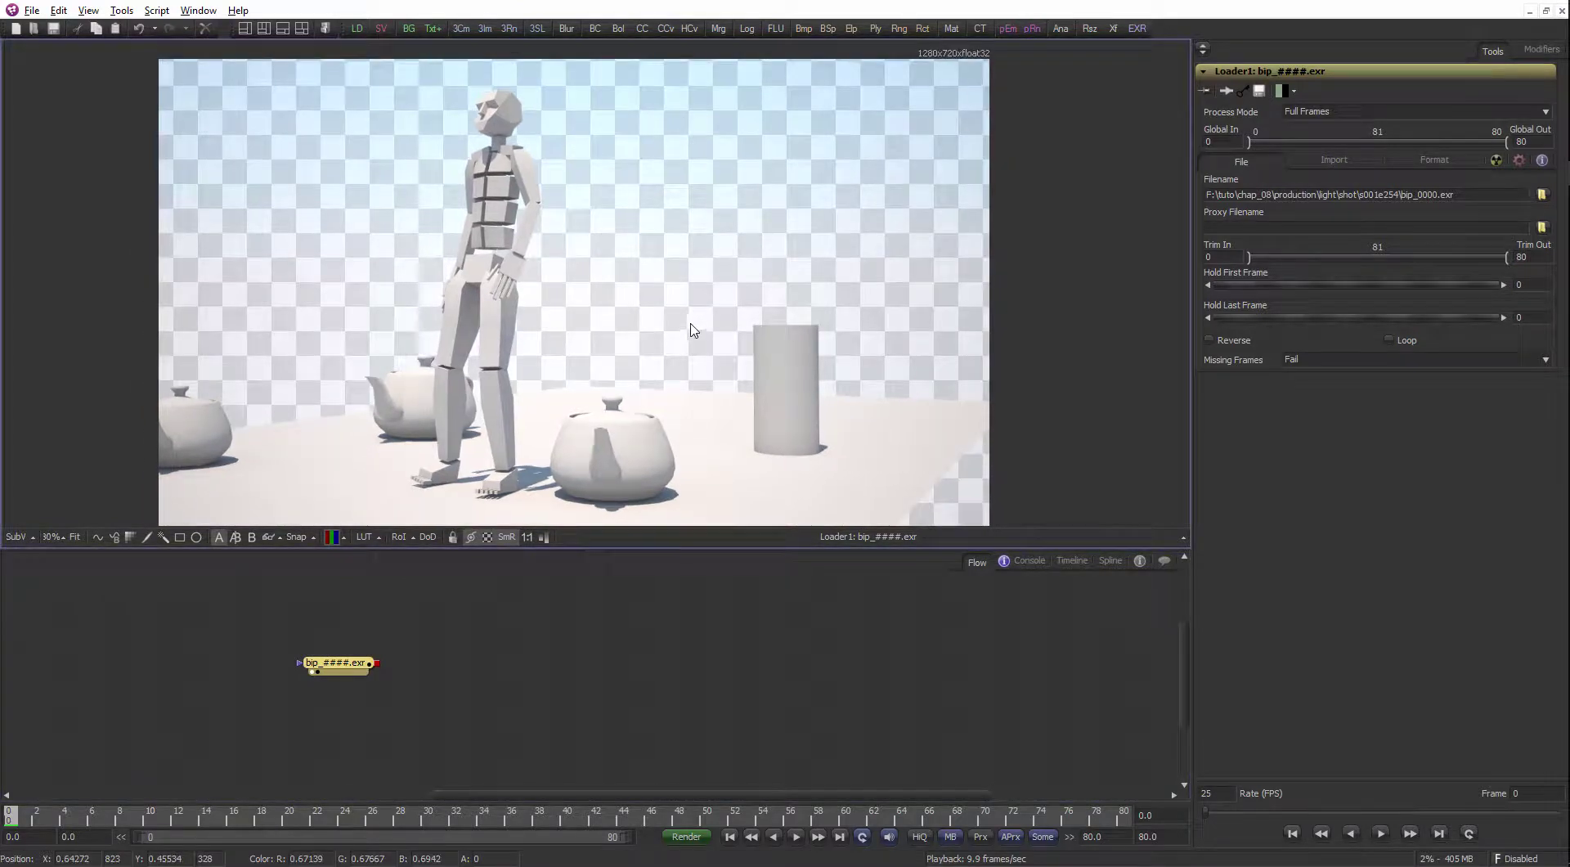
{"action": "scroll", "coordinate": [683, 323], "scroll_direction": "down", "scroll_amount": 1}
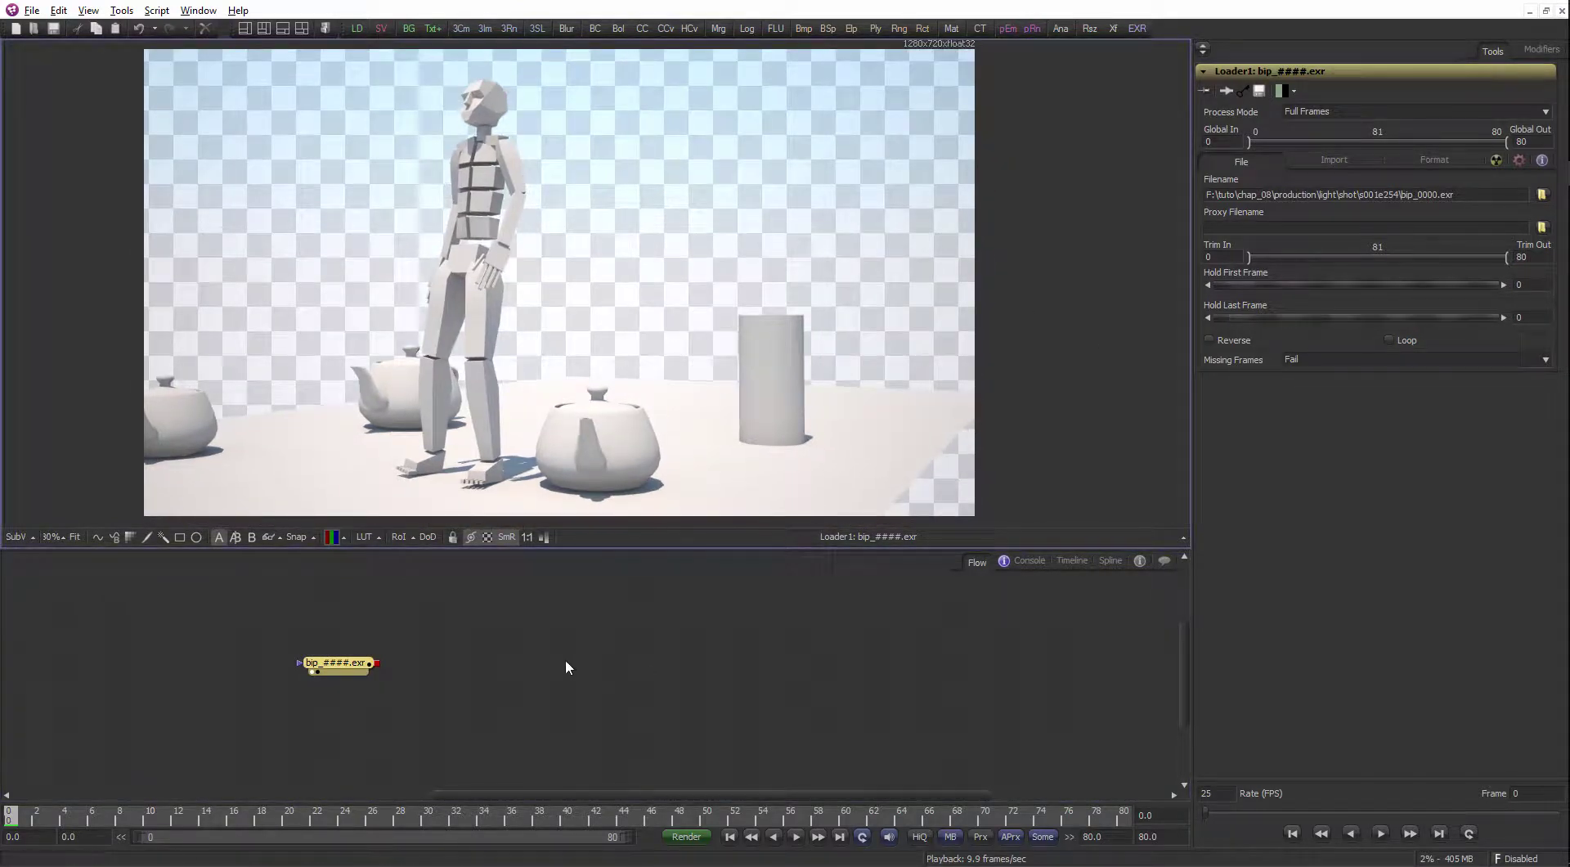
{"action": "left_click", "coordinate": [361, 642]}
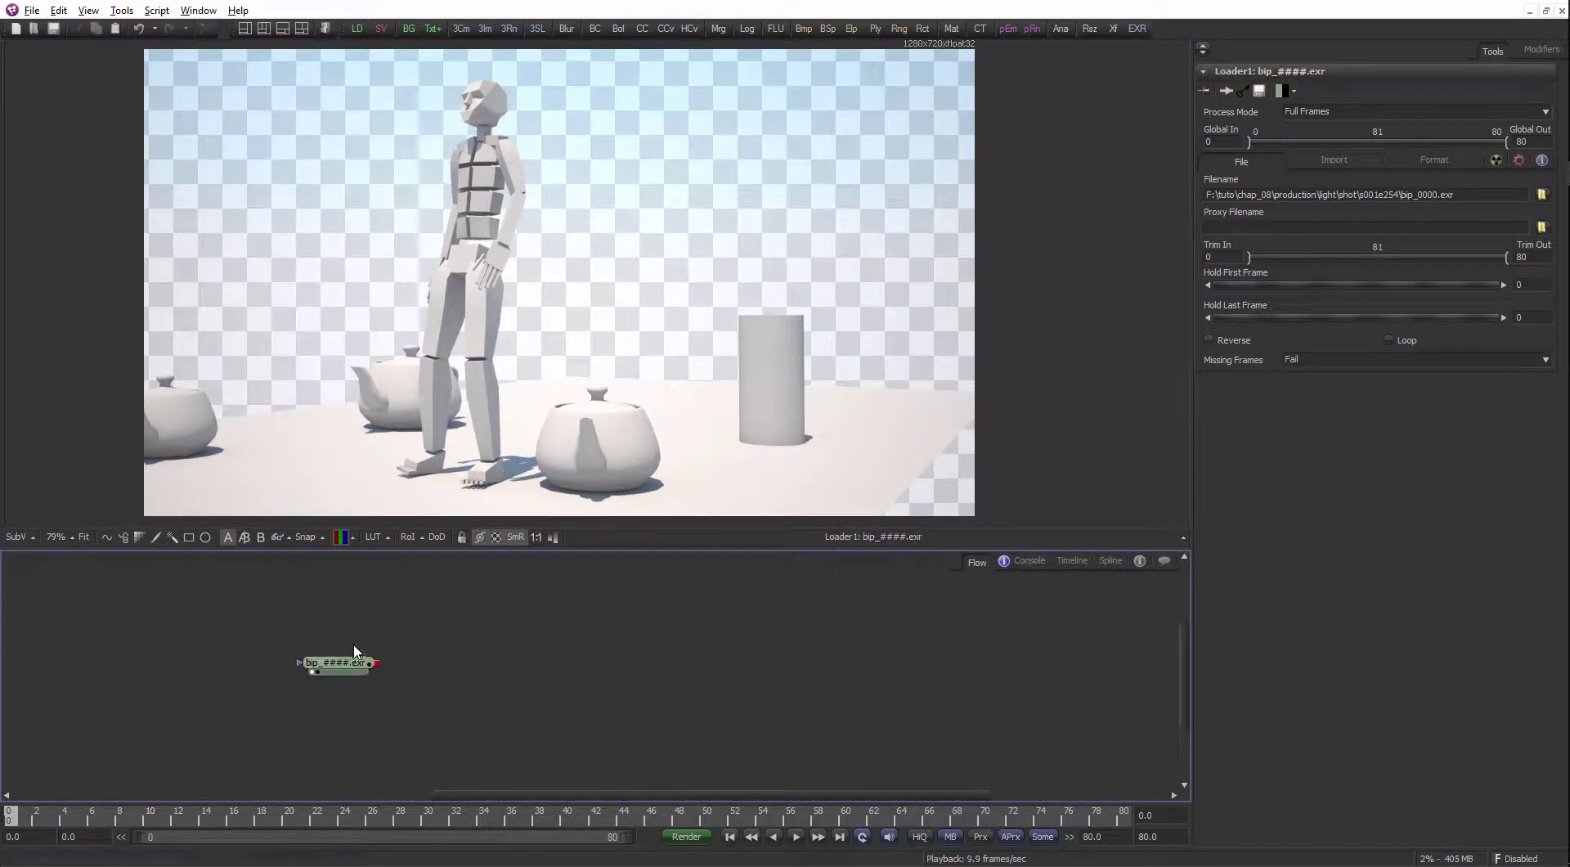
Add a Color Corrector fed by the bip_####.exr loader, display it in the viewer, and tint the image strongly orange
{"action": "scroll", "coordinate": [420, 666], "scroll_direction": "right", "scroll_amount": 2}
{"action": "key", "text": "ctrl+space"}
{"action": "type", "text": "cc"}
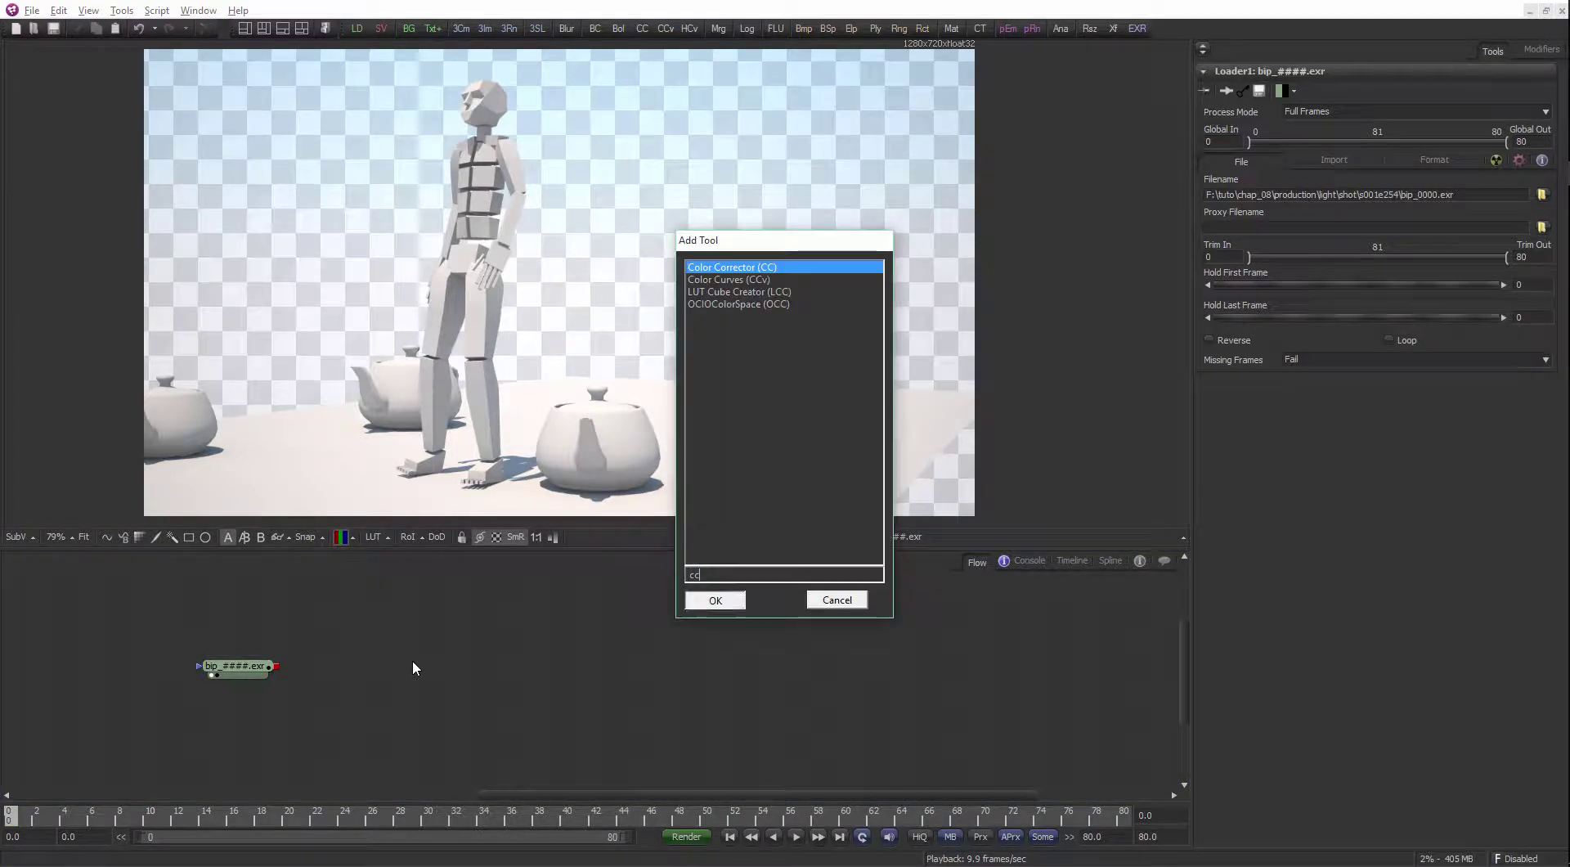
{"action": "key", "text": "Return"}
{"action": "left_click_drag", "start_coordinate": [277, 666], "coordinate": [392, 671]}
{"action": "key", "text": "1"}
{"action": "left_click_drag", "start_coordinate": [1286, 254], "coordinate": [1338, 221]}
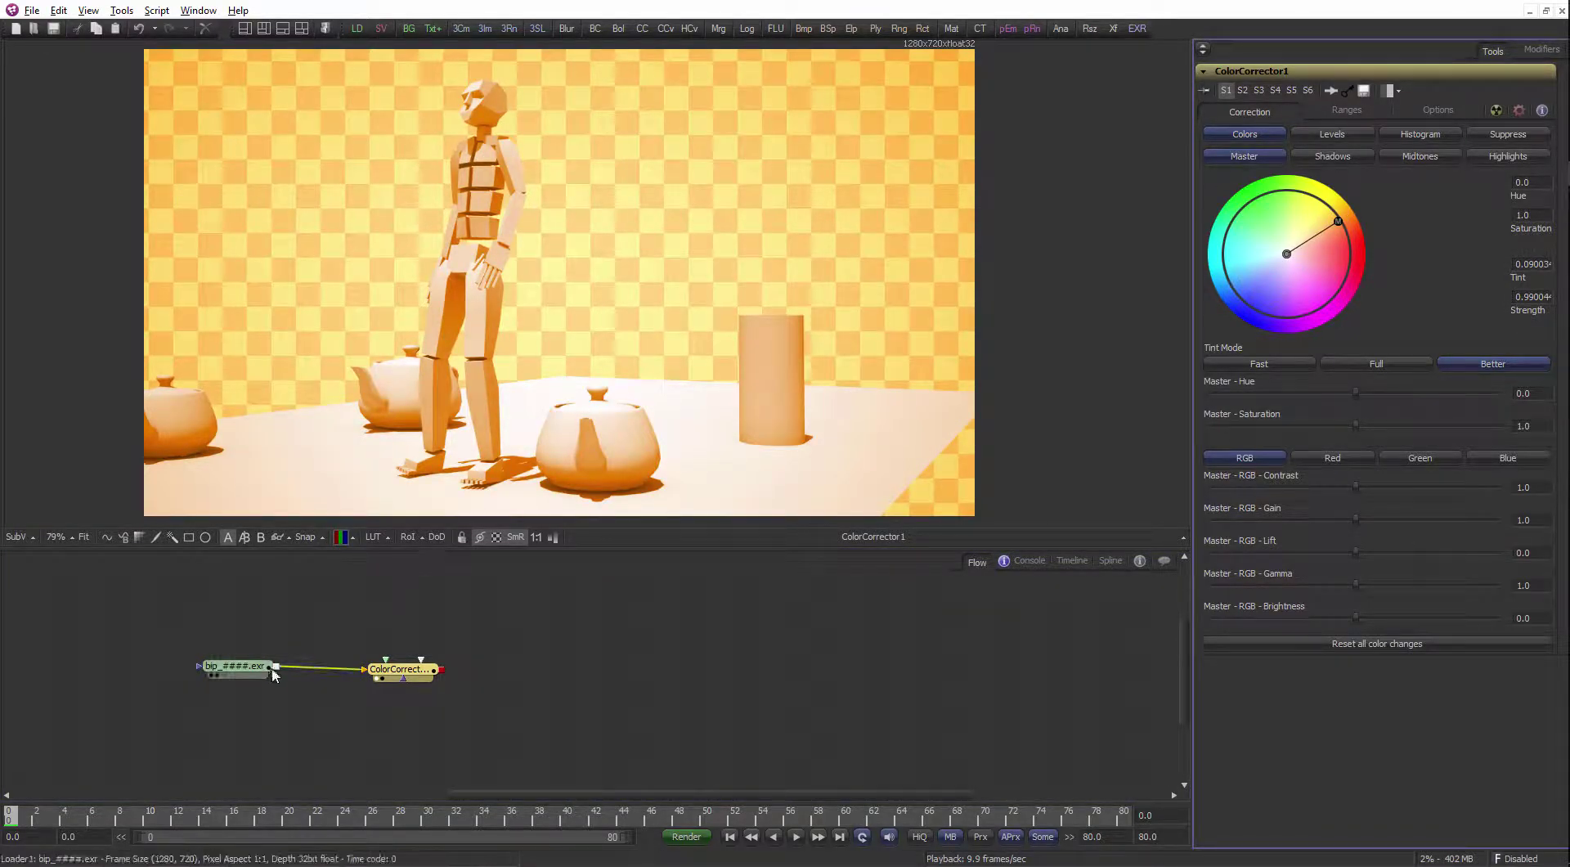
Enable Post-Multiply by Alpha in the bip_####.exr loader's import settings
{"action": "left_click", "coordinate": [237, 666]}
{"action": "left_click", "coordinate": [1300, 167]}
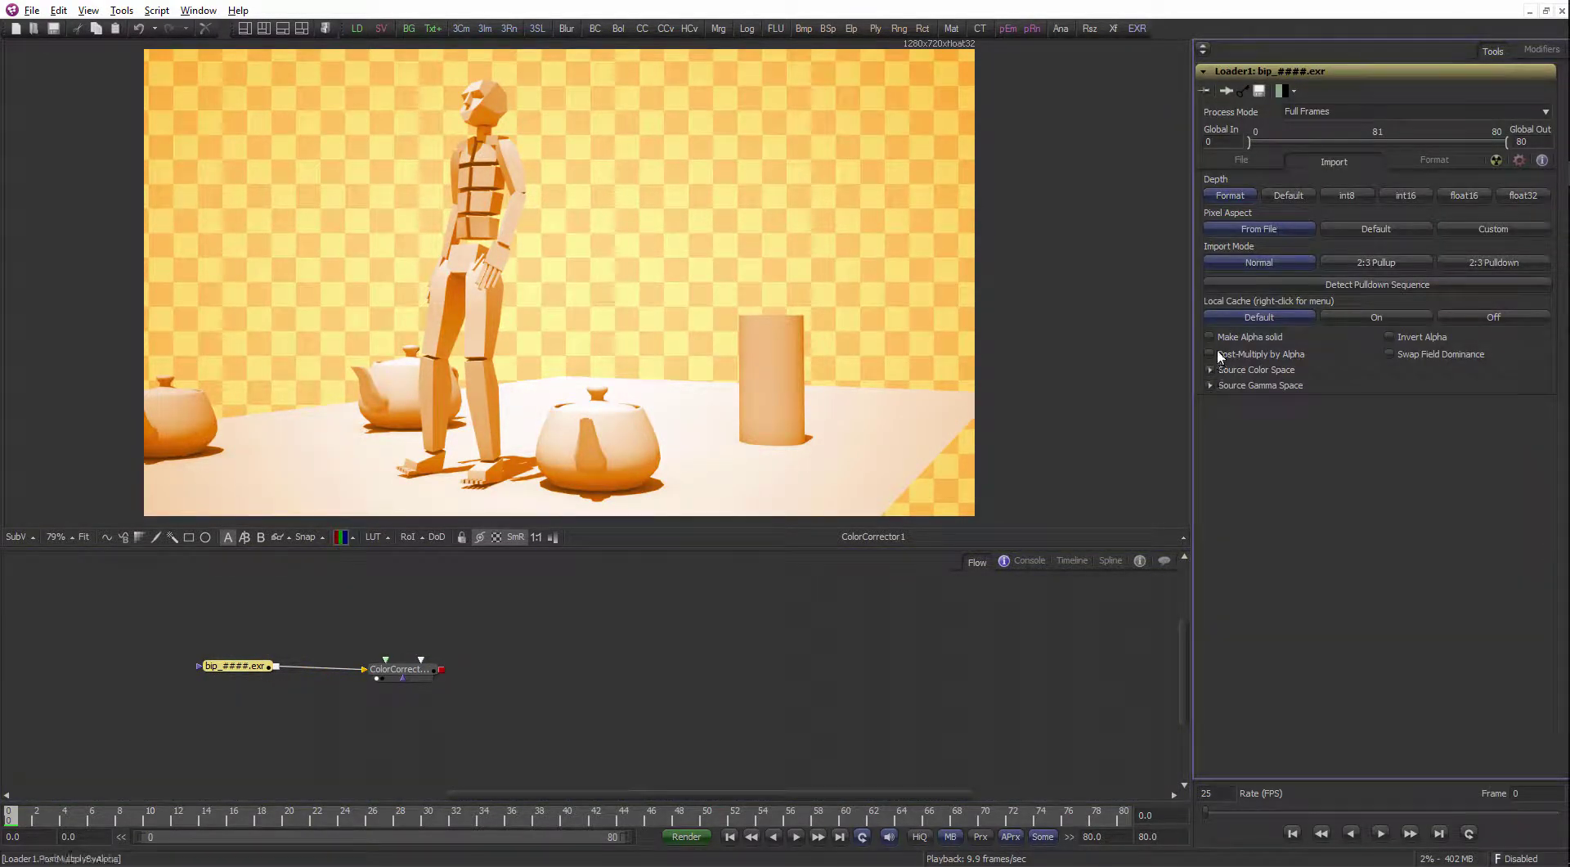
{"action": "left_click", "coordinate": [1212, 354]}
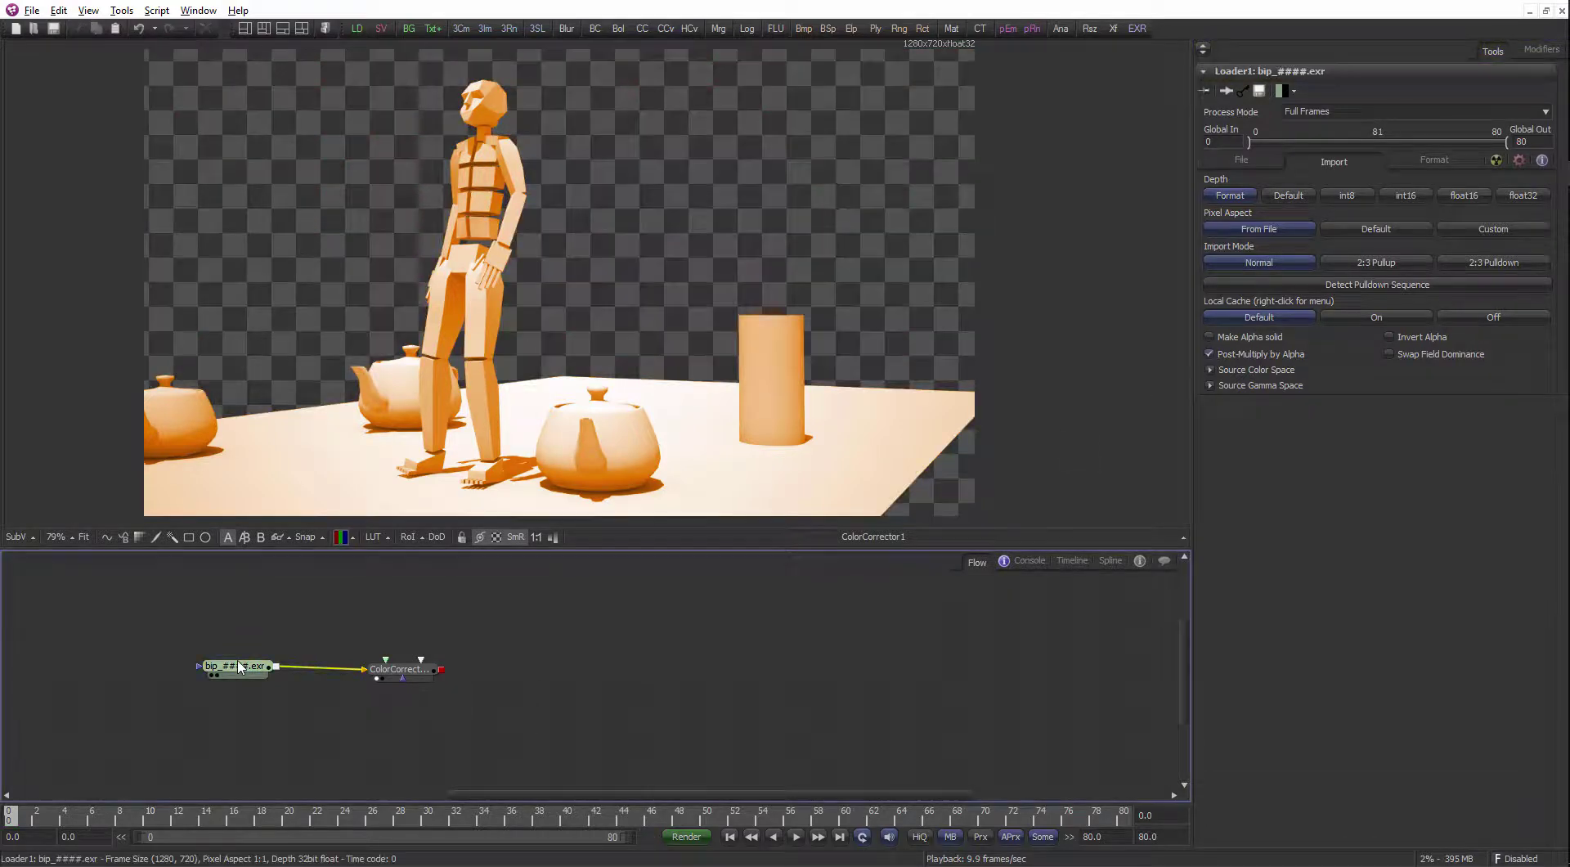
Shift the loader away from the Color Corrector, add a DaySky node below the loader, and display the sky in the viewer
{"action": "left_click_drag", "start_coordinate": [237, 666], "coordinate": [172, 664]}
{"action": "key", "text": "ctrl+space"}
{"action": "type", "text": "bl"}
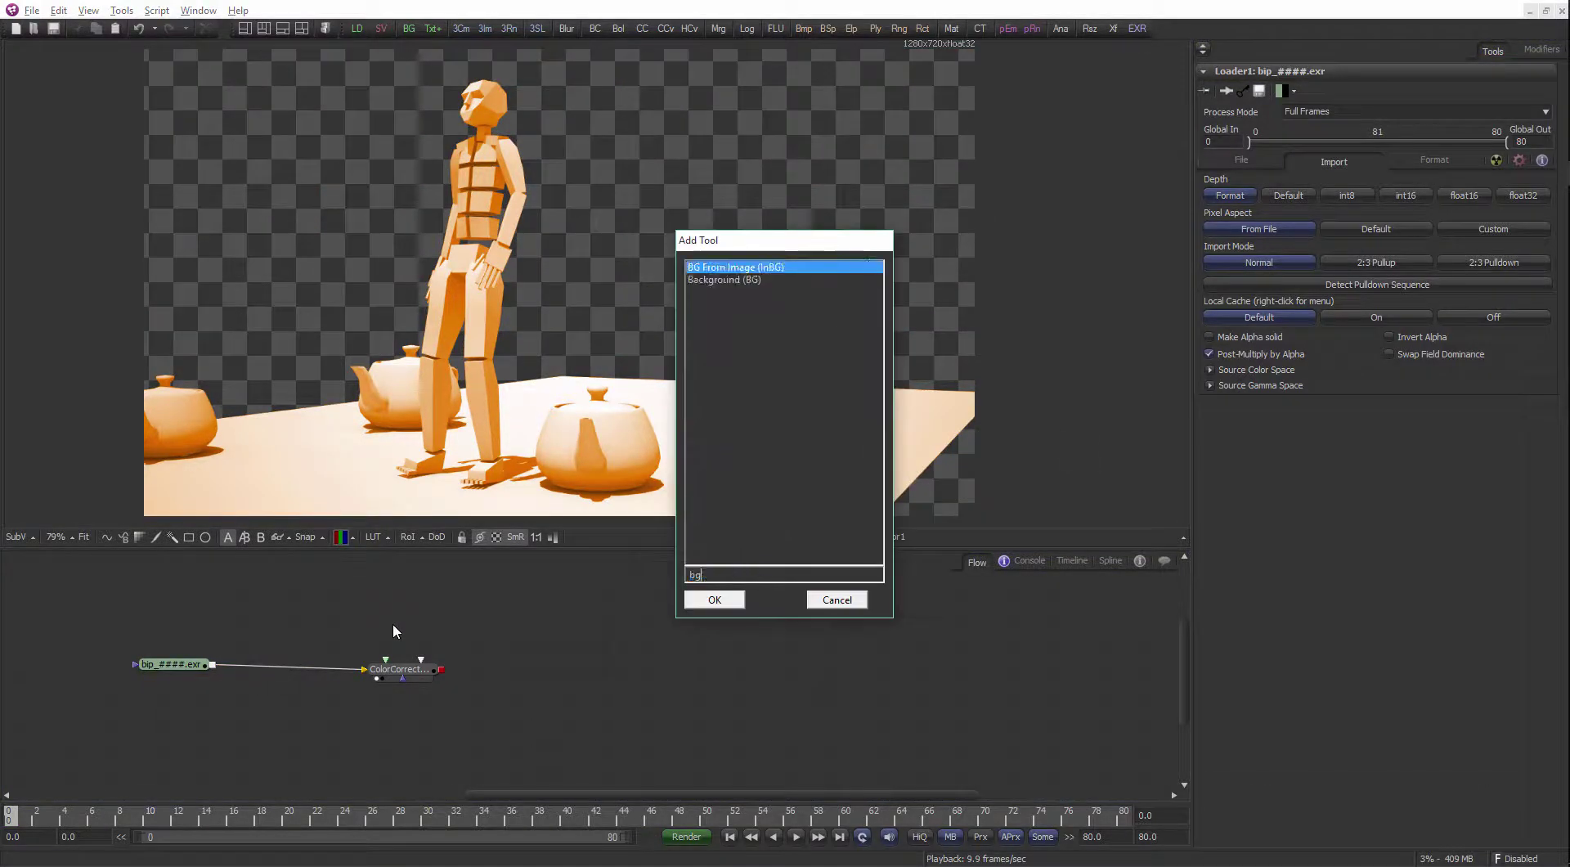
{"action": "key", "text": "BackSpace"}
{"action": "key", "text": "BackSpace"}
{"action": "type", "text": "sky"}
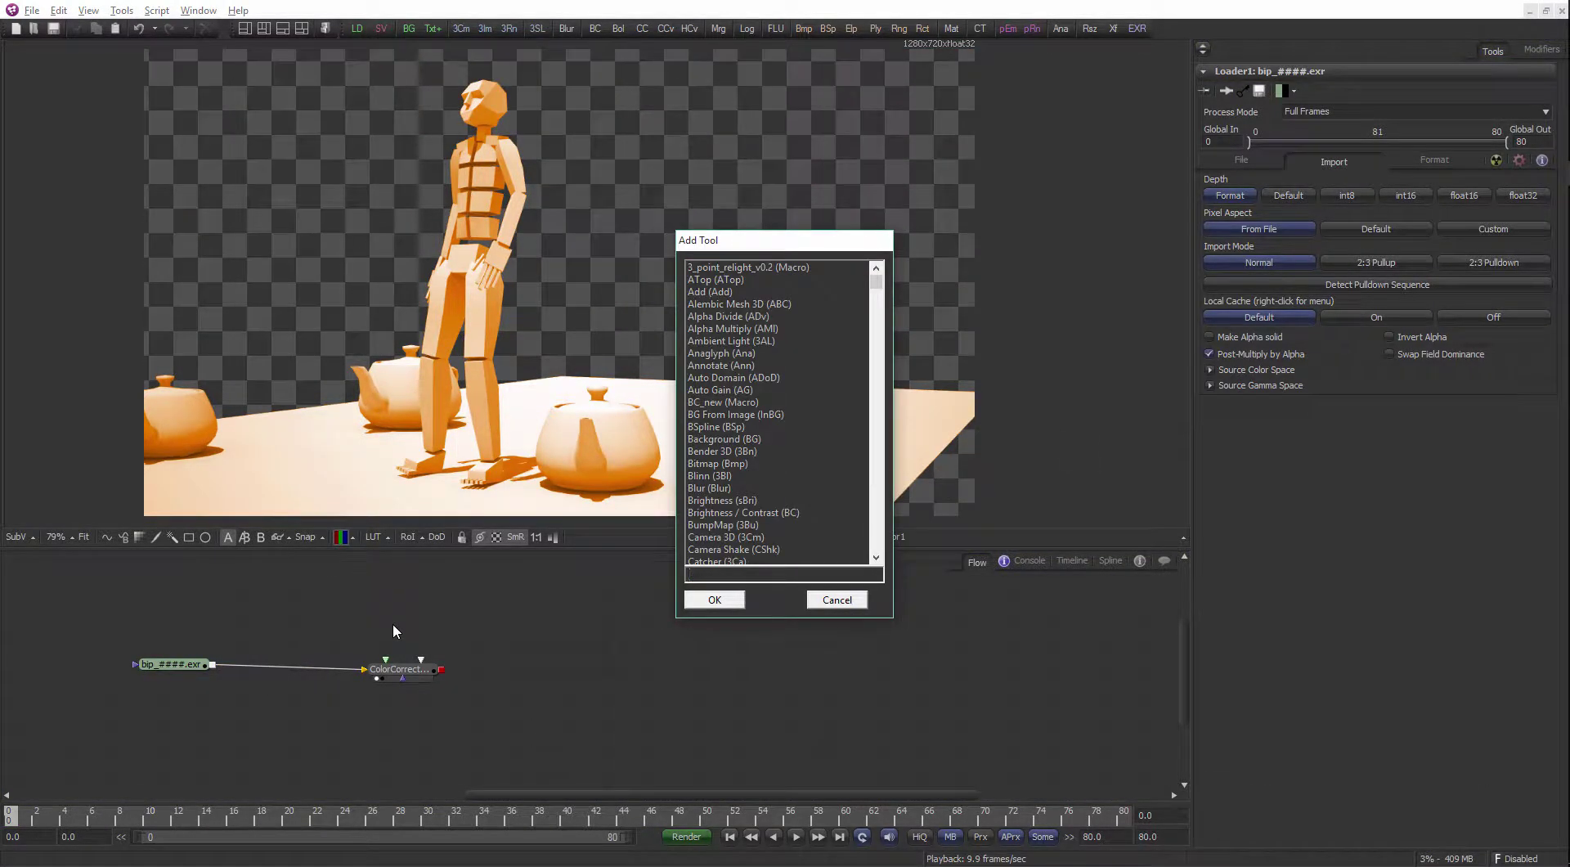
{"action": "key", "text": "Return"}
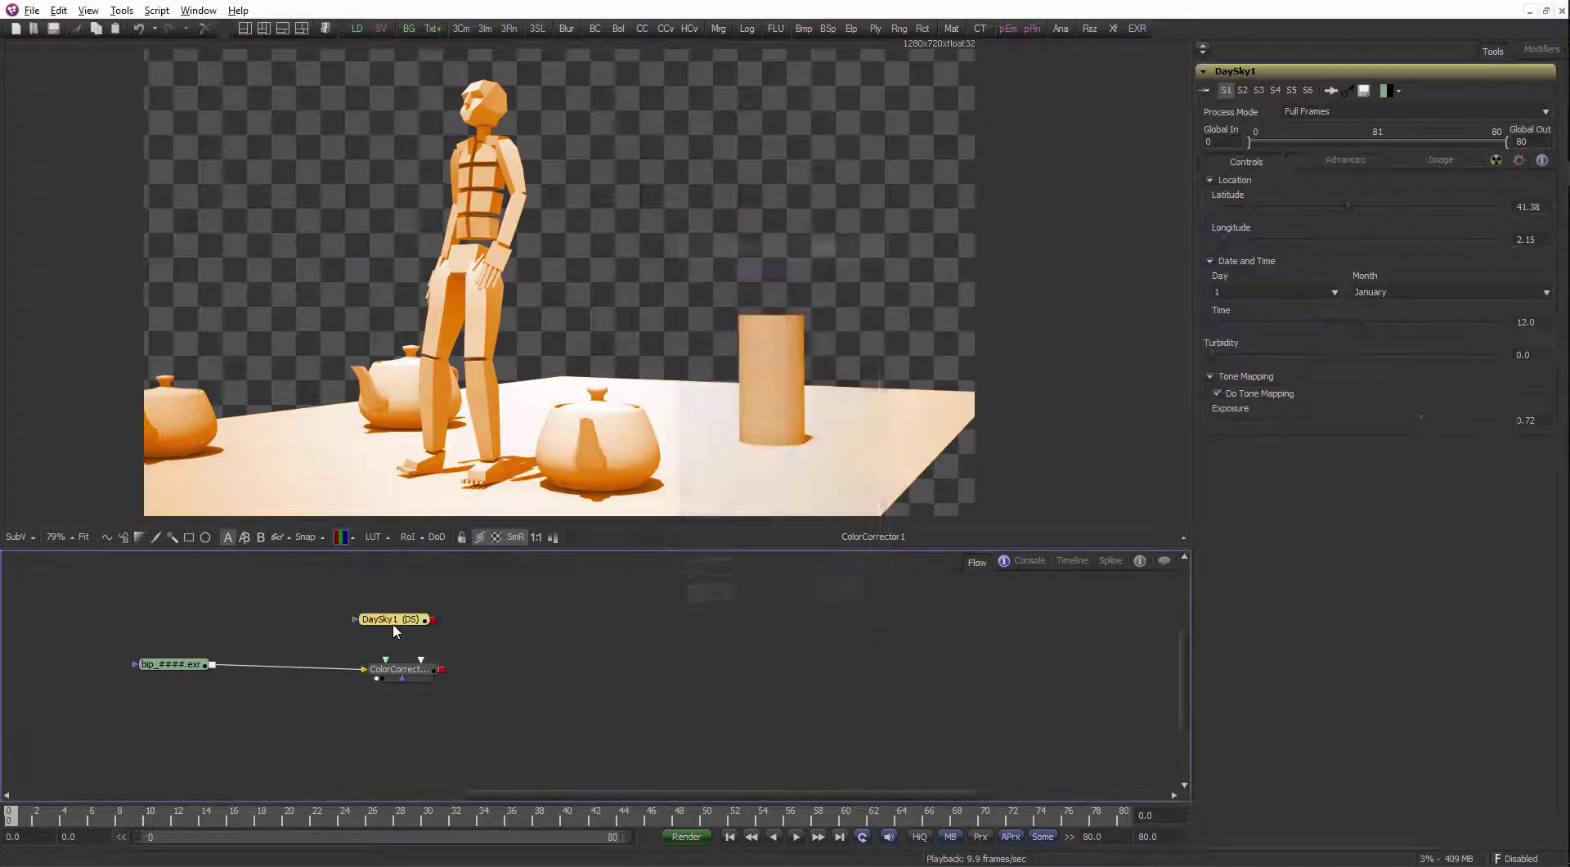
{"action": "left_click_drag", "start_coordinate": [393, 623], "coordinate": [203, 711]}
{"action": "key", "text": "1"}
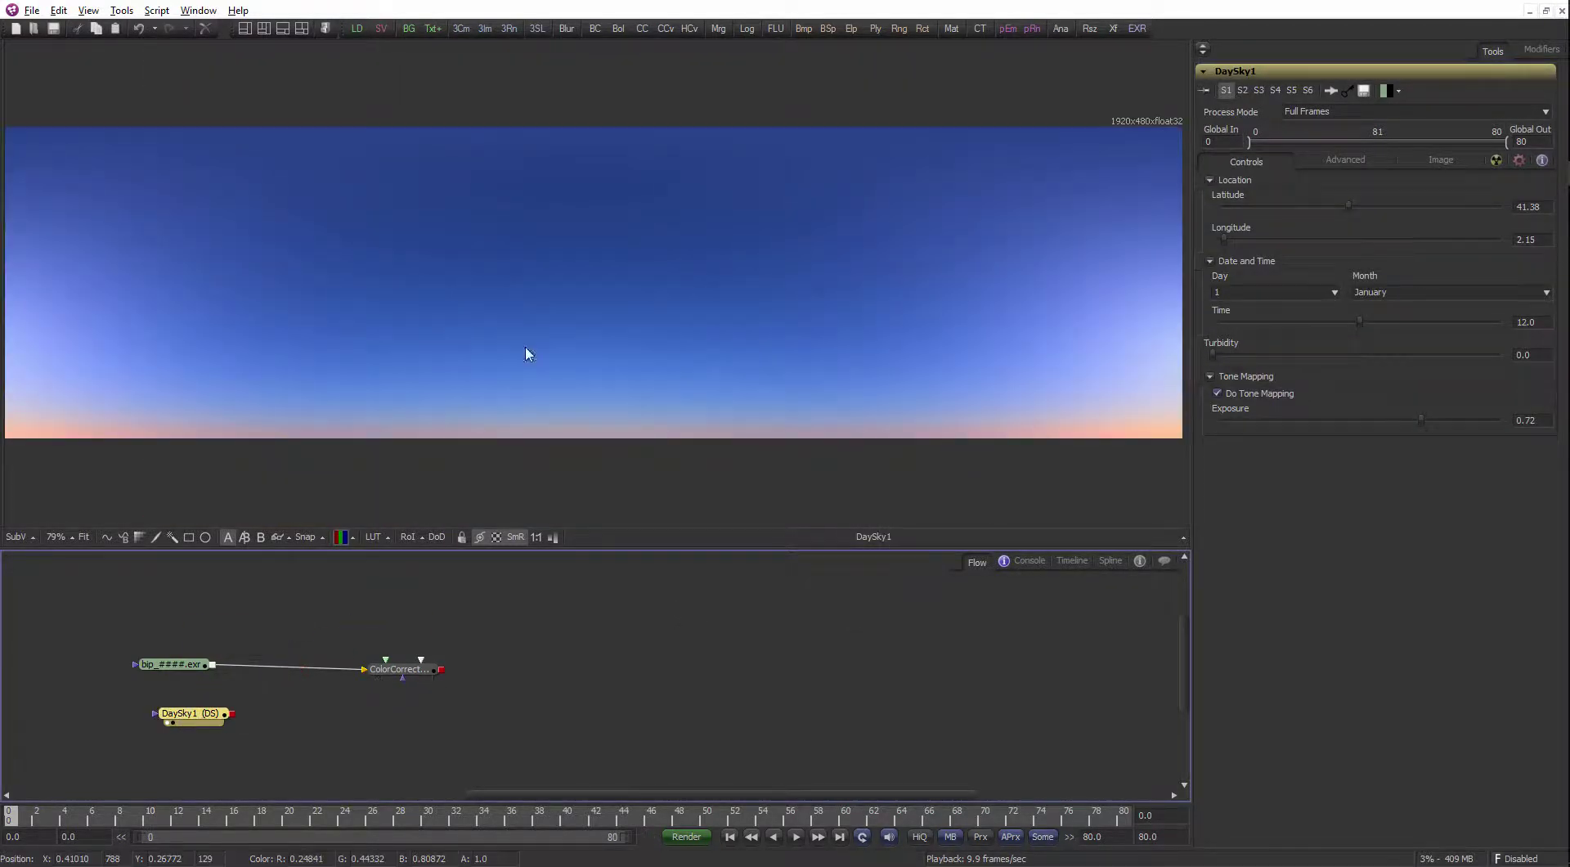
{"action": "scroll", "coordinate": [548, 368], "scroll_direction": "down", "scroll_amount": 5}
{"action": "scroll", "coordinate": [550, 371], "scroll_direction": "up", "scroll_amount": 3}
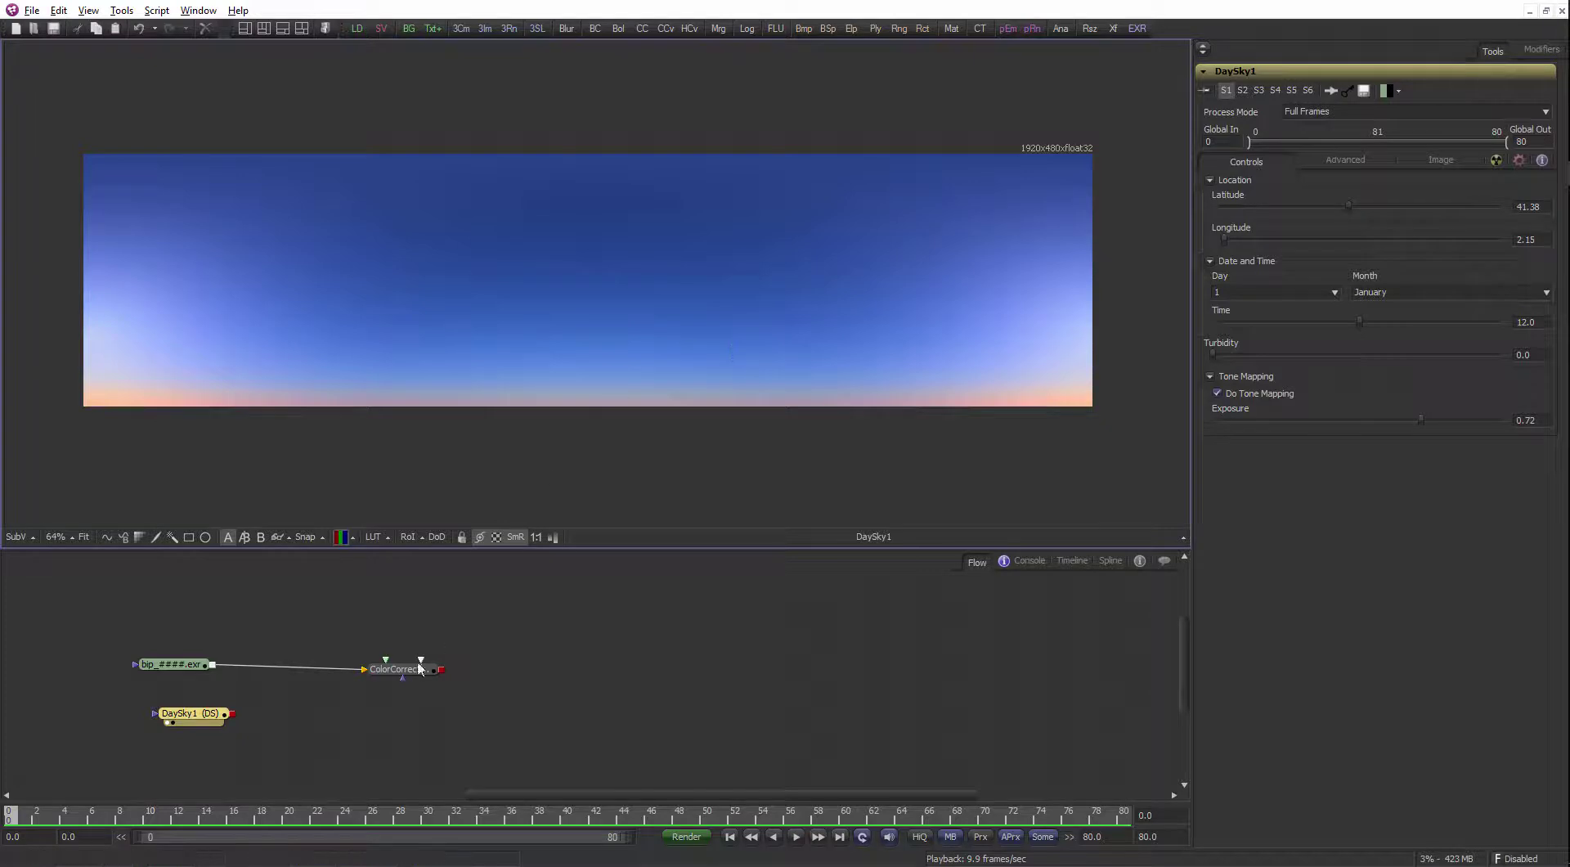
Make the DaySky image use the frame format settings
{"action": "left_click", "coordinate": [1443, 160]}
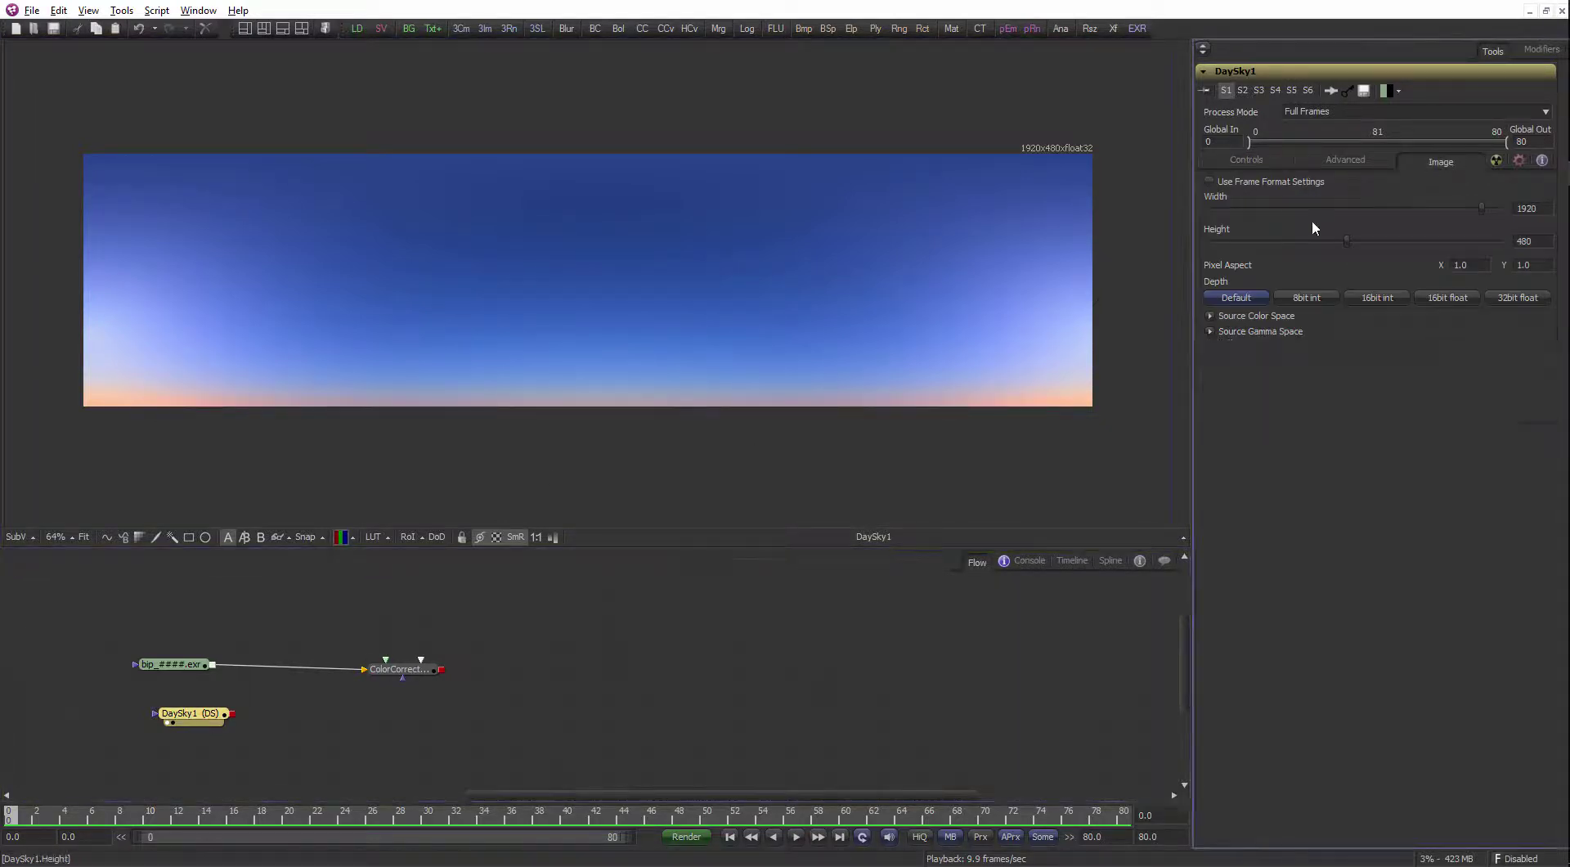
{"action": "left_click", "coordinate": [1209, 180]}
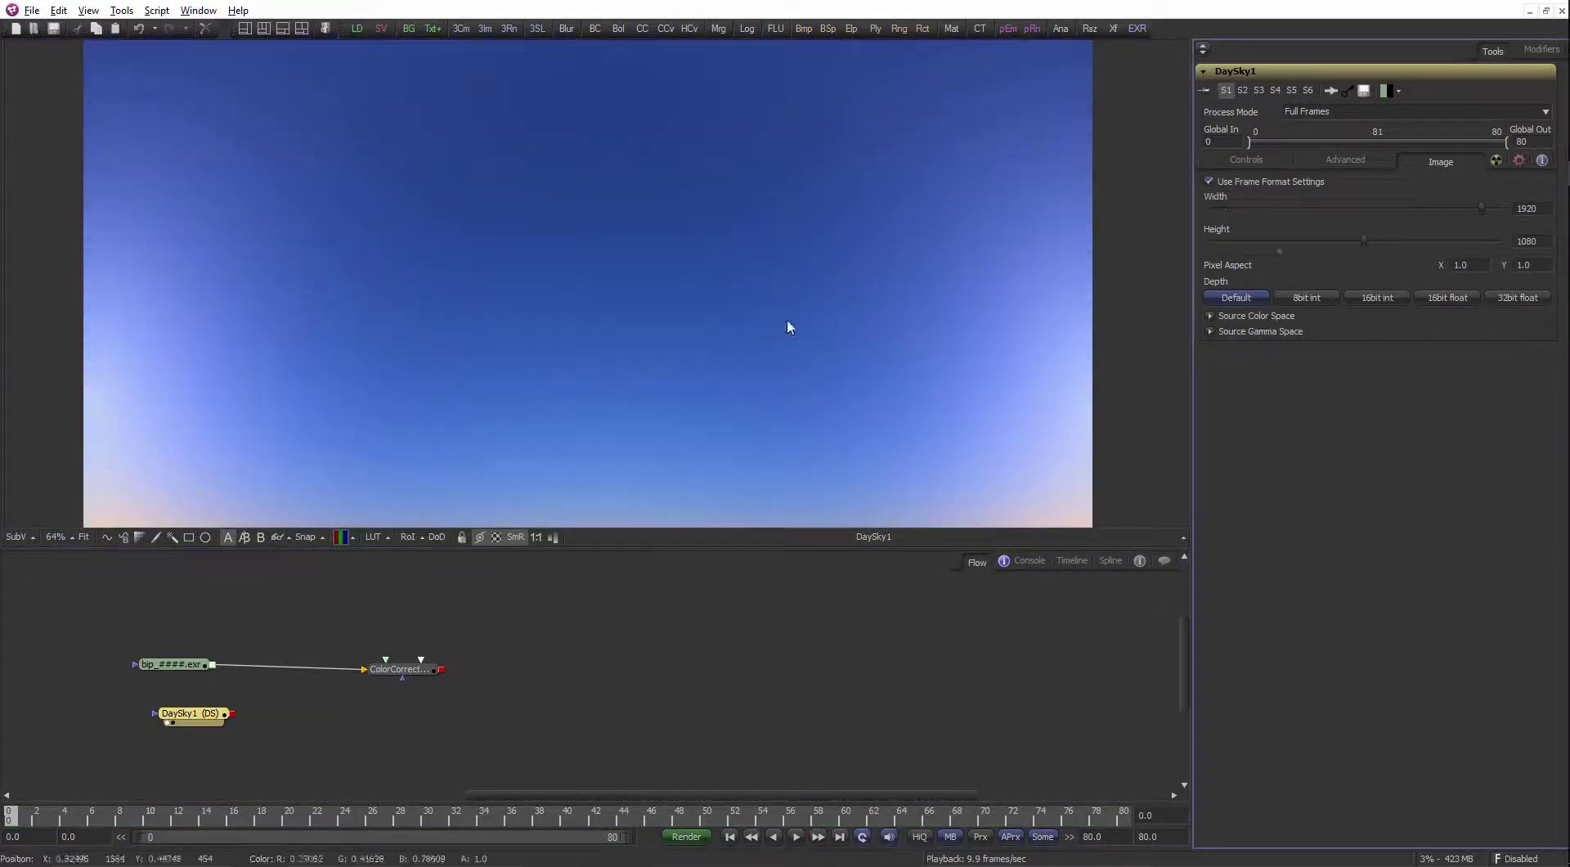
{"action": "scroll", "coordinate": [797, 351], "scroll_direction": "down", "scroll_amount": 3}
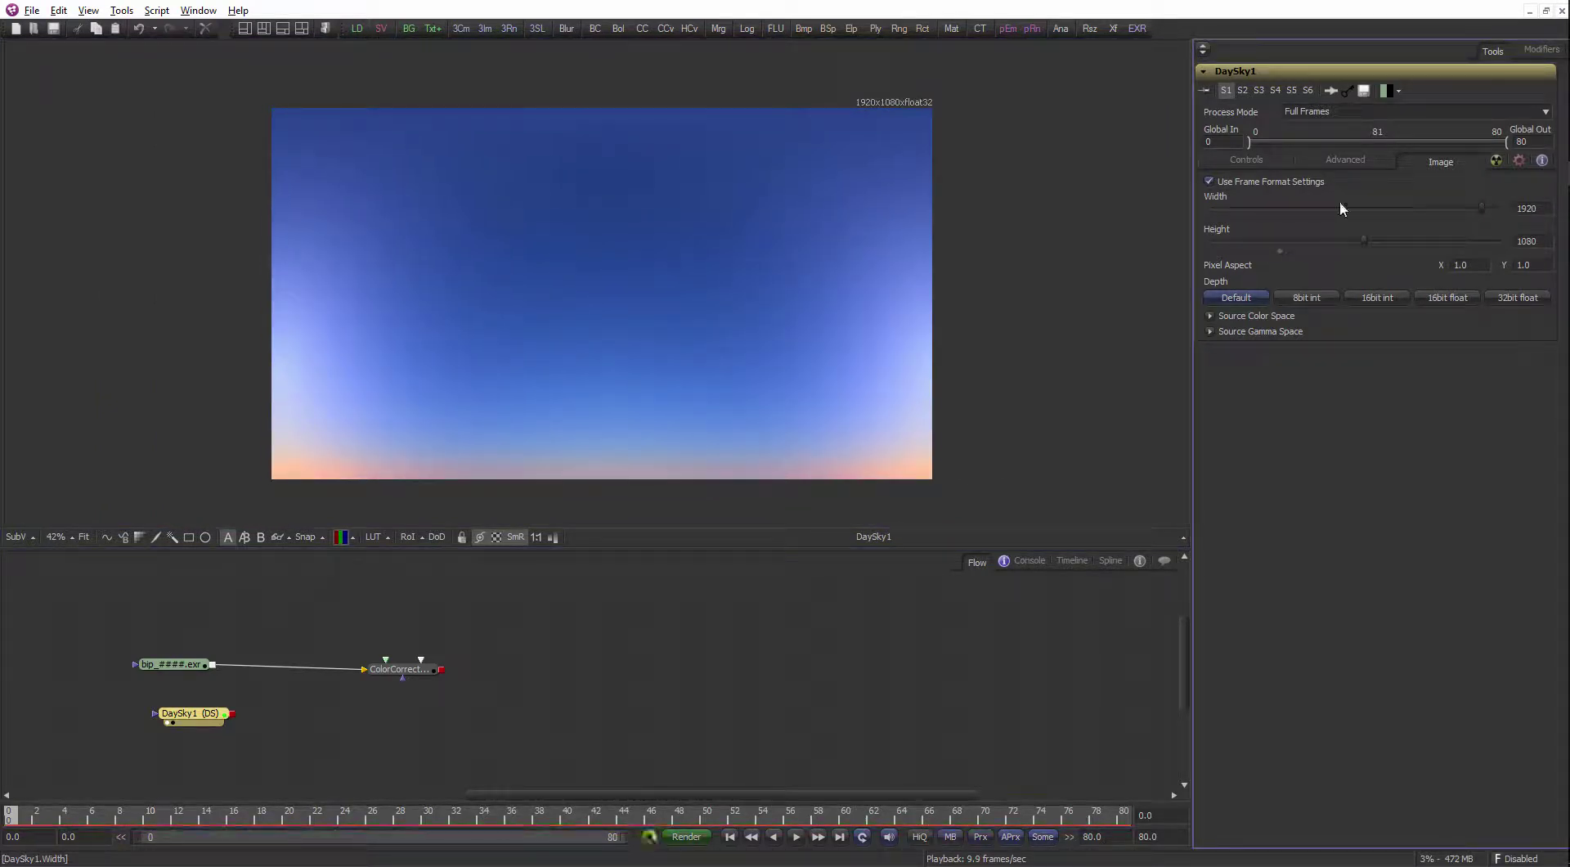
Set the DaySky image width to 5000 and fit the image in the viewer
{"action": "left_click", "coordinate": [1533, 208]}
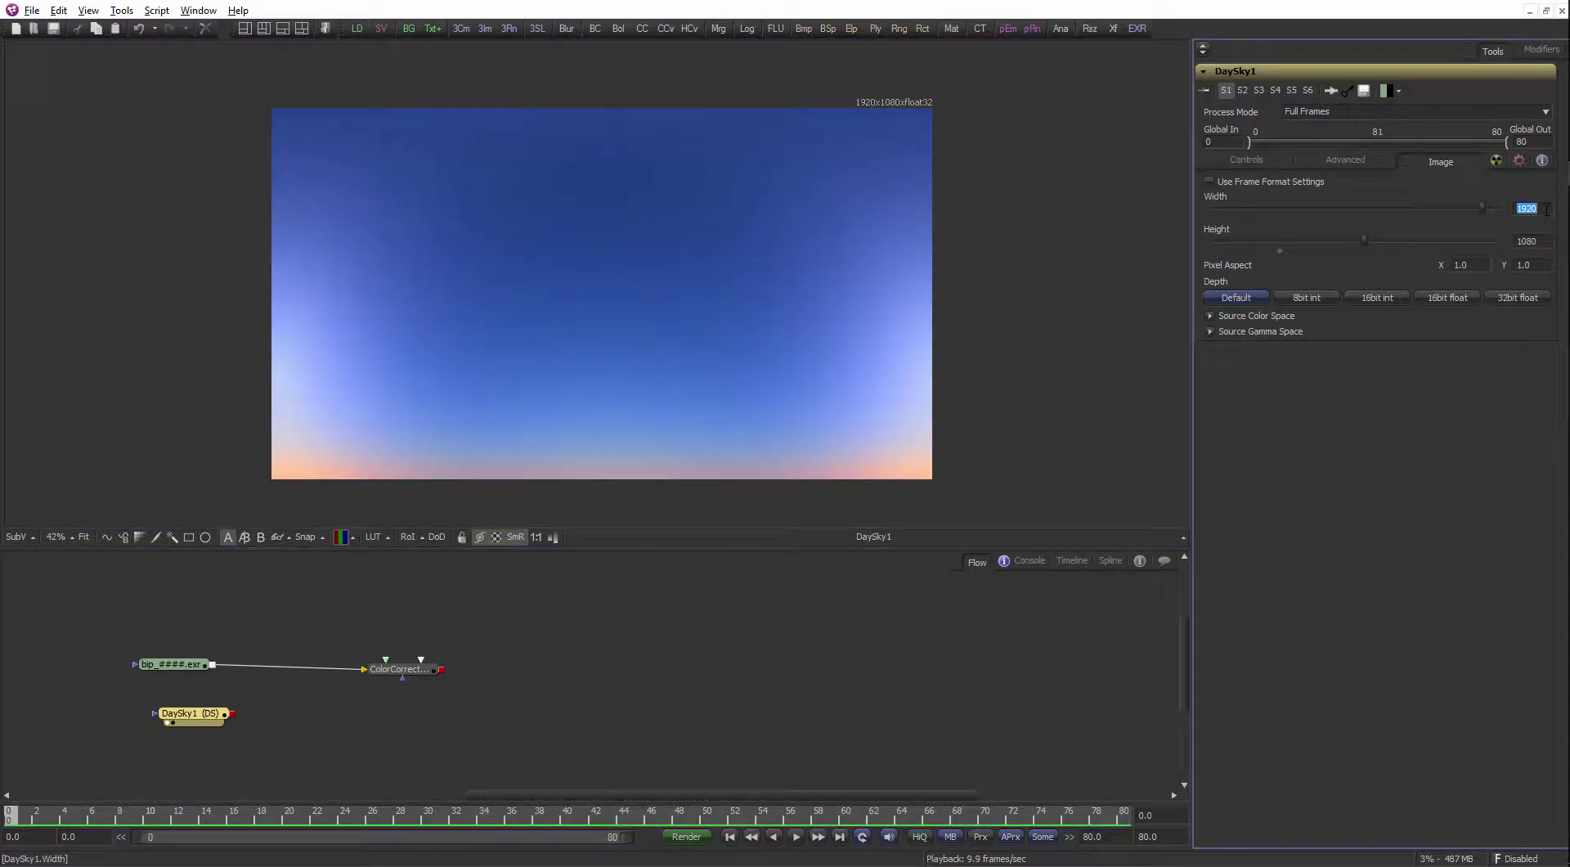
{"action": "type", "text": "5000"}
{"action": "key", "text": "Return"}
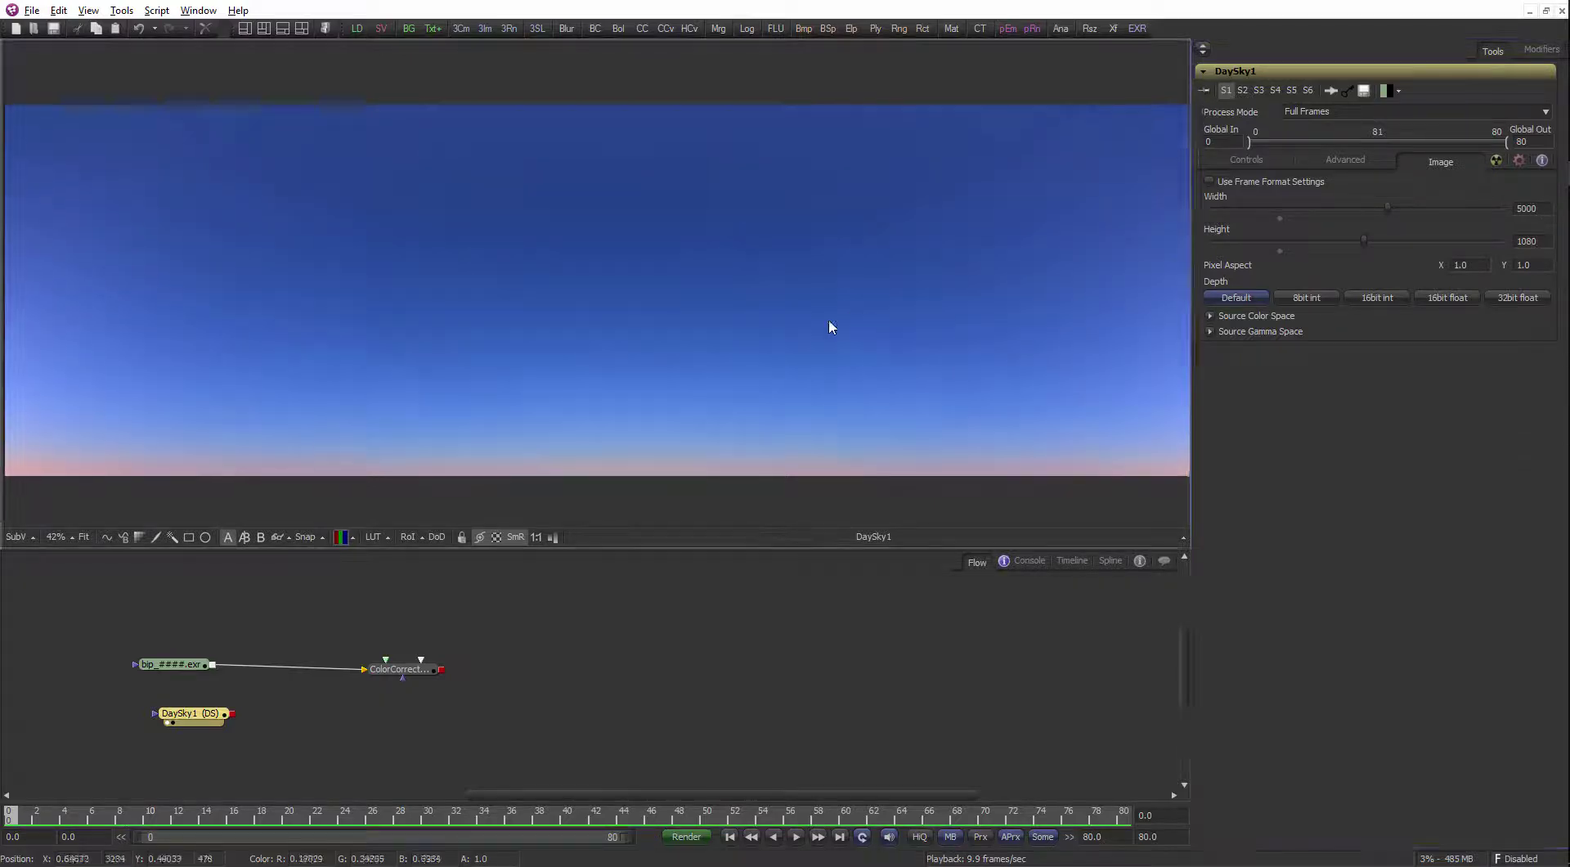
{"action": "key", "text": "ctrl+f"}
Realign the DaySky and bip_####.exr loader nodes one above the other in the flow
{"action": "left_click_drag", "start_coordinate": [205, 727], "coordinate": [184, 741]}
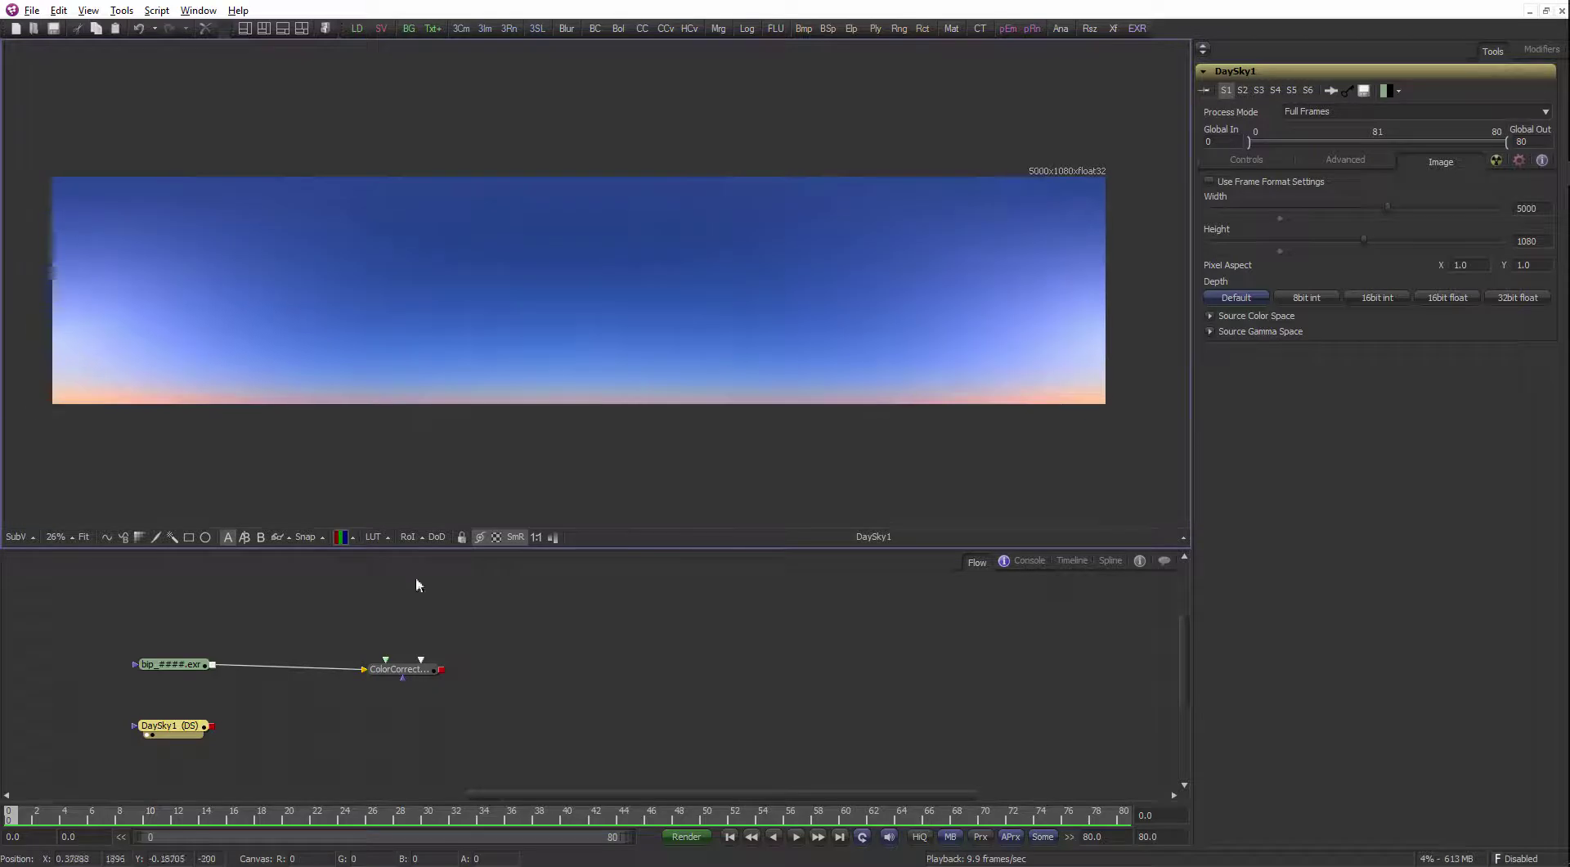
{"action": "left_click_drag", "start_coordinate": [180, 679], "coordinate": [183, 687]}
{"action": "left_click", "coordinate": [522, 576]}
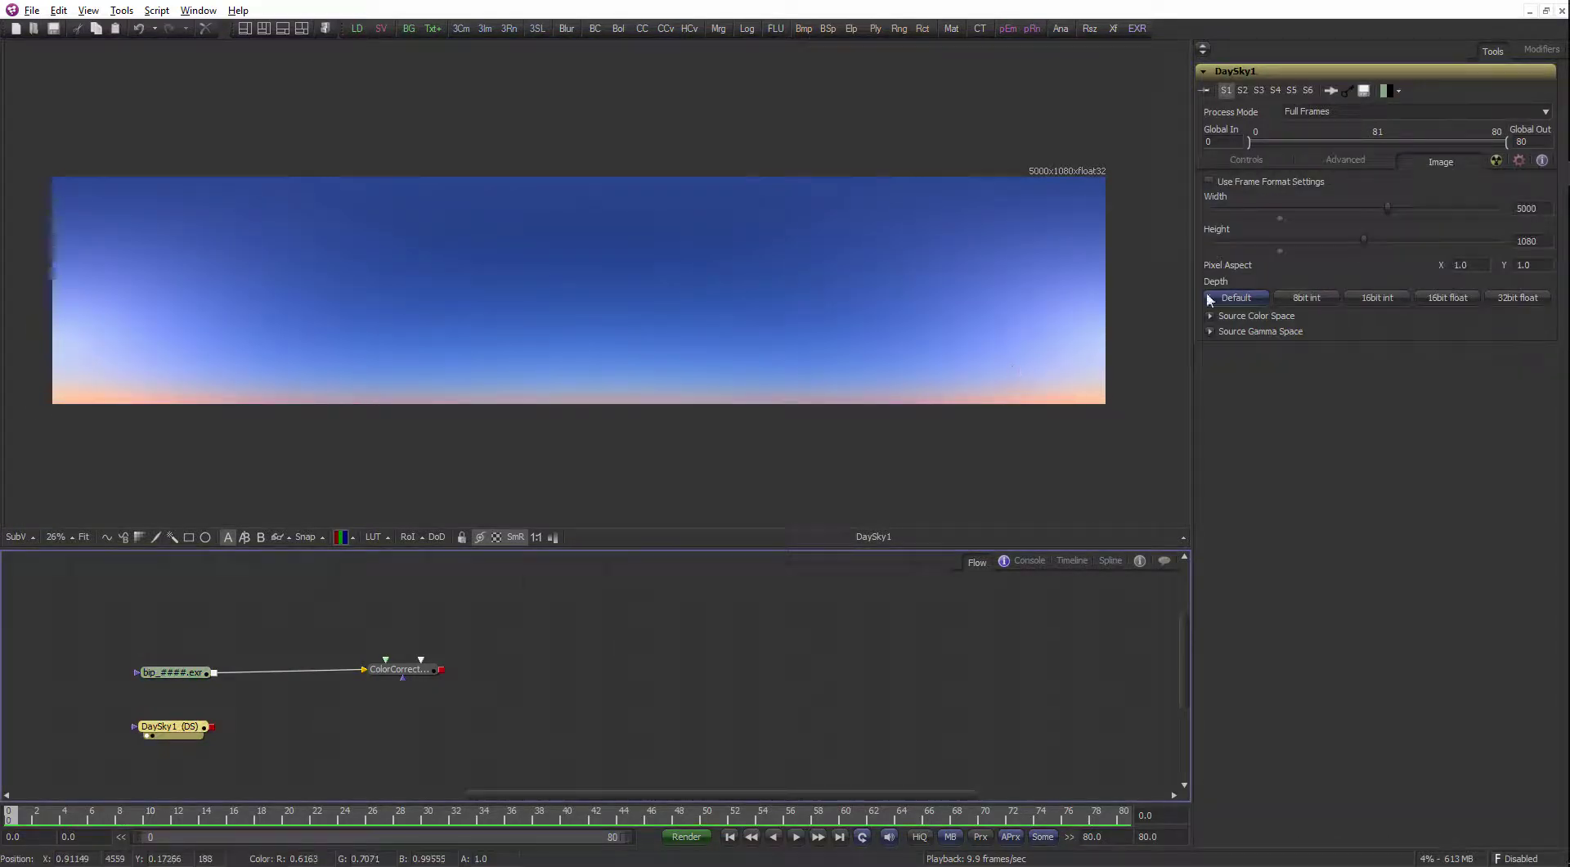
Set the DaySky location to a latitude of about 56.48 and a longitude of about 65.45
{"action": "left_click", "coordinate": [1241, 163]}
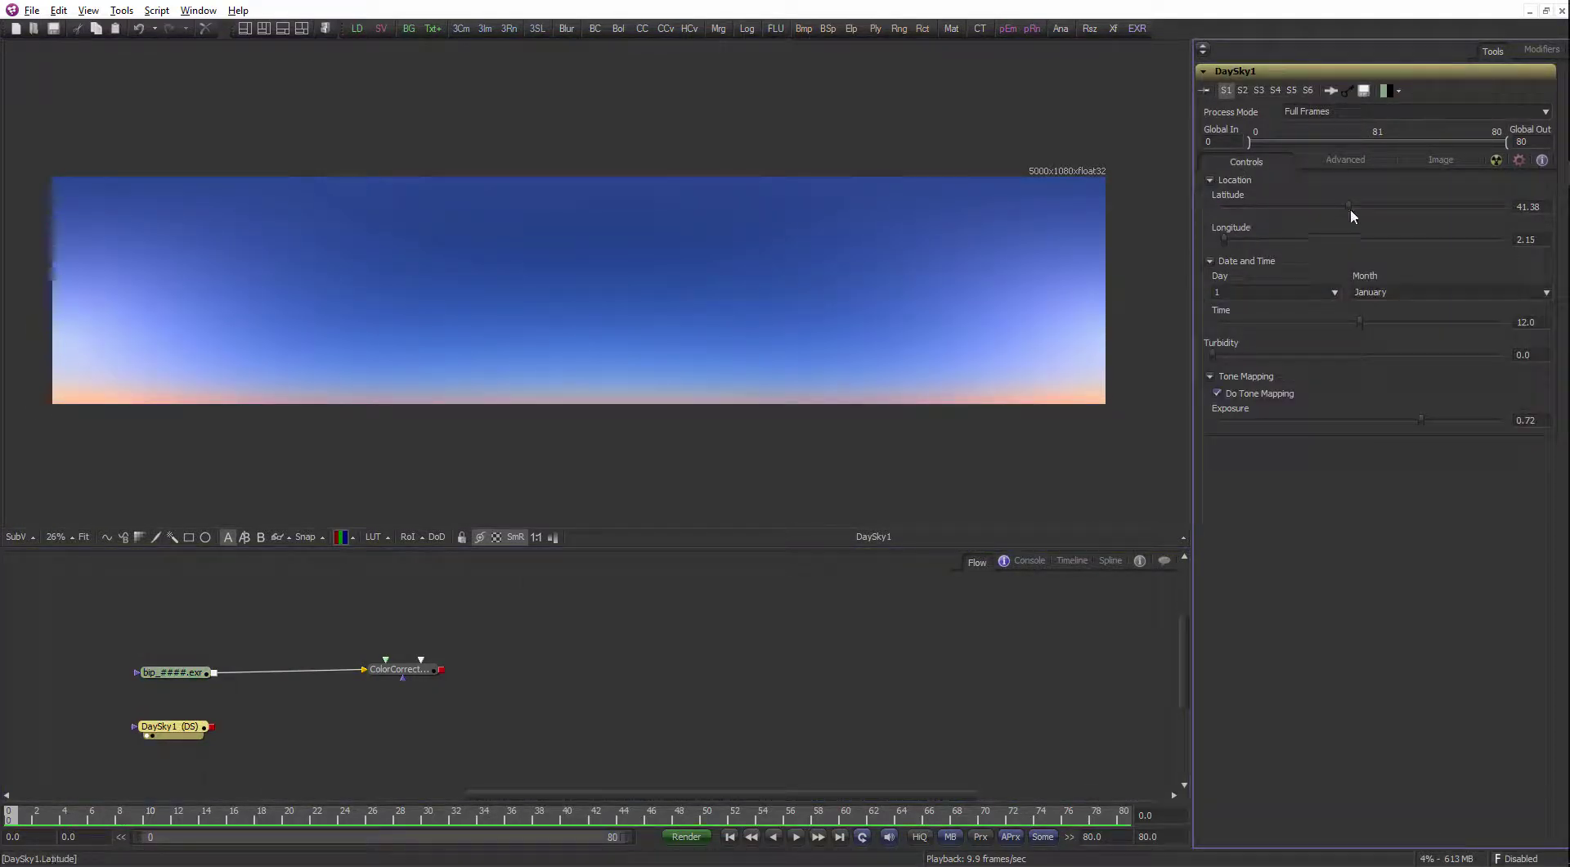
{"action": "left_click_drag", "start_coordinate": [1351, 209], "coordinate": [1384, 215]}
{"action": "left_click_drag", "start_coordinate": [1224, 239], "coordinate": [1330, 242]}
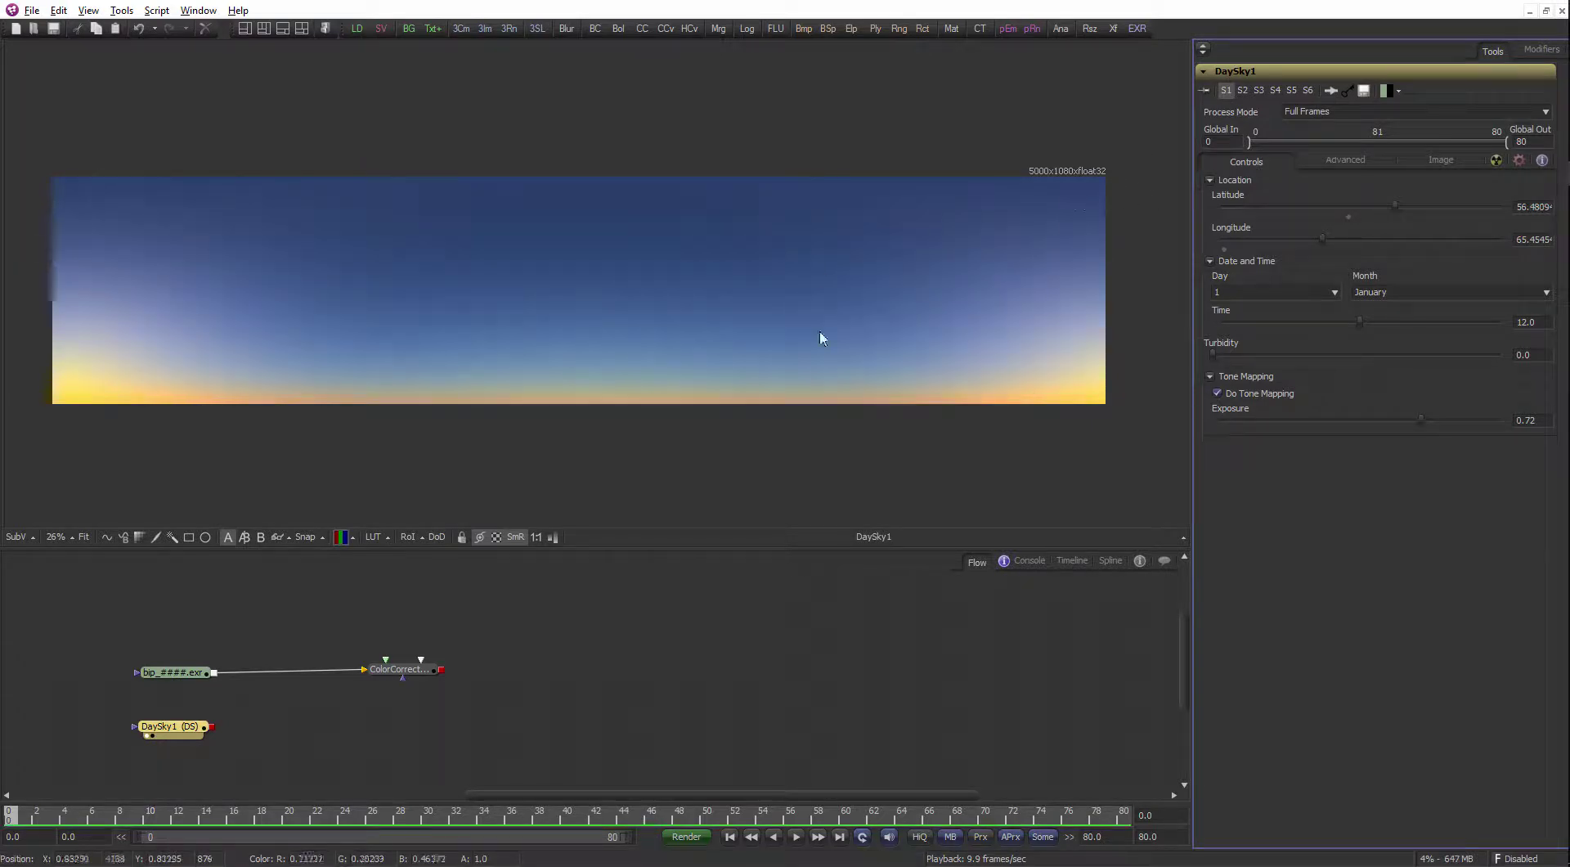
Nudge the bip_####.exr loader closer to the Color Corrector and set its import depth to float16
{"action": "left_click_drag", "start_coordinate": [188, 677], "coordinate": [205, 673]}
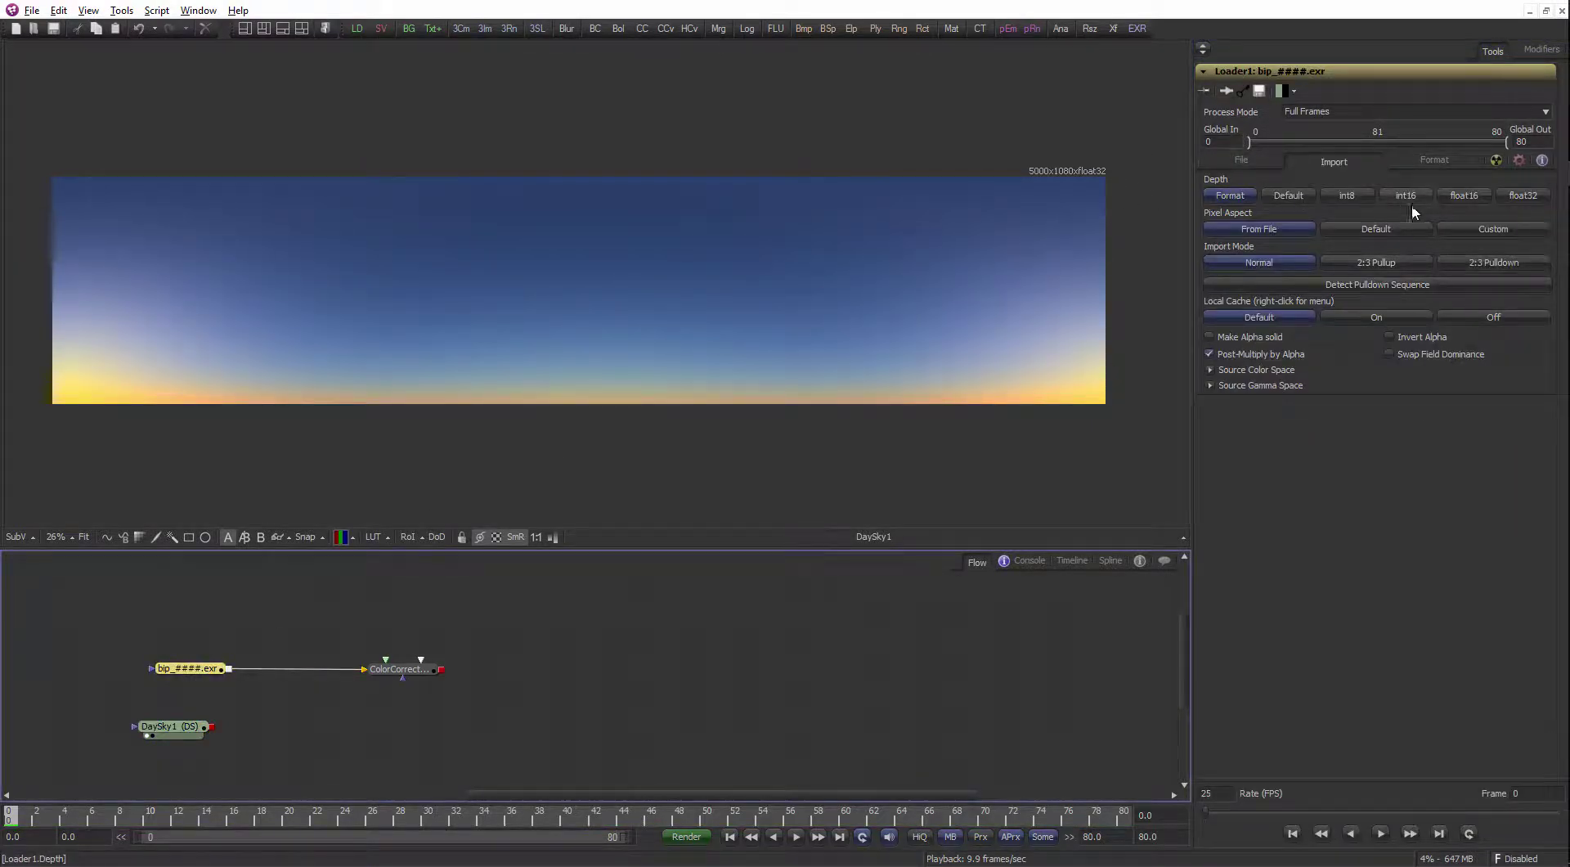
{"action": "left_click", "coordinate": [1464, 195]}
Raise the DaySky turbidity to about 0.02 and turn its Use Frame Format Settings option back on
{"action": "left_click", "coordinate": [188, 726]}
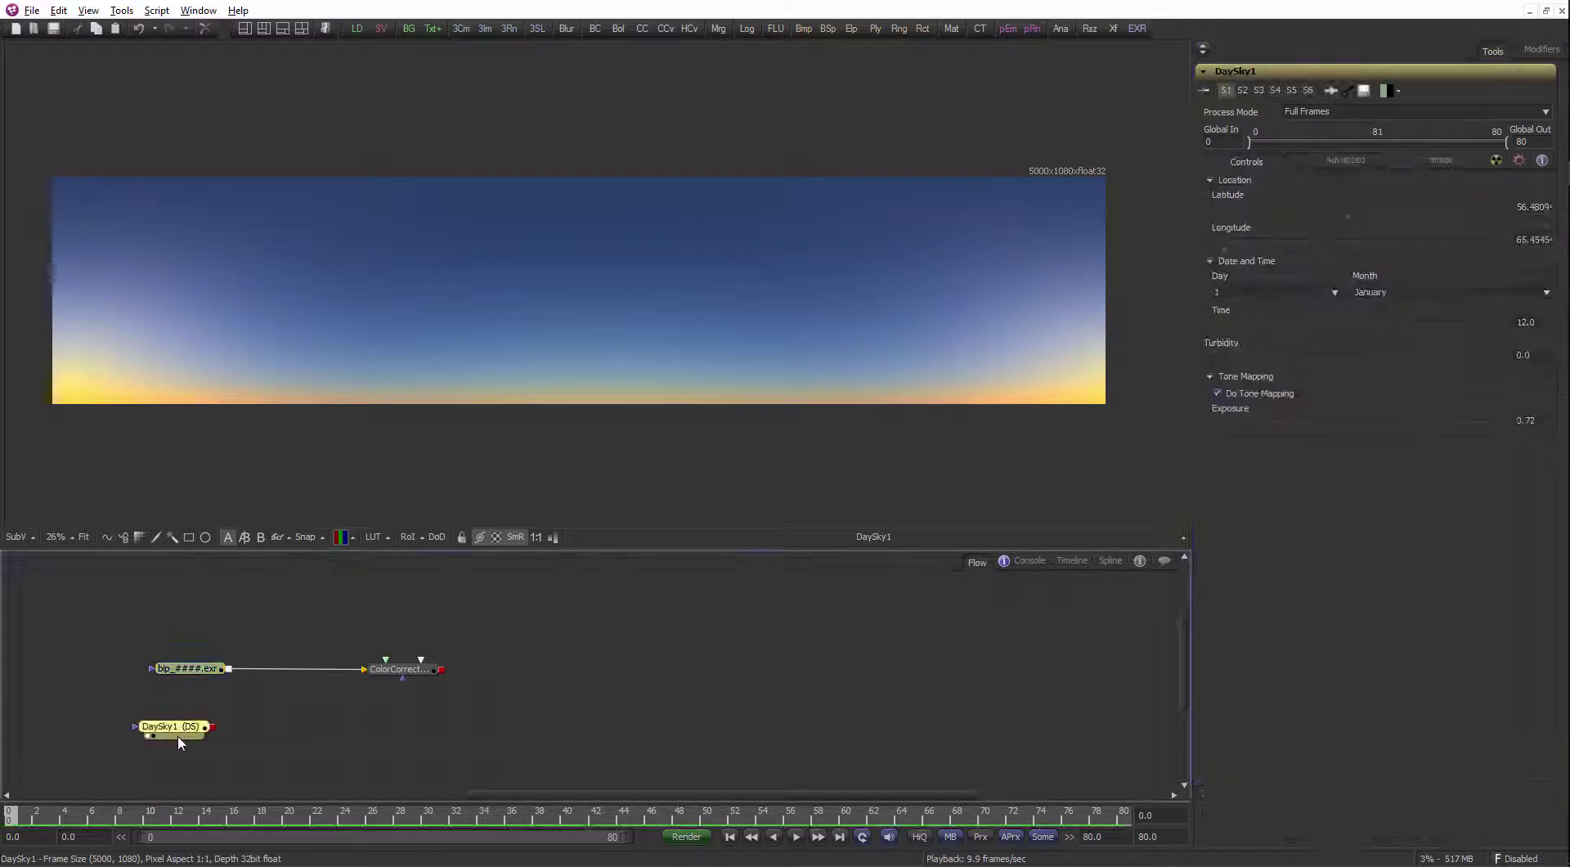
{"action": "mouse_move", "coordinate": [1211, 353]}
{"action": "left_mouse_down"}
{"action": "mouse_move", "coordinate": [1384, 356]}
{"action": "mouse_move", "coordinate": [1377, 373]}
{"action": "mouse_move", "coordinate": [1217, 376]}
{"action": "left_mouse_up"}
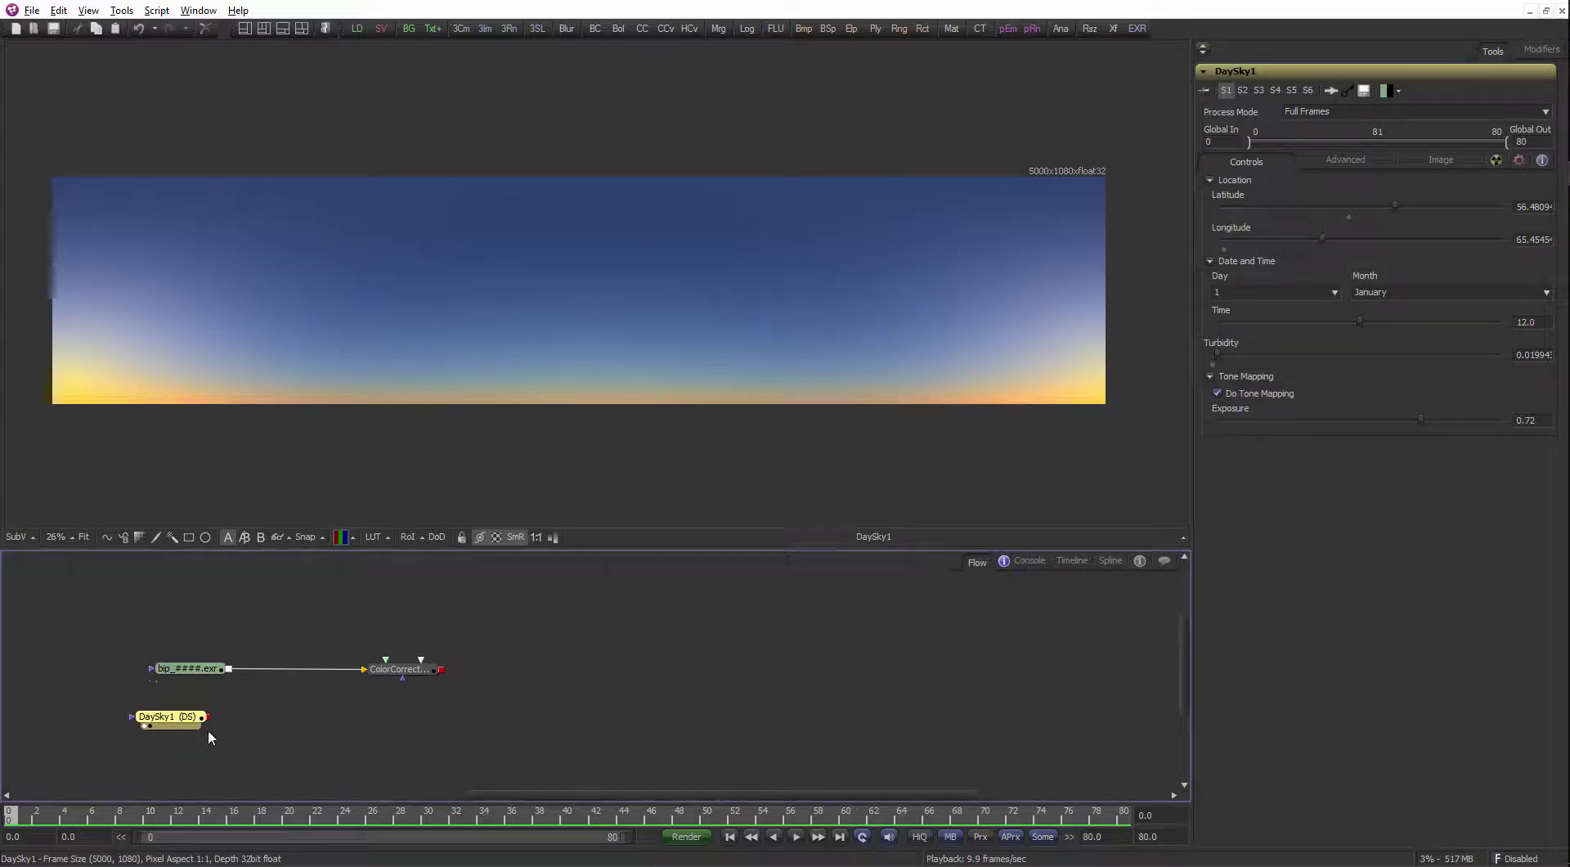
{"action": "left_click_drag", "start_coordinate": [210, 730], "coordinate": [223, 727]}
{"action": "left_click", "coordinate": [1496, 162]}
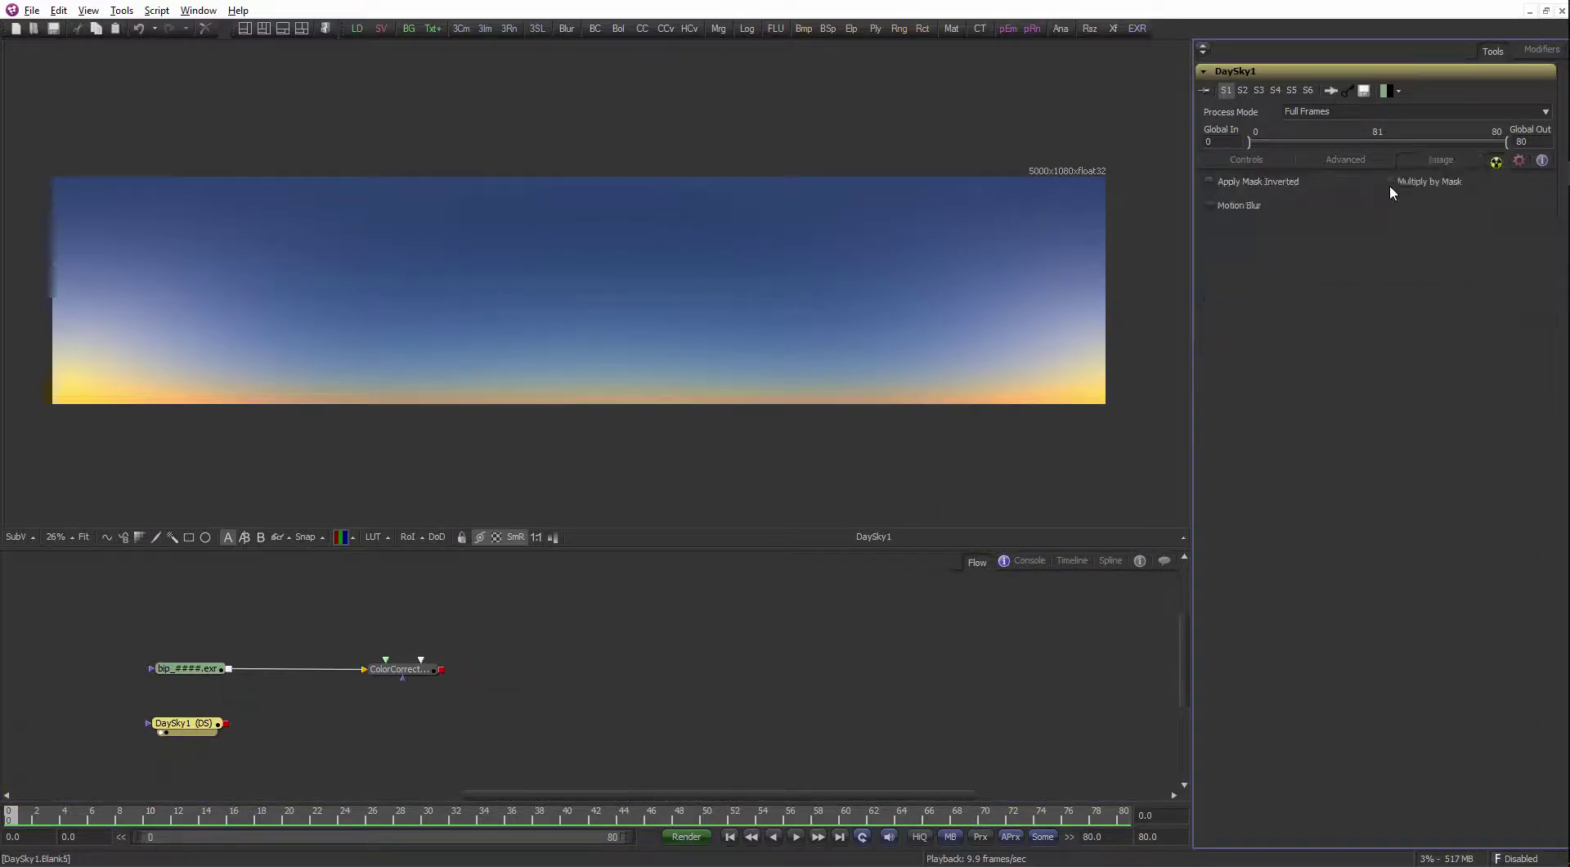
{"action": "left_click", "coordinate": [1209, 183]}
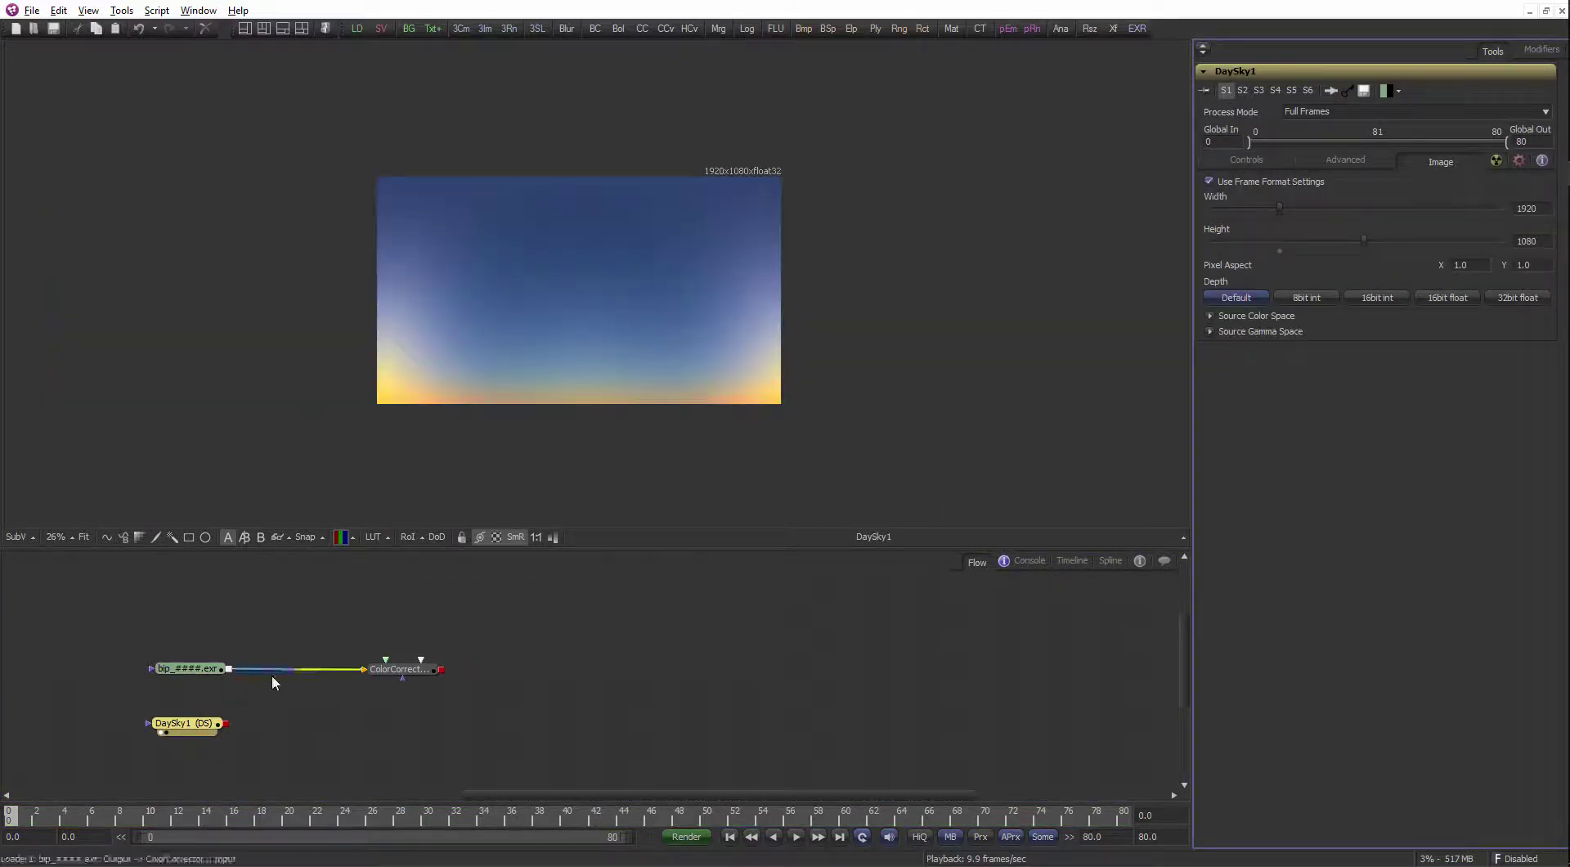
Merge the DaySky with the bip_####.exr loader ahead of the Color Corrector and display the merge in the viewer
{"action": "left_click_drag", "start_coordinate": [228, 724], "coordinate": [231, 670]}
{"action": "left_click_drag", "start_coordinate": [310, 724], "coordinate": [559, 395]}
{"action": "left_click", "coordinate": [526, 625]}
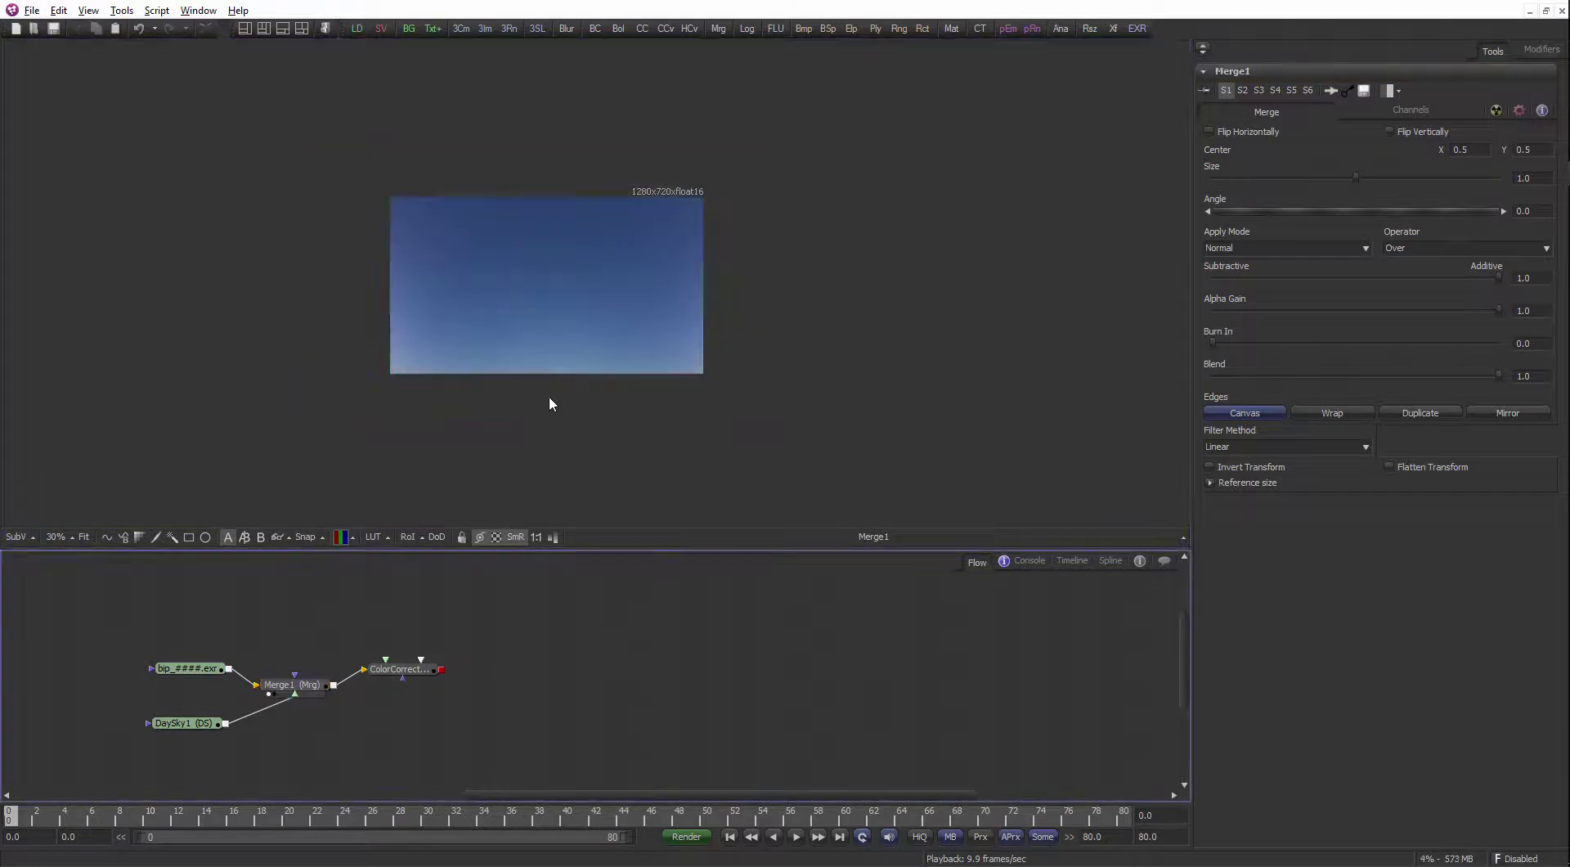
{"action": "scroll", "coordinate": [548, 395], "scroll_direction": "up", "scroll_amount": 2}
Space out the Merge, Color Corrector and DaySky nodes in the flow and display the bip_####.exr loader in the viewer
{"action": "left_click_drag", "start_coordinate": [314, 718], "coordinate": [343, 714]}
{"action": "left_click_drag", "start_coordinate": [421, 667], "coordinate": [479, 678]}
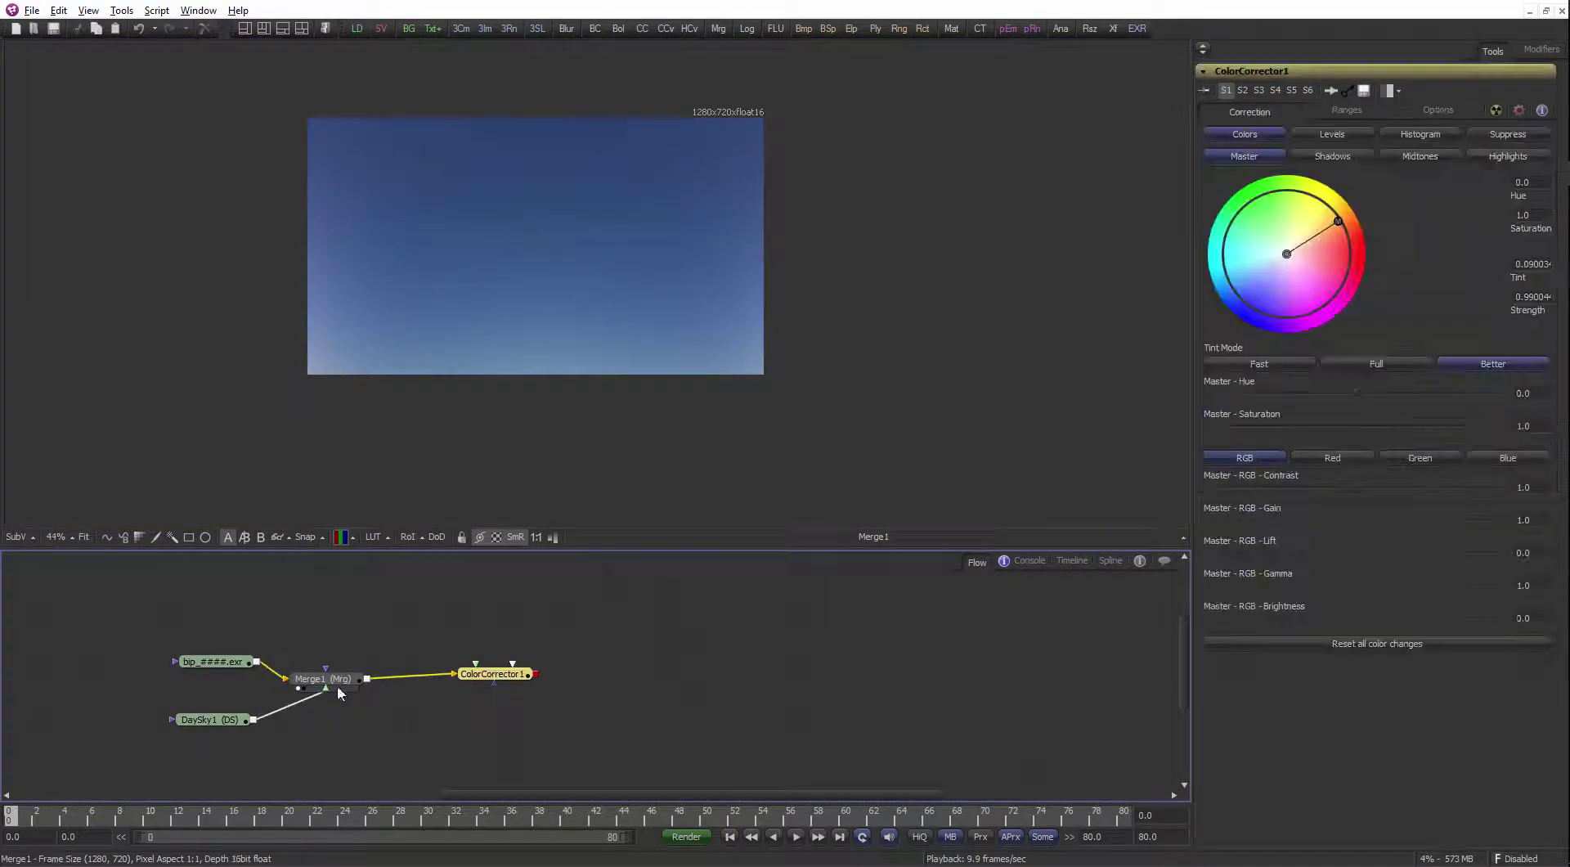
{"action": "left_click_drag", "start_coordinate": [337, 685], "coordinate": [367, 674]}
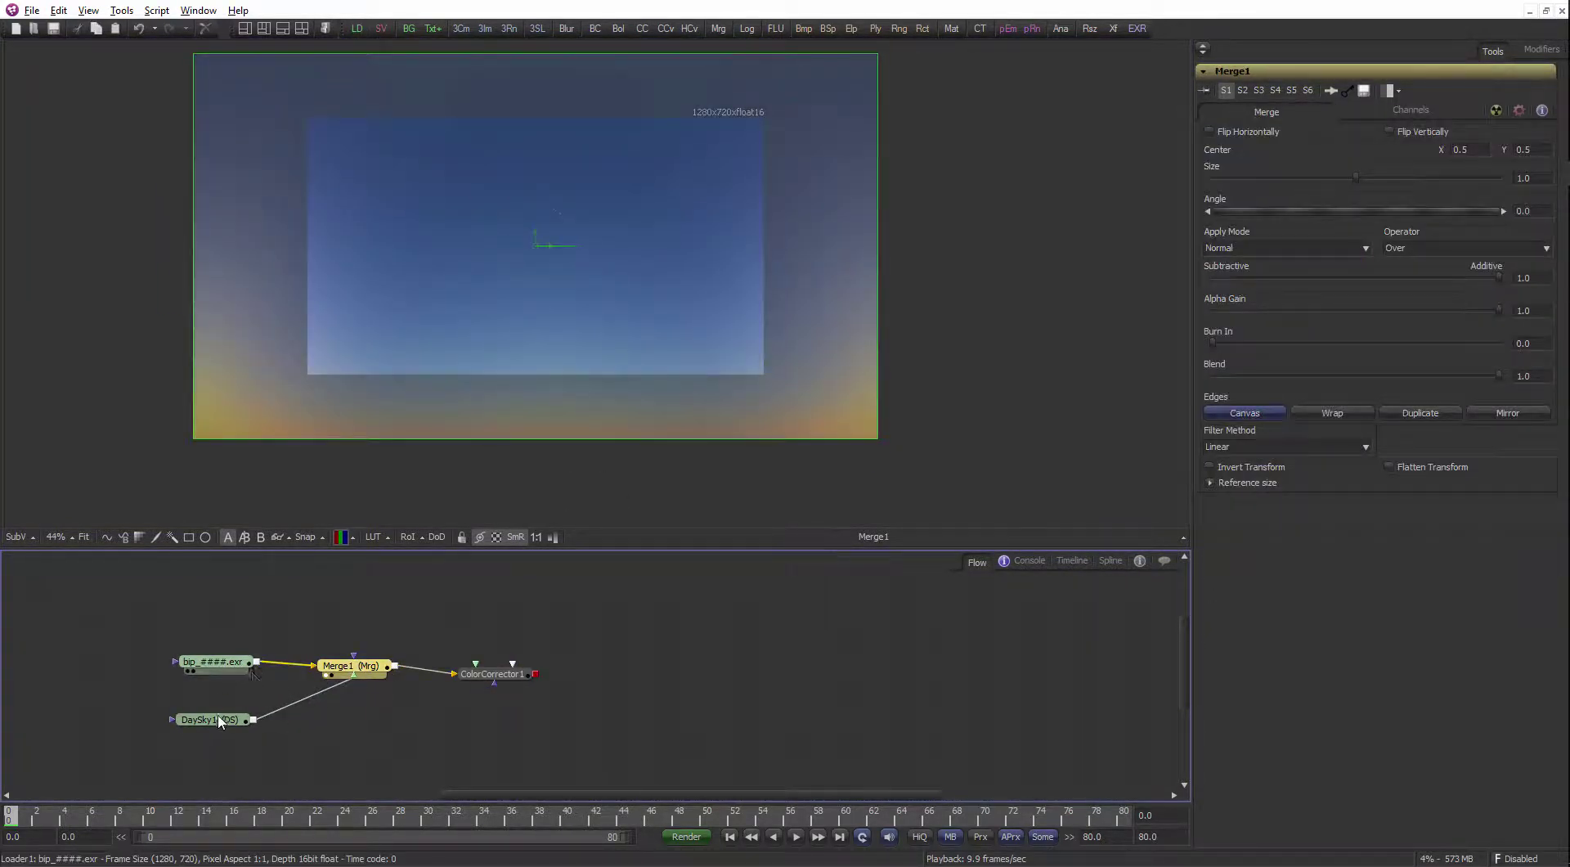
{"action": "left_click_drag", "start_coordinate": [201, 727], "coordinate": [212, 732]}
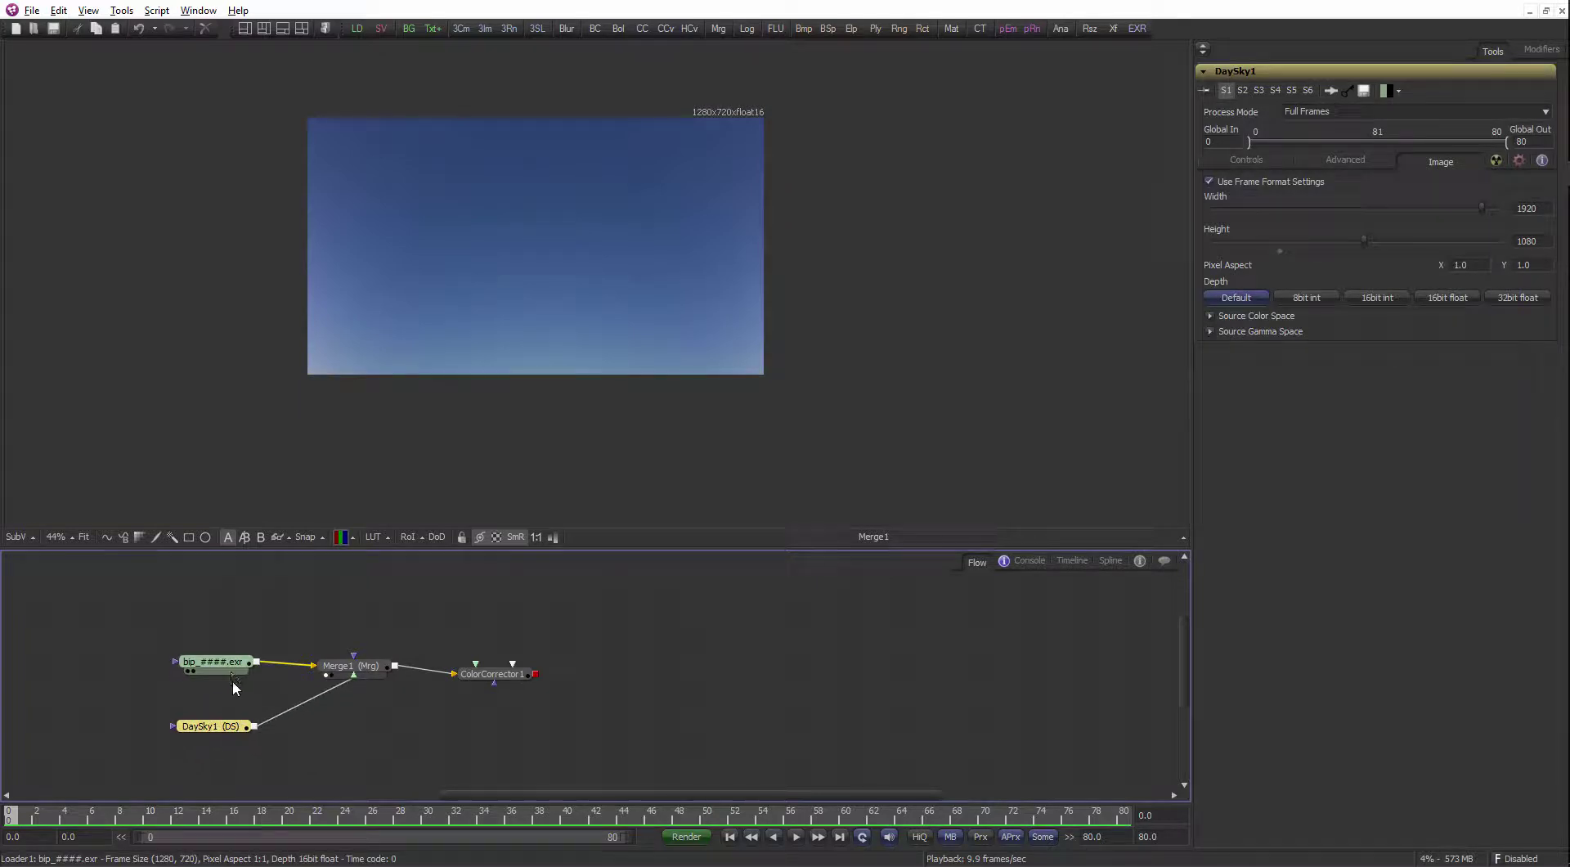
{"action": "left_click_drag", "start_coordinate": [211, 661], "coordinate": [458, 270]}
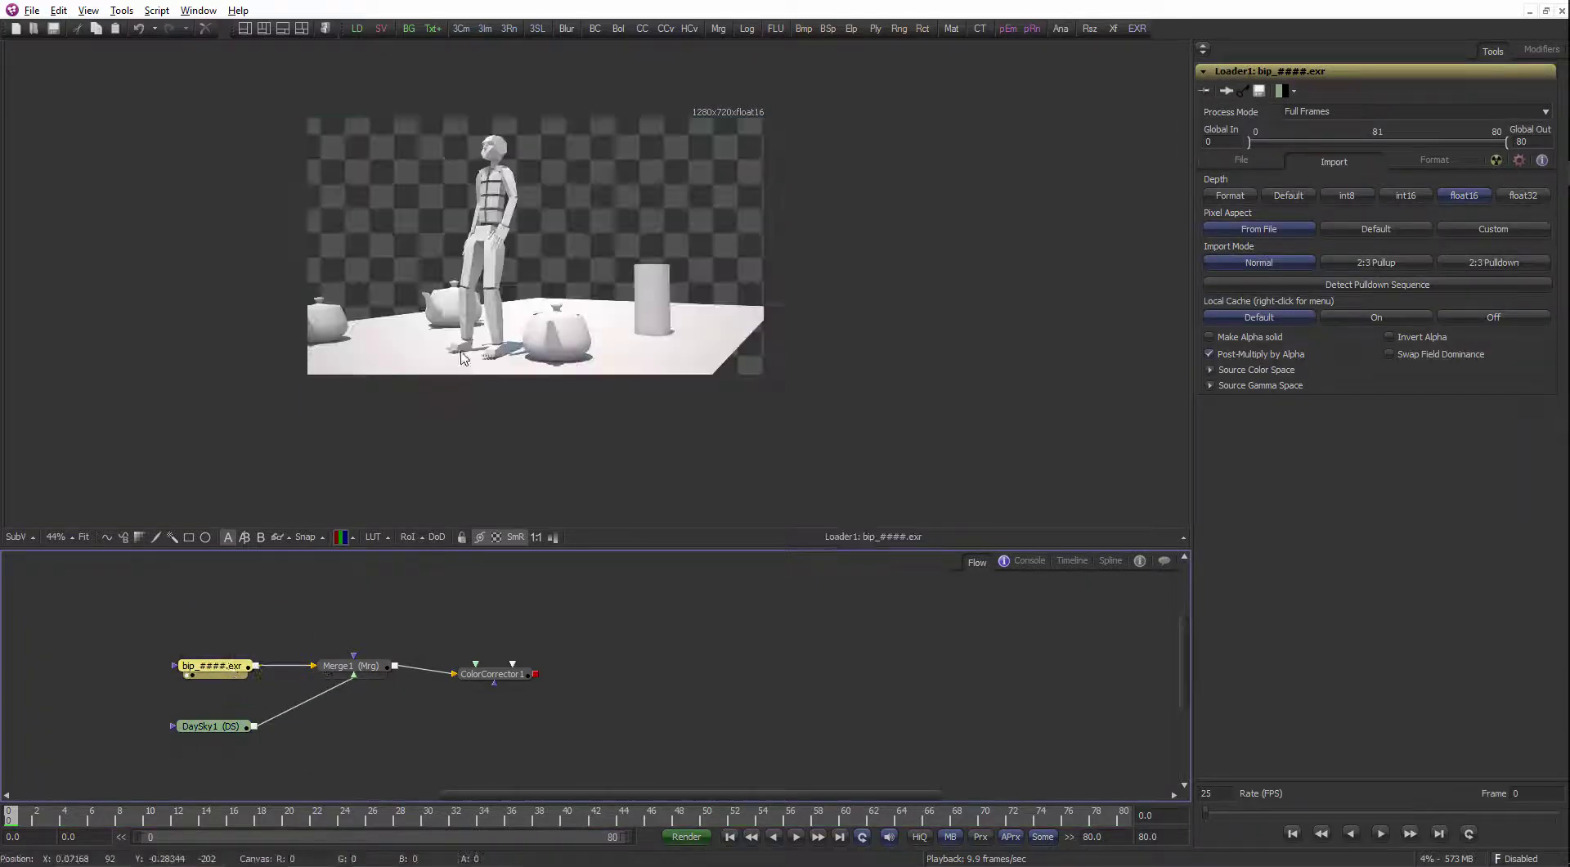
{"action": "left_click", "coordinate": [368, 669]}
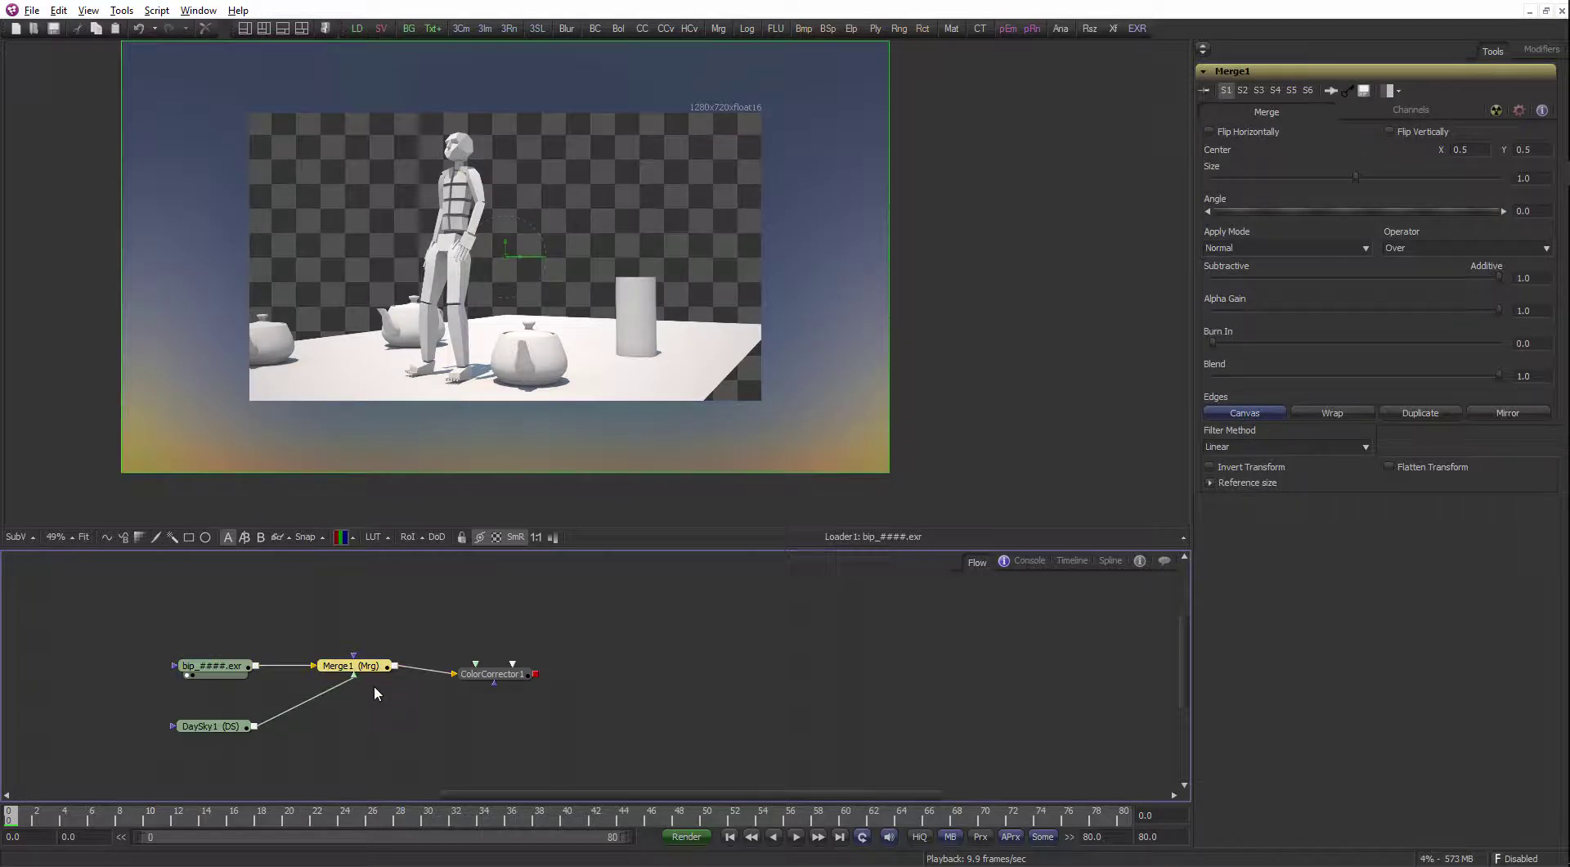
{"action": "key", "text": "Delete"}
{"action": "key", "text": "ctrl+z"}
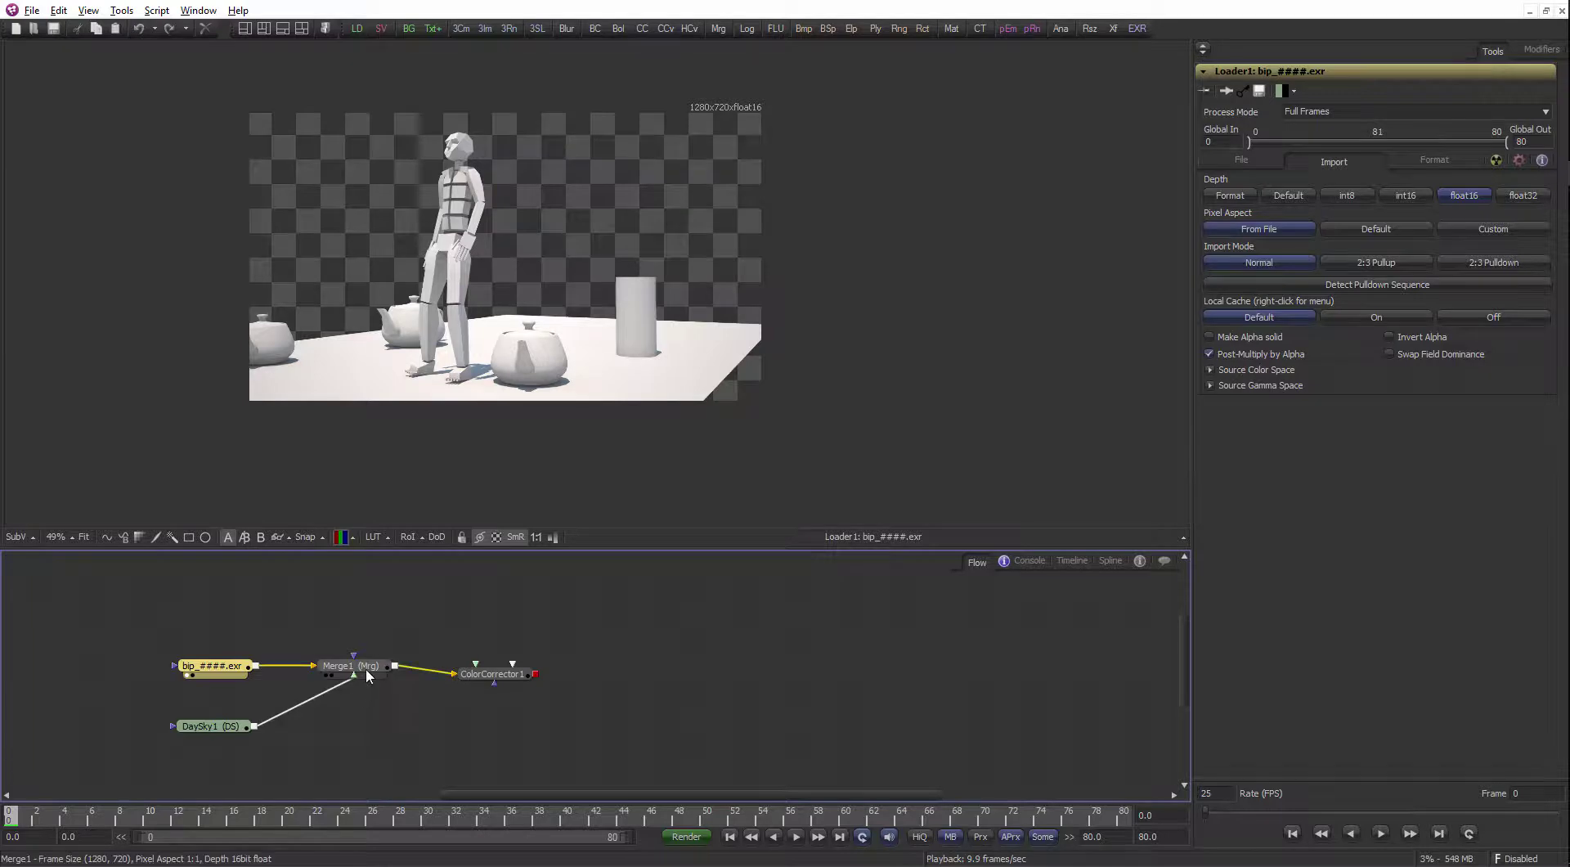
{"action": "left_click", "coordinate": [365, 671]}
{"action": "key", "text": "Delete"}
{"action": "key", "text": "ctrl+z"}
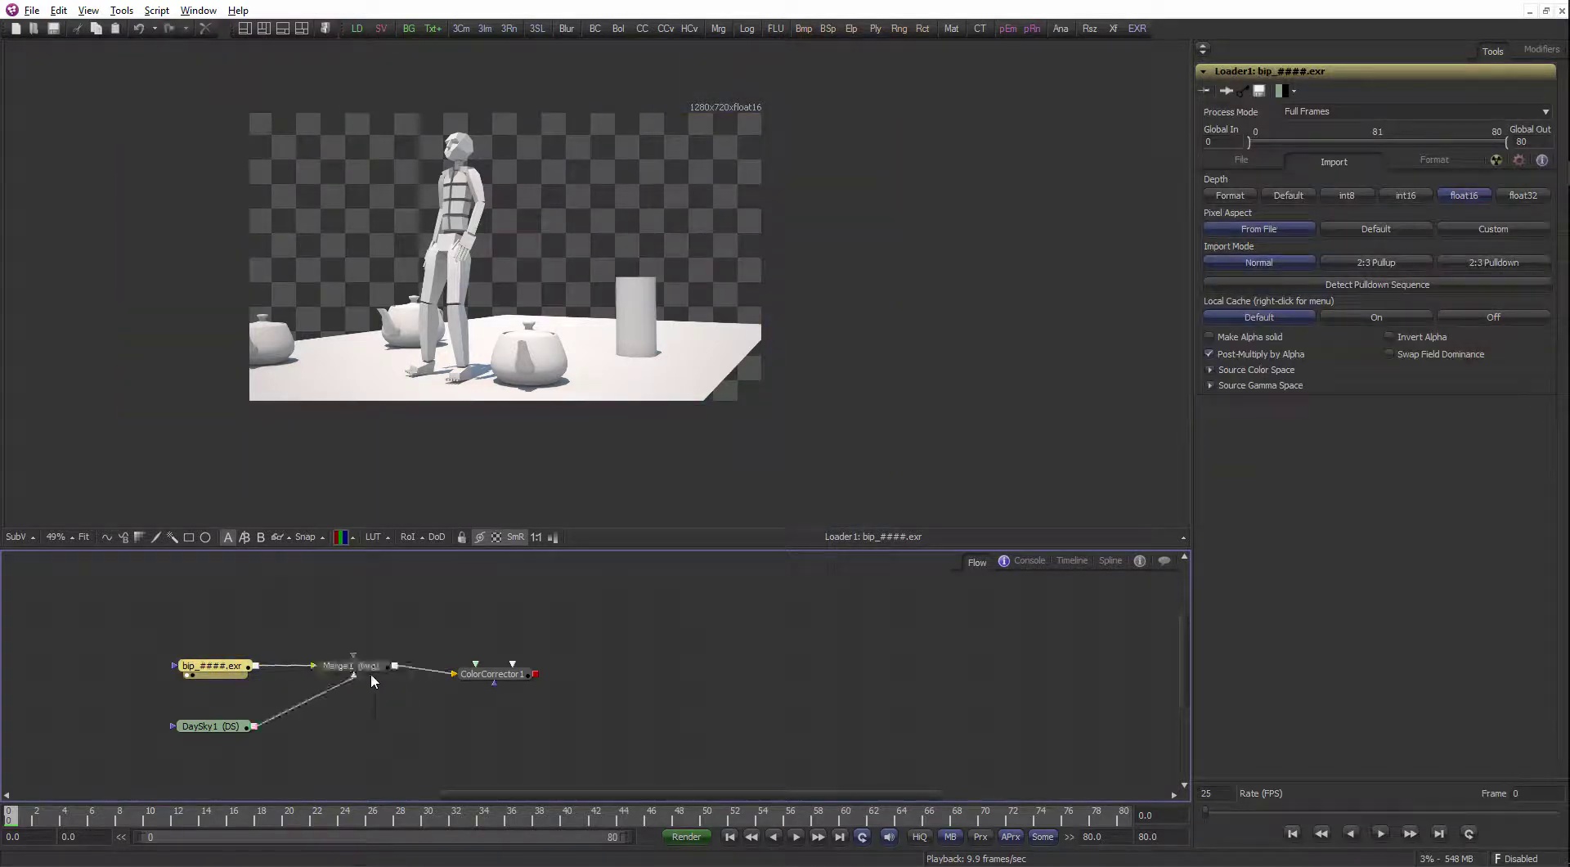
Swap the Merge node's foreground and background inputs so the DaySky becomes the background, and deselect the node
{"action": "left_click", "coordinate": [371, 669]}
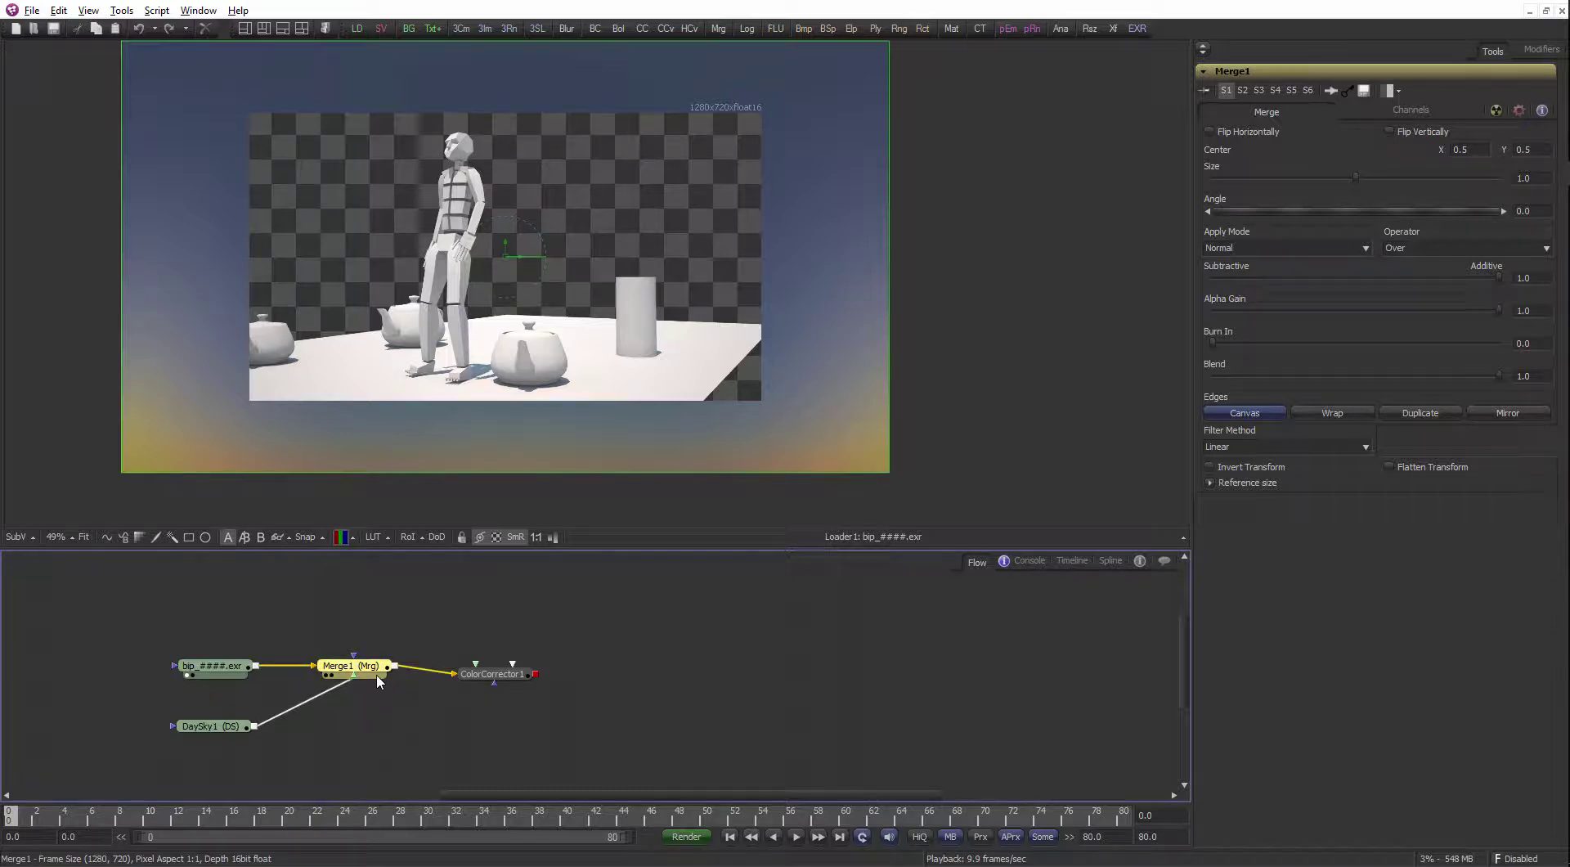
{"action": "left_click", "coordinate": [378, 675]}
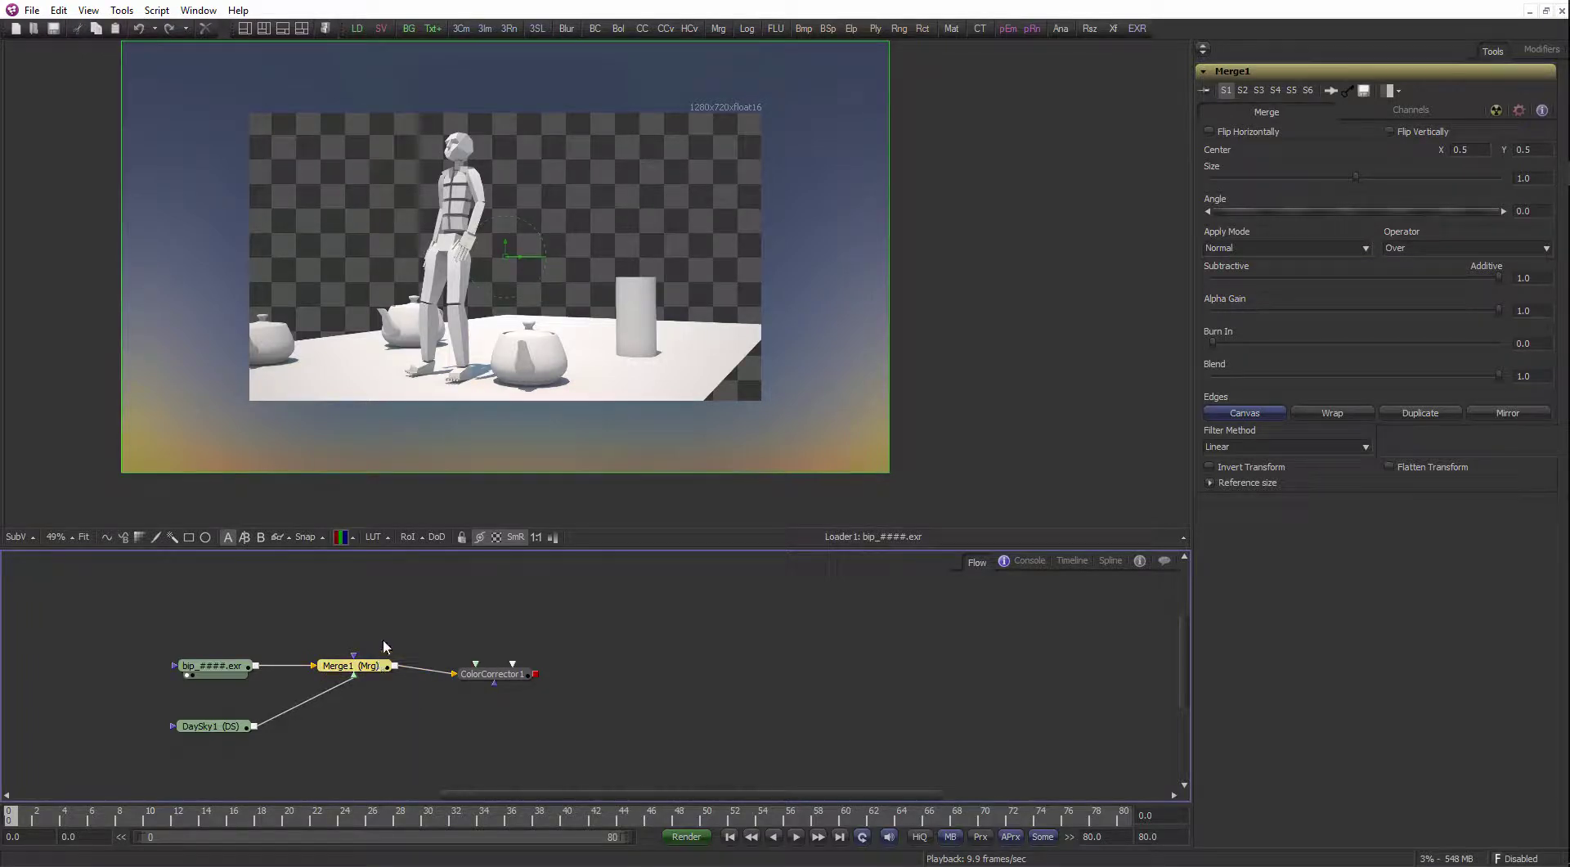
{"action": "left_click", "coordinate": [376, 679]}
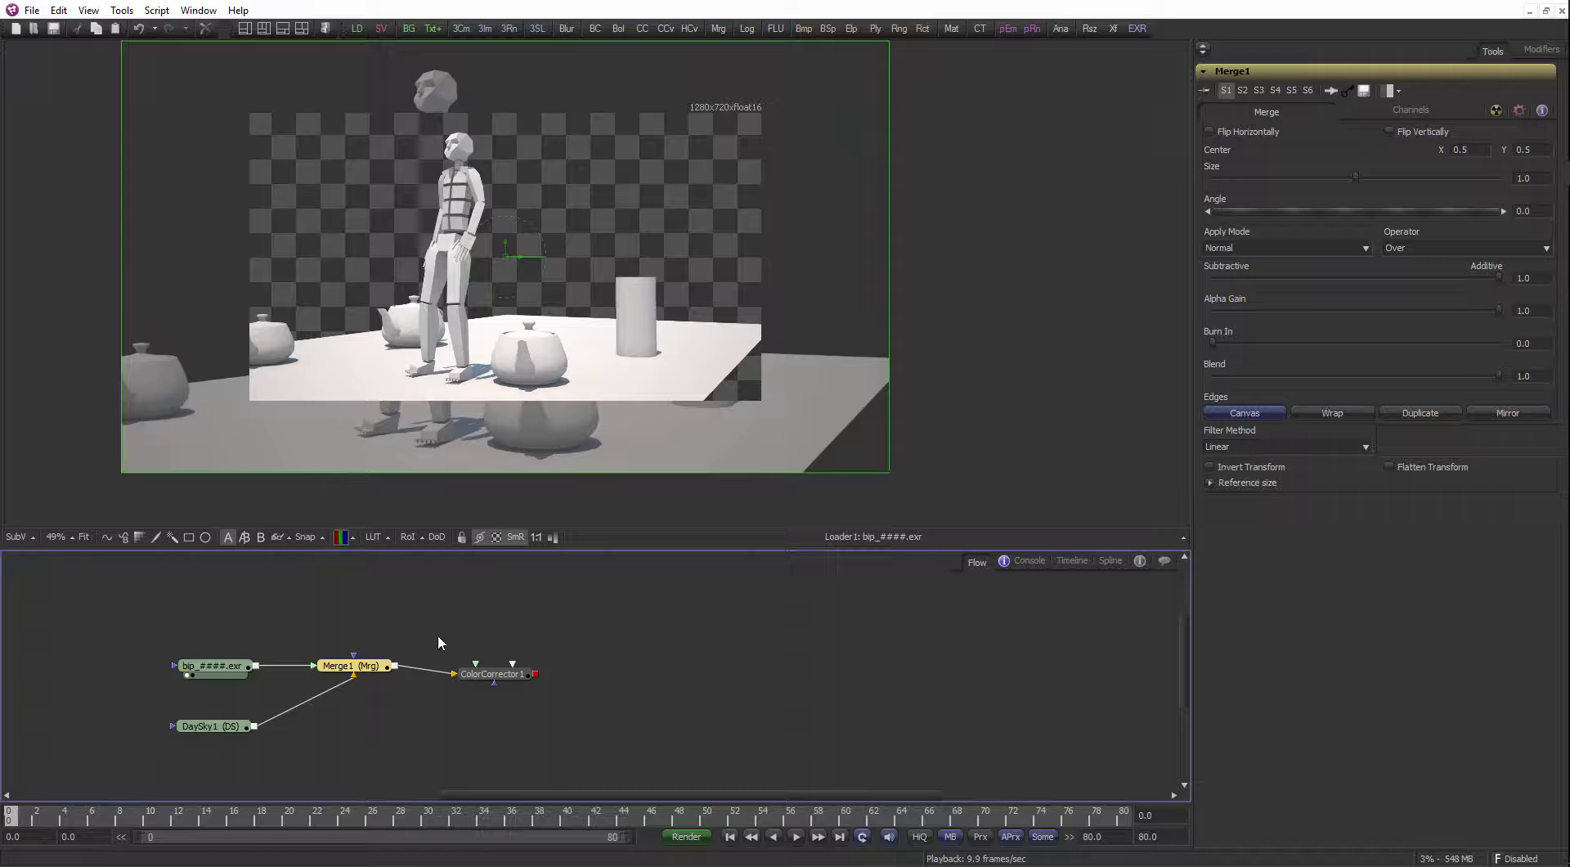
{"action": "scroll", "coordinate": [537, 272], "scroll_direction": "up", "scroll_amount": 1}
{"action": "left_click", "coordinate": [410, 592]}
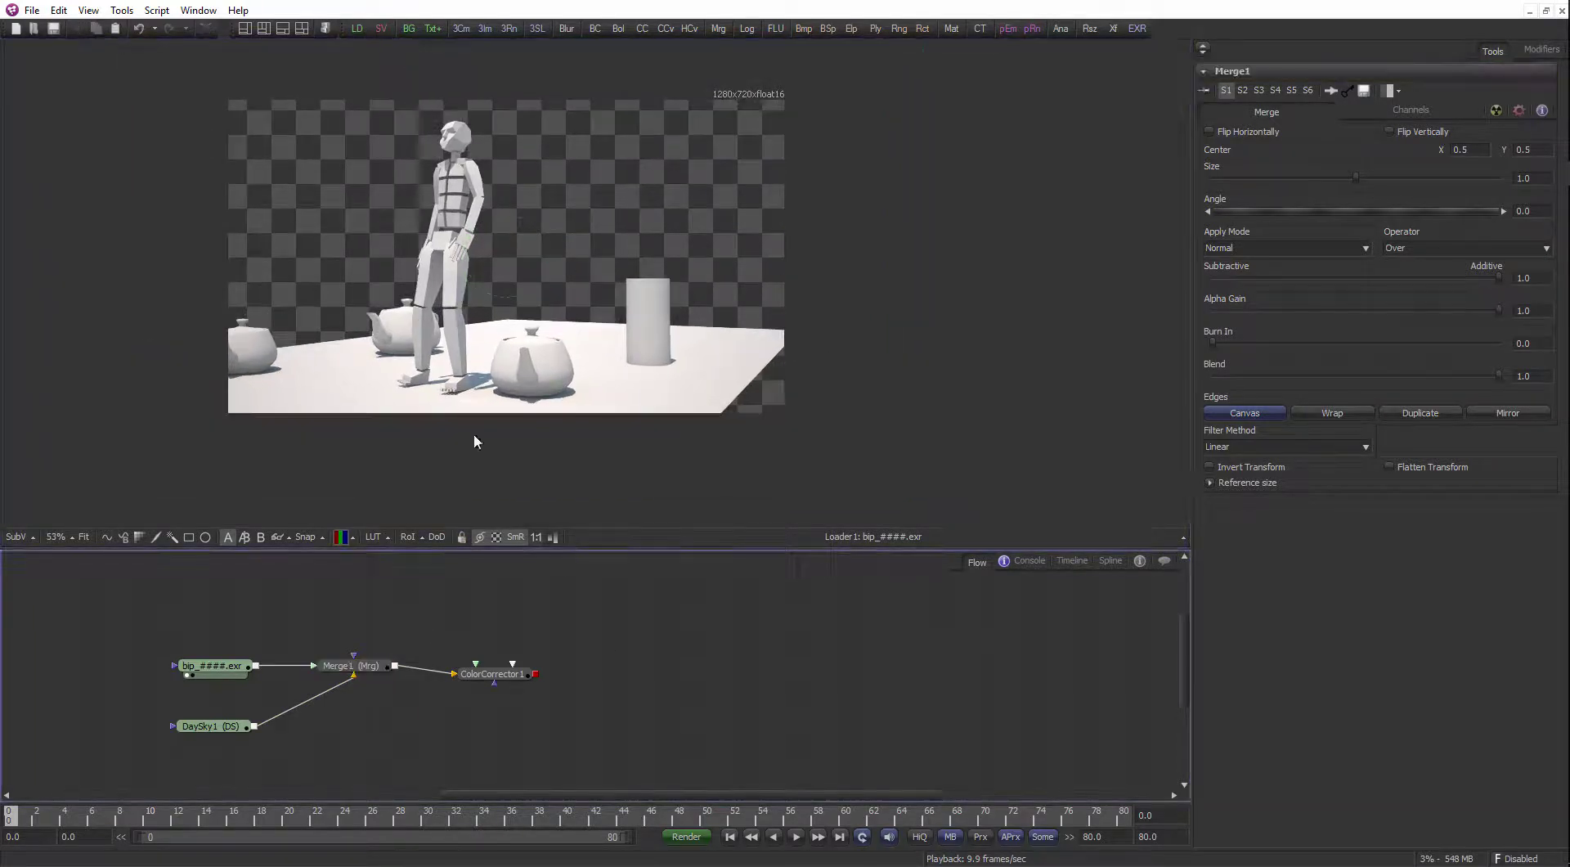
Line up the Color Corrector with the Merge node in the flow and display the merge in the viewer
{"action": "scroll", "coordinate": [512, 391], "scroll_direction": "up", "scroll_amount": 1}
{"action": "scroll", "coordinate": [552, 302], "scroll_direction": "up", "scroll_amount": 1}
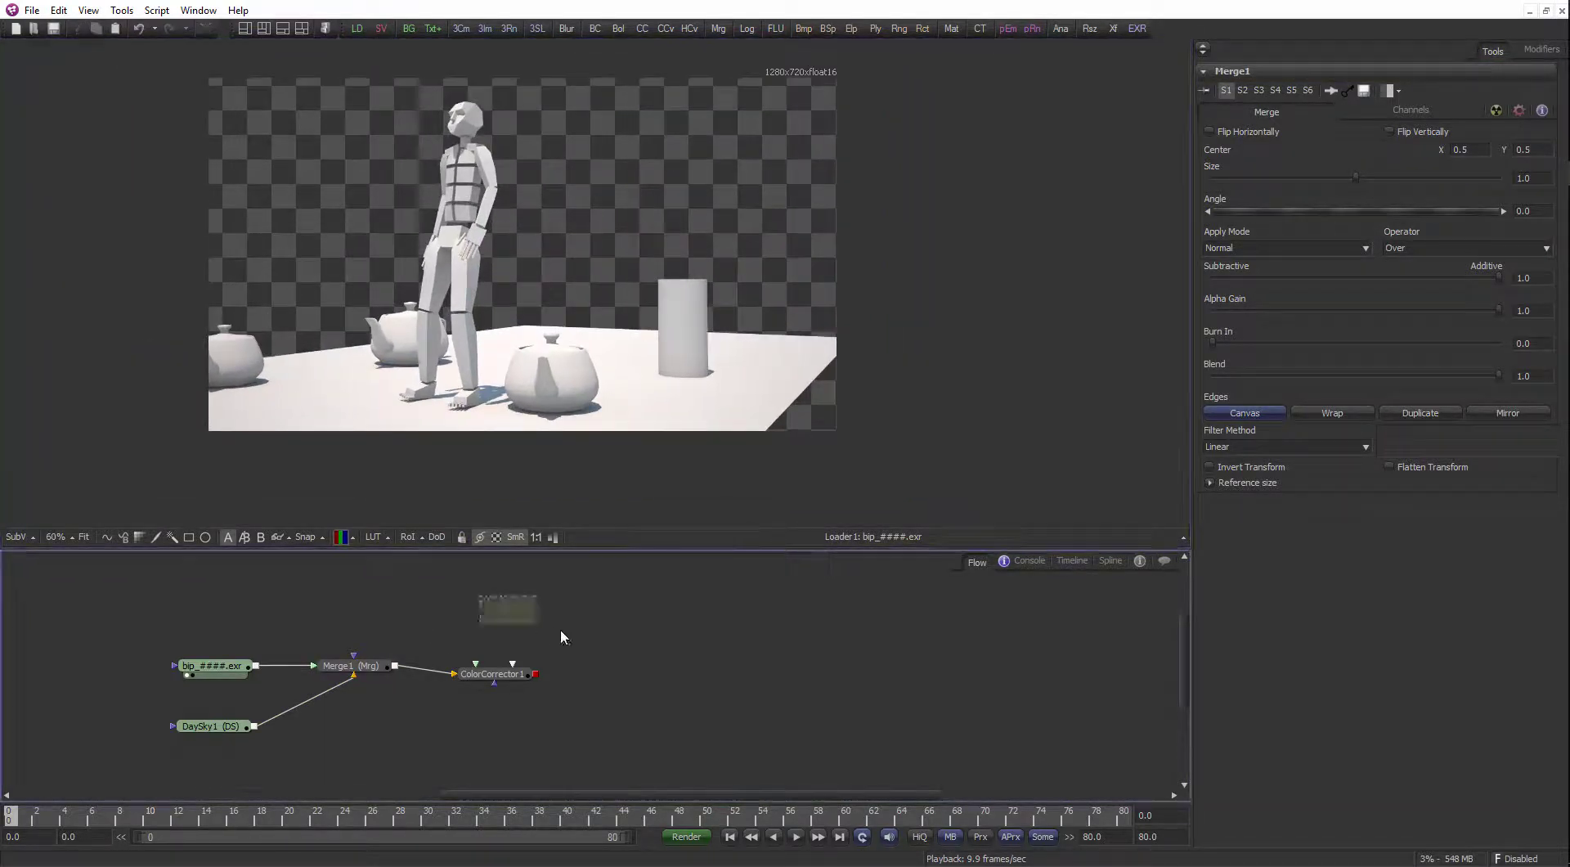
{"action": "left_click_drag", "start_coordinate": [482, 675], "coordinate": [510, 669]}
{"action": "left_click", "coordinate": [383, 666]}
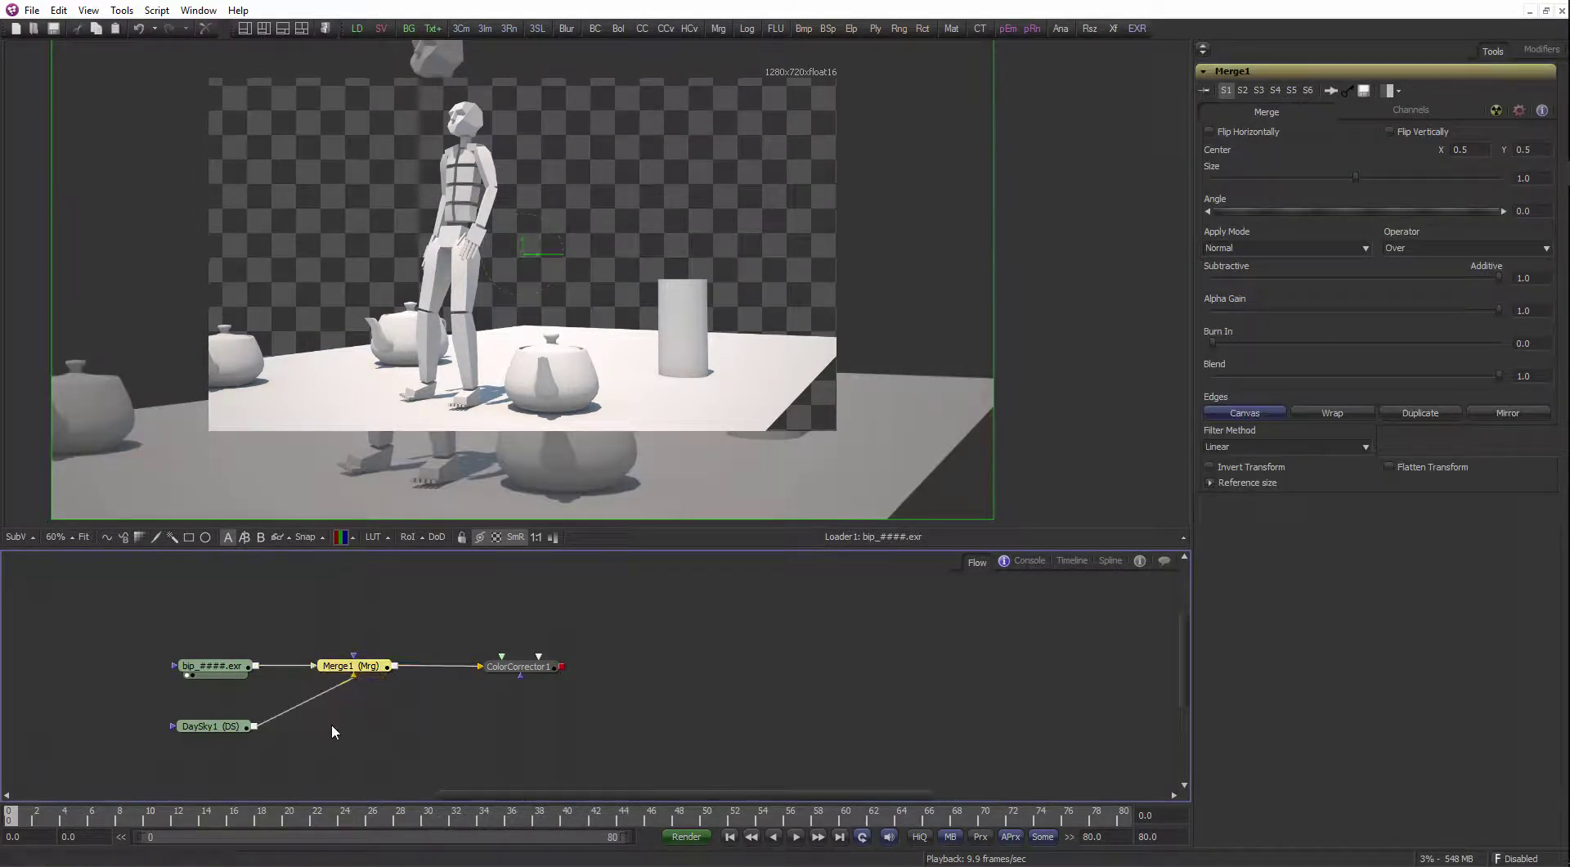
{"action": "left_click_drag", "start_coordinate": [291, 641], "coordinate": [440, 696]}
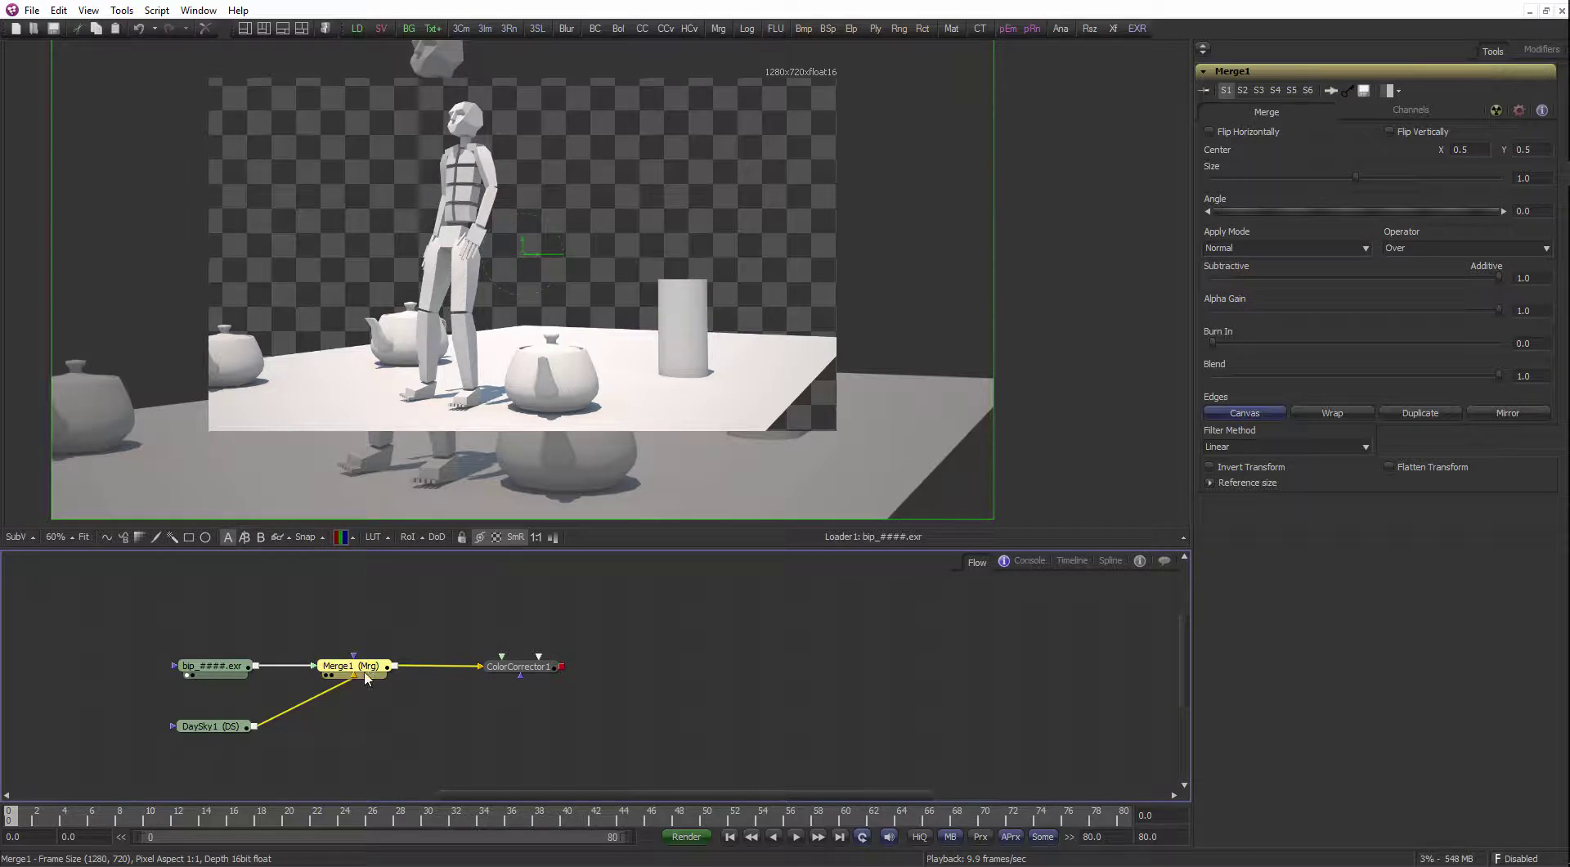
{"action": "left_click_drag", "start_coordinate": [365, 669], "coordinate": [458, 458]}
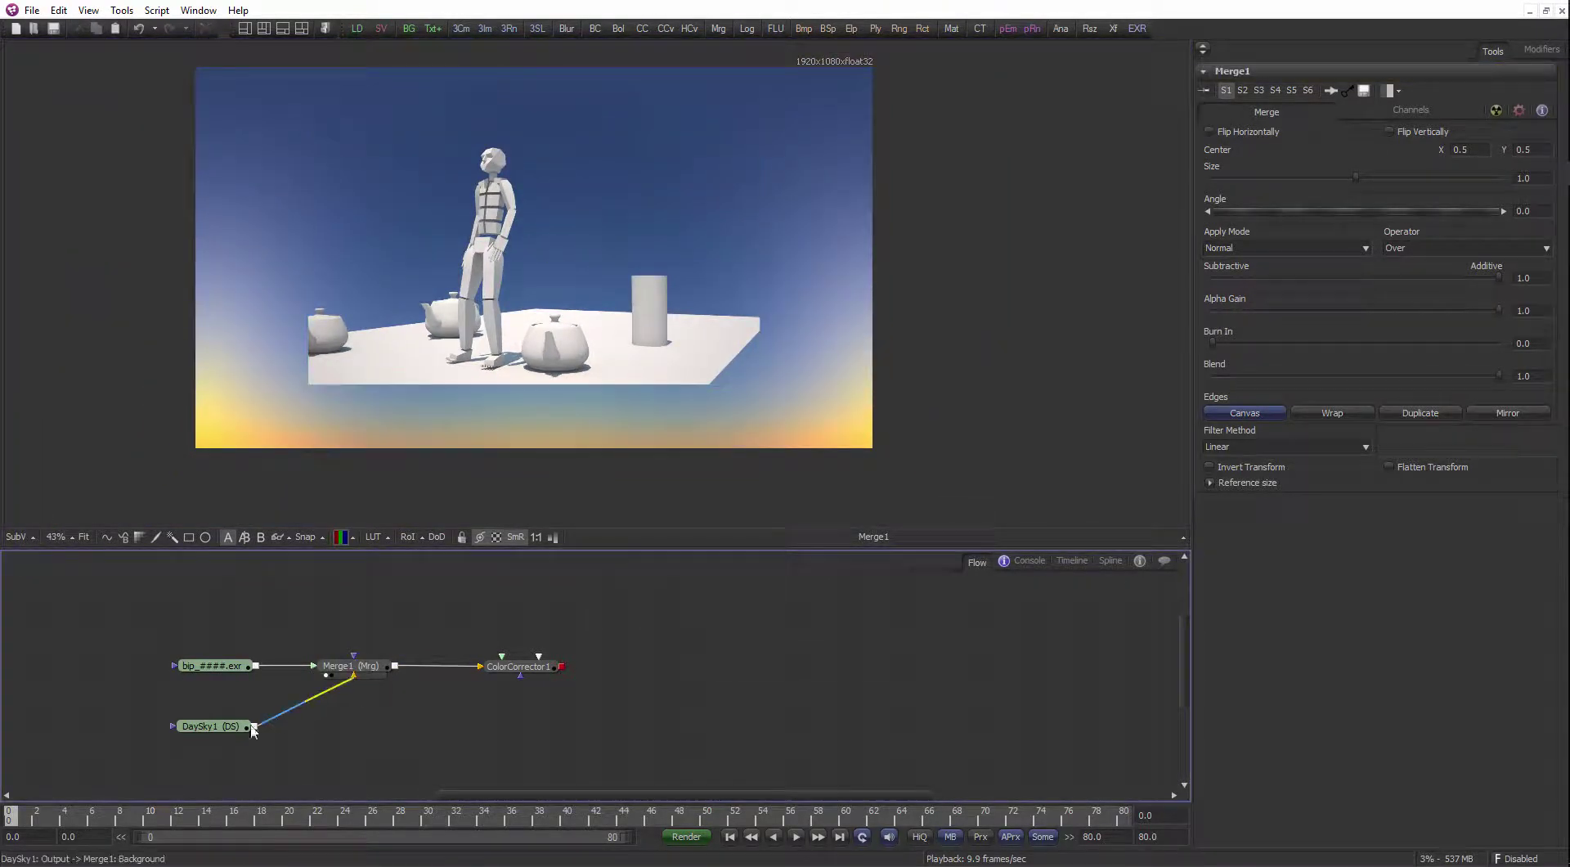
Turn off the DaySky's Use Frame Format Settings, set its image size to 1280 by 720, and fit the image in the viewer
{"action": "left_click", "coordinate": [211, 726]}
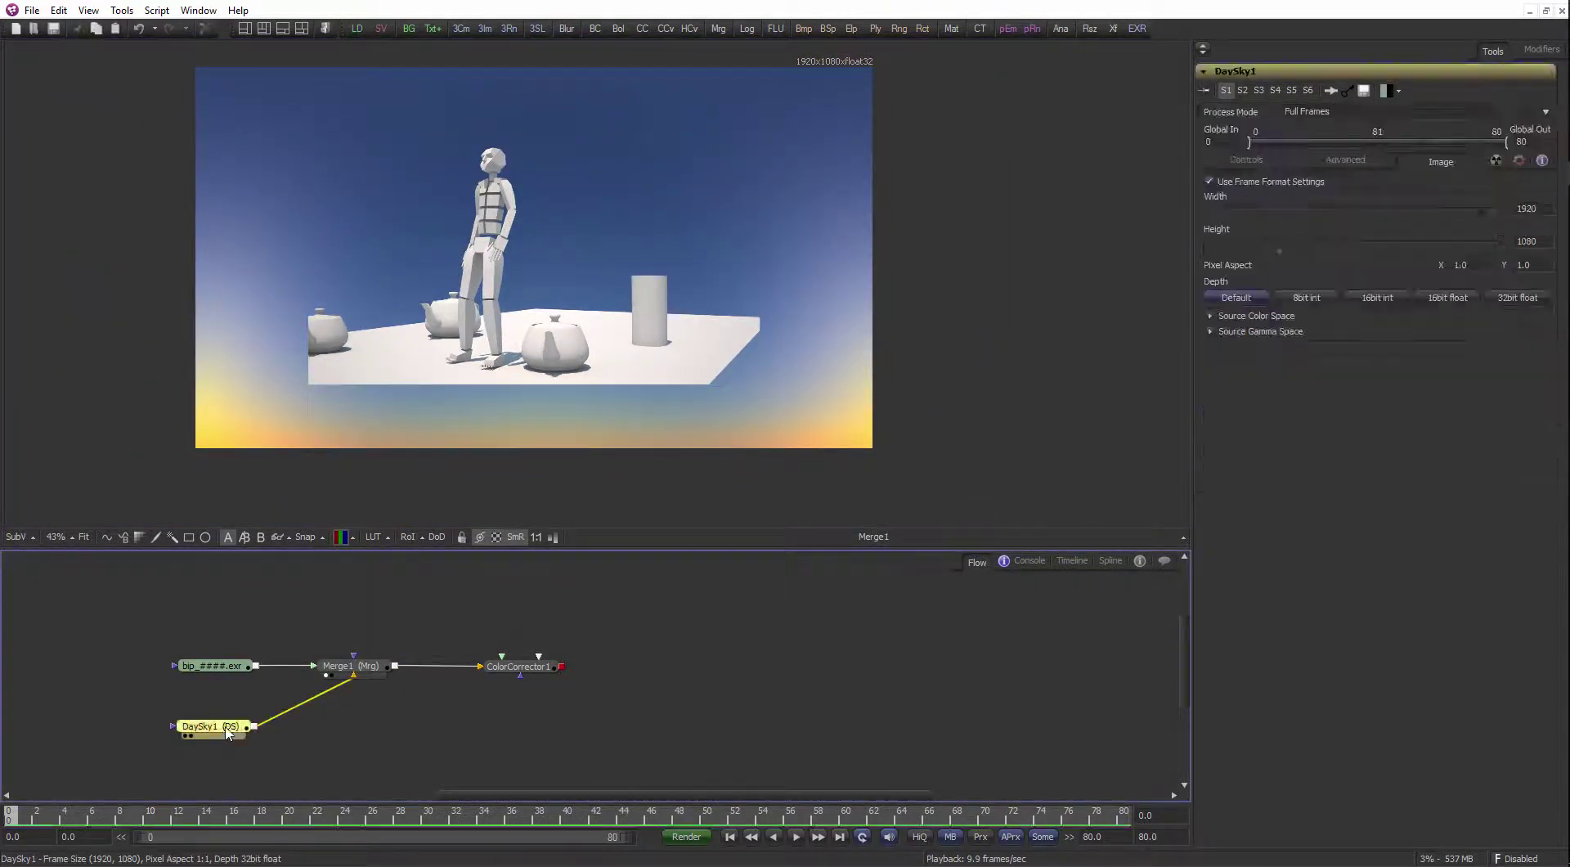
{"action": "left_click", "coordinate": [1272, 184]}
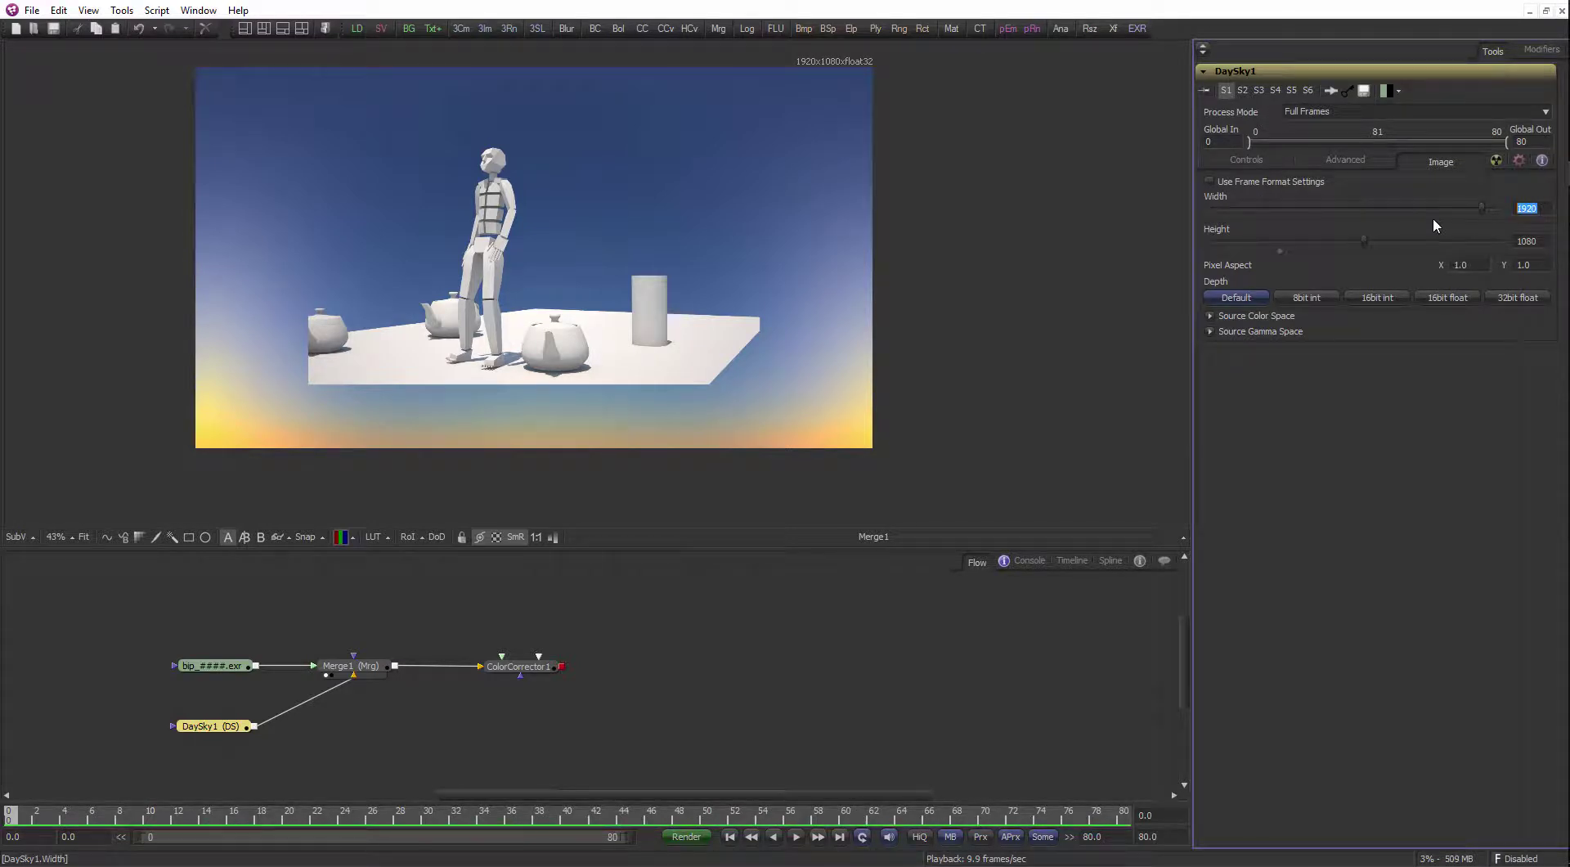
{"action": "type", "text": "1280"}
{"action": "key", "text": "Tab"}
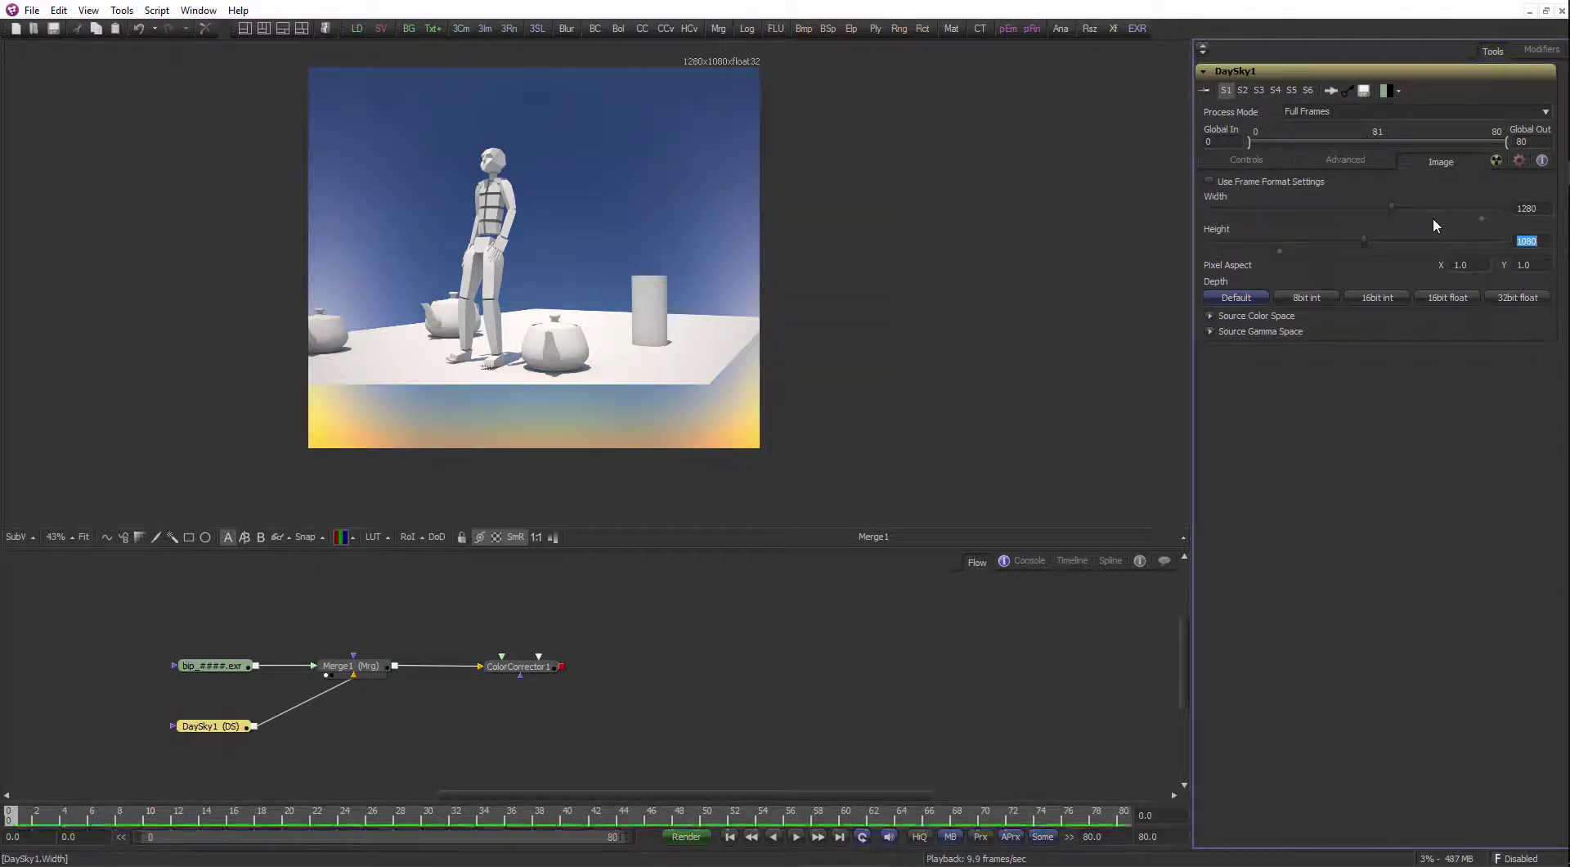
{"action": "type", "text": "720"}
{"action": "key", "text": "Tab"}
{"action": "key", "text": "ctrl+f"}
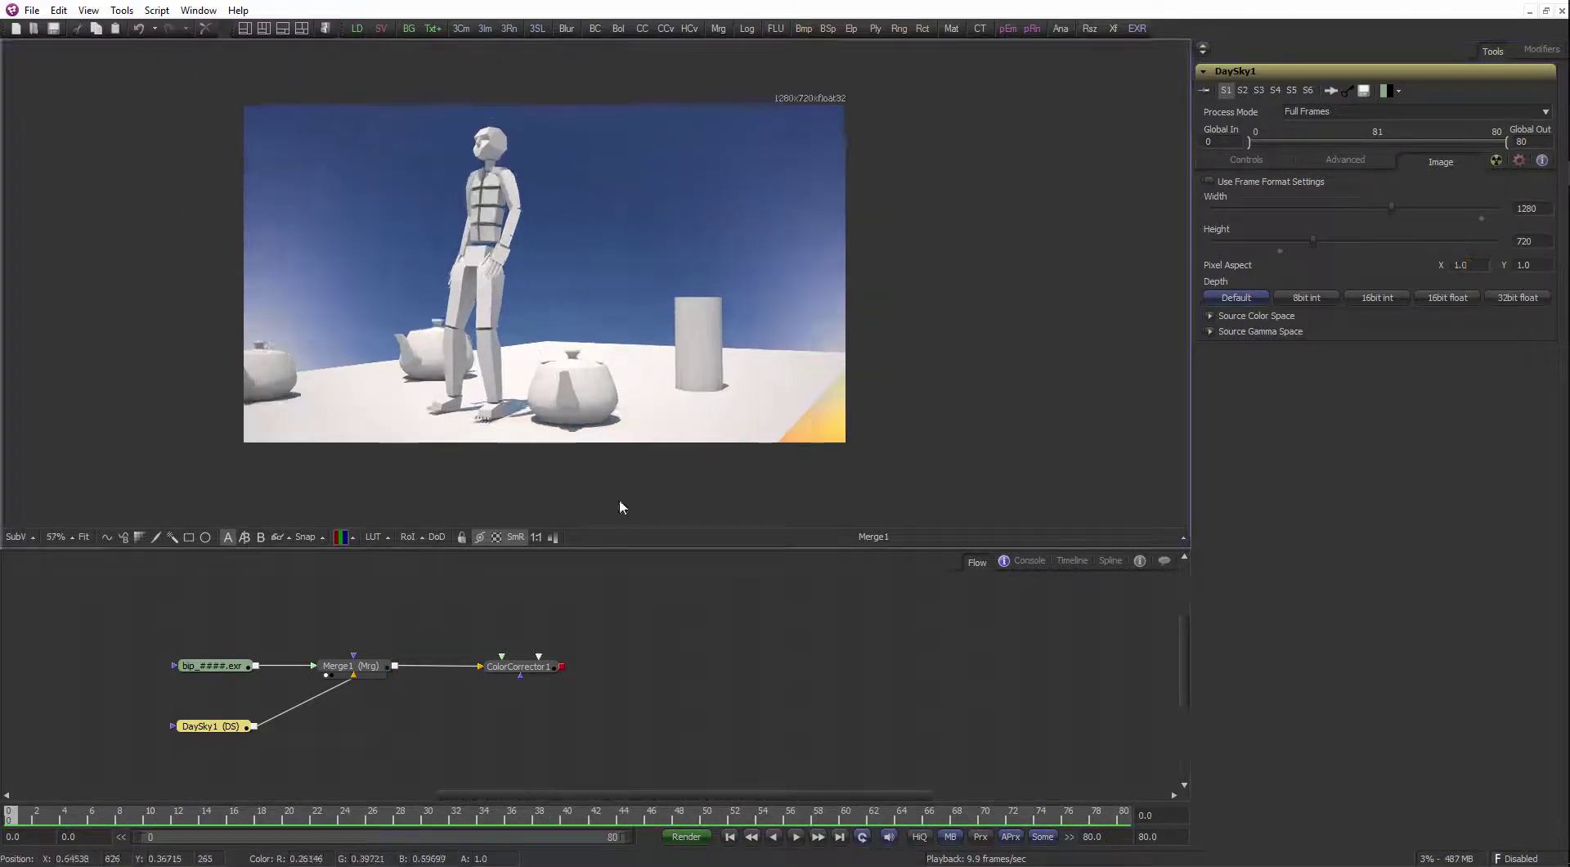
Display the Color Corrector's output in the viewer and check the result
{"action": "left_click_drag", "start_coordinate": [543, 667], "coordinate": [705, 410]}
{"action": "scroll", "coordinate": [704, 410], "scroll_direction": "up", "scroll_amount": 2}
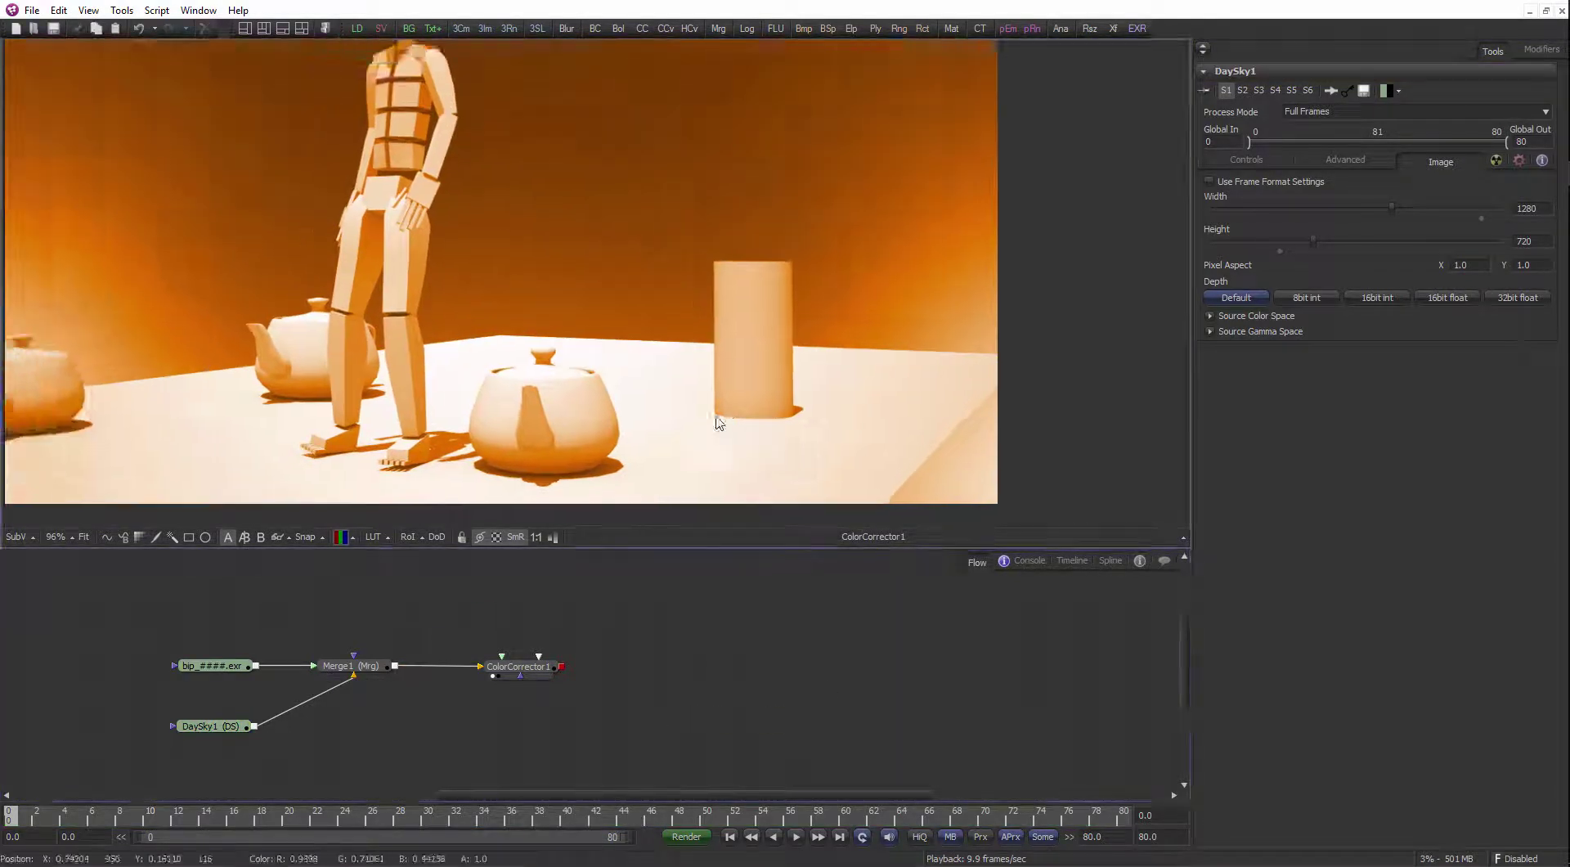
{"action": "scroll", "coordinate": [718, 422], "scroll_direction": "down", "scroll_amount": 1}
Add a Saver tool to the flow after the Color Corrector
{"action": "key", "text": "shift+space"}
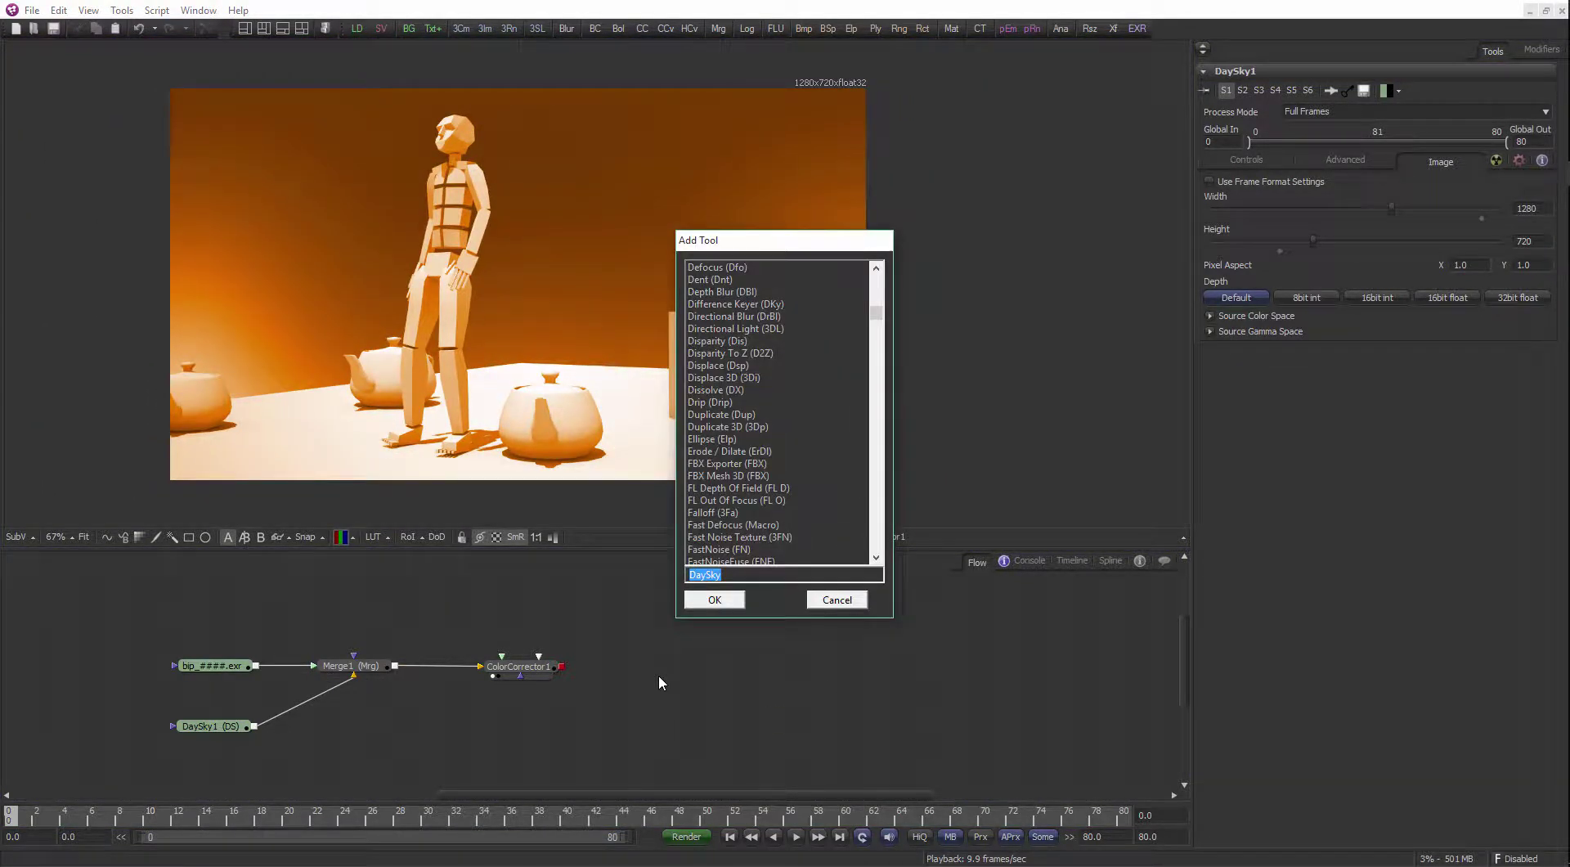
{"action": "type", "text": "saver"}
{"action": "key", "text": "Return"}
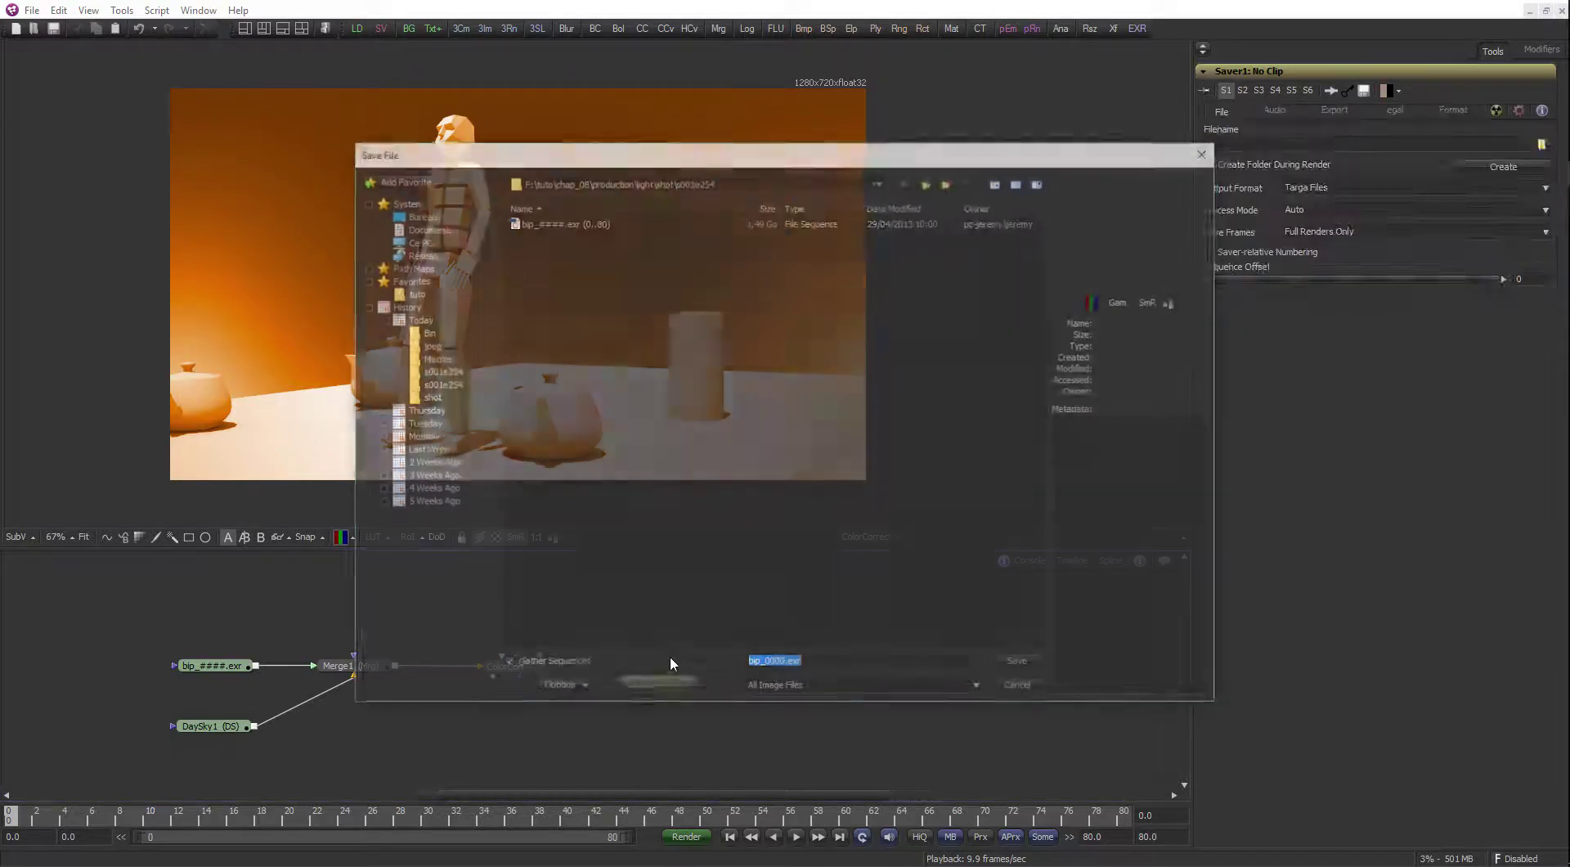
Set the Saver's output to bip_V0001.0000.jpeg in chap_08\framestore\production\def\shot\jpeg\s001e254 and connect the Color Corrector to it
{"action": "left_click", "coordinate": [928, 185]}
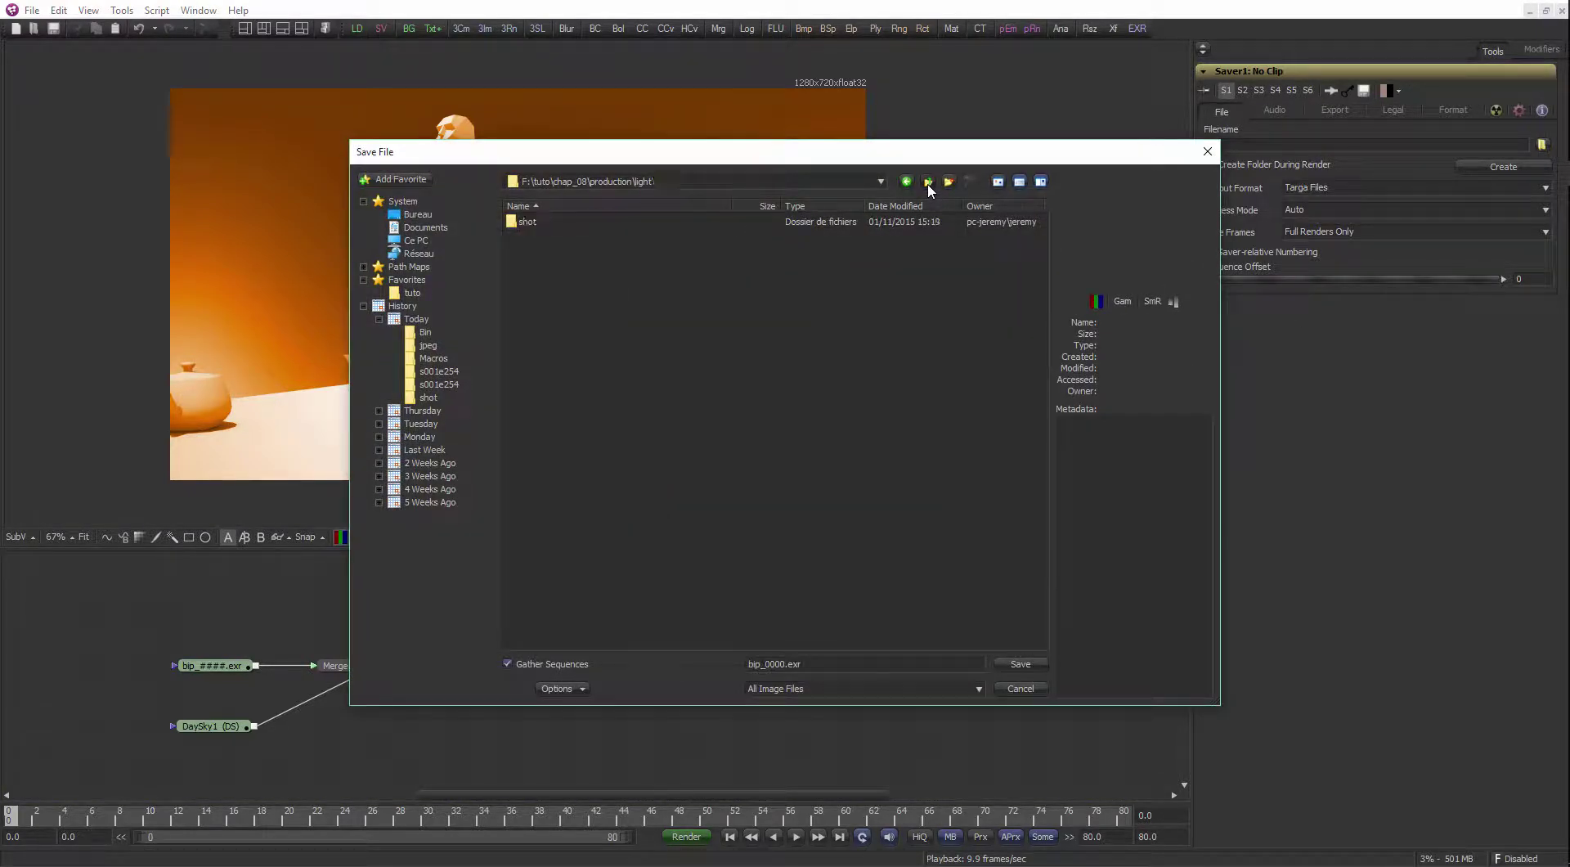
{"action": "left_click", "coordinate": [929, 185]}
{"action": "left_click", "coordinate": [929, 184]}
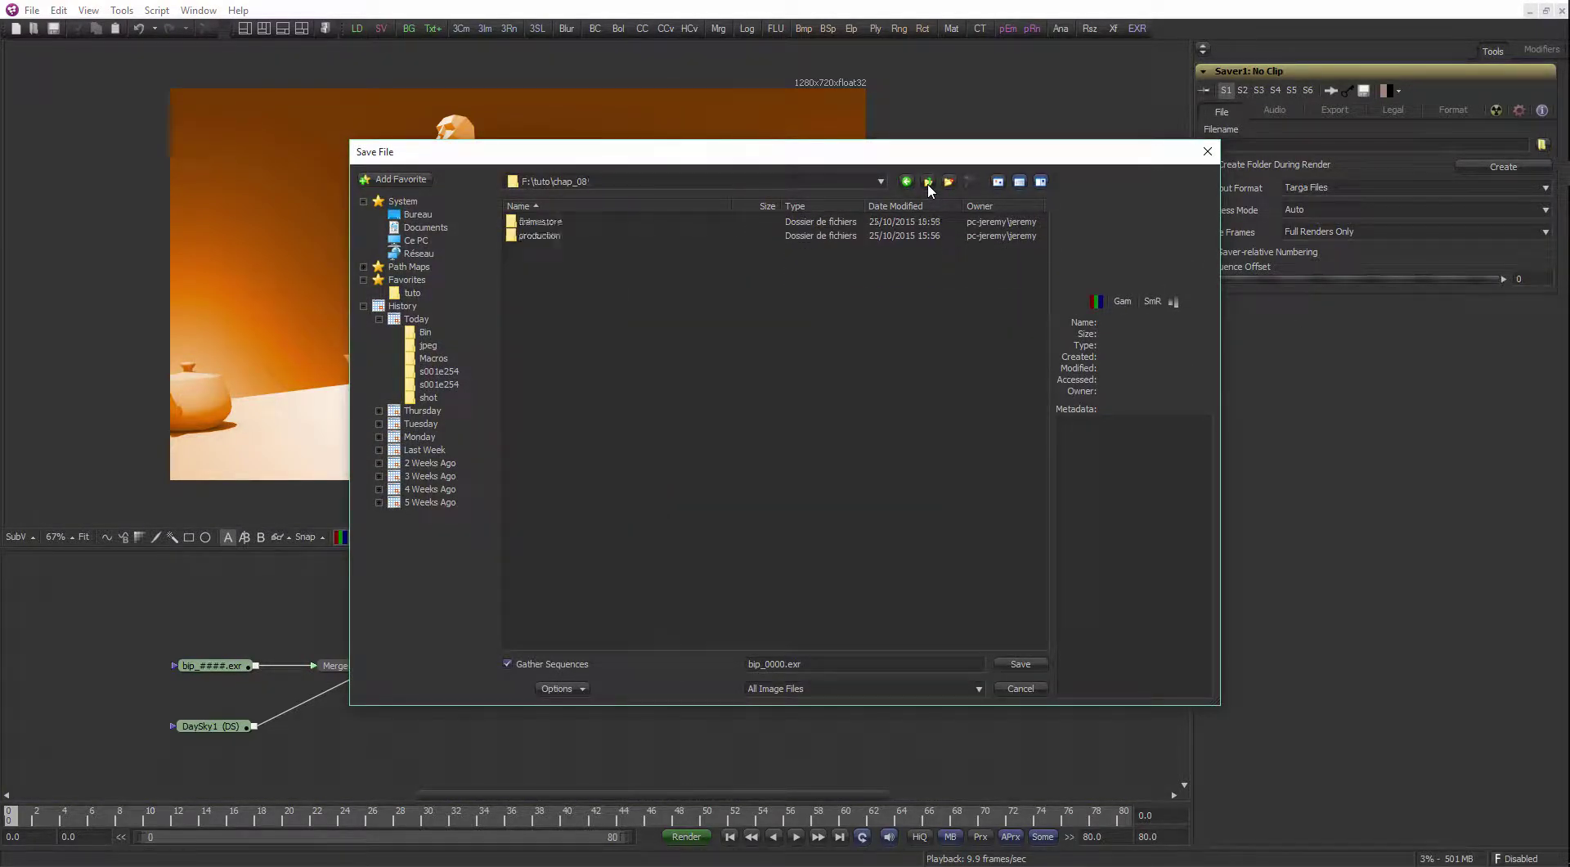
{"action": "double_click", "coordinate": [538, 235]}
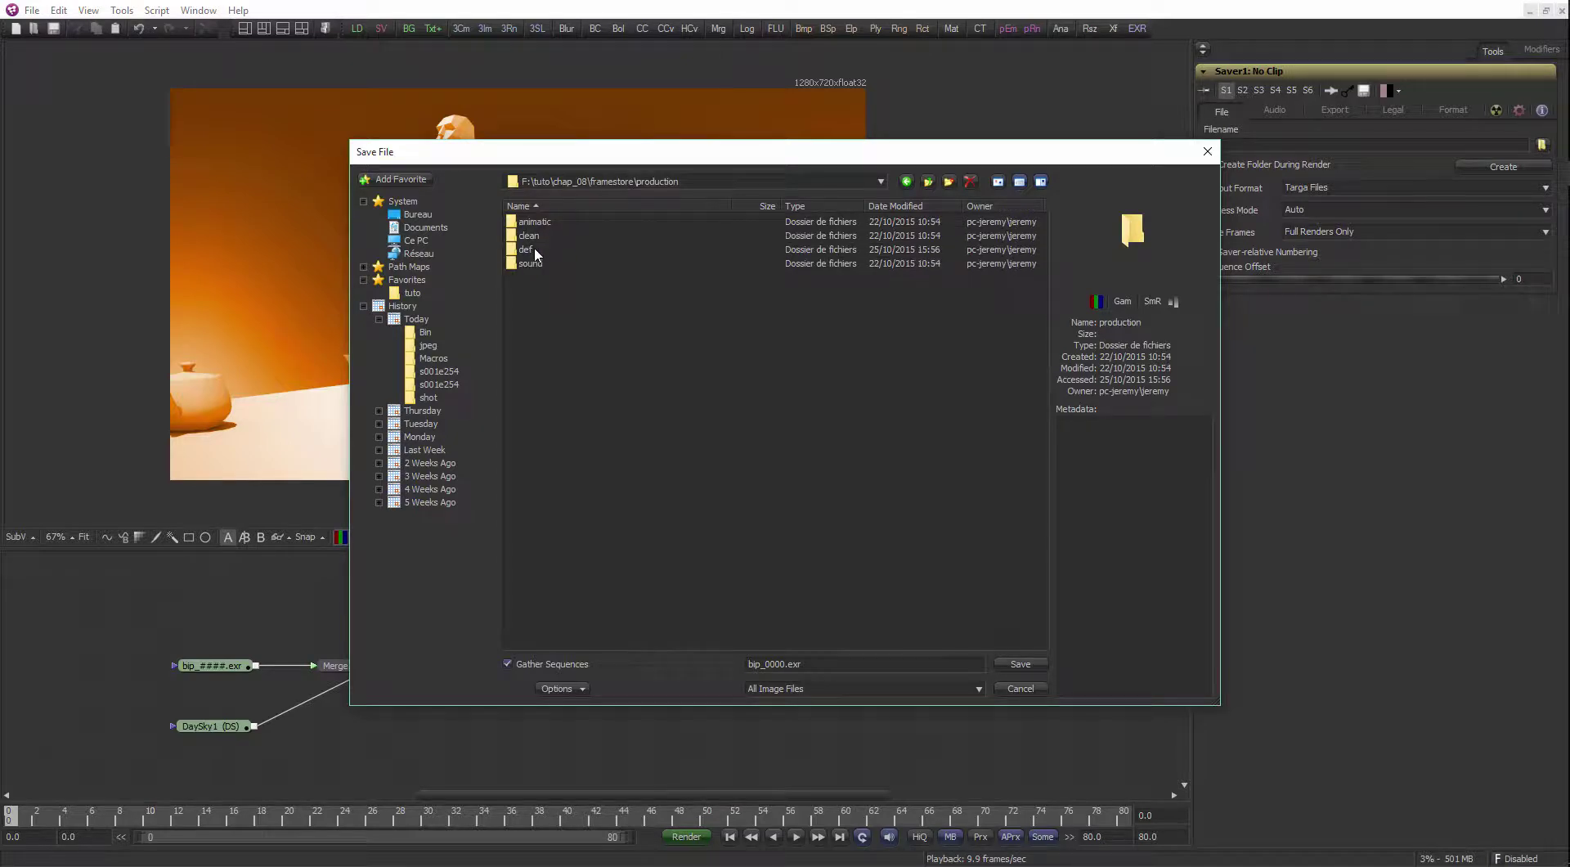
{"action": "double_click", "coordinate": [532, 250]}
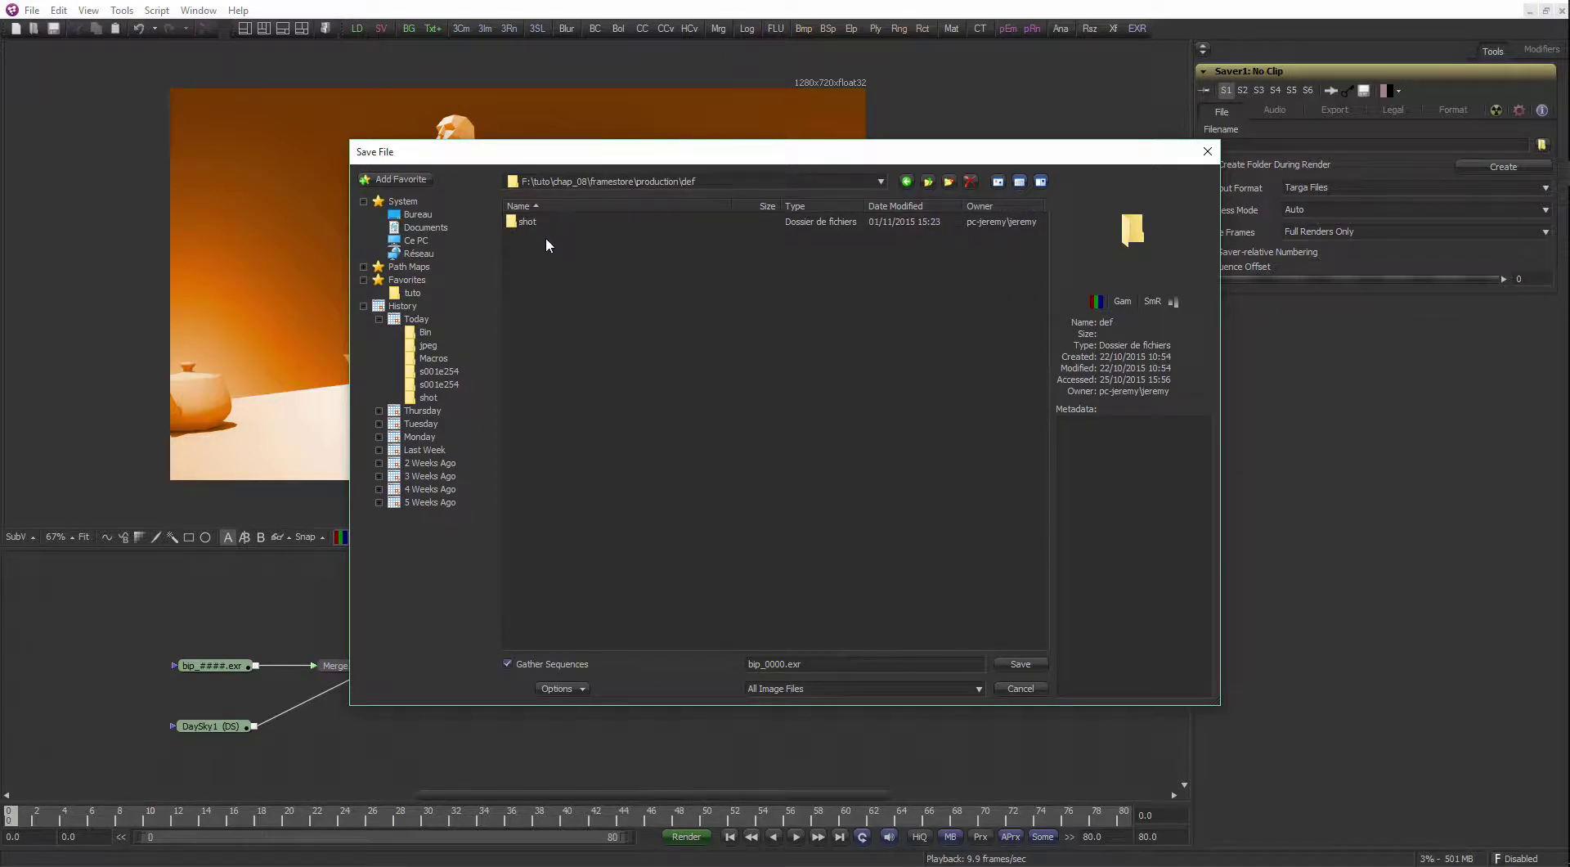
{"action": "double_click", "coordinate": [541, 221]}
{"action": "double_click", "coordinate": [537, 236]}
{"action": "double_click", "coordinate": [547, 222]}
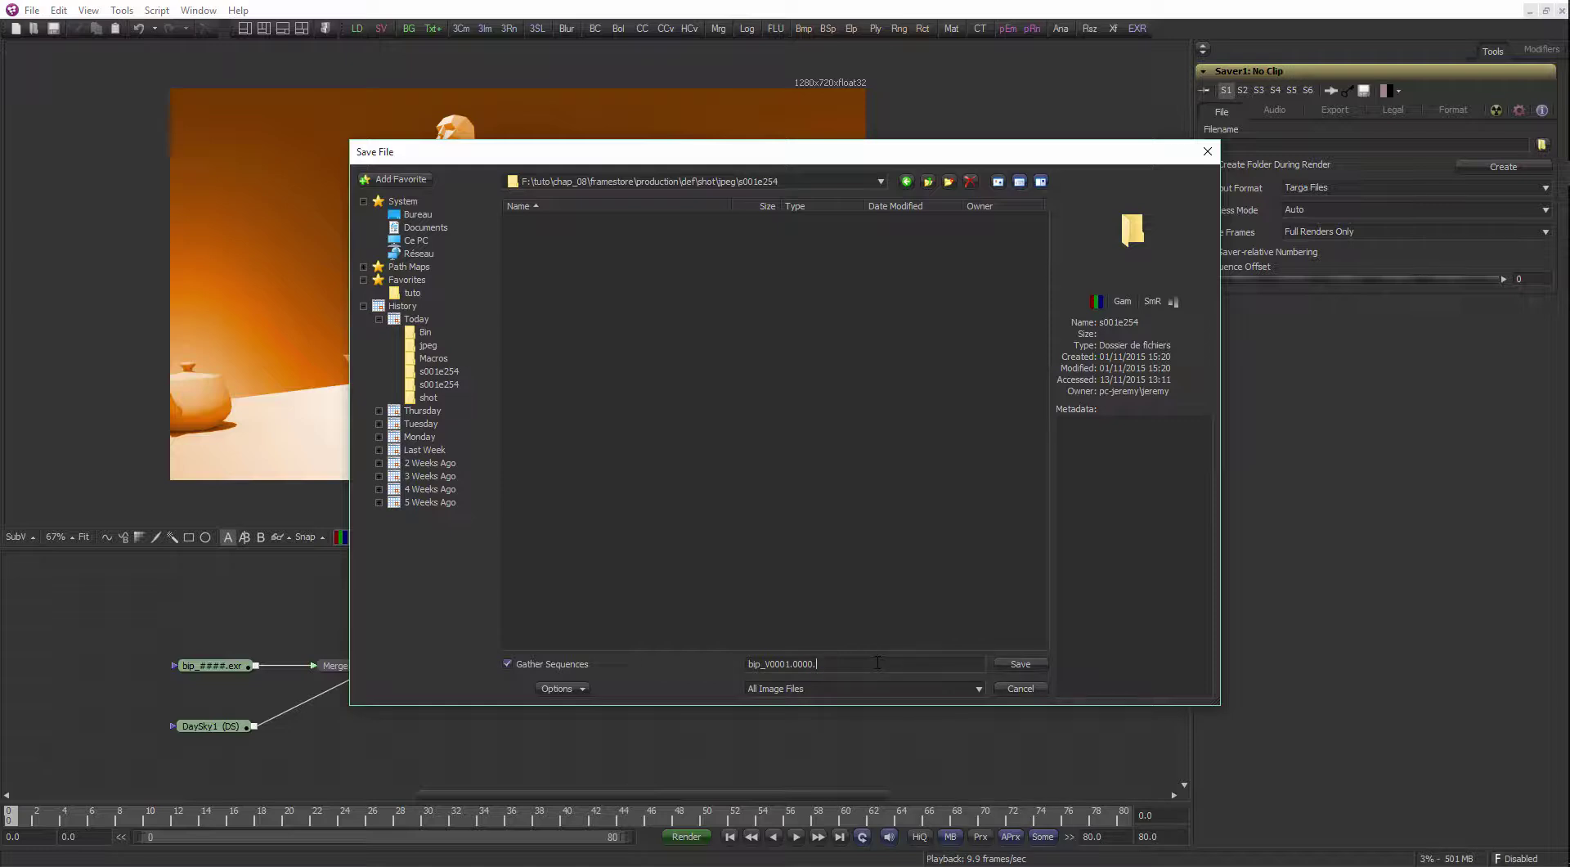
{"action": "key", "text": "Return"}
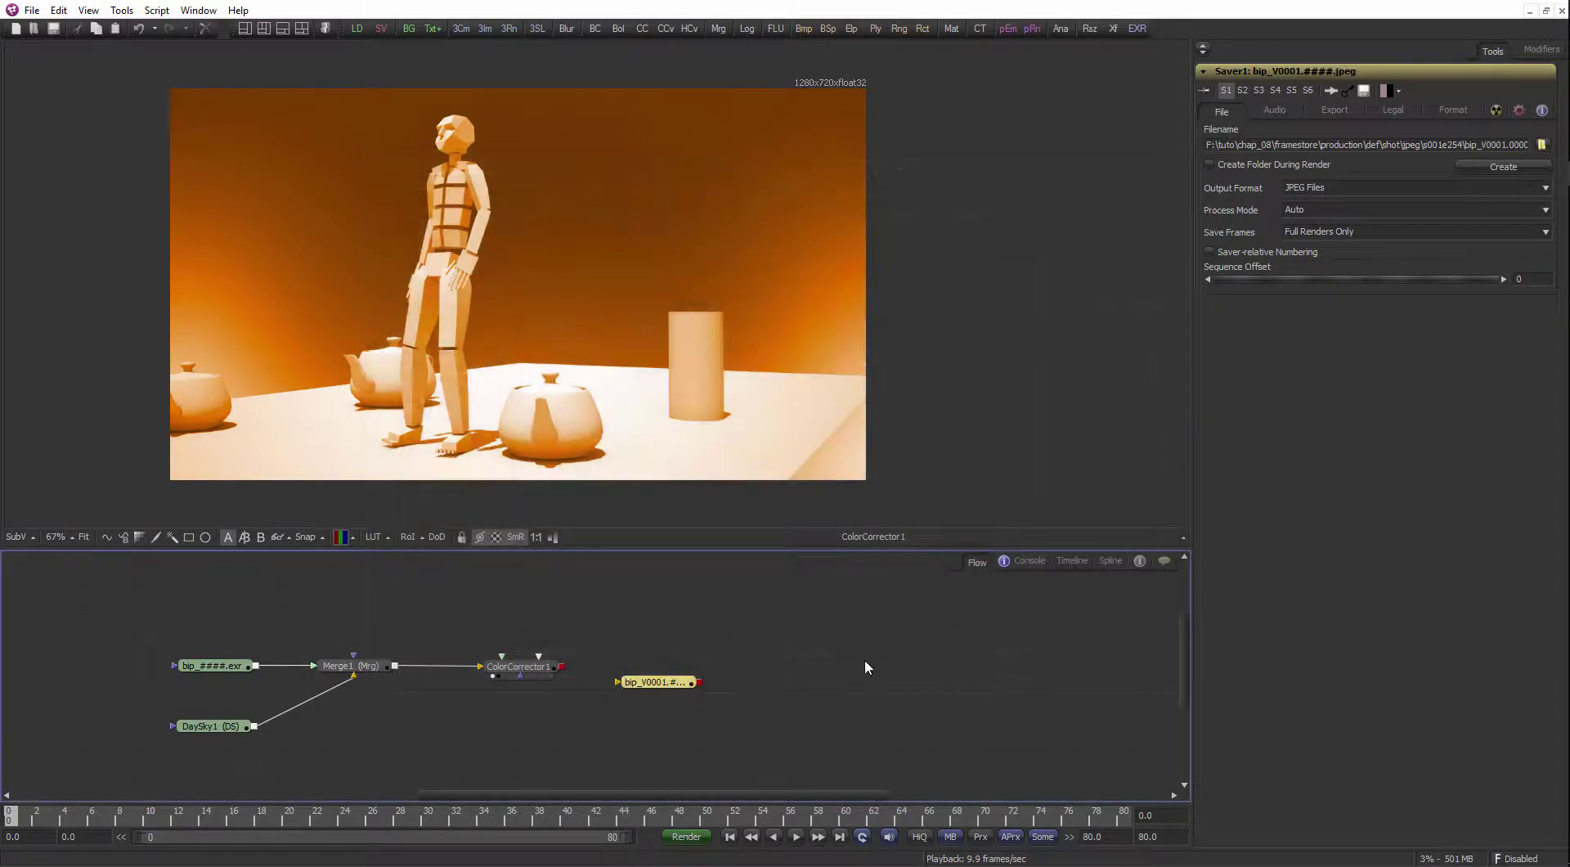
{"action": "left_click_drag", "start_coordinate": [561, 667], "coordinate": [685, 669]}
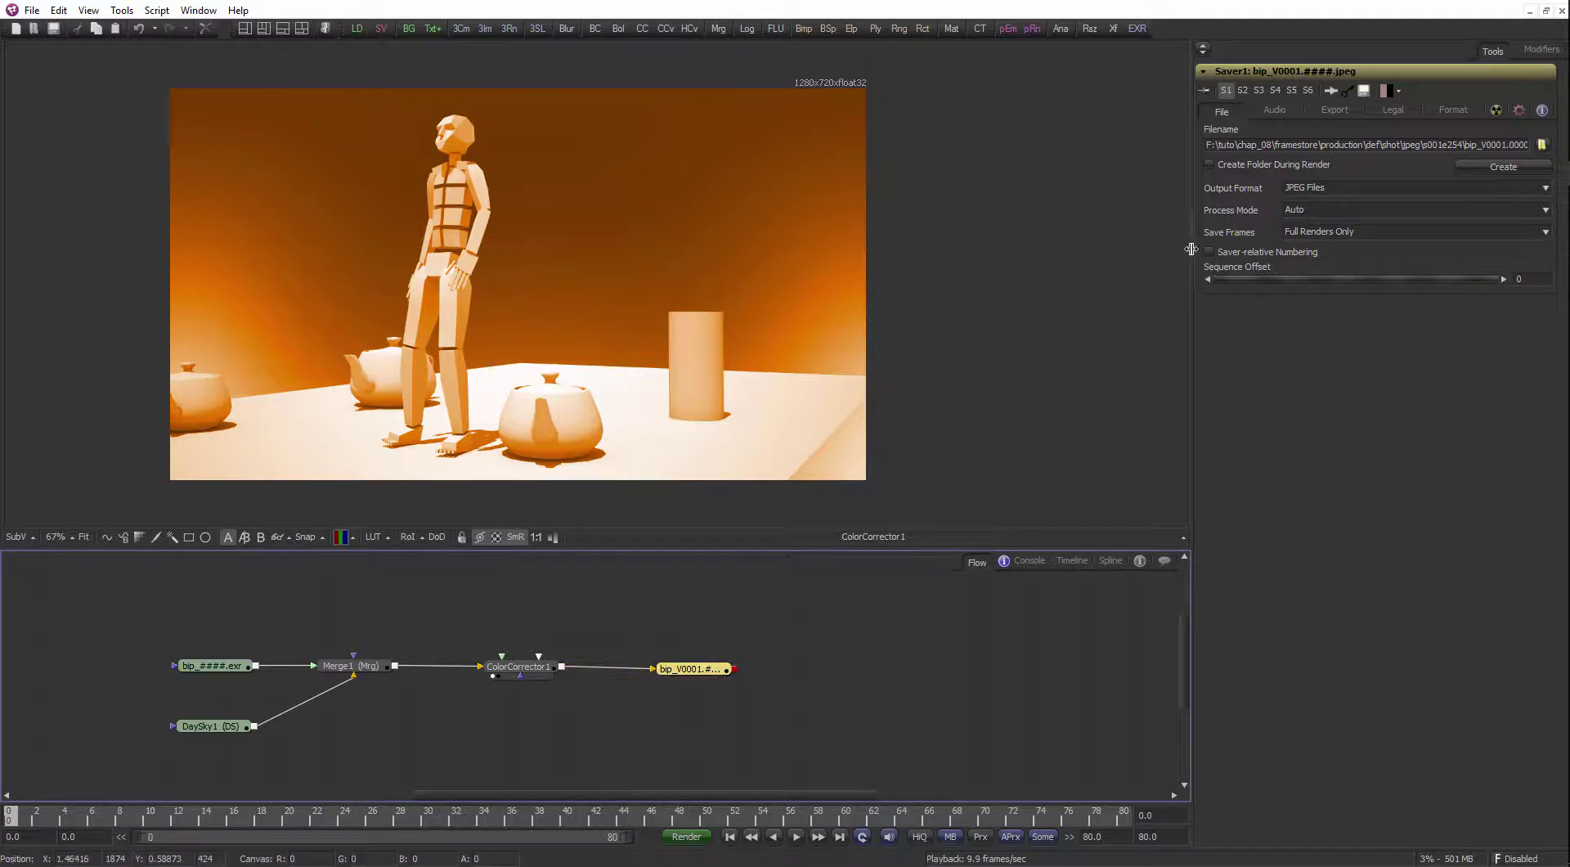
Widen the tool controls area and examine the Saver's audio and export settings
{"action": "left_click_drag", "start_coordinate": [1193, 249], "coordinate": [1004, 254]}
{"action": "left_click", "coordinate": [1140, 109]}
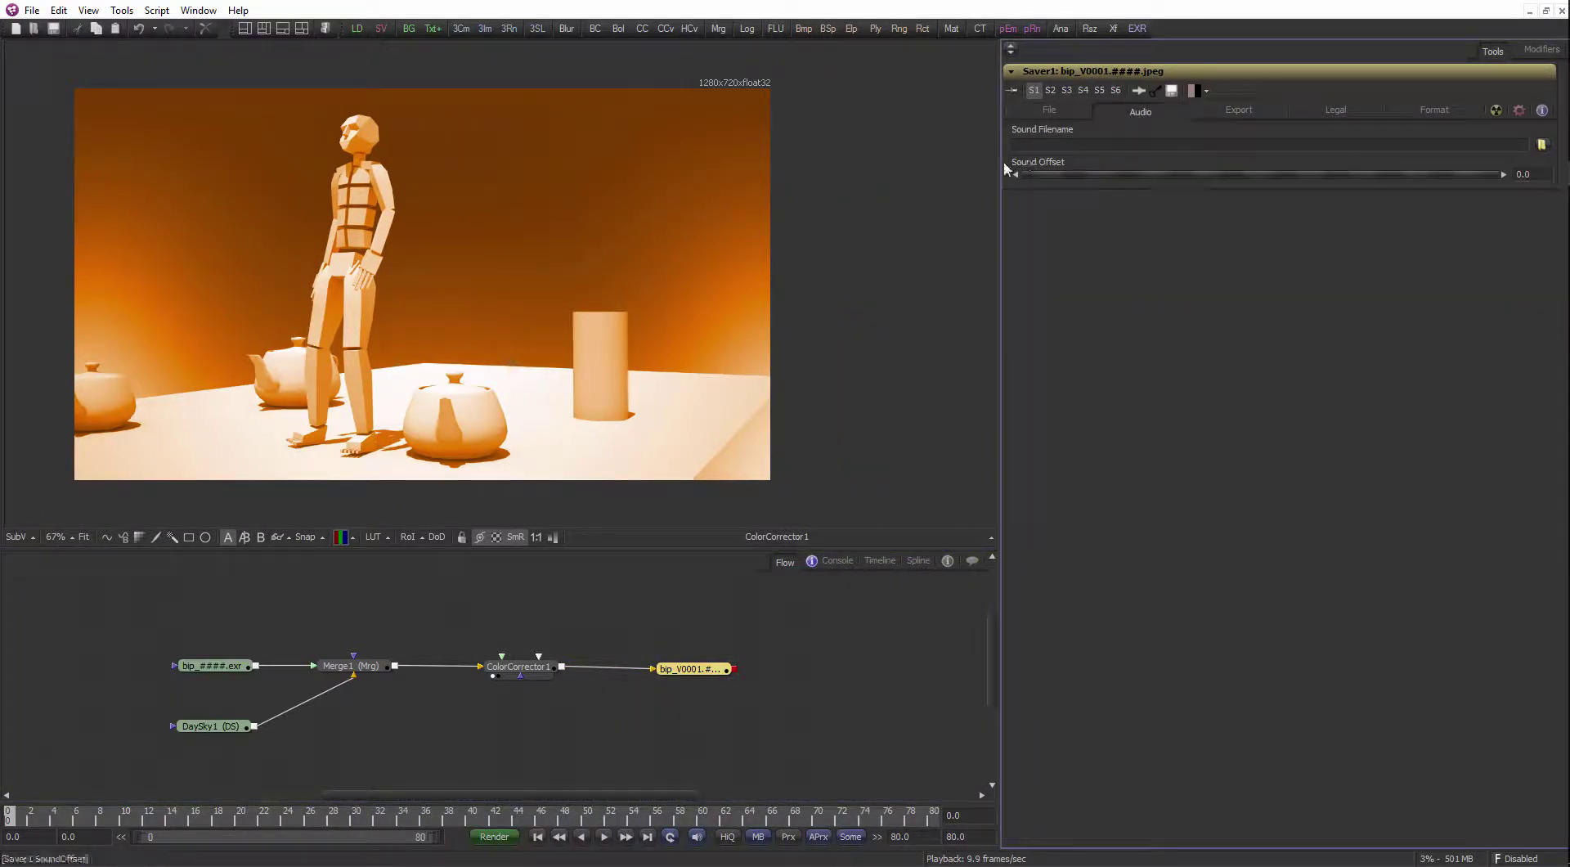
{"action": "left_click", "coordinate": [1227, 106]}
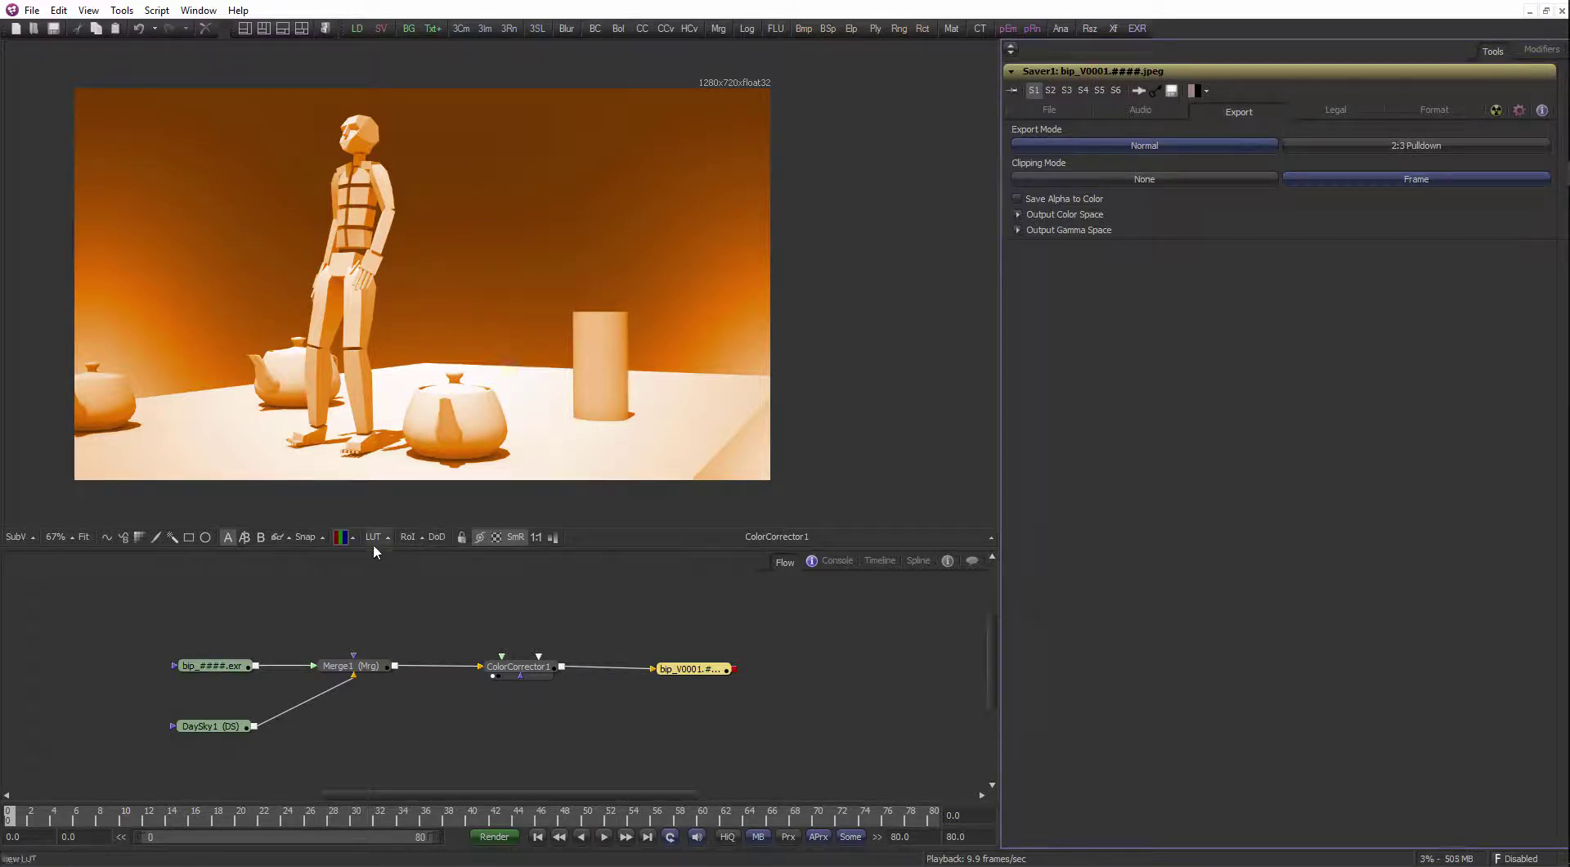
Compare the bip_####.exr loader's image with the Saver's output in the viewer
{"action": "left_click_drag", "start_coordinate": [211, 666], "coordinate": [410, 304]}
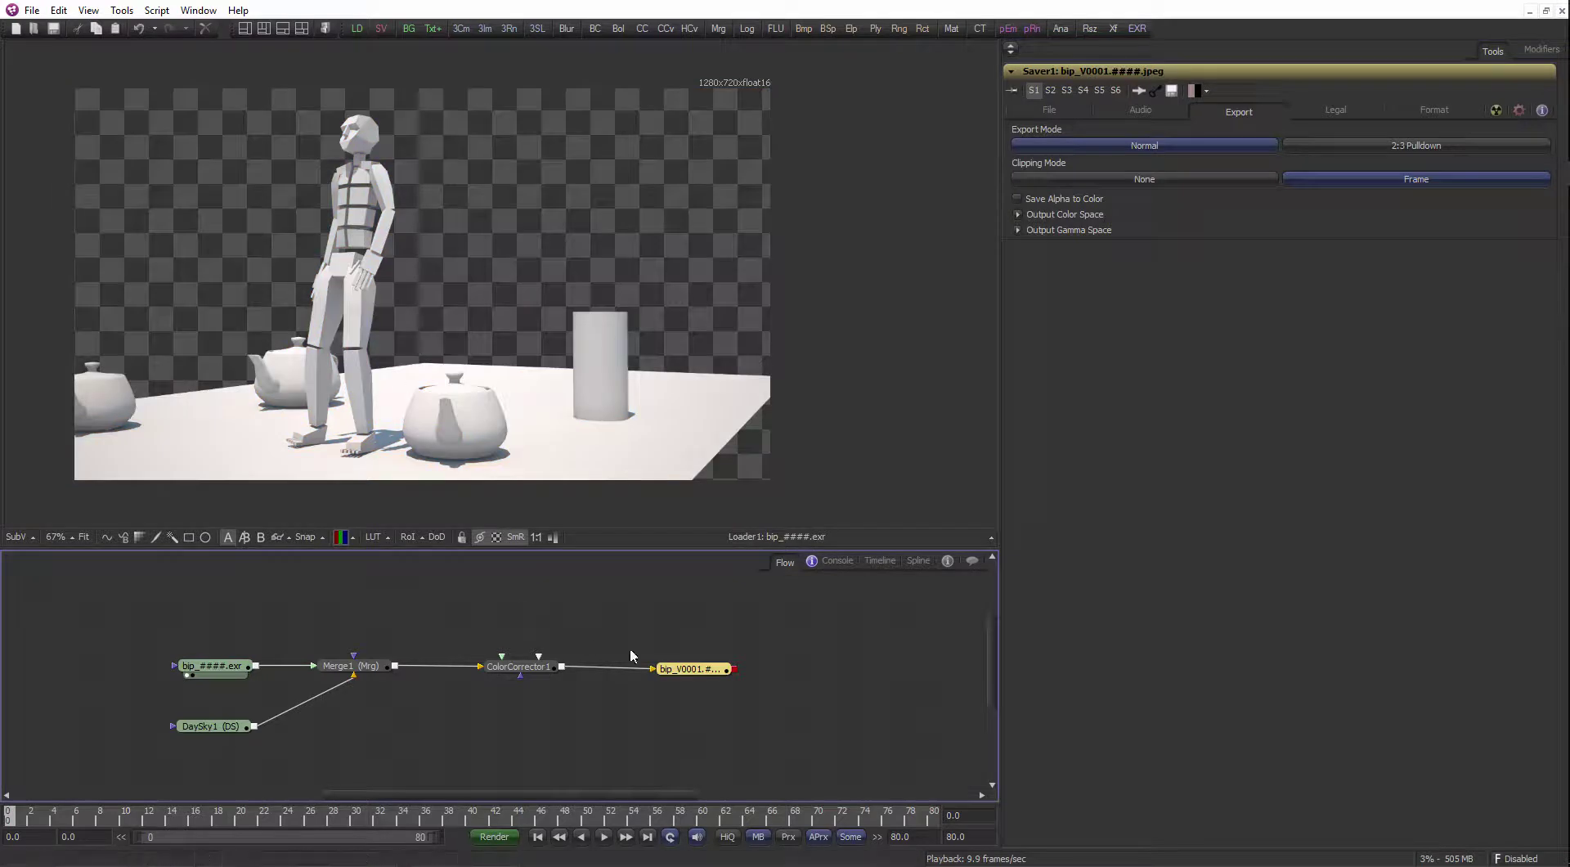
{"action": "left_click_drag", "start_coordinate": [698, 669], "coordinate": [703, 668]}
{"action": "left_click_drag", "start_coordinate": [678, 661], "coordinate": [662, 344]}
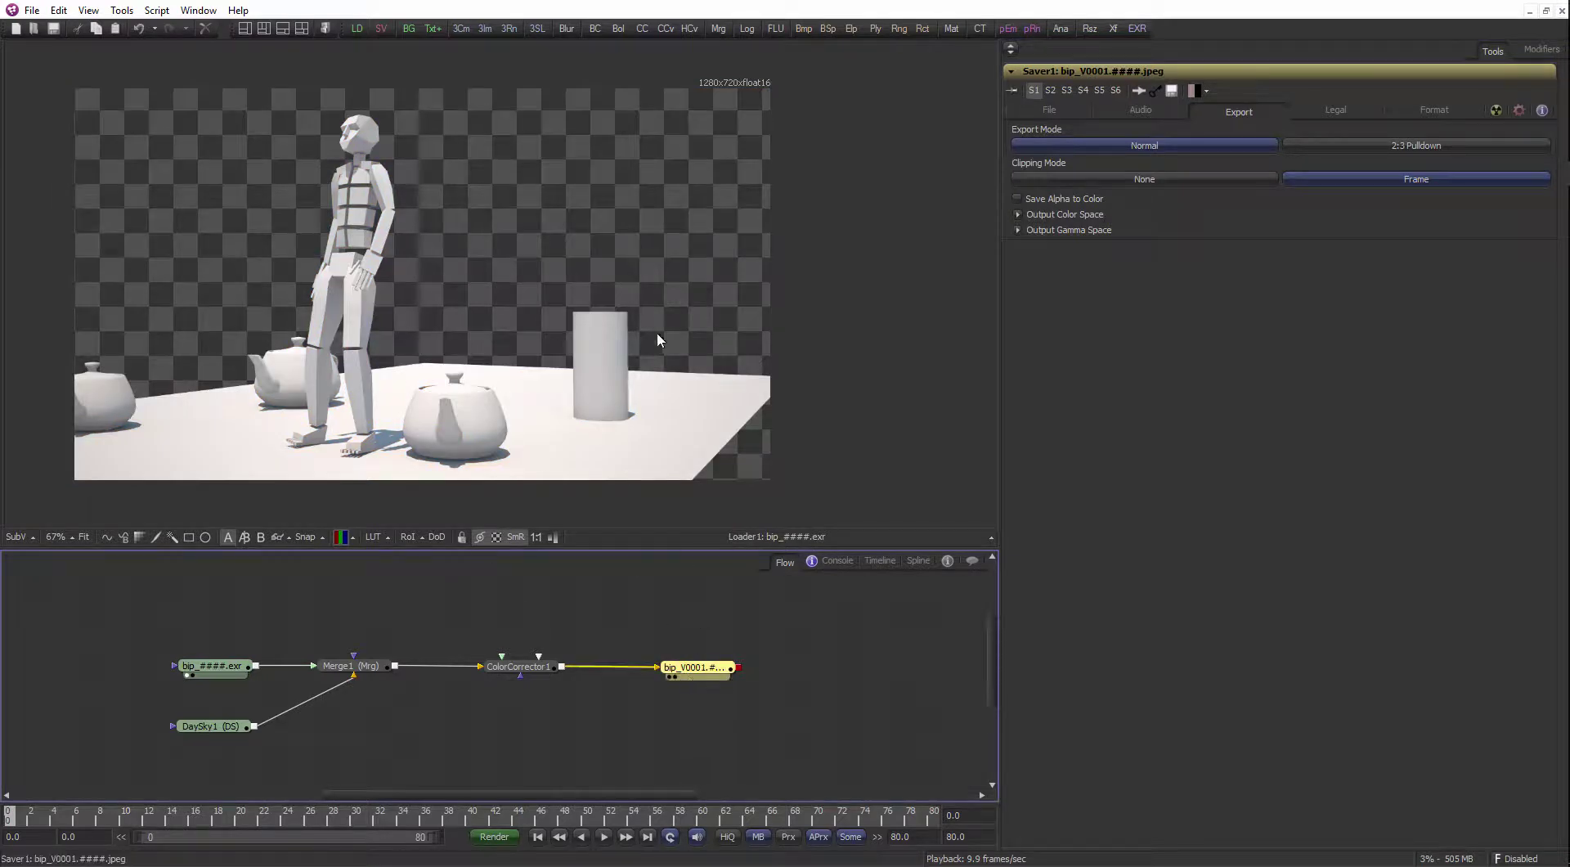
Examine the Saver's output color space, gamma space, legal and format settings, toggling Chroma Subsampling on and back off
{"action": "left_click", "coordinate": [1022, 215]}
{"action": "left_click", "coordinate": [1018, 214]}
{"action": "left_click", "coordinate": [1019, 229]}
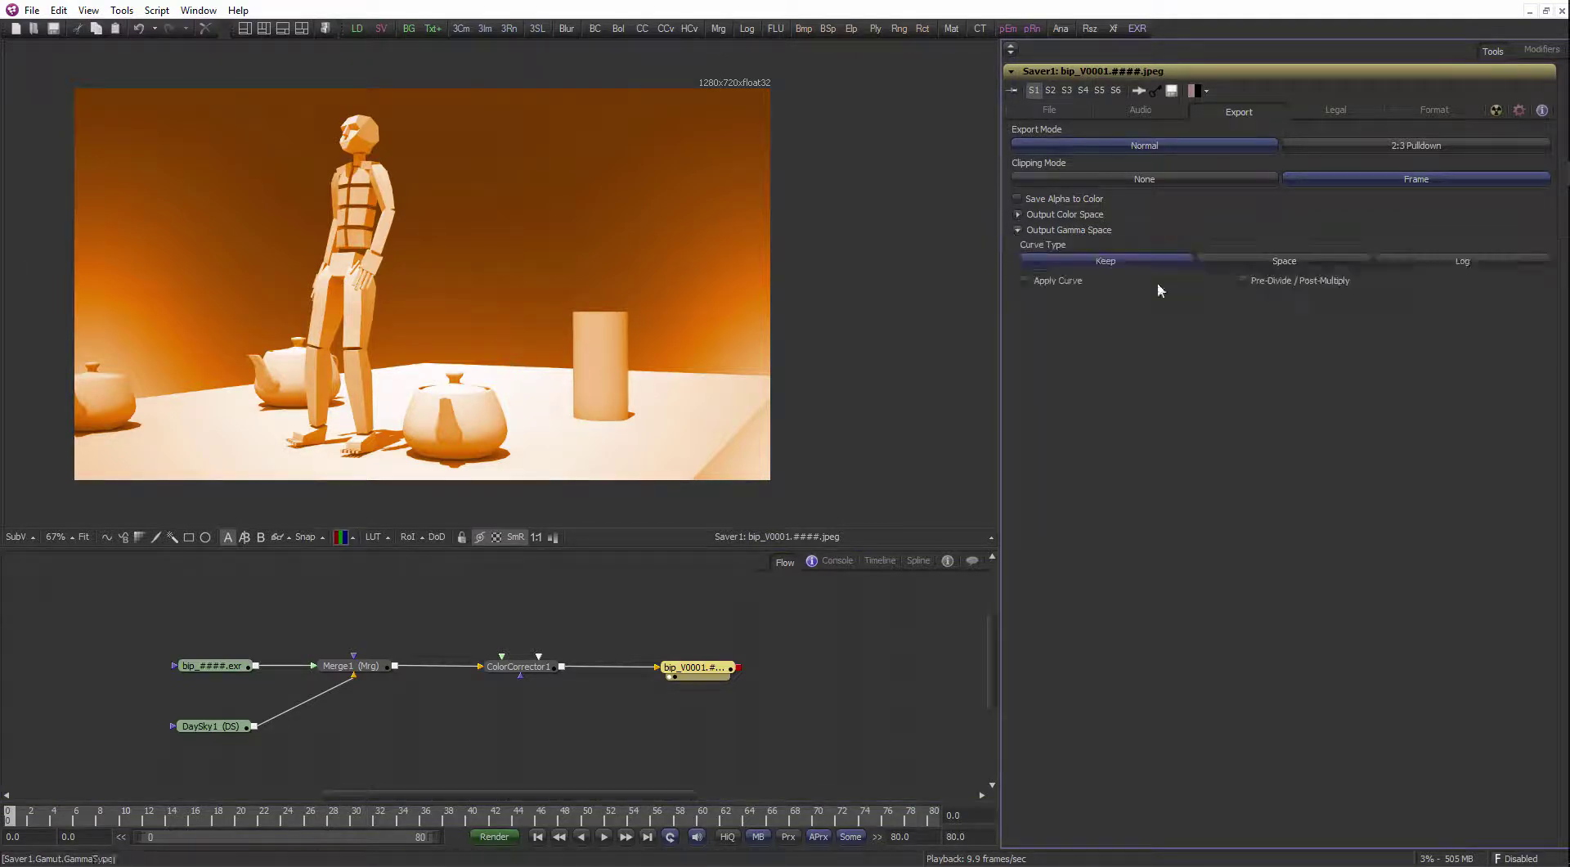
{"action": "left_click", "coordinate": [1353, 111]}
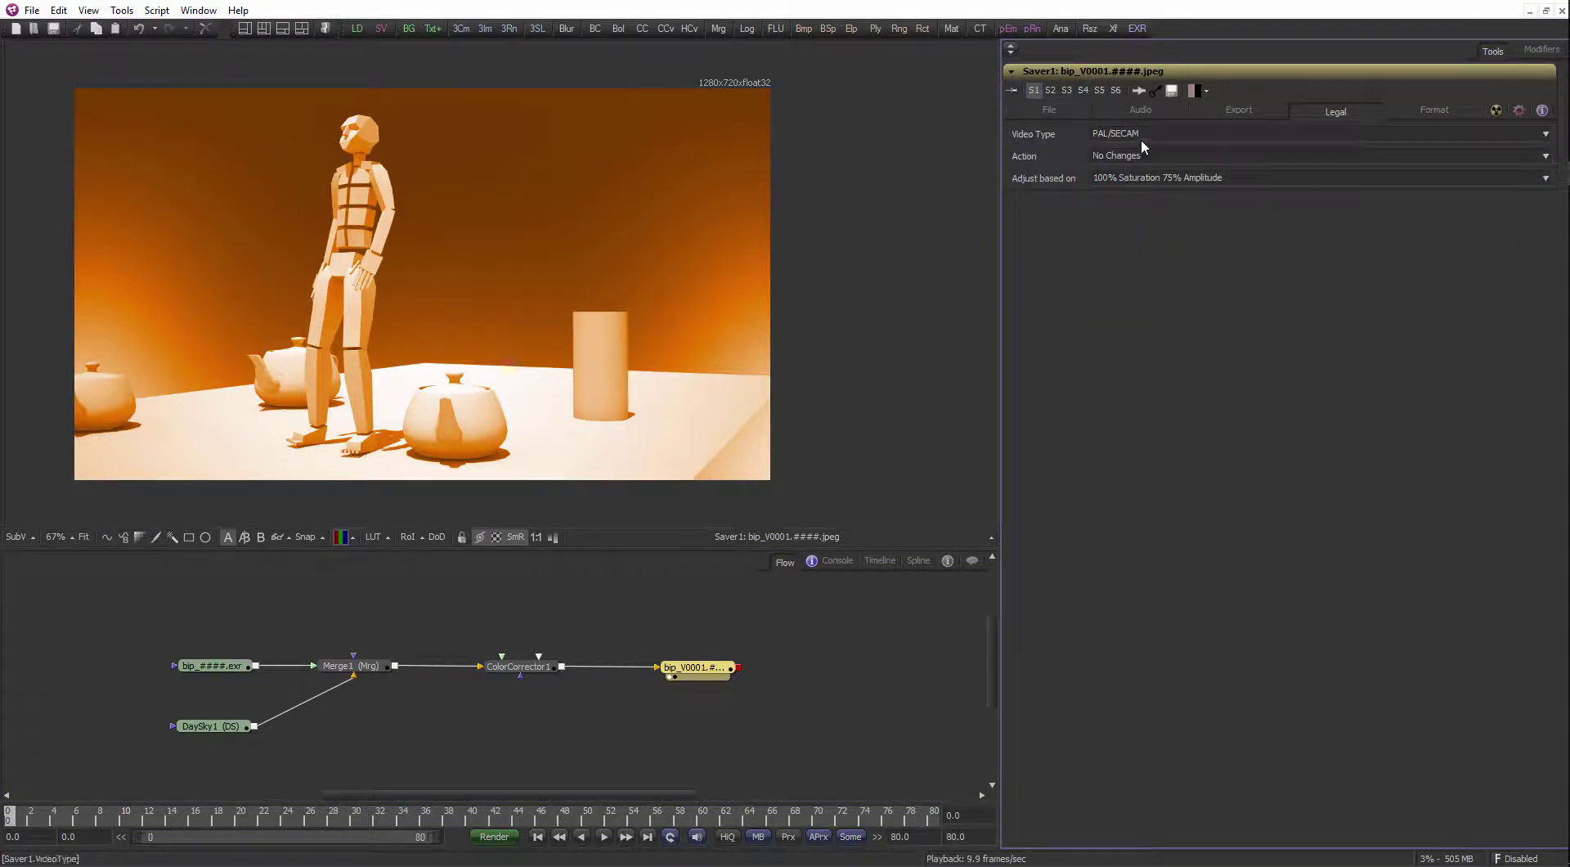
{"action": "left_click", "coordinate": [1439, 109]}
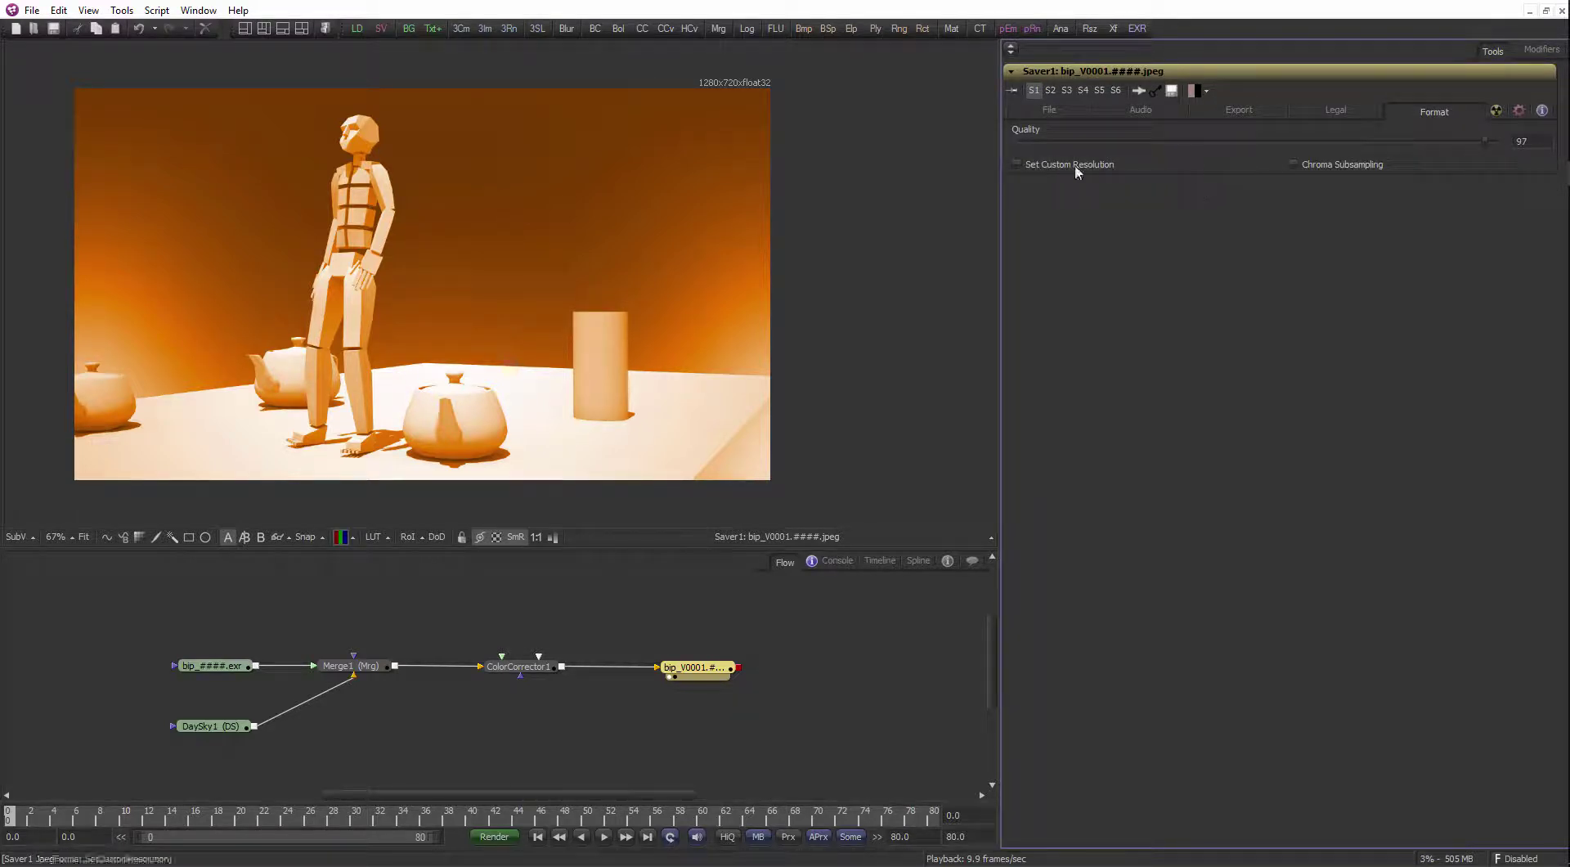
{"action": "left_click", "coordinate": [1330, 161]}
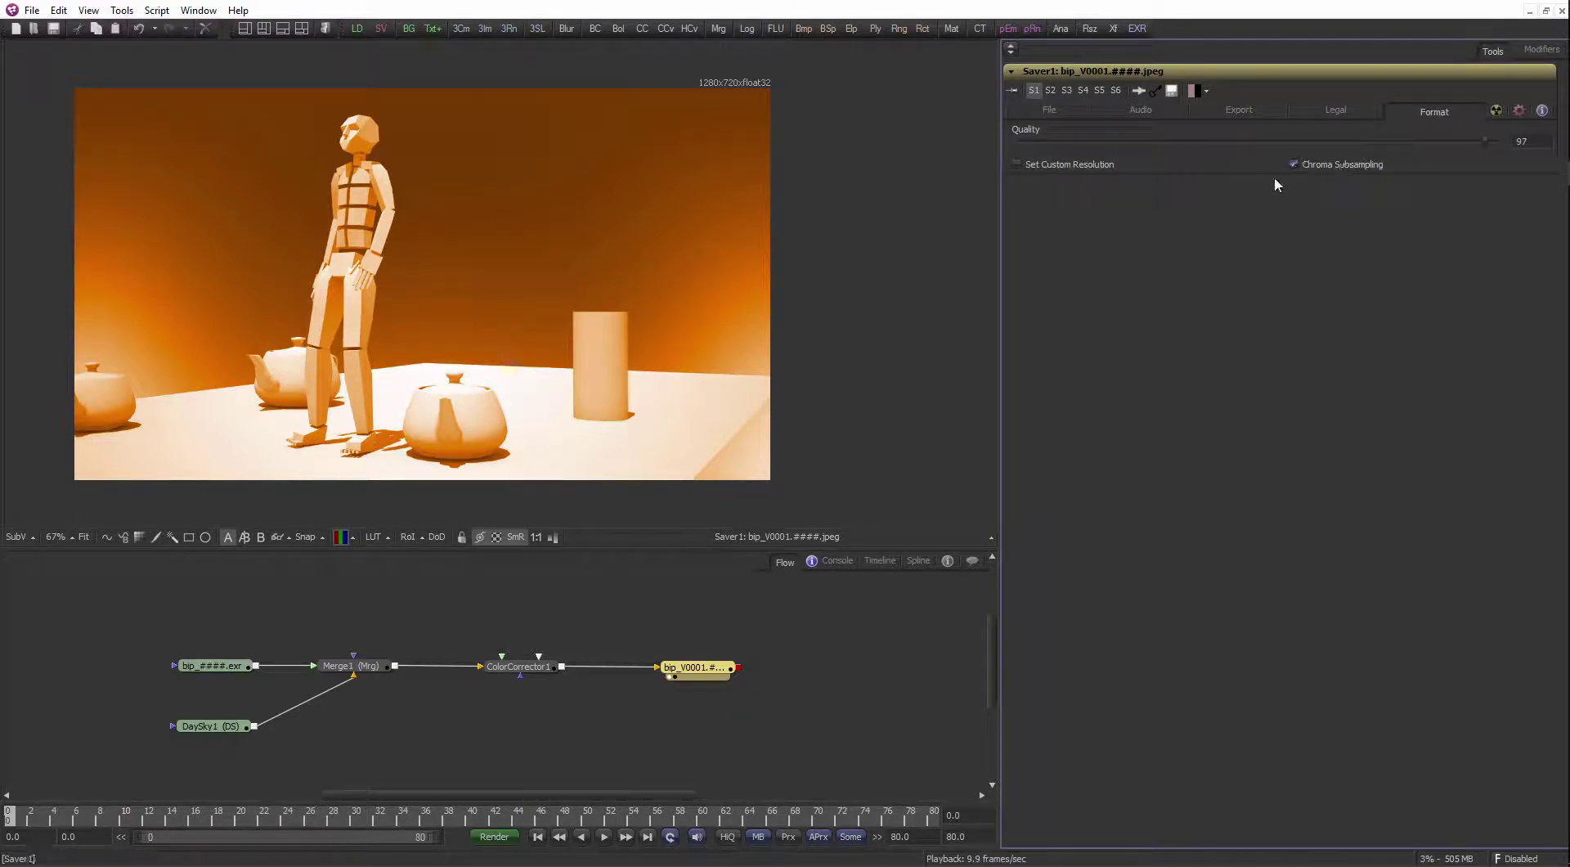
{"action": "left_click", "coordinate": [1336, 164]}
Enlarge the flow area slightly and bring up the Saver's file settings again
{"action": "left_click", "coordinate": [764, 665]}
{"action": "scroll", "coordinate": [767, 658], "scroll_direction": "up", "scroll_amount": 1}
{"action": "left_click_drag", "start_coordinate": [707, 549], "coordinate": [706, 537]}
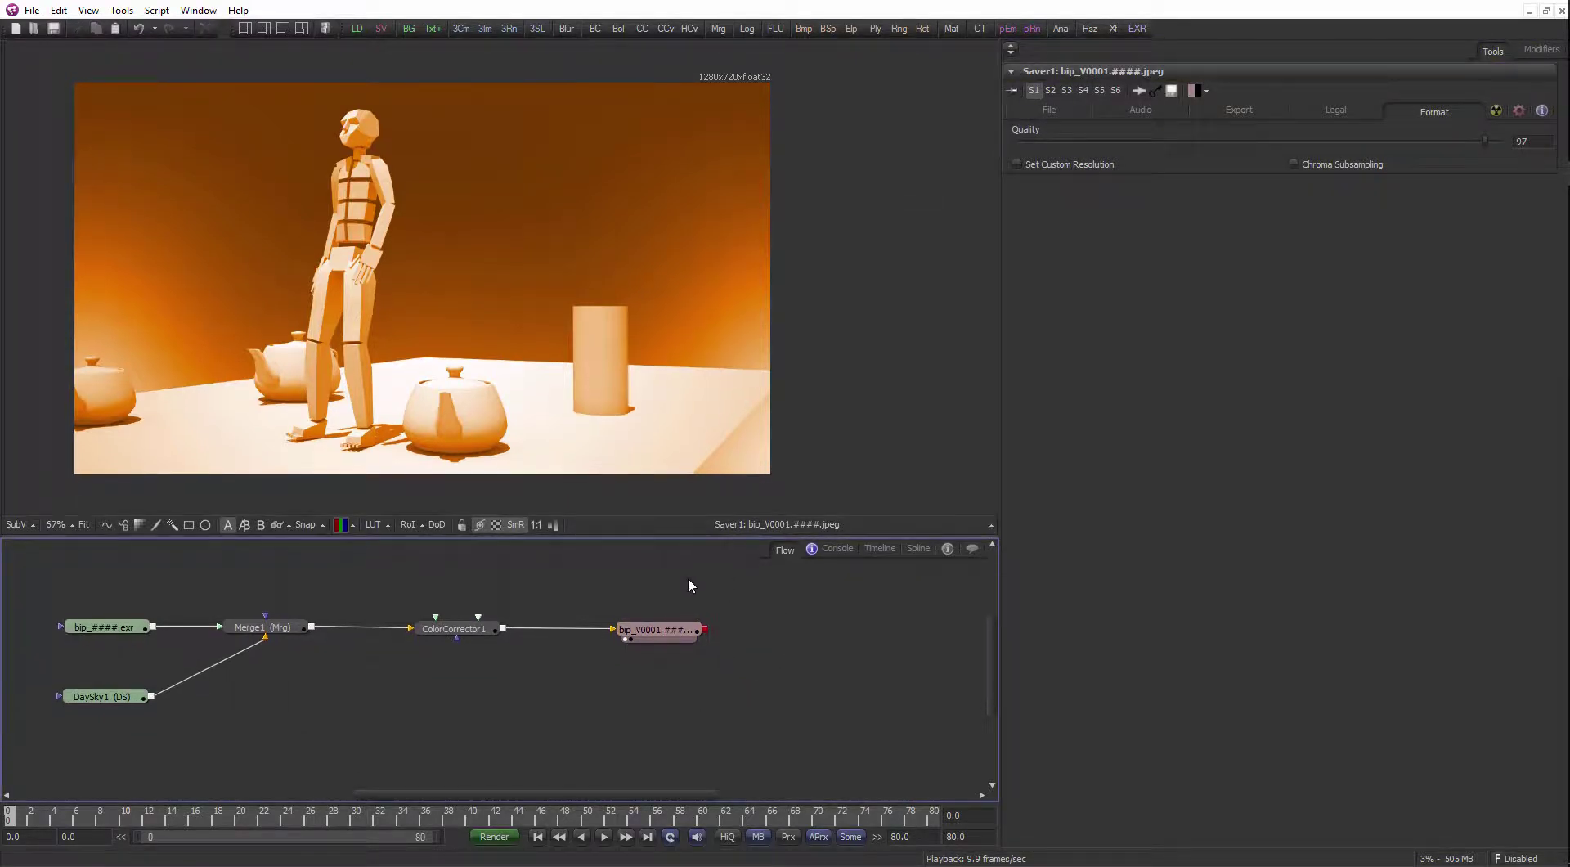
{"action": "scroll", "coordinate": [536, 378], "scroll_direction": "up", "scroll_amount": 1}
{"action": "left_click", "coordinate": [658, 629]}
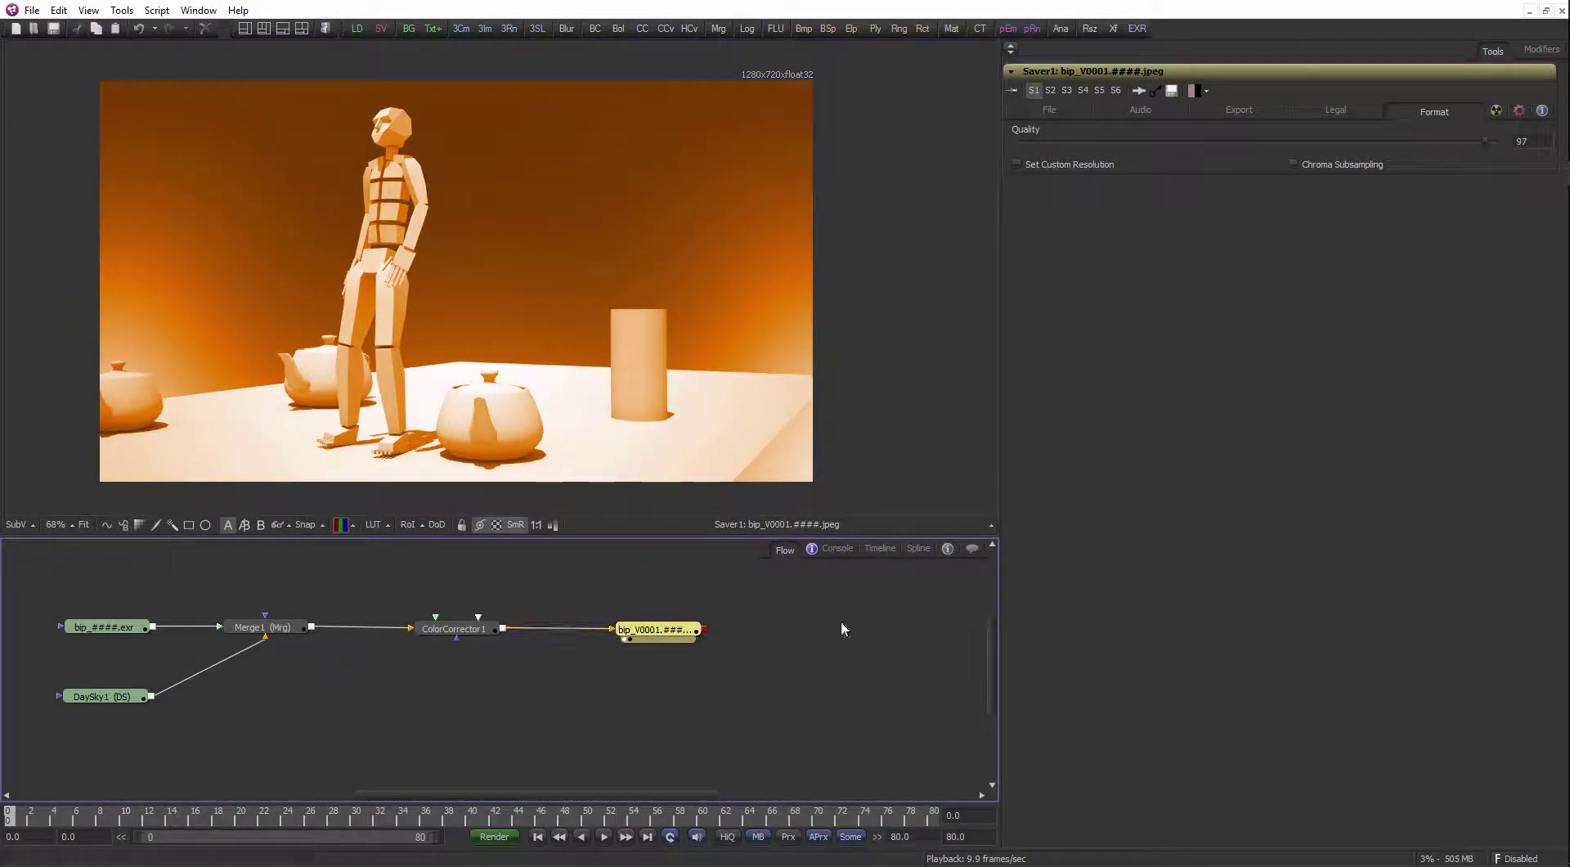
{"action": "left_click", "coordinate": [1049, 111]}
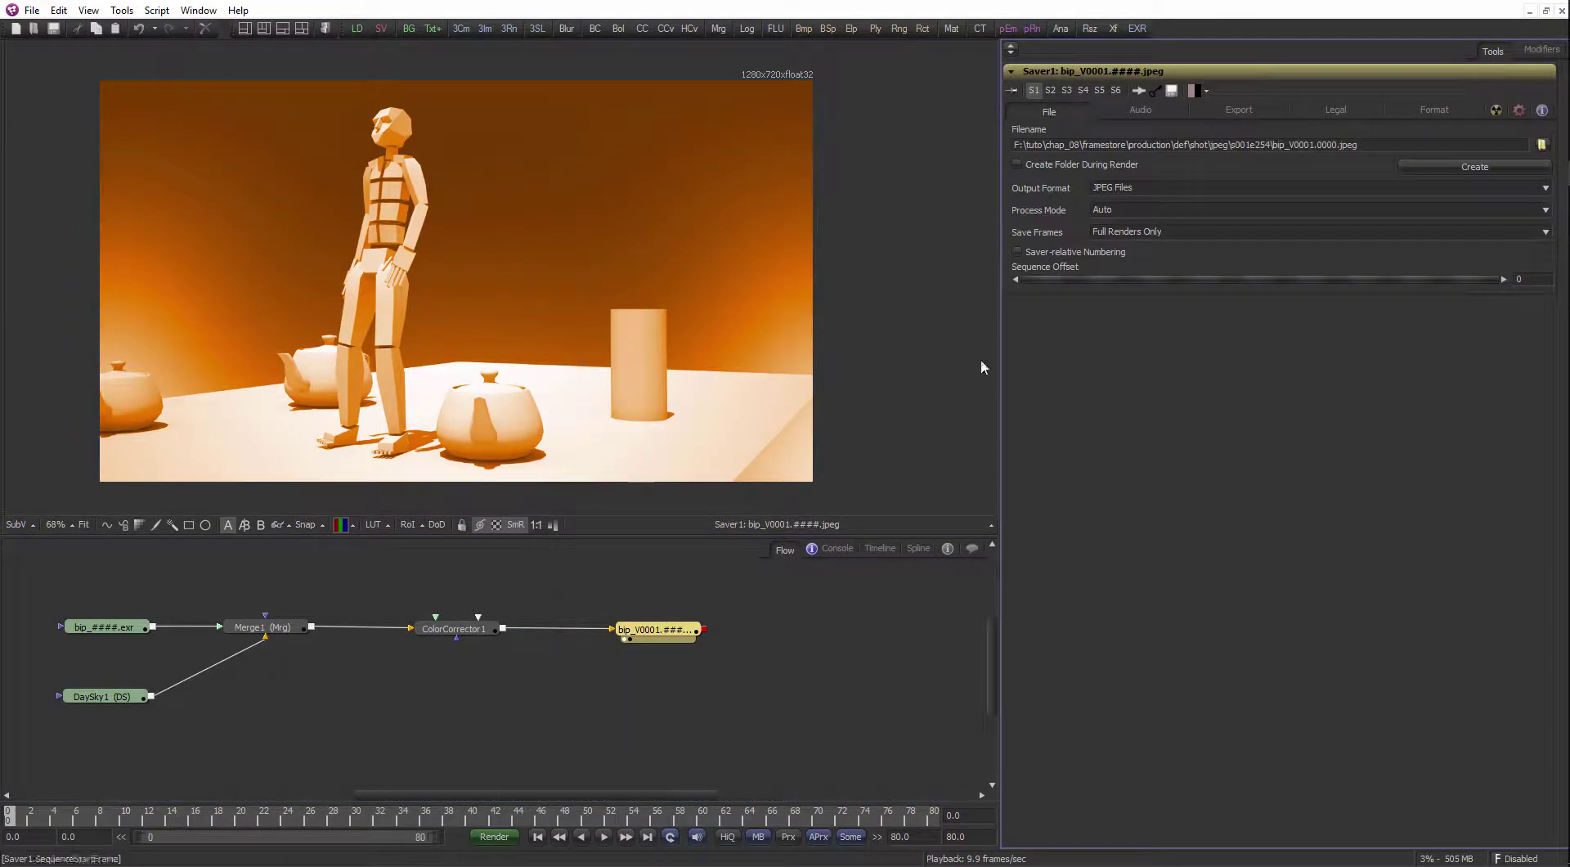
Space out the Merge, Color Corrector and Saver nodes along the flow
{"action": "left_click", "coordinate": [484, 682]}
{"action": "left_click_drag", "start_coordinate": [463, 692], "coordinate": [529, 685]}
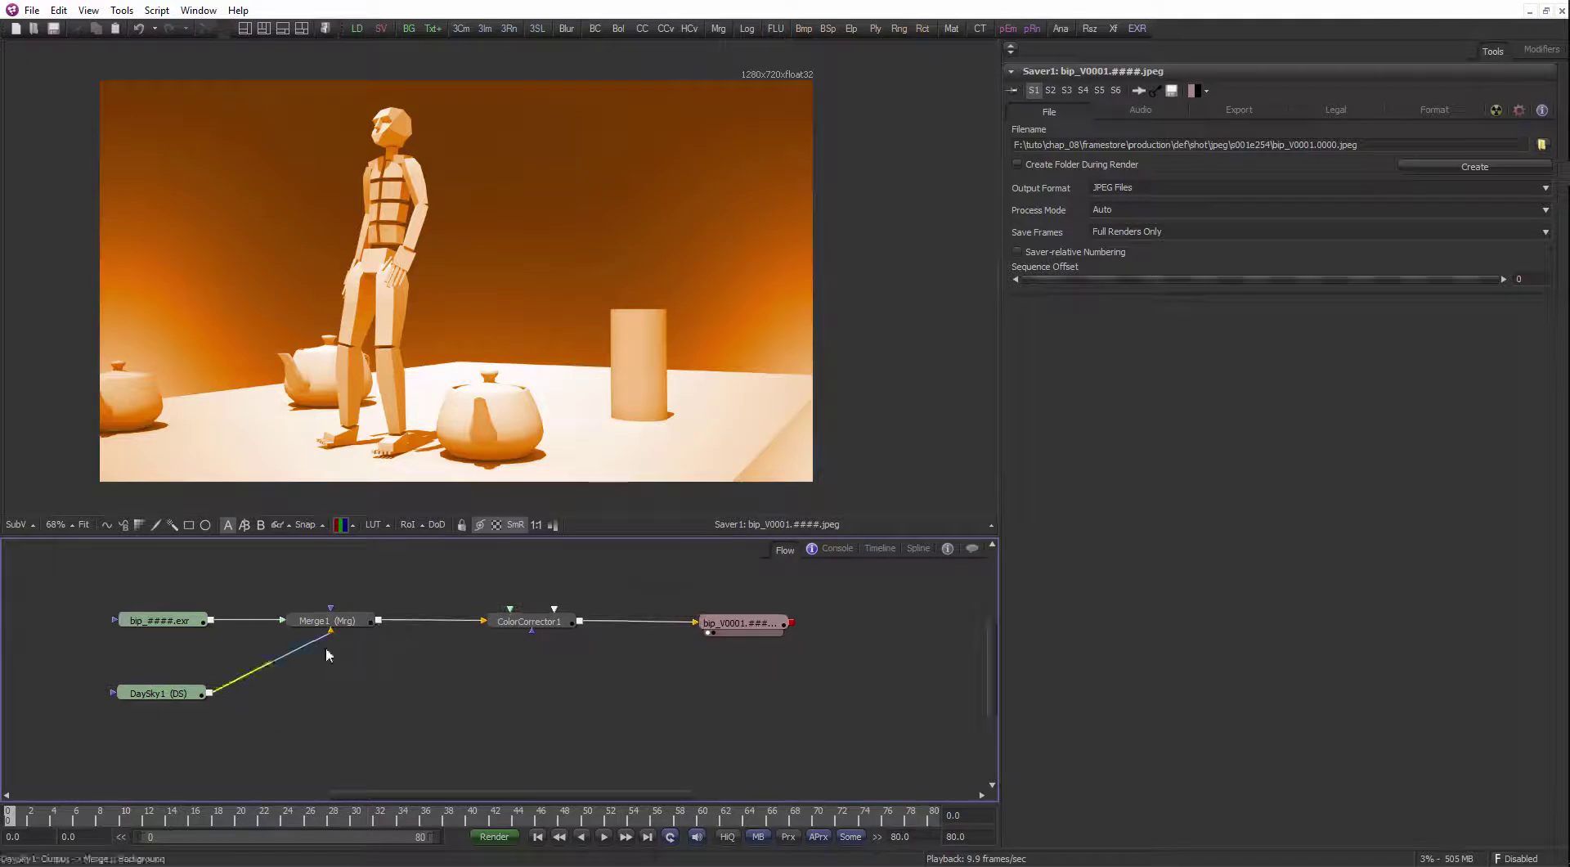
{"action": "left_click", "coordinate": [348, 619]}
{"action": "left_click_drag", "start_coordinate": [538, 624], "coordinate": [542, 624]}
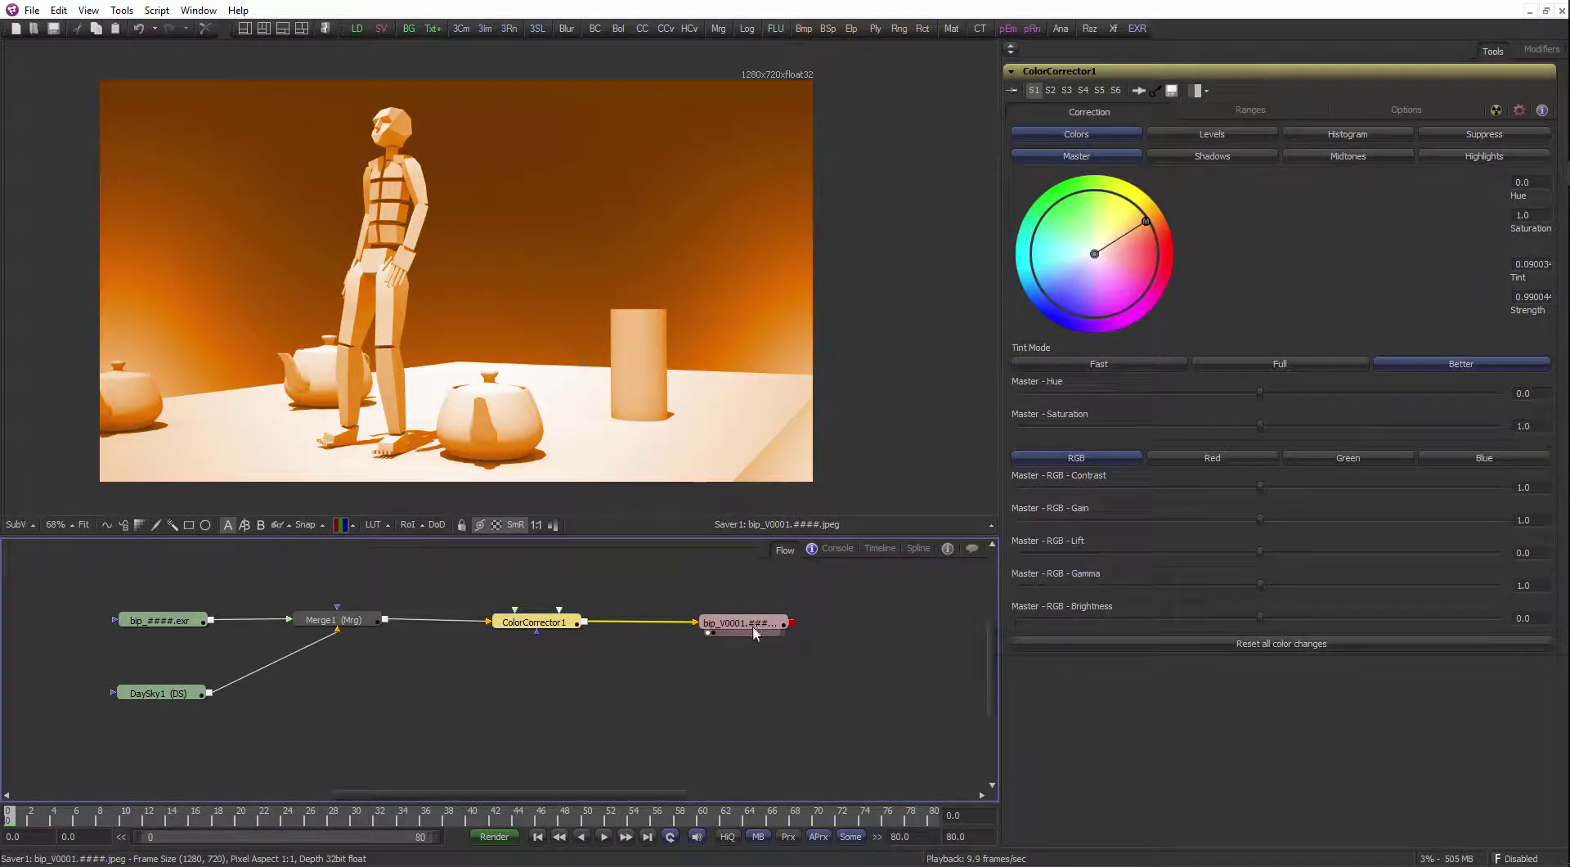
{"action": "left_click_drag", "start_coordinate": [744, 623], "coordinate": [770, 619]}
Examine the absolute file path set in the bip_####.exr loader
{"action": "left_click", "coordinate": [178, 630]}
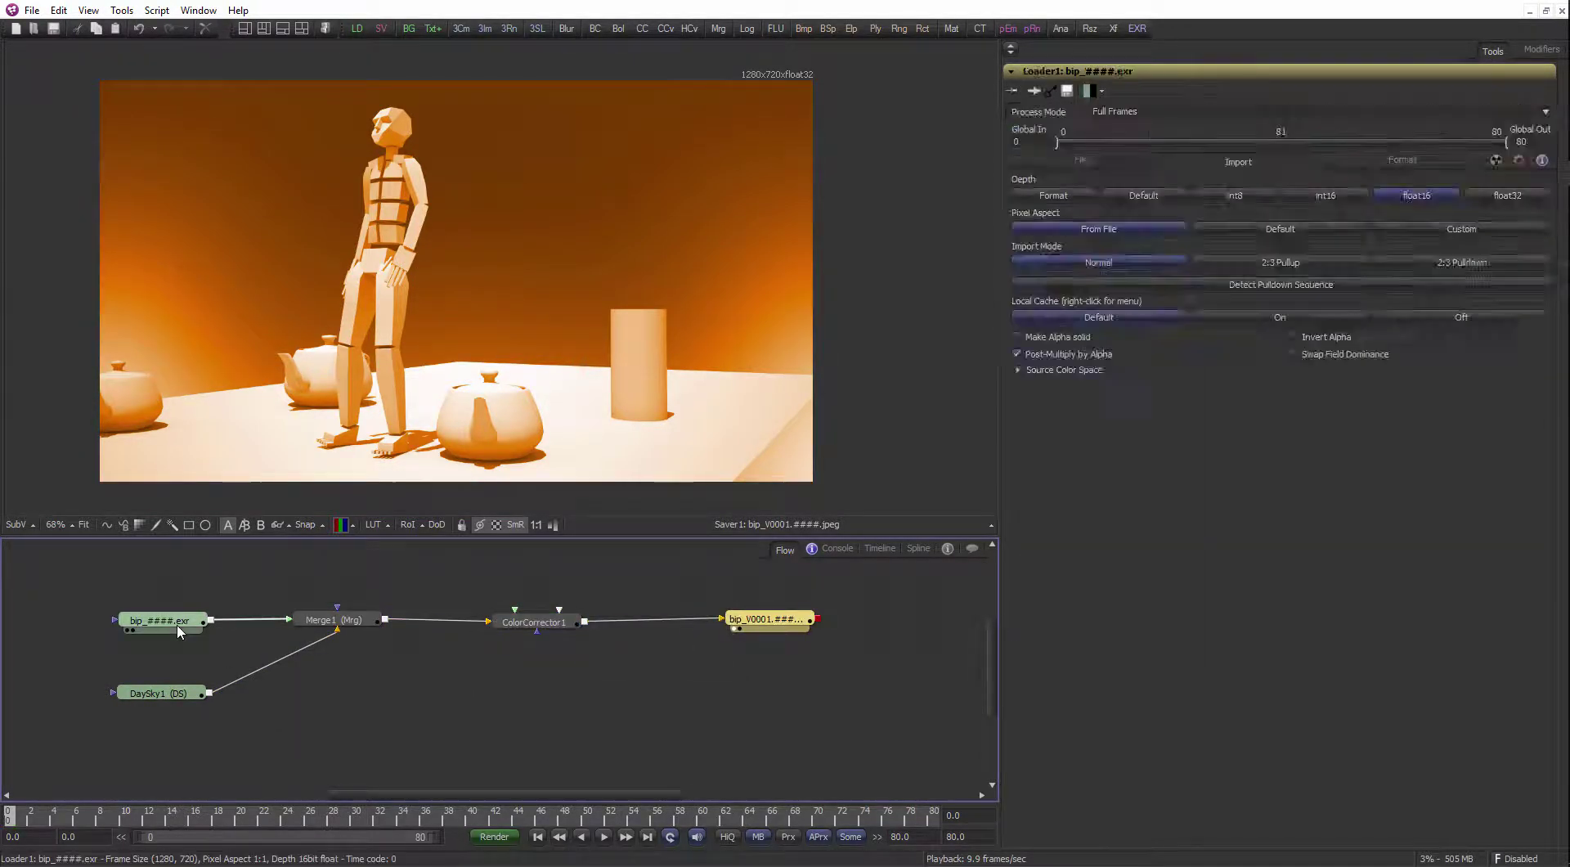
{"action": "left_click", "coordinate": [1080, 162]}
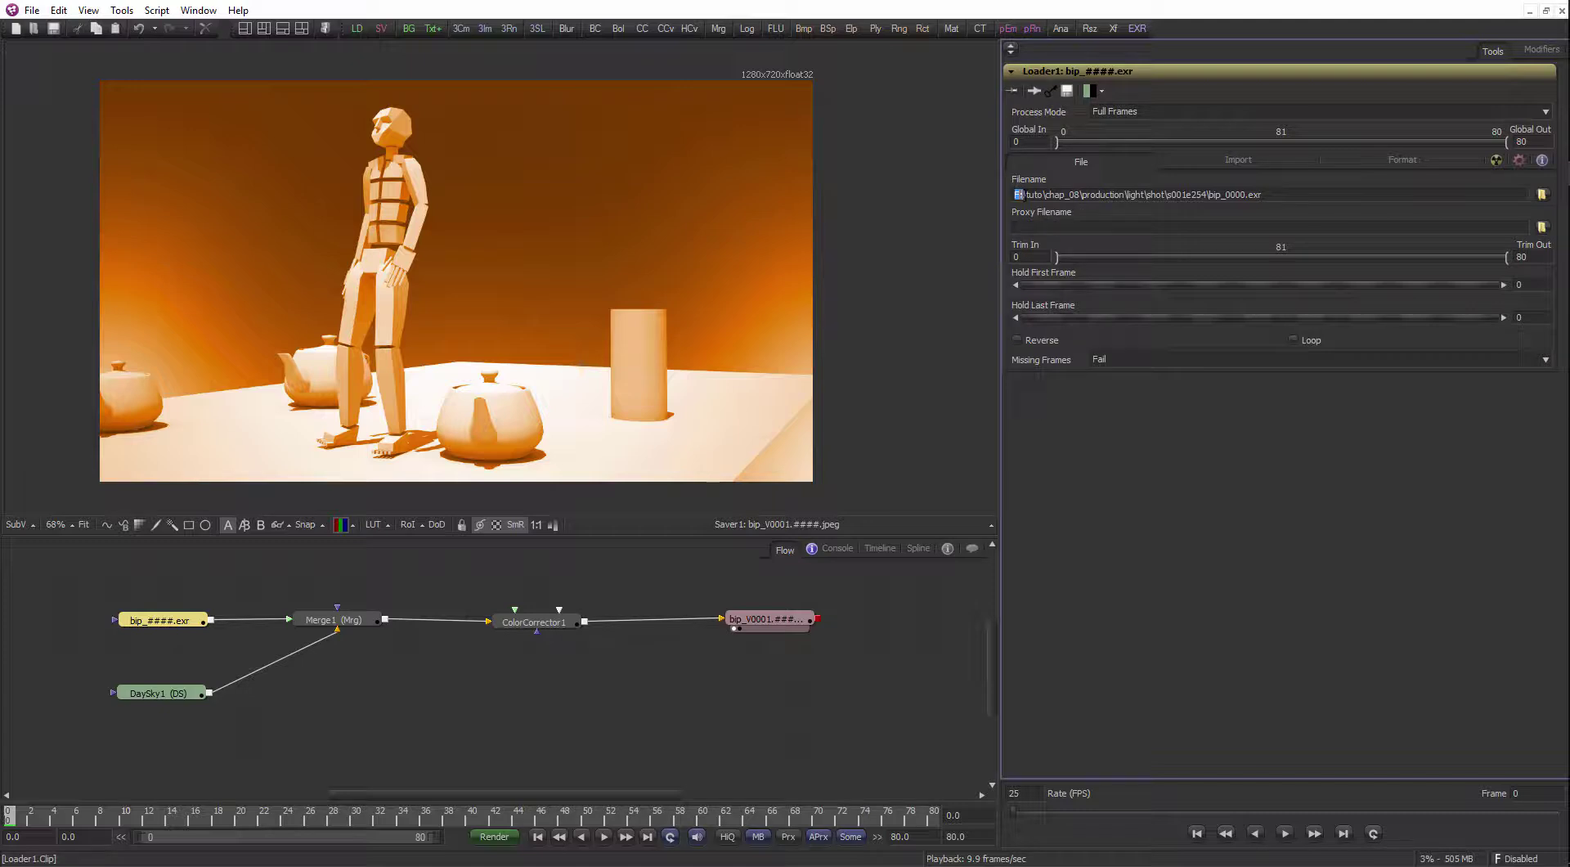
{"action": "left_click_drag", "start_coordinate": [1018, 194], "coordinate": [1166, 194]}
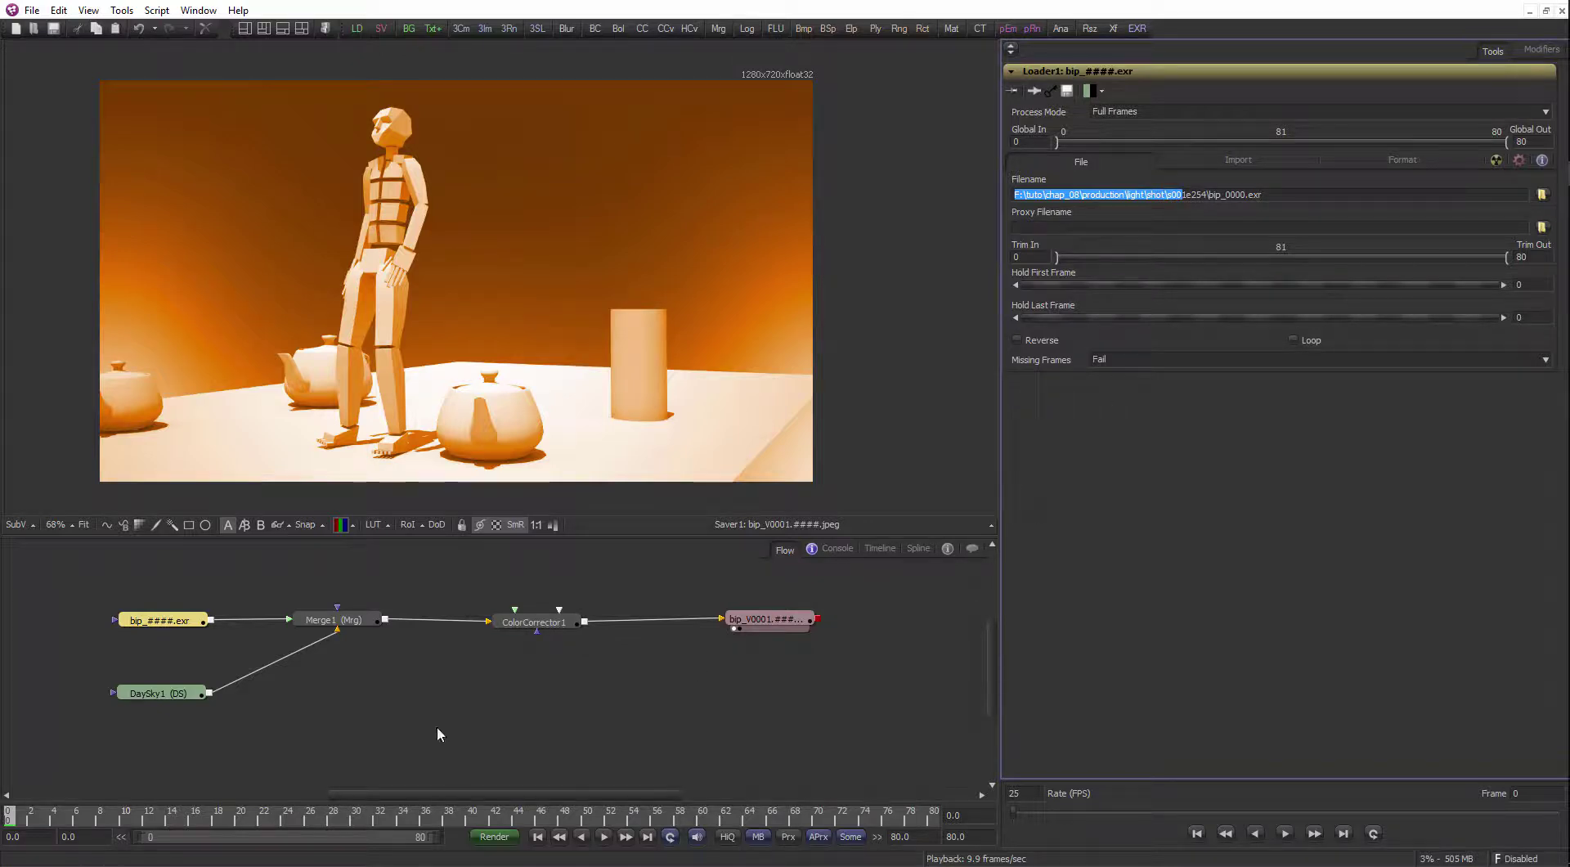
Shift the Color Corrector slightly to line it up between the Merge and Saver nodes
{"action": "left_click_drag", "start_coordinate": [530, 633], "coordinate": [541, 631]}
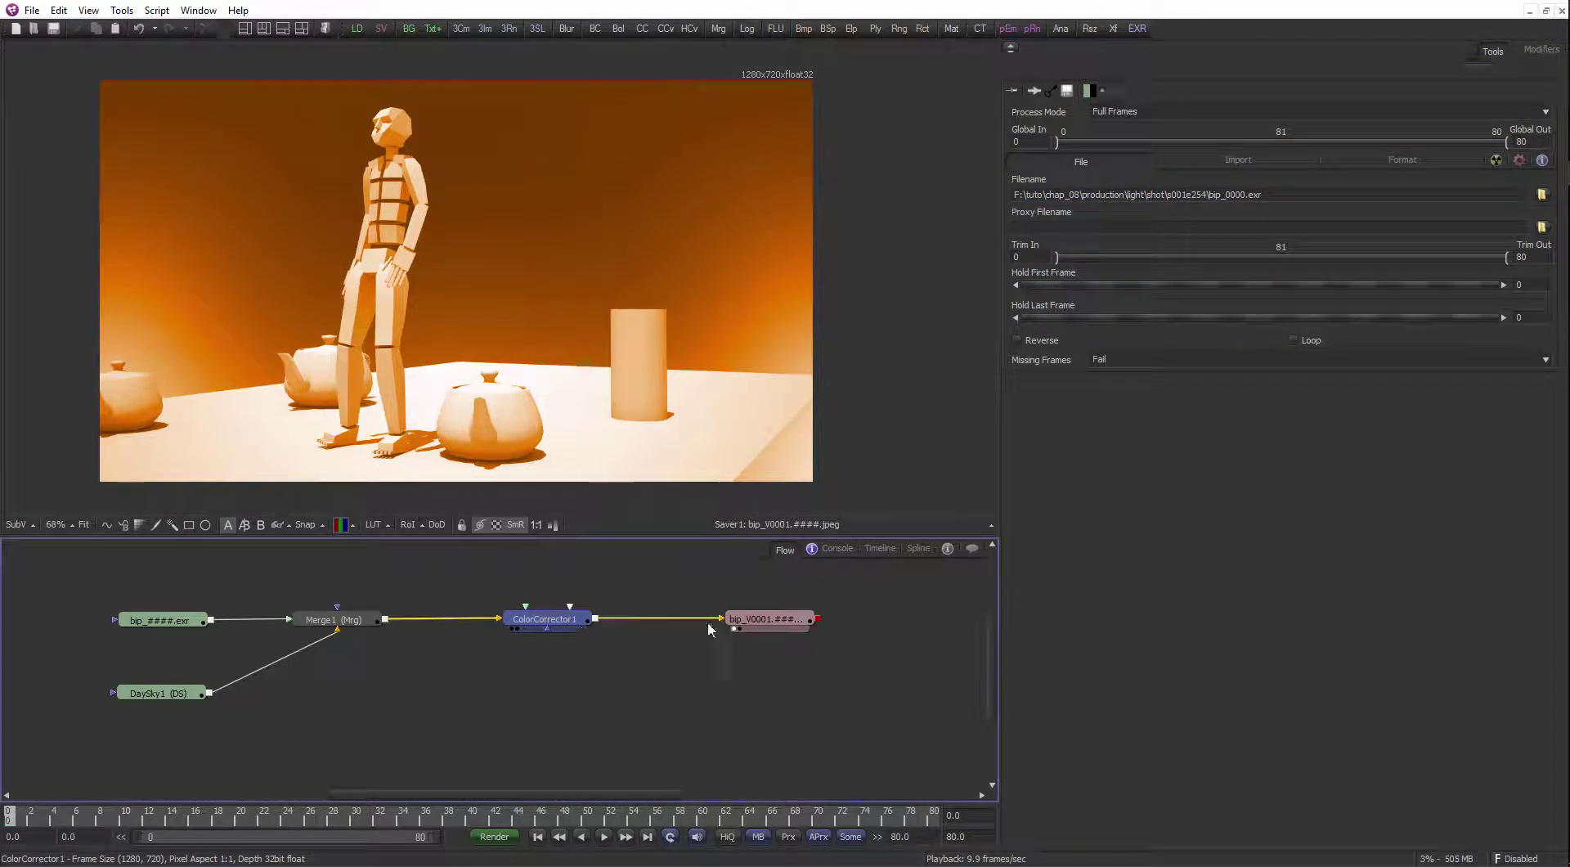
Show the Saver's output file settings and slightly adjust the divider between the viewer and the flow
{"action": "left_click", "coordinate": [748, 621]}
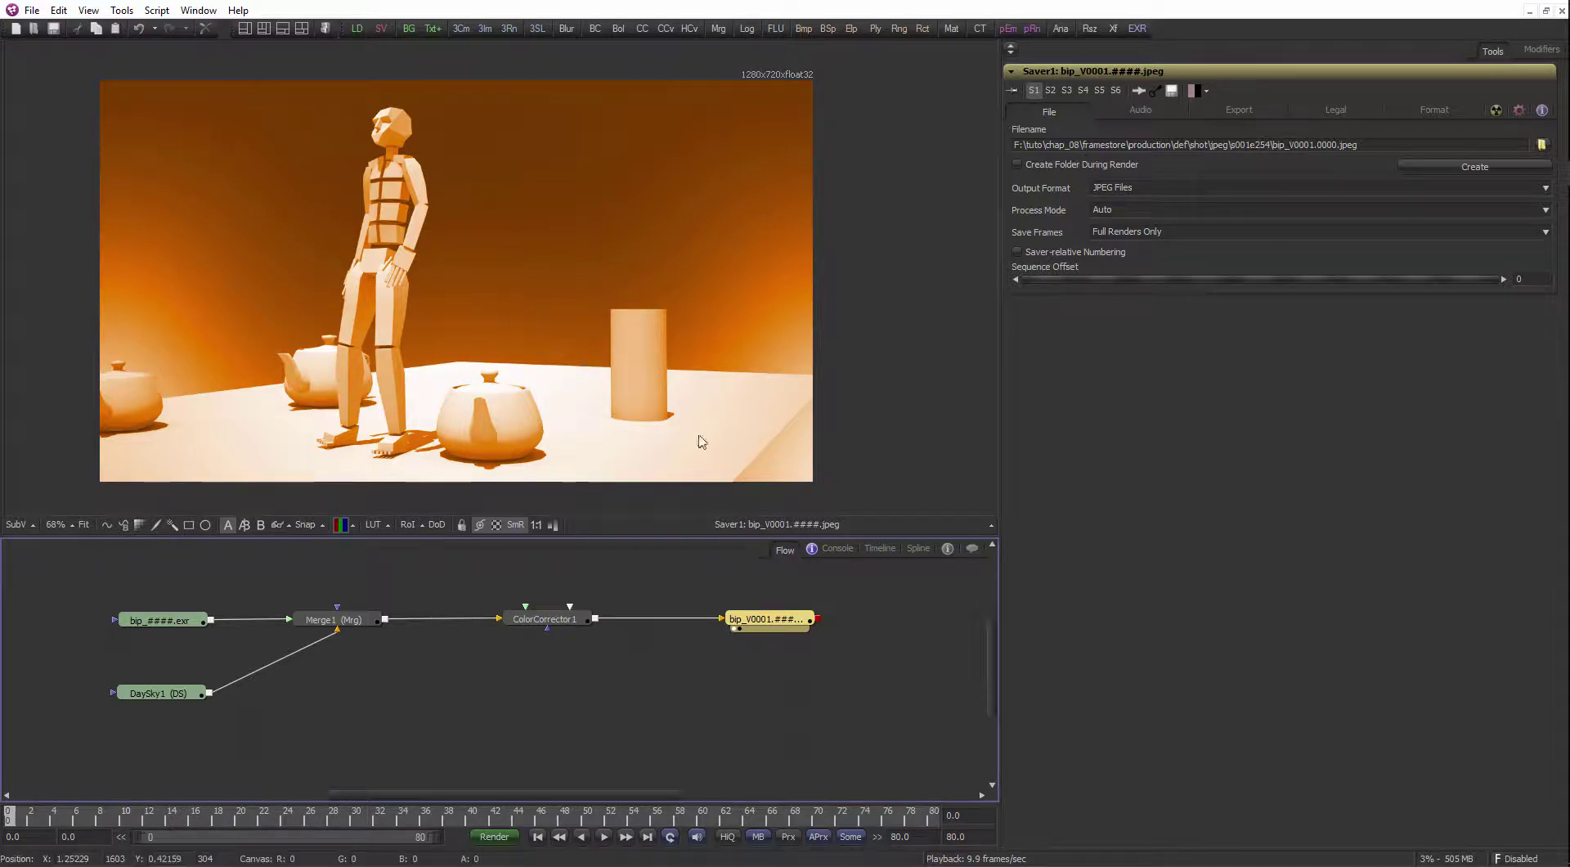
{"action": "left_click_drag", "start_coordinate": [620, 536], "coordinate": [625, 538]}
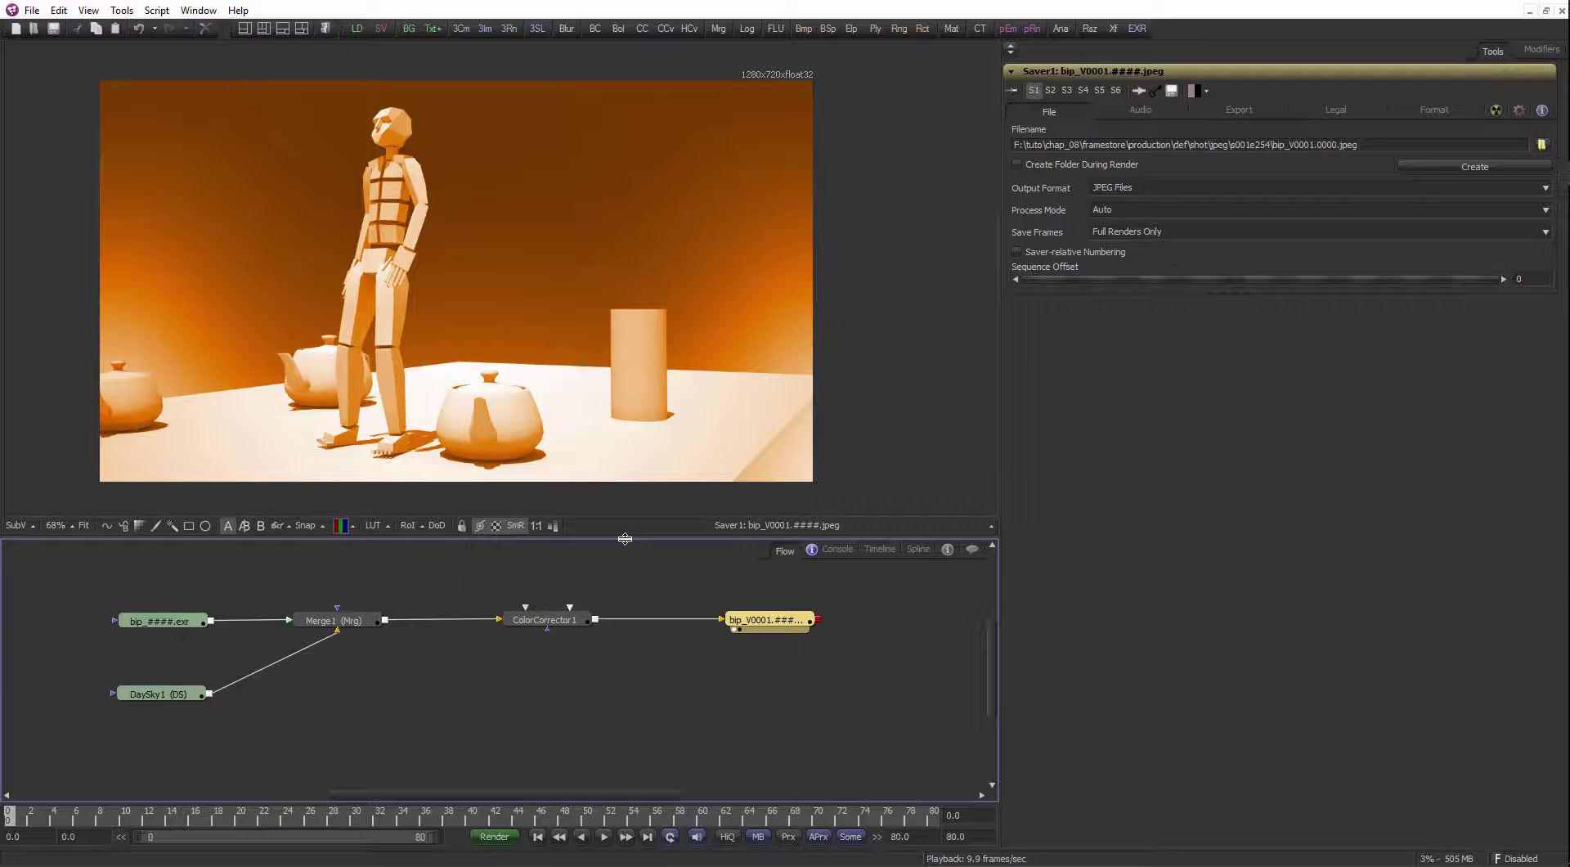
{"action": "left_click_drag", "start_coordinate": [625, 538], "coordinate": [628, 535]}
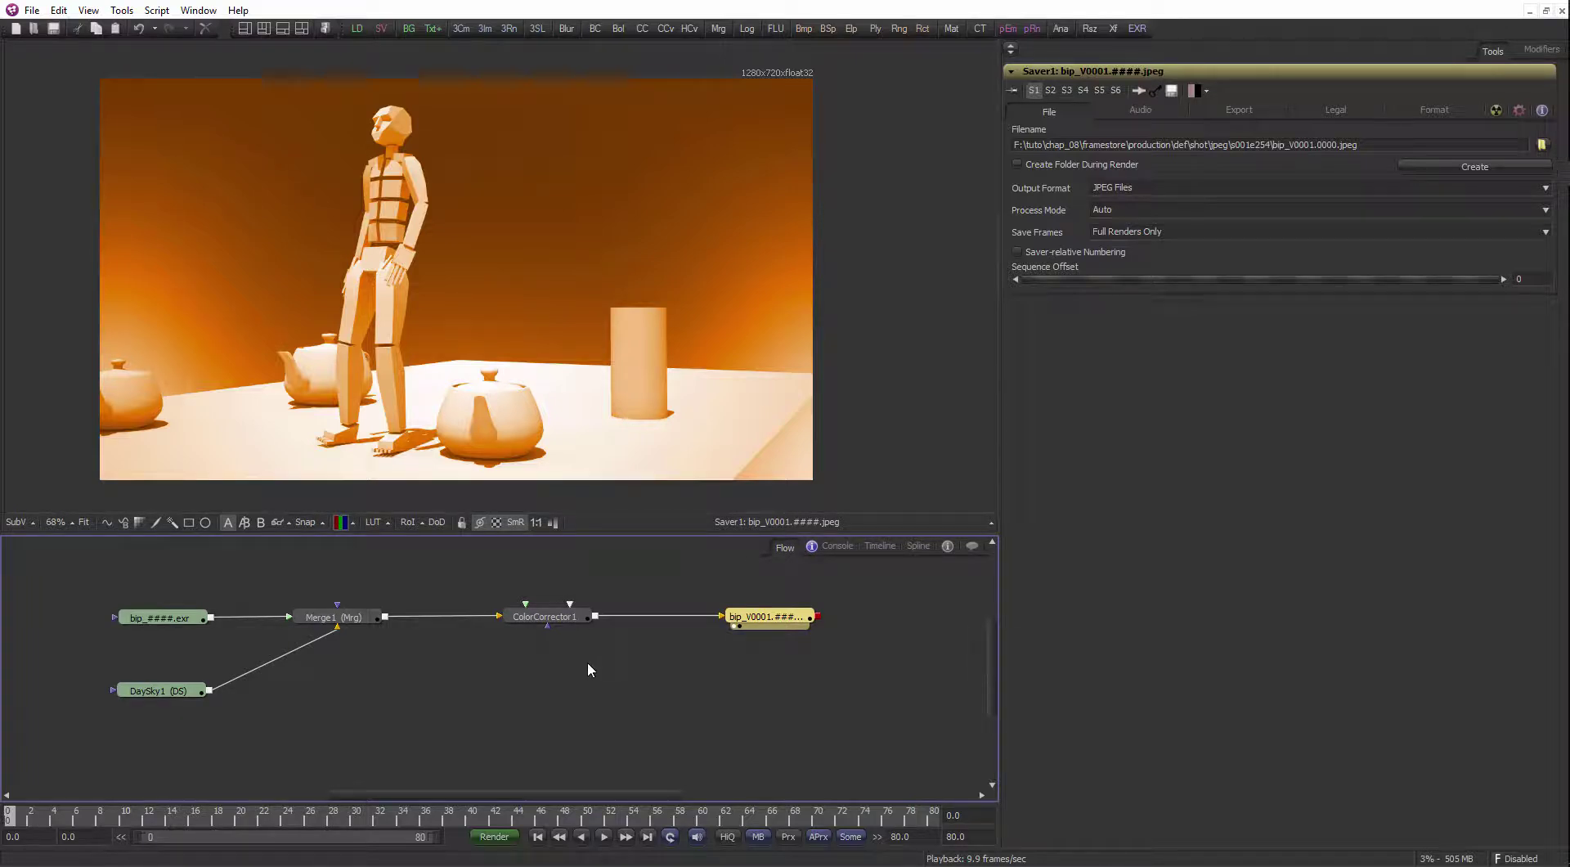
Nudge the Color Corrector and Saver nodes along the flow and place the DaySky node a little lower
{"action": "left_click_drag", "start_coordinate": [553, 621], "coordinate": [556, 621]}
{"action": "left_click_drag", "start_coordinate": [749, 627], "coordinate": [762, 627]}
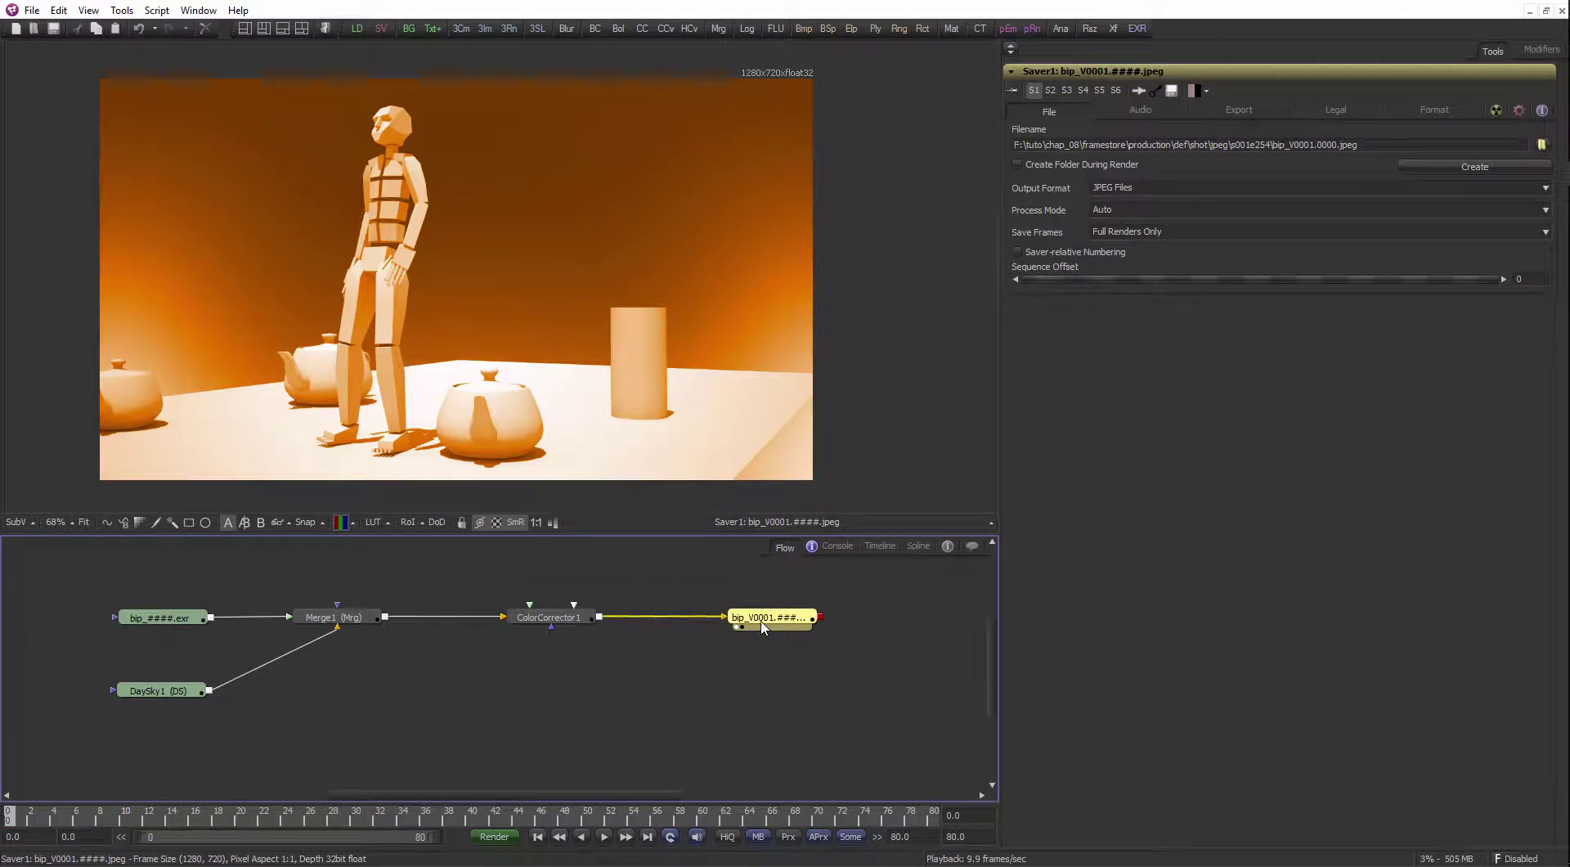
{"action": "left_click", "coordinate": [182, 625]}
{"action": "left_click_drag", "start_coordinate": [187, 697], "coordinate": [188, 716]}
{"action": "left_click", "coordinate": [479, 695]}
Show the loader's settings and open the Path Map preferences of s001e254.comp
{"action": "left_click", "coordinate": [163, 619]}
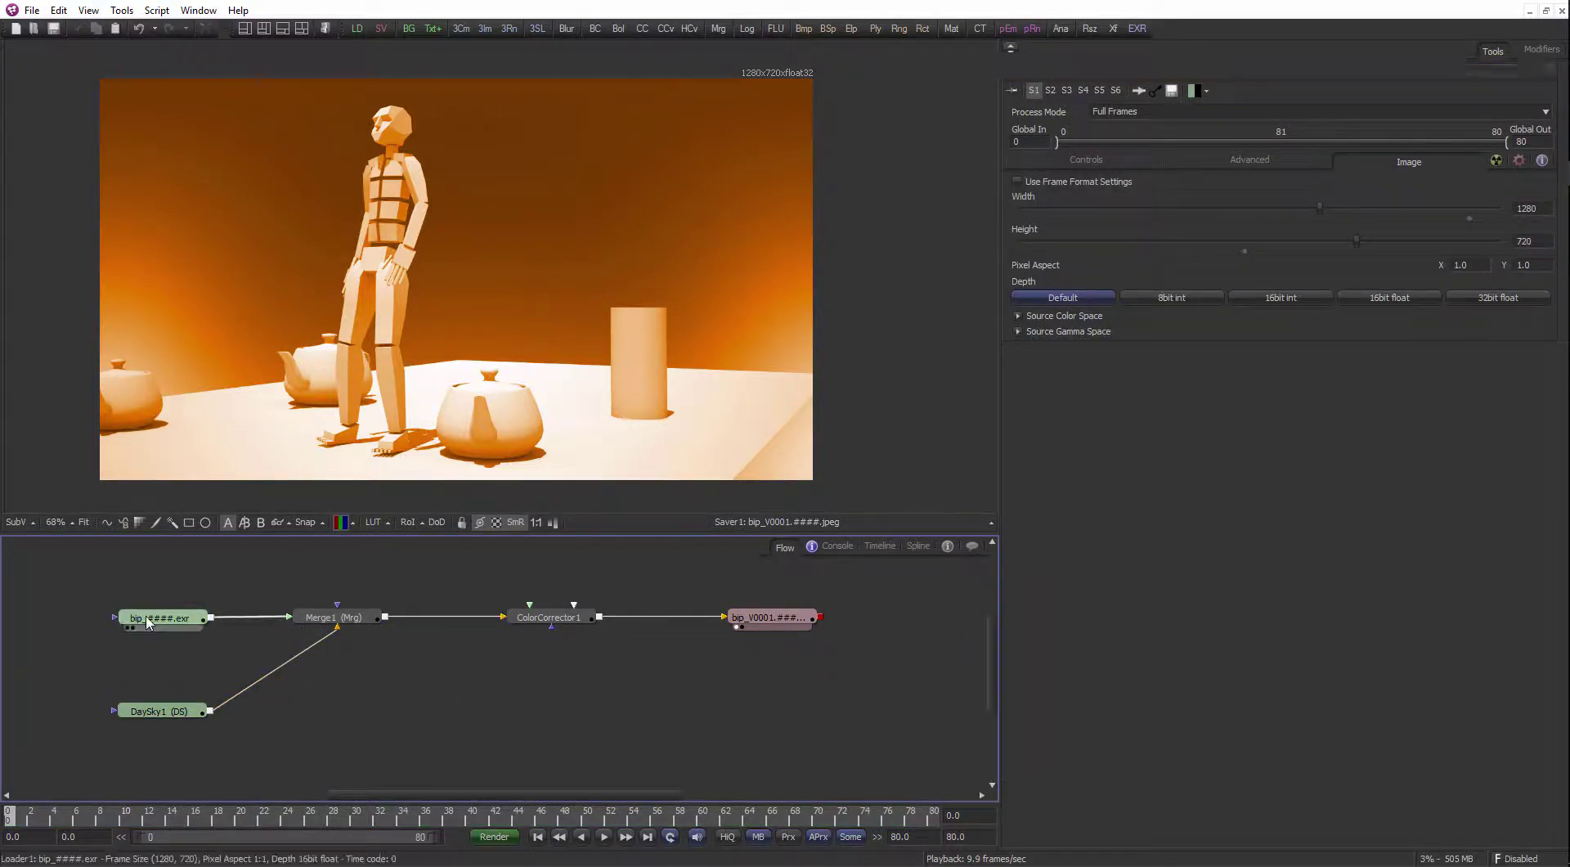
{"action": "left_click", "coordinate": [31, 10]}
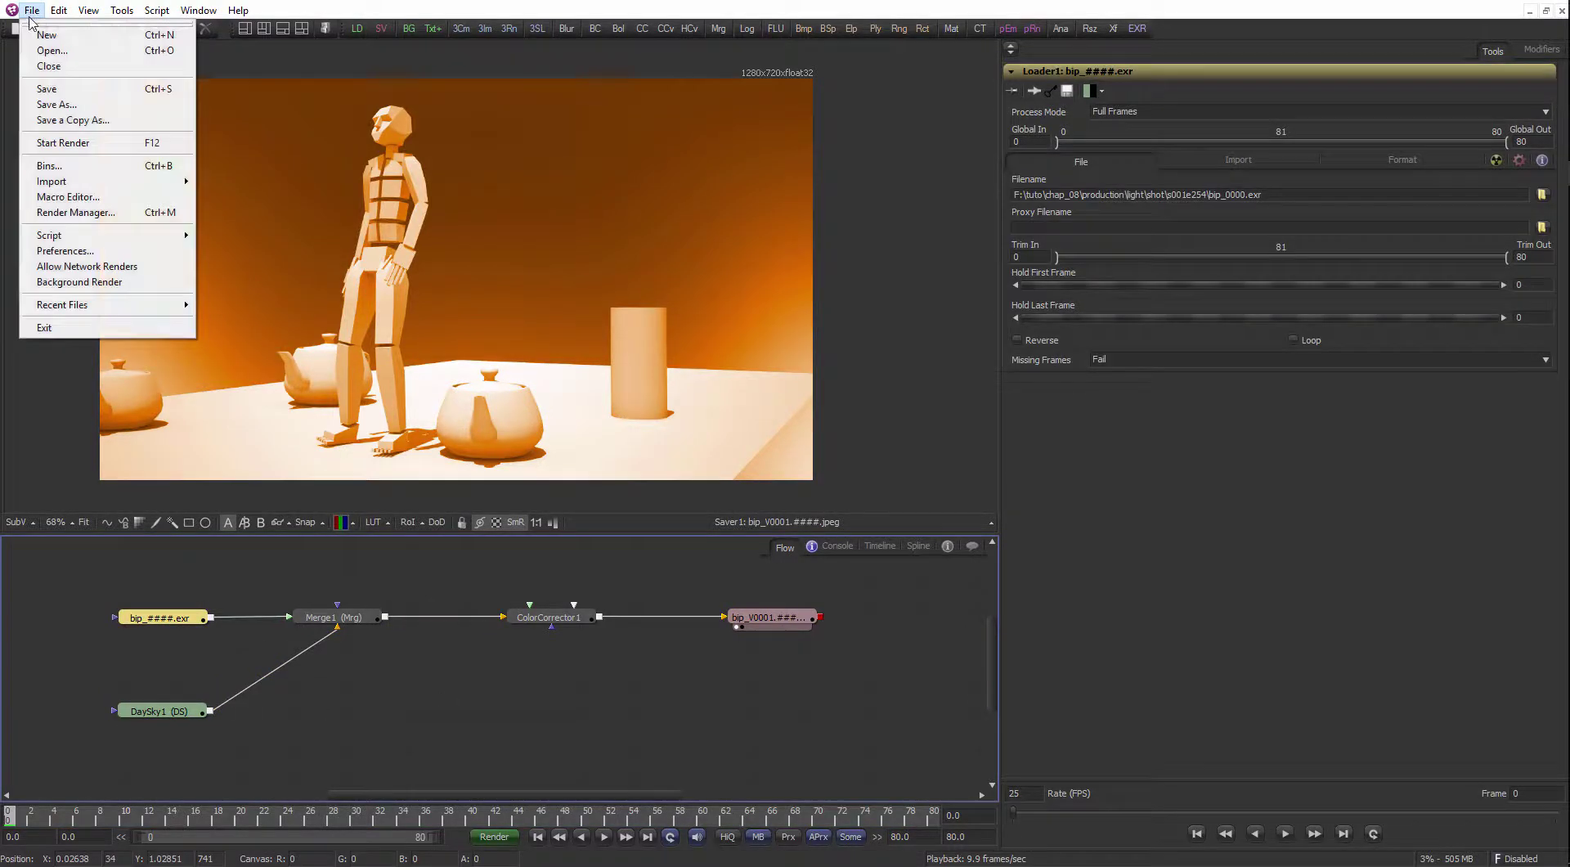
{"action": "left_click", "coordinate": [54, 237]}
{"action": "left_click_drag", "start_coordinate": [293, 110], "coordinate": [978, 196]}
{"action": "left_click", "coordinate": [790, 235]}
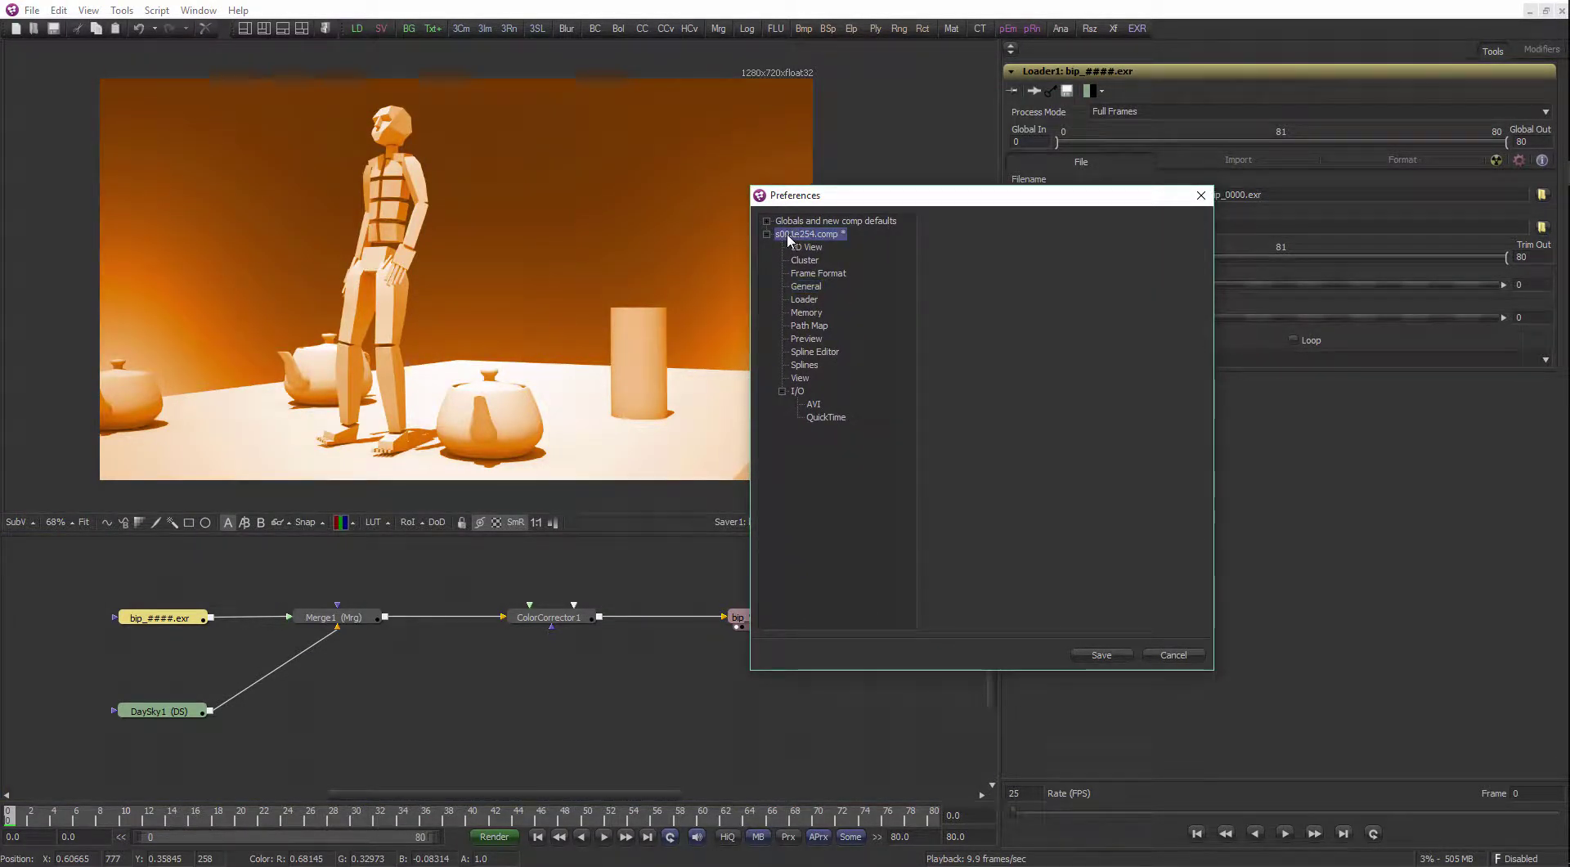
{"action": "left_click", "coordinate": [810, 326]}
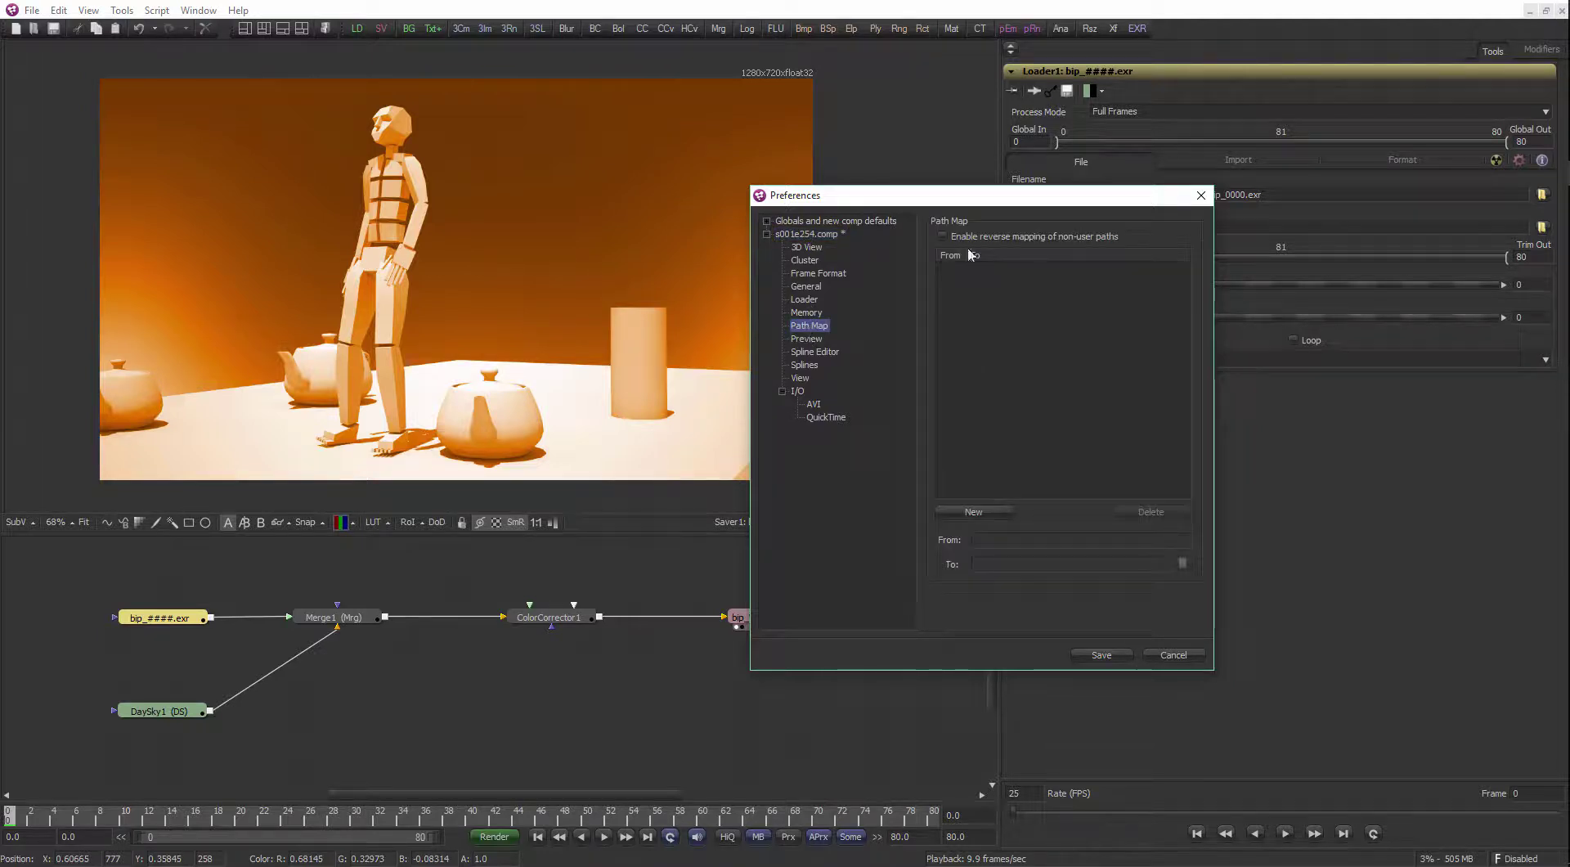
Review the default path maps under Globals and new comp defaults through to the end of the list
{"action": "left_click", "coordinate": [766, 222]}
{"action": "left_click_drag", "start_coordinate": [840, 195], "coordinate": [811, 152]}
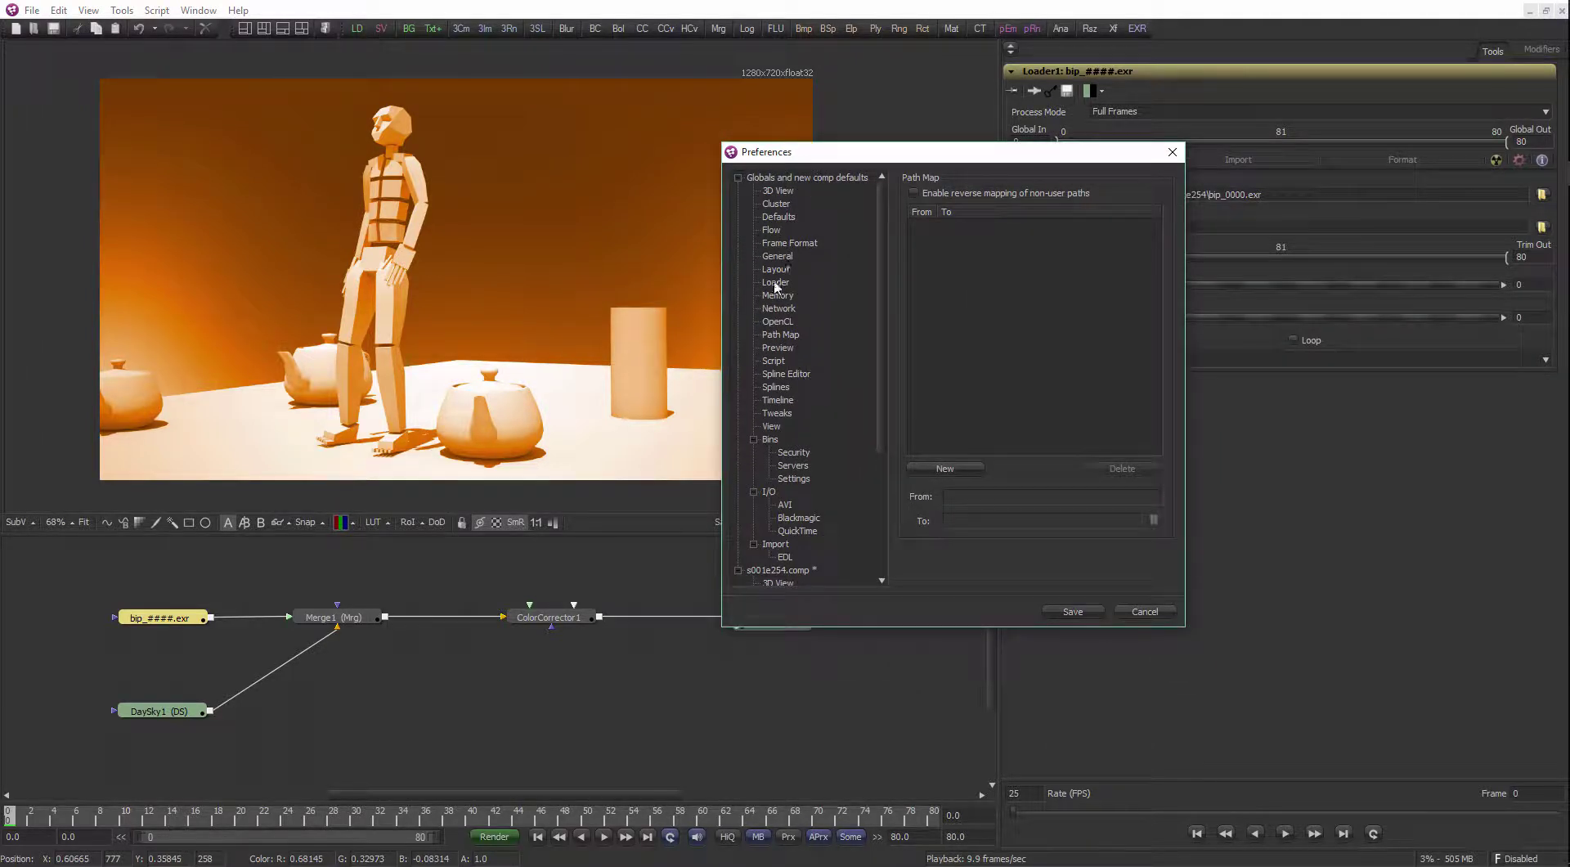
{"action": "left_click", "coordinate": [785, 244]}
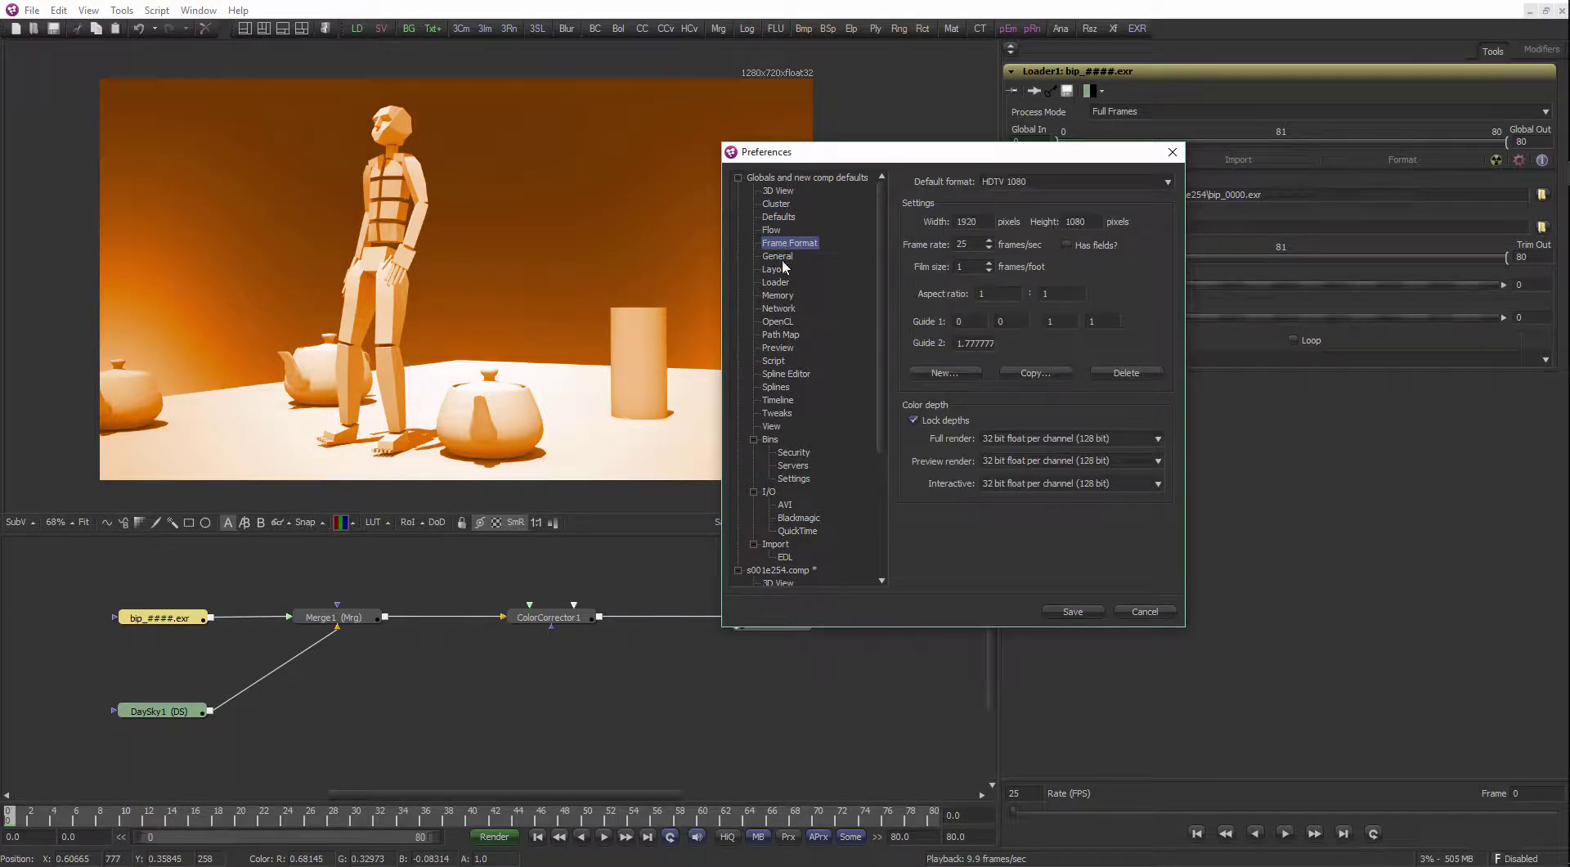
{"action": "left_click", "coordinate": [782, 335]}
{"action": "left_click_drag", "start_coordinate": [983, 163], "coordinate": [951, 100]}
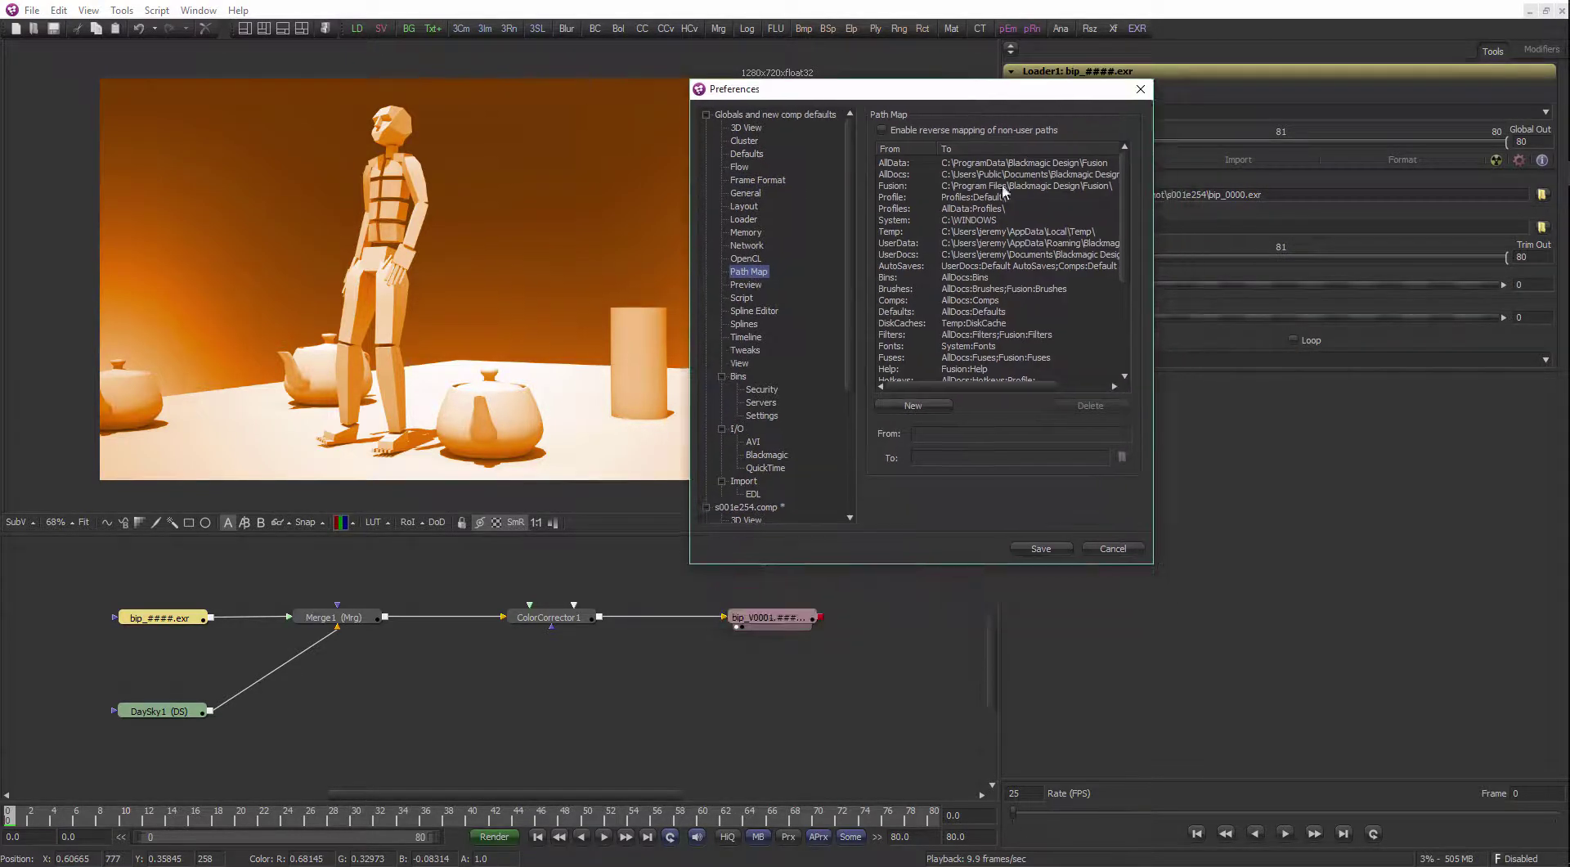
{"action": "left_click_drag", "start_coordinate": [1126, 238], "coordinate": [1132, 371]}
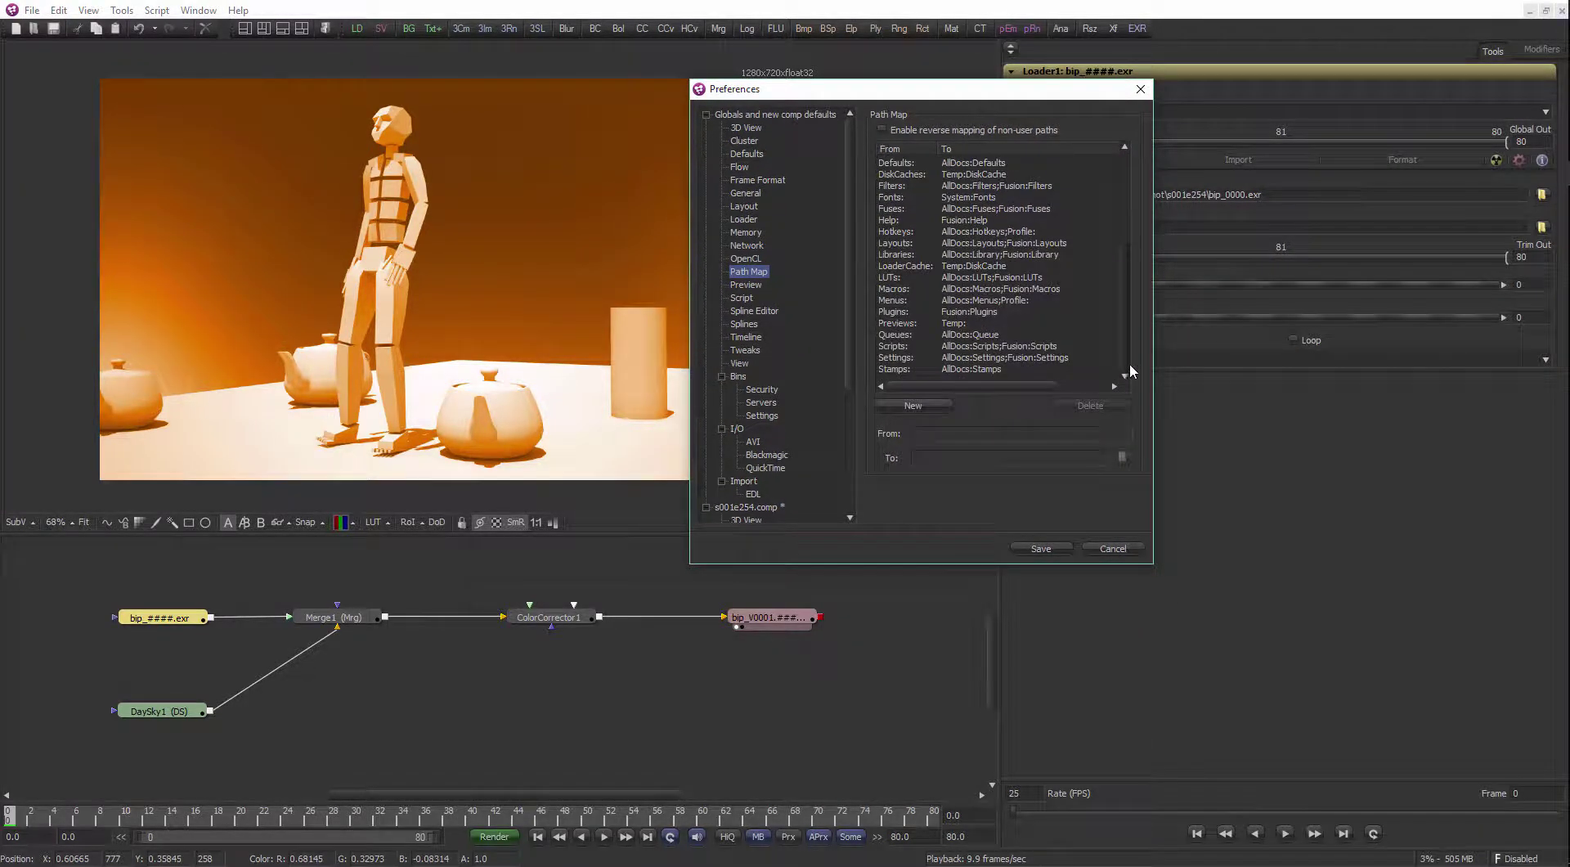
Inspect the viewer's LUT Editor and its LUT file browser, closing both without choosing a file
{"action": "left_click", "coordinate": [385, 520]}
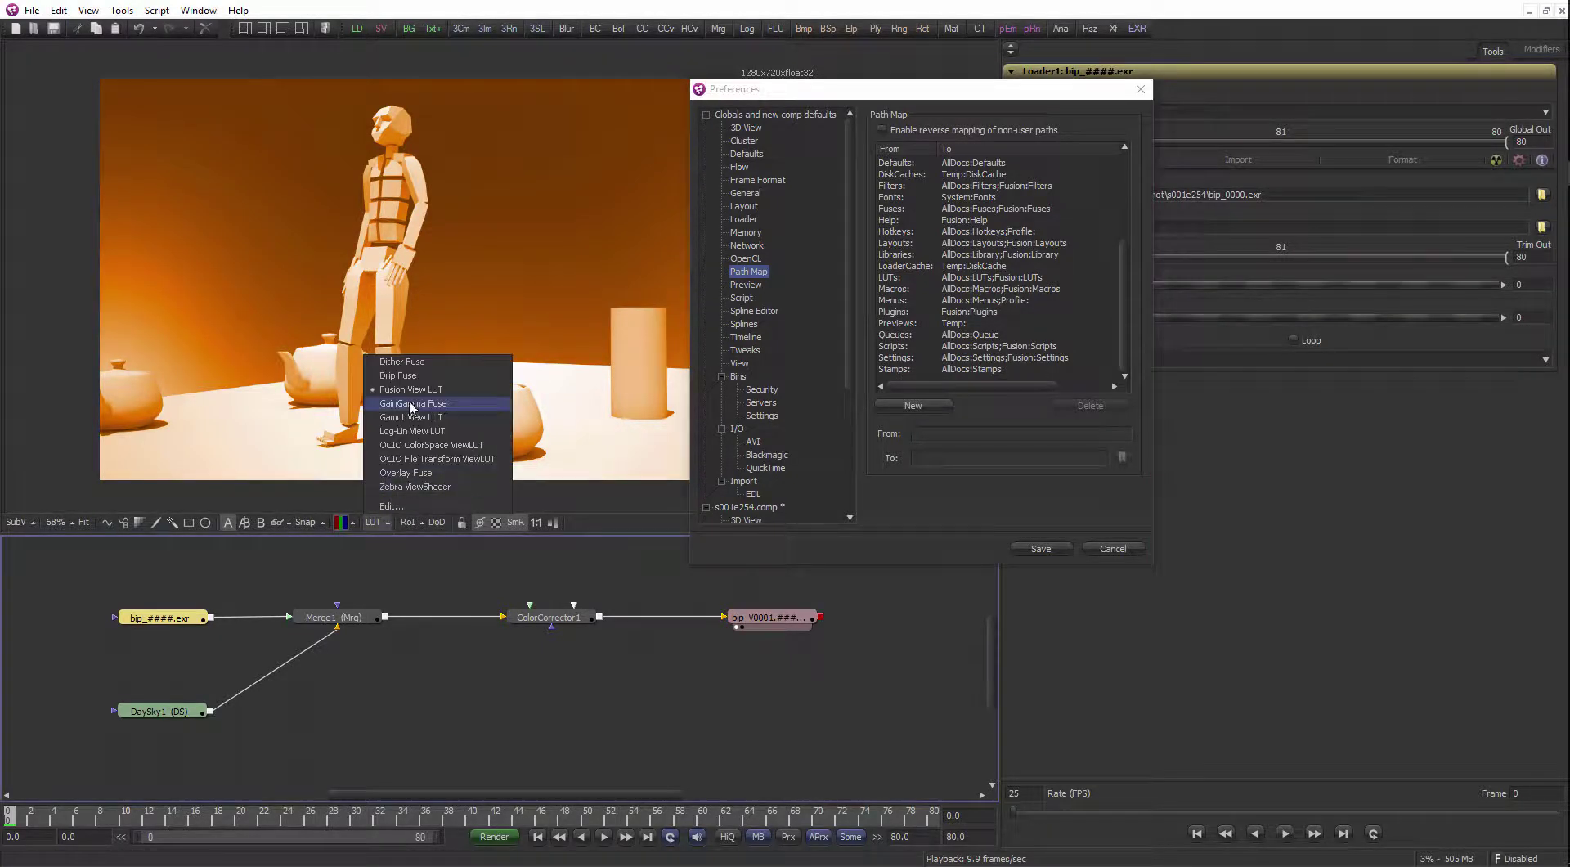
{"action": "left_click", "coordinate": [401, 506]}
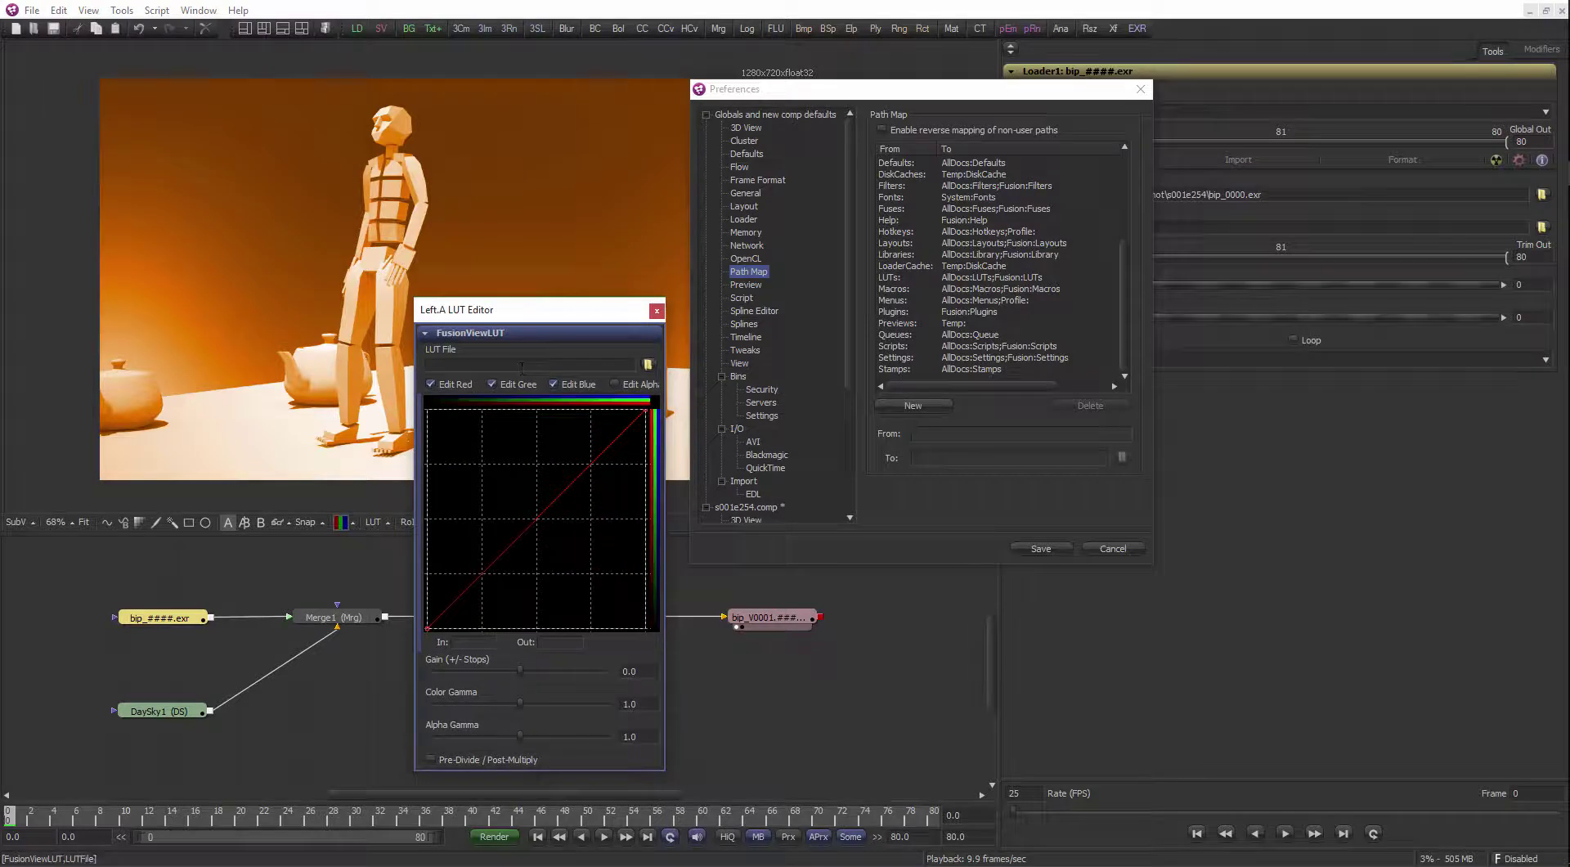
{"action": "left_click", "coordinate": [648, 364]}
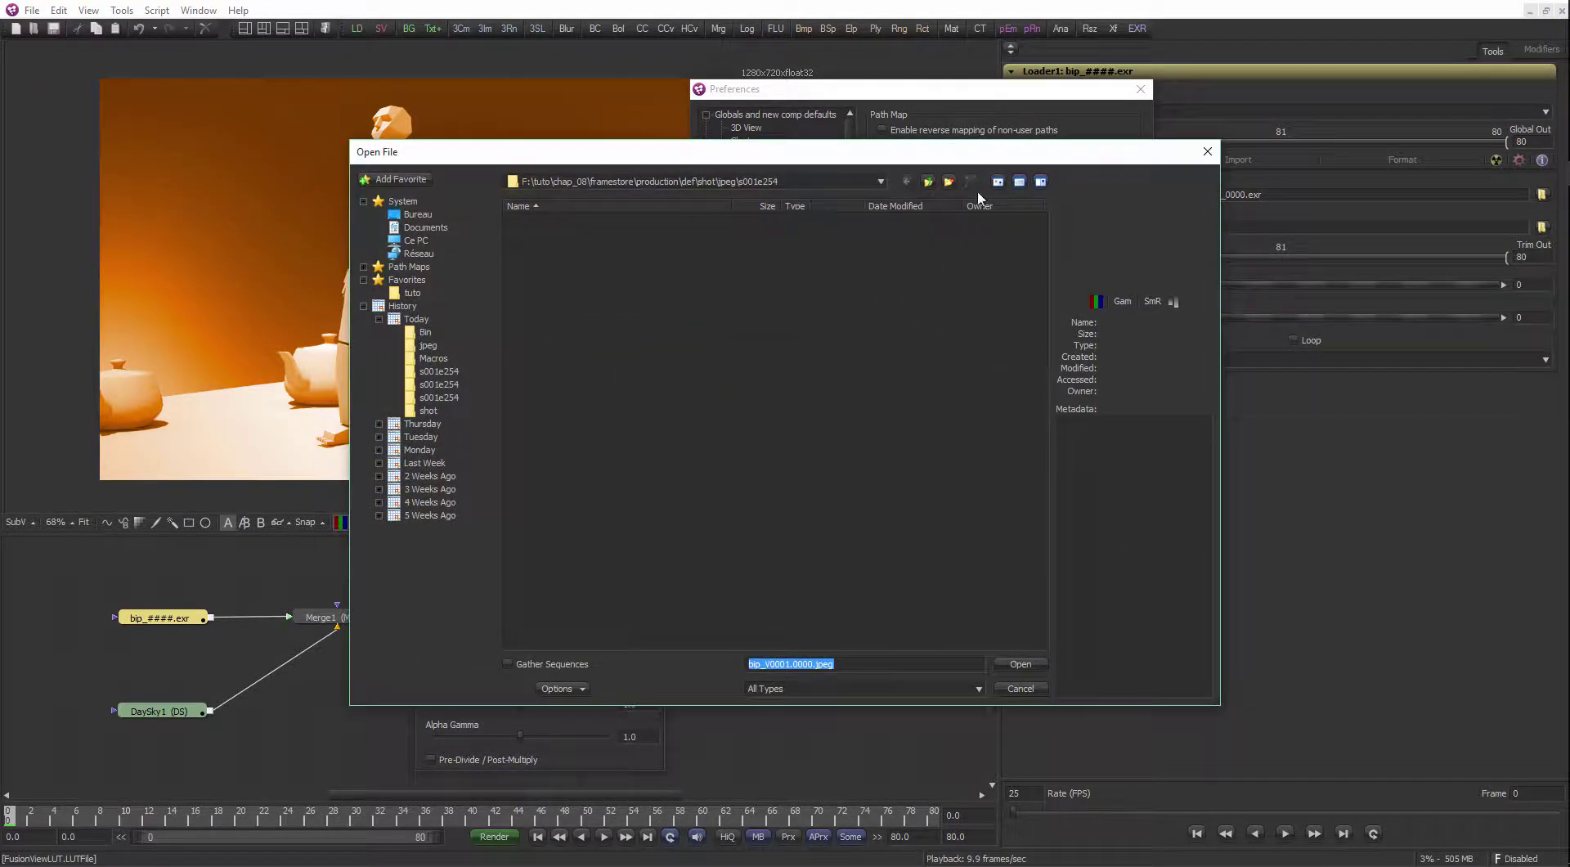
{"action": "left_click", "coordinate": [1207, 151]}
{"action": "left_click_drag", "start_coordinate": [539, 309], "coordinate": [485, 245]}
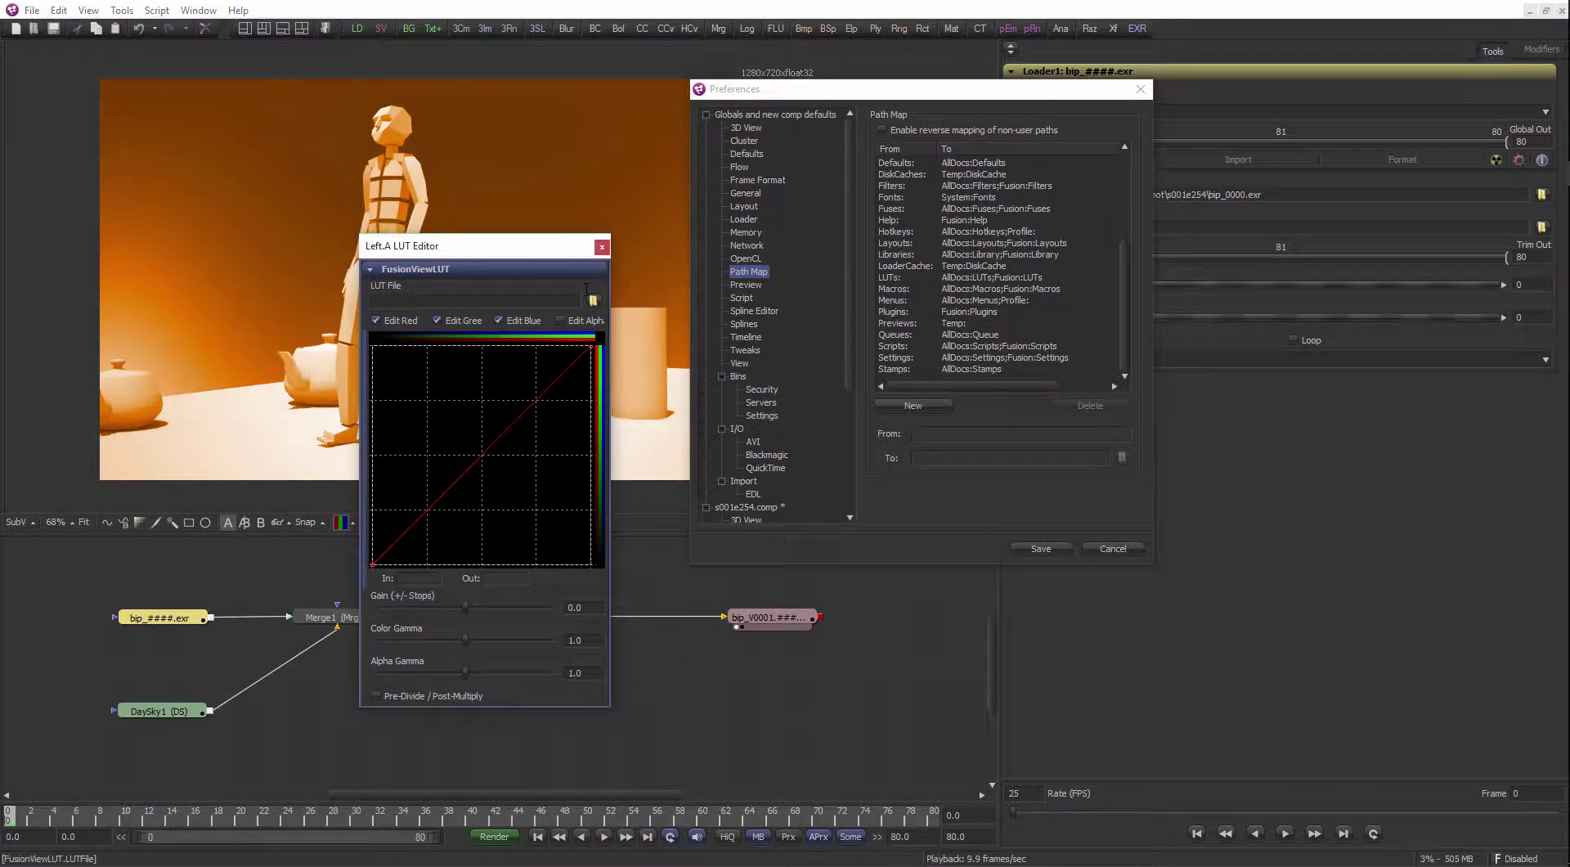
{"action": "left_click", "coordinate": [602, 246]}
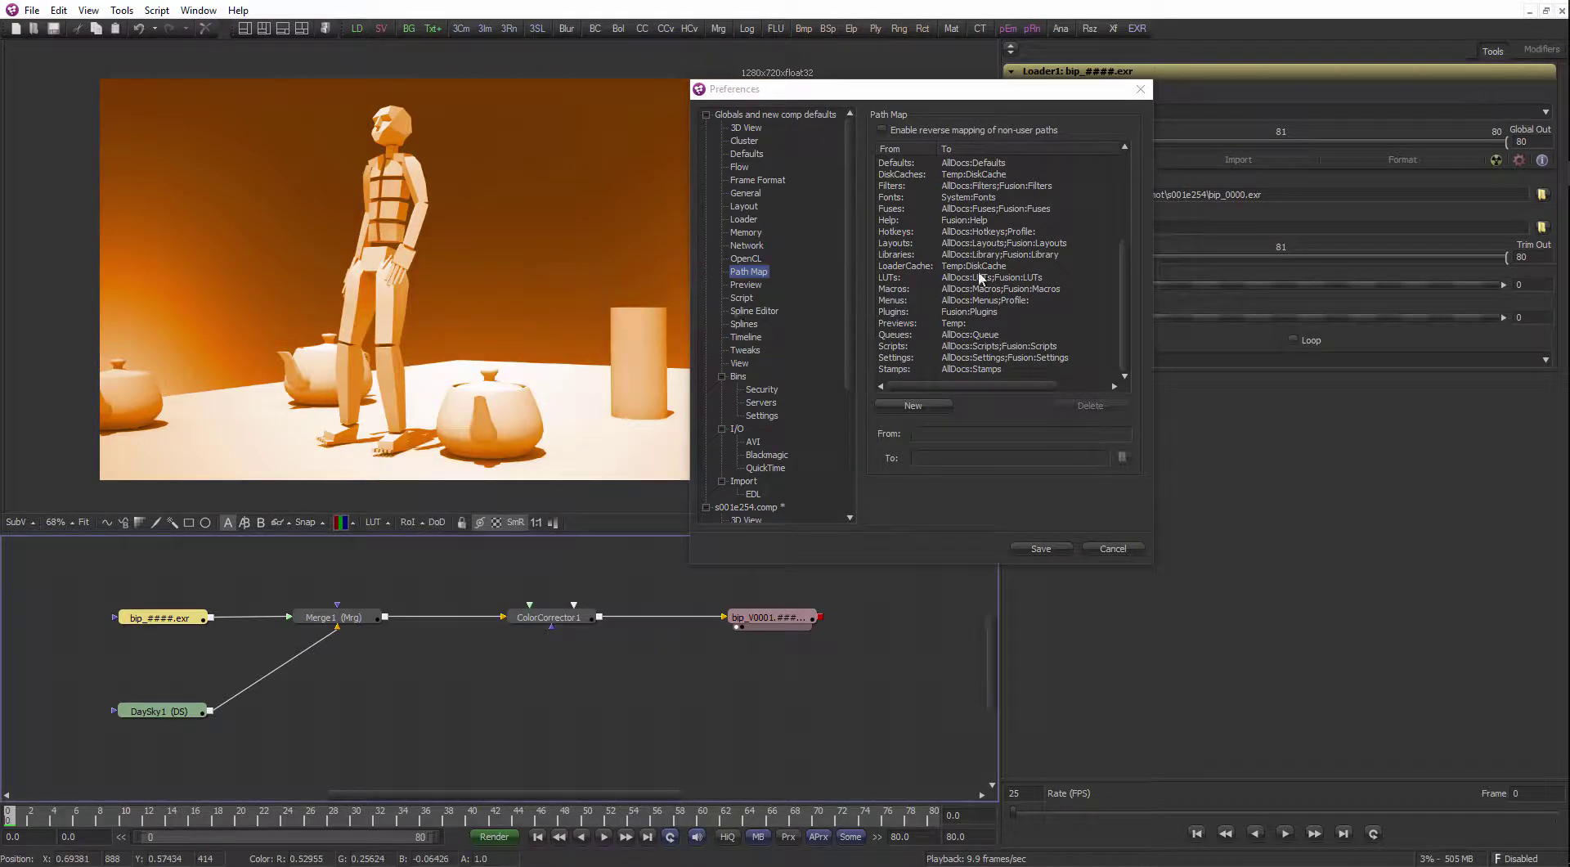
Examine the global path map entries, including Help, Comps and Fonts, to see where they point
{"action": "left_click", "coordinate": [896, 255]}
{"action": "left_click", "coordinate": [898, 220]}
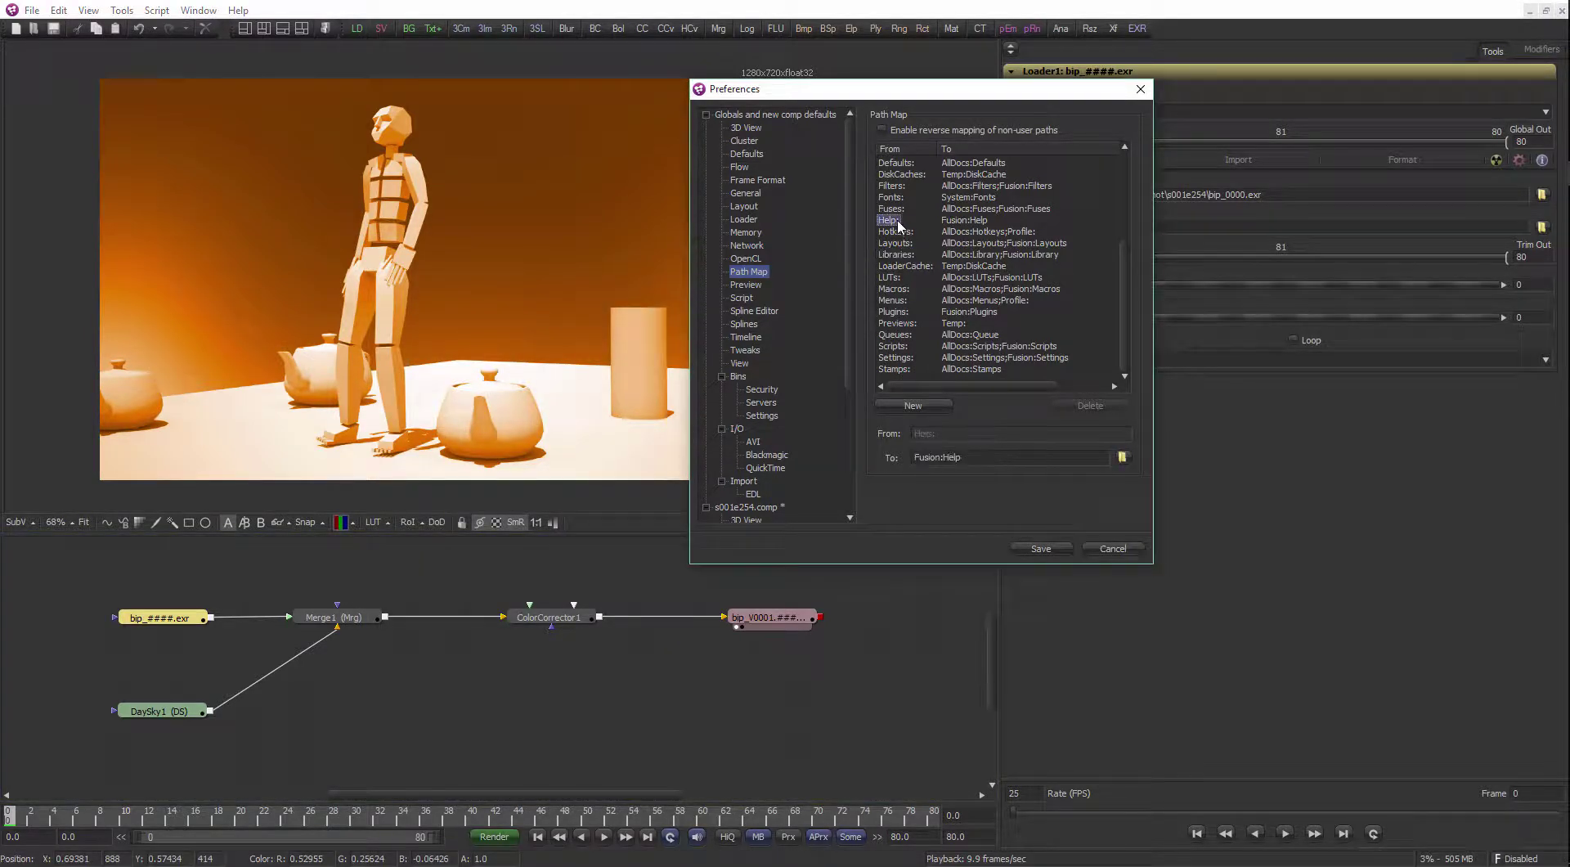
{"action": "scroll", "coordinate": [947, 231], "scroll_direction": "up", "scroll_amount": 3}
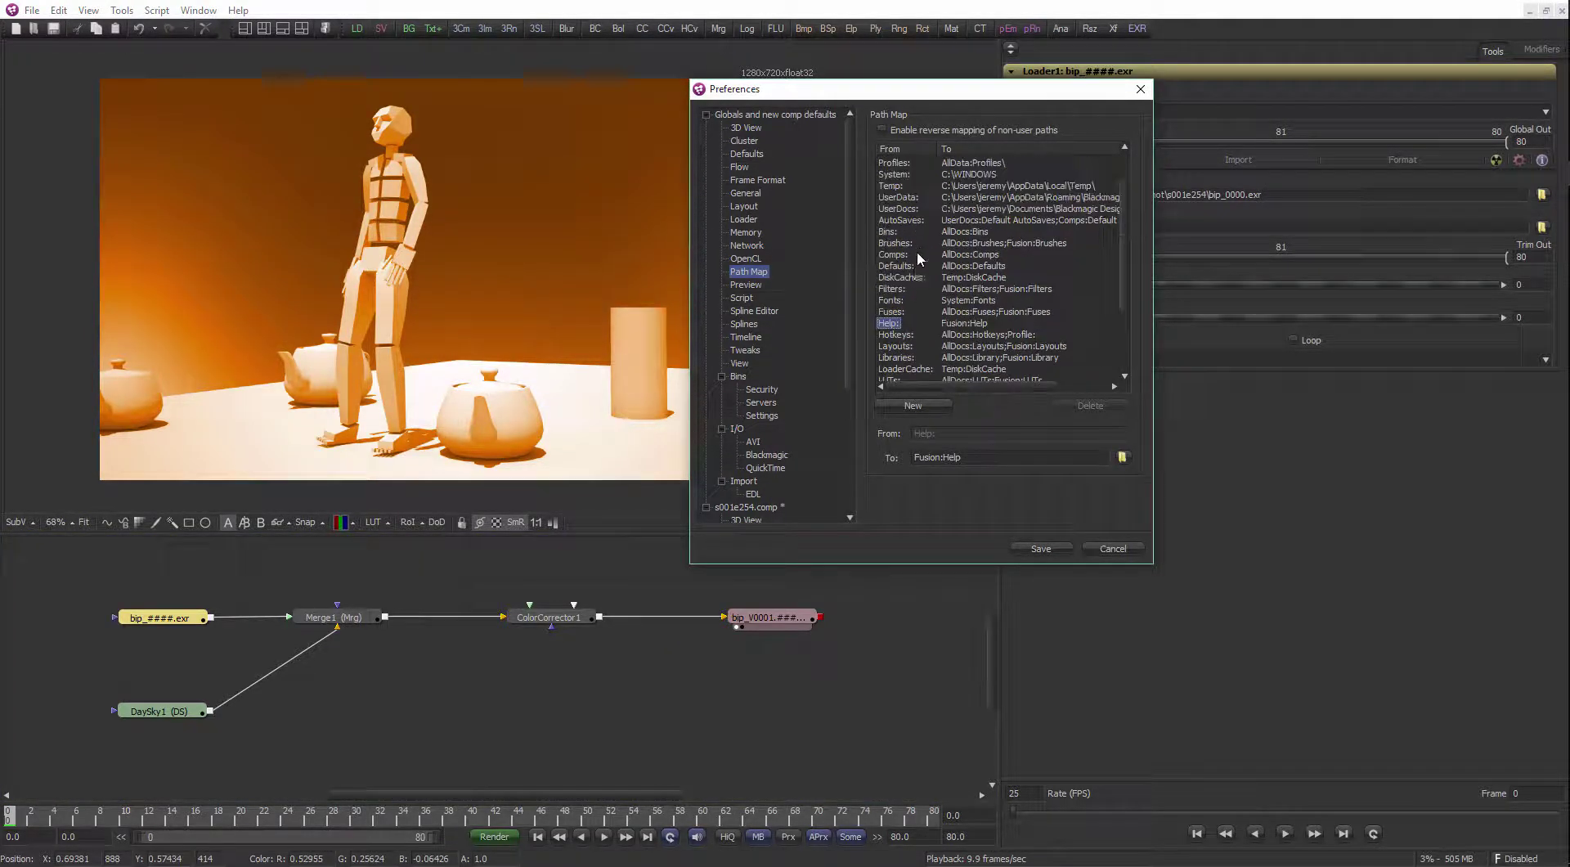
{"action": "left_click", "coordinate": [894, 255]}
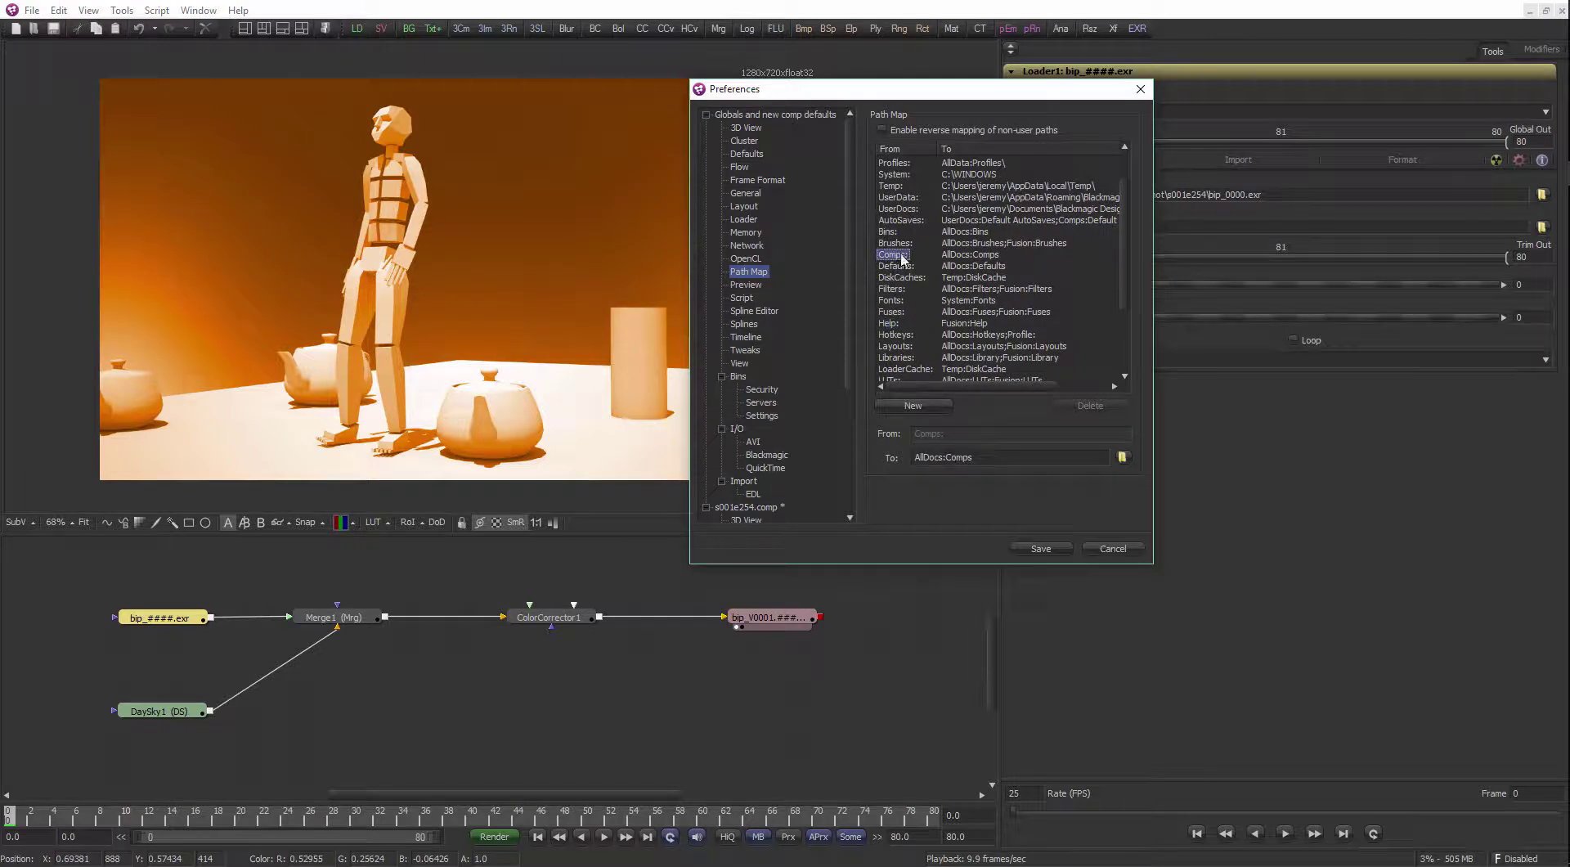
{"action": "left_click", "coordinate": [903, 303]}
{"action": "left_click_drag", "start_coordinate": [953, 90], "coordinate": [775, 69]}
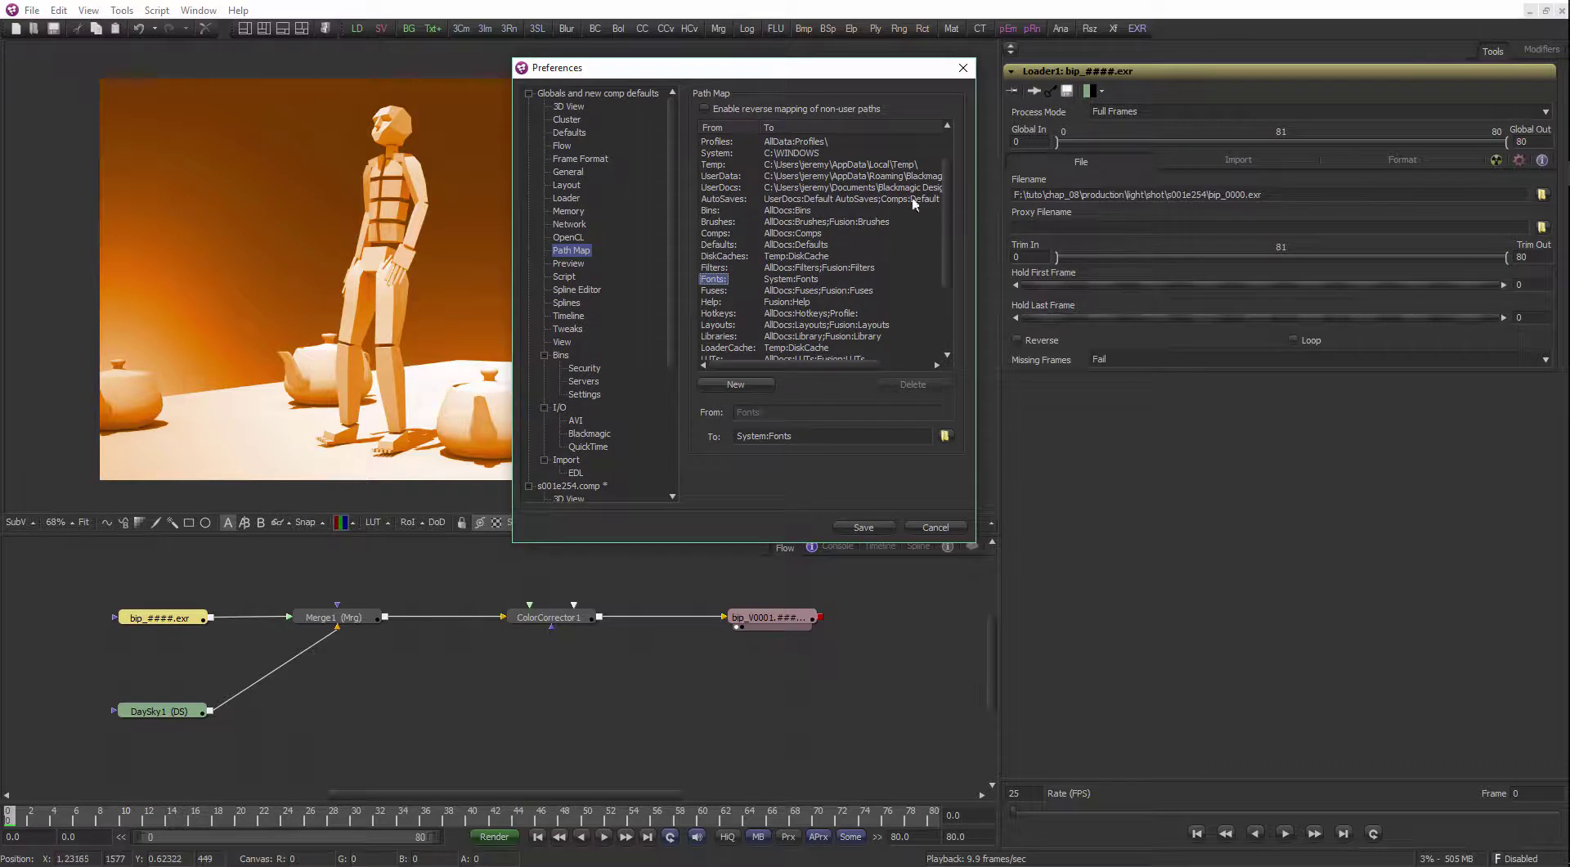
{"action": "left_click_drag", "start_coordinate": [944, 201], "coordinate": [939, 327]}
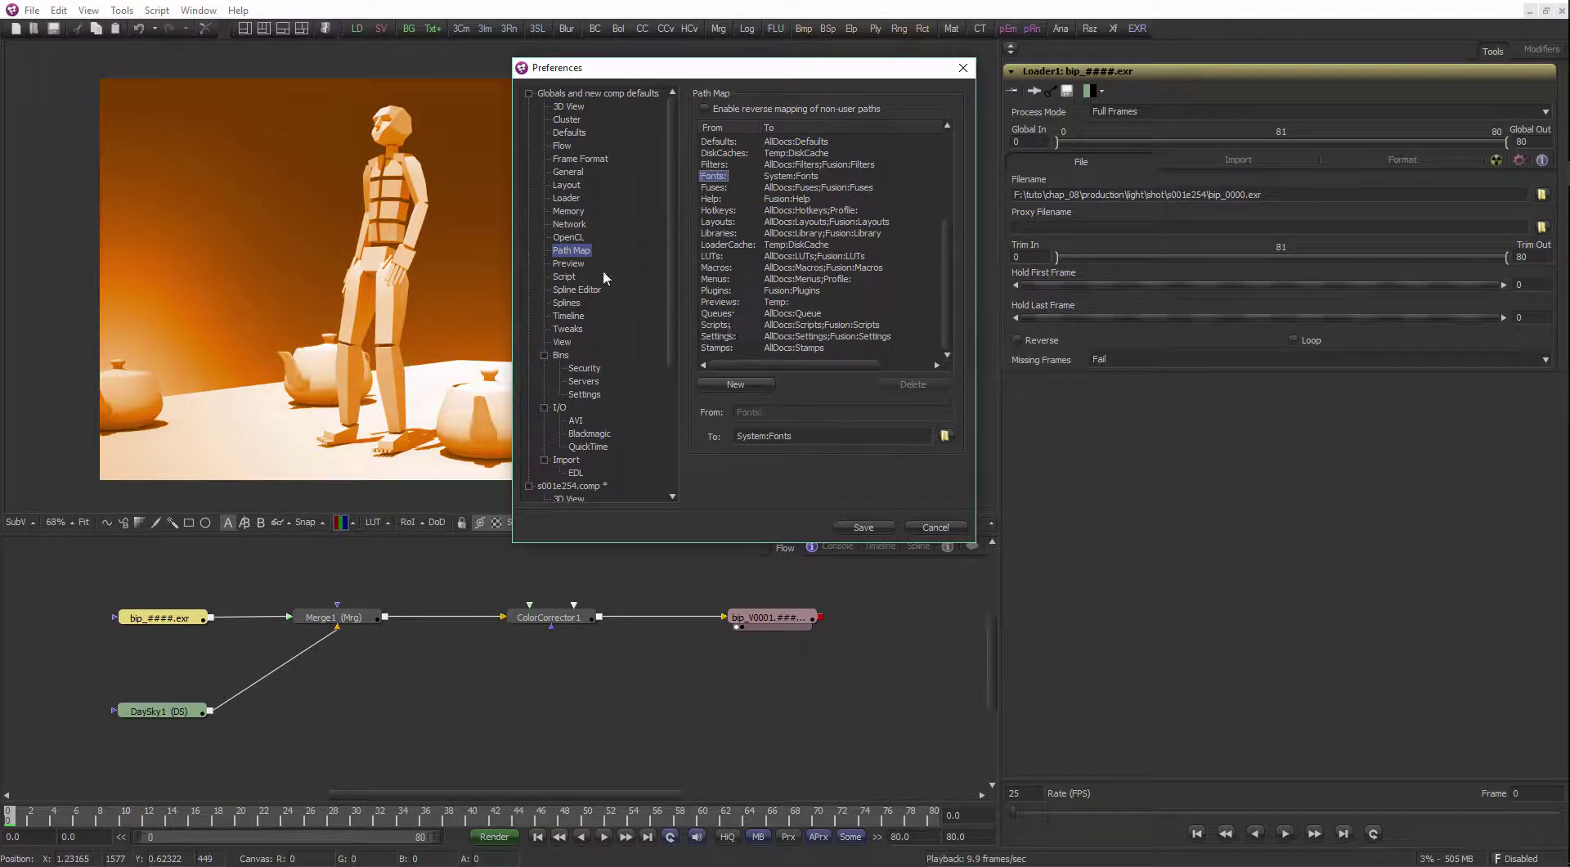
Enable reverse mapping of non-user paths in the Path Map preferences of s001e254.comp
{"action": "left_click", "coordinate": [528, 93]}
{"action": "left_click", "coordinate": [591, 95]}
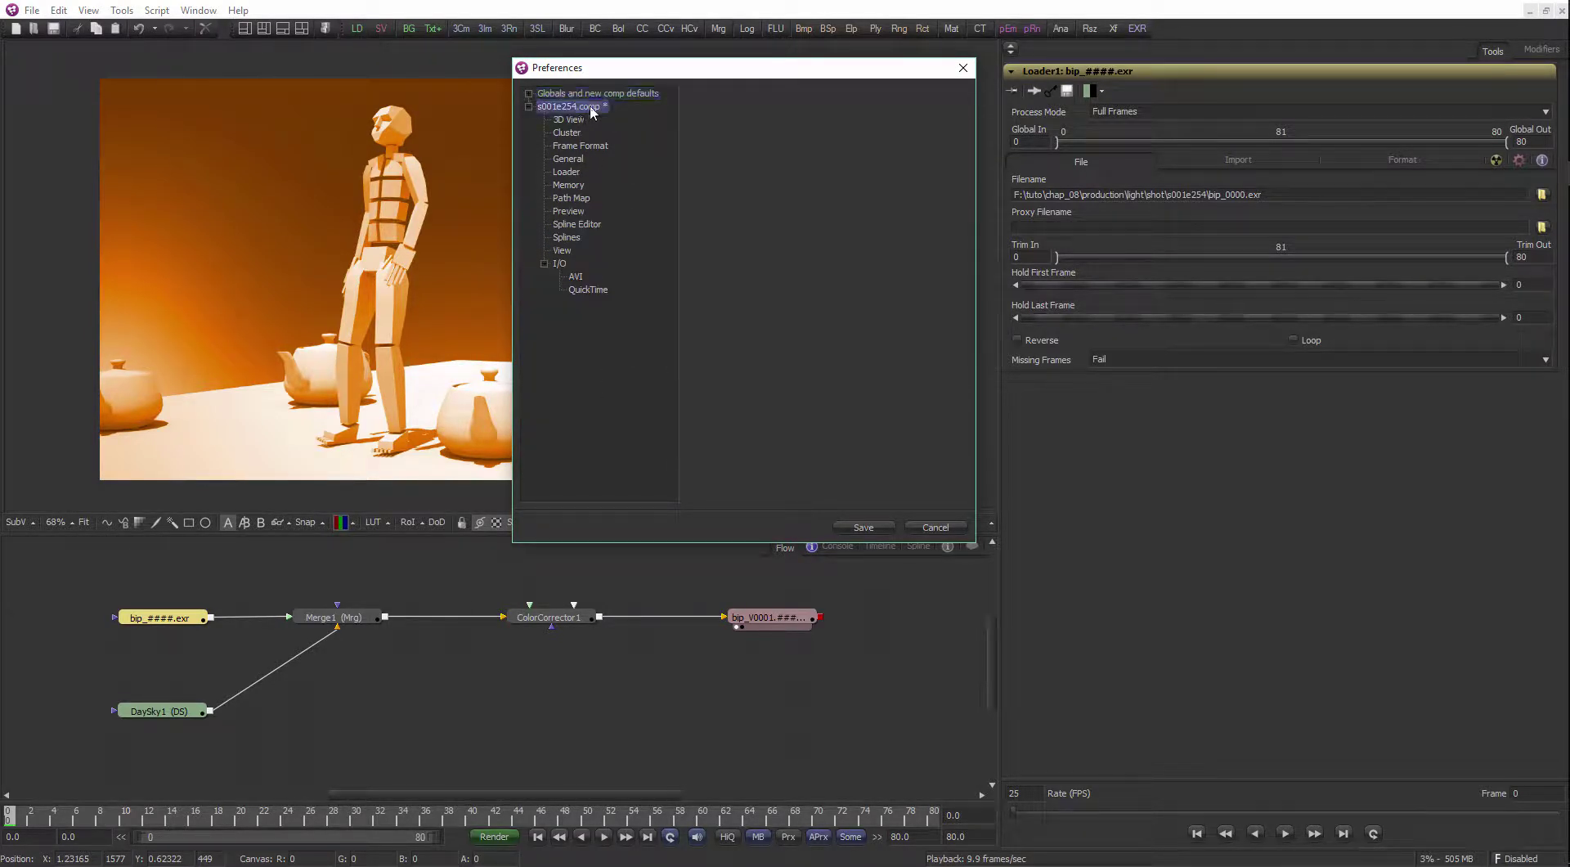
{"action": "left_click", "coordinate": [570, 119]}
{"action": "left_click", "coordinate": [570, 107]}
{"action": "left_click", "coordinate": [566, 187]}
{"action": "left_click", "coordinate": [566, 200]}
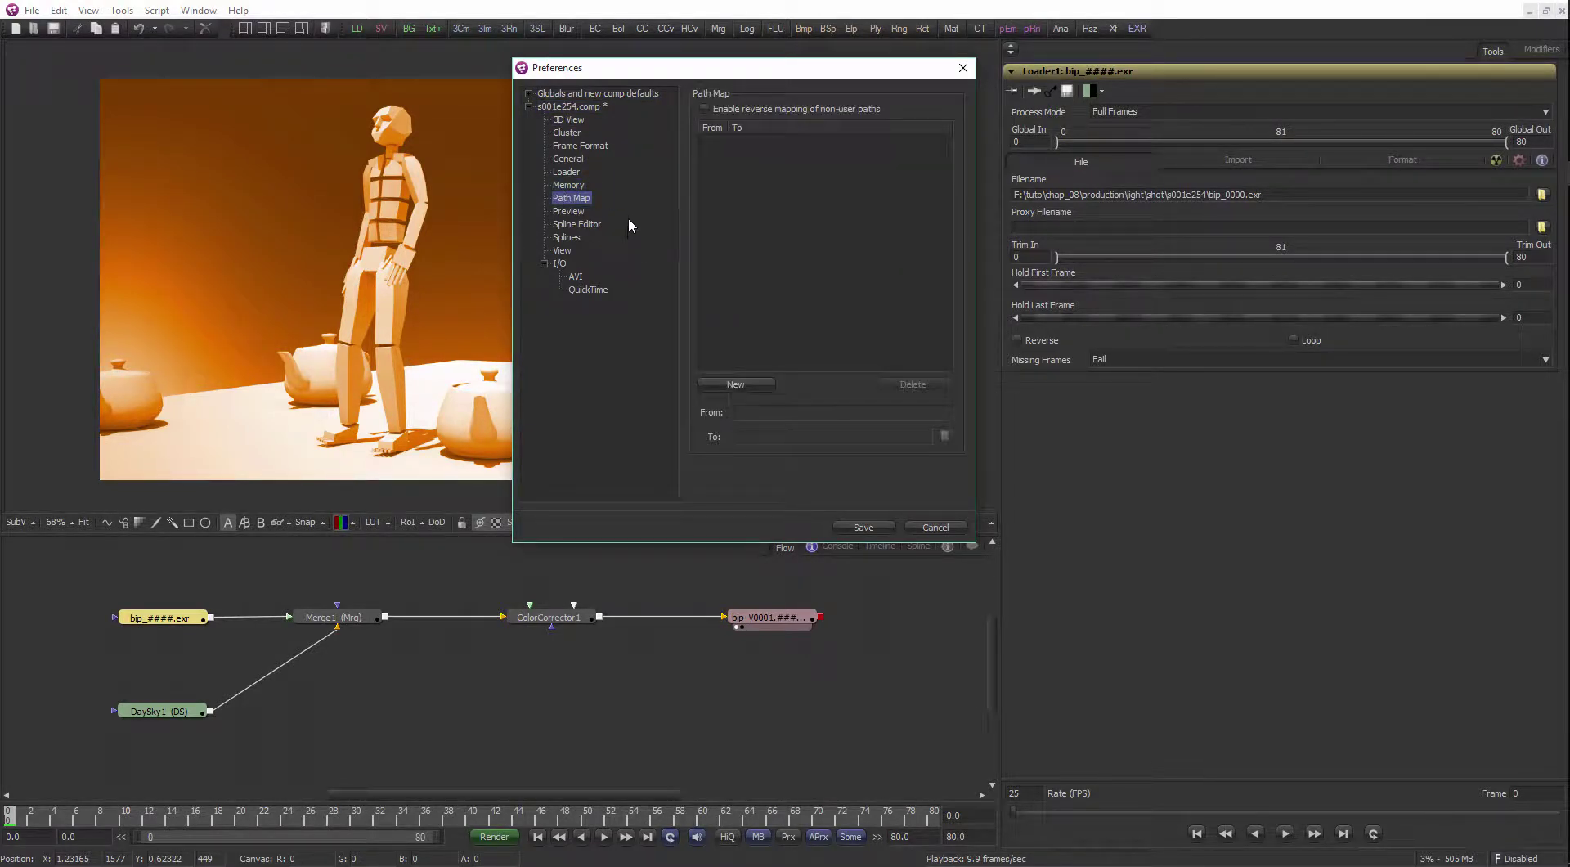
{"action": "left_click_drag", "start_coordinate": [696, 72], "coordinate": [270, 64]}
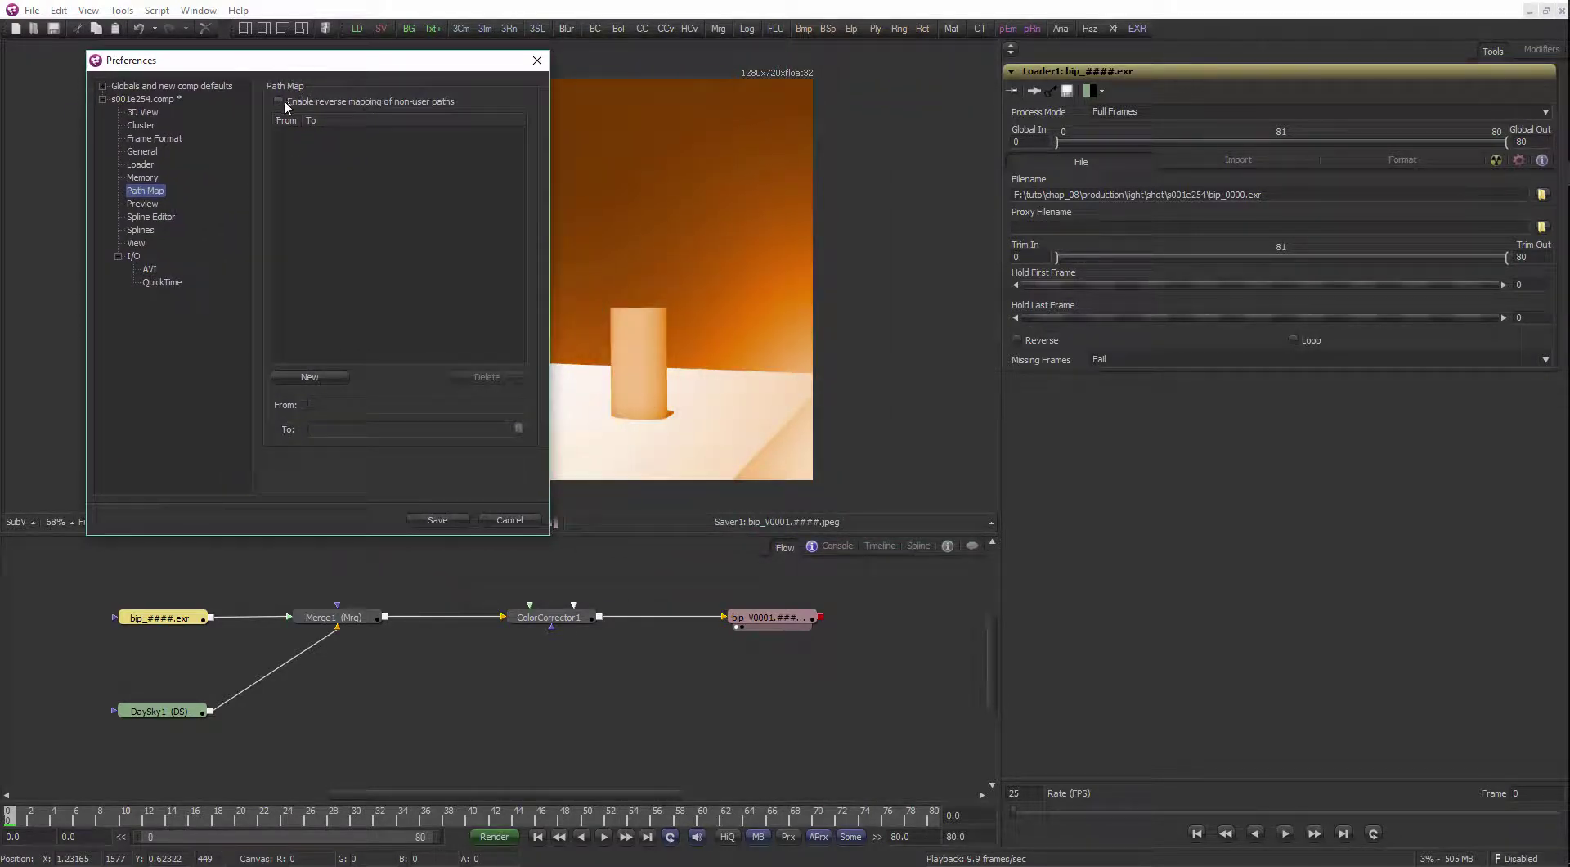
{"action": "left_click", "coordinate": [283, 103]}
{"action": "left_click_drag", "start_coordinate": [341, 66], "coordinate": [300, 61]}
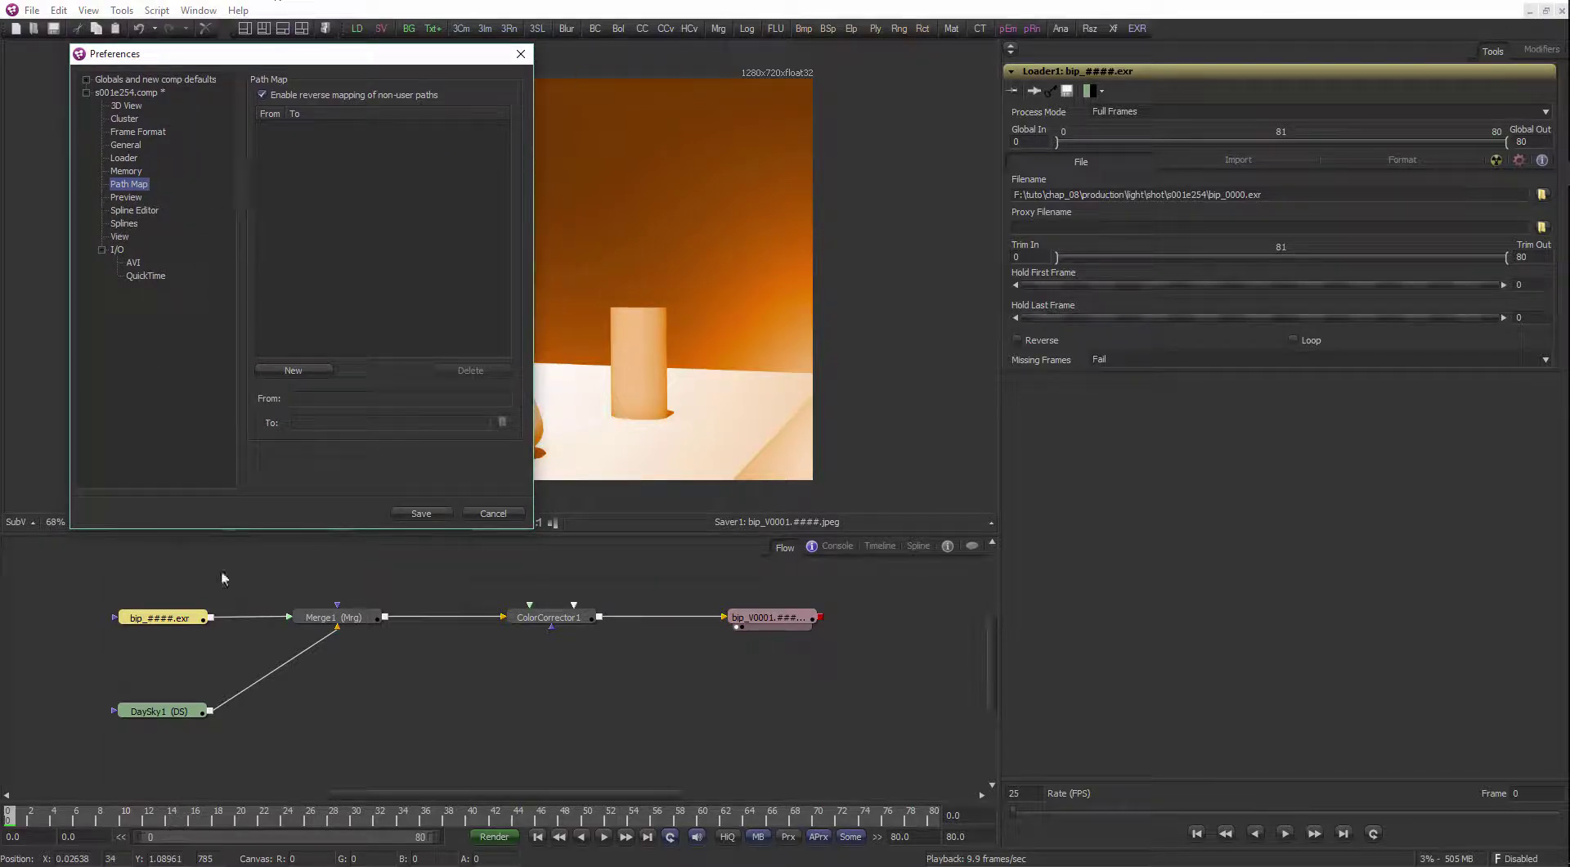
Copy the loader's folder path up to the shot folder and add a composition path map named input:
{"action": "left_click", "coordinate": [194, 607]}
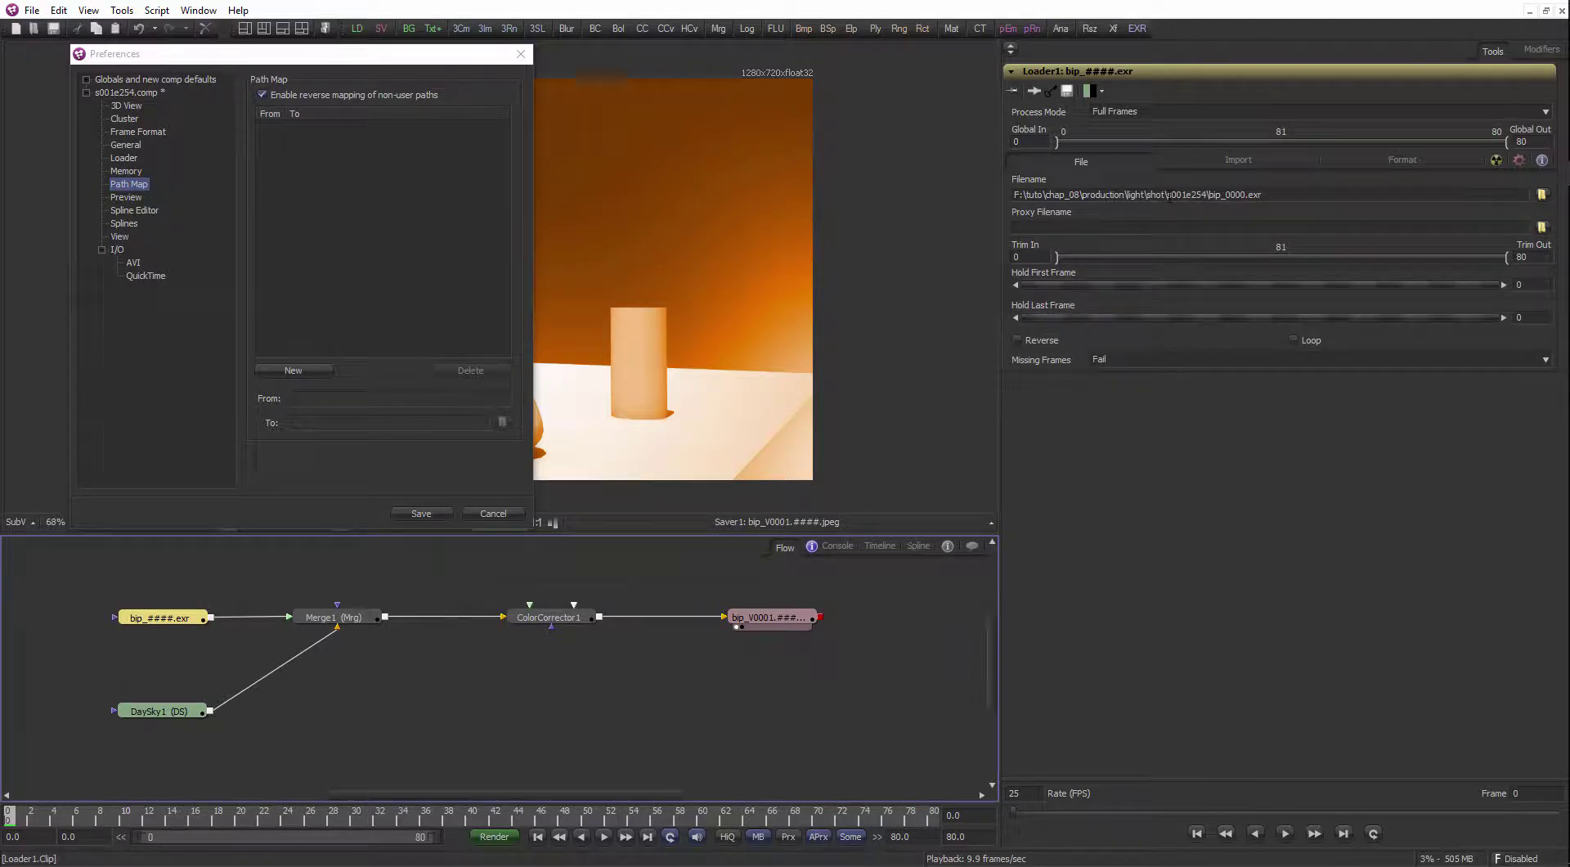
{"action": "left_click_drag", "start_coordinate": [1170, 195], "coordinate": [1017, 194]}
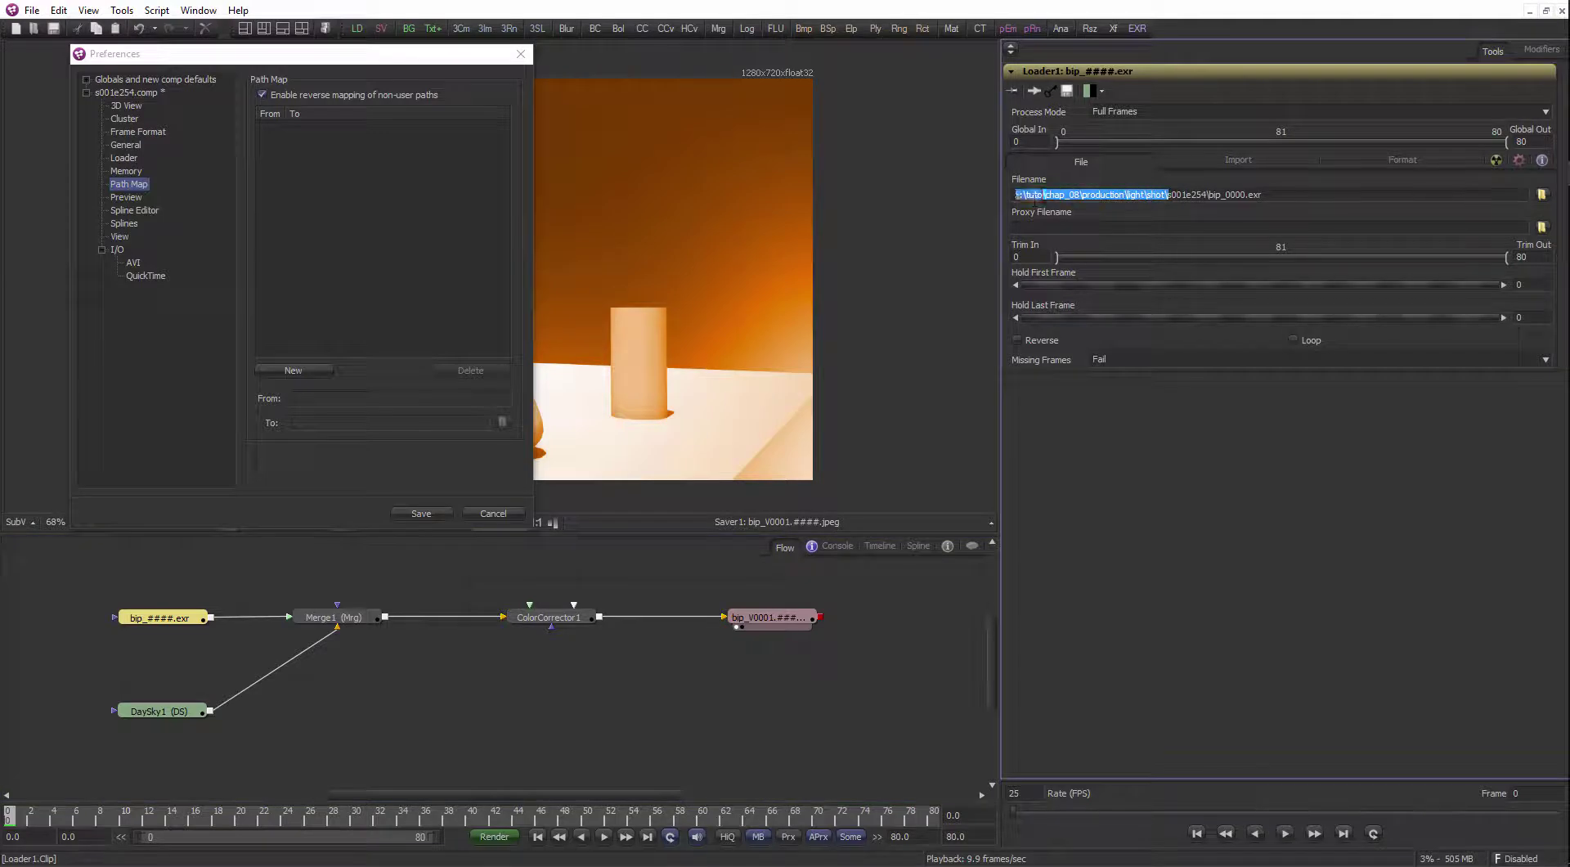
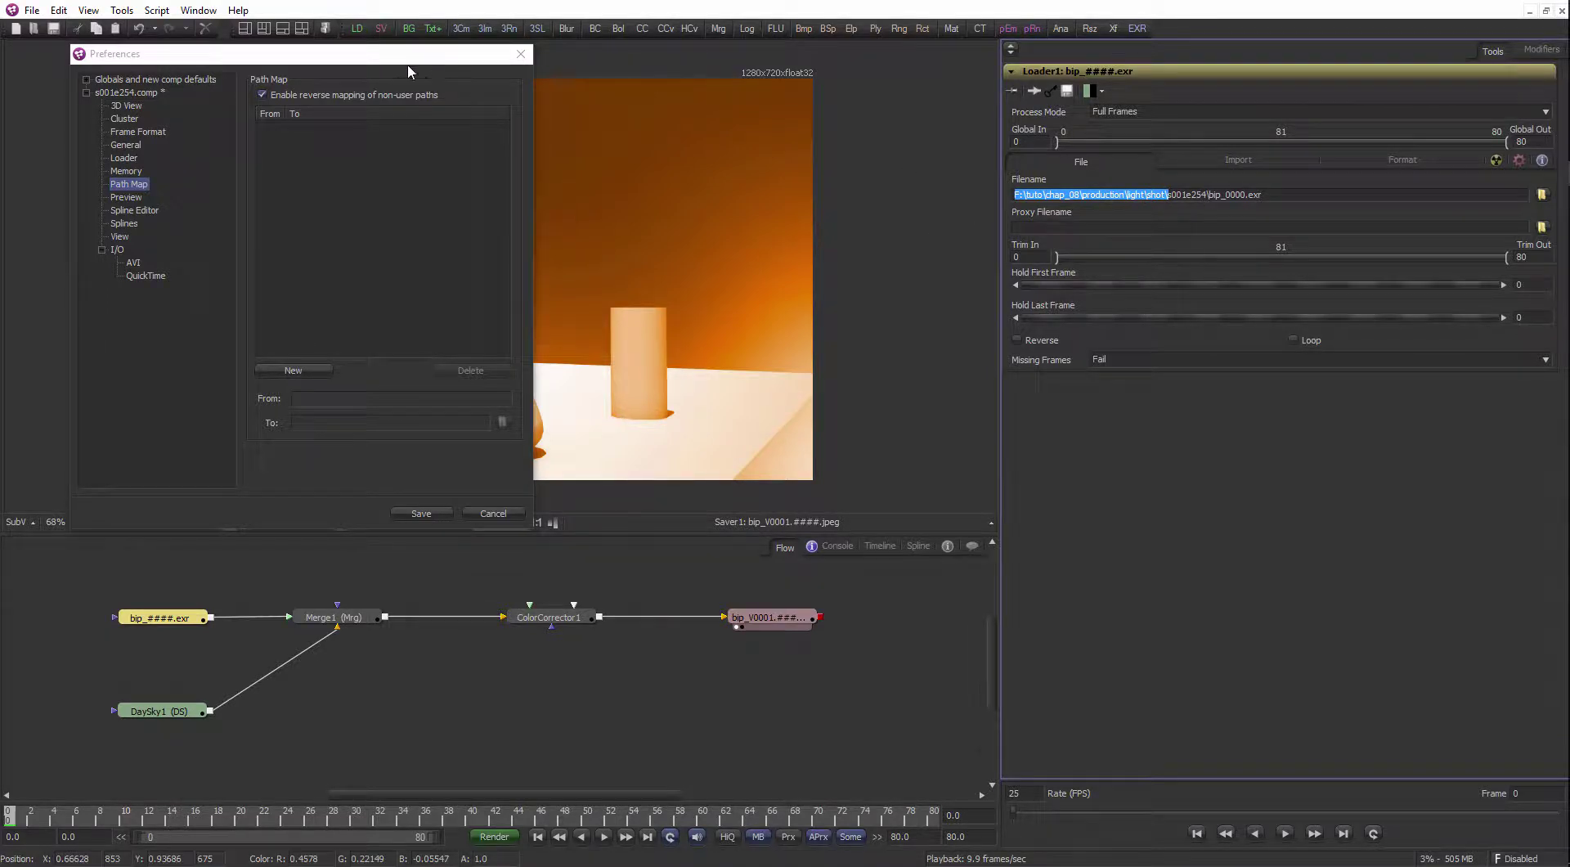
{"action": "left_click", "coordinate": [391, 118]}
{"action": "left_click", "coordinate": [317, 372]}
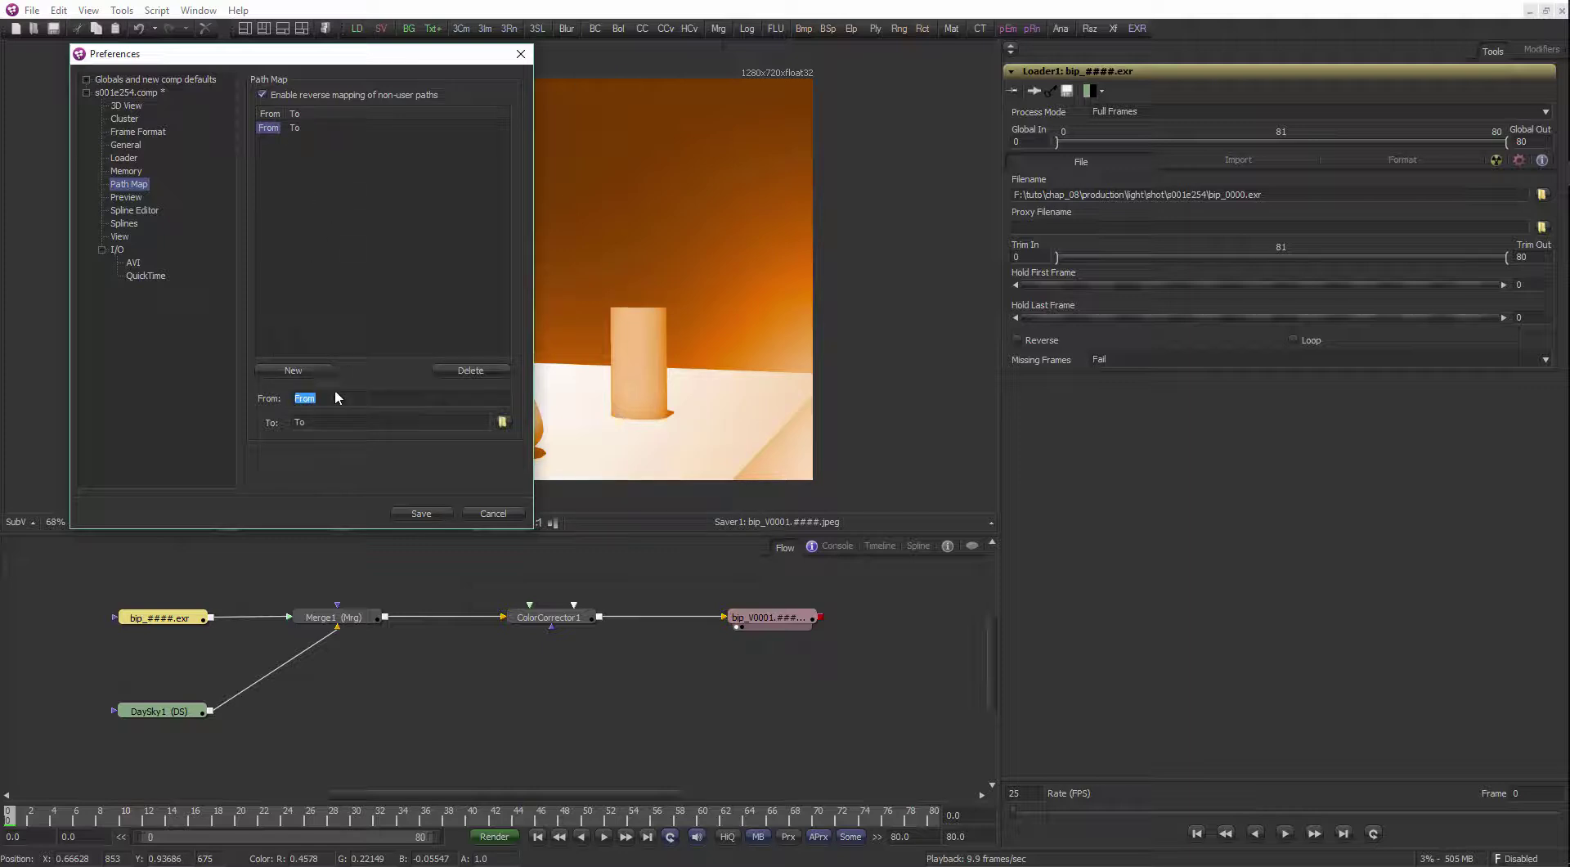
{"action": "type", "text": "\\\\"}
{"action": "key", "text": "BackSpace"}
Point the input: path map to F:\tuto\chap_08\production\light\shot\, save the preferences and reselect the loader
{"action": "left_click", "coordinate": [503, 422]}
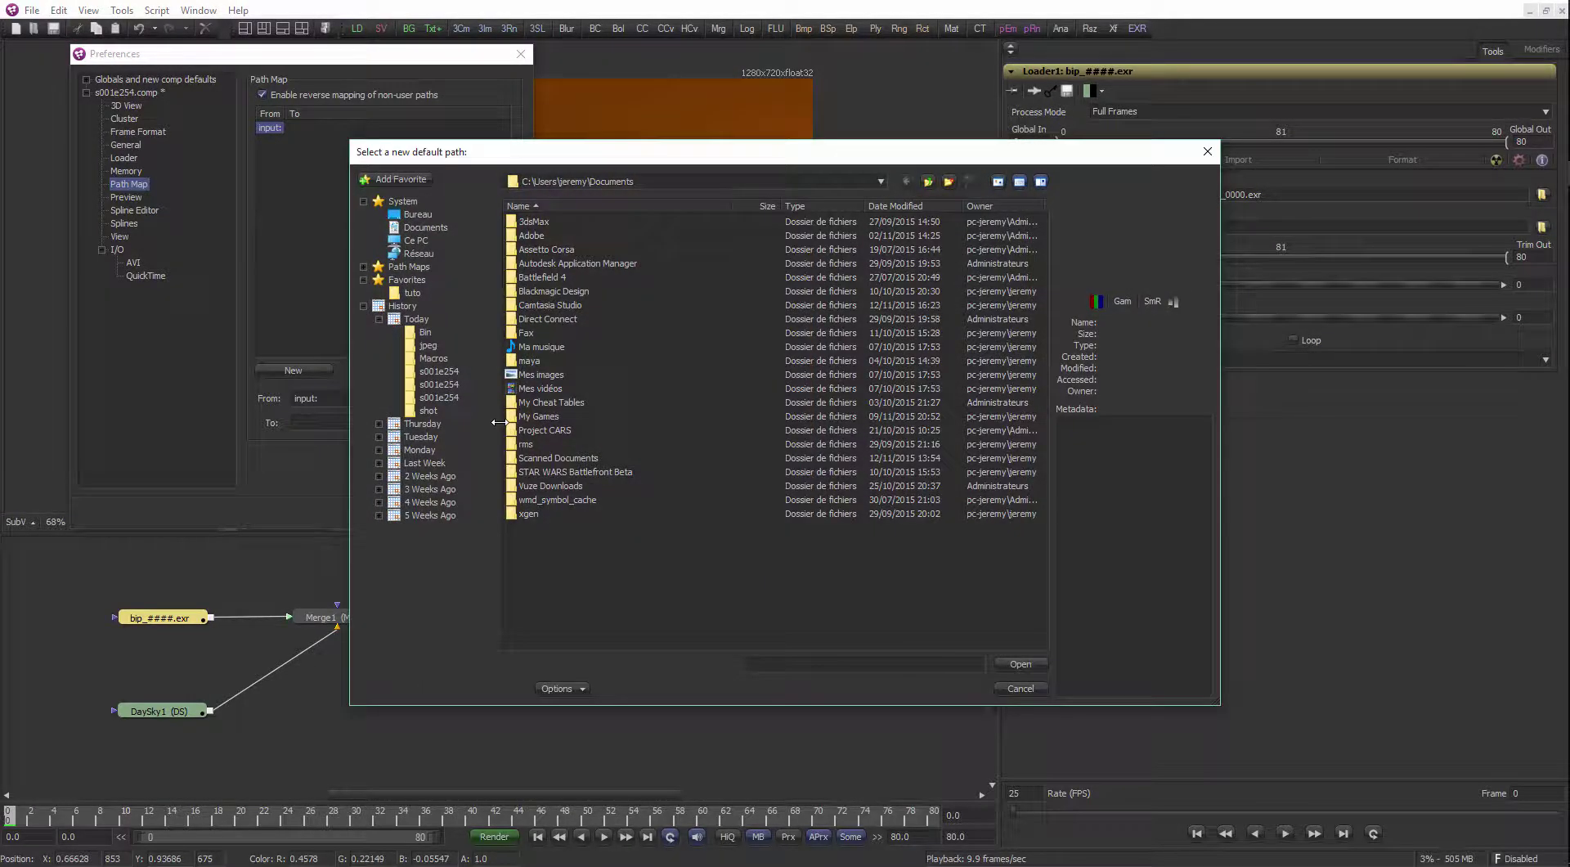
{"action": "type", "text": "F:\\tuto\\chap_08\\production\\light\\shot\\"}
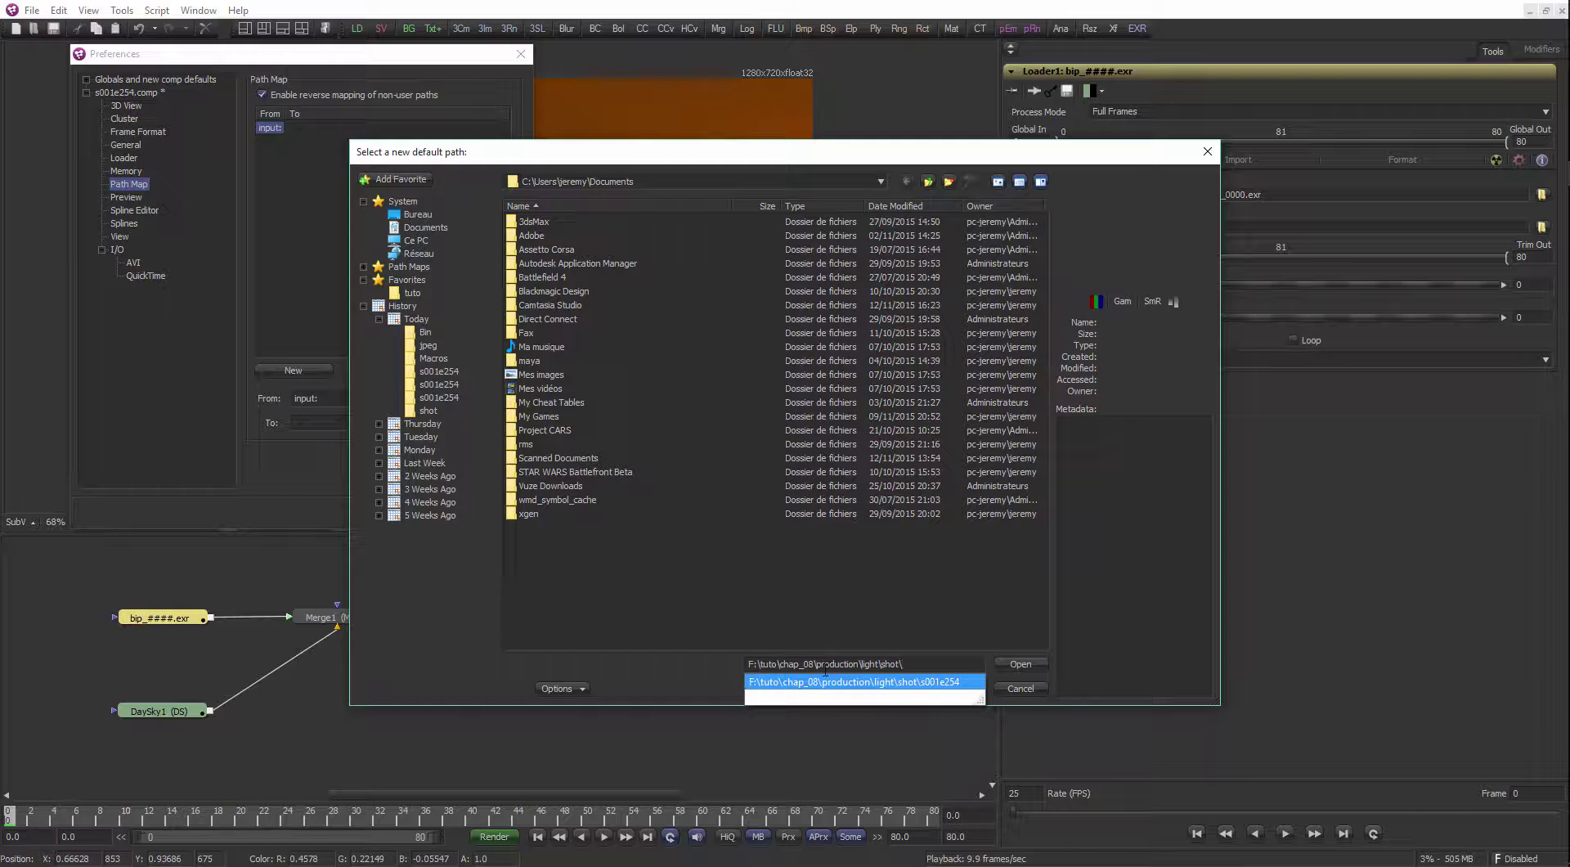
{"action": "left_click", "coordinate": [1018, 663]}
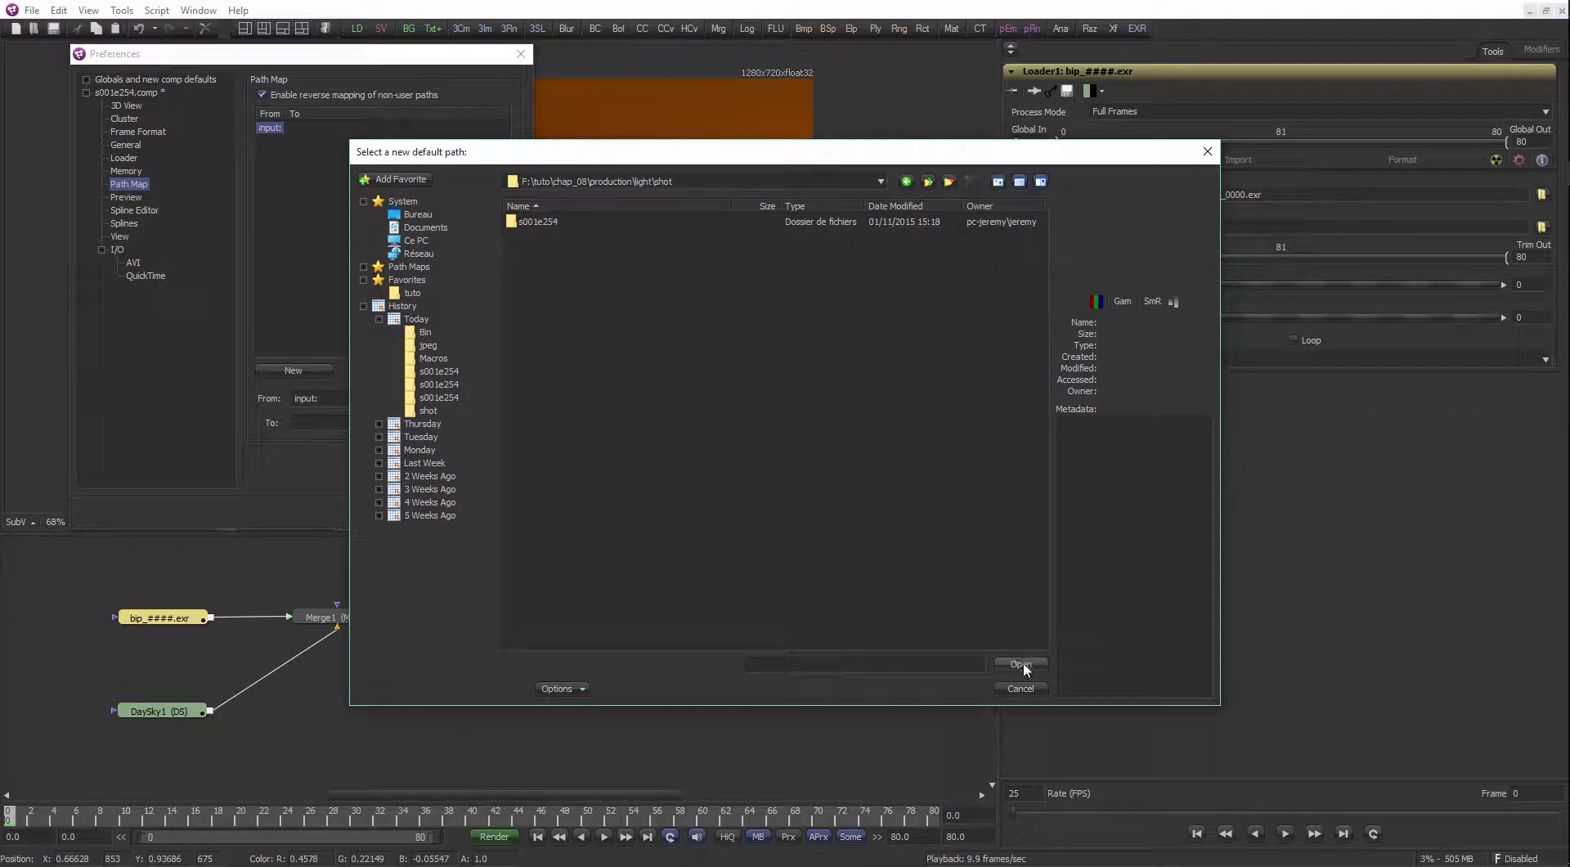
{"action": "left_click", "coordinate": [1033, 663]}
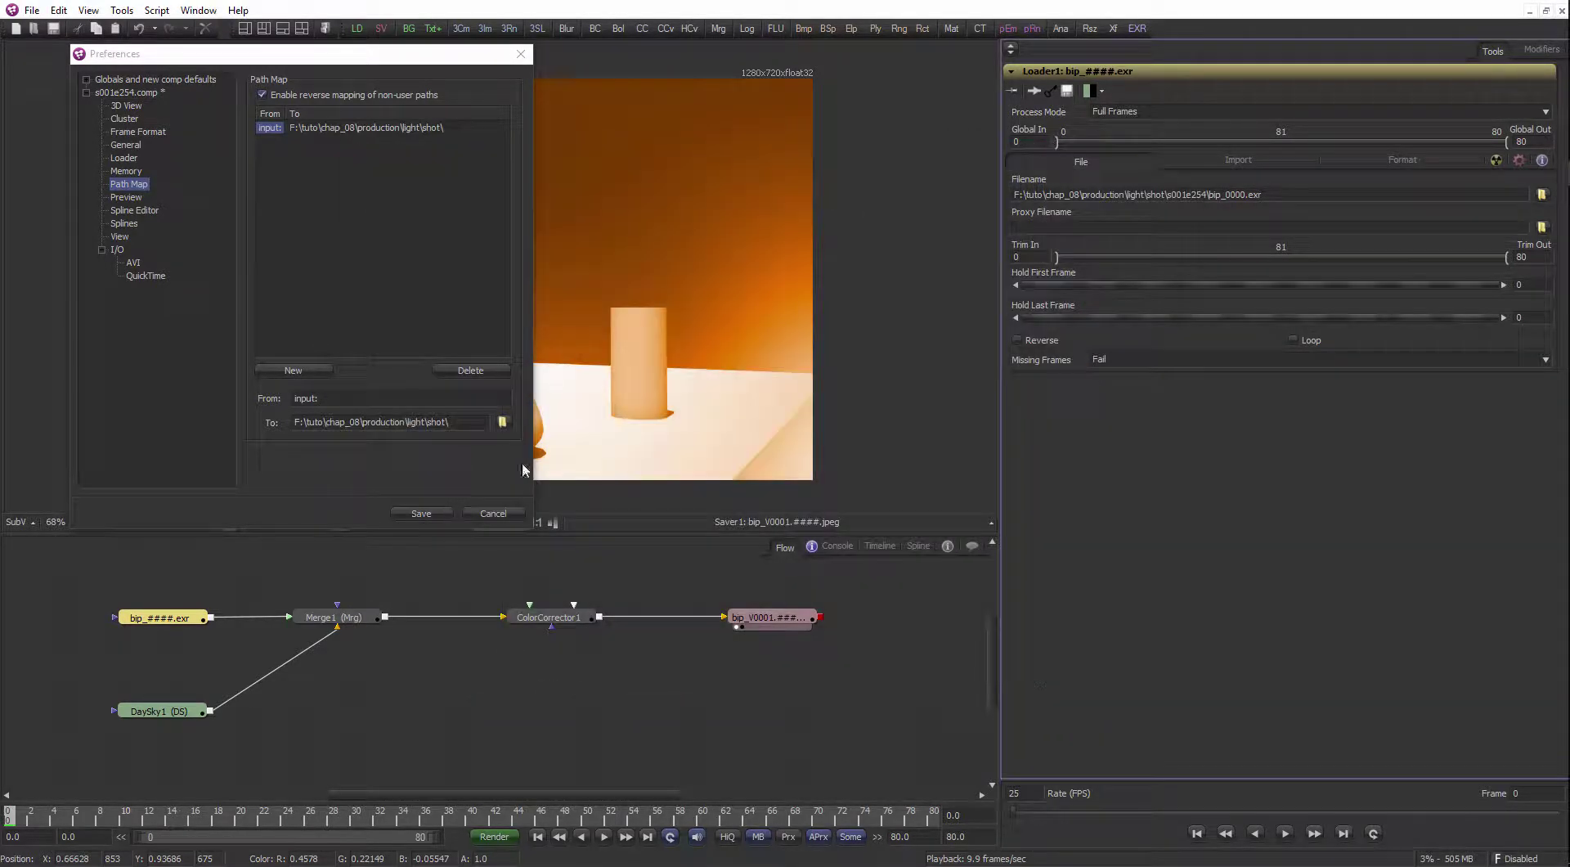
{"action": "left_click", "coordinate": [435, 513]}
{"action": "left_click", "coordinate": [433, 674]}
{"action": "left_click", "coordinate": [183, 619]}
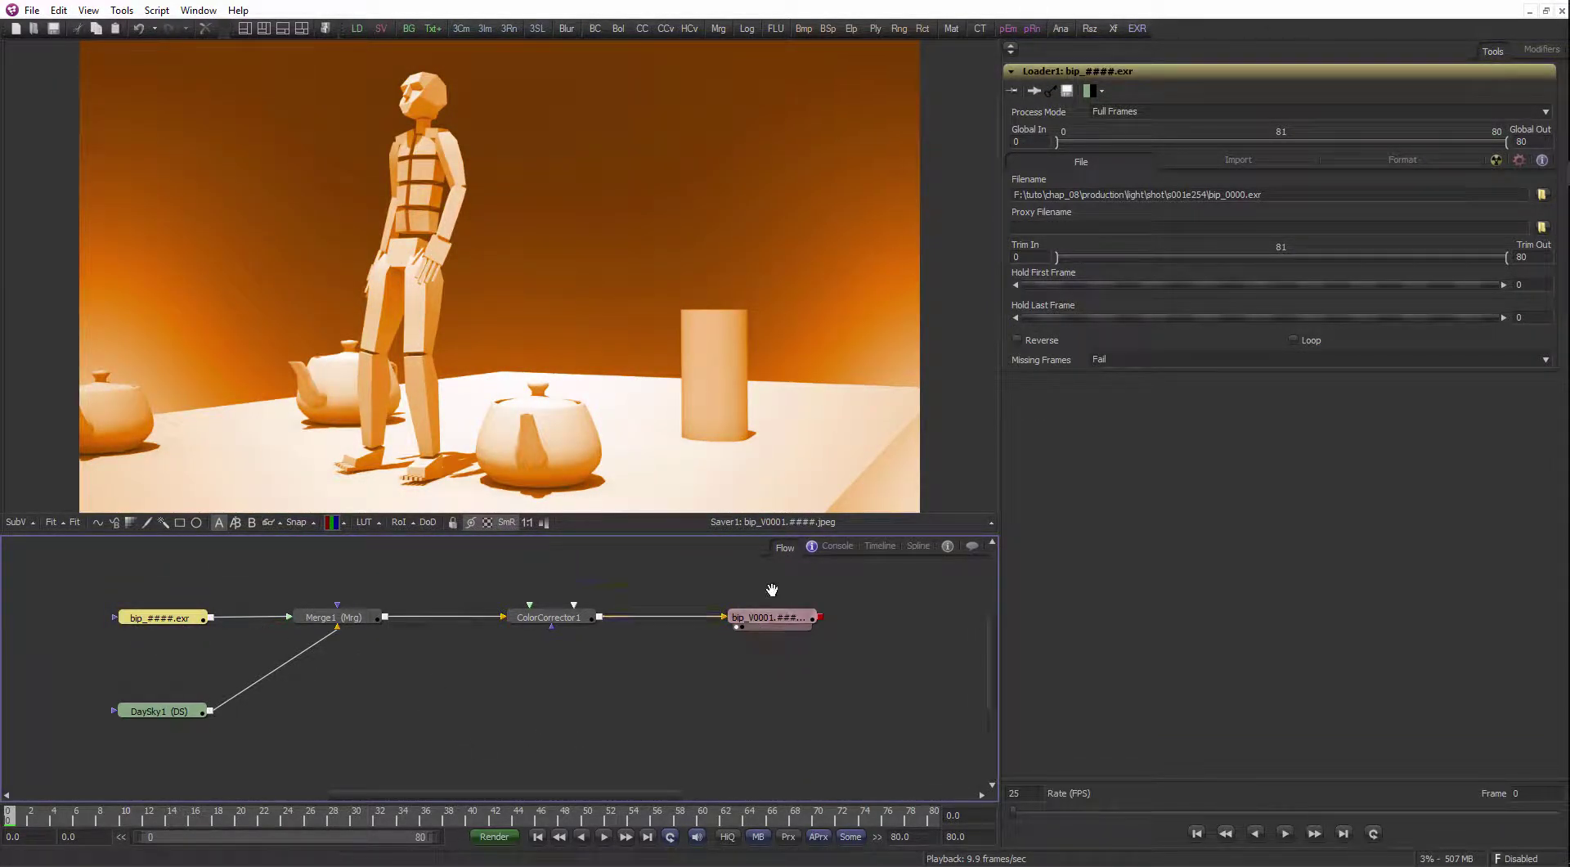
Copy the input: name from the composition's path map and substitute it for the folder path before s001e254 in the loader's filename
{"action": "scroll", "coordinate": [771, 589], "scroll_direction": "down", "scroll_amount": 1}
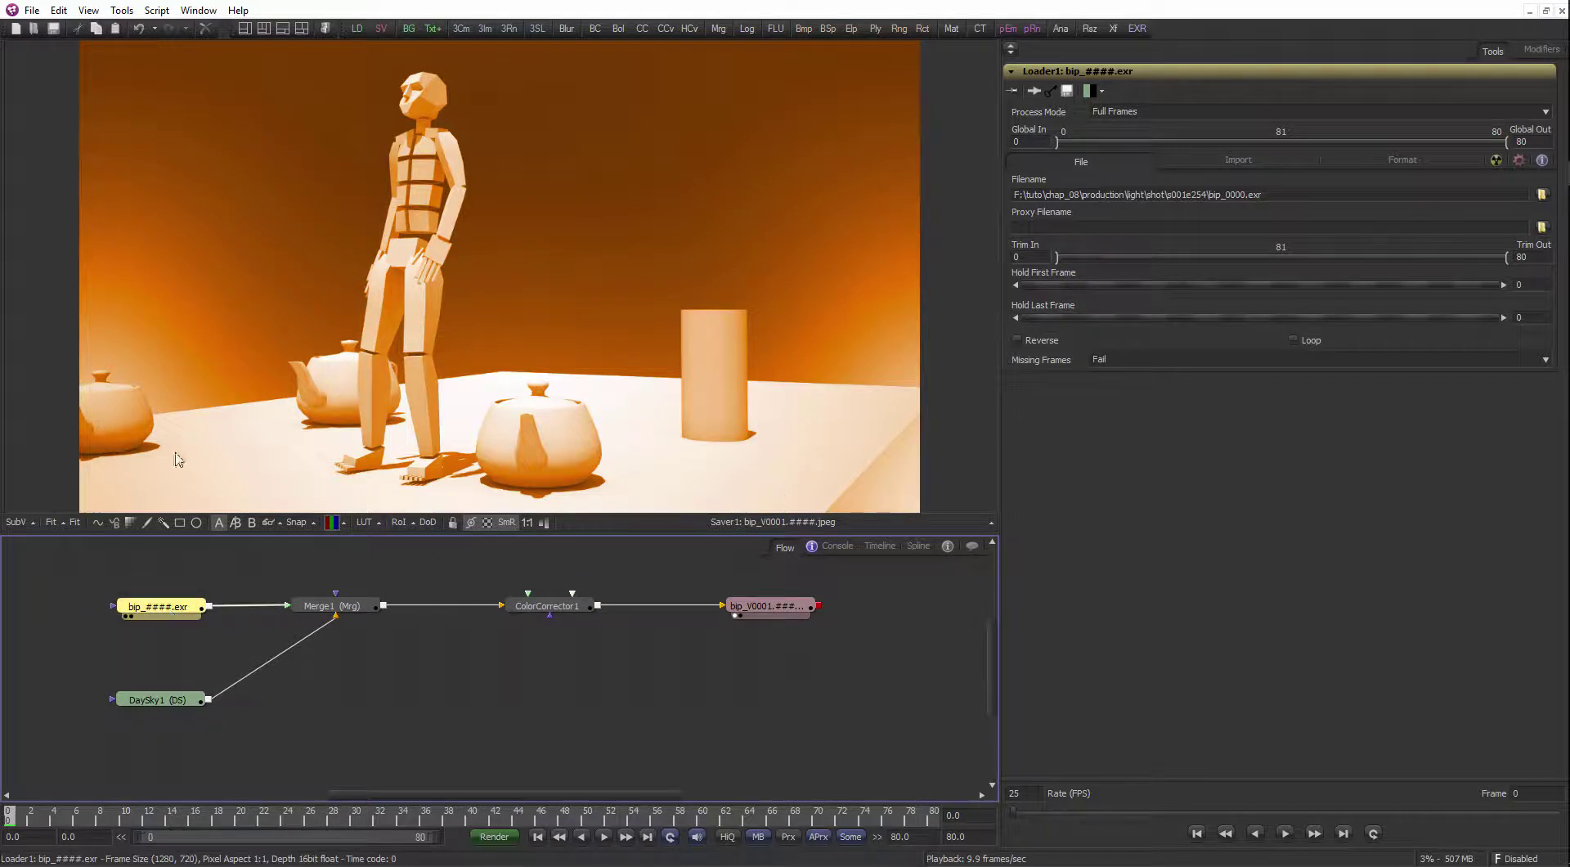
{"action": "left_click", "coordinate": [12, 9]}
{"action": "left_click", "coordinate": [16, 10]}
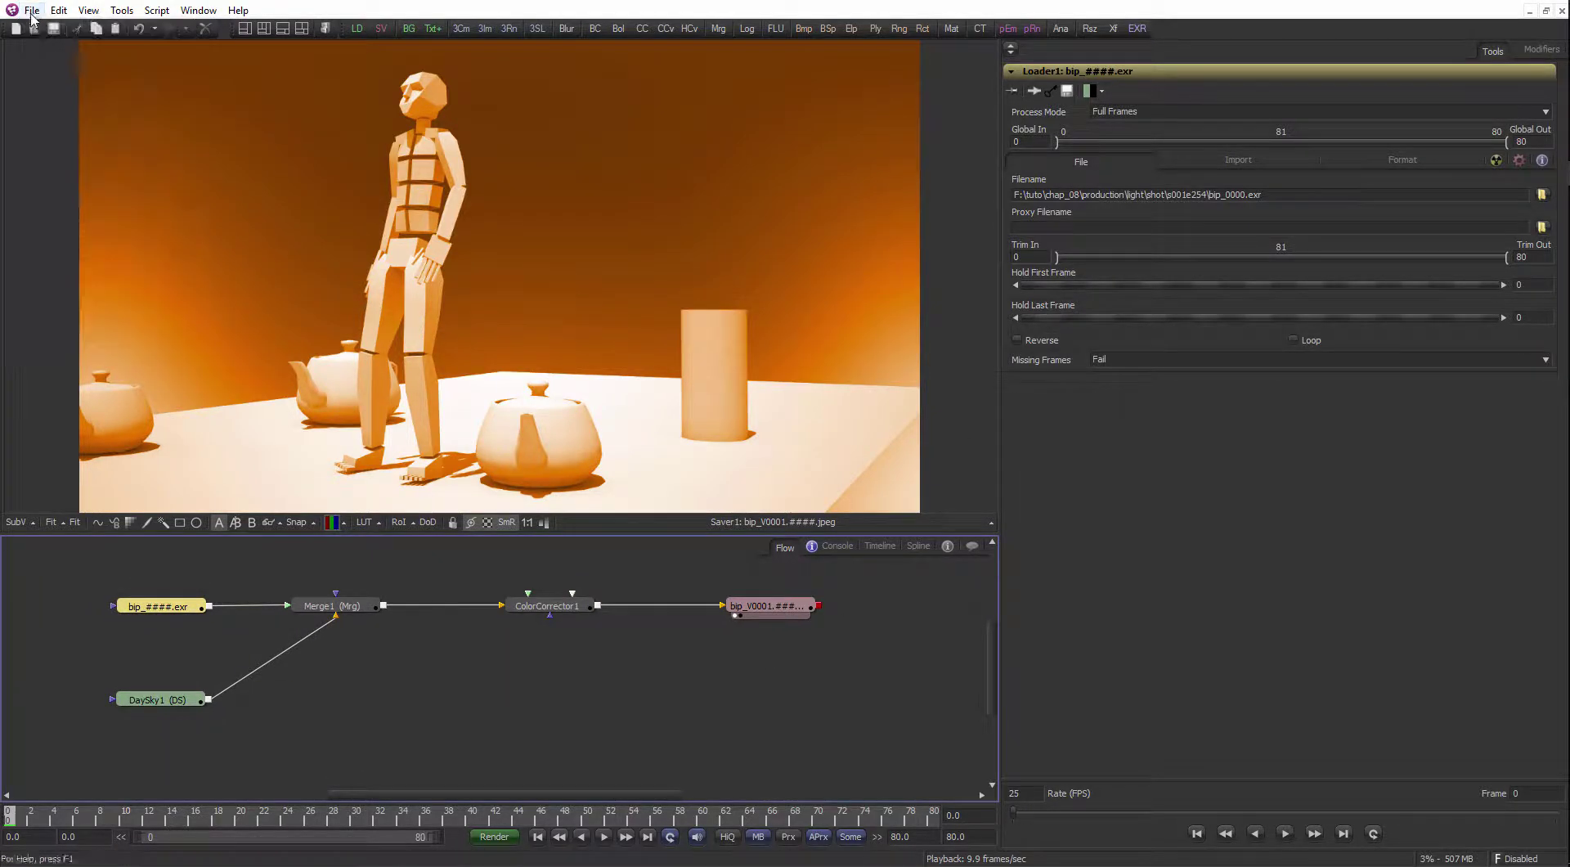
{"action": "left_click", "coordinate": [32, 9]}
{"action": "left_click", "coordinate": [90, 252]}
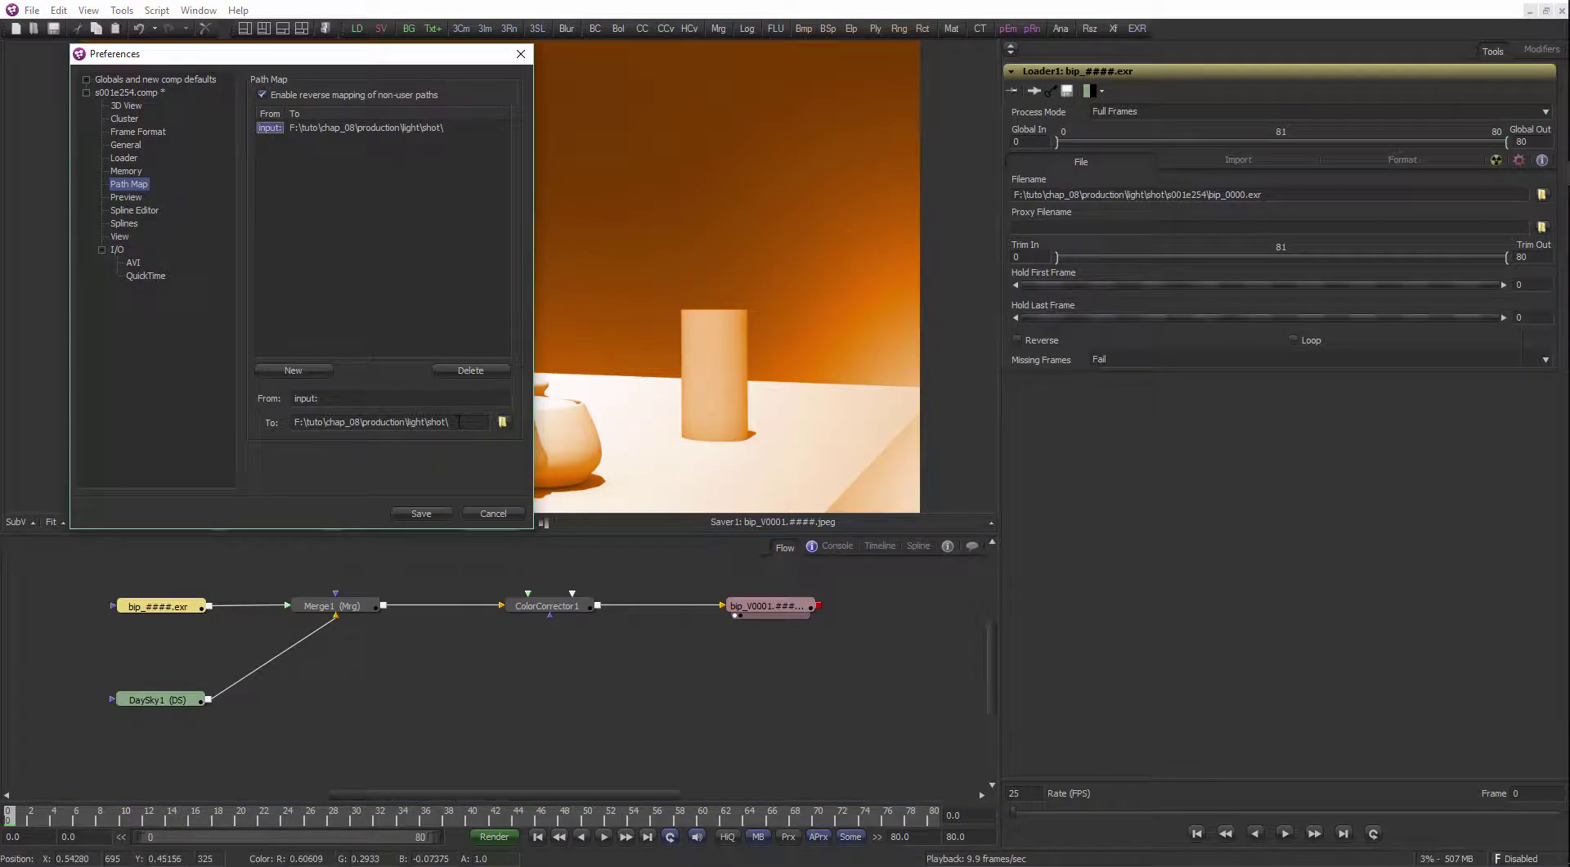
{"action": "double_click", "coordinate": [341, 400]}
{"action": "key", "text": "ctrl+c"}
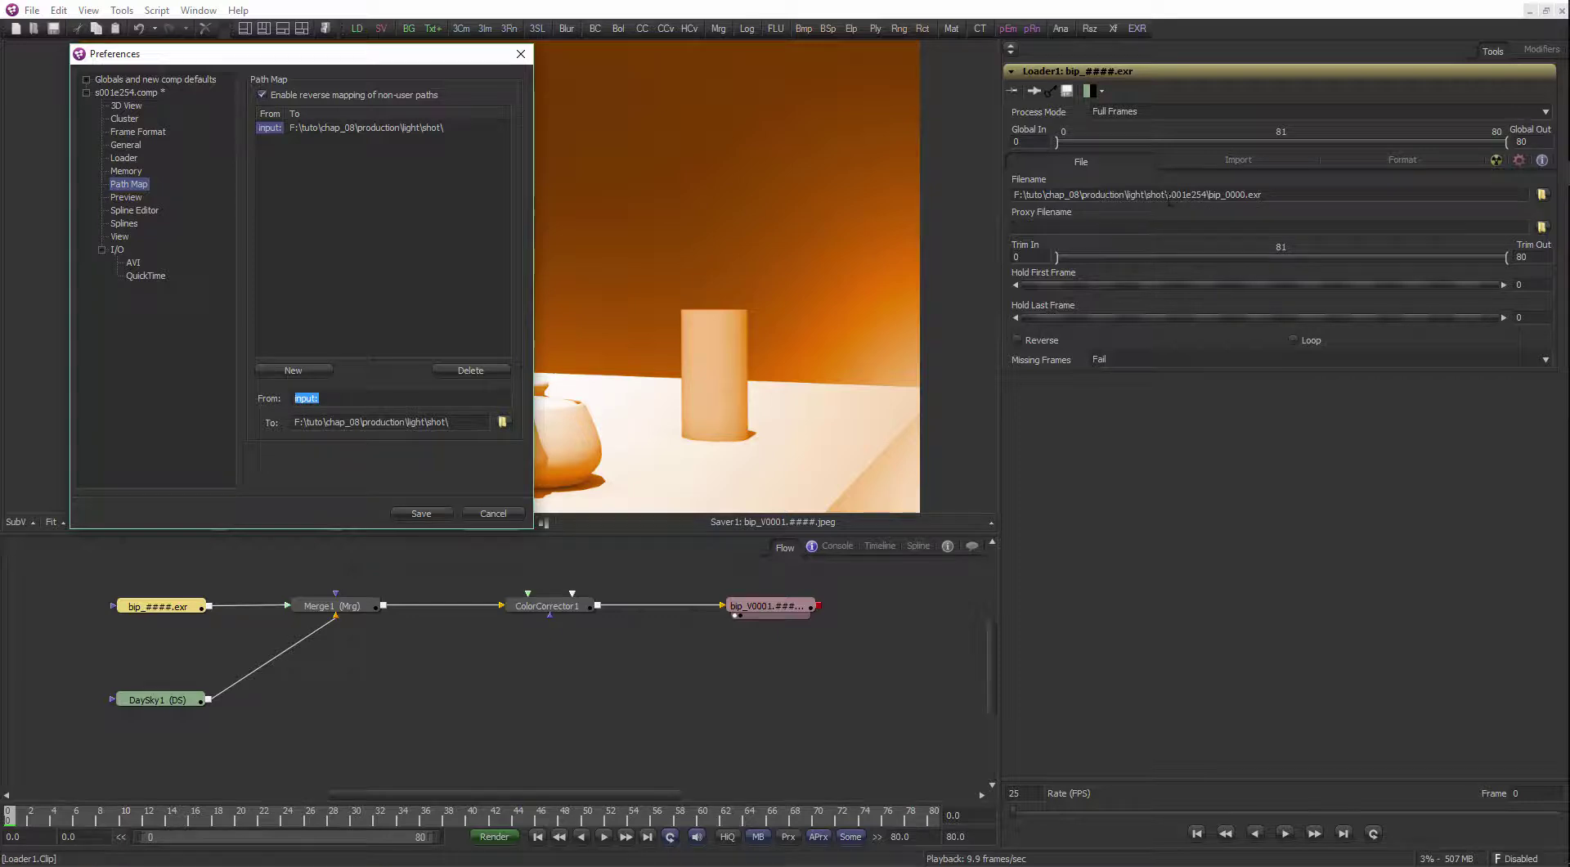
{"action": "left_click_drag", "start_coordinate": [1166, 195], "coordinate": [1015, 195]}
{"action": "key", "text": "ctrl+v"}
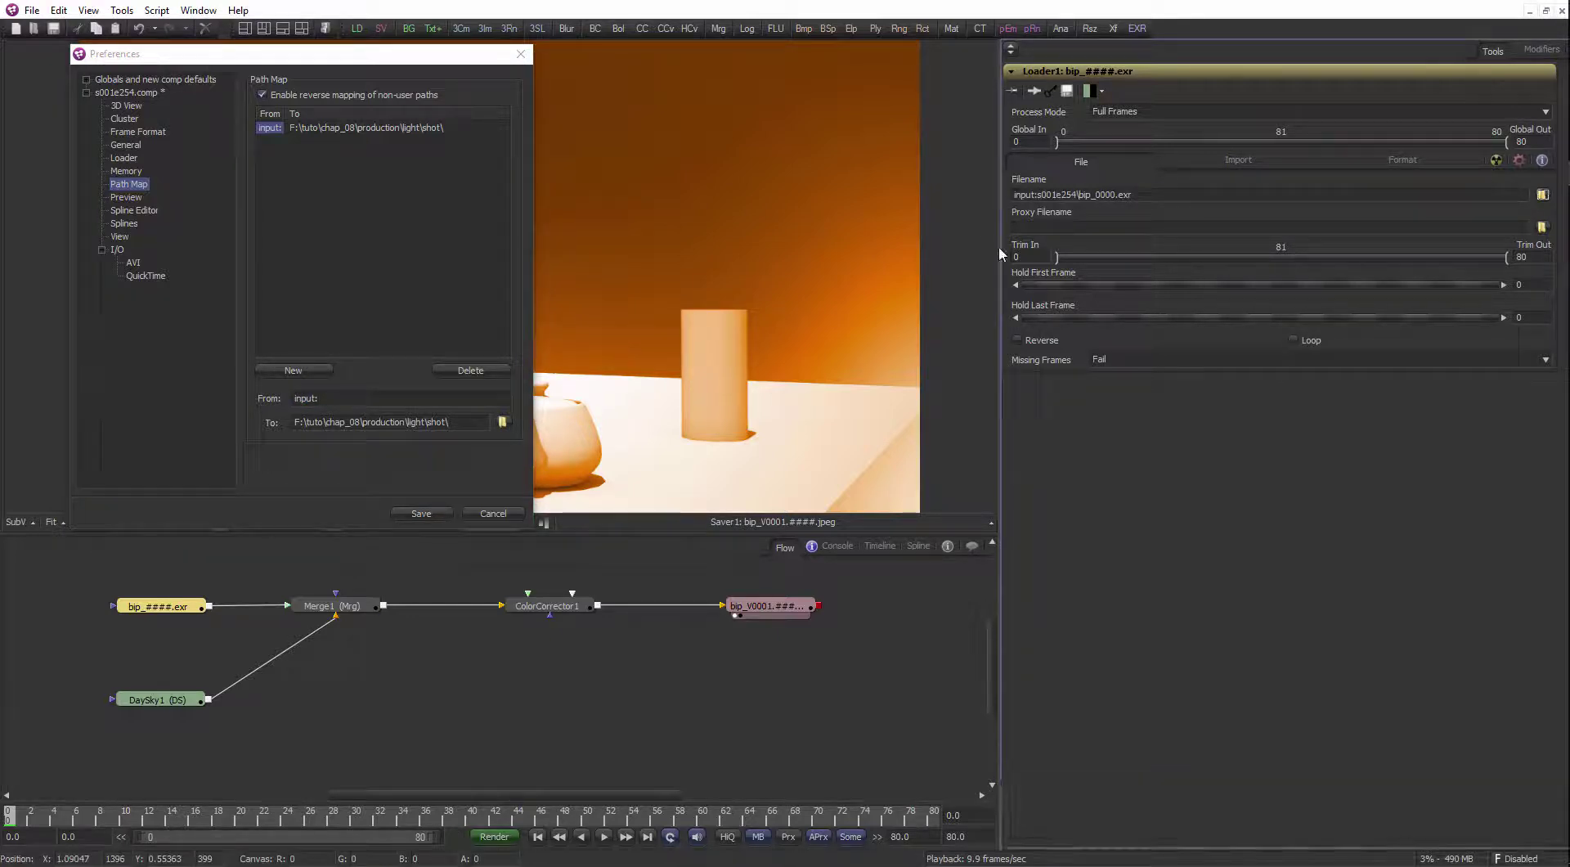
Display the loader in the viewer, check its image sequence at several frames and return to frame 0
{"action": "left_click_drag", "start_coordinate": [364, 56], "coordinate": [1396, 432]}
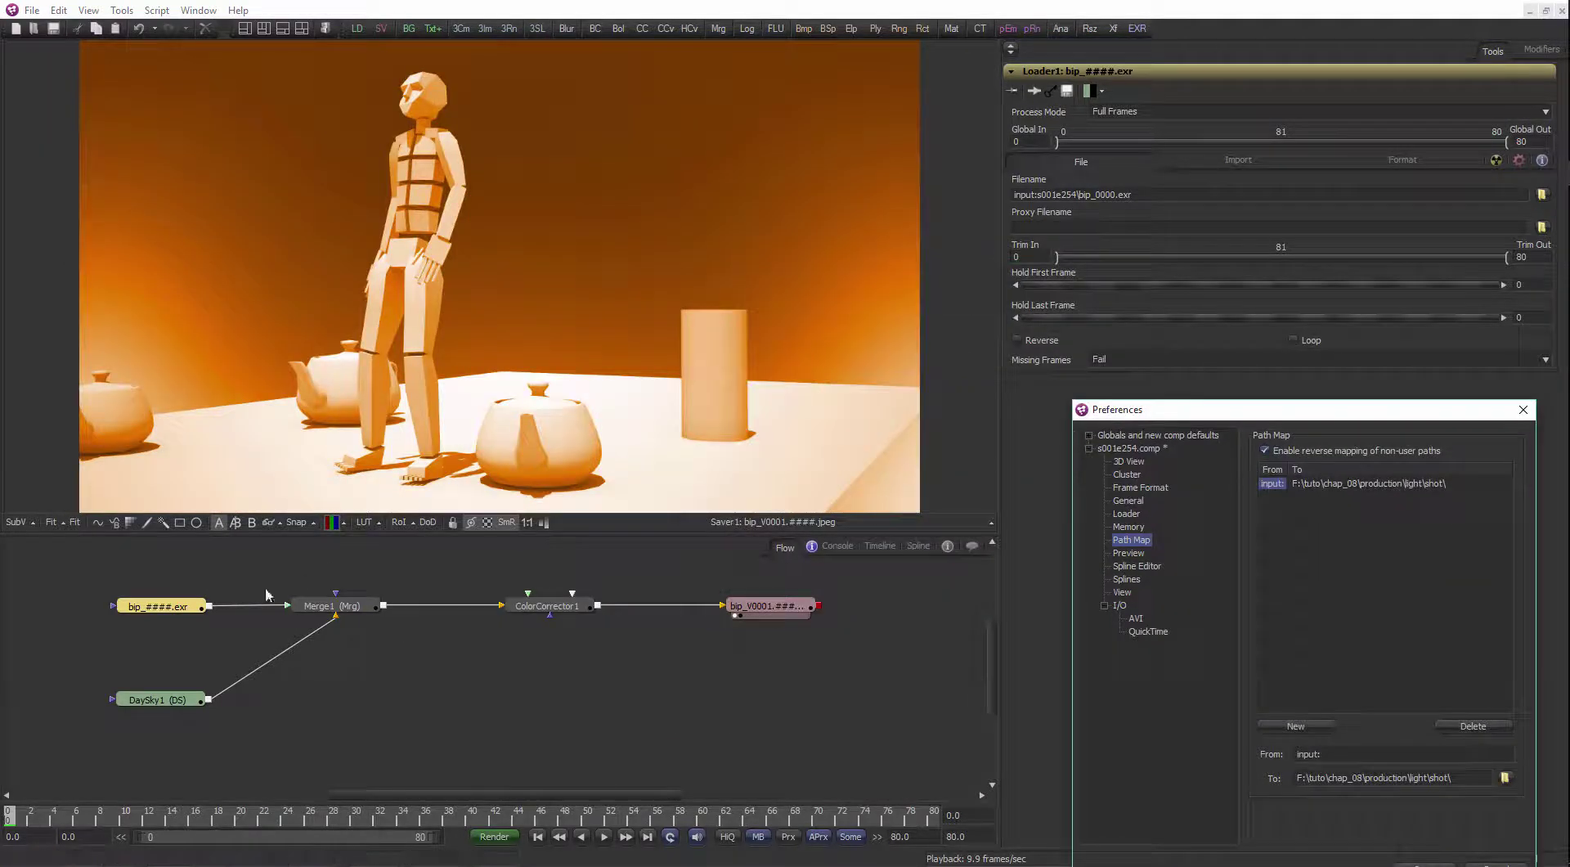
{"action": "left_click", "coordinate": [181, 613]}
{"action": "key", "text": "1"}
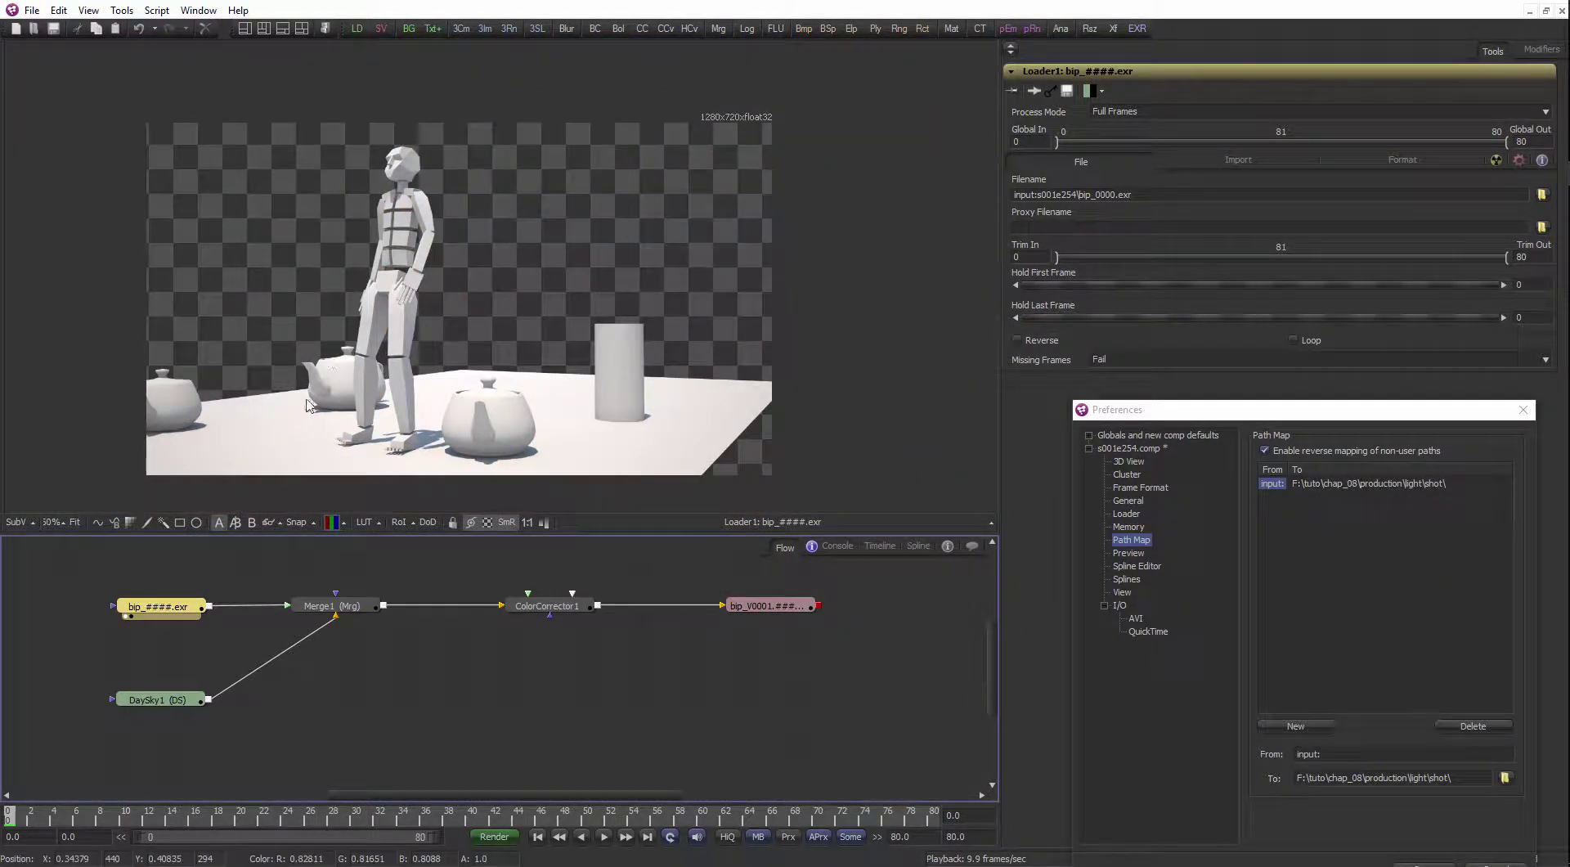
{"action": "left_click", "coordinate": [494, 817]}
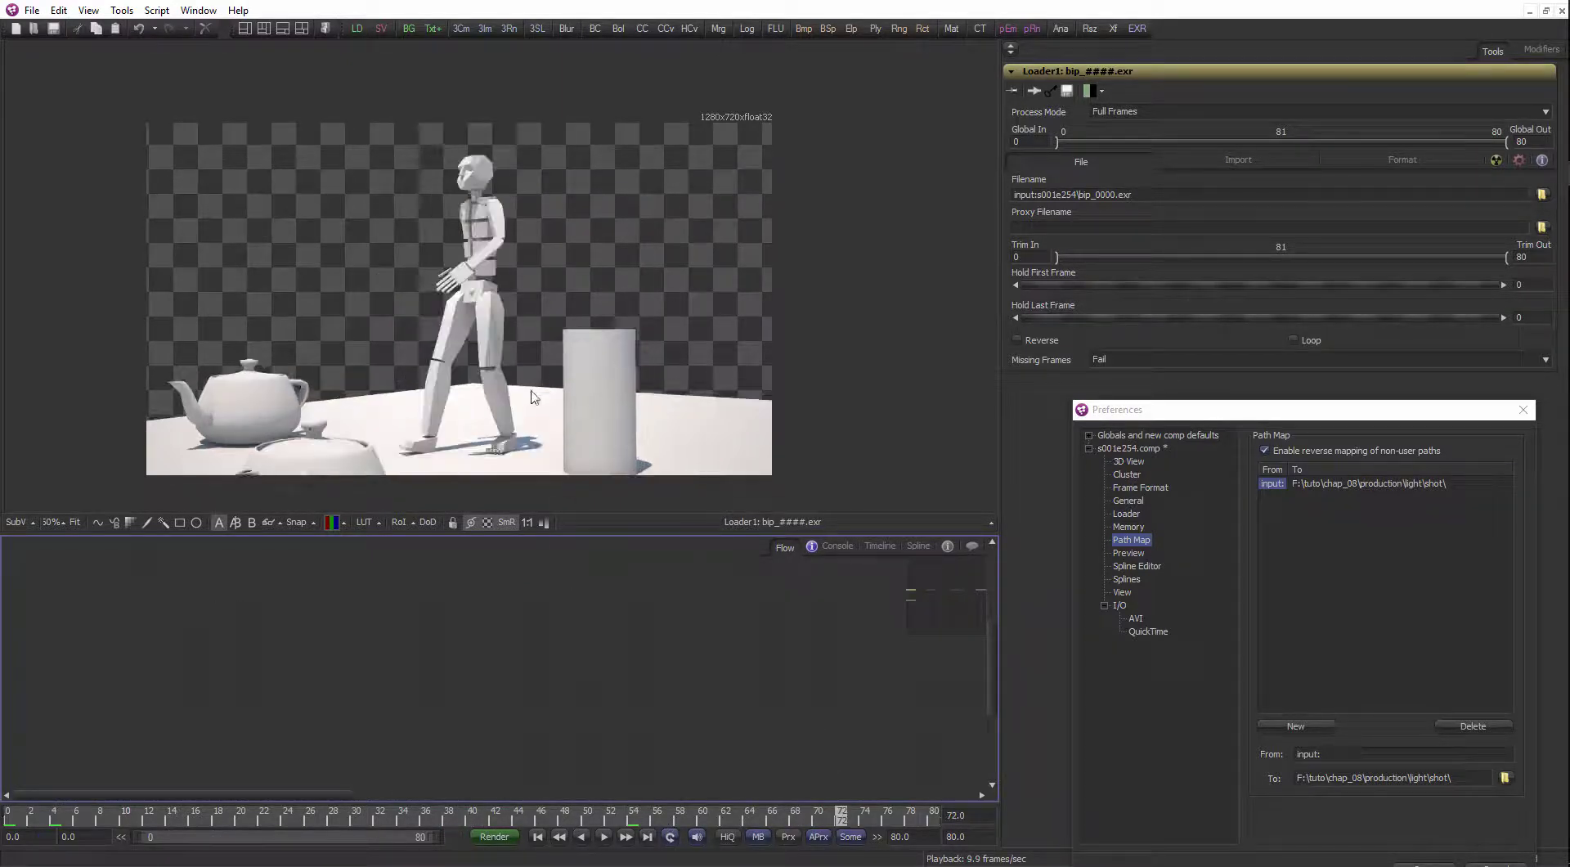
{"action": "left_click", "coordinate": [3, 813]}
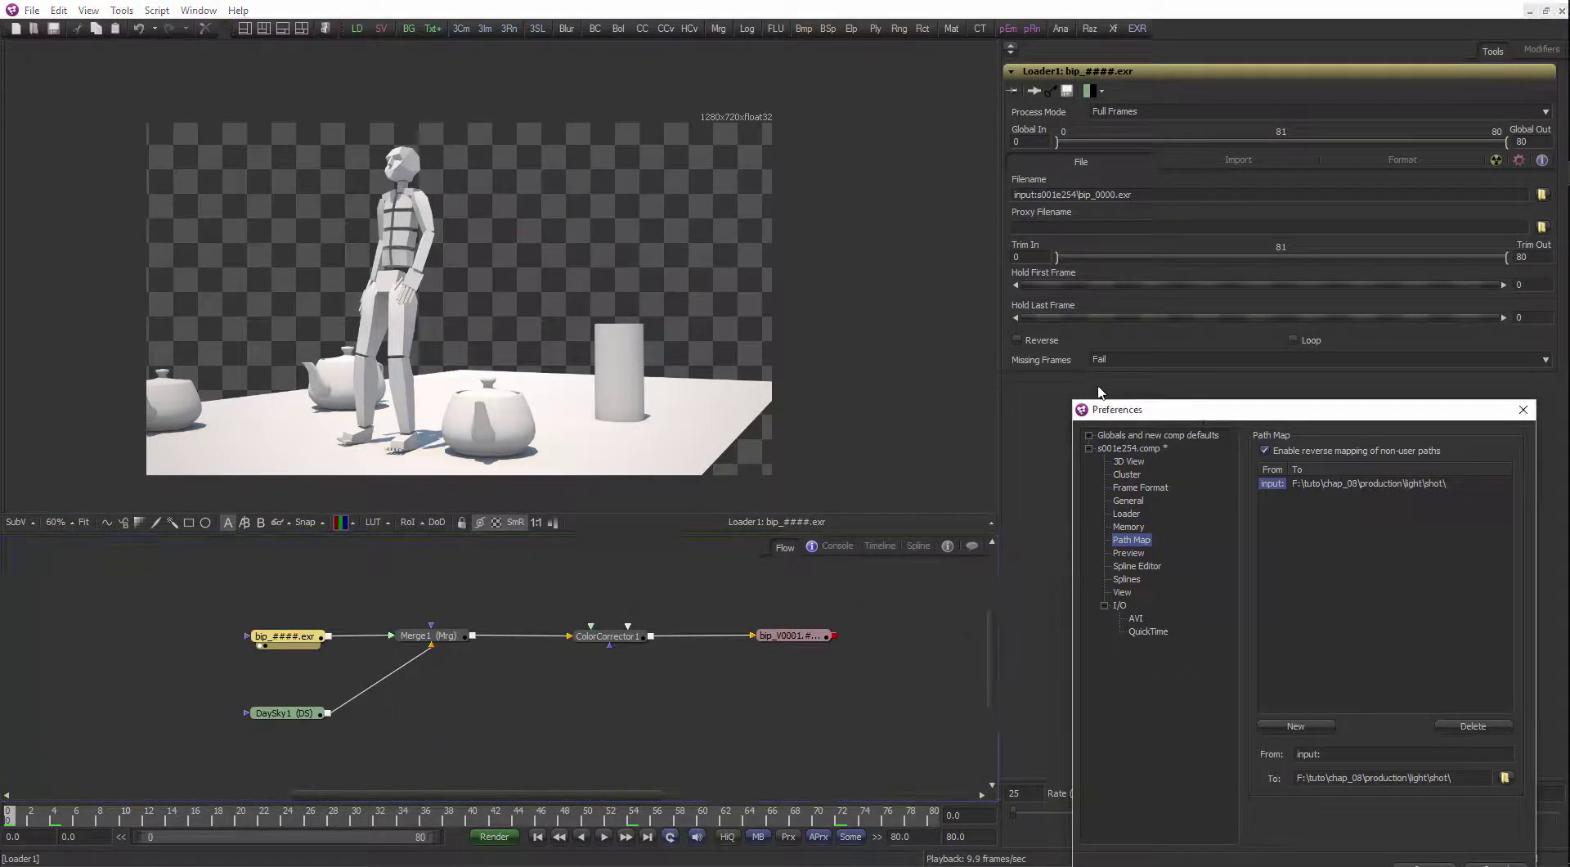
Compare the input: path map entry with the loader's filename, and close the preferences
{"action": "left_click_drag", "start_coordinate": [1162, 408], "coordinate": [912, 379]}
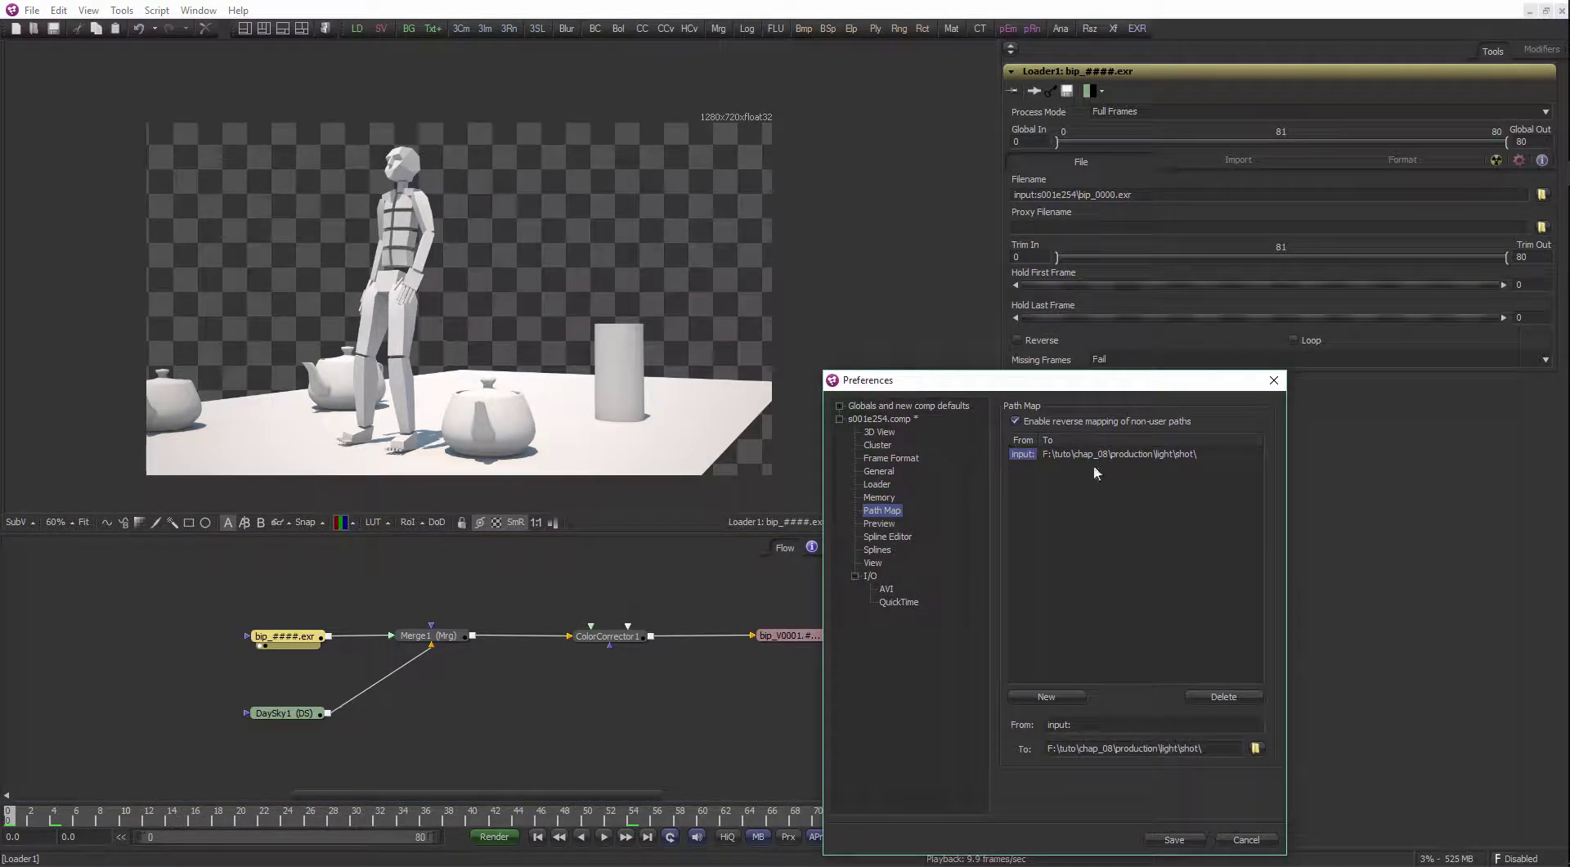
{"action": "left_click_drag", "start_coordinate": [1096, 386], "coordinate": [1080, 399]}
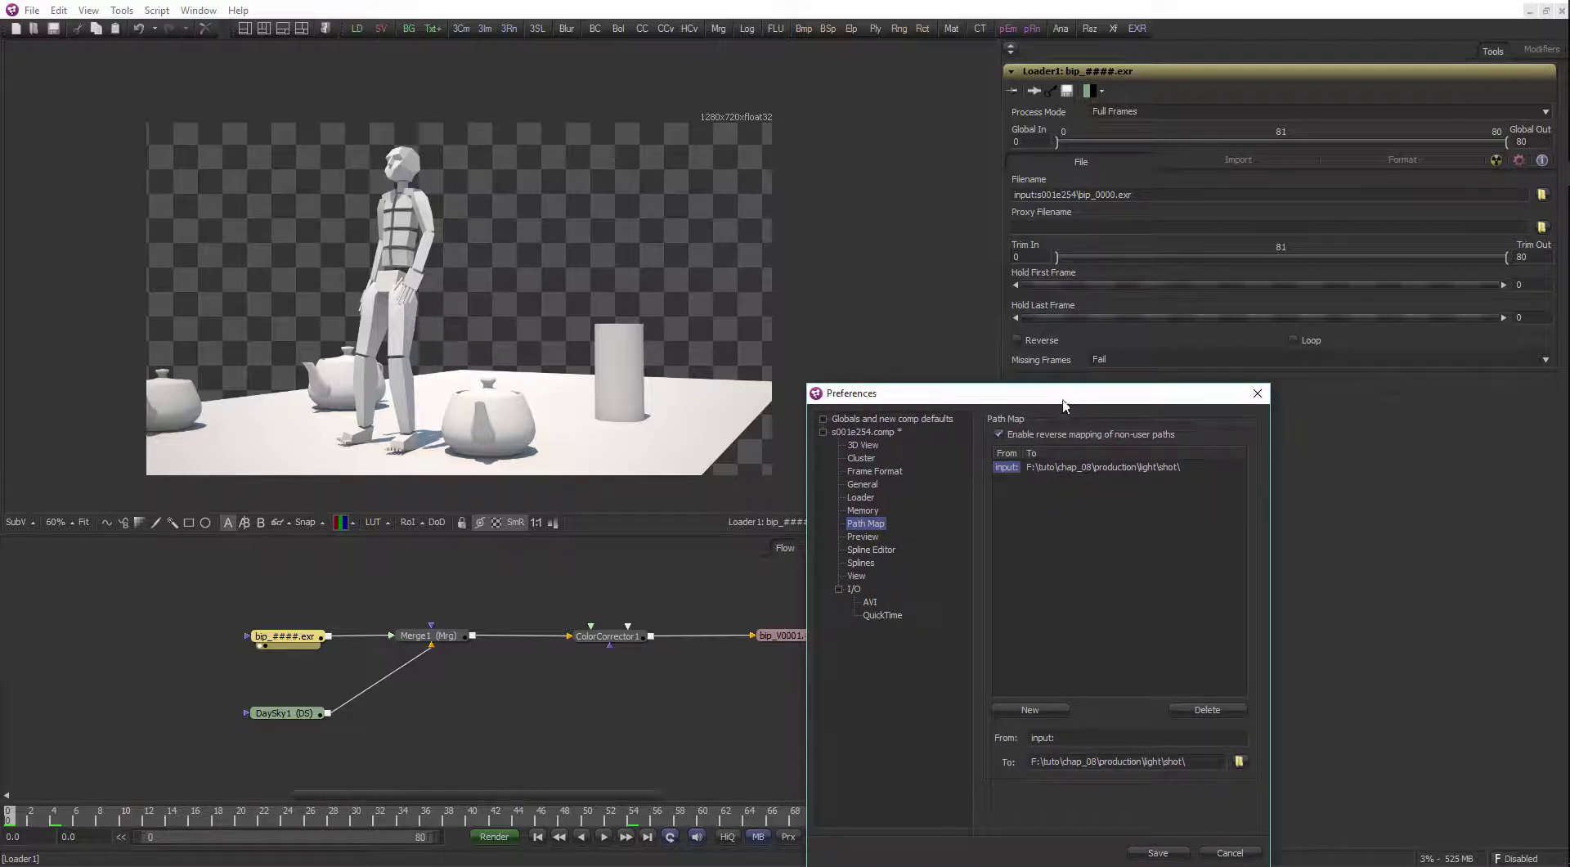
{"action": "left_click_drag", "start_coordinate": [1067, 399], "coordinate": [1053, 427]}
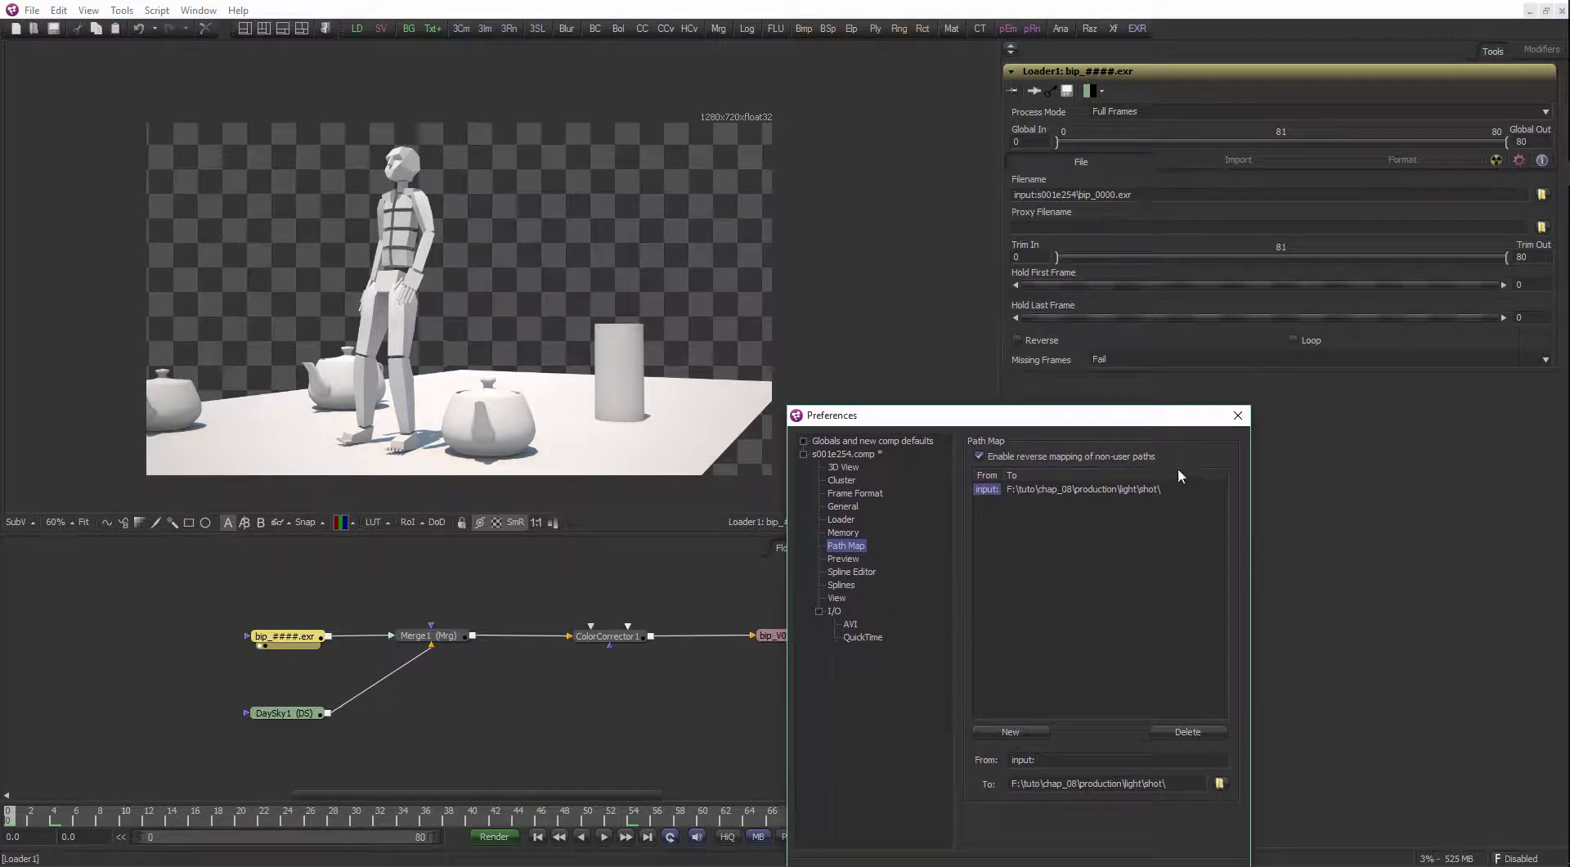
{"action": "left_click", "coordinate": [1229, 418]}
Select the saver and copy its folder path up to and including the jpeg folder
{"action": "scroll", "coordinate": [728, 590], "scroll_direction": "up", "scroll_amount": 3}
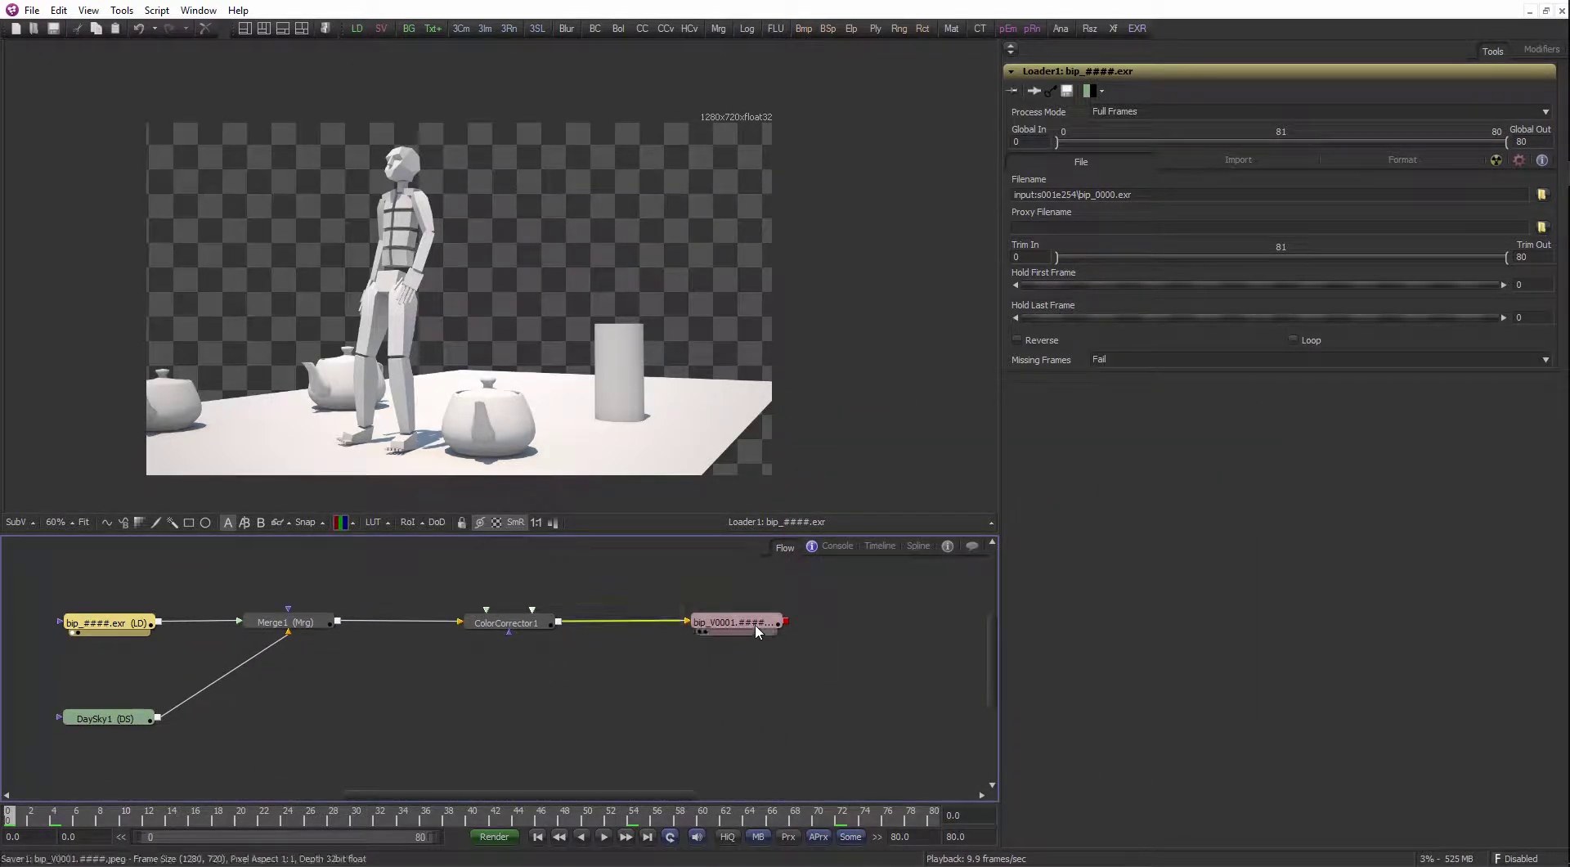
{"action": "left_click", "coordinate": [732, 622]}
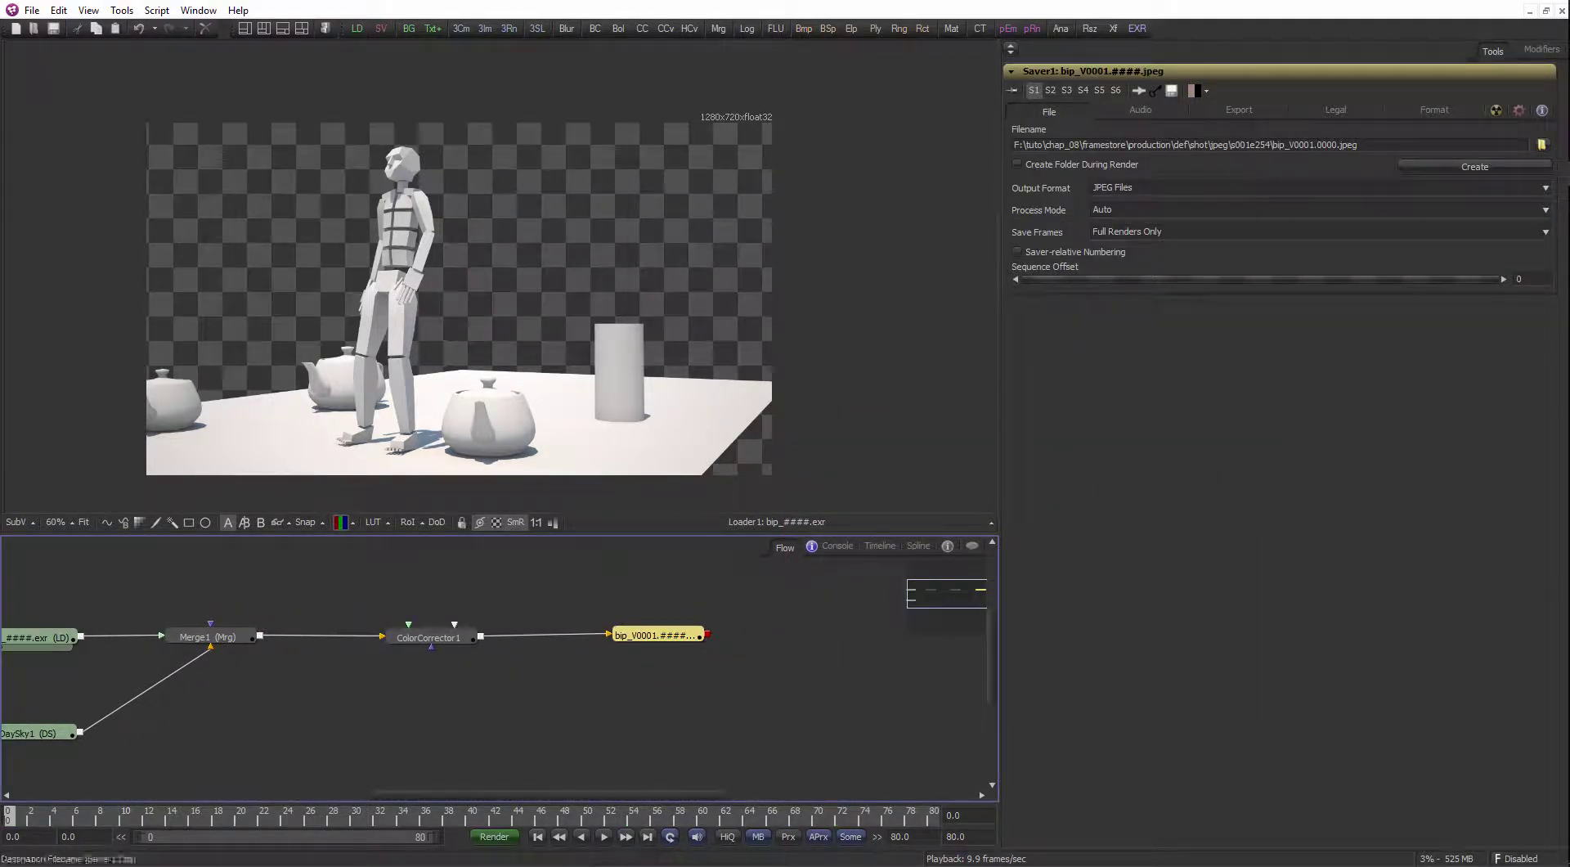
{"action": "left_click_drag", "start_coordinate": [1015, 146], "coordinate": [1188, 164]}
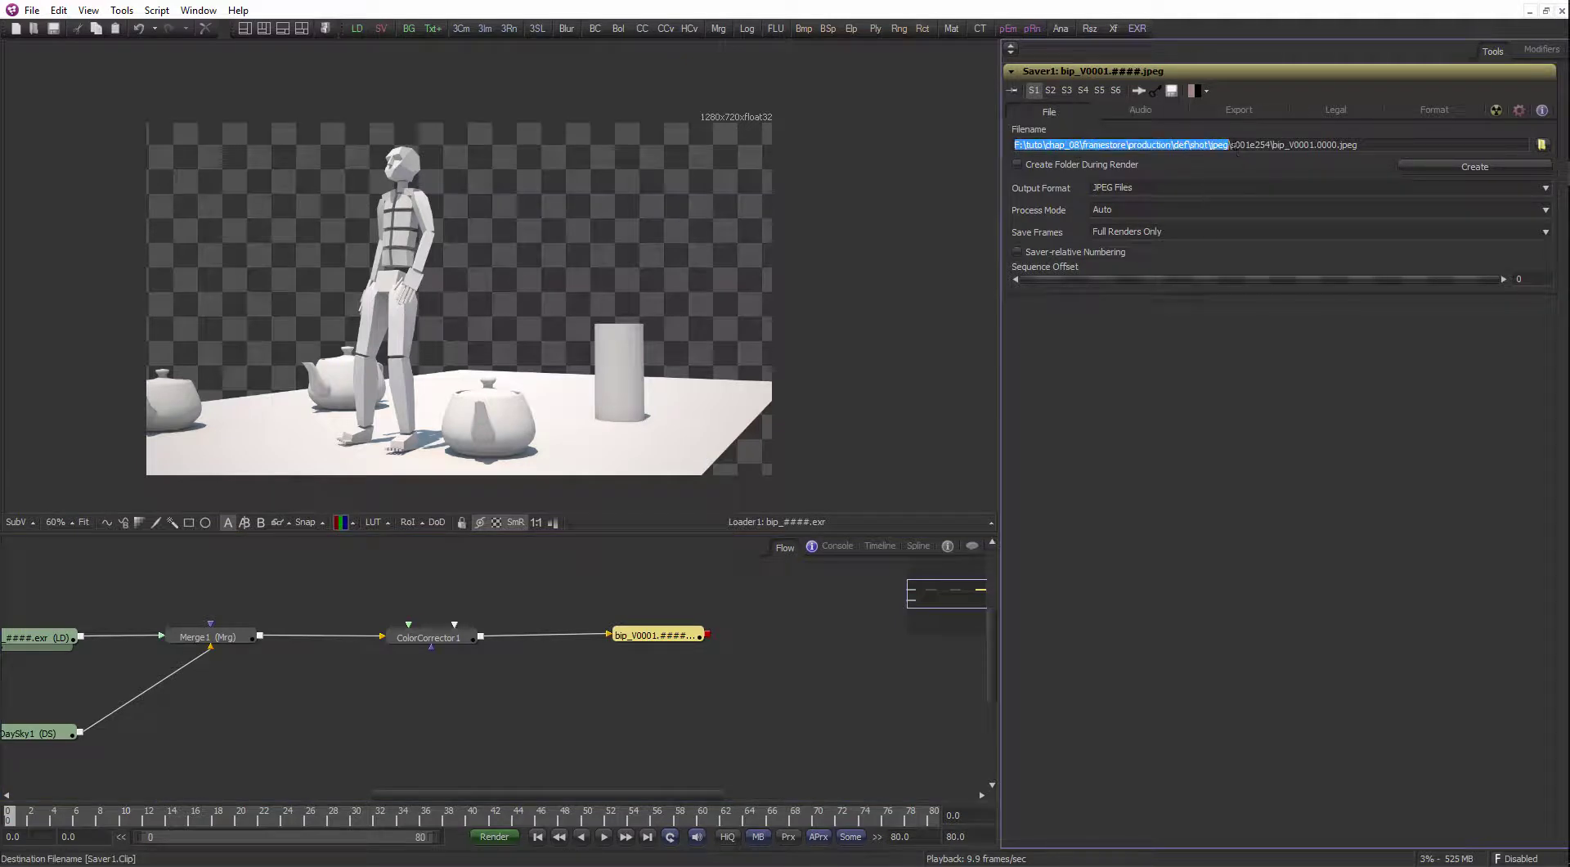
{"action": "left_click_drag", "start_coordinate": [1233, 146], "coordinate": [996, 159]}
Add a composition path map named outputjpg: pointing to F:\tuto\chap_08\framestore\production\def\shot\jpeg\
{"action": "left_click", "coordinate": [34, 10]}
{"action": "left_click", "coordinate": [32, 11]}
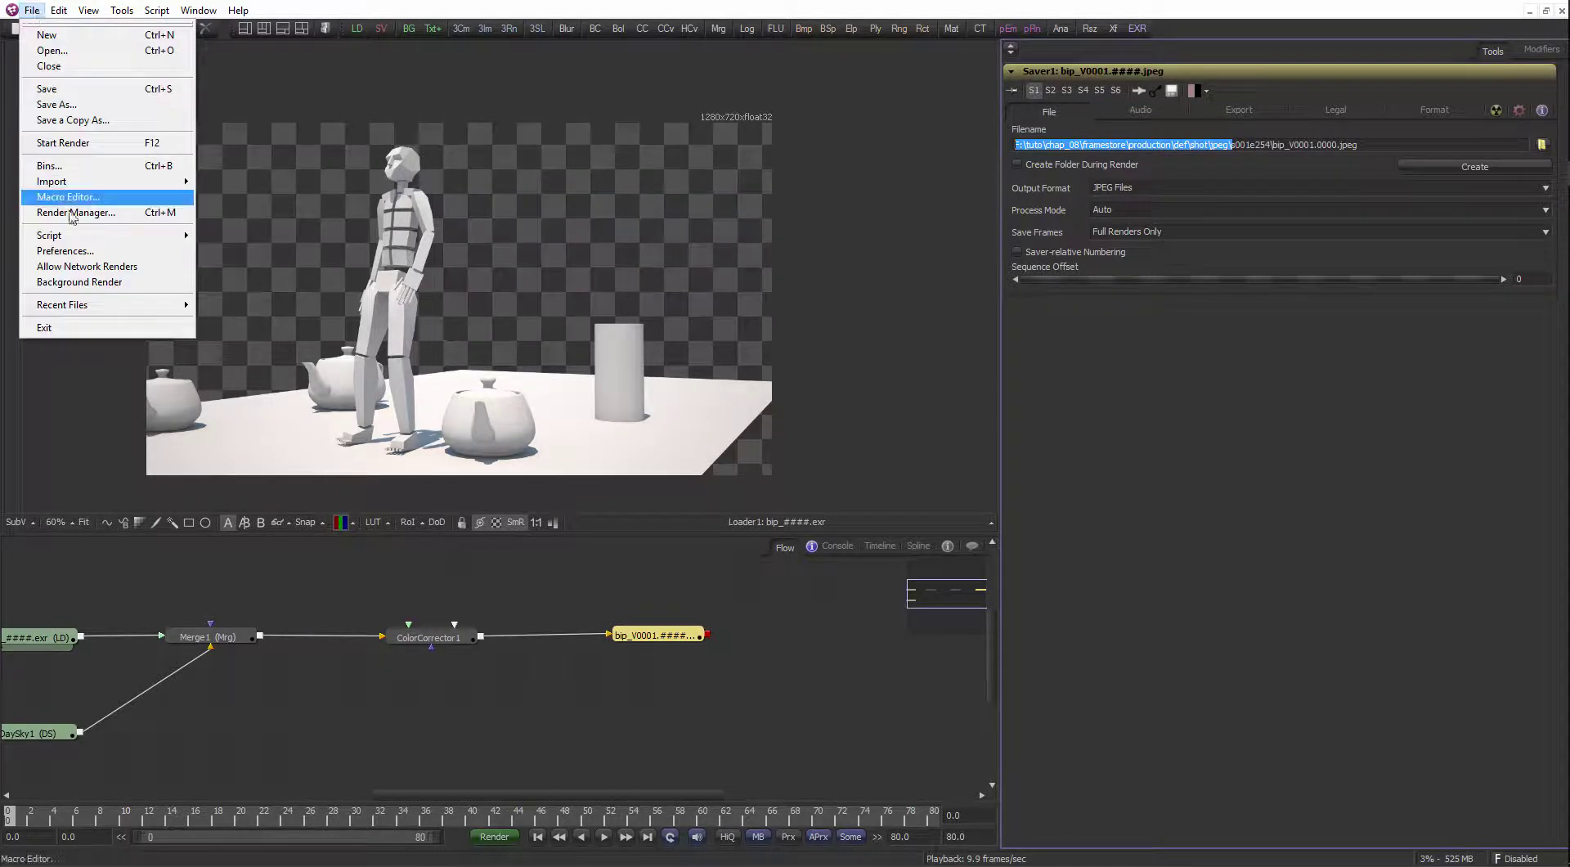
{"action": "left_click", "coordinate": [49, 250]}
{"action": "left_click_drag", "start_coordinate": [914, 417], "coordinate": [341, 126]}
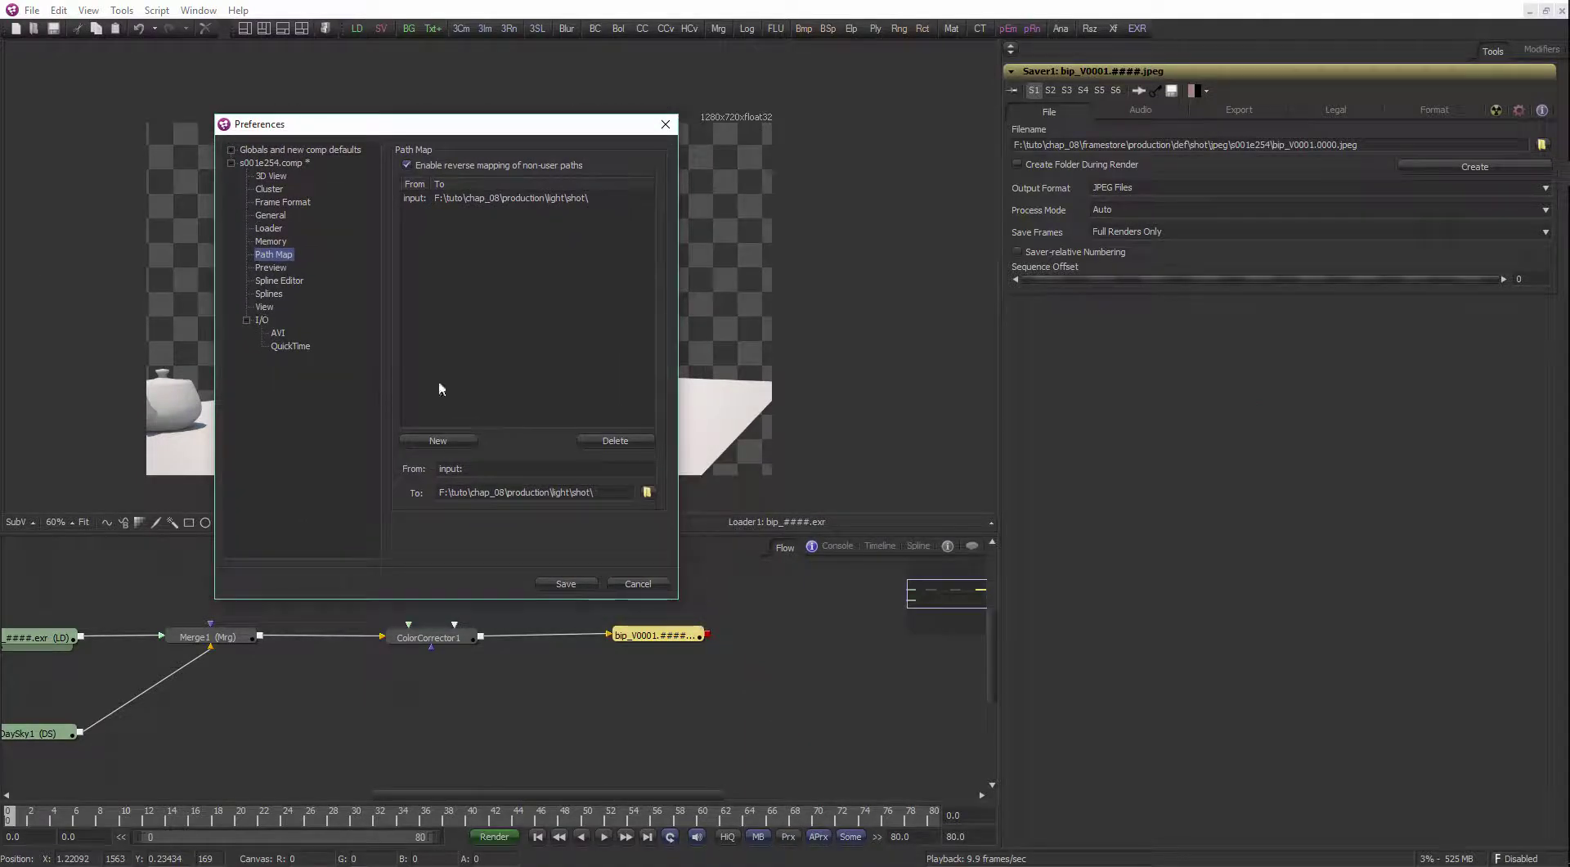
{"action": "left_click", "coordinate": [437, 440]}
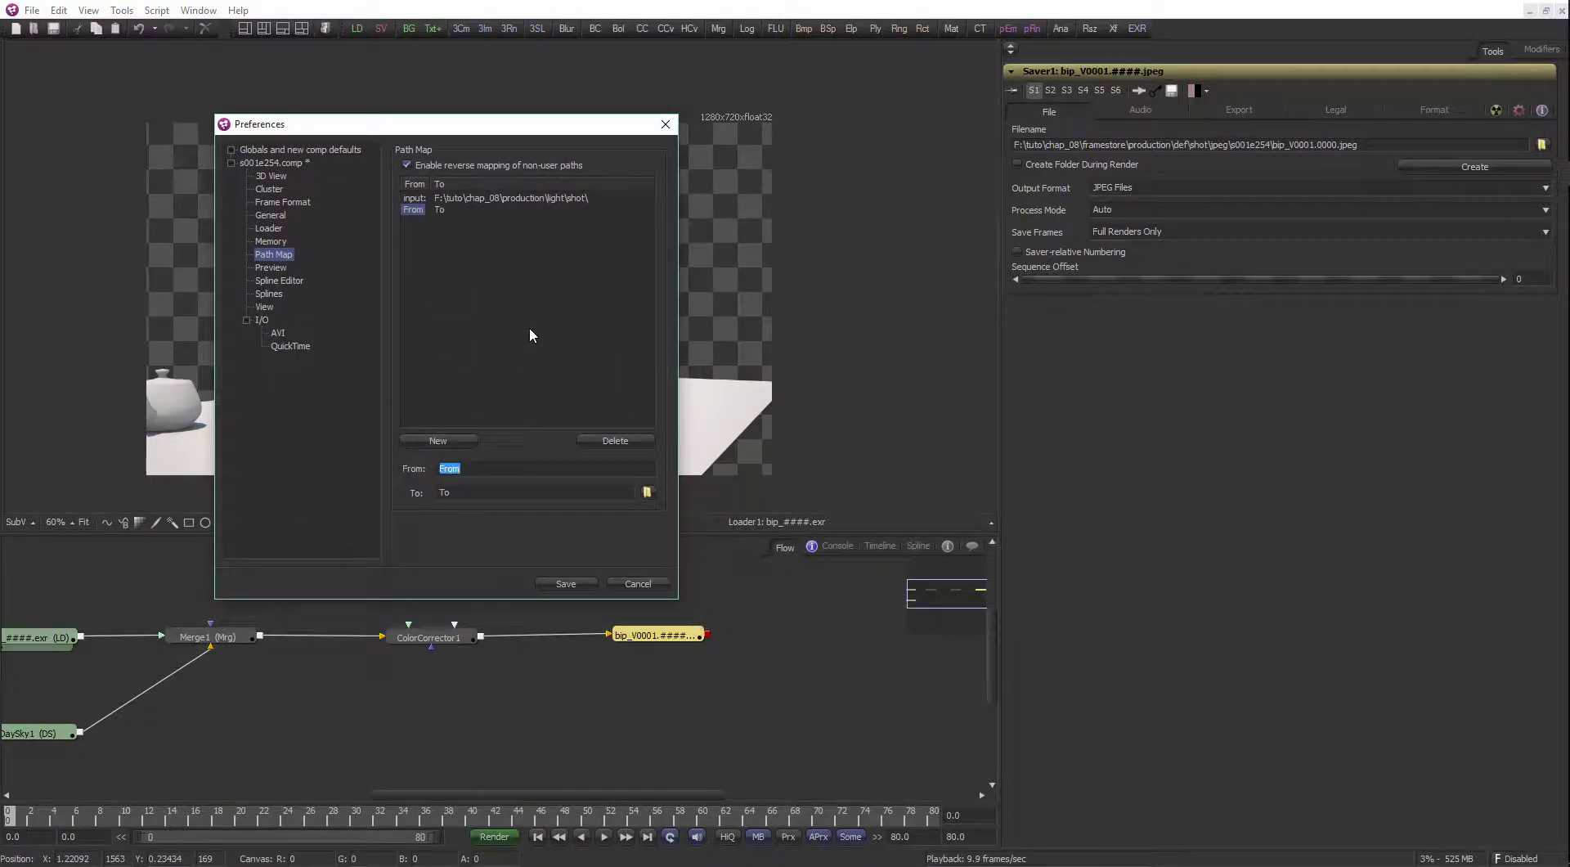
{"action": "type", "text": "outputjpg:"}
{"action": "left_click", "coordinate": [647, 493]}
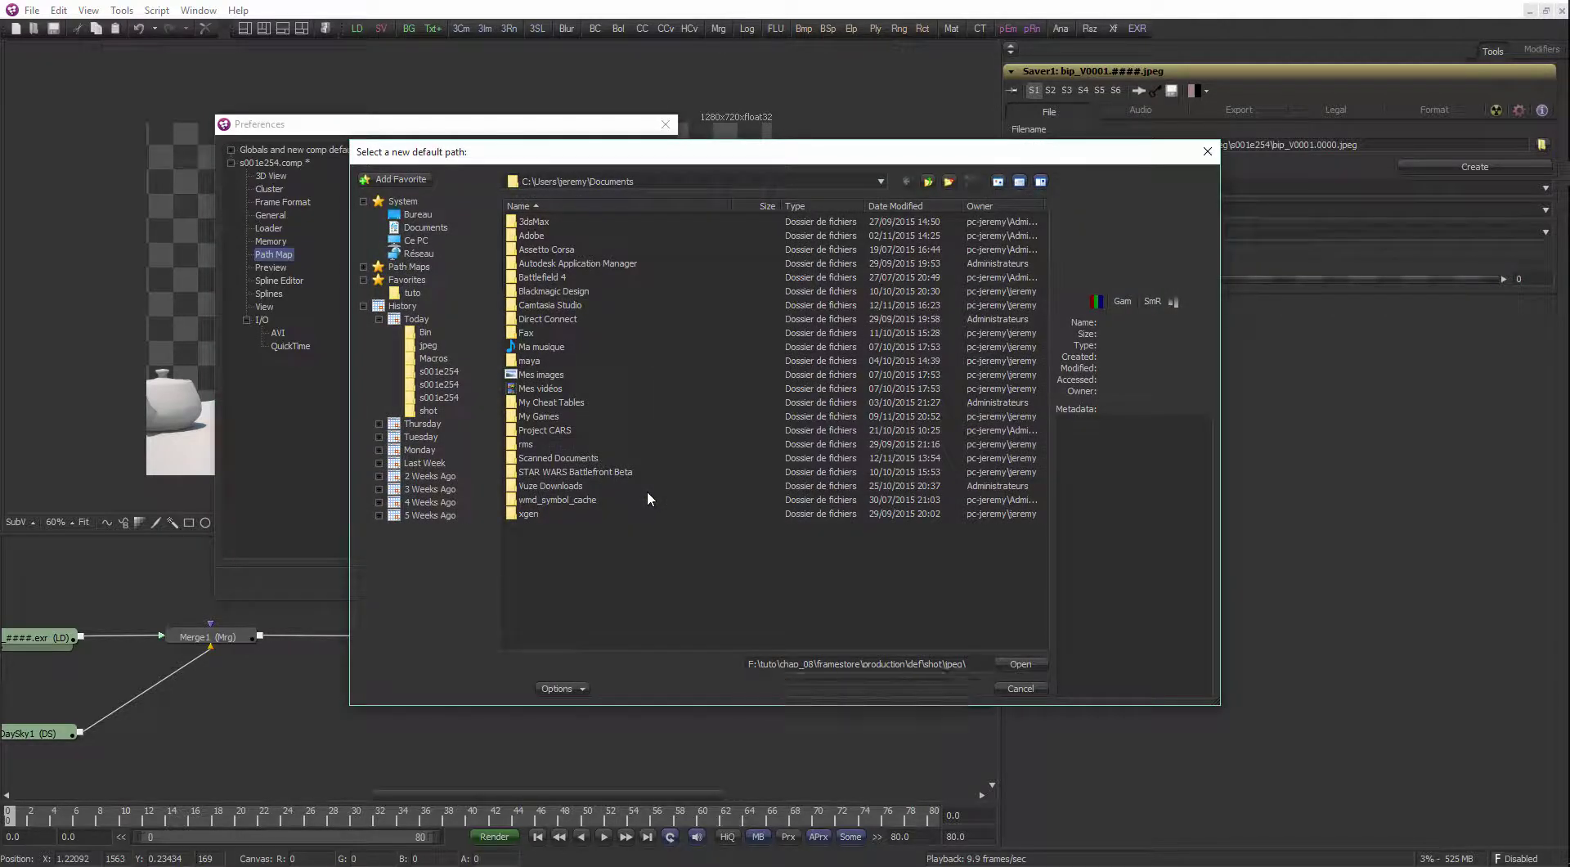
{"action": "left_click", "coordinate": [1022, 664]}
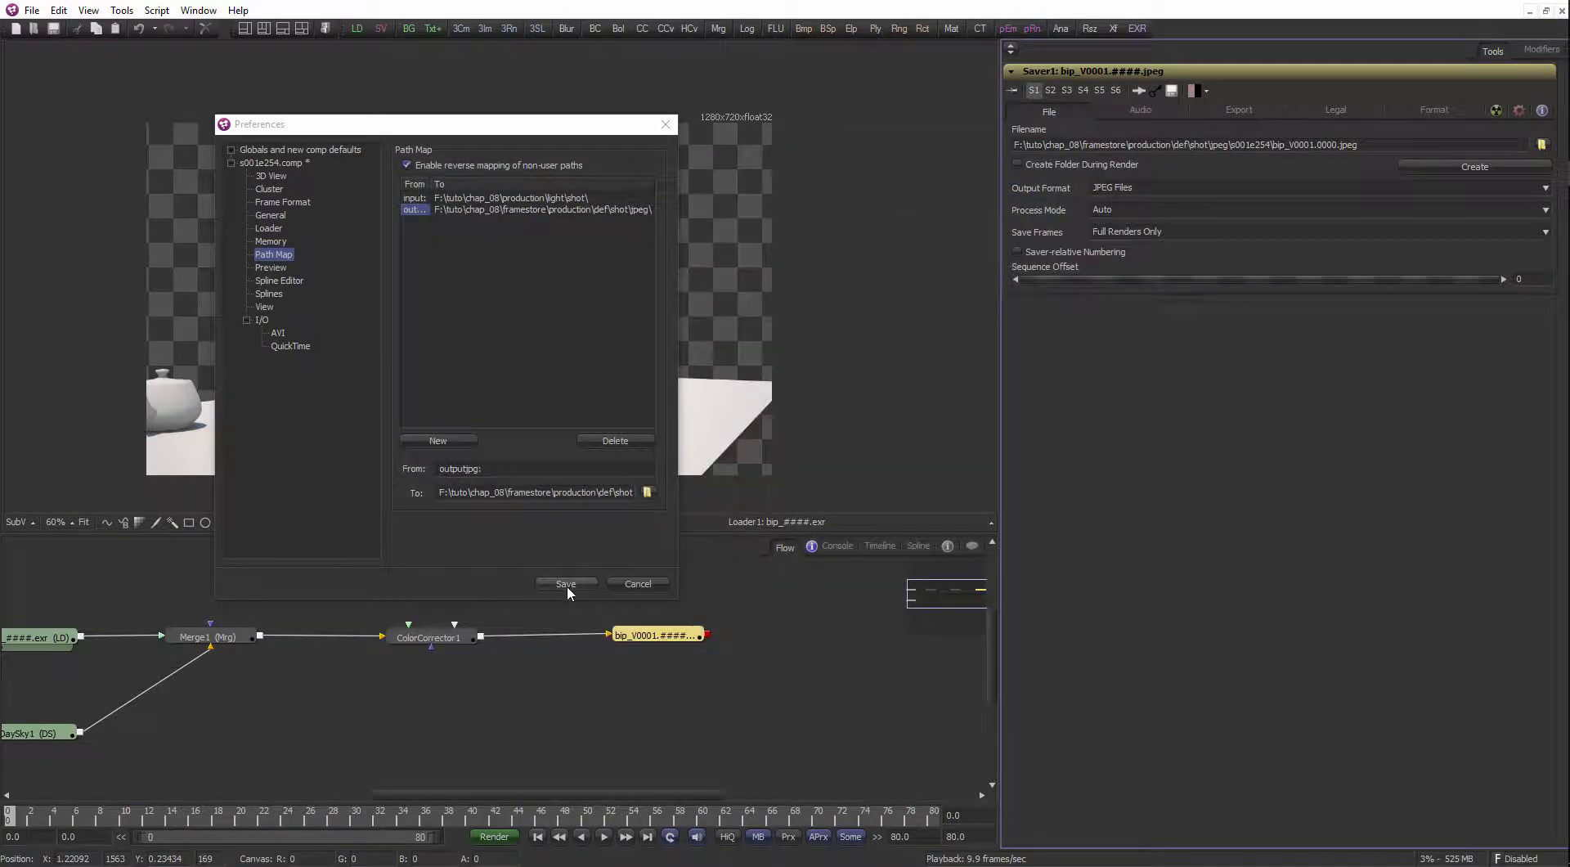
Copy the outputjpg: name, save the preferences and substitute it for the folder path before s001e254 in the saver's filename
{"action": "left_click_drag", "start_coordinate": [489, 469], "coordinate": [431, 470]}
{"action": "key", "text": "ctrl+c"}
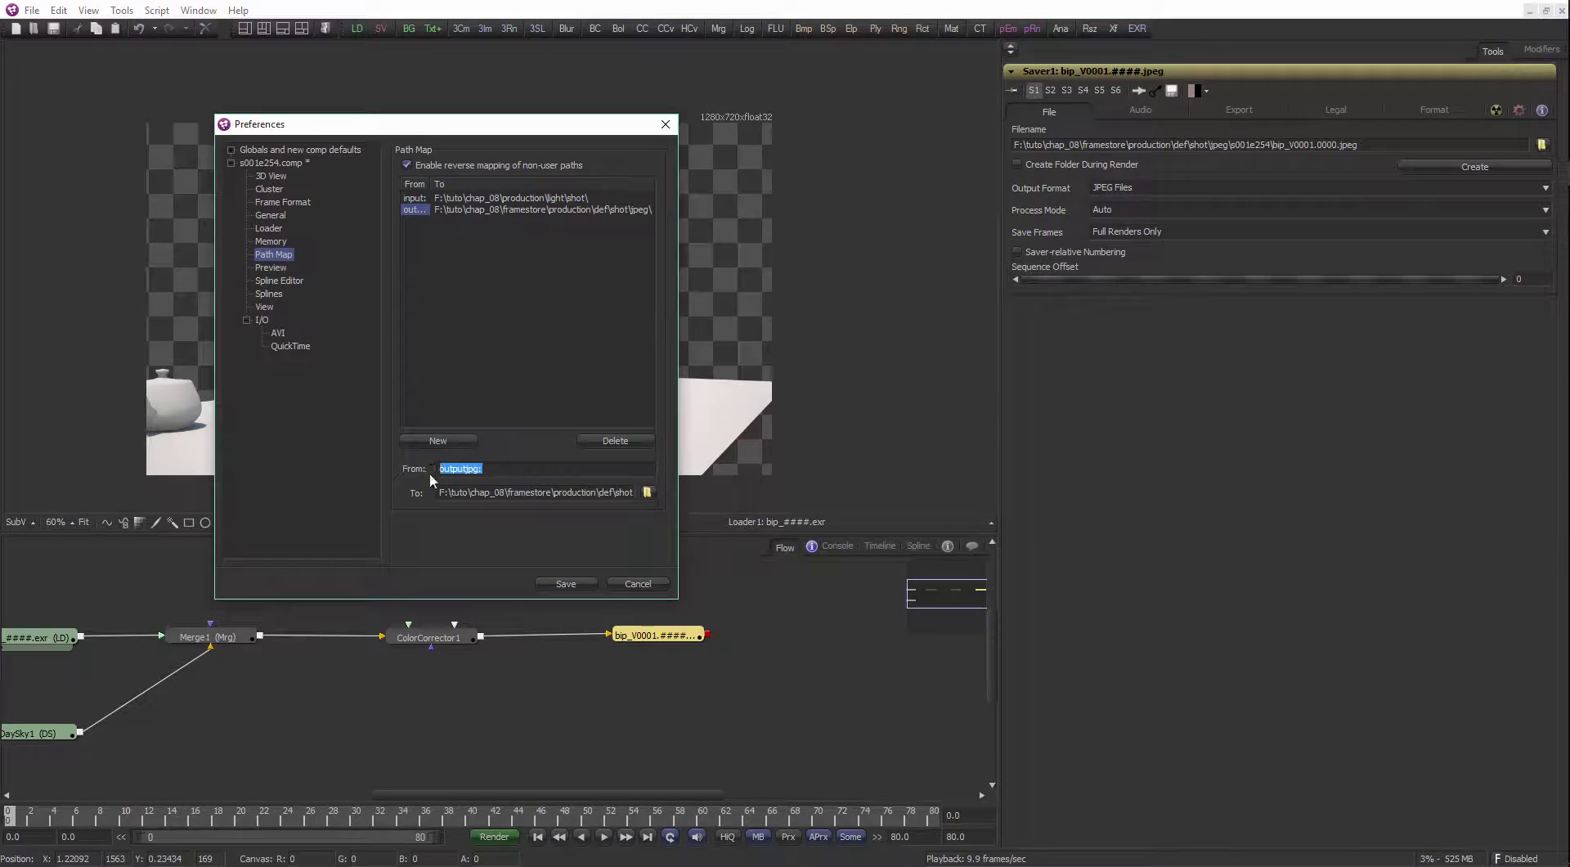
{"action": "left_click", "coordinate": [566, 584]}
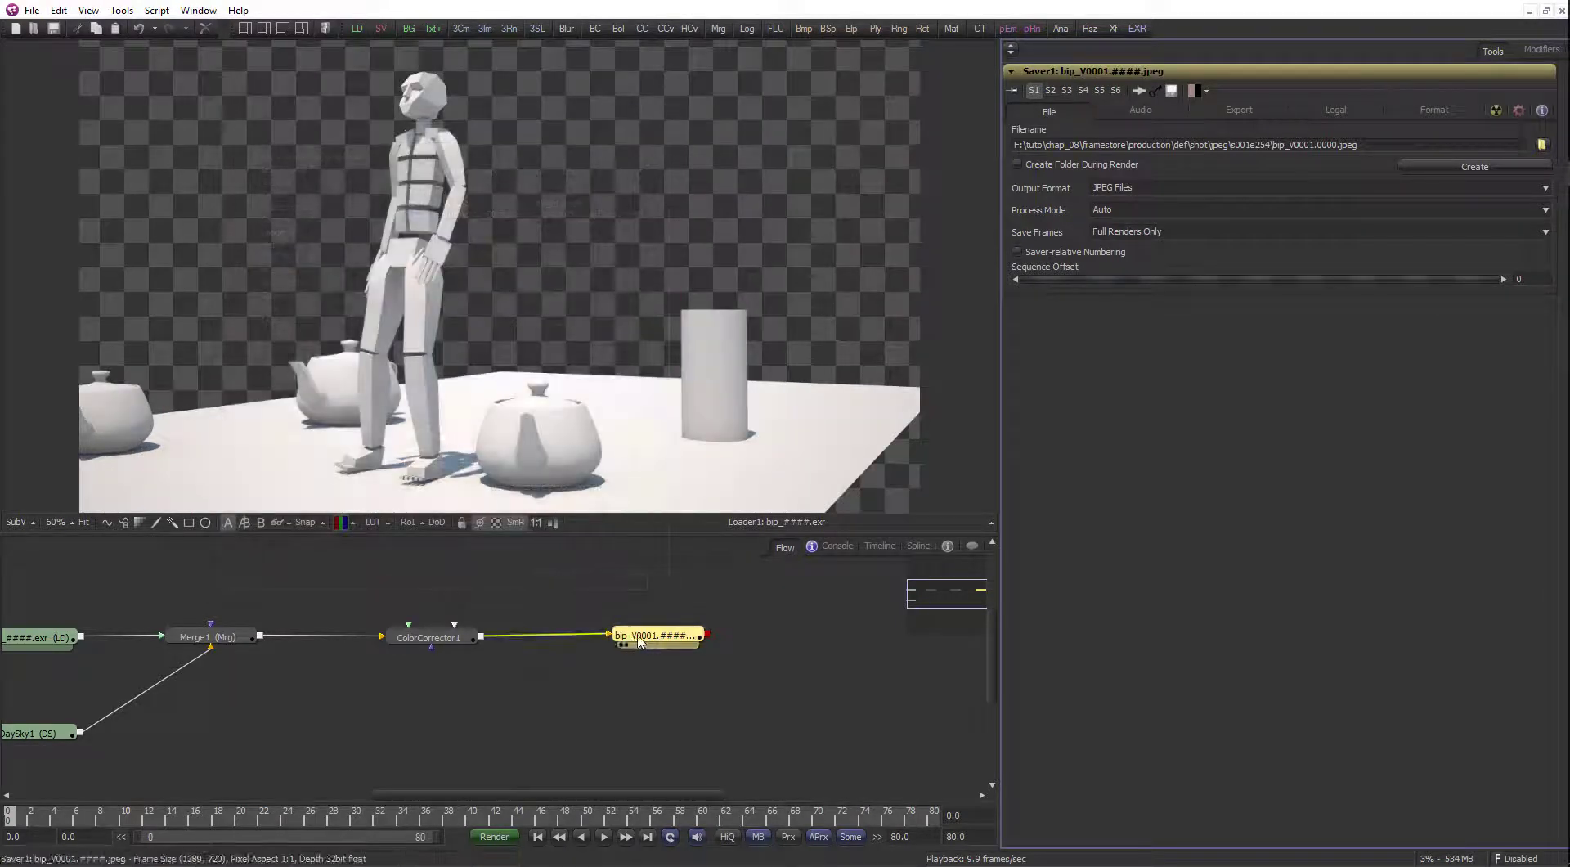
{"action": "left_click_drag", "start_coordinate": [639, 642], "coordinate": [646, 644]}
{"action": "left_click", "coordinate": [635, 588]}
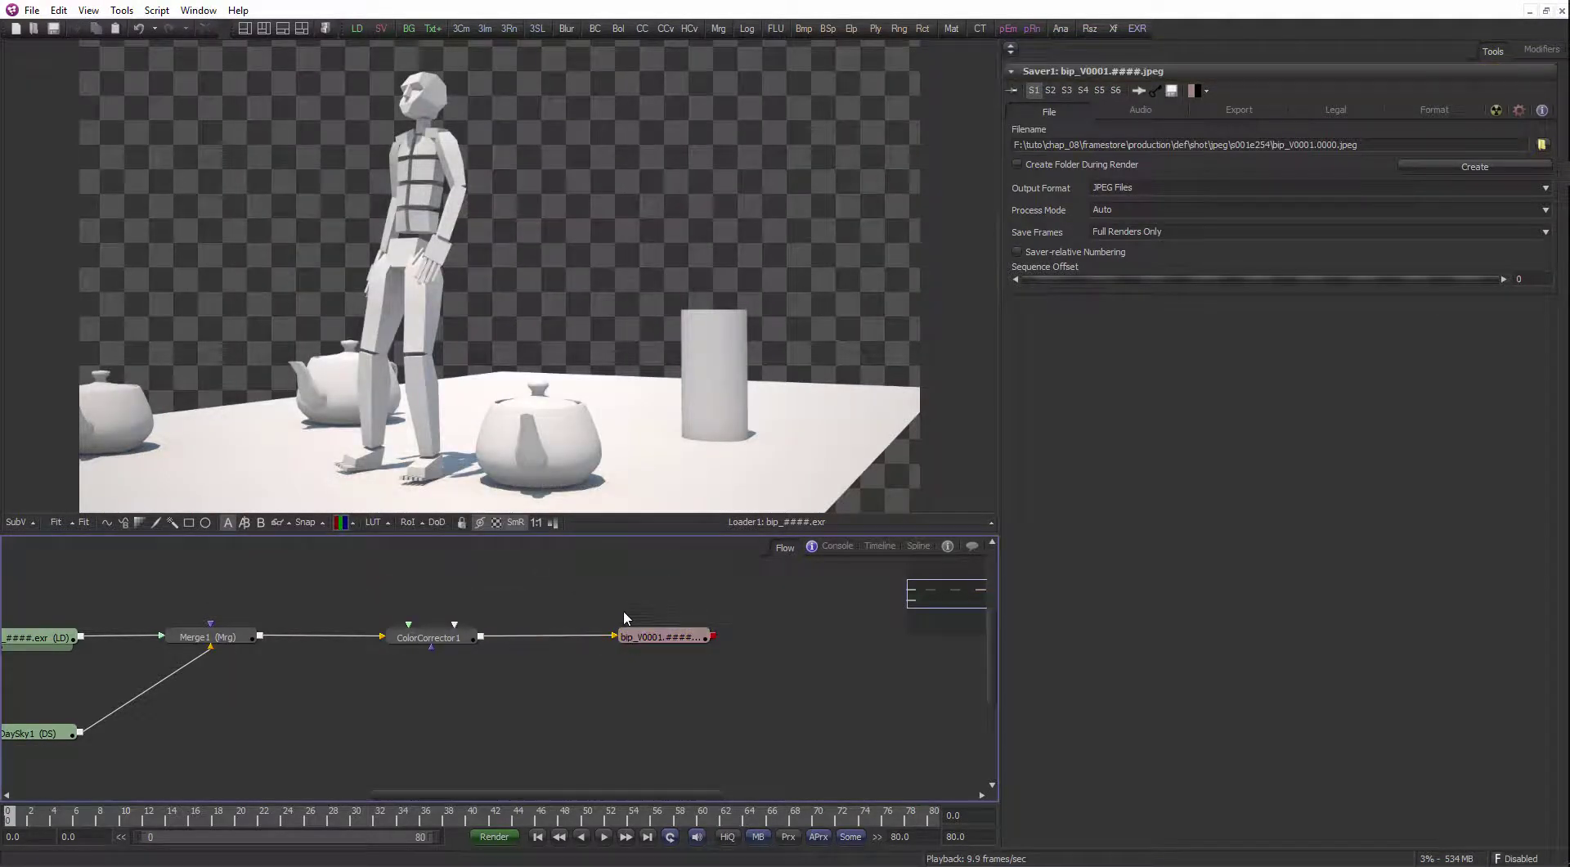
{"action": "left_click", "coordinate": [653, 642]}
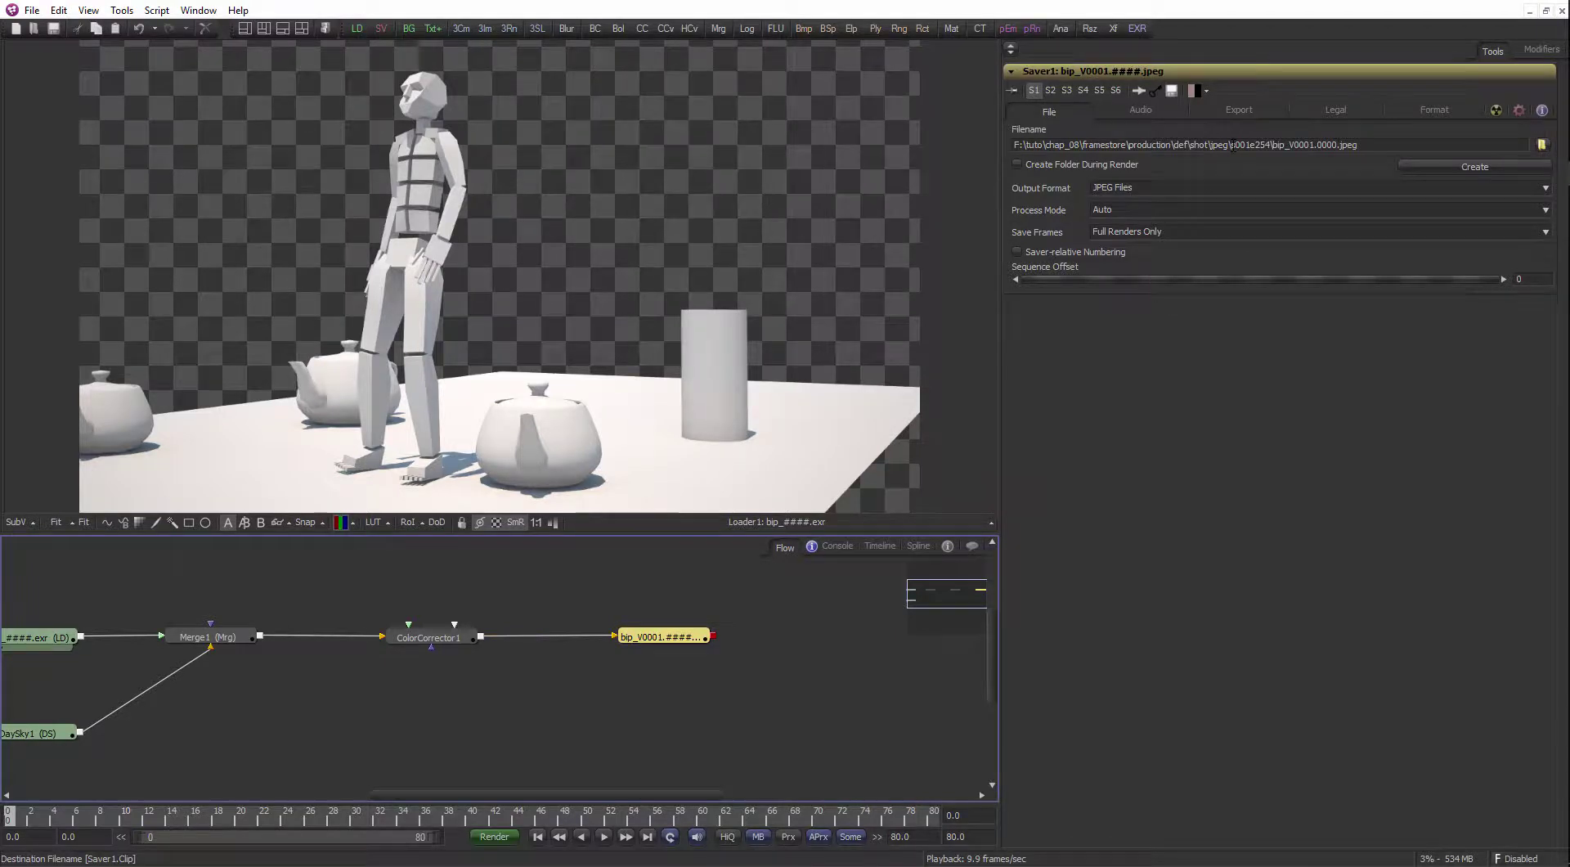
{"action": "left_click_drag", "start_coordinate": [1232, 146], "coordinate": [1014, 146]}
{"action": "key", "text": "ctrl+v"}
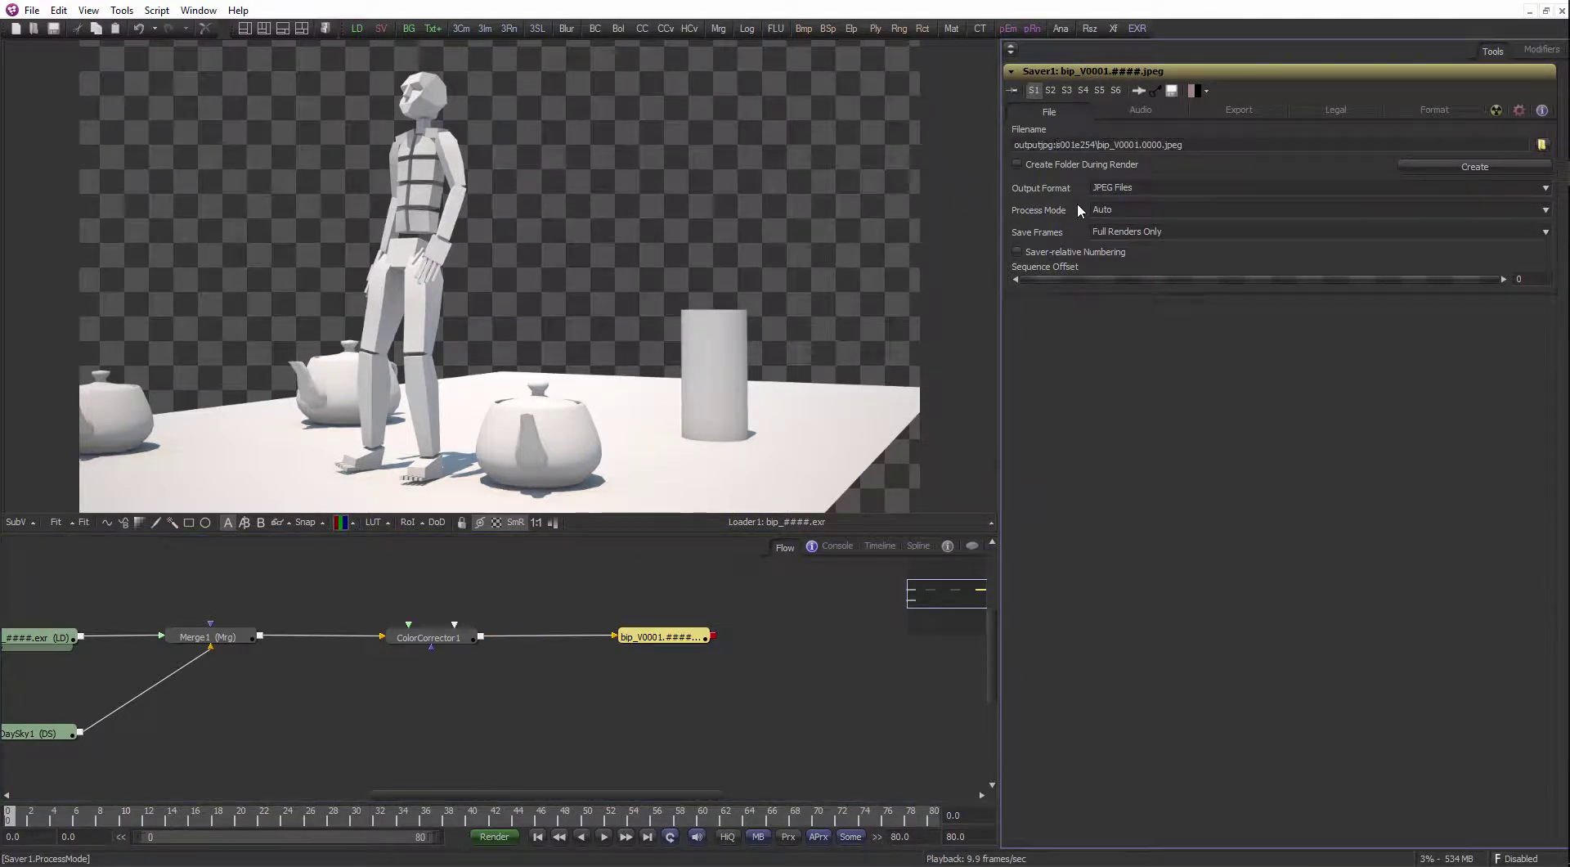
{"action": "left_click", "coordinate": [801, 685]}
{"action": "left_click", "coordinate": [670, 642]}
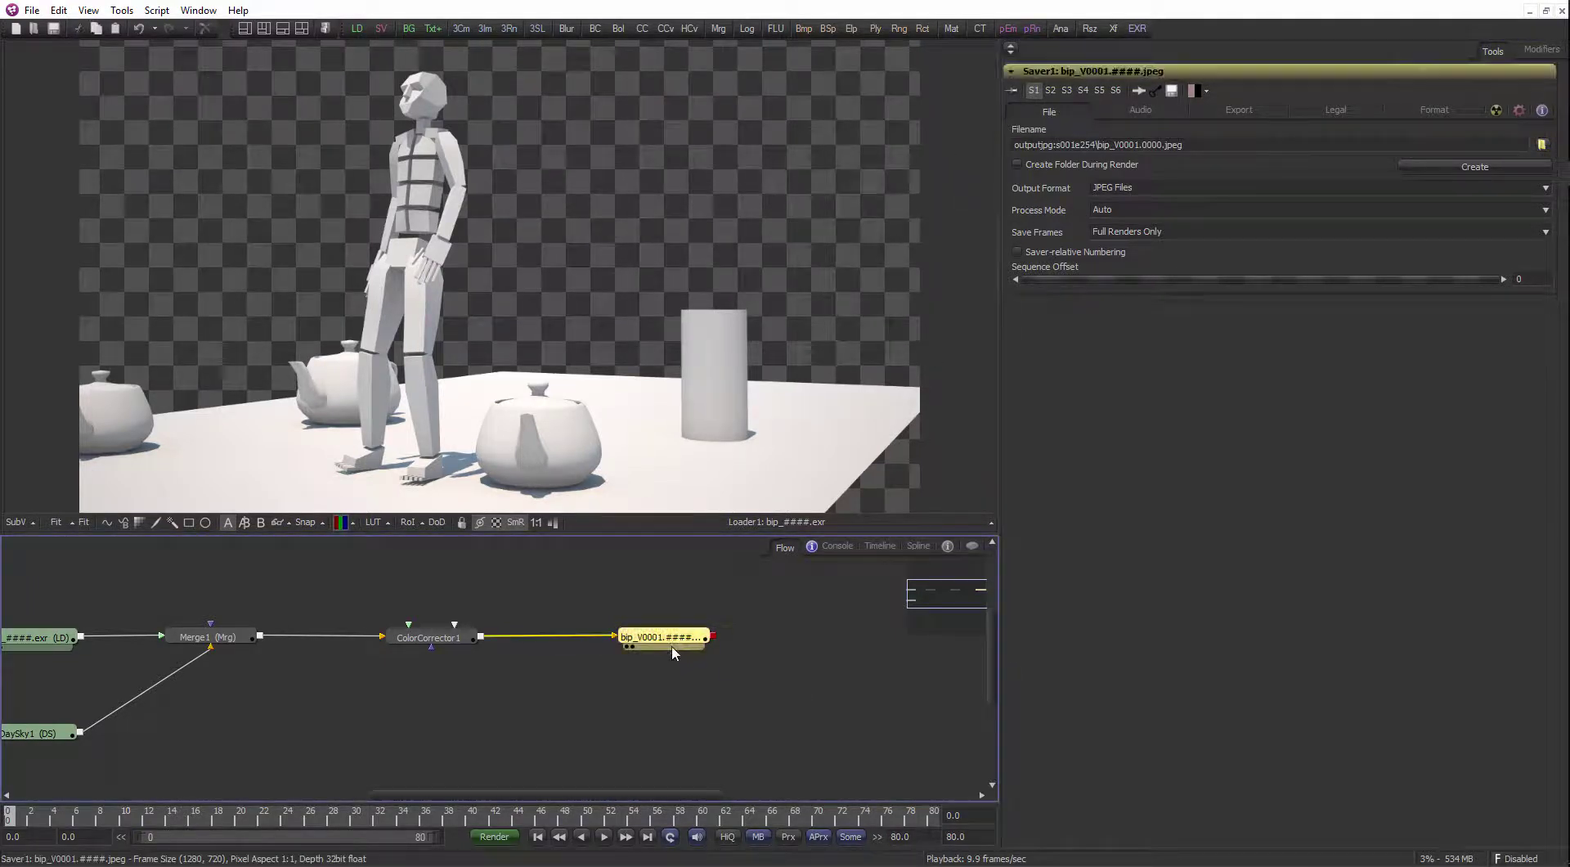
{"action": "left_click", "coordinate": [773, 655]}
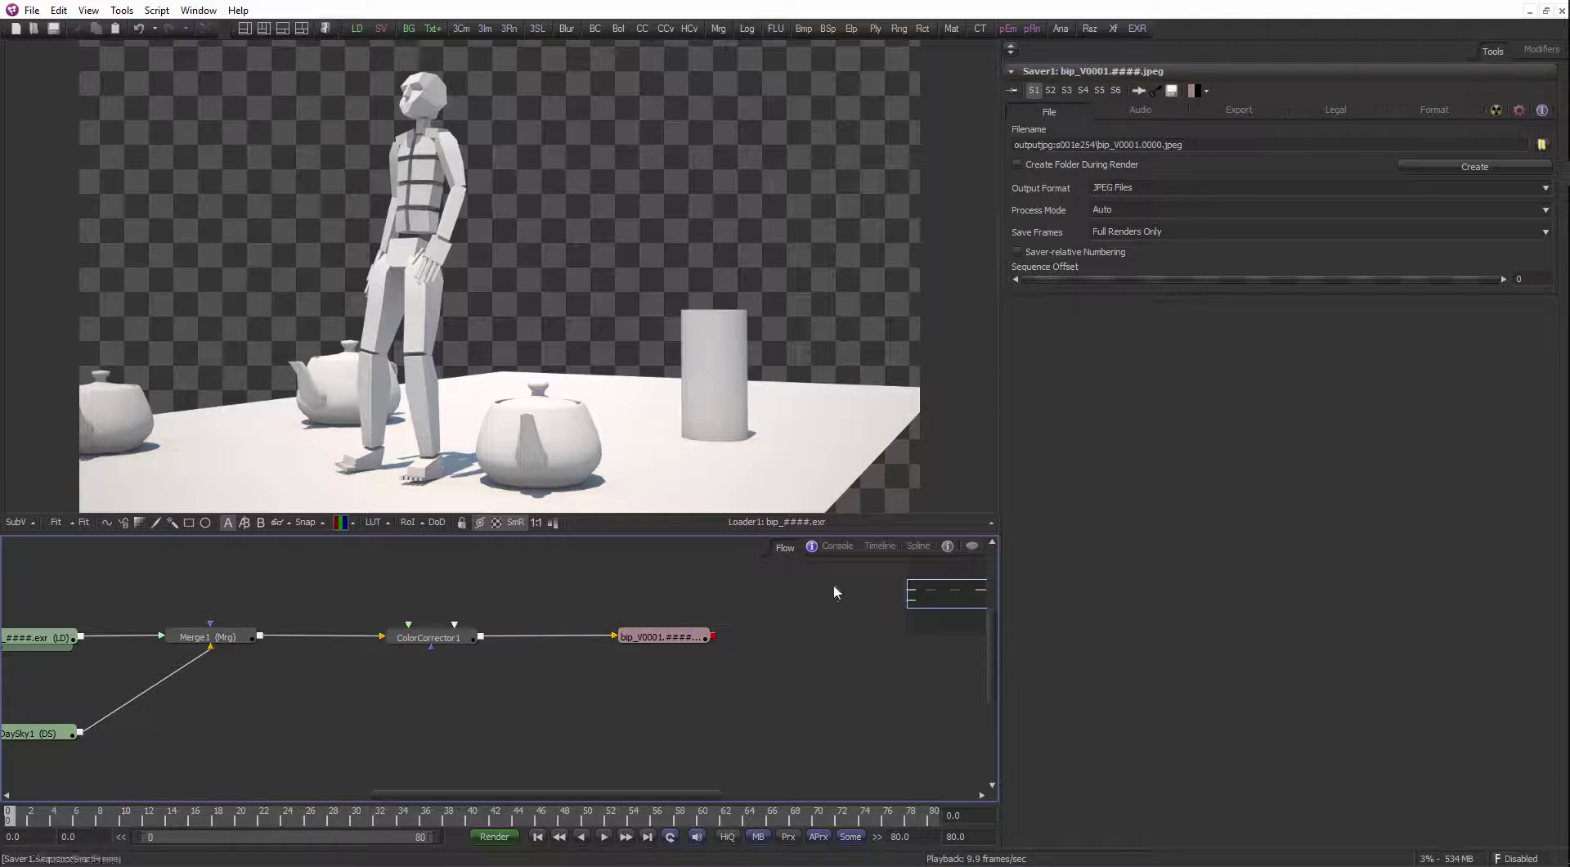
Copy the outputjpg: map's target folder path from the composition preferences and close them without saving
{"action": "left_click", "coordinate": [31, 10]}
{"action": "left_click", "coordinate": [109, 254]}
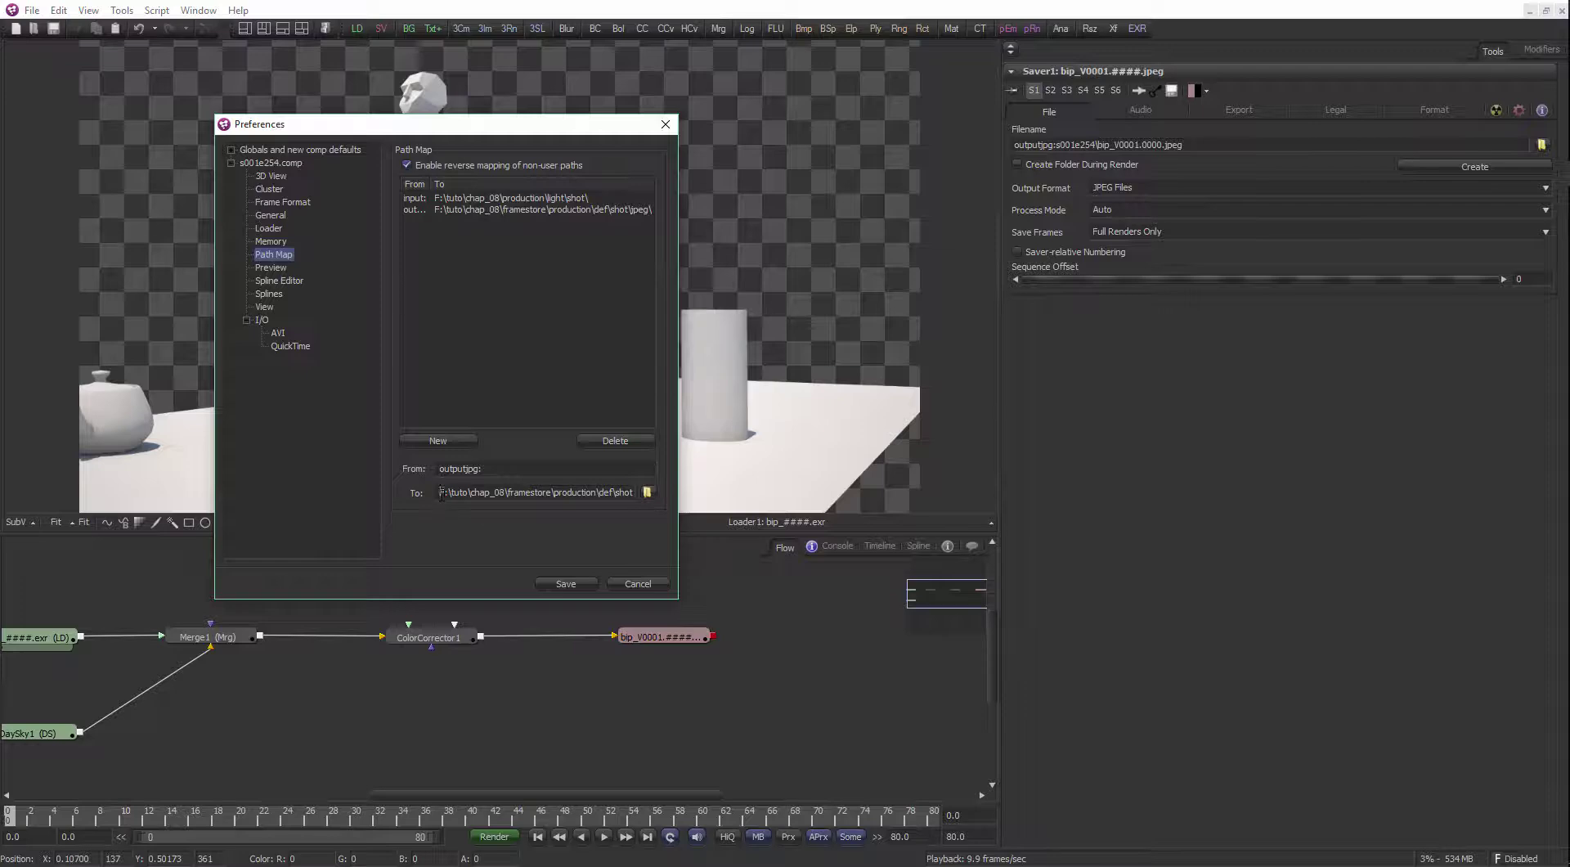
{"action": "left_click_drag", "start_coordinate": [441, 492], "coordinate": [655, 500]}
{"action": "key", "text": "ctrl+c"}
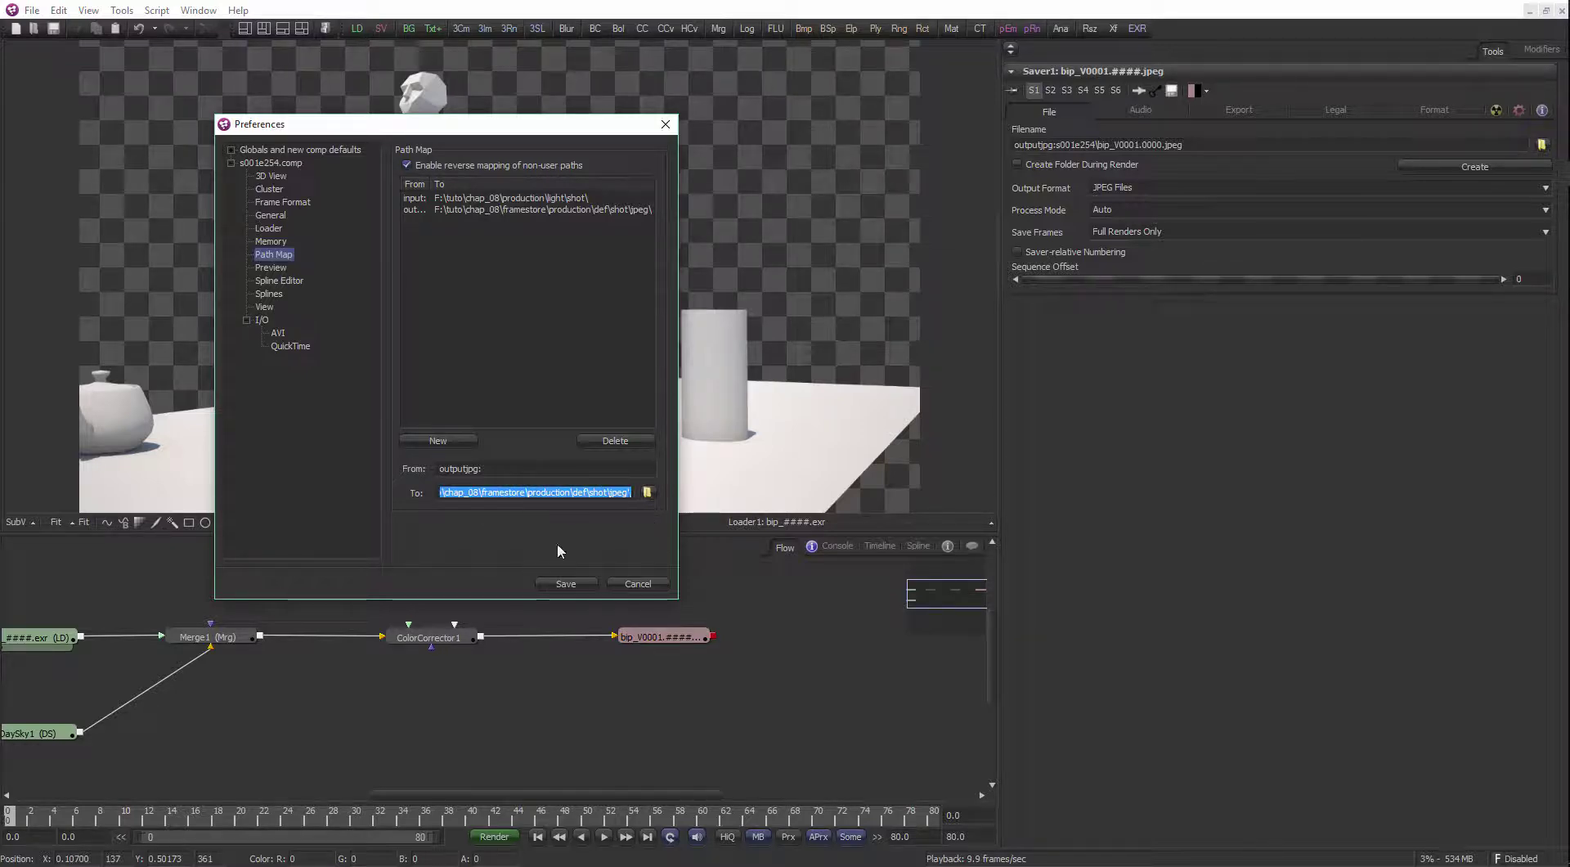
{"action": "left_click", "coordinate": [638, 583]}
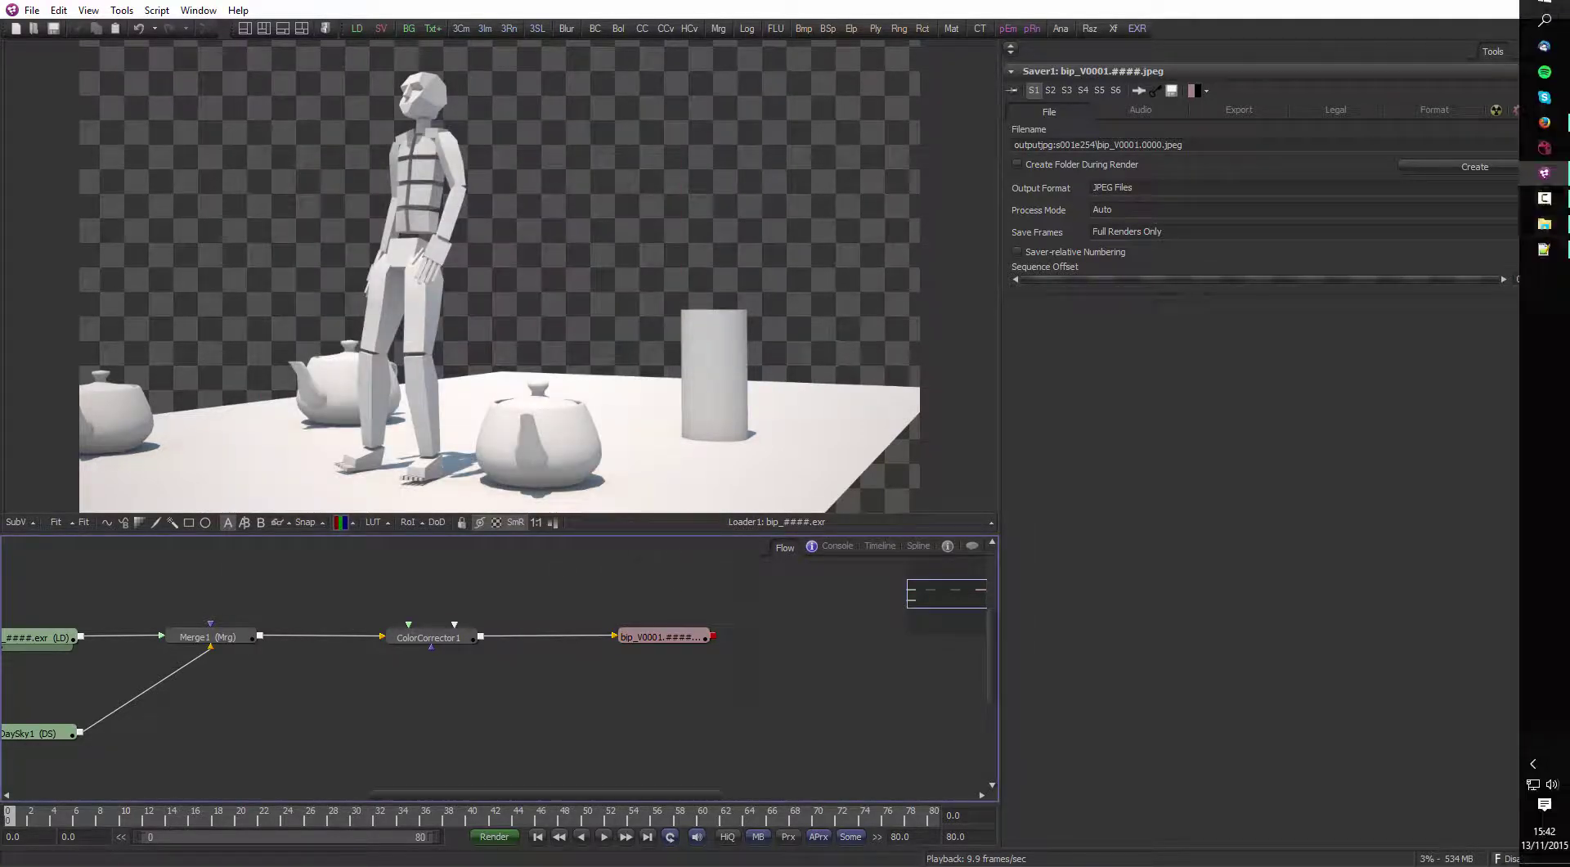
Switch to File Explorer and open the folder F:\tuto\chap_08\framestore\production\def\shot\jpeg\
{"action": "left_click", "coordinate": [1544, 223]}
{"action": "left_click", "coordinate": [1071, 145]}
{"action": "key", "text": "ctrl+v"}
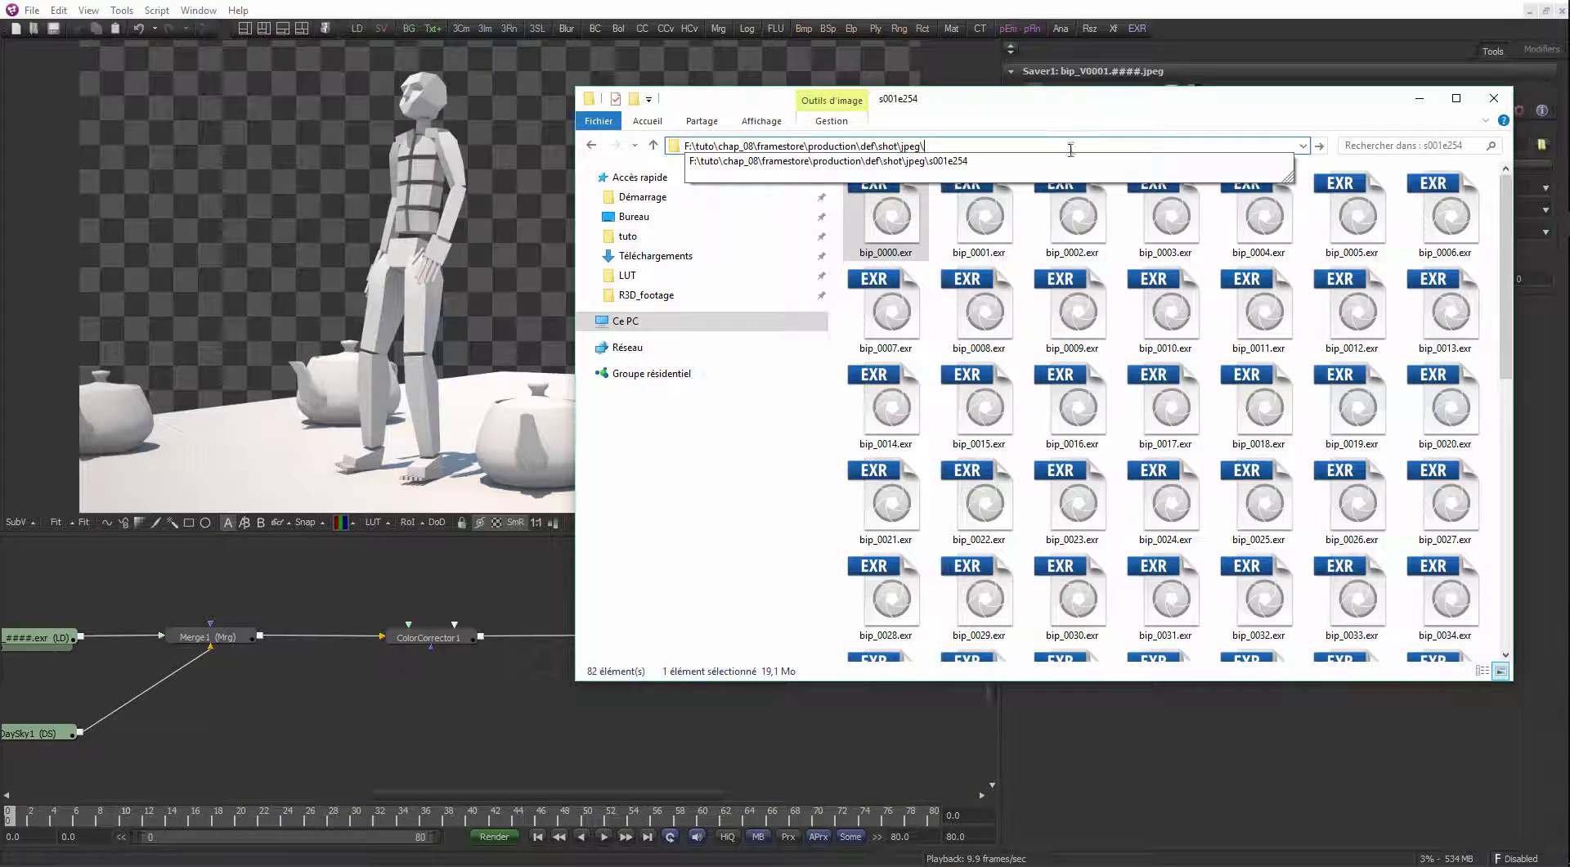
{"action": "key", "text": "Return"}
{"action": "left_click_drag", "start_coordinate": [959, 120], "coordinate": [1033, 253]}
Return to the composition, select the saver and start rendering frames 0 to 80 with the Final configuration
{"action": "left_click", "coordinate": [545, 636]}
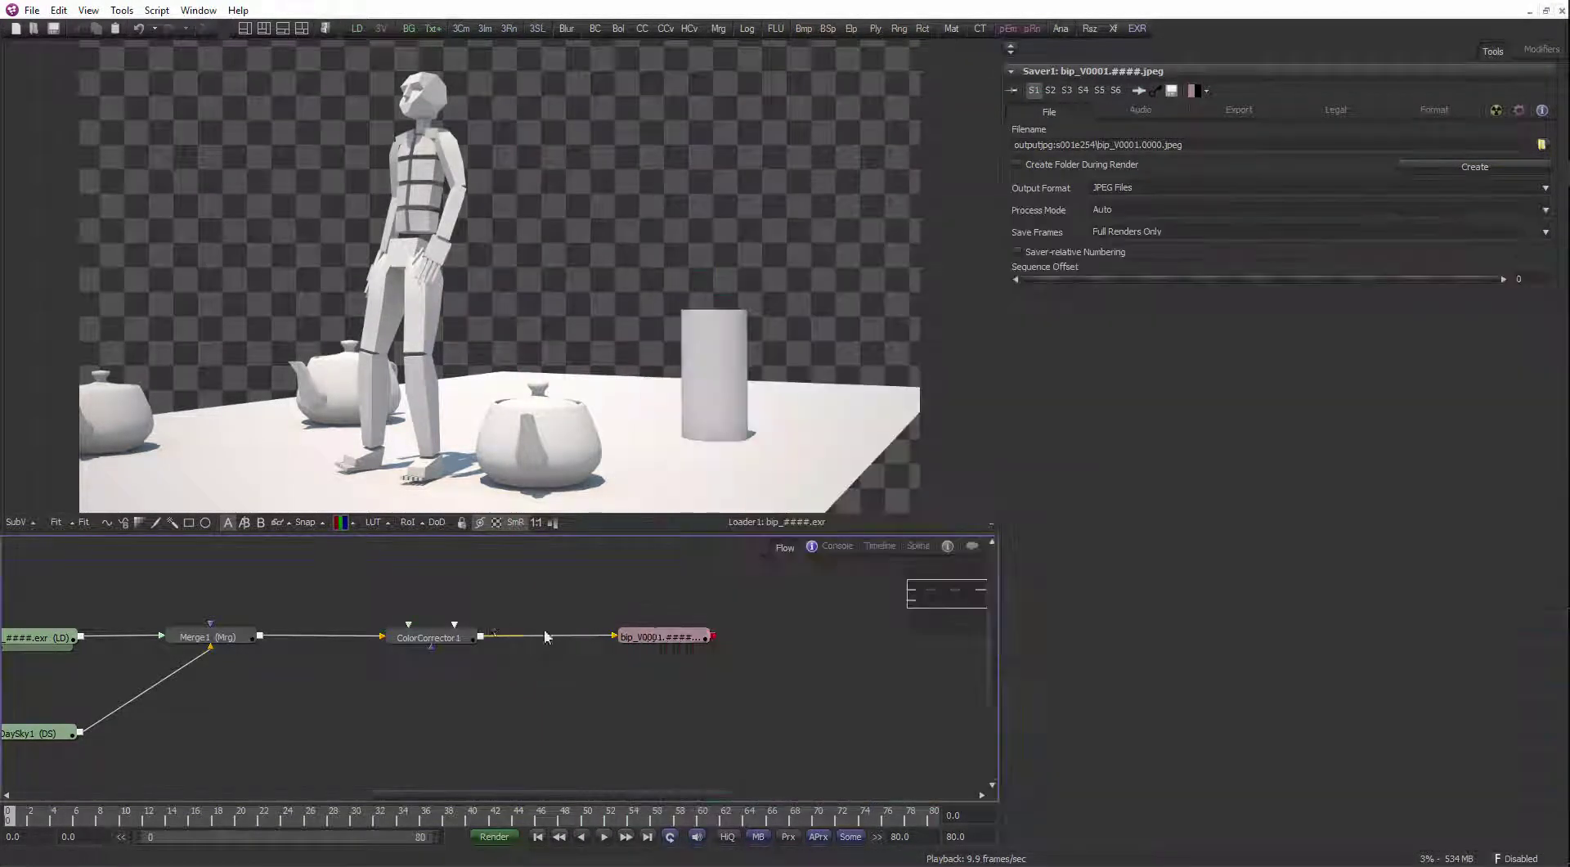
{"action": "left_click", "coordinate": [658, 636]}
{"action": "left_click", "coordinate": [494, 837]}
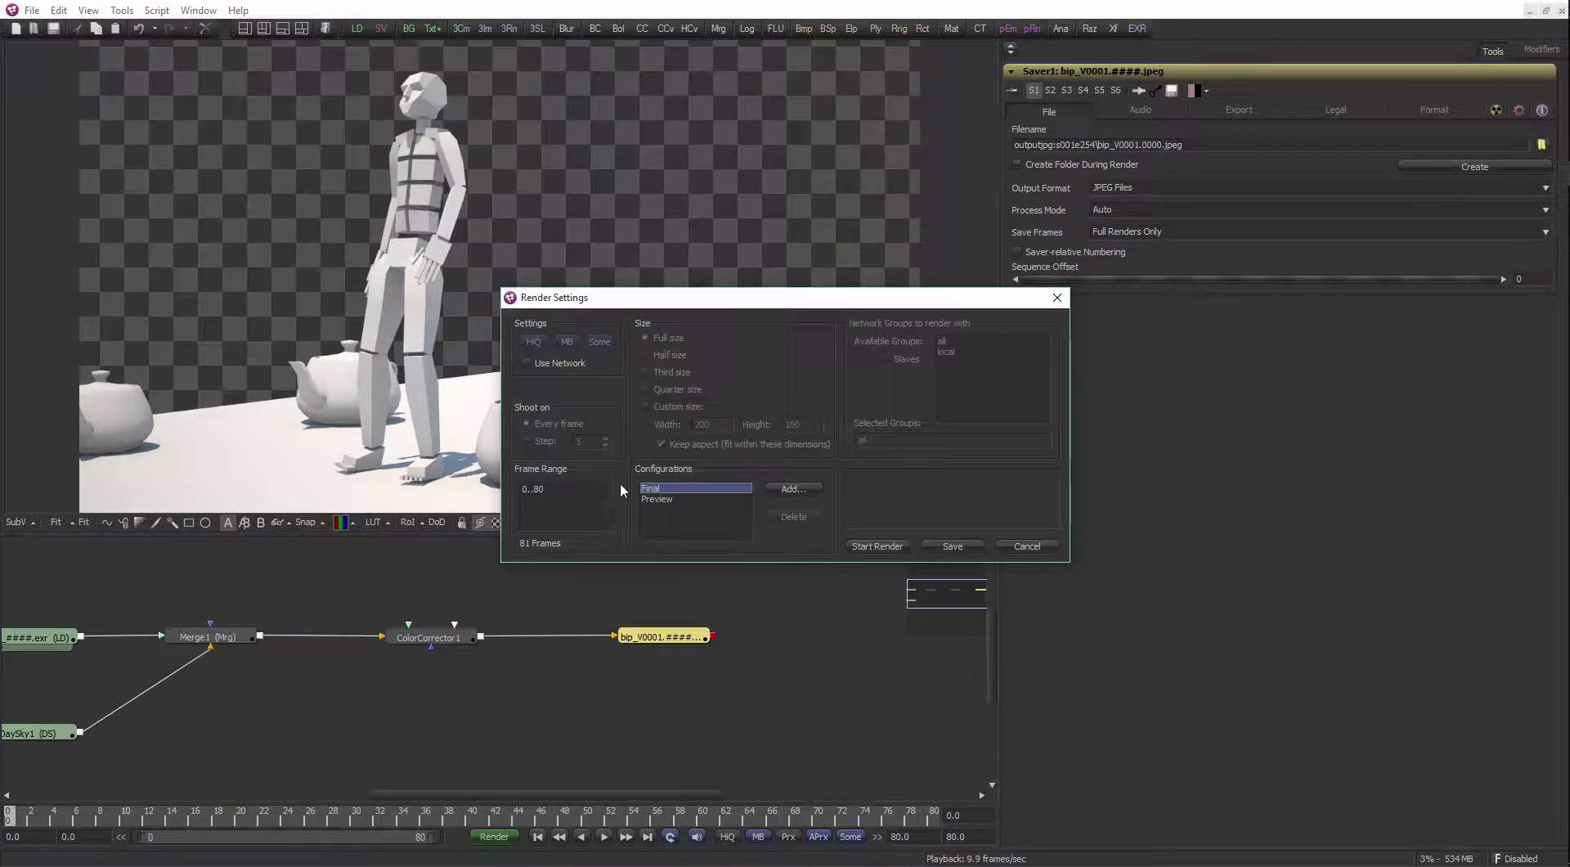
{"action": "left_click_drag", "start_coordinate": [622, 301], "coordinate": [284, 198]}
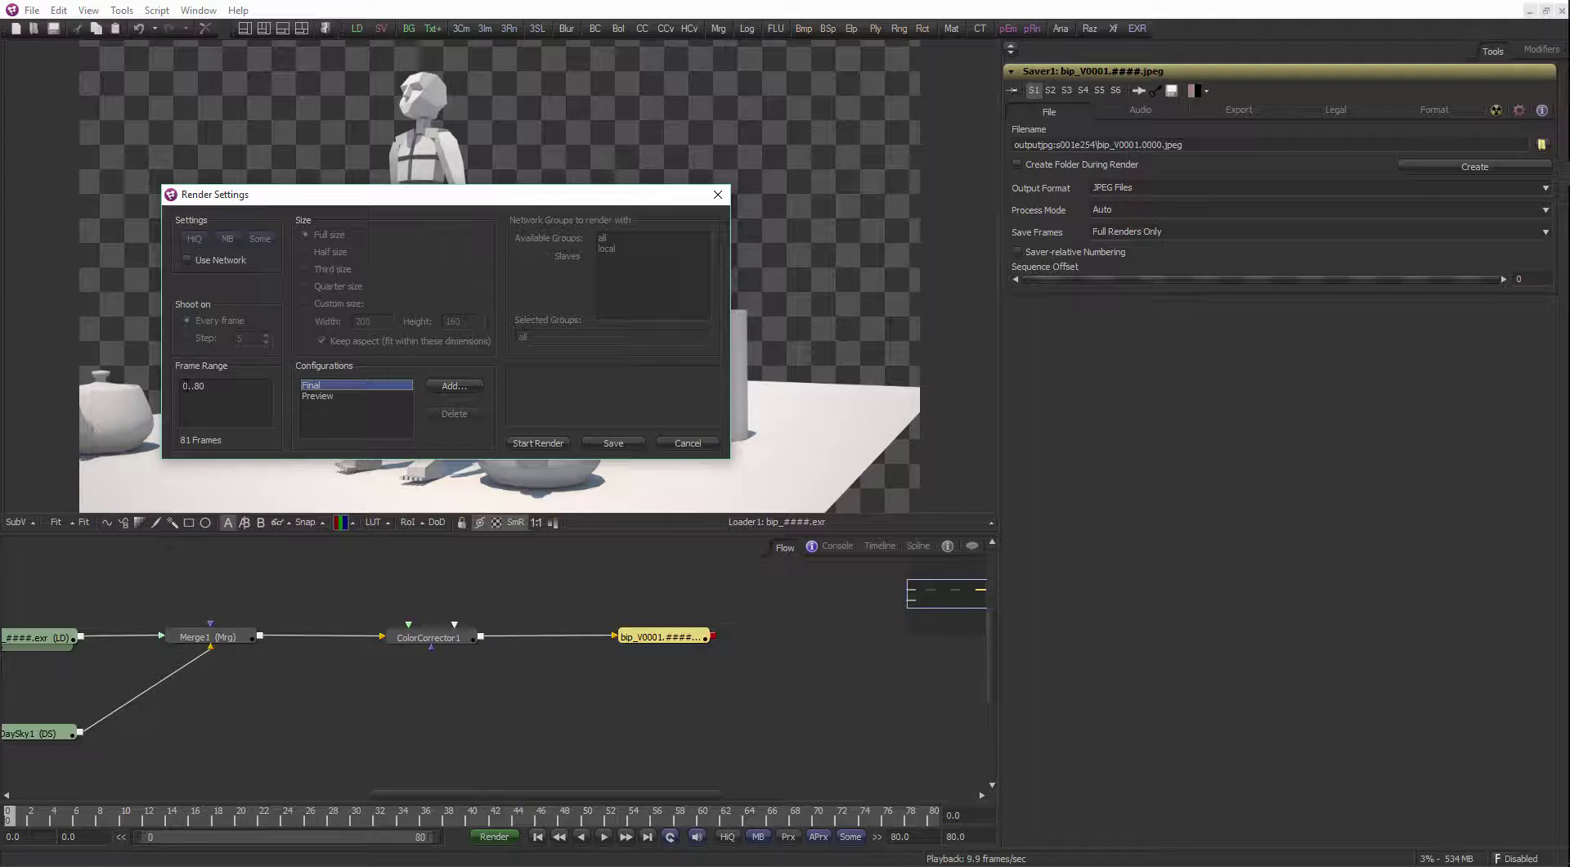
{"action": "left_click", "coordinate": [536, 444]}
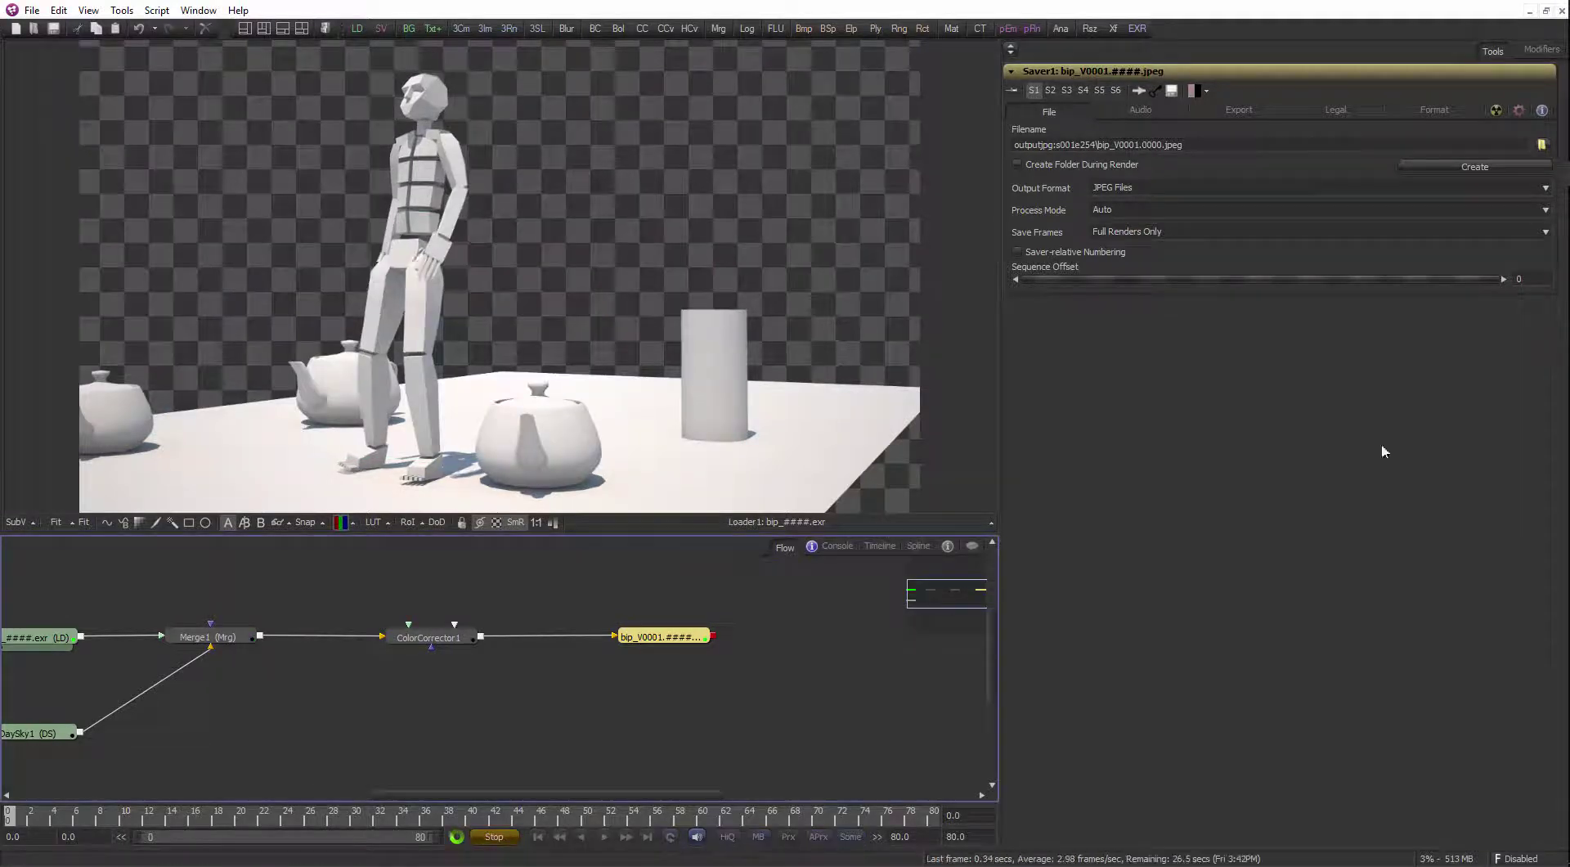
Switch to File Explorer and open the s001e254 folder inside jpeg to check the rendered files
{"action": "mouse_move", "coordinate": [1557, 309]}
{"action": "left_click", "coordinate": [1544, 223]}
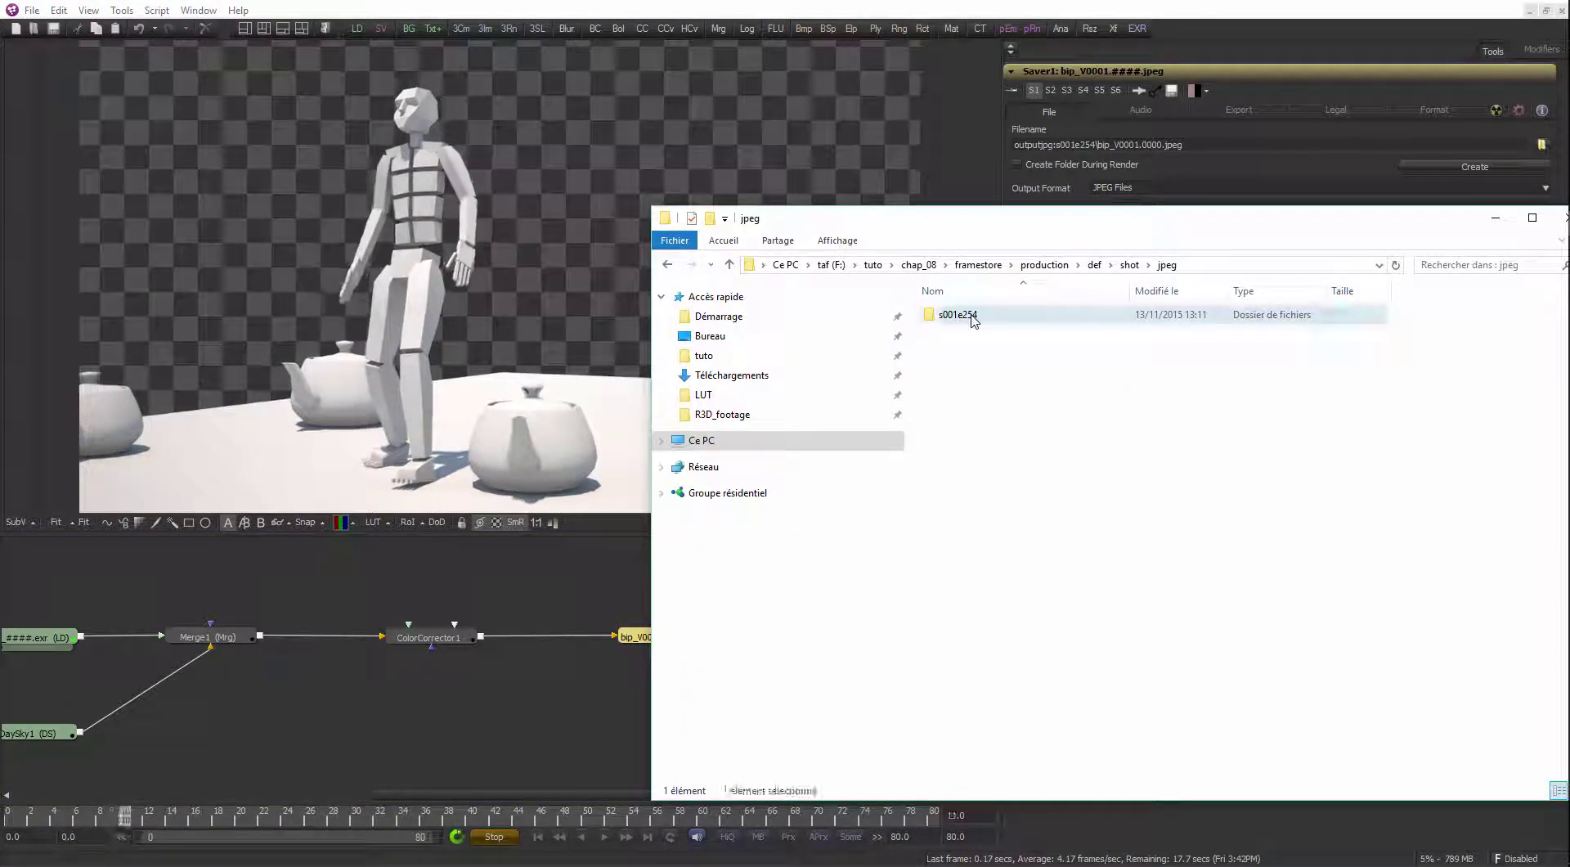
{"action": "double_click", "coordinate": [965, 313]}
{"action": "left_click_drag", "start_coordinate": [1178, 219], "coordinate": [905, 164]}
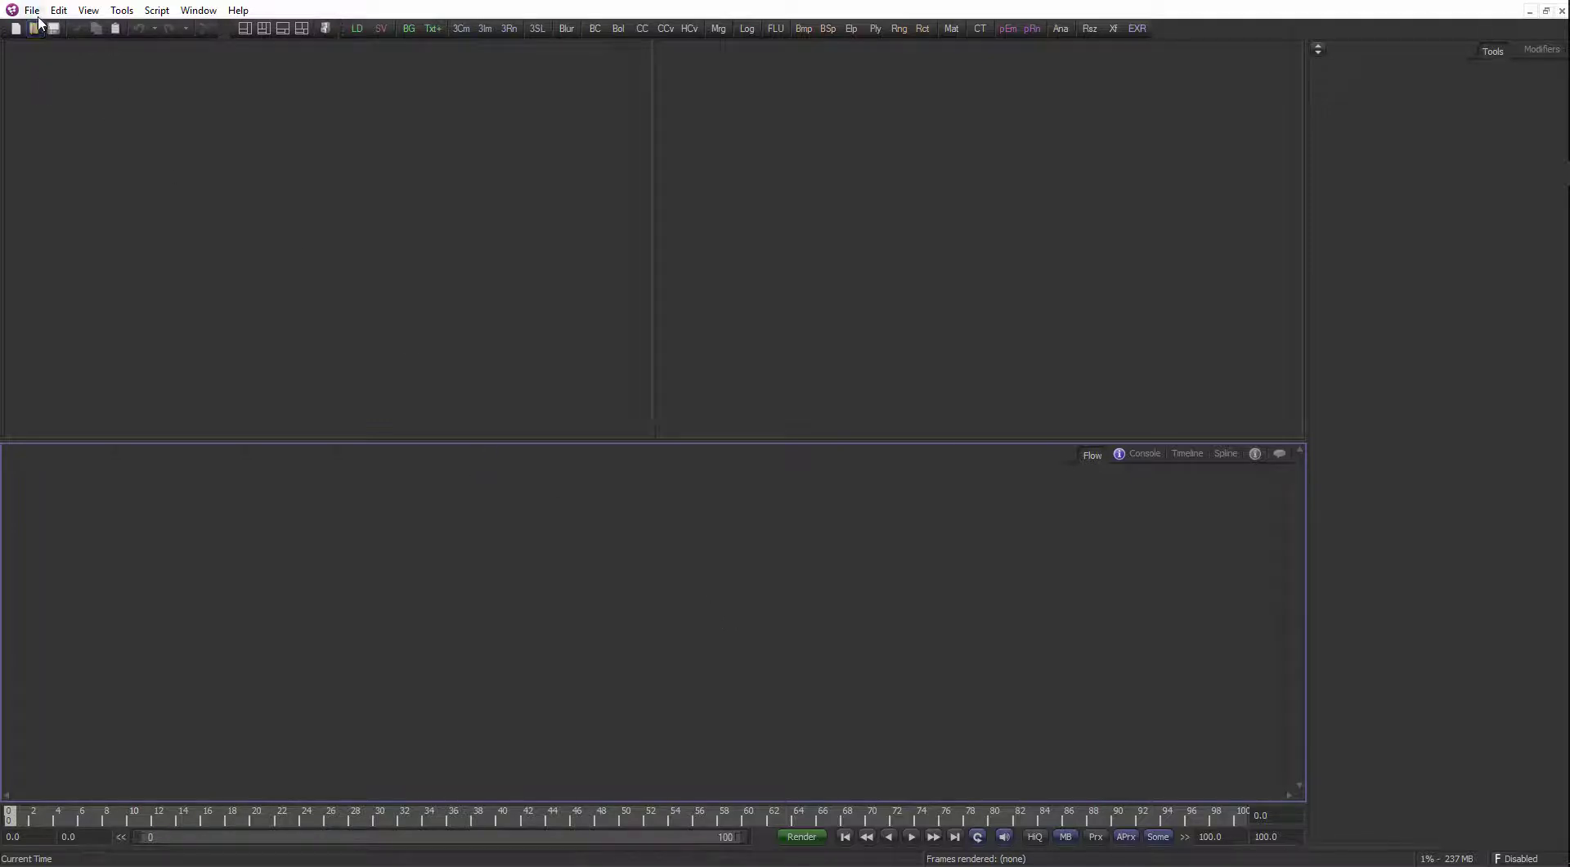
Return to Fusion, open the Render Manager and enlarge its window to fit the slave list, queue and log
{"action": "left_click", "coordinate": [32, 10]}
{"action": "left_click", "coordinate": [96, 214]}
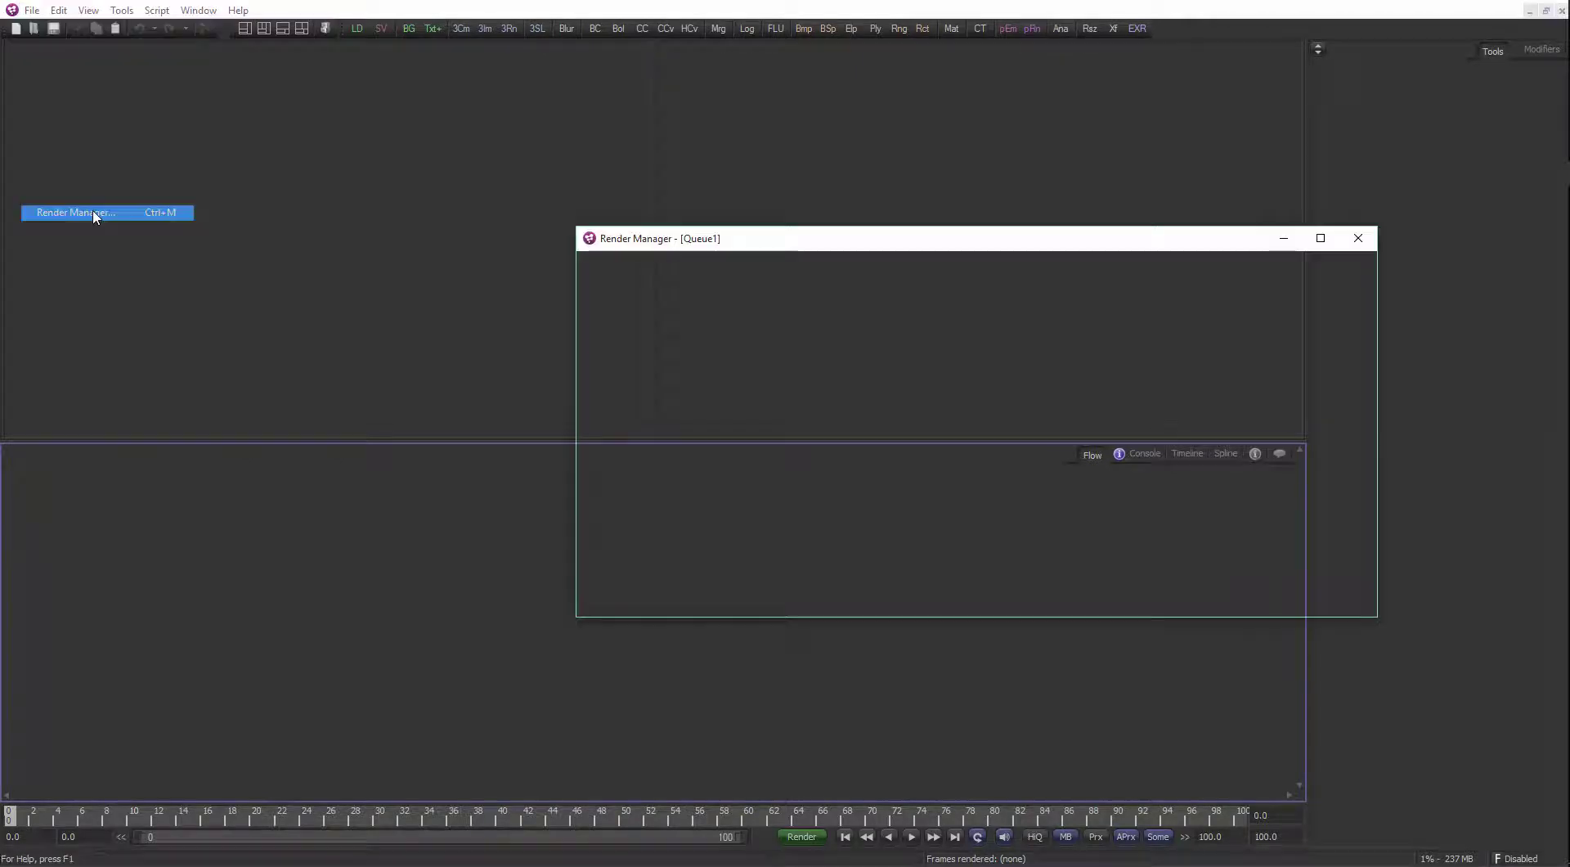
{"action": "left_click_drag", "start_coordinate": [821, 248], "coordinate": [380, 180]}
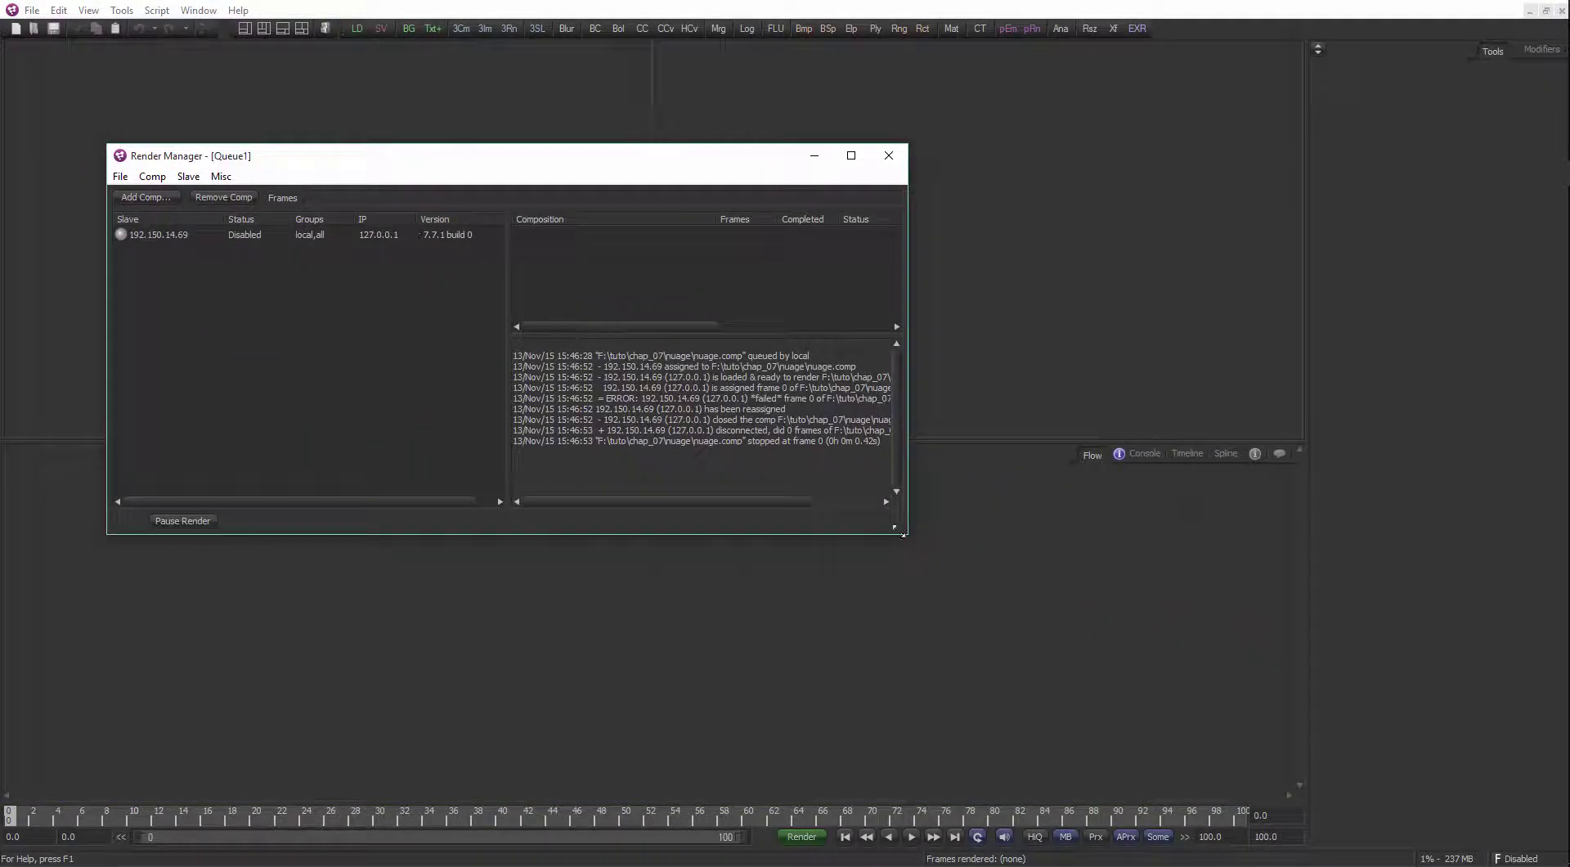
{"action": "left_click_drag", "start_coordinate": [902, 531], "coordinate": [1334, 667]}
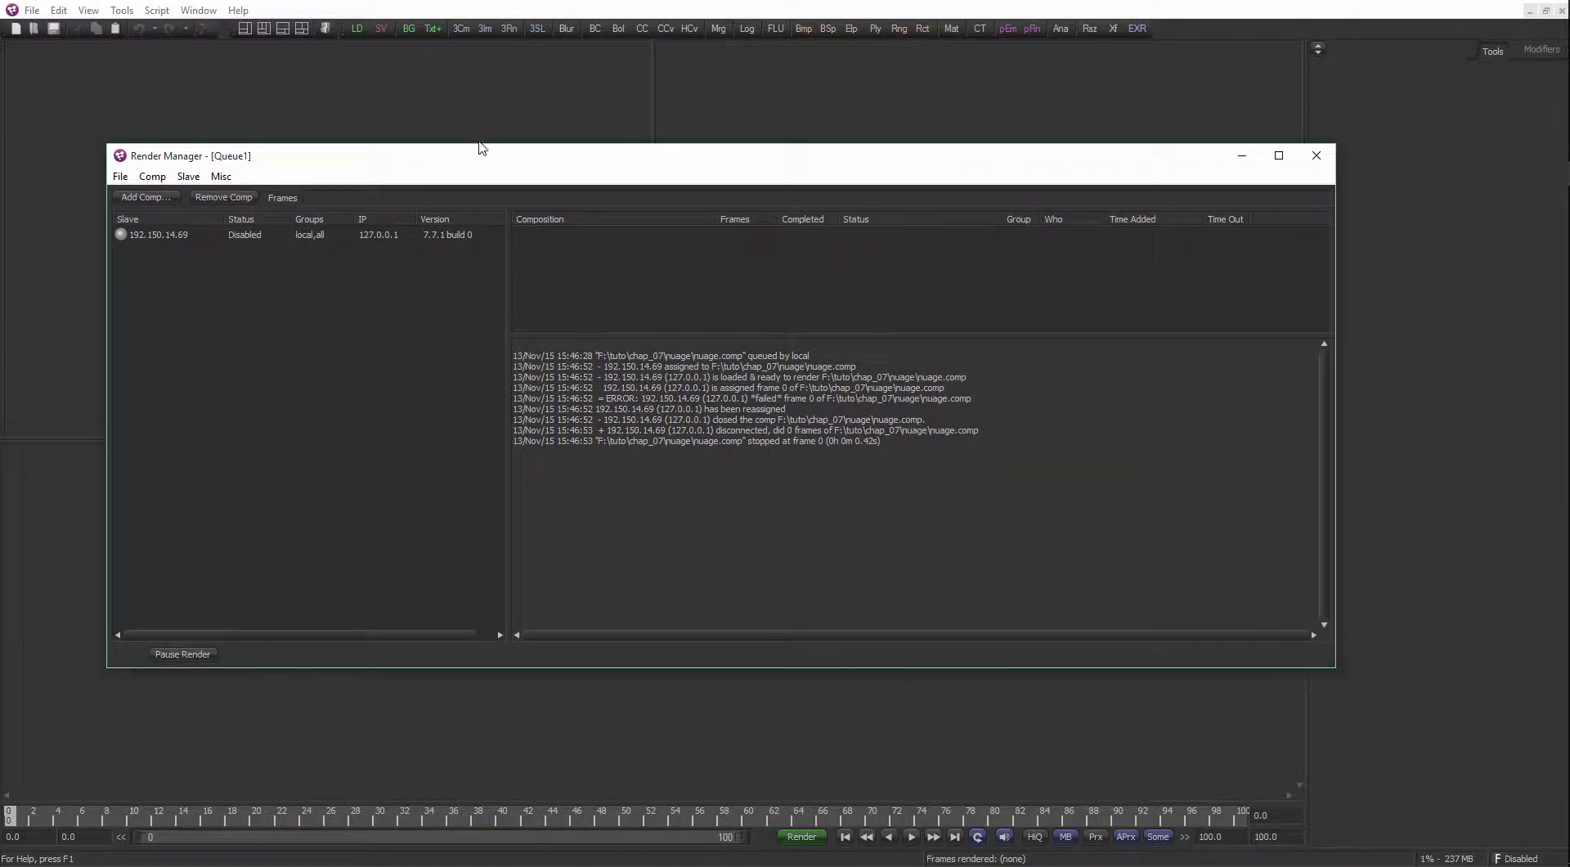
{"action": "left_click_drag", "start_coordinate": [462, 166], "coordinate": [426, 174]}
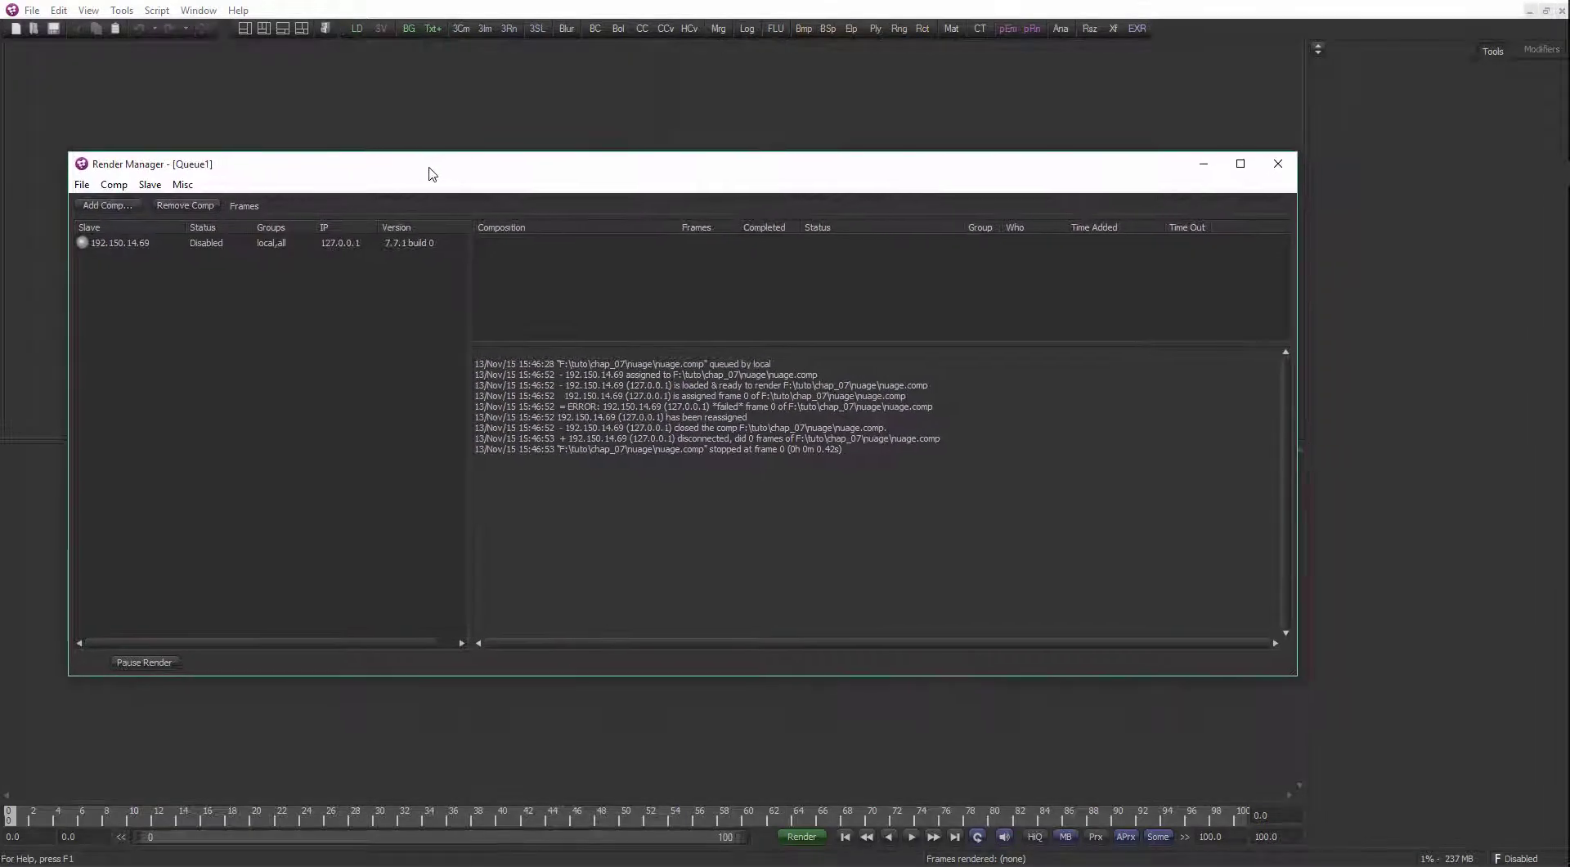
{"action": "left_click", "coordinate": [111, 245]}
{"action": "left_click_drag", "start_coordinate": [191, 170], "coordinate": [194, 163]}
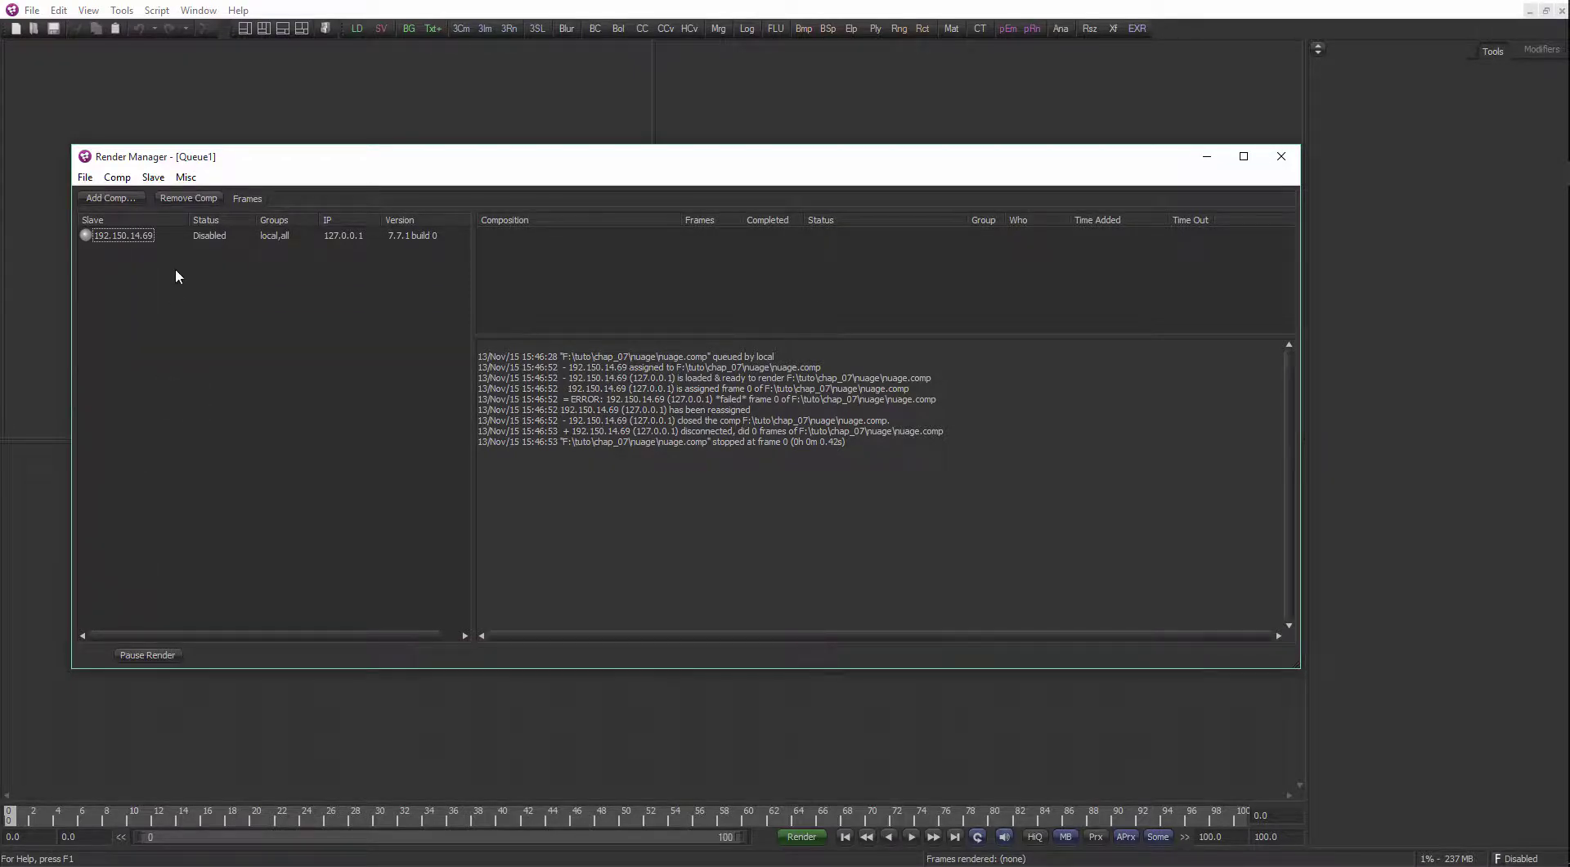
Scan the network for render slaves from the Render Manager
{"action": "left_click", "coordinate": [116, 176]}
{"action": "mouse_move", "coordinate": [151, 180]}
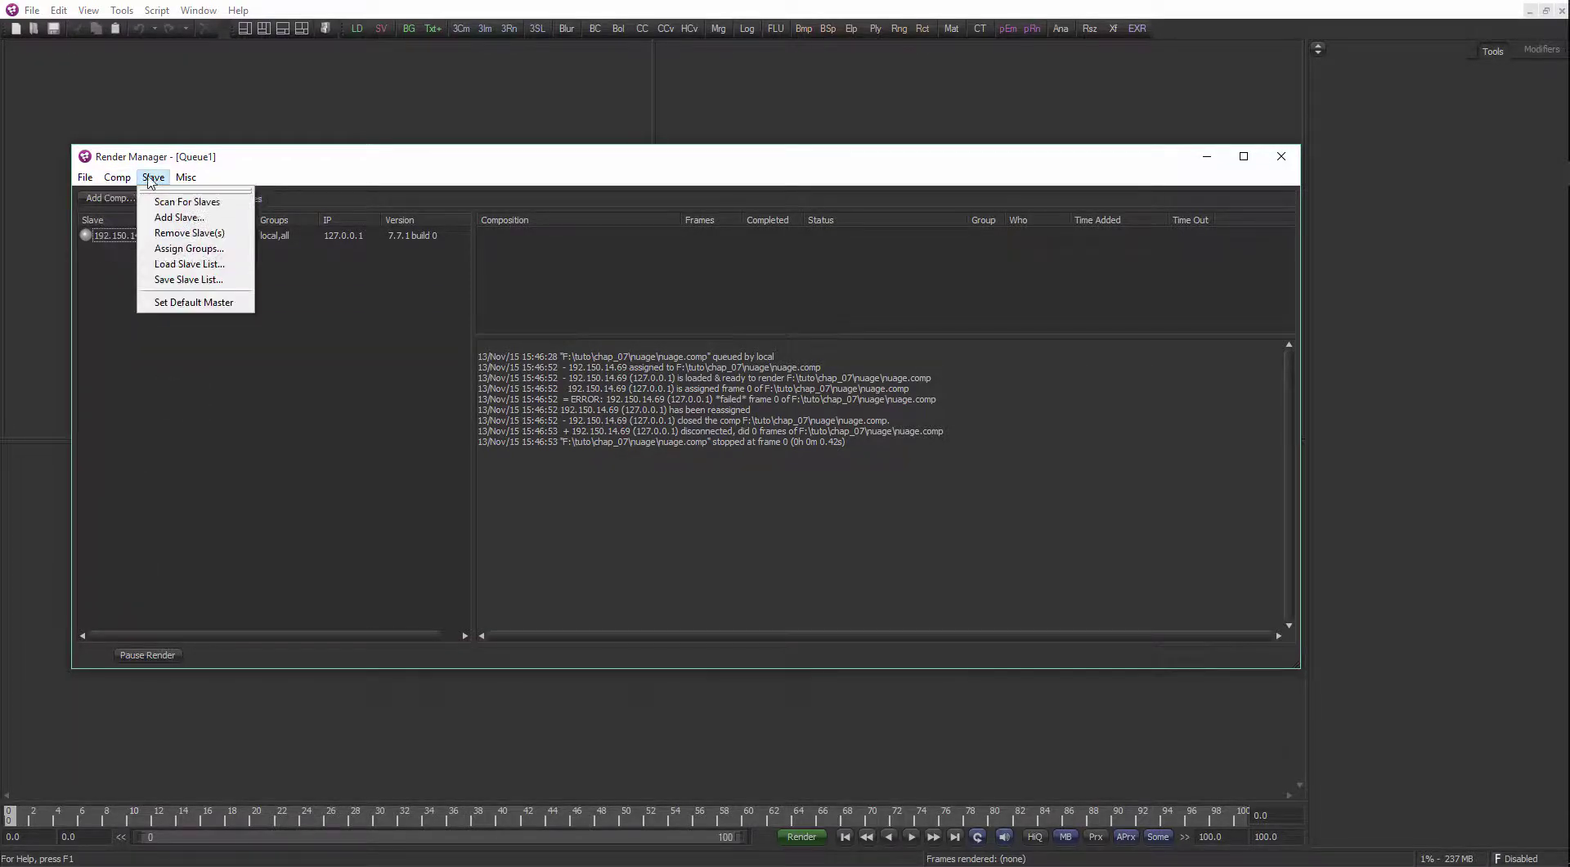
{"action": "left_click", "coordinate": [187, 202]}
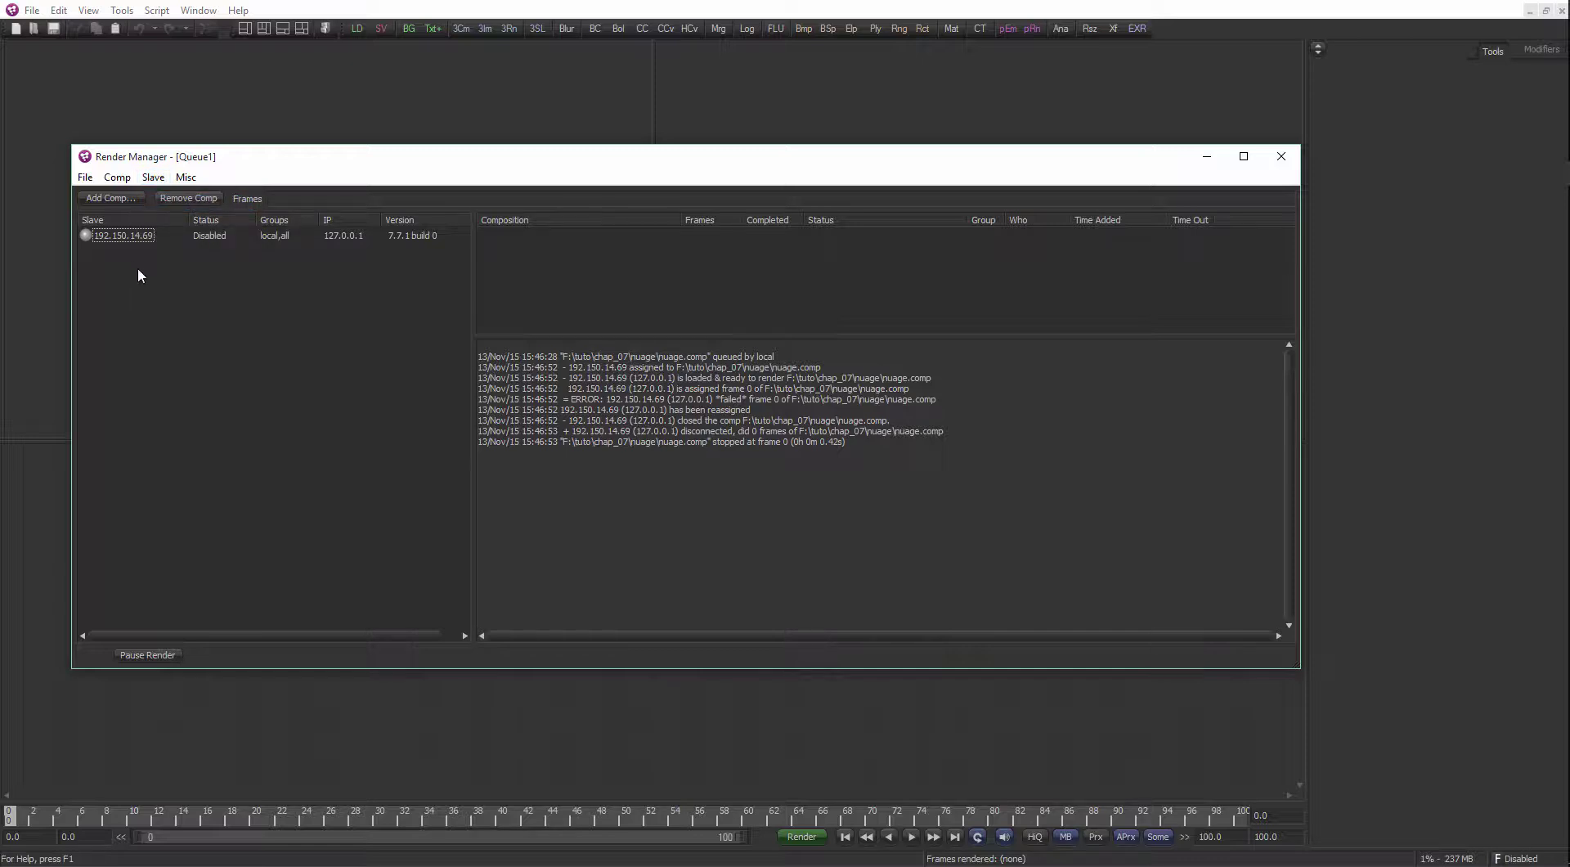
Examine the dialog for adding a slave, trying the all and local groups, and close it without adding one
{"action": "left_click", "coordinate": [155, 180]}
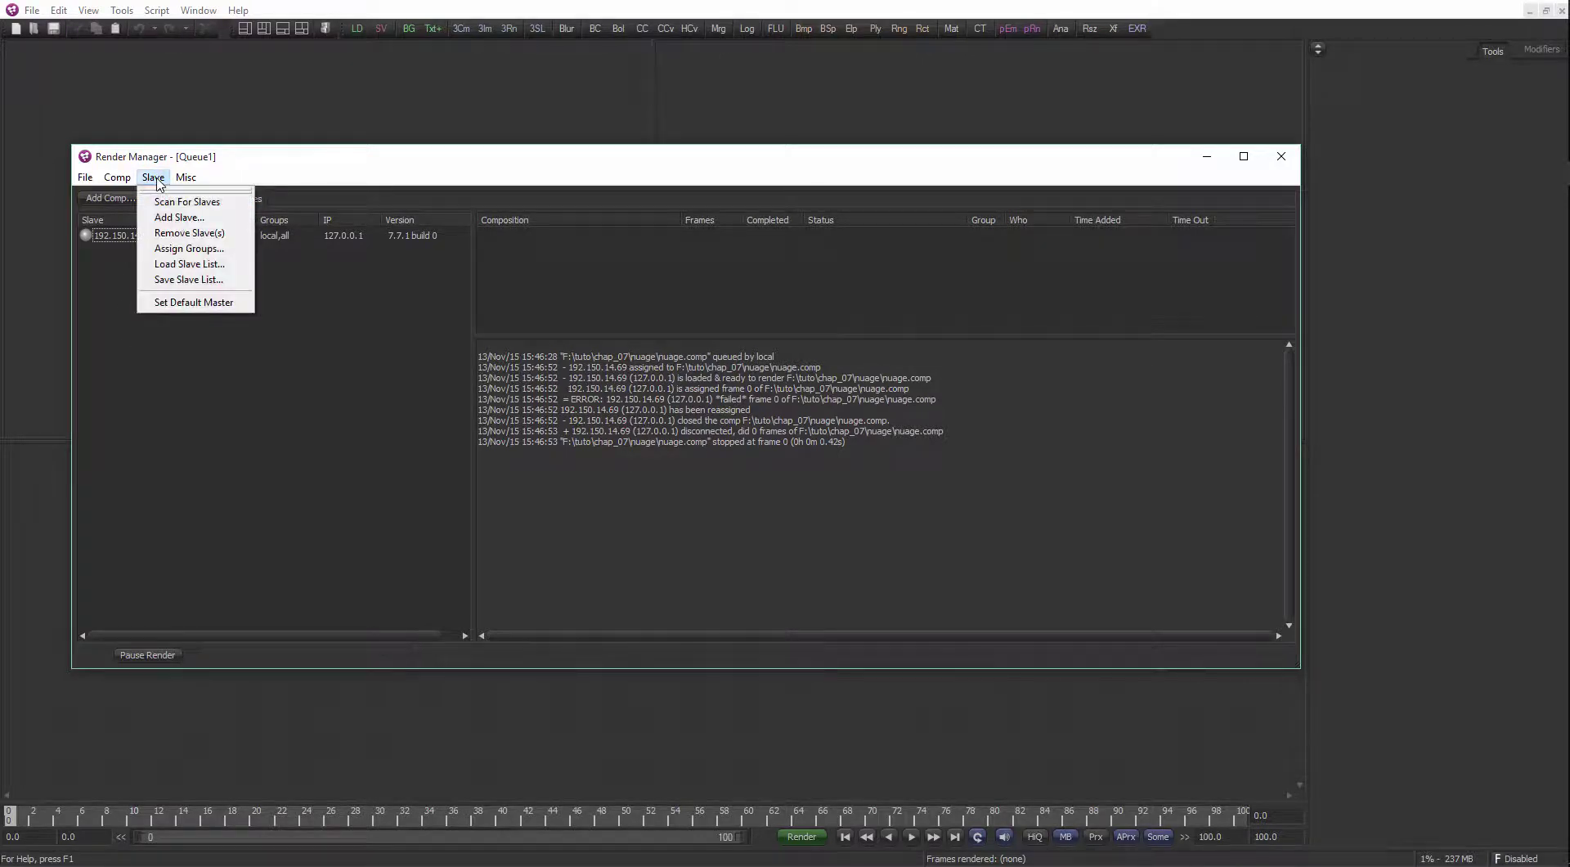
{"action": "left_click", "coordinate": [179, 216]}
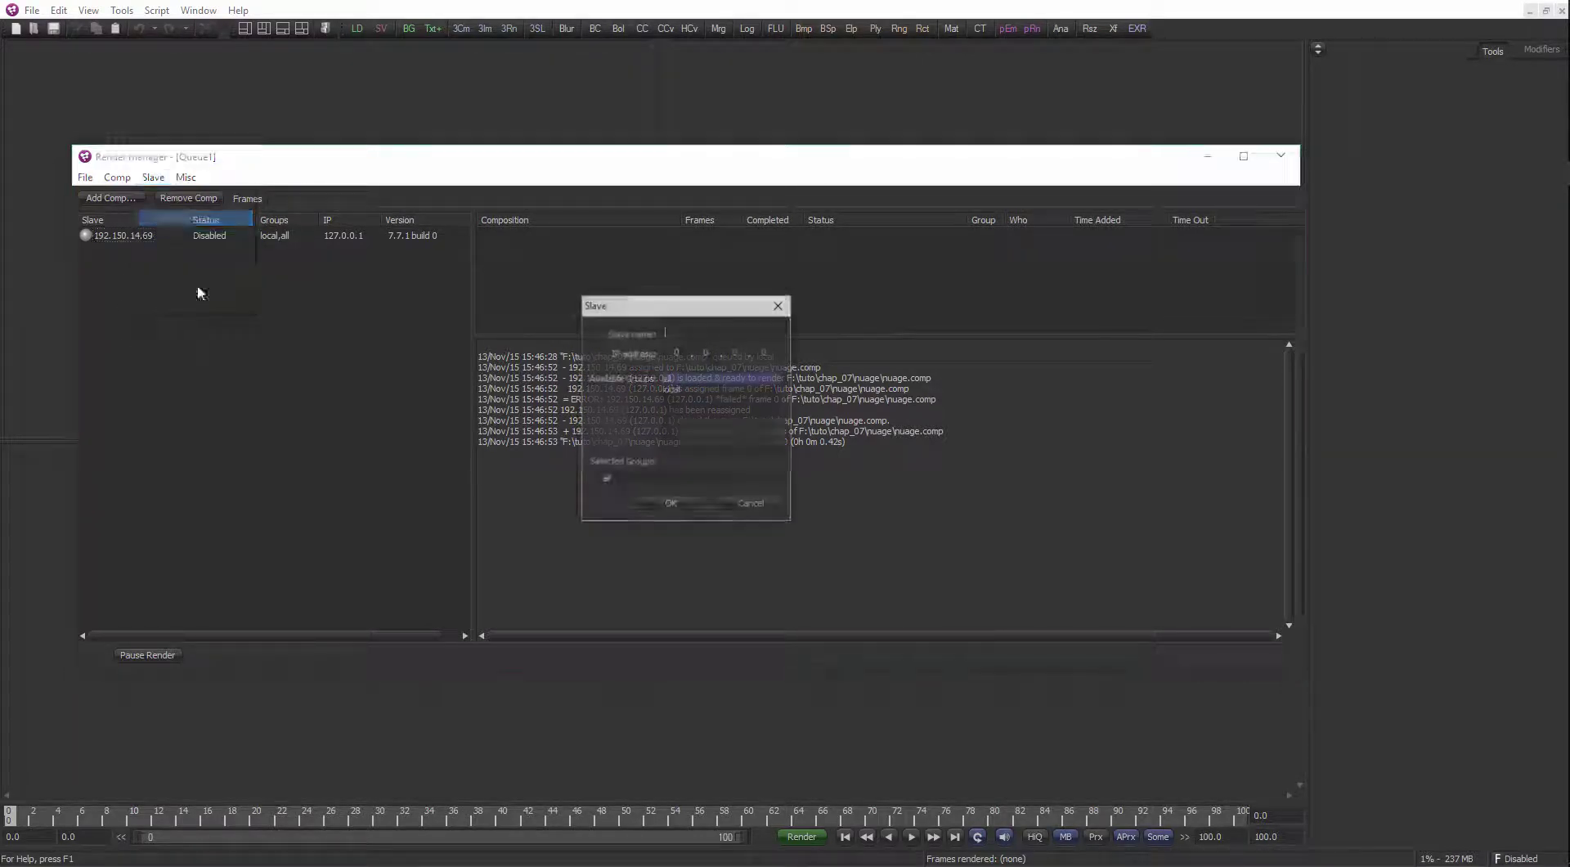
{"action": "left_click_drag", "start_coordinate": [646, 319], "coordinate": [539, 326]}
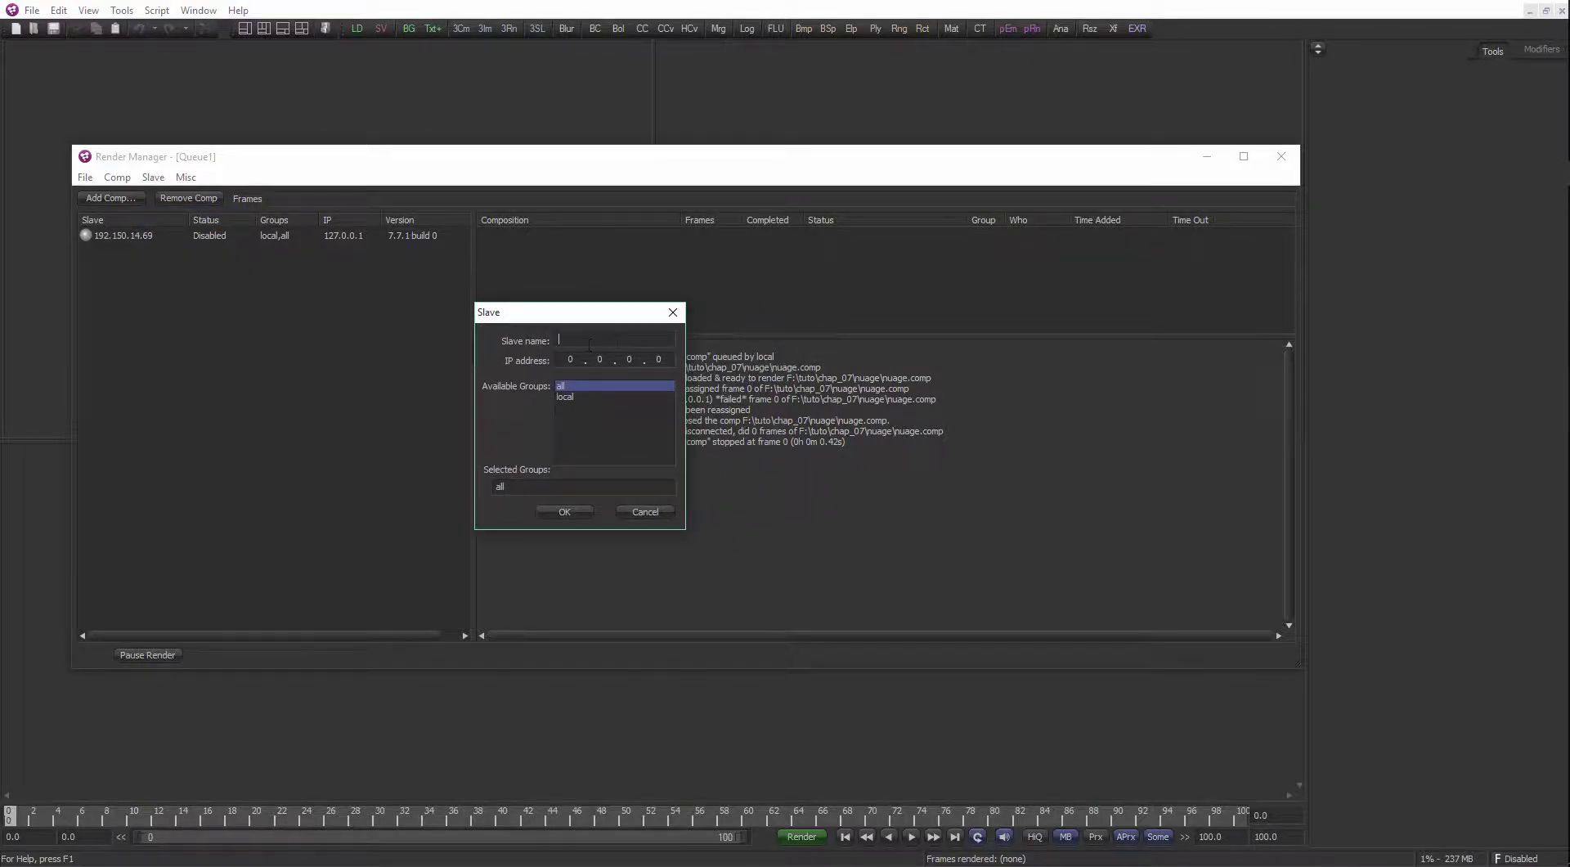
{"action": "left_click", "coordinate": [573, 396]}
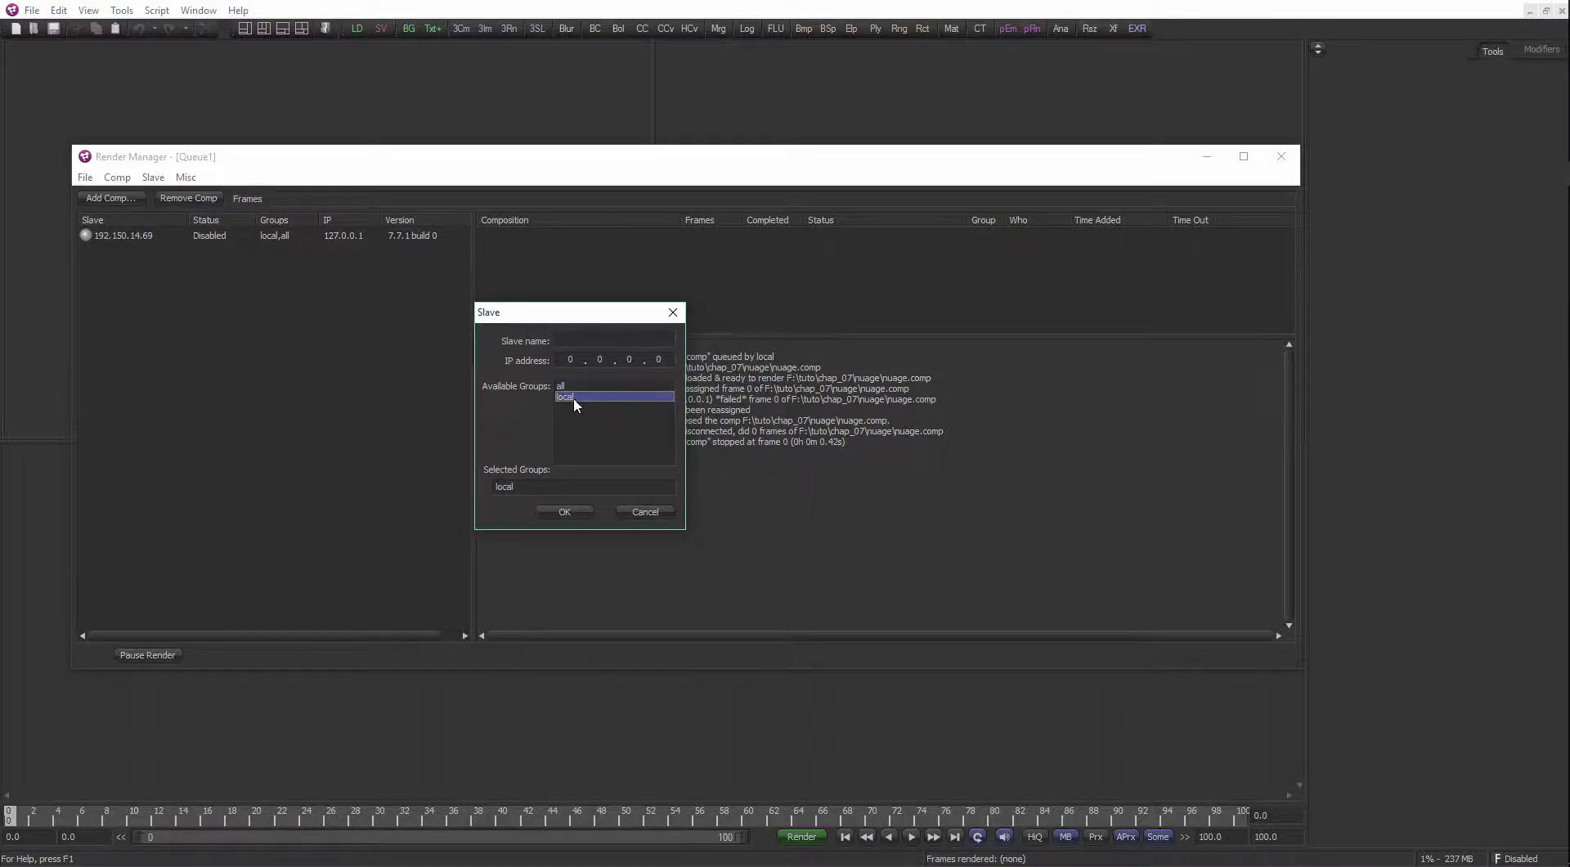
{"action": "left_click", "coordinate": [576, 384]}
{"action": "left_click", "coordinate": [574, 396]}
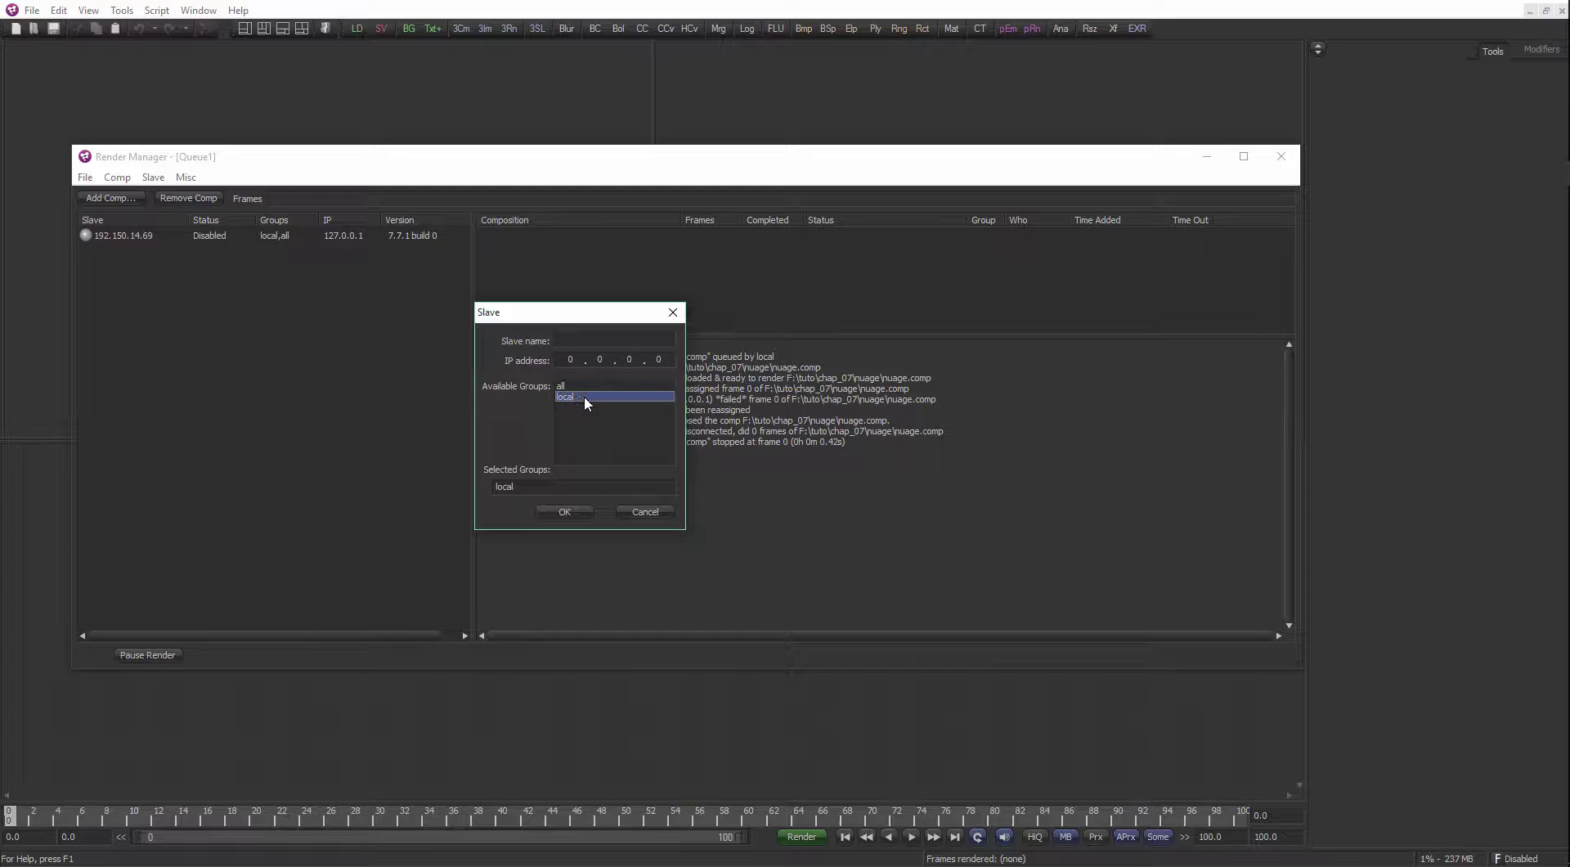
{"action": "left_click", "coordinate": [673, 313]}
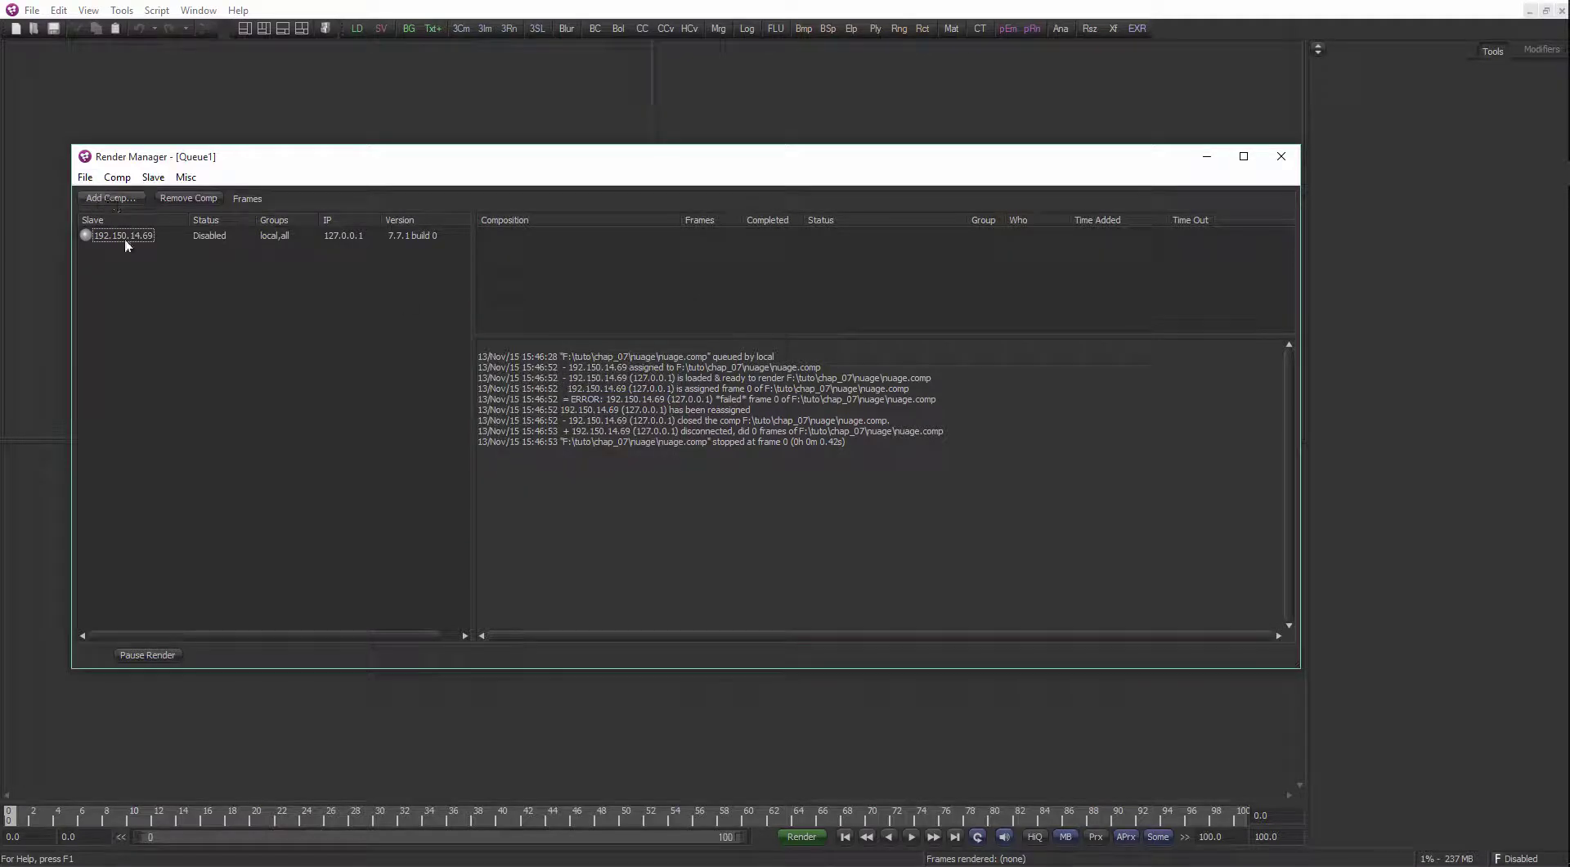
Add s001e254.comp from F:\tuto\chap_08\production\comp\shot\s001e254 to the render queue
{"action": "left_click", "coordinate": [106, 198]}
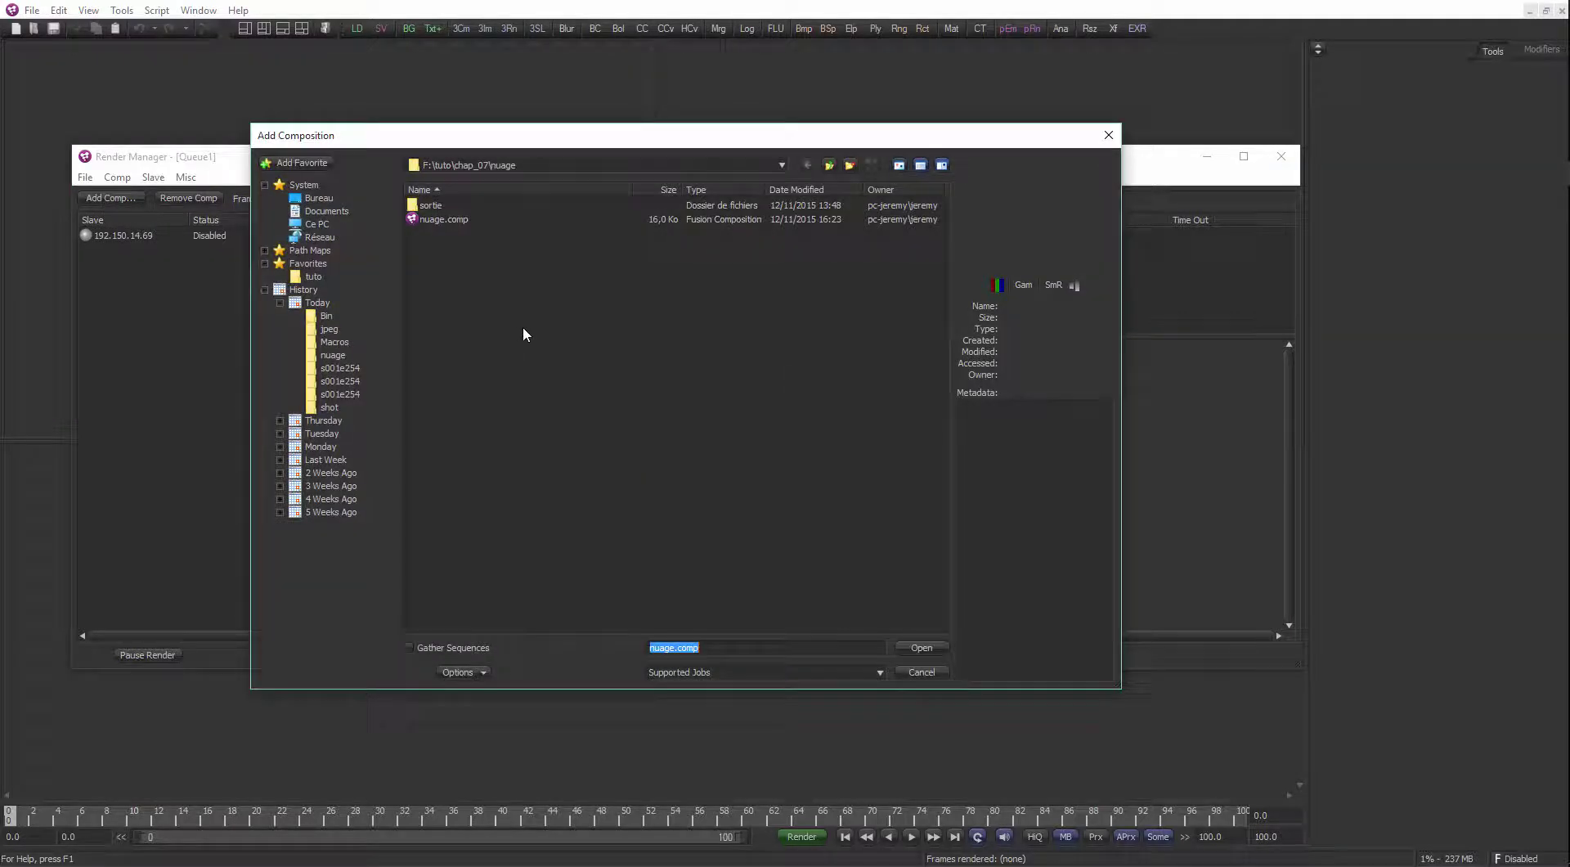
{"action": "left_click", "coordinate": [831, 168]}
{"action": "left_click", "coordinate": [831, 168]}
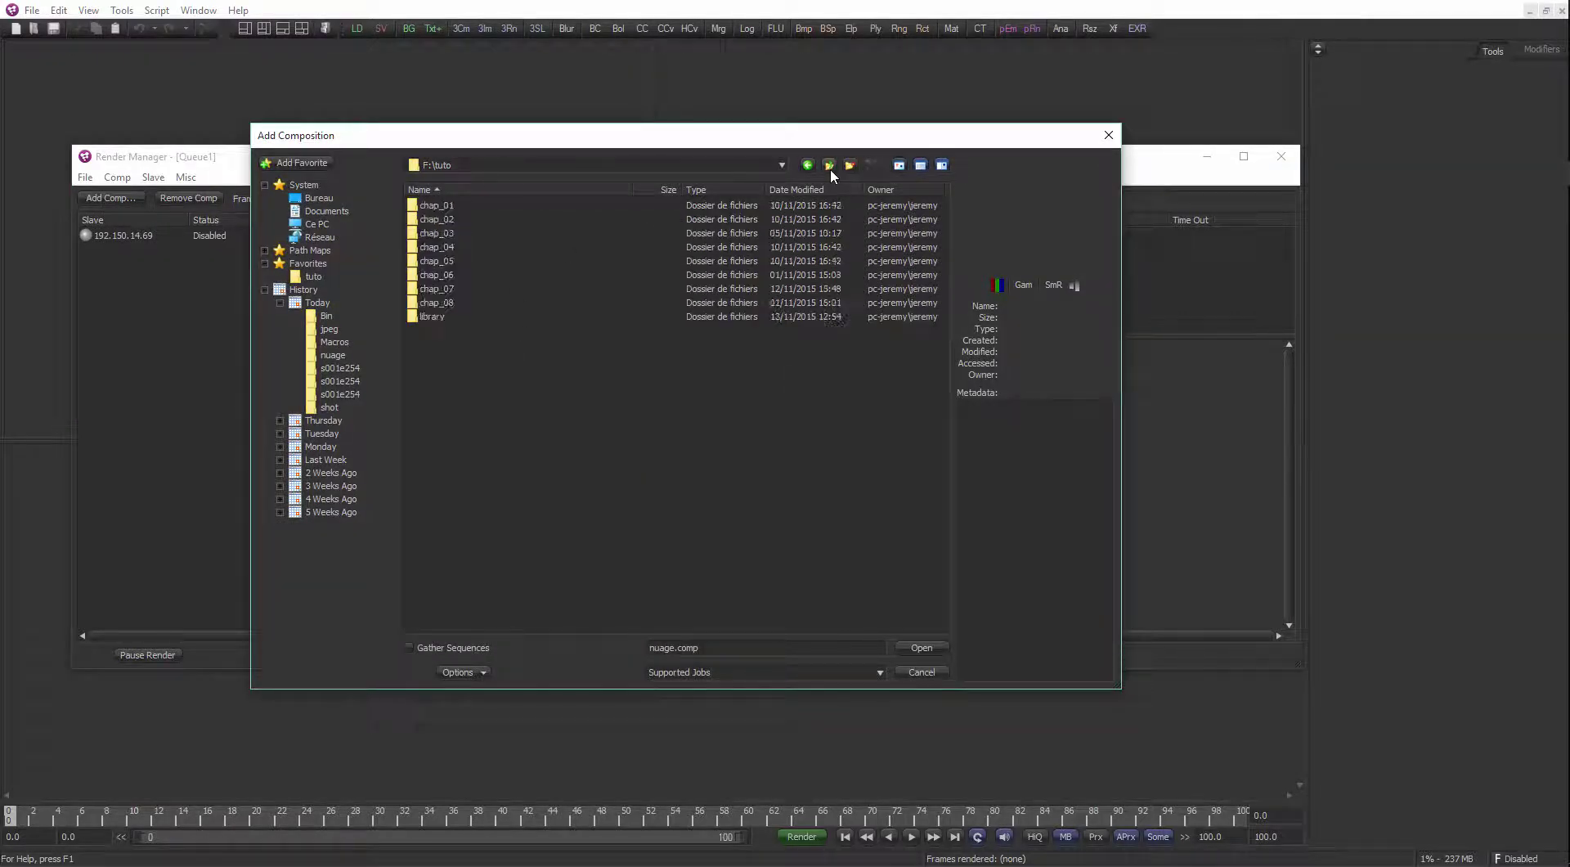
{"action": "double_click", "coordinate": [449, 301]}
{"action": "left_click", "coordinate": [450, 217]}
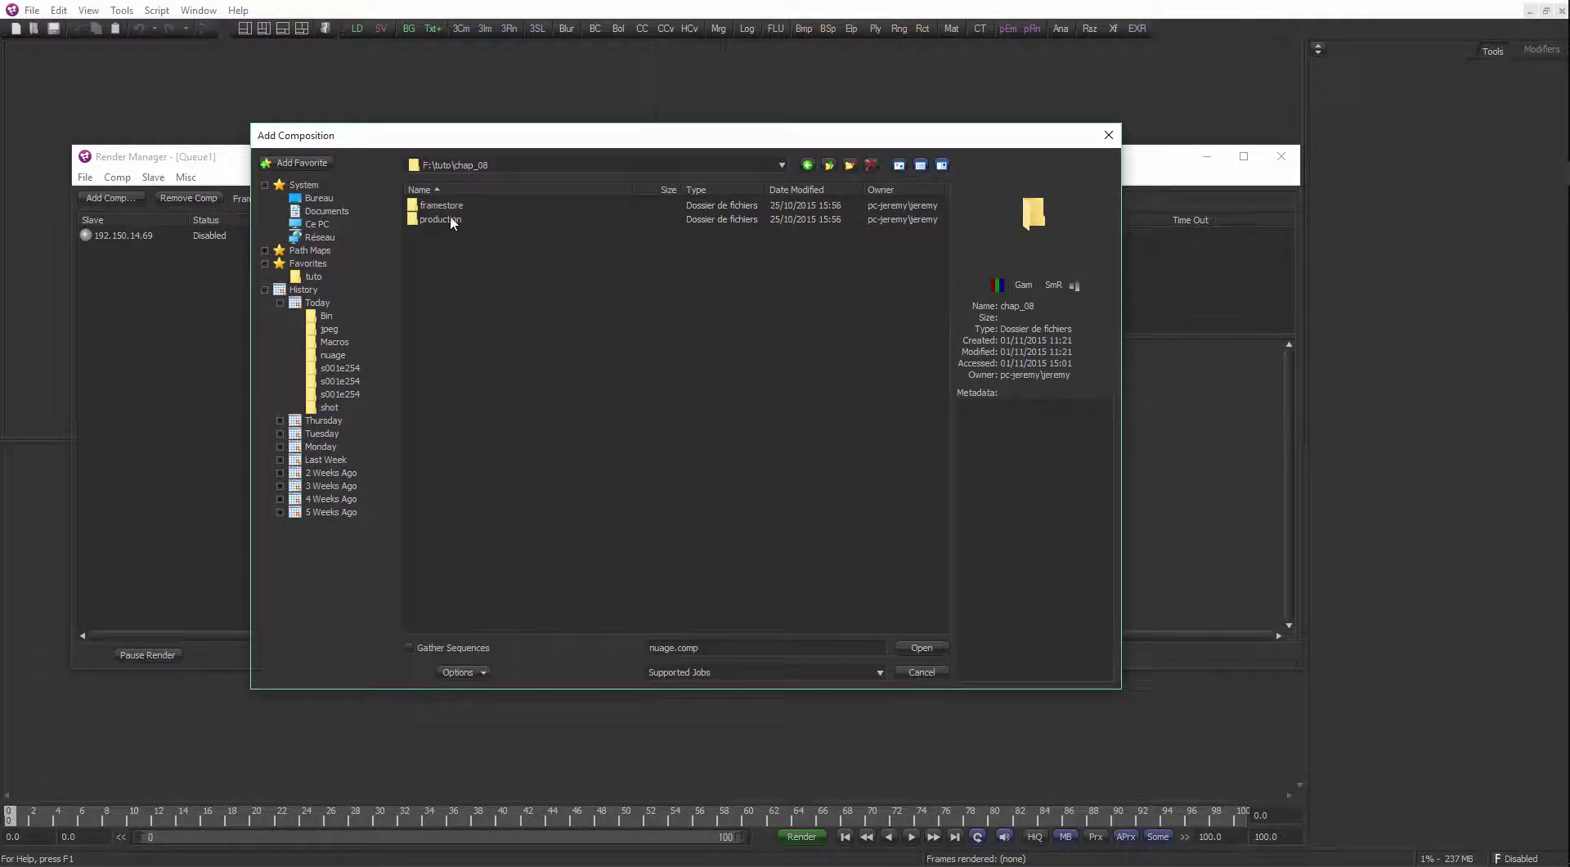
{"action": "double_click", "coordinate": [434, 248]}
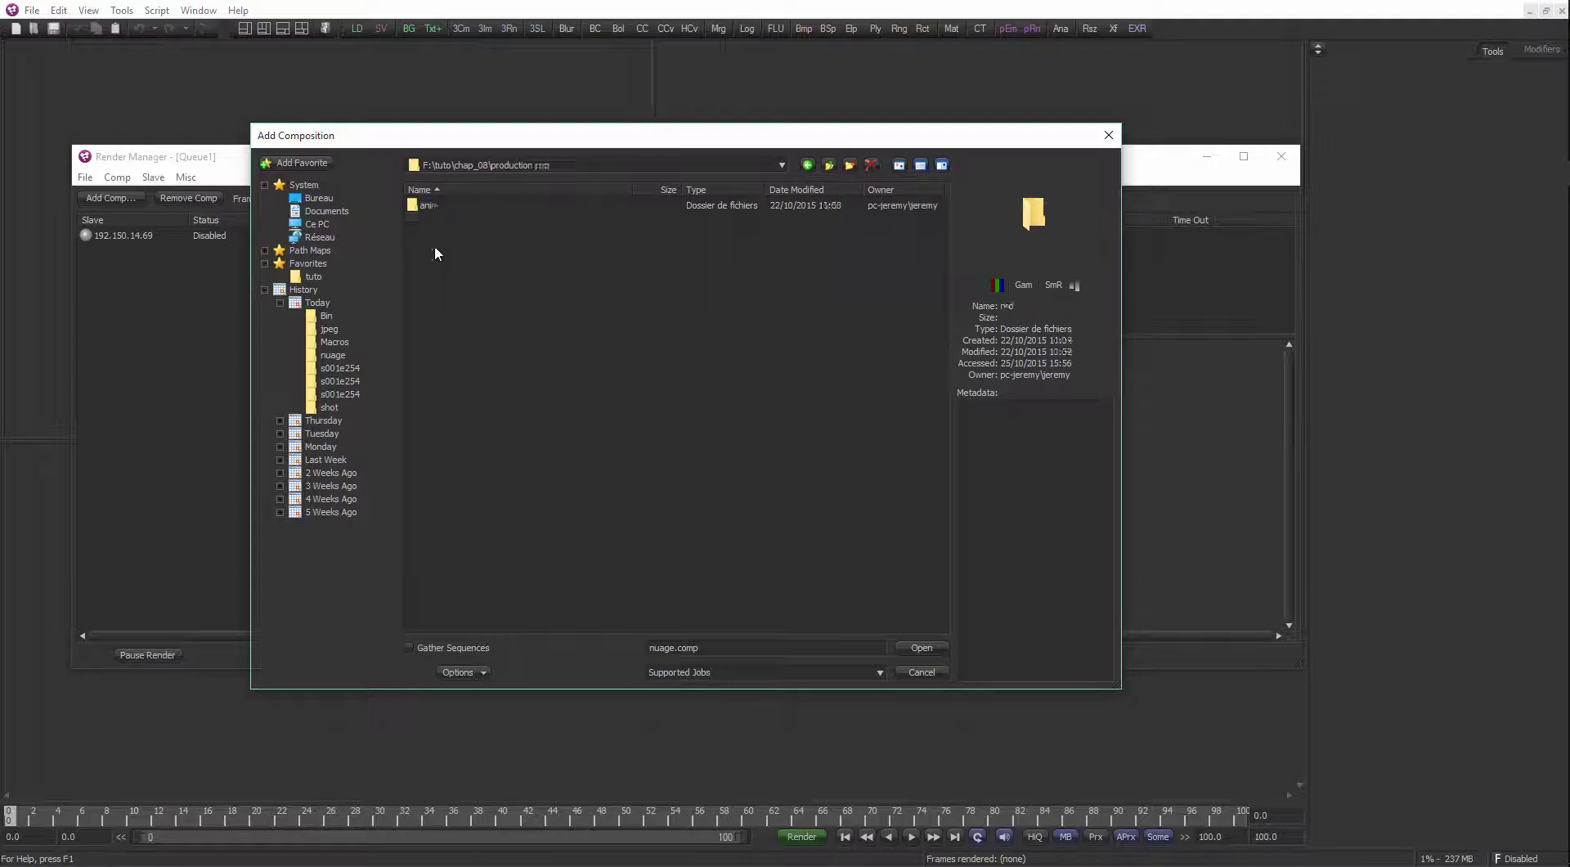
{"action": "left_click", "coordinate": [831, 166]}
{"action": "double_click", "coordinate": [428, 219]}
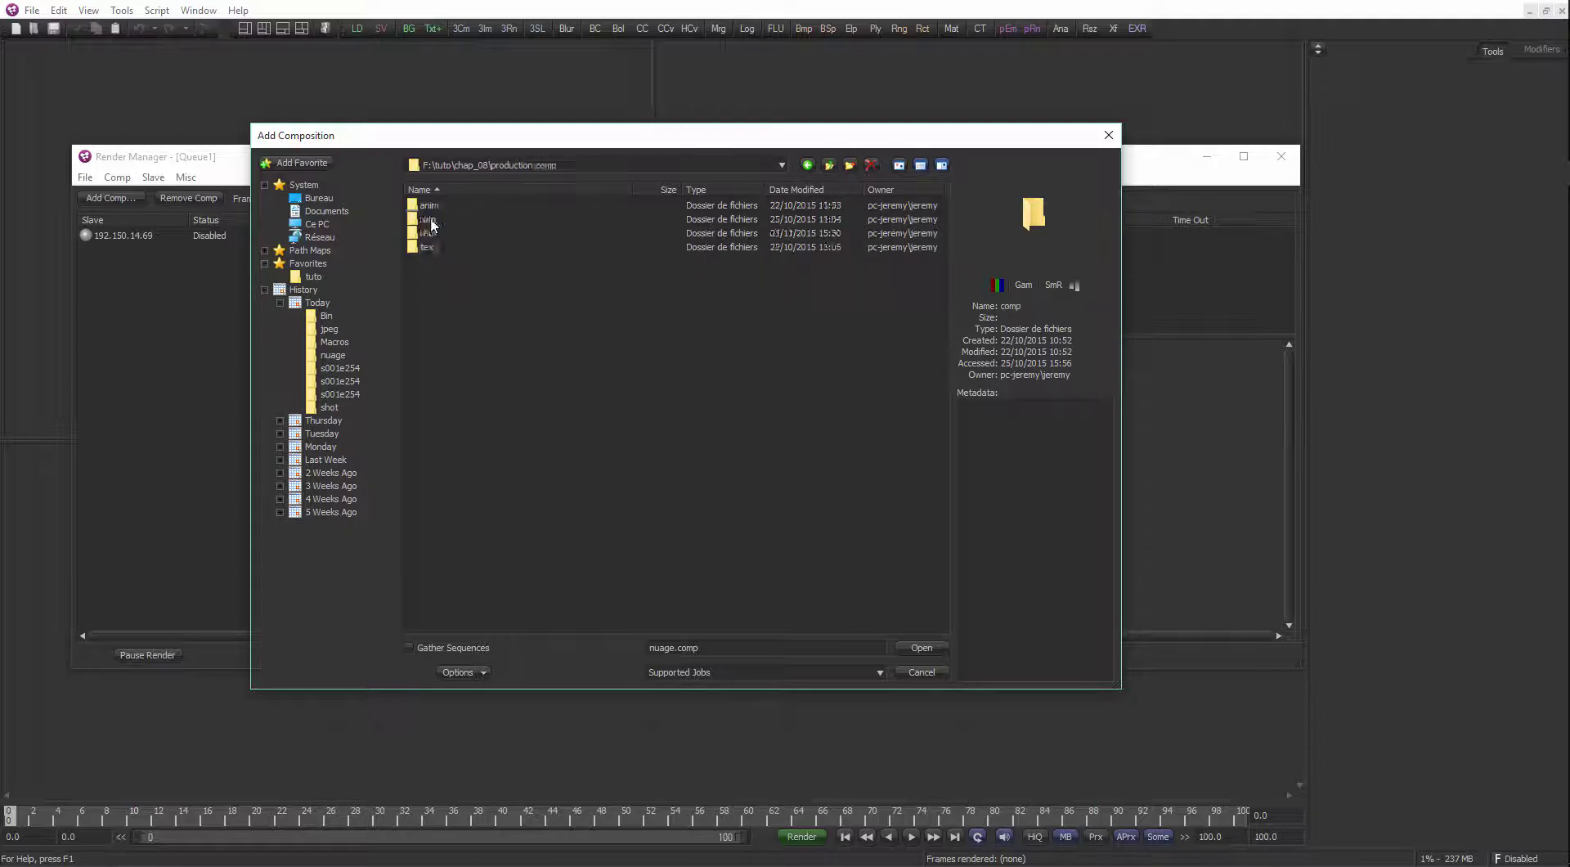
{"action": "left_click", "coordinate": [430, 234]}
{"action": "double_click", "coordinate": [430, 234]}
{"action": "double_click", "coordinate": [435, 208]}
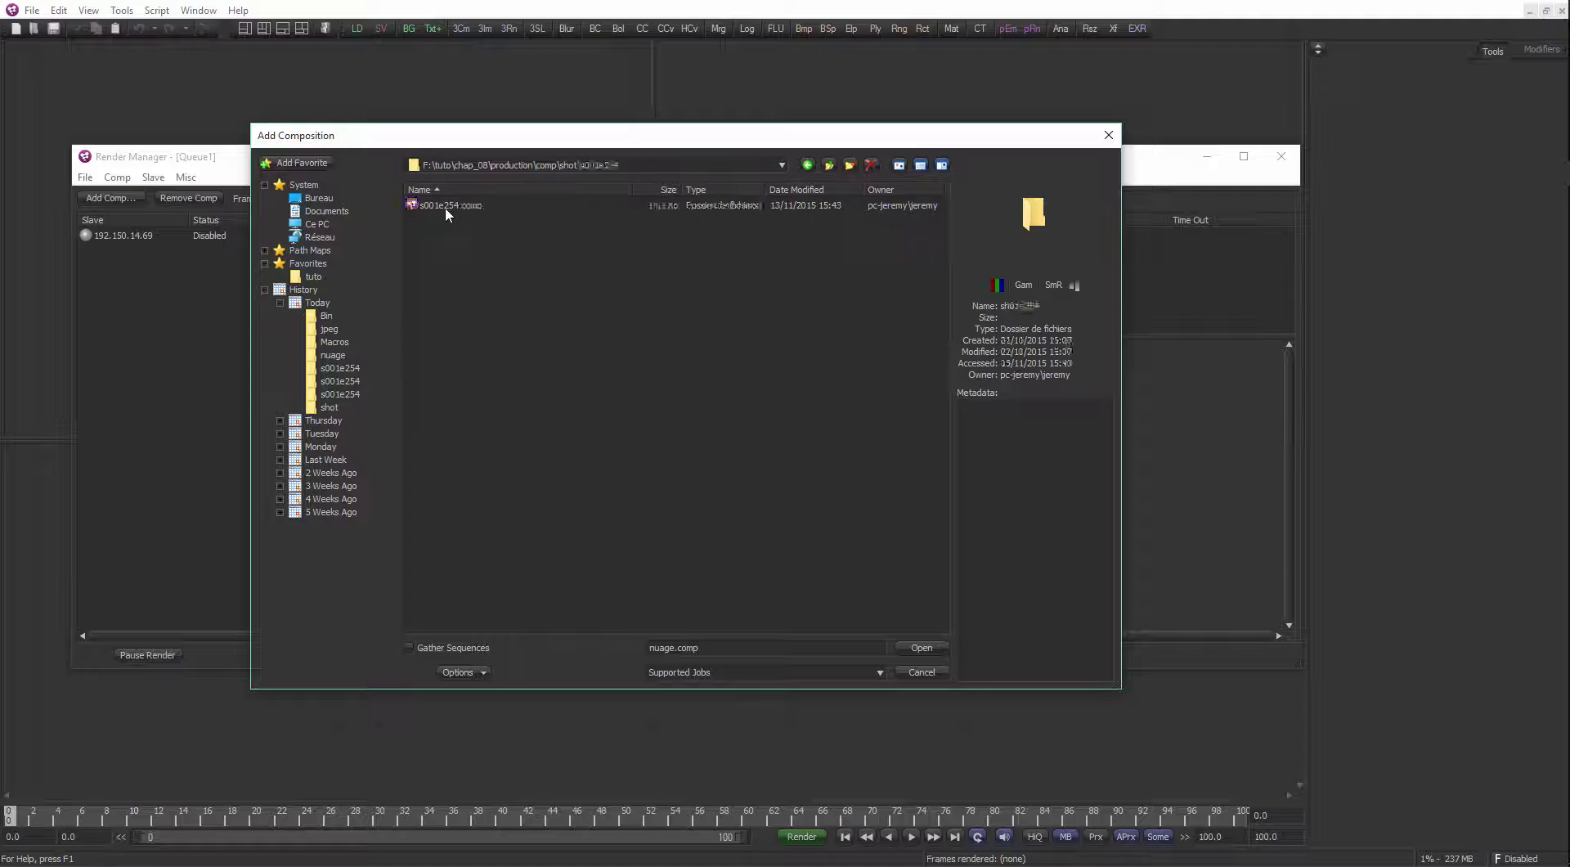
{"action": "left_click", "coordinate": [445, 206]}
{"action": "left_click", "coordinate": [939, 649]}
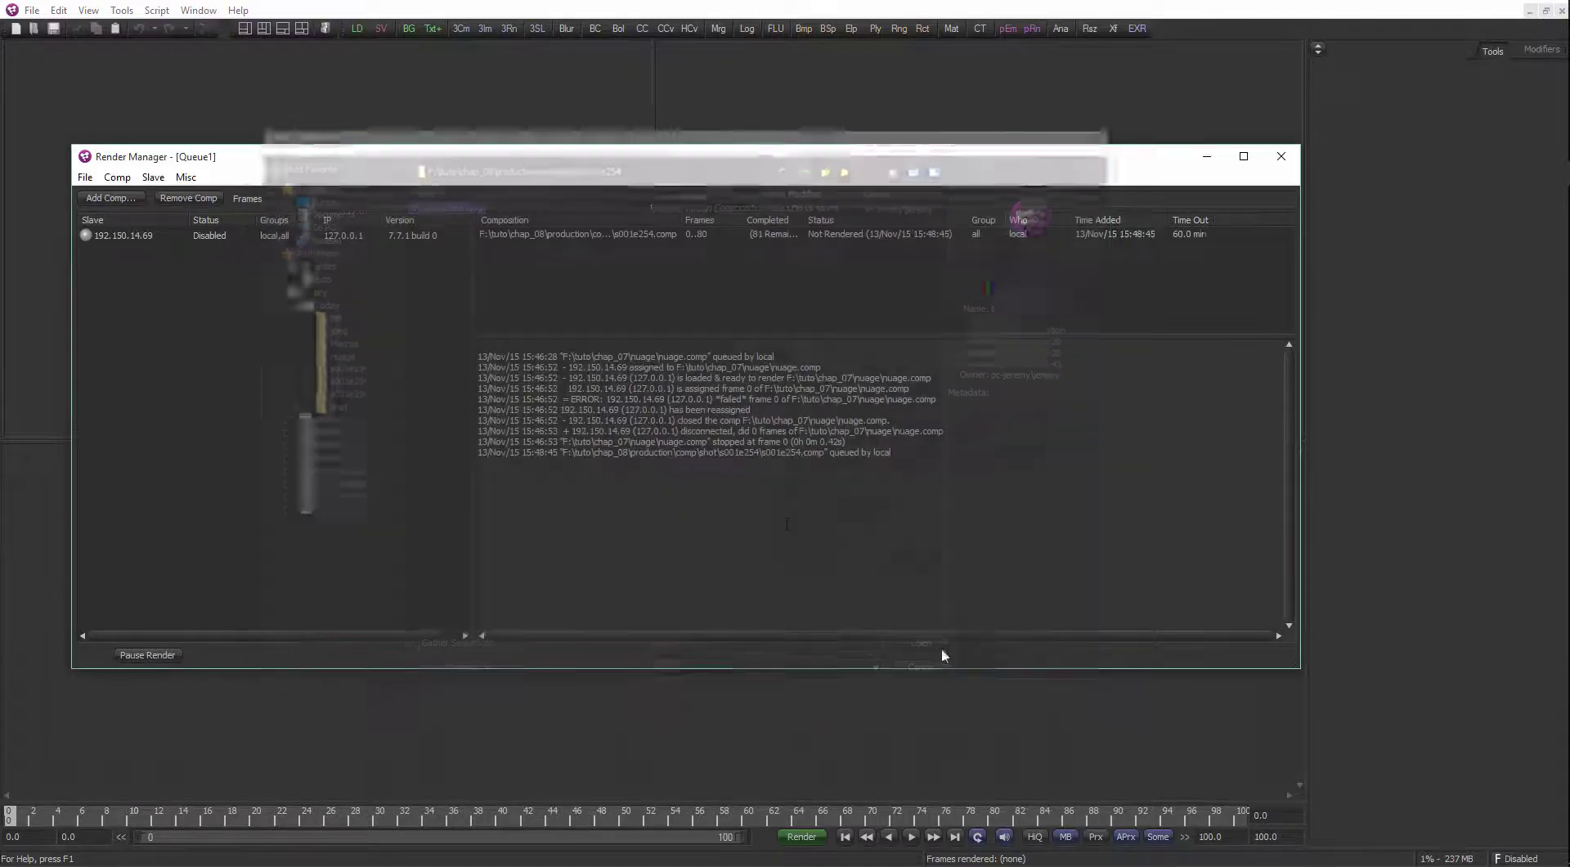
Resize the queue's columns and panes, and widen the Render Manager window to fit the queue's full details
{"action": "double_click", "coordinate": [805, 220]}
{"action": "mouse_move", "coordinate": [743, 221]}
{"action": "left_mouse_down"}
{"action": "mouse_move", "coordinate": [767, 221]}
{"action": "mouse_move", "coordinate": [691, 221]}
{"action": "mouse_move", "coordinate": [725, 220]}
{"action": "left_mouse_up"}
{"action": "left_click_drag", "start_coordinate": [474, 269], "coordinate": [456, 269]}
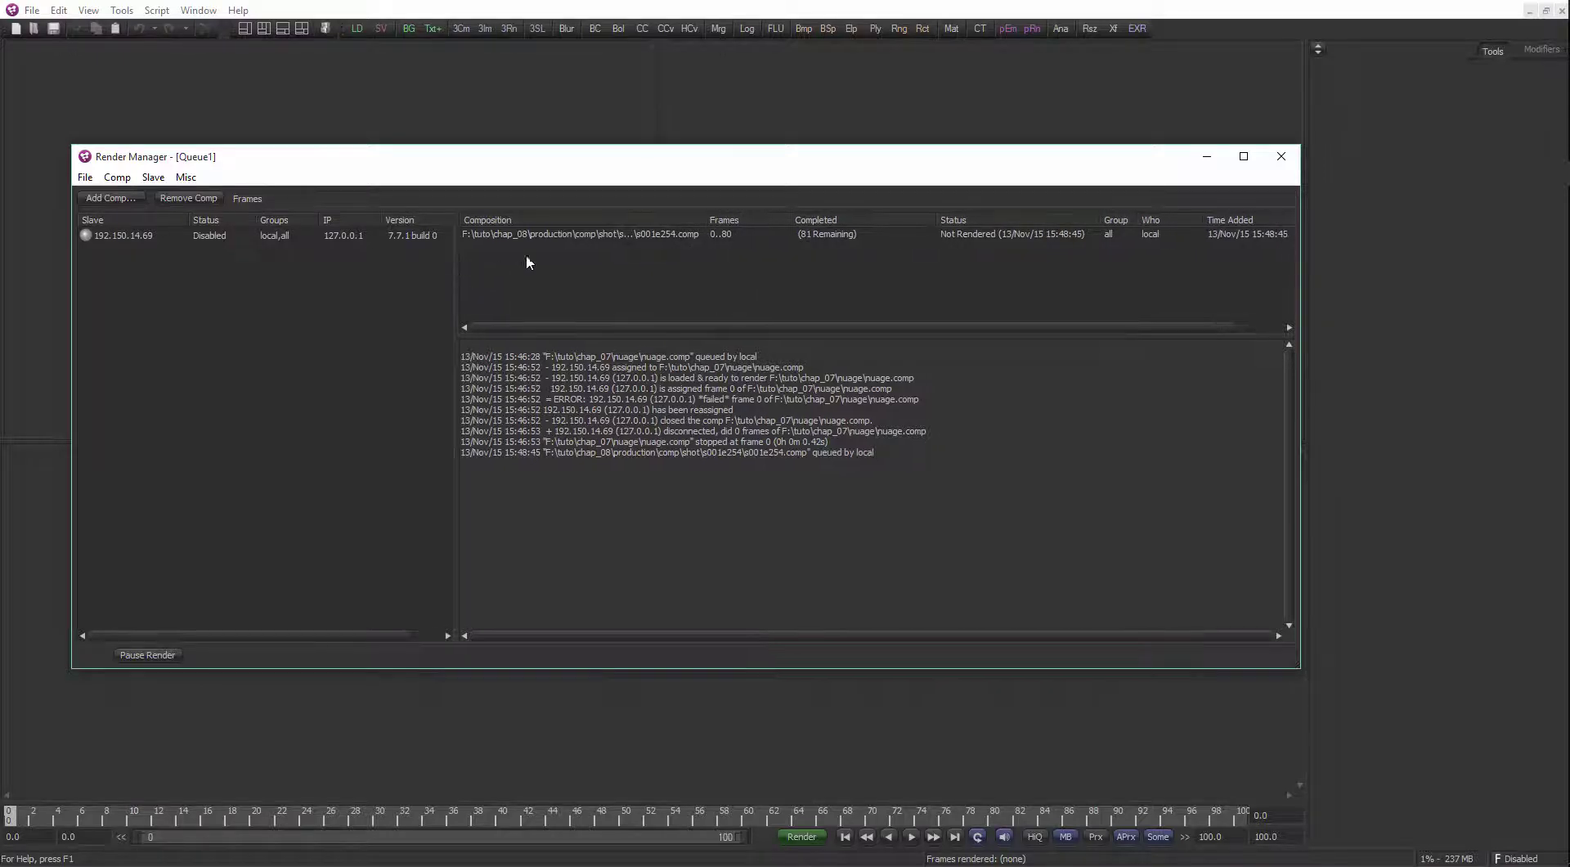
{"action": "left_click_drag", "start_coordinate": [551, 323], "coordinate": [613, 326]}
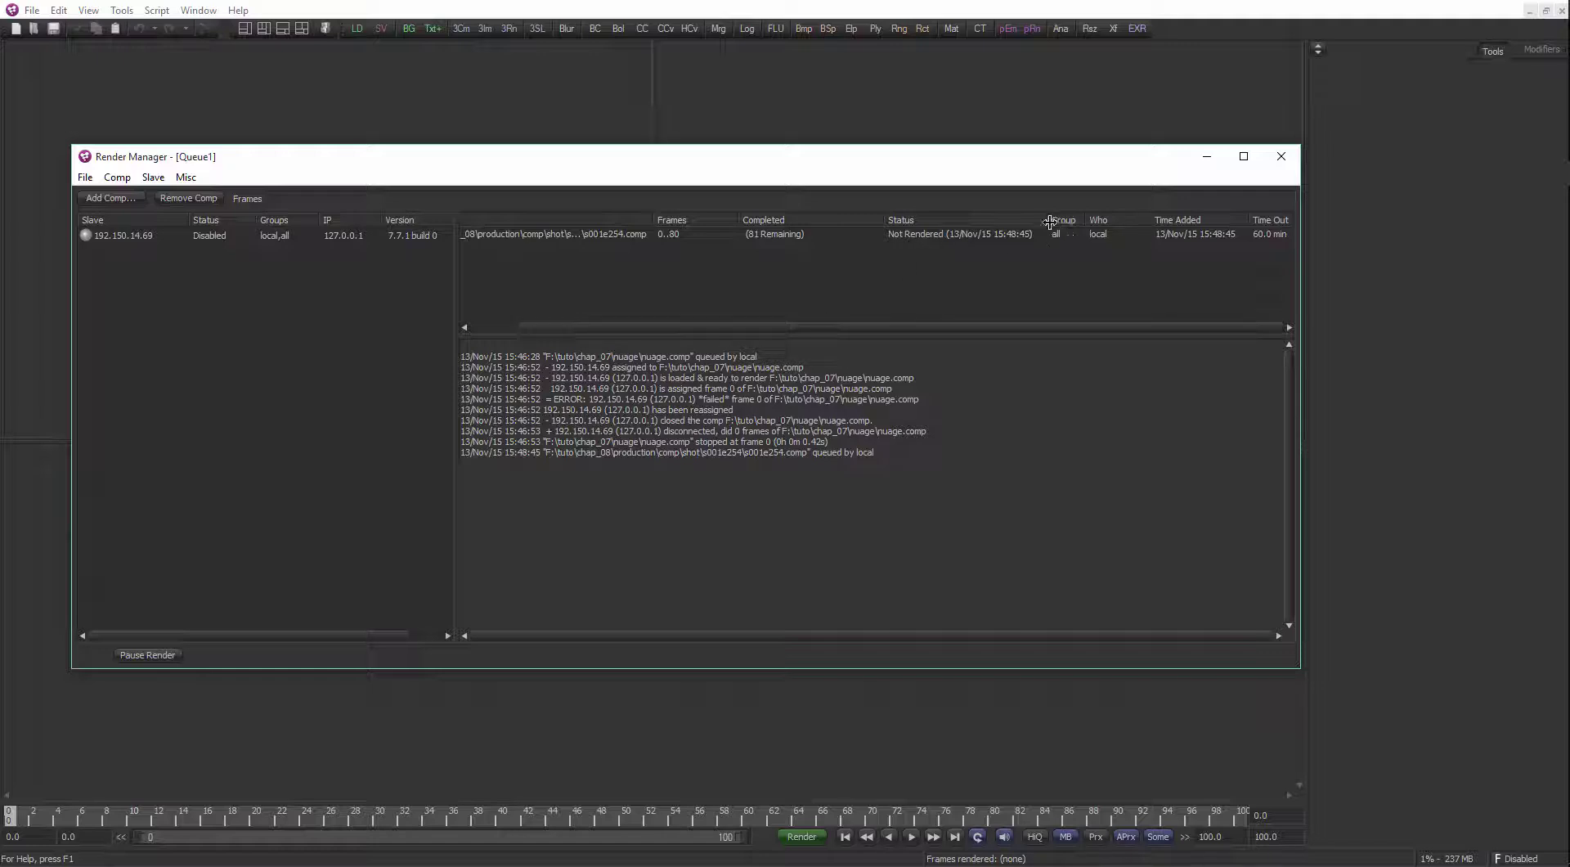
{"action": "left_click_drag", "start_coordinate": [1303, 241], "coordinate": [1523, 239]}
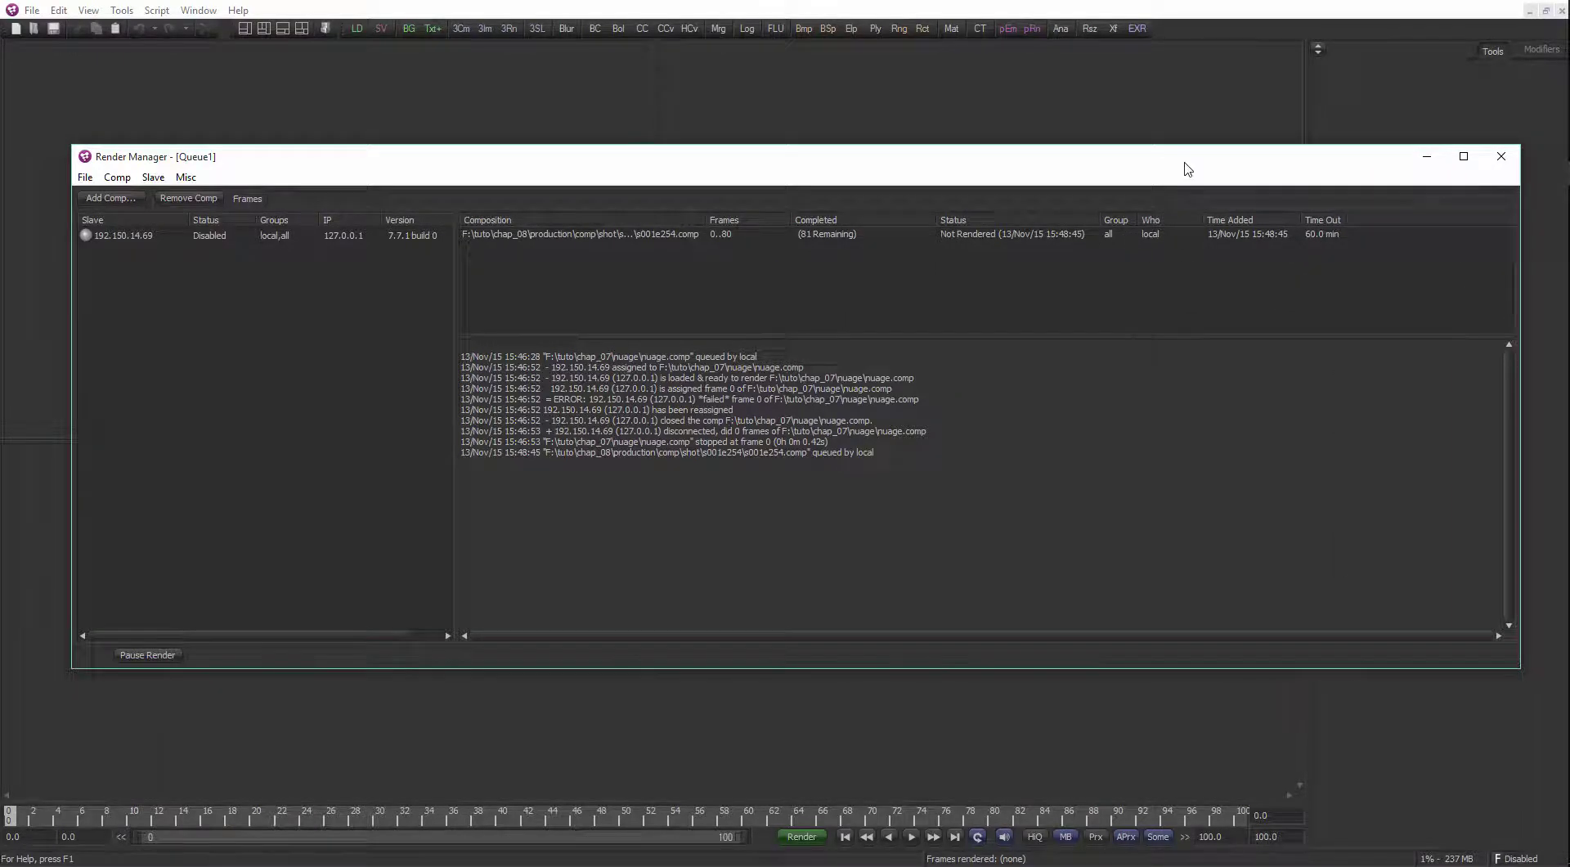
{"action": "left_click_drag", "start_coordinate": [1185, 167], "coordinate": [1132, 145]}
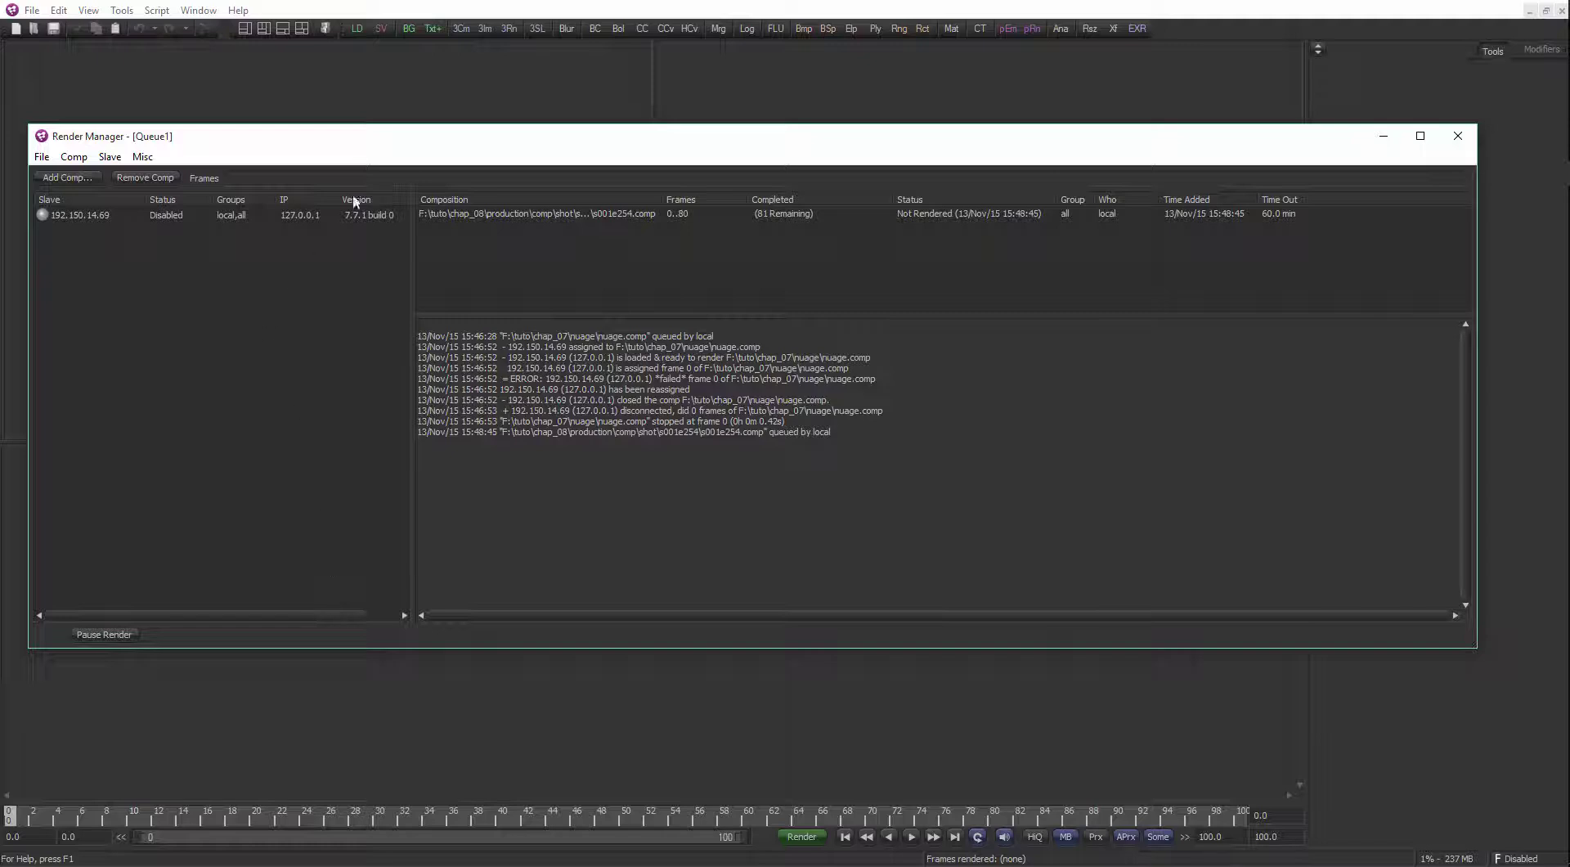
{"action": "left_click_drag", "start_coordinate": [340, 136], "coordinate": [336, 151]}
Allow network renders on this machine so its slave renders the queued composition, and select that slave in the Render Manager
{"action": "left_click", "coordinate": [50, 232]}
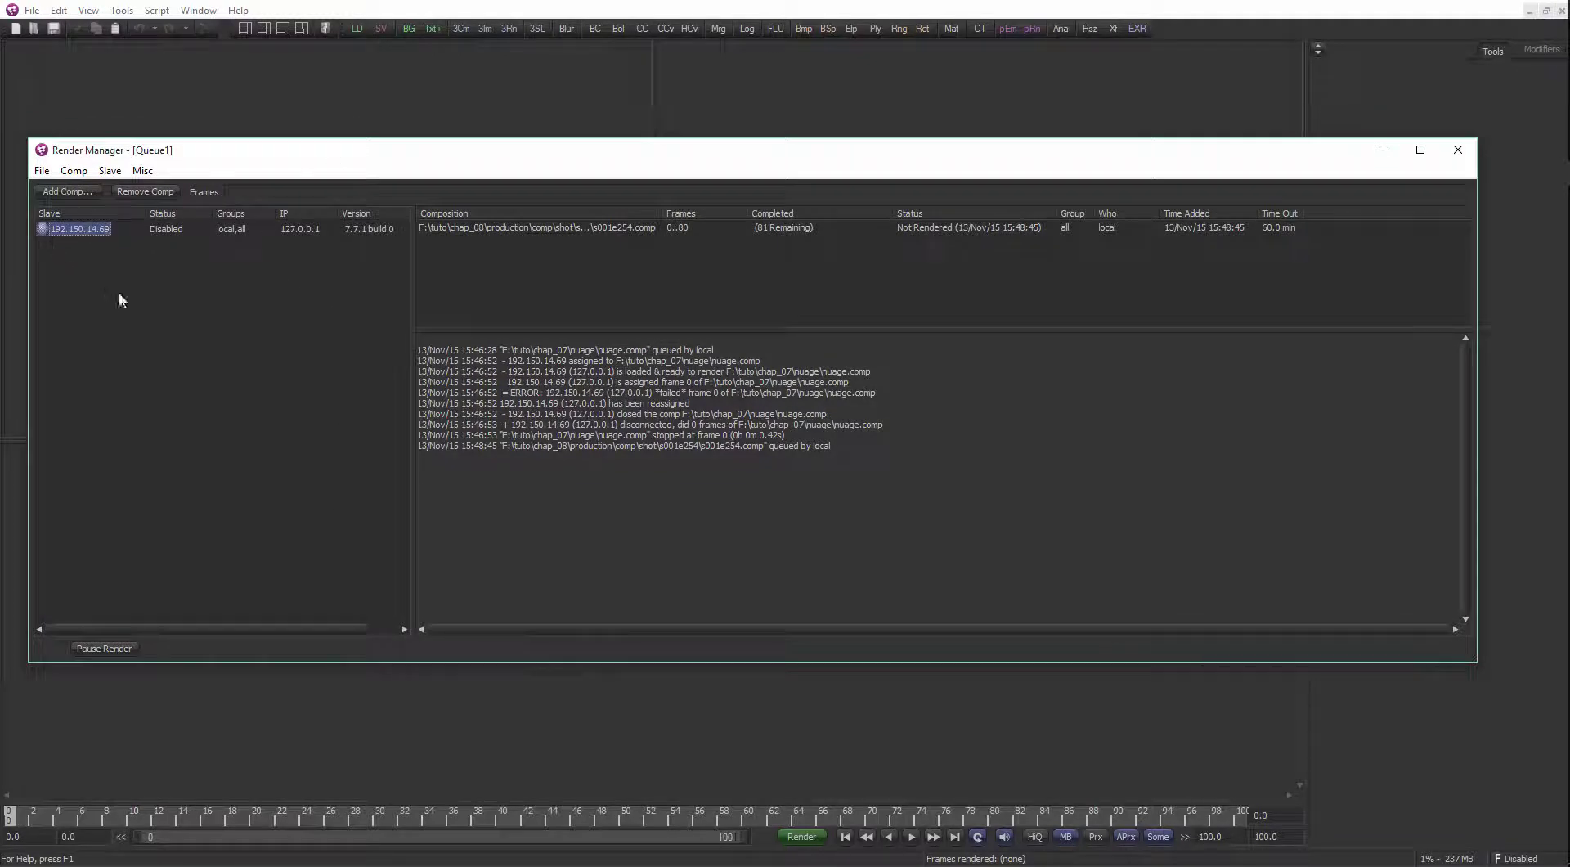
{"action": "left_click", "coordinate": [81, 296]}
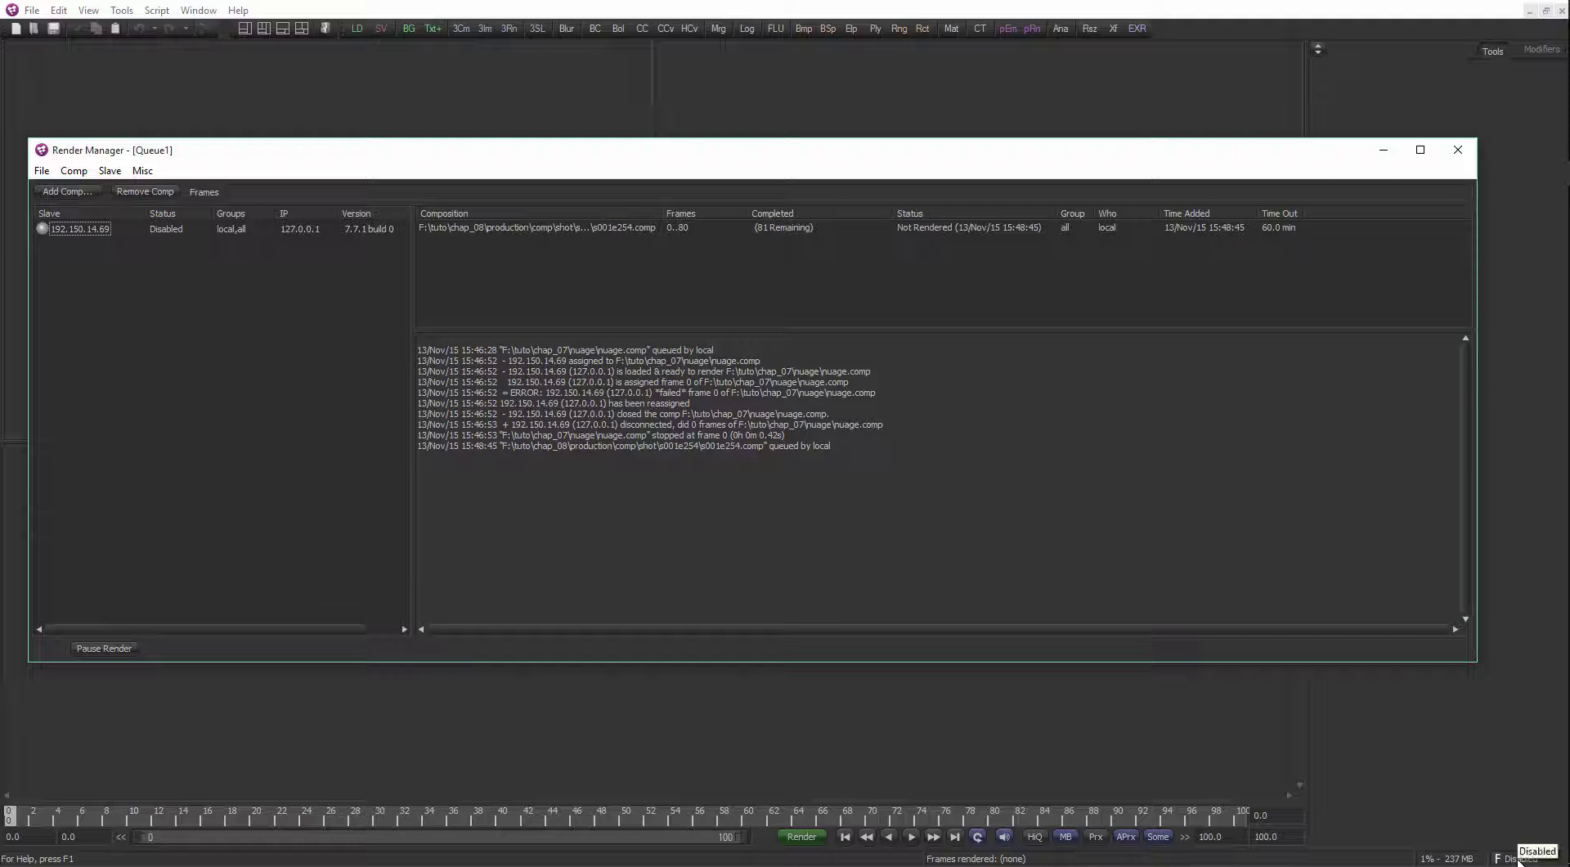
{"action": "right_click", "coordinate": [1519, 859]}
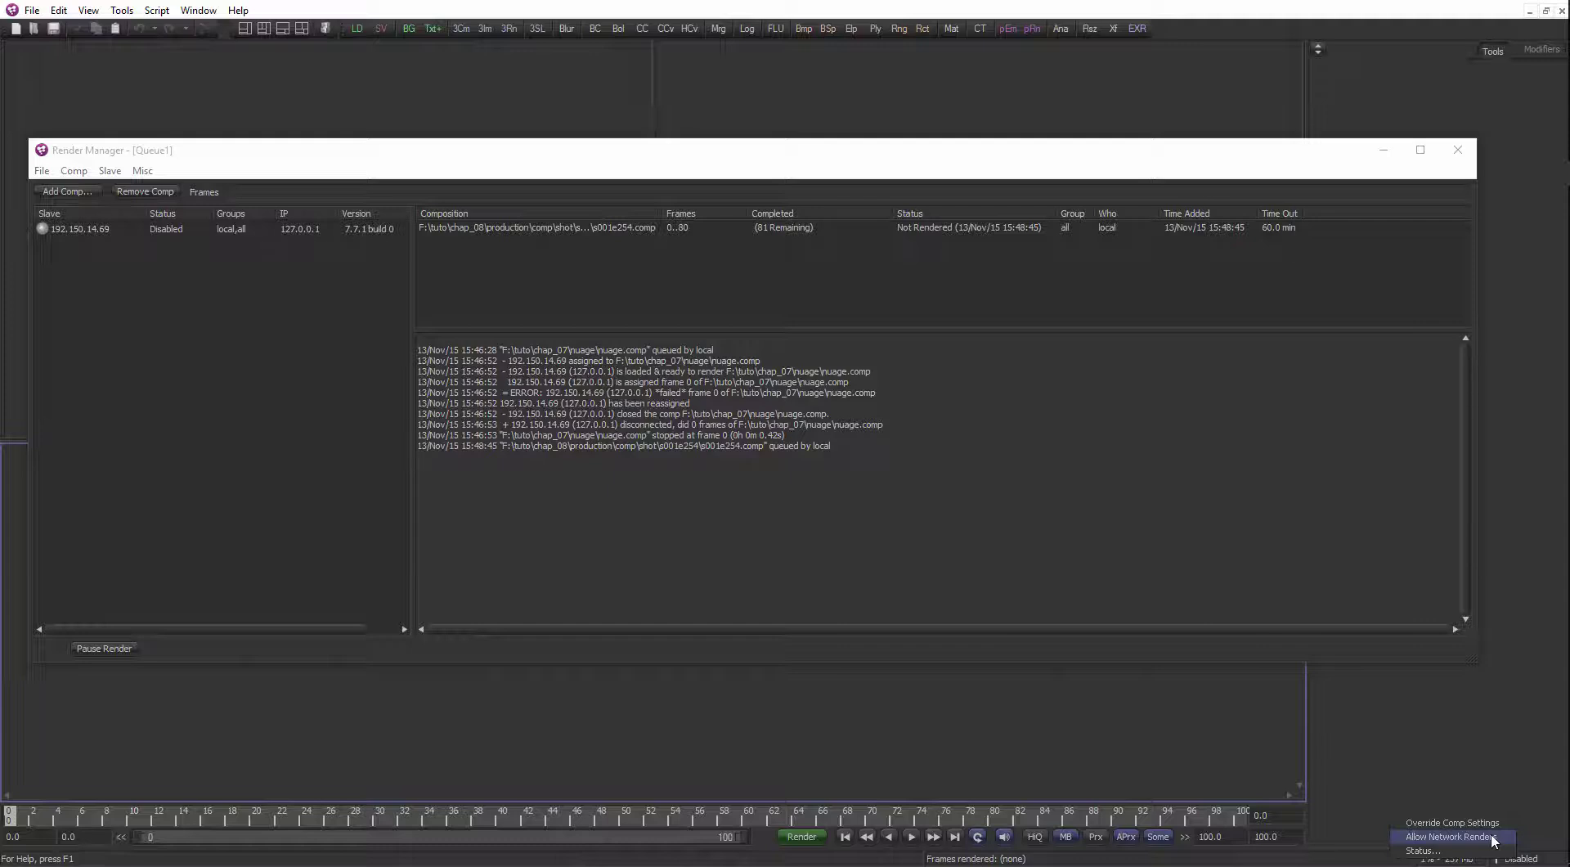
{"action": "left_click", "coordinate": [1493, 839]}
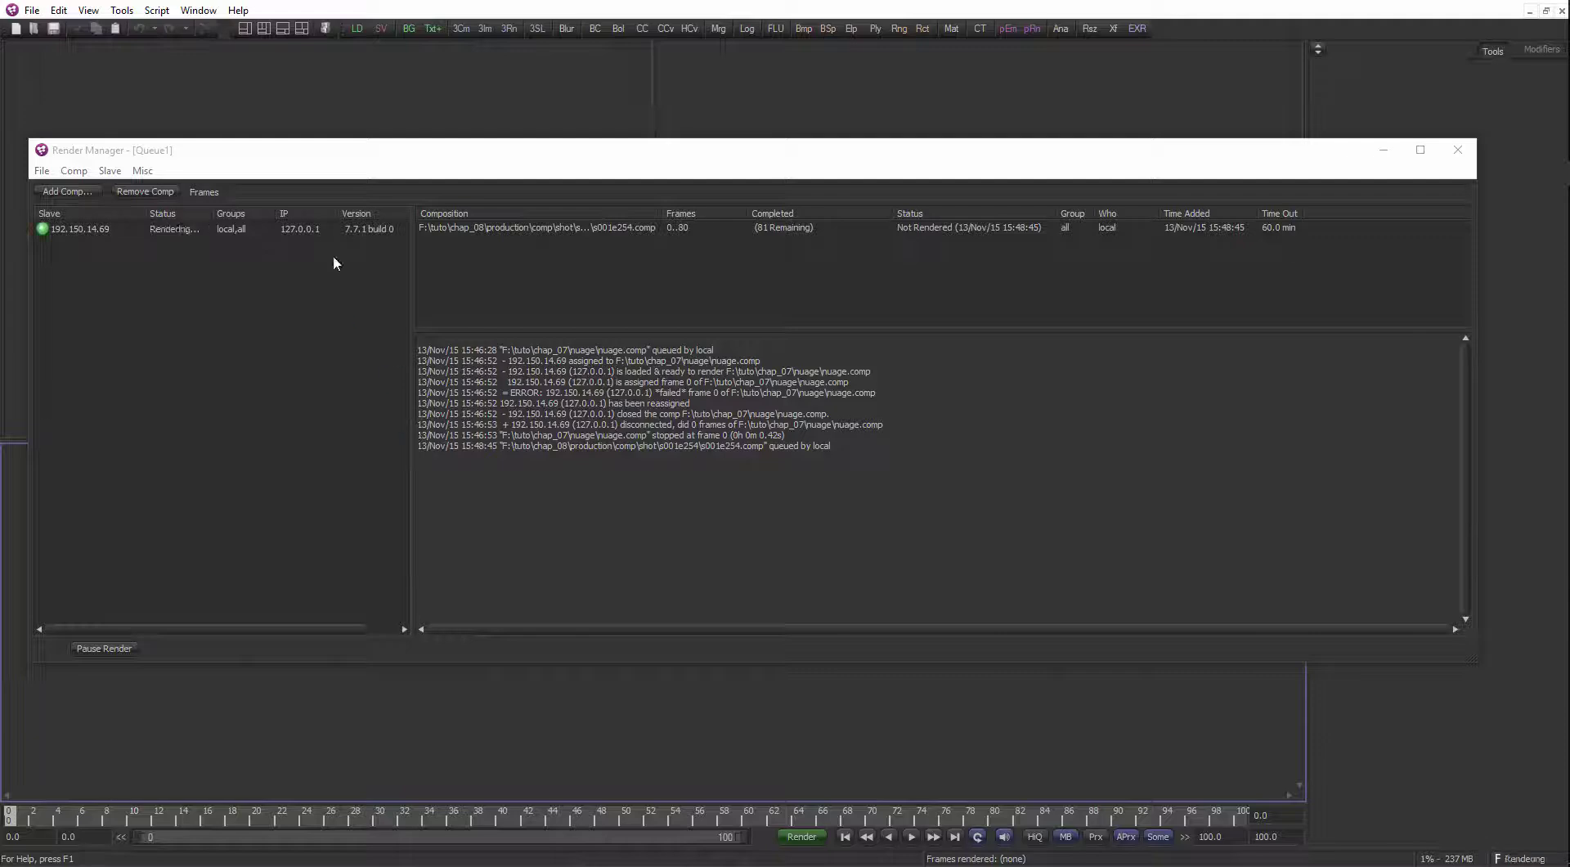
{"action": "left_click_drag", "start_coordinate": [199, 157], "coordinate": [212, 169]}
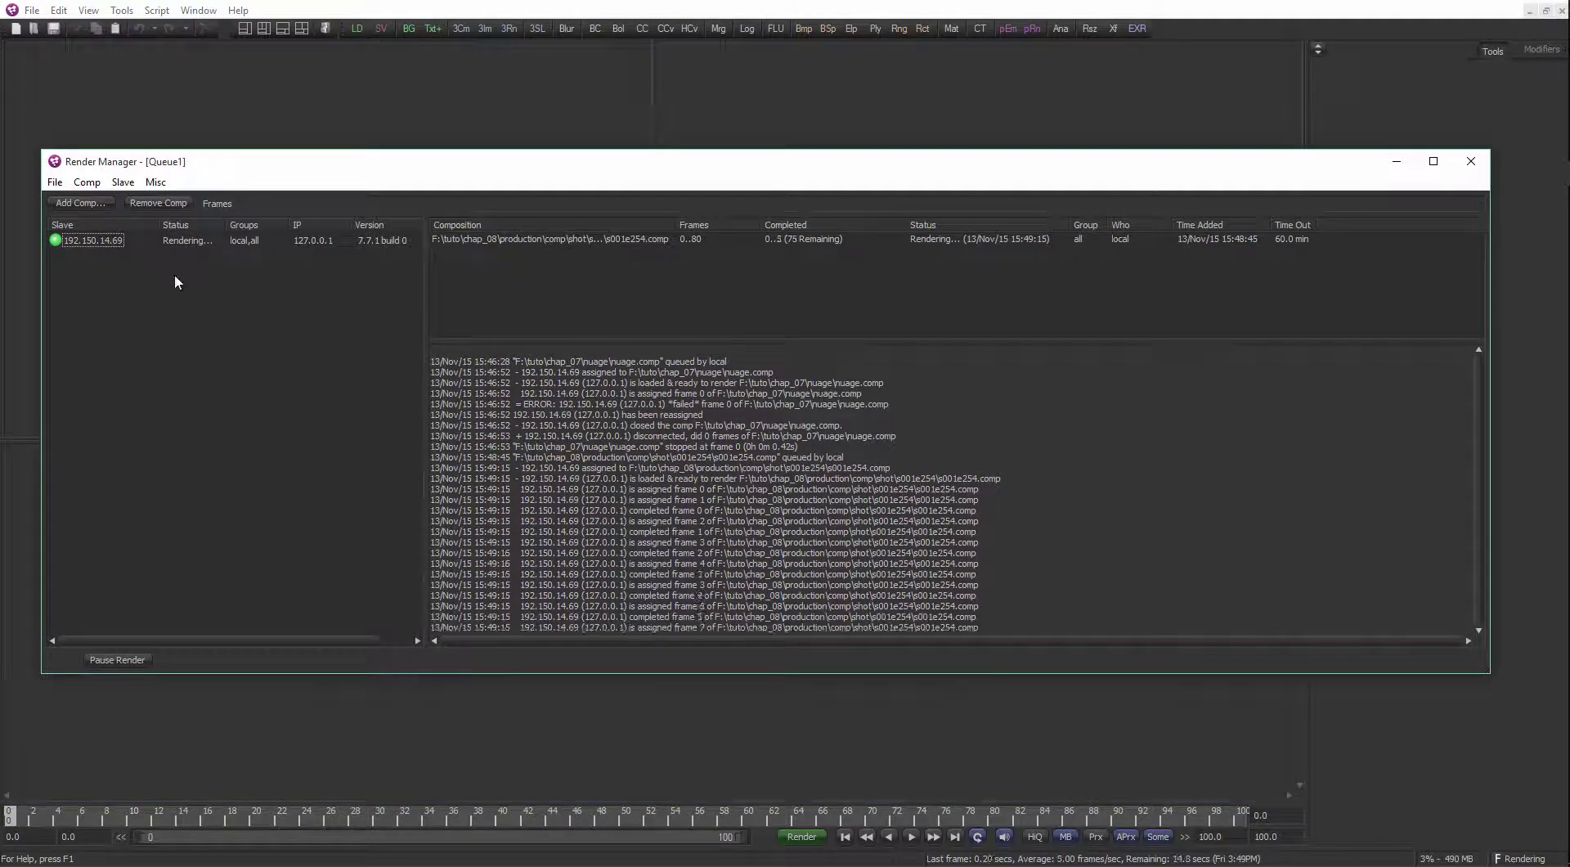
{"action": "left_click", "coordinate": [91, 239]}
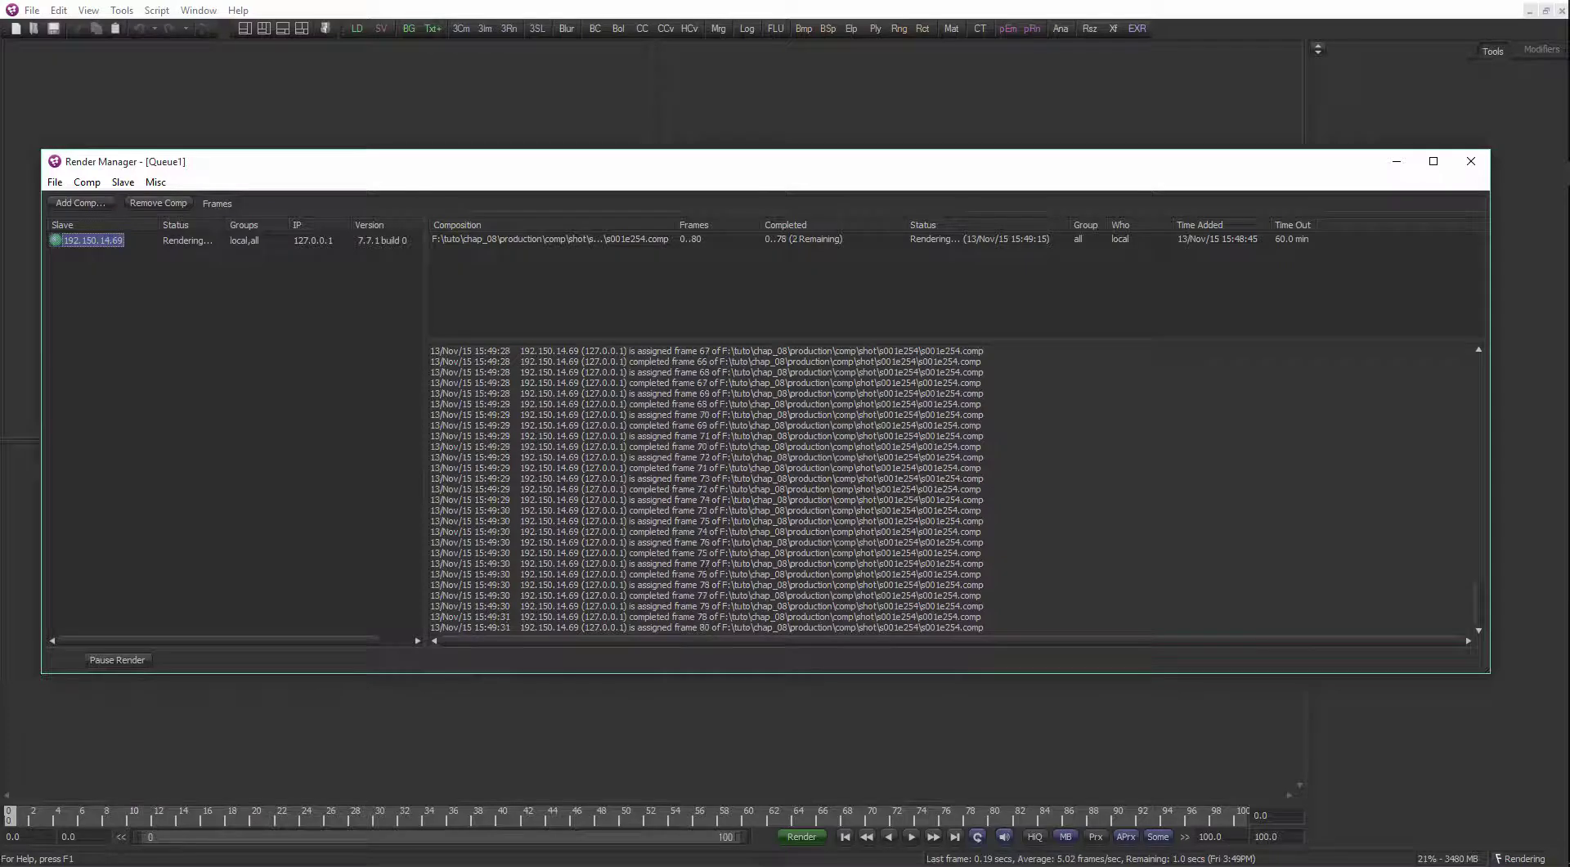
Switch to File Explorer and examine the rendered JPEG sequence in the s001e254 folder through to the last frame
{"action": "left_click", "coordinate": [1544, 223]}
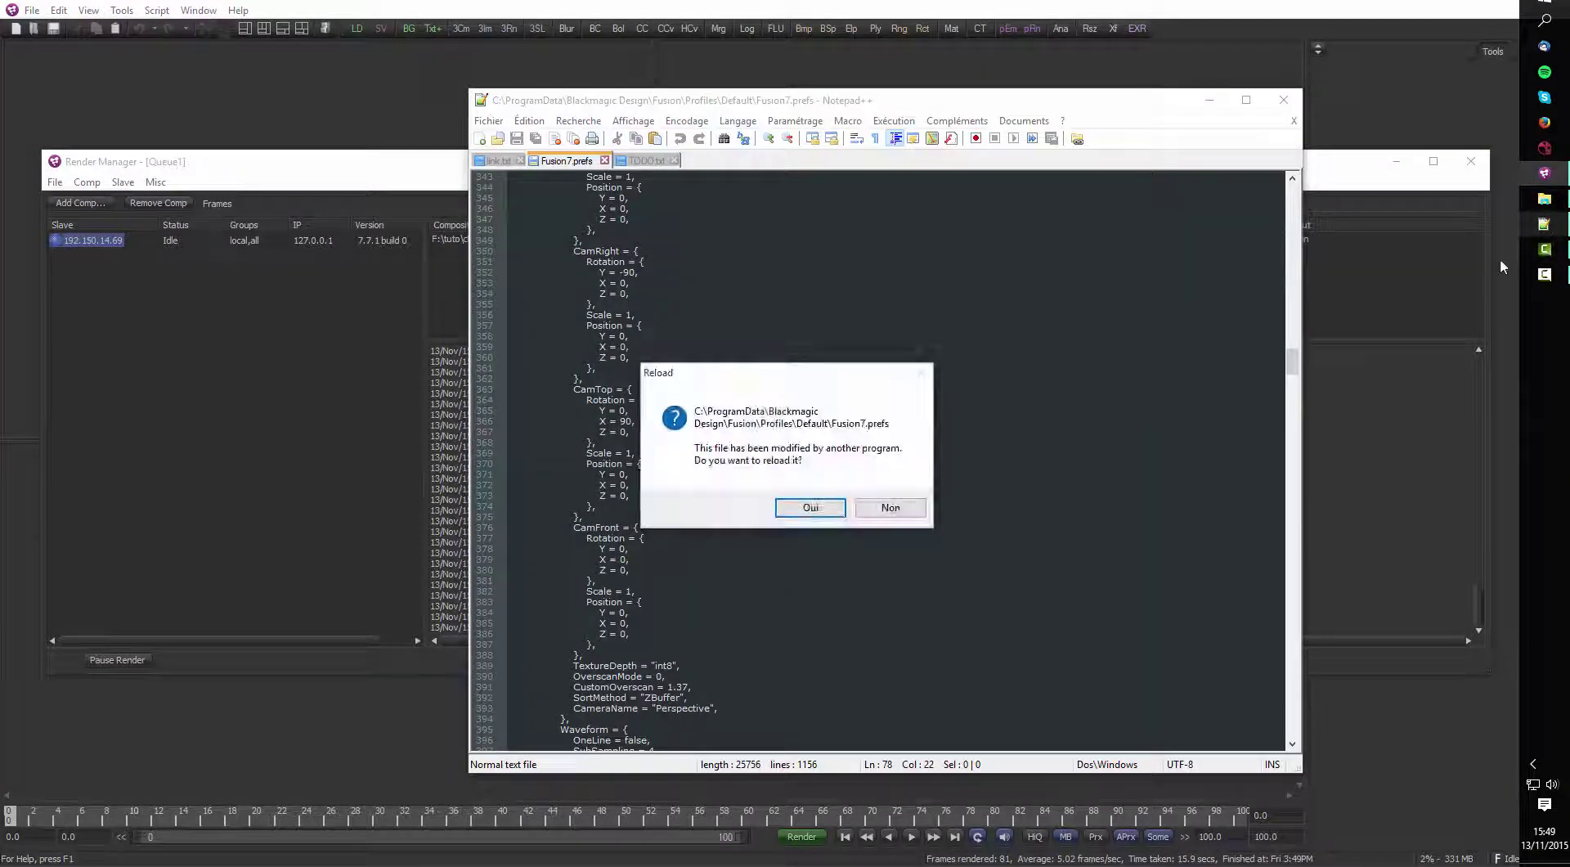
{"action": "key", "text": "Return"}
{"action": "left_click", "coordinate": [1563, 255]}
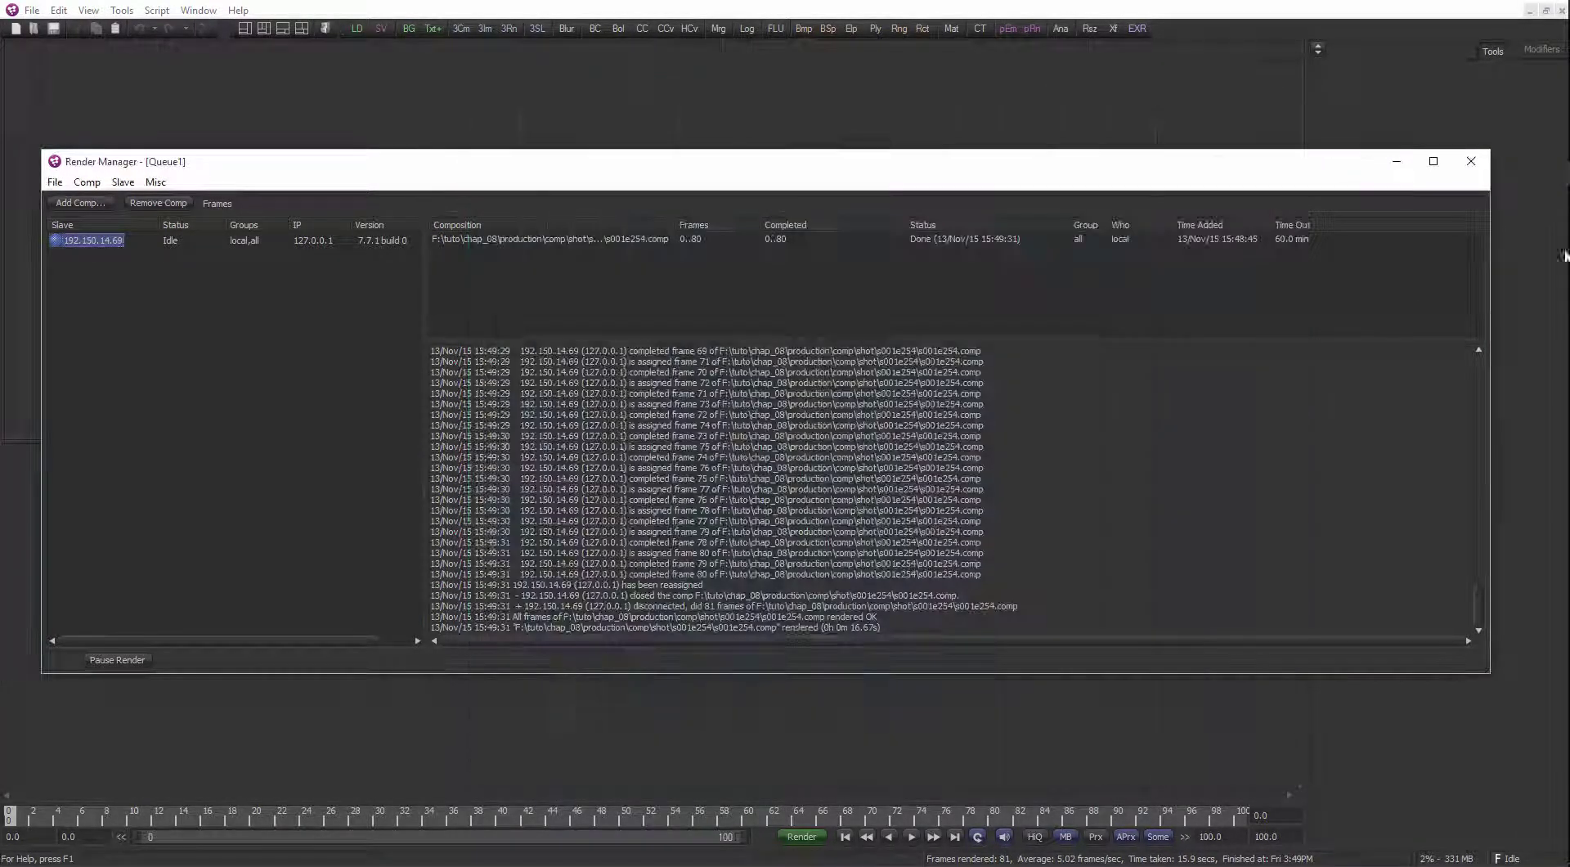
{"action": "left_click", "coordinate": [1544, 188]}
{"action": "left_click_drag", "start_coordinate": [825, 177], "coordinate": [938, 151]}
{"action": "left_click", "coordinate": [1406, 710]}
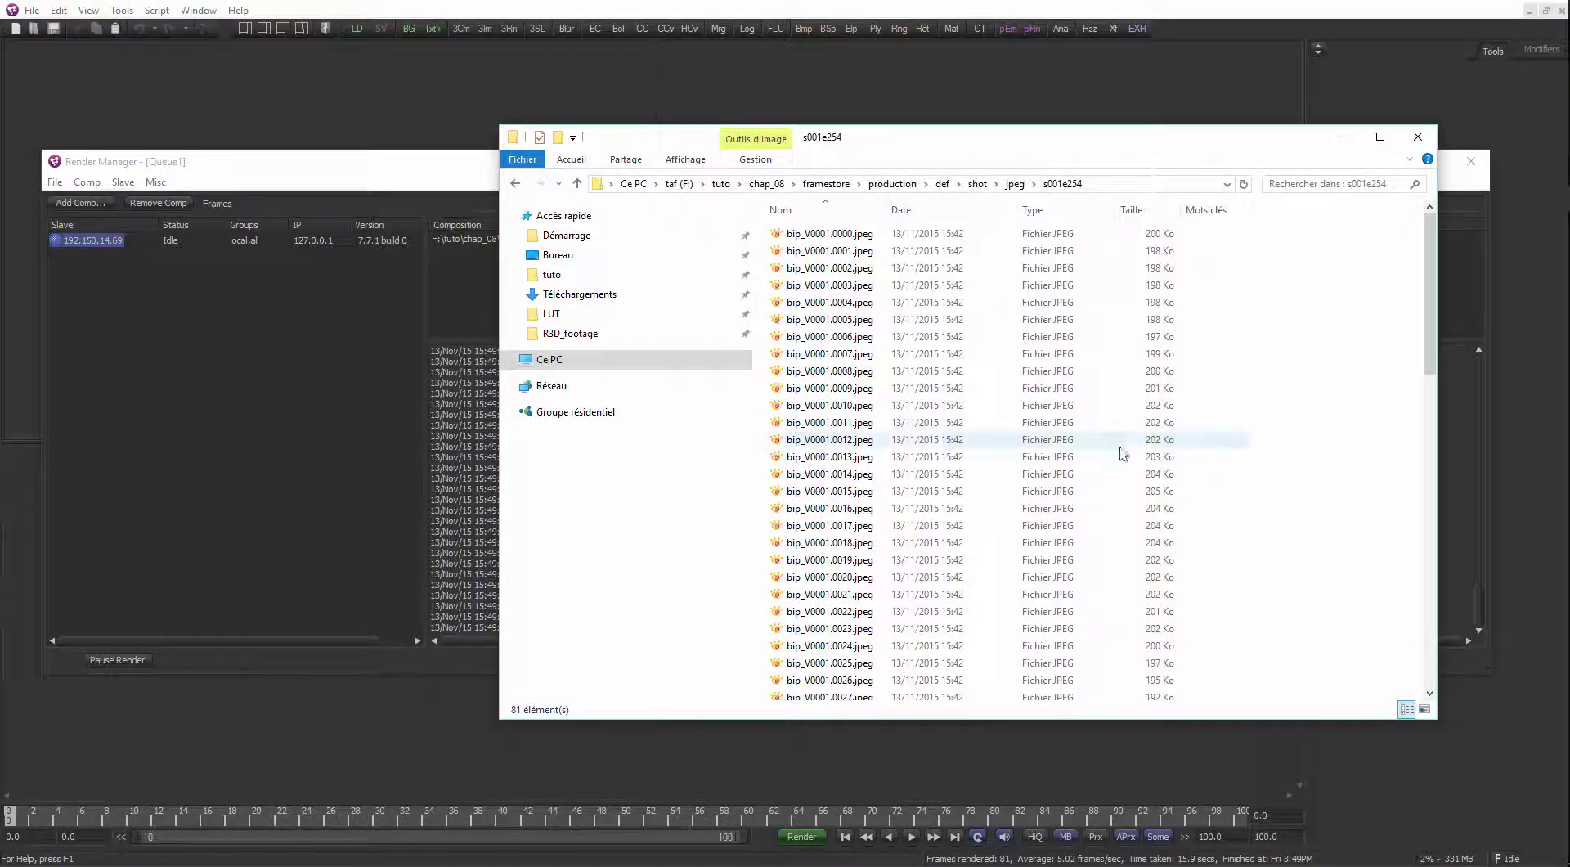
{"action": "scroll", "coordinate": [1012, 537], "scroll_direction": "down", "scroll_amount": 18}
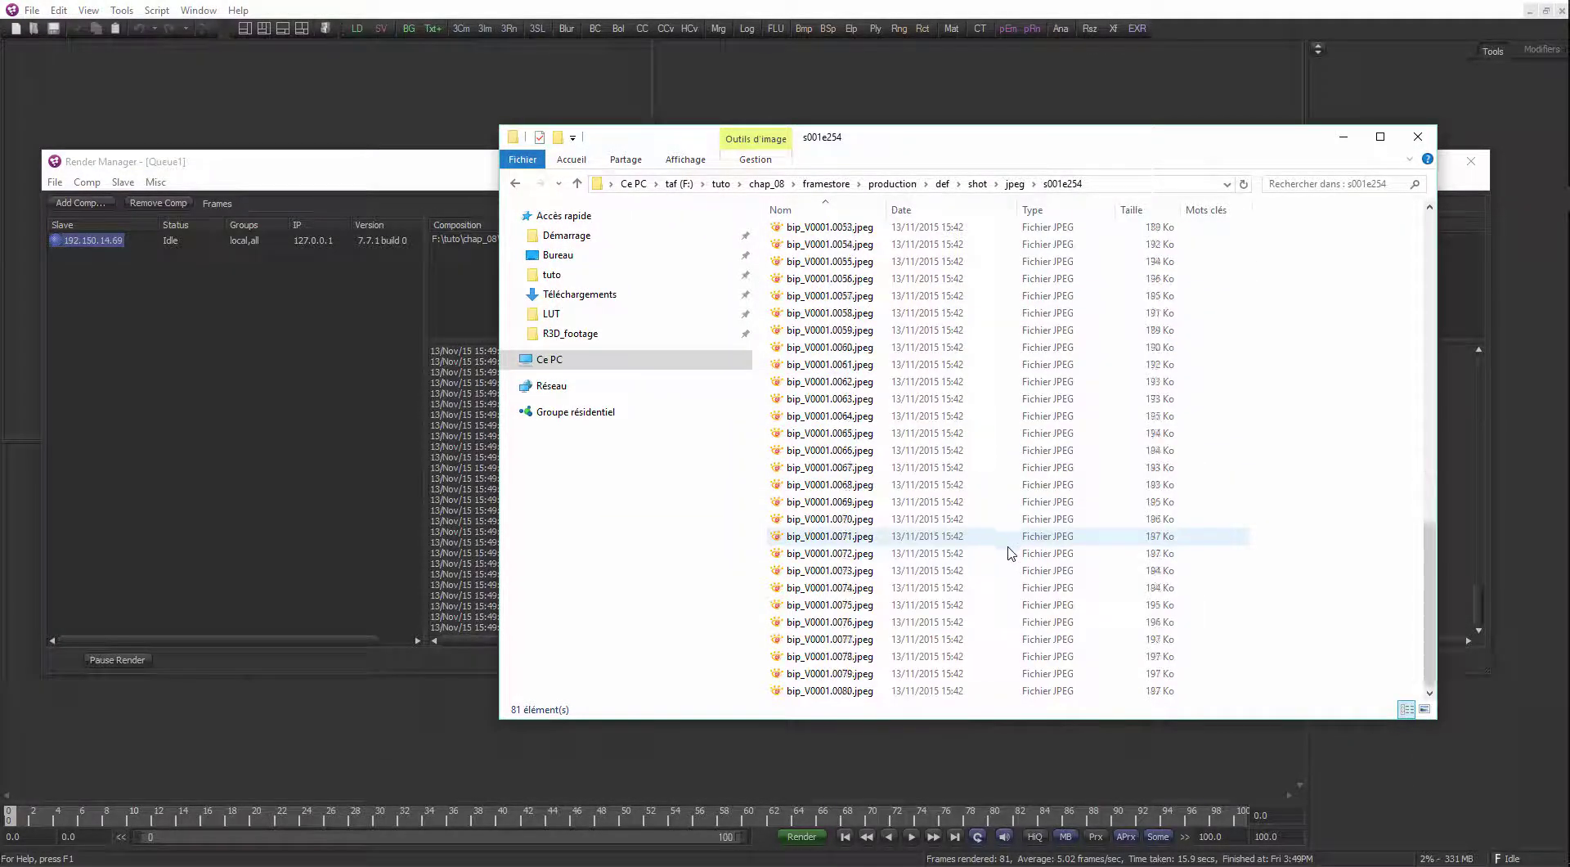